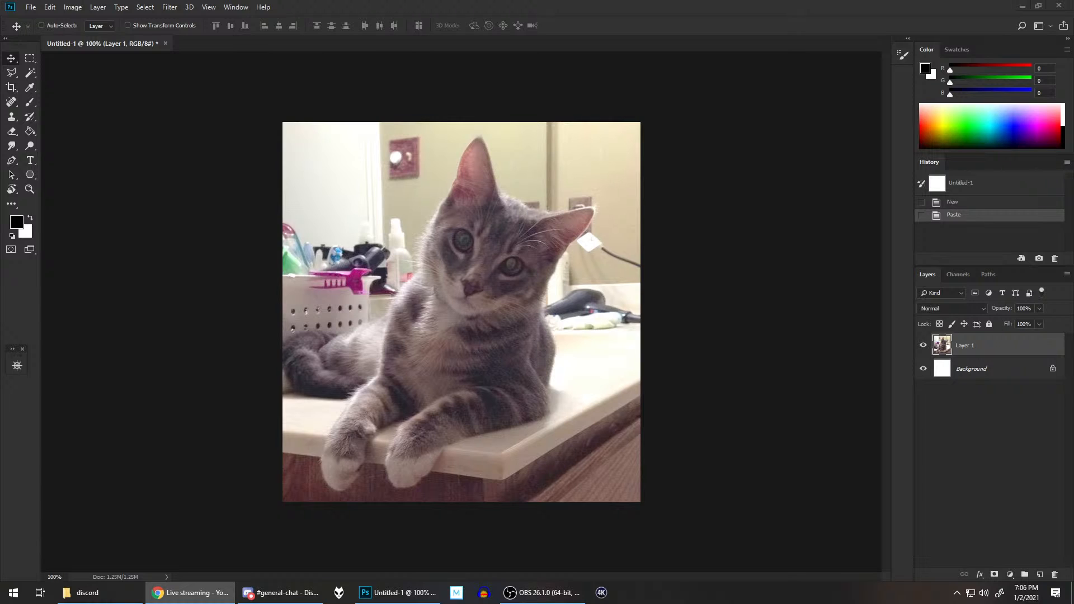
# Step: Switch to Chrome and open a new incognito window, placing it over the cat photo on this screen
pyautogui.click(759, 6)
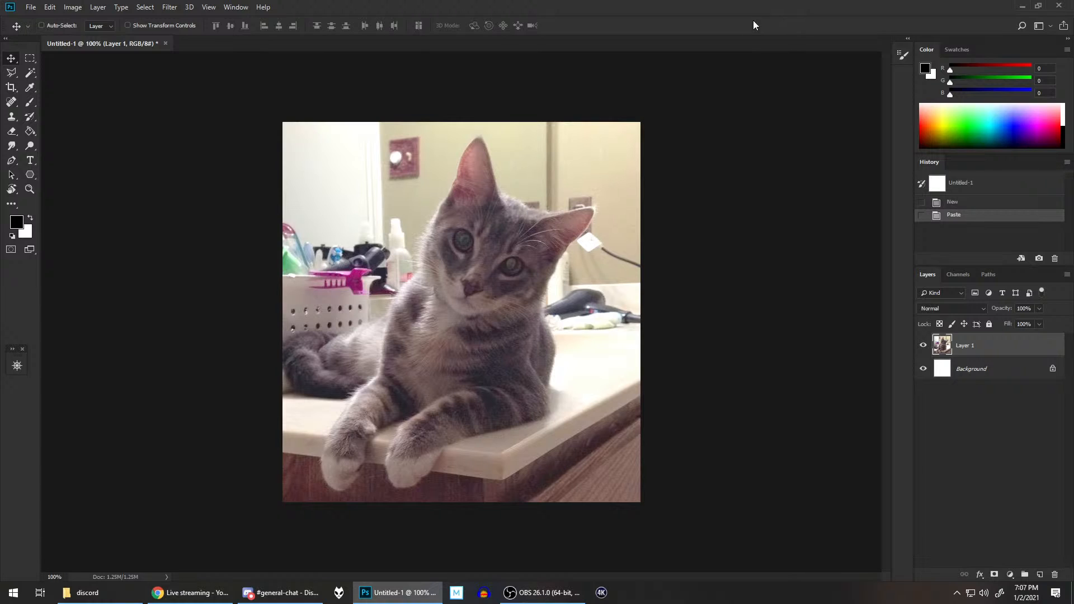
pyautogui.hotkey('alt', 'Tab')
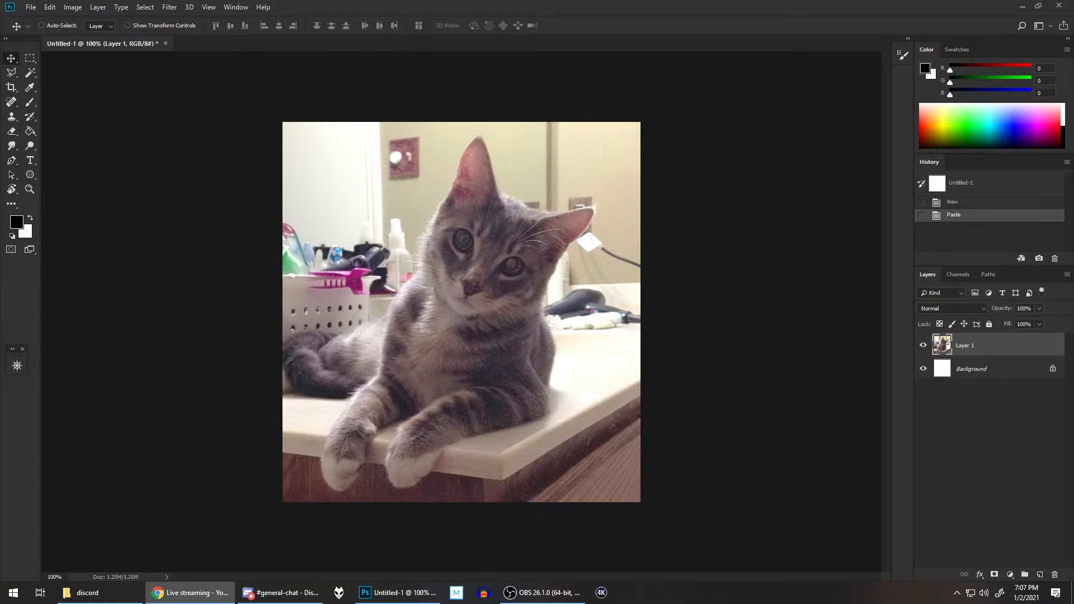
pyautogui.hotkey('ctrl', 'shift', 'n')
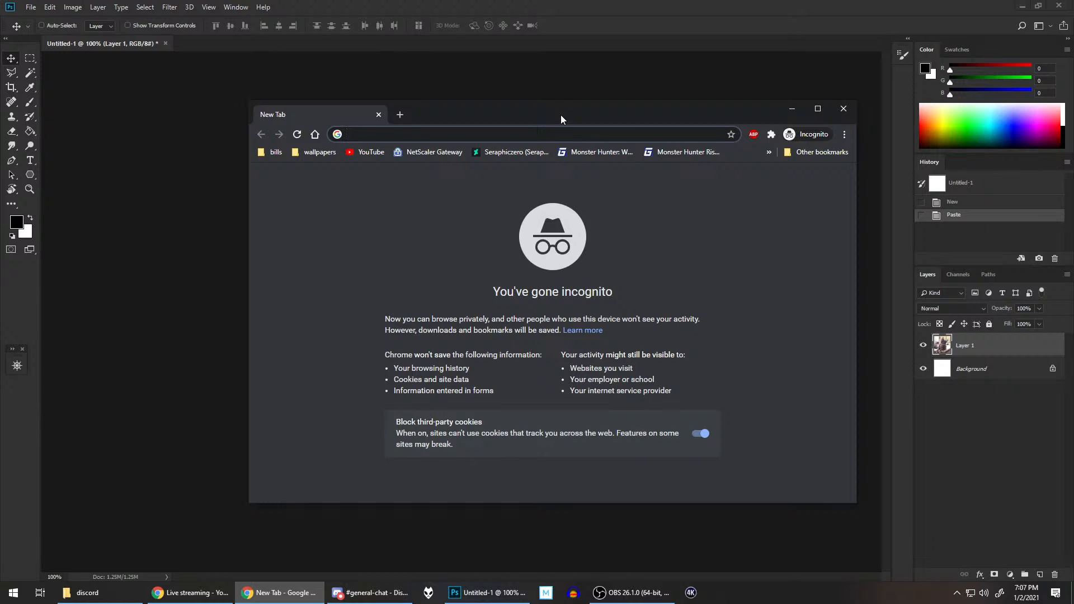
pyautogui.moveTo(558, 111); pyautogui.dragTo(1073, 112)
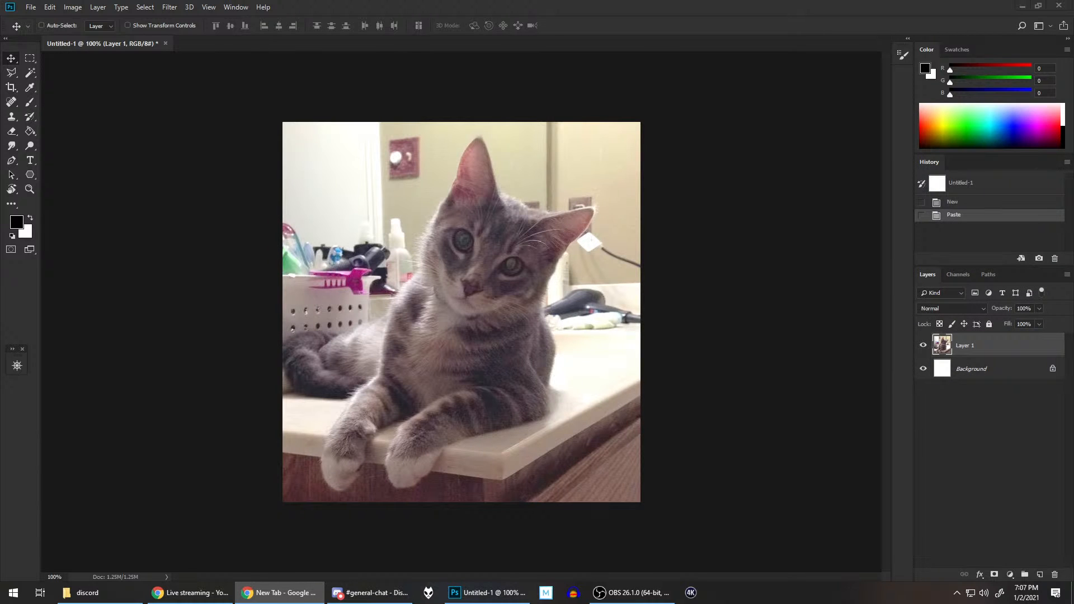
pyautogui.moveTo(1073, 112); pyautogui.dragTo(582, 146)
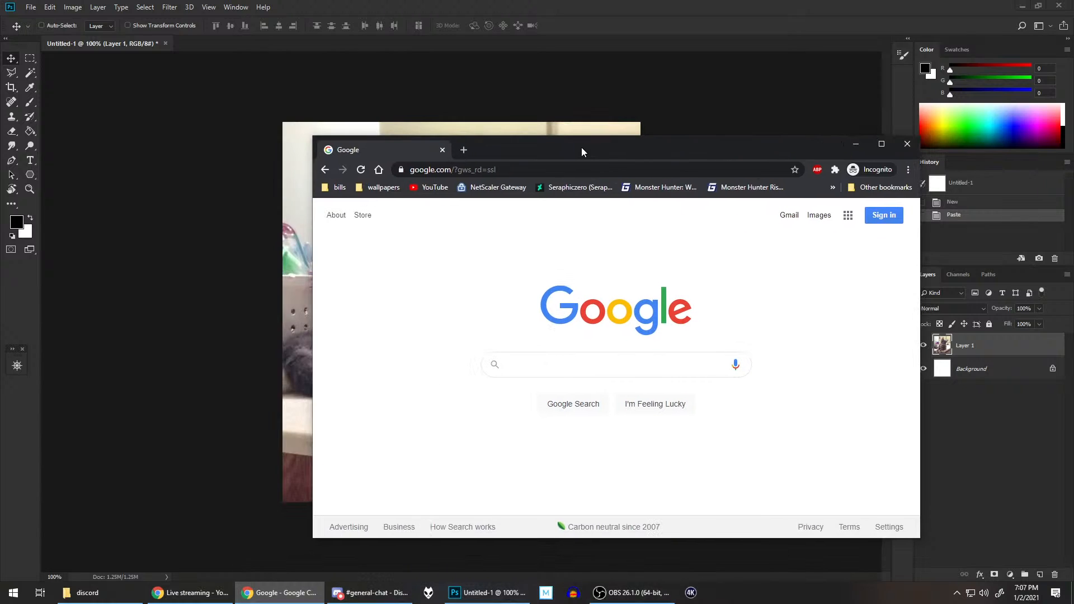
# Step: Search Google Images for "palico armor" and maximize the browser window
pyautogui.write('pa')
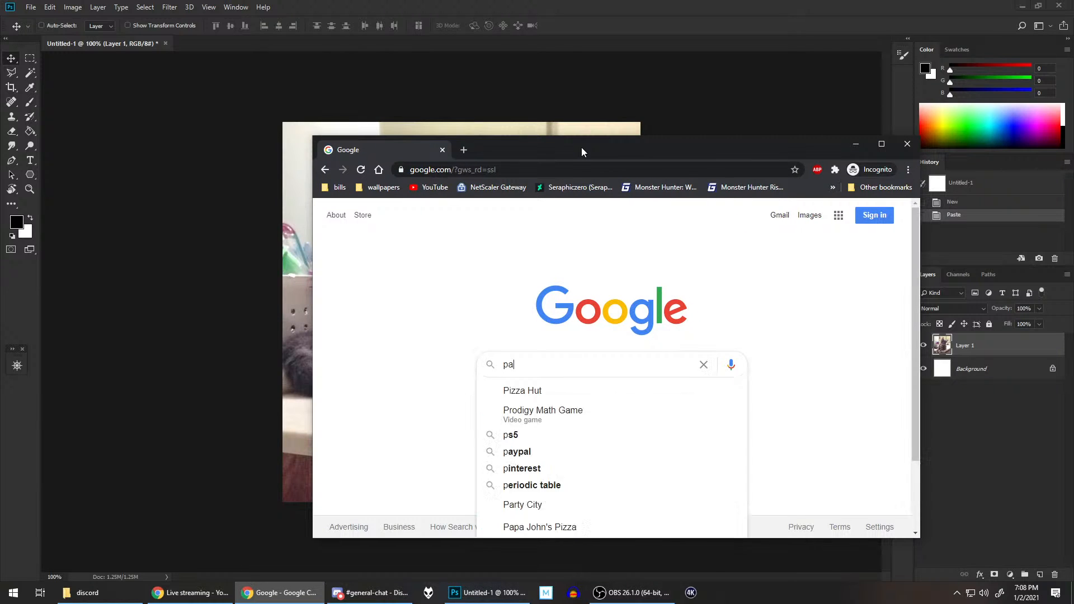
pyautogui.write('lico armor')
pyautogui.press('Return')
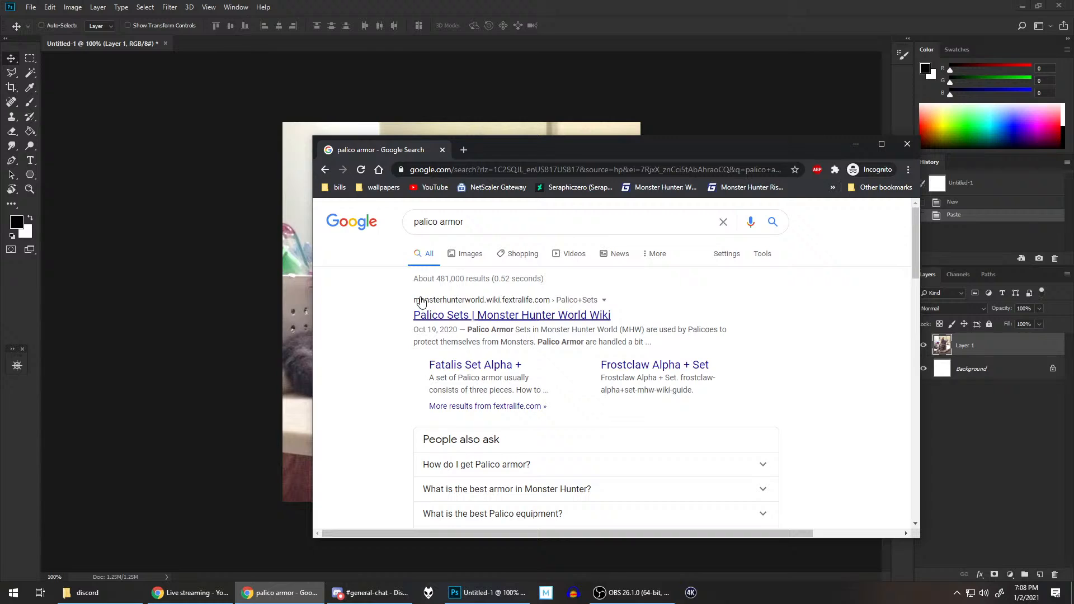
pyautogui.click(464, 257)
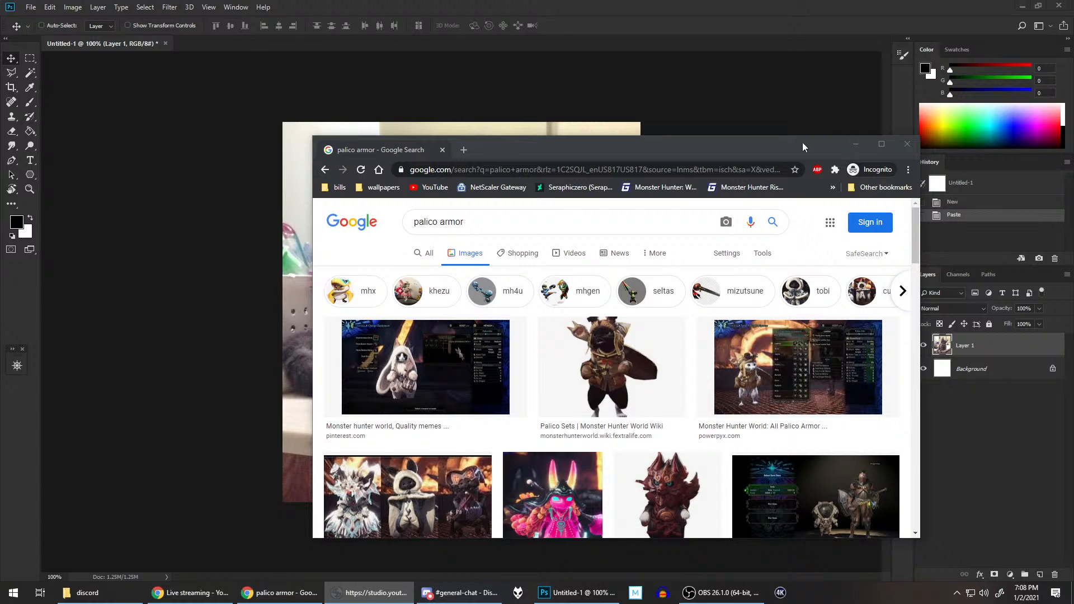
pyautogui.click(774, 152)
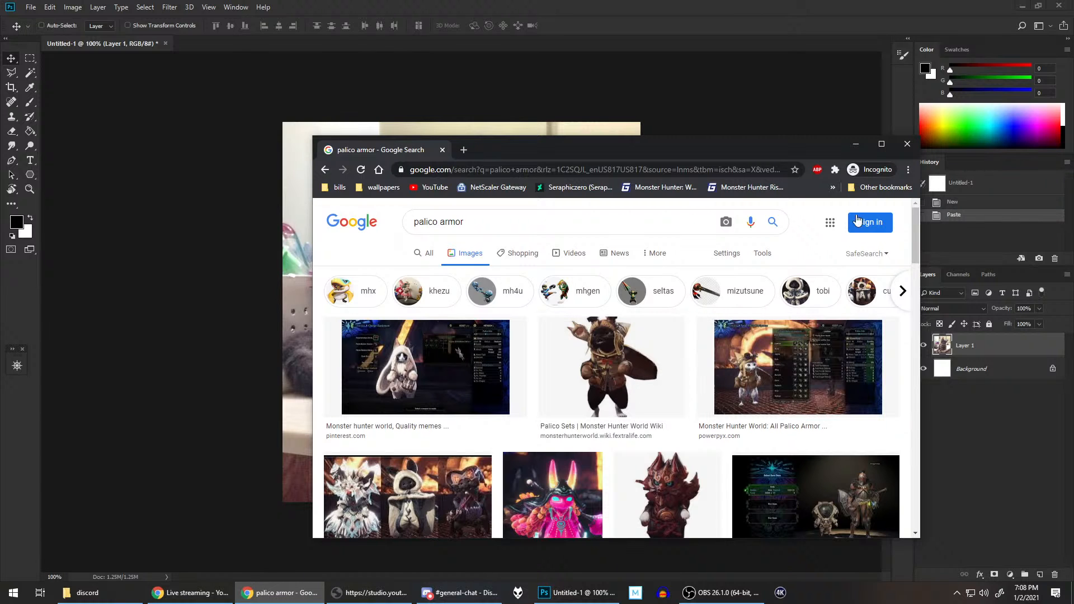
pyautogui.click(881, 144)
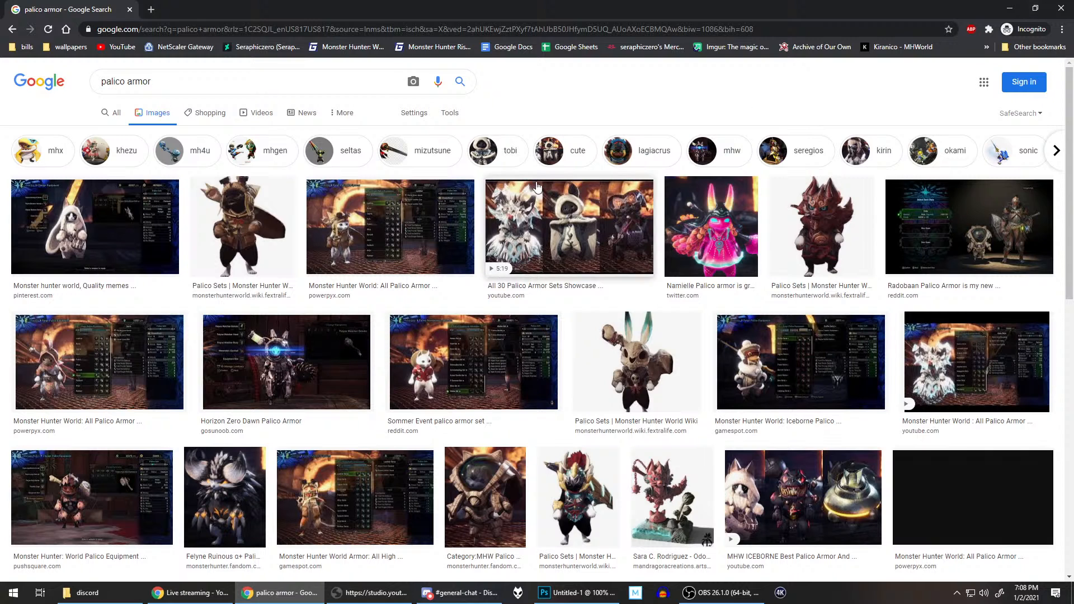
# Step: Preview the hatted Palico Sets image with its related images, and open the PowerPyx "All Palico Armor Sets & Outfits" image in a new tab
pyautogui.click(246, 234)
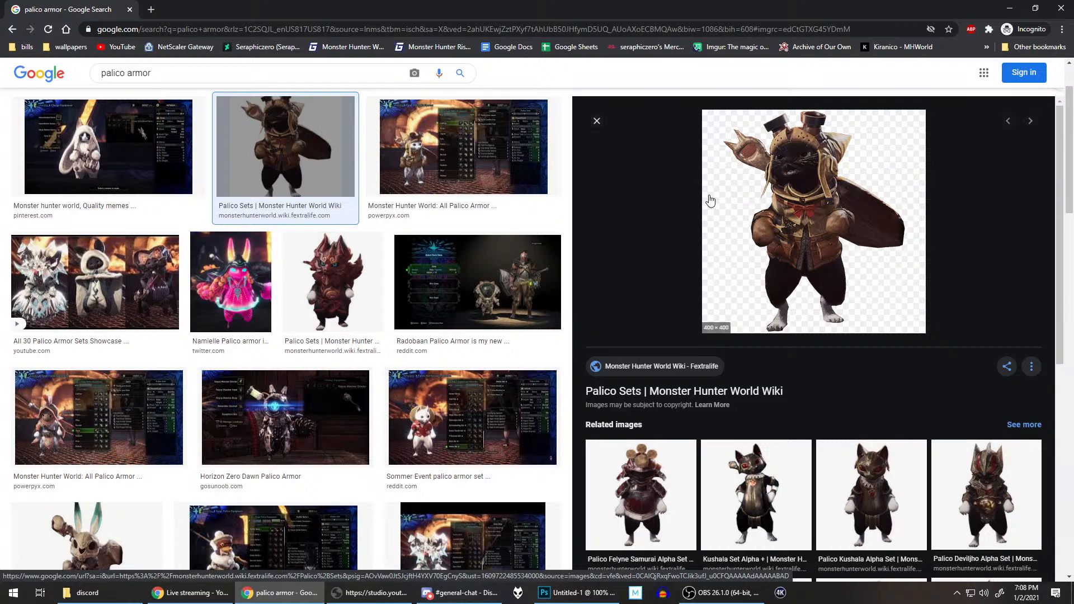
pyautogui.scroll(-4, 709, 200)
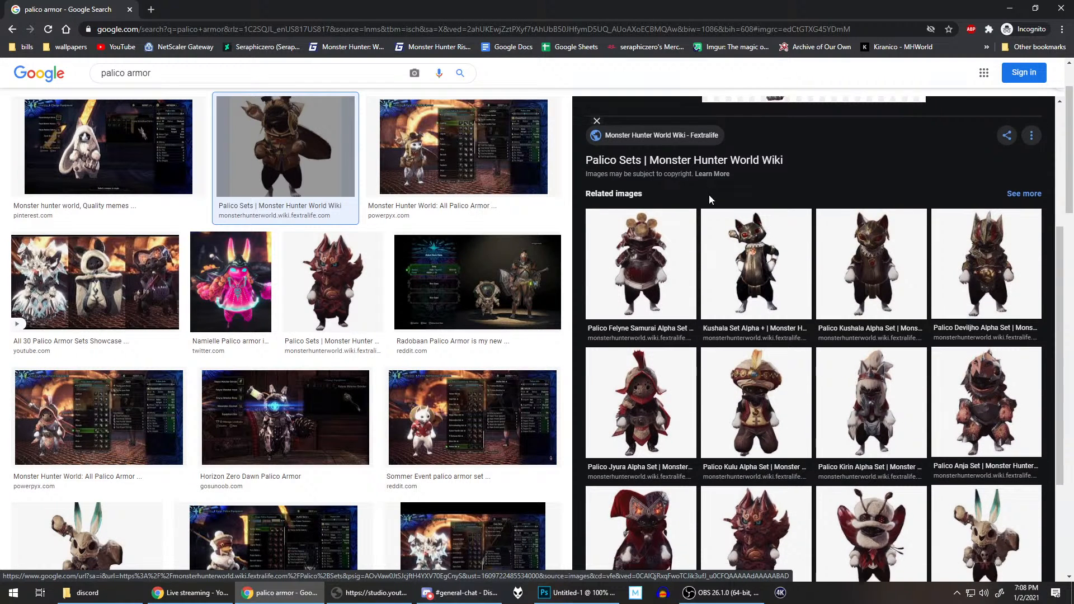
pyautogui.scroll(-3, 710, 197)
pyautogui.scroll(8, 710, 200)
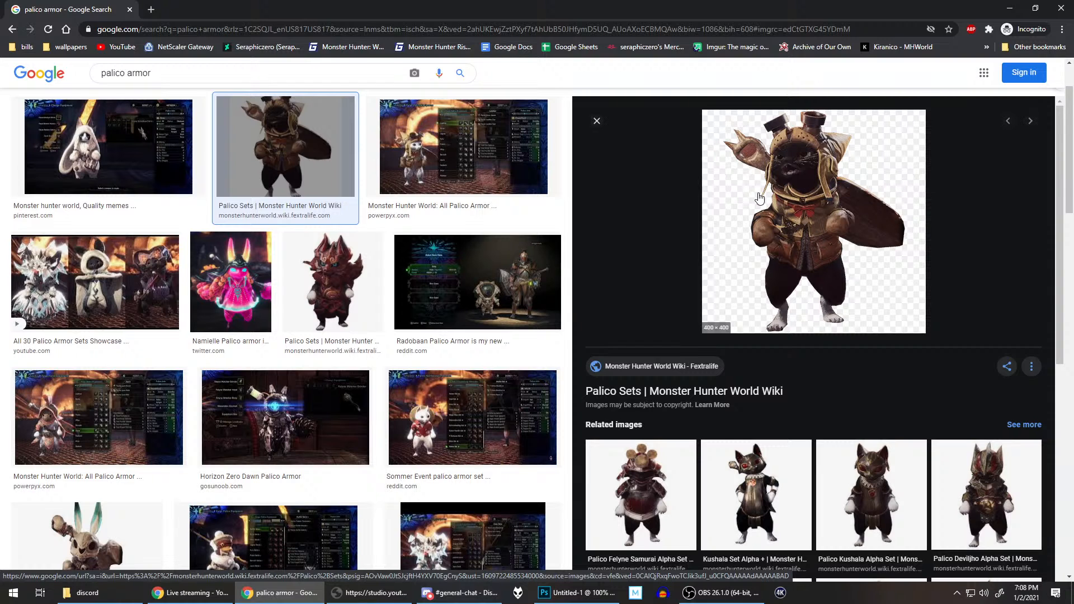
pyautogui.click(425, 161)
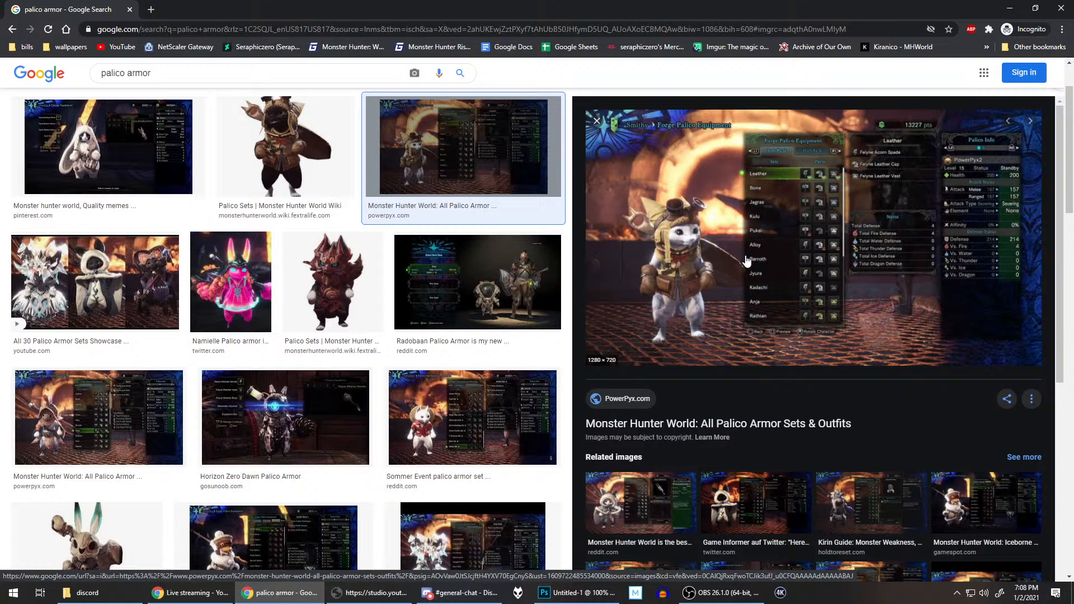
pyautogui.rightClick(676, 195)
pyautogui.click(753, 279)
# Step: Browse more palico armor results and preview the GameSpot high-rank gear image and the Fandom image of the helmeted armor
pyautogui.scroll(-4, 933, 352)
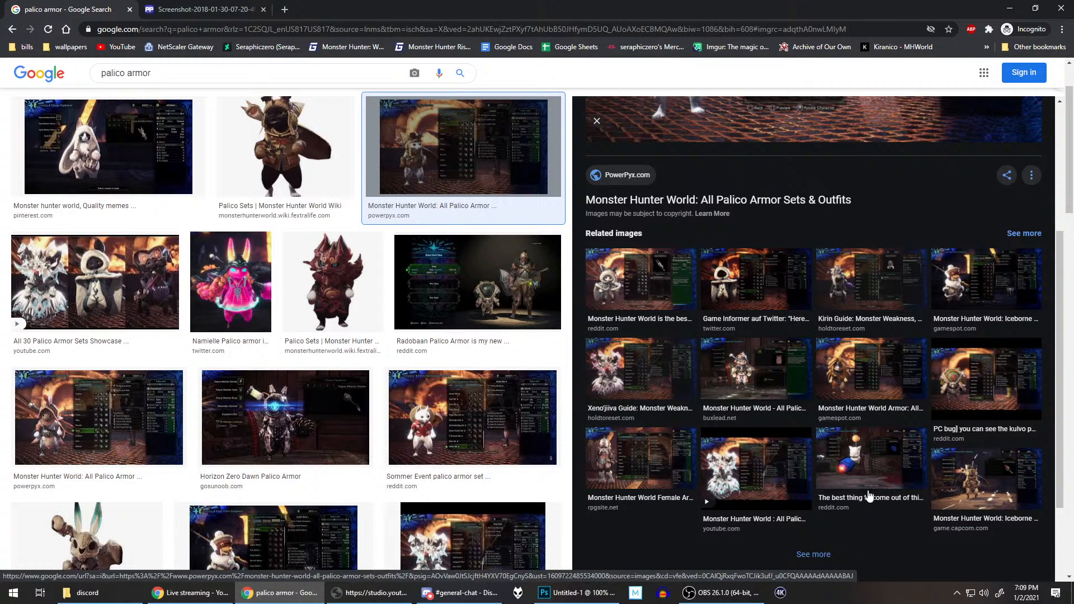
pyautogui.scroll(-5, 305, 288)
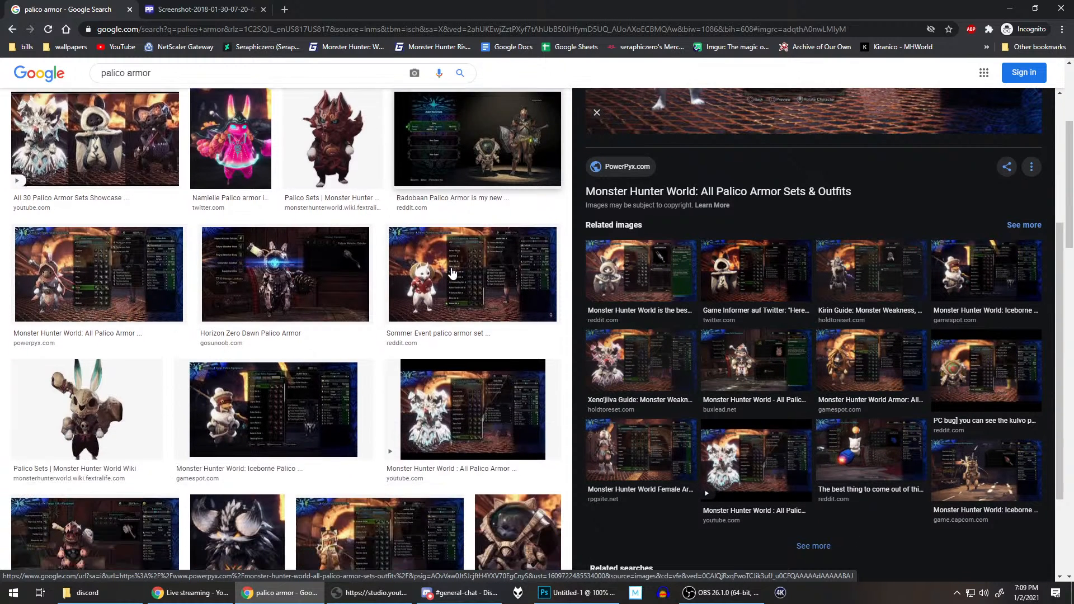
pyautogui.scroll(-2, 305, 289)
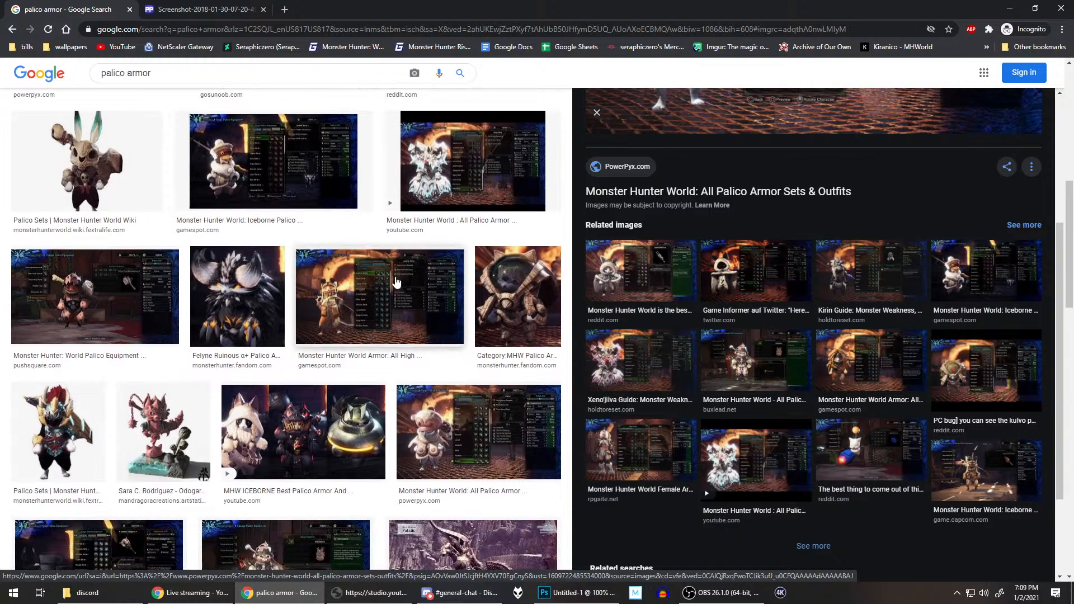
pyautogui.click(374, 297)
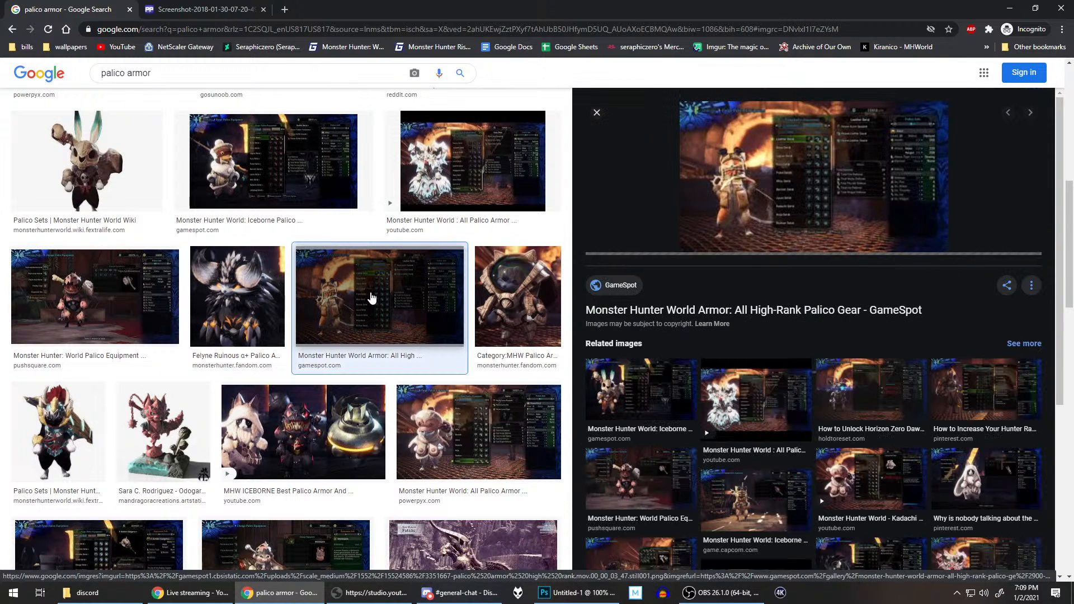
pyautogui.click(517, 288)
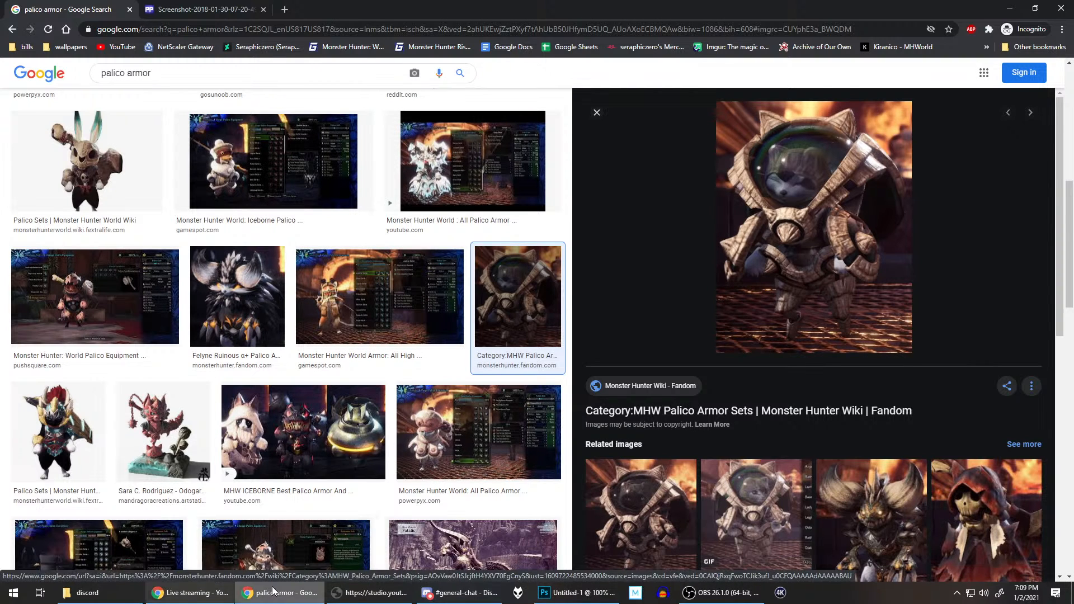
# Step: Check the cat photo in Photoshop, return to Chrome, and preview the "Change Armor Color" image from Tom's Guide Forum
pyautogui.click(576, 592)
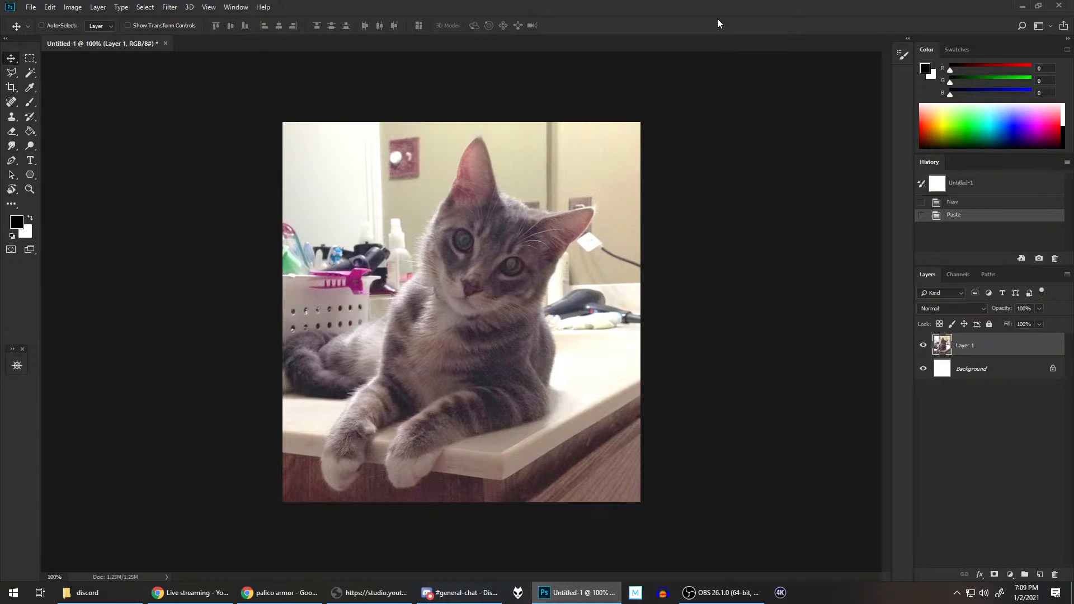
pyautogui.click(293, 587)
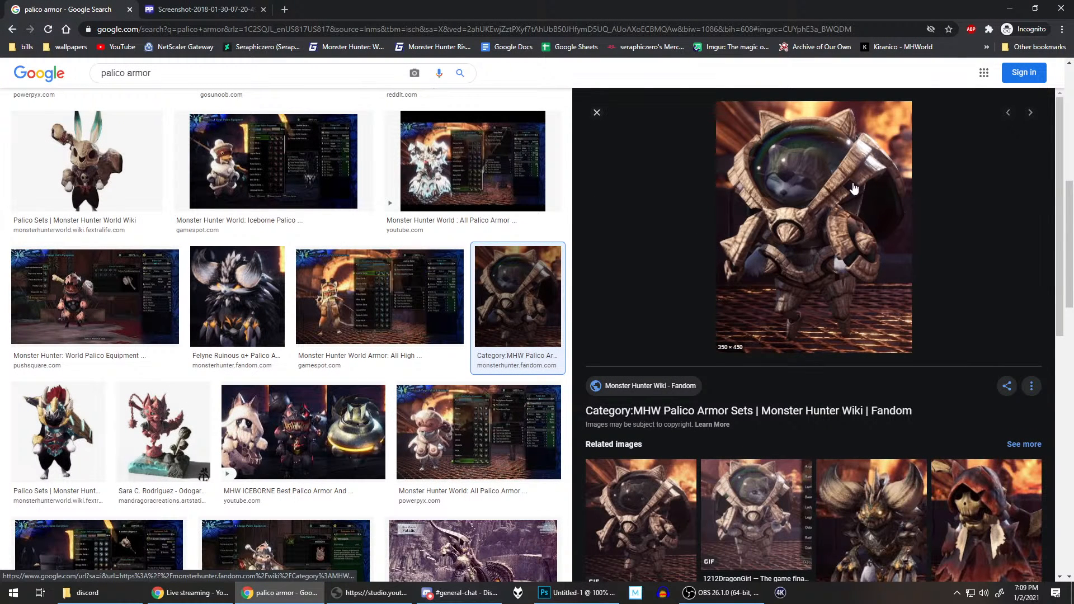
pyautogui.scroll(-2, 636, 253)
pyautogui.scroll(2, 636, 254)
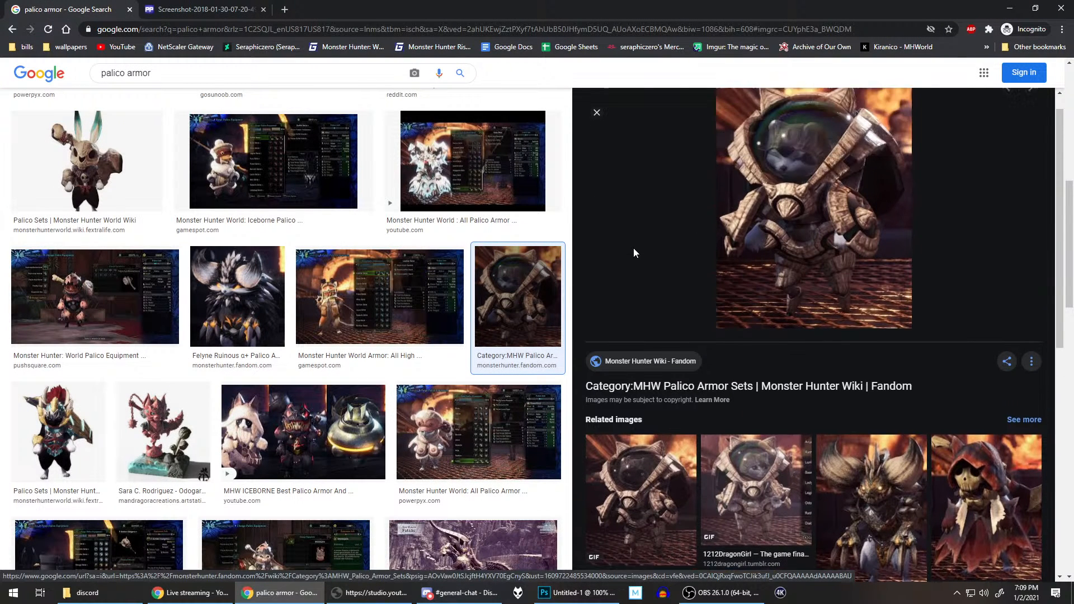
pyautogui.scroll(-2, 446, 240)
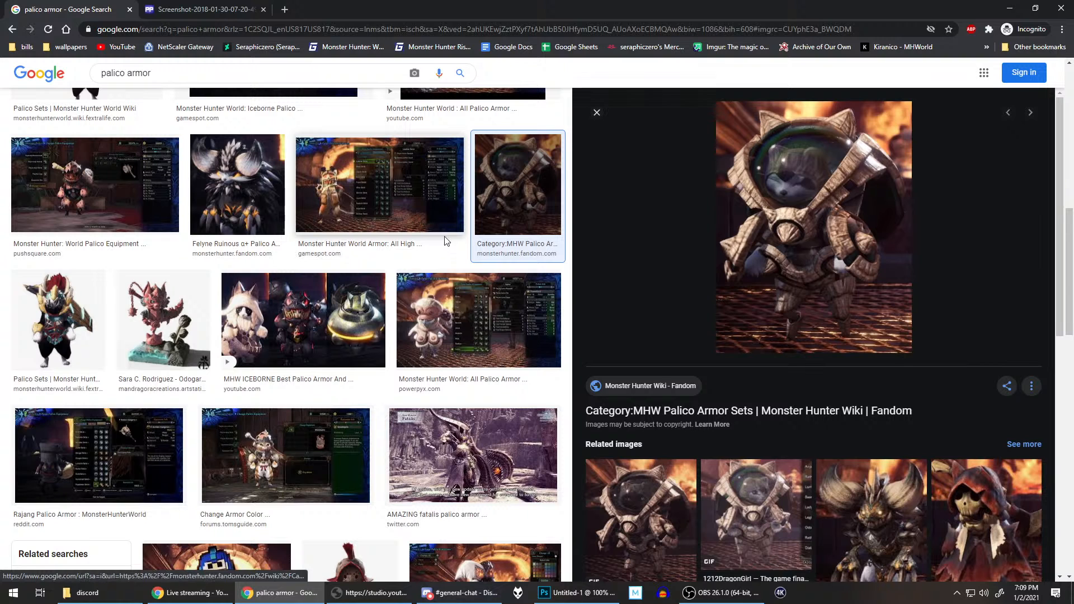
pyautogui.click(283, 466)
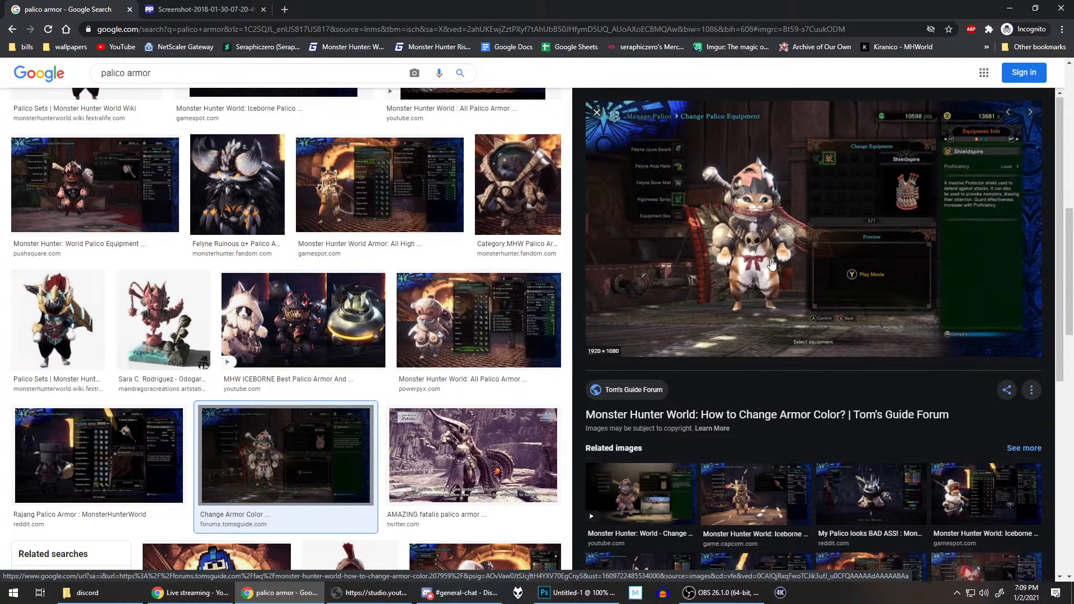
# Step: Look through the related images and further palico armor results for a suitable armor reference
pyautogui.scroll(-6, 770, 264)
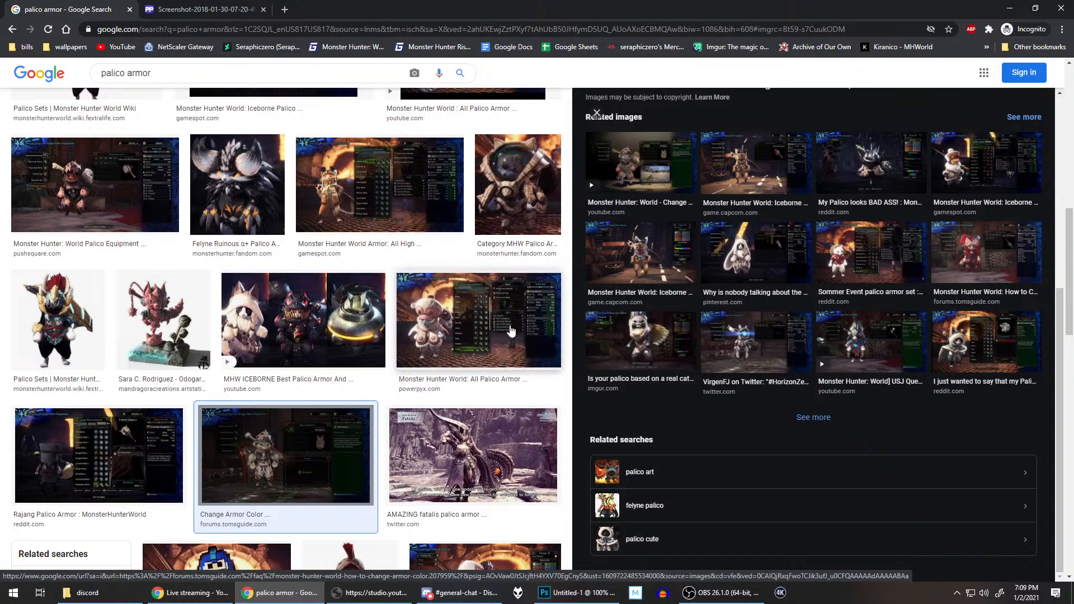
pyautogui.scroll(-2, 428, 280)
pyautogui.scroll(-3, 428, 281)
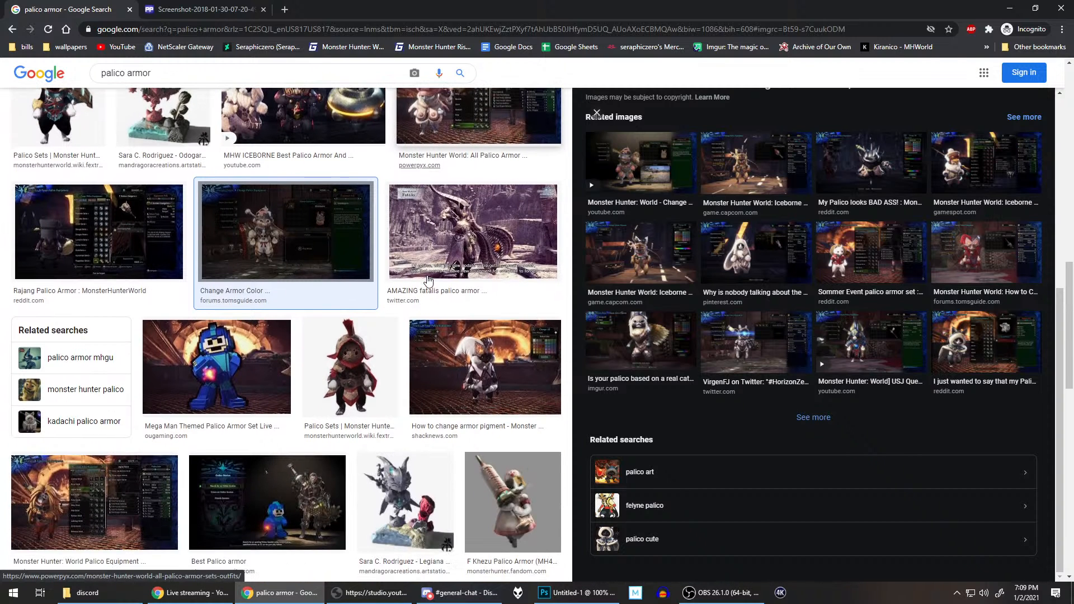
pyautogui.scroll(-5, 426, 285)
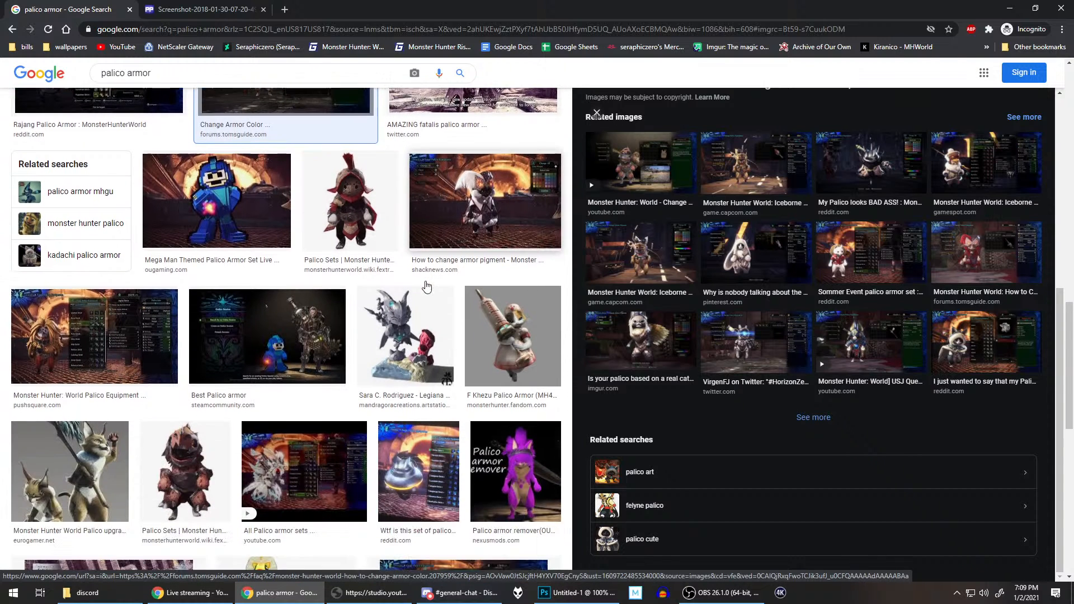
pyautogui.scroll(-5, 426, 286)
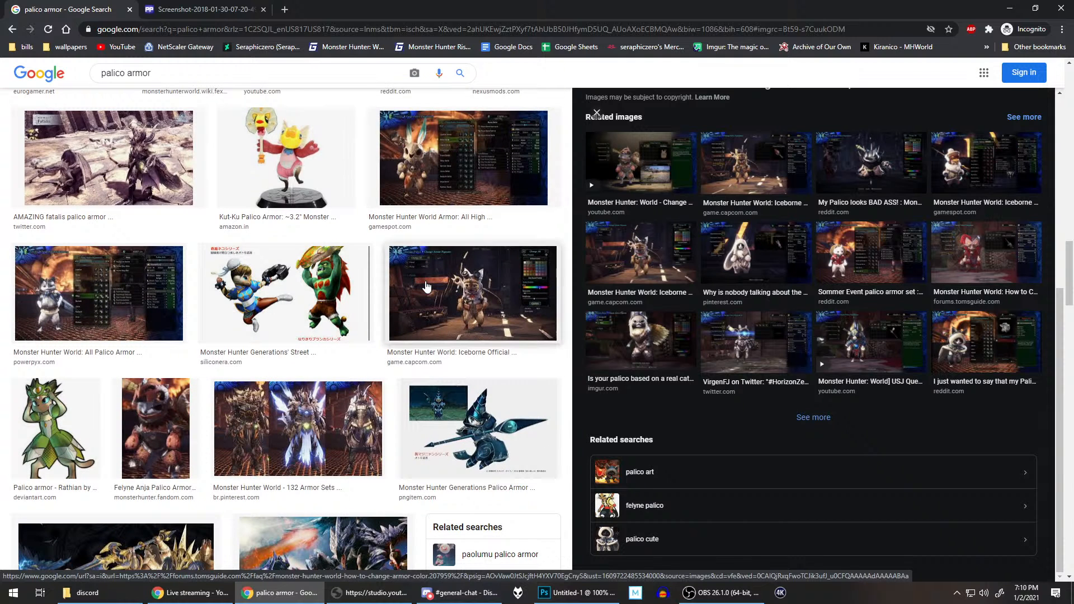
pyautogui.scroll(-3, 442, 291)
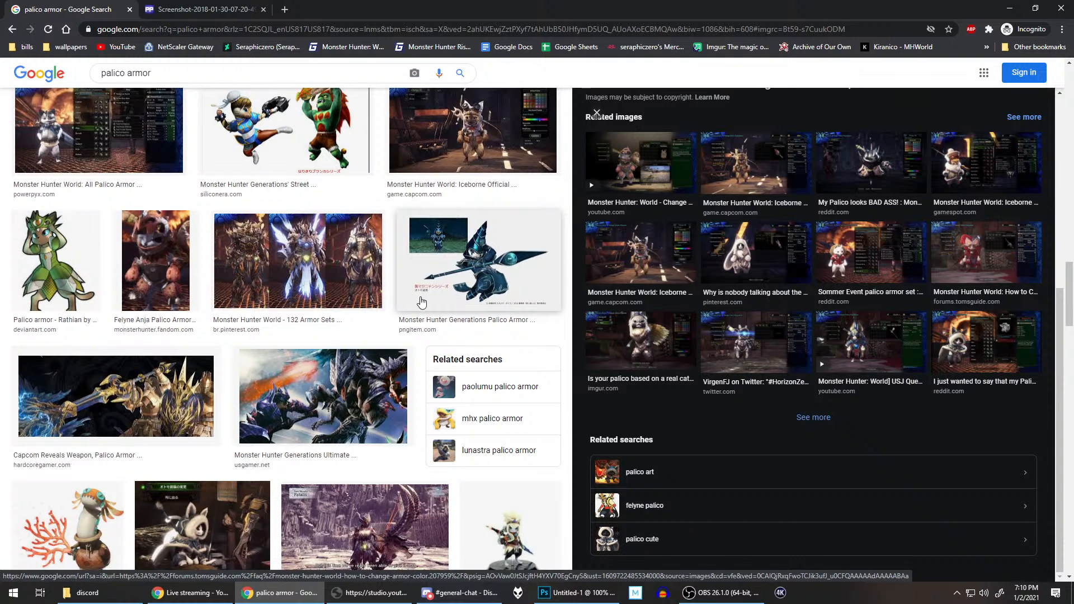
pyautogui.scroll(-3, 435, 305)
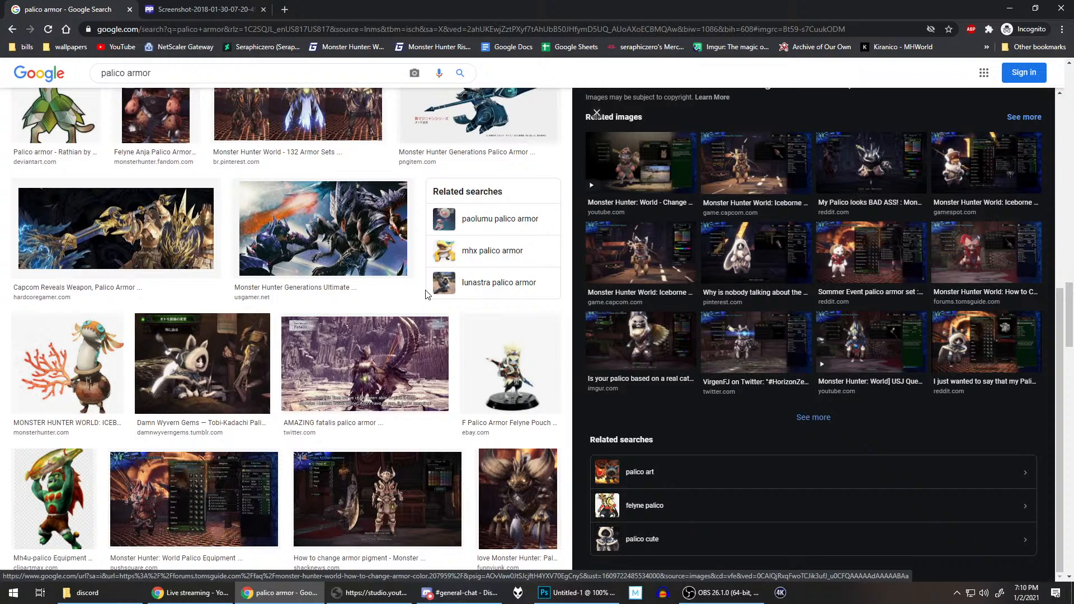
pyautogui.click(711, 593)
pyautogui.click(619, 5)
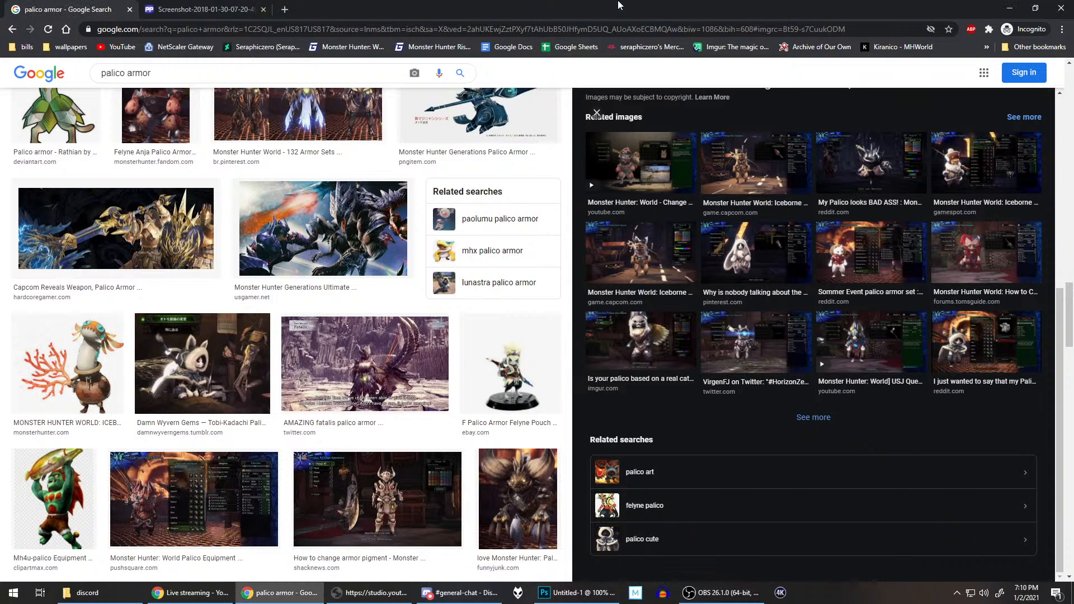
pyautogui.hotkey('alt', 'Tab')
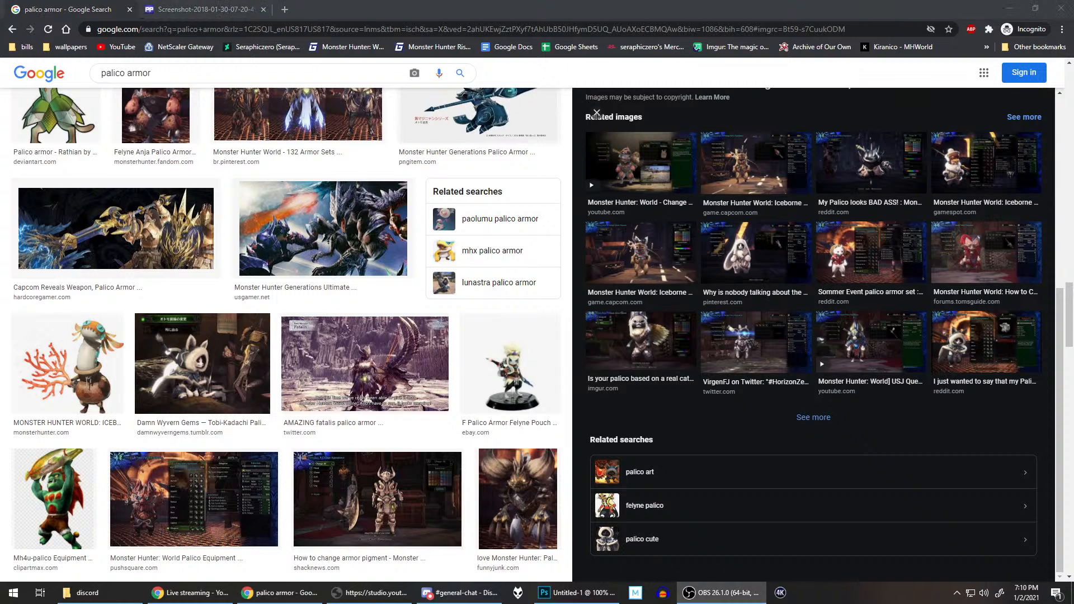
pyautogui.click(732, 9)
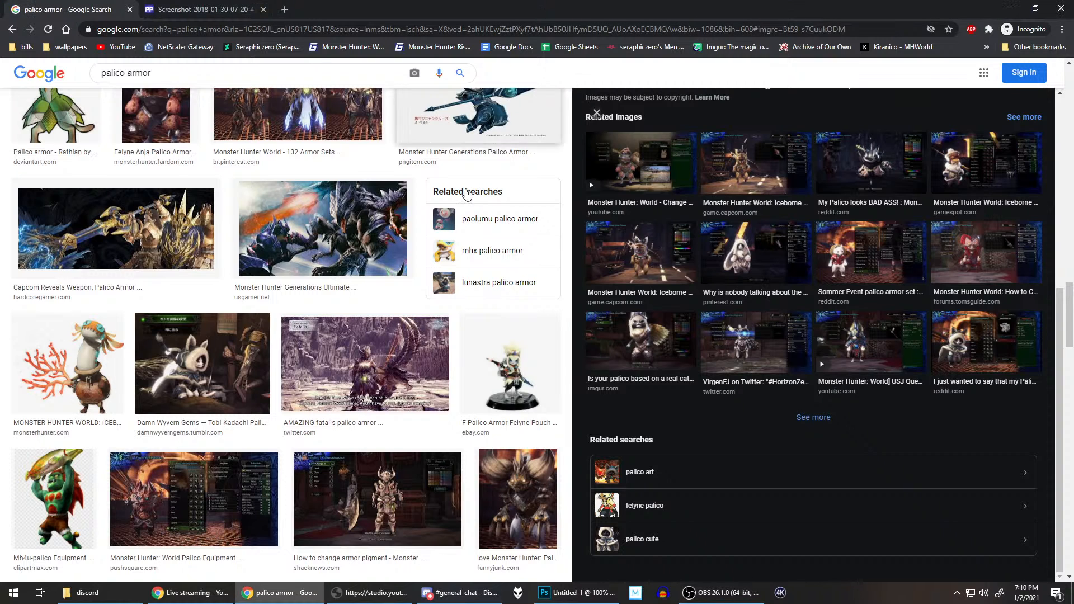
# Step: Preview the Eurogamer "Monster Hunter World Palico upgrades" image from further down the results
pyautogui.scroll(-3, 404, 346)
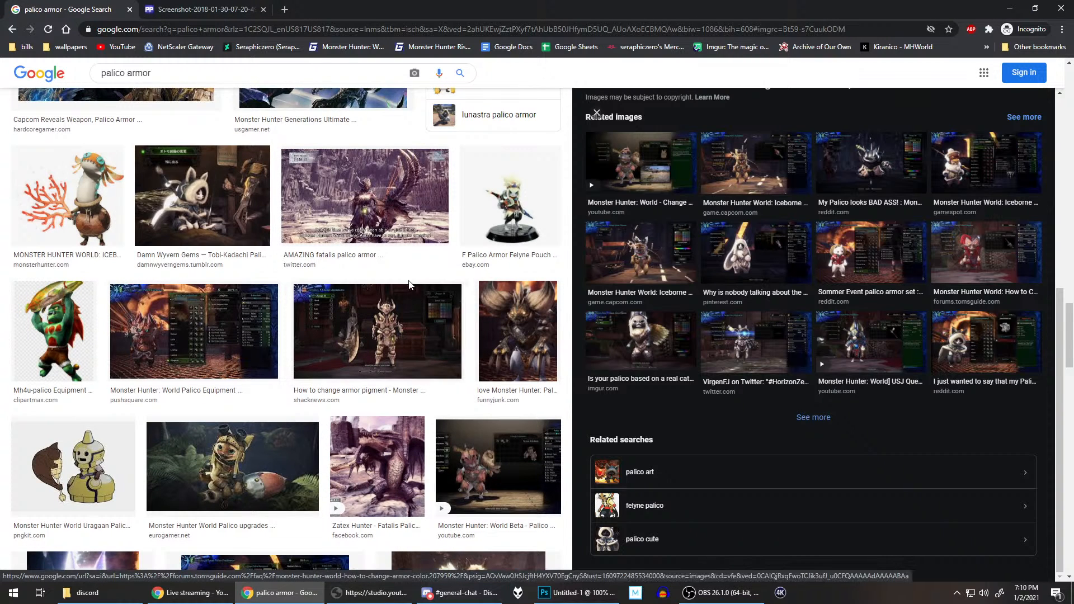
pyautogui.click(265, 469)
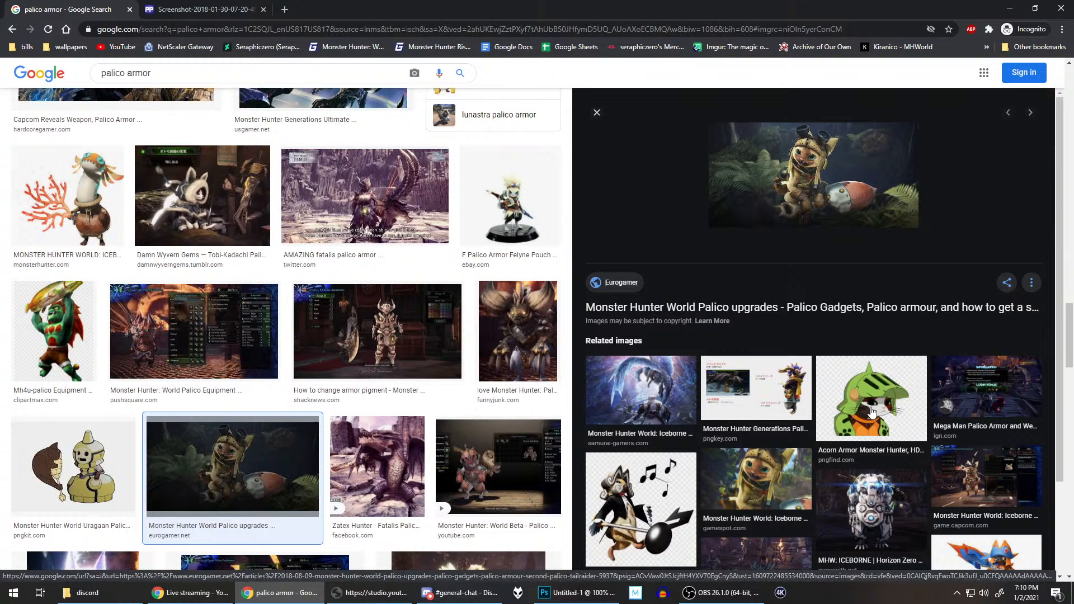
# Step: Search Google Images for "palico acorn armor" after checking the remaining related images and palico armor results
pyautogui.scroll(-2, 872, 313)
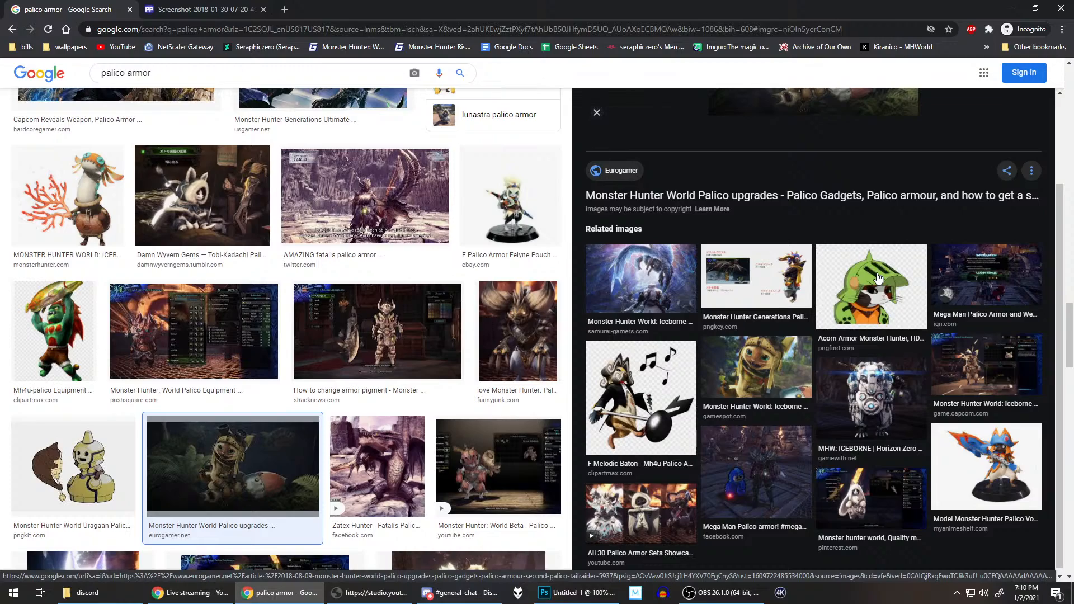
pyautogui.scroll(-3, 365, 298)
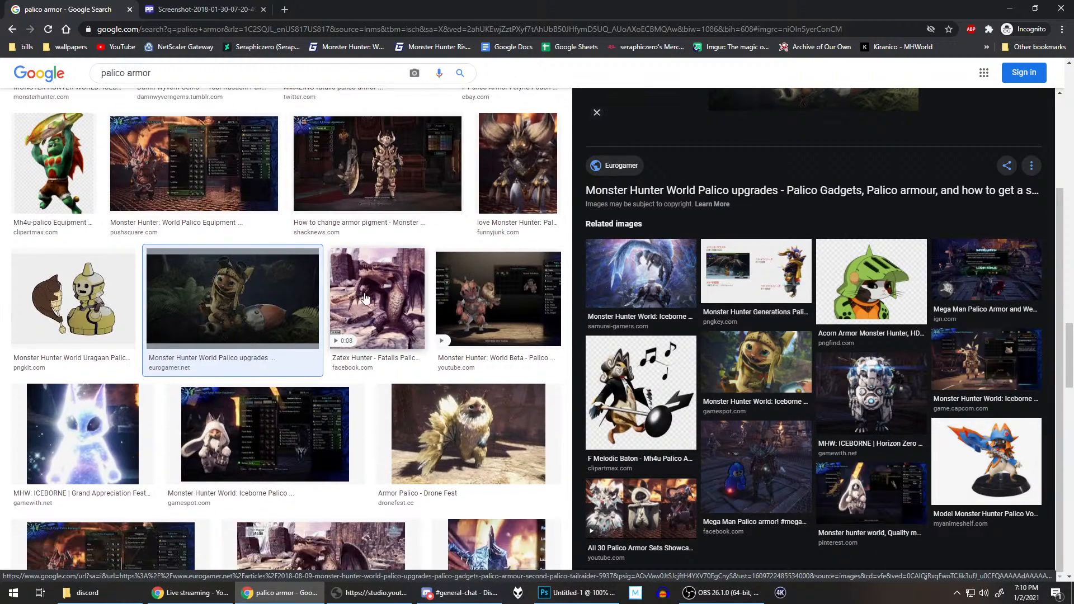
pyautogui.scroll(-10, 364, 298)
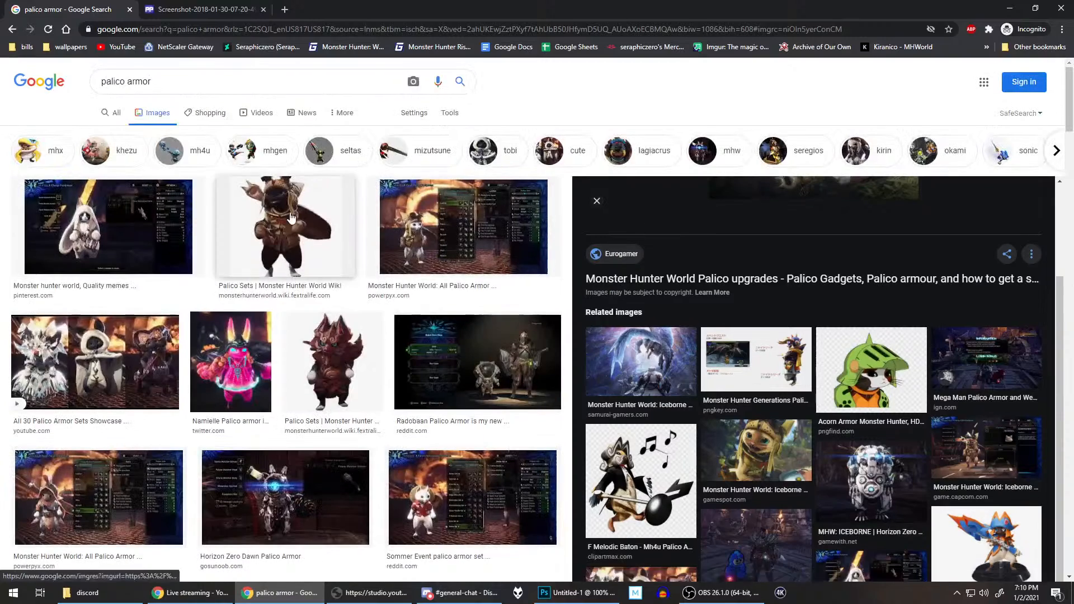
pyautogui.click(251, 84)
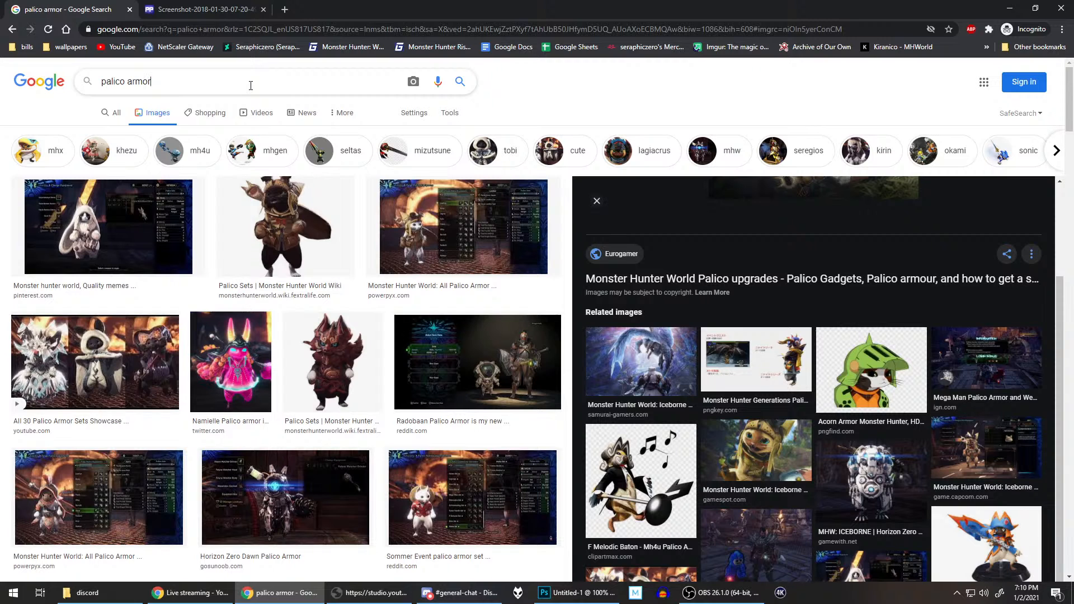
pyautogui.press('BackSpace')
pyautogui.press('BackSpace')
pyautogui.press('BackSpace')
pyautogui.press('BackSpace')
pyautogui.press('BackSpace')
pyautogui.press('BackSpace')
pyautogui.write('acorn armor')
pyautogui.press('Return')
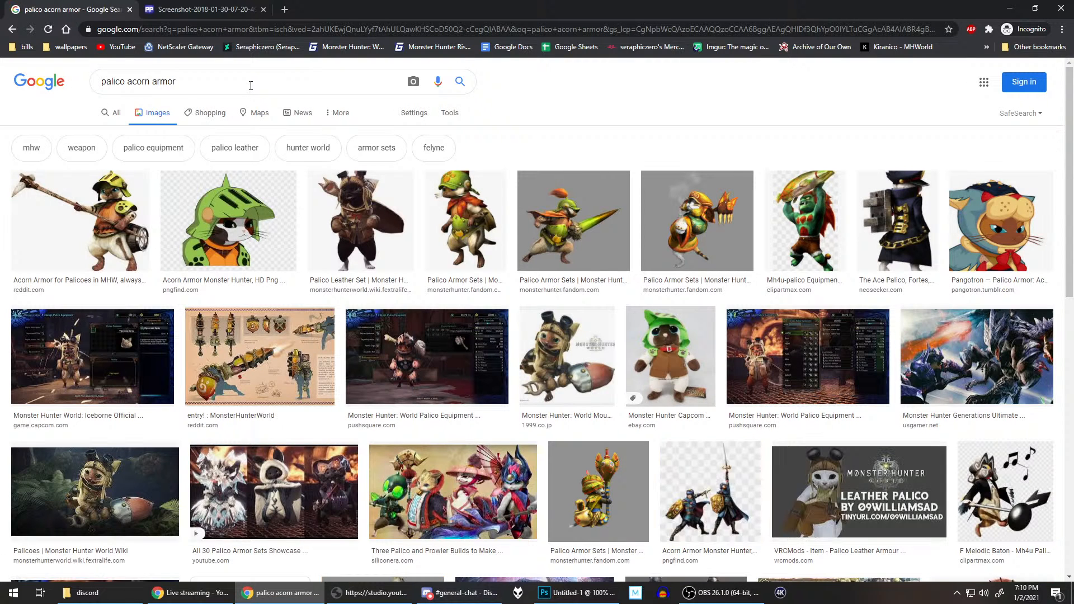
# Step: Preview the Reddit image "Acorn Armor for Palicoes in MHW" and open the image in a new tab
pyautogui.click(117, 224)
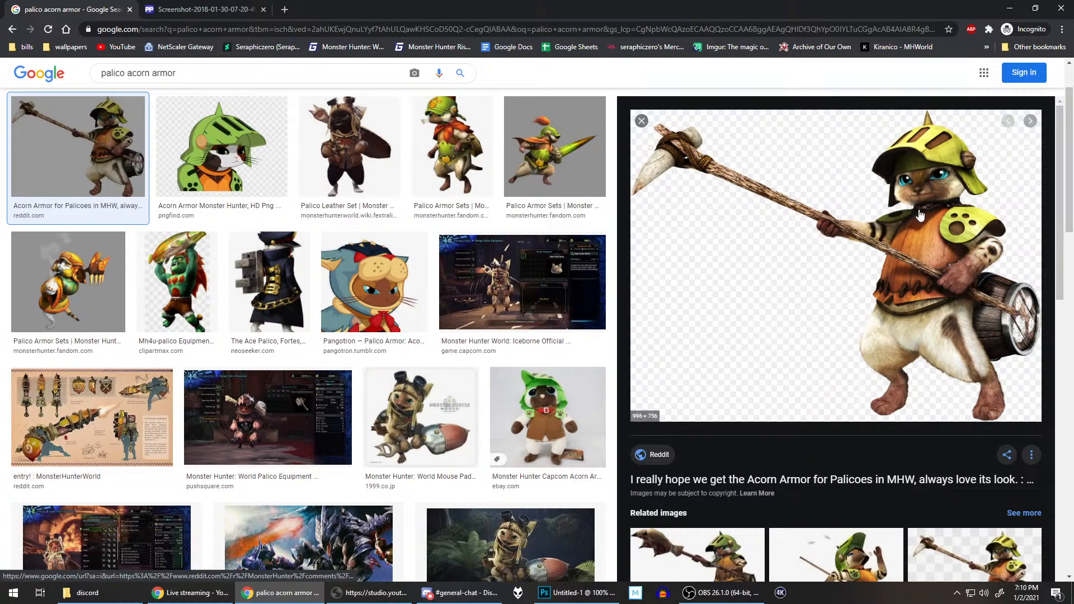
pyautogui.rightClick(899, 253)
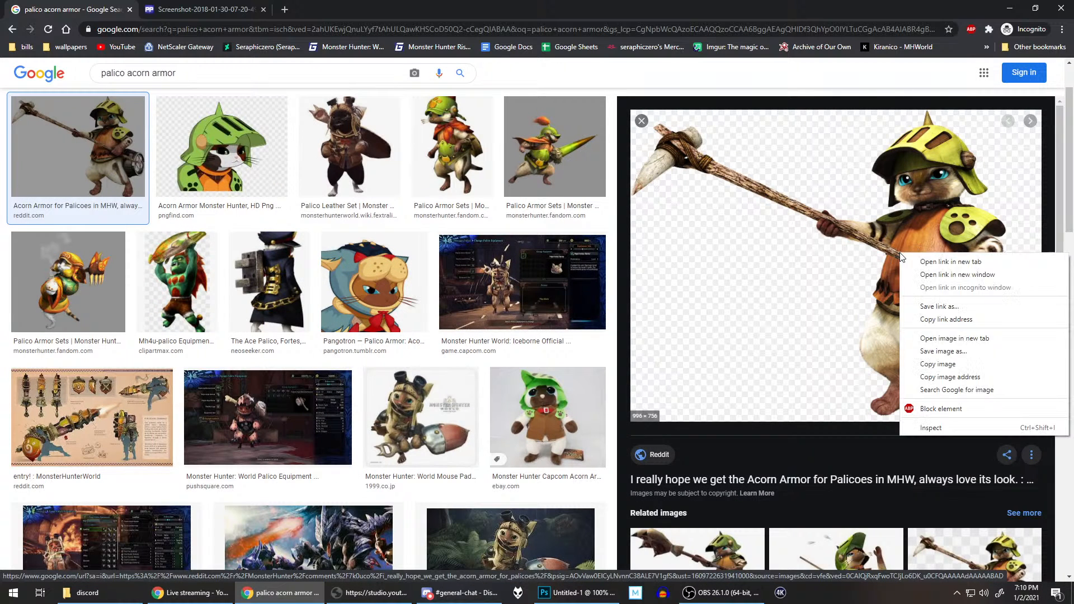
pyautogui.click(926, 338)
# Step: Check the related acorn armor images and the reference images already open in other tabs, then return to the search results
pyautogui.scroll(-2, 850, 296)
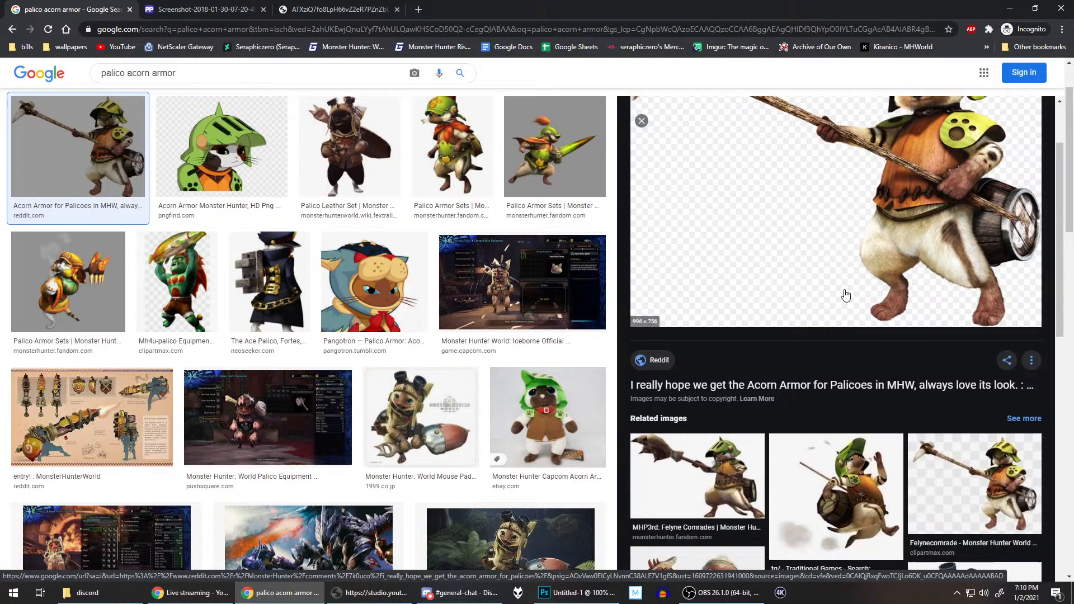
pyautogui.scroll(2, 873, 240)
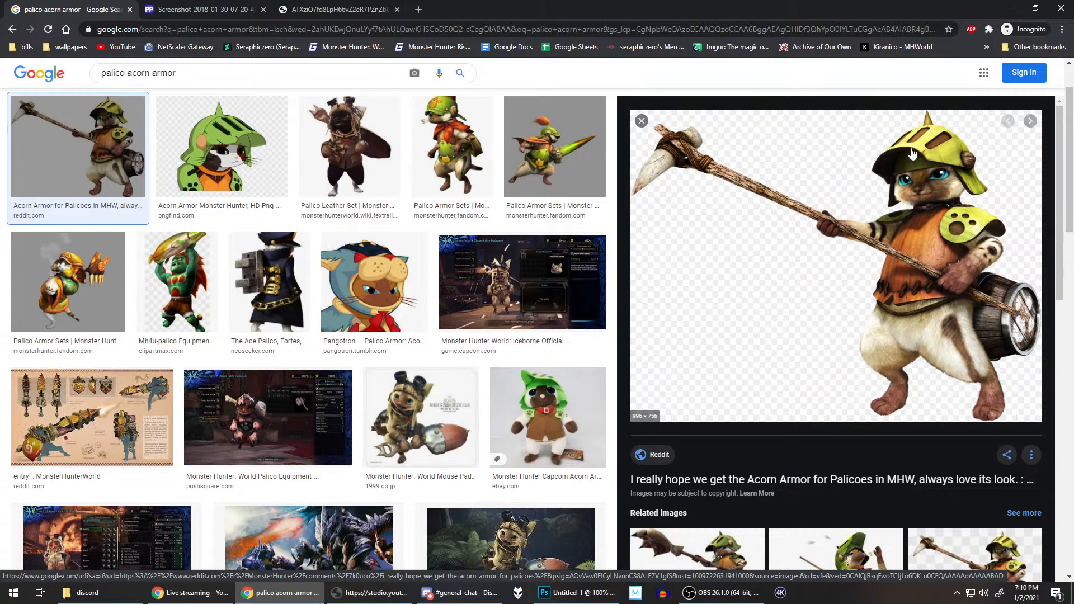
pyautogui.scroll(-7, 949, 234)
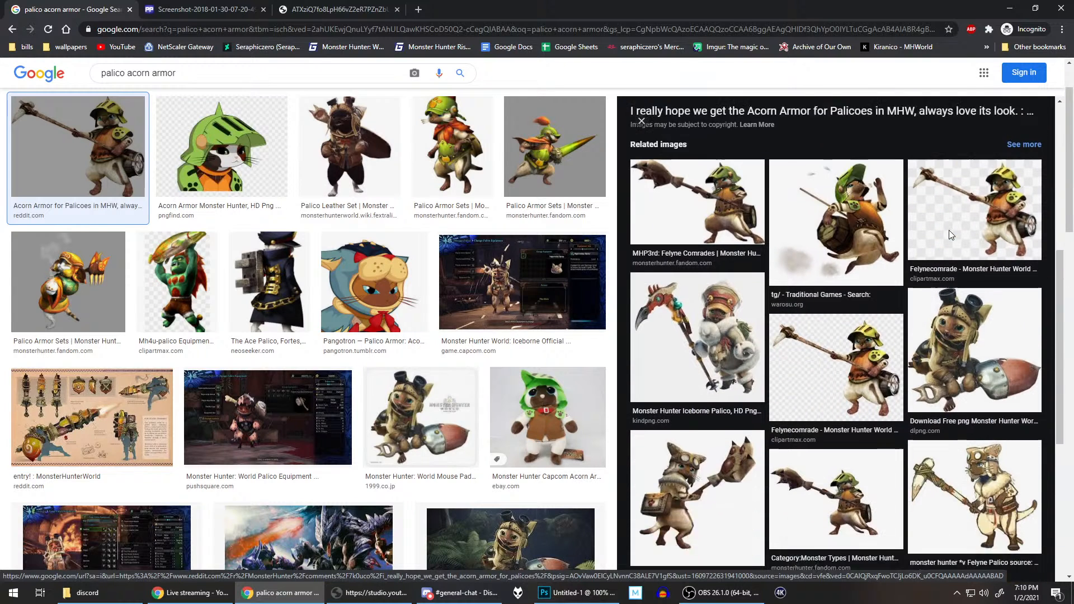
pyautogui.click(207, 7)
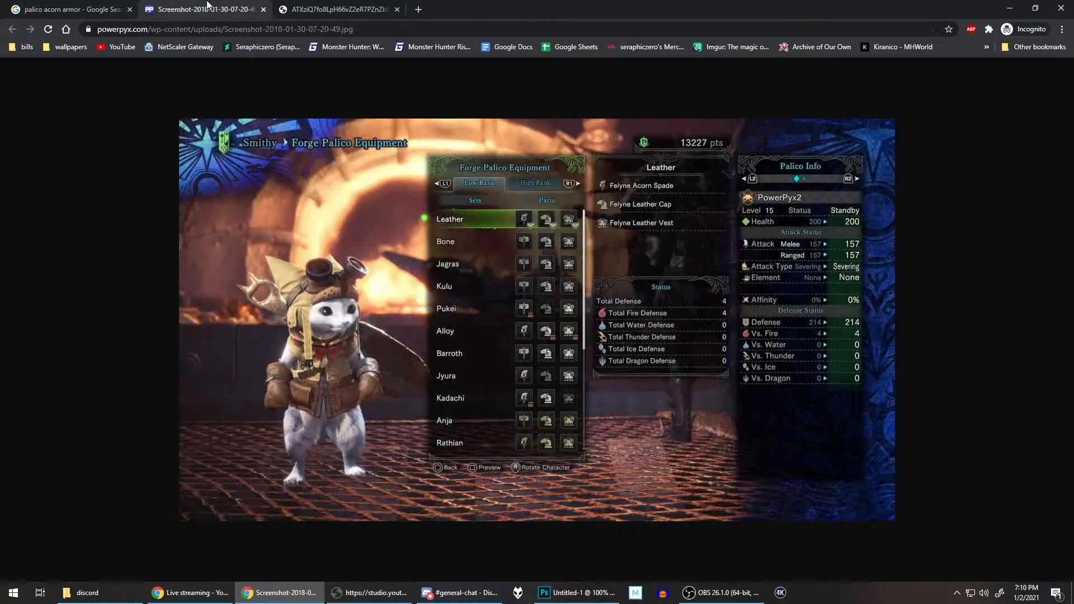
pyautogui.click(305, 5)
pyautogui.click(73, 8)
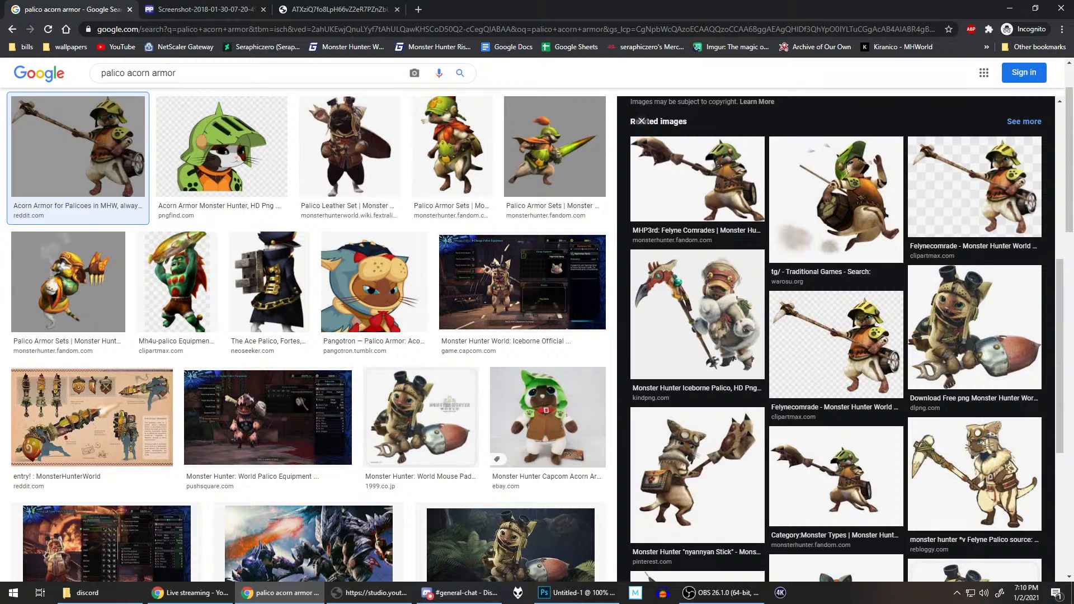
# Step: Preview the related DLPNG.com image of the goggled palico with the acorn weapon and open it in a new tab
pyautogui.click(968, 334)
pyautogui.rightClick(778, 218)
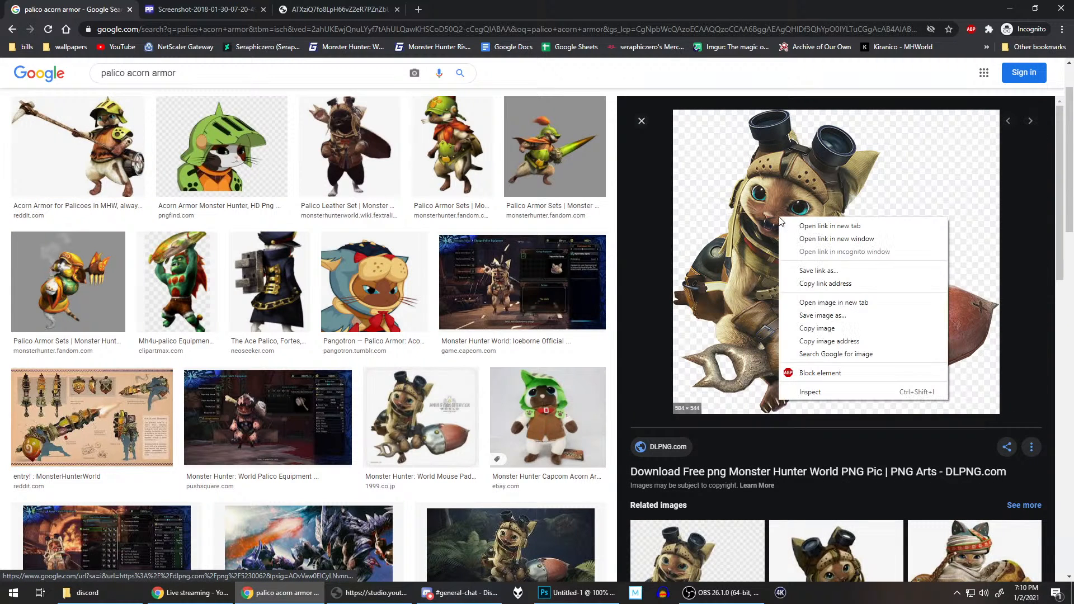
pyautogui.click(857, 305)
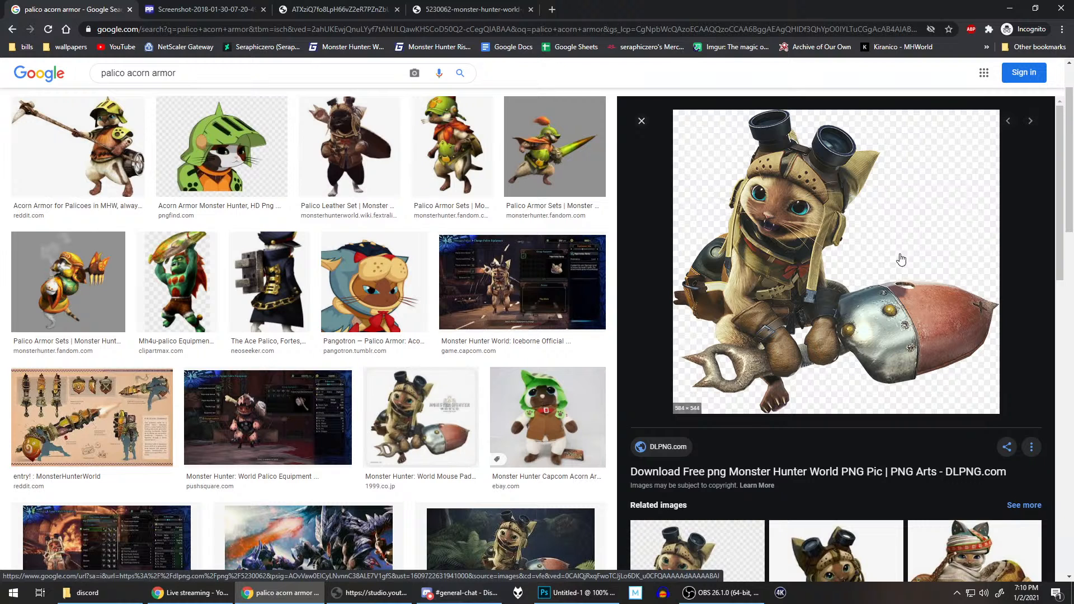
# Step: Look through the images related to the DLPNG palico and the remaining acorn armor results for further references
pyautogui.scroll(-4, 901, 260)
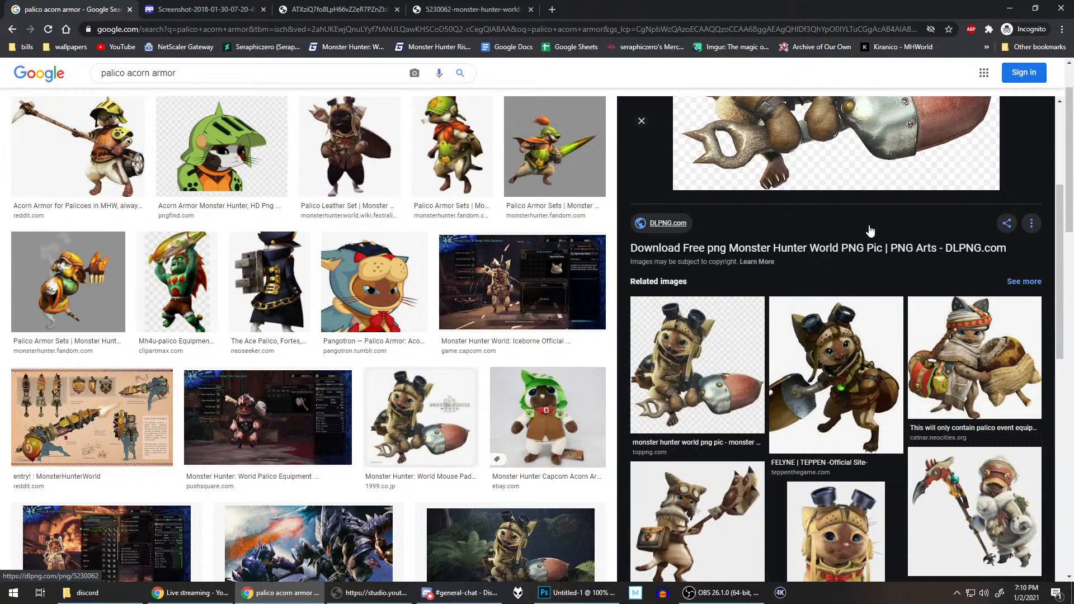
pyautogui.scroll(4, 870, 230)
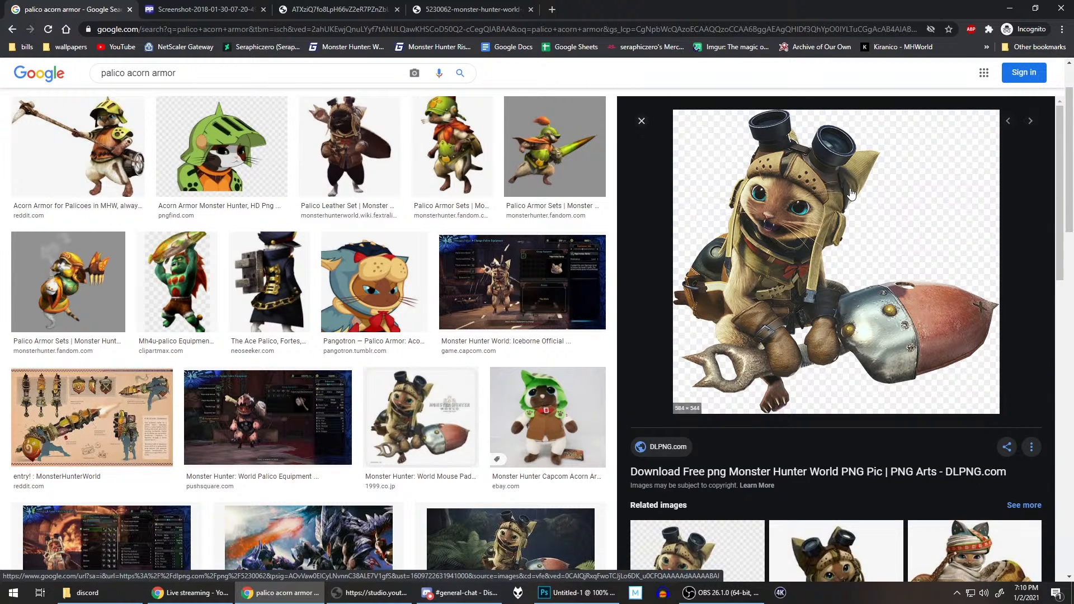
pyautogui.scroll(-7, 851, 193)
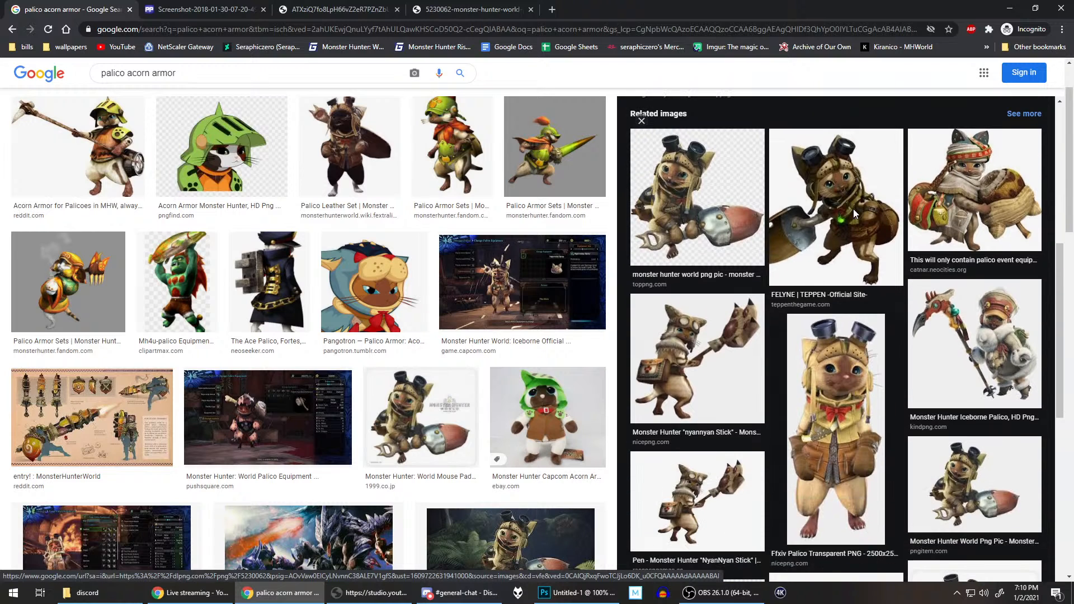
pyautogui.scroll(-4, 854, 209)
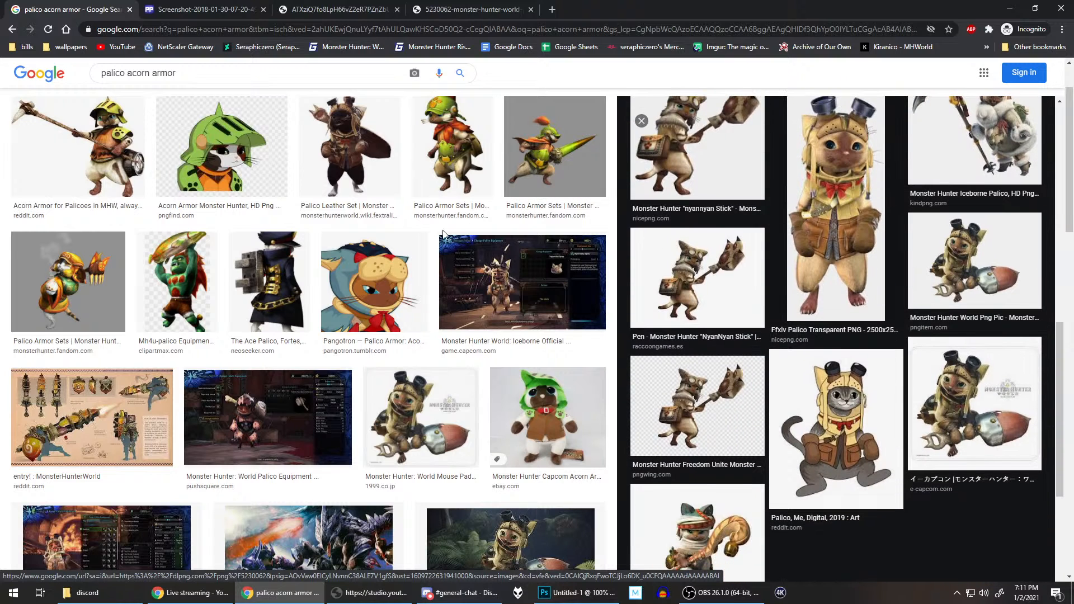
pyautogui.scroll(-5, 397, 294)
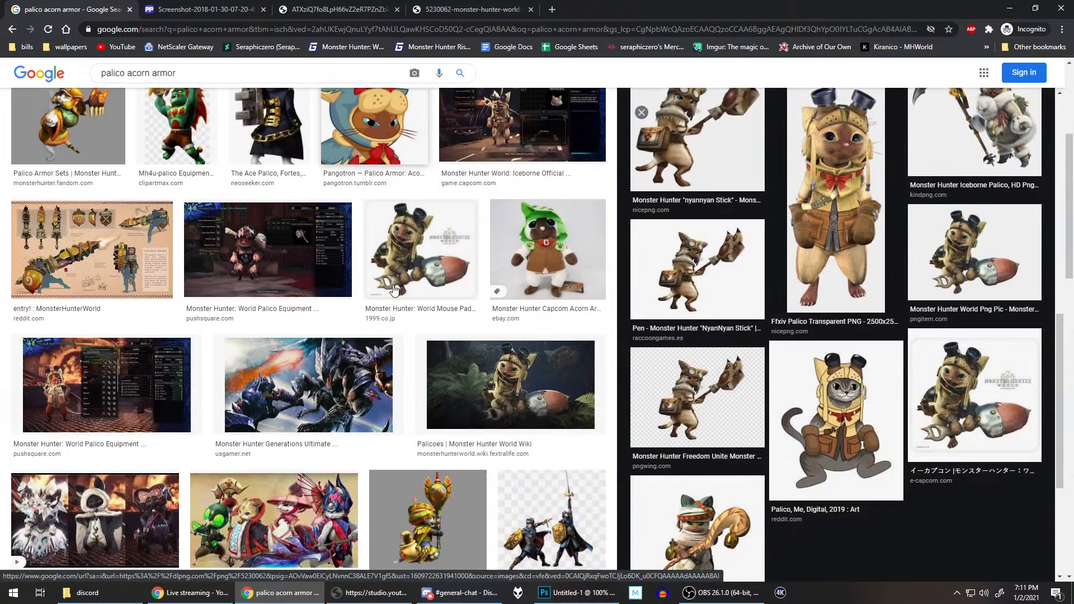
pyautogui.scroll(7, 227, 291)
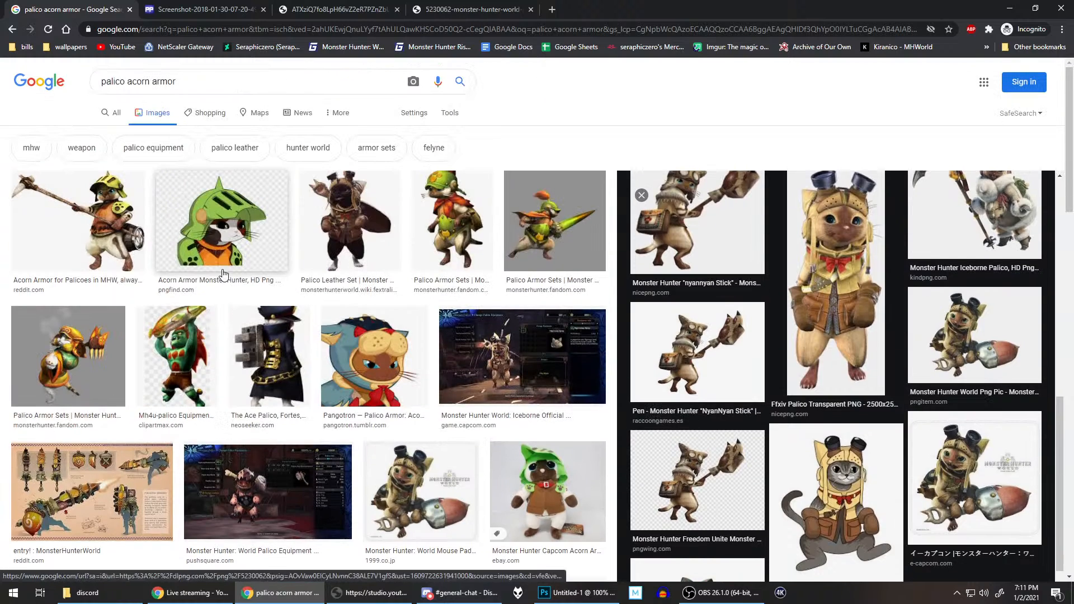
# Step: Search Google Images for "palico vigorwasp"
pyautogui.click(206, 85)
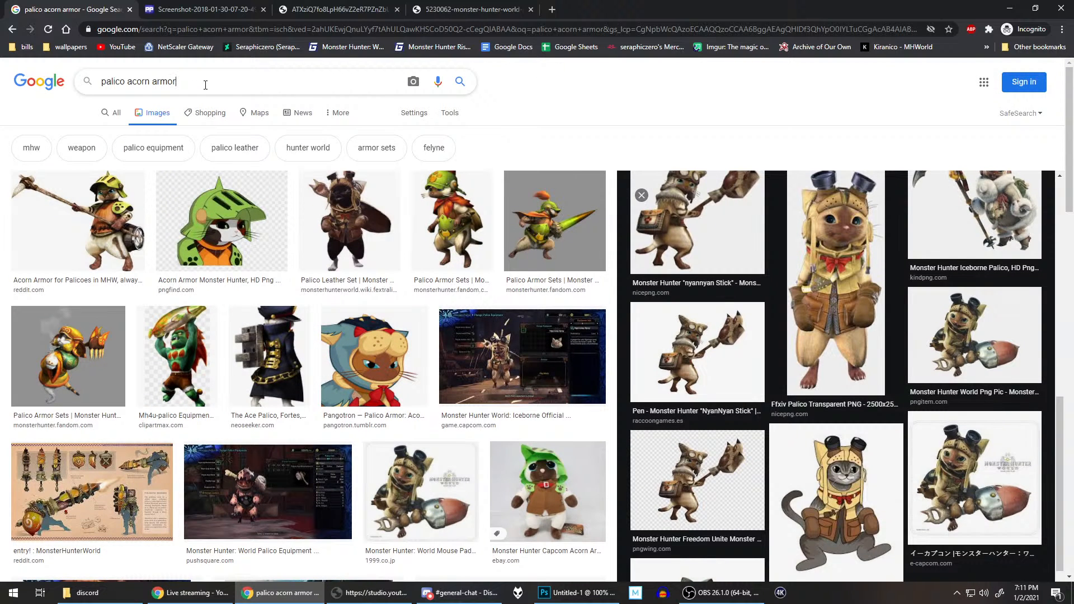
pyautogui.hotkey('ctrl', 'BackSpace')
pyautogui.hotkey('ctrl', 'BackSpace')
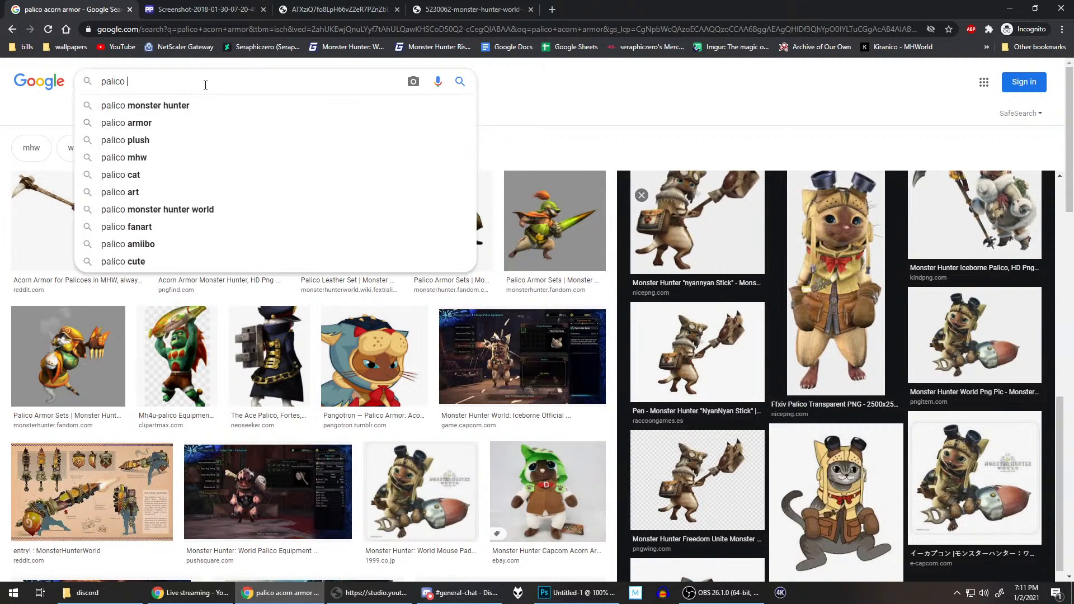
pyautogui.write('vigorwasp')
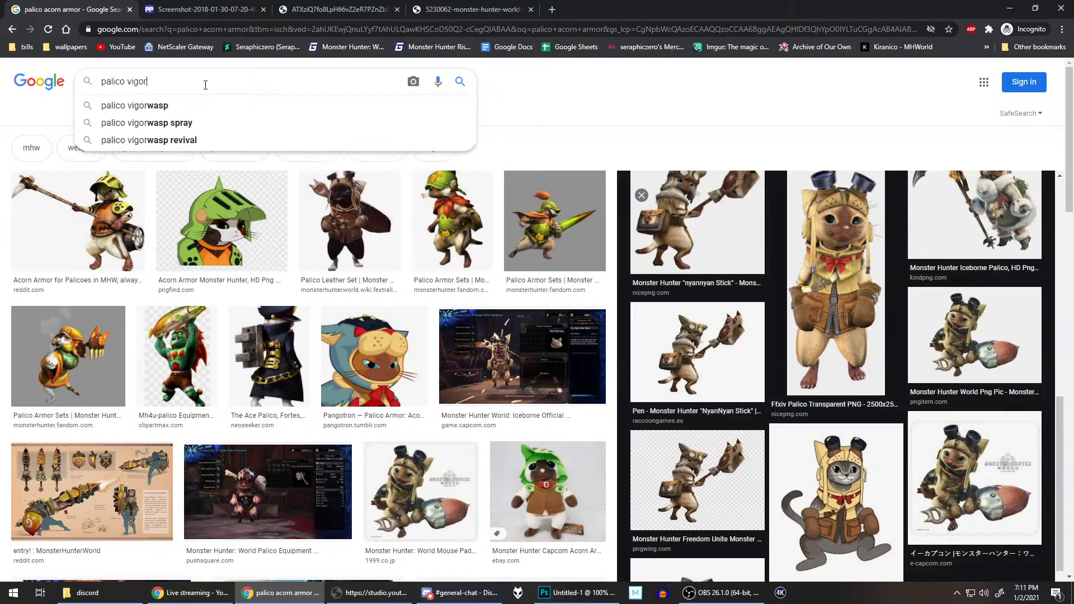
pyautogui.press('Return')
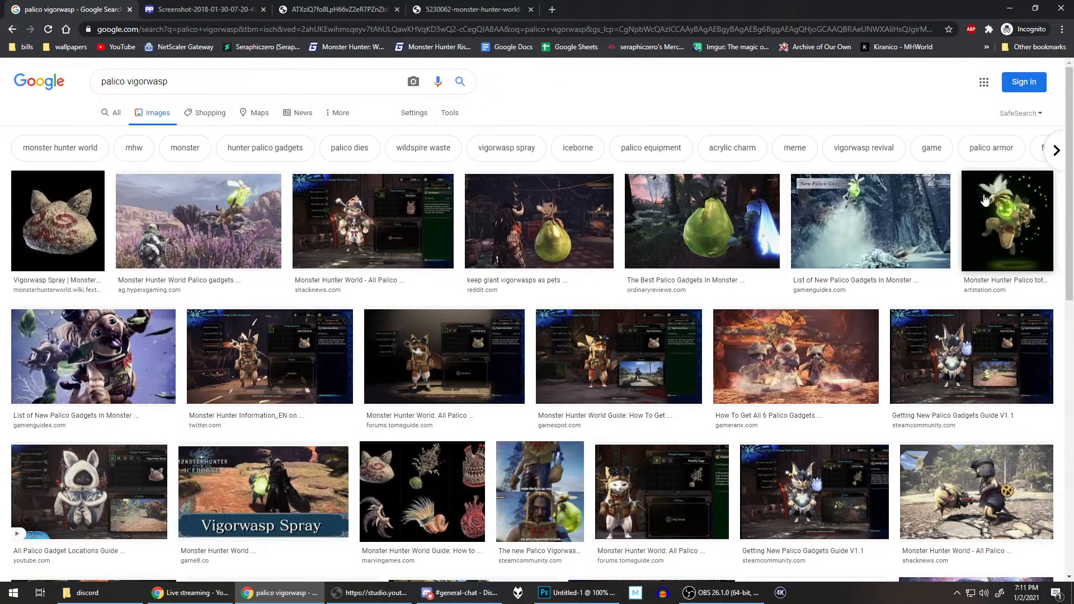
# Step: Preview the ArtStation, AllGamers and Ordinary Reviews vigorwasp images as possible references
pyautogui.click(1005, 208)
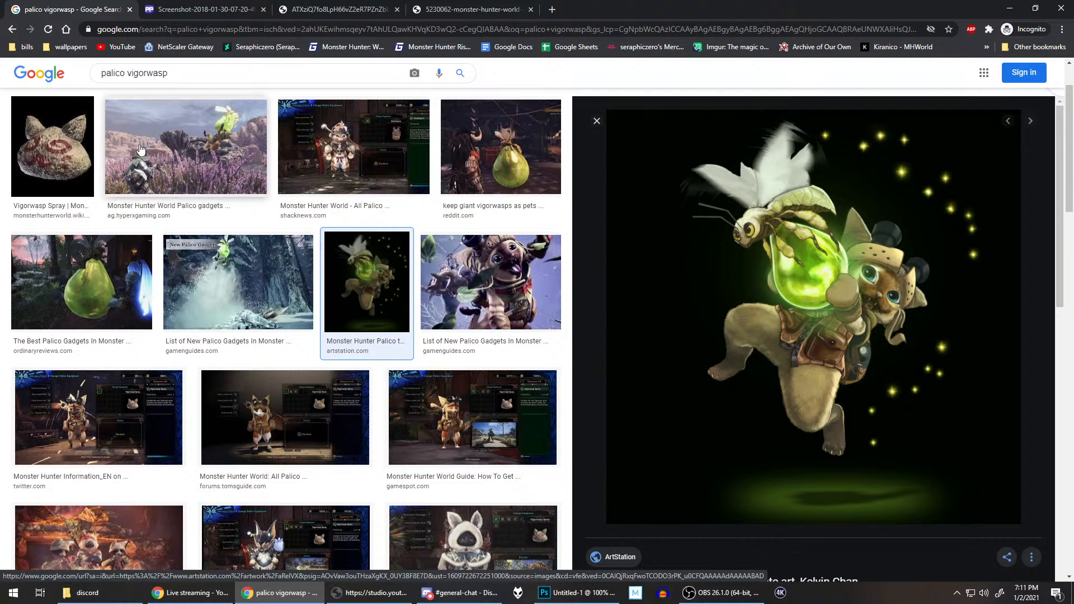
pyautogui.click(197, 138)
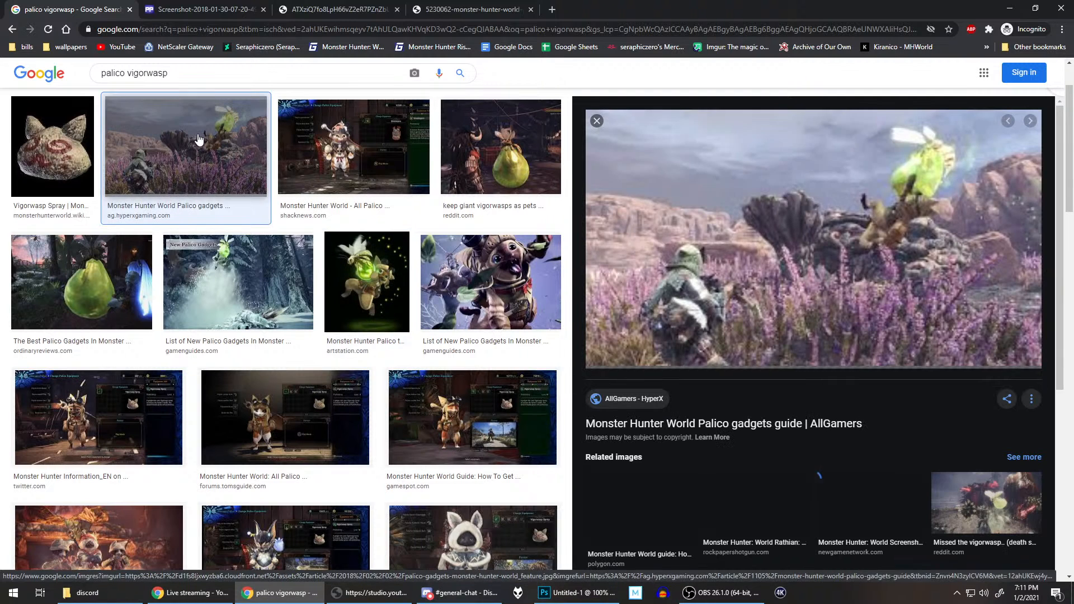
pyautogui.click(96, 276)
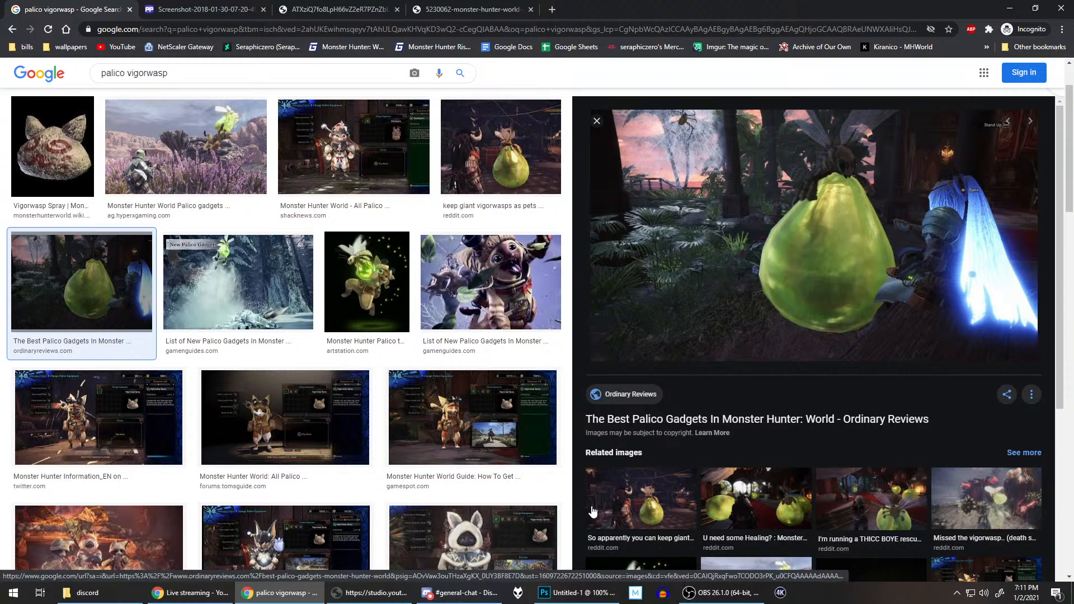
# Step: Preview the related Reddit image about keeping giant vigorwasps as pets and open the image in a new tab
pyautogui.click(641, 498)
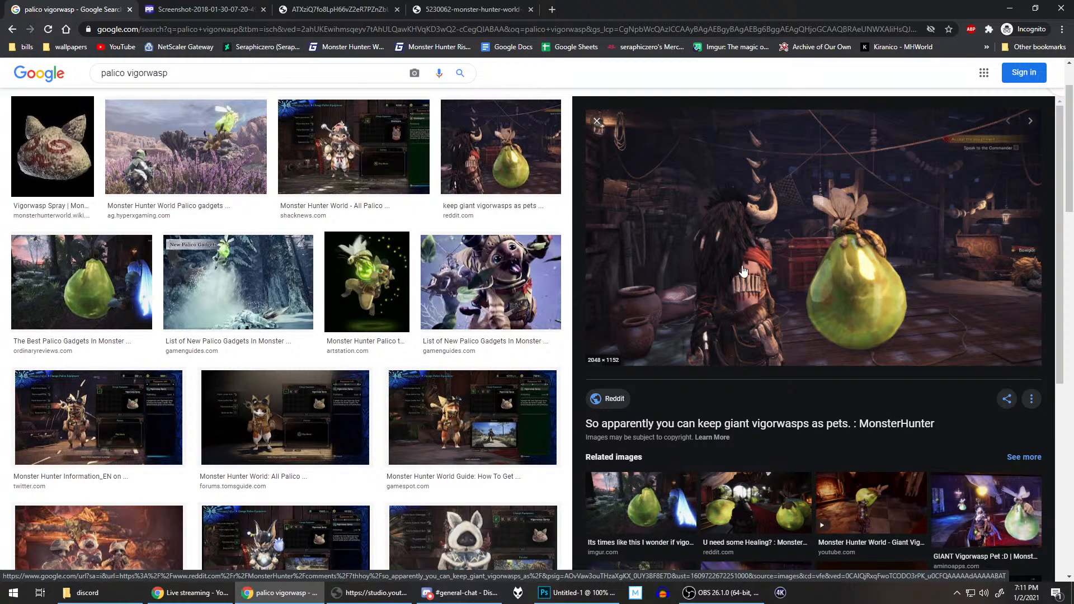
pyautogui.rightClick(708, 229)
pyautogui.click(793, 313)
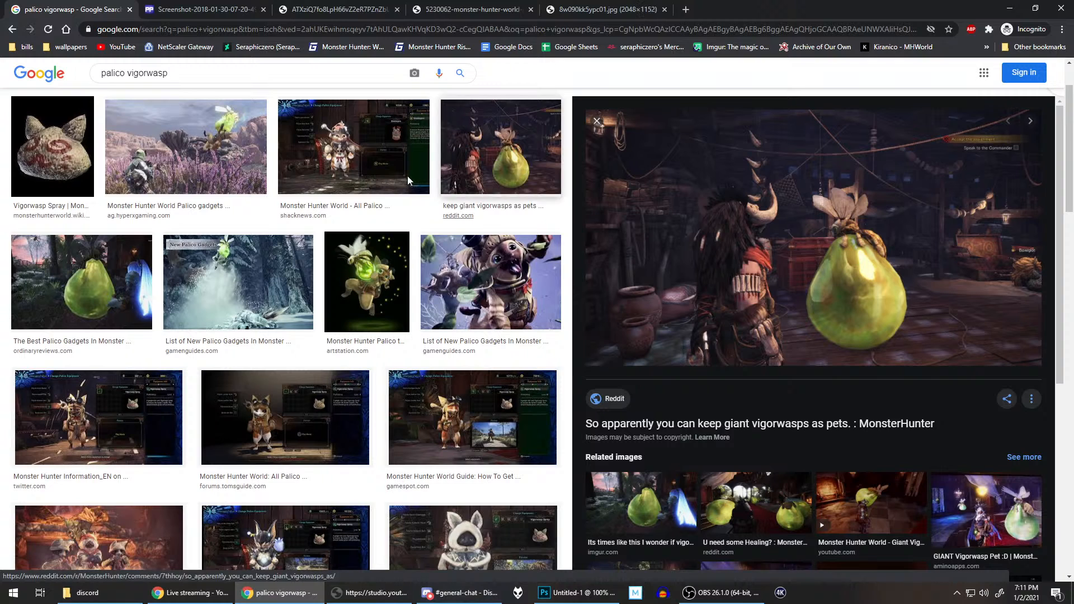
# Step: Search Google Images for "palico health horn"
pyautogui.scroll(2, 407, 180)
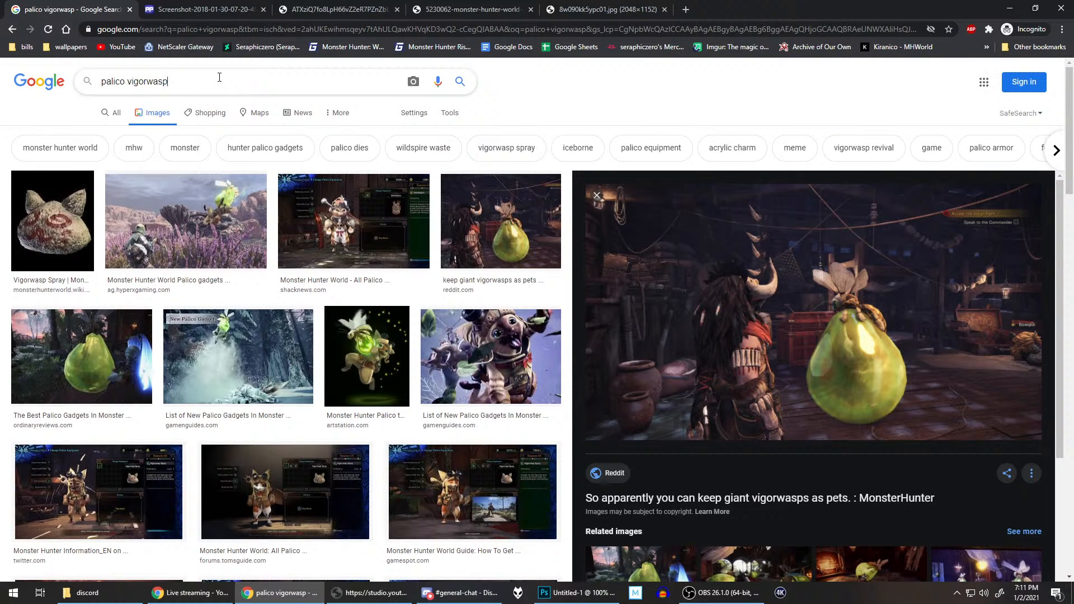
pyautogui.hotkey('ctrl', 'BackSpace')
pyautogui.write('health horn')
pyautogui.press('Return')
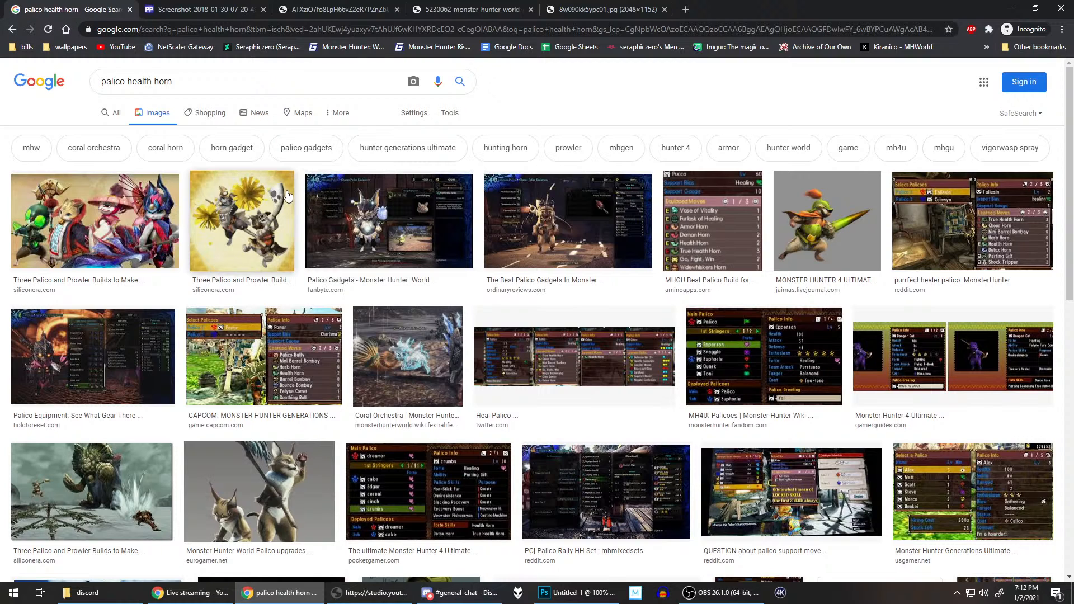
# Step: Look through the "palico health horn" image results for a usable picture of the horn
pyautogui.scroll(-2, 361, 271)
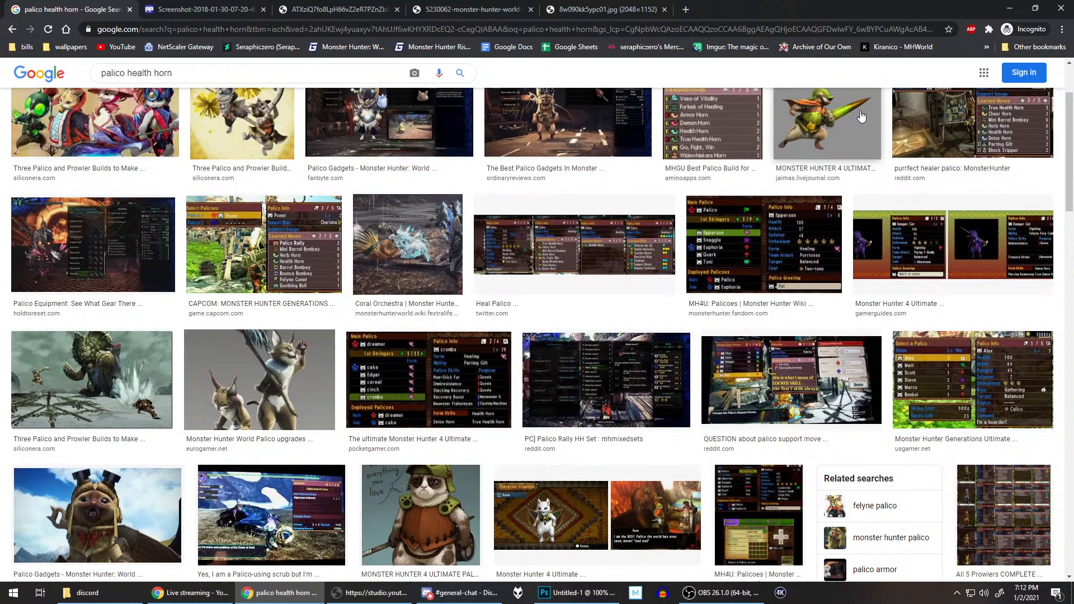
pyautogui.scroll(-4, 676, 218)
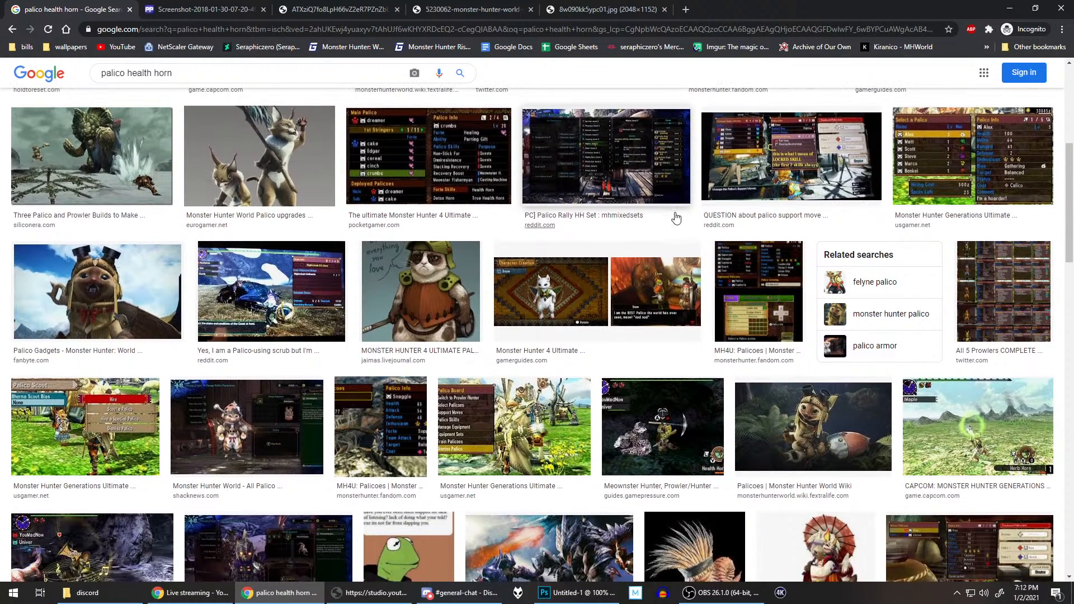
pyautogui.scroll(-4, 675, 218)
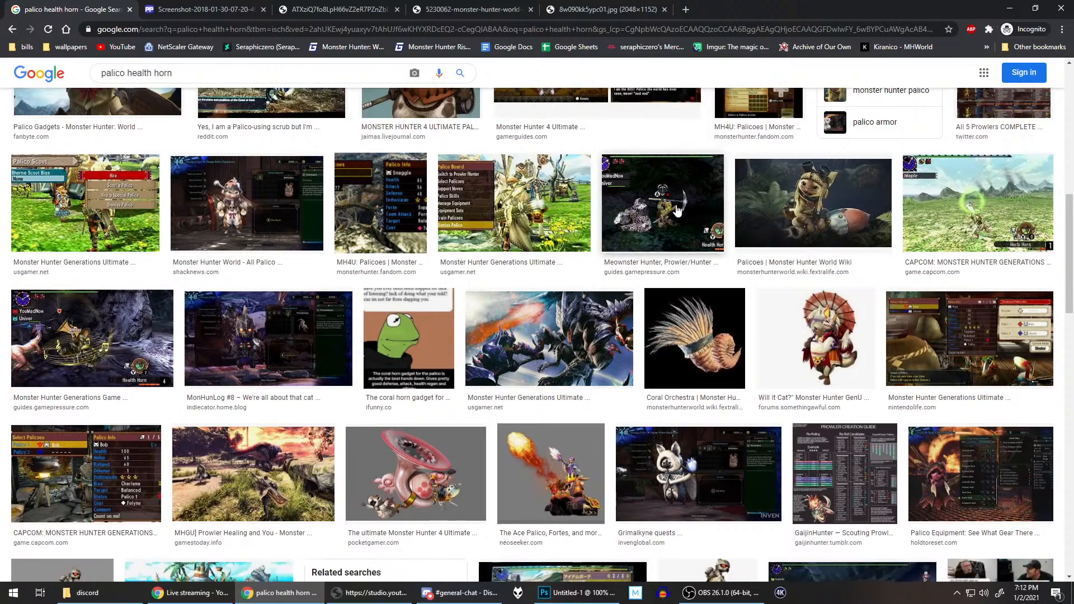
pyautogui.scroll(-3, 676, 210)
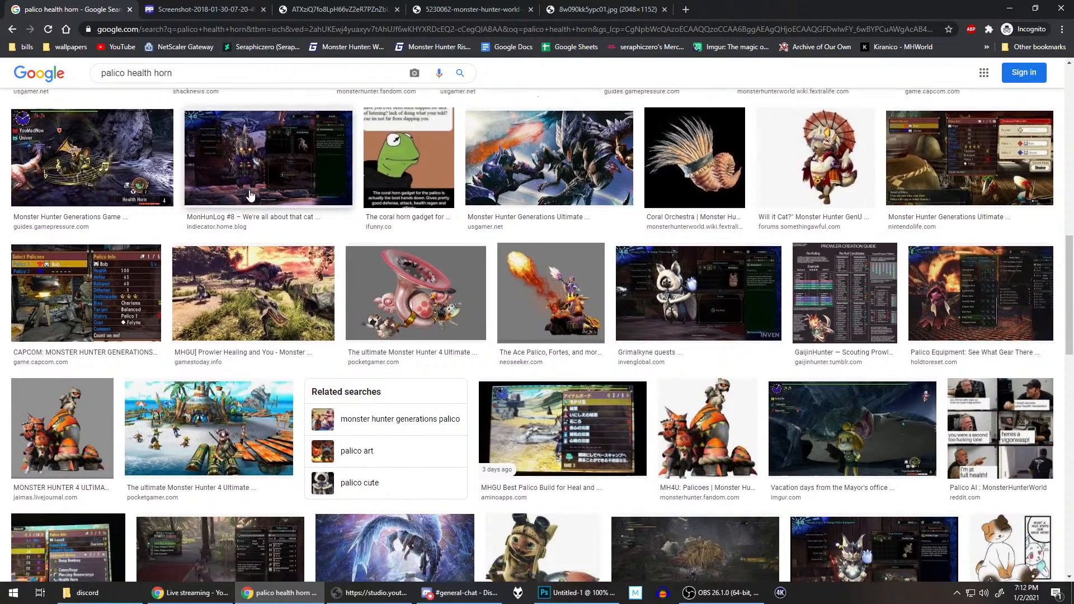
pyautogui.scroll(-10, 250, 195)
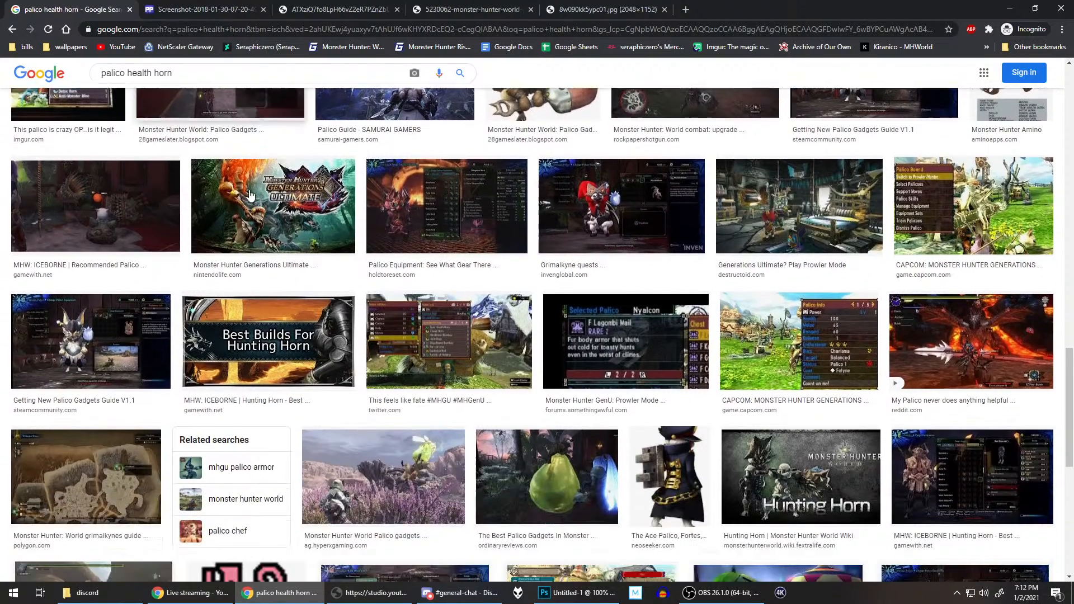
pyautogui.scroll(-6, 250, 196)
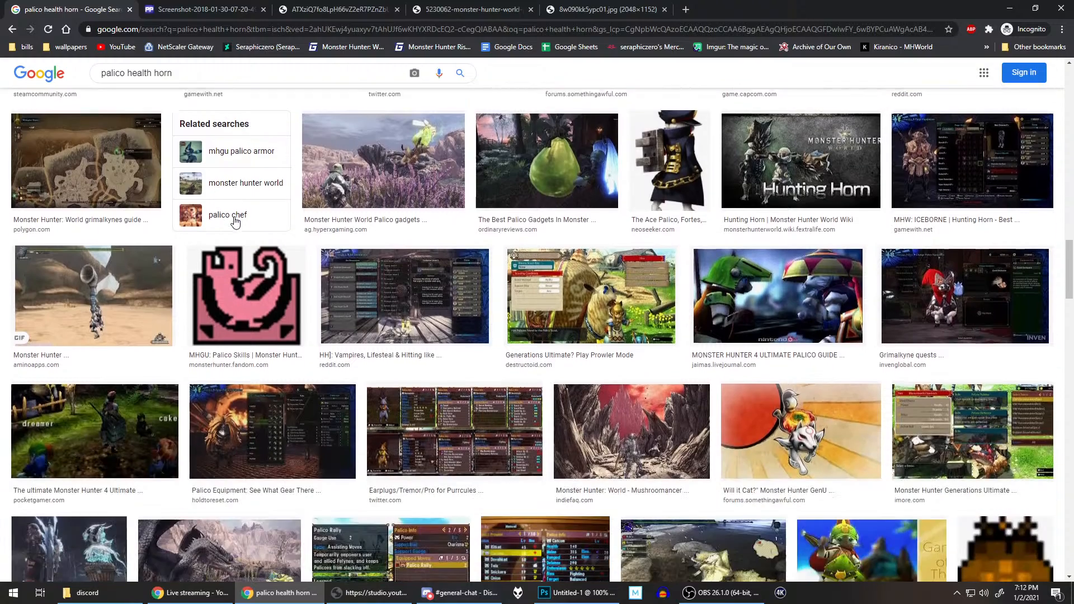
pyautogui.scroll(-2, 235, 222)
pyautogui.scroll(3, 235, 222)
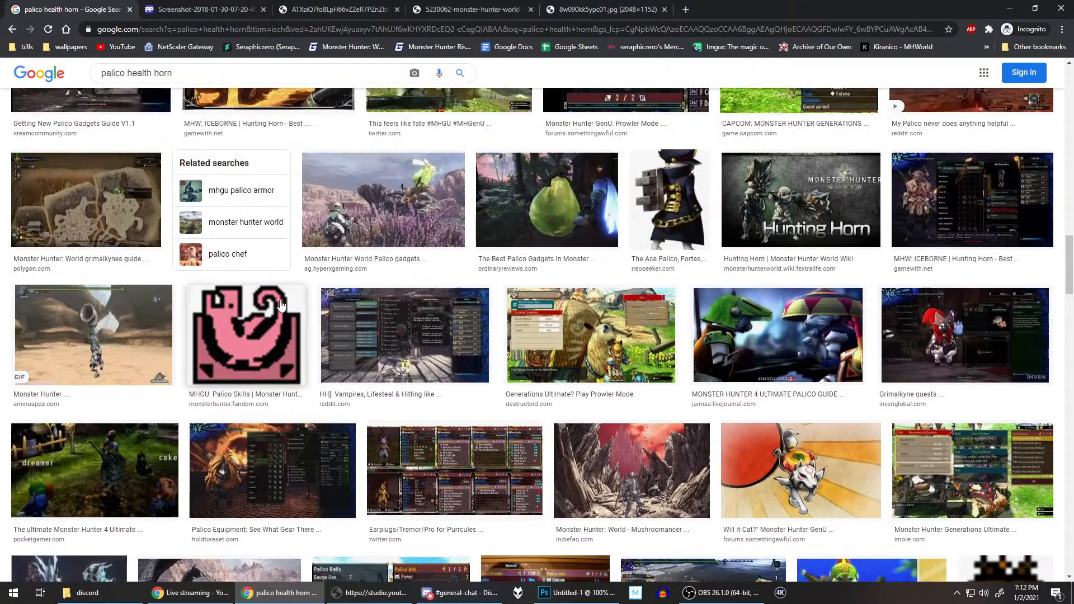
# Step: Preview the Monster Hunter Wiki "MHGU: Palico Skills" image and browse the surrounding results for other horn references
pyautogui.click(280, 305)
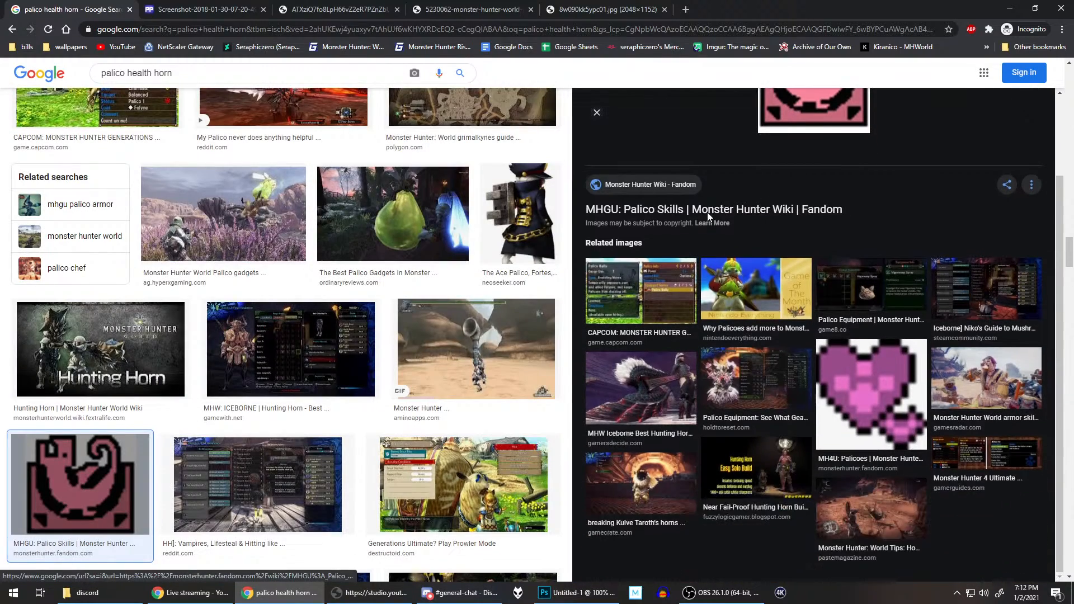
pyautogui.scroll(2, 707, 213)
pyautogui.scroll(-5, 223, 291)
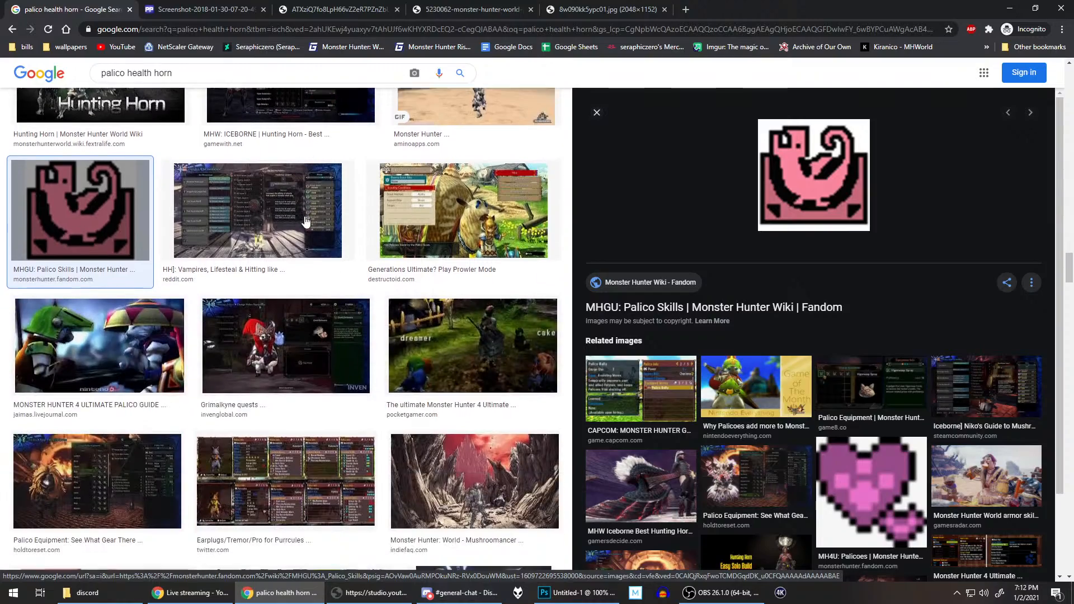
pyautogui.scroll(-5, 181, 335)
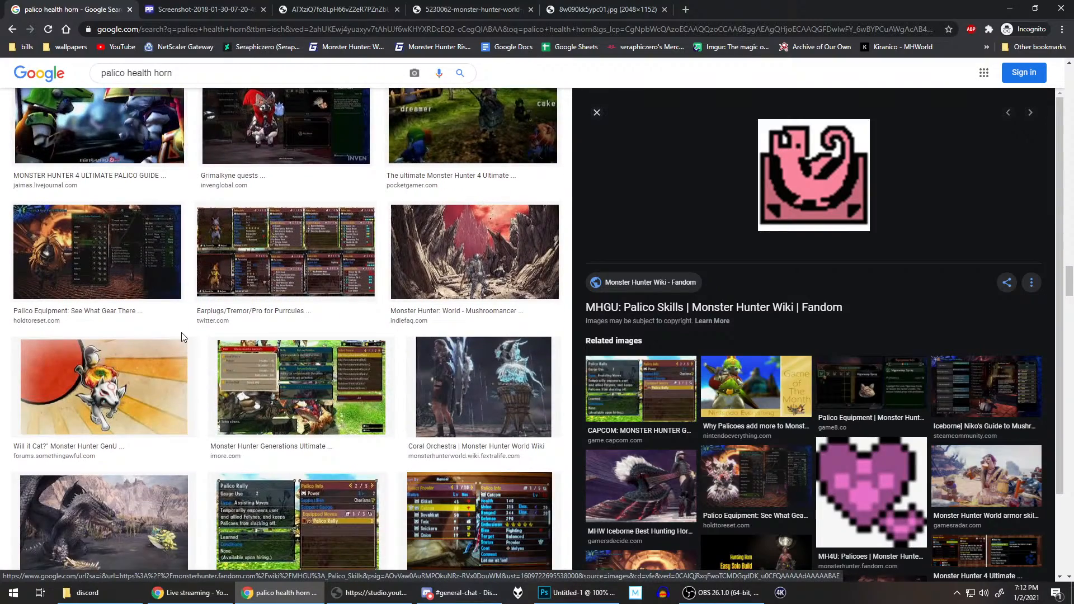
pyautogui.scroll(-2, 181, 336)
pyautogui.scroll(10, 182, 337)
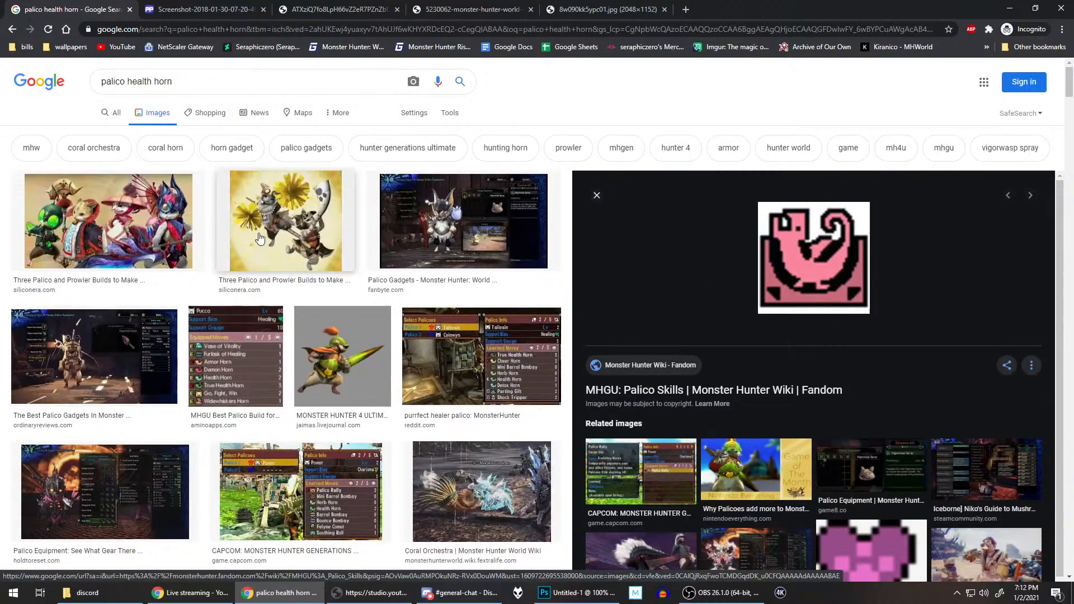
# Step: Preview the Siliconera image of two palicoes with yellow pom-poms and examine its related images
pyautogui.click(268, 225)
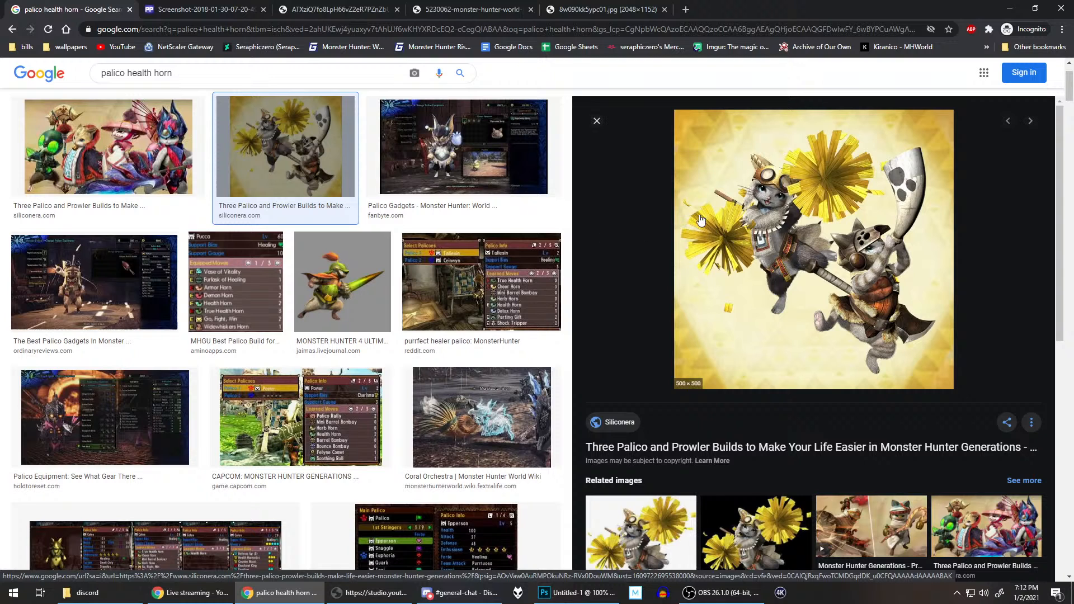
pyautogui.scroll(-6, 879, 191)
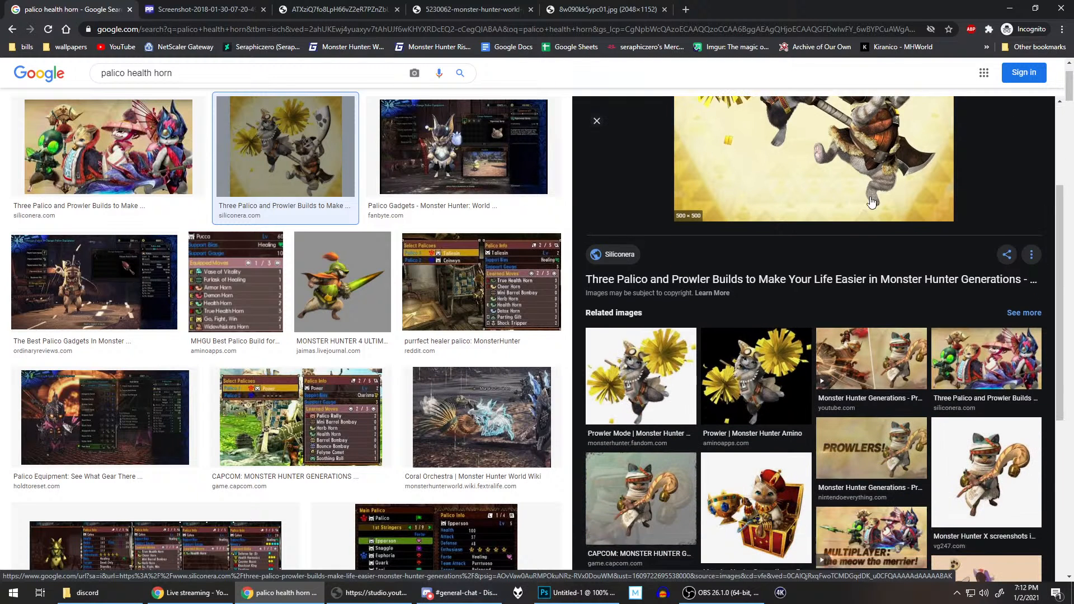
pyautogui.scroll(-1, 947, 274)
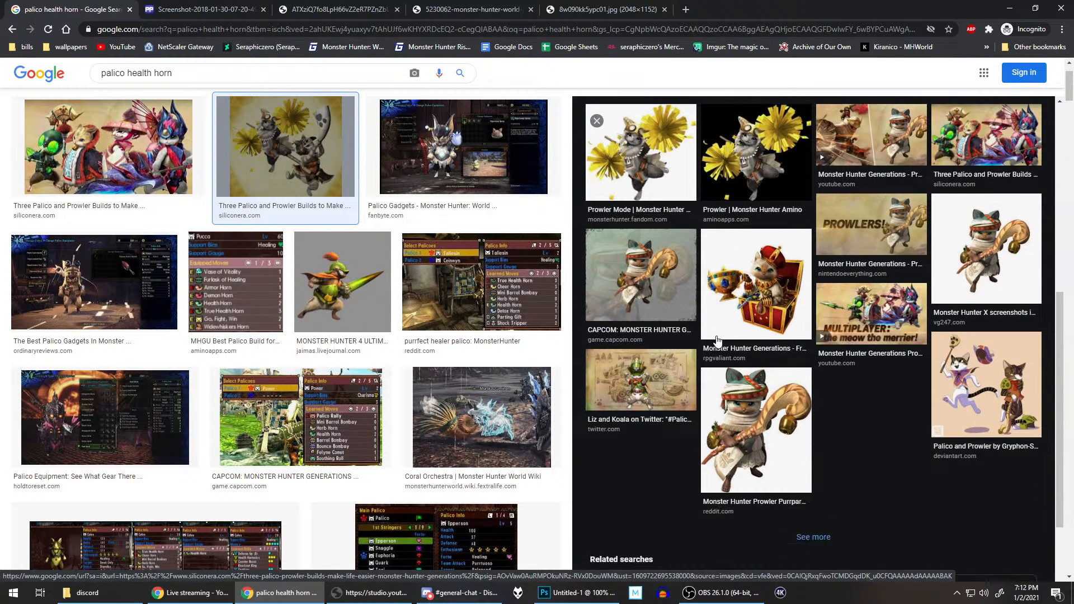
pyautogui.scroll(2, 279, 183)
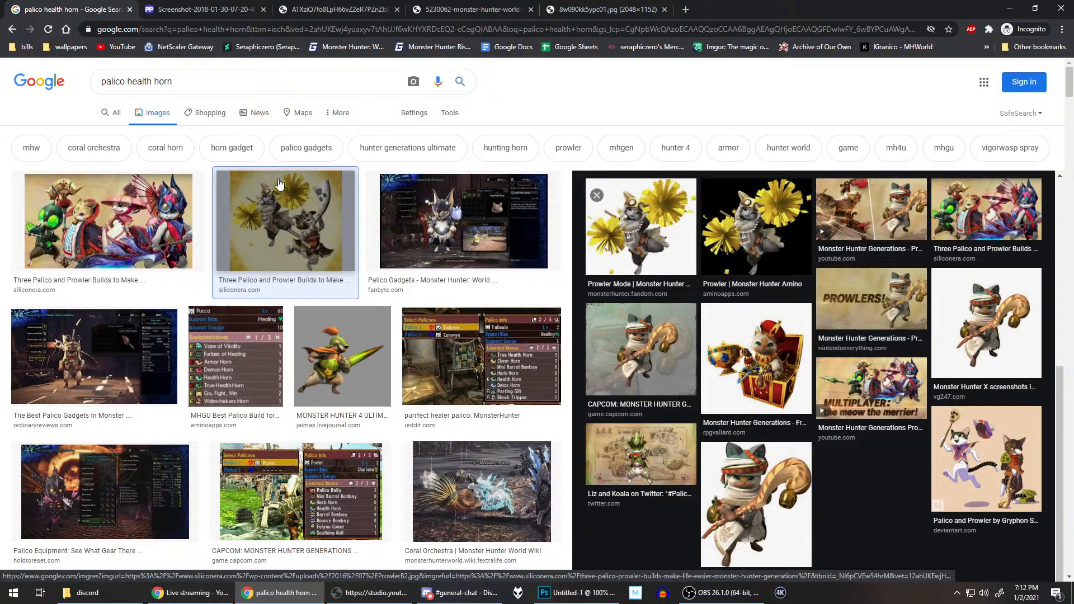
# Step: Search Google Images for "monster hunter health horn", using the corrected spelling with separate words
pyautogui.doubleClick(115, 82)
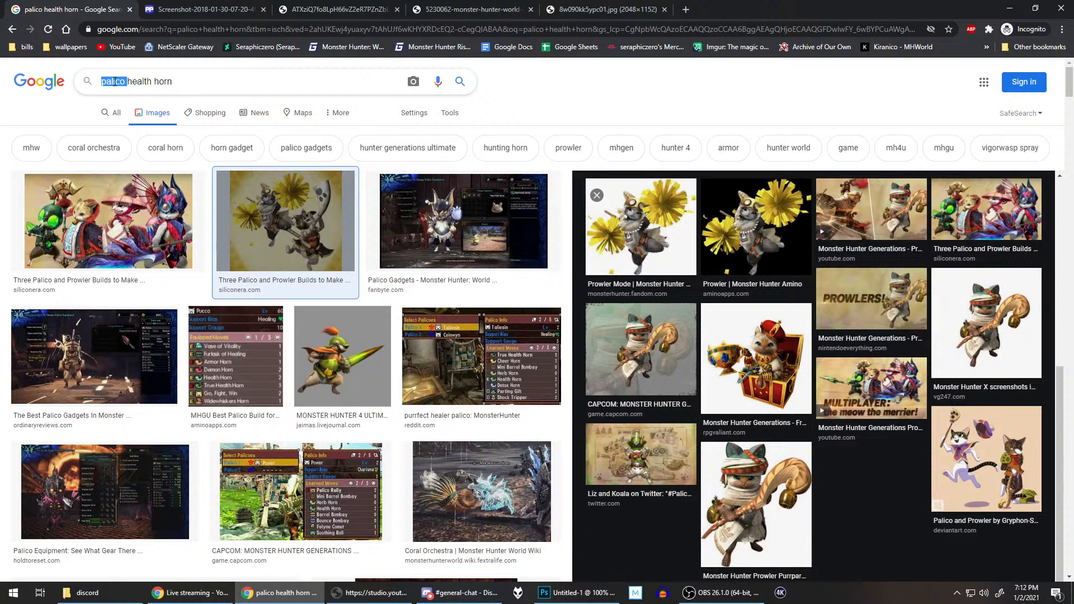
pyautogui.press('BackSpace')
pyautogui.write('monst')
pyautogui.write('er hunter')
pyautogui.press('Return')
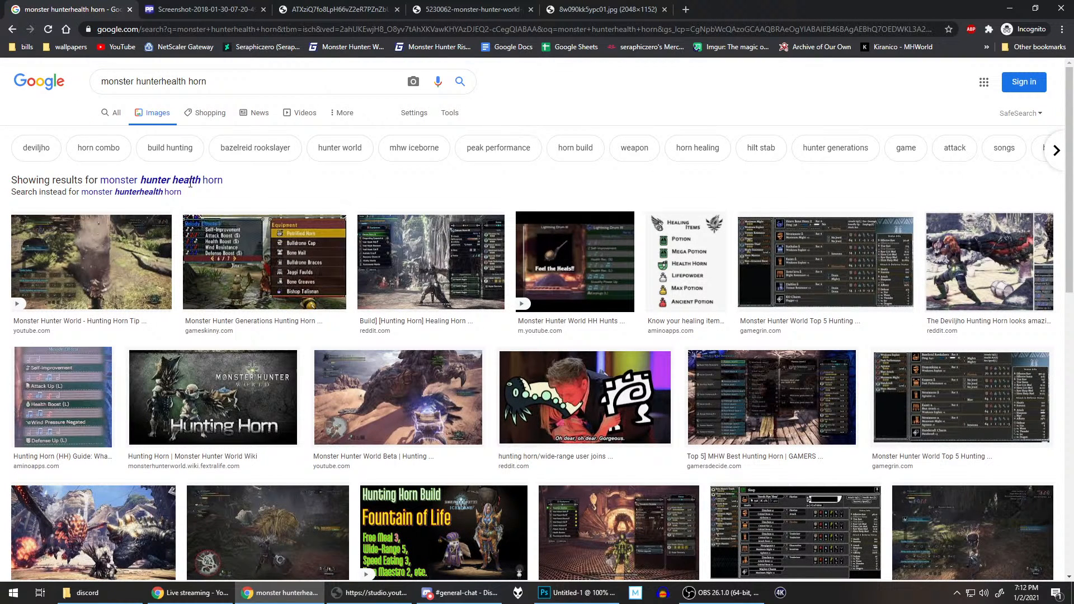
pyautogui.click(190, 182)
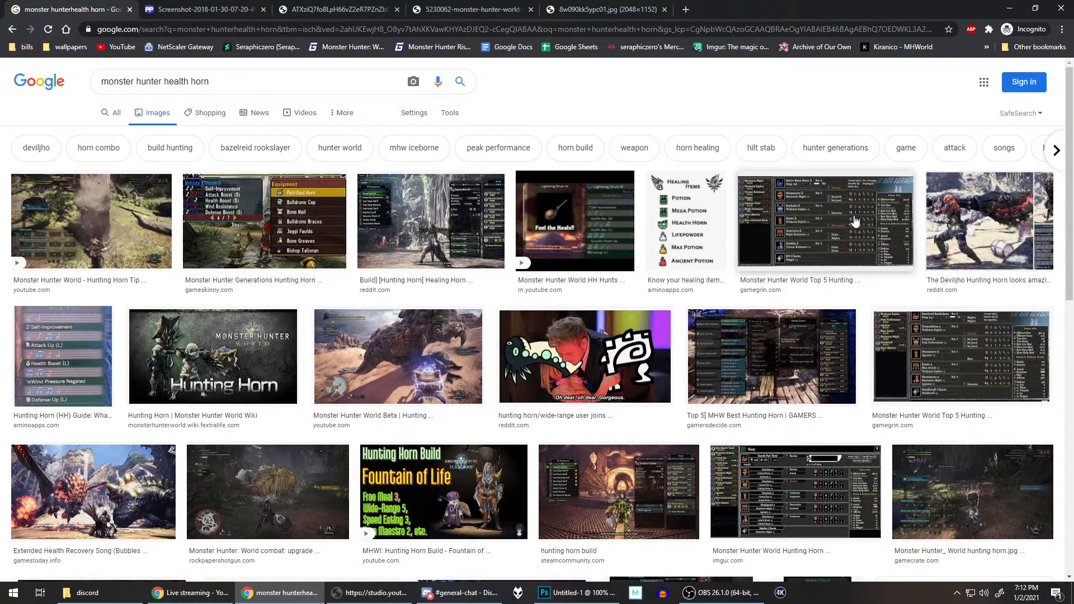
# Step: Preview the Amino Apps "Healing Items" chart and open its image in a new tab
pyautogui.click(677, 235)
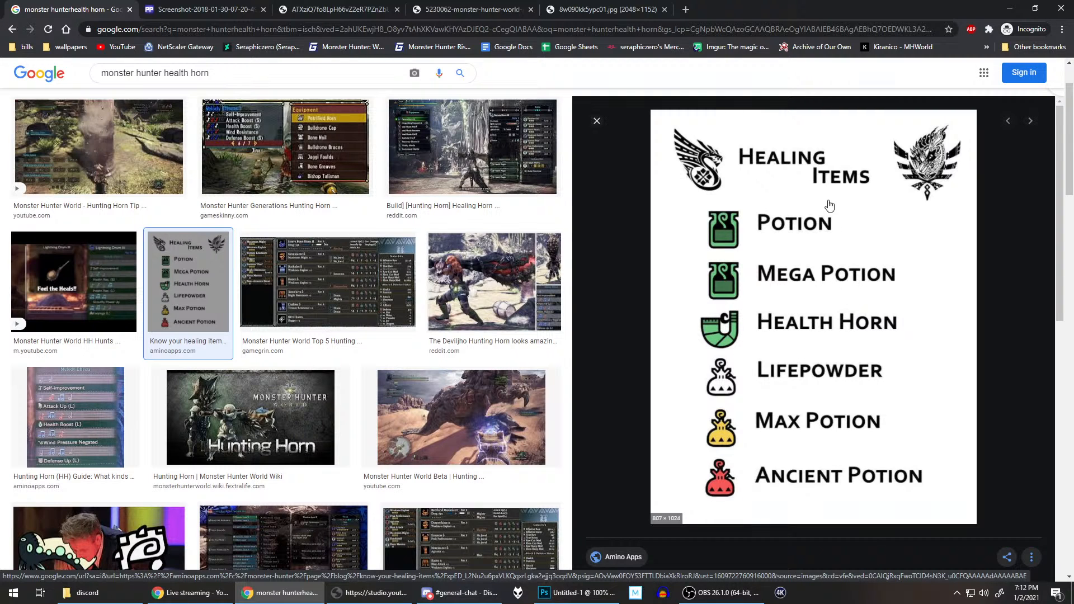
pyautogui.scroll(-3, 754, 201)
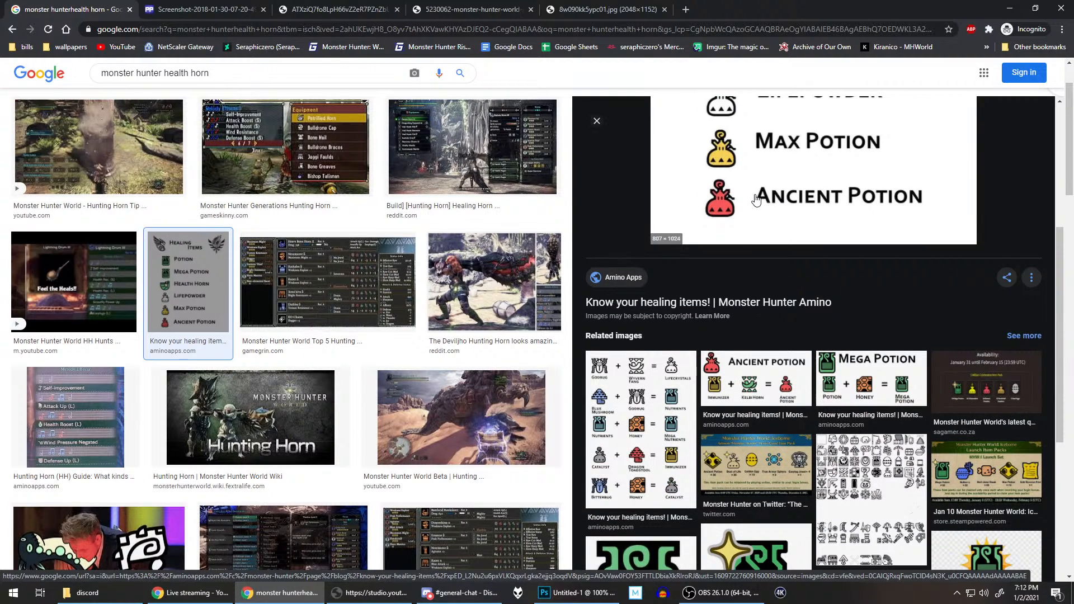
pyautogui.scroll(-4, 755, 200)
pyautogui.scroll(9, 758, 195)
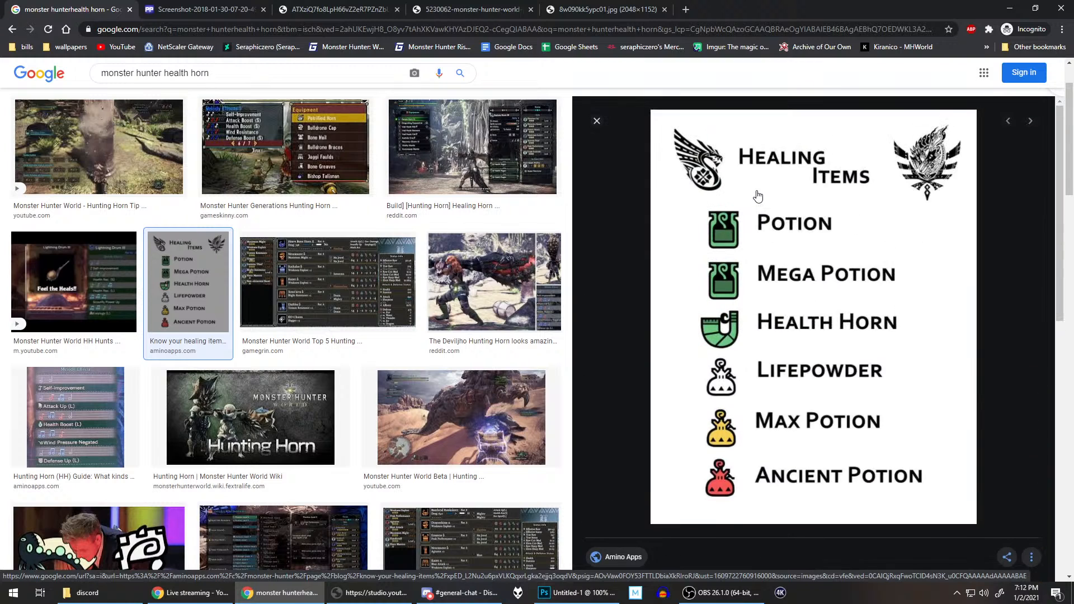
pyautogui.rightClick(723, 208)
pyautogui.click(803, 294)
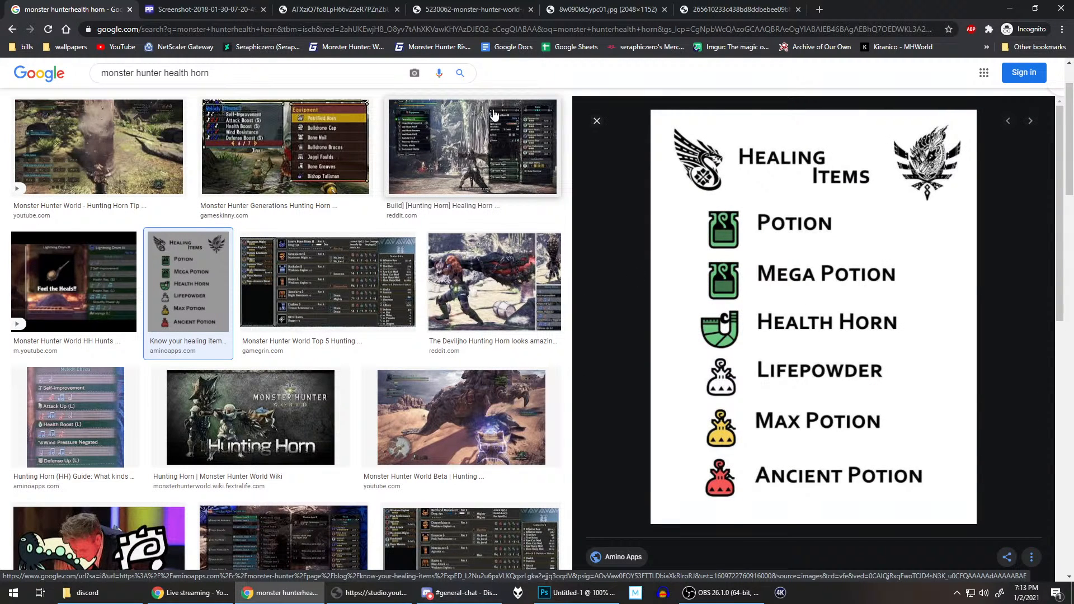
# Step: Review the collected palico armor, vigorwasp and healing items reference images, and return to the image search results
pyautogui.click(193, 8)
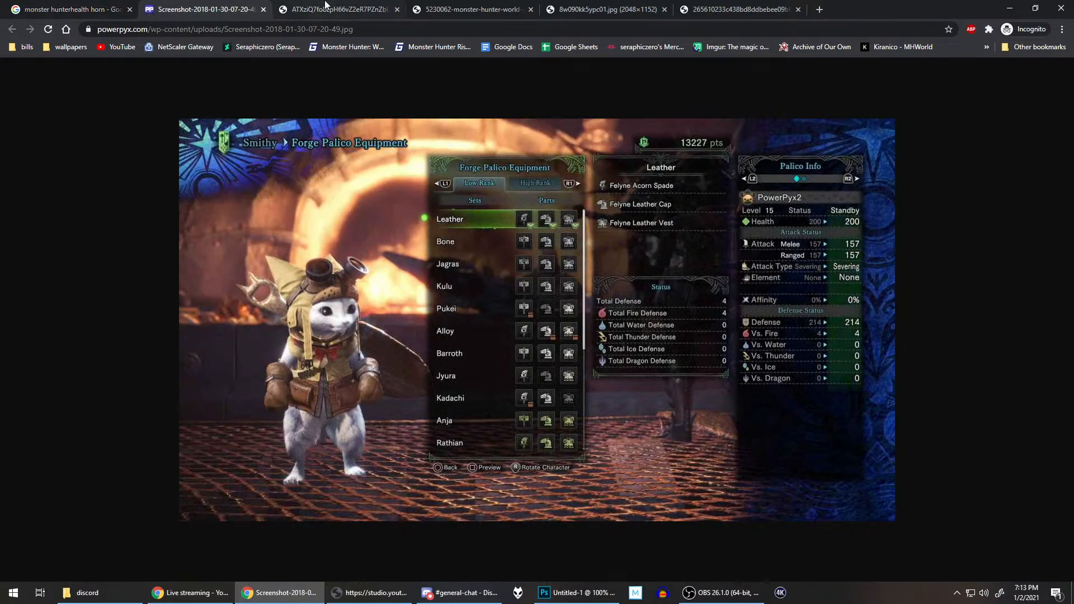
pyautogui.click(338, 4)
pyautogui.click(459, 6)
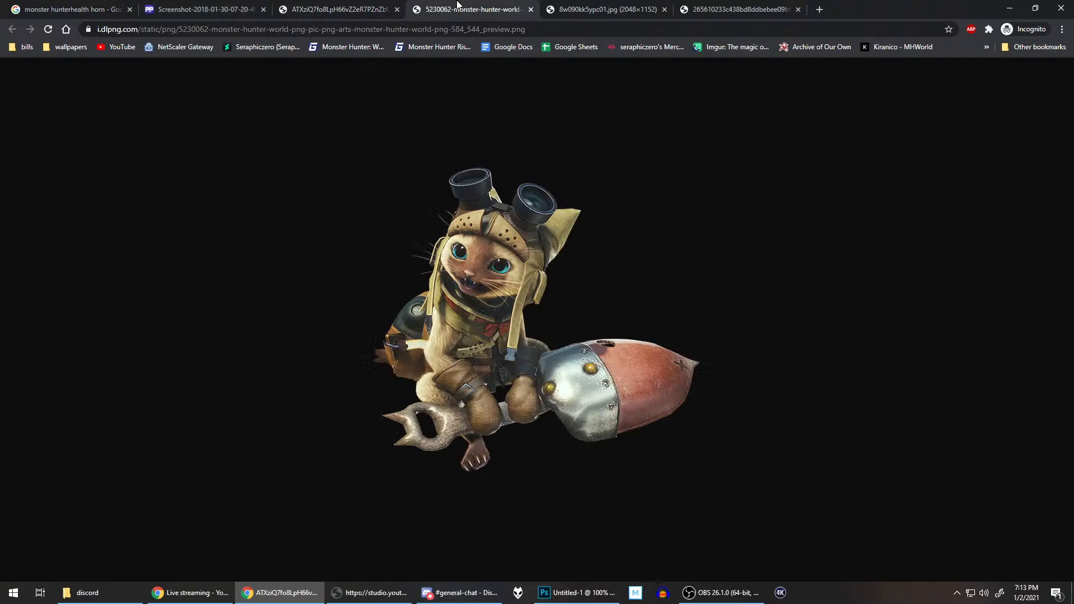
pyautogui.click(218, 5)
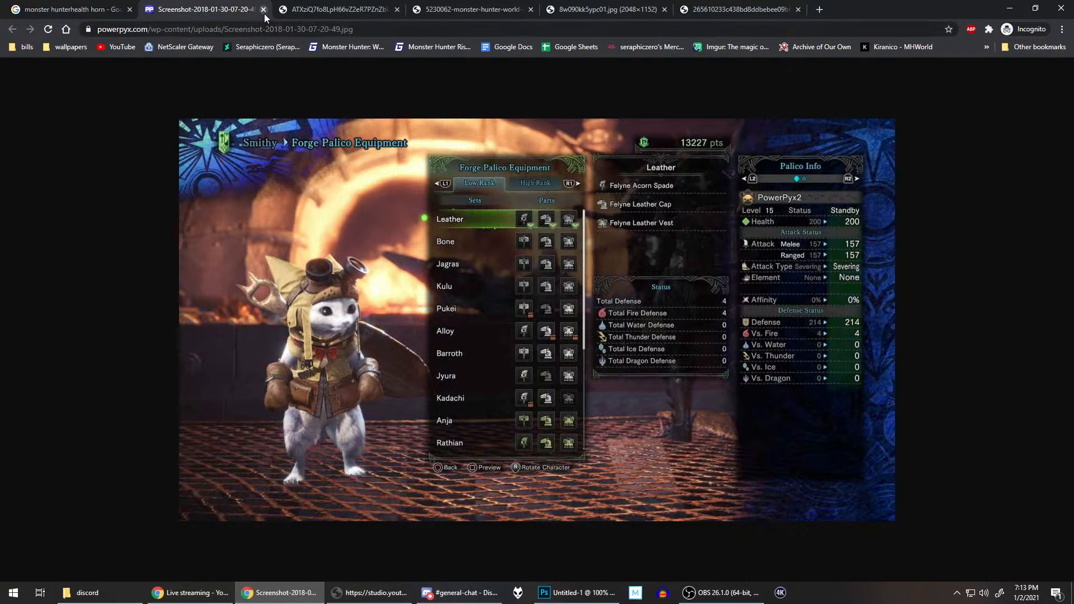
pyautogui.click(477, 5)
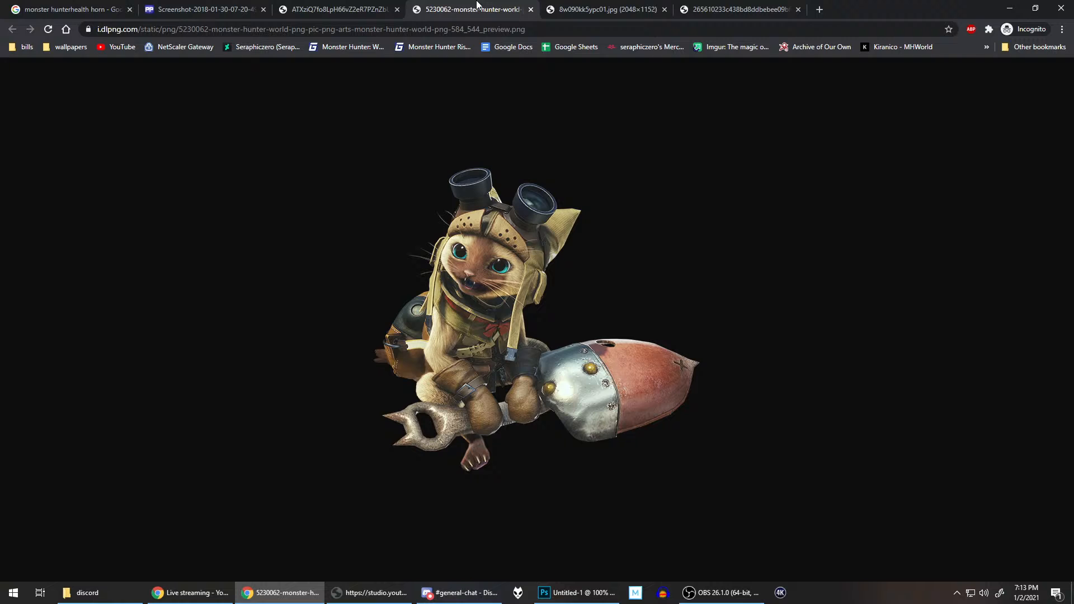
pyautogui.click(605, 6)
pyautogui.click(727, 8)
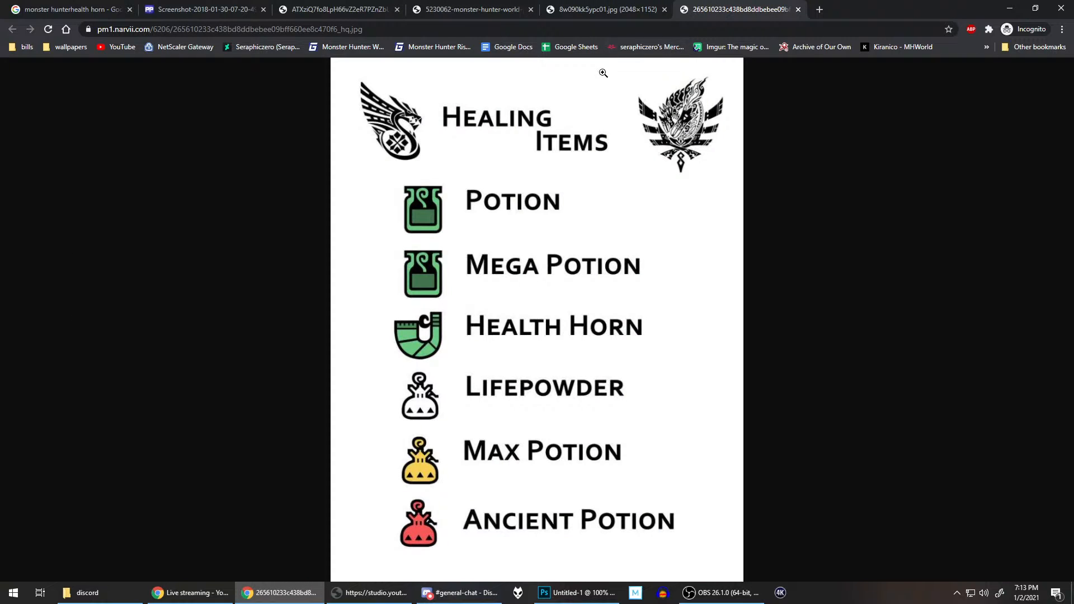
pyautogui.click(35, 7)
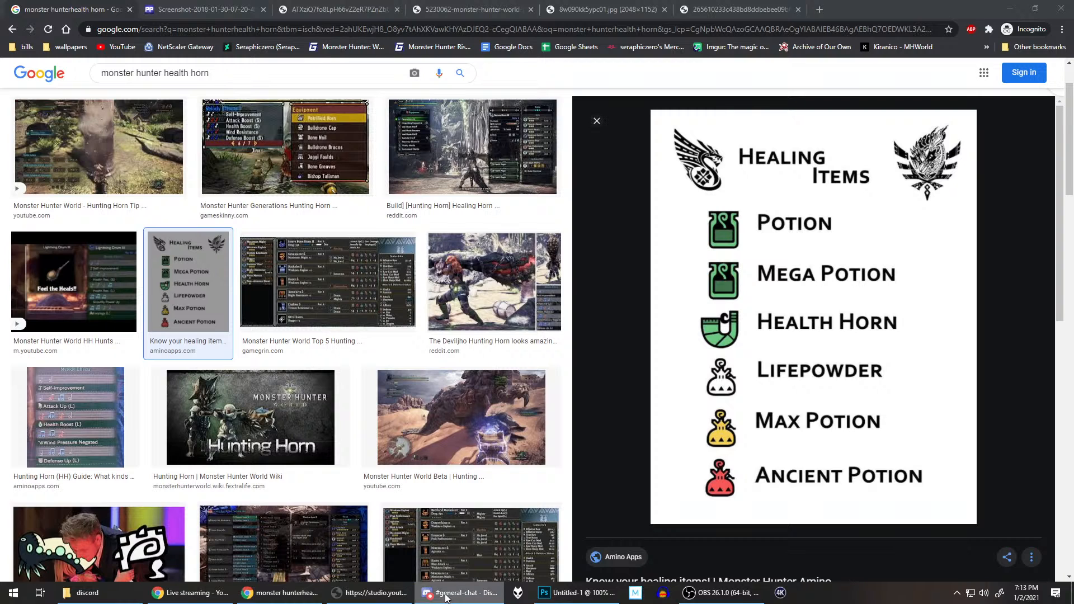
# Step: Switch to Photoshop and activate the Pen tool for outlining the cat photo
pyautogui.click(571, 594)
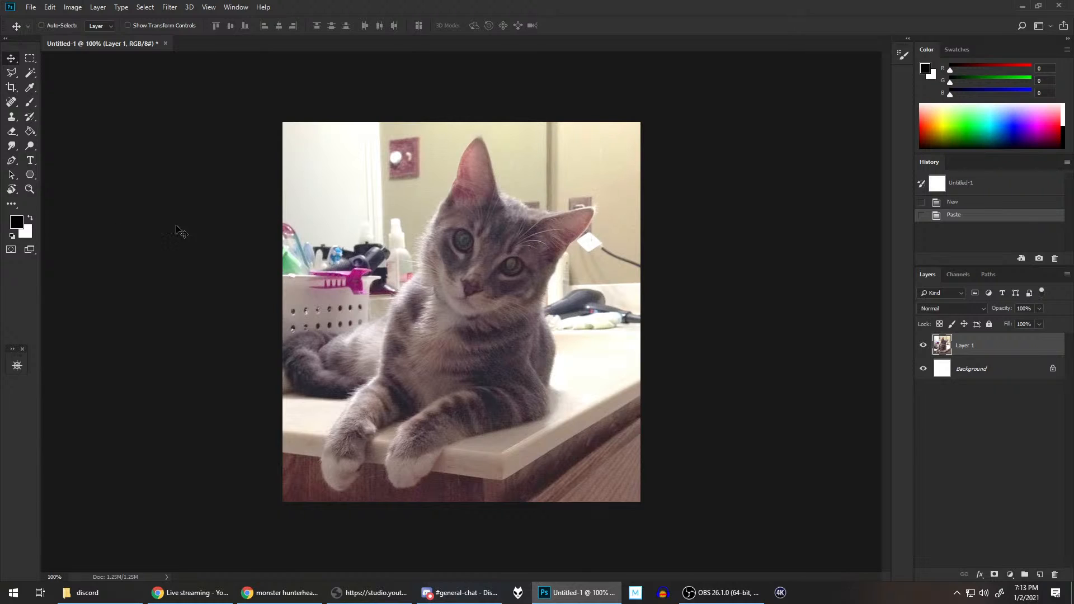
pyautogui.click(13, 161)
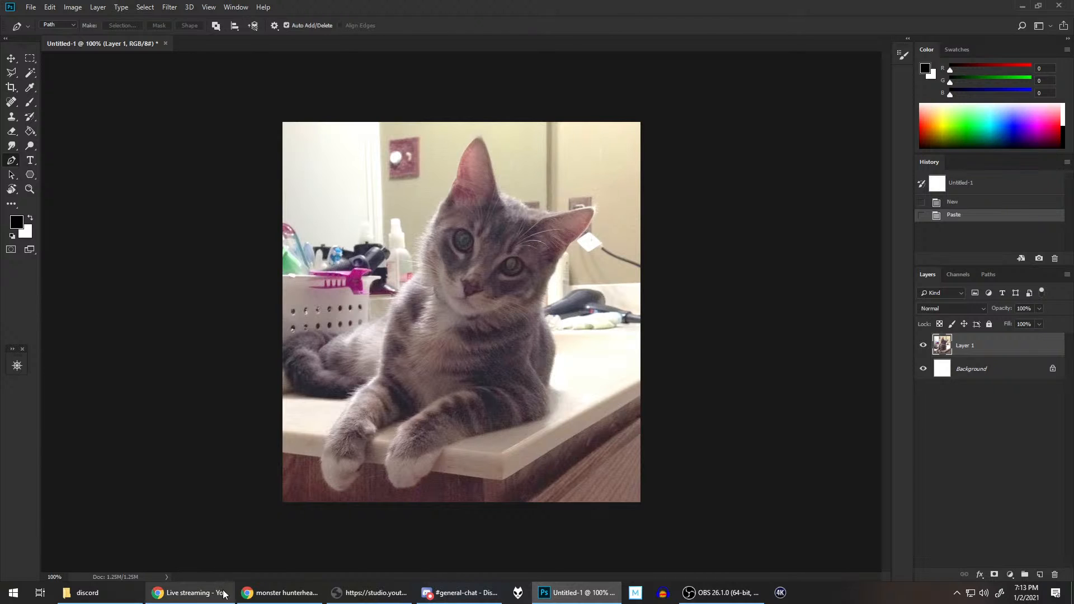
pyautogui.click(279, 593)
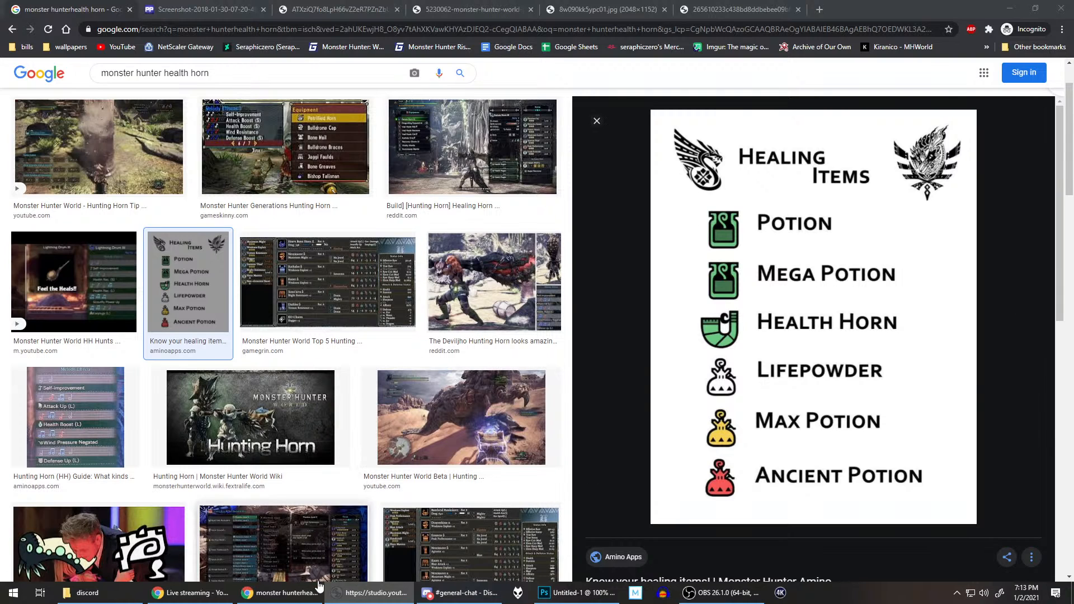
pyautogui.click(576, 593)
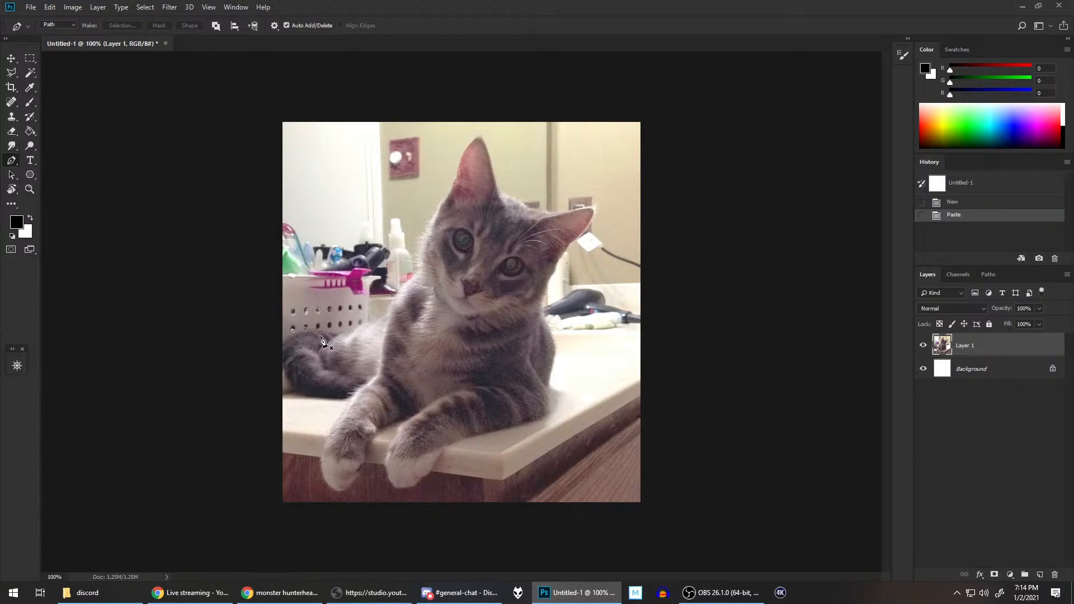
# Step: Expand the Navigator while focusing closely on the cat's tail
pyautogui.scroll(5, 364, 347)
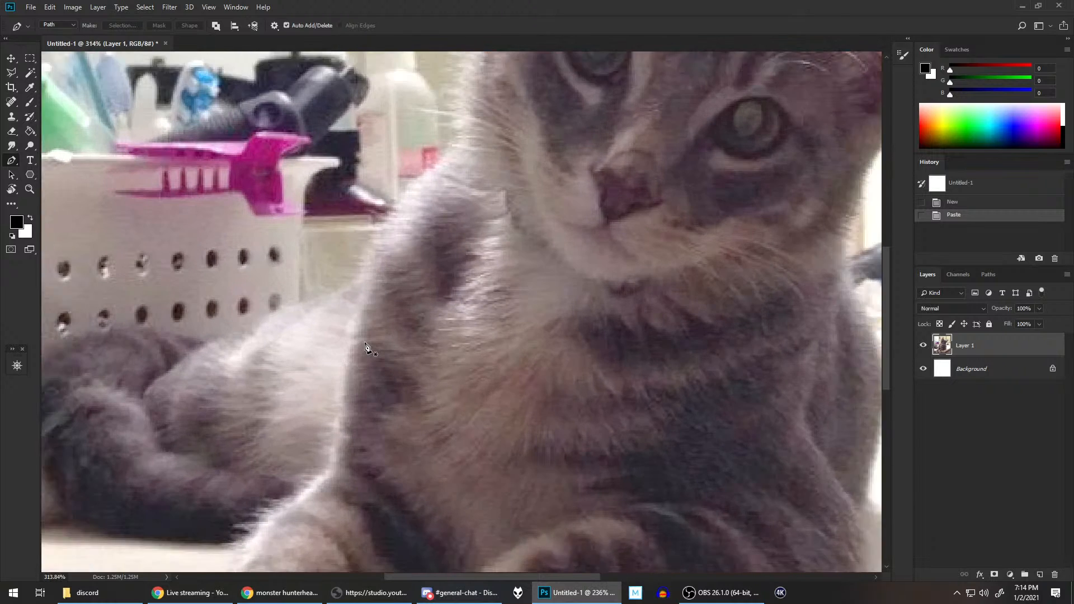
pyautogui.scroll(2, 347, 321)
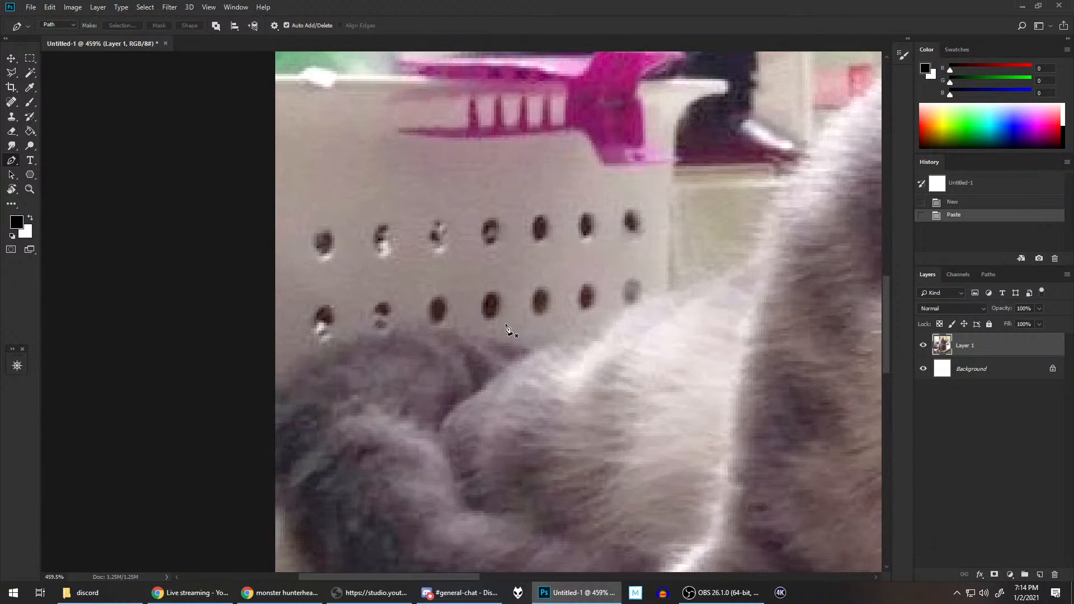
pyautogui.scroll(-2, 521, 216)
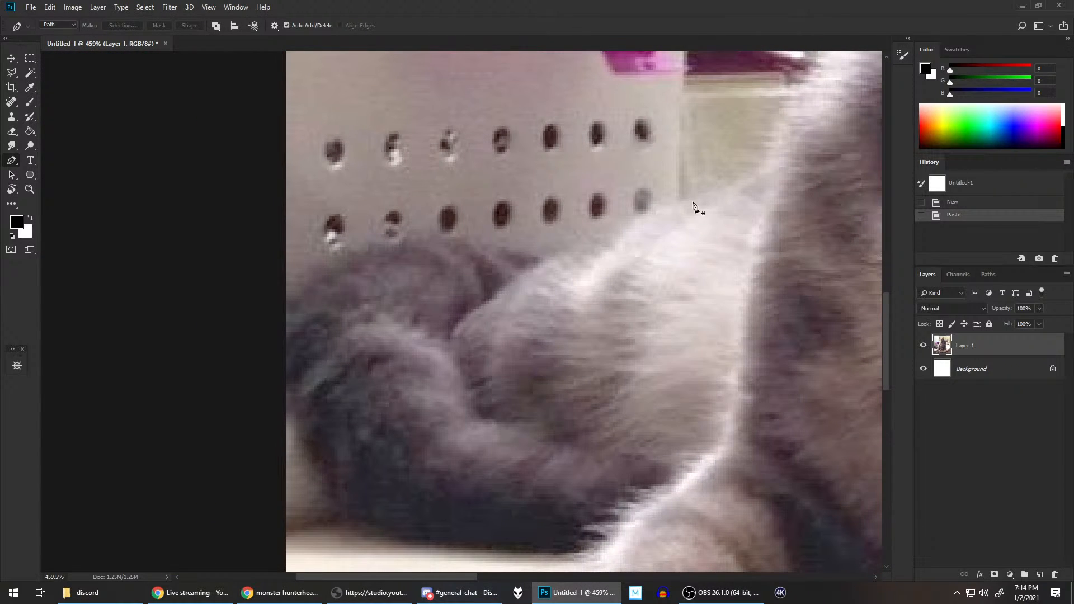
pyautogui.scroll(-4, 626, 180)
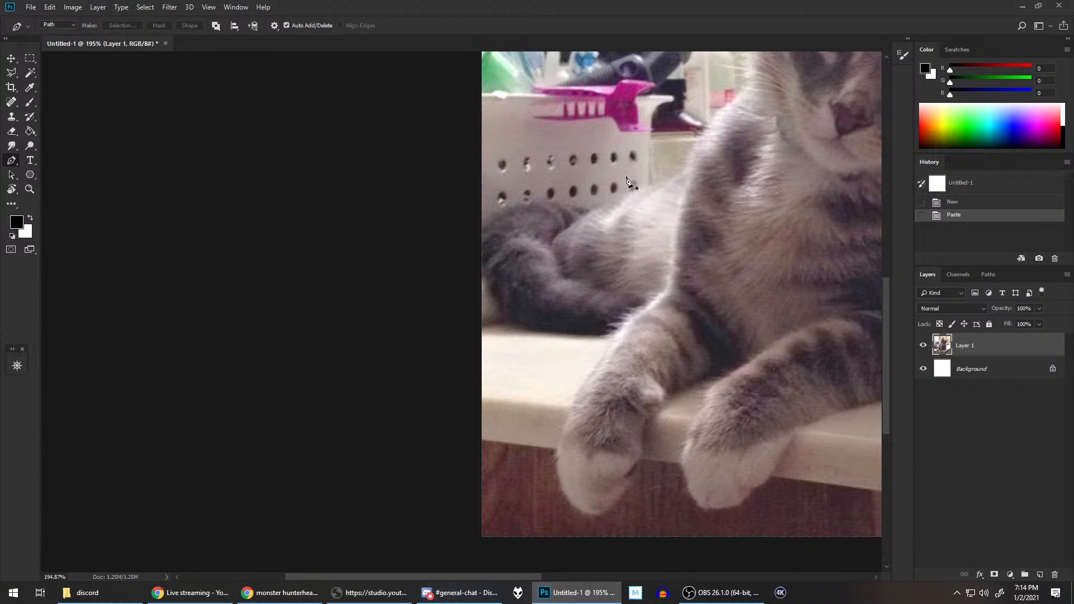
pyautogui.scroll(-1, 626, 180)
pyautogui.scroll(4, 627, 180)
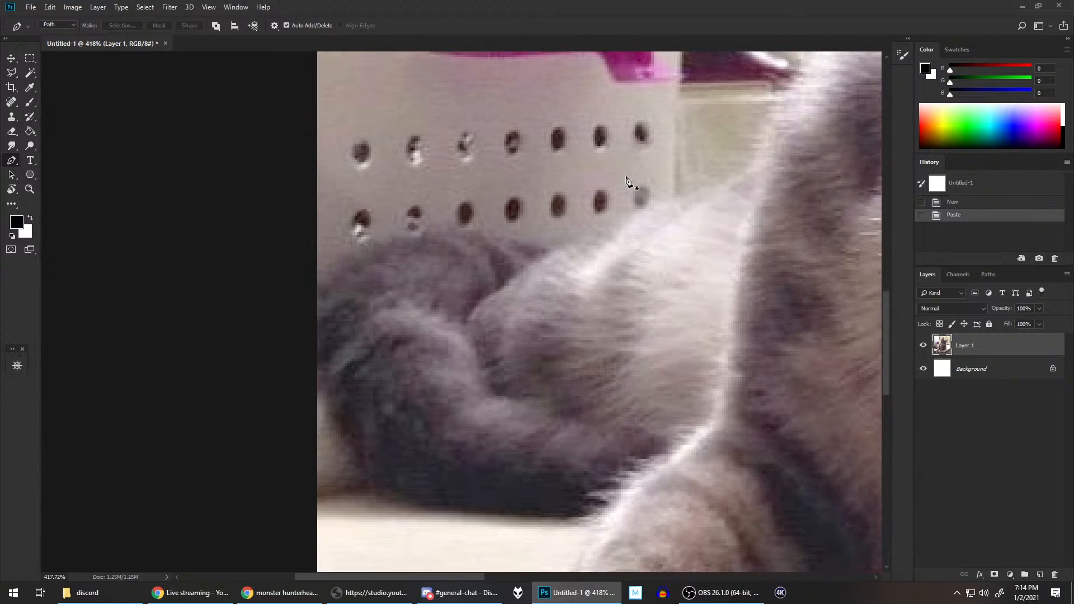
pyautogui.hscroll(1, 626, 180)
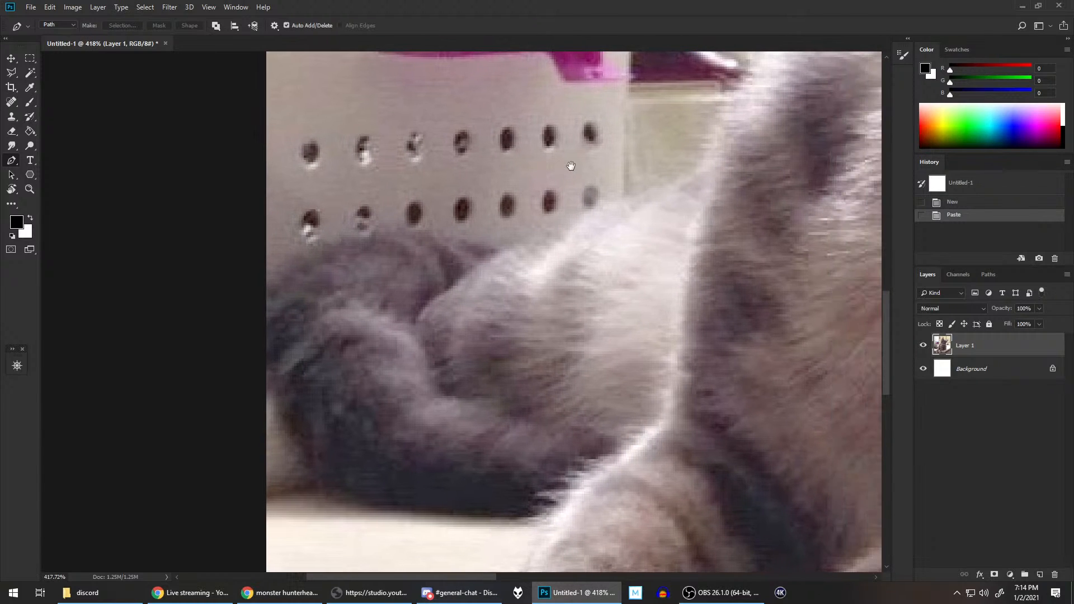
pyautogui.click(12, 358)
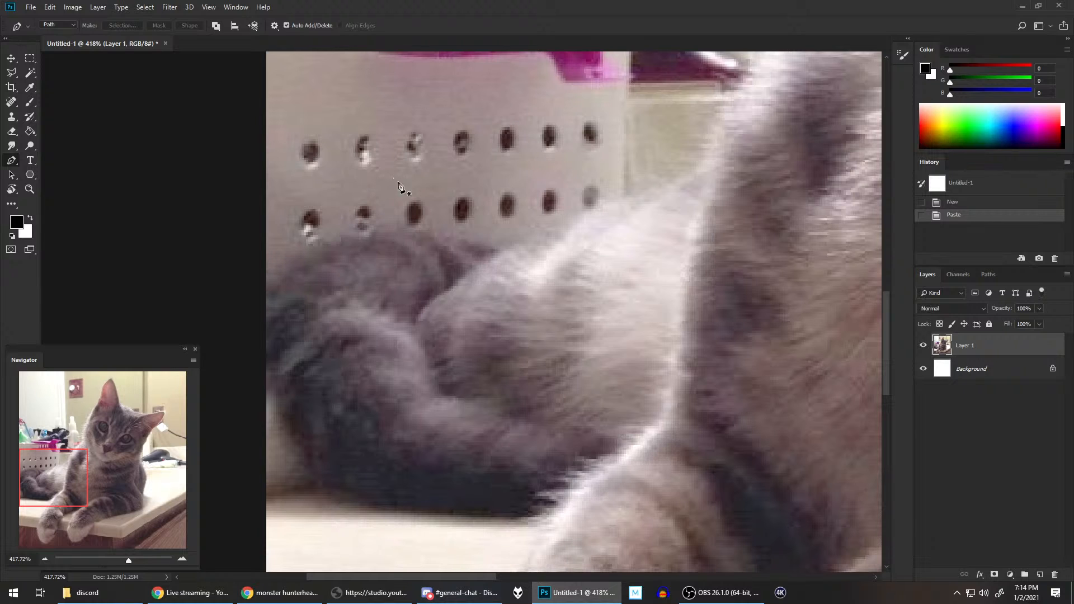
# Step: Start a pen path at the photo's edge and trace the upper contour of the cat's curled tail
pyautogui.click(267, 272)
pyautogui.click(283, 256)
pyautogui.click(308, 244)
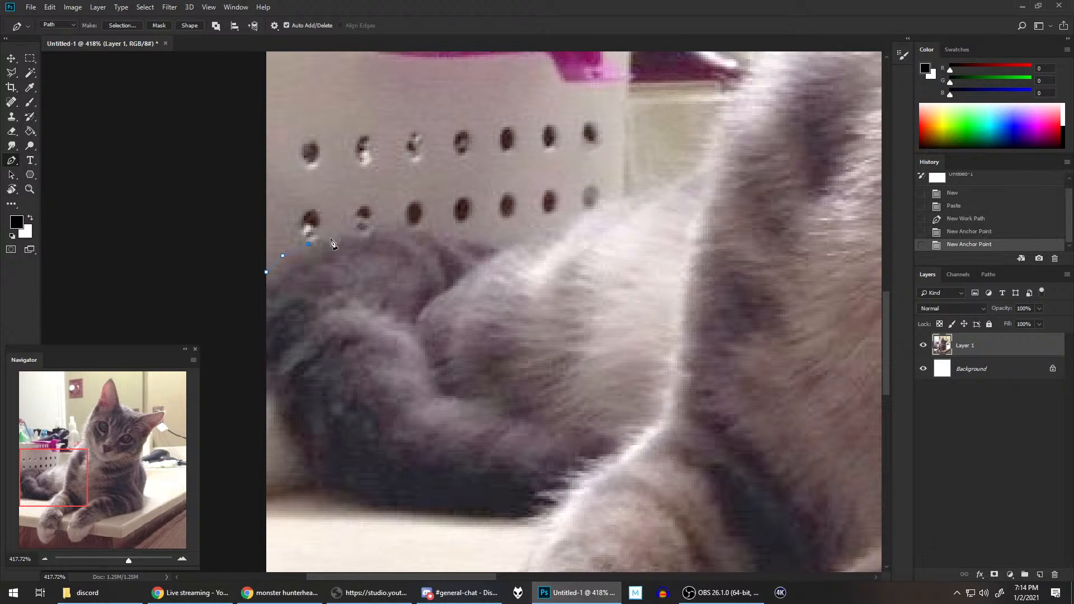
pyautogui.click(332, 239)
pyautogui.click(348, 235)
pyautogui.click(366, 229)
pyautogui.click(381, 228)
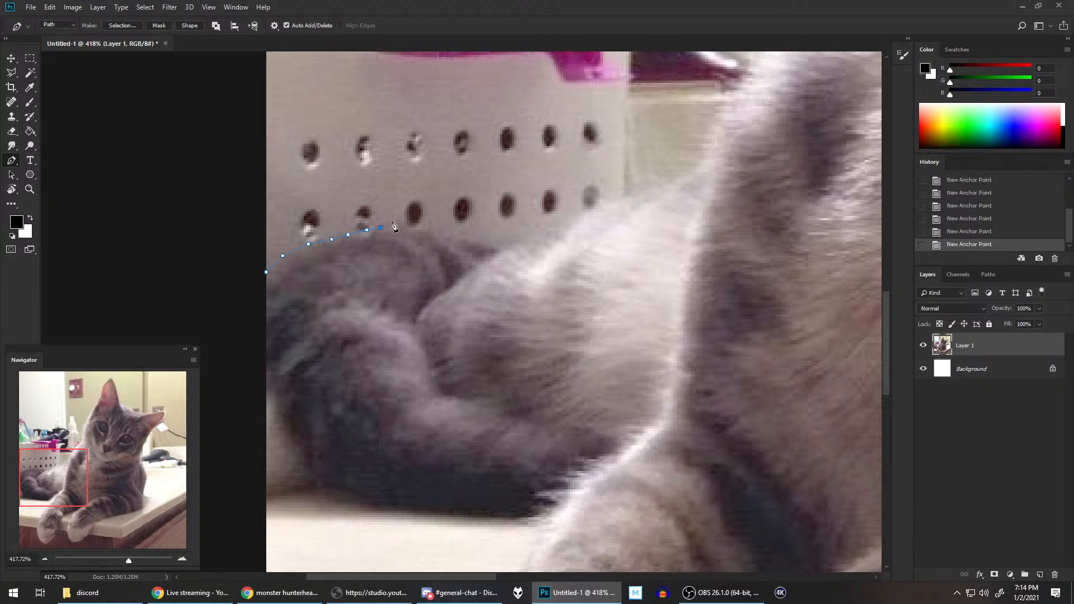
pyautogui.click(405, 227)
pyautogui.click(429, 227)
pyautogui.click(447, 228)
# Step: Continue the path from the tail along the cat's back to where it meets the shoulder
pyautogui.scroll(-4, 619, 232)
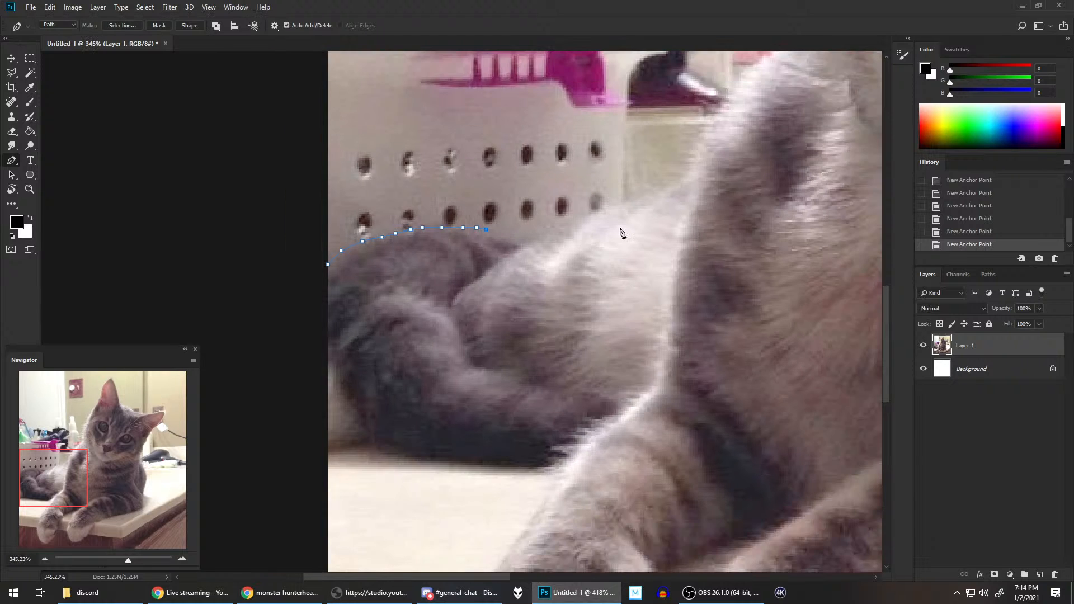
pyautogui.scroll(-3, 620, 232)
pyautogui.scroll(-2, 620, 233)
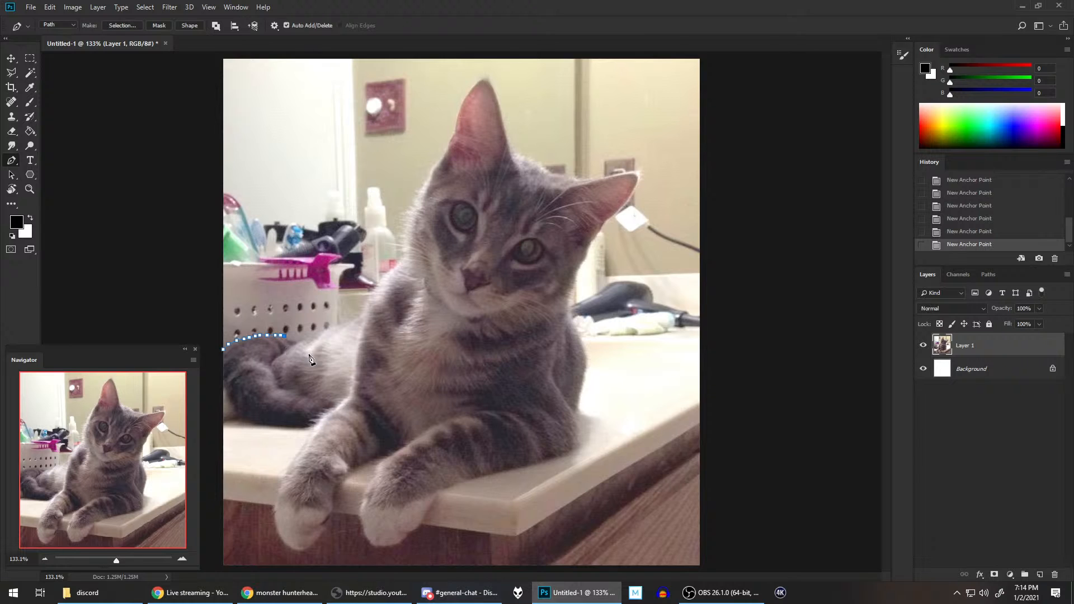
pyautogui.scroll(5, 310, 348)
pyautogui.moveTo(295, 271); pyautogui.dragTo(559, 255)
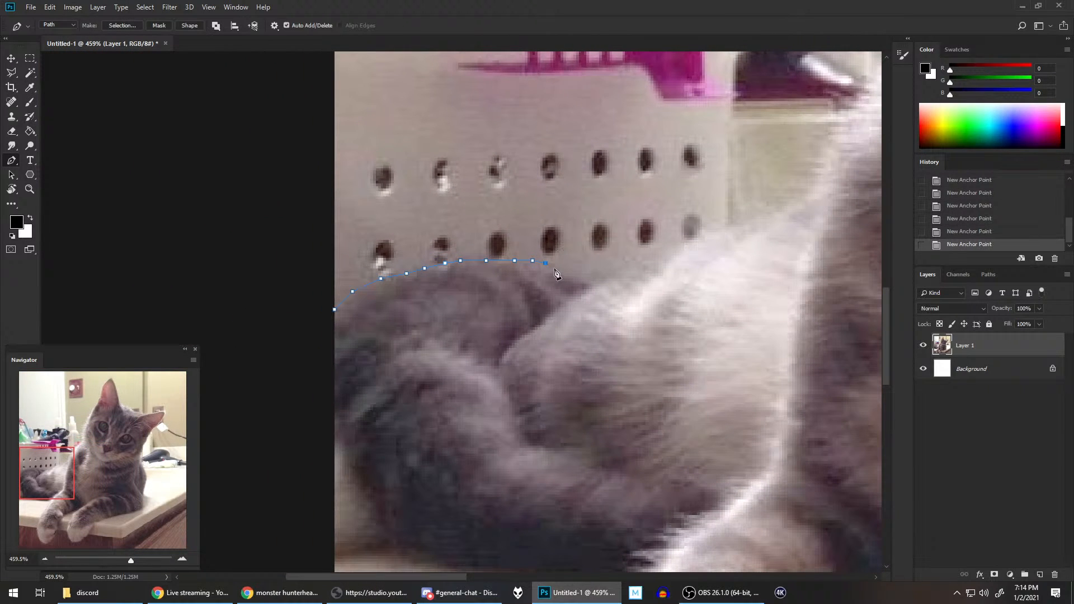
pyautogui.click(581, 278)
pyautogui.click(594, 280)
pyautogui.click(617, 271)
pyautogui.click(666, 248)
pyautogui.click(689, 240)
pyautogui.click(722, 227)
pyautogui.click(751, 220)
pyautogui.click(782, 212)
pyautogui.click(812, 191)
# Step: Trace the path up the cat's shoulder contour with closely spaced anchor points
pyautogui.moveTo(809, 194); pyautogui.dragTo(604, 333)
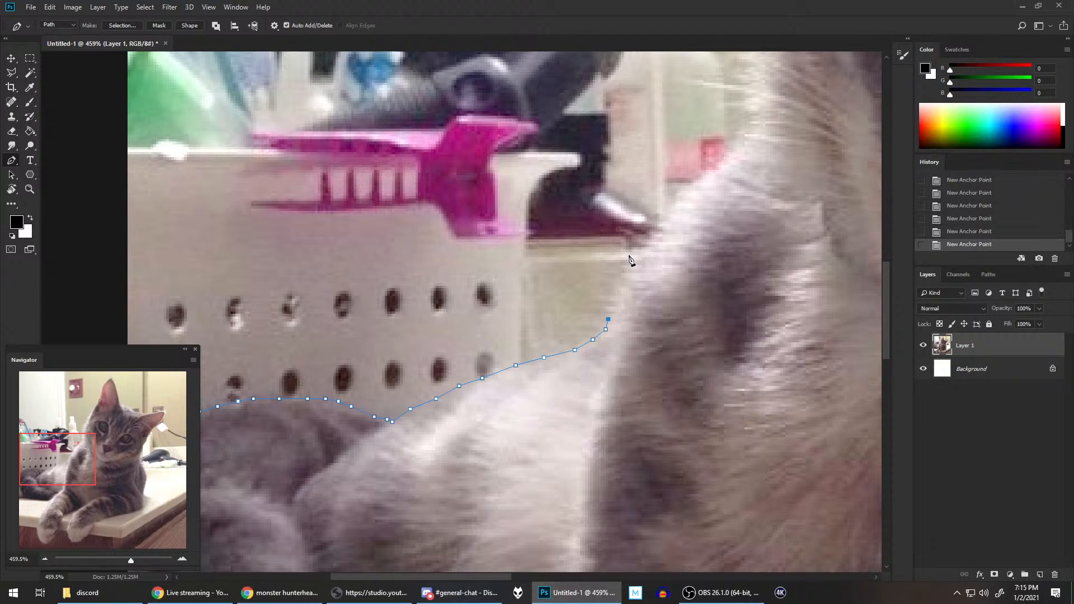
pyautogui.click(610, 303)
pyautogui.click(608, 293)
pyautogui.click(619, 286)
pyautogui.click(620, 278)
pyautogui.click(621, 268)
pyautogui.click(630, 257)
pyautogui.click(644, 244)
pyautogui.click(652, 236)
pyautogui.click(657, 229)
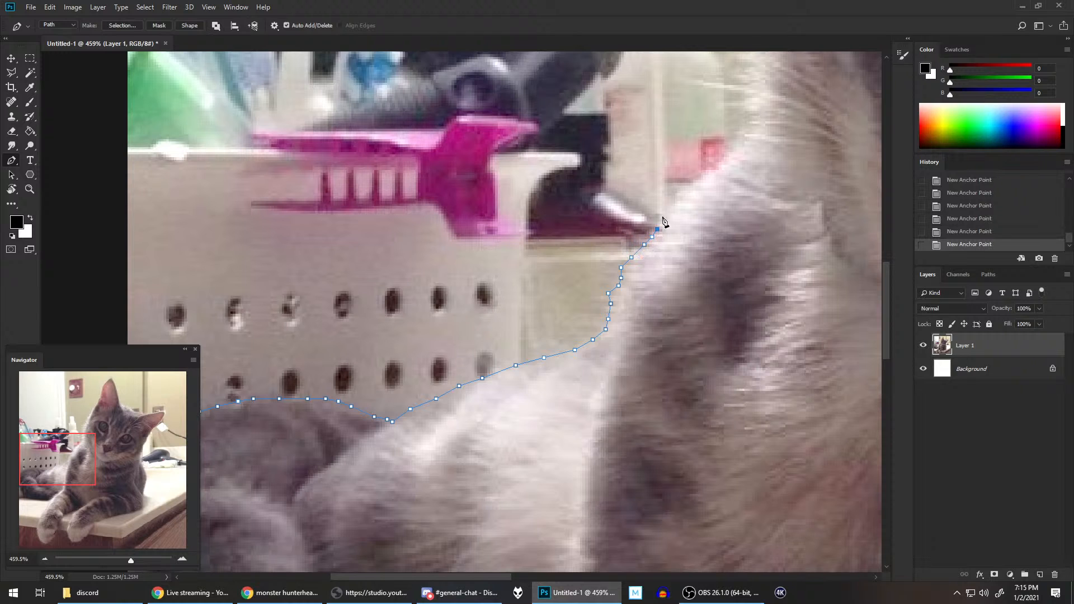
pyautogui.click(683, 188)
pyautogui.click(704, 175)
pyautogui.click(721, 162)
# Step: Extend the path up the cat's neck and around the long whisker sticking out over the spray bottle
pyautogui.moveTo(740, 165); pyautogui.dragTo(612, 312)
pyautogui.click(588, 324)
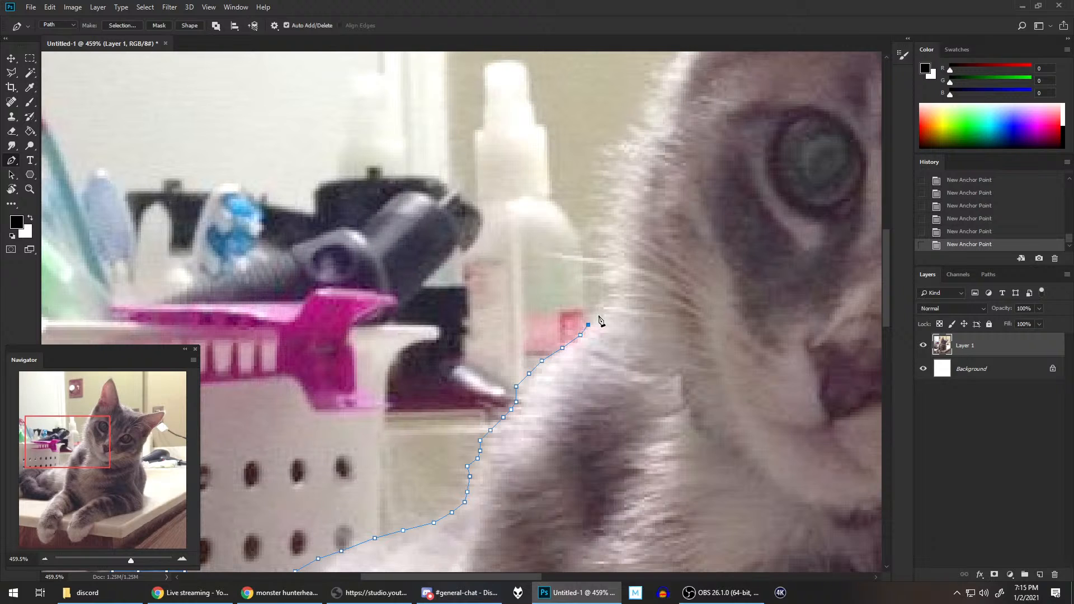
pyautogui.click(591, 305)
pyautogui.click(600, 301)
pyautogui.click(593, 278)
pyautogui.click(585, 262)
pyautogui.click(554, 258)
pyautogui.click(544, 256)
pyautogui.click(555, 253)
pyautogui.click(580, 256)
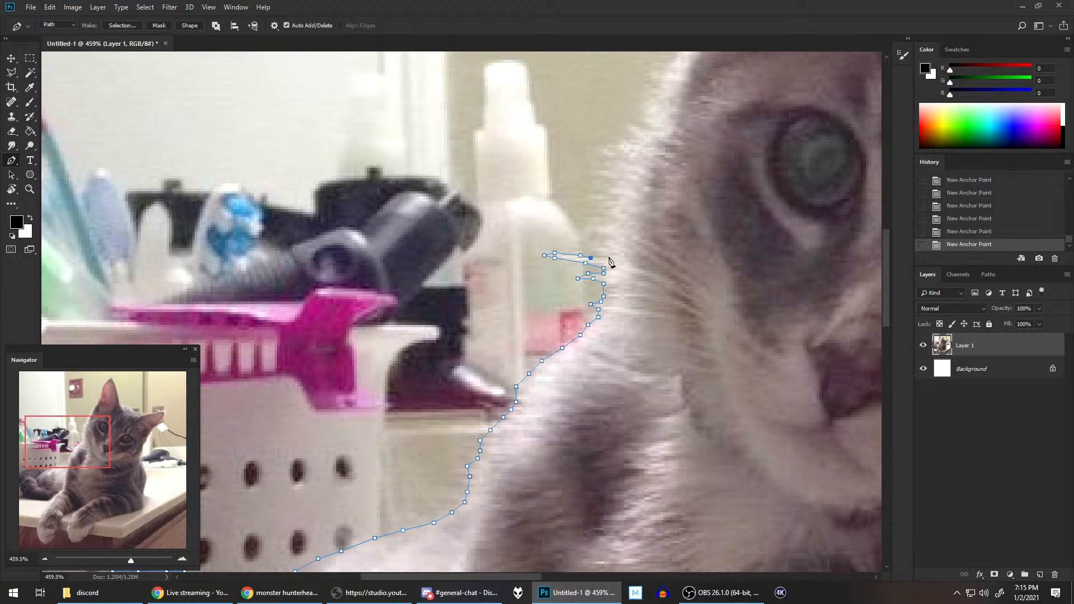
# Step: Trace the jagged fur above the long whisker, nudging the path slightly upward along the way
pyautogui.click(608, 255)
pyautogui.click(590, 249)
pyautogui.click(609, 245)
pyautogui.click(601, 243)
pyautogui.click(611, 239)
pyautogui.click(592, 235)
pyautogui.press('Up')
pyautogui.press('Up')
pyautogui.click(620, 221)
pyautogui.click(615, 216)
pyautogui.click(606, 209)
pyautogui.click(597, 199)
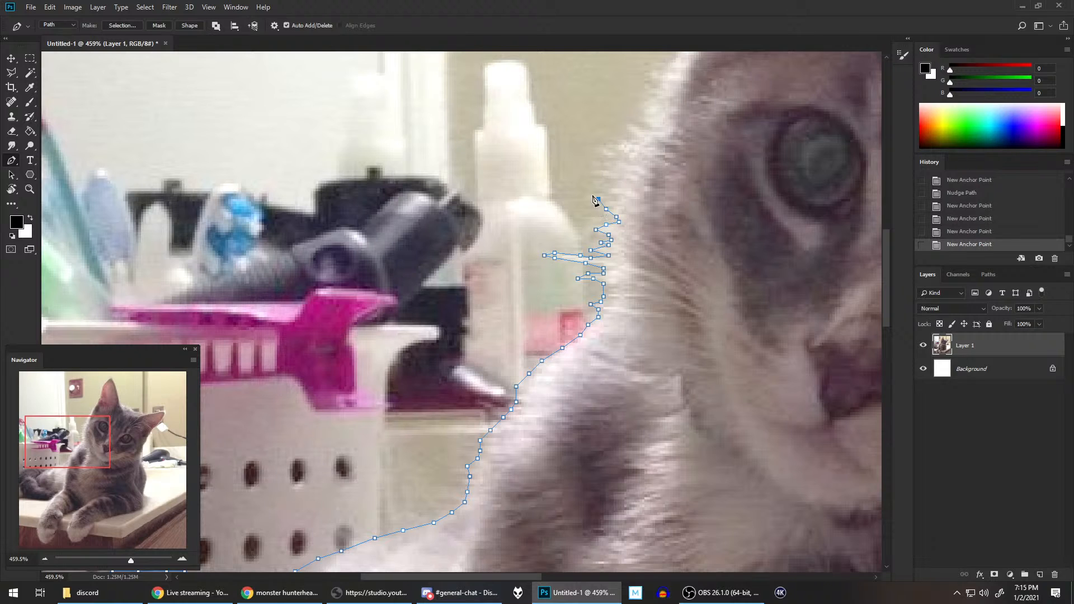
# Step: Outline the spiky fur tufts along the cat's cheek with zigzag anchor points
pyautogui.click(590, 193)
pyautogui.click(603, 193)
pyautogui.click(612, 199)
pyautogui.click(621, 197)
pyautogui.click(608, 186)
pyautogui.click(619, 189)
pyautogui.click(624, 184)
pyautogui.click(612, 179)
pyautogui.click(596, 175)
pyautogui.click(595, 170)
pyautogui.click(609, 170)
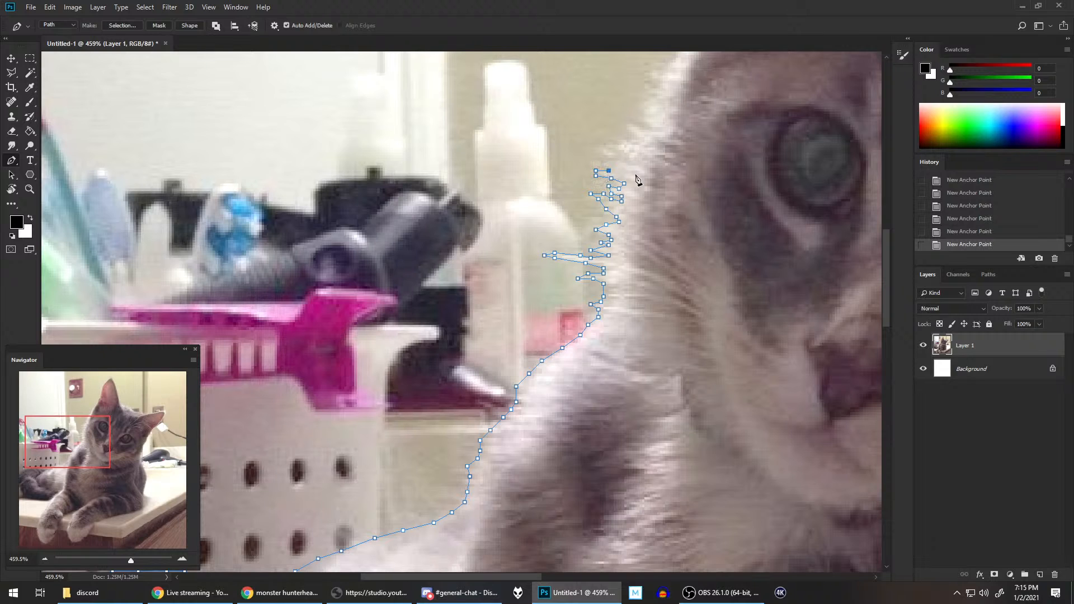
pyautogui.click(606, 166)
pyautogui.click(596, 163)
pyautogui.click(612, 161)
pyautogui.click(604, 152)
pyautogui.click(588, 150)
pyautogui.click(606, 146)
pyautogui.click(622, 147)
# Step: Continue the zigzag path around the fur tufts beside the cat's eye, up toward the forehead
pyautogui.moveTo(646, 168); pyautogui.dragTo(573, 260)
pyautogui.click(560, 232)
pyautogui.click(571, 232)
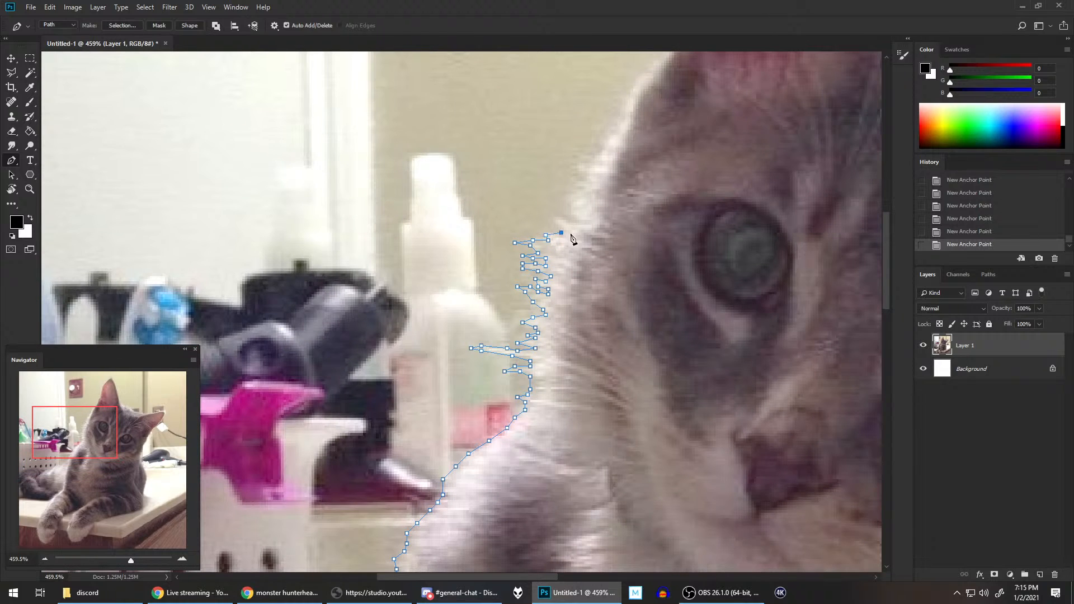
pyautogui.click(559, 222)
pyautogui.click(553, 217)
pyautogui.click(569, 222)
pyautogui.click(576, 223)
pyautogui.click(569, 217)
pyautogui.click(569, 207)
pyautogui.click(574, 194)
pyautogui.click(582, 192)
pyautogui.click(582, 186)
pyautogui.click(573, 183)
pyautogui.click(571, 178)
pyautogui.click(587, 181)
pyautogui.click(586, 177)
pyautogui.click(576, 171)
pyautogui.click(574, 166)
pyautogui.click(590, 165)
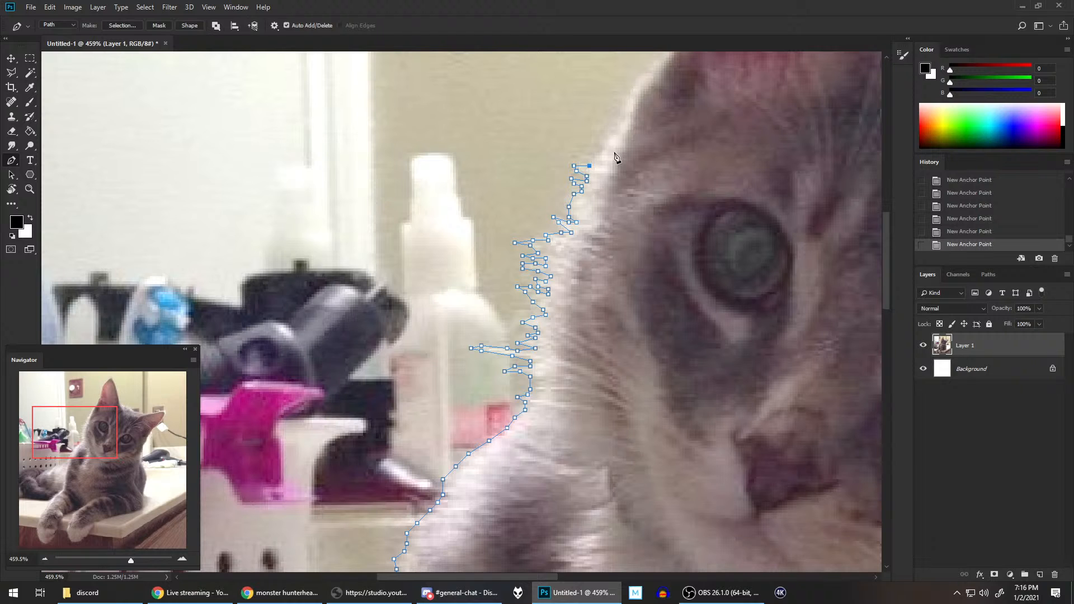
pyautogui.click(596, 158)
pyautogui.click(607, 148)
# Step: Trace the smoother side of the cat's head up to the base of the upright ear
pyautogui.moveTo(626, 157); pyautogui.dragTo(547, 296)
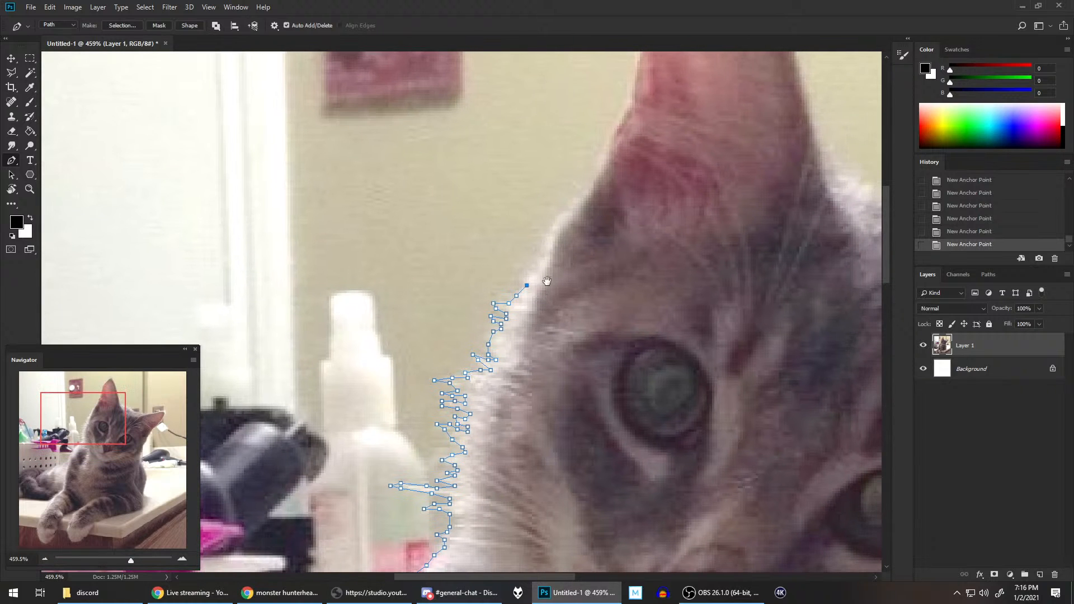
pyautogui.click(532, 270)
pyautogui.click(539, 264)
pyautogui.click(547, 239)
pyautogui.click(552, 223)
pyautogui.click(583, 195)
pyautogui.moveTo(605, 186); pyautogui.dragTo(552, 301)
pyautogui.click(540, 292)
pyautogui.click(551, 275)
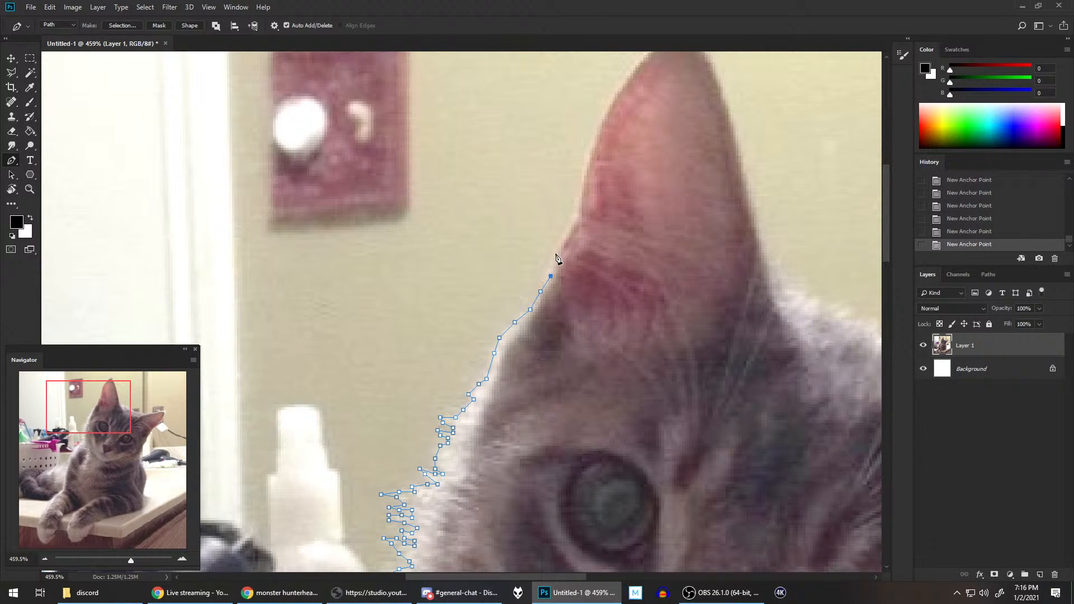
# Step: Trace the outer edge of the upright ear and round its tip with anchor points
pyautogui.moveTo(619, 180); pyautogui.dragTo(533, 343)
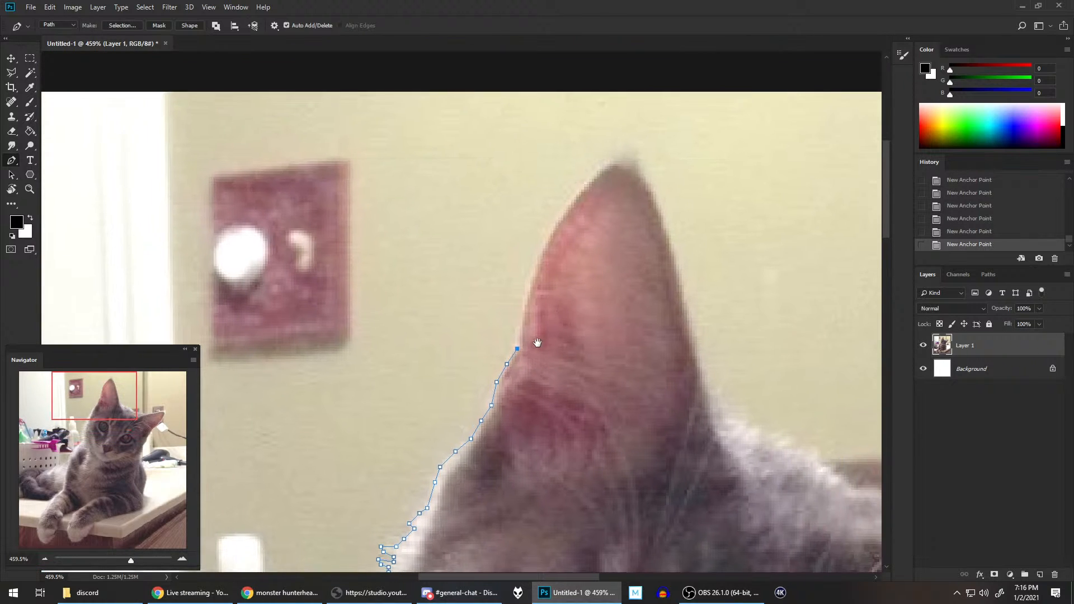
pyautogui.click(520, 320)
pyautogui.click(530, 289)
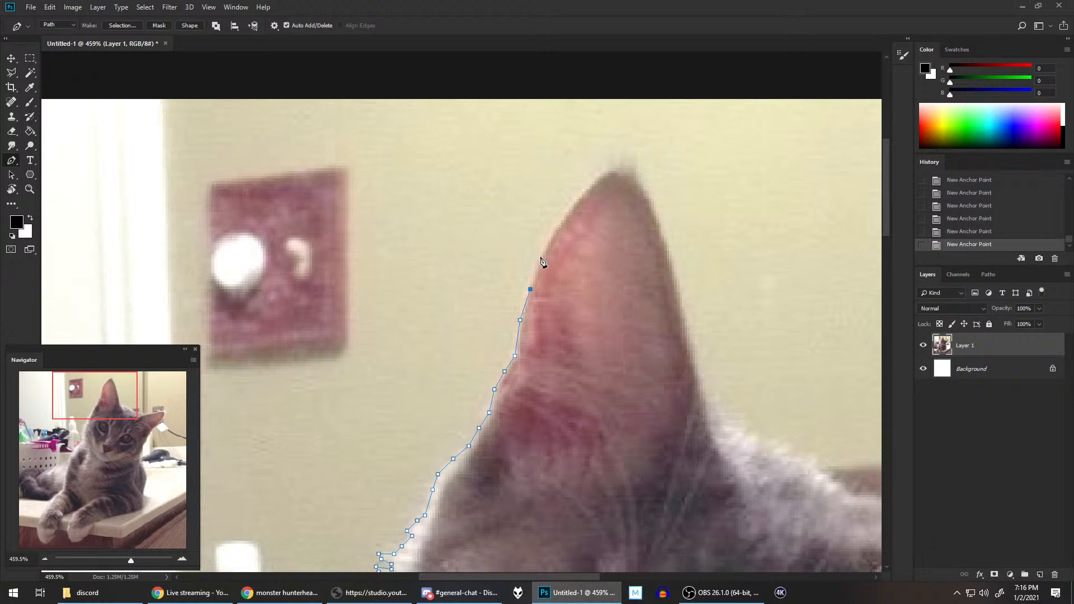
pyautogui.press('Left')
pyautogui.click(535, 263)
pyautogui.click(553, 236)
pyautogui.click(574, 204)
pyautogui.click(592, 181)
pyautogui.click(604, 170)
pyautogui.click(613, 166)
pyautogui.click(623, 166)
pyautogui.click(632, 176)
# Step: Route the path from the ear tip around the outside of the canvas and close it at the tail's starting point
pyautogui.scroll(-5, 662, 237)
pyautogui.moveTo(681, 242); pyautogui.dragTo(665, 196)
pyautogui.click(632, 112)
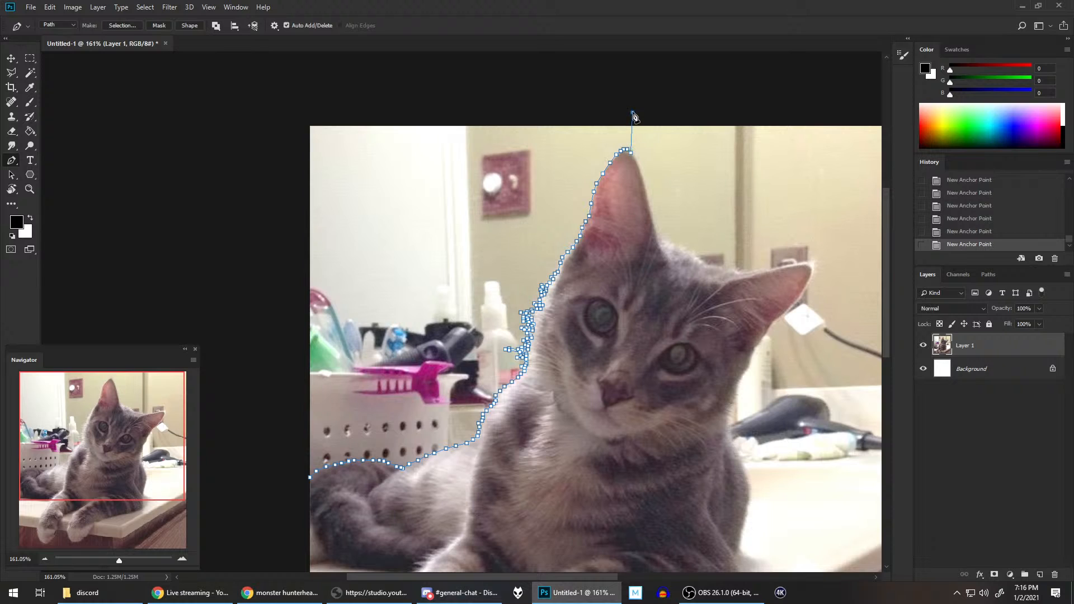
pyautogui.click(294, 98)
pyautogui.click(287, 488)
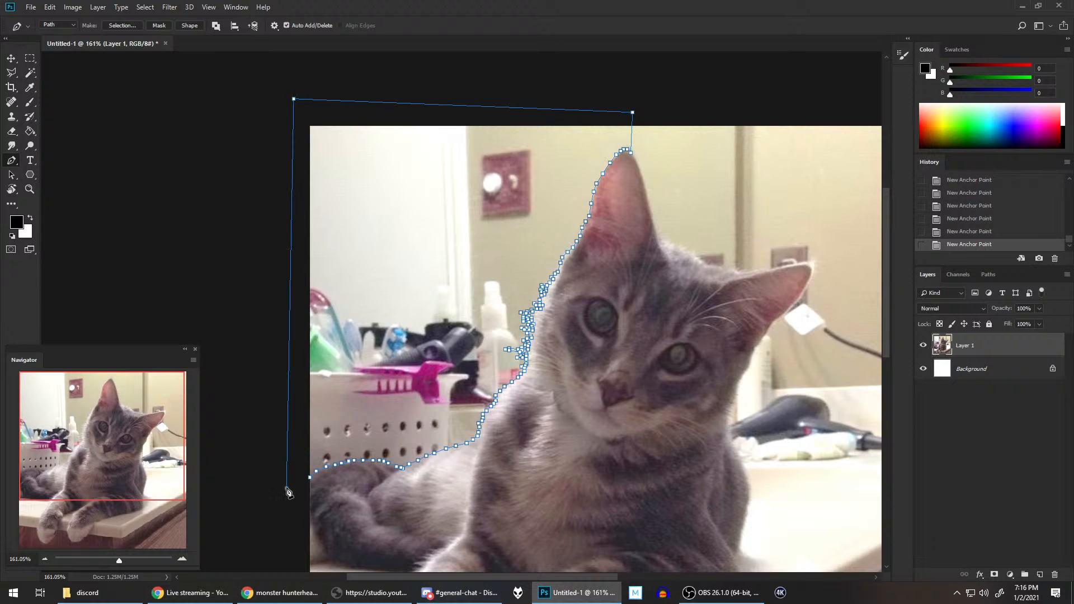
pyautogui.click(309, 477)
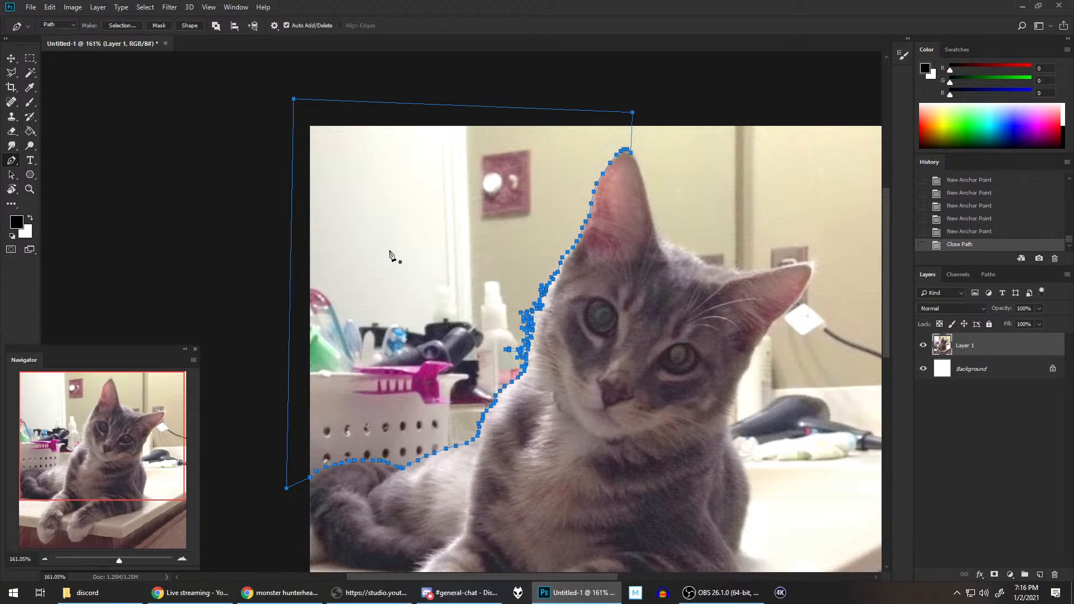
# Step: Convert the closed path to a selection, delete the enclosed background from Layer 1 and deselect
pyautogui.rightClick(362, 189)
pyautogui.click(400, 234)
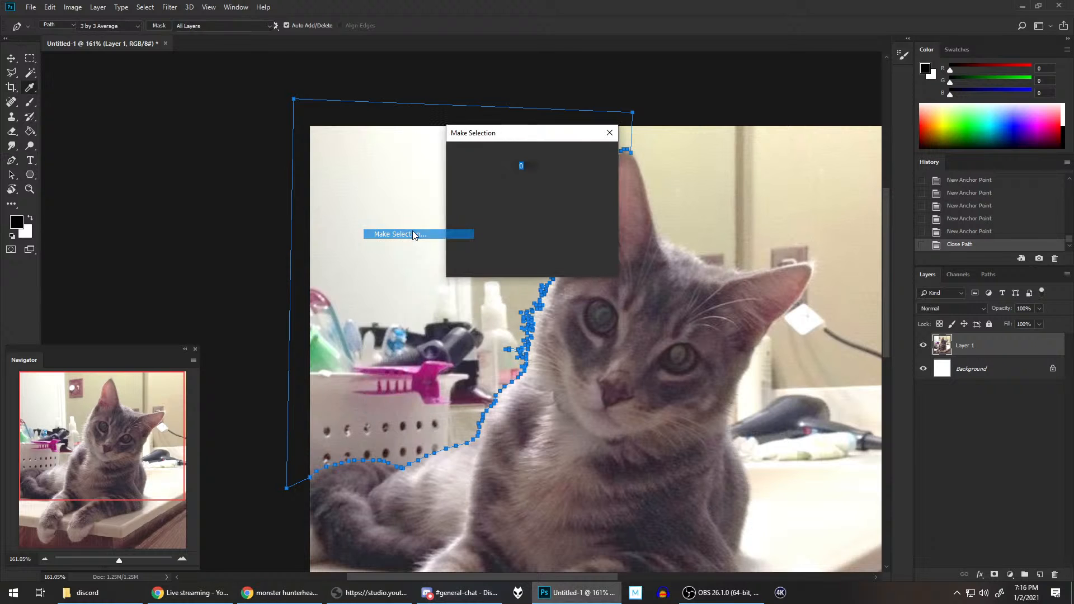
pyautogui.press('Return')
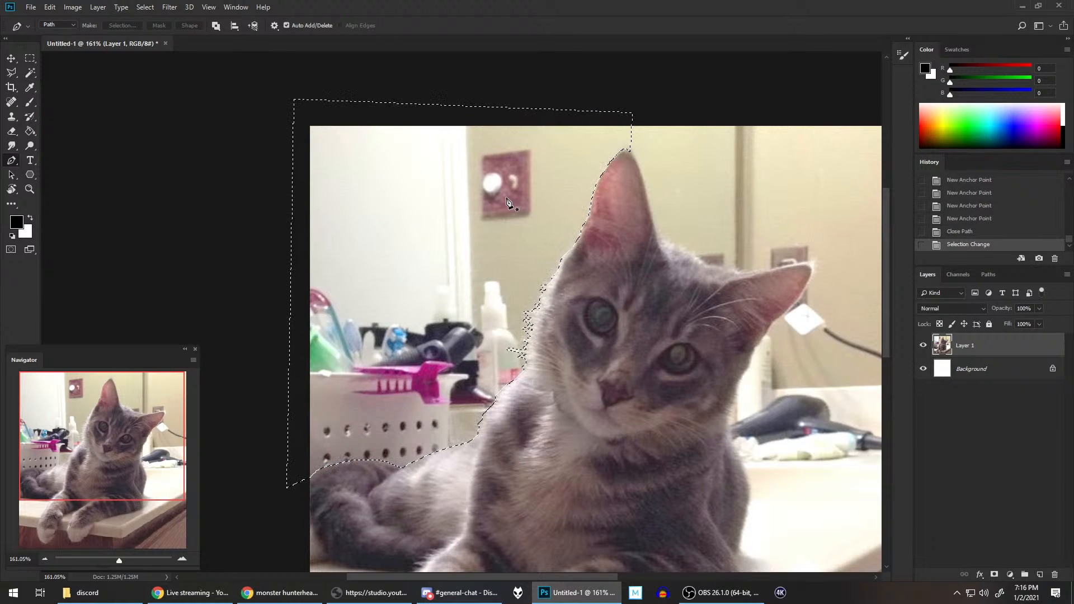
pyautogui.press('Delete')
pyautogui.hotkey('ctrl', 'd')
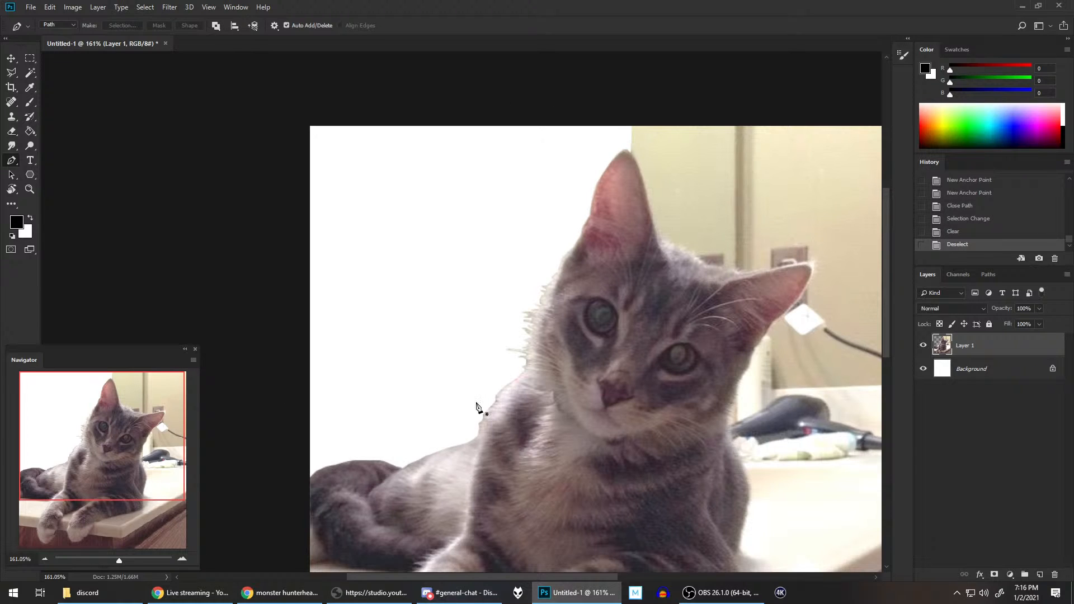
# Step: Start a new path just above the canvas over the upright ear's tip and trace the ear's inner edge down to its base
pyautogui.scroll(-2, 380, 478)
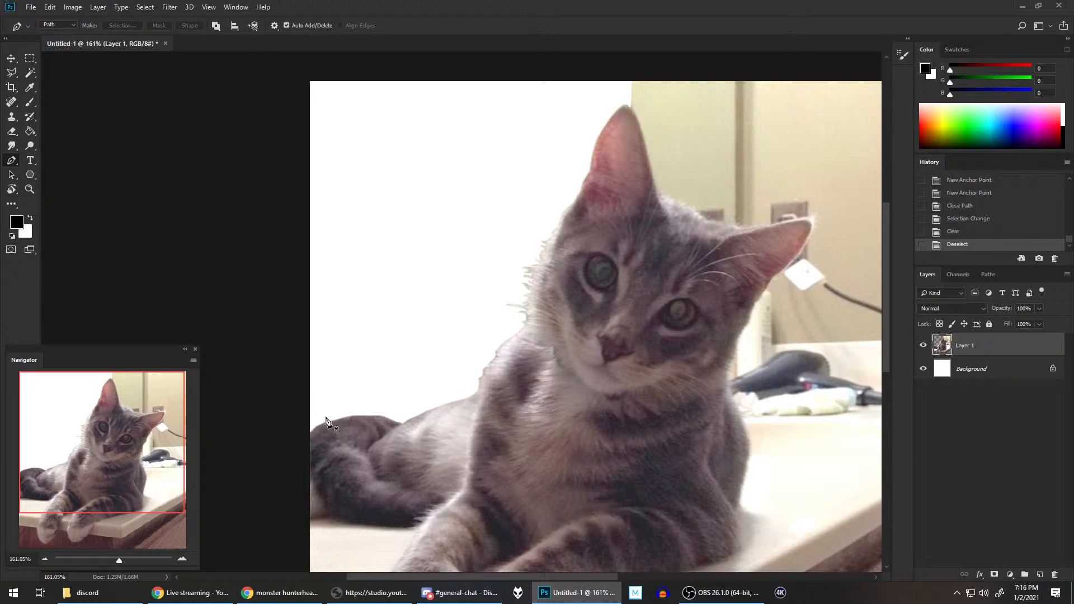
pyautogui.scroll(2, 679, 161)
pyautogui.scroll(3, 679, 162)
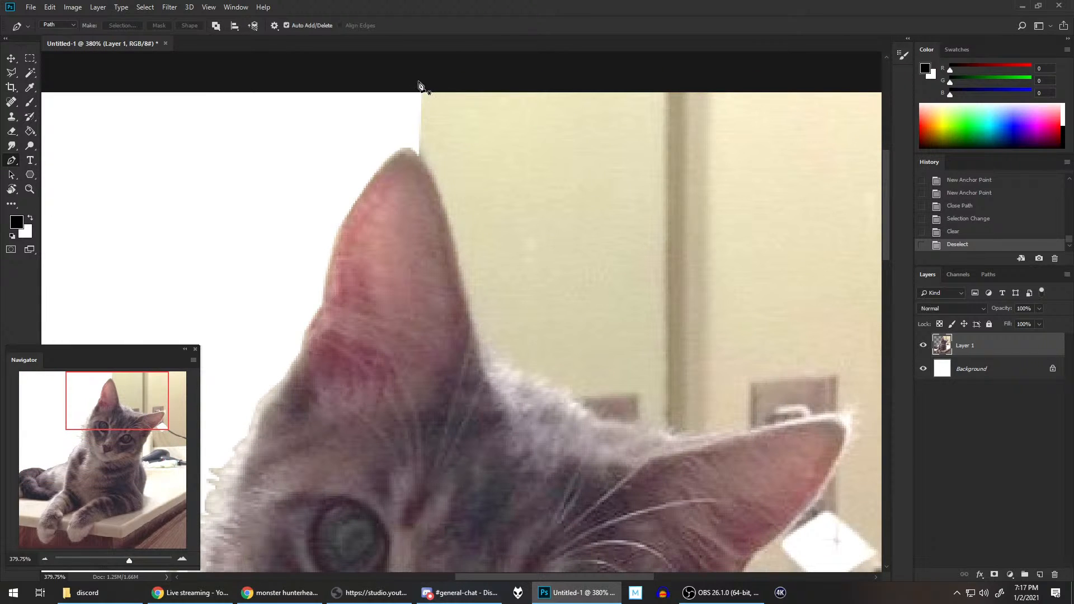
pyautogui.click(419, 82)
pyautogui.click(411, 145)
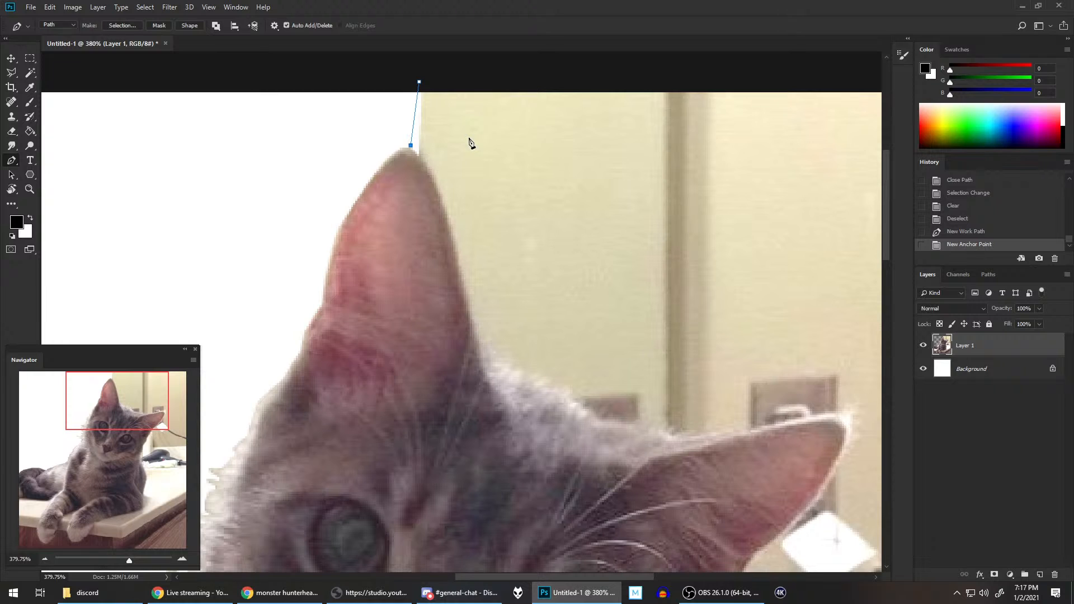
pyautogui.click(416, 152)
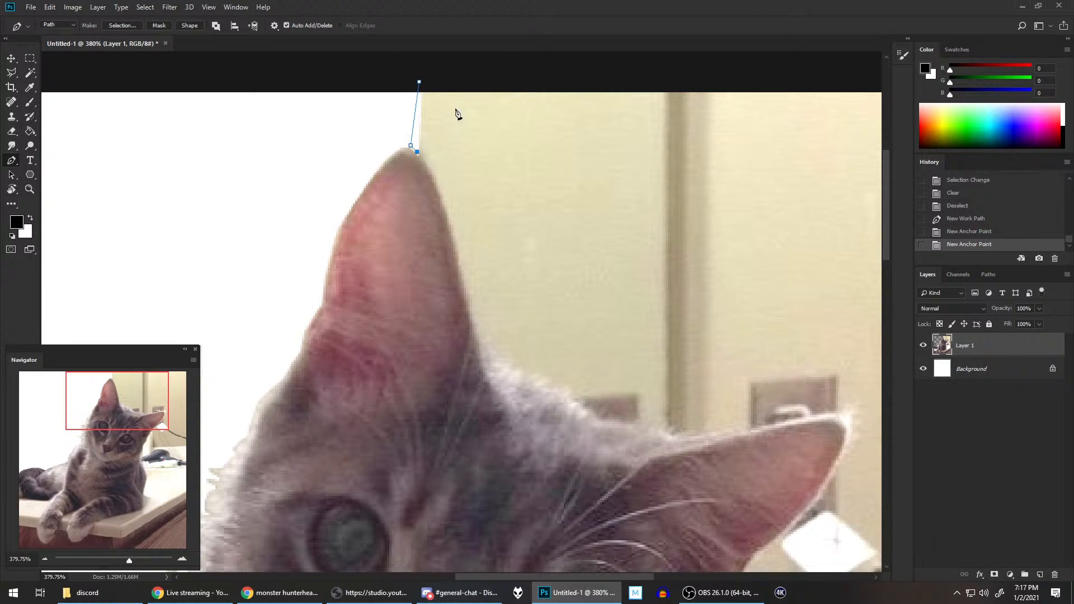
pyautogui.click(424, 162)
pyautogui.click(434, 178)
pyautogui.click(438, 194)
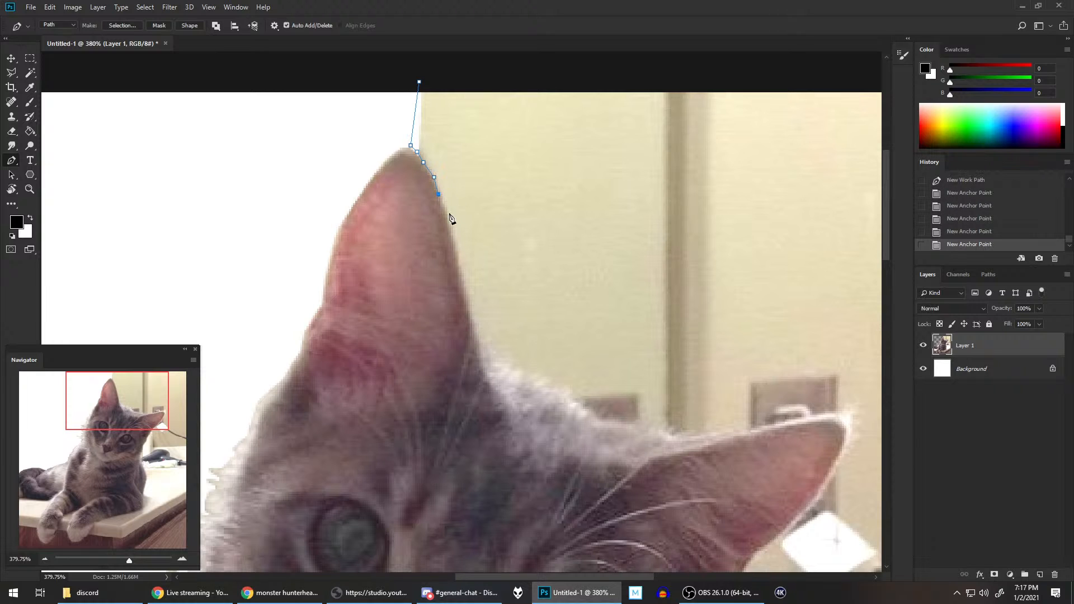
pyautogui.click(445, 215)
pyautogui.click(453, 239)
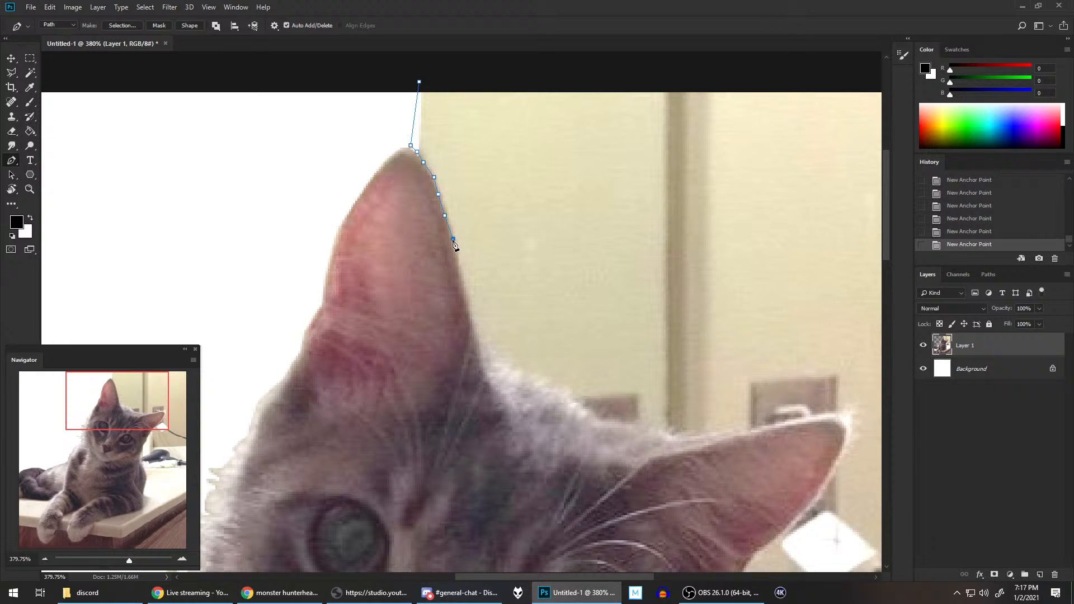
pyautogui.click(459, 273)
pyautogui.click(461, 290)
pyautogui.click(472, 317)
pyautogui.click(476, 336)
pyautogui.click(480, 342)
# Step: Trace the tufted fur beside the upright ear's base with short zigzag anchor points
pyautogui.click(489, 358)
pyautogui.click(510, 354)
pyautogui.click(508, 368)
pyautogui.click(525, 372)
pyautogui.click(531, 375)
pyautogui.click(538, 371)
pyautogui.click(536, 383)
pyautogui.click(546, 374)
pyautogui.click(546, 385)
pyautogui.click(553, 389)
pyautogui.click(557, 387)
pyautogui.click(565, 392)
# Step: Continue the path across the fuzzy top of the head to the base of the sideways ear
pyautogui.click(576, 401)
pyautogui.click(583, 408)
pyautogui.click(588, 407)
pyautogui.doubleClick(610, 418)
pyautogui.click(623, 417)
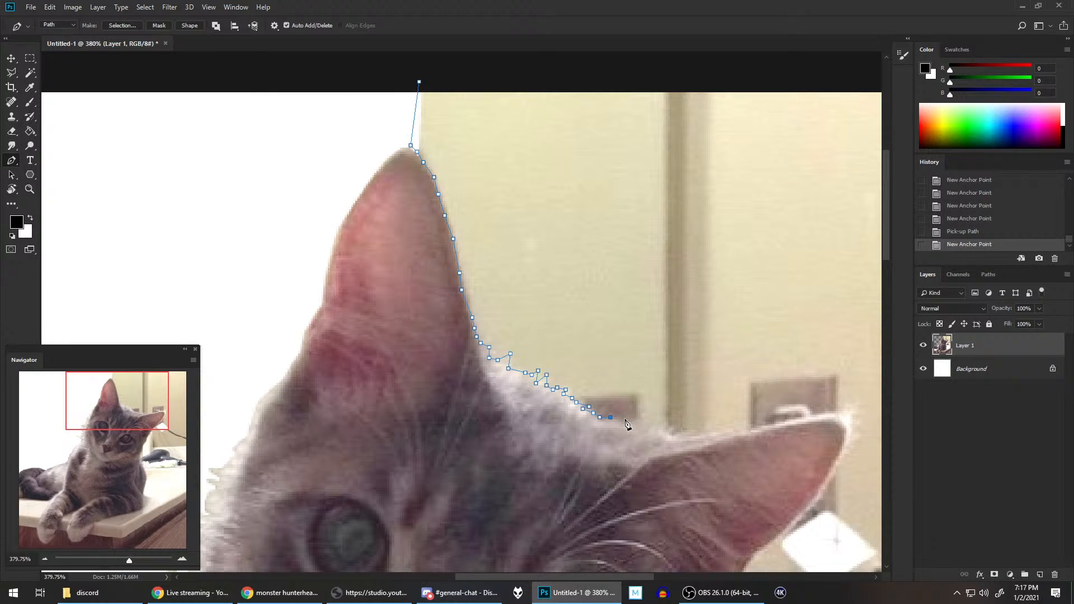
pyautogui.click(627, 422)
pyautogui.click(637, 420)
pyautogui.click(646, 415)
pyautogui.click(649, 421)
pyautogui.click(650, 426)
pyautogui.click(664, 421)
pyautogui.click(671, 428)
pyautogui.click(667, 436)
pyautogui.click(678, 437)
# Step: Trace the upper edge of the sideways ear out to its tip, nudging stray anchor points down onto the edge
pyautogui.click(708, 432)
pyautogui.click(732, 427)
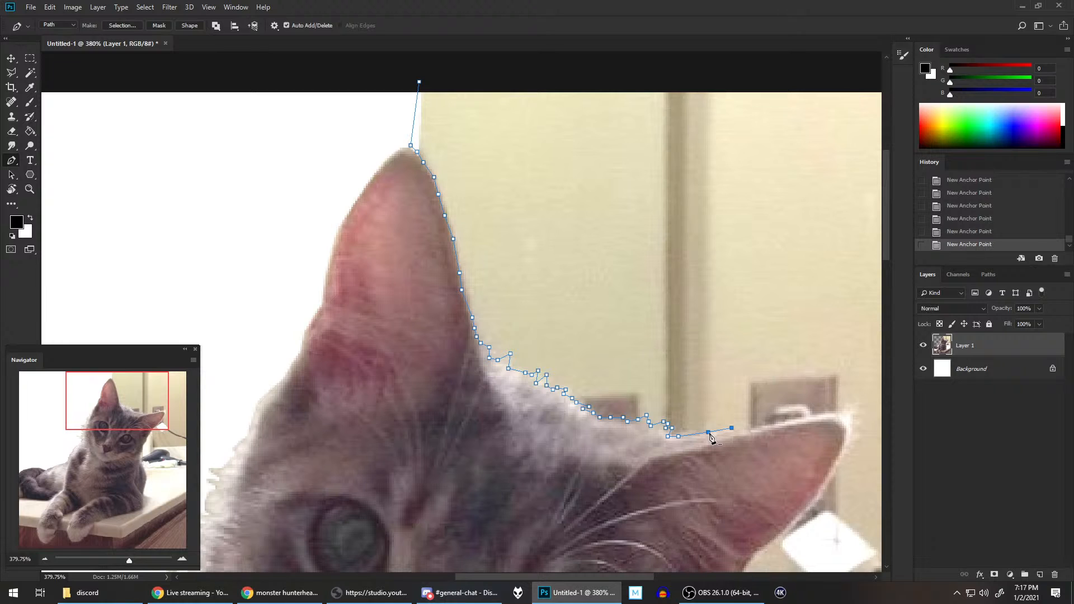
pyautogui.press('Down')
pyautogui.click(748, 428)
pyautogui.press('Down')
pyautogui.click(766, 423)
pyautogui.click(785, 419)
pyautogui.click(804, 417)
pyautogui.click(820, 415)
pyautogui.click(839, 411)
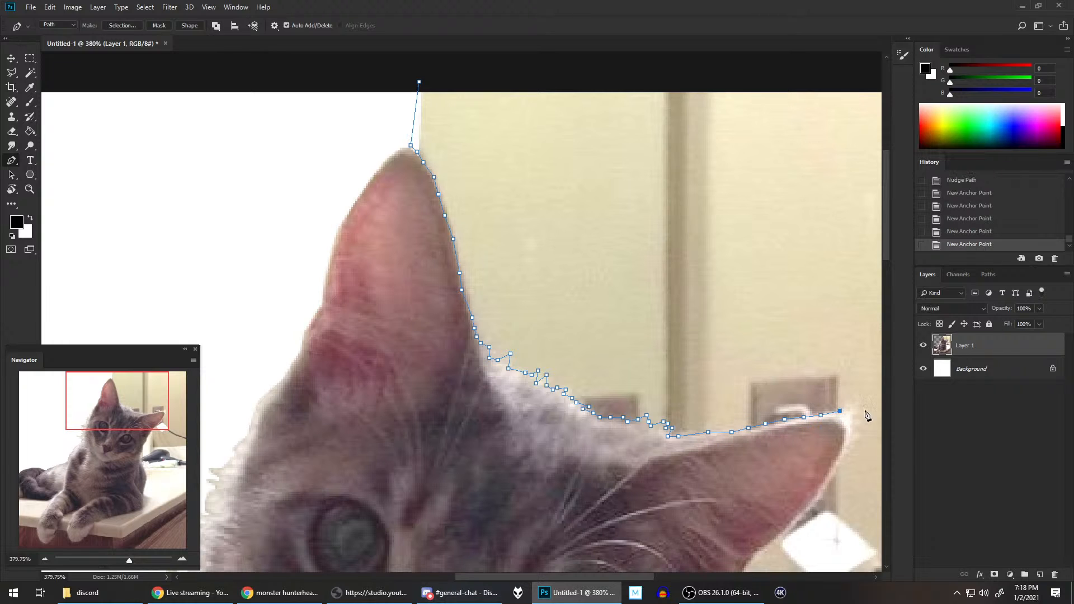
pyautogui.click(848, 412)
# Step: Route the path round the sideways ear's tip and back along its lower edge past the white plug
pyautogui.moveTo(851, 423); pyautogui.dragTo(733, 254)
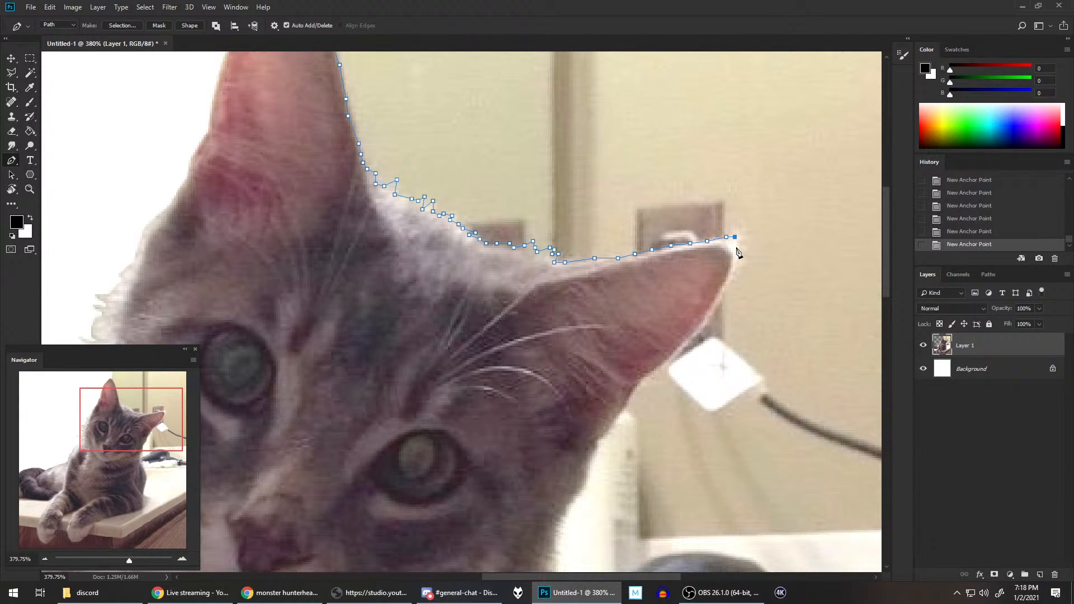
pyautogui.click(737, 247)
pyautogui.click(736, 264)
pyautogui.click(732, 279)
pyautogui.click(721, 298)
pyautogui.click(700, 330)
pyautogui.click(690, 342)
pyautogui.click(681, 352)
pyautogui.click(662, 371)
pyautogui.click(648, 379)
pyautogui.click(641, 383)
pyautogui.click(634, 387)
# Step: Trace the side of the head from below the sideways ear down to the cheek
pyautogui.moveTo(632, 399); pyautogui.dragTo(675, 264)
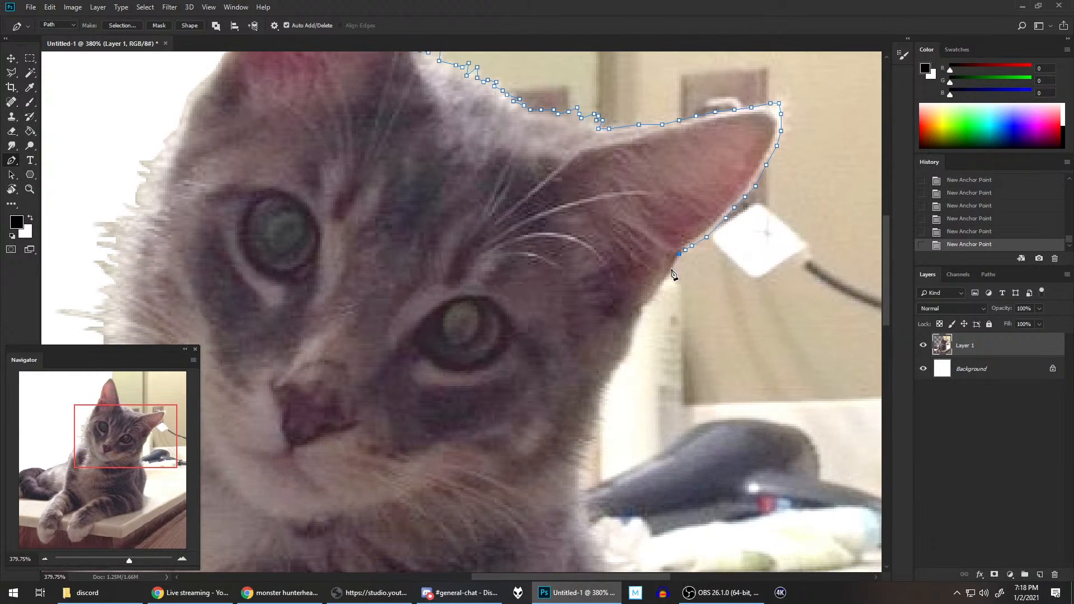
pyautogui.click(655, 294)
pyautogui.click(650, 303)
pyautogui.click(645, 307)
pyautogui.click(641, 307)
pyautogui.click(641, 317)
pyautogui.click(635, 324)
pyautogui.click(635, 335)
pyautogui.click(630, 345)
pyautogui.click(622, 358)
pyautogui.click(613, 369)
pyautogui.click(610, 374)
# Step: Trace the furry cheek down to the neck beside the hair dryer with small zigzag anchor points
pyautogui.click(611, 380)
pyautogui.click(602, 387)
pyautogui.click(599, 390)
pyautogui.click(604, 400)
pyautogui.click(599, 402)
pyautogui.click(600, 420)
pyautogui.click(592, 419)
pyautogui.click(598, 426)
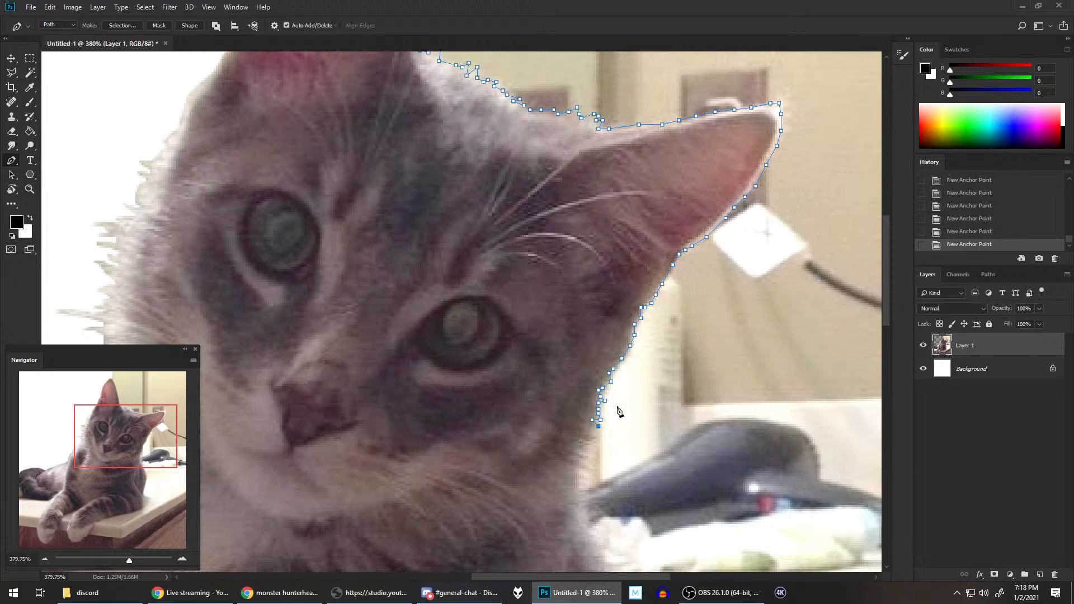
pyautogui.click(586, 429)
pyautogui.click(594, 437)
pyautogui.click(589, 447)
pyautogui.click(585, 449)
pyautogui.click(579, 454)
pyautogui.click(590, 469)
pyautogui.click(583, 471)
pyautogui.click(577, 471)
pyautogui.click(579, 481)
pyautogui.click(579, 492)
# Step: Trace the neck edge past the hair dryer and the cloth to the top of the shoulder
pyautogui.scroll(-3, 644, 402)
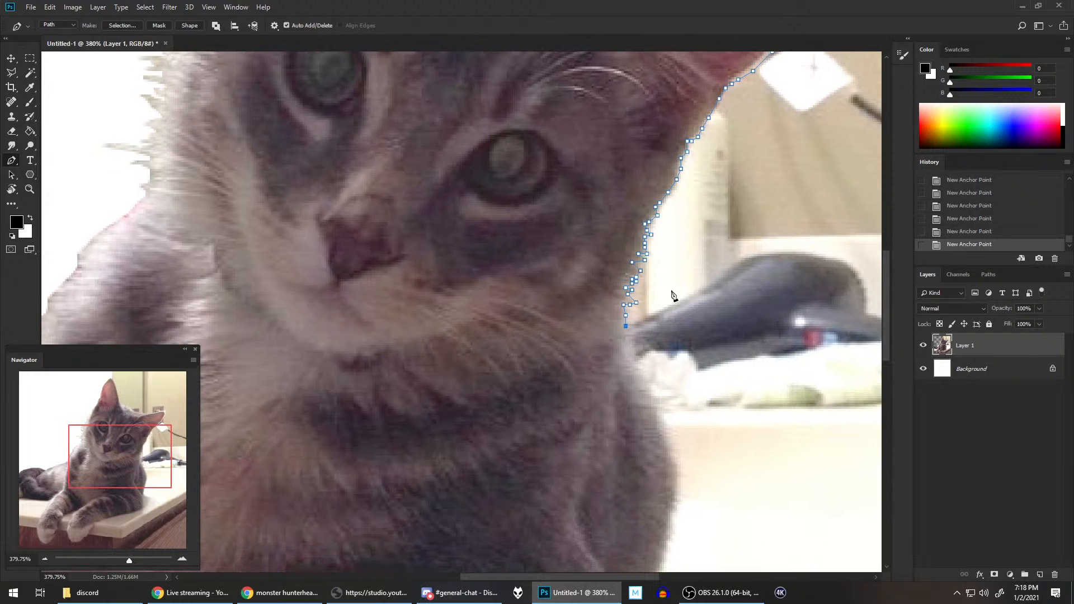
pyautogui.click(627, 332)
pyautogui.click(629, 339)
pyautogui.click(632, 347)
pyautogui.click(626, 352)
pyautogui.click(634, 357)
pyautogui.click(632, 363)
pyautogui.click(636, 377)
pyautogui.click(645, 388)
pyautogui.click(648, 393)
pyautogui.click(651, 402)
# Step: Trace the upper curve of the cat's body below the cloth with closely spaced zigzag anchor points
pyautogui.scroll(-8, 632, 293)
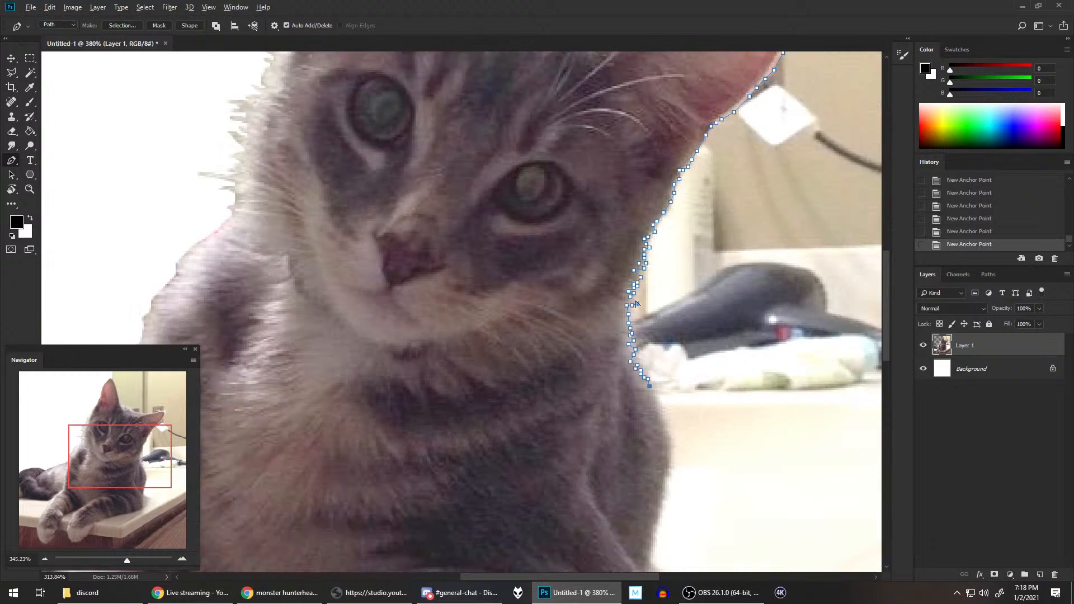
pyautogui.scroll(1, 630, 290)
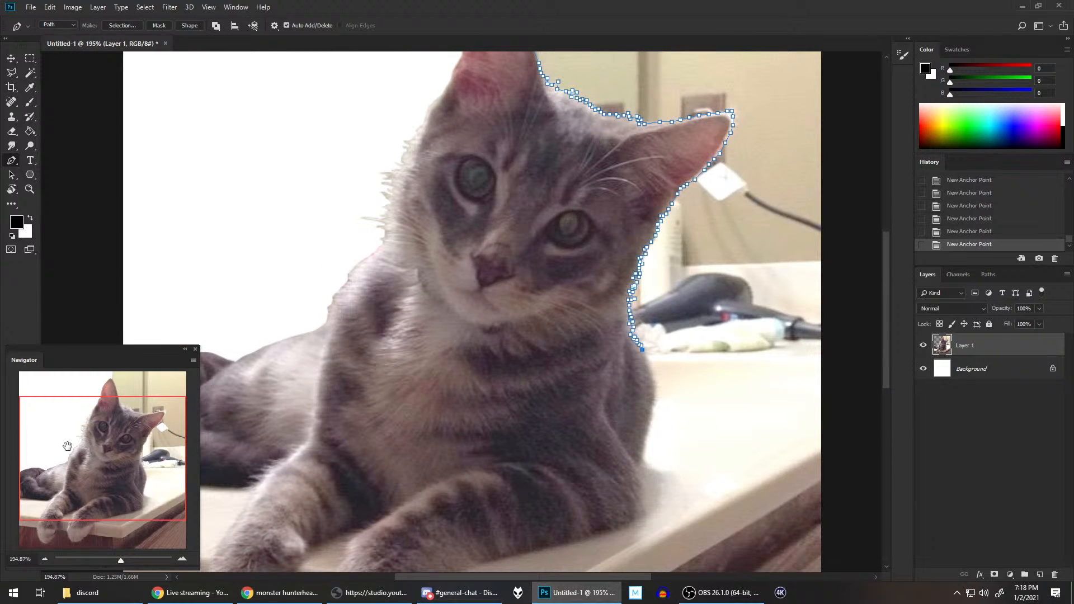
pyautogui.scroll(-4, 503, 346)
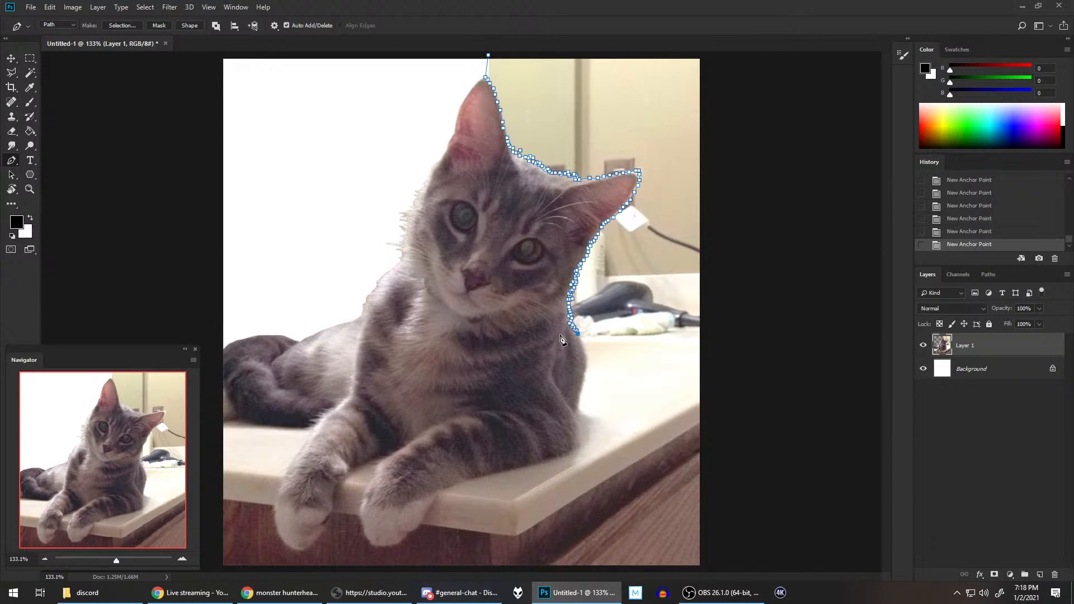
pyautogui.scroll(1, 561, 338)
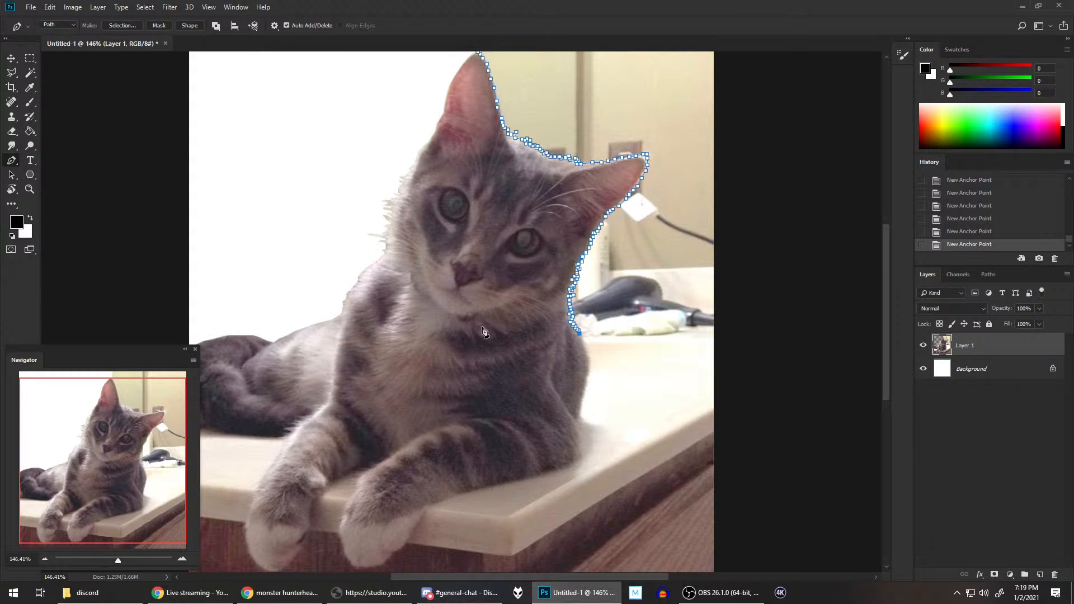
pyautogui.scroll(6, 612, 363)
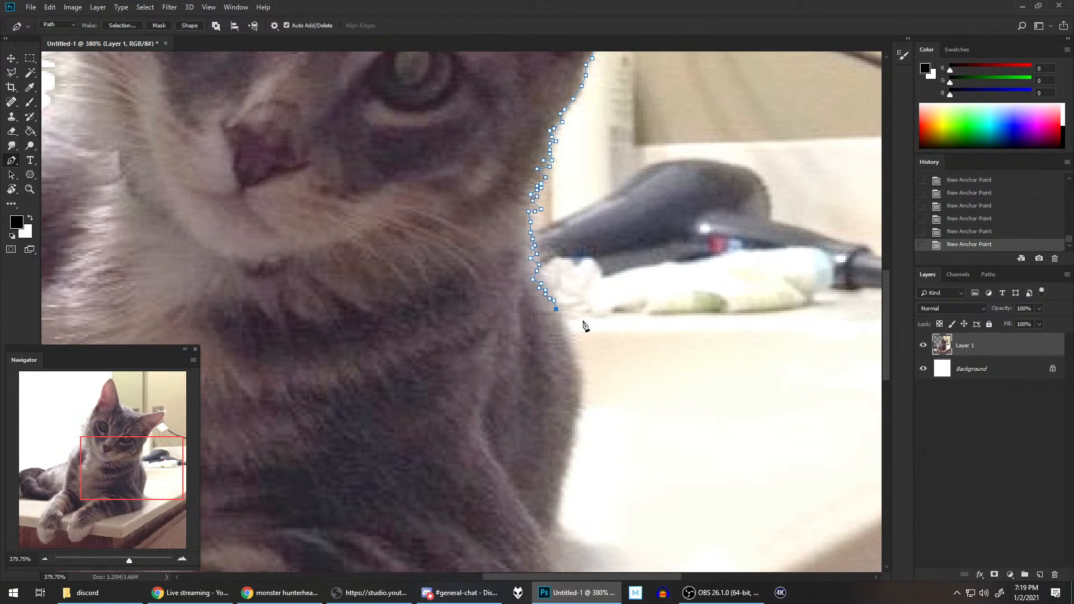
pyautogui.moveTo(590, 296); pyautogui.dragTo(598, 263)
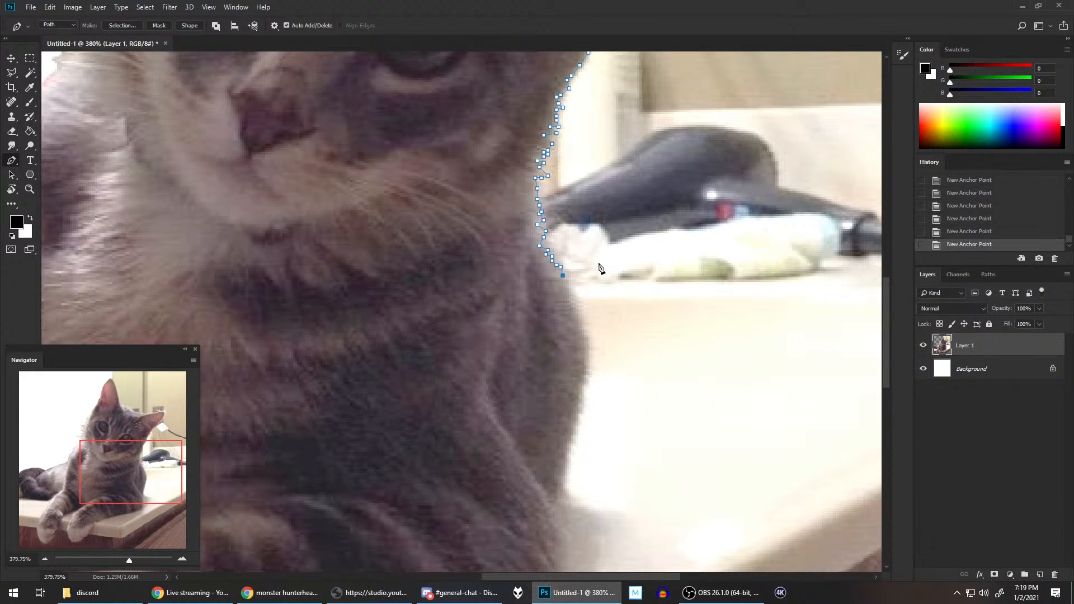
pyautogui.click(569, 290)
pyautogui.click(571, 303)
pyautogui.click(578, 305)
pyautogui.click(573, 309)
pyautogui.click(580, 318)
pyautogui.click(581, 323)
pyautogui.click(578, 333)
pyautogui.click(585, 337)
pyautogui.click(580, 344)
# Step: Trace the smooth lower side of the body down to where it meets the front leg
pyautogui.click(585, 366)
pyautogui.click(584, 375)
pyautogui.click(581, 388)
pyautogui.click(581, 394)
pyautogui.click(580, 407)
pyautogui.click(577, 416)
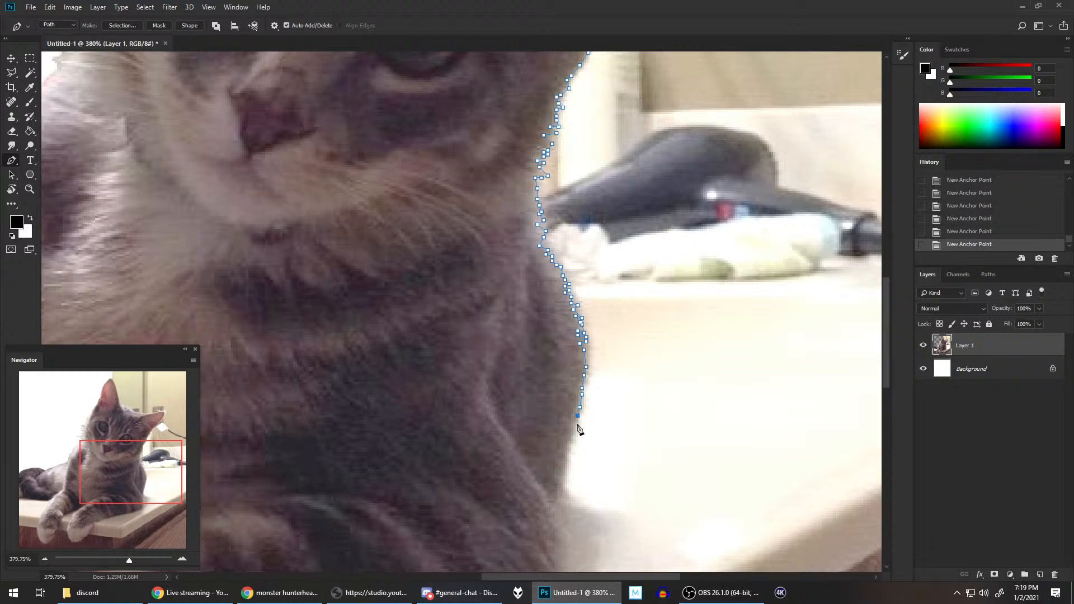
pyautogui.click(575, 429)
pyautogui.click(573, 437)
pyautogui.click(569, 443)
pyautogui.click(569, 454)
pyautogui.click(565, 464)
pyautogui.click(565, 475)
pyautogui.click(562, 485)
# Step: Trace the front leg's elbow and round its corner onto the underside resting on the counter
pyautogui.scroll(-3, 557, 438)
pyautogui.scroll(-2, 557, 437)
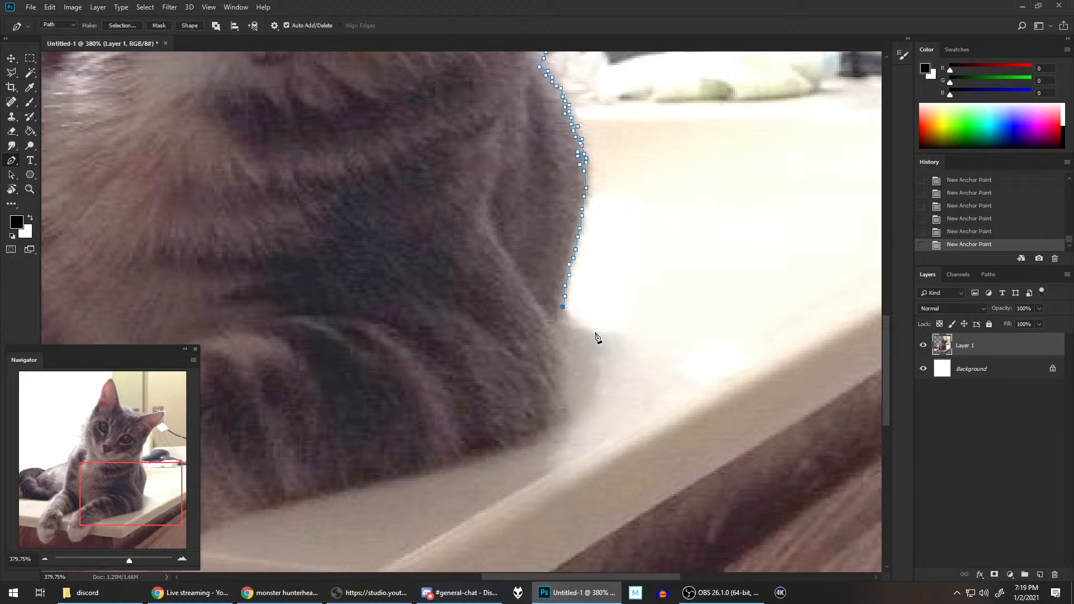
pyautogui.click(557, 328)
pyautogui.click(554, 331)
pyautogui.click(560, 346)
pyautogui.click(564, 357)
pyautogui.click(564, 369)
pyautogui.click(566, 392)
pyautogui.click(566, 398)
pyautogui.click(569, 419)
pyautogui.click(564, 424)
pyautogui.click(554, 427)
# Step: Route the path from the elbow below and around the outside of the canvas and close it at the starting point above the ear
pyautogui.moveTo(576, 372); pyautogui.dragTo(740, 223)
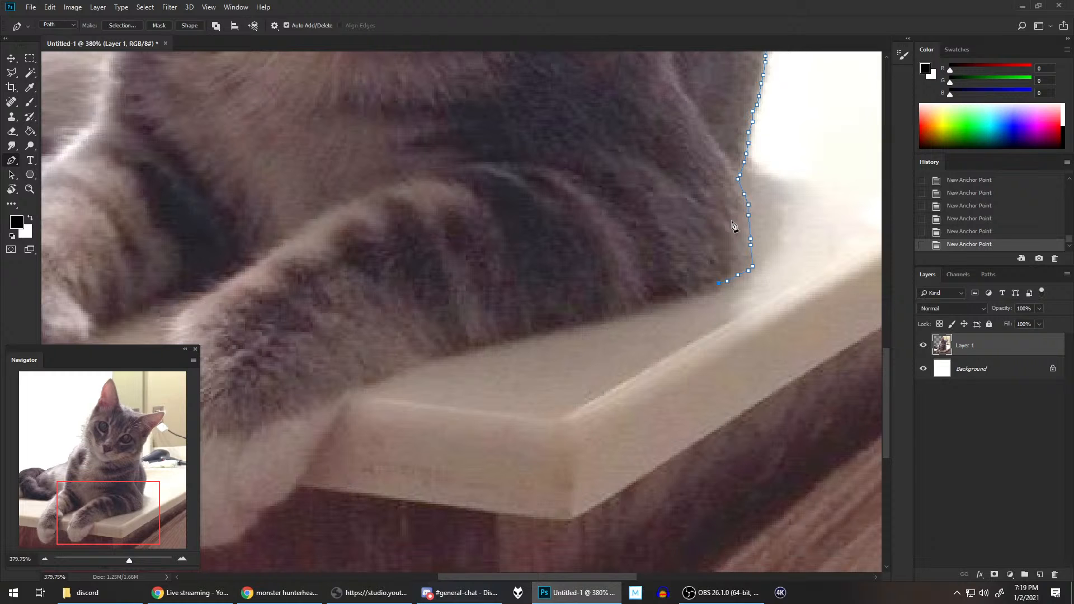
pyautogui.scroll(-10, 741, 225)
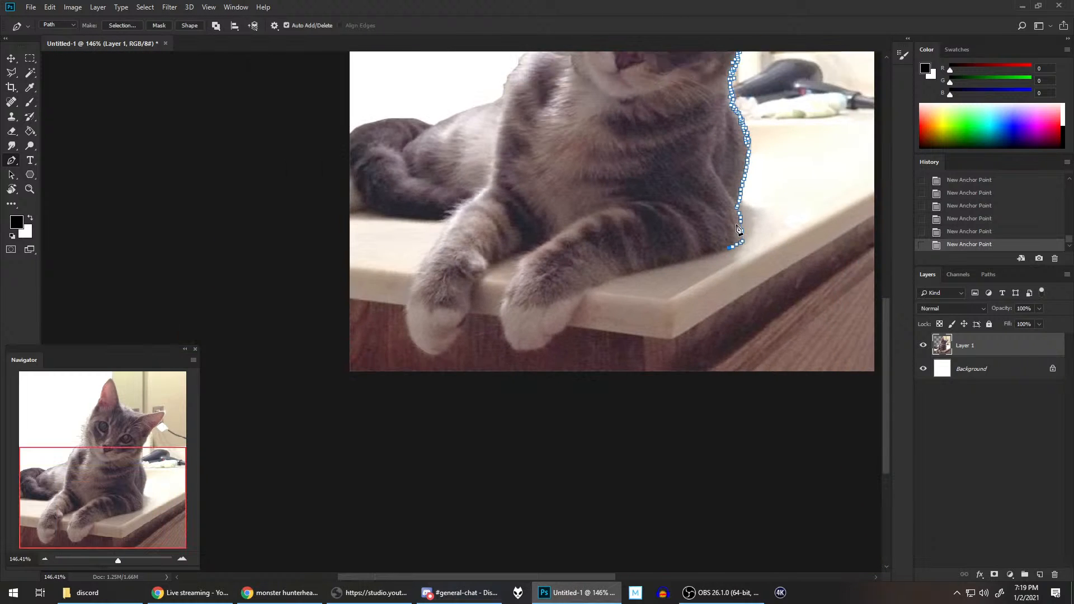
pyautogui.moveTo(788, 160); pyautogui.dragTo(676, 324)
pyautogui.scroll(-2, 609, 489)
pyautogui.click(606, 497)
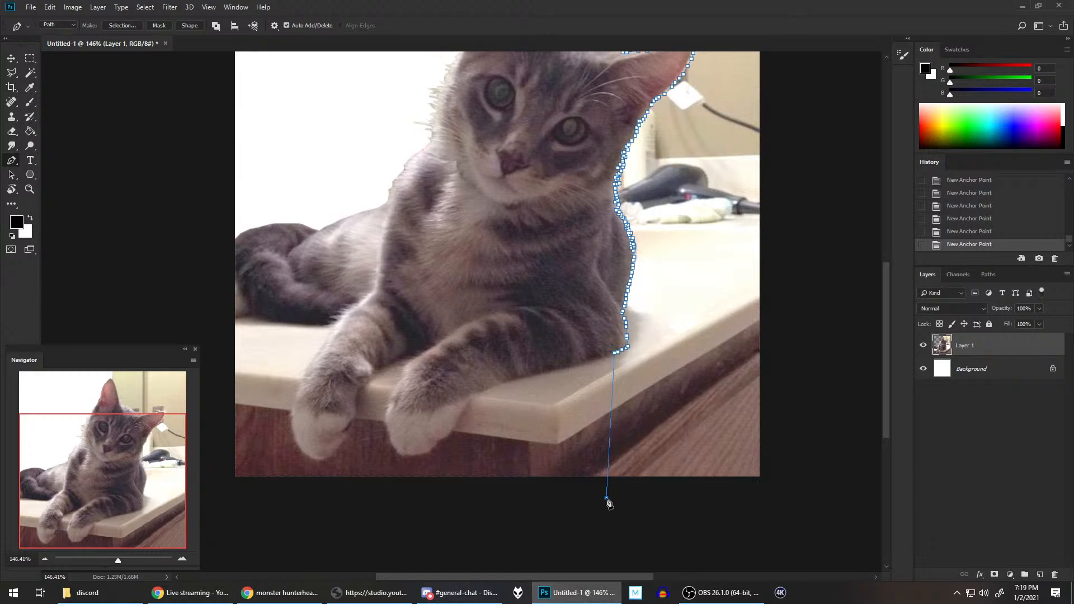
pyautogui.click(772, 491)
pyautogui.scroll(6, 802, 330)
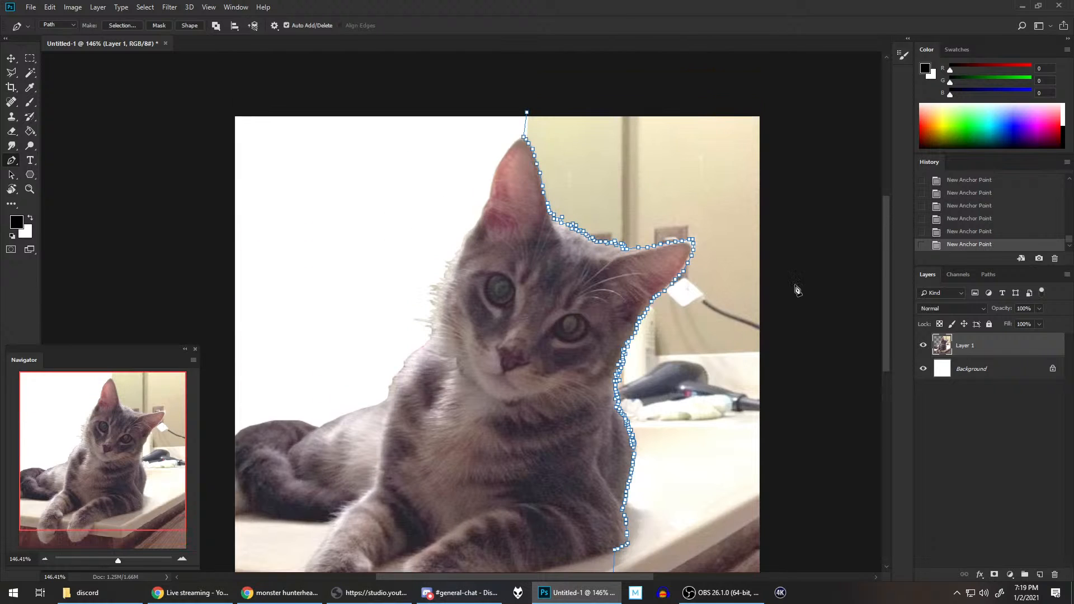
pyautogui.scroll(-2, 786, 263)
pyautogui.click(673, 92)
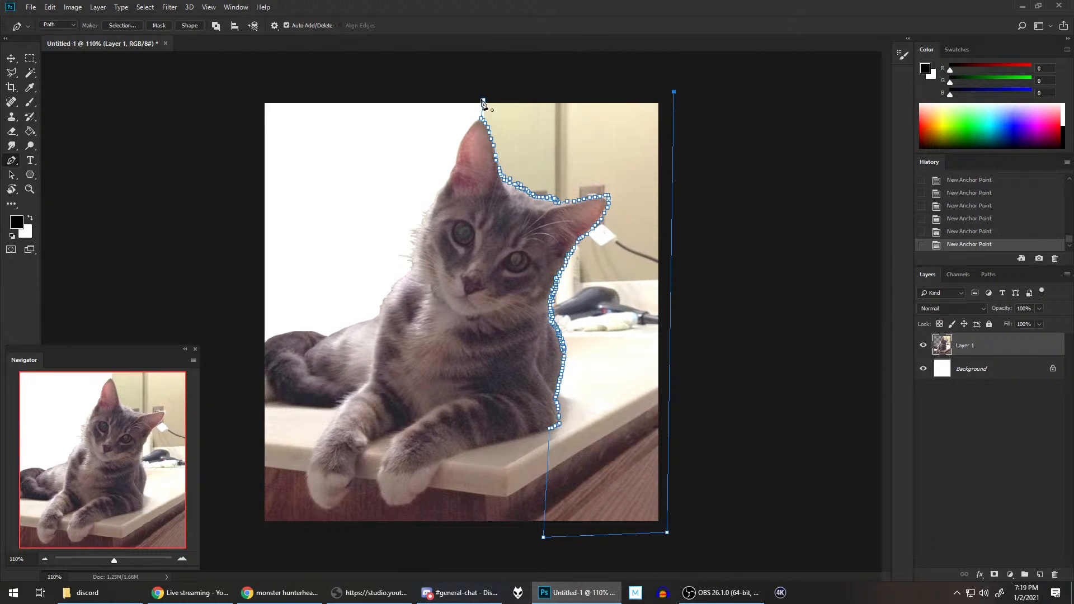
pyautogui.click(483, 100)
# Step: Convert the closed path into a new anti-aliased selection with a feather radius of 0 pixels
pyautogui.rightClick(633, 165)
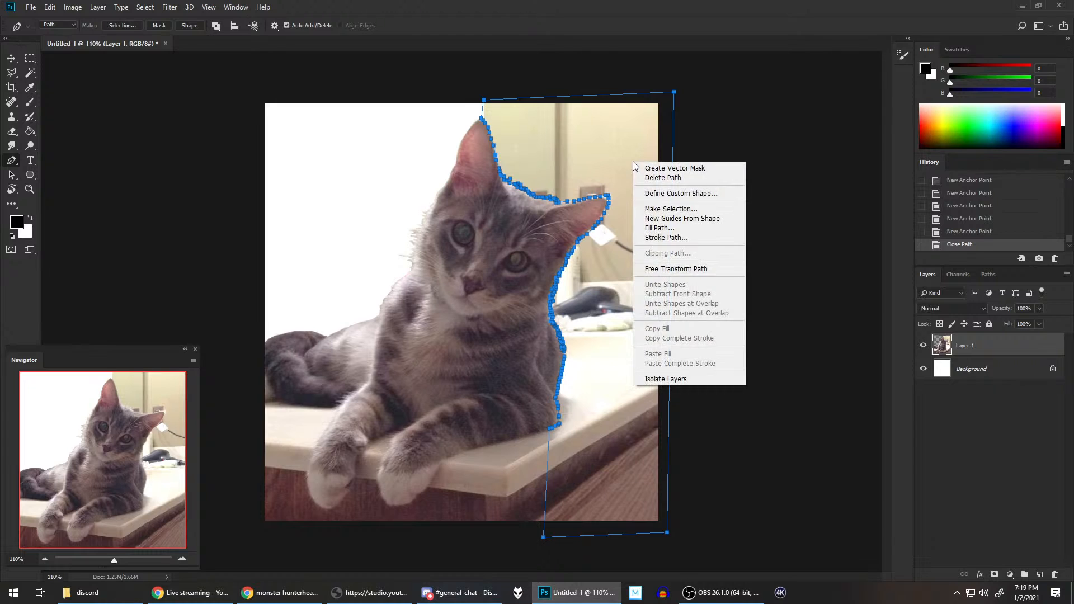
pyautogui.click(671, 209)
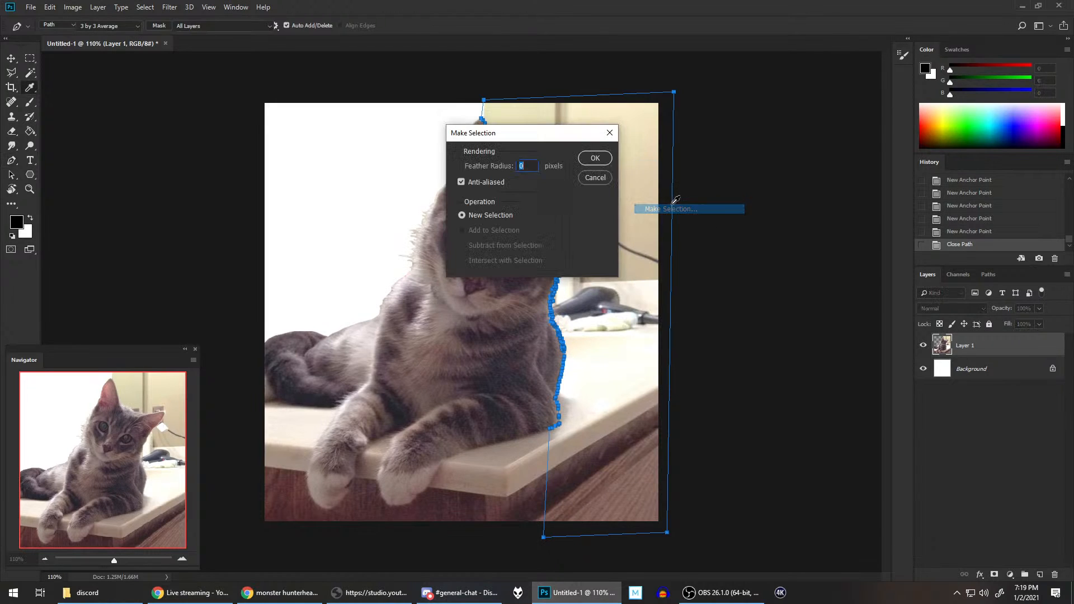
pyautogui.click(595, 160)
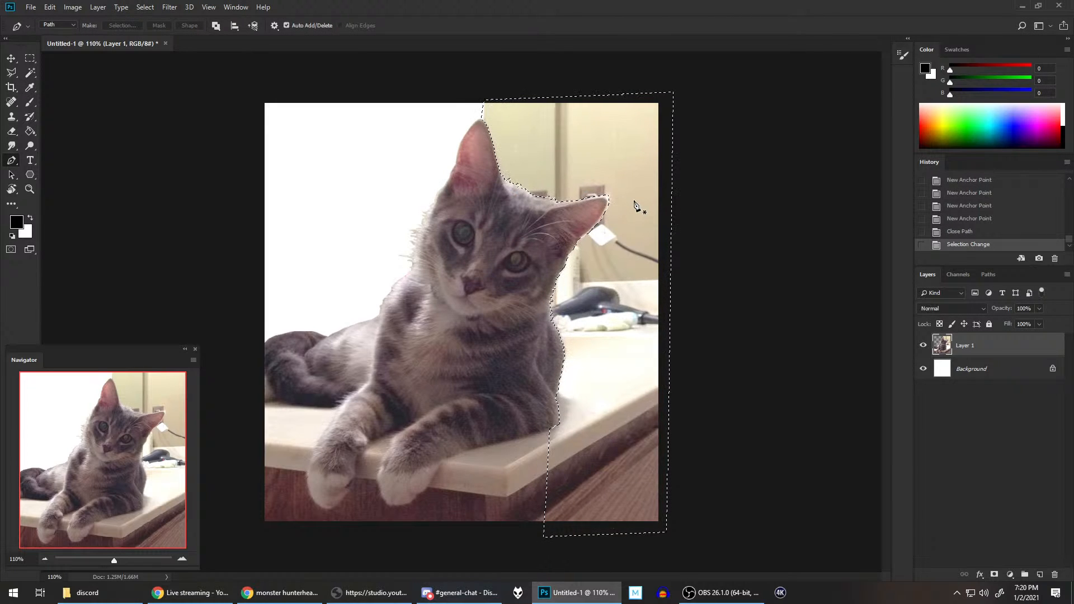
# Step: Delete the selected bathroom background beside the cat's head and body on Layer 1, and deselect
pyautogui.press('Delete')
pyautogui.hotkey('ctrl', 'd')
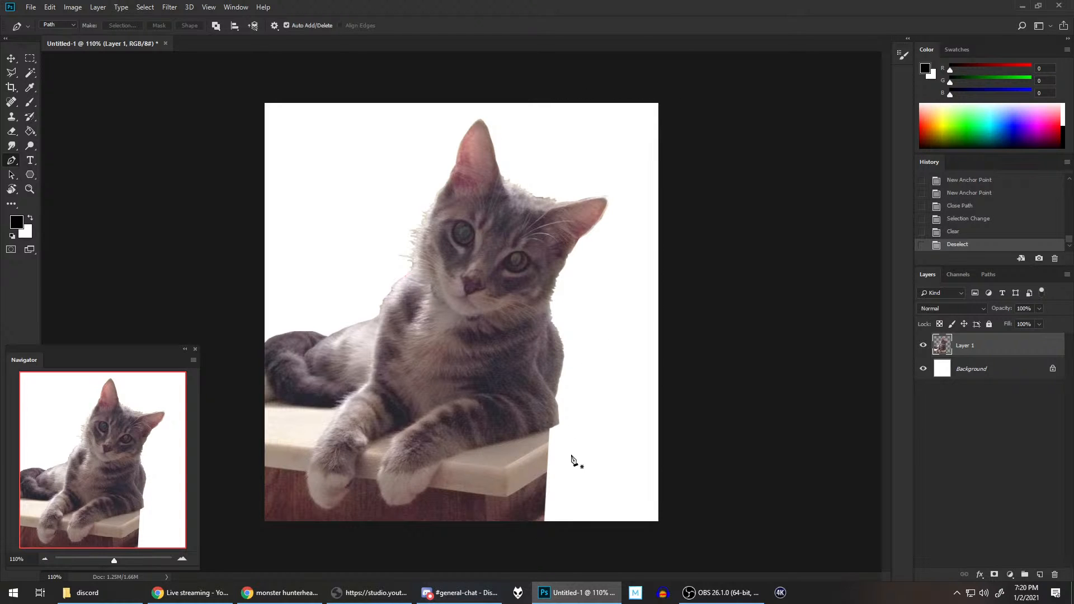
pyautogui.scroll(3, 561, 410)
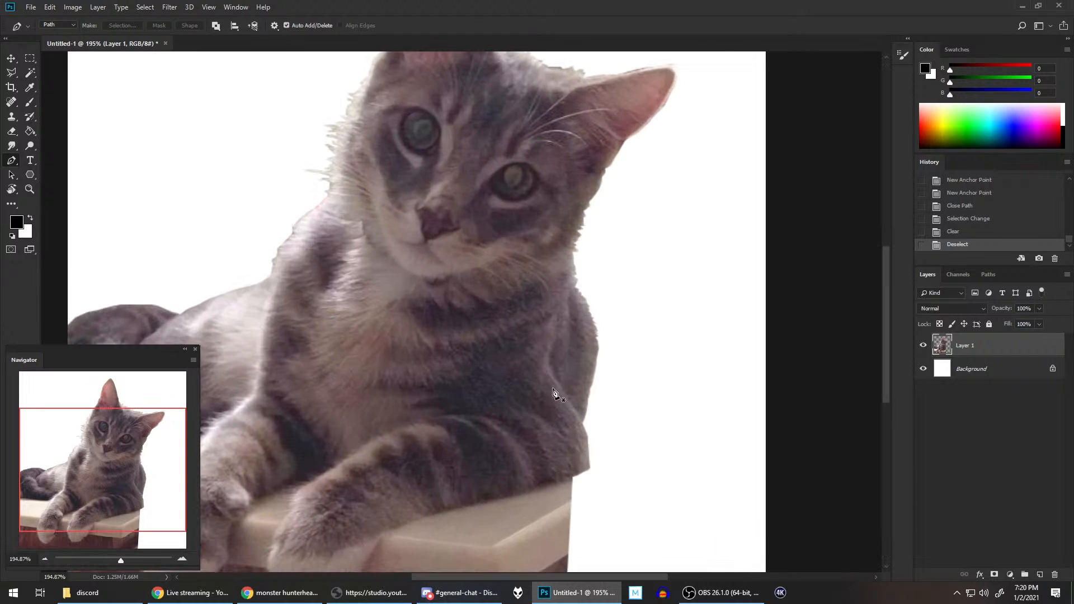
pyautogui.moveTo(540, 359); pyautogui.dragTo(736, 228)
pyautogui.scroll(5, 828, 375)
pyautogui.moveTo(762, 340); pyautogui.dragTo(737, 217)
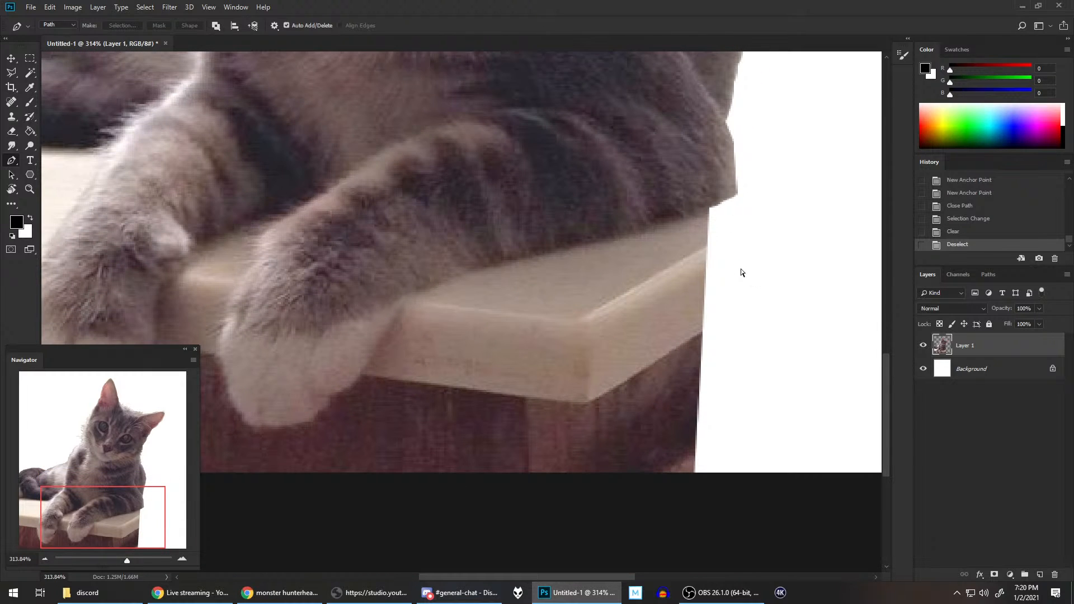
# Step: Save the document in Photoshop format as "guapo tee" in the Documents folder 0 My Scans > 0 sketch
pyautogui.hotkey('ctrl', 's')
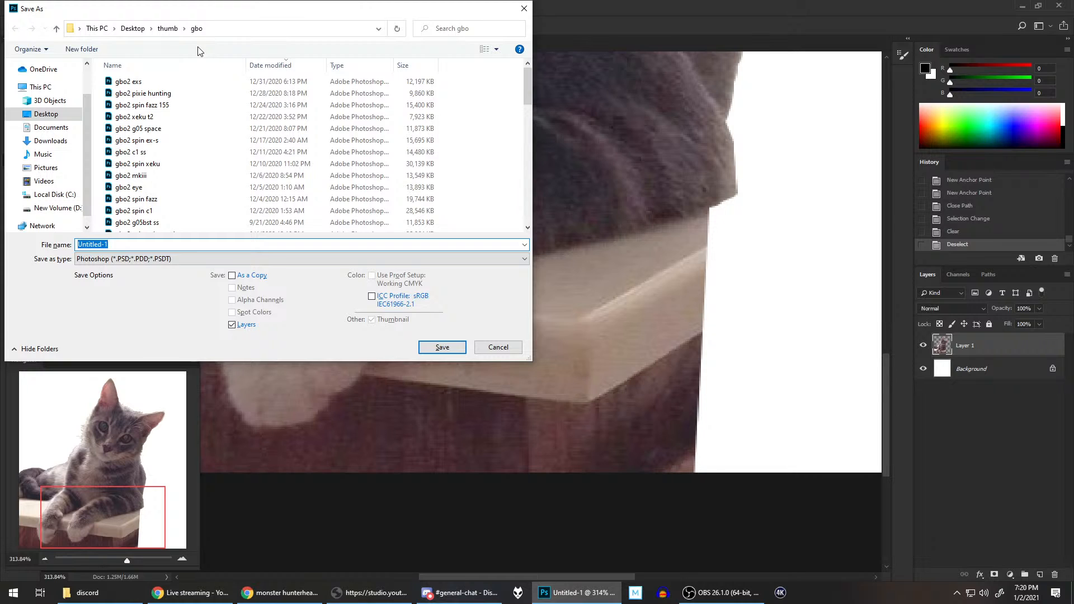
pyautogui.click(133, 28)
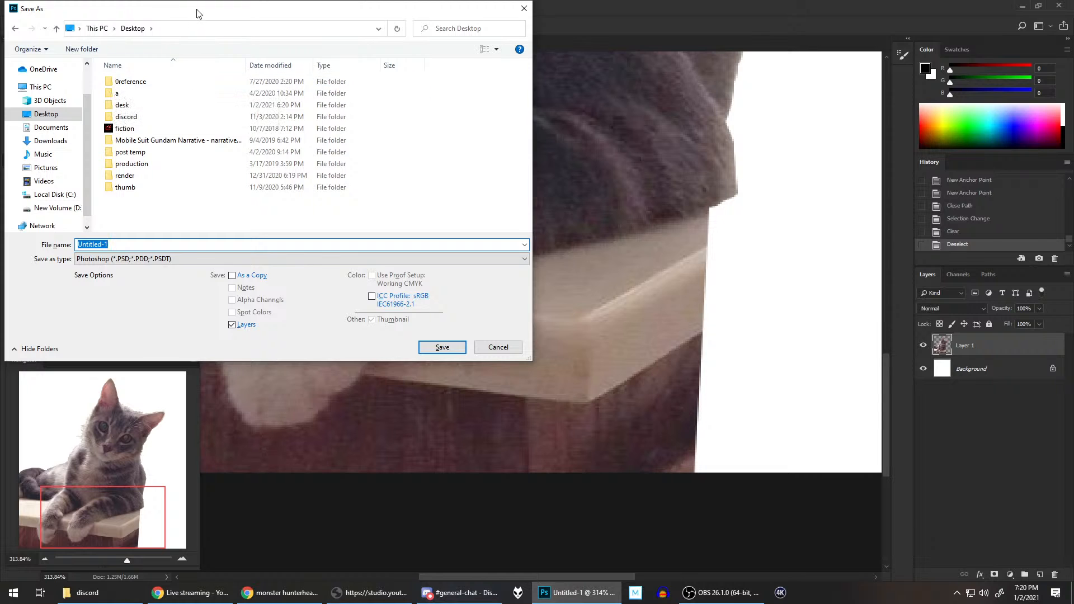
pyautogui.moveTo(196, 13); pyautogui.dragTo(1073, 184)
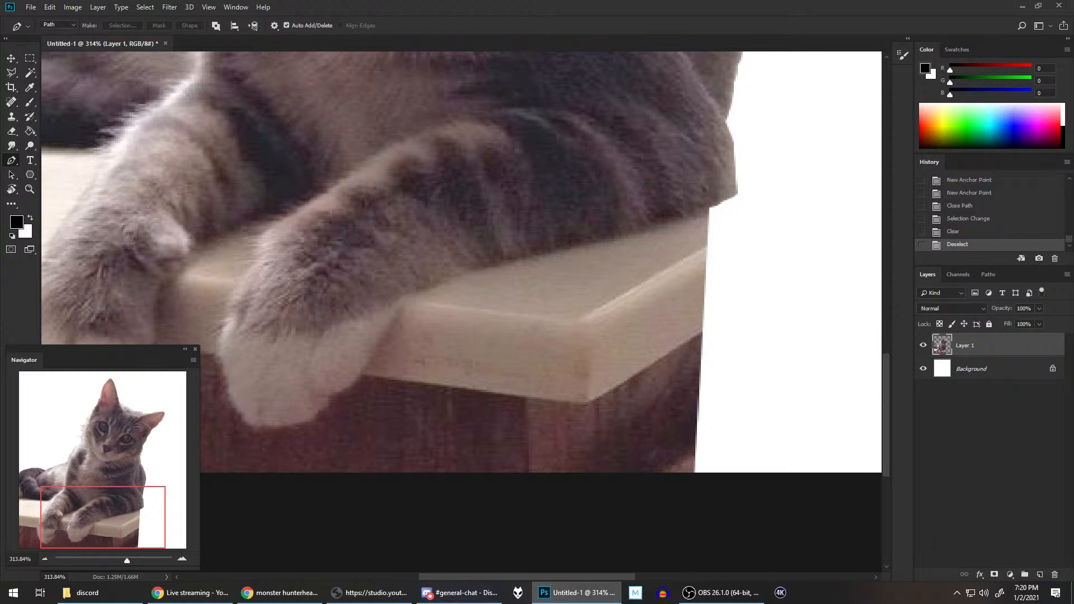
pyautogui.hotkey('ctrl', 's')
pyautogui.scroll(-1, 678, 313)
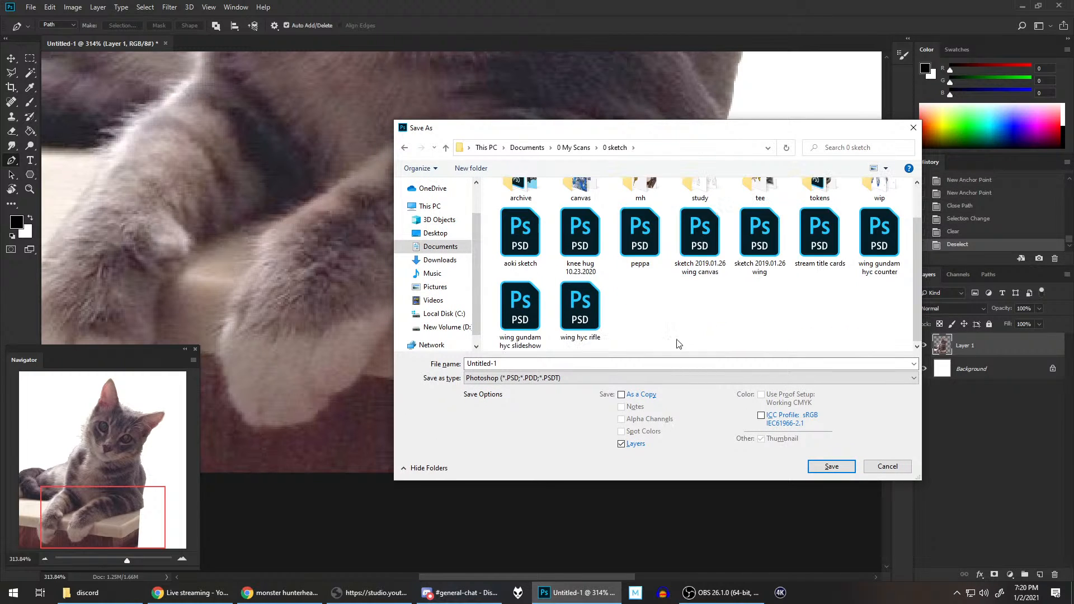
pyautogui.write('guapo tee')
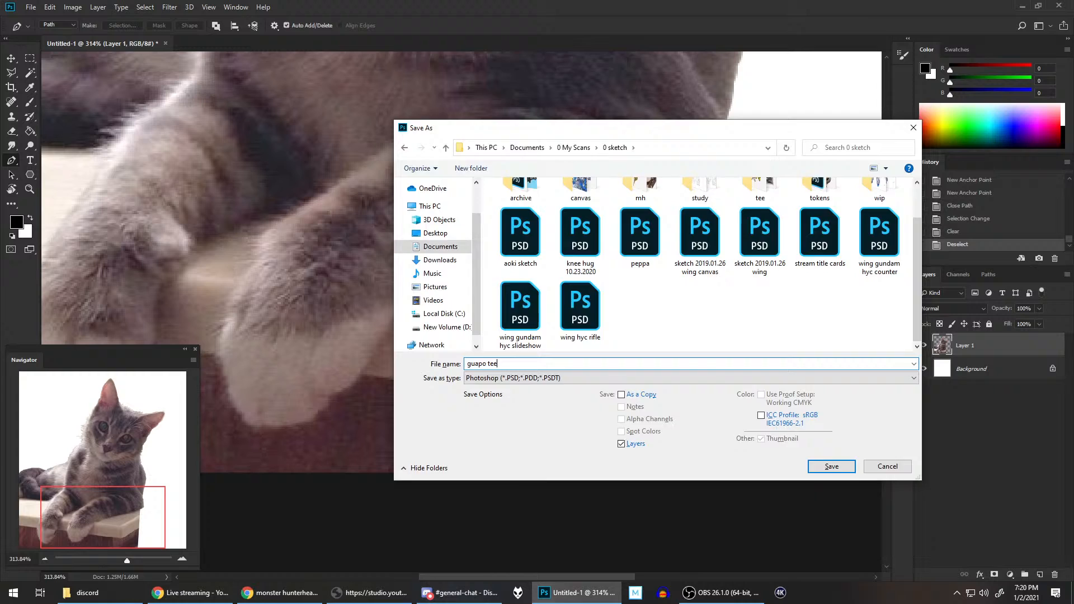
pyautogui.press('Return')
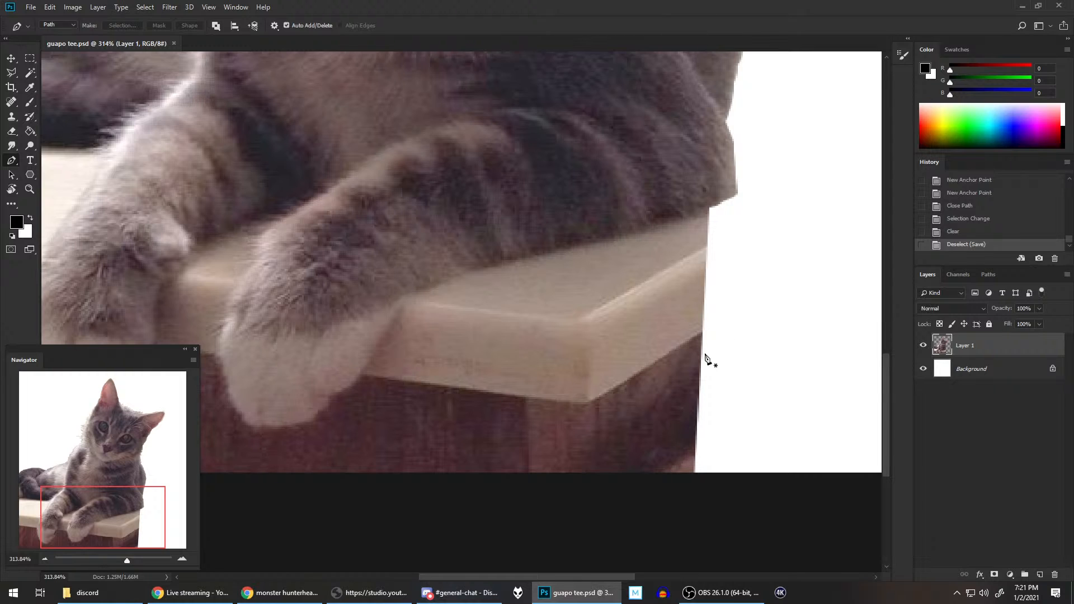
# Step: Start a new pen path below the canvas beside the countertop's cut edge and run it up to just under the elbow
pyautogui.scroll(-1, 709, 366)
pyautogui.scroll(-3, 709, 366)
pyautogui.scroll(4, 709, 366)
pyautogui.click(704, 494)
pyautogui.click(721, 270)
pyautogui.click(717, 214)
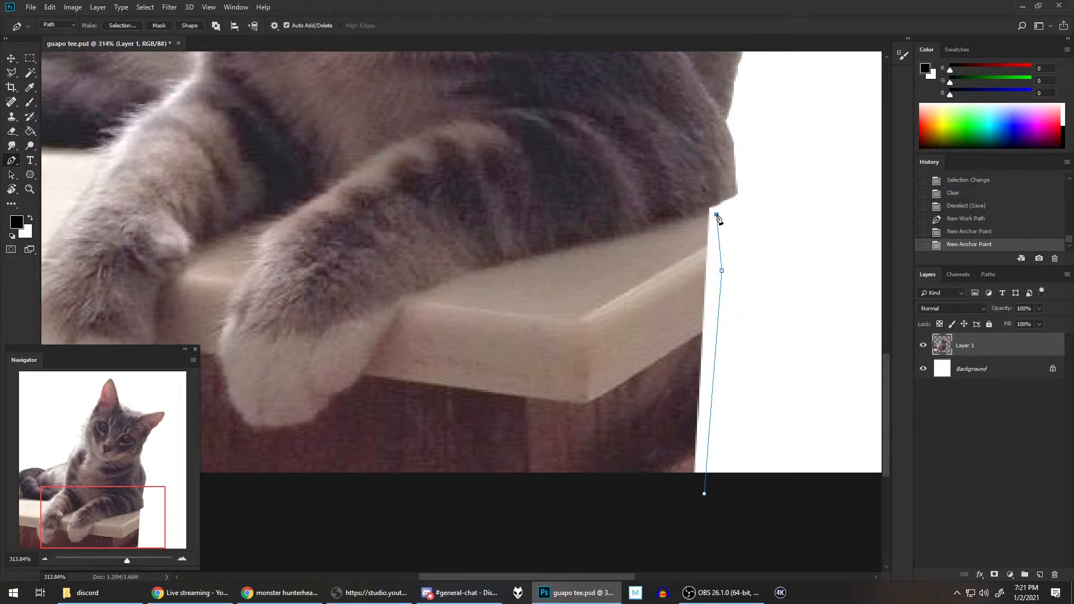
pyautogui.scroll(2, 729, 240)
pyautogui.scroll(-1, 772, 229)
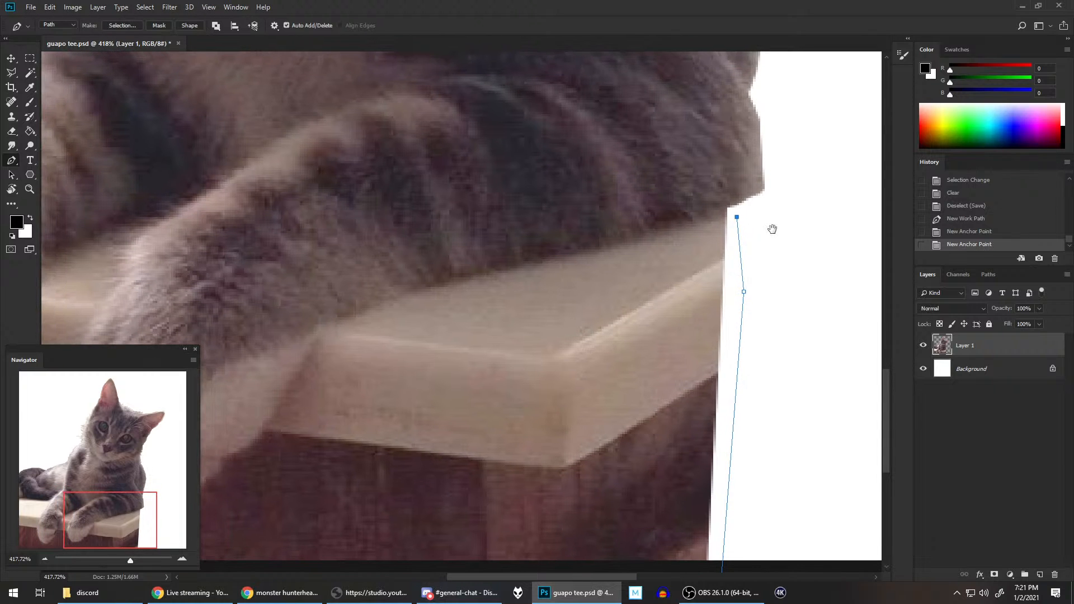
# Step: Trace the underside of the right-hand foreleg along the countertop, from the elbow to the top of its paw
pyautogui.click(724, 217)
pyautogui.click(714, 219)
pyautogui.click(697, 224)
pyautogui.click(659, 235)
pyautogui.click(613, 242)
pyautogui.click(558, 257)
pyautogui.click(536, 262)
pyautogui.click(512, 268)
pyautogui.moveTo(492, 318); pyautogui.dragTo(724, 236)
pyautogui.click(724, 192)
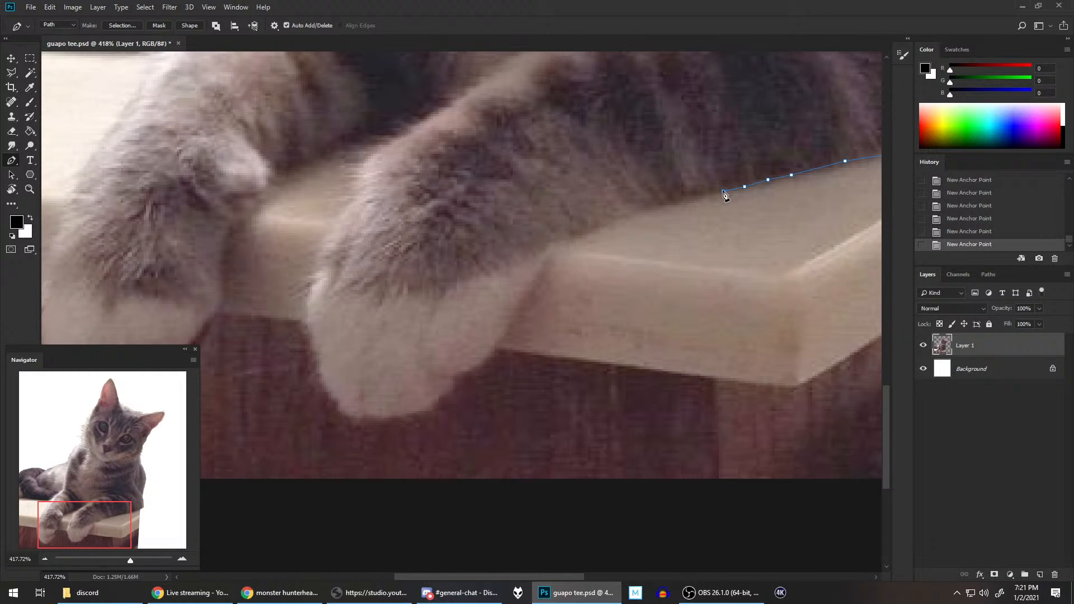
pyautogui.click(668, 203)
pyautogui.click(622, 219)
pyautogui.click(588, 233)
pyautogui.click(562, 243)
pyautogui.click(555, 247)
# Step: Continue the path down the outer side of the right-hand paw, past the countertop edge towards the toes
pyautogui.click(550, 254)
pyautogui.click(534, 282)
pyautogui.click(518, 308)
pyautogui.click(504, 334)
pyautogui.click(495, 350)
pyautogui.click(466, 376)
pyautogui.click(457, 376)
pyautogui.click(454, 385)
pyautogui.moveTo(482, 364); pyautogui.dragTo(694, 236)
pyautogui.click(664, 261)
pyautogui.click(648, 272)
pyautogui.click(644, 282)
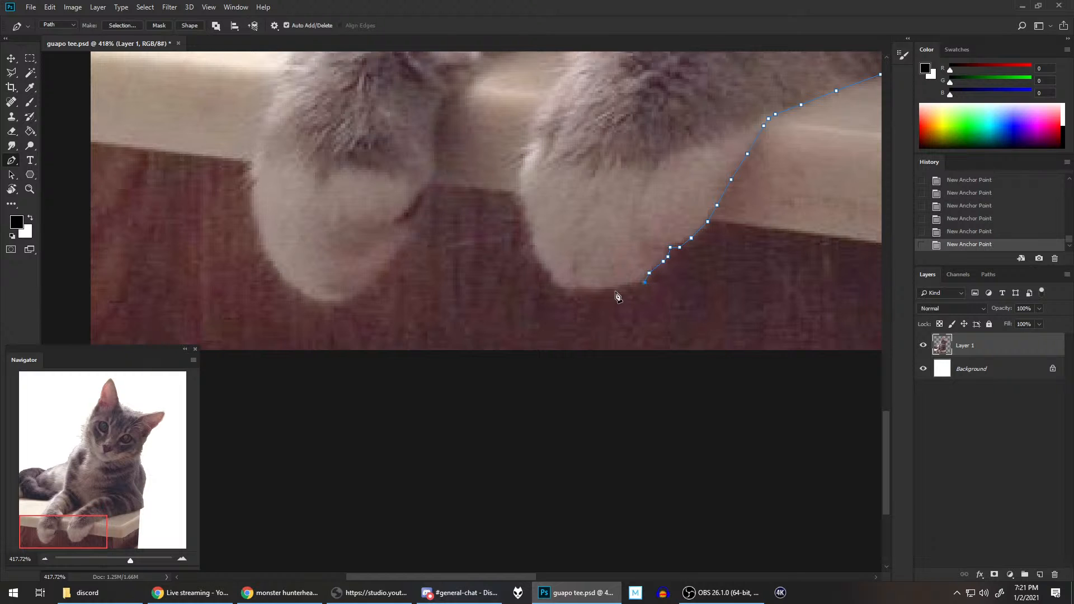
# Step: Trace the path around the bottom of the right-hand paw's toes
pyautogui.click(625, 285)
pyautogui.click(611, 289)
pyautogui.click(586, 291)
pyautogui.click(569, 296)
pyautogui.click(561, 292)
pyautogui.moveTo(582, 253); pyautogui.dragTo(550, 377)
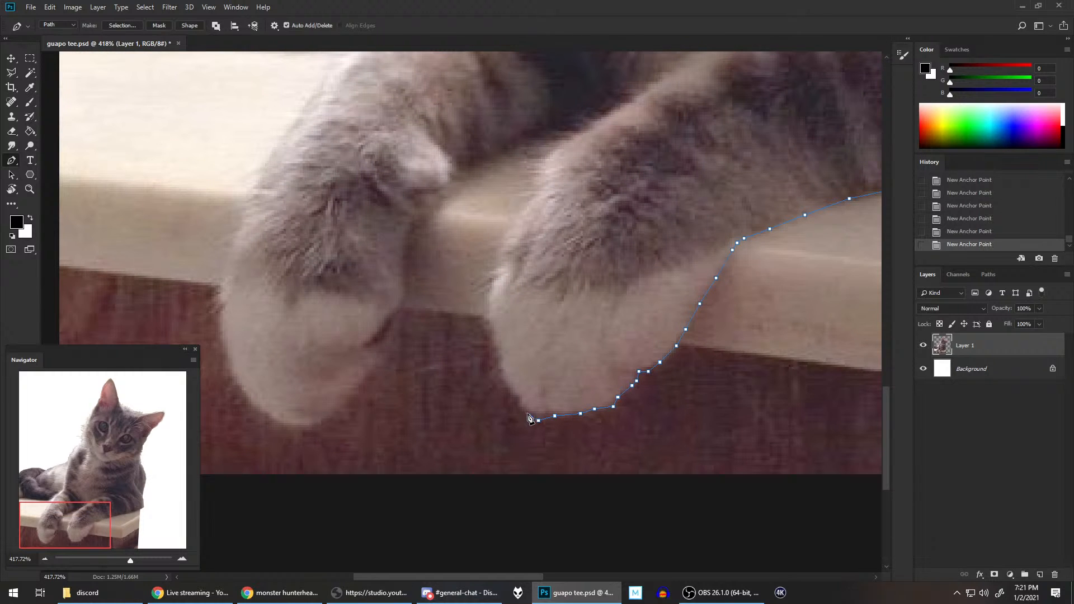
# Step: Trace up the inner side of the right-hand paw, from the toes to the front edge of the countertop
pyautogui.click(517, 399)
pyautogui.click(512, 396)
pyautogui.click(510, 385)
pyautogui.click(501, 376)
pyautogui.click(496, 368)
pyautogui.click(499, 361)
pyautogui.click(496, 348)
pyautogui.click(491, 338)
pyautogui.click(489, 327)
pyautogui.click(485, 322)
pyautogui.click(489, 289)
pyautogui.click(498, 264)
pyautogui.click(498, 245)
pyautogui.click(503, 233)
pyautogui.click(513, 217)
pyautogui.moveTo(554, 196); pyautogui.dragTo(498, 342)
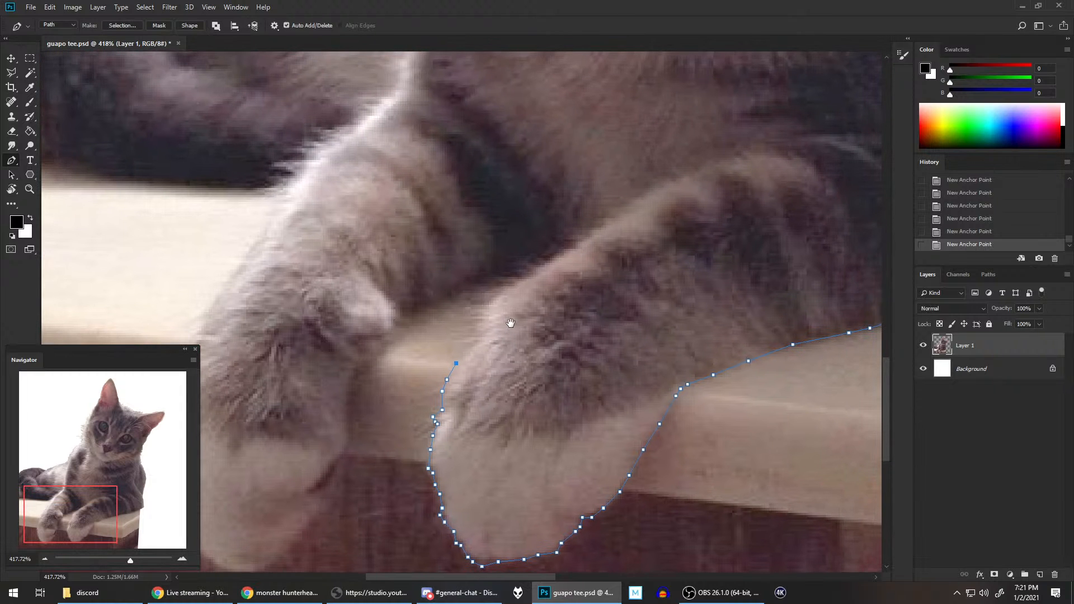
# Step: Extend the path up the inner fur edge of the right-hand foreleg to the corner between the two legs
pyautogui.click(470, 347)
pyautogui.click(477, 338)
pyautogui.click(472, 333)
pyautogui.click(475, 322)
pyautogui.click(475, 311)
pyautogui.click(477, 304)
pyautogui.click(484, 300)
pyautogui.click(495, 291)
pyautogui.click(510, 279)
pyautogui.click(531, 270)
pyautogui.click(538, 263)
pyautogui.click(552, 251)
pyautogui.click(562, 242)
# Step: Turn the path at the corner between the legs and trace back along the left-hand foreleg's underside to its wrist
pyautogui.click(540, 246)
pyautogui.click(521, 258)
pyautogui.click(496, 274)
pyautogui.click(482, 280)
pyautogui.click(459, 293)
pyautogui.moveTo(447, 311); pyautogui.dragTo(644, 183)
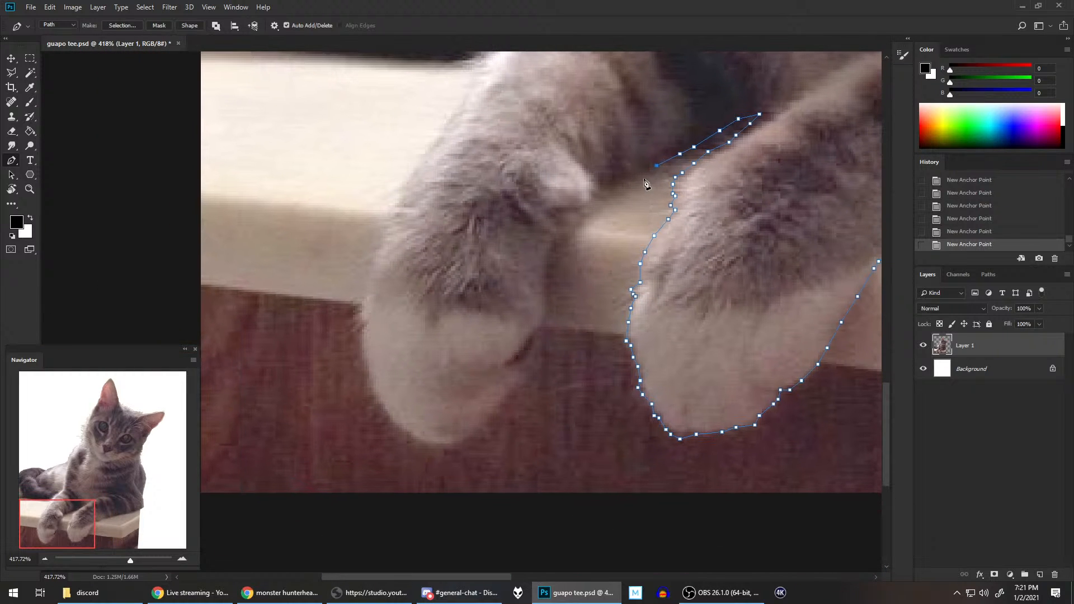
pyautogui.click(640, 175)
pyautogui.click(610, 191)
pyautogui.click(600, 198)
pyautogui.click(594, 202)
# Step: Trace the inner edge of the left-hand foreleg from the wrist down past the countertop's front edge
pyautogui.click(589, 217)
pyautogui.click(585, 221)
pyautogui.click(575, 231)
pyautogui.click(565, 236)
pyautogui.click(556, 238)
pyautogui.click(552, 251)
pyautogui.click(548, 263)
pyautogui.click(547, 280)
pyautogui.click(548, 293)
pyautogui.click(547, 310)
# Step: Follow the inner side of the left-hand paw down over the wood panel to the bottom of its toes
pyautogui.click(528, 348)
pyautogui.click(521, 362)
pyautogui.click(519, 368)
pyautogui.click(518, 376)
pyautogui.click(516, 385)
pyautogui.click(509, 392)
pyautogui.click(505, 398)
pyautogui.click(500, 407)
pyautogui.click(490, 417)
pyautogui.click(481, 427)
pyautogui.click(474, 432)
pyautogui.click(465, 441)
pyautogui.click(459, 441)
pyautogui.moveTo(515, 366); pyautogui.dragTo(698, 235)
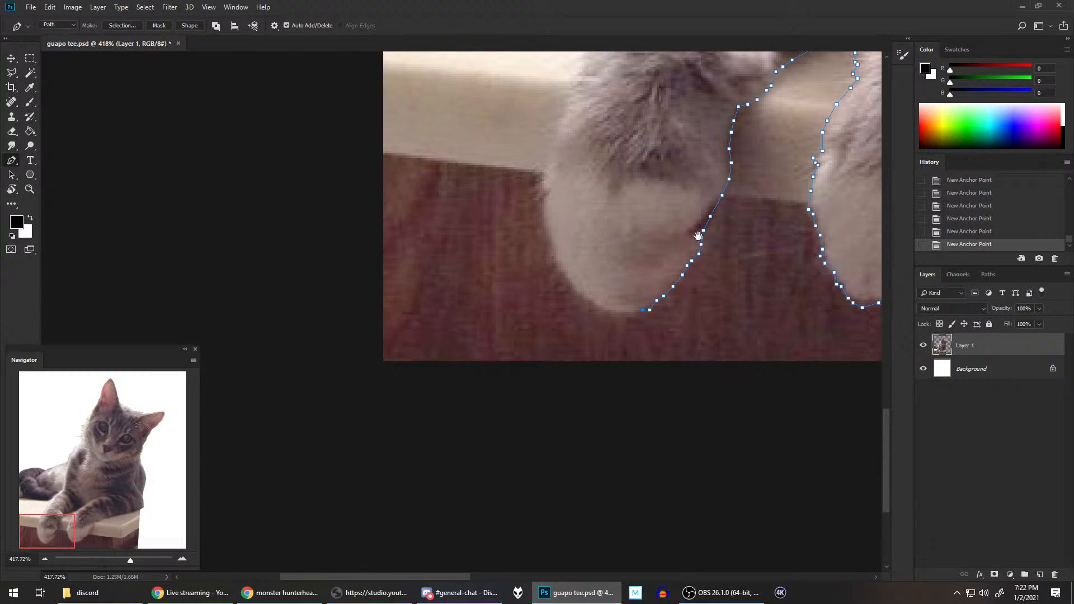
# Step: Carry the path around the bottom of the left-hand paw and onto the lower part of its outer side
pyautogui.click(630, 314)
pyautogui.click(605, 312)
pyautogui.click(572, 289)
pyautogui.click(563, 274)
pyautogui.scroll(4, 577, 282)
pyautogui.click(540, 356)
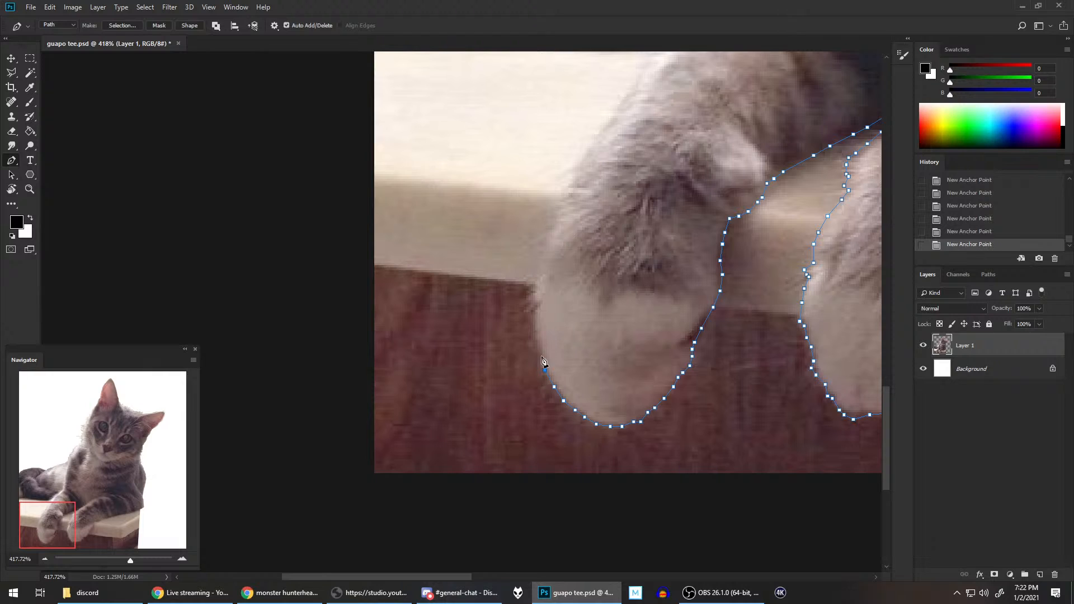
# Step: Trace up the outer side of the left-hand paw to just above the lower edge of the countertop
pyautogui.click(539, 342)
pyautogui.click(536, 333)
pyautogui.click(535, 319)
pyautogui.click(532, 303)
pyautogui.click(530, 295)
pyautogui.click(535, 290)
pyautogui.click(535, 279)
pyautogui.click(540, 262)
pyautogui.scroll(-5, 688, 274)
pyautogui.moveTo(743, 156); pyautogui.dragTo(463, 386)
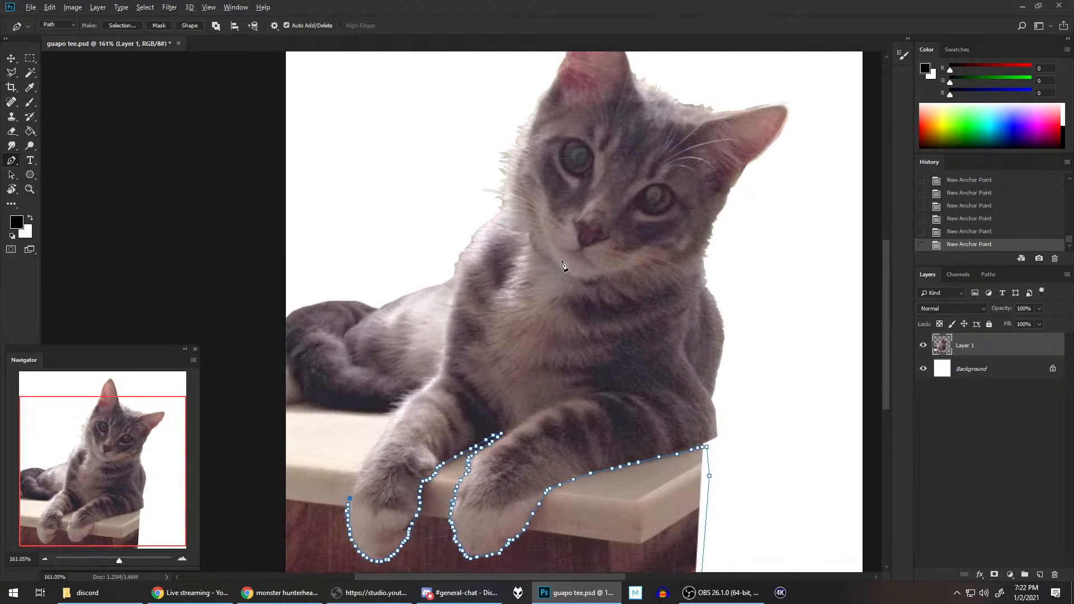
pyautogui.scroll(-2, 564, 265)
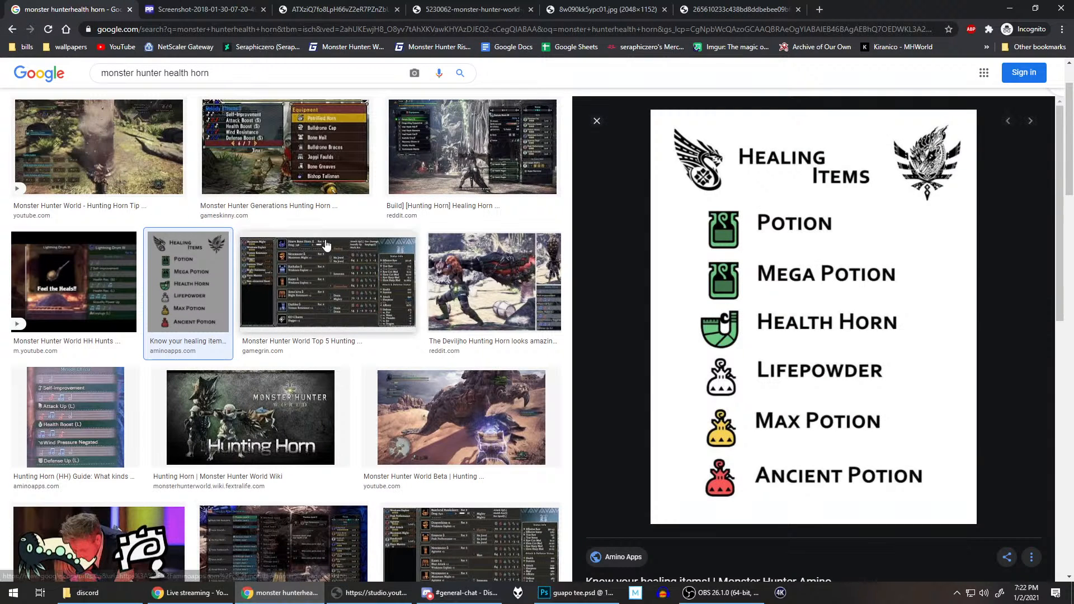
# Step: Look through the Monster Hunter references in Chrome: palico equipment, palico renders, the green vigorwasp-like creature and the healing item icons
pyautogui.click(220, 5)
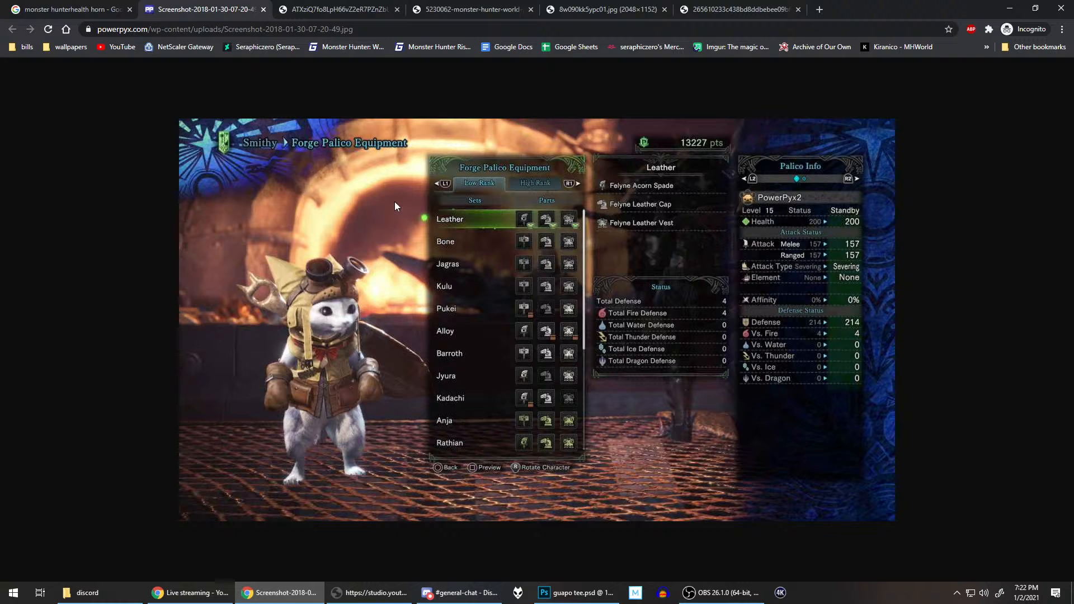
pyautogui.click(341, 11)
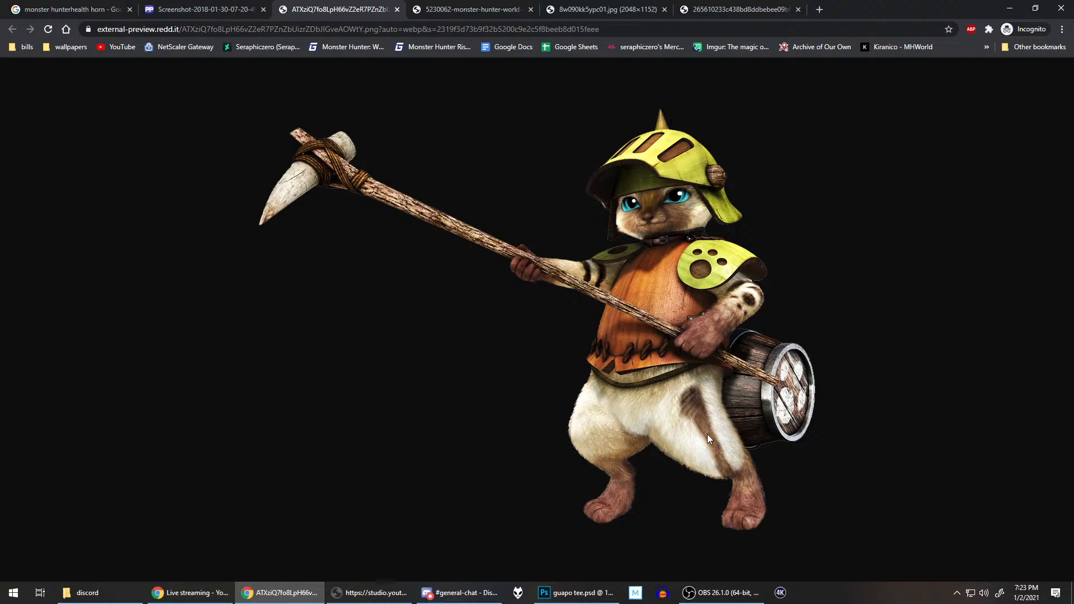
pyautogui.click(494, 11)
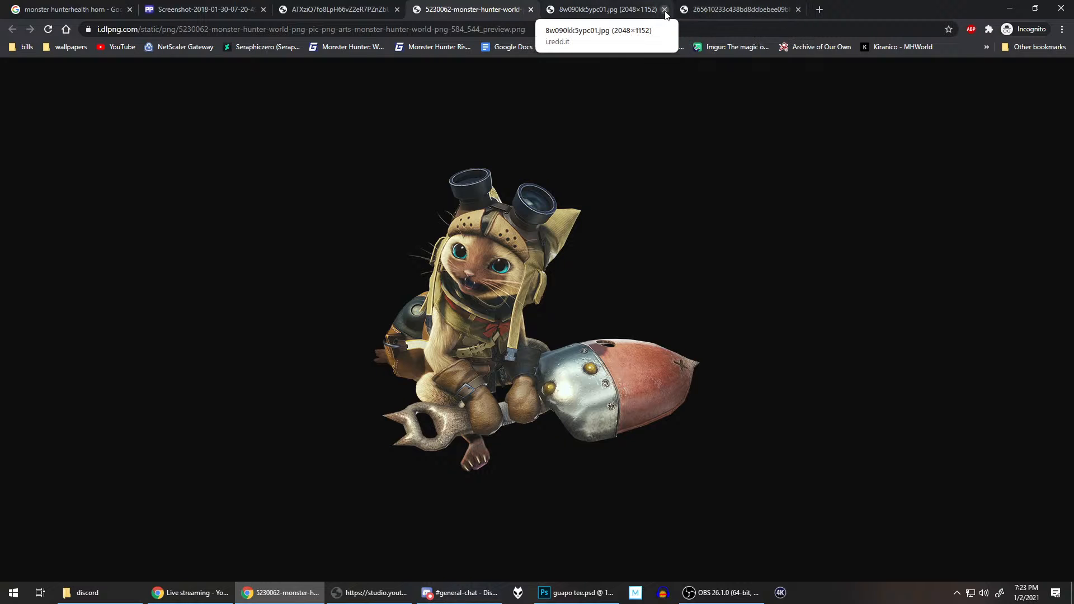
pyautogui.click(622, 12)
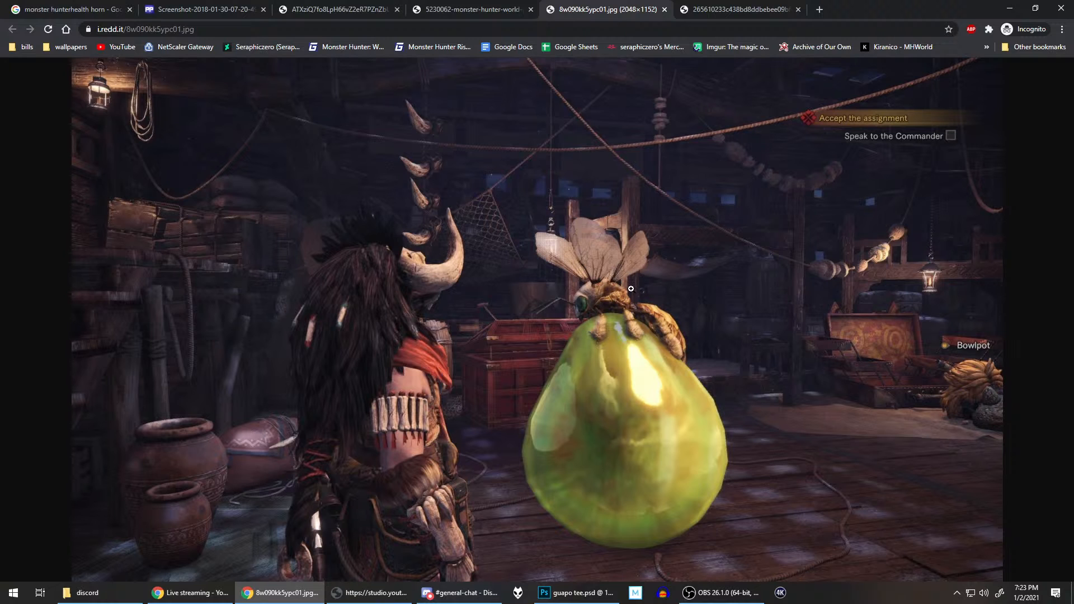
pyautogui.click(738, 9)
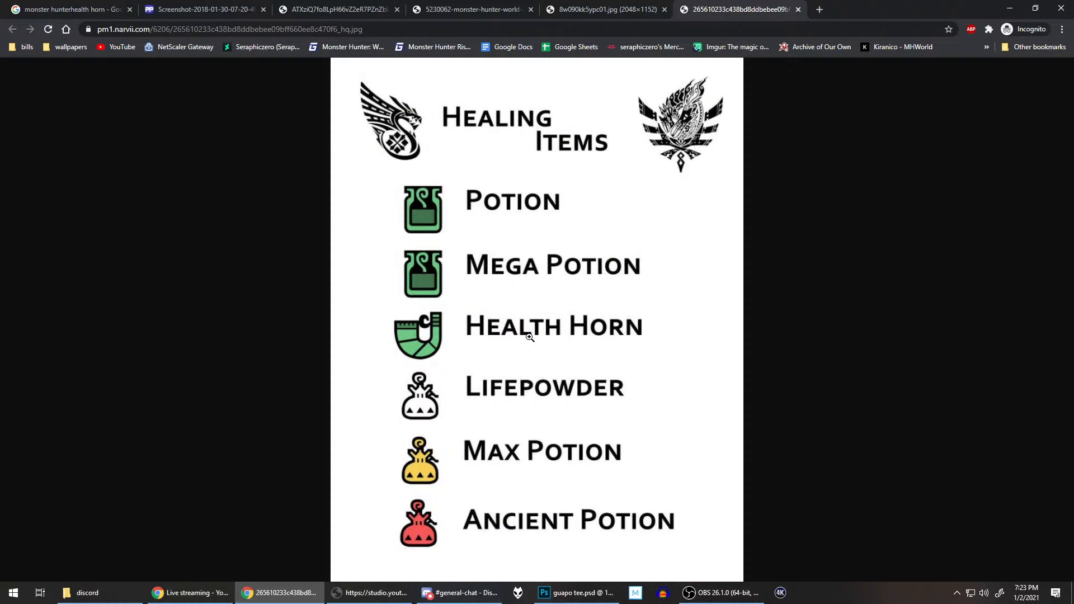
pyautogui.click(607, 15)
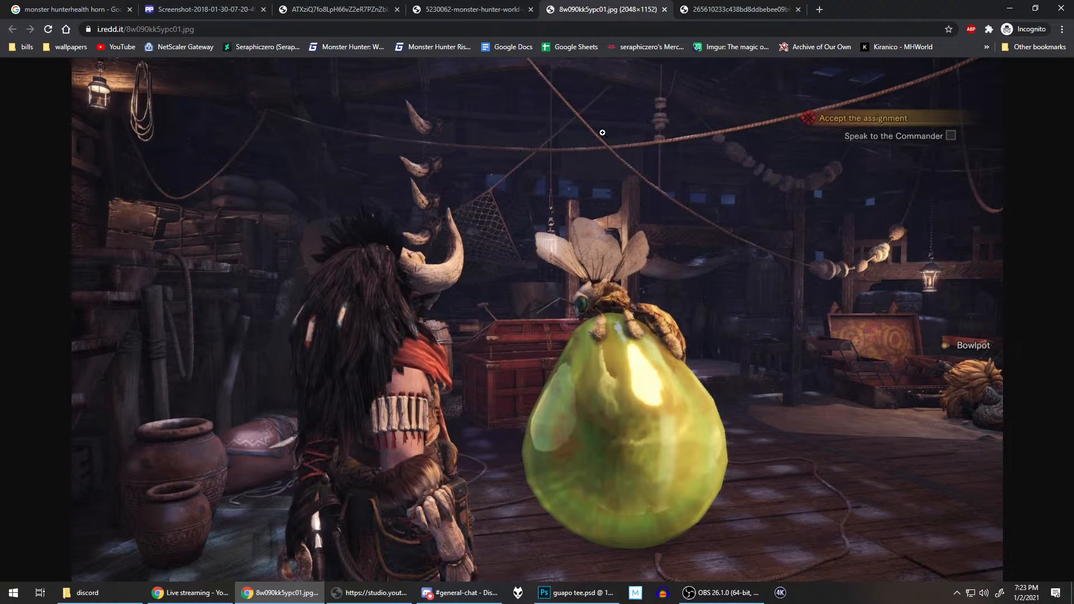
pyautogui.click(457, 10)
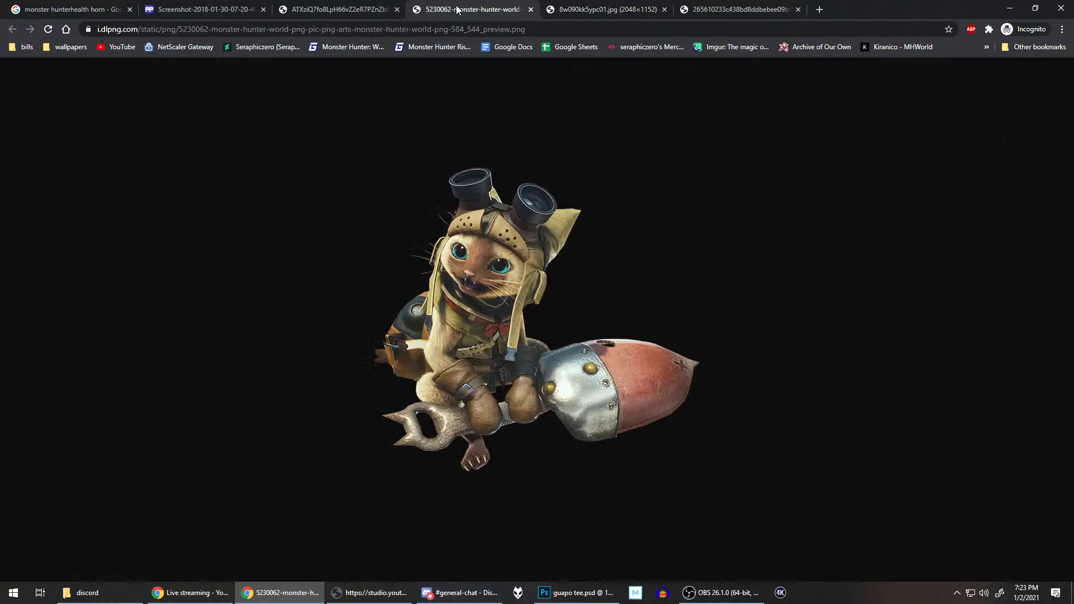
# Step: Return to Photoshop and continue the path up the outer side of the left-hand paw across the countertop's front face
pyautogui.click(576, 592)
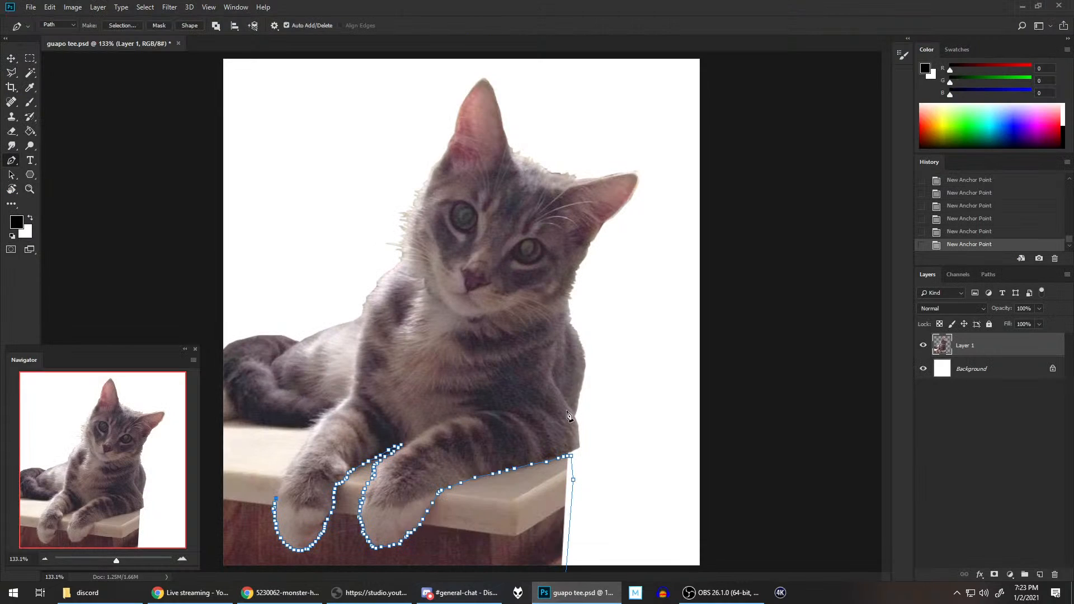
pyautogui.scroll(3, 448, 428)
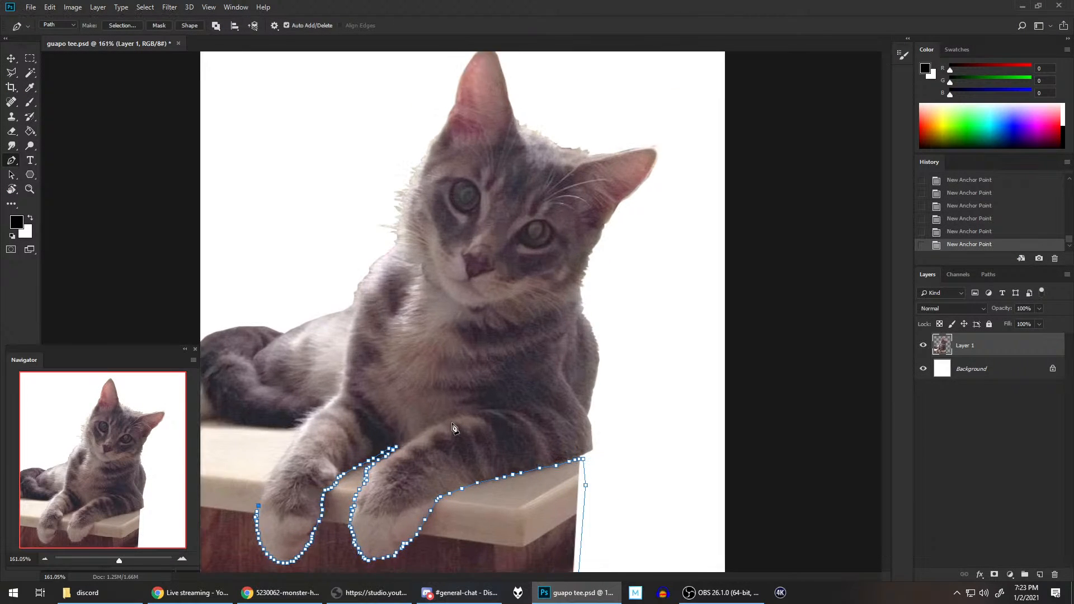
pyautogui.scroll(-4, 433, 427)
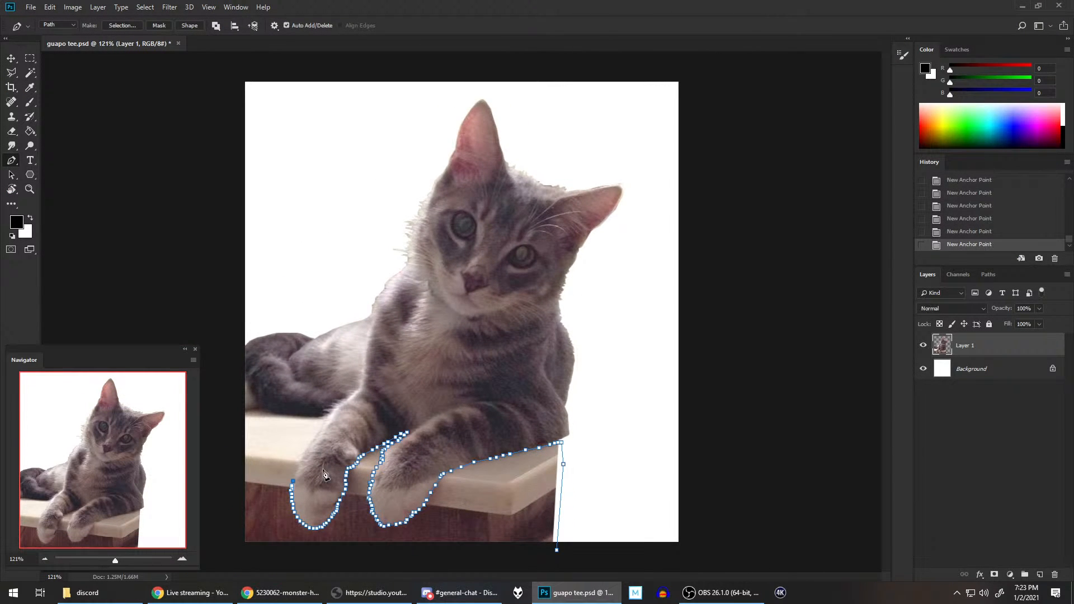
pyautogui.scroll(10, 348, 443)
pyautogui.moveTo(367, 346); pyautogui.dragTo(690, 216)
pyautogui.scroll(1, 645, 320)
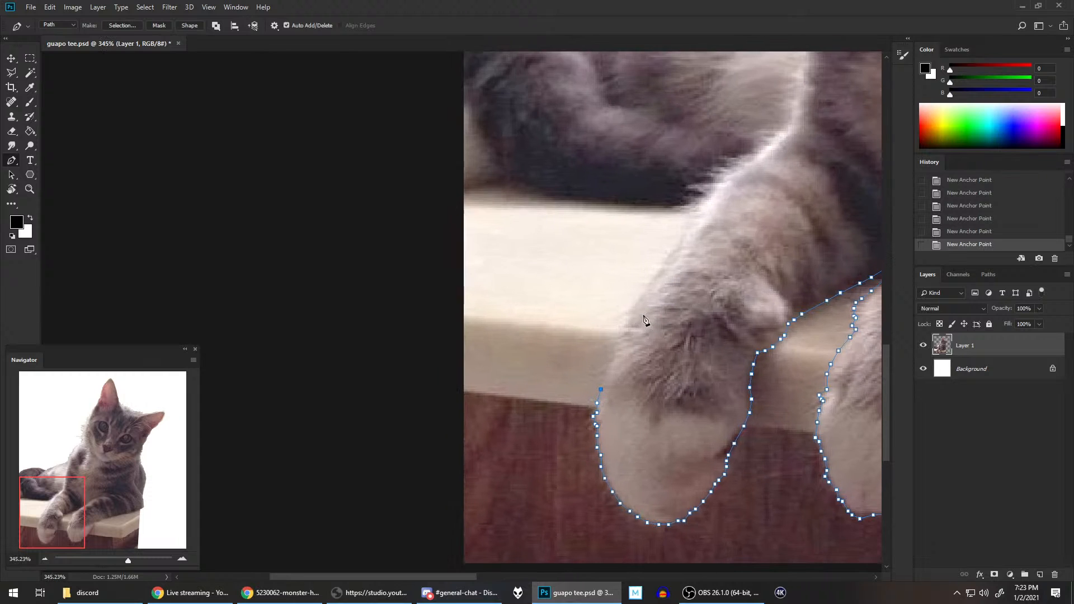
pyautogui.moveTo(652, 254); pyautogui.dragTo(559, 239)
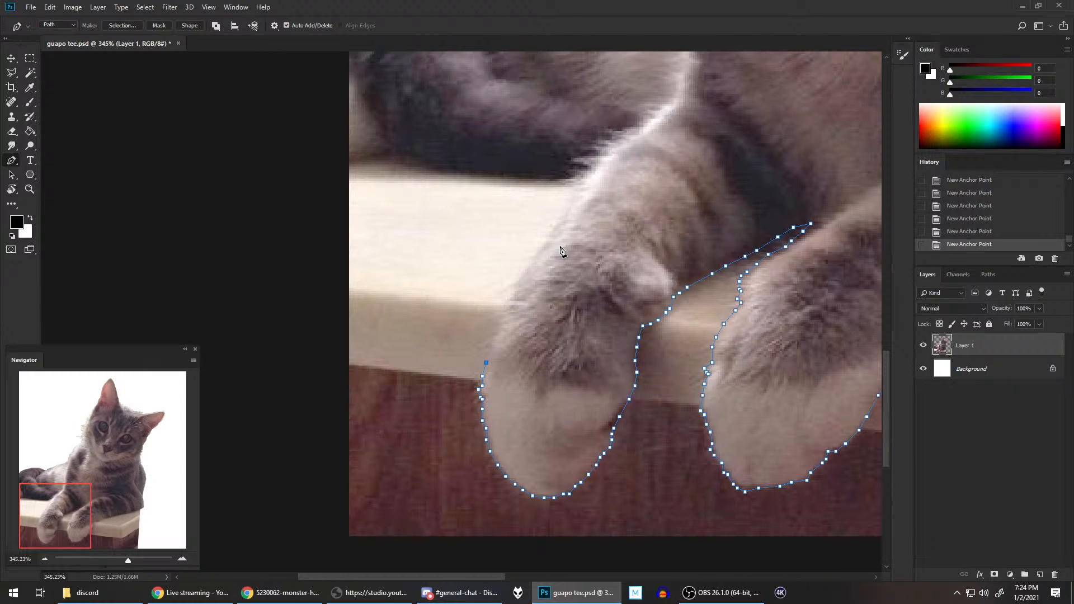
pyautogui.click(490, 348)
pyautogui.click(494, 341)
pyautogui.click(498, 333)
pyautogui.click(497, 327)
pyautogui.click(498, 319)
pyautogui.click(492, 320)
pyautogui.click(498, 313)
pyautogui.click(506, 308)
# Step: Carry the path past the countertop's front edge and up the outer side of the left-hand wrist
pyautogui.scroll(1, 520, 302)
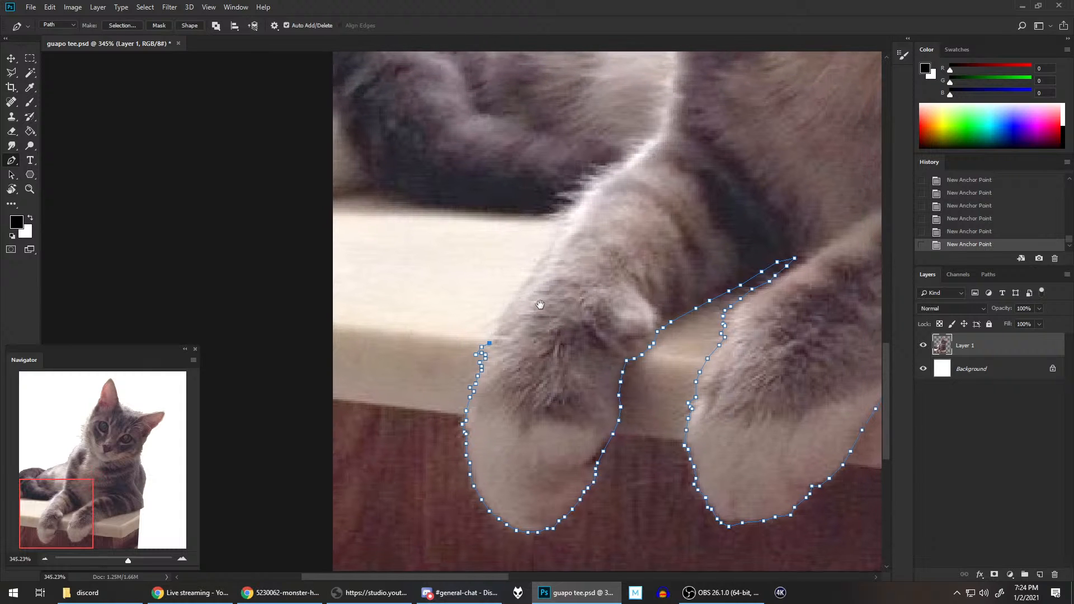
pyautogui.click(489, 337)
pyautogui.click(494, 330)
pyautogui.click(499, 325)
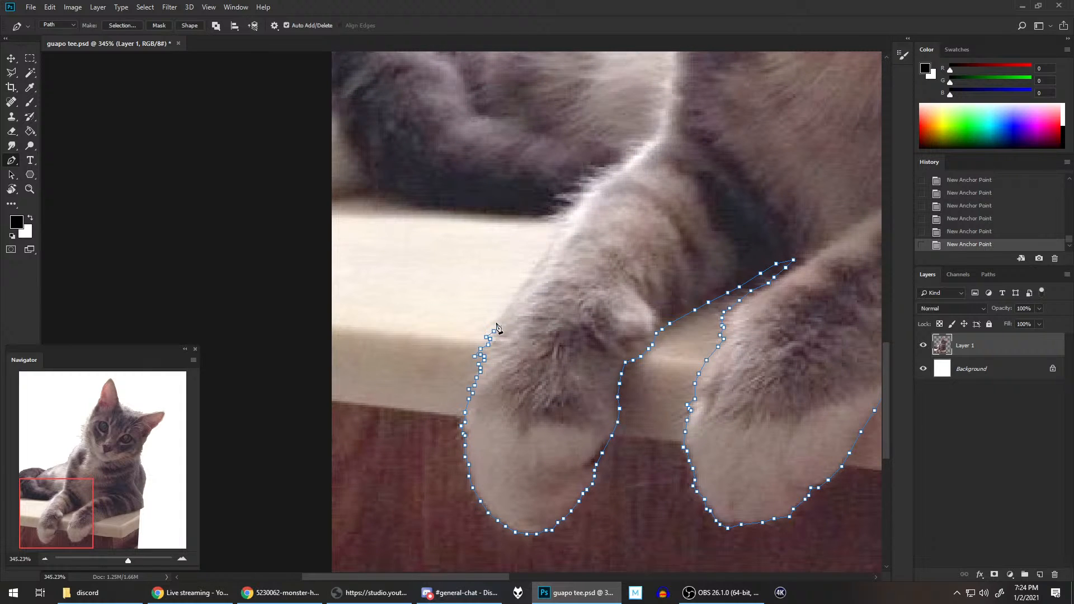
pyautogui.click(499, 320)
pyautogui.click(503, 314)
pyautogui.click(513, 302)
pyautogui.click(522, 292)
# Step: Trace the outer side of the left-hand foreleg in short segments across the countertop's upper surface
pyautogui.click(525, 285)
pyautogui.click(527, 279)
pyautogui.click(532, 276)
pyautogui.click(531, 270)
pyautogui.click(534, 265)
pyautogui.click(538, 263)
pyautogui.click(540, 257)
pyautogui.click(544, 255)
pyautogui.click(548, 251)
pyautogui.click(552, 246)
# Step: Follow the foreleg's fur tufts up to where the leg meets the tail at the countertop's rear edge
pyautogui.moveTo(580, 223); pyautogui.dragTo(550, 275)
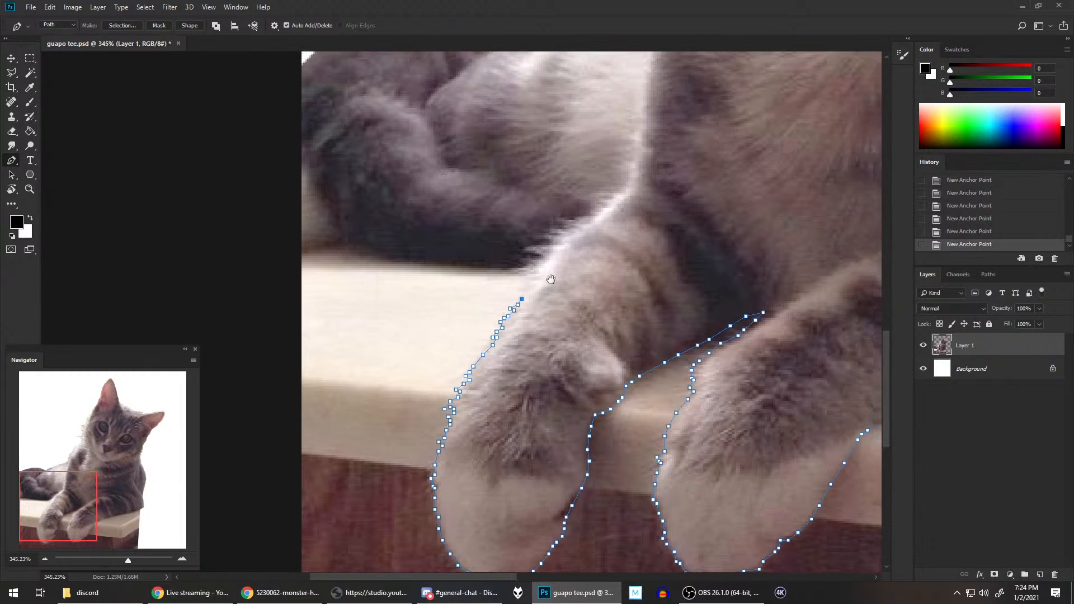
pyautogui.click(529, 290)
pyautogui.click(533, 284)
pyautogui.click(528, 280)
pyautogui.click(523, 281)
pyautogui.click(529, 274)
pyautogui.click(529, 270)
pyautogui.click(521, 268)
pyautogui.click(533, 266)
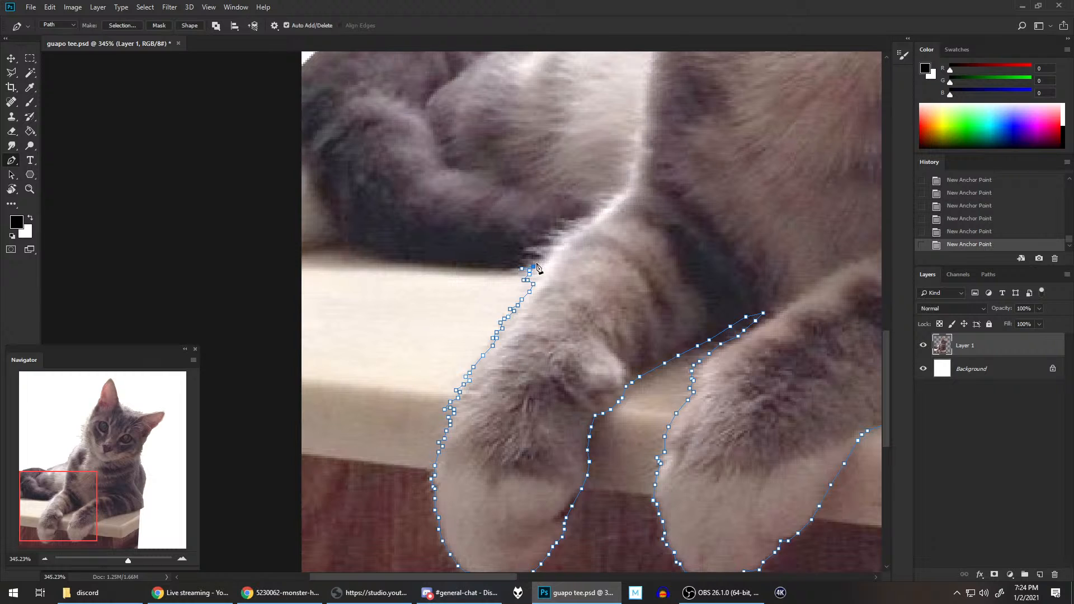
# Step: Try to continue the path around the foreleg's fur tufts where they overlap the dark tail
pyautogui.click(539, 259)
pyautogui.click(537, 255)
pyautogui.click(532, 252)
pyautogui.click(540, 250)
pyautogui.click(978, 229)
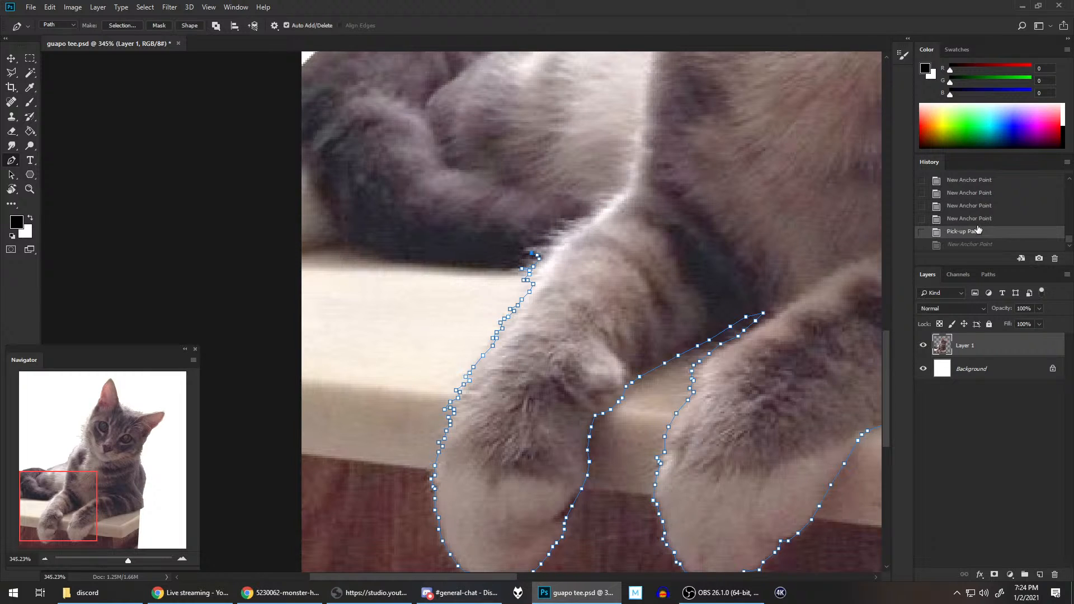
pyautogui.click(526, 249)
pyautogui.click(540, 247)
pyautogui.click(555, 242)
pyautogui.click(547, 239)
pyautogui.click(540, 240)
pyautogui.click(535, 240)
pyautogui.click(544, 236)
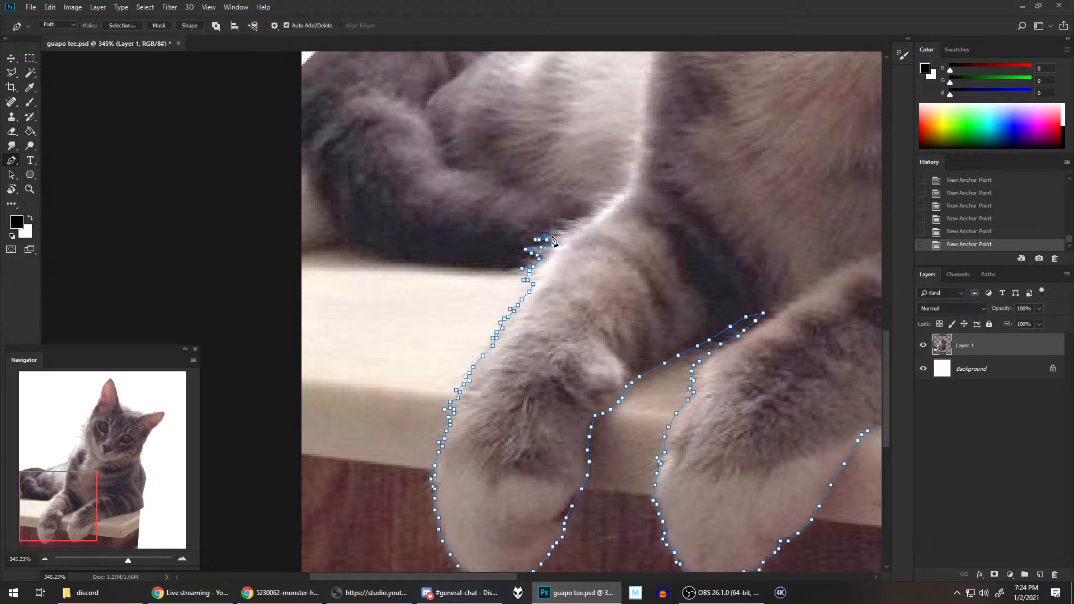
# Step: Try to extend the path along the remaining fur tufts towards the top of the foreleg
pyautogui.click(551, 235)
pyautogui.click(550, 230)
pyautogui.click(560, 231)
pyautogui.click(560, 231)
pyautogui.click(562, 230)
pyautogui.click(566, 229)
pyautogui.click(560, 222)
pyautogui.click(552, 222)
pyautogui.click(568, 221)
pyautogui.click(571, 220)
pyautogui.click(575, 219)
# Step: Step back through the history to remove the foreleg fur points down to the countertop's rear edge
pyautogui.moveTo(606, 264); pyautogui.dragTo(583, 387)
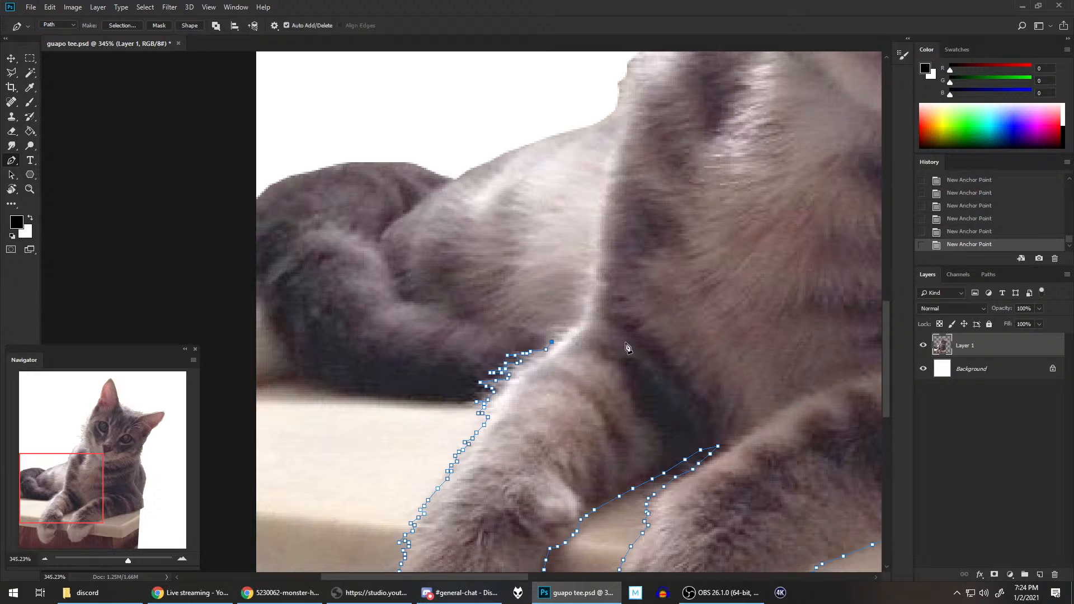
pyautogui.click(977, 193)
pyautogui.click(1070, 181)
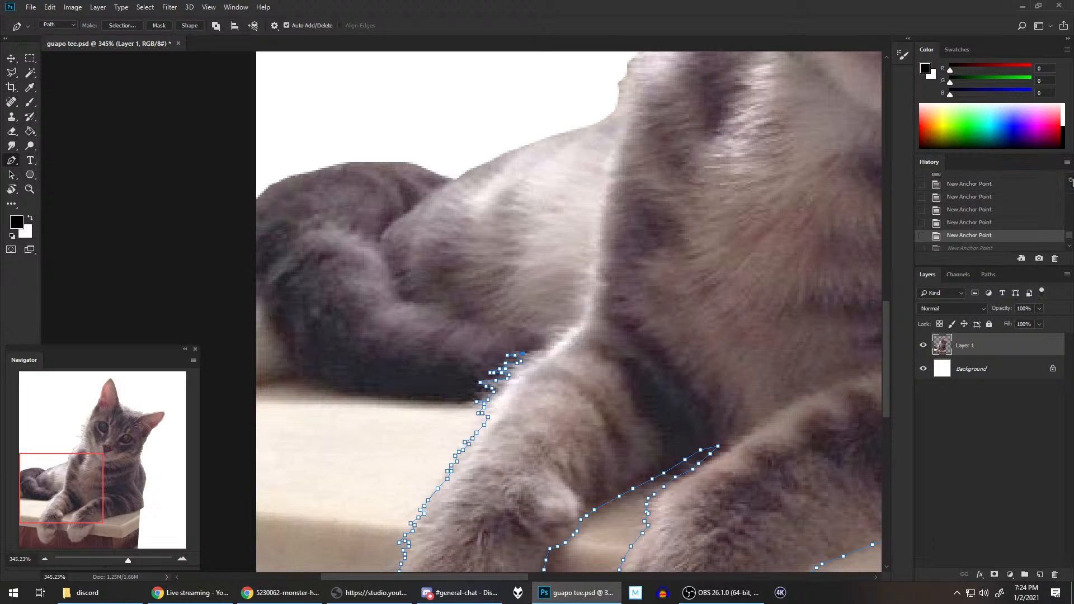
pyautogui.click(998, 193)
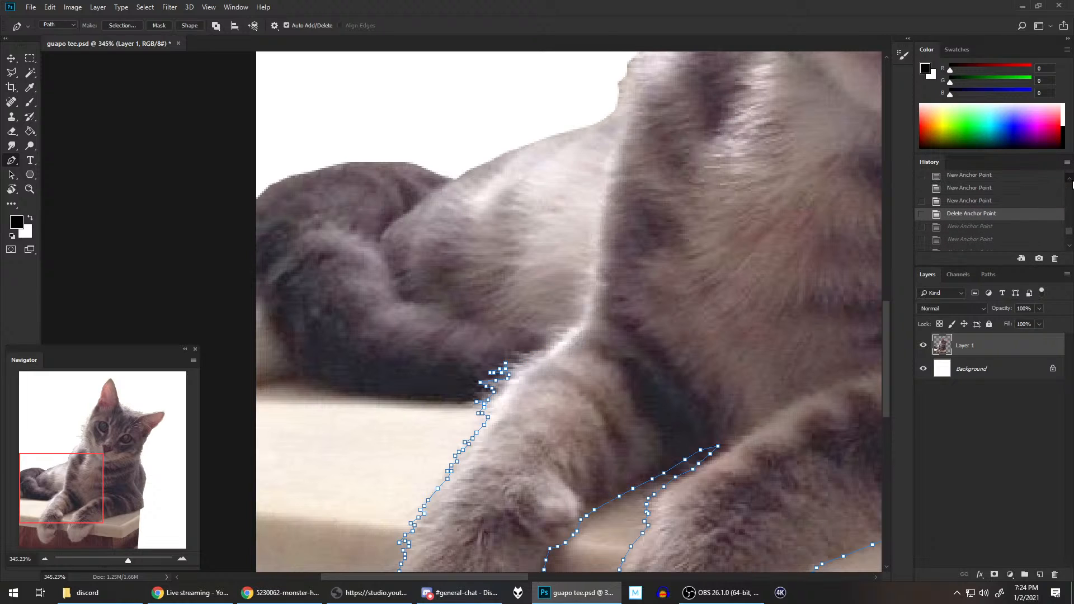
pyautogui.click(1070, 179)
pyautogui.click(990, 179)
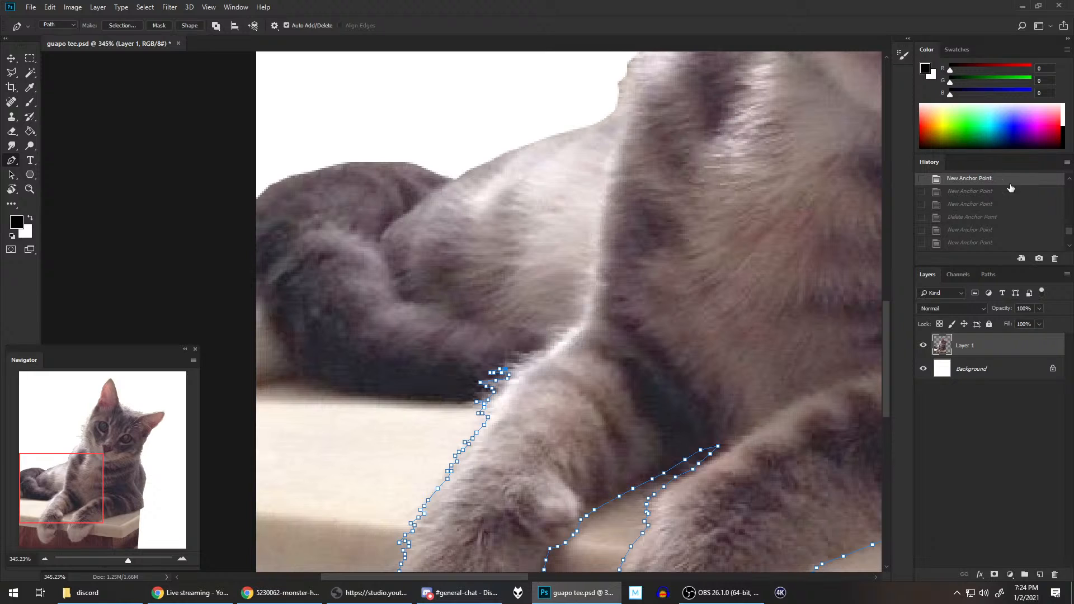
pyautogui.click(1069, 179)
pyautogui.click(1069, 179)
pyautogui.click(990, 196)
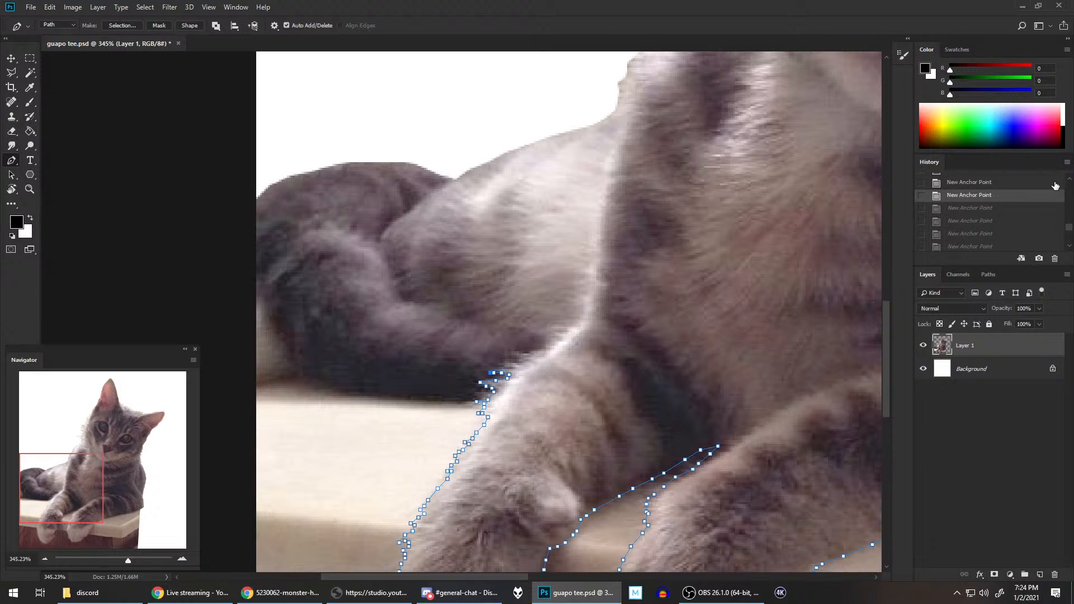
pyautogui.click(1070, 181)
pyautogui.click(1070, 181)
pyautogui.click(999, 195)
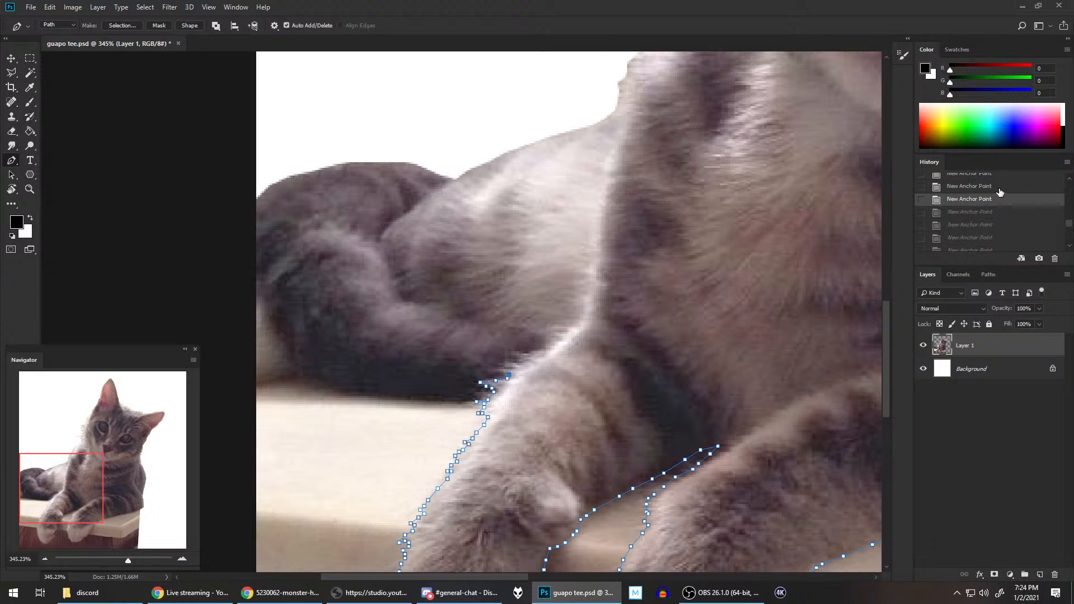
pyautogui.click(1069, 180)
pyautogui.click(1069, 180)
pyautogui.click(1069, 180)
pyautogui.click(1068, 180)
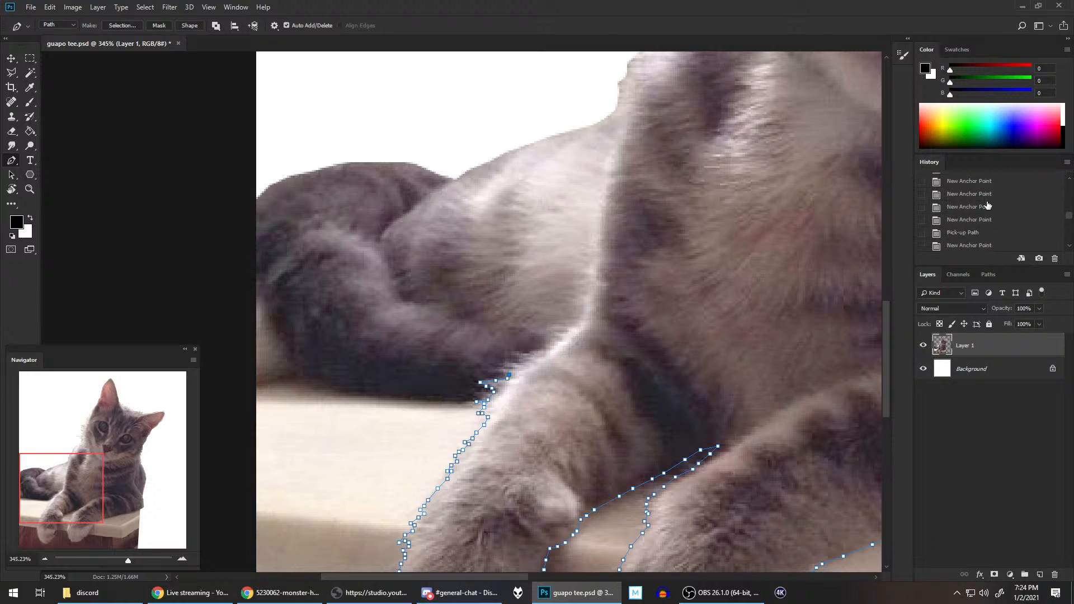
pyautogui.click(989, 205)
pyautogui.click(1069, 180)
pyautogui.click(1069, 180)
pyautogui.click(1069, 180)
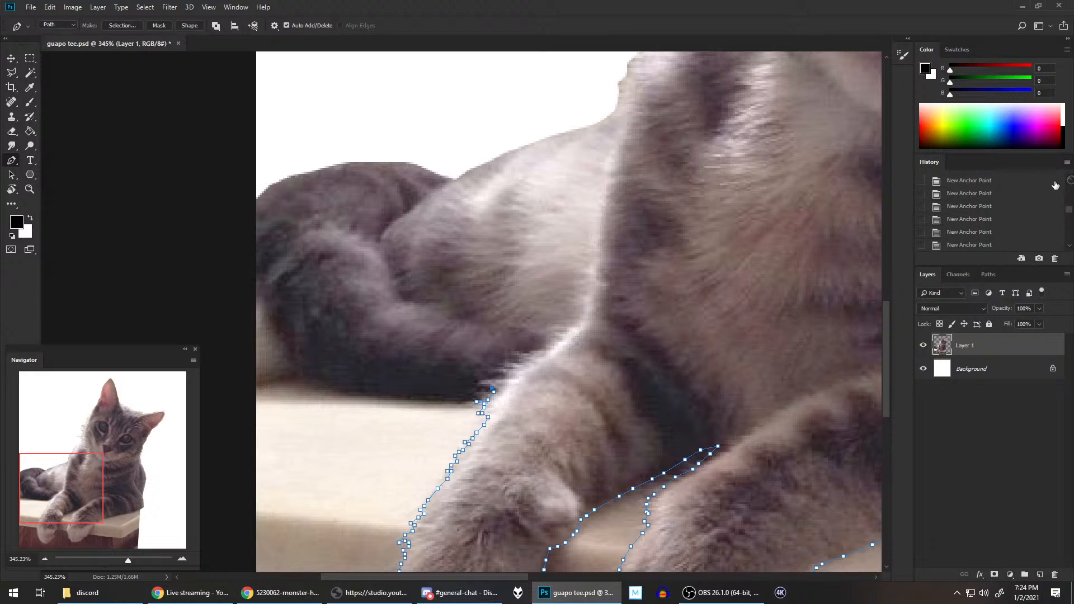
pyautogui.click(998, 202)
# Step: Trace the path along the countertop's rear edge beneath the underside of the tail
pyautogui.moveTo(546, 386); pyautogui.dragTo(674, 288)
pyautogui.click(609, 304)
pyautogui.click(597, 305)
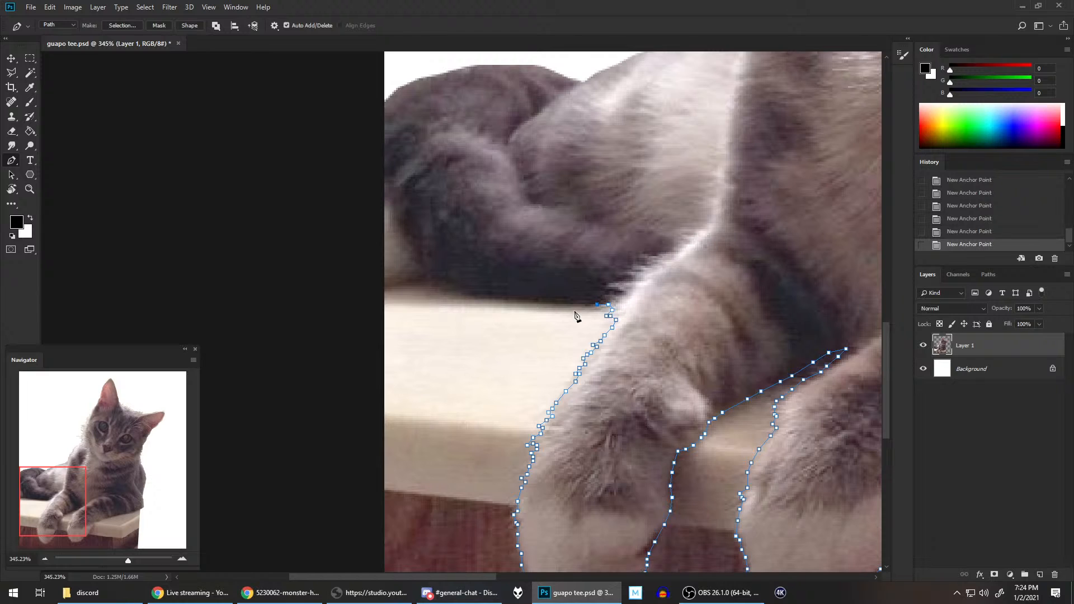
pyautogui.click(576, 306)
pyautogui.click(537, 304)
pyautogui.click(495, 301)
pyautogui.click(473, 298)
pyautogui.click(449, 294)
# Step: Carry the path around the light fur below the curled tail and out past the image's left border
pyautogui.click(435, 281)
pyautogui.click(426, 277)
pyautogui.click(416, 279)
pyautogui.click(400, 284)
pyautogui.click(390, 288)
pyautogui.click(382, 289)
pyautogui.click(365, 306)
# Step: Run the path outside the canvas around the lower-left corner and below the image, and close it at its starting point
pyautogui.scroll(-2, 370, 313)
pyautogui.scroll(-1, 372, 329)
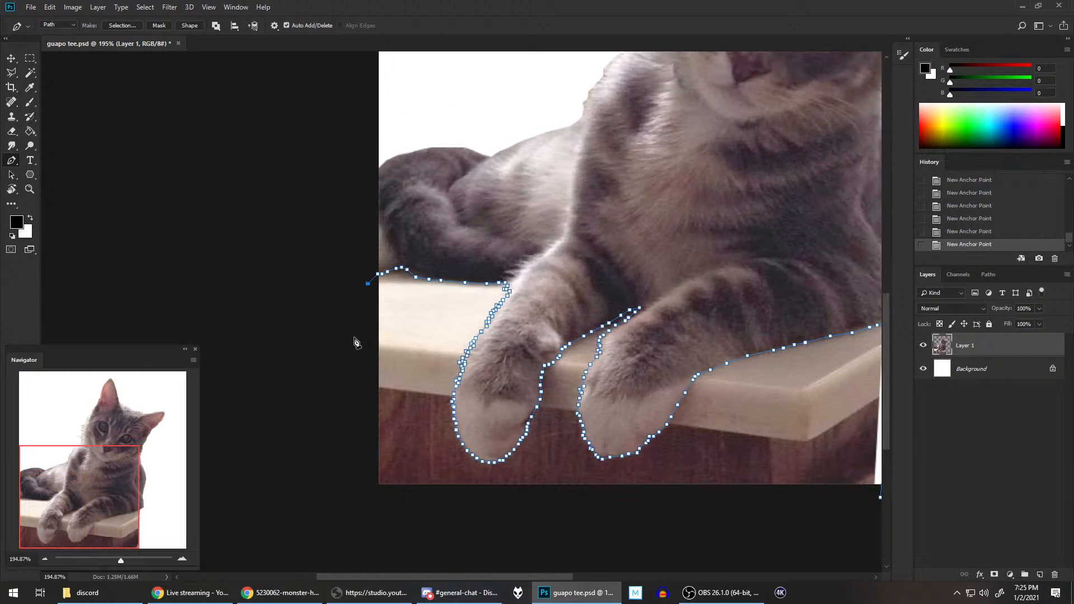
pyautogui.click(373, 488)
pyautogui.click(418, 502)
pyautogui.click(803, 504)
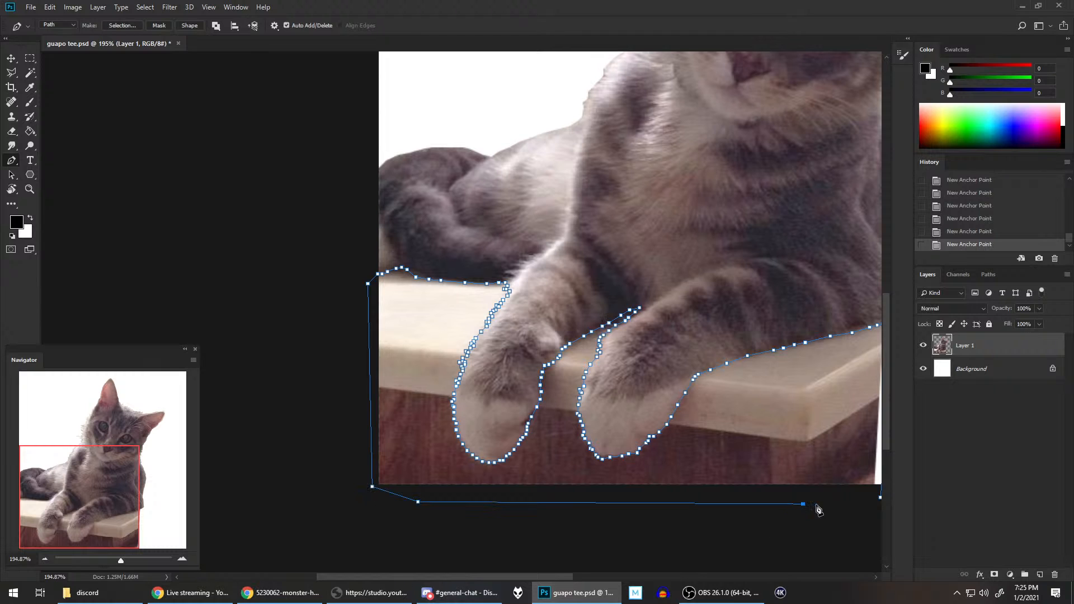
pyautogui.click(880, 497)
pyautogui.scroll(-1, 693, 343)
pyautogui.moveTo(733, 248); pyautogui.dragTo(669, 286)
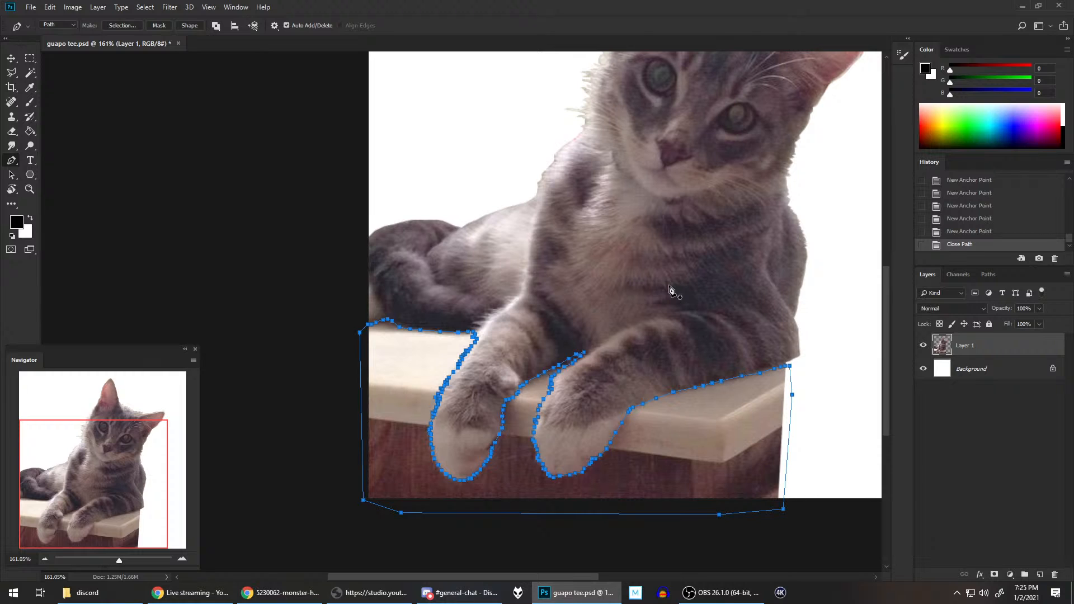
pyautogui.press('Delete')
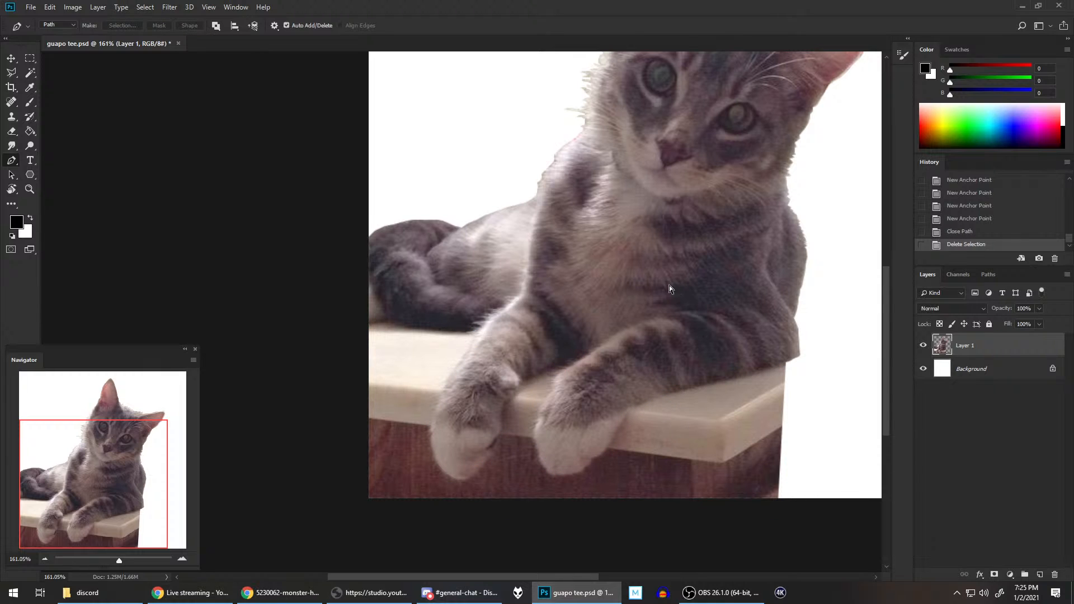
pyautogui.hotkey('ctrl', 'z')
# Step: Convert the closed path to a selection, clear the countertop from Layer 1, and deselect
pyautogui.rightClick(414, 367)
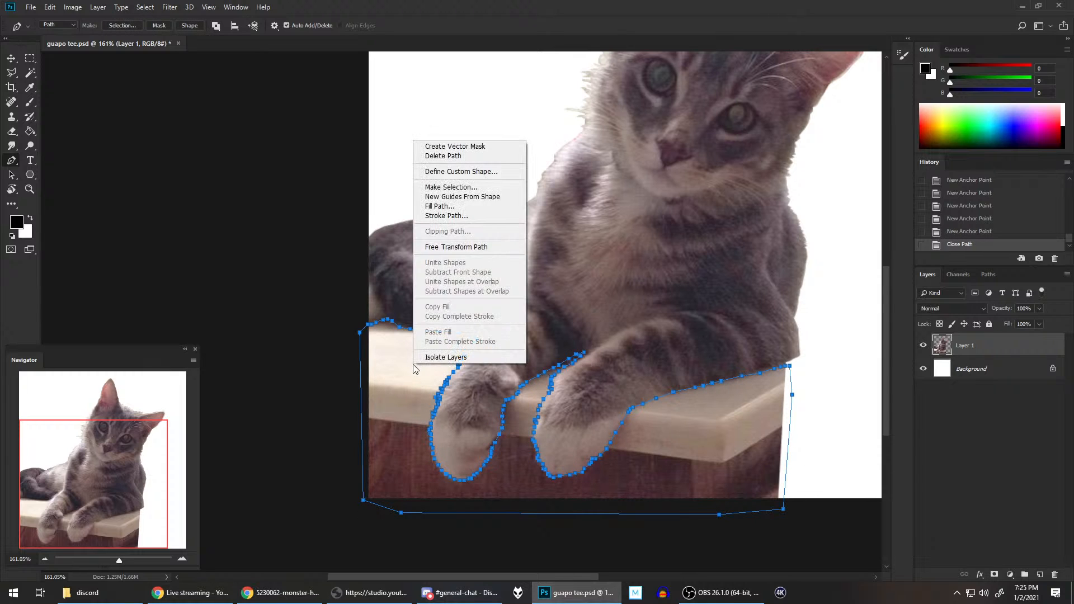
pyautogui.click(451, 187)
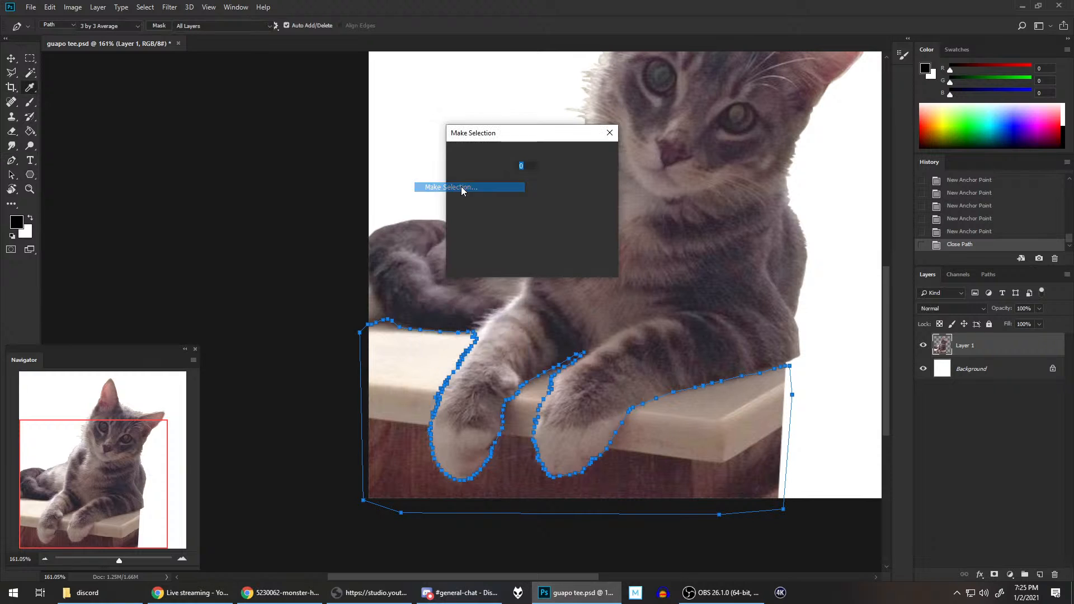
pyautogui.click(593, 158)
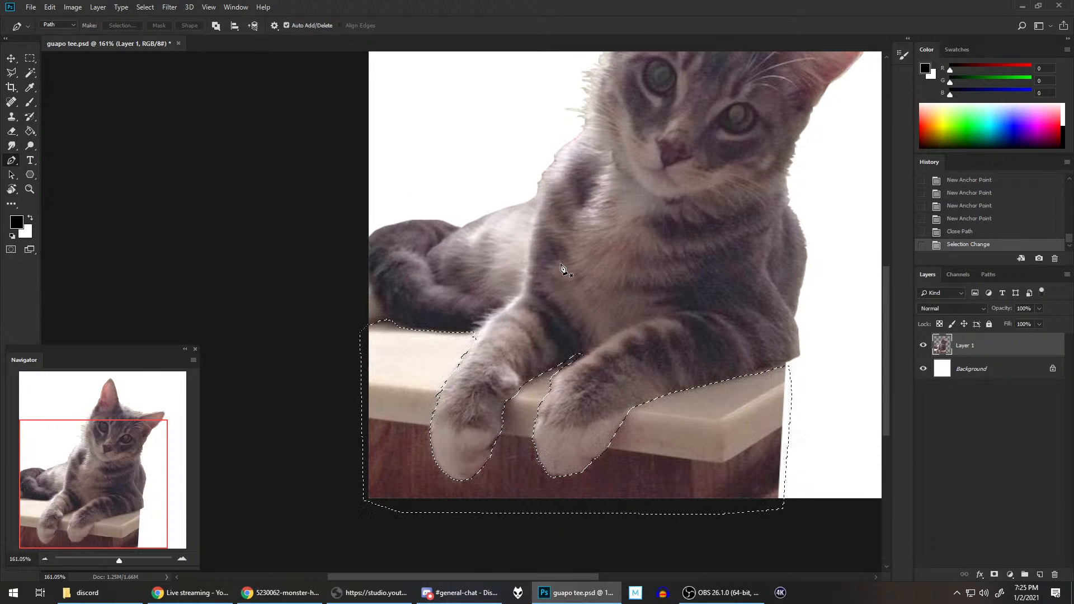
pyautogui.press('Delete')
pyautogui.hotkey('ctrl', 'd')
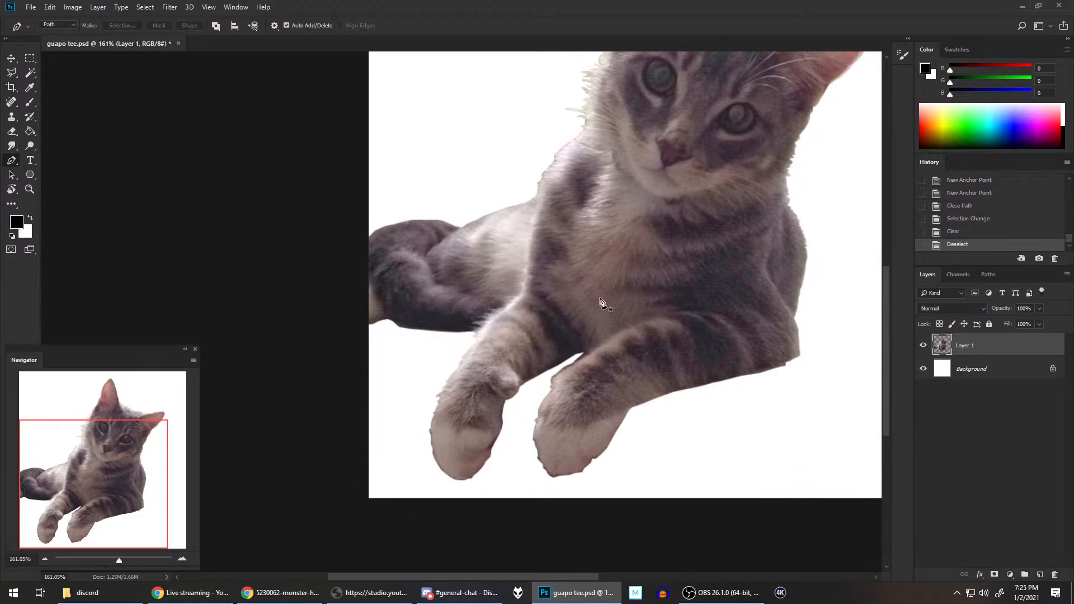
# Step: Move the cut-out cat slightly to the right on the canvas
pyautogui.scroll(-3, 686, 300)
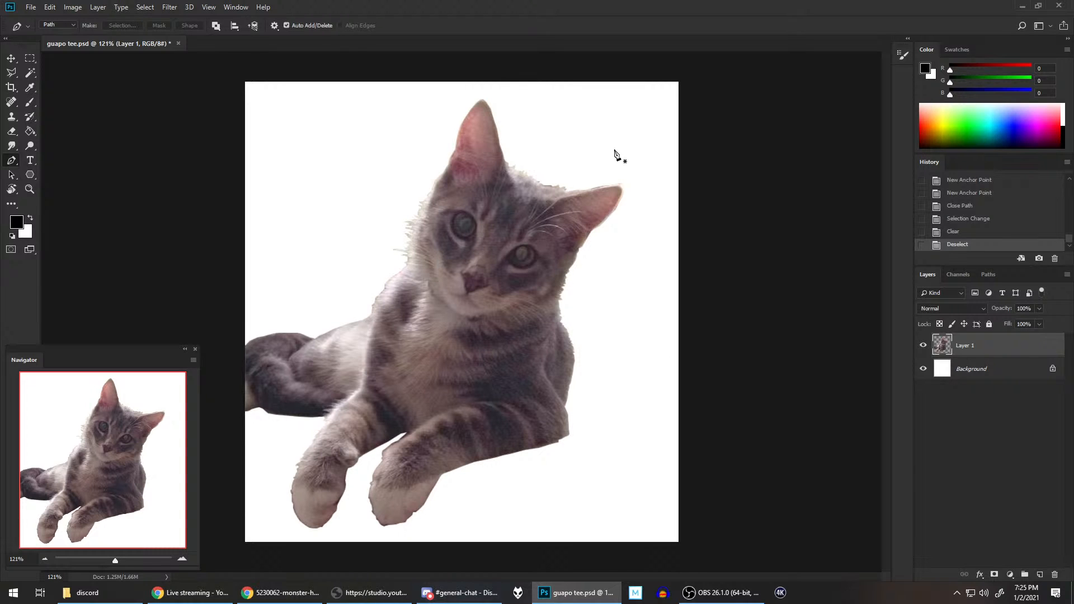
pyautogui.click(11, 59)
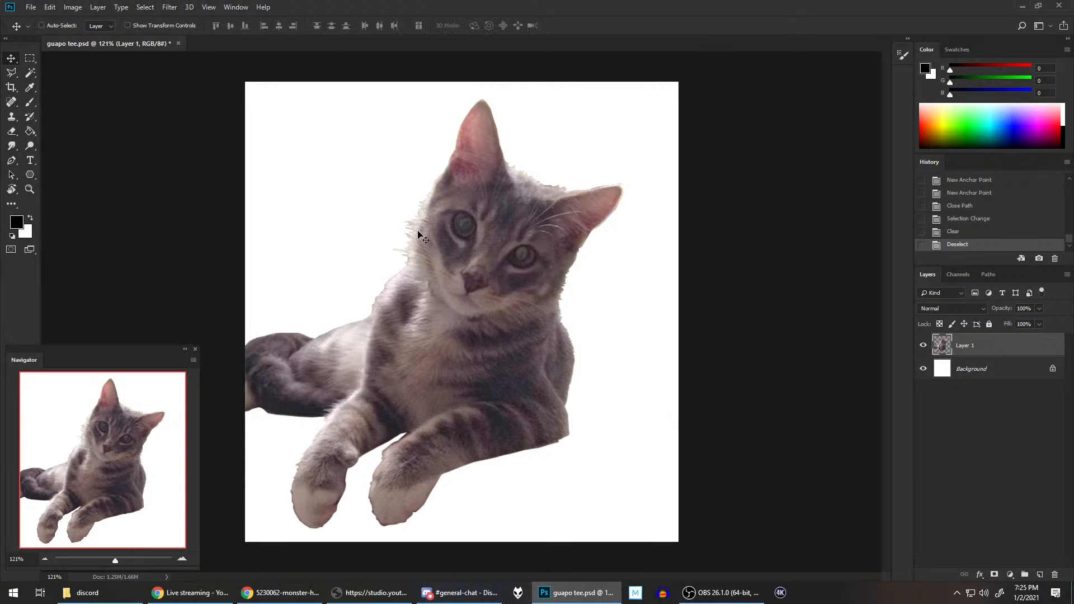
pyautogui.moveTo(419, 235); pyautogui.dragTo(449, 236)
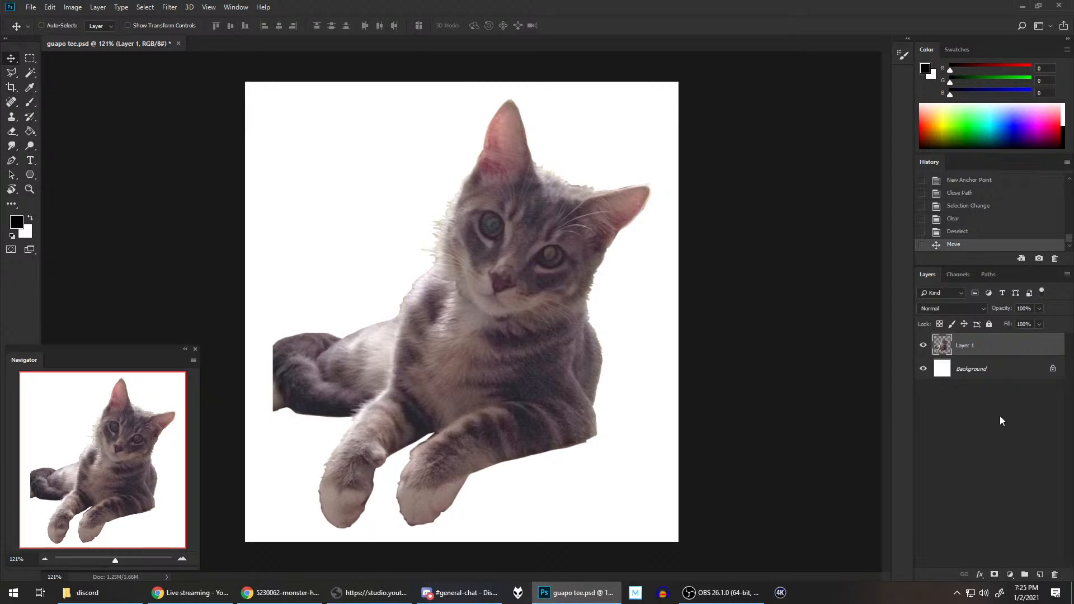
# Step: Add a new layer directly above Background and fill it with black using the Paint Bucket
pyautogui.click(985, 370)
pyautogui.click(1039, 574)
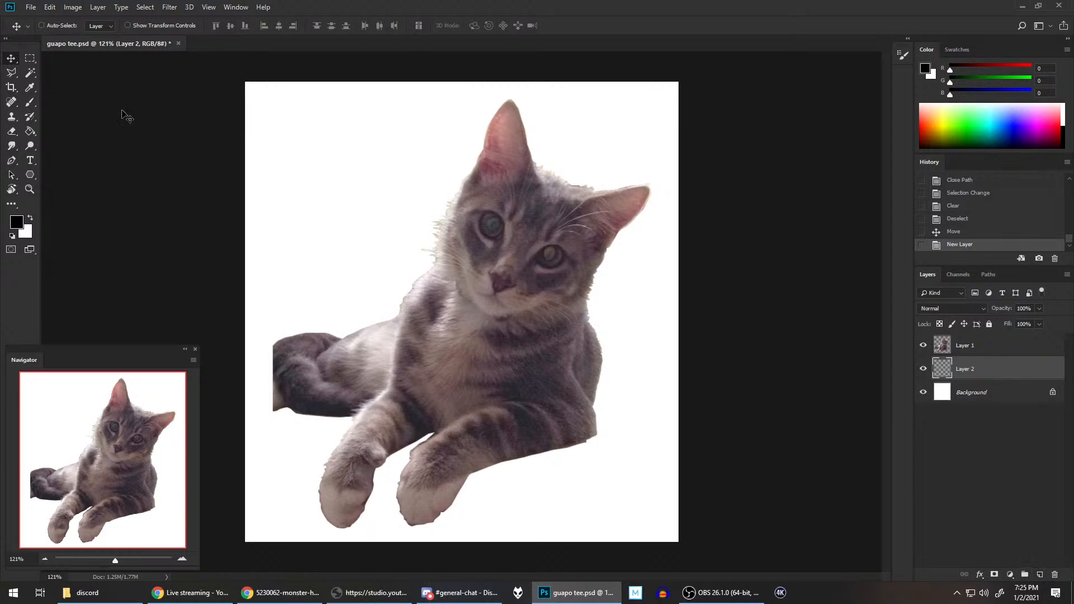
pyautogui.click(30, 131)
pyautogui.click(387, 172)
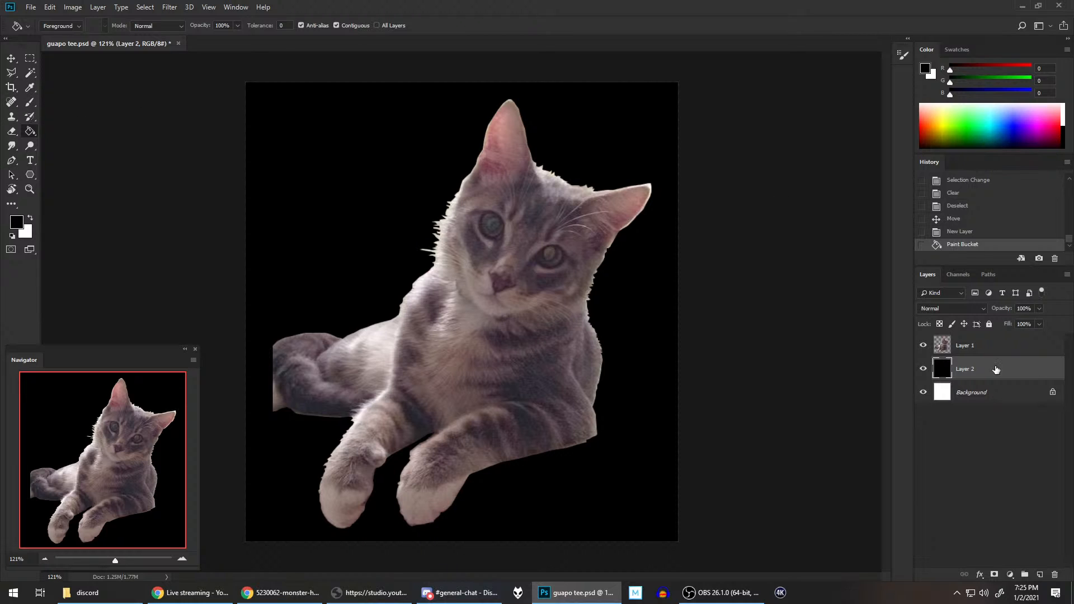
# Step: Duplicate the cat layer, Layer 1, as Layer 1 copy
pyautogui.click(959, 346)
pyautogui.rightClick(970, 348)
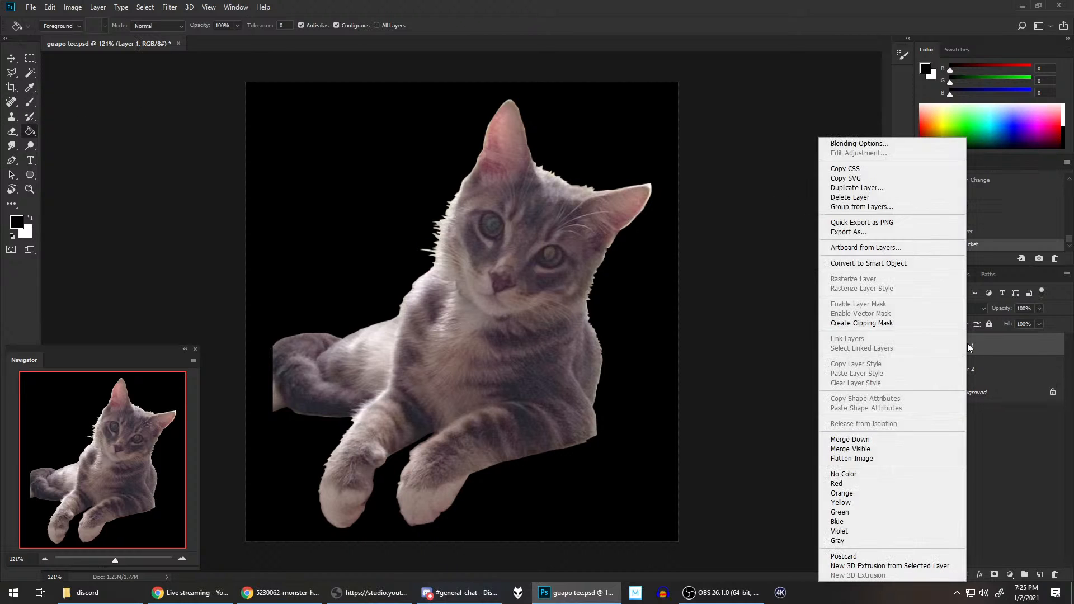
pyautogui.click(873, 188)
pyautogui.click(642, 166)
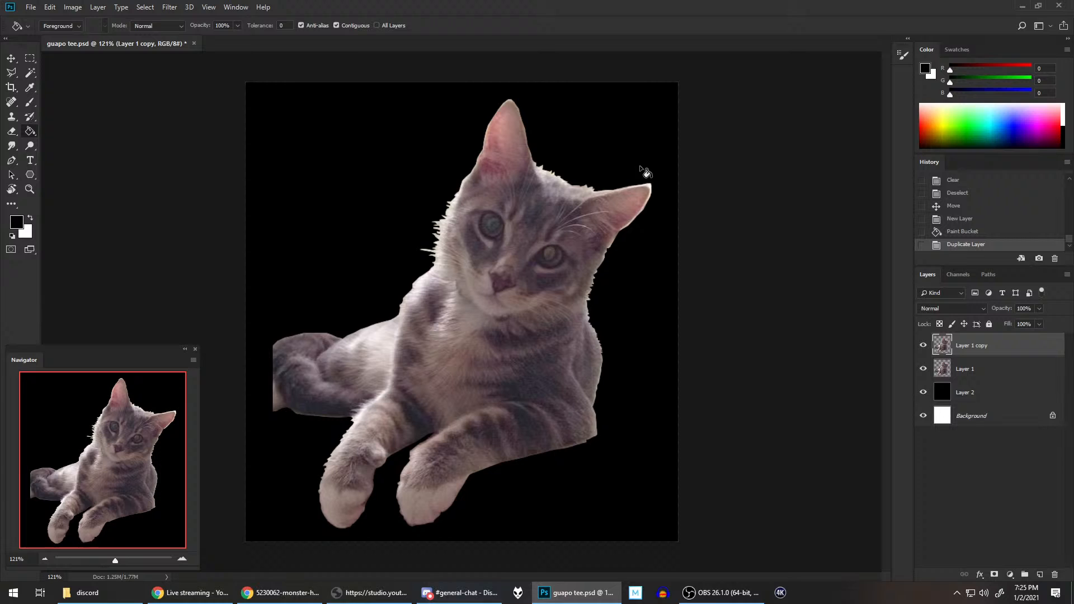
# Step: Hide Layer 1 and set up the Eraser with the Hard Round brush at 18 px and 0% hardness
pyautogui.click(923, 370)
pyautogui.click(11, 132)
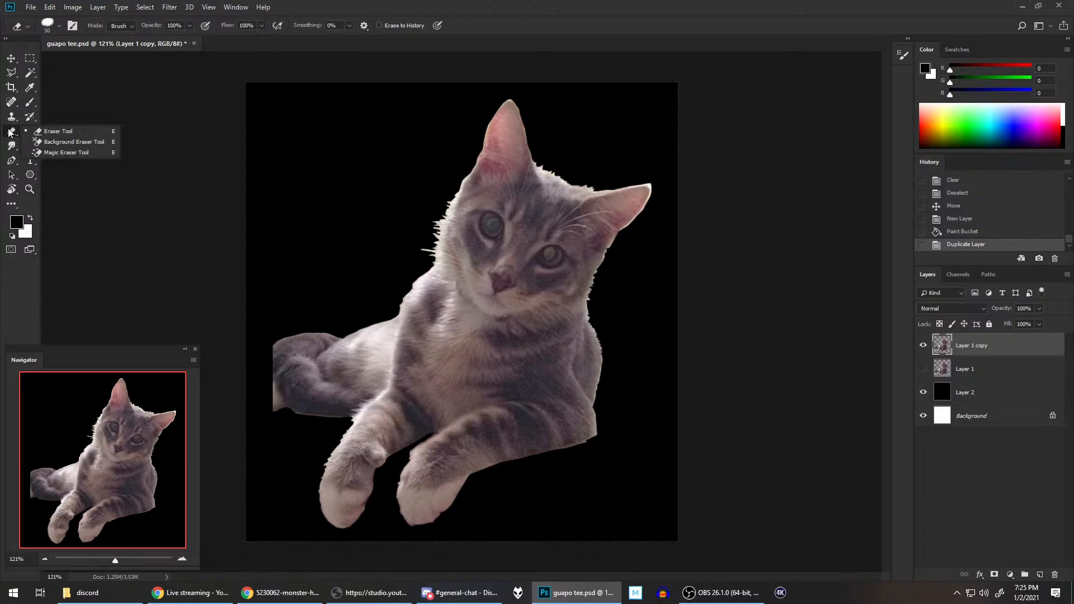
pyautogui.click(463, 3)
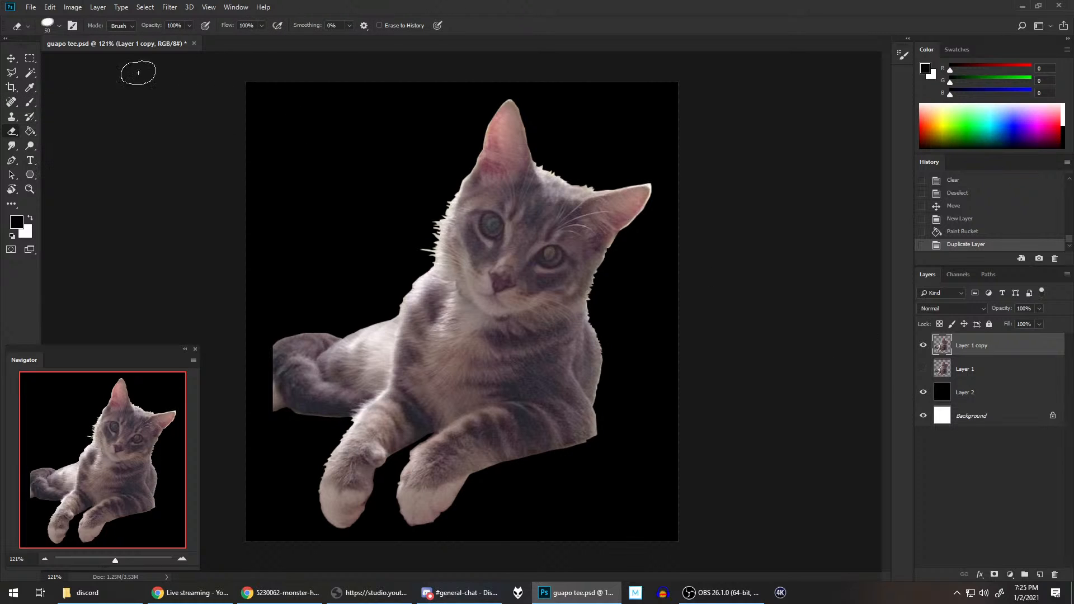
pyautogui.click(60, 25)
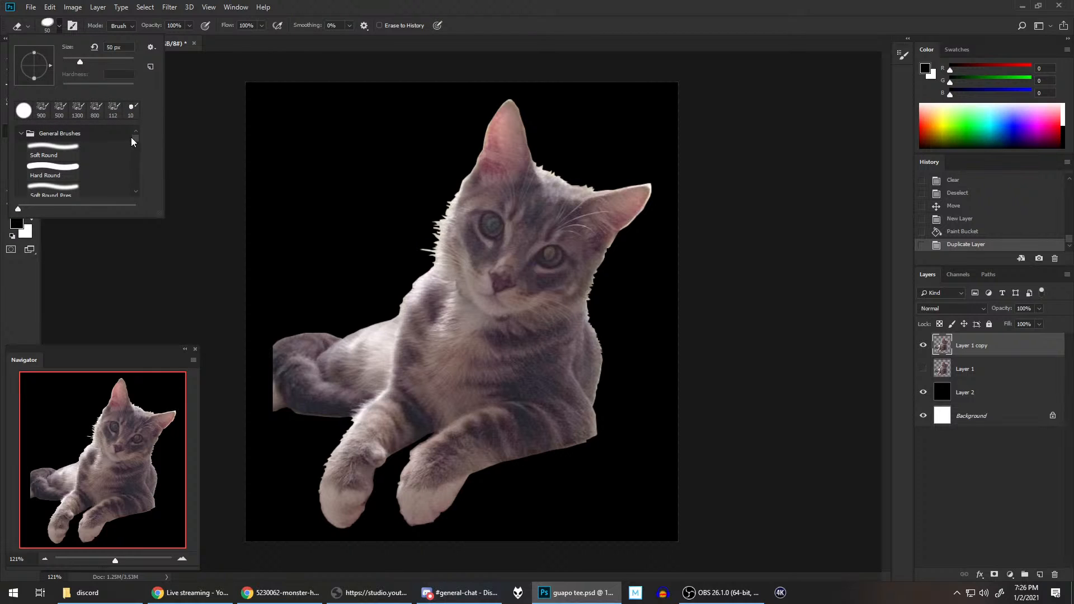
pyautogui.click(61, 168)
pyautogui.moveTo(109, 84)
pyautogui.mouseDown()
pyautogui.moveTo(85, 84)
pyautogui.moveTo(69, 56)
pyautogui.mouseUp()
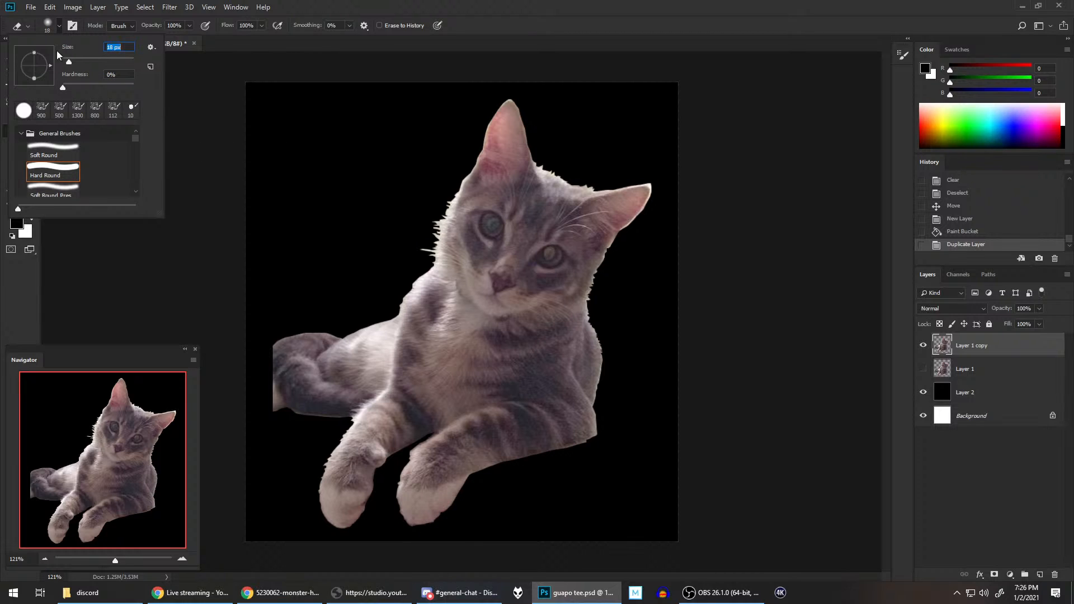
pyautogui.click(429, 5)
# Step: Shrink the eraser brush to a few pixels for fine fur work and save the document
pyautogui.scroll(-1, 466, 189)
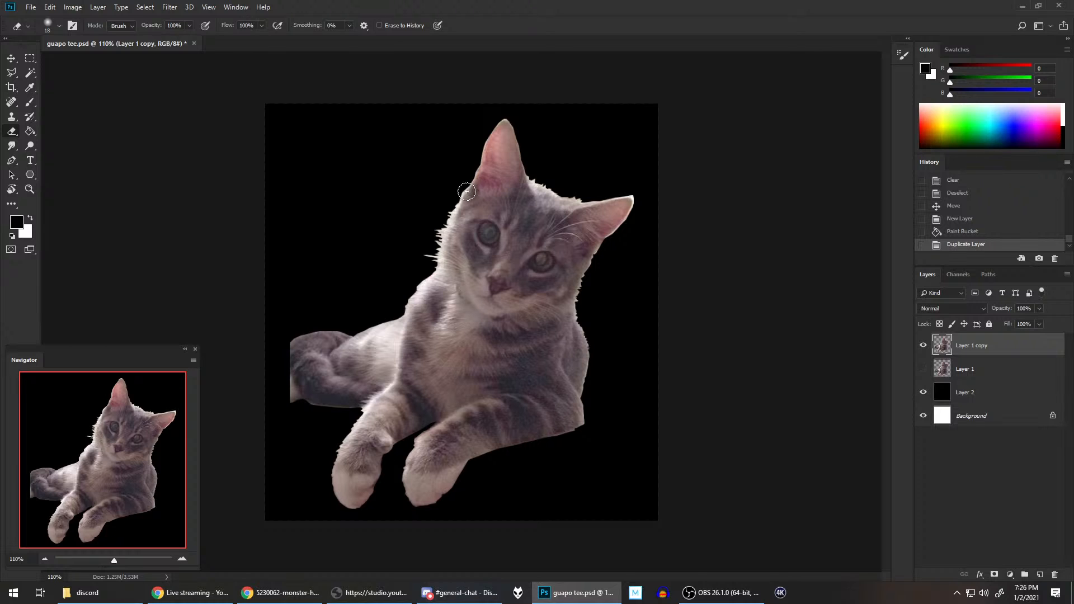
pyautogui.press('[')
pyautogui.press('[')
pyautogui.scroll(5, 517, 190)
pyautogui.moveTo(438, 264); pyautogui.dragTo(616, 203)
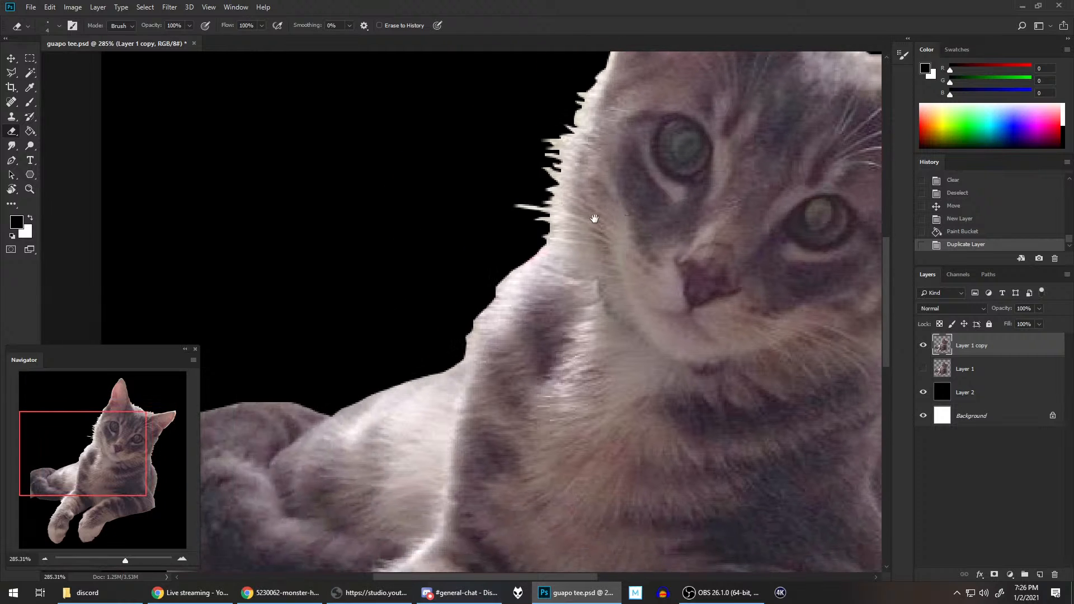
pyautogui.hotkey('ctrl', 's')
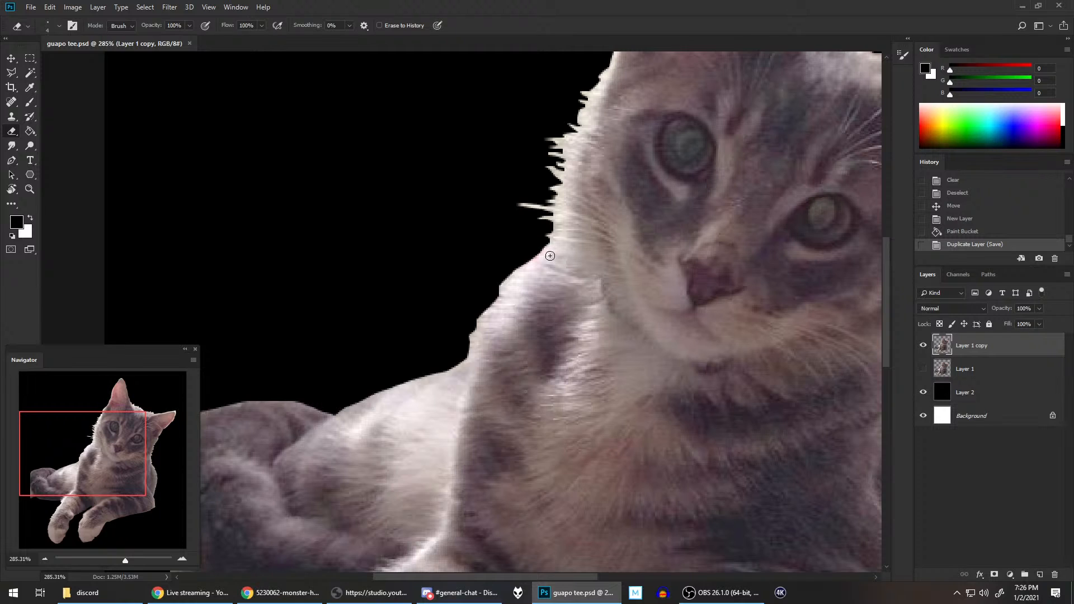
# Step: Reduce the eraser to 2 px and cut small fur notches into the edge where the neck meets the shoulder
pyautogui.press('[')
pyautogui.press('[')
pyautogui.press('[')
pyautogui.moveTo(547, 249); pyautogui.dragTo(527, 263)
pyautogui.moveTo(541, 256); pyautogui.dragTo(534, 260)
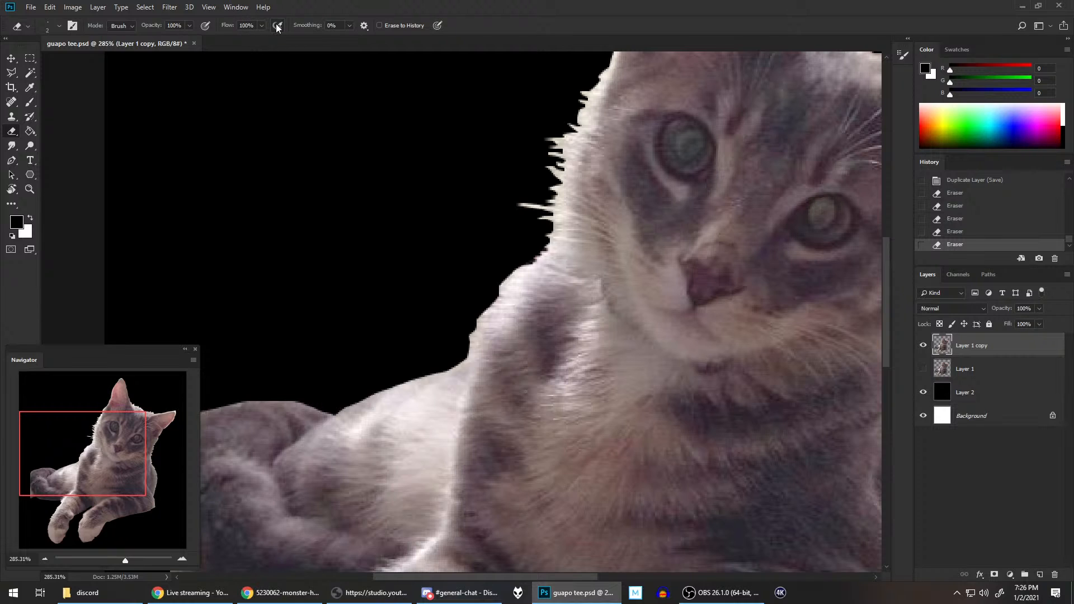
# Step: Test a reduced eraser opacity on the shoulder edge, and settle on an opacity of 75%
pyautogui.click(190, 25)
pyautogui.moveTo(149, 37); pyautogui.dragTo(146, 37)
pyautogui.click(415, 5)
pyautogui.click(517, 266)
pyautogui.click(190, 26)
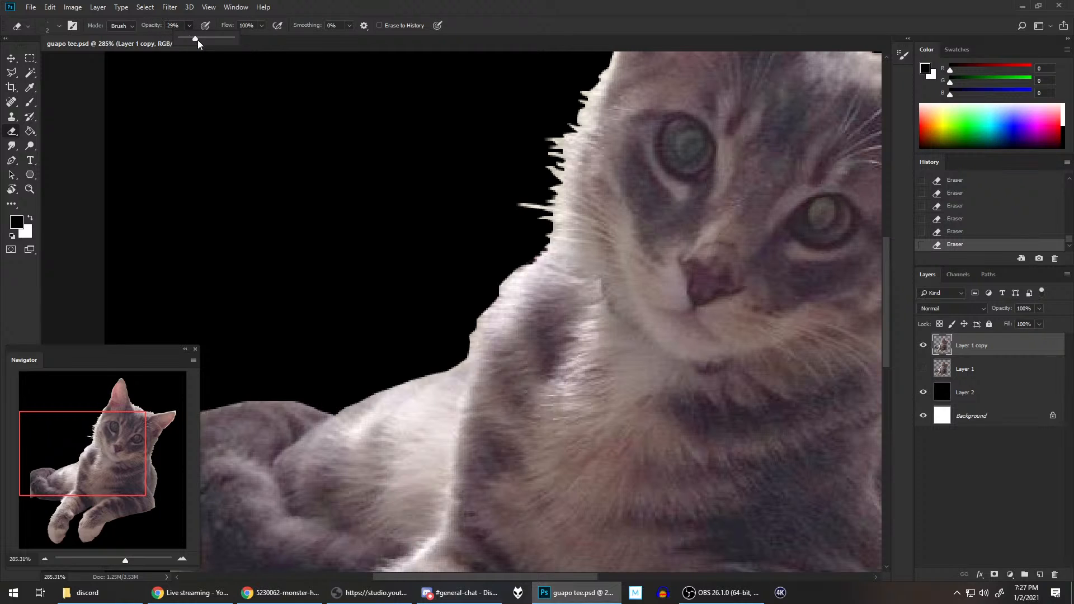
pyautogui.click(480, 12)
pyautogui.click(190, 26)
pyautogui.click(212, 38)
# Step: Erase small notches down the outline of the cat's shoulder on Layer 1 copy to imitate fur
pyautogui.click(538, 255)
pyautogui.moveTo(496, 282); pyautogui.dragTo(509, 290)
pyautogui.moveTo(494, 285)
pyautogui.mouseDown()
pyautogui.moveTo(475, 312)
pyautogui.moveTo(515, 299)
pyautogui.mouseUp()
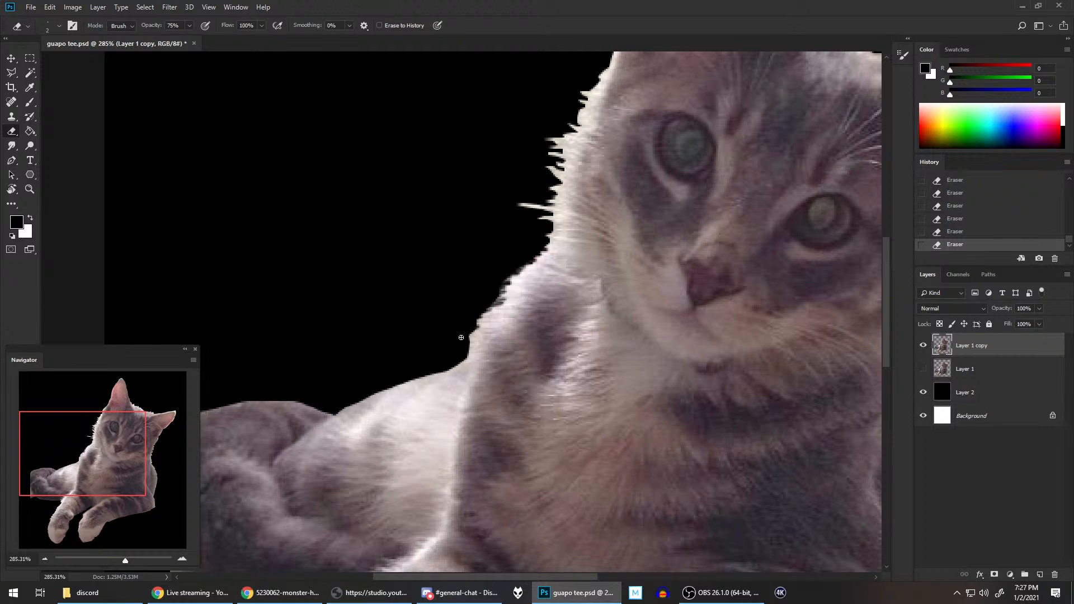
pyautogui.moveTo(469, 324)
pyautogui.mouseDown()
pyautogui.moveTo(490, 321)
pyautogui.moveTo(475, 337)
pyautogui.moveTo(483, 334)
pyautogui.moveTo(497, 311)
pyautogui.mouseUp()
# Step: Roughen the smooth outline of the cat's back, from the shoulder to the hind leg, with short eraser strokes
pyautogui.moveTo(464, 347)
pyautogui.mouseDown()
pyautogui.moveTo(412, 376)
pyautogui.moveTo(427, 383)
pyautogui.moveTo(411, 372)
pyautogui.moveTo(410, 390)
pyautogui.moveTo(373, 399)
pyautogui.mouseUp()
pyautogui.moveTo(359, 402)
pyautogui.mouseDown()
pyautogui.moveTo(371, 403)
pyautogui.moveTo(347, 411)
pyautogui.moveTo(375, 398)
pyautogui.mouseUp()
pyautogui.moveTo(380, 392); pyautogui.dragTo(437, 374)
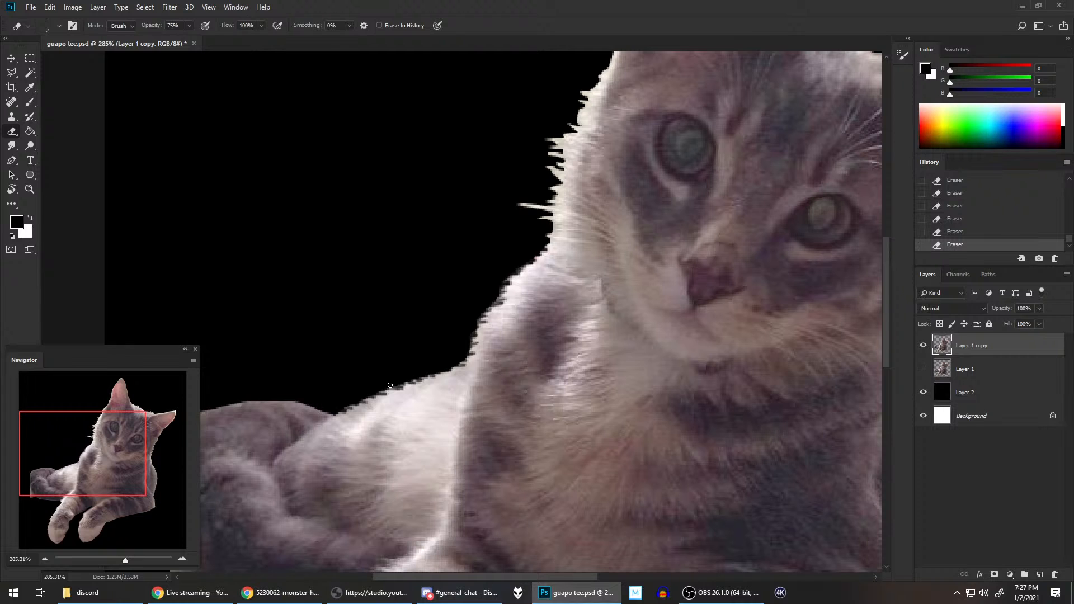
pyautogui.moveTo(389, 386); pyautogui.dragTo(394, 387)
# Step: Erase fine fur notches along the side of the head just below the upright ear
pyautogui.moveTo(434, 349); pyautogui.dragTo(556, 256)
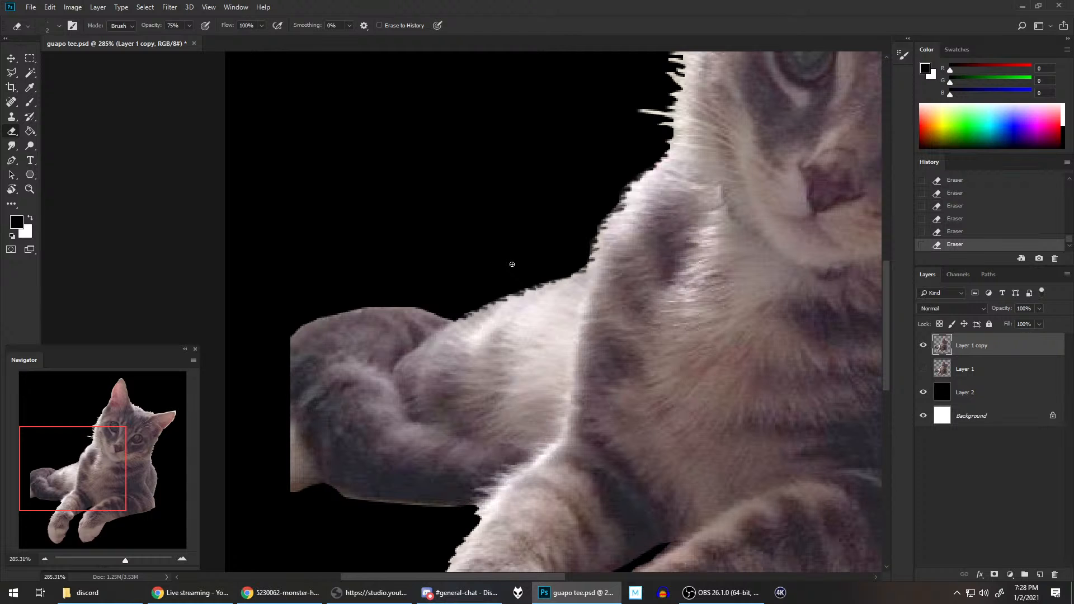
pyautogui.scroll(-3, 590, 202)
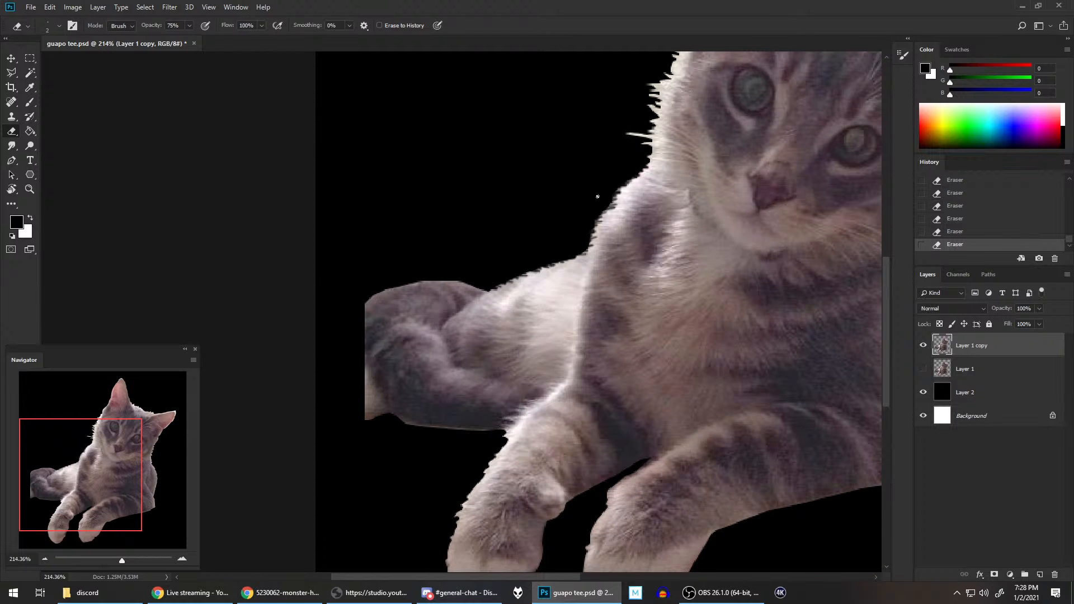
pyautogui.scroll(-1, 610, 226)
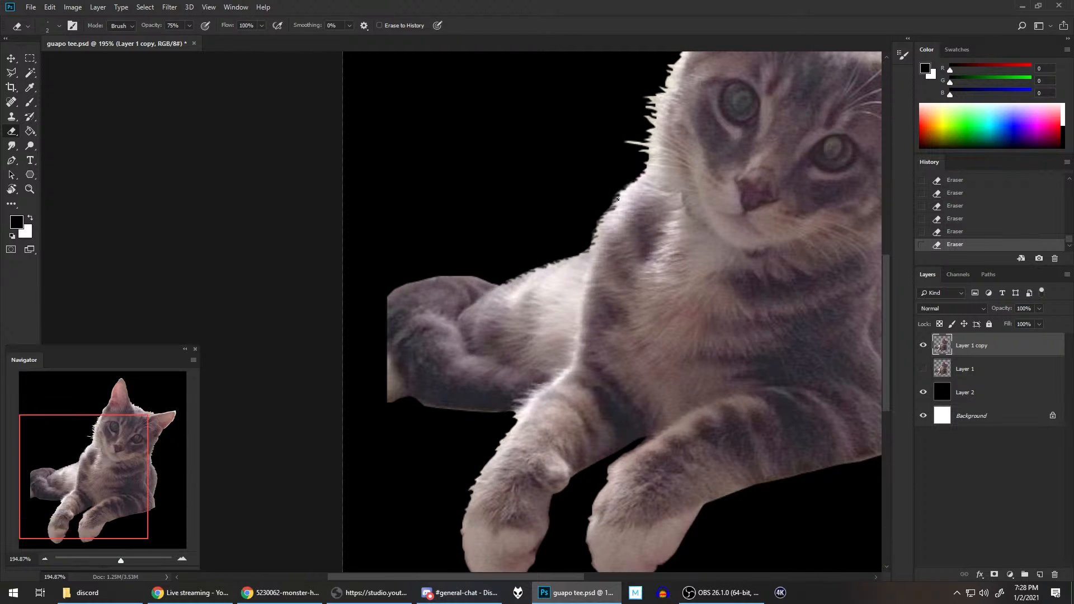
pyautogui.moveTo(610, 225); pyautogui.dragTo(550, 311)
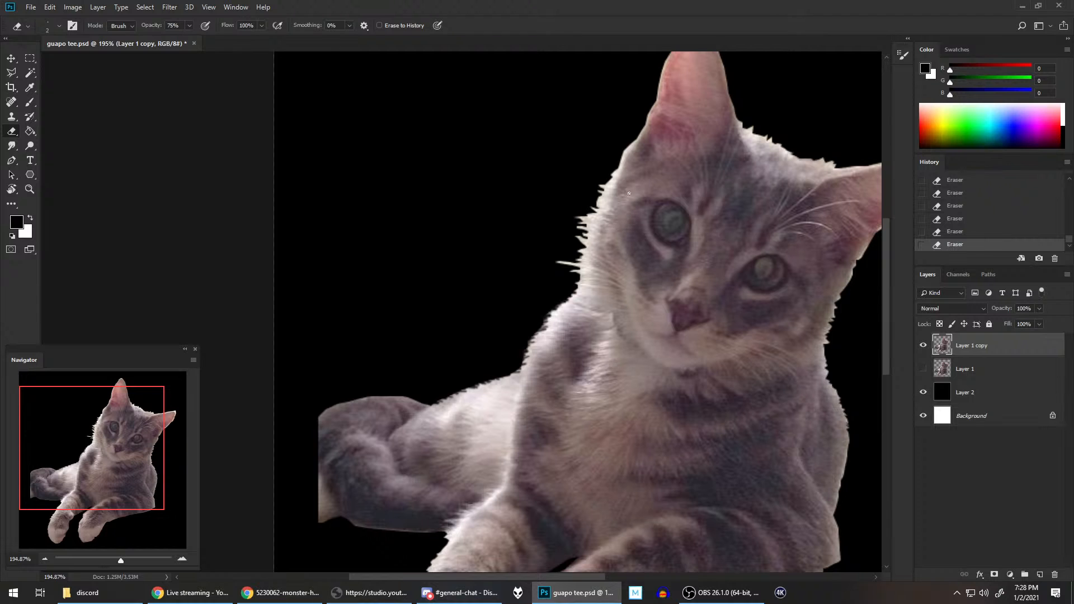
pyautogui.scroll(-2, 579, 284)
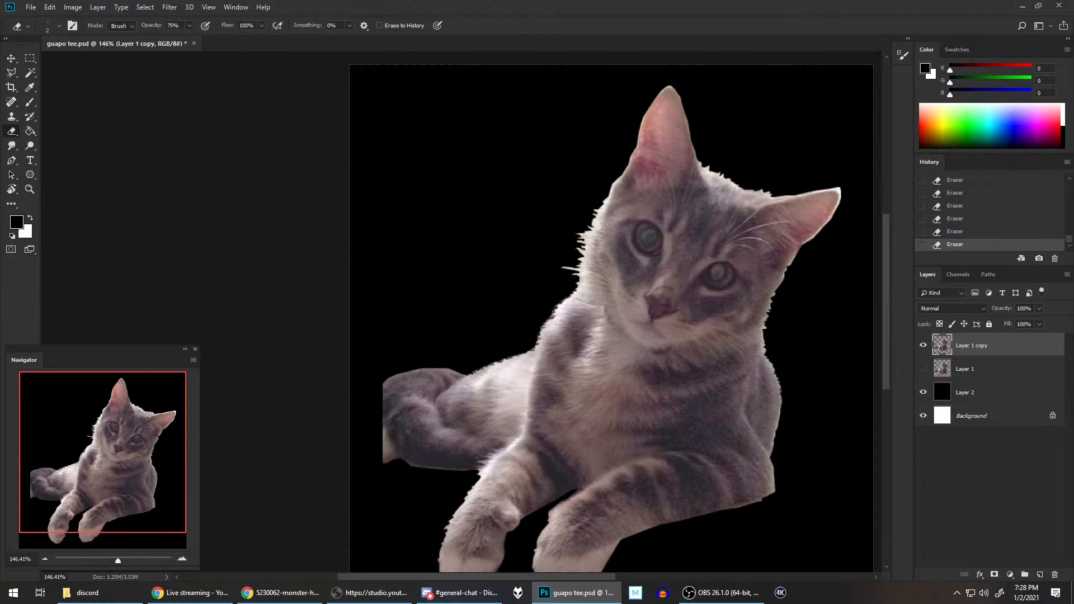
pyautogui.scroll(4, 595, 267)
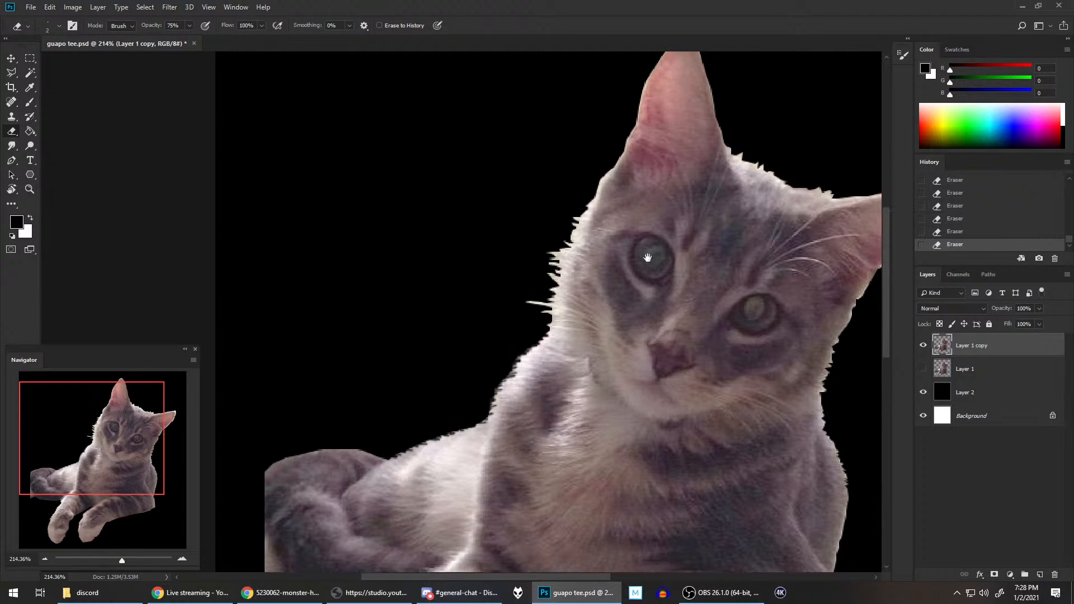
pyautogui.scroll(1, 546, 329)
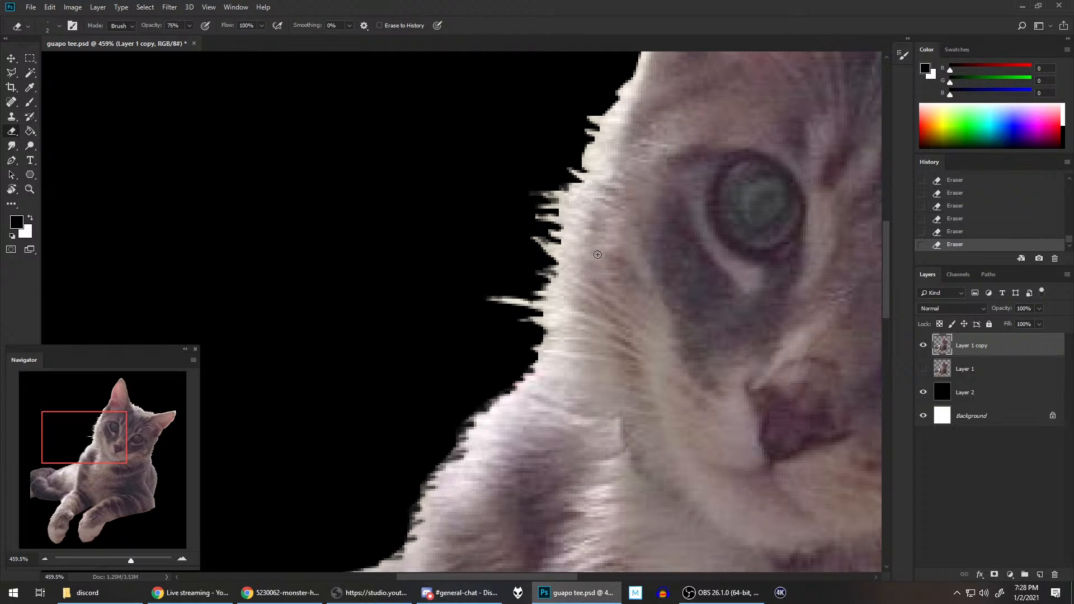
pyautogui.moveTo(586, 262); pyautogui.dragTo(521, 374)
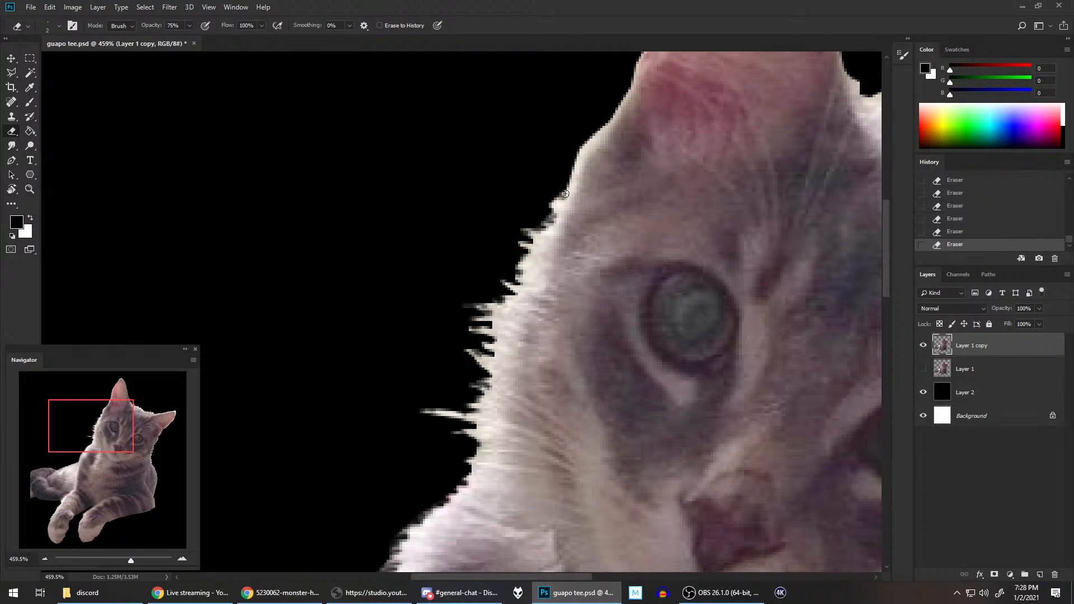
pyautogui.moveTo(584, 143)
pyautogui.mouseDown()
pyautogui.moveTo(609, 112)
pyautogui.moveTo(618, 136)
pyautogui.moveTo(587, 168)
pyautogui.mouseUp()
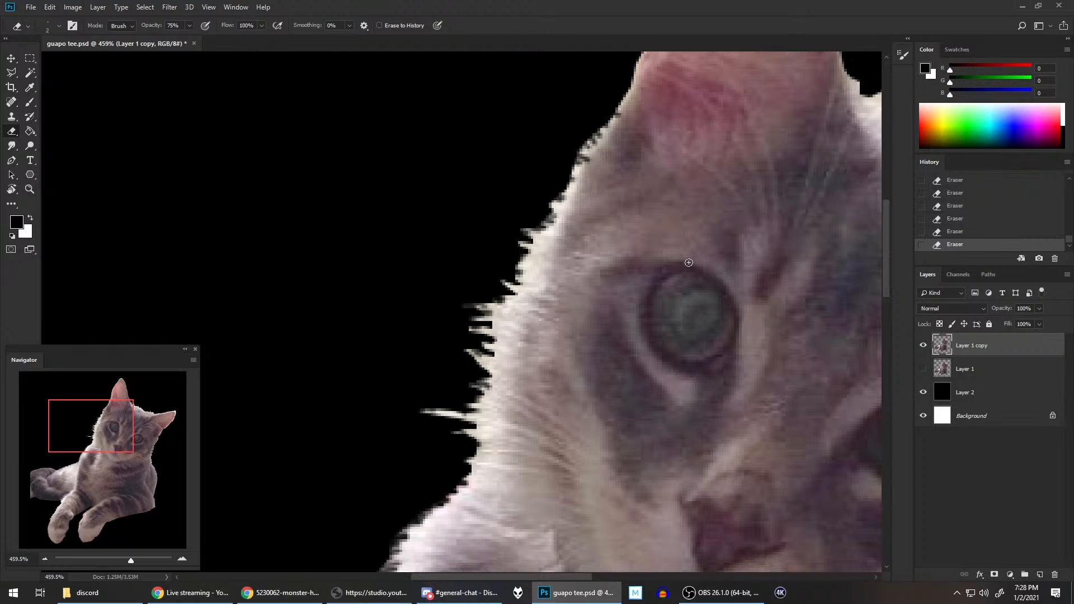
# Step: Check the refined fur outline around the head and save the document
pyautogui.scroll(-2, 688, 263)
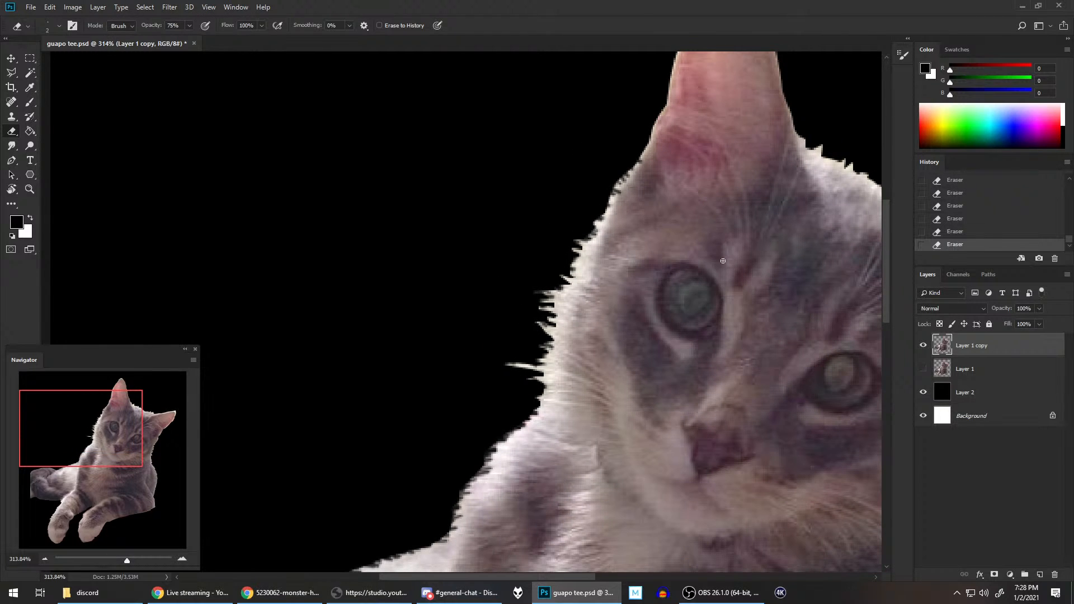
pyautogui.scroll(-1, 668, 269)
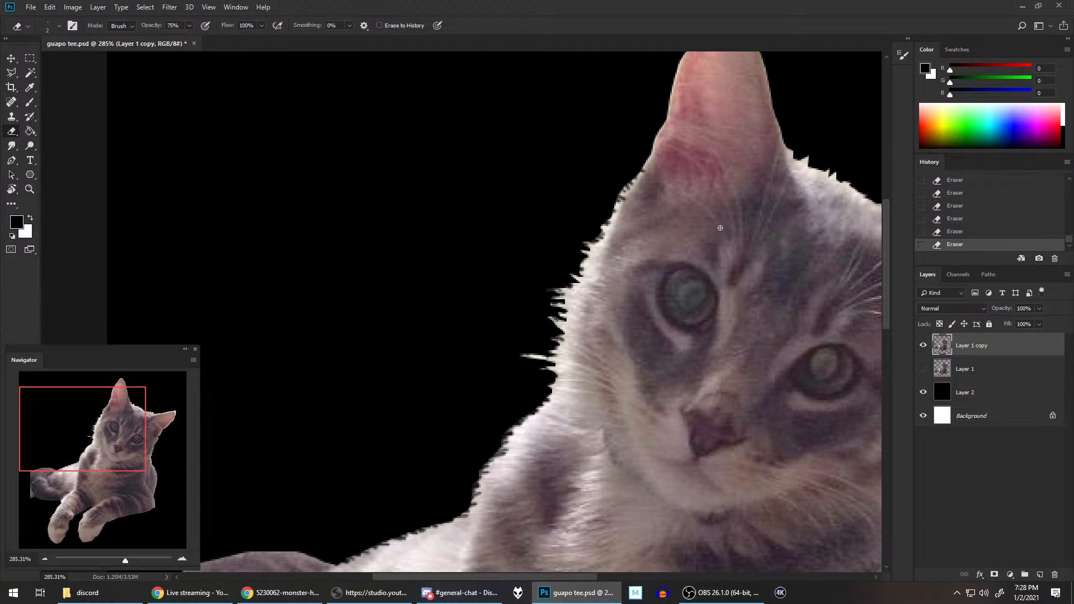
pyautogui.moveTo(720, 143); pyautogui.dragTo(661, 227)
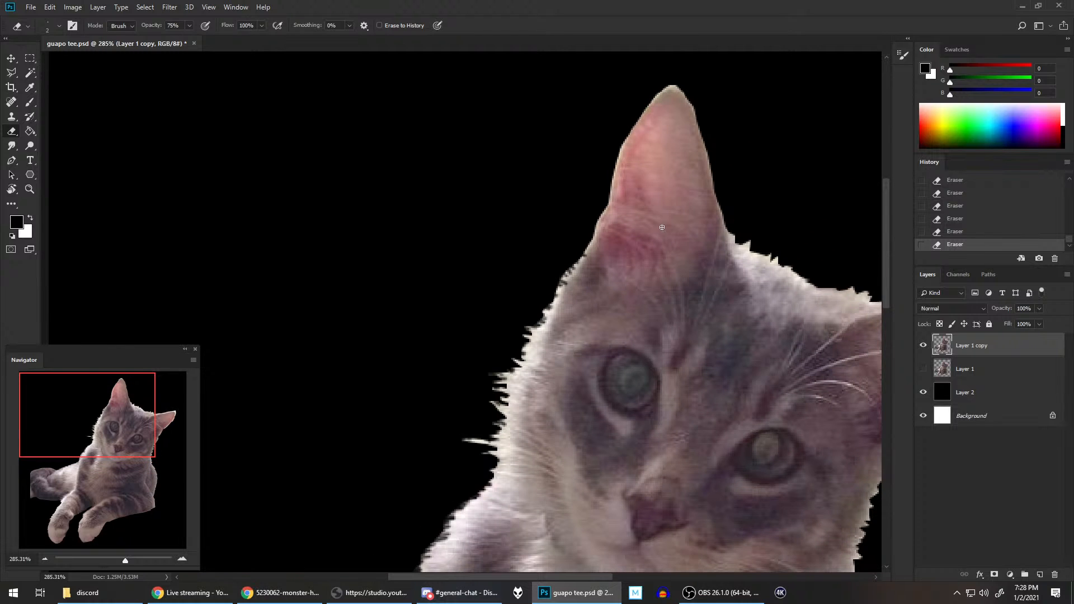
pyautogui.scroll(-1, 662, 227)
pyautogui.moveTo(725, 249); pyautogui.dragTo(706, 137)
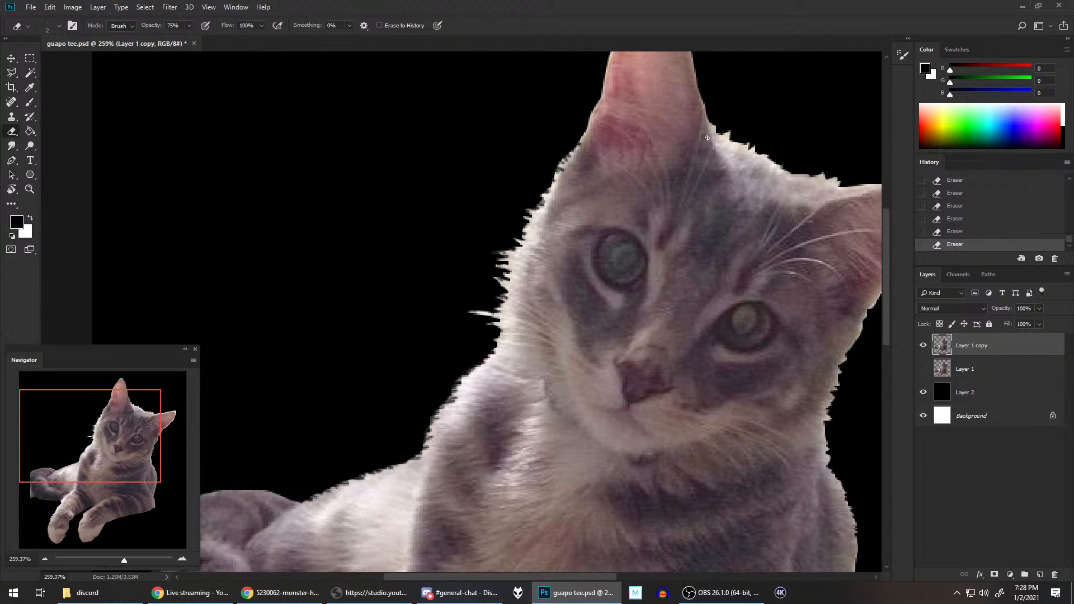
pyautogui.scroll(3, 724, 161)
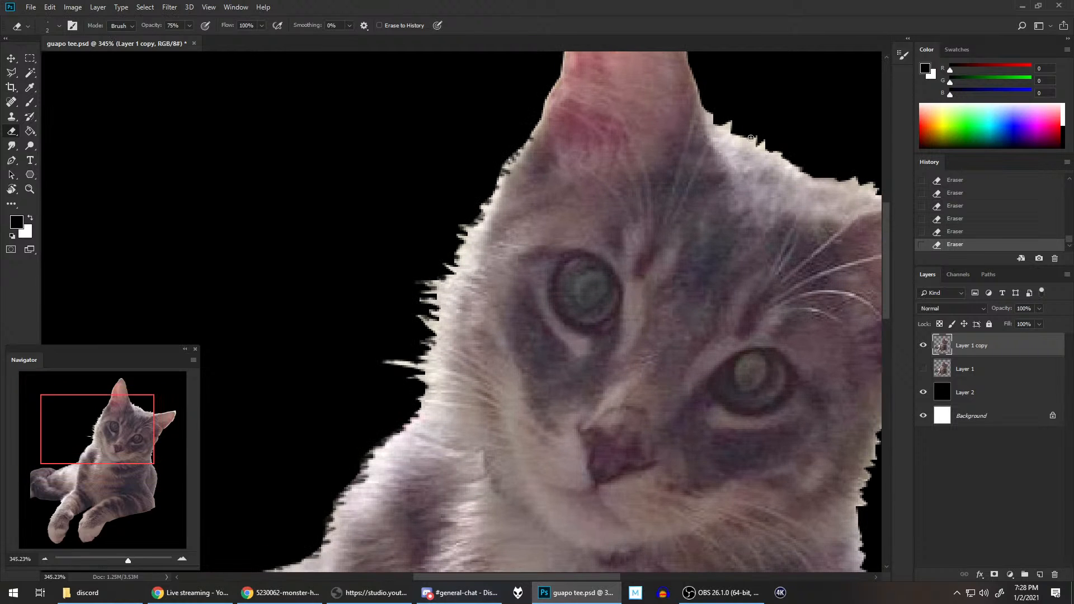
pyautogui.scroll(3, 620, 211)
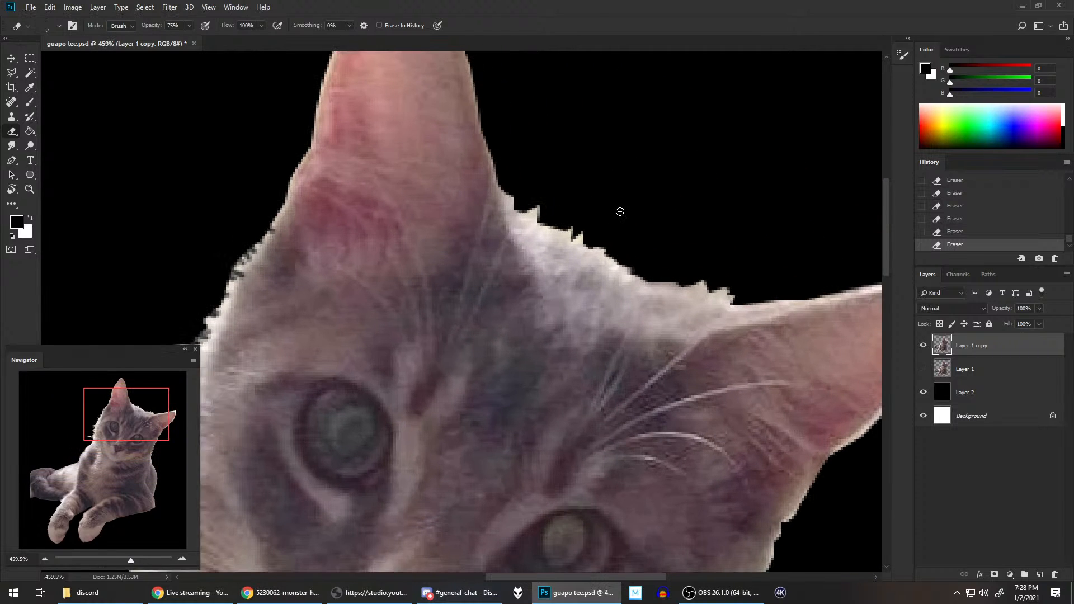
pyautogui.hotkey('ctrl', 's')
# Step: Erase small notches into the fur at the inner base of the upright ear
pyautogui.moveTo(631, 236); pyautogui.dragTo(585, 290)
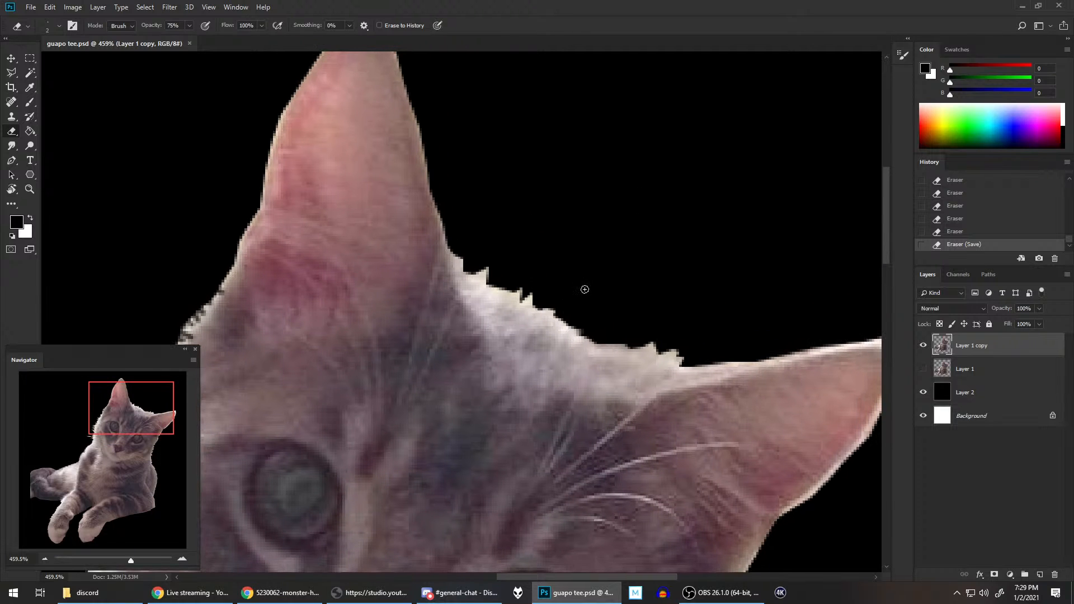
pyautogui.click(461, 258)
pyautogui.click(466, 265)
pyautogui.click(457, 263)
pyautogui.click(484, 259)
pyautogui.click(494, 258)
pyautogui.moveTo(490, 265)
pyautogui.mouseDown()
pyautogui.moveTo(475, 249)
pyautogui.moveTo(470, 281)
pyautogui.mouseUp()
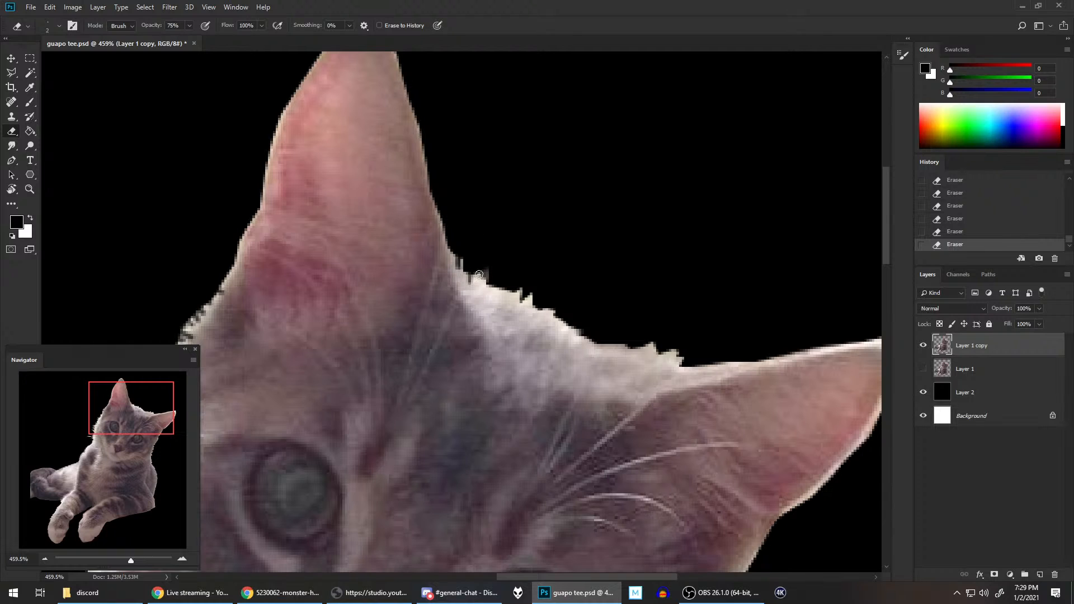
# Step: Step back through the last three eraser strokes and recut the fur tufts on the crown beside the upright ear
pyautogui.click(966, 232)
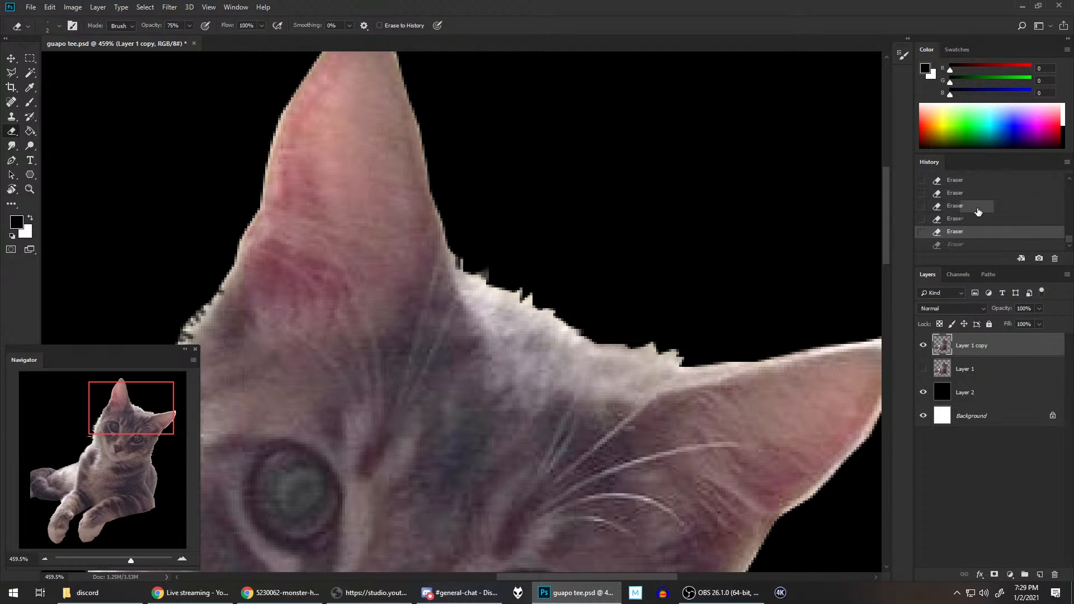
pyautogui.click(980, 206)
pyautogui.moveTo(478, 268)
pyautogui.mouseDown()
pyautogui.moveTo(525, 266)
pyautogui.moveTo(497, 291)
pyautogui.mouseUp()
pyautogui.moveTo(516, 282); pyautogui.dragTo(507, 291)
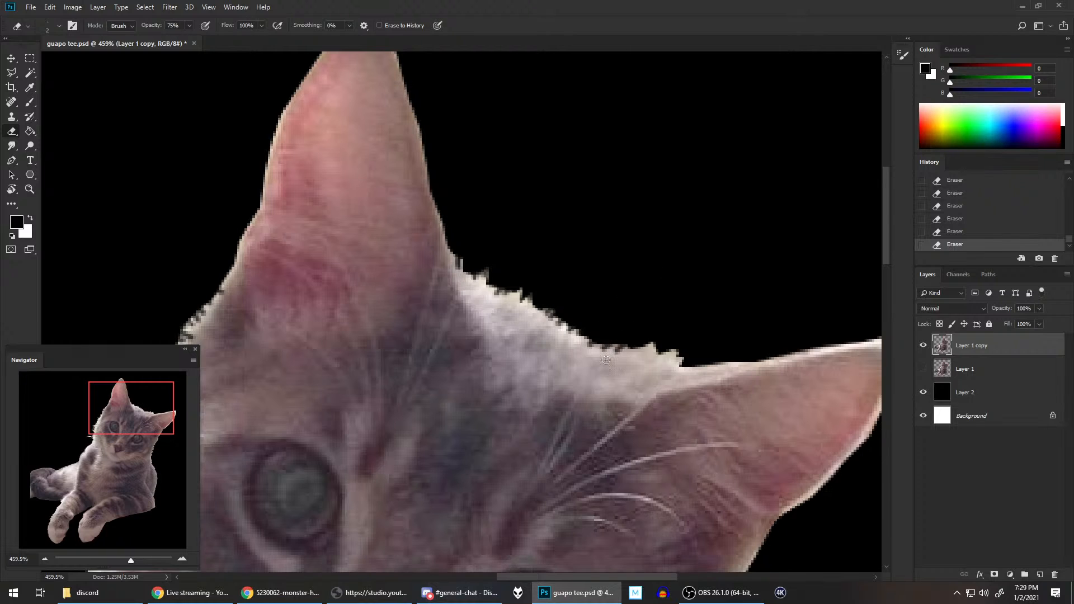
# Step: Erase fur notches along the crown near the sideways ear, reverting the last two strokes and recutting that spot
pyautogui.moveTo(640, 342)
pyautogui.mouseDown()
pyautogui.moveTo(629, 360)
pyautogui.moveTo(655, 355)
pyautogui.mouseUp()
pyautogui.moveTo(673, 354); pyautogui.dragTo(665, 366)
pyautogui.click(974, 232)
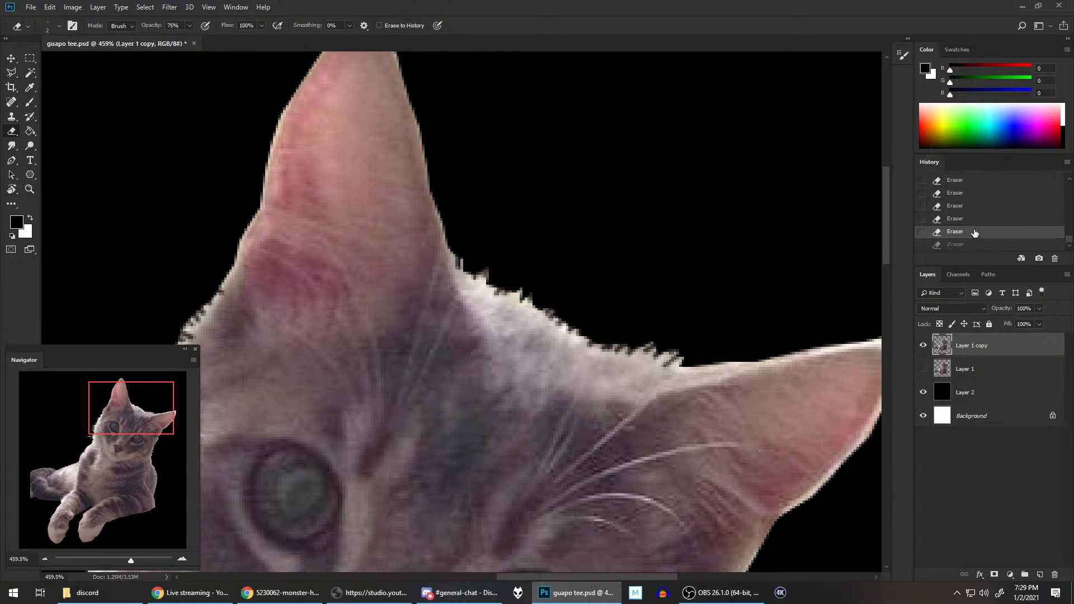
pyautogui.click(972, 222)
pyautogui.moveTo(664, 355)
pyautogui.mouseDown()
pyautogui.moveTo(686, 344)
pyautogui.moveTo(678, 362)
pyautogui.moveTo(725, 351)
pyautogui.moveTo(701, 368)
pyautogui.mouseUp()
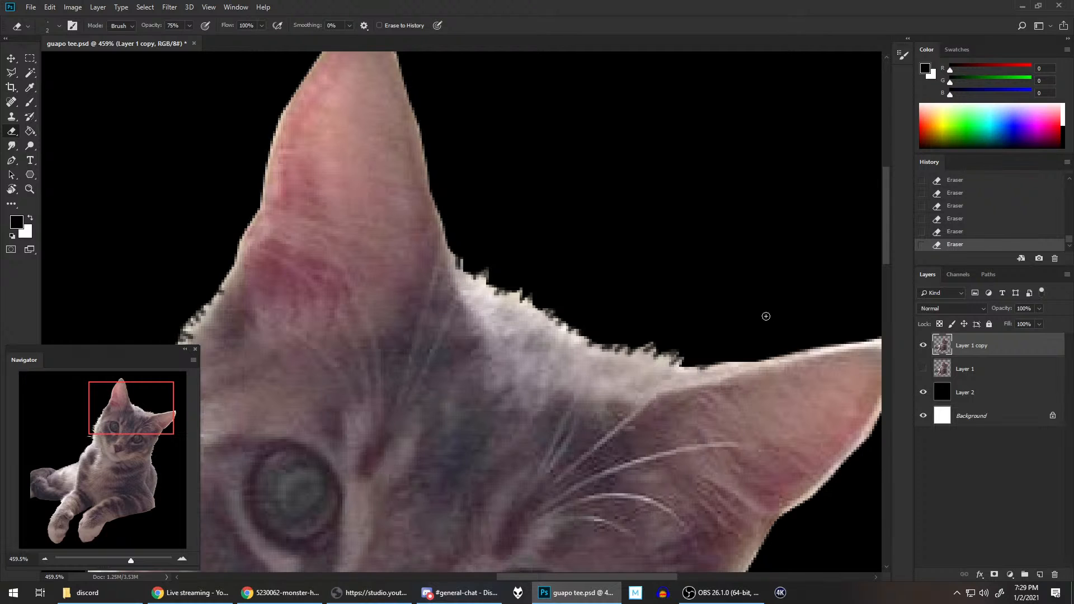
# Step: Roughen the smooth upper edge at the base of the sideways ear with fine eraser strokes
pyautogui.moveTo(742, 295); pyautogui.dragTo(736, 290)
pyautogui.moveTo(641, 223); pyautogui.dragTo(618, 217)
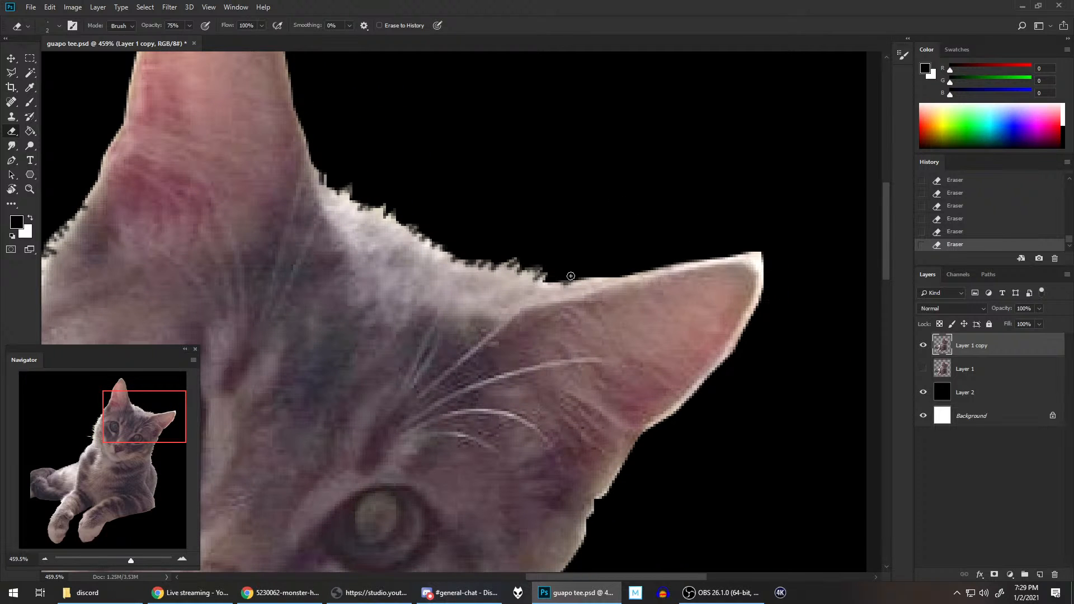
pyautogui.moveTo(561, 278)
pyautogui.mouseDown()
pyautogui.moveTo(552, 285)
pyautogui.moveTo(591, 280)
pyautogui.mouseUp()
pyautogui.scroll(-2, 550, 262)
pyautogui.scroll(-1, 551, 263)
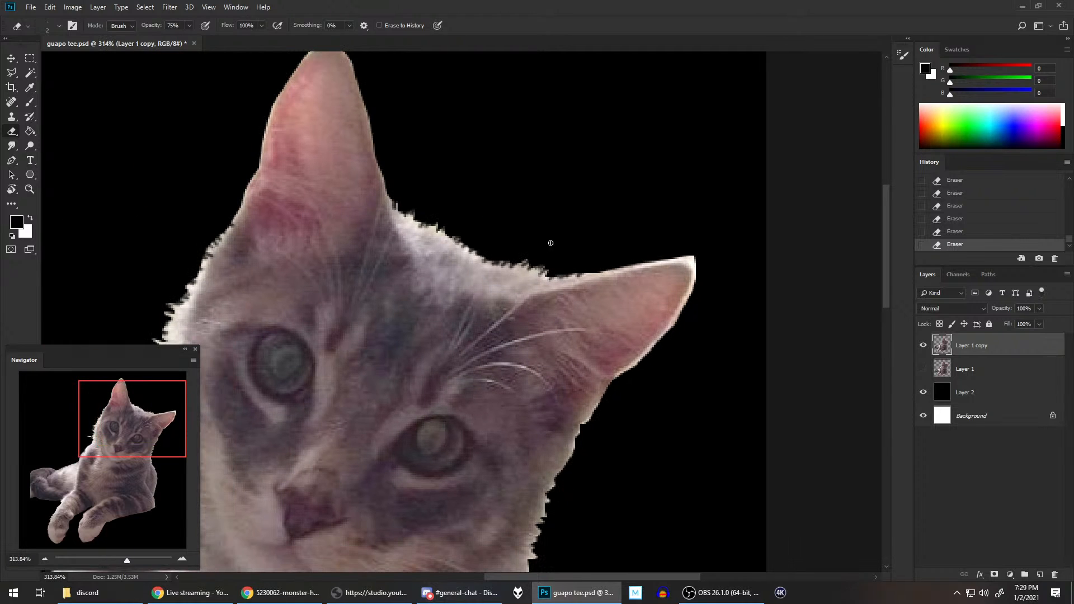
pyautogui.moveTo(582, 250); pyautogui.dragTo(581, 179)
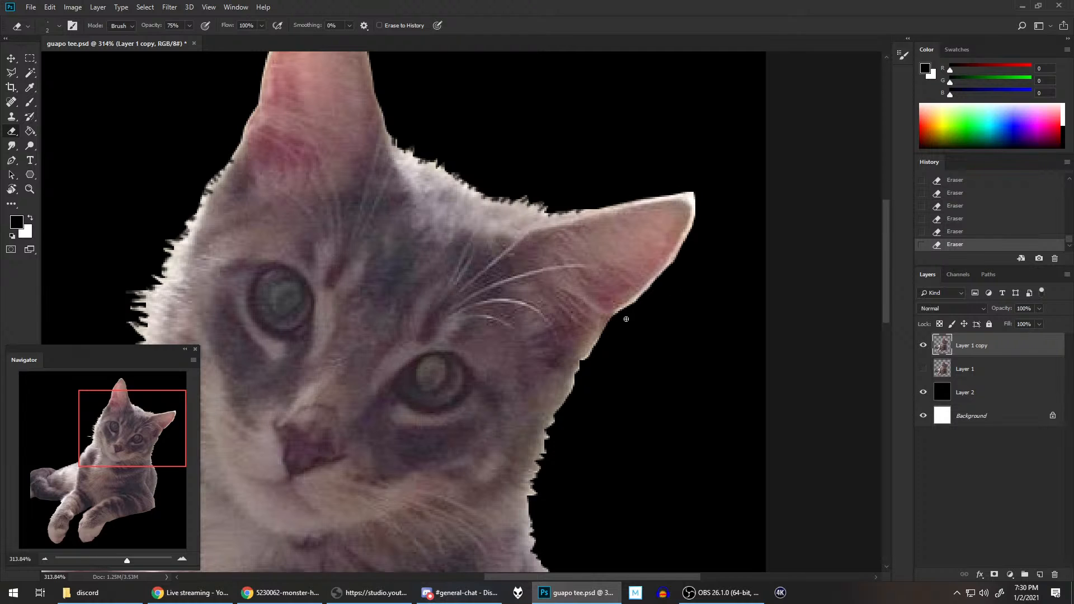
# Step: Erase fine fur notches along the cheek outline from the base of the sideways ear down toward the neck
pyautogui.scroll(-2, 625, 319)
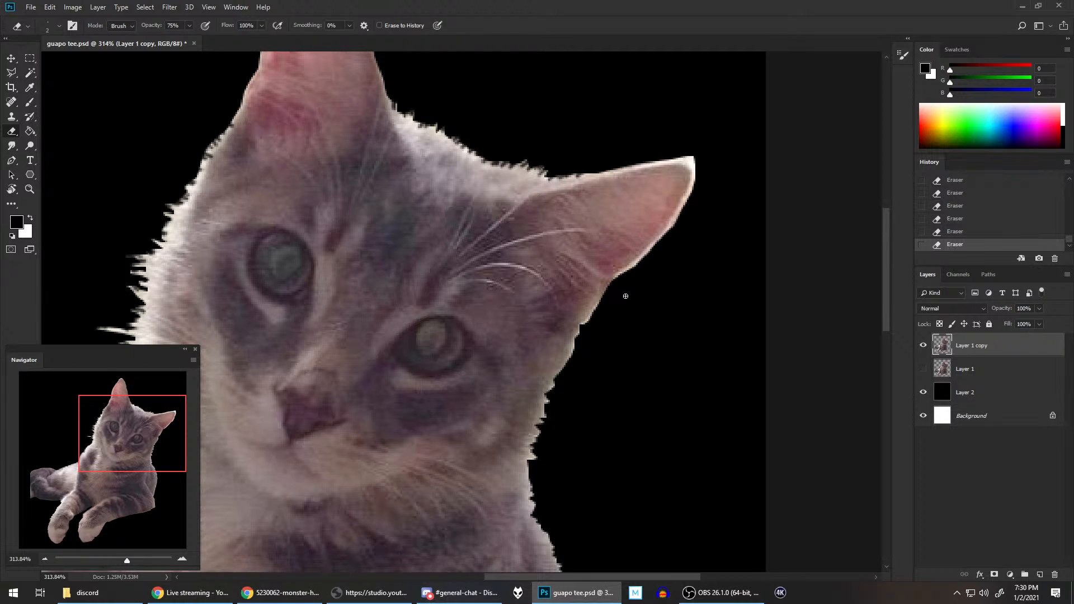
pyautogui.scroll(-1, 626, 296)
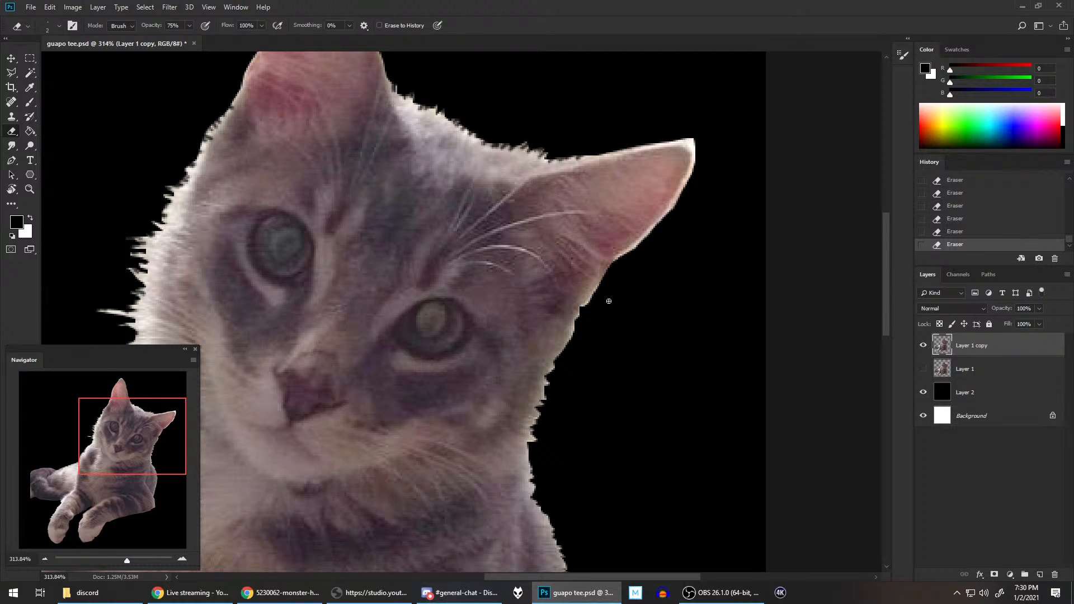
pyautogui.scroll(2, 619, 290)
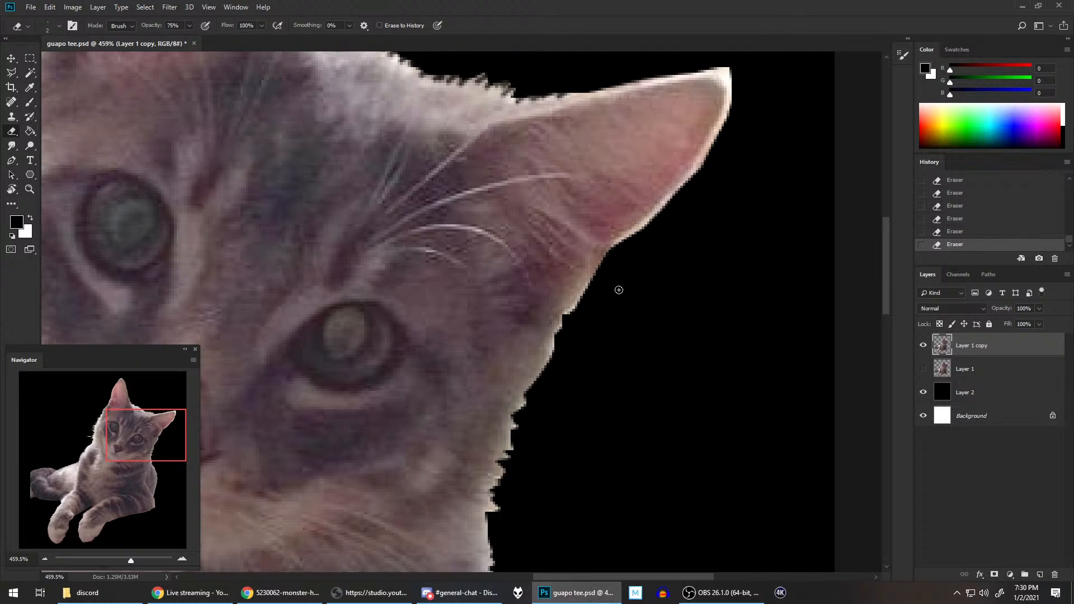
pyautogui.scroll(1, 617, 295)
pyautogui.scroll(-1, 619, 295)
pyautogui.scroll(-2, 624, 257)
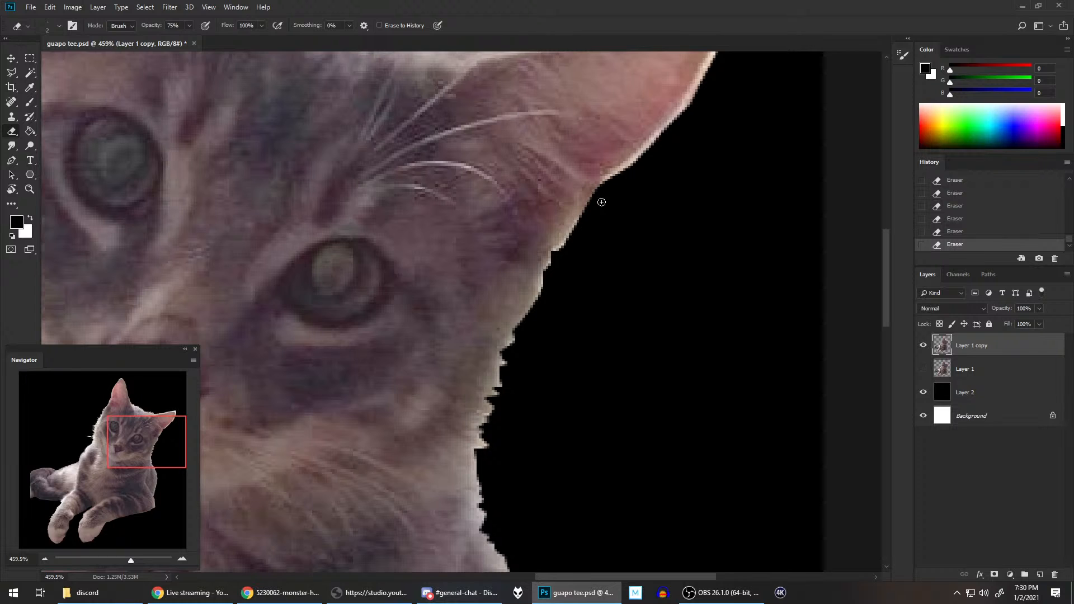
pyautogui.moveTo(584, 226)
pyautogui.mouseDown()
pyautogui.moveTo(535, 292)
pyautogui.moveTo(542, 311)
pyautogui.moveTo(512, 325)
pyautogui.moveTo(524, 323)
pyautogui.moveTo(516, 358)
pyautogui.moveTo(486, 413)
pyautogui.moveTo(494, 409)
pyautogui.moveTo(503, 425)
pyautogui.moveTo(493, 446)
pyautogui.mouseUp()
# Step: Roughen the smooth outline of the neck and shoulder below the cheek with short fur-like eraser strokes
pyautogui.scroll(-3, 597, 251)
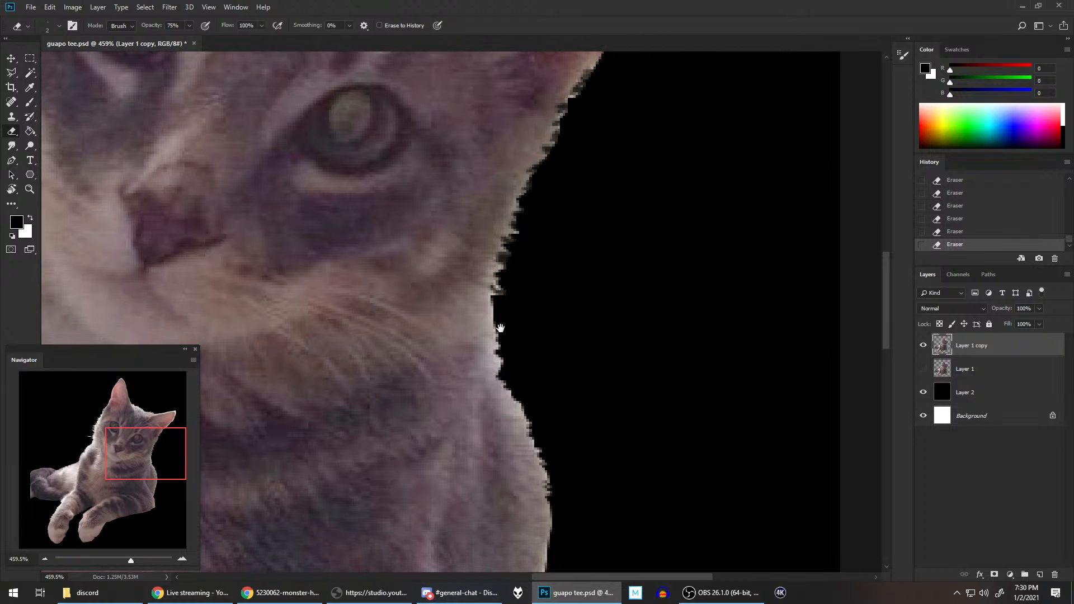
pyautogui.moveTo(486, 305)
pyautogui.mouseDown()
pyautogui.moveTo(494, 300)
pyautogui.moveTo(502, 333)
pyautogui.moveTo(480, 326)
pyautogui.moveTo(507, 354)
pyautogui.moveTo(488, 356)
pyautogui.moveTo(523, 384)
pyautogui.moveTo(523, 420)
pyautogui.mouseUp()
pyautogui.scroll(-3, 587, 371)
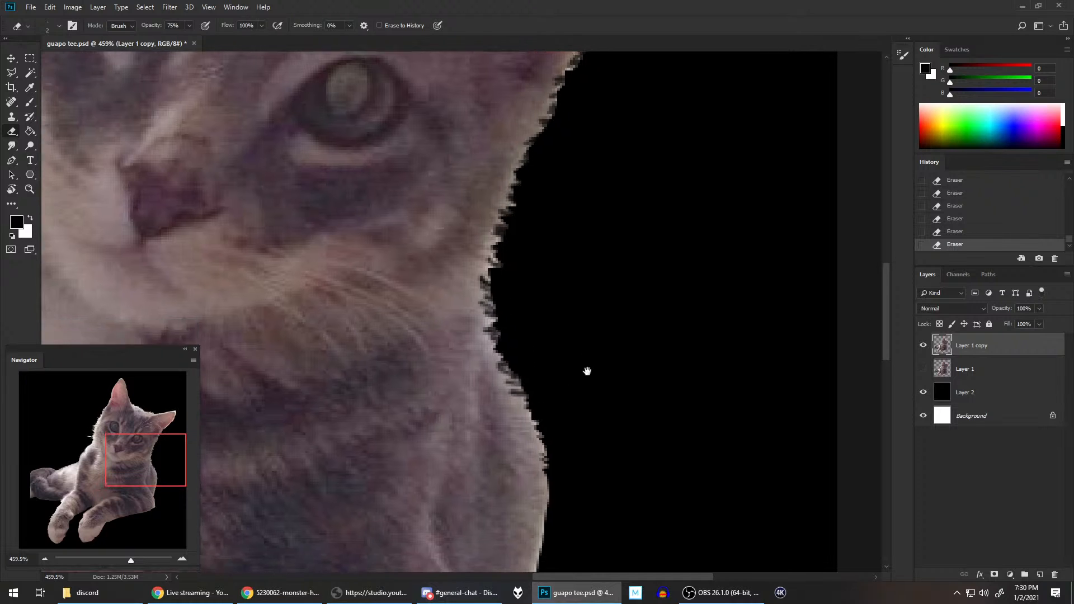
pyautogui.moveTo(558, 293)
pyautogui.mouseDown()
pyautogui.moveTo(532, 321)
pyautogui.moveTo(544, 444)
pyautogui.mouseUp()
pyautogui.scroll(-3, 586, 417)
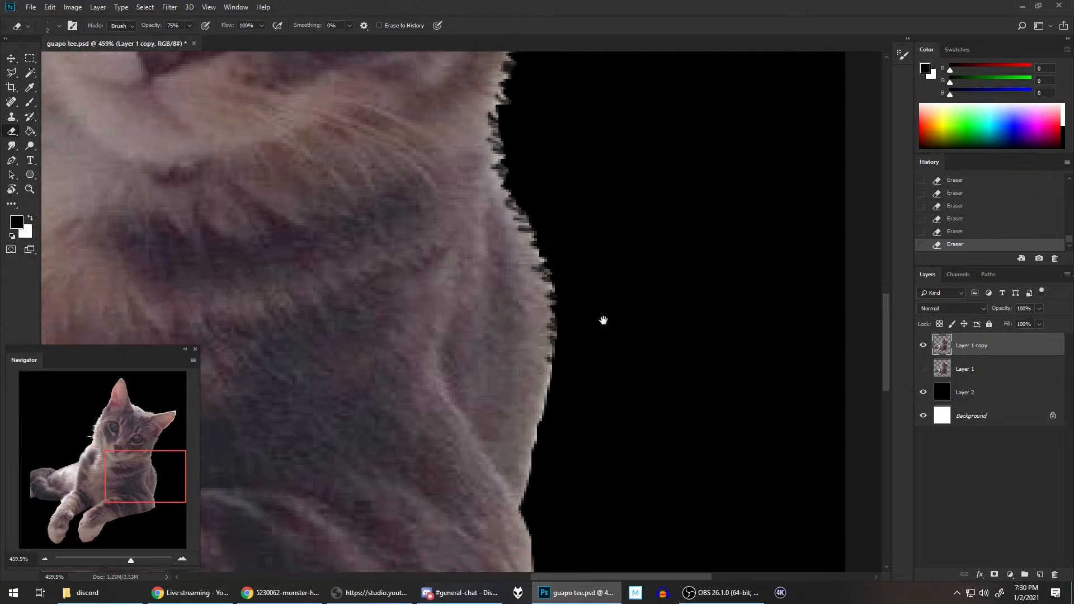
pyautogui.moveTo(566, 303)
pyautogui.mouseDown()
pyautogui.moveTo(551, 346)
pyautogui.moveTo(559, 358)
pyautogui.moveTo(559, 331)
pyautogui.moveTo(567, 368)
pyautogui.moveTo(549, 362)
pyautogui.moveTo(527, 453)
pyautogui.mouseUp()
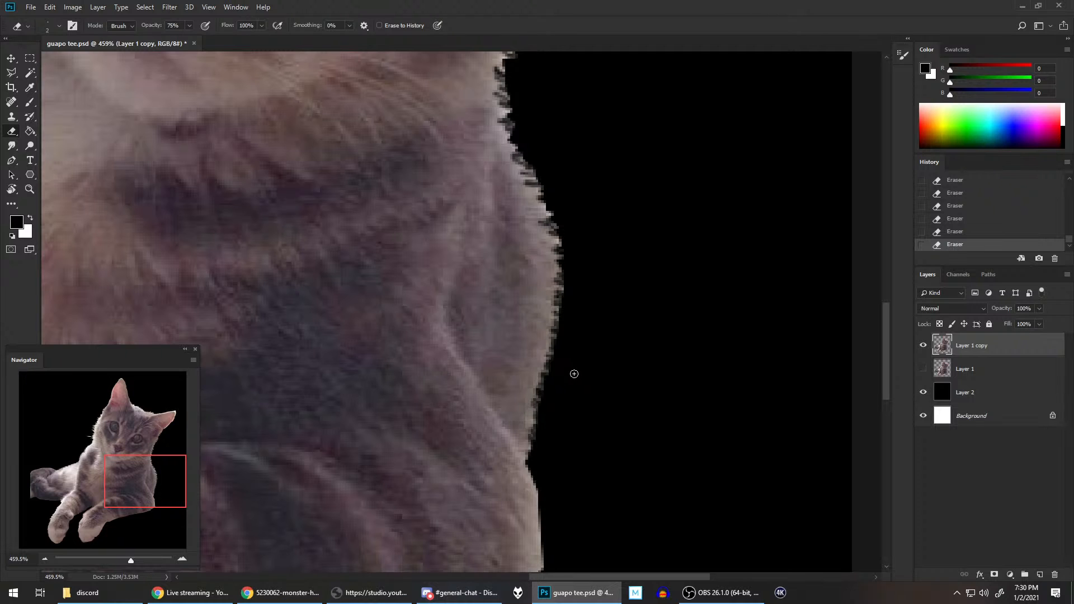
# Step: Erase fur notches around the elbow corner below the shoulder and onto the start of the foreleg's underside
pyautogui.scroll(-3, 610, 302)
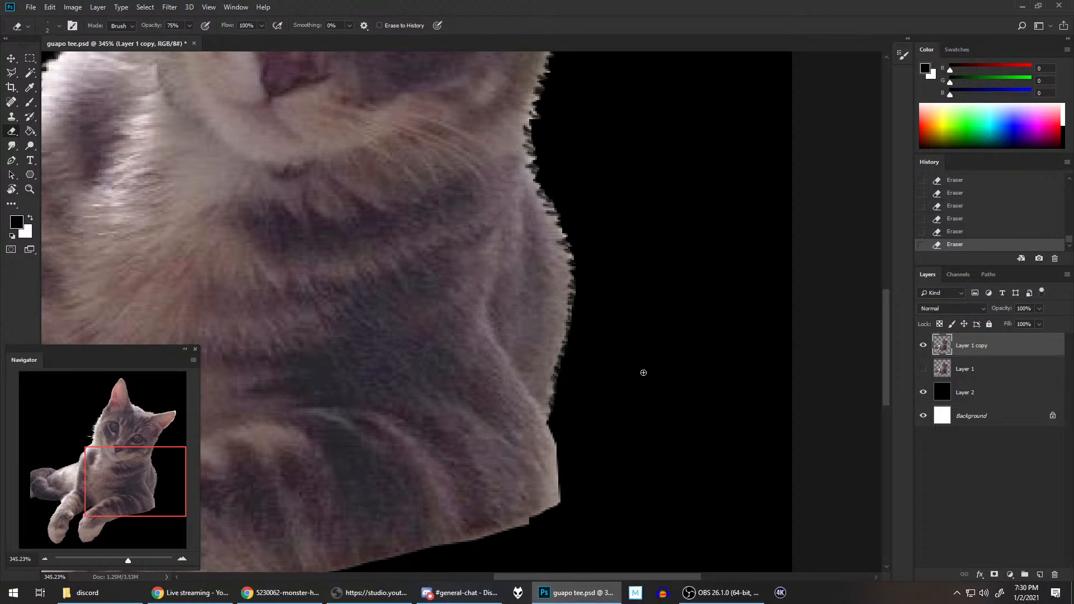
pyautogui.scroll(-4, 642, 353)
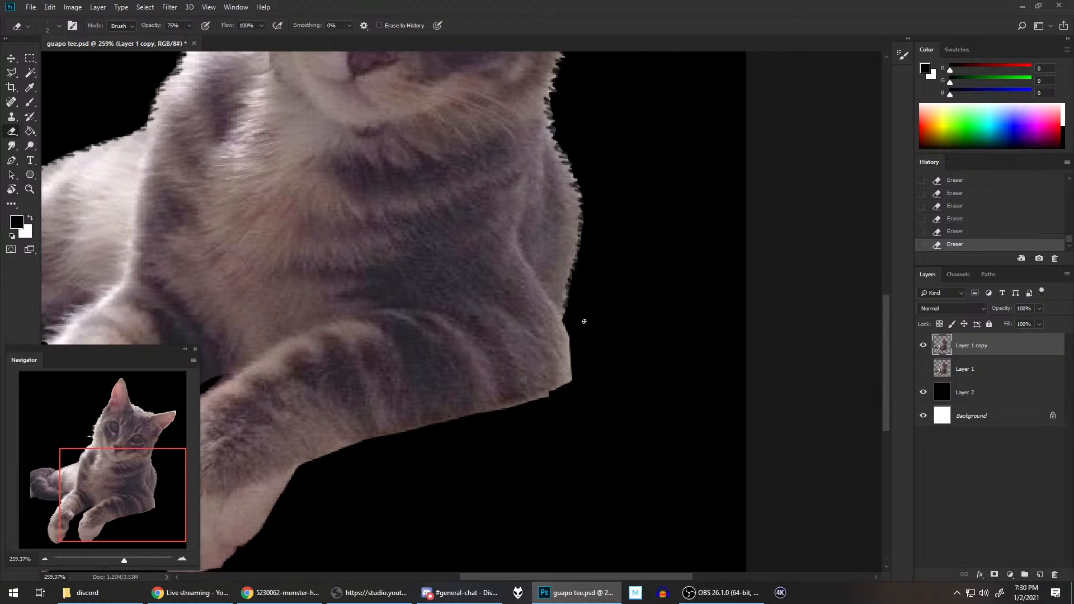
pyautogui.scroll(4, 584, 321)
pyautogui.scroll(1, 637, 336)
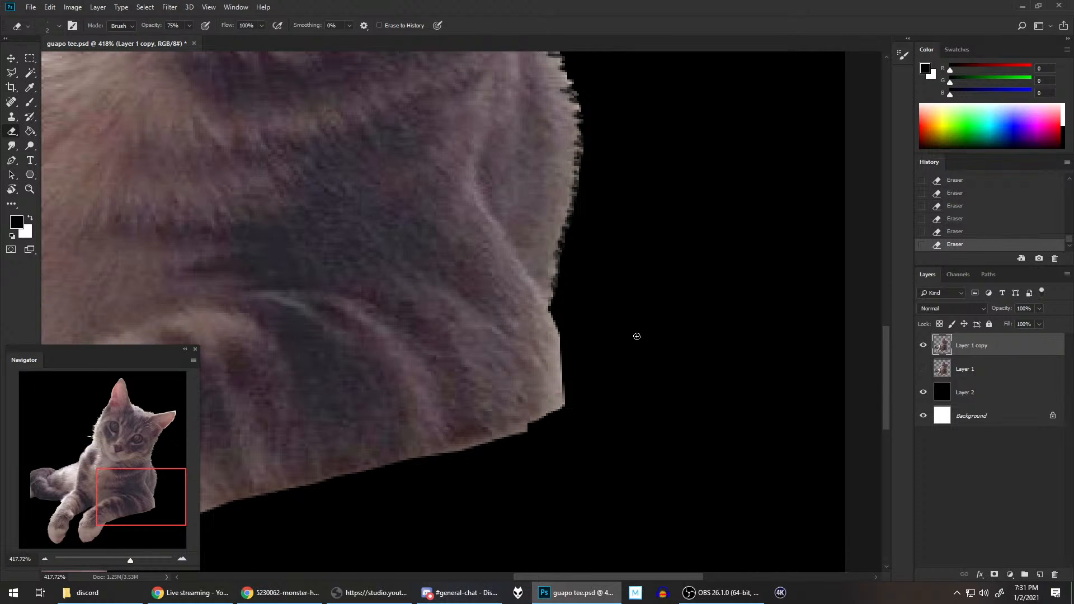
pyautogui.moveTo(559, 321)
pyautogui.mouseDown()
pyautogui.moveTo(565, 405)
pyautogui.moveTo(541, 429)
pyautogui.moveTo(522, 425)
pyautogui.moveTo(516, 436)
pyautogui.moveTo(510, 428)
pyautogui.moveTo(528, 432)
pyautogui.moveTo(511, 423)
pyautogui.moveTo(483, 448)
pyautogui.moveTo(482, 432)
pyautogui.moveTo(452, 445)
pyautogui.mouseUp()
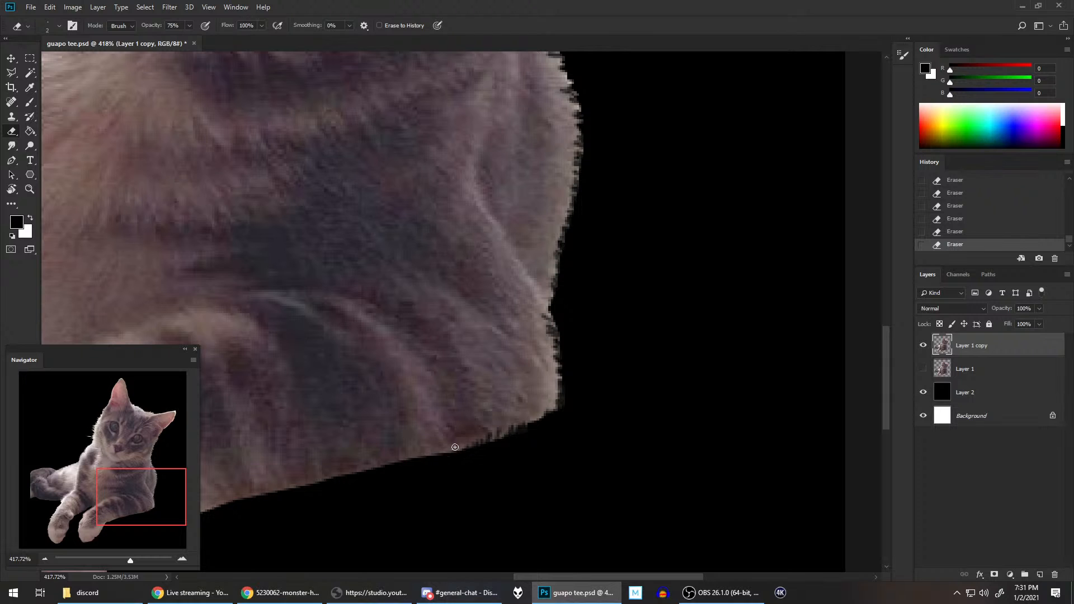
# Step: Continue the fur notches along the underside of the bent foreleg from the elbow to the paw
pyautogui.moveTo(549, 382); pyautogui.dragTo(660, 307)
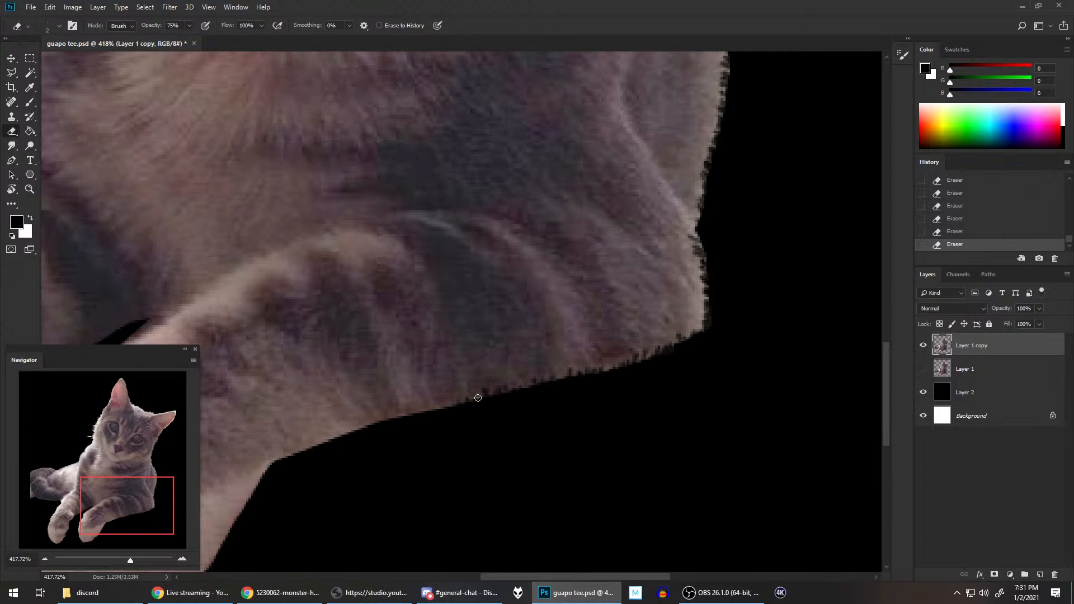
pyautogui.moveTo(477, 424)
pyautogui.mouseDown()
pyautogui.moveTo(578, 388)
pyautogui.moveTo(724, 288)
pyautogui.mouseUp()
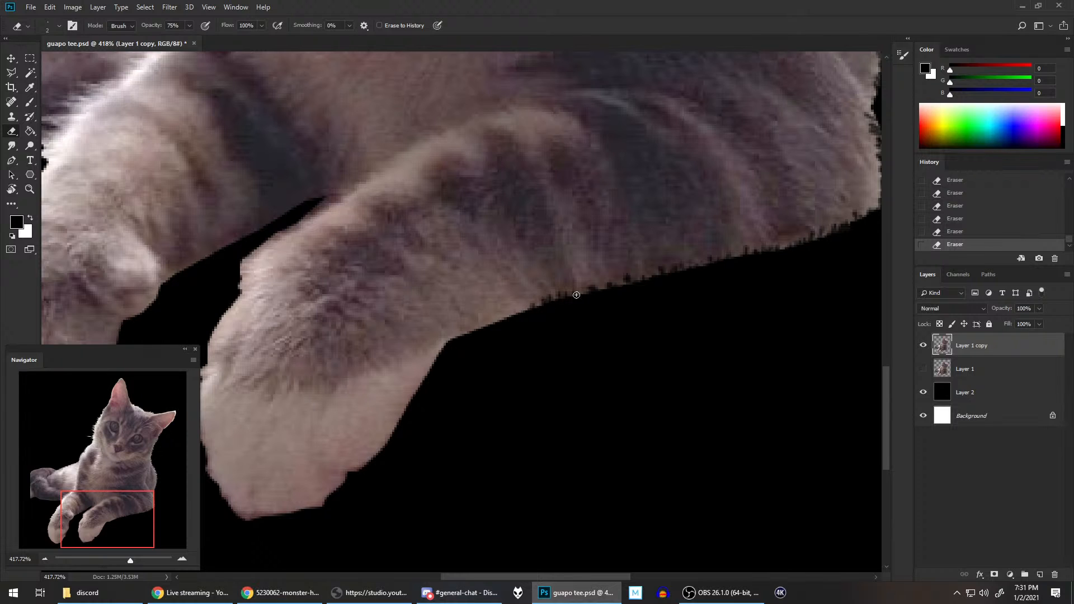
pyautogui.moveTo(523, 309); pyautogui.dragTo(469, 339)
# Step: Erase small fur notches around the outline of the bent foreleg's paw, covering its underside, tip and inner side
pyautogui.moveTo(532, 355); pyautogui.dragTo(679, 272)
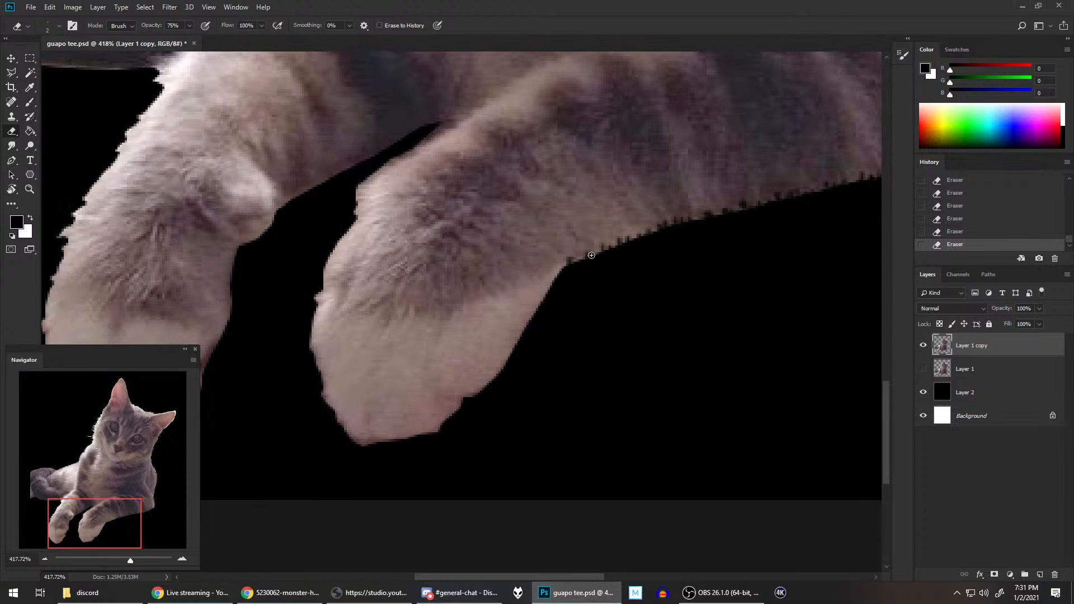
pyautogui.moveTo(562, 267)
pyautogui.mouseDown()
pyautogui.moveTo(556, 294)
pyautogui.moveTo(550, 284)
pyautogui.moveTo(523, 330)
pyautogui.moveTo(532, 335)
pyautogui.moveTo(515, 340)
pyautogui.moveTo(509, 378)
pyautogui.moveTo(502, 362)
pyautogui.moveTo(478, 404)
pyautogui.moveTo(470, 395)
pyautogui.moveTo(500, 389)
pyautogui.mouseUp()
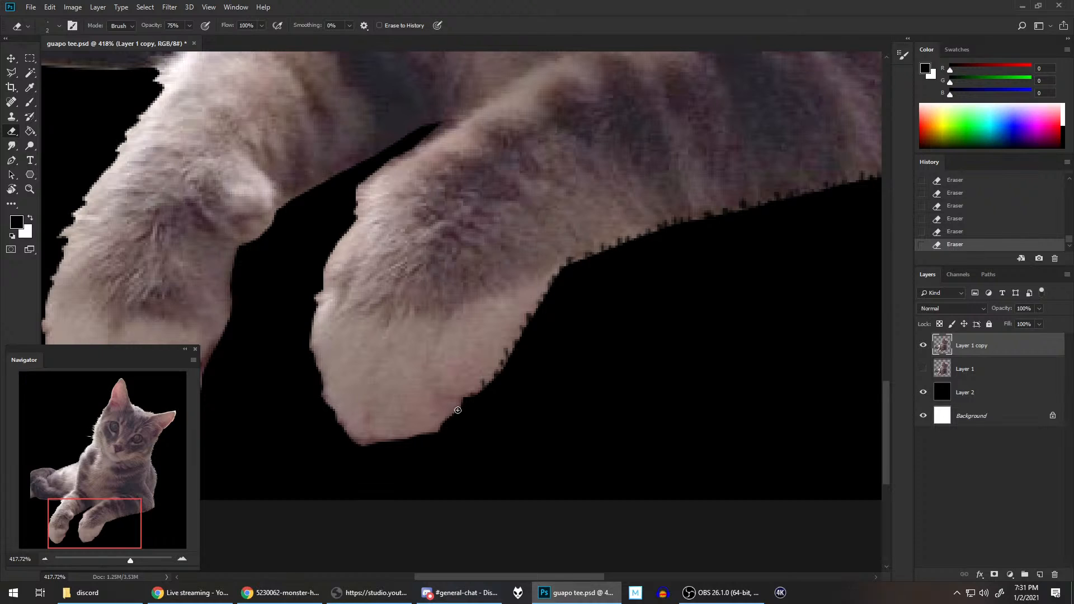
pyautogui.moveTo(457, 410)
pyautogui.mouseDown()
pyautogui.moveTo(445, 436)
pyautogui.moveTo(441, 423)
pyautogui.moveTo(398, 450)
pyautogui.moveTo(402, 432)
pyautogui.moveTo(381, 469)
pyautogui.moveTo(387, 434)
pyautogui.moveTo(360, 470)
pyautogui.moveTo(378, 440)
pyautogui.mouseUp()
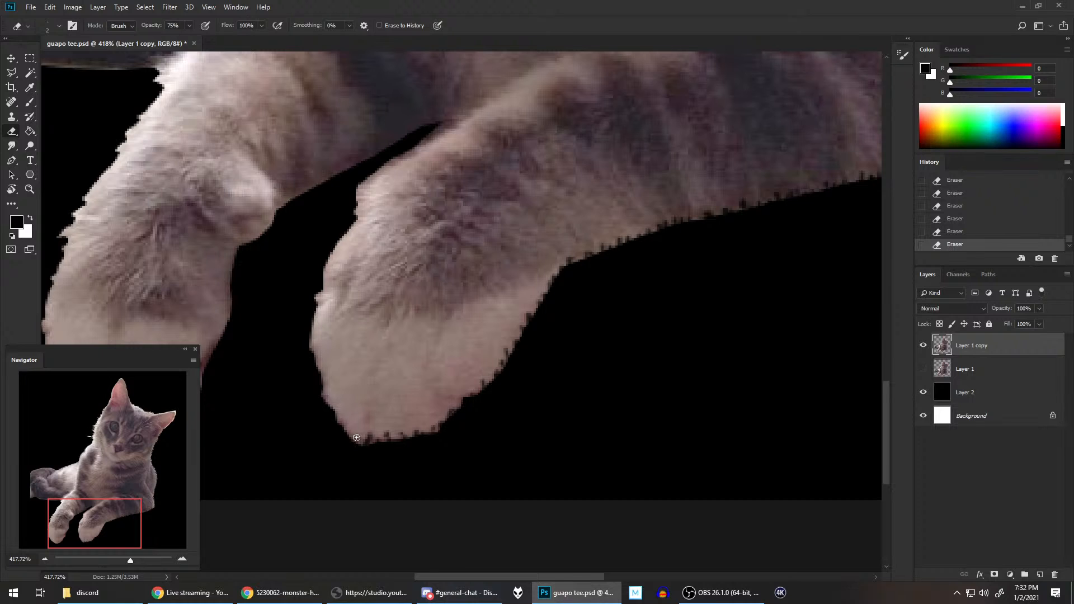
pyautogui.moveTo(483, 368)
pyautogui.mouseDown()
pyautogui.moveTo(616, 304)
pyautogui.moveTo(703, 284)
pyautogui.mouseUp()
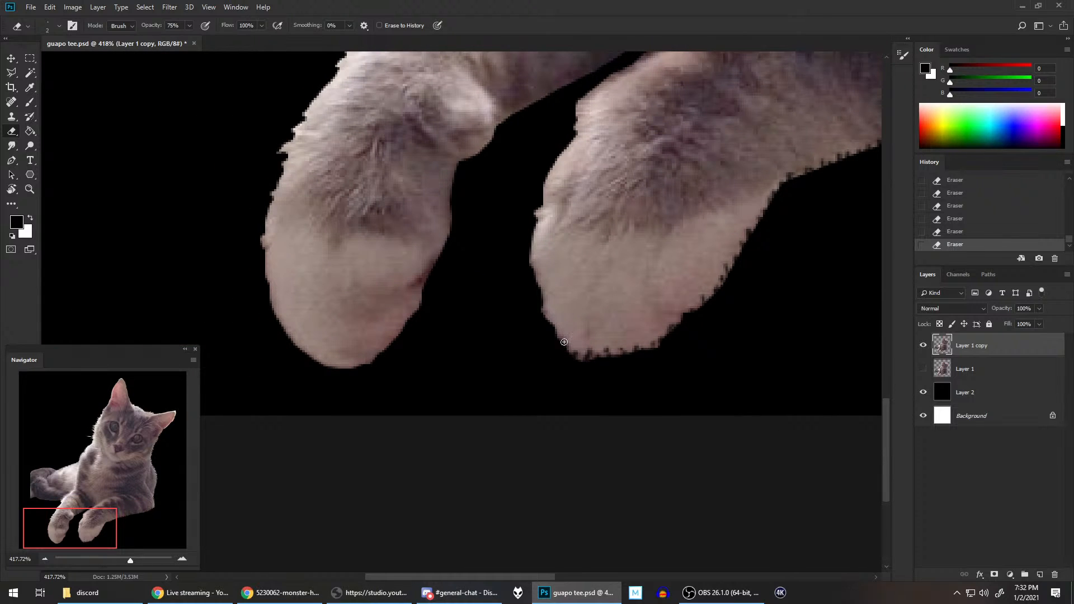
pyautogui.moveTo(553, 339); pyautogui.dragTo(558, 331)
pyautogui.moveTo(550, 330); pyautogui.dragTo(535, 248)
# Step: Roughen the edges facing the gap between the two forelegs, continuing down the inner side of the outstretched foreleg
pyautogui.moveTo(590, 229); pyautogui.dragTo(552, 345)
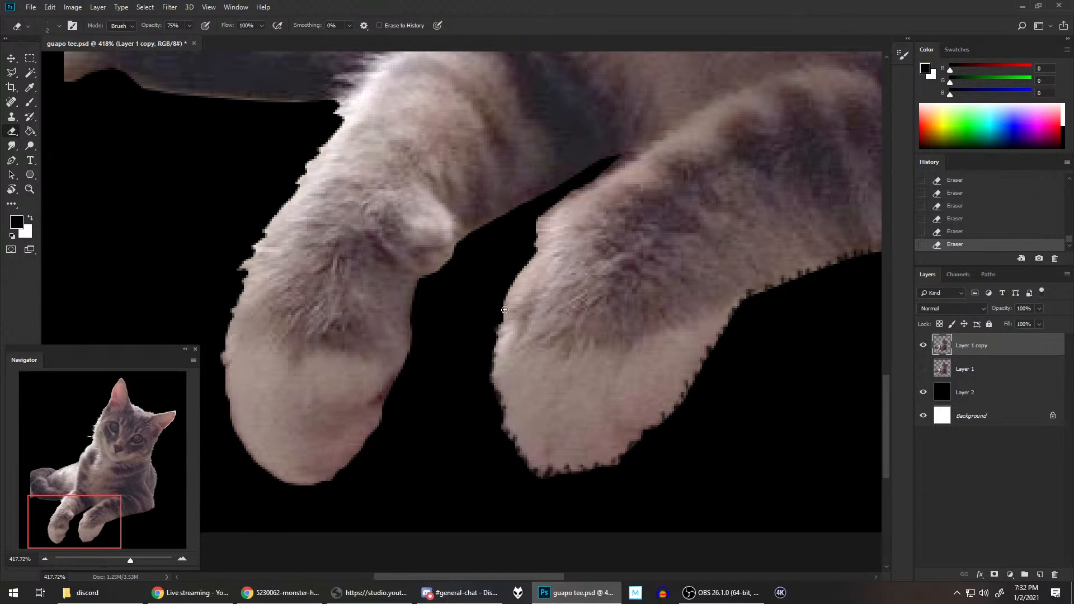
pyautogui.moveTo(509, 296); pyautogui.dragTo(515, 285)
pyautogui.moveTo(518, 277)
pyautogui.mouseDown()
pyautogui.moveTo(523, 268)
pyautogui.moveTo(516, 278)
pyautogui.mouseUp()
pyautogui.moveTo(525, 269)
pyautogui.mouseDown()
pyautogui.moveTo(610, 169)
pyautogui.moveTo(601, 176)
pyautogui.moveTo(615, 155)
pyautogui.moveTo(586, 173)
pyautogui.moveTo(619, 151)
pyautogui.moveTo(637, 116)
pyautogui.moveTo(584, 171)
pyautogui.moveTo(469, 247)
pyautogui.moveTo(466, 230)
pyautogui.moveTo(420, 275)
pyautogui.mouseUp()
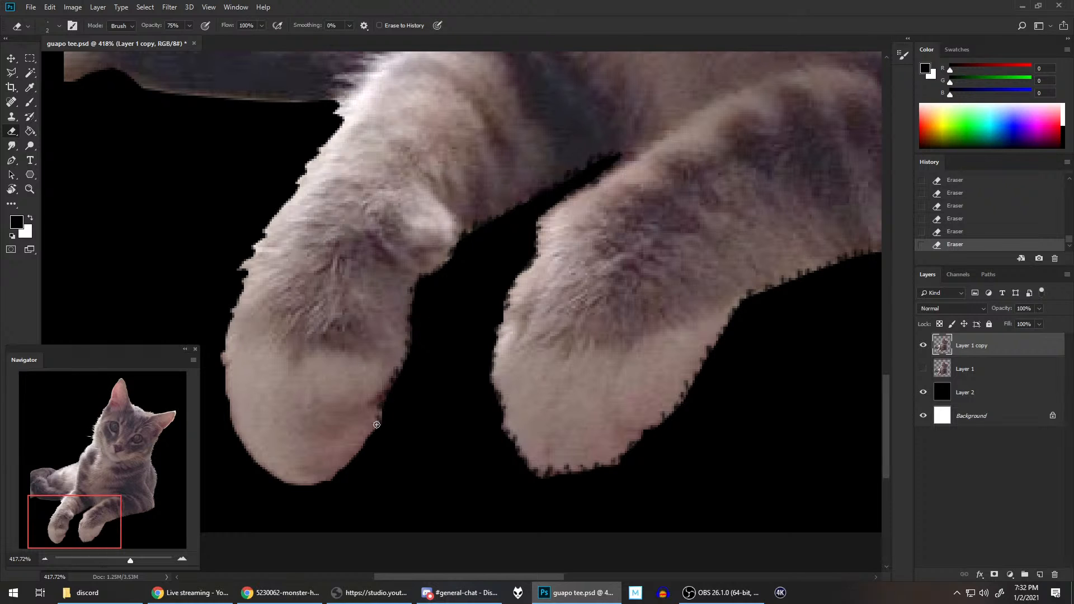
# Step: Erase fur notches around the tip and outer edge of the outstretched foreleg's paw
pyautogui.moveTo(406, 385); pyautogui.dragTo(528, 275)
pyautogui.moveTo(472, 342)
pyautogui.mouseDown()
pyautogui.moveTo(455, 376)
pyautogui.moveTo(443, 369)
pyautogui.moveTo(403, 385)
pyautogui.mouseUp()
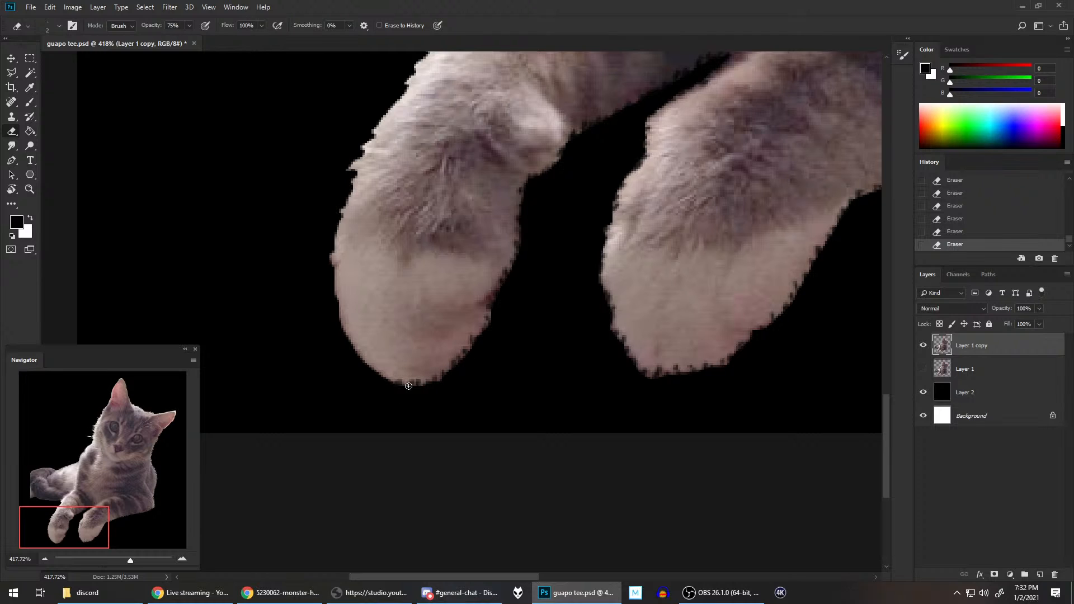
pyautogui.moveTo(392, 380)
pyautogui.mouseDown()
pyautogui.moveTo(372, 374)
pyautogui.moveTo(367, 383)
pyautogui.mouseUp()
pyautogui.moveTo(350, 342); pyautogui.dragTo(336, 280)
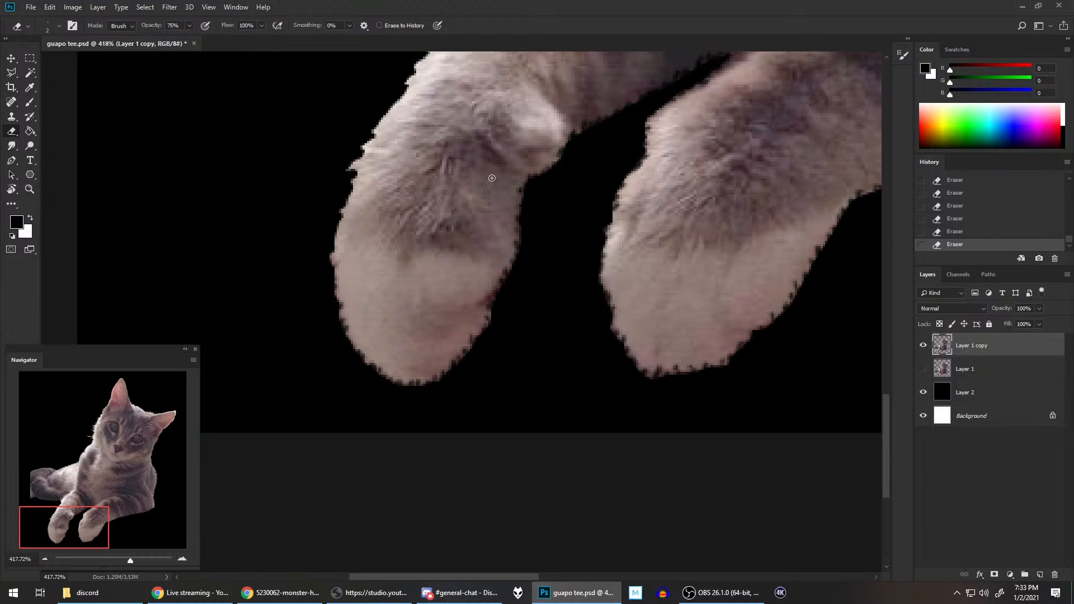
# Step: Review the whole cat cutout and save the document
pyautogui.scroll(-2, 387, 219)
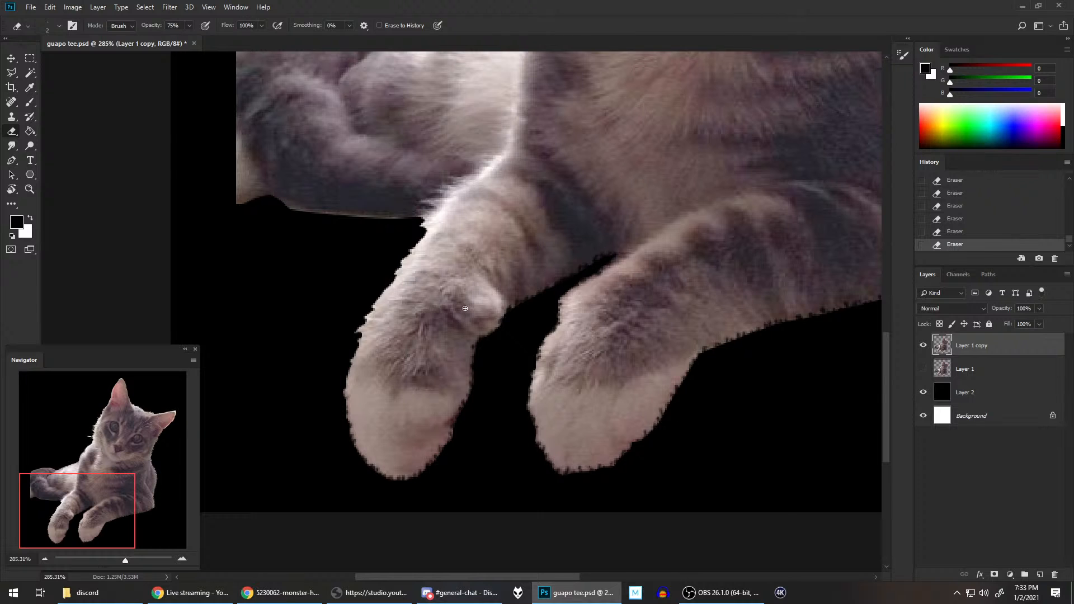
pyautogui.scroll(-1, 464, 310)
pyautogui.scroll(-2, 504, 275)
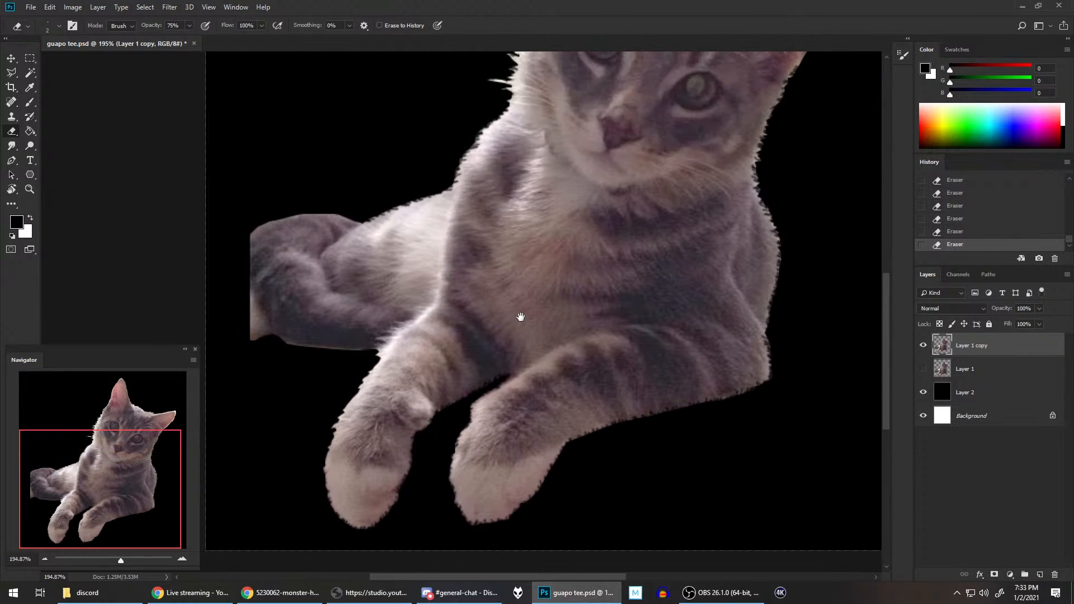
pyautogui.scroll(-2, 665, 256)
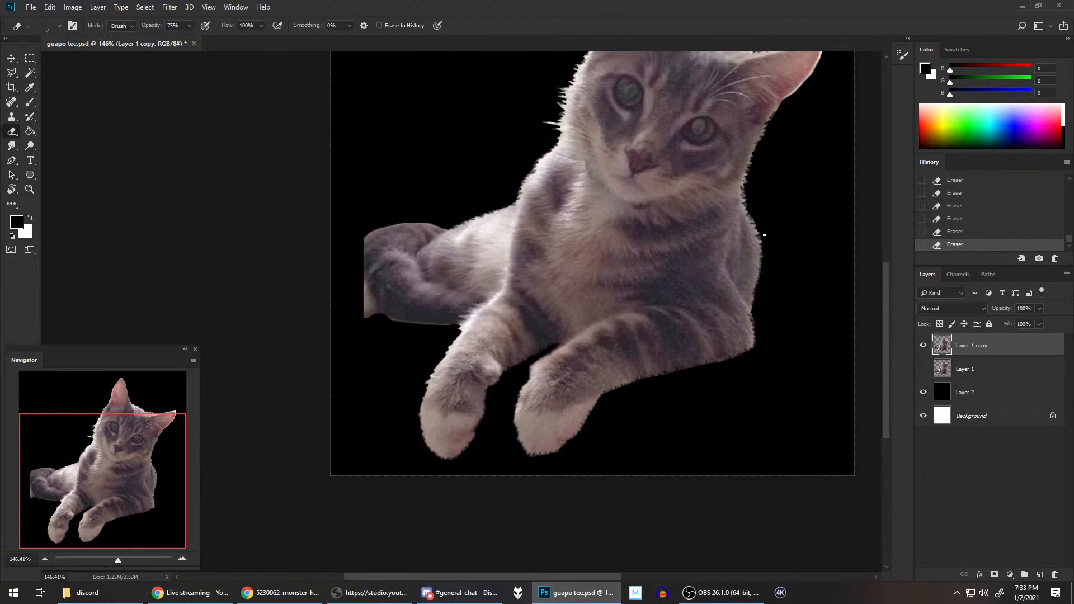
pyautogui.moveTo(759, 158); pyautogui.dragTo(710, 251)
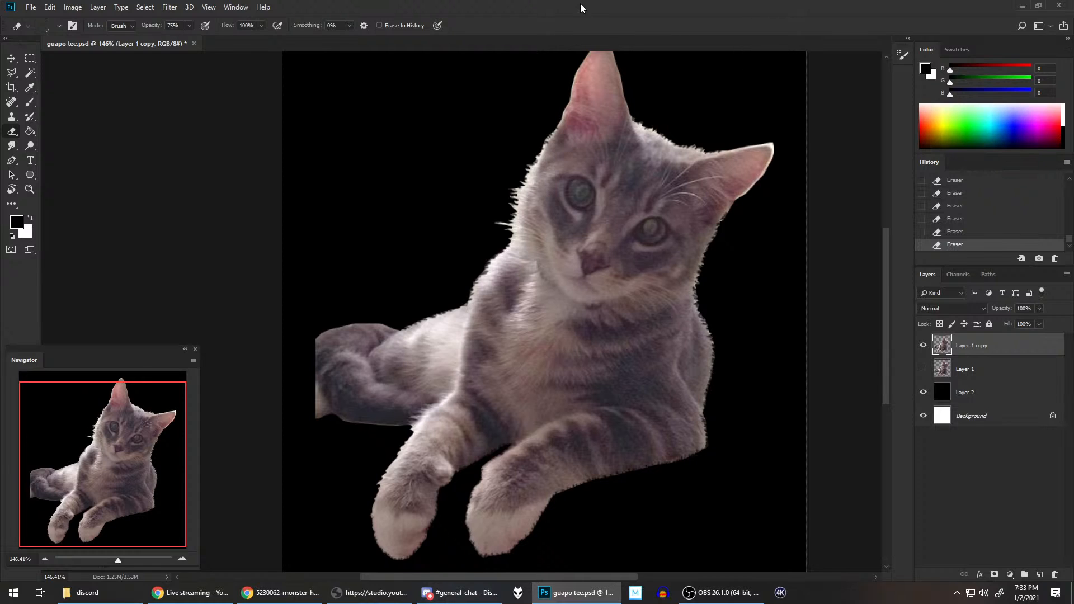
pyautogui.hotkey('ctrl', 's')
# Step: Erase fur notches along the underside of the hindquarters from the foreleg to the cropped edge, adjusting the eraser size
pyautogui.scroll(5, 414, 432)
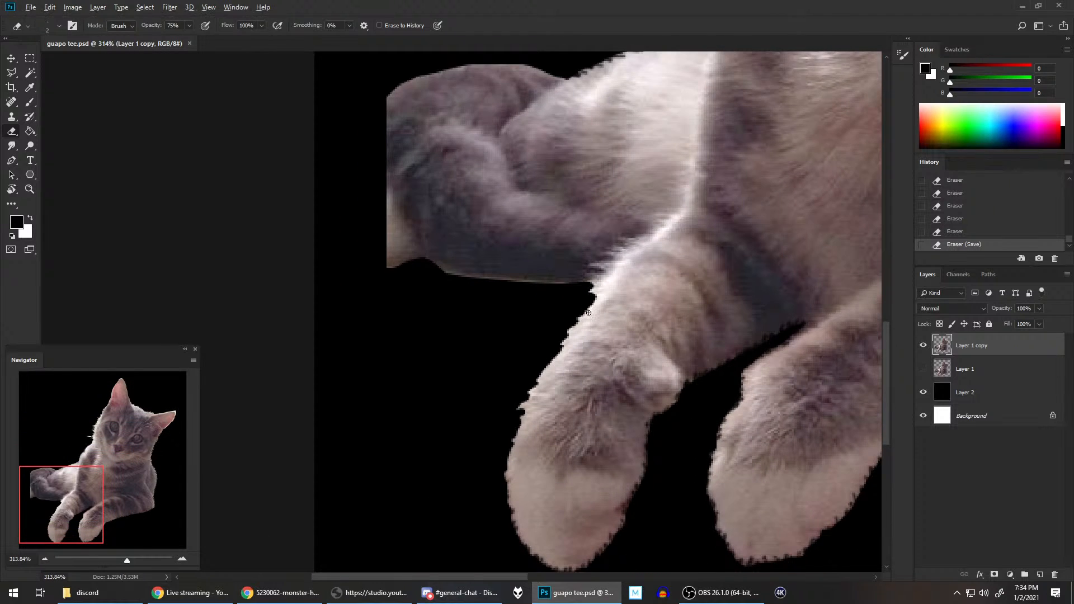
pyautogui.scroll(2, 588, 312)
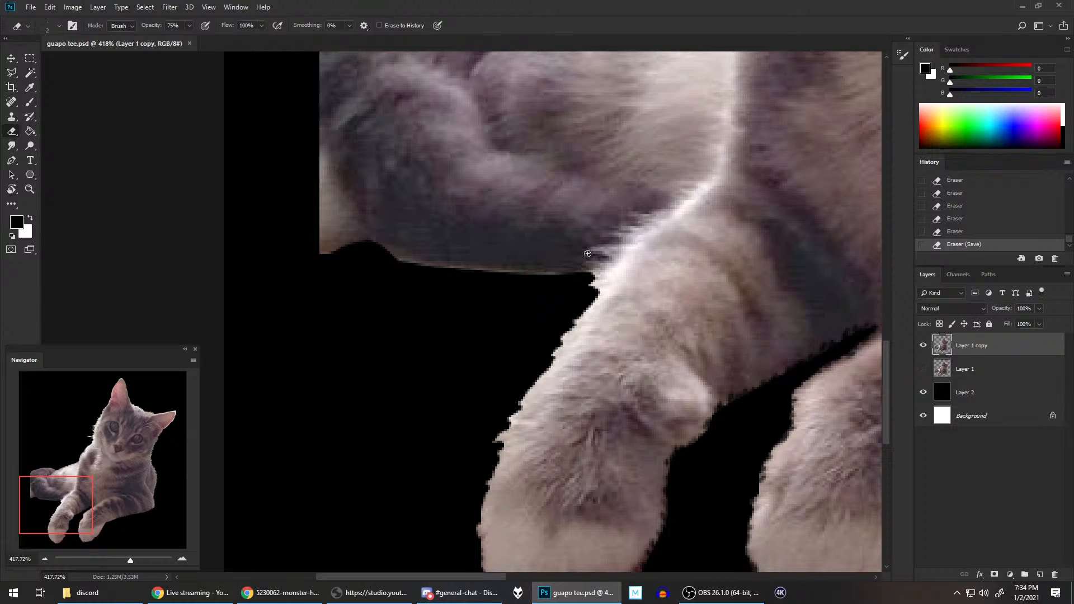
pyautogui.click(580, 274)
pyautogui.moveTo(563, 274)
pyautogui.mouseDown()
pyautogui.moveTo(538, 269)
pyautogui.moveTo(548, 273)
pyautogui.mouseUp()
pyautogui.press(']')
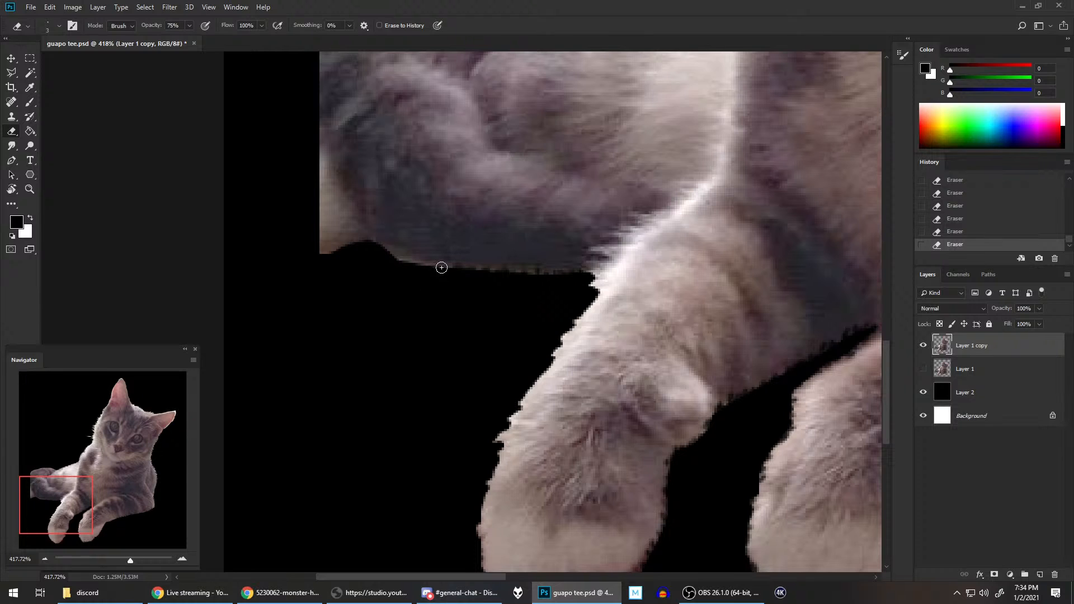
pyautogui.press(']')
pyautogui.press(']')
pyautogui.press('[')
pyautogui.press('[')
pyautogui.press('[')
pyautogui.moveTo(373, 243); pyautogui.dragTo(322, 249)
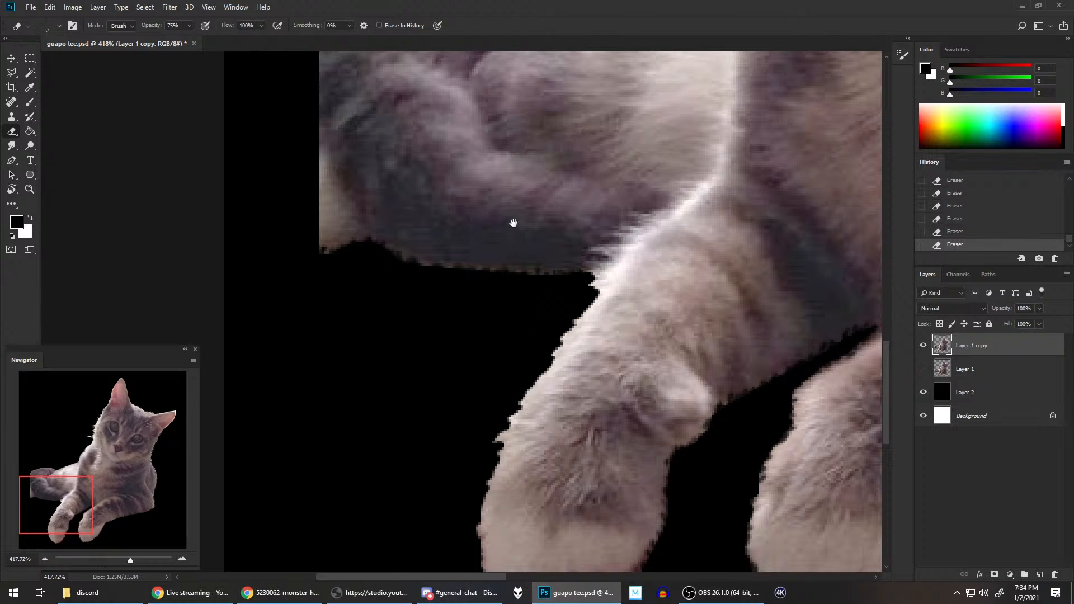
# Step: Erase fur notches along the upper edge of the hindquarters, from the back's contour to the cropped edge
pyautogui.moveTo(510, 221); pyautogui.dragTo(518, 383)
pyautogui.scroll(-5, 501, 260)
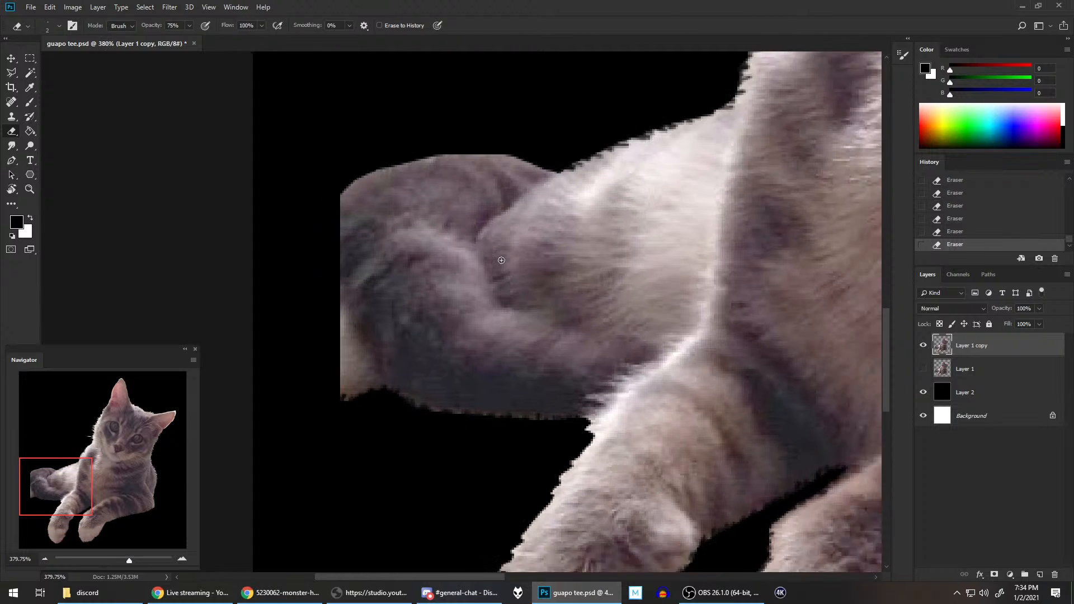
pyautogui.scroll(-3, 502, 260)
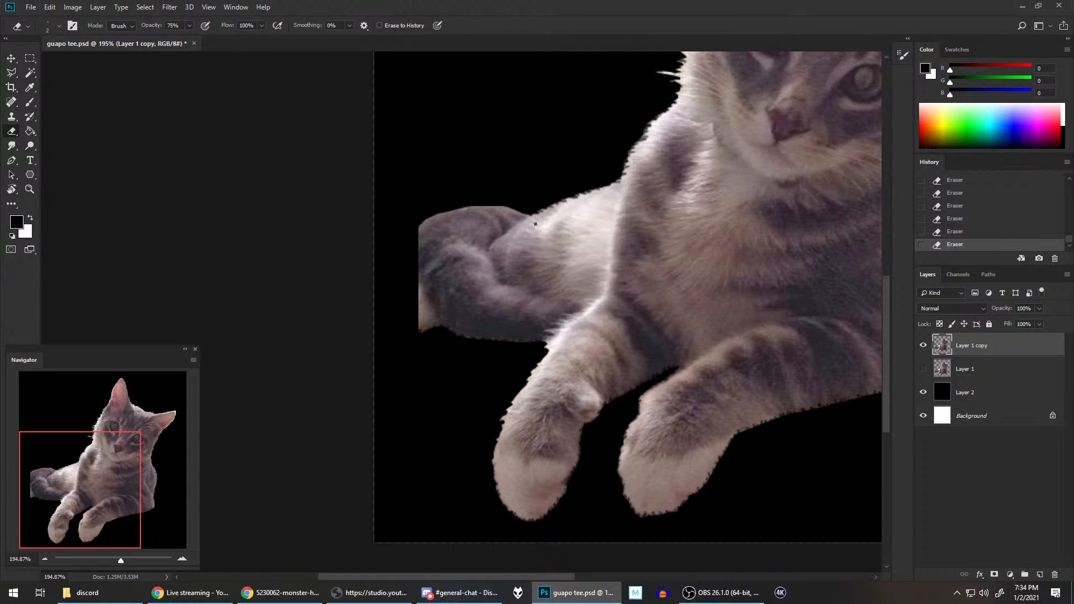
pyautogui.scroll(4, 535, 224)
pyautogui.moveTo(539, 182); pyautogui.dragTo(661, 195)
pyautogui.scroll(3, 607, 254)
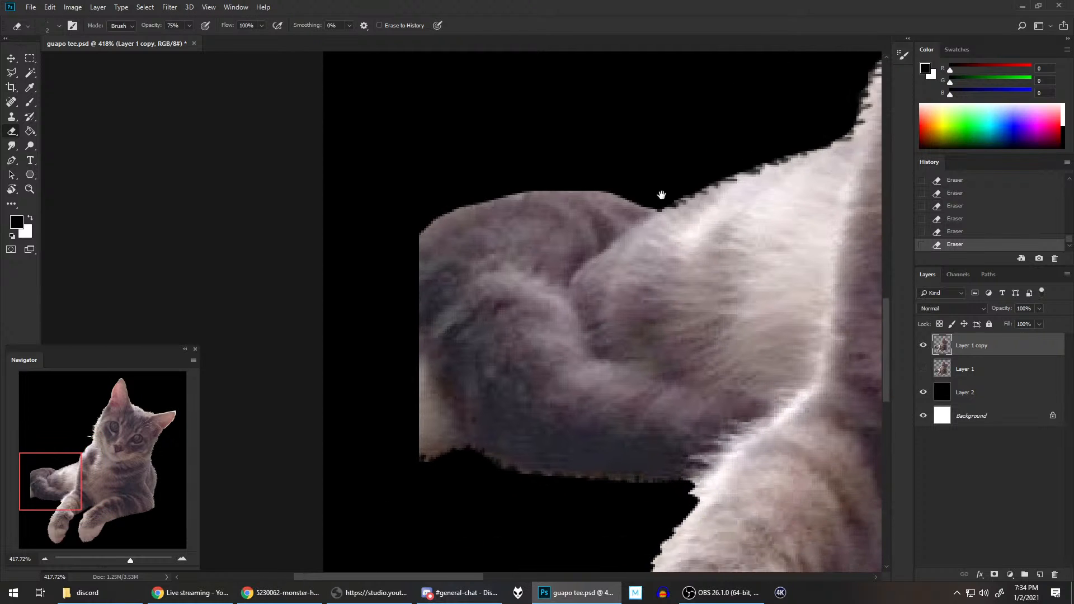
pyautogui.scroll(1, 676, 230)
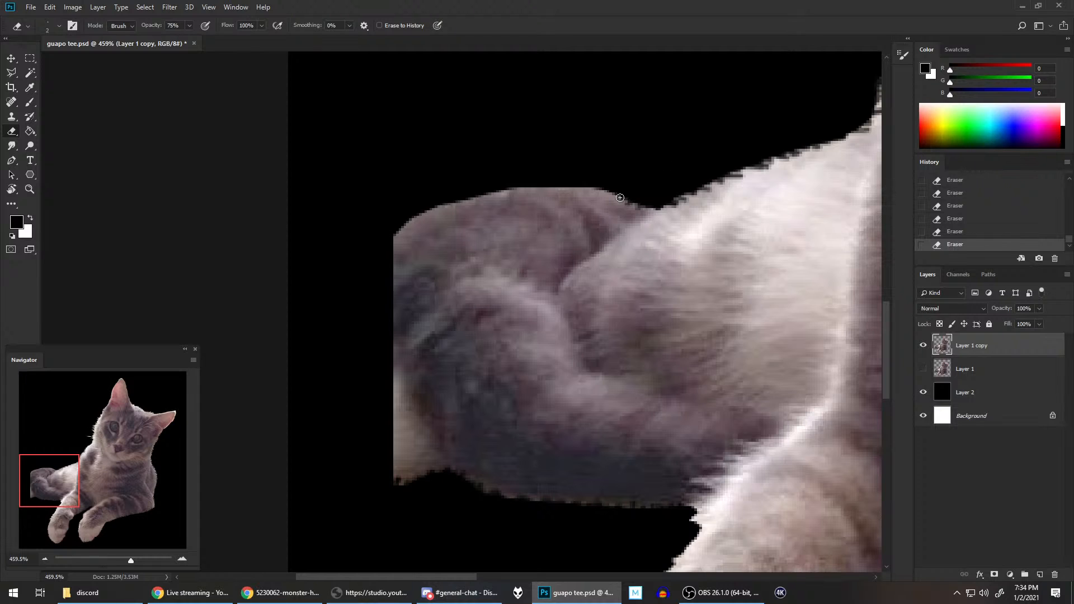
pyautogui.moveTo(593, 184)
pyautogui.mouseDown()
pyautogui.moveTo(566, 182)
pyautogui.moveTo(595, 153)
pyautogui.moveTo(547, 190)
pyautogui.moveTo(535, 180)
pyautogui.moveTo(471, 194)
pyautogui.mouseUp()
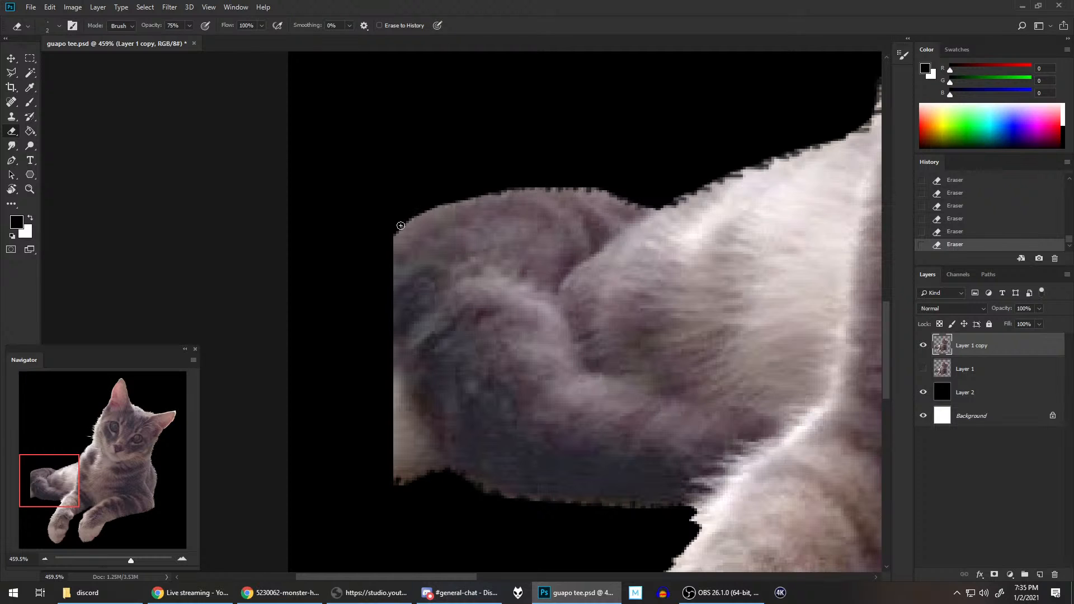
pyautogui.moveTo(401, 232)
pyautogui.mouseDown()
pyautogui.moveTo(436, 200)
pyautogui.moveTo(415, 213)
pyautogui.moveTo(475, 198)
pyautogui.moveTo(446, 207)
pyautogui.mouseUp()
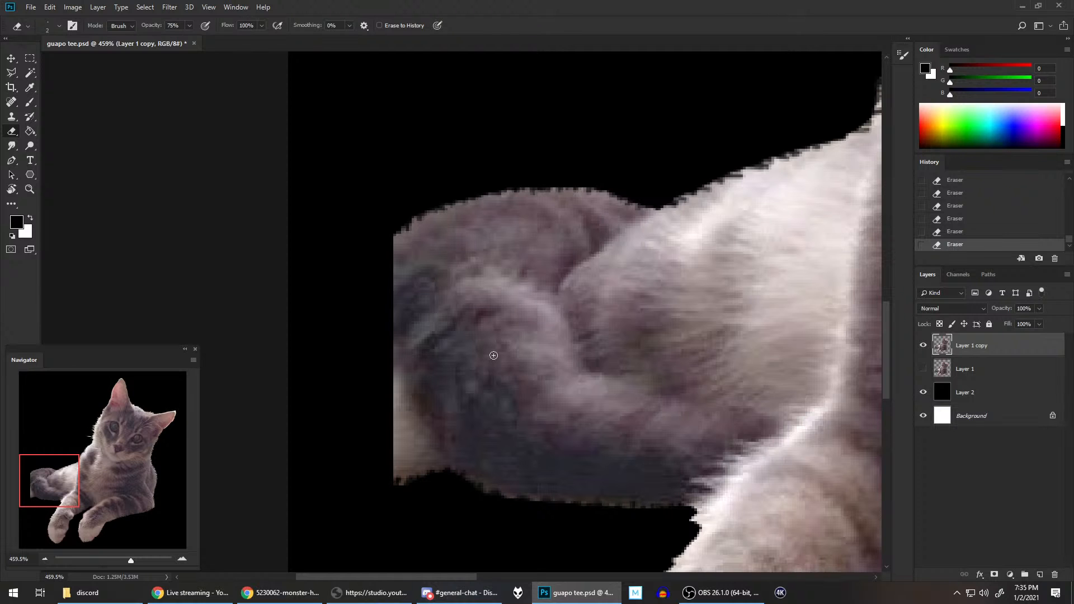
# Step: Check the whole cat's refined outline and save the document
pyautogui.scroll(-5, 675, 297)
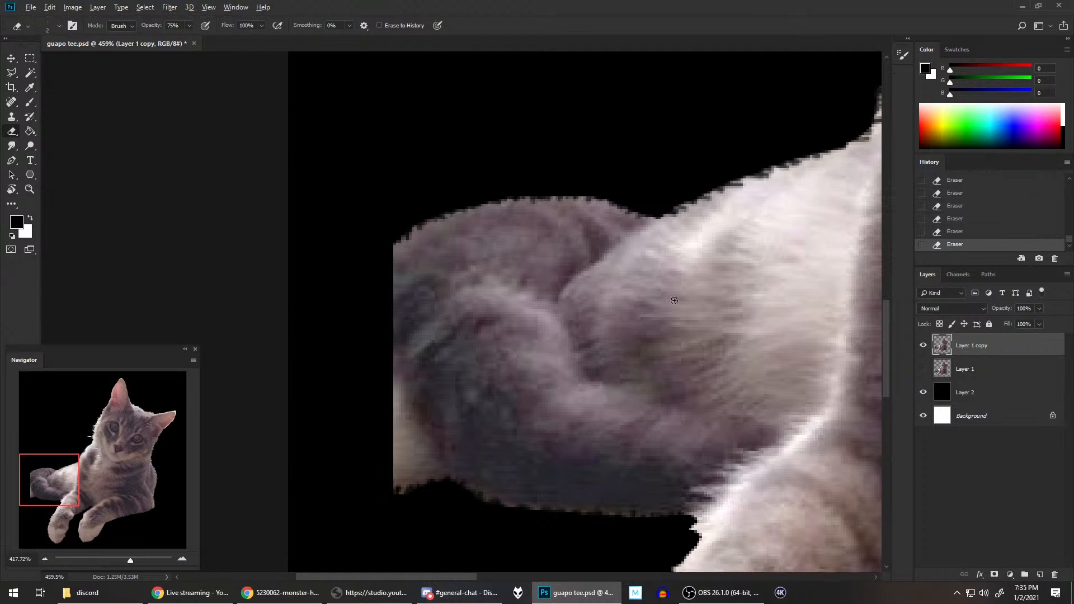
pyautogui.scroll(-3, 675, 297)
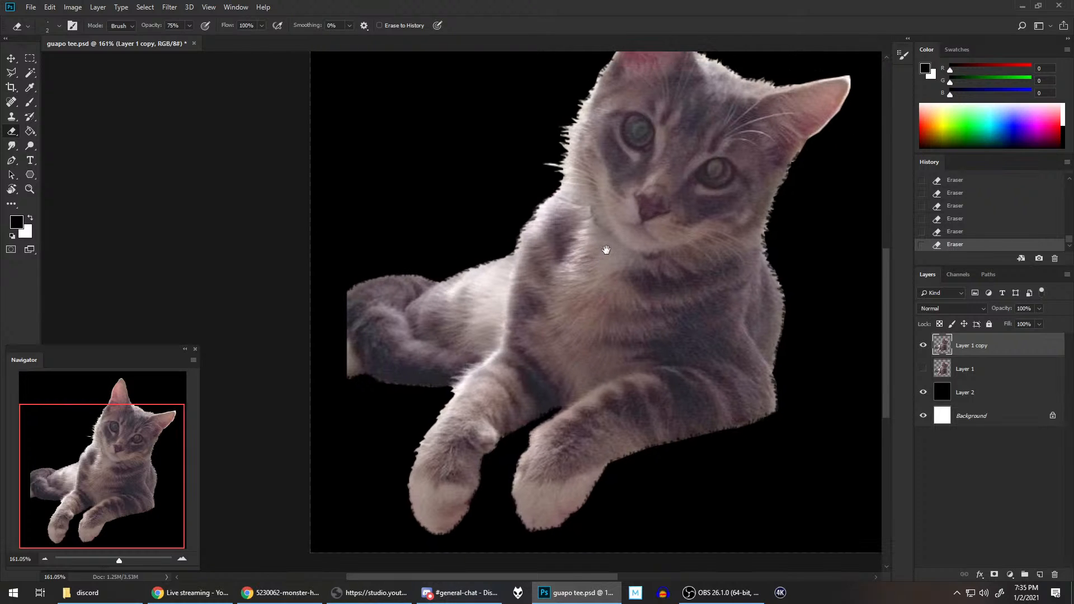
pyautogui.scroll(-1, 605, 249)
pyautogui.scroll(-1, 691, 204)
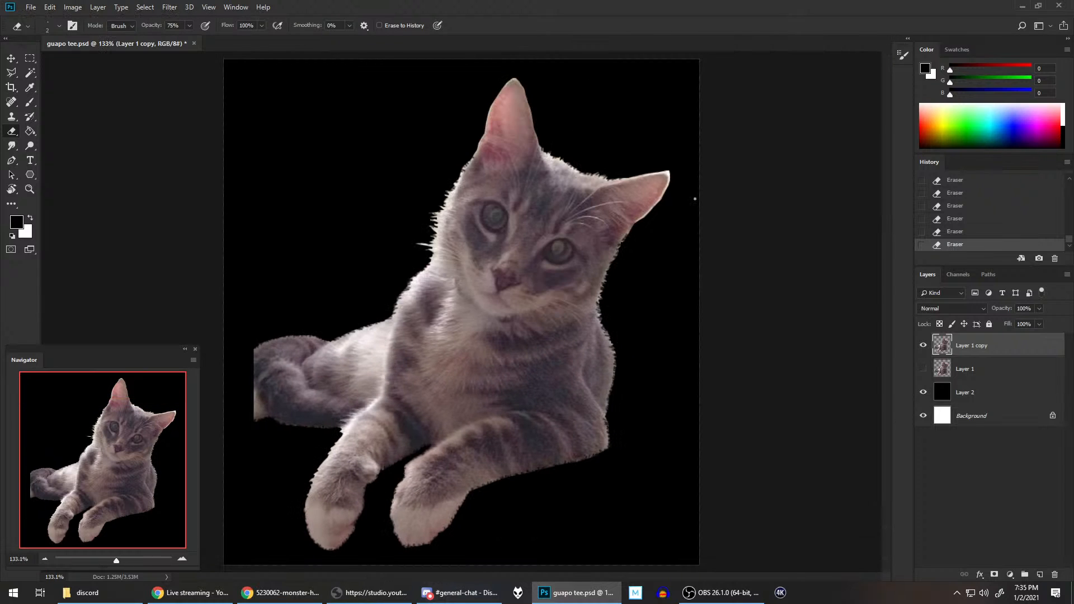
pyautogui.hotkey('ctrl', 's')
# Step: Add a new layer above the cat cutout and set the Brush tool's colour to blue (RGB 0, 84, 166)
pyautogui.click(1039, 574)
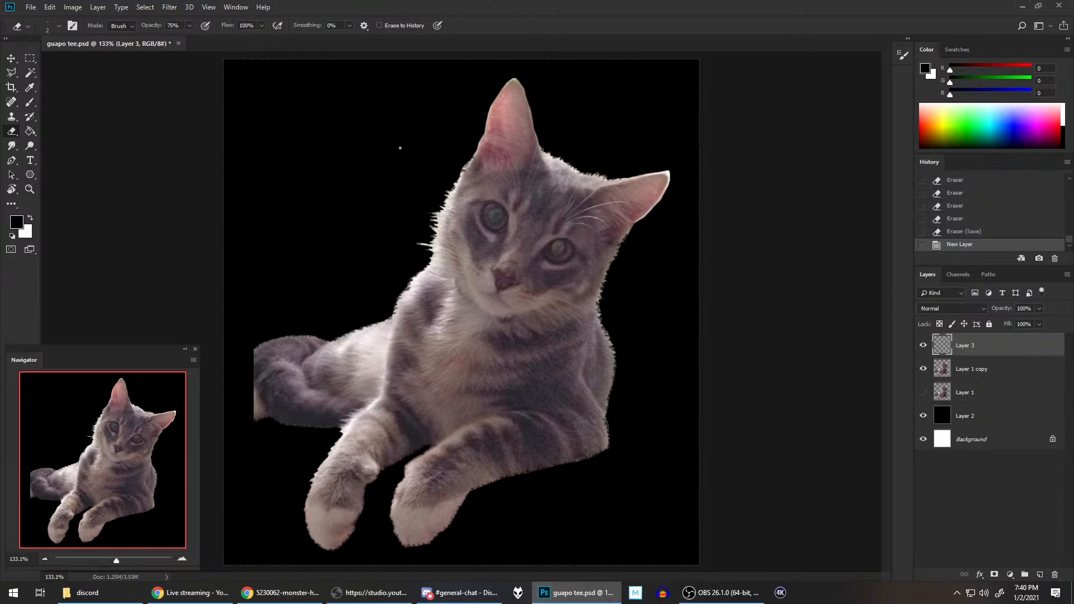
pyautogui.click(30, 102)
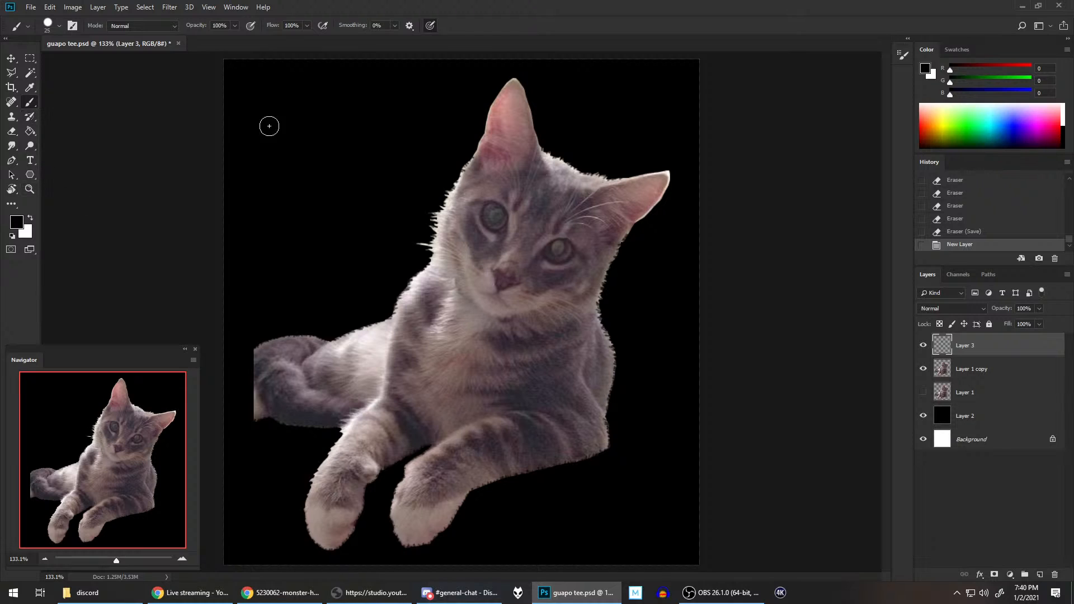
pyautogui.click(953, 48)
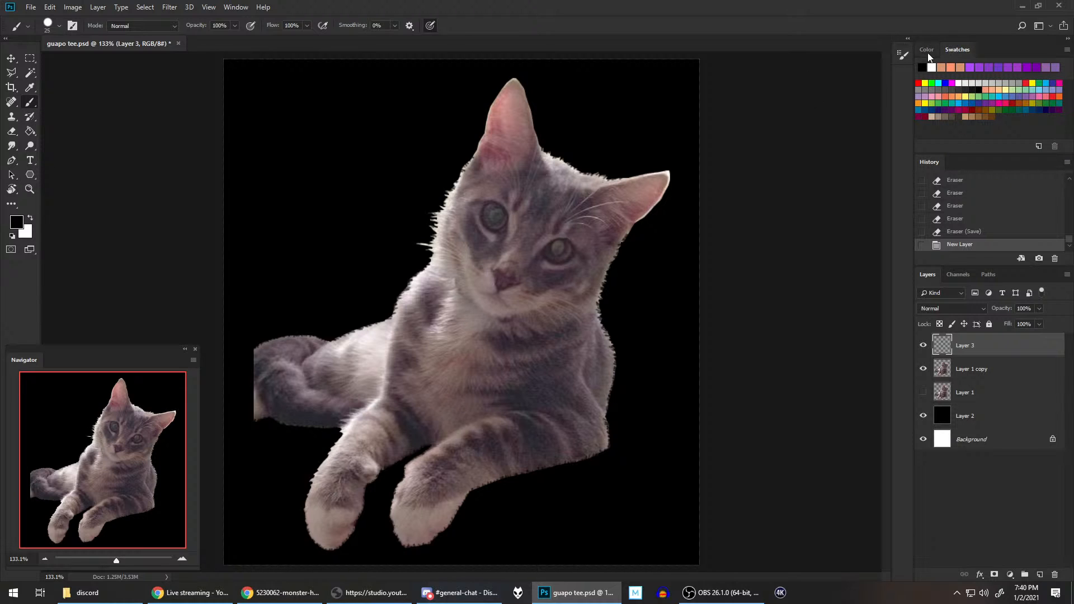
pyautogui.click(946, 83)
pyautogui.click(967, 102)
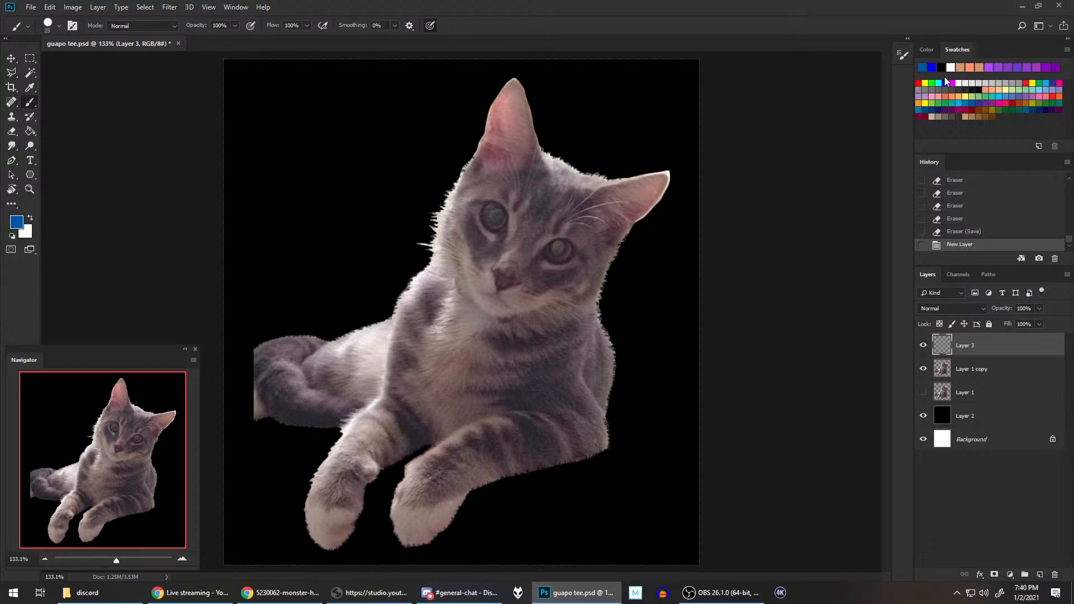
pyautogui.click(922, 48)
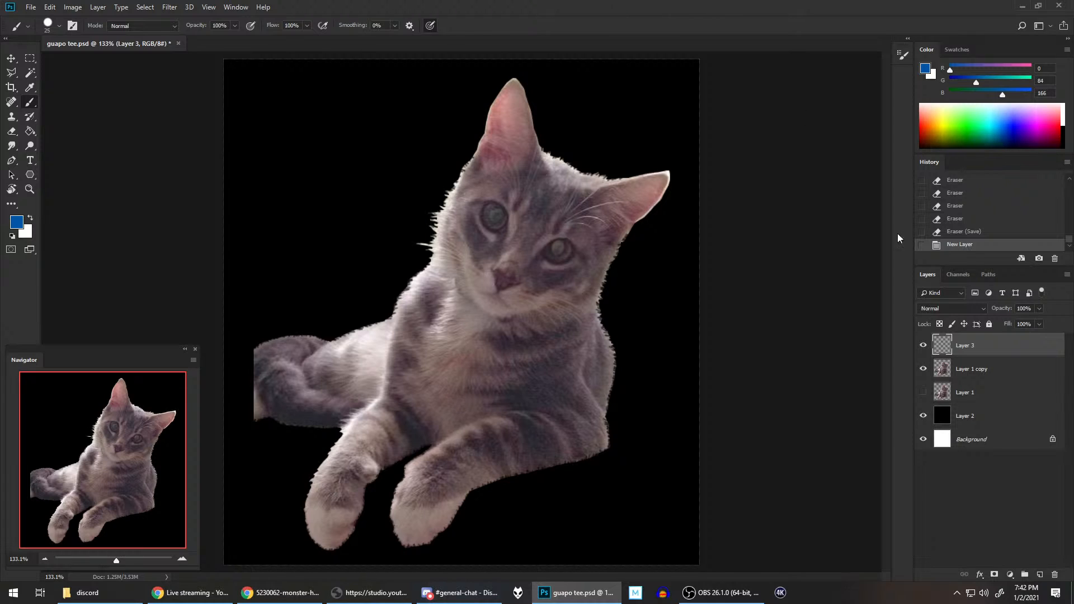
# Step: Select the Layer 1 copy layer and inspect its Curves and Levels adjustments without applying them
pyautogui.click(979, 370)
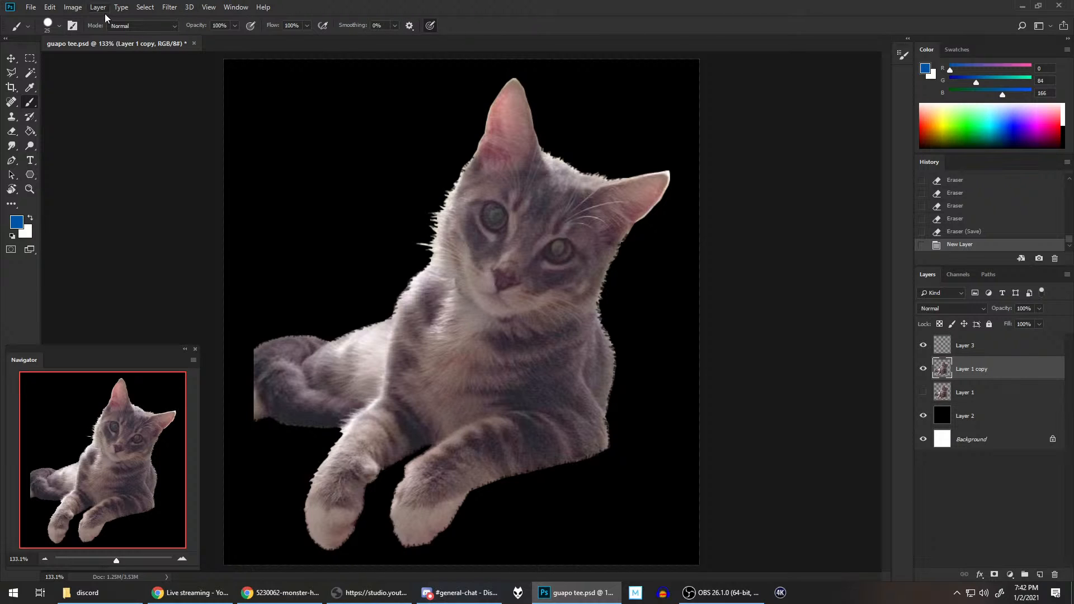
pyautogui.click(73, 7)
pyautogui.moveTo(106, 37)
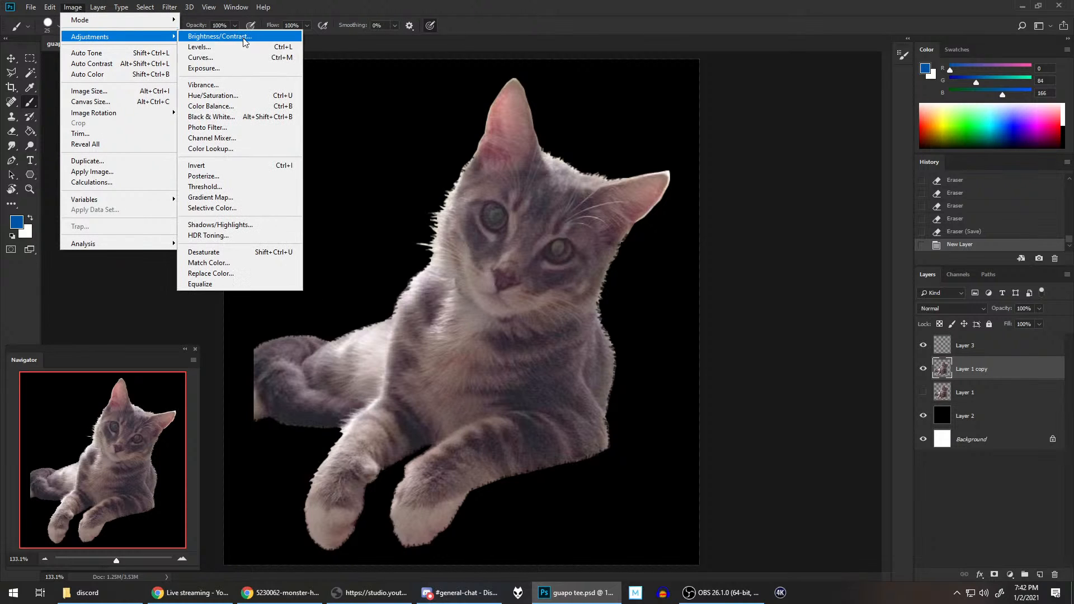
pyautogui.click(210, 57)
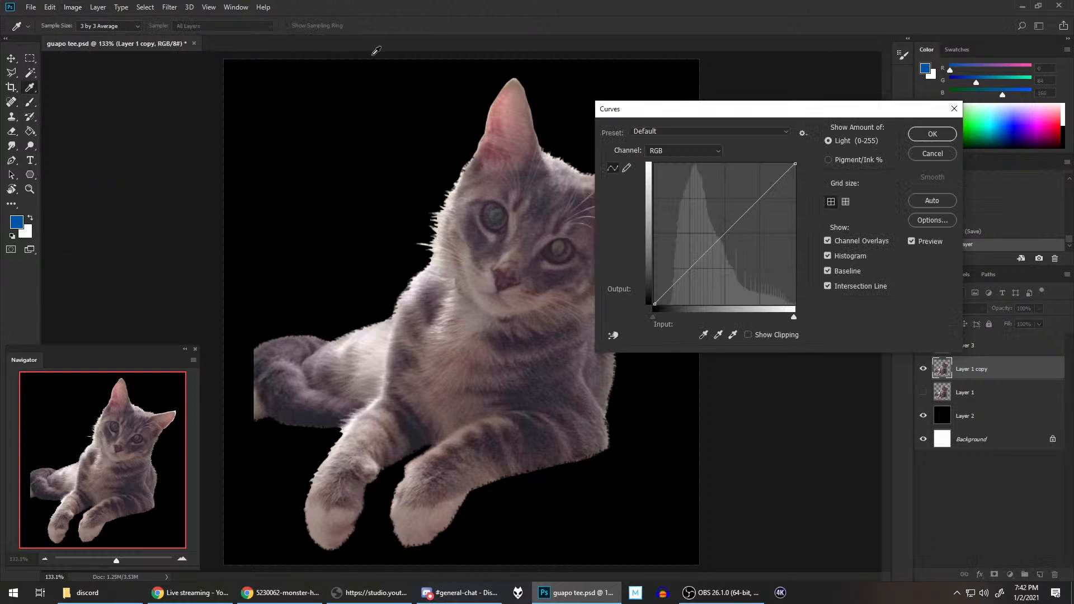
pyautogui.click(953, 112)
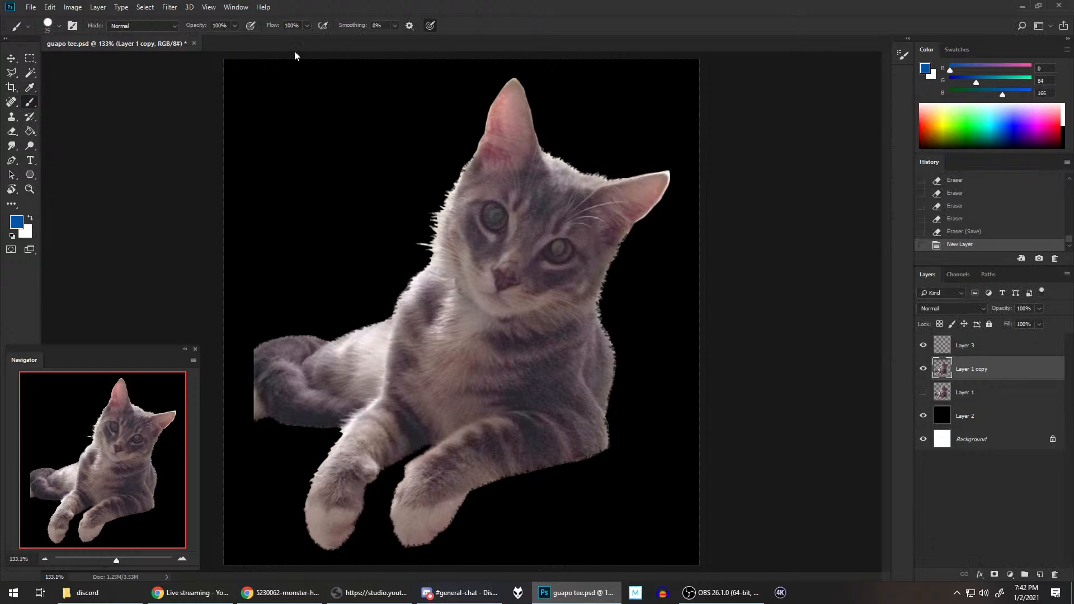
pyautogui.click(68, 7)
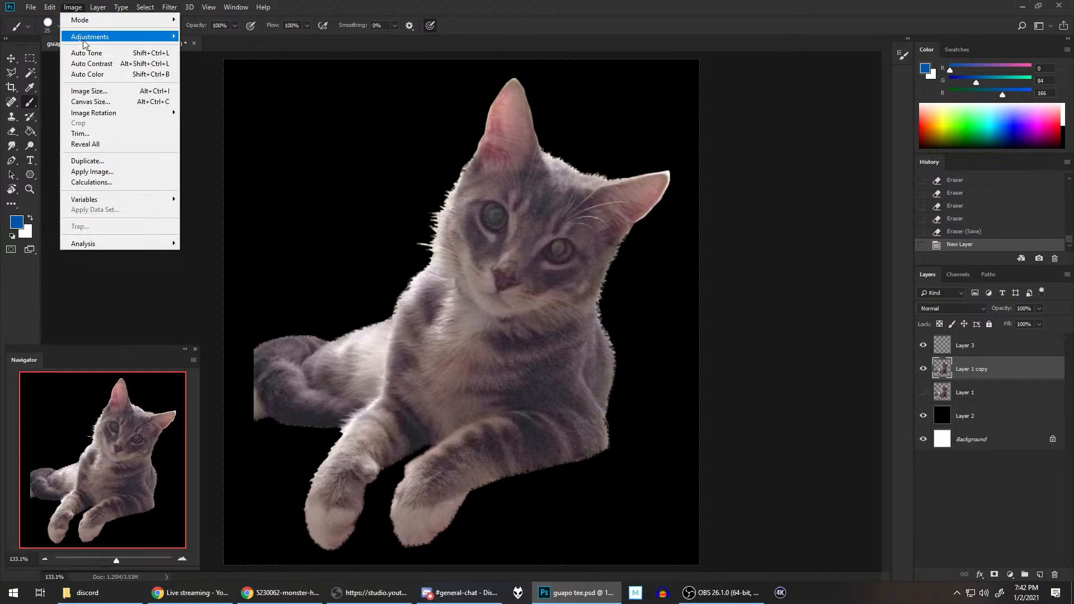
pyautogui.moveTo(85, 37)
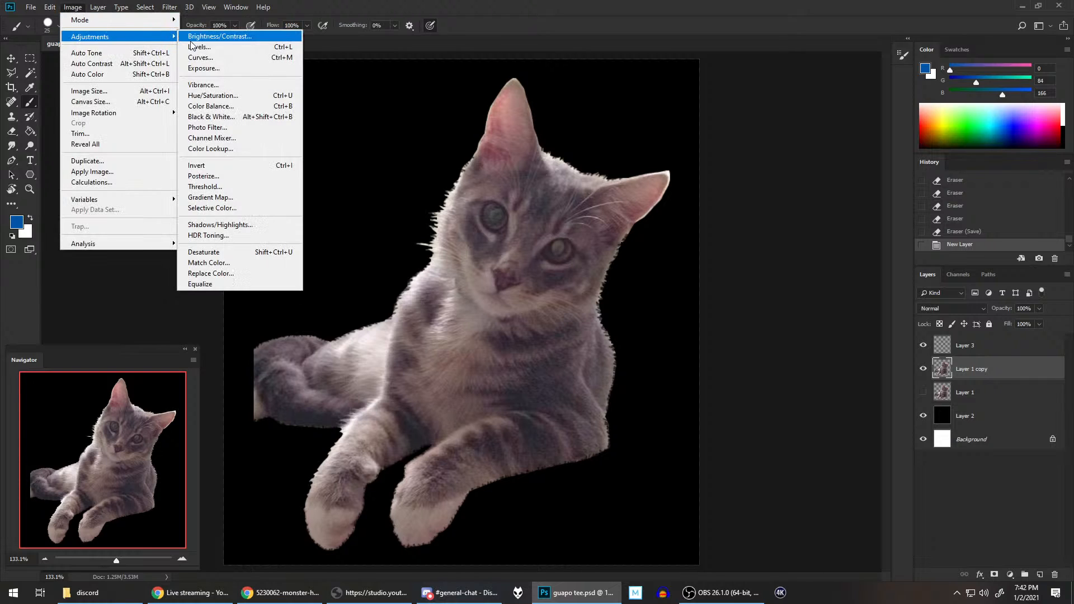
pyautogui.click(218, 51)
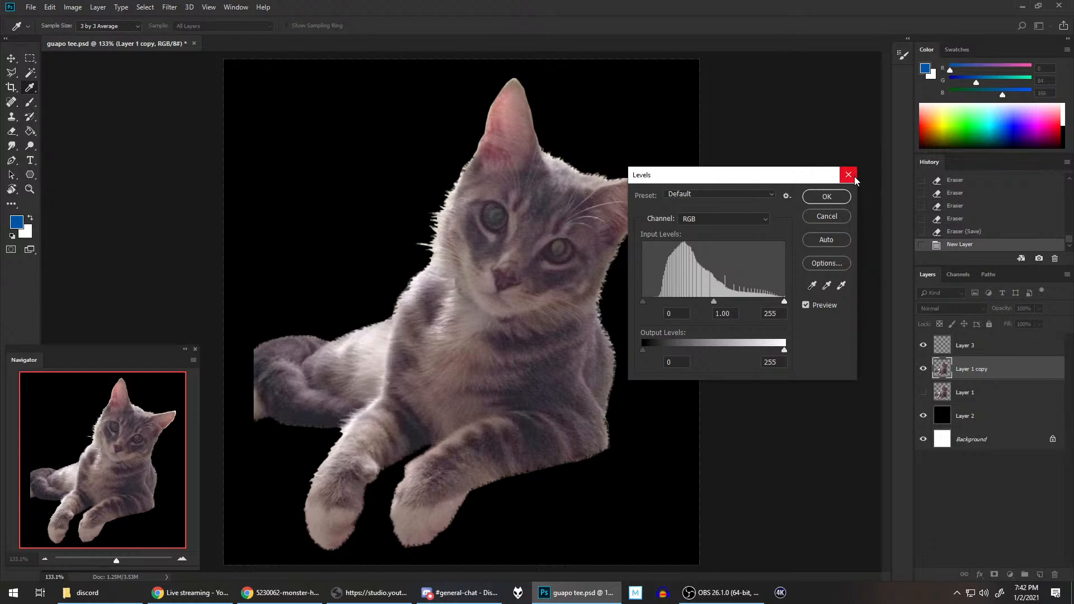
pyautogui.click(849, 175)
# Step: Try to brighten the cat with an Exposure adjustment, using exposure +1.52 and a gamma correction of about 0.84
pyautogui.click(73, 7)
pyautogui.moveTo(92, 38)
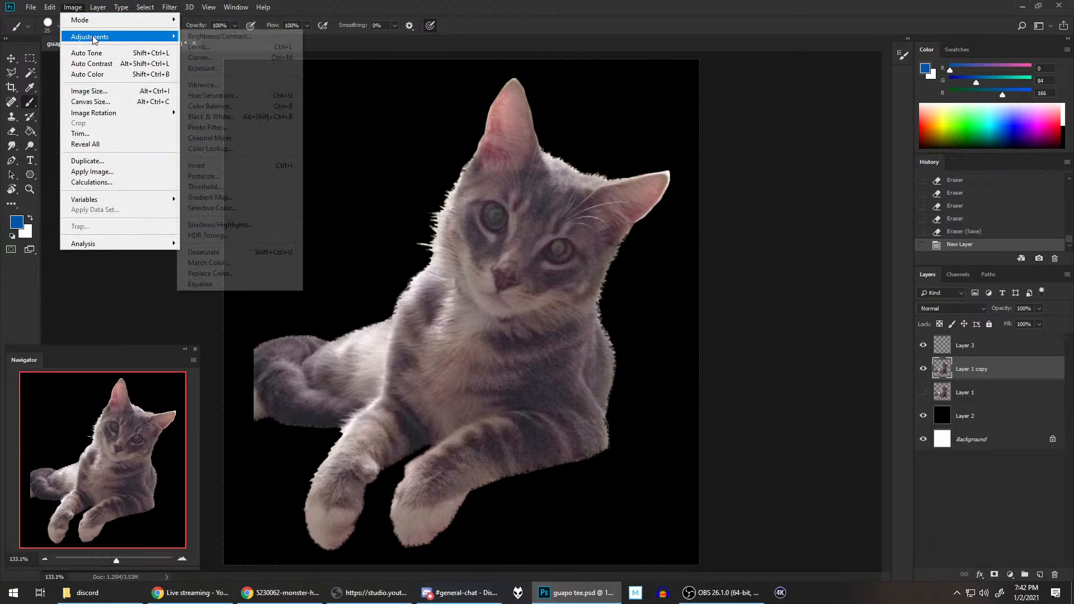
pyautogui.click(212, 67)
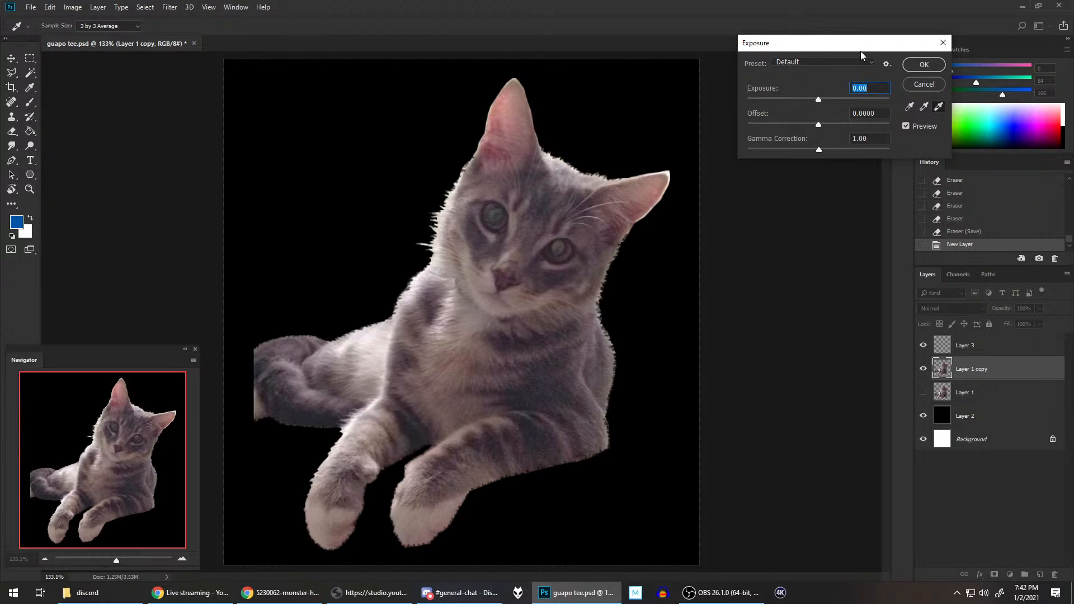
pyautogui.moveTo(860, 51); pyautogui.dragTo(823, 131)
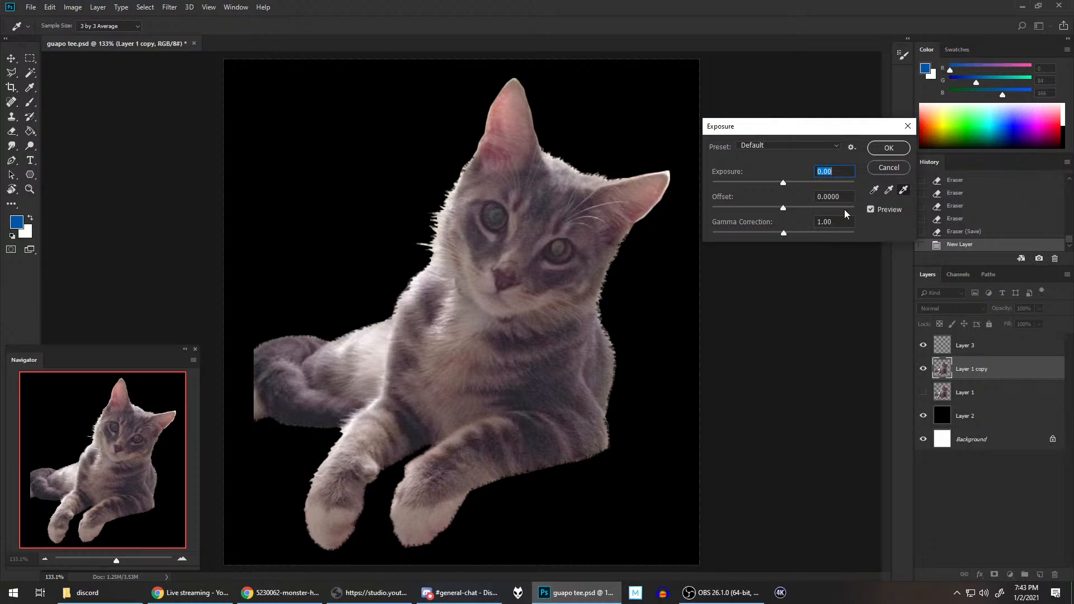
pyautogui.click(794, 183)
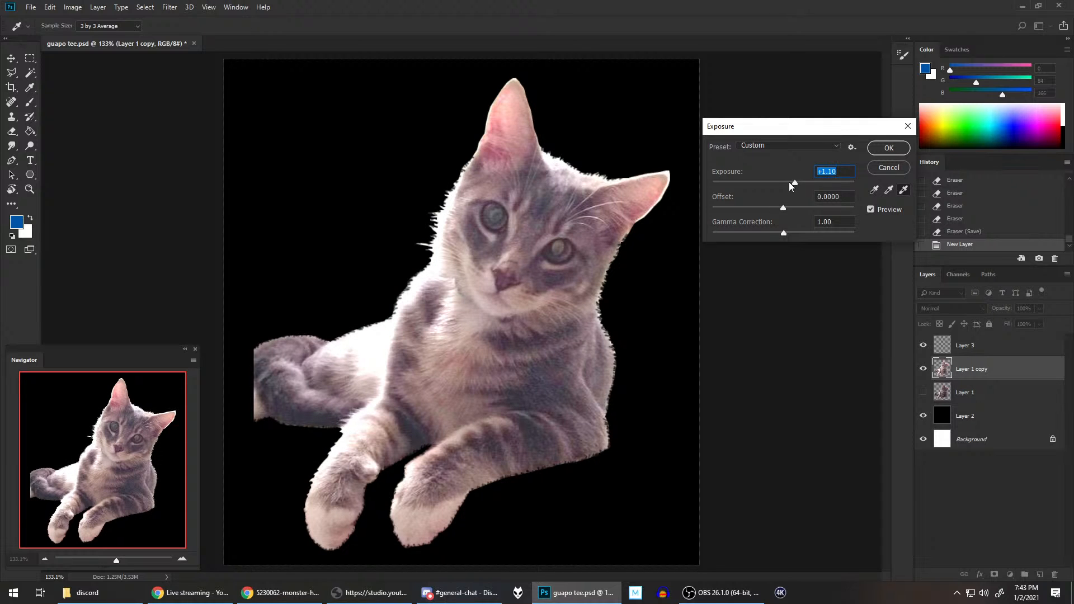
pyautogui.moveTo(790, 180); pyautogui.dragTo(800, 184)
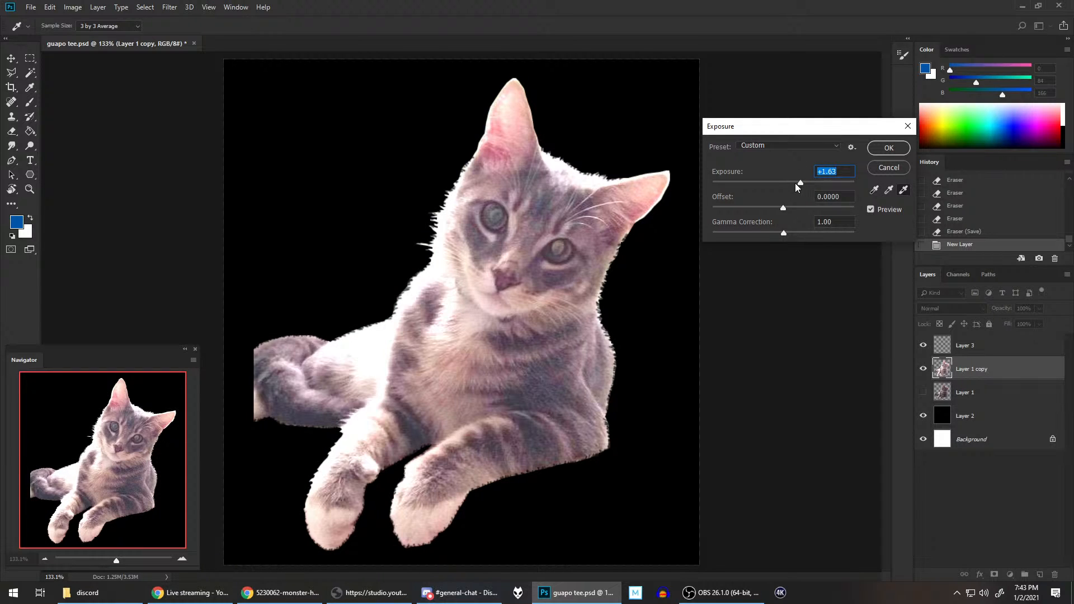
pyautogui.click(794, 182)
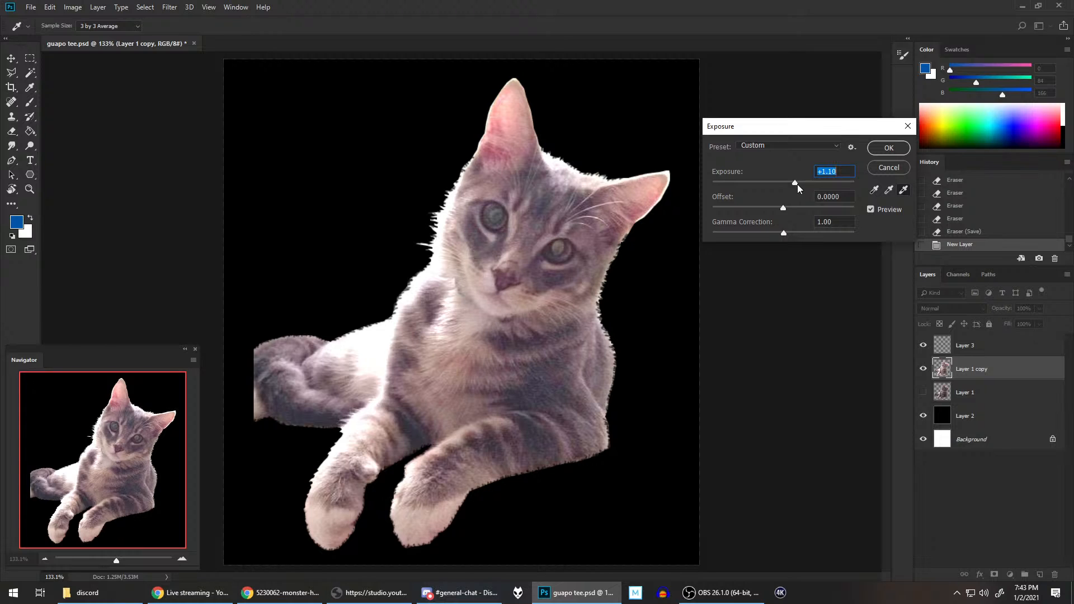
pyautogui.click(797, 184)
pyautogui.click(773, 233)
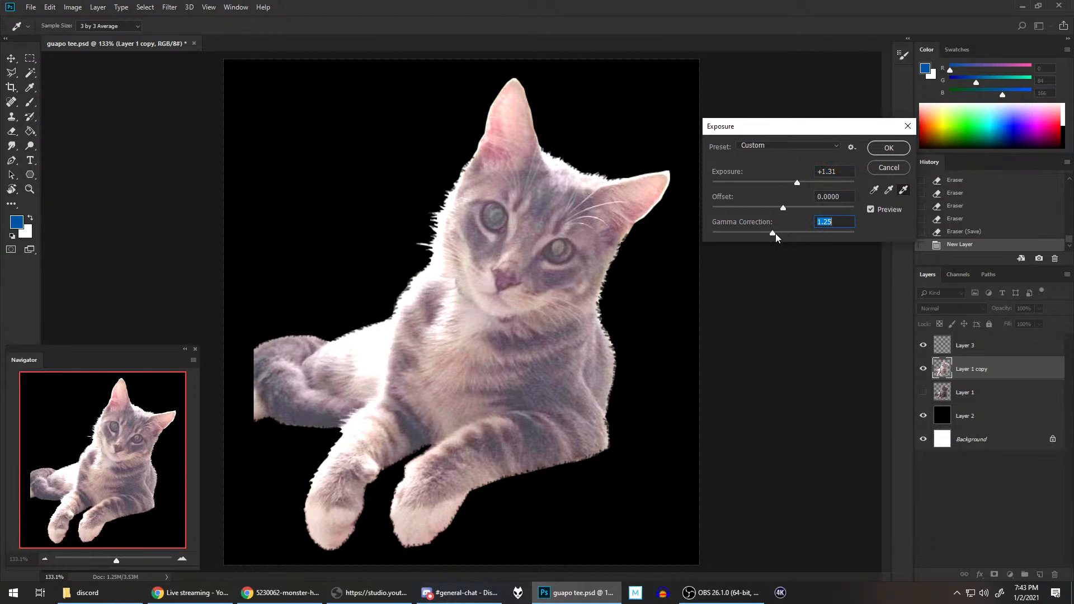
pyautogui.click(778, 233)
pyautogui.click(792, 183)
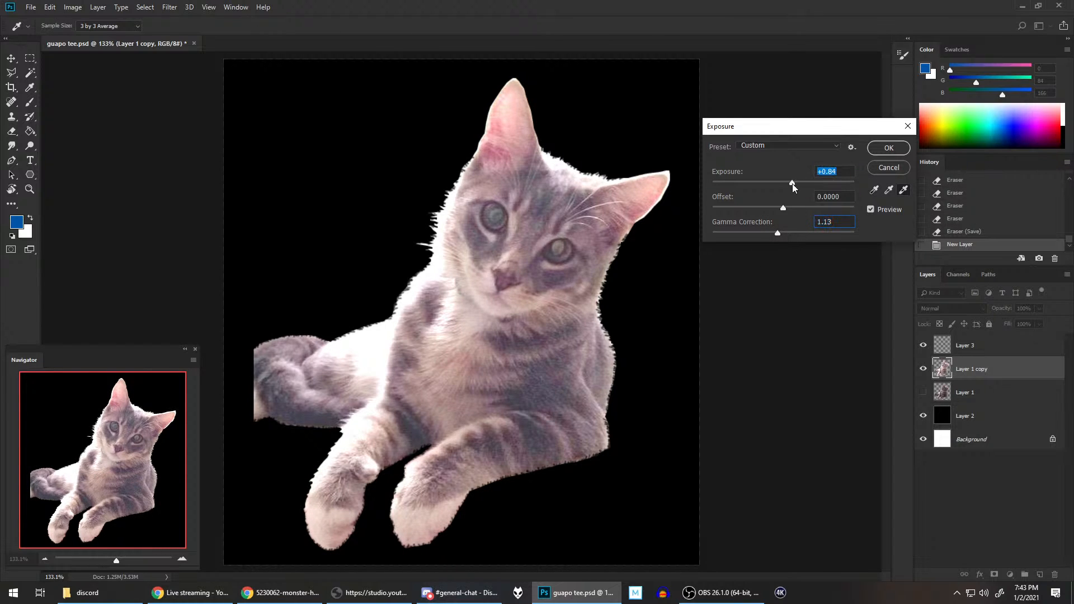
pyautogui.click(776, 232)
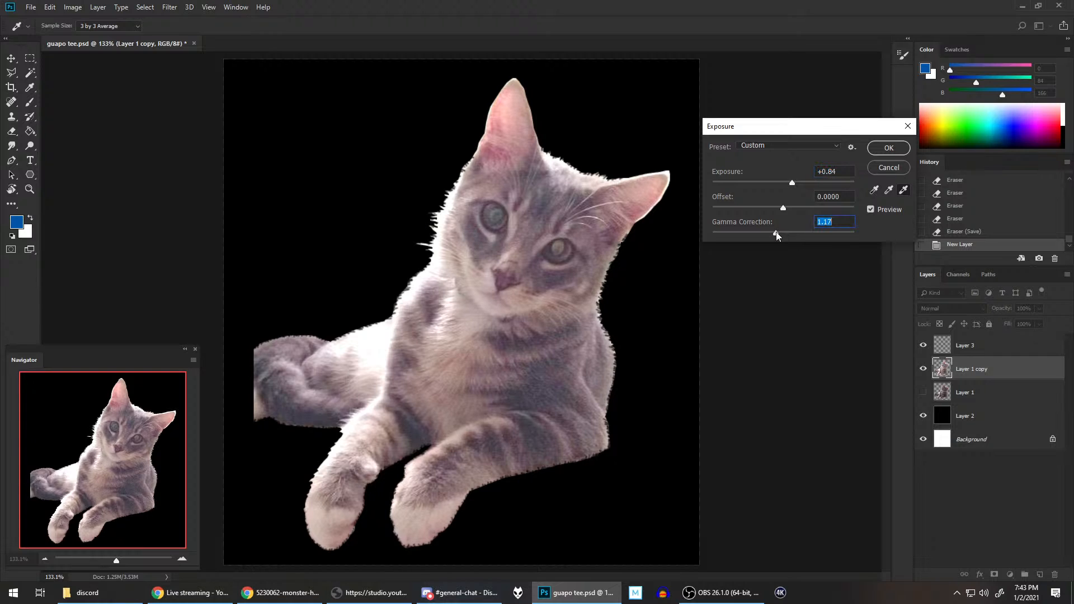
pyautogui.moveTo(778, 232); pyautogui.dragTo(792, 233)
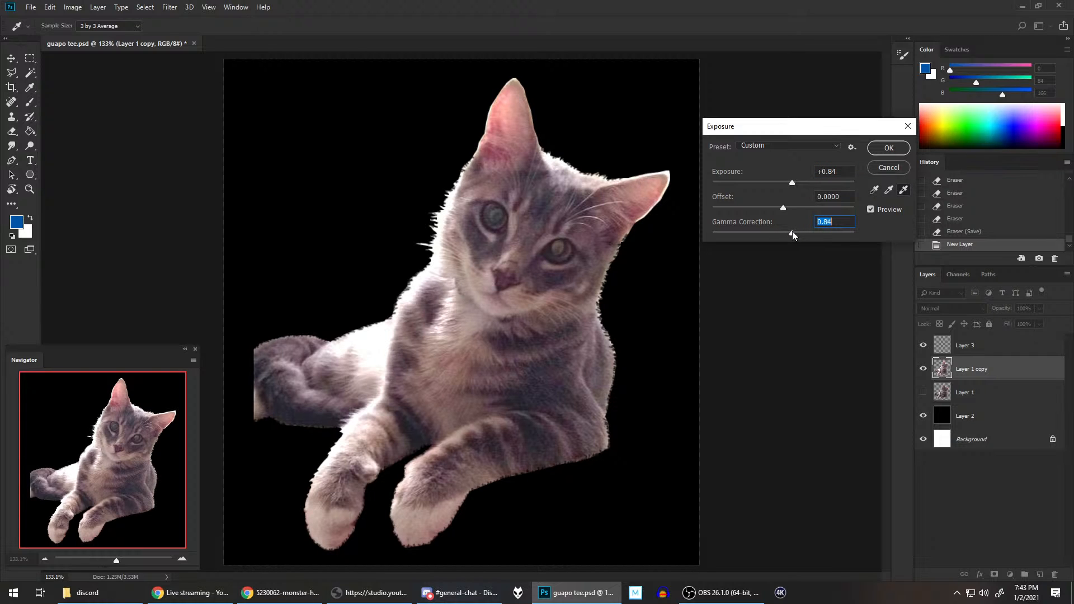
pyautogui.moveTo(796, 178); pyautogui.dragTo(800, 183)
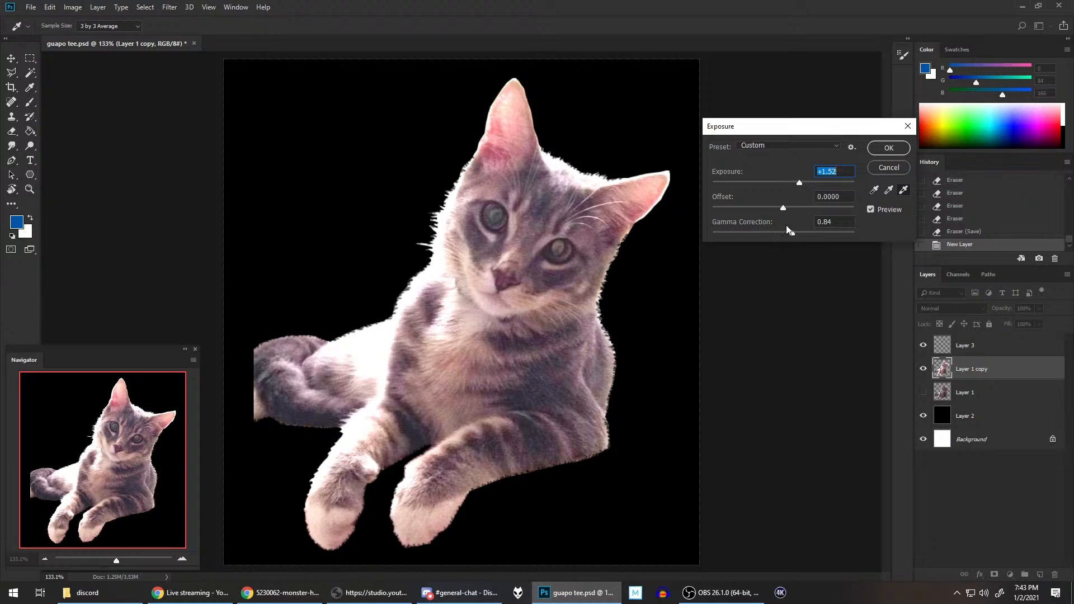
pyautogui.moveTo(787, 233); pyautogui.dragTo(789, 231)
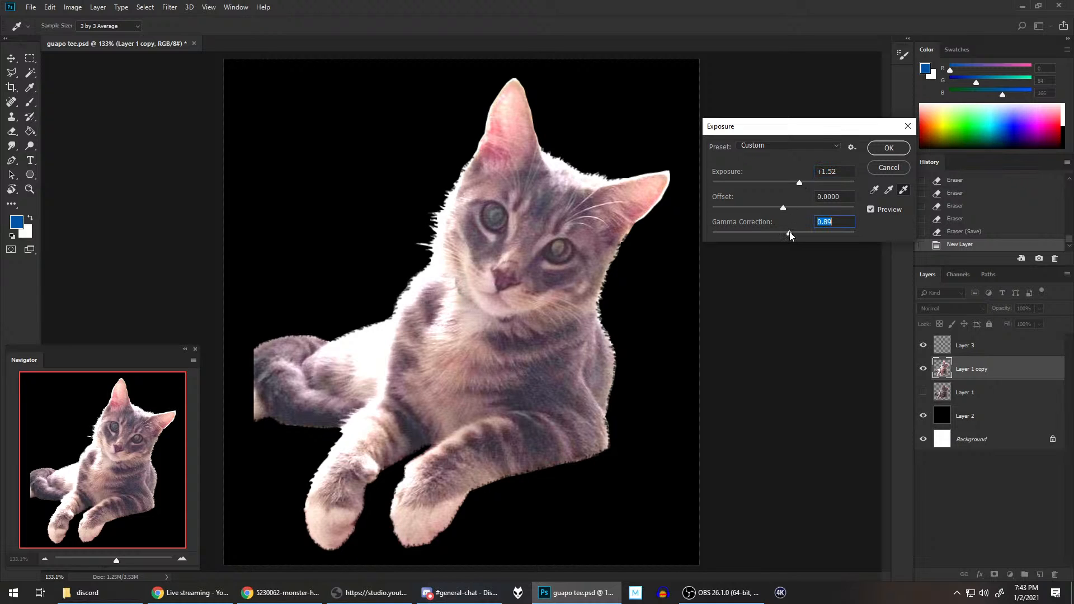
pyautogui.click(881, 167)
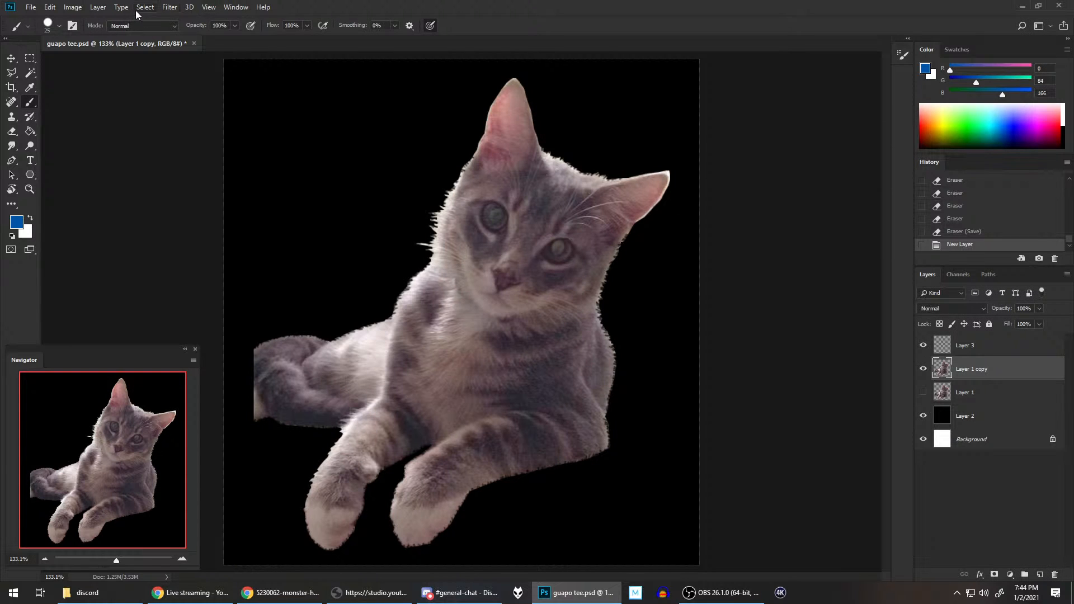
# Step: Start a Curves adjustment on the cat layer and add highlight, midtone and shadow points to the RGB curve
pyautogui.click(72, 7)
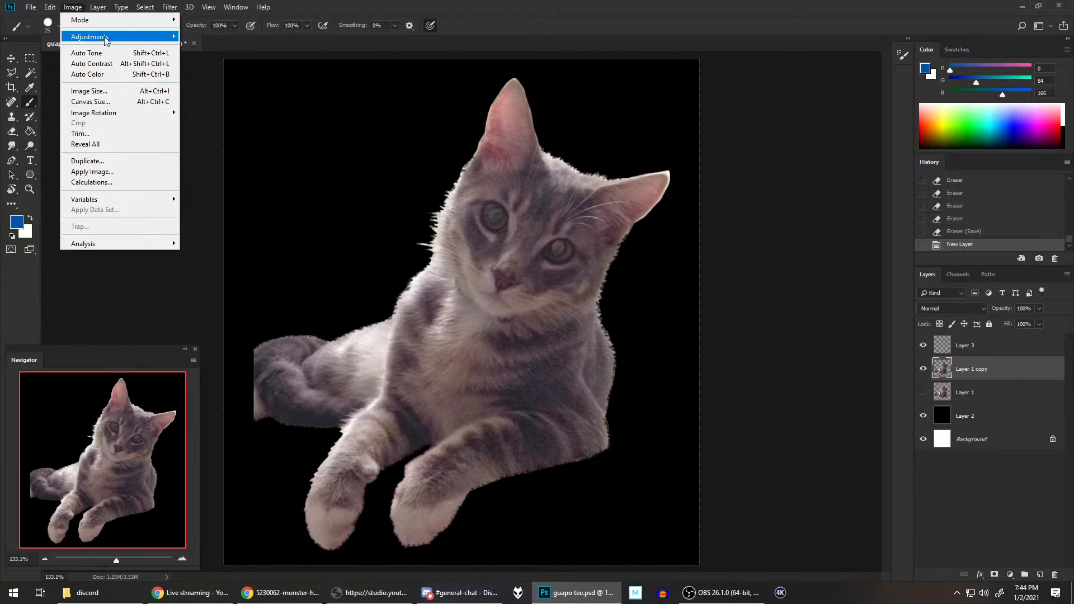
pyautogui.moveTo(123, 37)
pyautogui.click(207, 58)
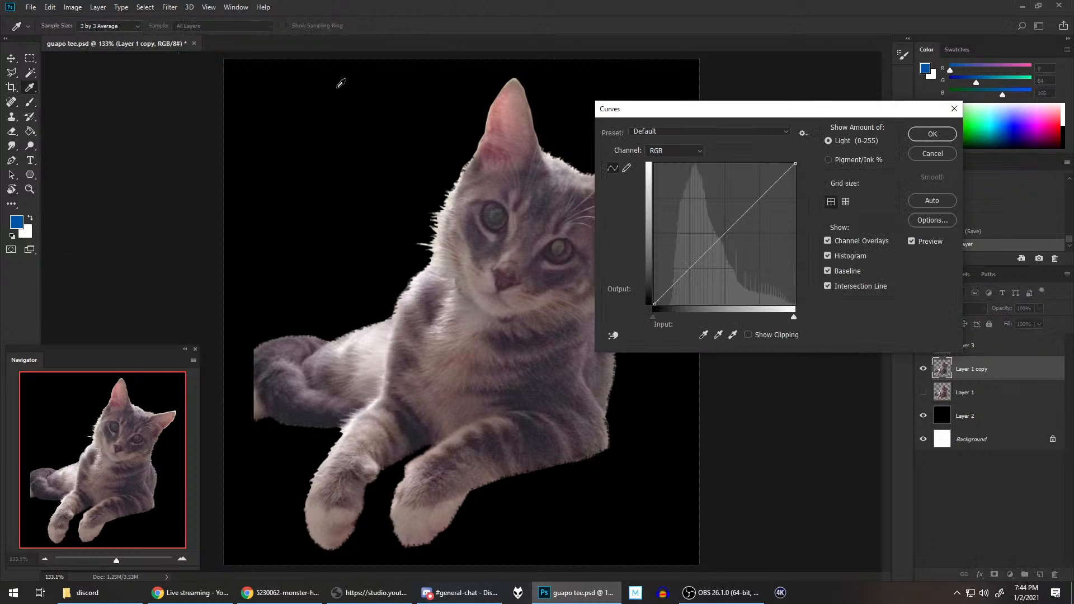
pyautogui.moveTo(822, 113); pyautogui.dragTo(893, 111)
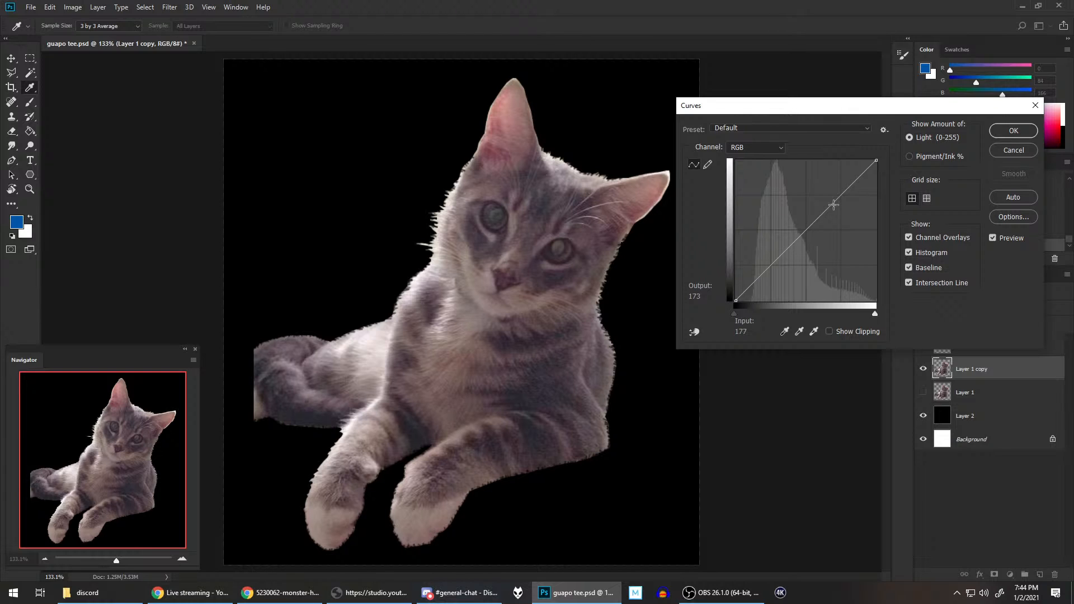
pyautogui.moveTo(833, 205)
pyautogui.mouseDown()
pyautogui.moveTo(831, 192)
pyautogui.moveTo(842, 219)
pyautogui.moveTo(836, 200)
pyautogui.mouseUp()
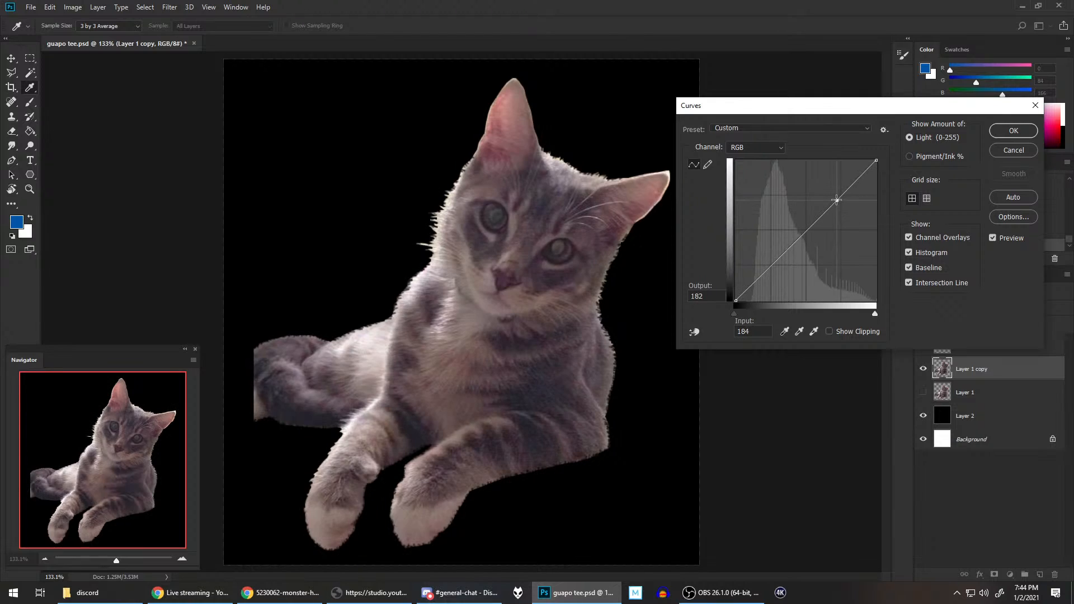
pyautogui.click(803, 234)
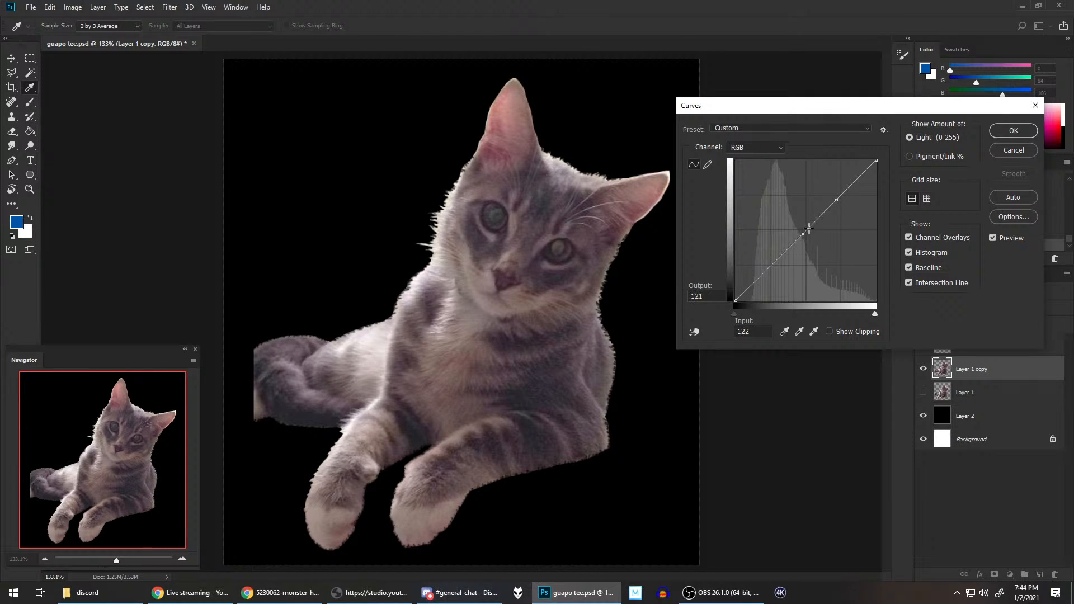
pyautogui.click(770, 266)
# Step: Raise the curve's highlight point to about input 193, output 223, fine-tune the midtone and shadow points, and apply the adjustment
pyautogui.moveTo(837, 199)
pyautogui.mouseDown()
pyautogui.moveTo(828, 177)
pyautogui.moveTo(861, 215)
pyautogui.moveTo(834, 180)
pyautogui.moveTo(840, 193)
pyautogui.mouseUp()
pyautogui.moveTo(803, 232); pyautogui.dragTo(806, 228)
pyautogui.moveTo(805, 230)
pyautogui.mouseDown()
pyautogui.moveTo(813, 237)
pyautogui.moveTo(807, 229)
pyautogui.mouseUp()
pyautogui.moveTo(771, 265); pyautogui.dragTo(772, 265)
pyautogui.moveTo(840, 194)
pyautogui.mouseDown()
pyautogui.moveTo(842, 208)
pyautogui.moveTo(840, 179)
pyautogui.mouseUp()
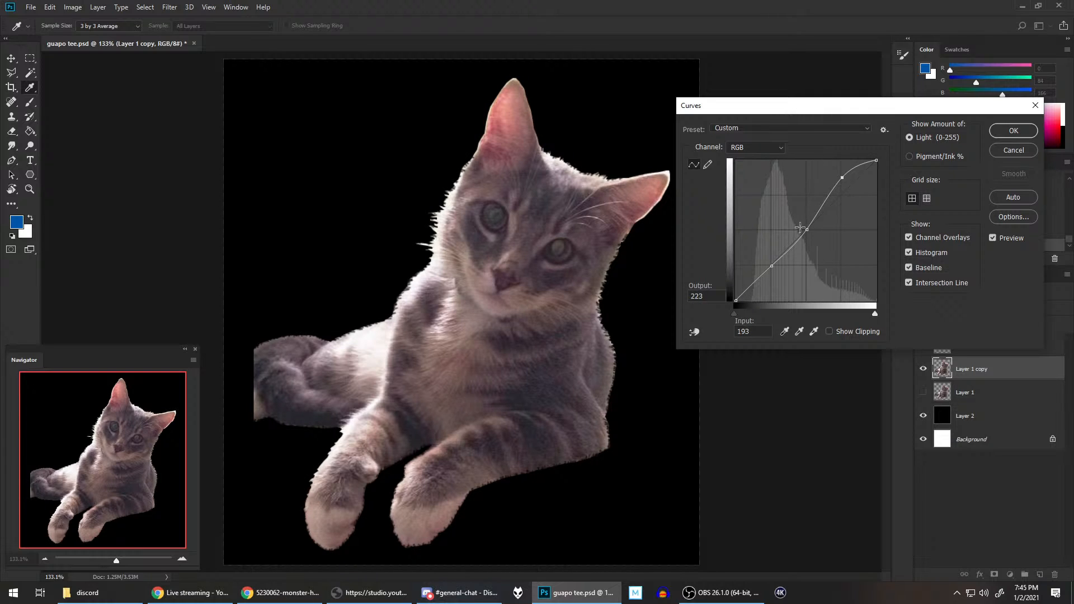
pyautogui.moveTo(771, 266)
pyautogui.mouseDown()
pyautogui.moveTo(769, 256)
pyautogui.moveTo(781, 261)
pyautogui.moveTo(769, 263)
pyautogui.mouseUp()
pyautogui.click(1022, 133)
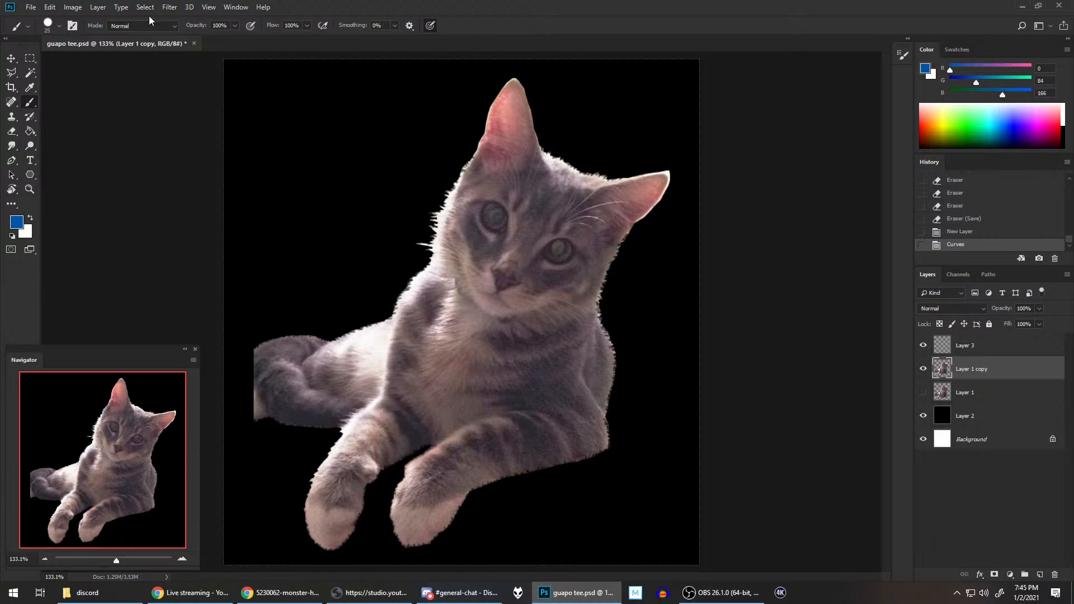
# Step: Try inverting the cat layer's colours, and undo the inversion
pyautogui.click(74, 7)
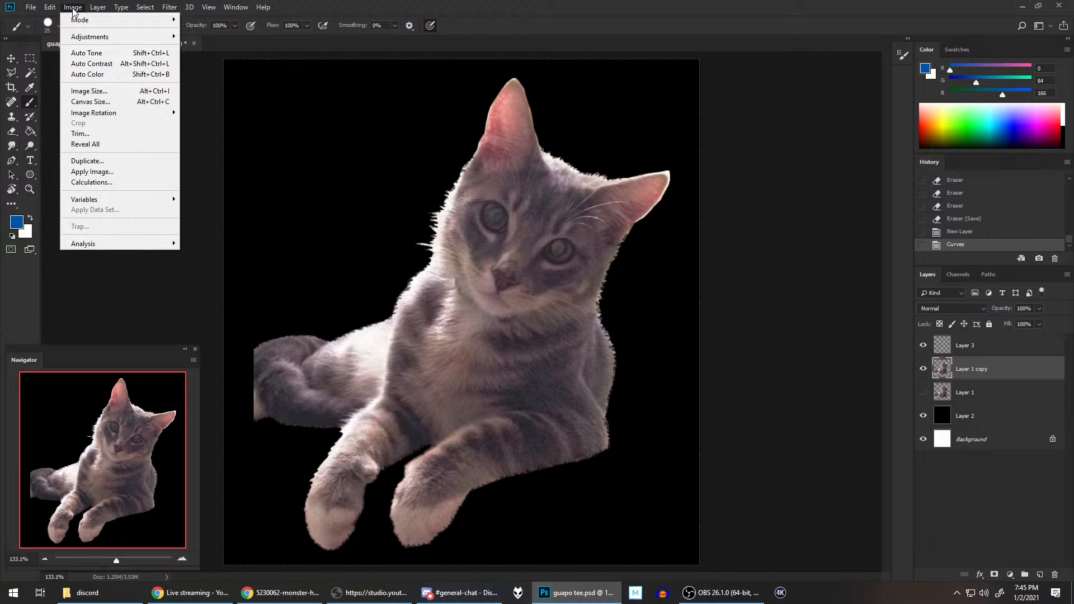
pyautogui.moveTo(162, 37)
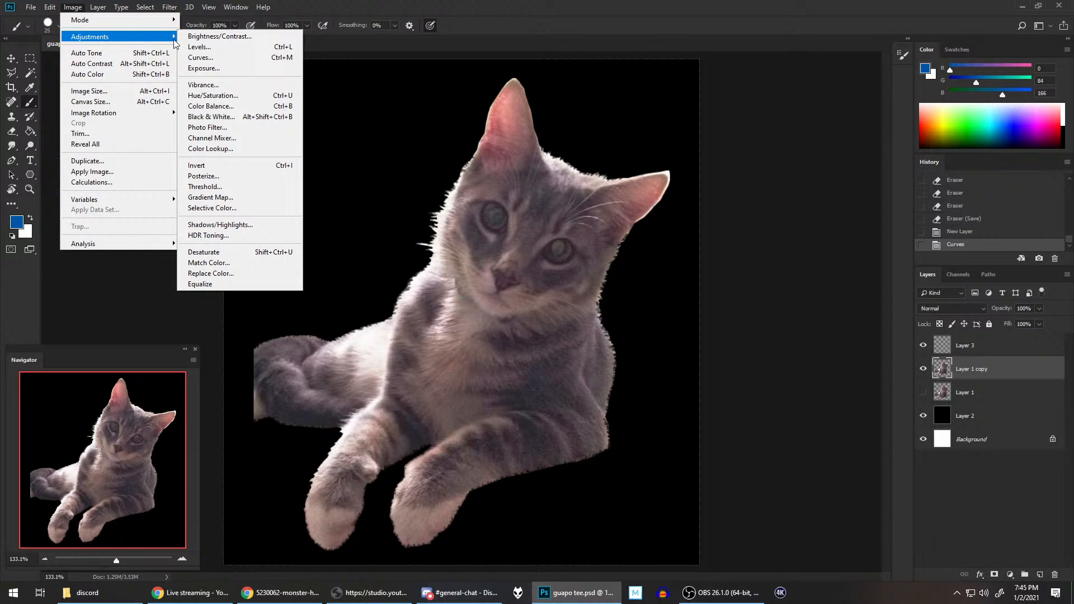
pyautogui.click(235, 166)
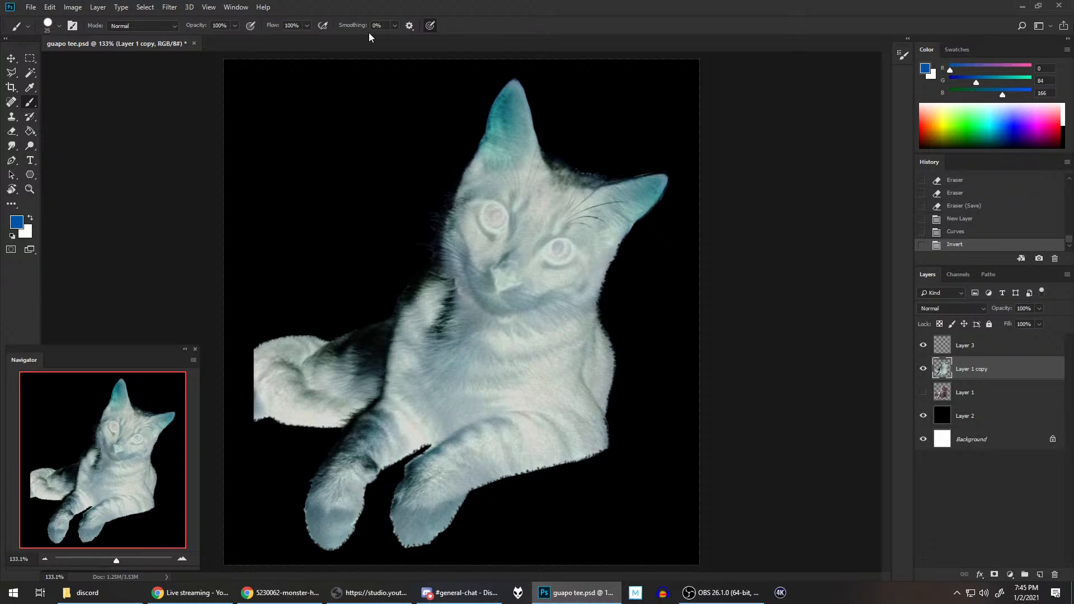
pyautogui.hotkey('ctrl', 'z')
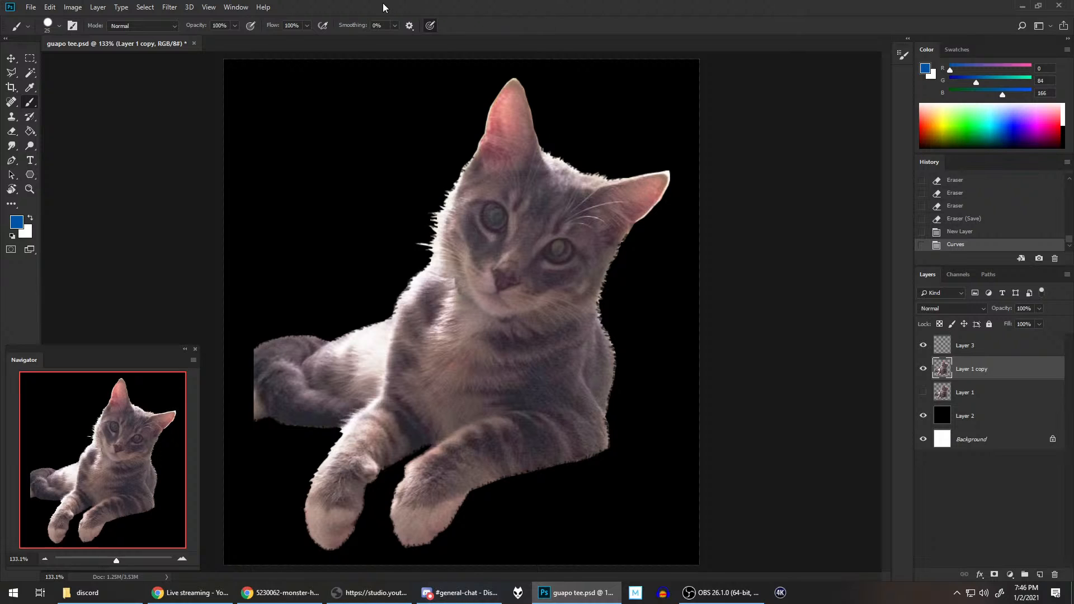
# Step: Start another image adjustment on the cat layer
pyautogui.click(97, 7)
pyautogui.moveTo(79, 8)
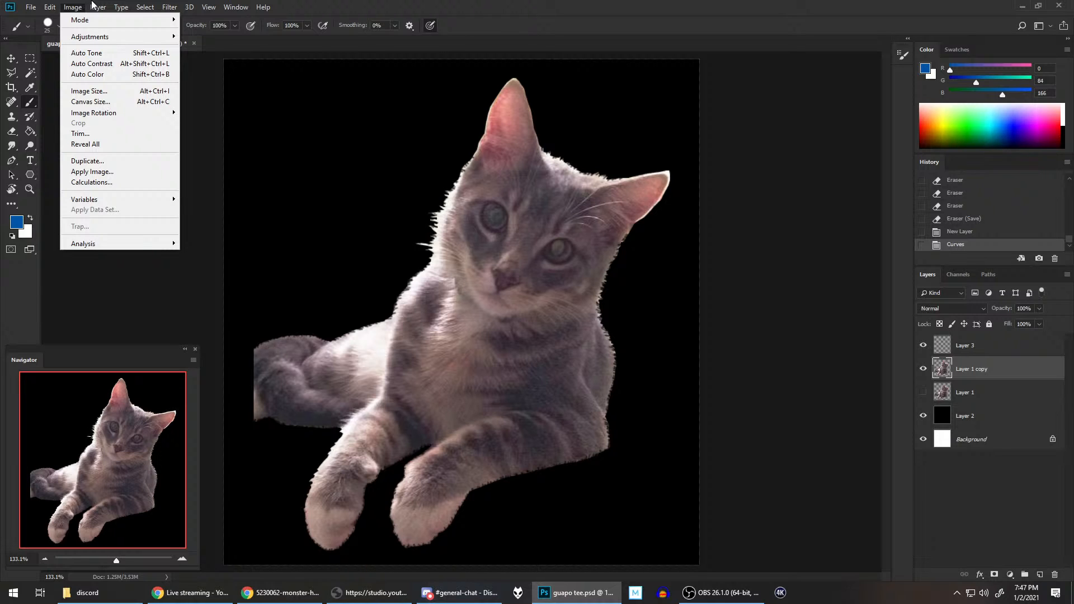
# Step: Apply Auto Tone to the cat layer, compare it with the Curves history state, and keep the Auto Tone result
pyautogui.click(352, 5)
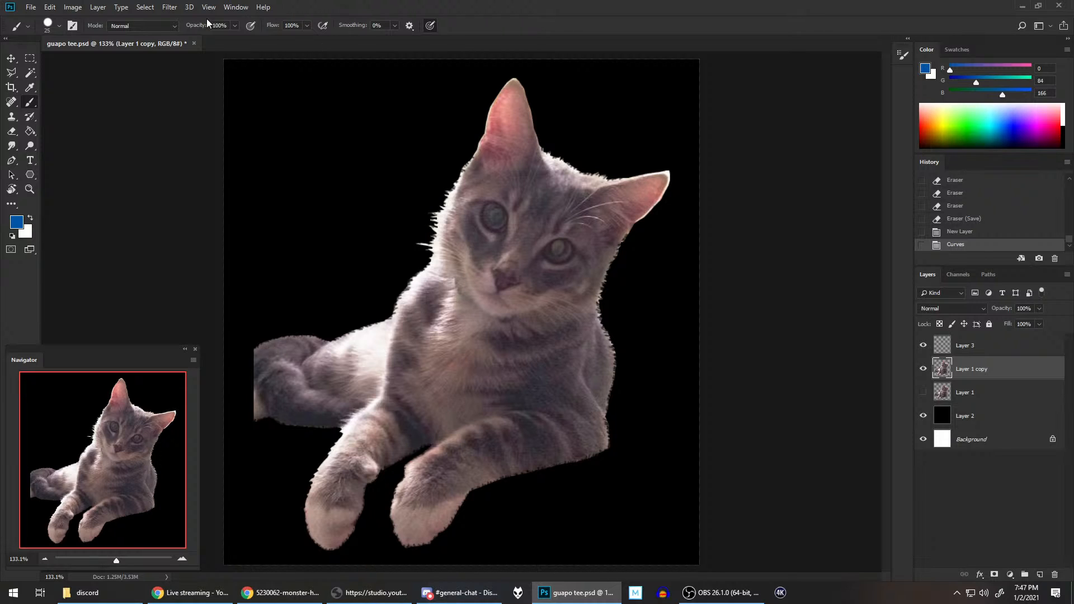
pyautogui.click(73, 7)
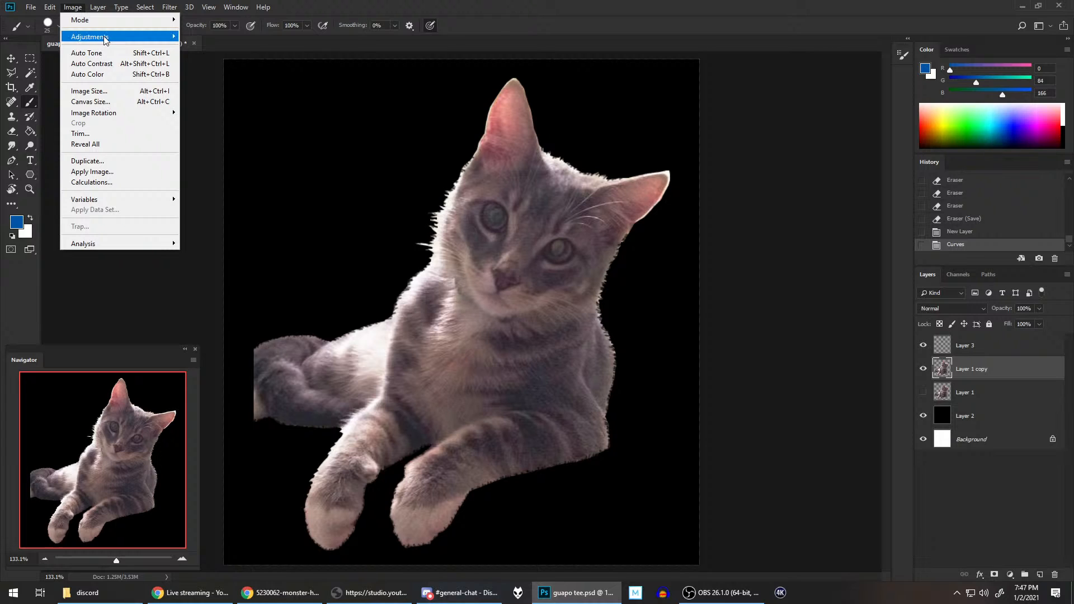
pyautogui.moveTo(104, 38)
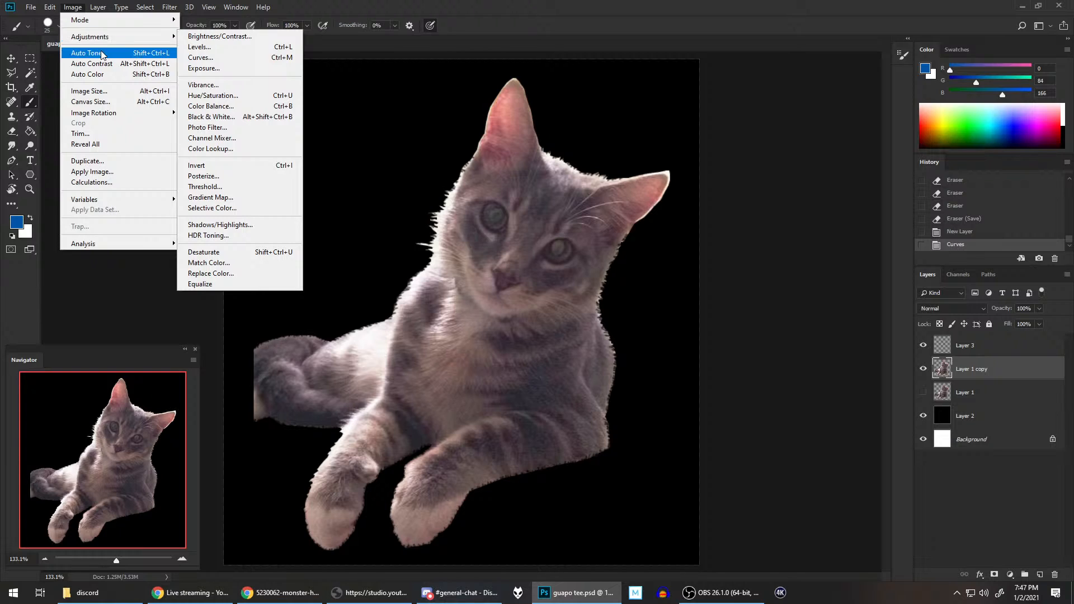
pyautogui.click(100, 52)
pyautogui.click(956, 232)
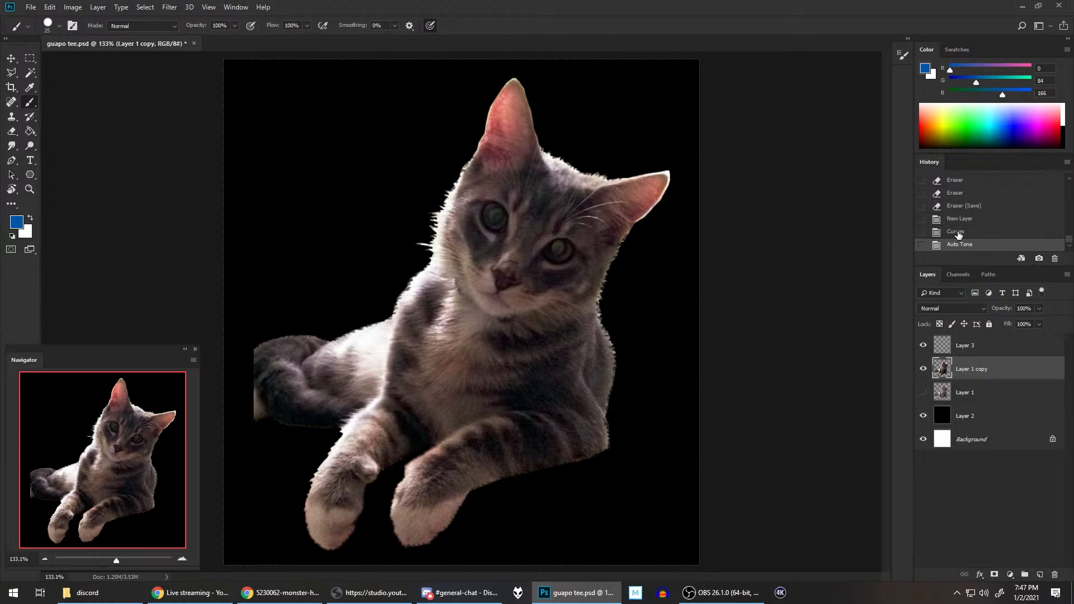
pyautogui.click(958, 245)
pyautogui.click(957, 232)
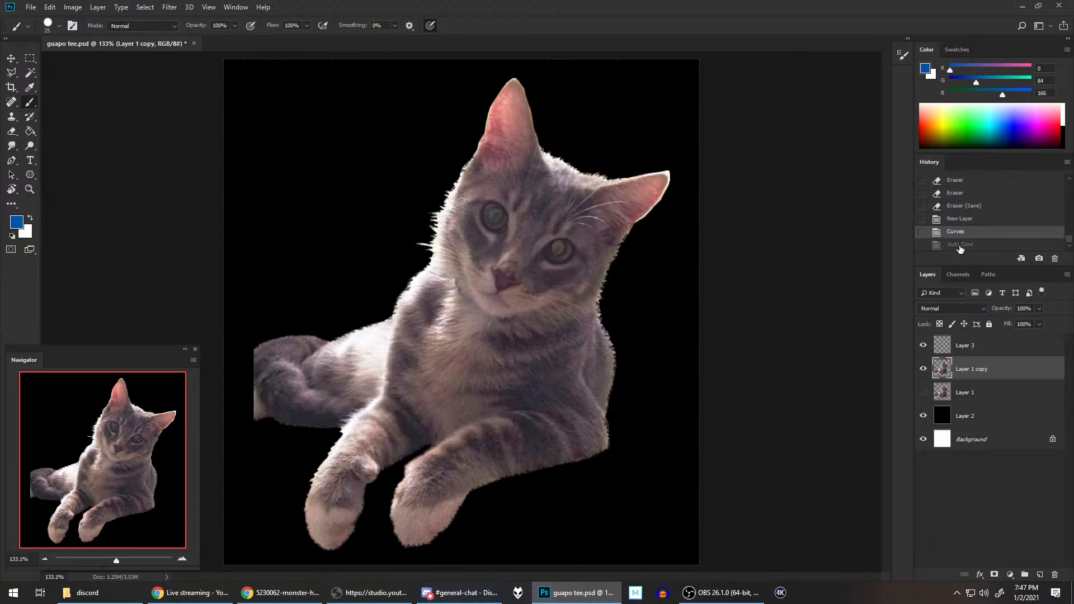
pyautogui.click(956, 244)
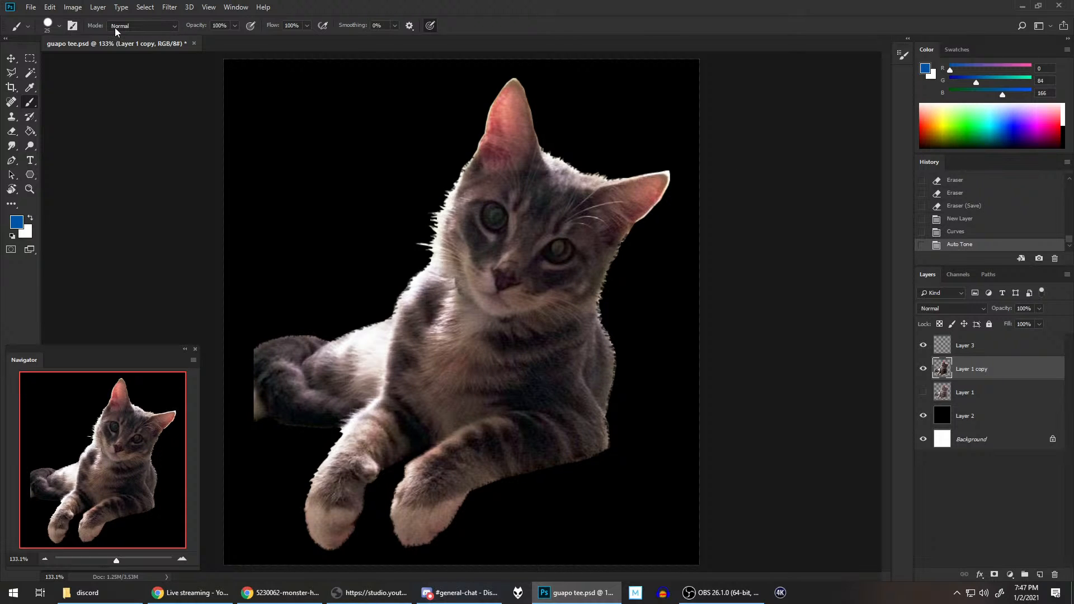
# Step: Try Auto Color and Auto Contrast on the cat layer, reverting each to the Auto Tone history state
pyautogui.click(76, 8)
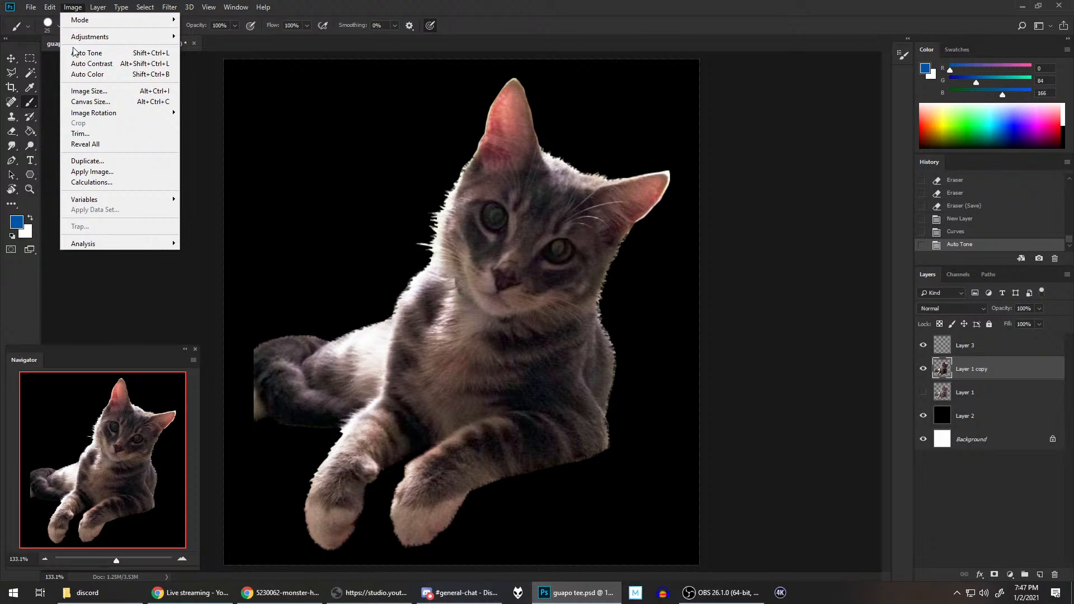
pyautogui.click(96, 77)
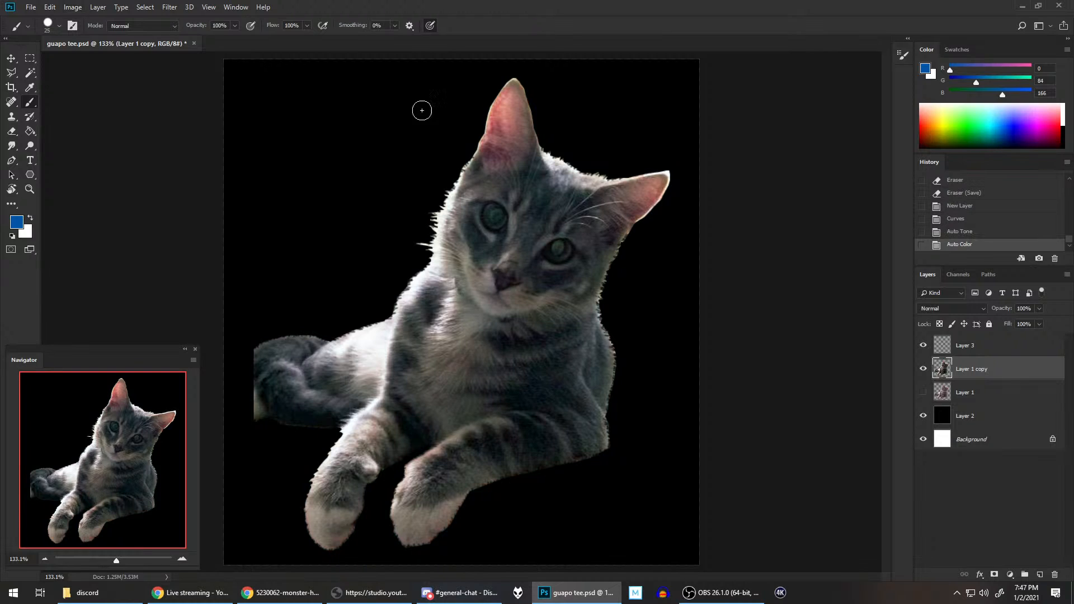
pyautogui.click(973, 234)
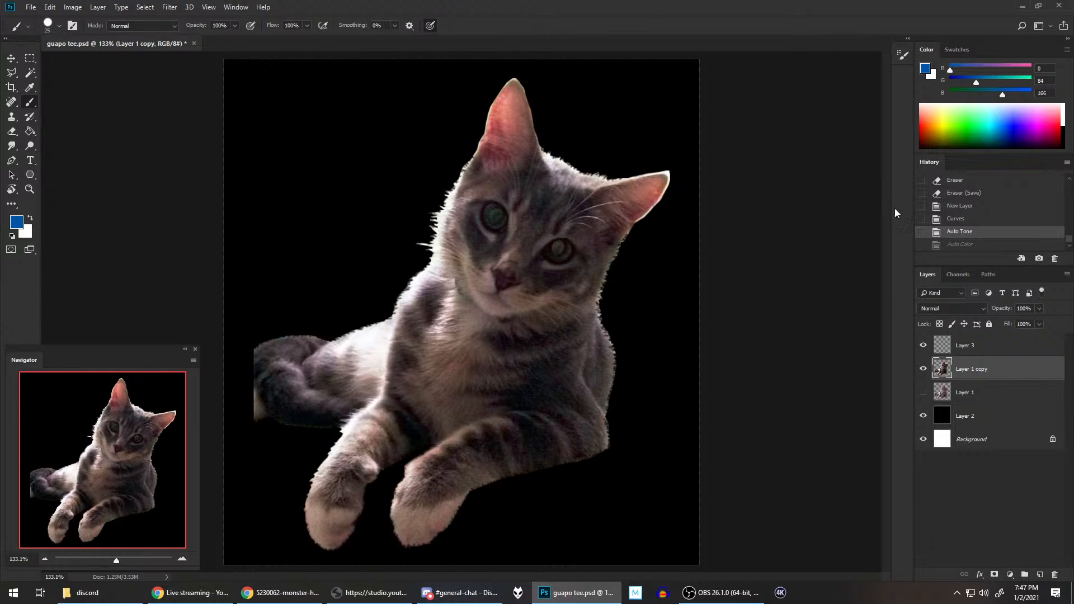
pyautogui.click(73, 7)
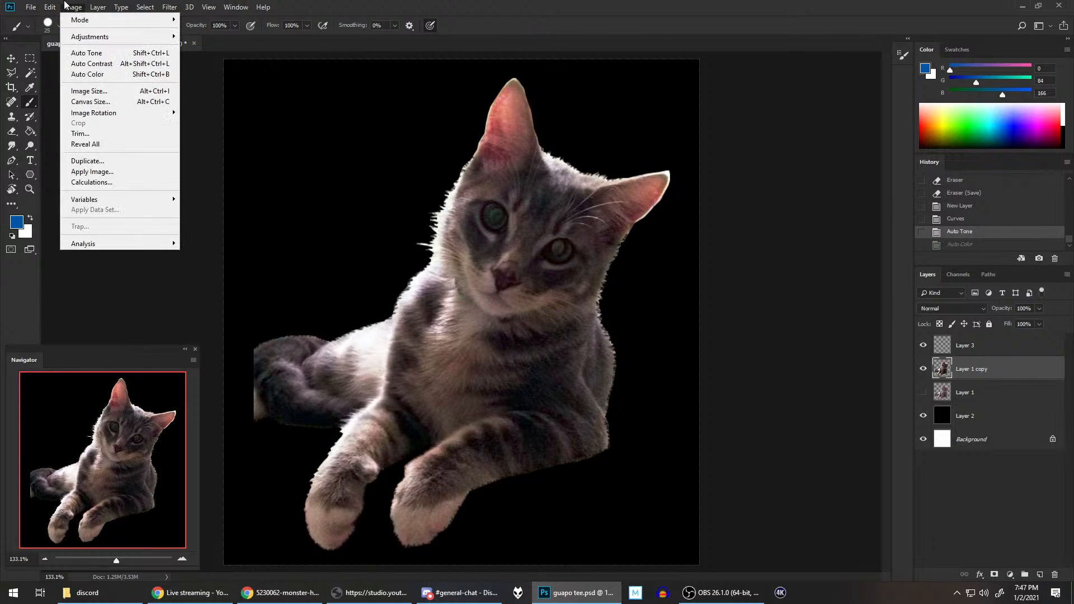
pyautogui.click(89, 63)
pyautogui.click(986, 235)
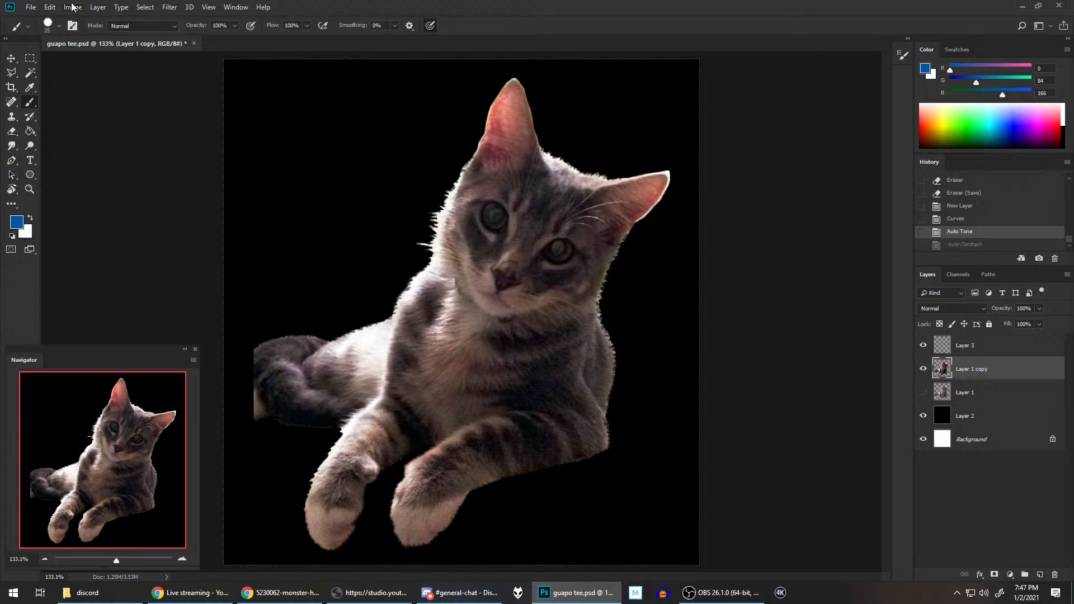
# Step: Try a Levels adjustment on the cat layer with the white input level at 197, and cancel it
pyautogui.click(73, 8)
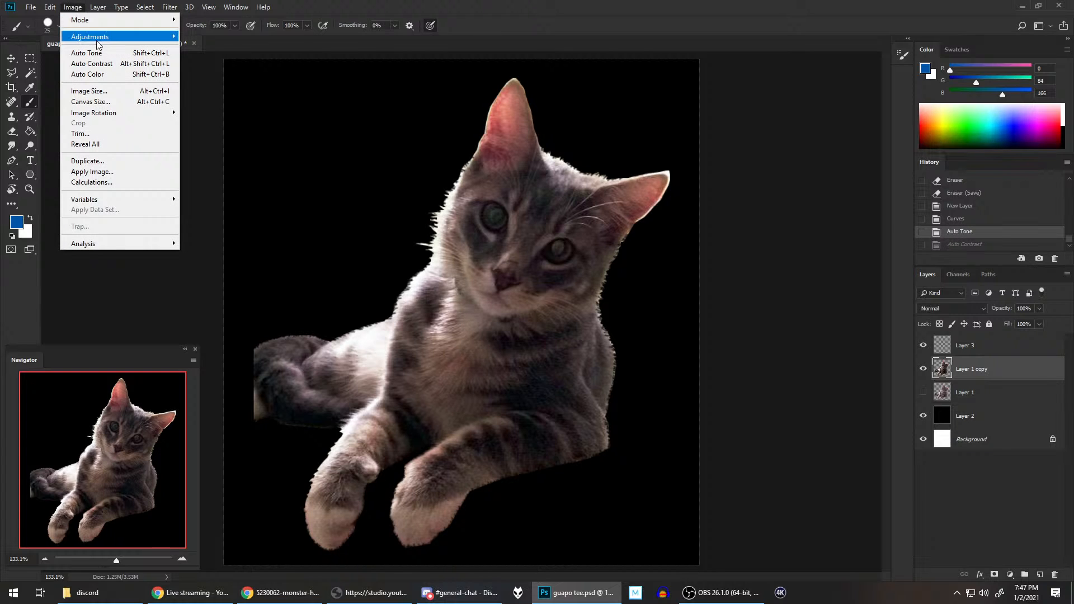
pyautogui.moveTo(133, 42)
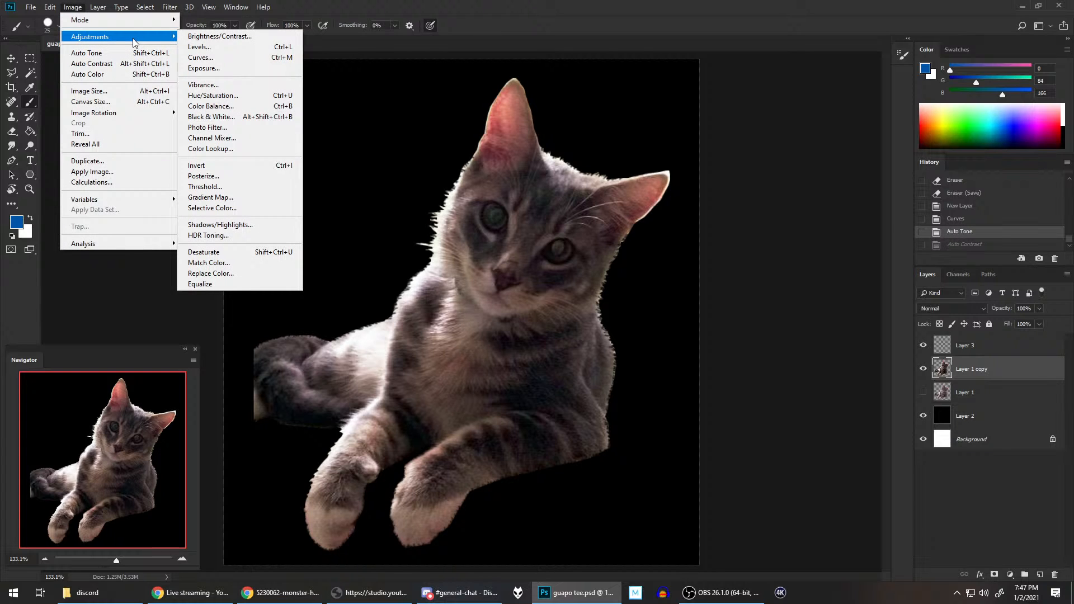
pyautogui.click(213, 47)
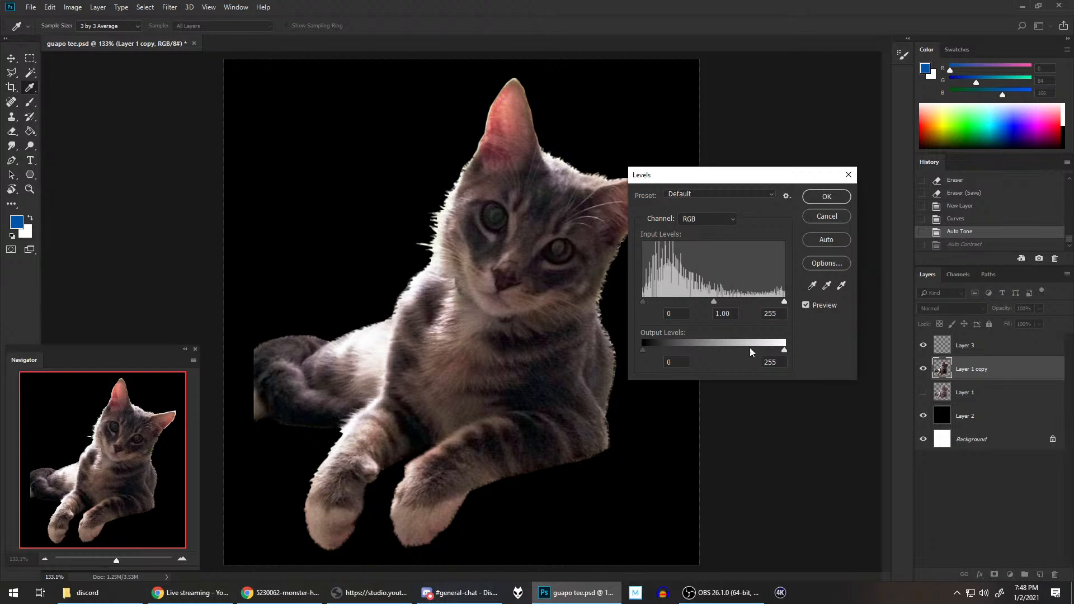
pyautogui.moveTo(790, 299); pyautogui.dragTo(753, 304)
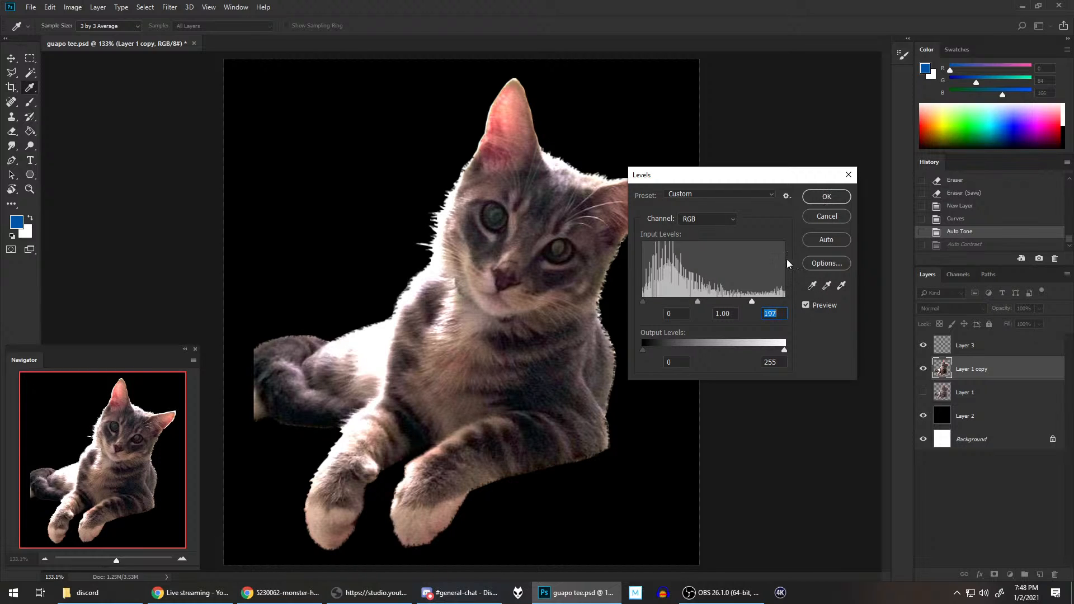
pyautogui.moveTo(753, 301); pyautogui.dragTo(764, 303)
pyautogui.click(844, 219)
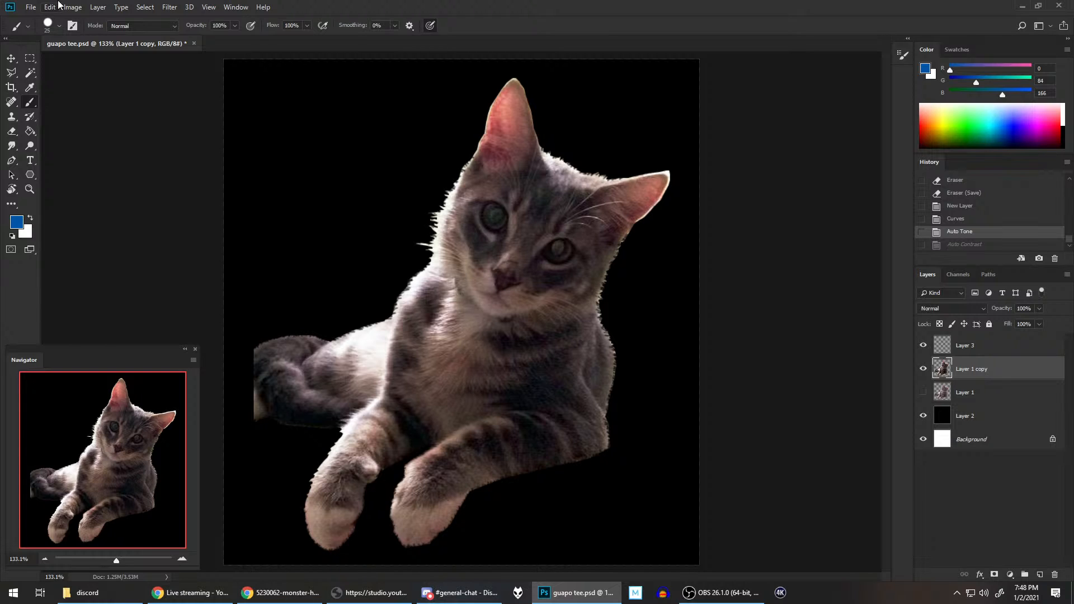
# Step: Apply a Vibrance adjustment to the cat layer with vibrance +33 and saturation +1
pyautogui.click(83, 8)
pyautogui.moveTo(87, 40)
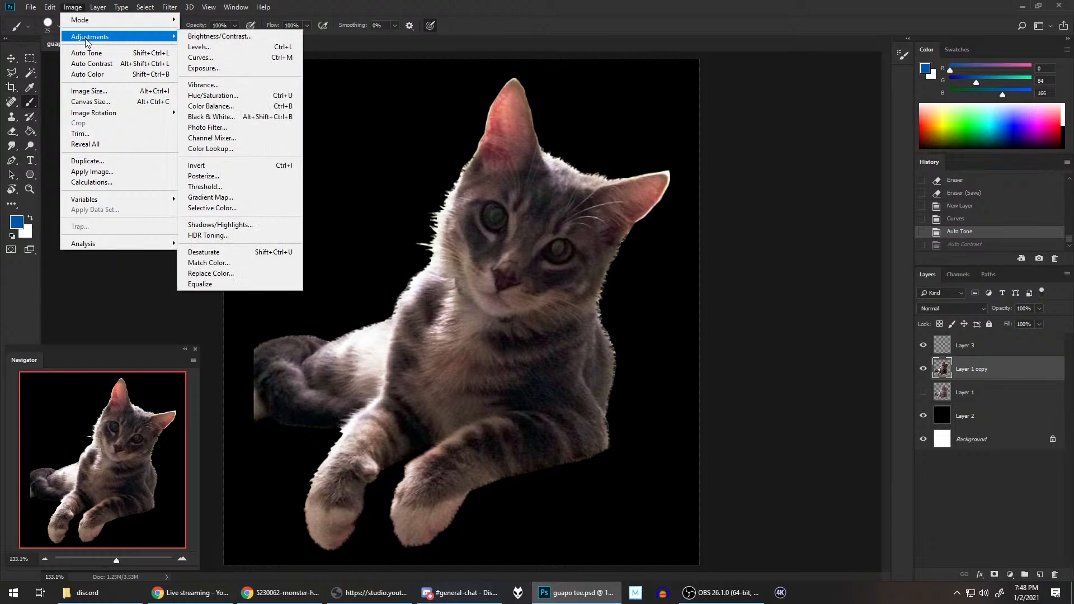
pyautogui.click(235, 88)
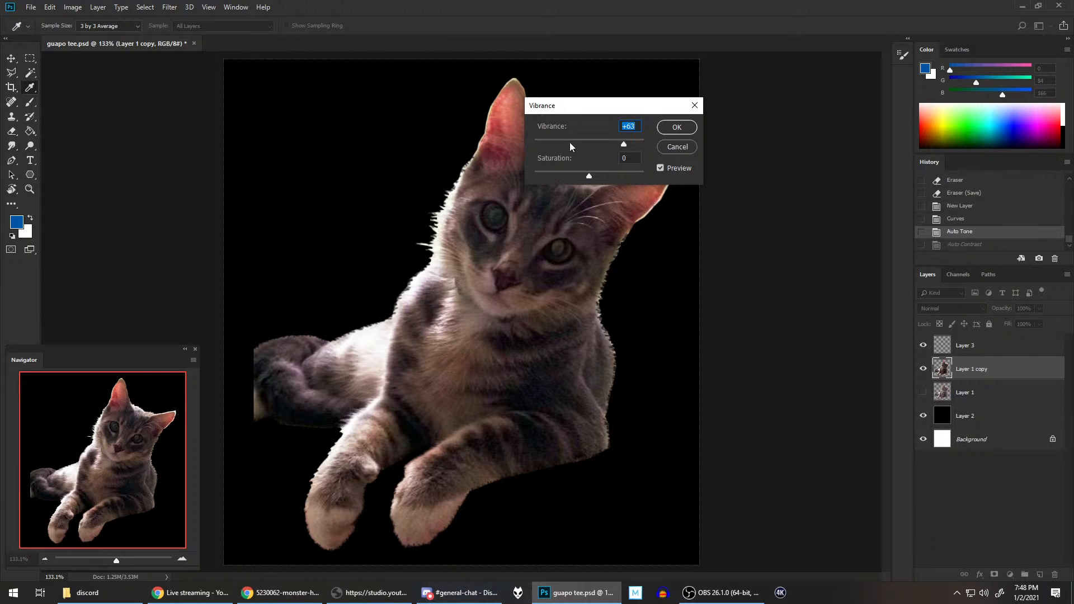
pyautogui.moveTo(569, 142); pyautogui.dragTo(602, 142)
pyautogui.click(587, 142)
pyautogui.moveTo(600, 171); pyautogui.dragTo(621, 176)
pyautogui.click(586, 171)
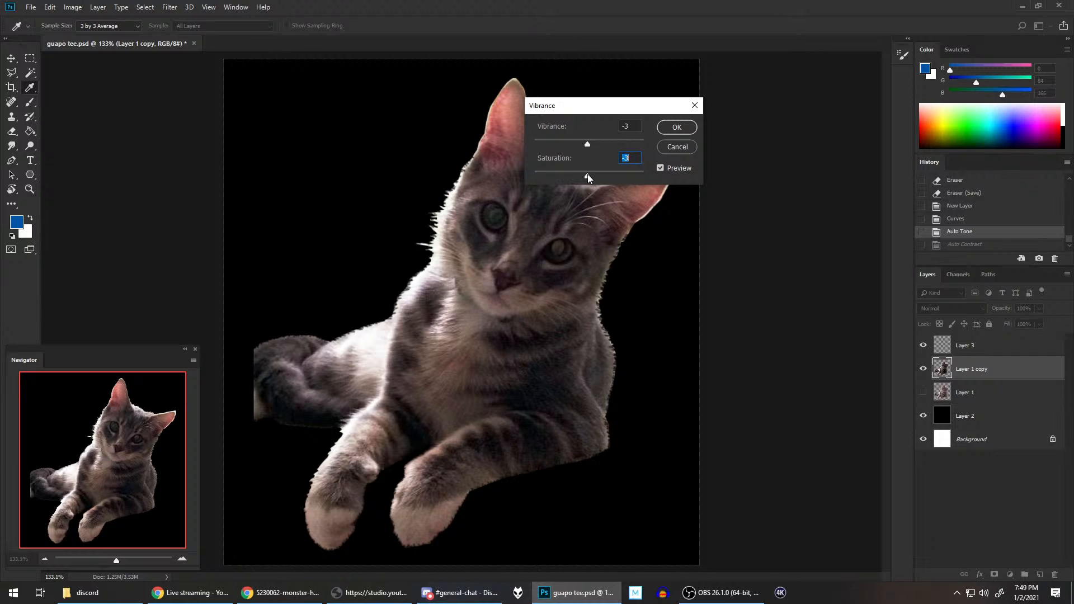
pyautogui.click(589, 173)
pyautogui.moveTo(602, 141); pyautogui.dragTo(787, 126)
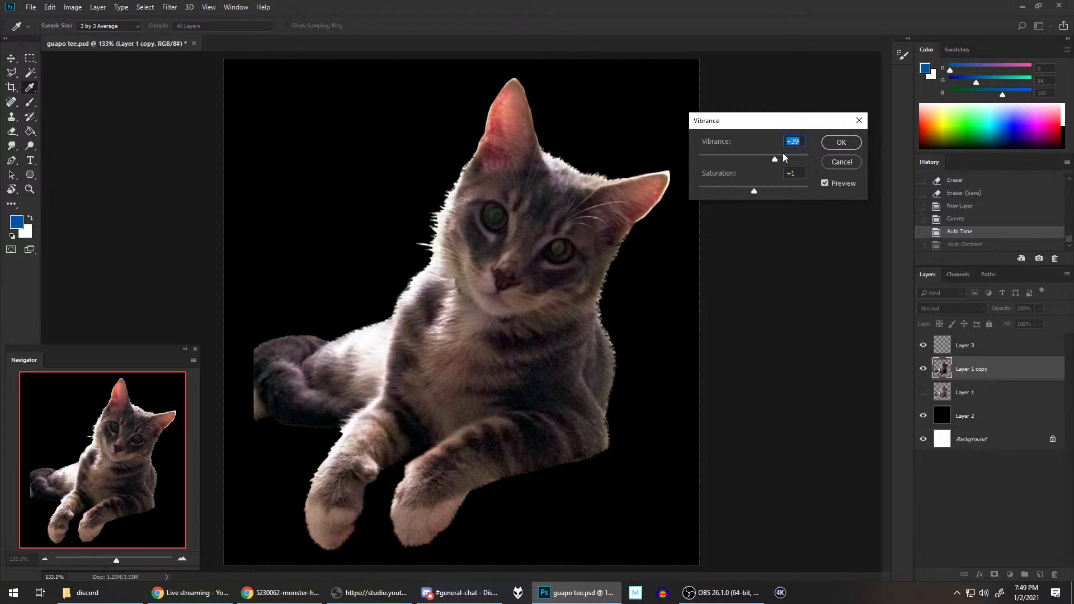
pyautogui.click(840, 142)
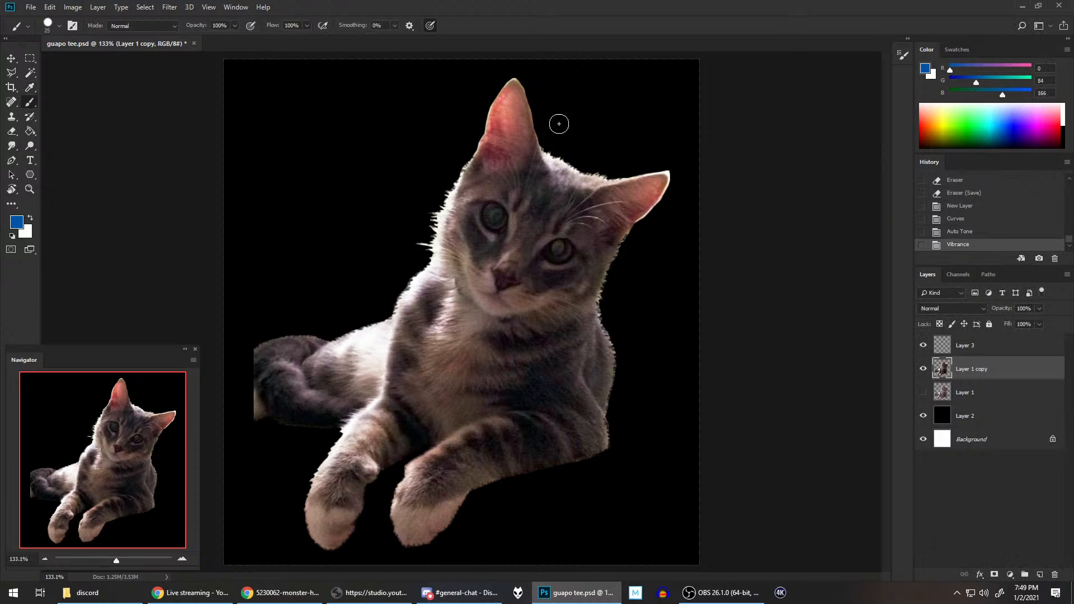
# Step: Start an Exposure adjustment on the cat layer with exposure +1.31 and gamma correction 1.21
pyautogui.click(64, 7)
pyautogui.moveTo(157, 39)
pyautogui.click(203, 67)
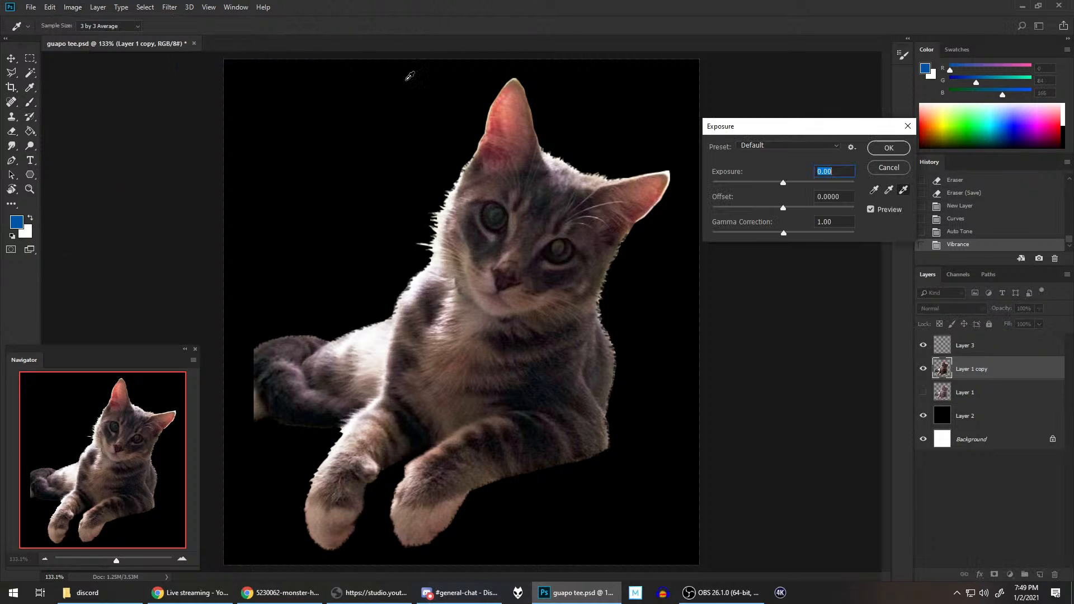
pyautogui.moveTo(826, 137); pyautogui.dragTo(804, 151)
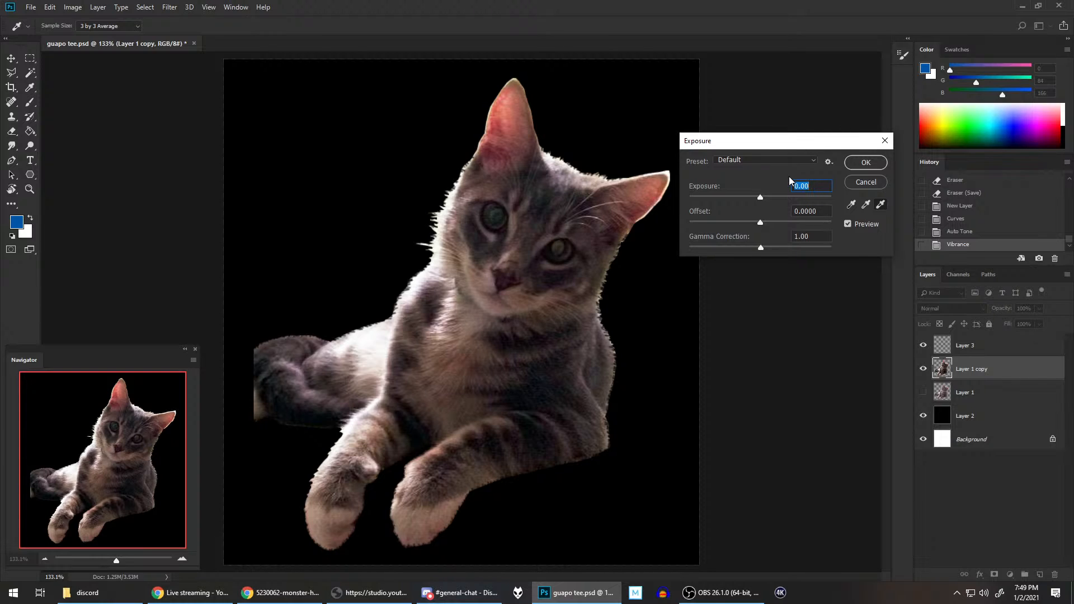
pyautogui.click(770, 197)
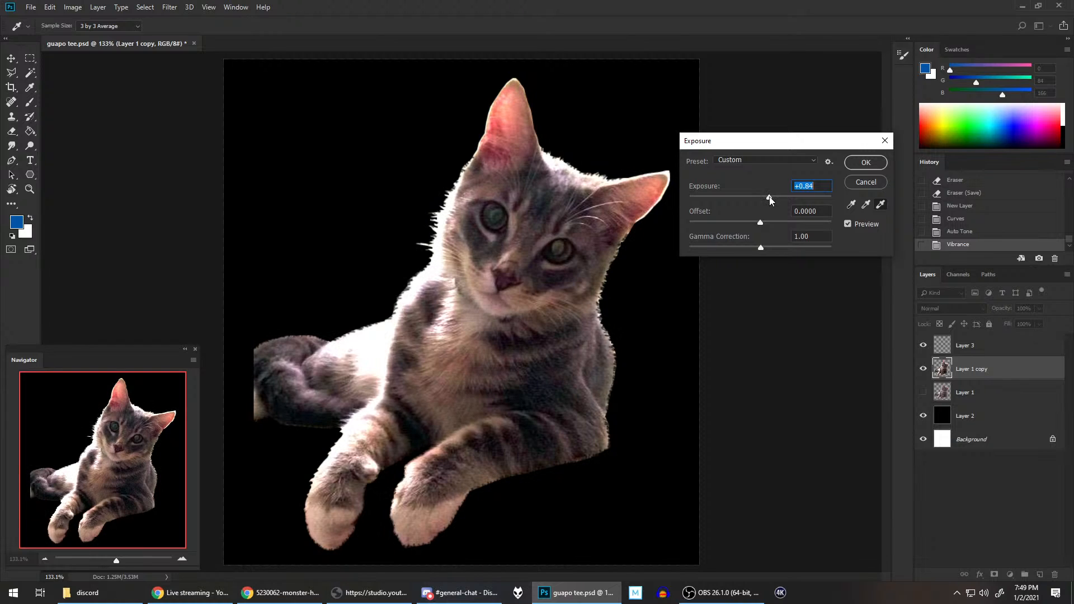
pyautogui.moveTo(769, 197); pyautogui.dragTo(774, 196)
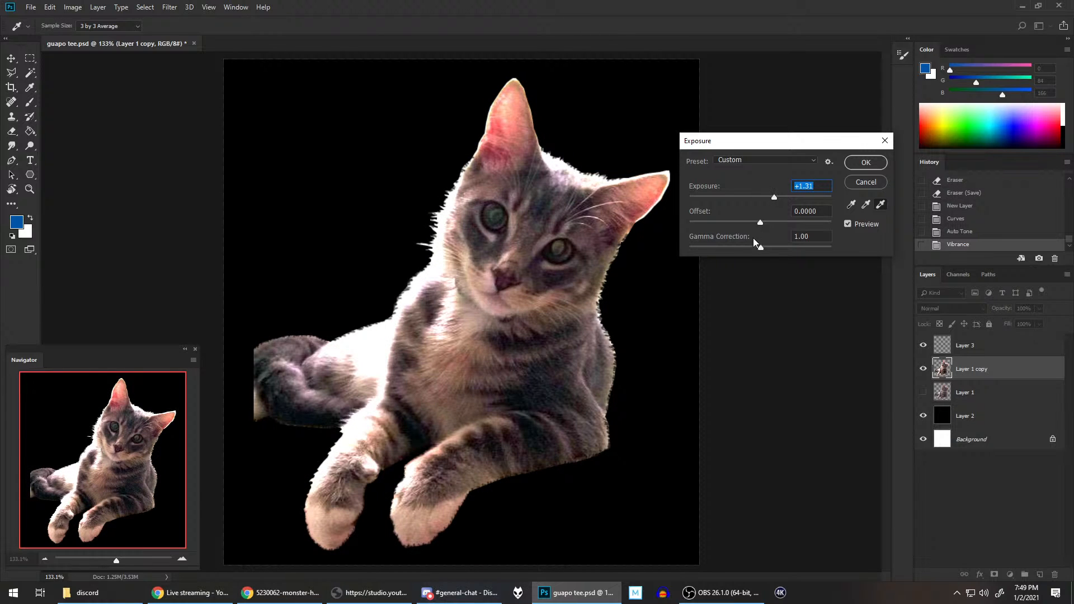
pyautogui.click(750, 247)
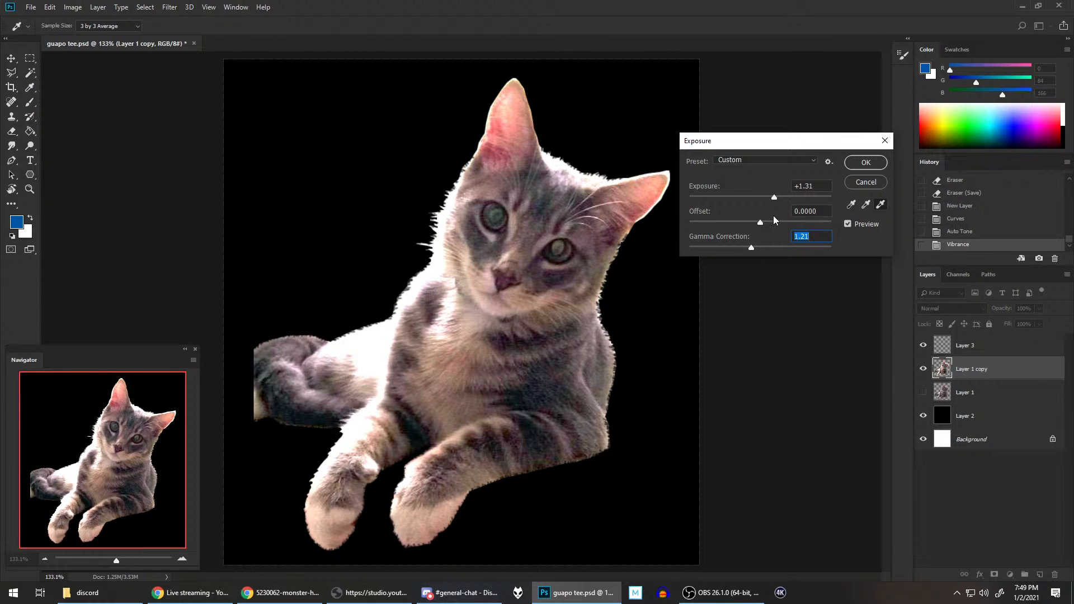
# Step: Set the exposure to +0.89, fine-tune the gamma correction, and apply the adjustment before saving the document
pyautogui.click(769, 197)
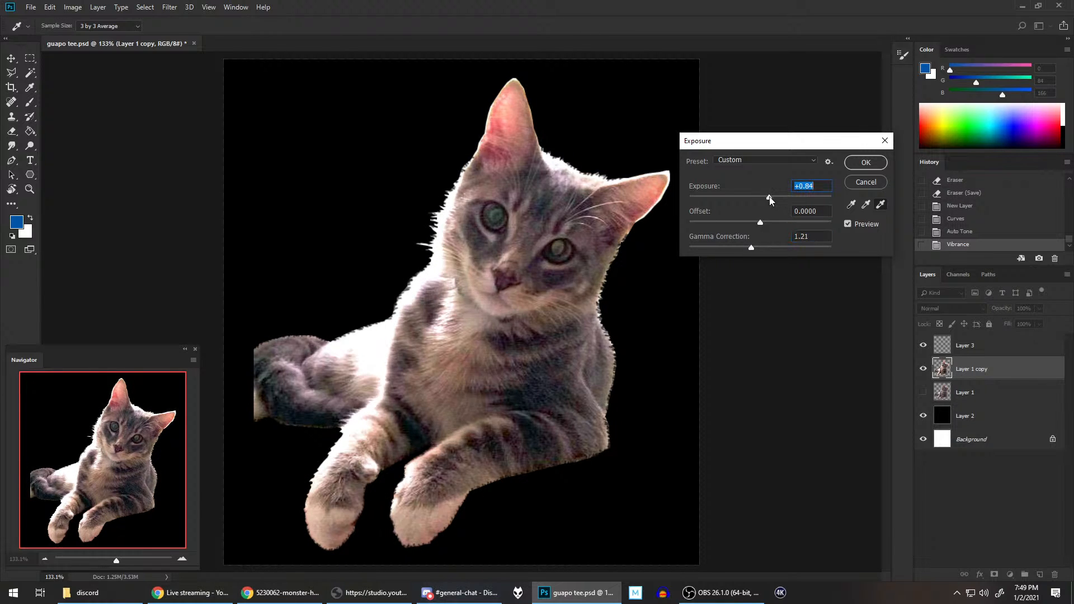
pyautogui.click(747, 247)
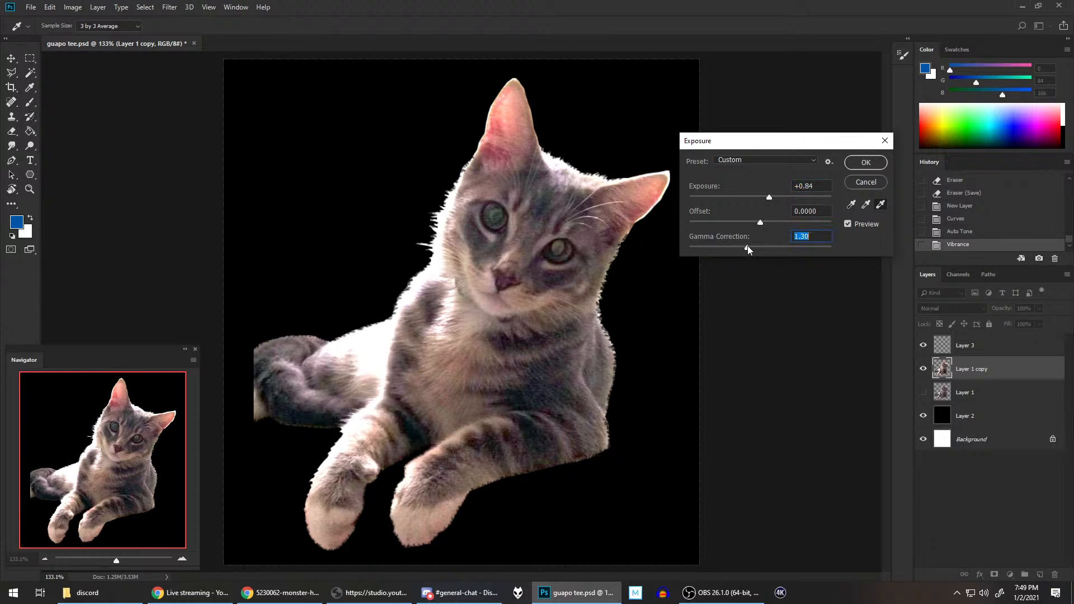
pyautogui.click(773, 196)
pyautogui.moveTo(750, 246); pyautogui.dragTo(748, 246)
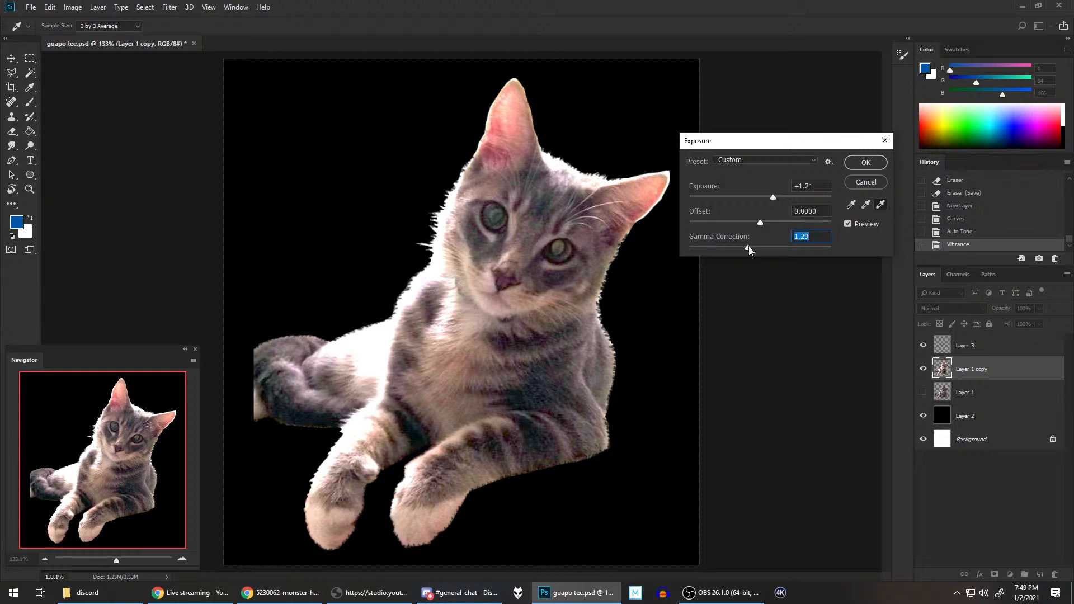
pyautogui.moveTo(772, 194); pyautogui.dragTo(769, 197)
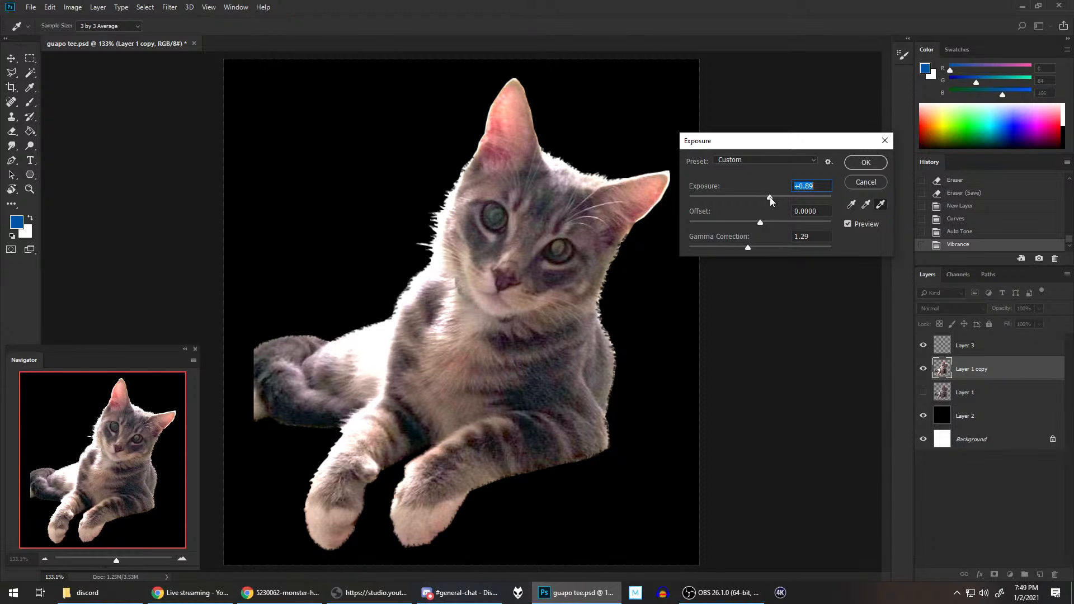
pyautogui.moveTo(751, 246); pyautogui.dragTo(745, 248)
pyautogui.click(860, 163)
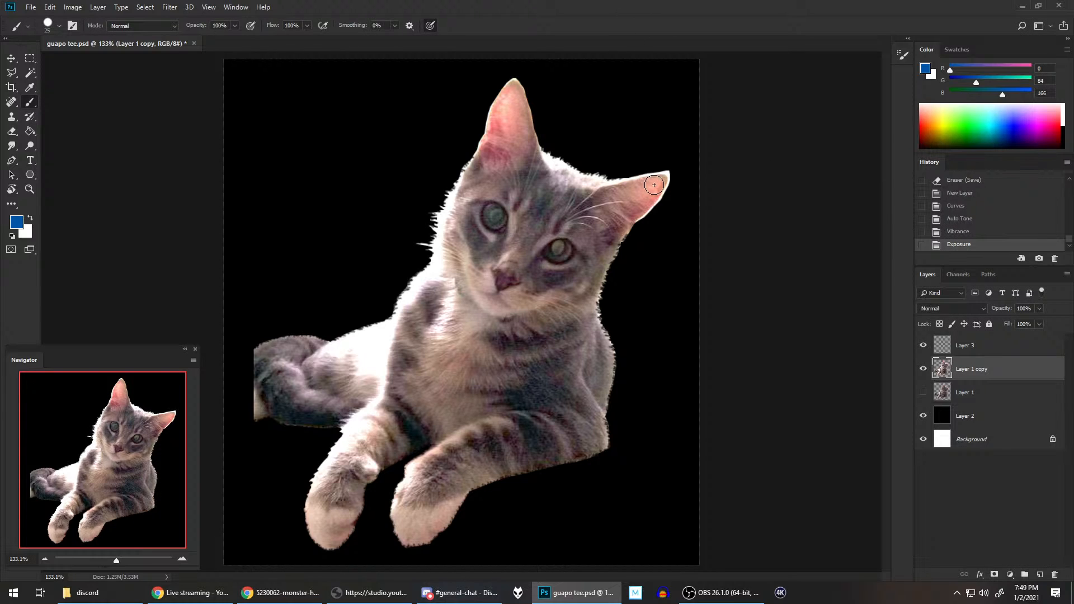
pyautogui.hotkey('ctrl', 's')
# Step: Choose the Dodge tool, duplicate the Layer 1 copy layer as Layer 1 copy 2, and hide the layer it was copied from
pyautogui.scroll(-1, 616, 228)
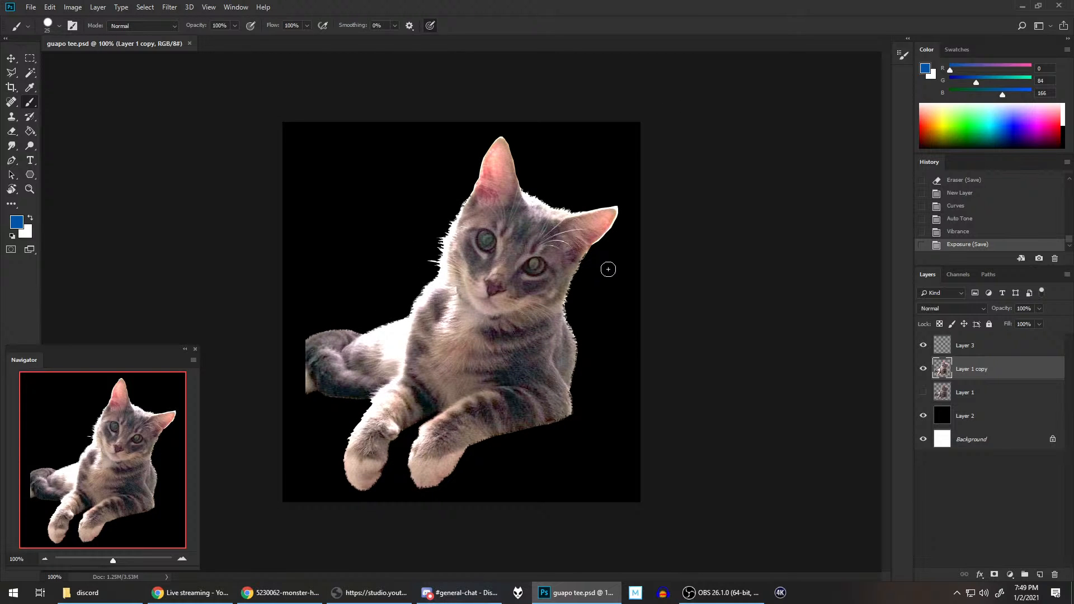
pyautogui.scroll(-1, 608, 269)
pyautogui.scroll(2, 608, 269)
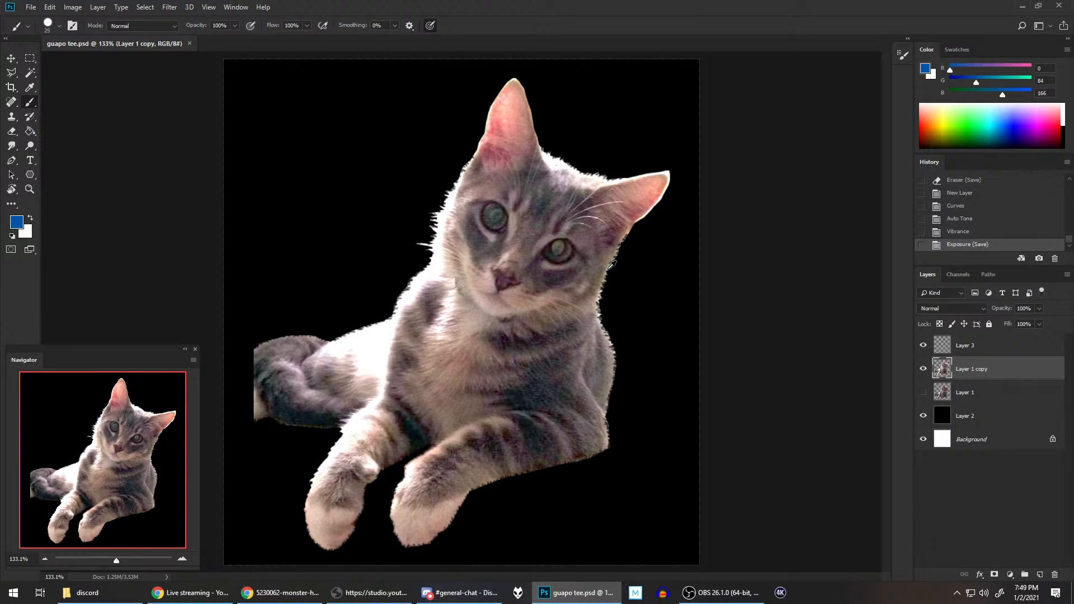
pyautogui.scroll(2, 606, 221)
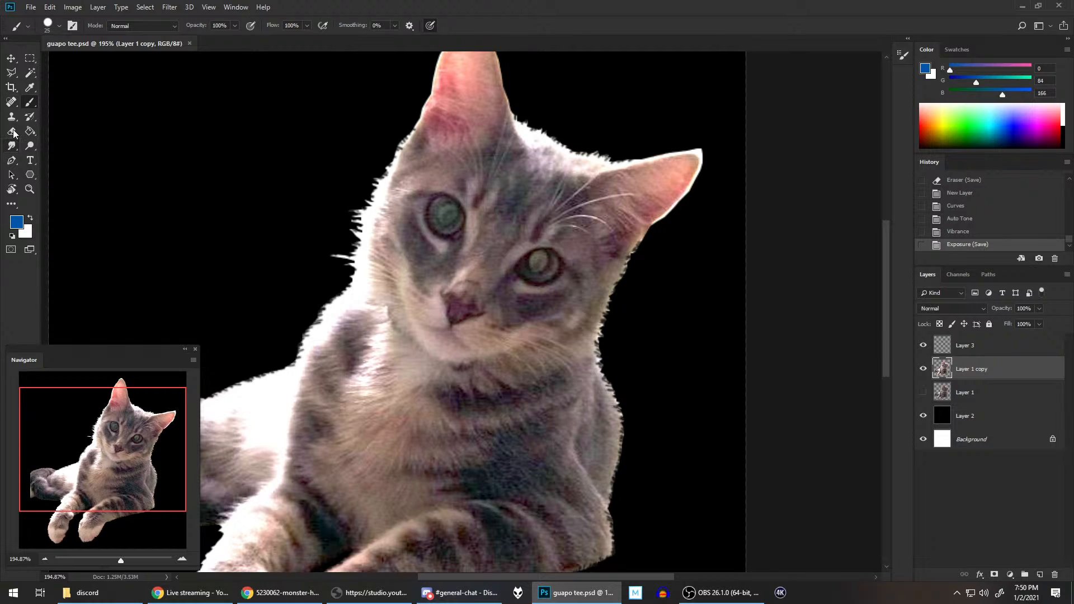
pyautogui.click(4, 146)
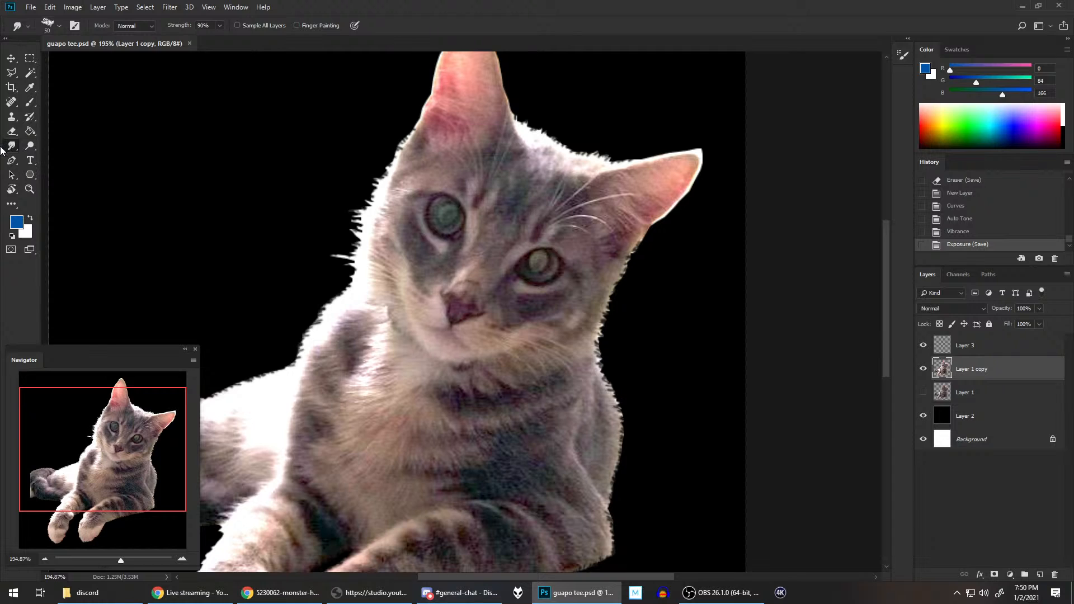
pyautogui.click(24, 150)
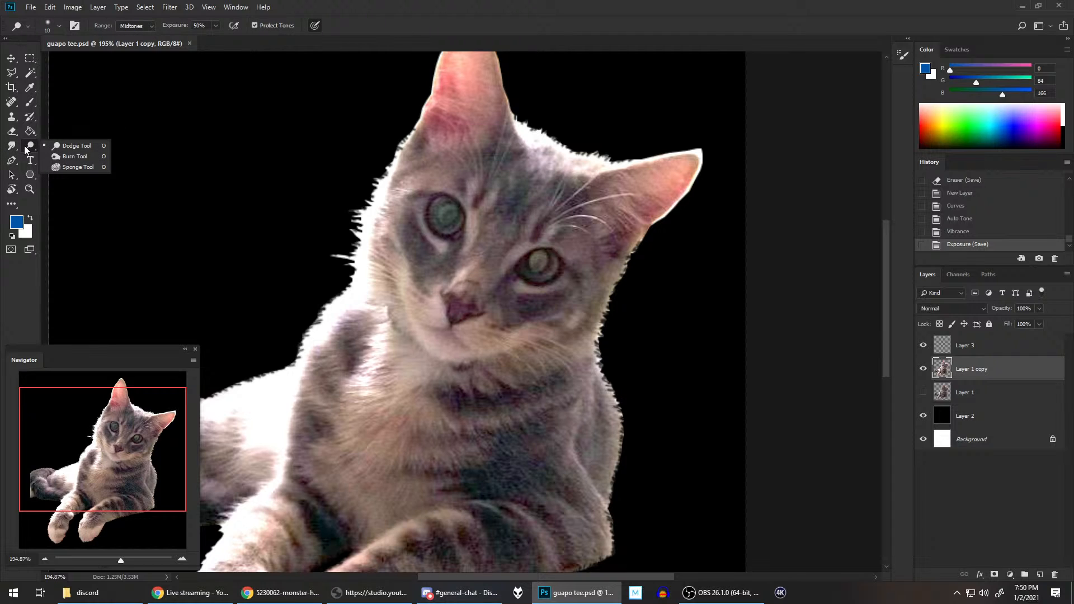
pyautogui.click(77, 147)
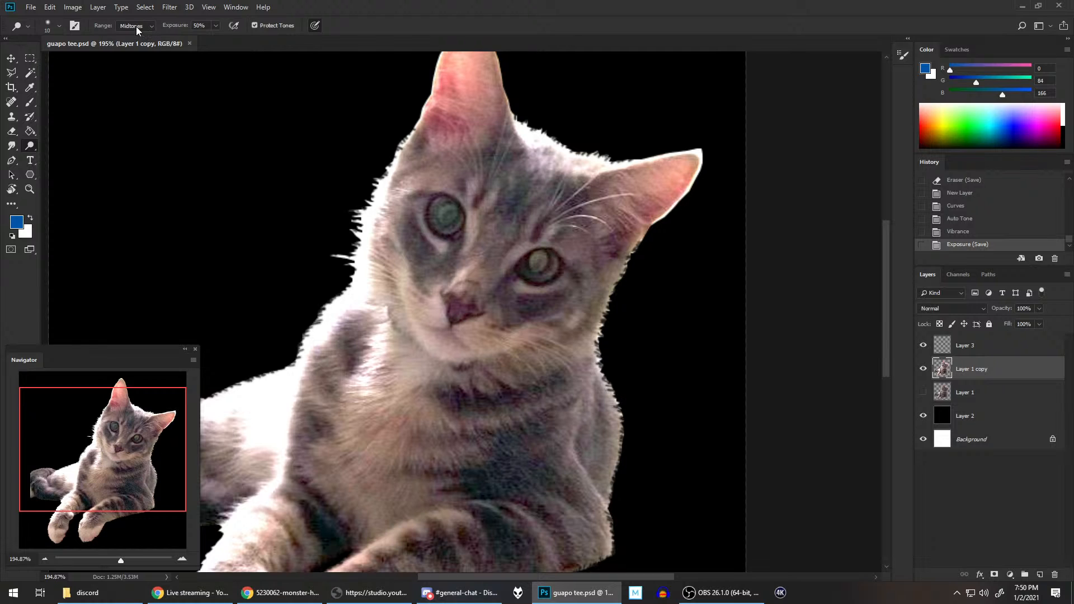
pyautogui.rightClick(973, 370)
pyautogui.click(862, 187)
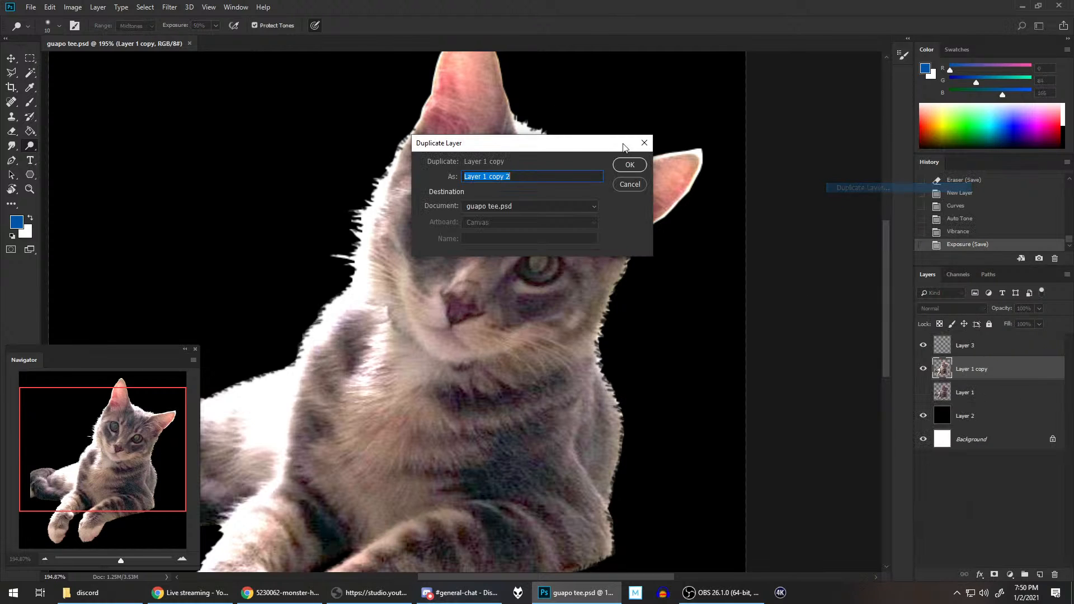
pyautogui.click(638, 168)
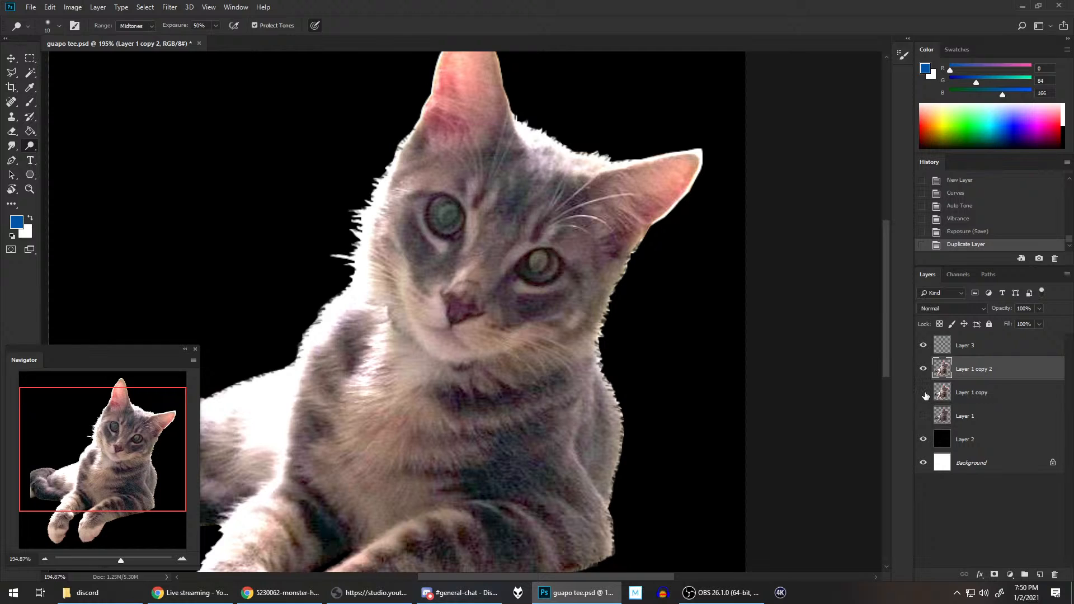
pyautogui.click(923, 393)
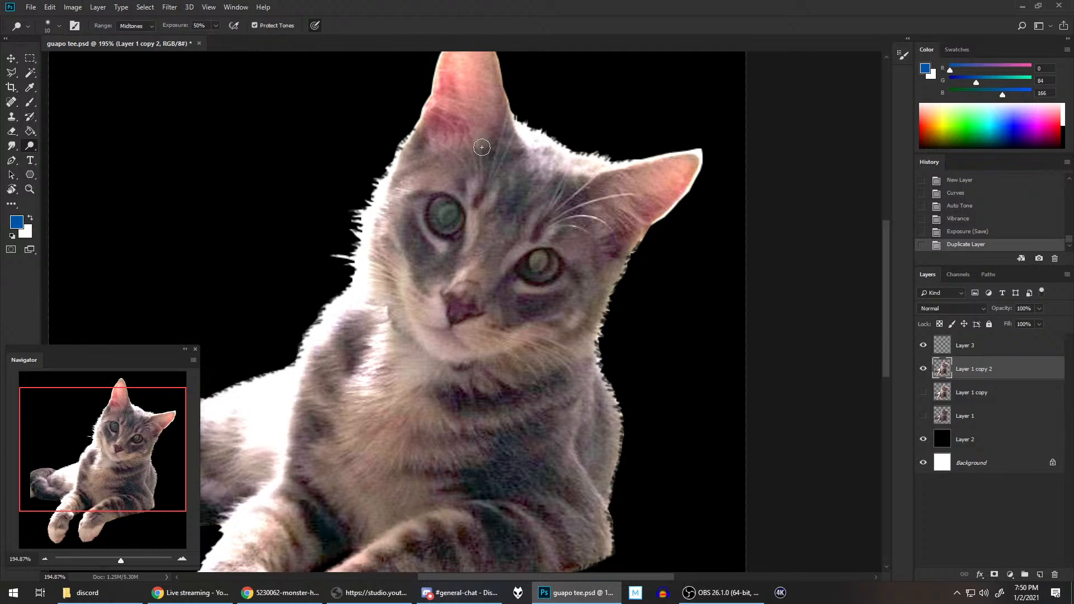
# Step: Brighten the irises of both of the cat's eyes with Dodge strokes on midtones at 50% exposure
pyautogui.moveTo(443, 222)
pyautogui.mouseDown()
pyautogui.moveTo(478, 183)
pyautogui.moveTo(440, 210)
pyautogui.mouseUp()
pyautogui.moveTo(437, 220); pyautogui.dragTo(440, 233)
pyautogui.moveTo(452, 221); pyautogui.dragTo(458, 229)
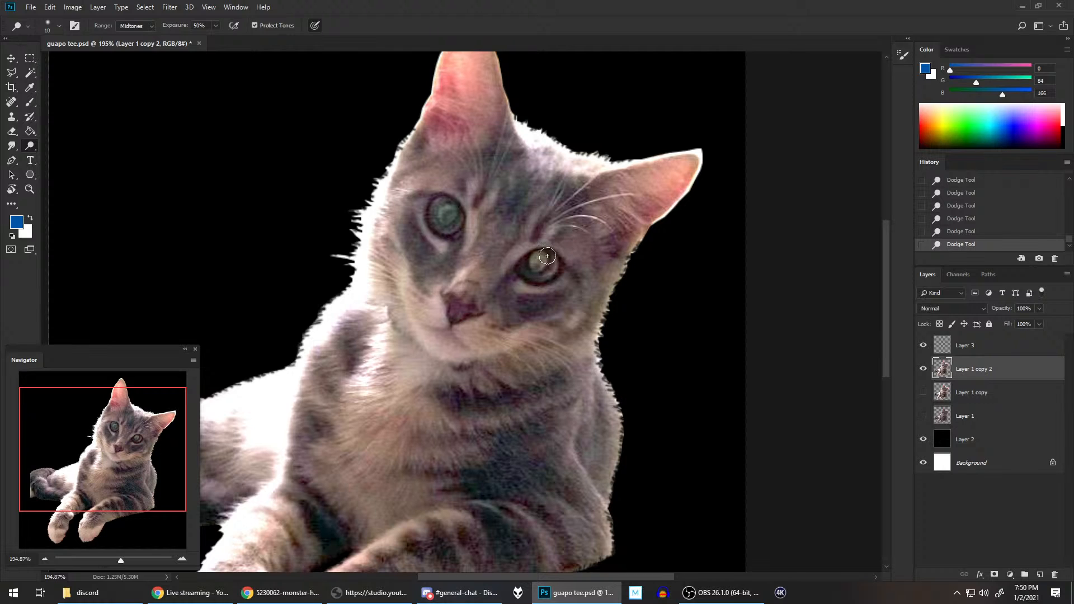
pyautogui.moveTo(547, 258)
pyautogui.mouseDown()
pyautogui.moveTo(593, 245)
pyautogui.moveTo(527, 263)
pyautogui.moveTo(560, 258)
pyautogui.moveTo(543, 281)
pyautogui.moveTo(526, 270)
pyautogui.moveTo(524, 264)
pyautogui.mouseUp()
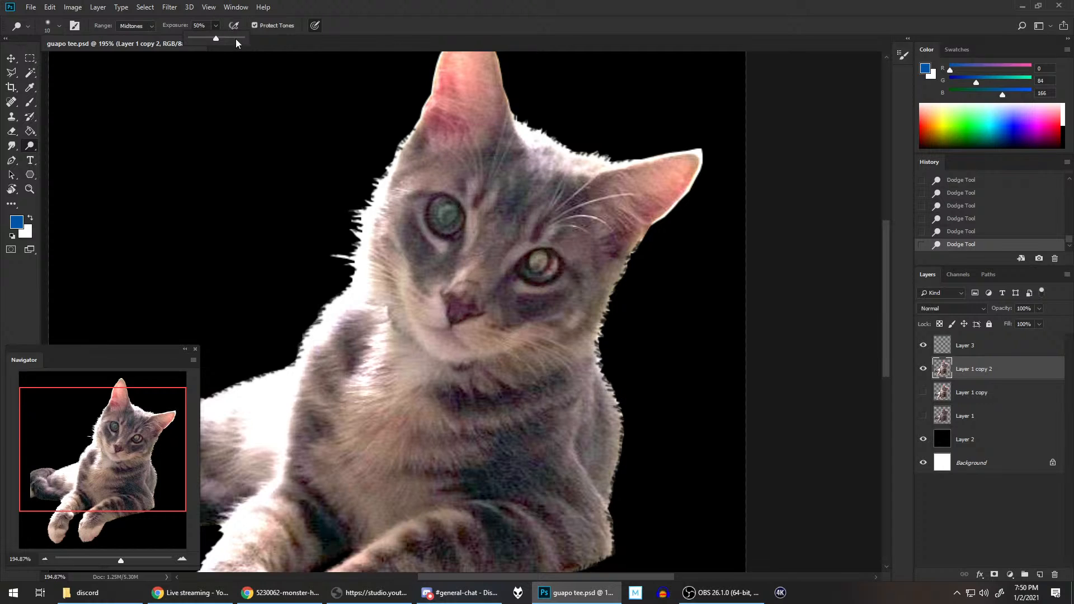
# Step: Set the Dodge exposure to 83%, try it on the eye nearest the upright ear, and roll back the latest strokes in the history
pyautogui.click(359, 21)
pyautogui.moveTo(437, 225)
pyautogui.mouseDown()
pyautogui.moveTo(450, 234)
pyautogui.moveTo(436, 224)
pyautogui.moveTo(454, 225)
pyautogui.moveTo(453, 206)
pyautogui.moveTo(456, 222)
pyautogui.mouseUp()
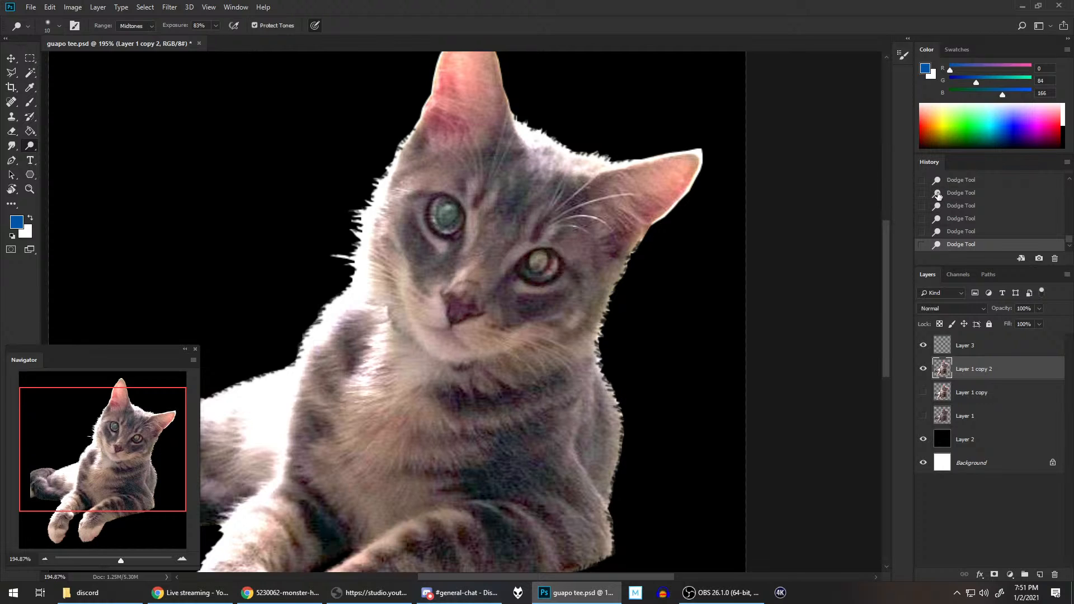
pyautogui.click(974, 233)
pyautogui.click(976, 219)
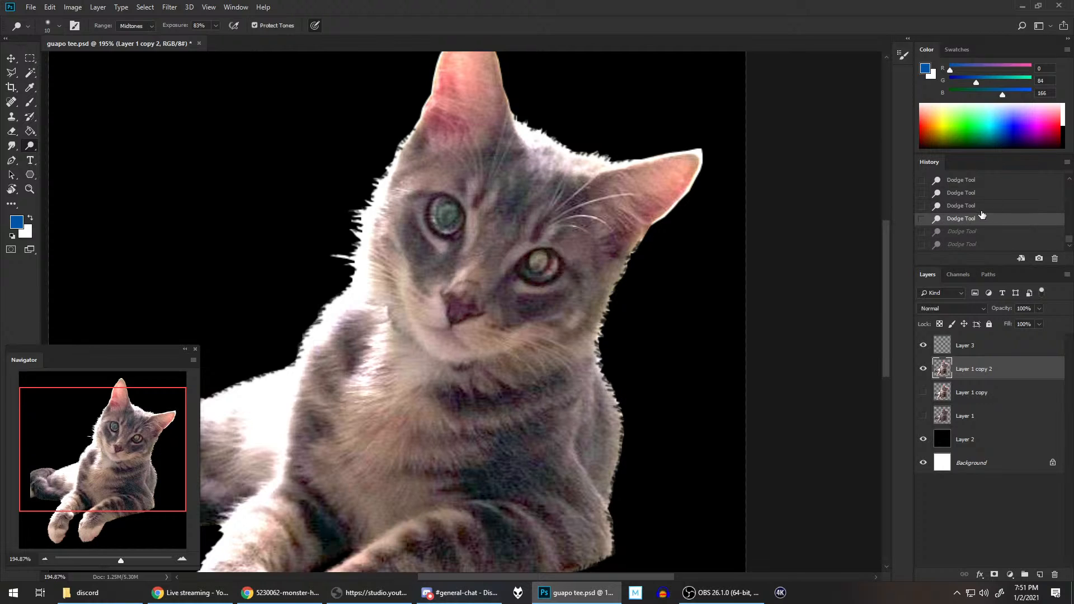
pyautogui.click(983, 207)
# Step: Dodge the lower rims and irises of both eyes at 83% exposure, and save the document
pyautogui.click(530, 275)
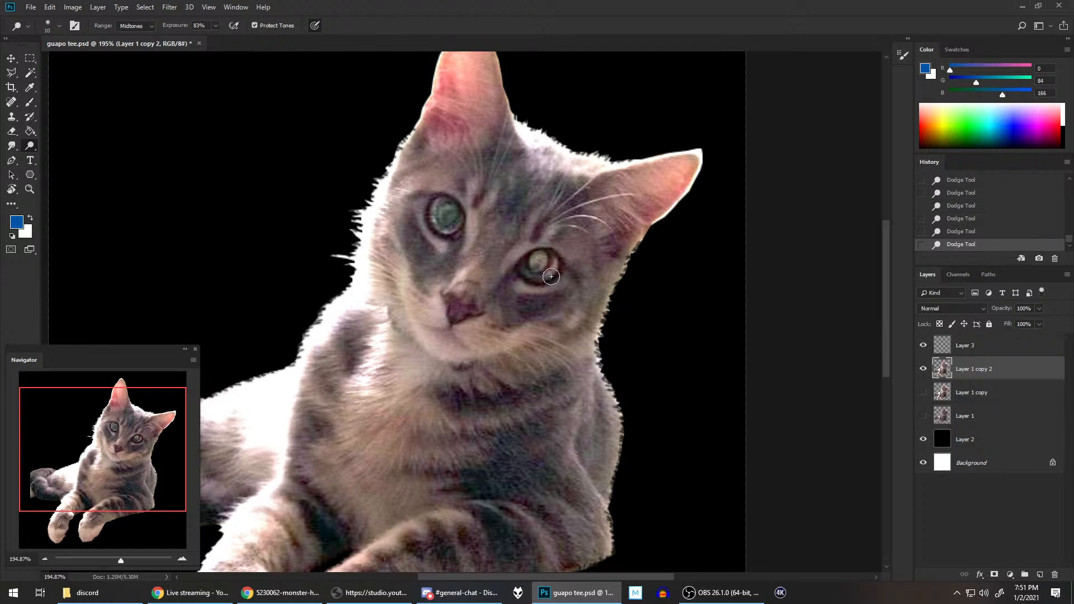
pyautogui.moveTo(558, 276)
pyautogui.mouseDown()
pyautogui.moveTo(535, 278)
pyautogui.moveTo(526, 264)
pyautogui.moveTo(531, 279)
pyautogui.mouseUp()
pyautogui.moveTo(433, 218); pyautogui.dragTo(456, 224)
pyautogui.moveTo(445, 221); pyautogui.dragTo(461, 220)
pyautogui.scroll(-3, 566, 280)
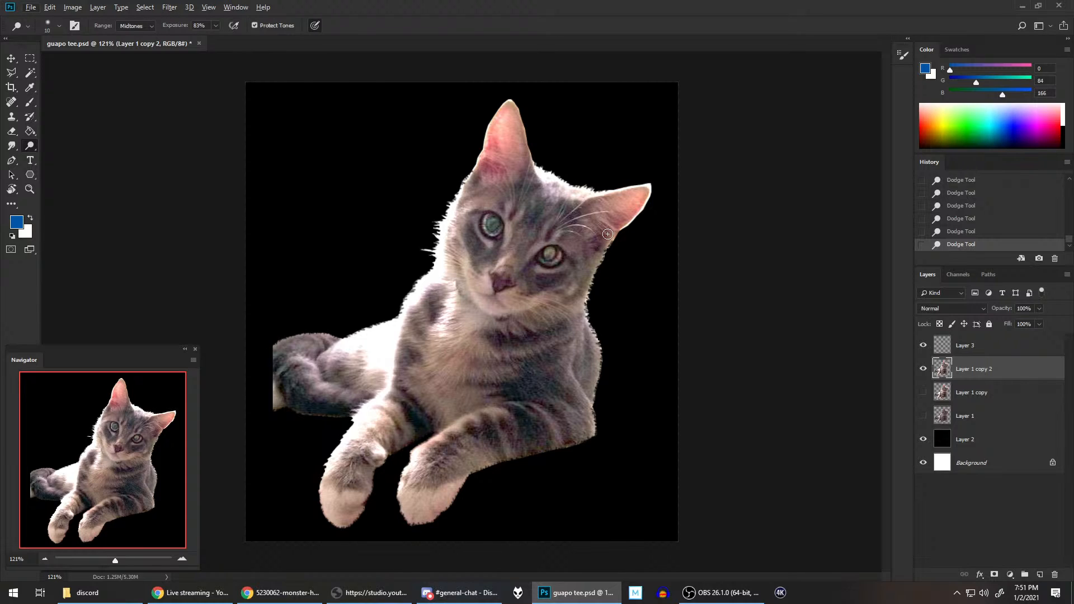
pyautogui.hotkey('ctrl', 's')
# Step: Make Layer 3 the active layer for painting with the Brush tool
pyautogui.click(989, 345)
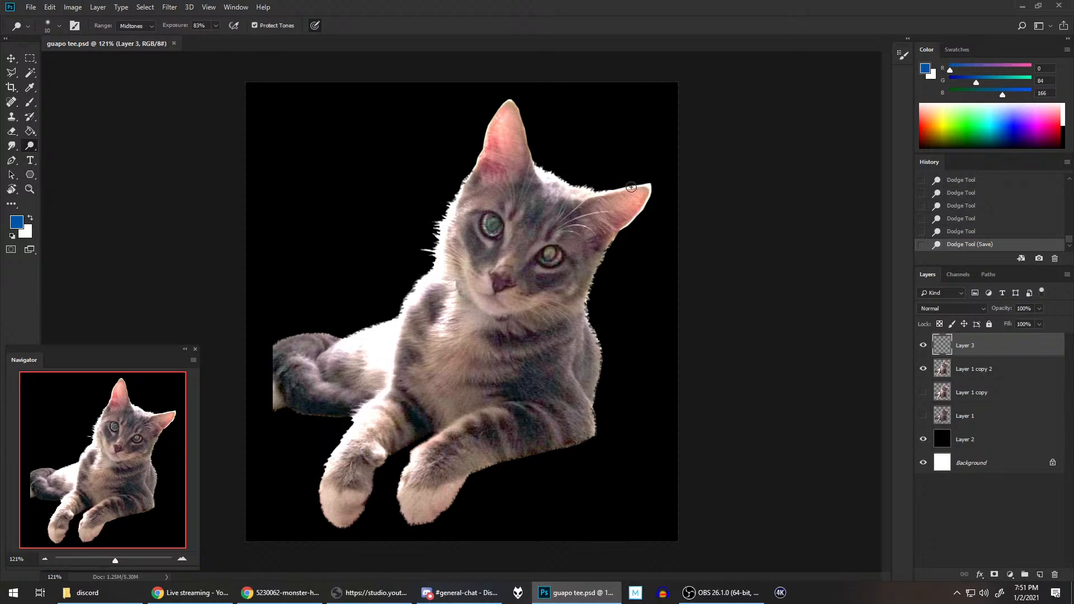
pyautogui.click(28, 104)
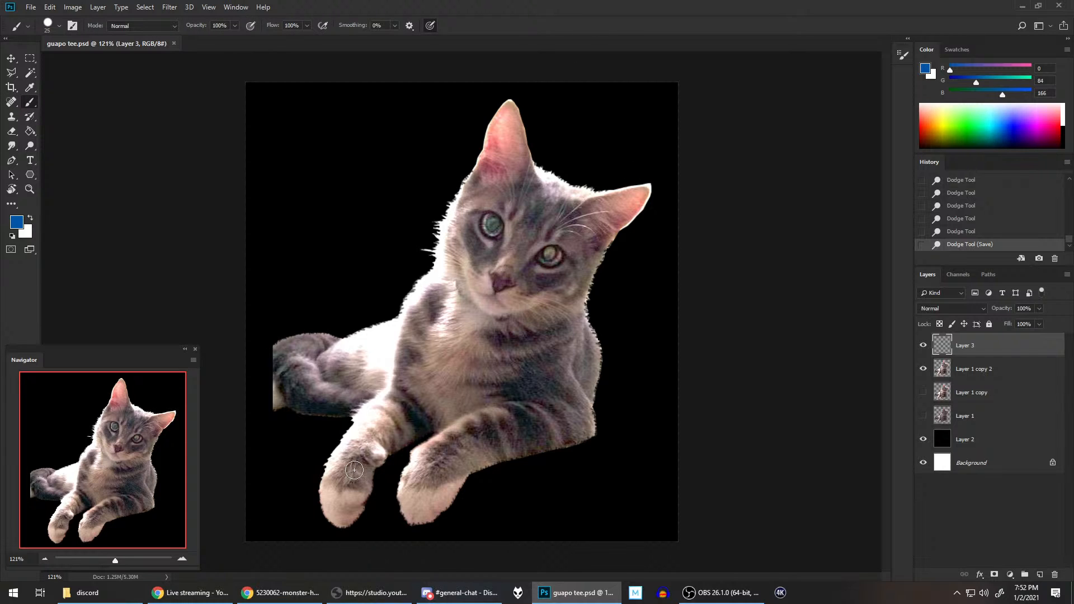
# Step: Switch to Chrome, compare the open Monster Hunter reference images for palico armor and weapon designs, and return to Photoshop
pyautogui.click(282, 593)
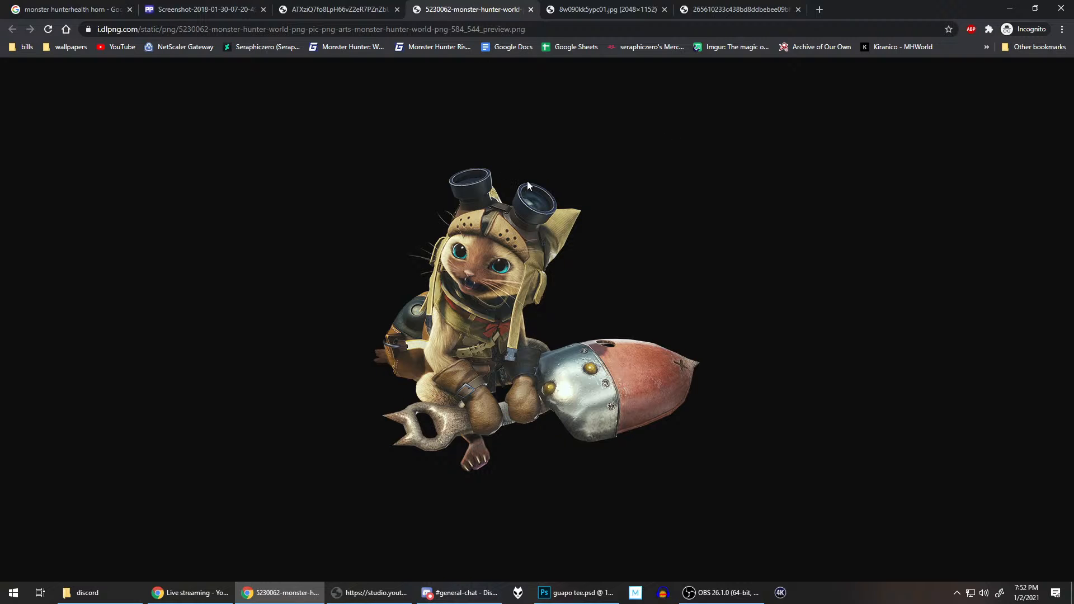
pyautogui.click(607, 9)
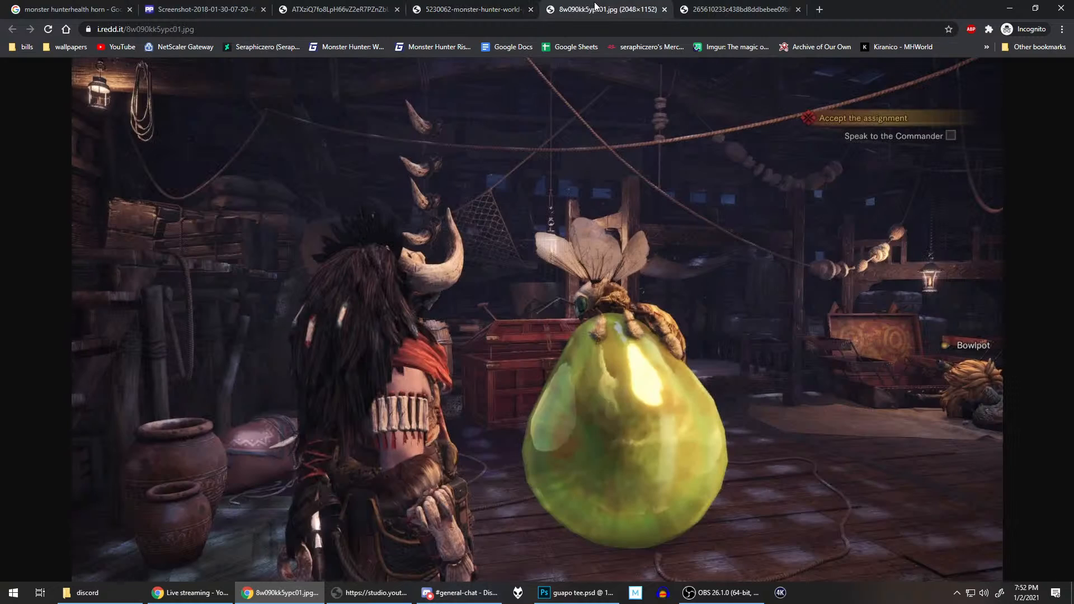
pyautogui.click(706, 6)
pyautogui.click(363, 8)
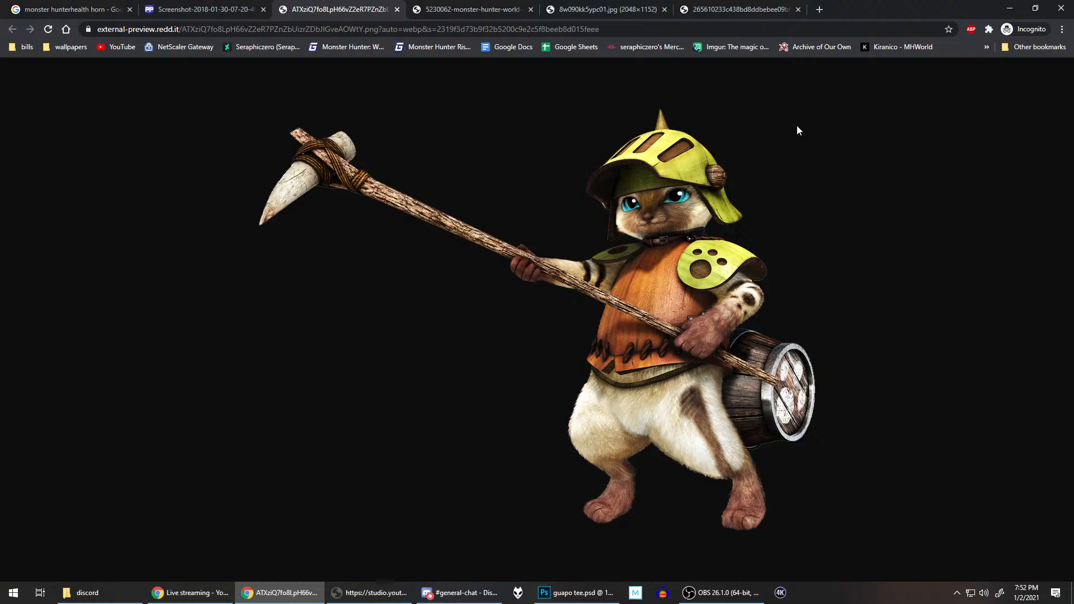
pyautogui.click(470, 9)
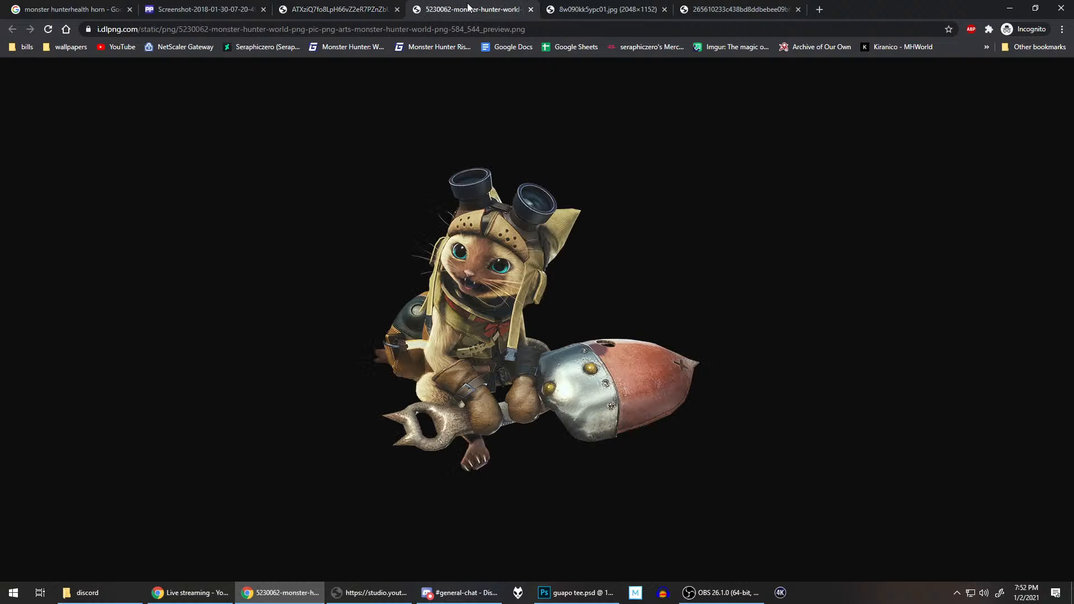
pyautogui.click(341, 9)
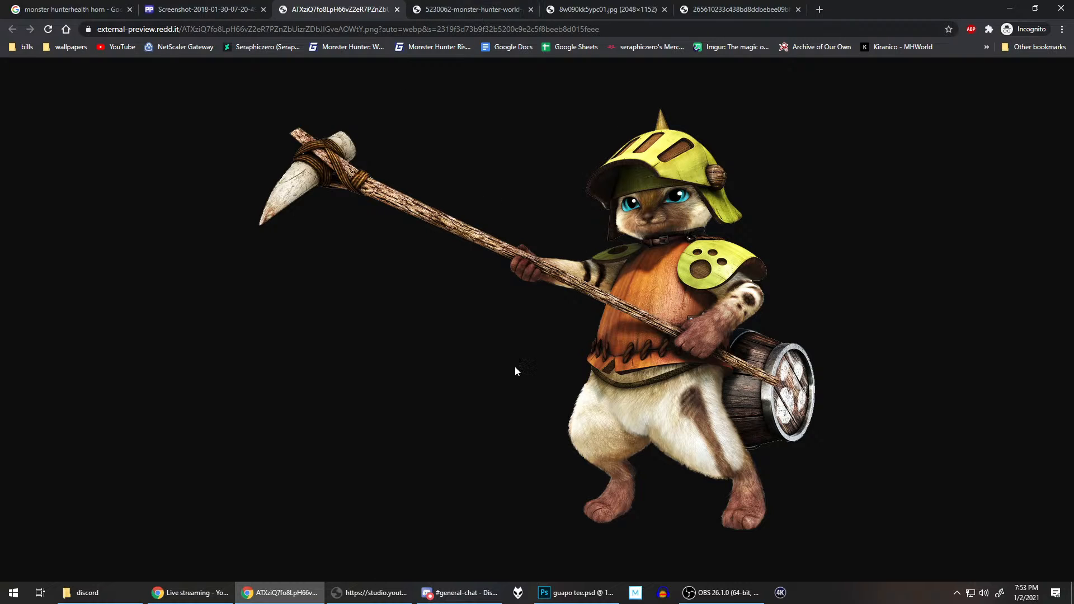
pyautogui.click(576, 592)
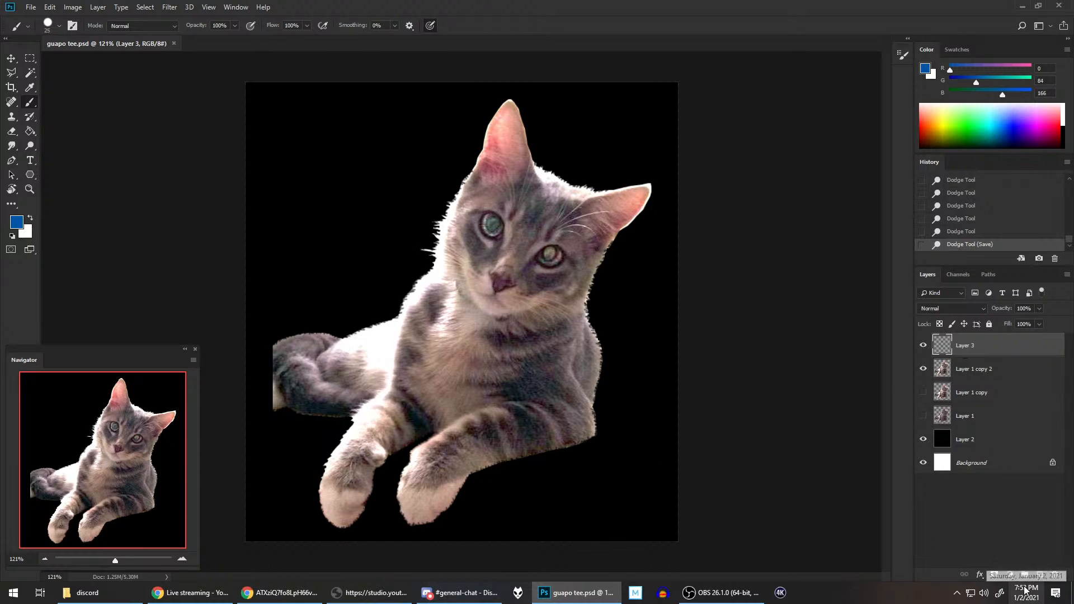
# Step: Create a layer group, place Layer 3 inside it, and rename the layer to lineart
pyautogui.hotkey('ctrl', 'g')
pyautogui.moveTo(966, 364); pyautogui.dragTo(967, 347)
pyautogui.doubleClick(974, 360)
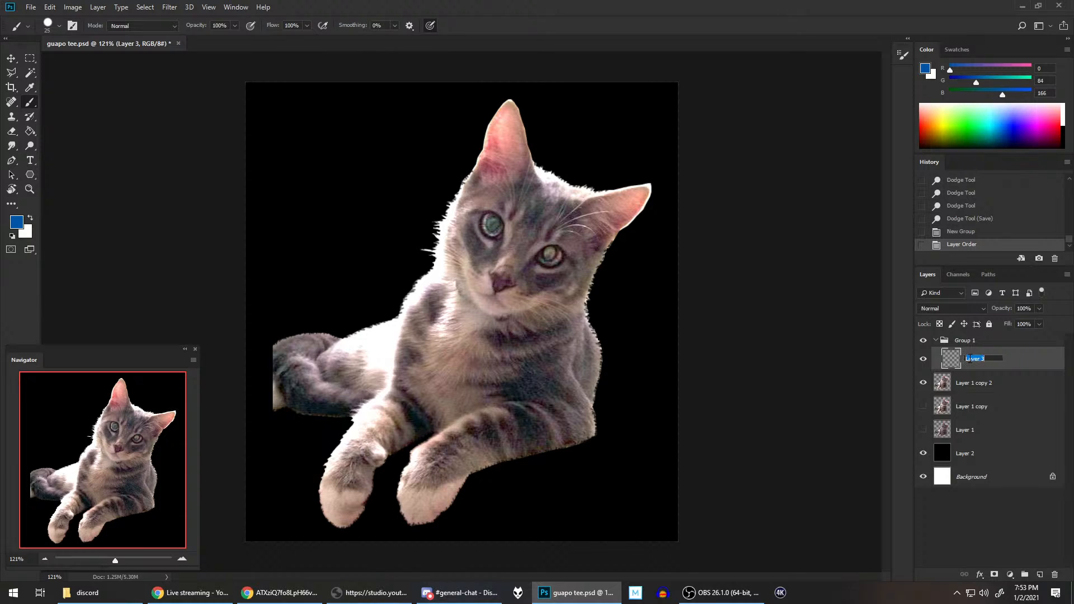
pyautogui.write('lineart')
pyautogui.press('Return')
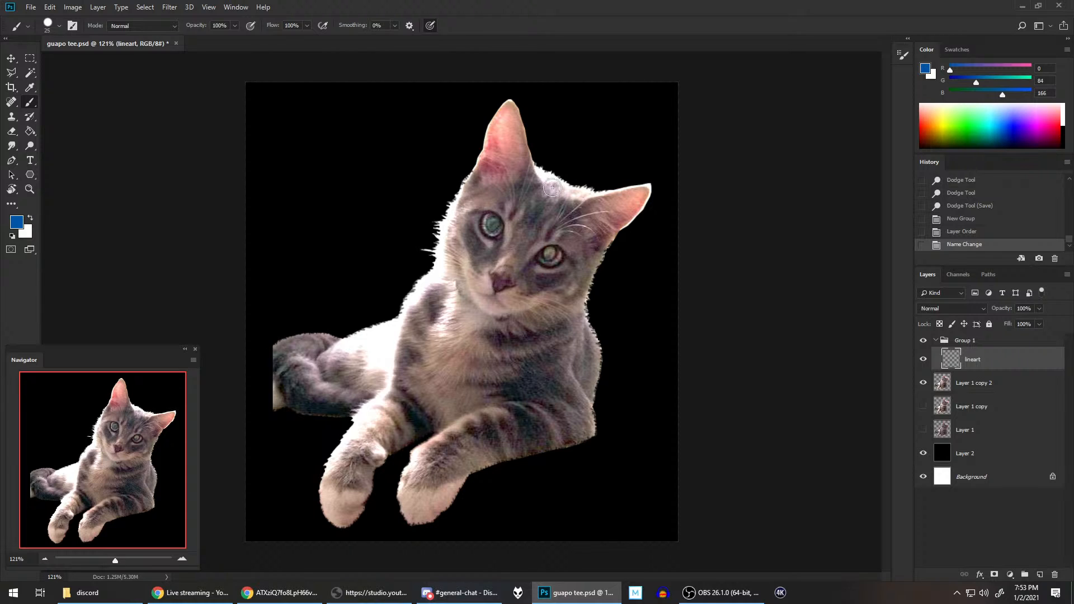
pyautogui.moveTo(564, 216)
pyautogui.mouseDown()
pyautogui.moveTo(523, 263)
pyautogui.moveTo(613, 340)
pyautogui.mouseUp()
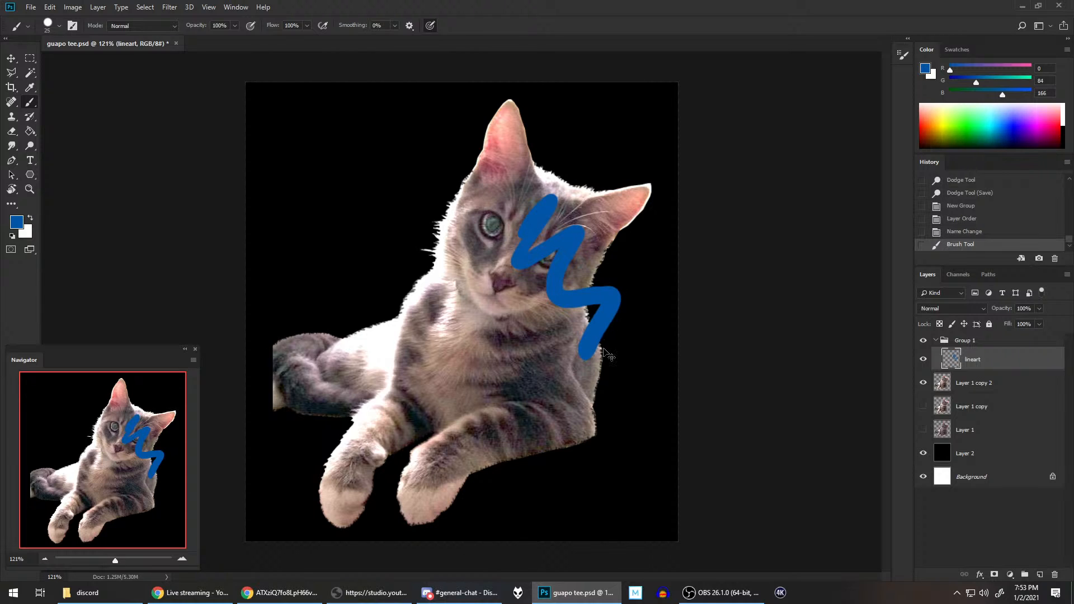
pyautogui.hotkey('ctrl', 'z')
pyautogui.moveTo(375, 336)
pyautogui.mouseDown()
pyautogui.moveTo(397, 297)
pyautogui.moveTo(531, 351)
pyautogui.moveTo(601, 330)
pyautogui.mouseUp()
pyautogui.hotkey('ctrl', 'z')
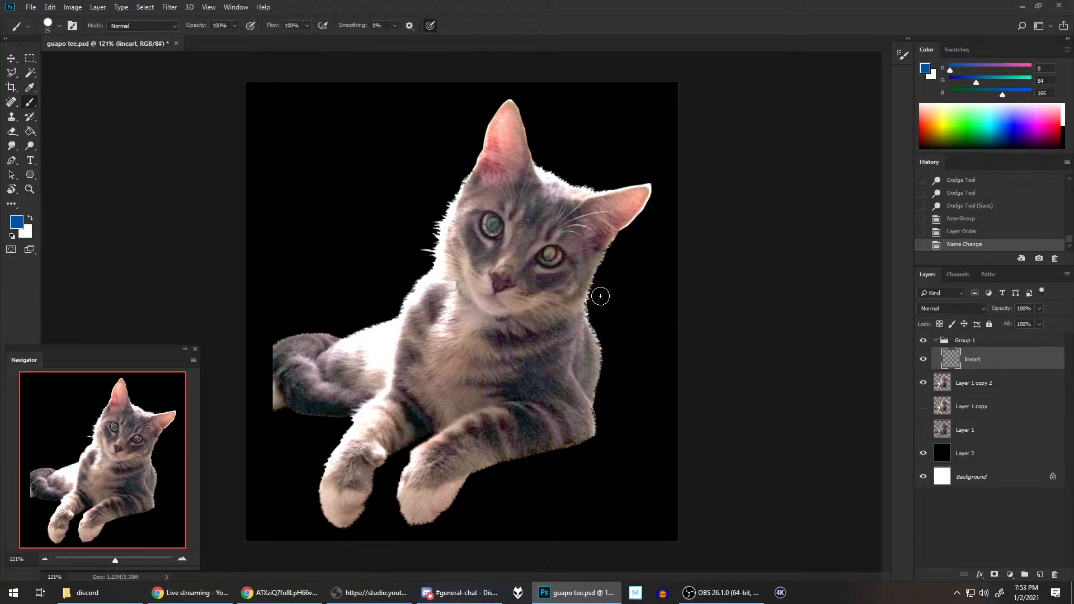
pyautogui.moveTo(521, 240)
pyautogui.mouseDown()
pyautogui.moveTo(473, 396)
pyautogui.moveTo(511, 250)
pyautogui.moveTo(533, 304)
pyautogui.moveTo(520, 332)
pyautogui.mouseUp()
pyautogui.hotkey('ctrl', 'z')
pyautogui.moveTo(404, 315)
pyautogui.mouseDown()
pyautogui.moveTo(555, 382)
pyautogui.moveTo(438, 306)
pyautogui.moveTo(476, 386)
pyautogui.moveTo(507, 354)
pyautogui.mouseUp()
pyautogui.hotkey('ctrl', 'z')
# Step: Shrink the brush, recheck the helmeted palico reference in Chrome, and paint short blue curves on both sides of the cat's head
pyautogui.press('[')
pyautogui.press('[')
pyautogui.press('[')
pyautogui.press('[')
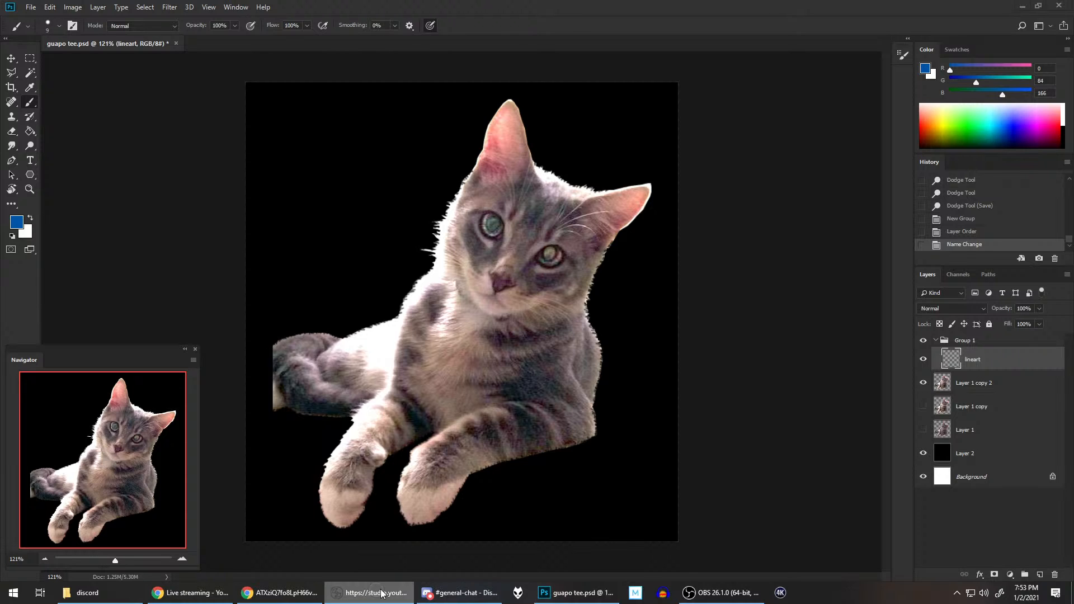
pyautogui.click(316, 594)
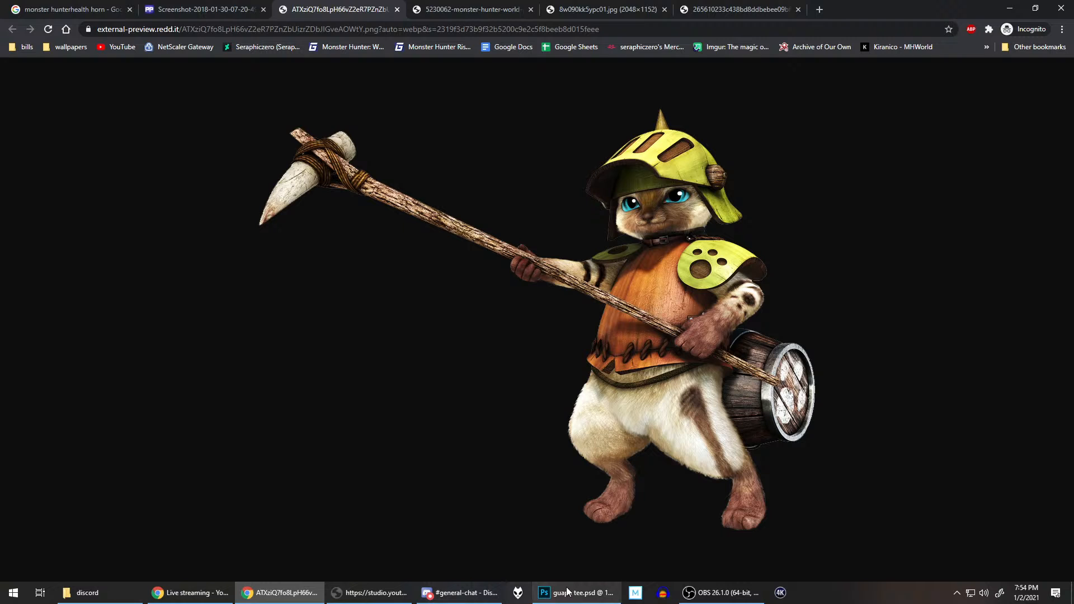
pyautogui.click(589, 586)
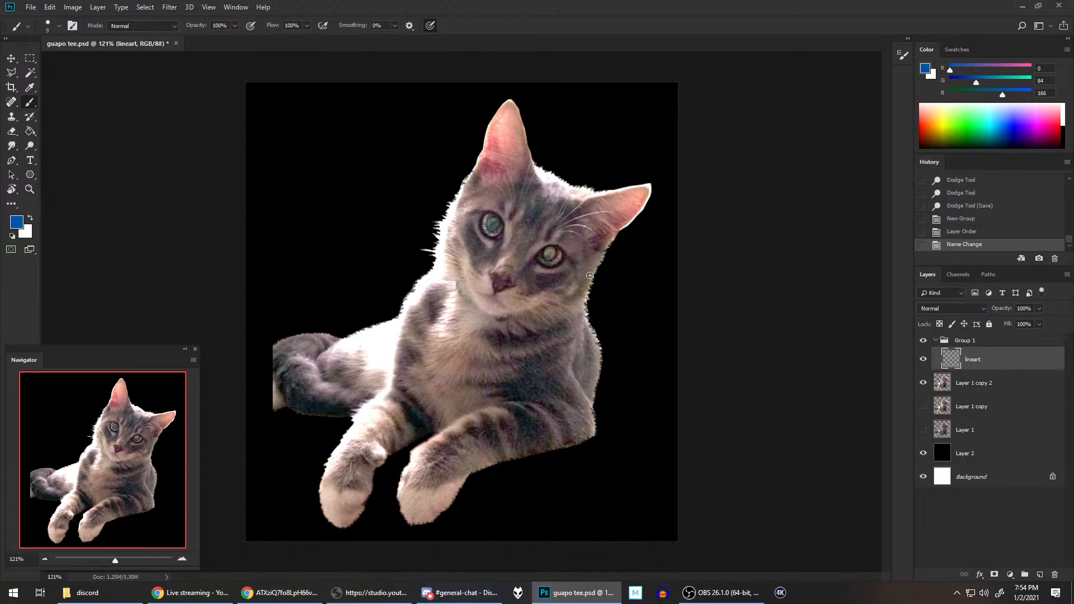
pyautogui.moveTo(593, 261)
pyautogui.mouseDown()
pyautogui.moveTo(583, 280)
pyautogui.moveTo(604, 259)
pyautogui.mouseUp()
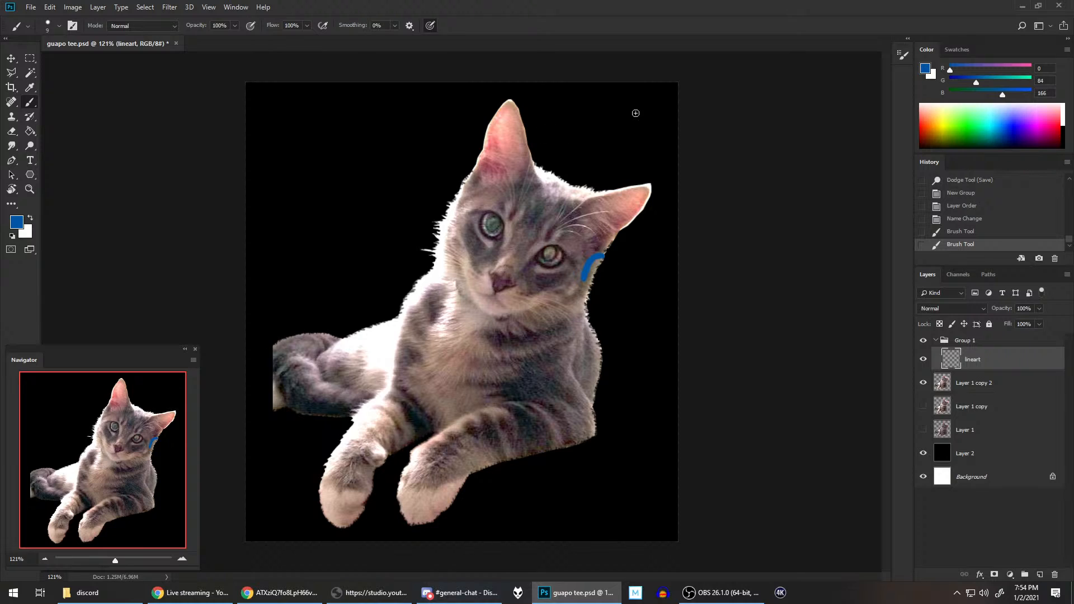
pyautogui.moveTo(450, 217); pyautogui.dragTo(466, 188)
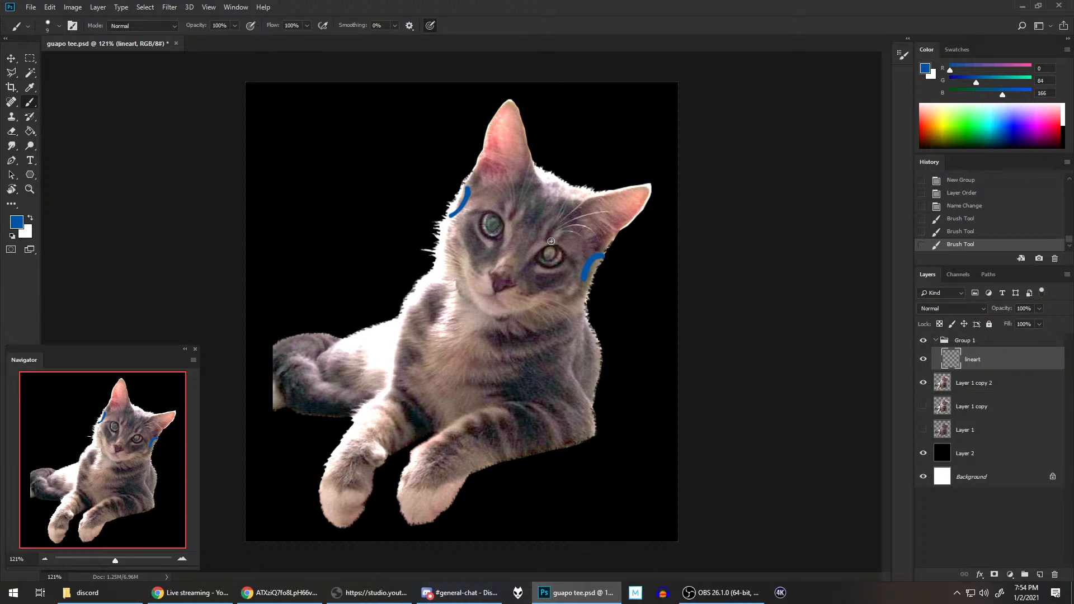
# Step: Paint a blue curved line across the cat's forehead just above the eyes, joining the two short side curves
pyautogui.press('r')
pyautogui.moveTo(645, 243)
pyautogui.mouseDown()
pyautogui.moveTo(650, 211)
pyautogui.moveTo(556, 134)
pyautogui.moveTo(543, 149)
pyautogui.mouseUp()
pyautogui.press('b')
pyautogui.moveTo(525, 242); pyautogui.dragTo(645, 297)
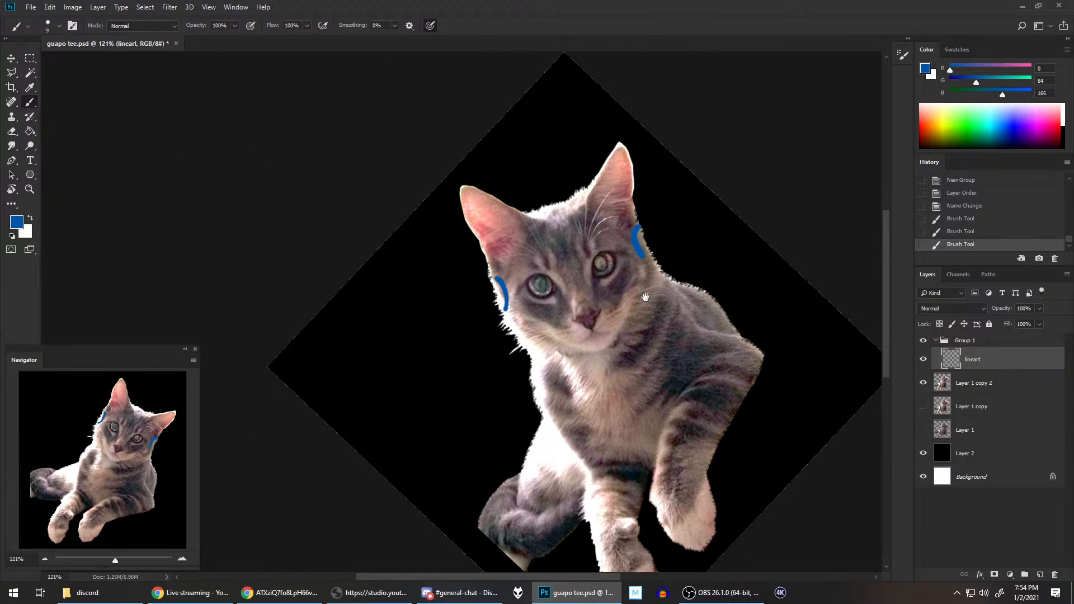
pyautogui.click(501, 285)
pyautogui.moveTo(499, 280)
pyautogui.mouseDown()
pyautogui.moveTo(586, 247)
pyautogui.moveTo(557, 255)
pyautogui.moveTo(635, 240)
pyautogui.mouseUp()
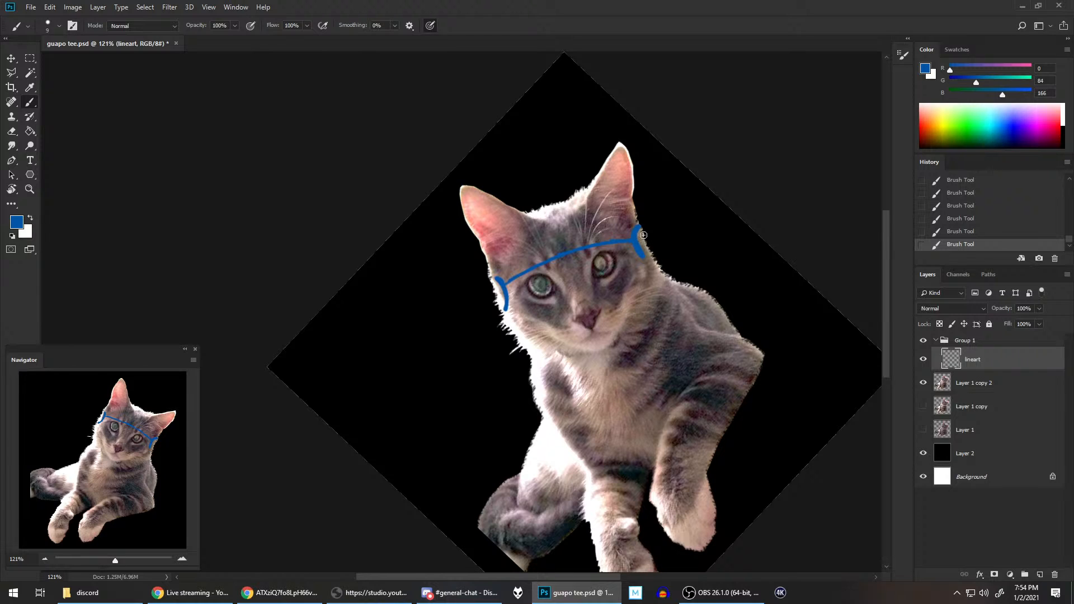
# Step: Paint a round blue knob outline beside the head at the right end of the forehead line and erase part of its outer edge
pyautogui.moveTo(639, 227)
pyautogui.mouseDown()
pyautogui.moveTo(654, 249)
pyautogui.moveTo(644, 224)
pyautogui.moveTo(655, 227)
pyautogui.moveTo(655, 252)
pyautogui.moveTo(643, 241)
pyautogui.mouseUp()
pyautogui.press('e')
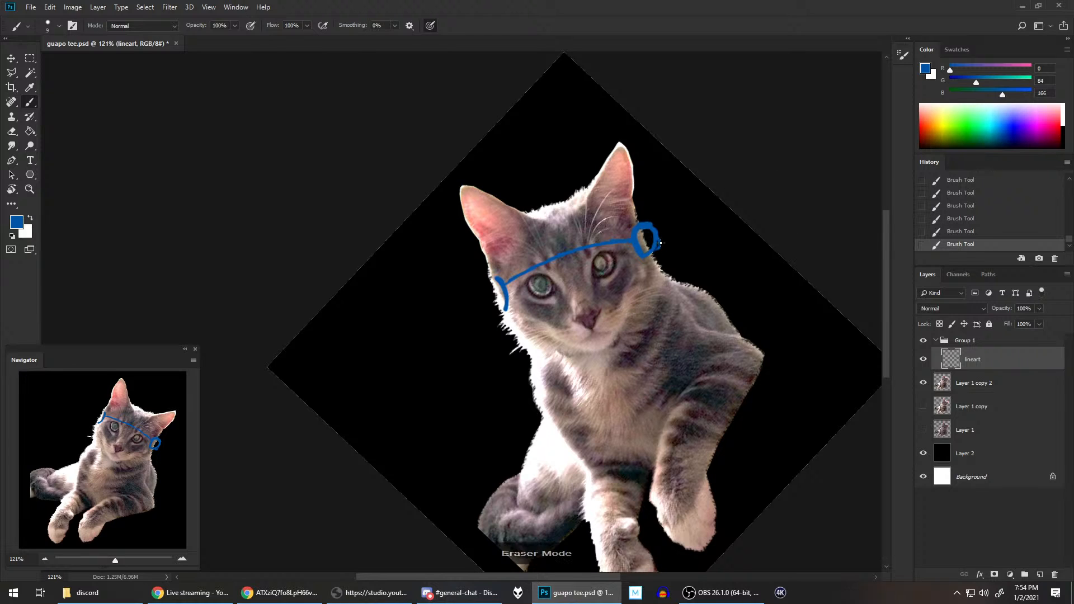
pyautogui.moveTo(665, 243); pyautogui.dragTo(653, 242)
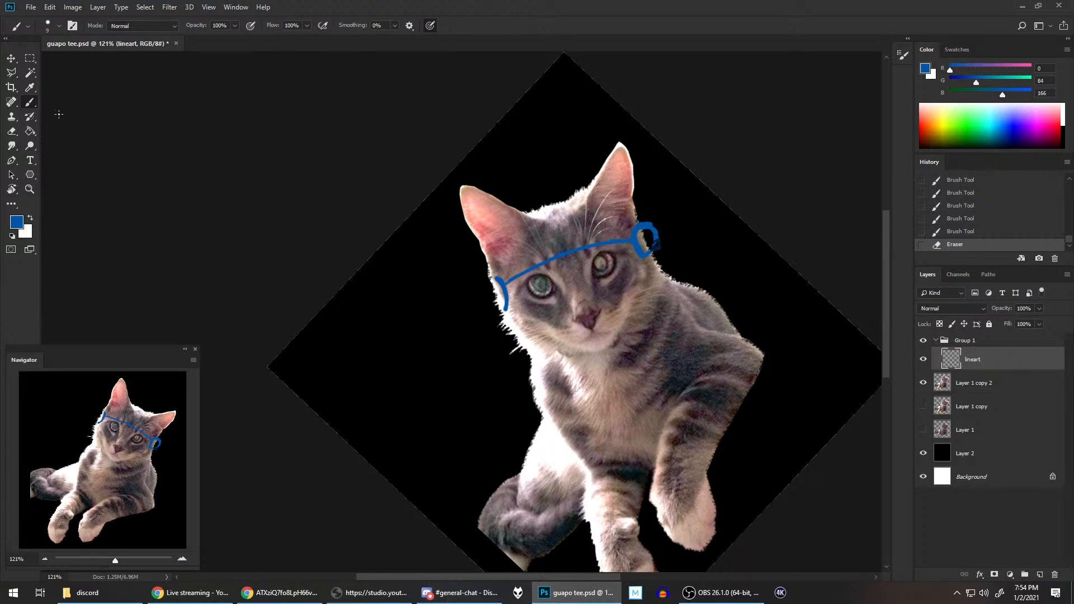
# Step: Set the Eraser tool to 100% opacity and a size of 23 px
pyautogui.click(10, 135)
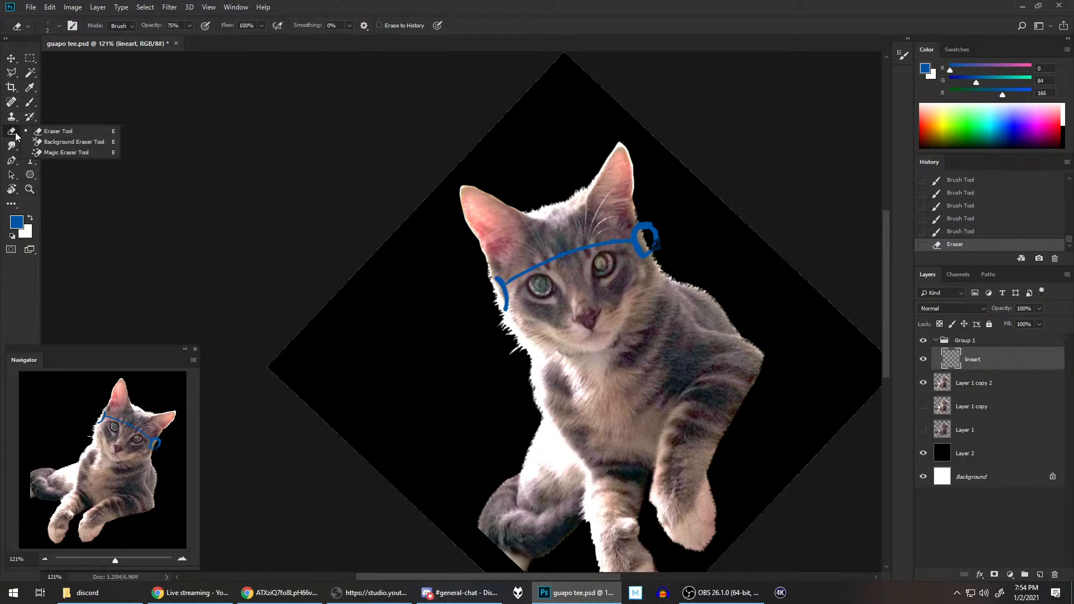
pyautogui.click(189, 24)
pyautogui.moveTo(190, 38); pyautogui.dragTo(217, 36)
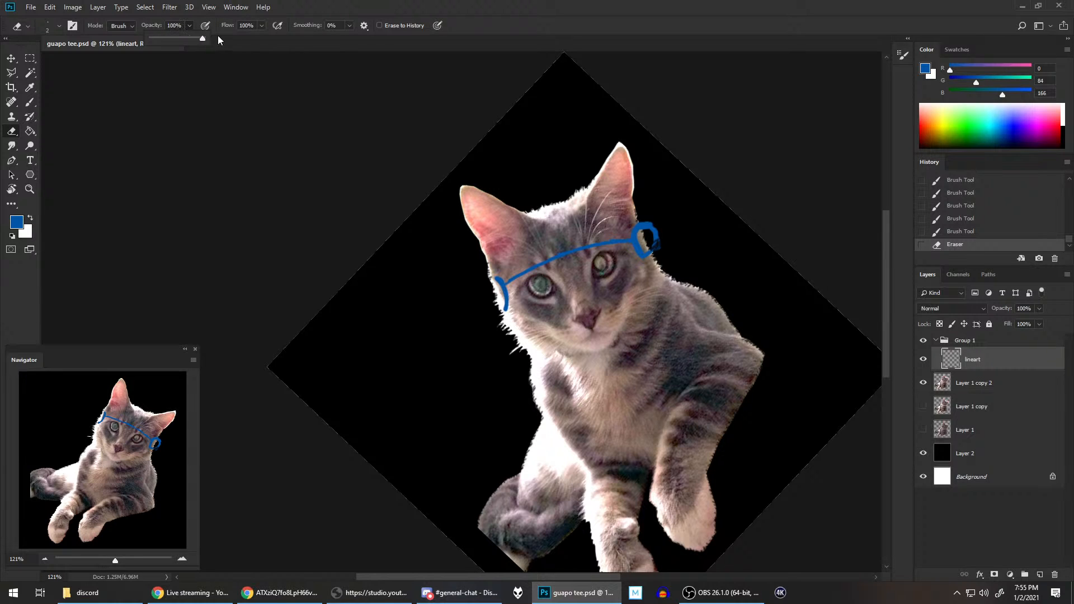
pyautogui.click(49, 32)
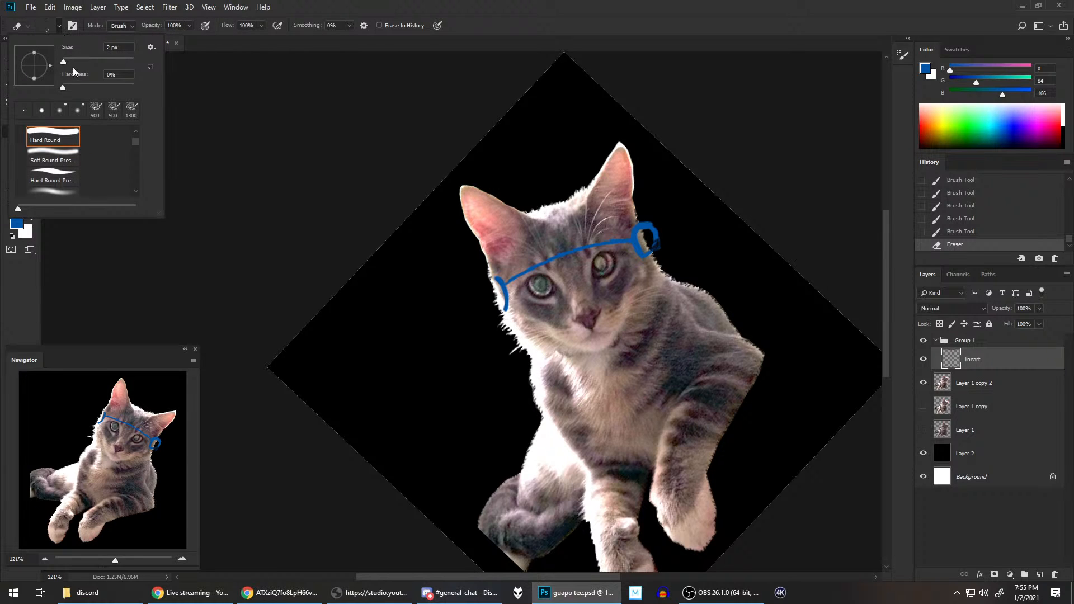
pyautogui.moveTo(63, 61); pyautogui.dragTo(65, 88)
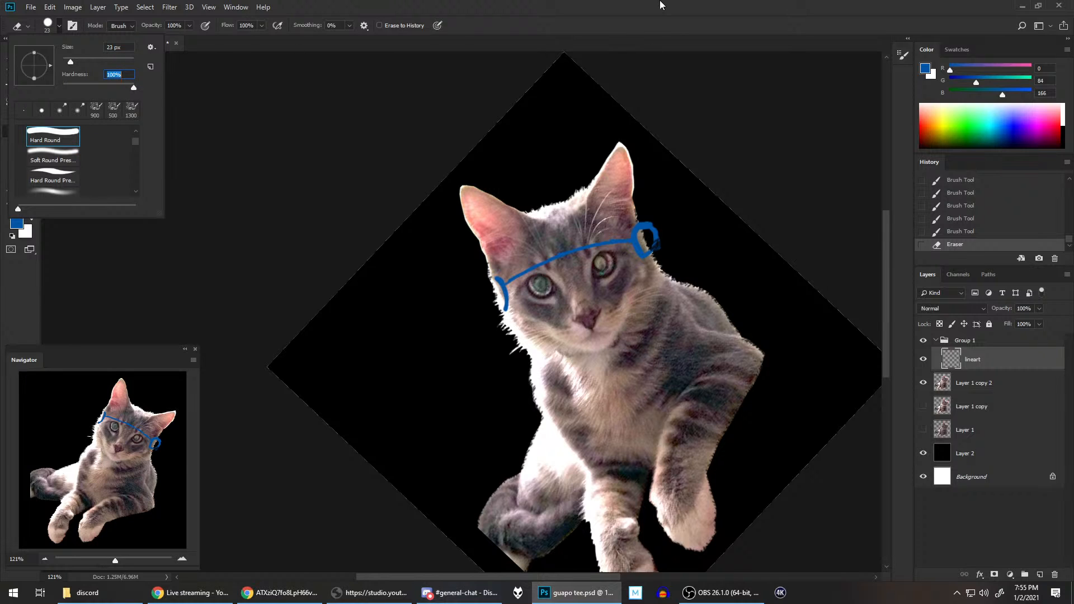
pyautogui.click(678, 19)
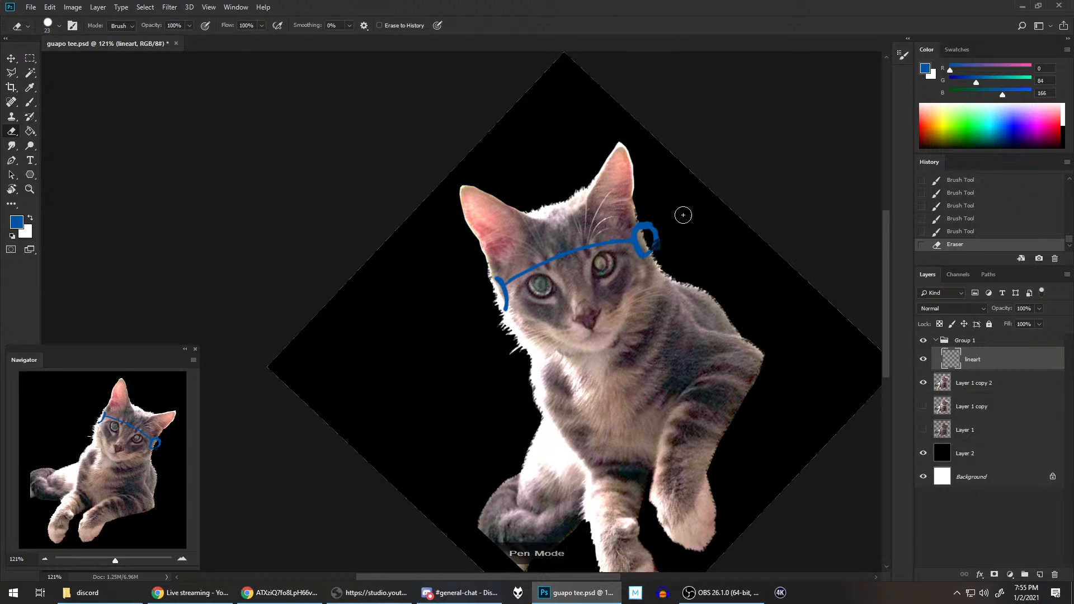
# Step: Erase the outer curve of the right knob, then repaint it larger and outline a matching knob on the left side of the head
pyautogui.moveTo(660, 239)
pyautogui.mouseDown()
pyautogui.moveTo(652, 224)
pyautogui.moveTo(652, 235)
pyautogui.mouseUp()
pyautogui.click(30, 102)
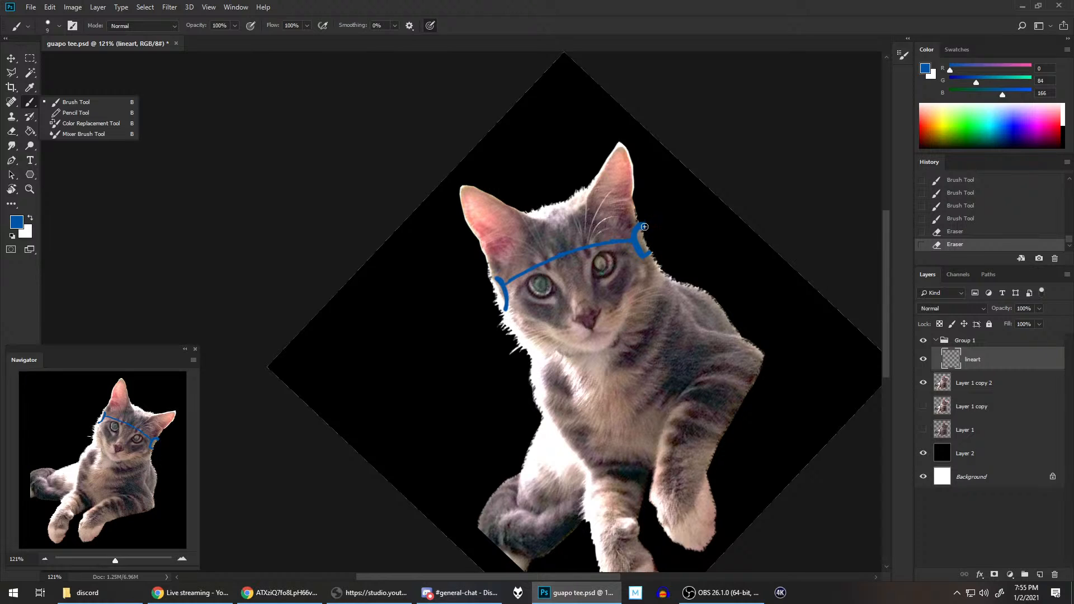
pyautogui.moveTo(643, 225)
pyautogui.mouseDown()
pyautogui.moveTo(660, 230)
pyautogui.moveTo(659, 245)
pyautogui.moveTo(661, 226)
pyautogui.mouseUp()
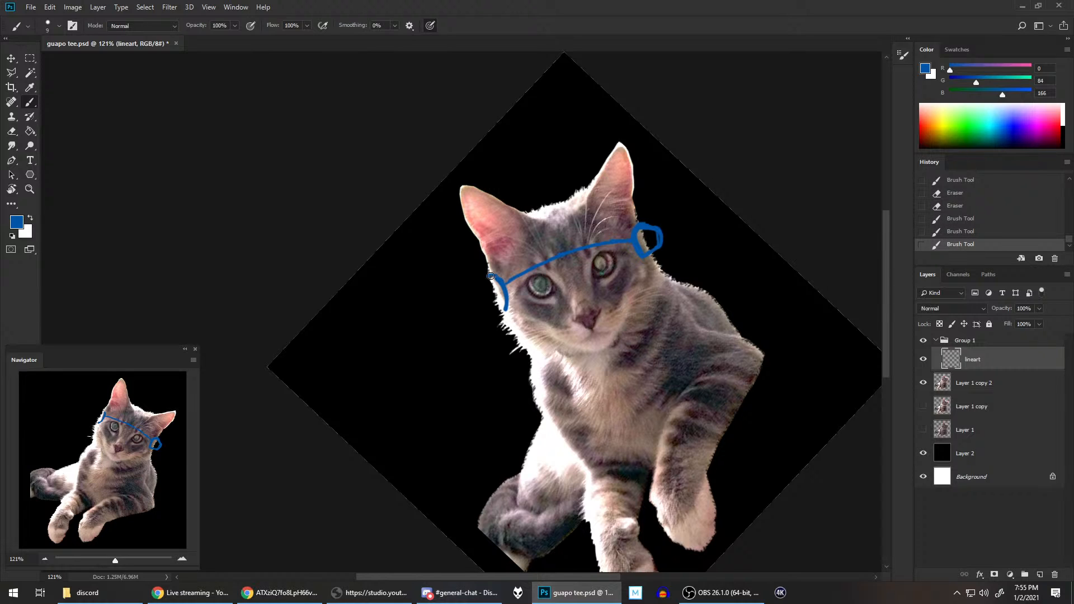
pyautogui.moveTo(491, 277)
pyautogui.mouseDown()
pyautogui.moveTo(477, 292)
pyautogui.moveTo(495, 313)
pyautogui.moveTo(483, 308)
pyautogui.moveTo(506, 310)
pyautogui.mouseUp()
# Step: Paint a blue arch over the top of the cat's head from one knob to the other as the visor's upper edge
pyautogui.moveTo(491, 267)
pyautogui.mouseDown()
pyautogui.moveTo(553, 215)
pyautogui.moveTo(516, 234)
pyautogui.moveTo(543, 216)
pyautogui.moveTo(649, 173)
pyautogui.moveTo(557, 205)
pyautogui.mouseUp()
pyautogui.moveTo(498, 252)
pyautogui.mouseDown()
pyautogui.moveTo(531, 211)
pyautogui.moveTo(524, 216)
pyautogui.moveTo(555, 201)
pyautogui.mouseUp()
pyautogui.moveTo(520, 218)
pyautogui.mouseDown()
pyautogui.moveTo(575, 195)
pyautogui.moveTo(585, 198)
pyautogui.moveTo(553, 205)
pyautogui.moveTo(589, 197)
pyautogui.moveTo(638, 223)
pyautogui.mouseUp()
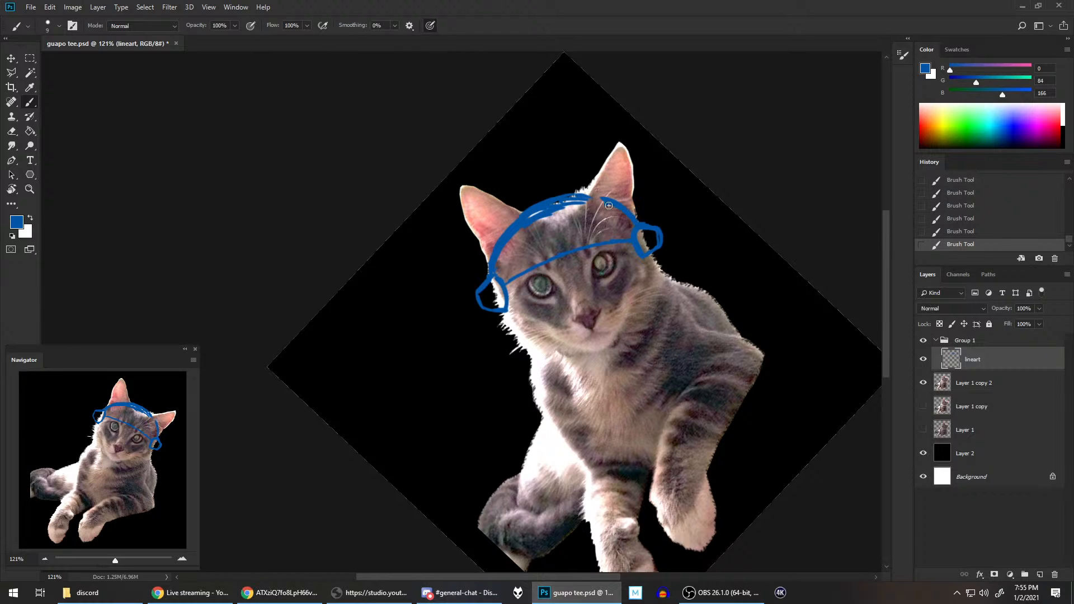
pyautogui.moveTo(581, 192); pyautogui.dragTo(620, 211)
# Step: Erase the stray inner strokes along the visor's upper arch and repaint its left half as a cleaner, thicker line
pyautogui.press('e')
pyautogui.moveTo(498, 262); pyautogui.dragTo(513, 231)
pyautogui.moveTo(506, 258)
pyautogui.mouseDown()
pyautogui.moveTo(564, 207)
pyautogui.moveTo(612, 207)
pyautogui.mouseUp()
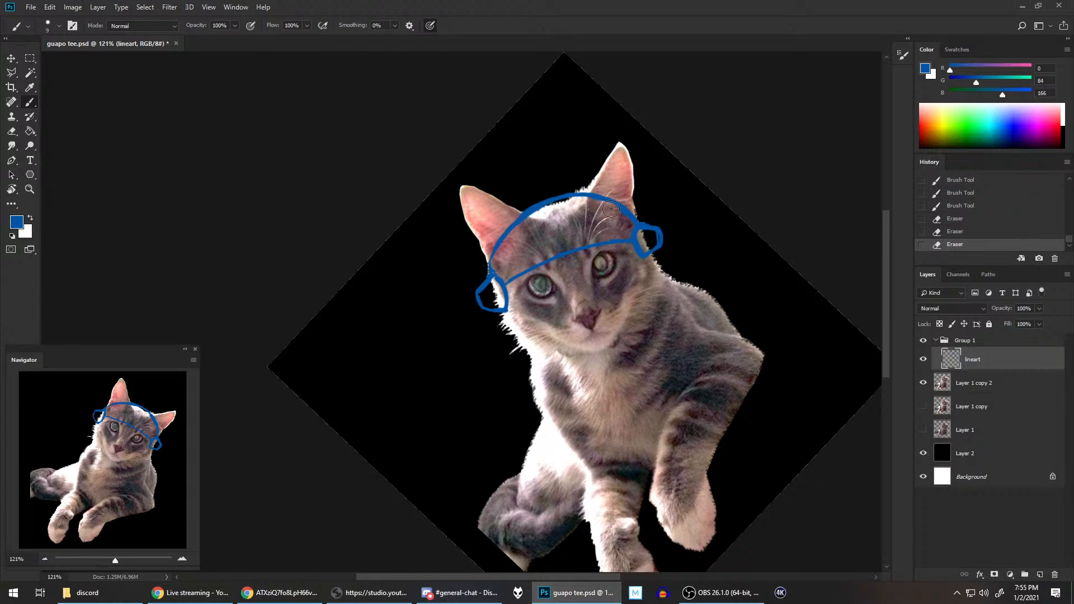
pyautogui.press('b')
pyautogui.moveTo(493, 263); pyautogui.dragTo(510, 232)
pyautogui.moveTo(509, 235); pyautogui.dragTo(582, 196)
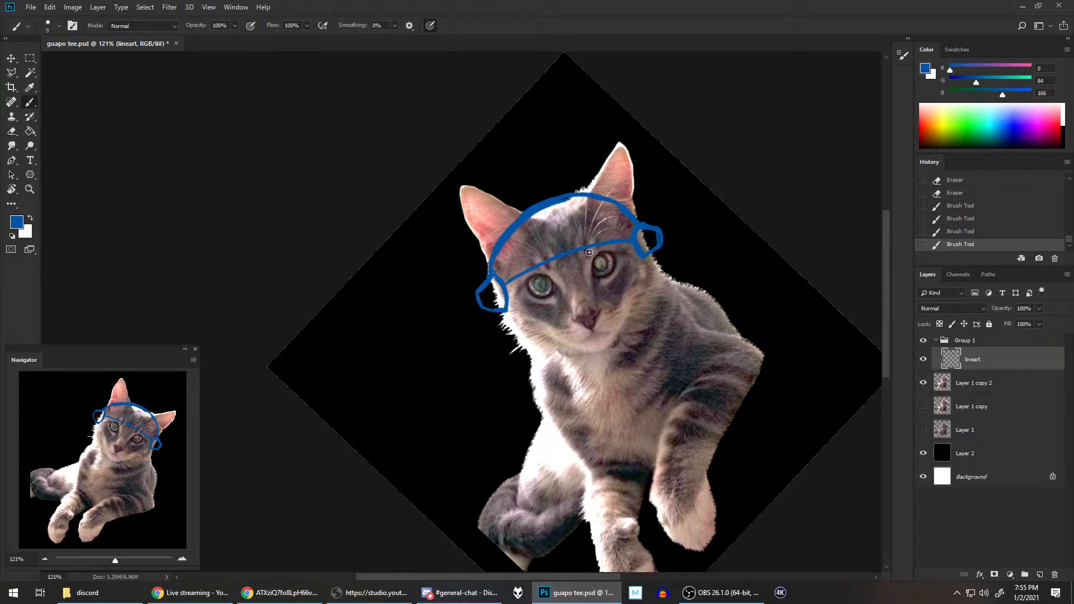
# Step: Paint a lower visor edge that dips between the eyes and rises to meet both knobs
pyautogui.moveTo(551, 278); pyautogui.dragTo(560, 275)
pyautogui.moveTo(550, 278); pyautogui.dragTo(597, 261)
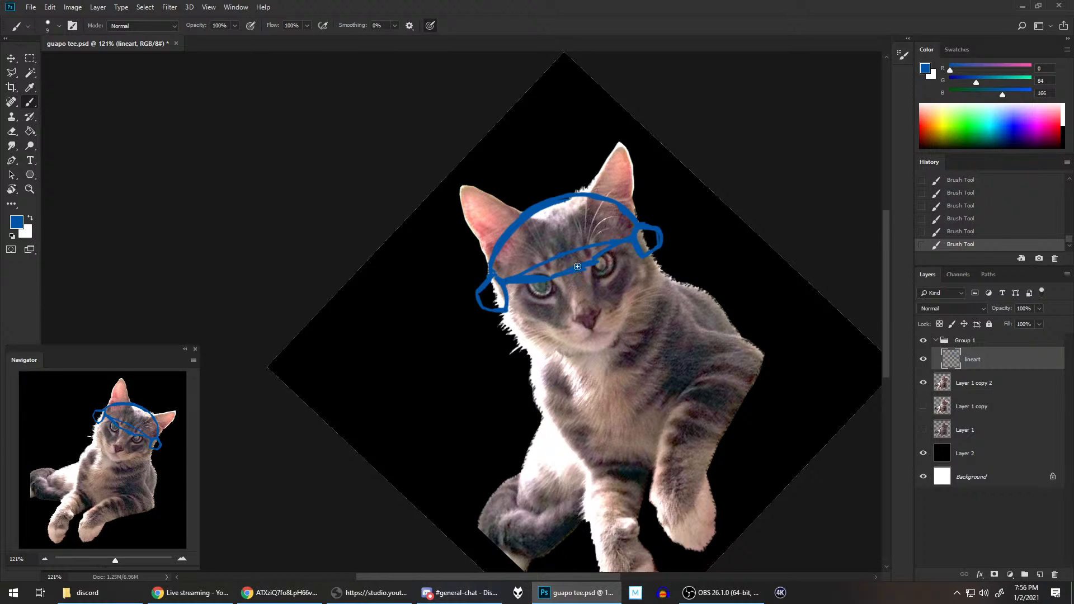
pyautogui.moveTo(593, 264)
pyautogui.mouseDown()
pyautogui.moveTo(567, 282)
pyautogui.moveTo(598, 259)
pyautogui.mouseUp()
pyautogui.moveTo(593, 262); pyautogui.dragTo(632, 235)
# Step: Clean up the lower visor edge above both eyes, thicken its right half, and erase the original forehead line above it
pyautogui.press('e')
pyautogui.moveTo(540, 288); pyautogui.dragTo(514, 274)
pyautogui.press('e')
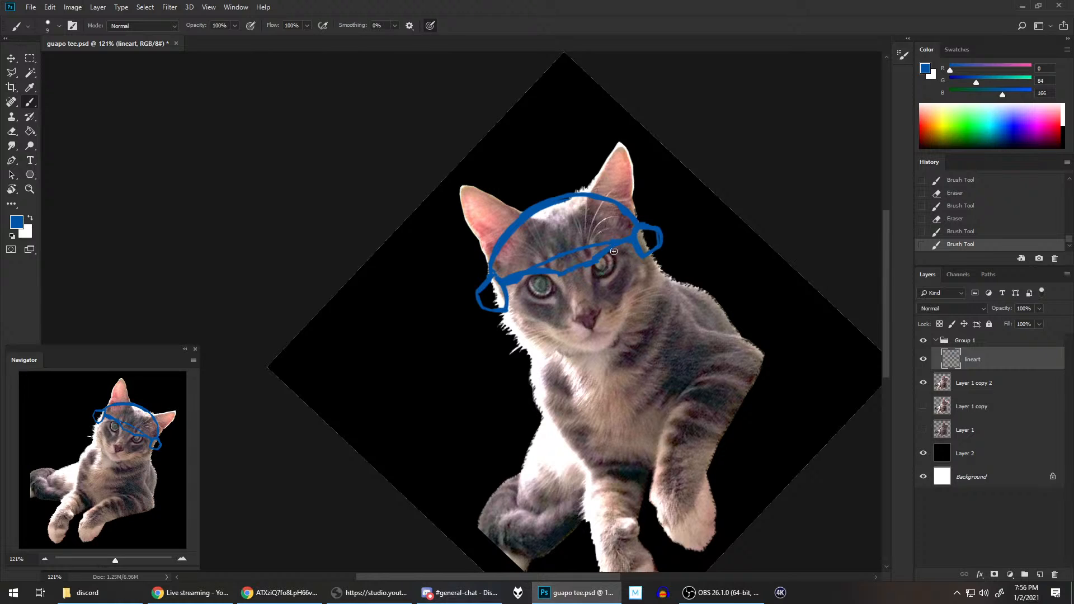
pyautogui.moveTo(588, 260); pyautogui.dragTo(637, 234)
pyautogui.moveTo(625, 241); pyautogui.dragTo(636, 238)
pyautogui.moveTo(551, 272)
pyautogui.mouseDown()
pyautogui.moveTo(561, 274)
pyautogui.moveTo(558, 255)
pyautogui.moveTo(587, 244)
pyautogui.mouseUp()
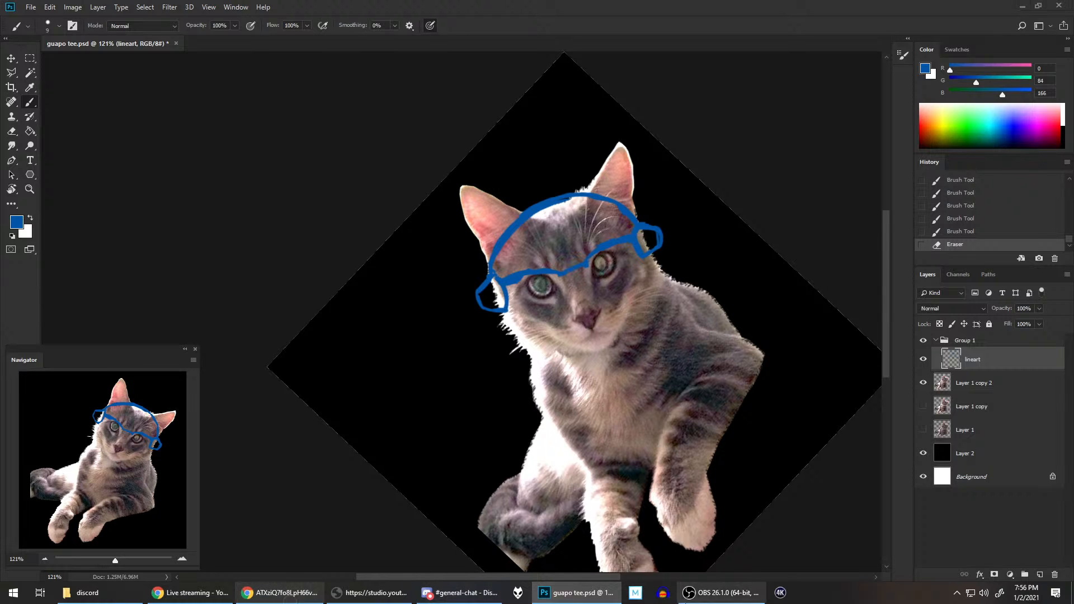
# Step: Recheck the helmeted palico reference in Chrome, return to Photoshop, and paint five narrow oval slots across the visor
pyautogui.click(301, 589)
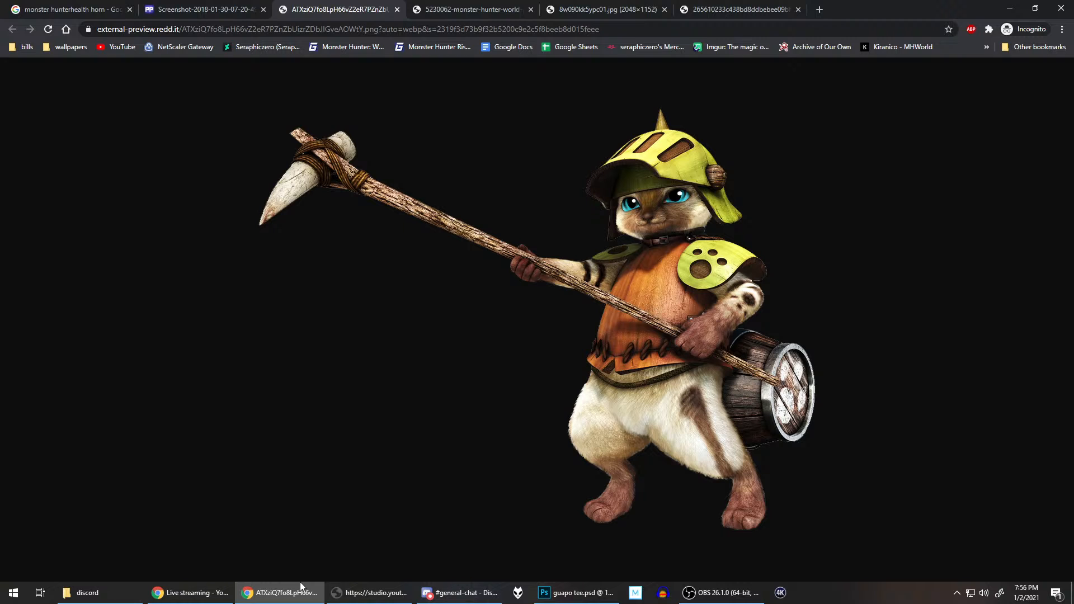
pyautogui.click(589, 587)
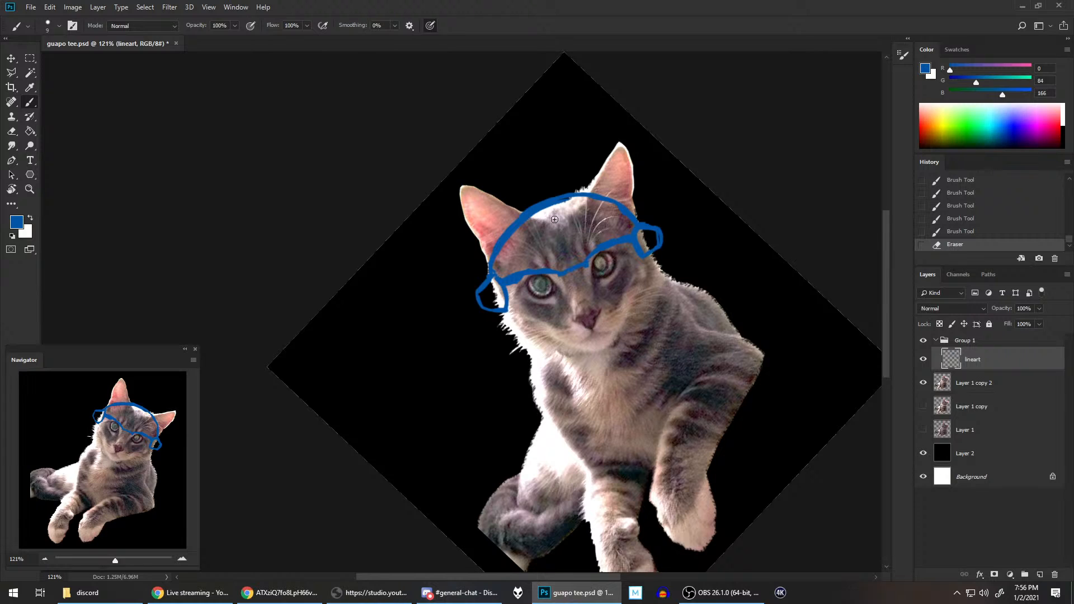
pyautogui.moveTo(554, 220)
pyautogui.mouseDown()
pyautogui.moveTo(557, 242)
pyautogui.moveTo(569, 207)
pyautogui.moveTo(567, 244)
pyautogui.moveTo(554, 228)
pyautogui.moveTo(562, 251)
pyautogui.moveTo(553, 216)
pyautogui.moveTo(565, 239)
pyautogui.moveTo(603, 216)
pyautogui.mouseUp()
pyautogui.hotkey('ctrl', 'z')
pyautogui.hotkey('ctrl', 'z')
pyautogui.hotkey('ctrl', 'z')
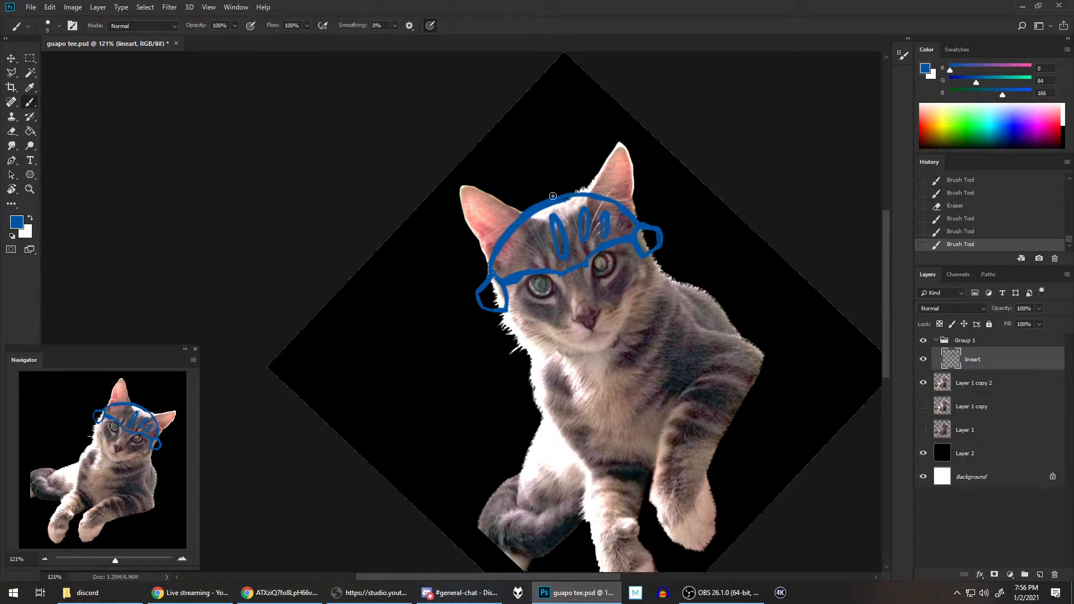
pyautogui.moveTo(531, 233)
pyautogui.mouseDown()
pyautogui.moveTo(547, 261)
pyautogui.moveTo(513, 247)
pyautogui.mouseUp()
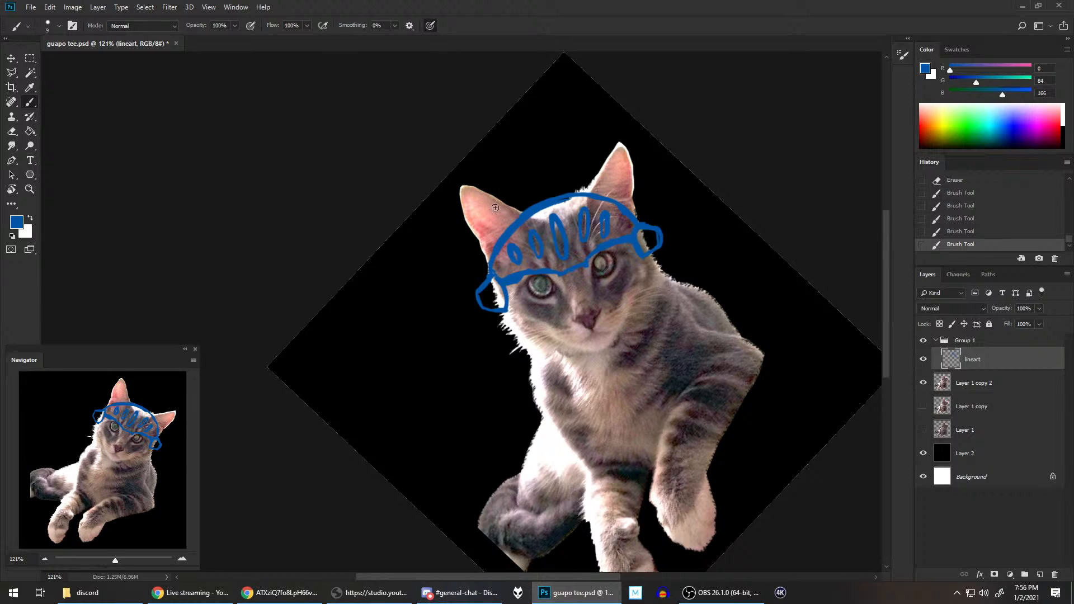
# Step: Paint the helmet's outer shell behind the ears, add a pointed spike on top, and redraw the spike's right edge
pyautogui.moveTo(481, 280); pyautogui.dragTo(479, 240)
pyautogui.moveTo(513, 205)
pyautogui.mouseDown()
pyautogui.moveTo(534, 187)
pyautogui.moveTo(588, 177)
pyautogui.mouseUp()
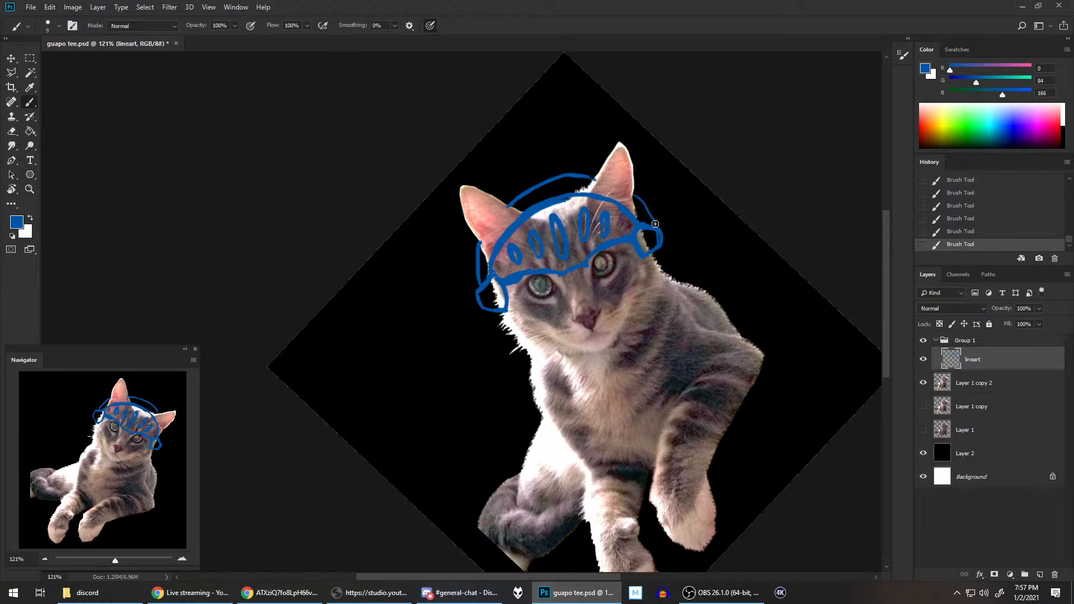
pyautogui.moveTo(655, 223); pyautogui.dragTo(632, 187)
pyautogui.moveTo(539, 195)
pyautogui.mouseDown()
pyautogui.moveTo(560, 177)
pyautogui.moveTo(536, 152)
pyautogui.moveTo(541, 142)
pyautogui.moveTo(559, 178)
pyautogui.moveTo(550, 163)
pyautogui.mouseUp()
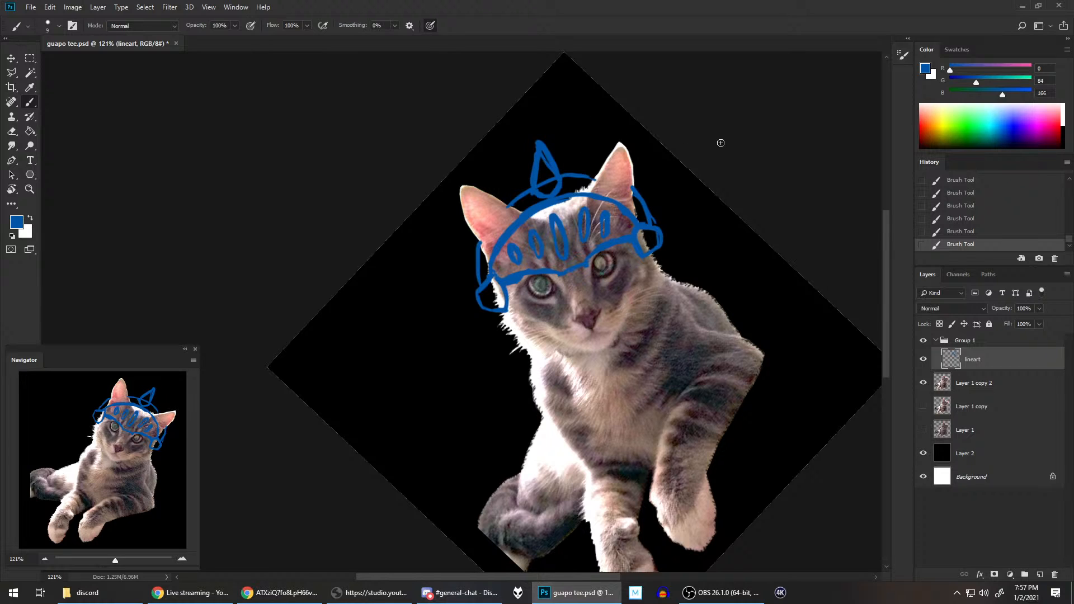
pyautogui.click(965, 232)
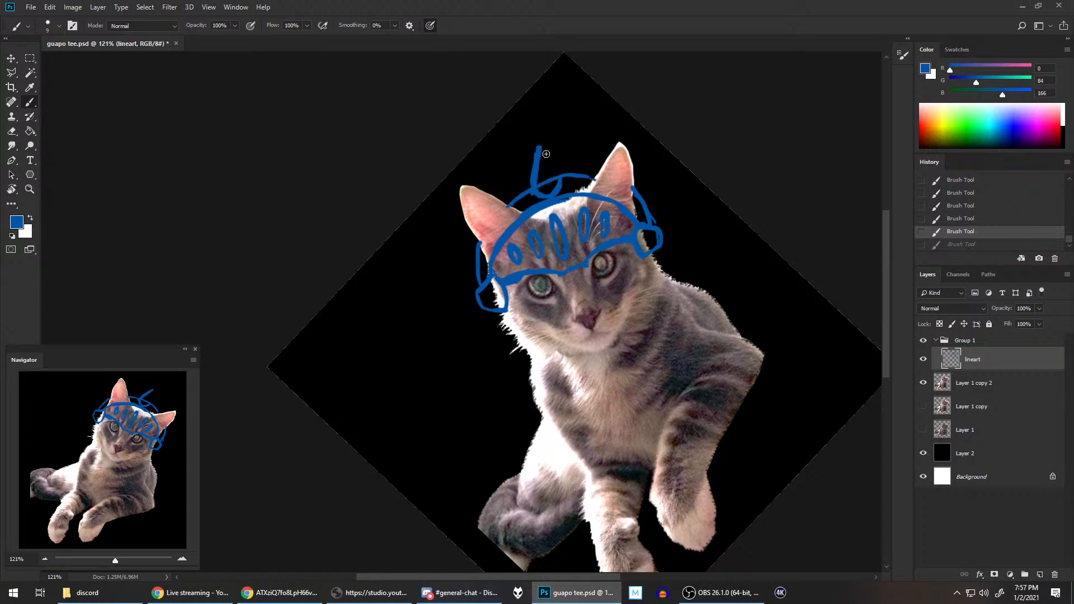
pyautogui.moveTo(546, 154)
pyautogui.mouseDown()
pyautogui.moveTo(553, 168)
pyautogui.moveTo(547, 151)
pyautogui.mouseUp()
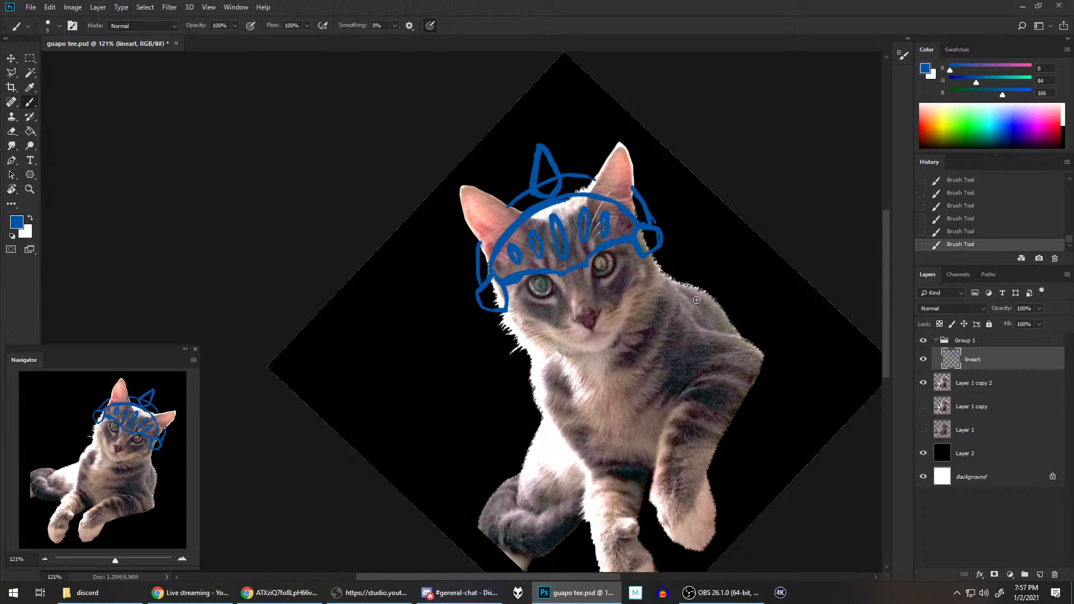
# Step: Add a new layer directly below the lineart layer inside Group 1 and make it active
pyautogui.press('r')
pyautogui.press('Escape')
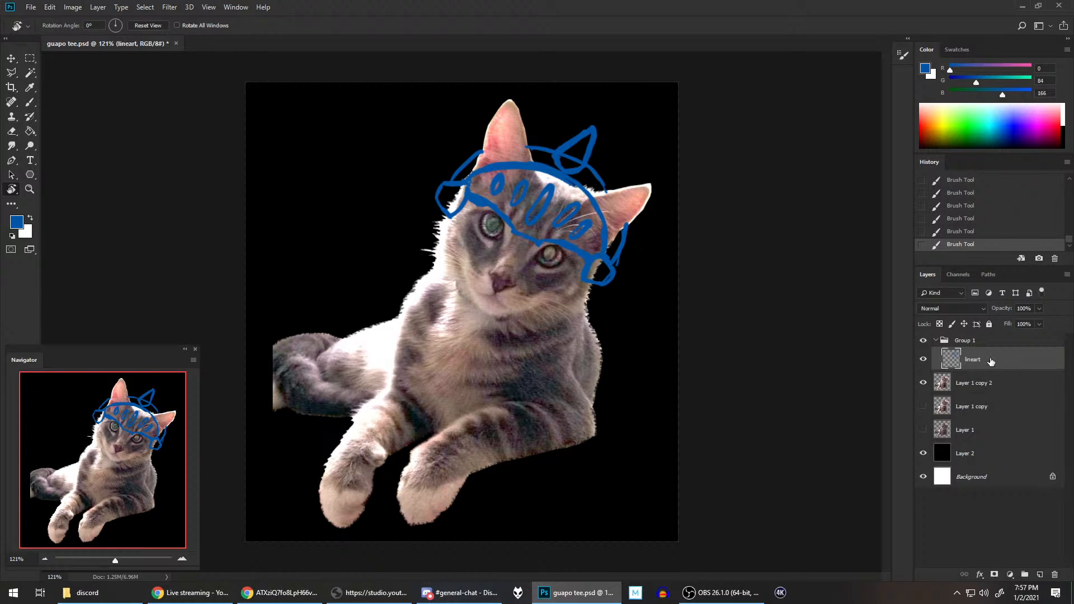
pyautogui.click(1039, 575)
pyautogui.moveTo(972, 384); pyautogui.dragTo(1000, 366)
pyautogui.click(972, 384)
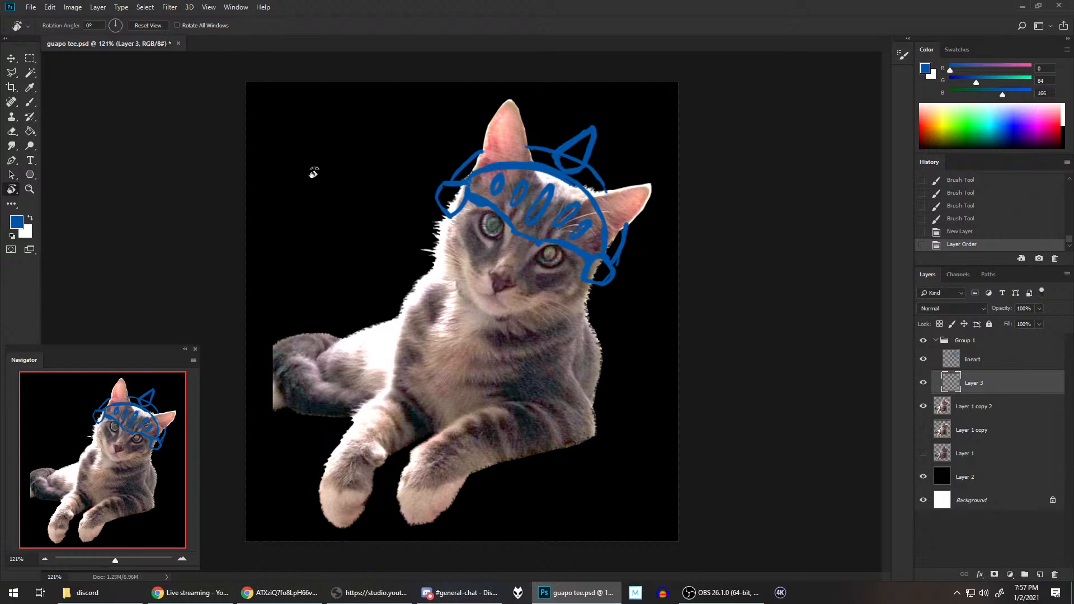
# Step: Choose the dark green swatch, enlarge the brush, and fill the helmet shell section left of the left ear, redoing the overlapping stroke
pyautogui.click(34, 103)
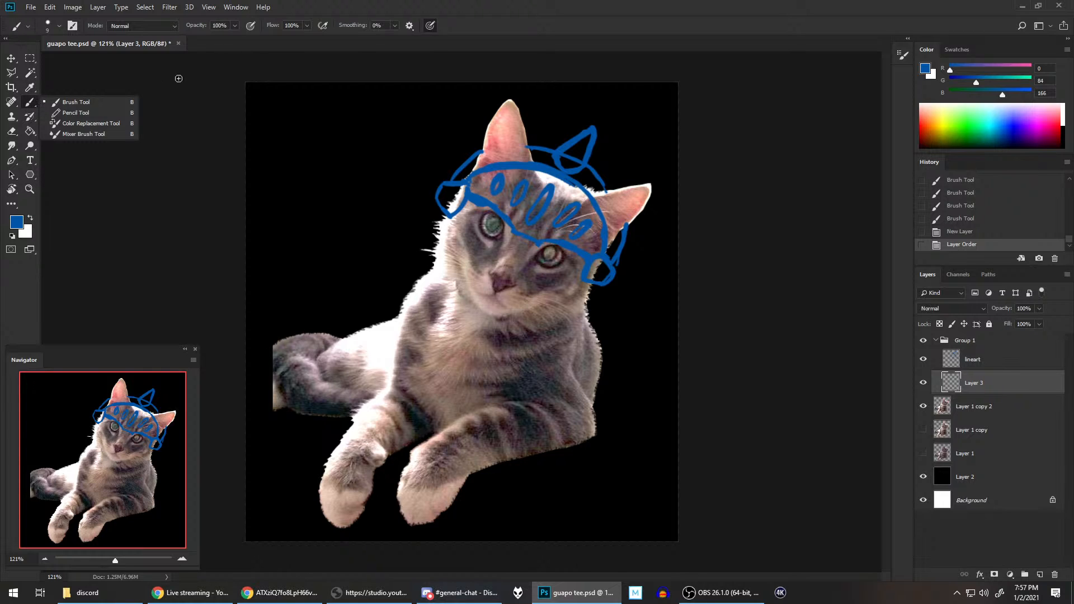
pyautogui.click(957, 50)
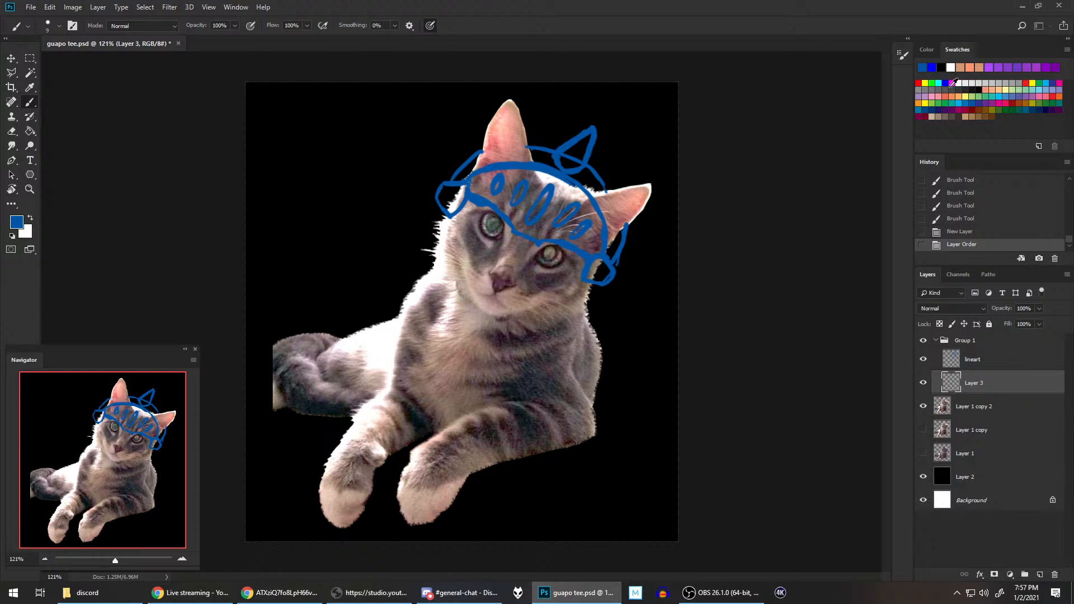
pyautogui.click(1039, 103)
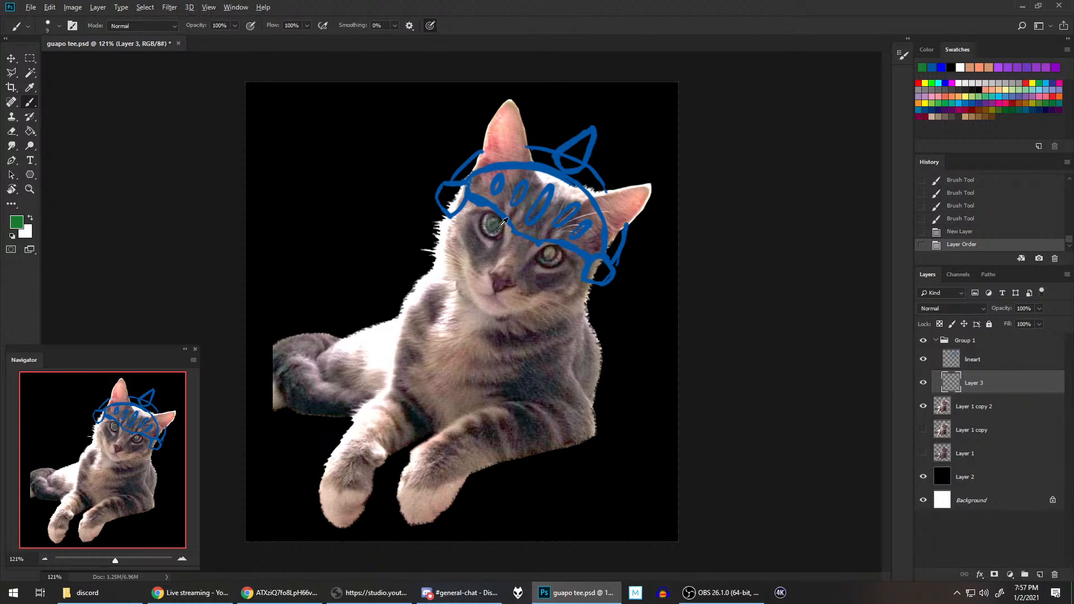
pyautogui.scroll(6, 501, 225)
pyautogui.moveTo(534, 172); pyautogui.dragTo(606, 266)
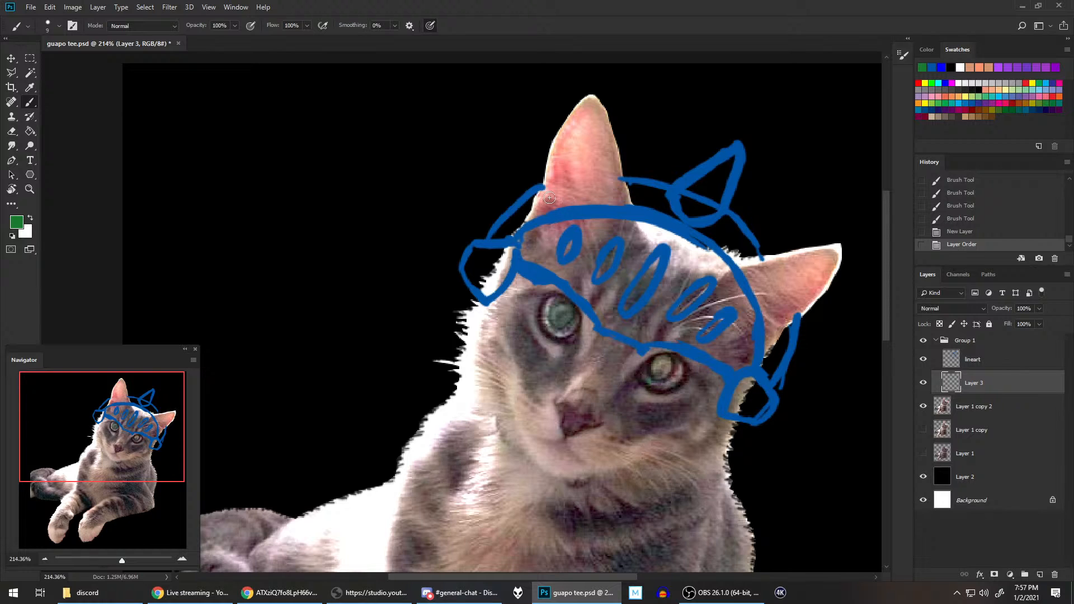
pyautogui.moveTo(505, 228)
pyautogui.mouseDown()
pyautogui.moveTo(495, 235)
pyautogui.moveTo(523, 208)
pyautogui.moveTo(514, 229)
pyautogui.moveTo(499, 238)
pyautogui.moveTo(535, 196)
pyautogui.mouseUp()
pyautogui.press(']')
pyautogui.press(']')
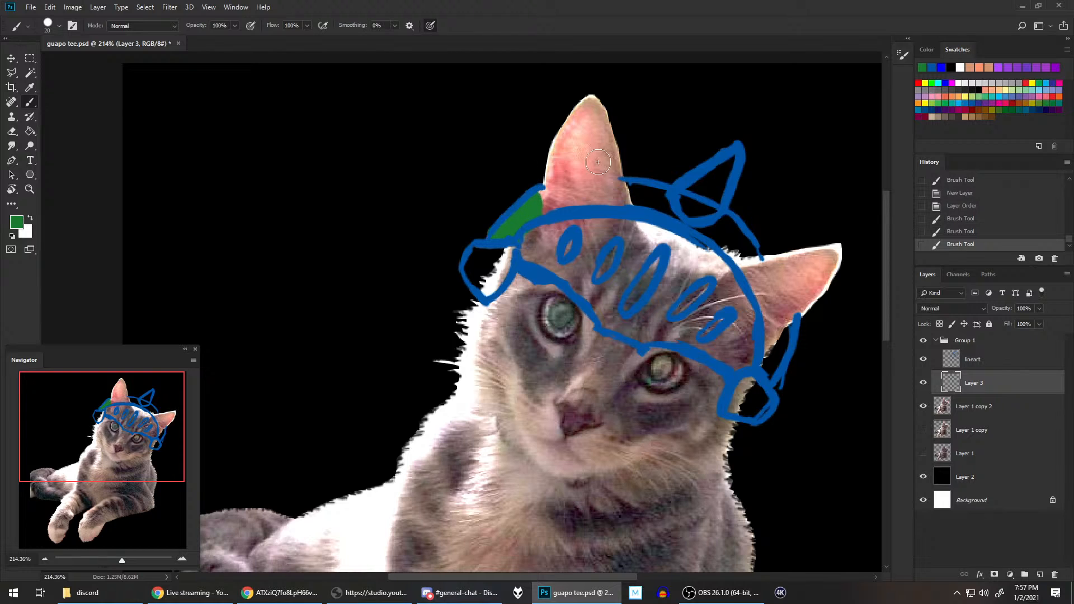
pyautogui.click(981, 233)
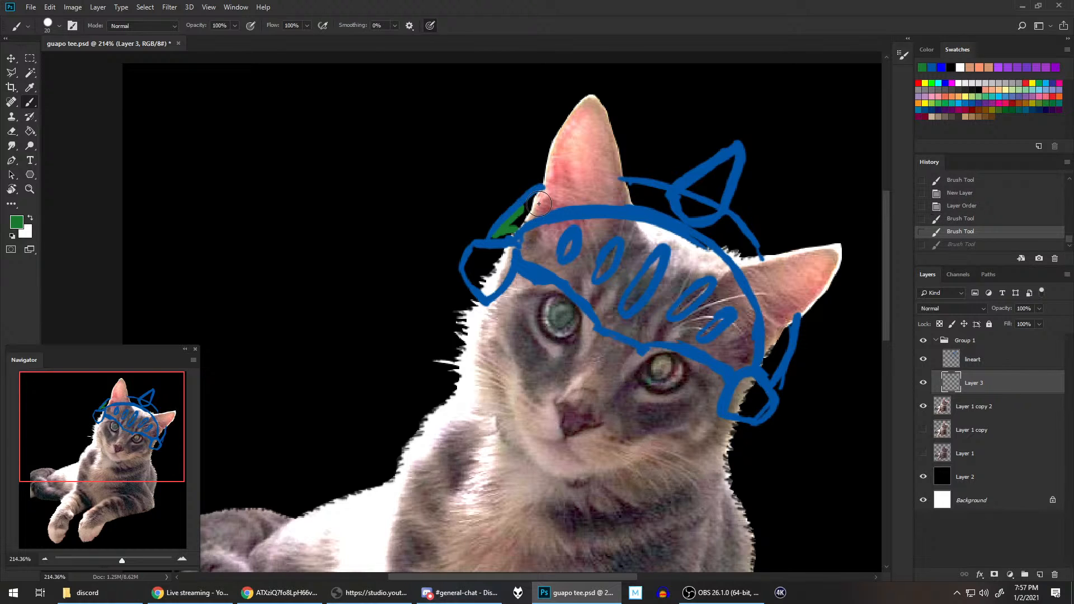
pyautogui.moveTo(515, 222)
pyautogui.mouseDown()
pyautogui.moveTo(534, 202)
pyautogui.moveTo(489, 237)
pyautogui.moveTo(537, 199)
pyautogui.mouseUp()
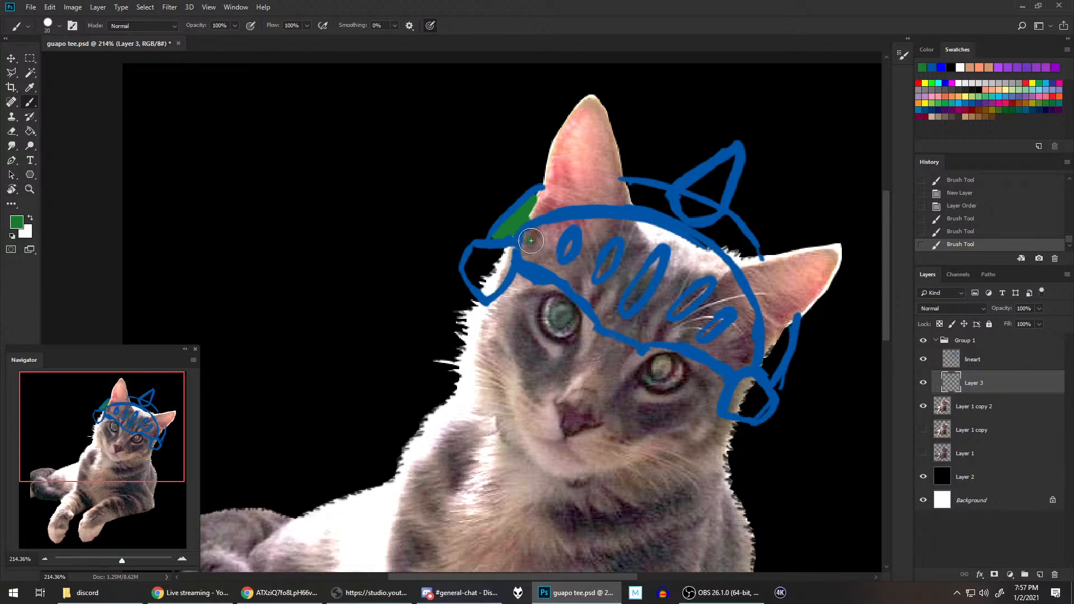
# Step: Fill the visor and the remaining helmet shell sections between and beside the ears with dark green
pyautogui.moveTo(528, 238)
pyautogui.mouseDown()
pyautogui.moveTo(532, 252)
pyautogui.moveTo(633, 324)
pyautogui.moveTo(631, 316)
pyautogui.moveTo(652, 330)
pyautogui.moveTo(694, 321)
pyautogui.moveTo(750, 351)
pyautogui.moveTo(737, 364)
pyautogui.mouseUp()
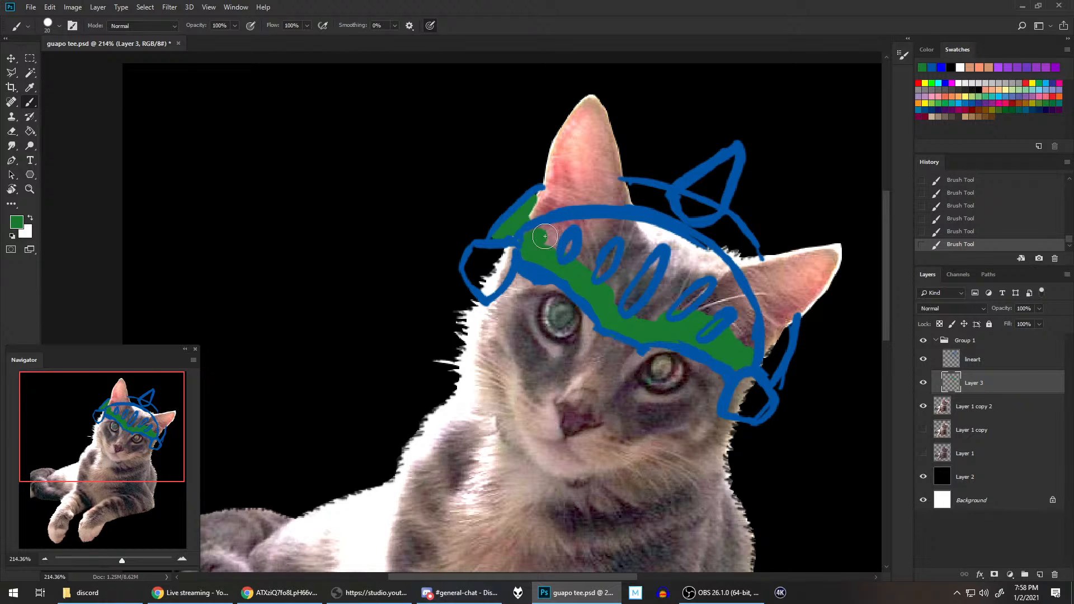
pyautogui.moveTo(545, 236)
pyautogui.mouseDown()
pyautogui.moveTo(587, 228)
pyautogui.moveTo(564, 231)
pyautogui.moveTo(563, 256)
pyautogui.moveTo(574, 230)
pyautogui.moveTo(629, 228)
pyautogui.moveTo(595, 242)
pyautogui.moveTo(594, 267)
pyautogui.moveTo(611, 271)
pyautogui.moveTo(651, 322)
pyautogui.moveTo(692, 317)
pyautogui.moveTo(705, 272)
pyautogui.moveTo(687, 246)
pyautogui.moveTo(742, 301)
pyautogui.moveTo(758, 267)
pyautogui.moveTo(728, 298)
pyautogui.moveTo(720, 329)
pyautogui.moveTo(744, 348)
pyautogui.moveTo(784, 304)
pyautogui.moveTo(786, 356)
pyautogui.moveTo(770, 367)
pyautogui.moveTo(792, 333)
pyautogui.moveTo(772, 359)
pyautogui.mouseUp()
pyautogui.moveTo(646, 210)
pyautogui.mouseDown()
pyautogui.moveTo(657, 193)
pyautogui.moveTo(671, 209)
pyautogui.moveTo(630, 187)
pyautogui.moveTo(686, 224)
pyautogui.moveTo(748, 234)
pyautogui.moveTo(724, 241)
pyautogui.moveTo(724, 221)
pyautogui.moveTo(746, 253)
pyautogui.mouseUp()
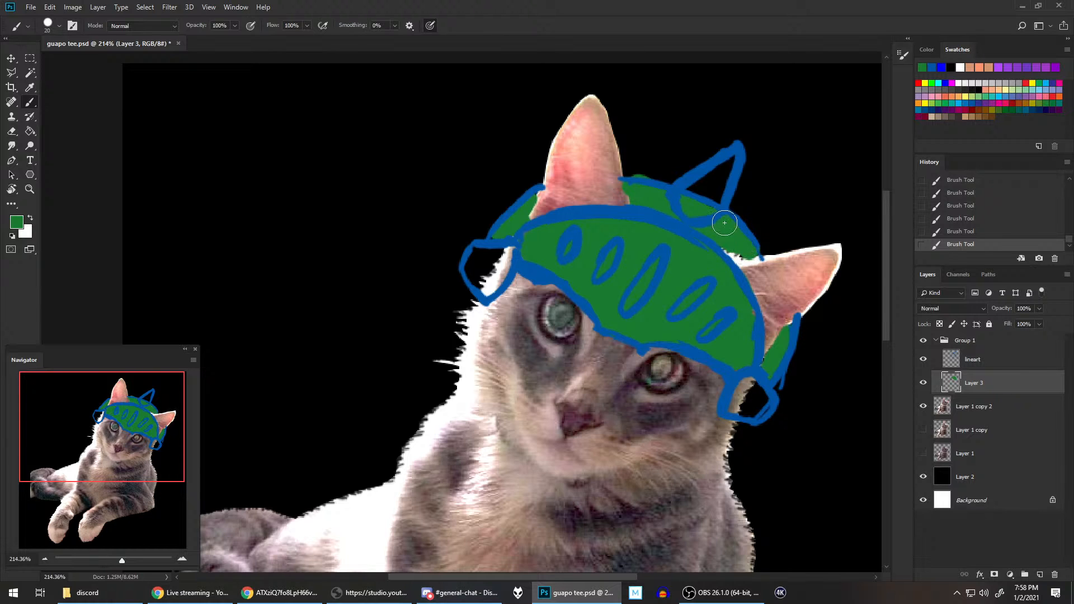
# Step: Fill the top spike with dark green, and fill the round knobs at both ends of the visor with a brown swatch
pyautogui.moveTo(713, 168)
pyautogui.mouseDown()
pyautogui.moveTo(706, 205)
pyautogui.moveTo(729, 162)
pyautogui.moveTo(710, 212)
pyautogui.moveTo(743, 175)
pyautogui.mouseUp()
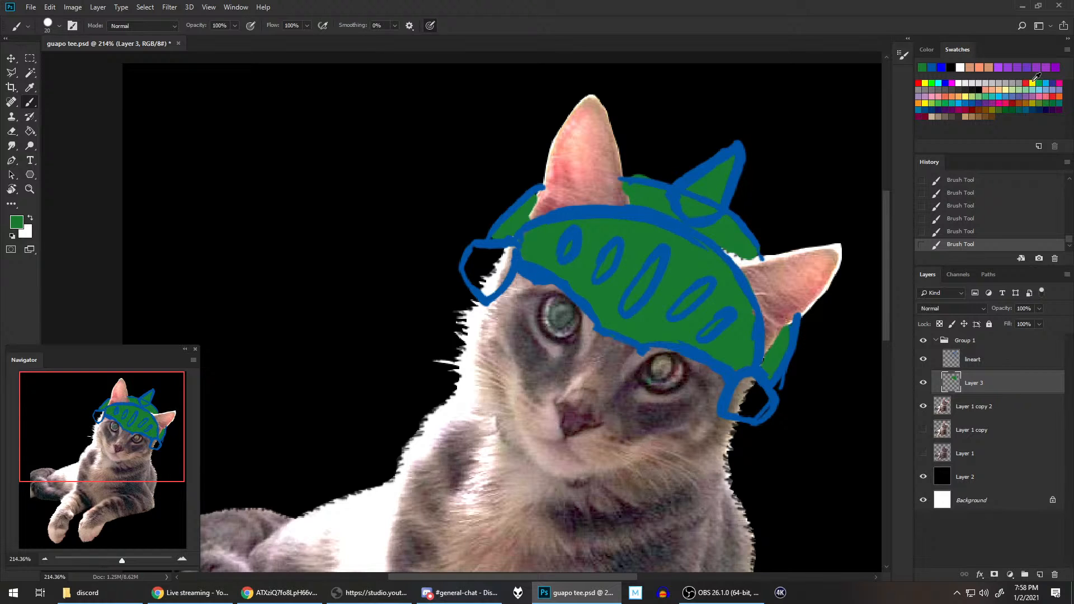
pyautogui.click(993, 114)
pyautogui.click(986, 116)
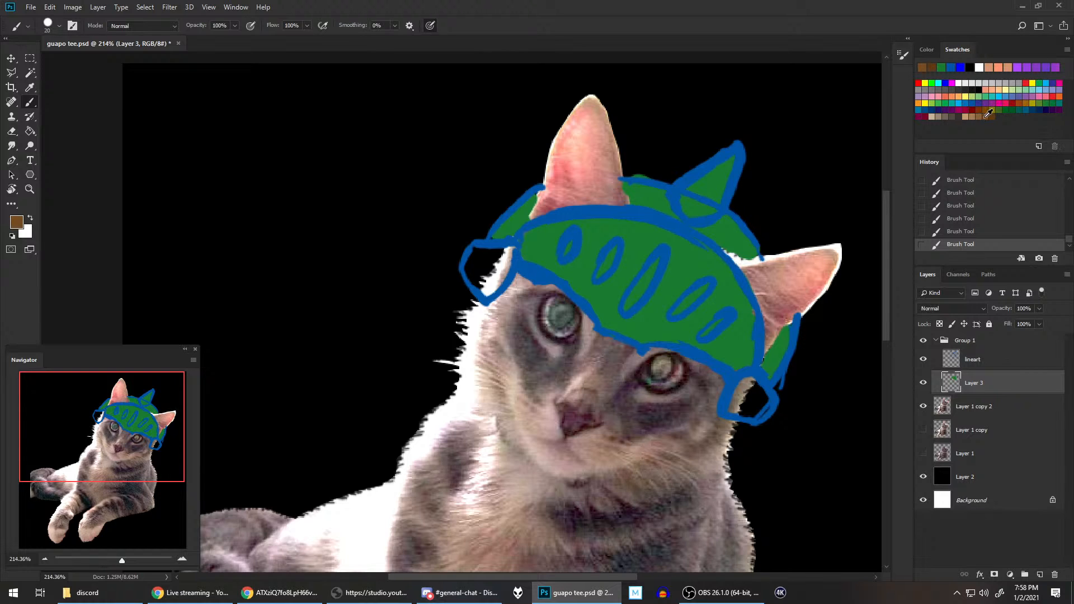
pyautogui.moveTo(492, 252)
pyautogui.mouseDown()
pyautogui.moveTo(472, 264)
pyautogui.moveTo(496, 269)
pyautogui.moveTo(490, 288)
pyautogui.moveTo(508, 259)
pyautogui.moveTo(478, 254)
pyautogui.moveTo(509, 255)
pyautogui.mouseUp()
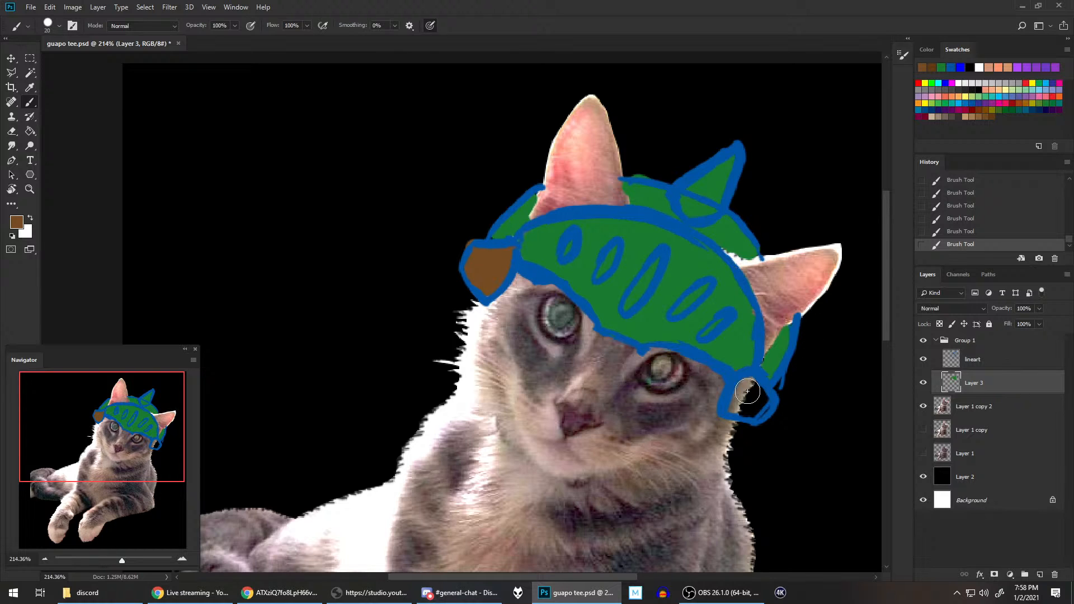
pyautogui.moveTo(748, 384)
pyautogui.mouseDown()
pyautogui.moveTo(733, 403)
pyautogui.moveTo(744, 408)
pyautogui.moveTo(763, 394)
pyautogui.moveTo(758, 386)
pyautogui.mouseUp()
# Step: Paint the inside of the visor's oval slots brown
pyautogui.moveTo(648, 288)
pyautogui.mouseDown()
pyautogui.moveTo(656, 260)
pyautogui.moveTo(626, 305)
pyautogui.mouseUp()
pyautogui.moveTo(690, 298)
pyautogui.mouseDown()
pyautogui.moveTo(705, 285)
pyautogui.moveTo(706, 329)
pyautogui.mouseUp()
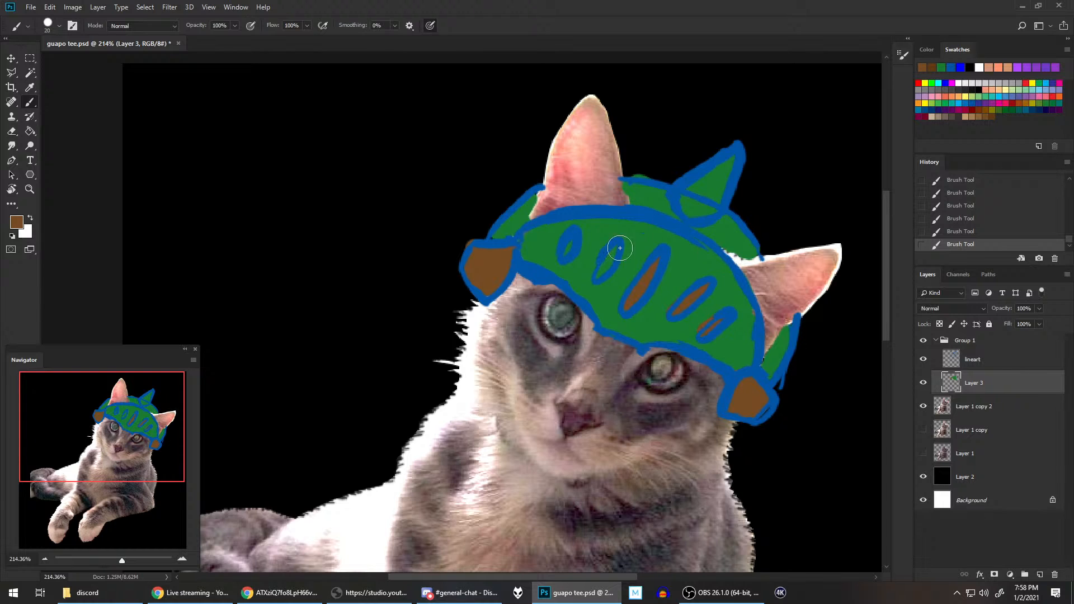
pyautogui.moveTo(617, 243); pyautogui.dragTo(601, 272)
pyautogui.moveTo(571, 235)
pyautogui.mouseDown()
pyautogui.moveTo(562, 254)
pyautogui.moveTo(575, 222)
pyautogui.mouseUp()
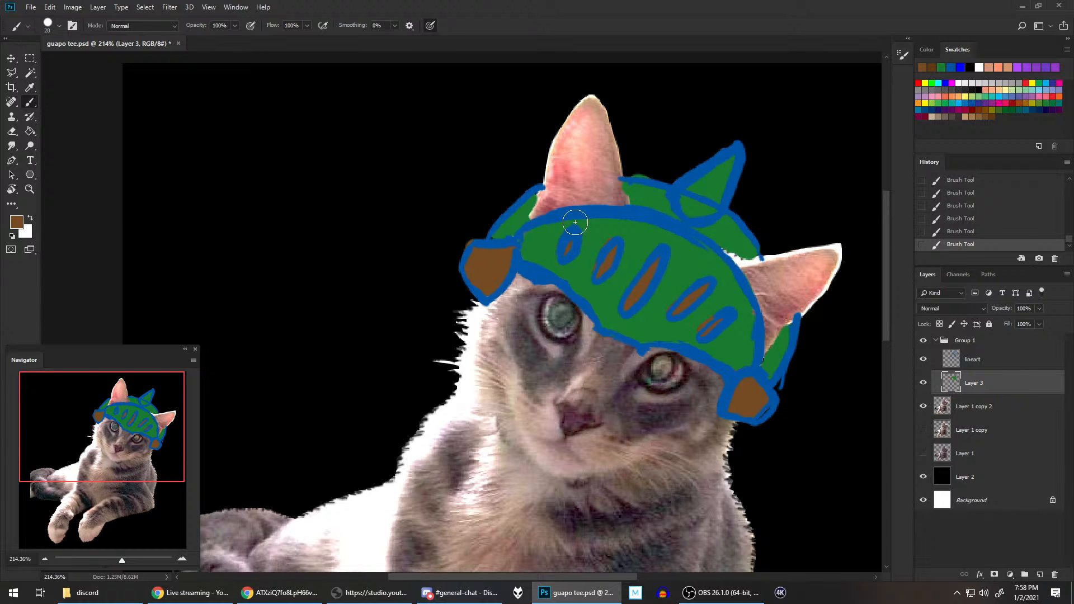
pyautogui.scroll(-3, 745, 266)
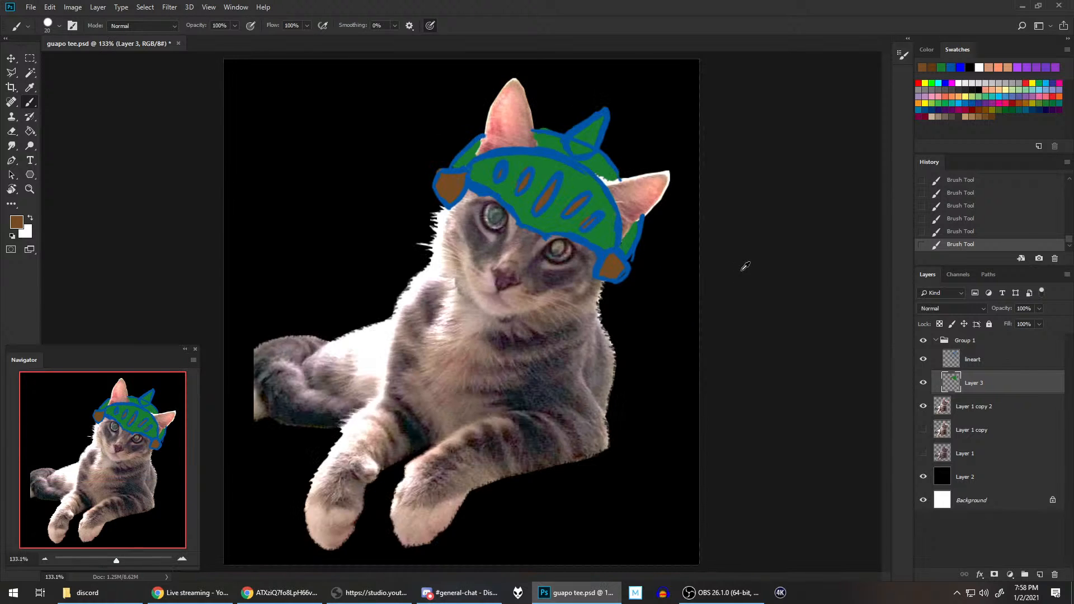
# Step: On the lineart layer, erase the shell outline that crosses the inside of the spike
pyautogui.scroll(1, 744, 270)
pyautogui.click(1002, 360)
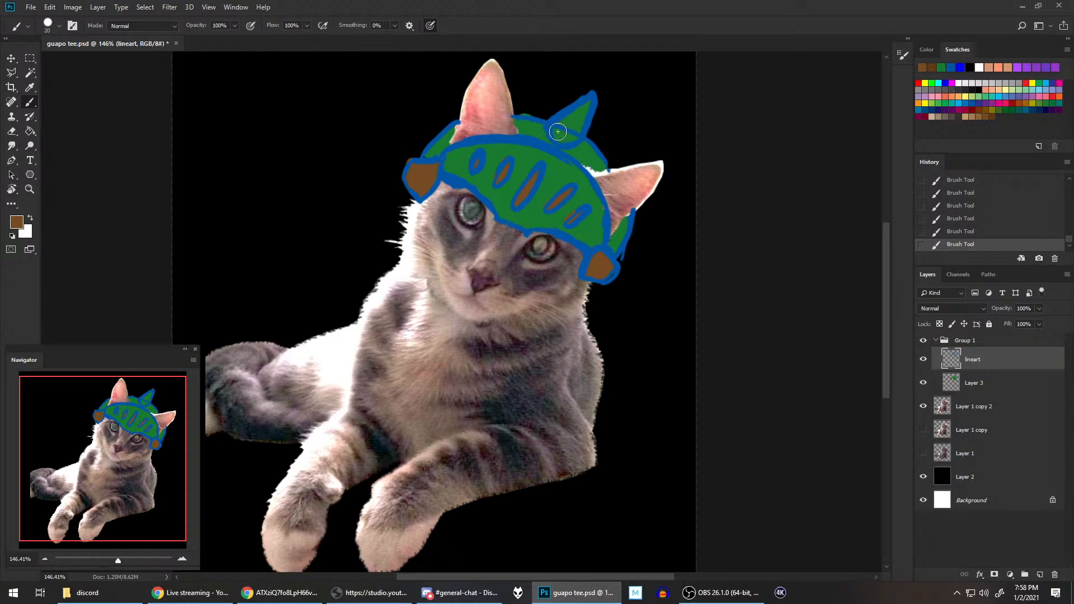
pyautogui.press('e')
pyautogui.moveTo(568, 123); pyautogui.dragTo(576, 115)
# Step: Check the spike in the palico reference image, undo the stroke made on the lineart layer, and fill the spike with brown on Layer 3
pyautogui.click(305, 592)
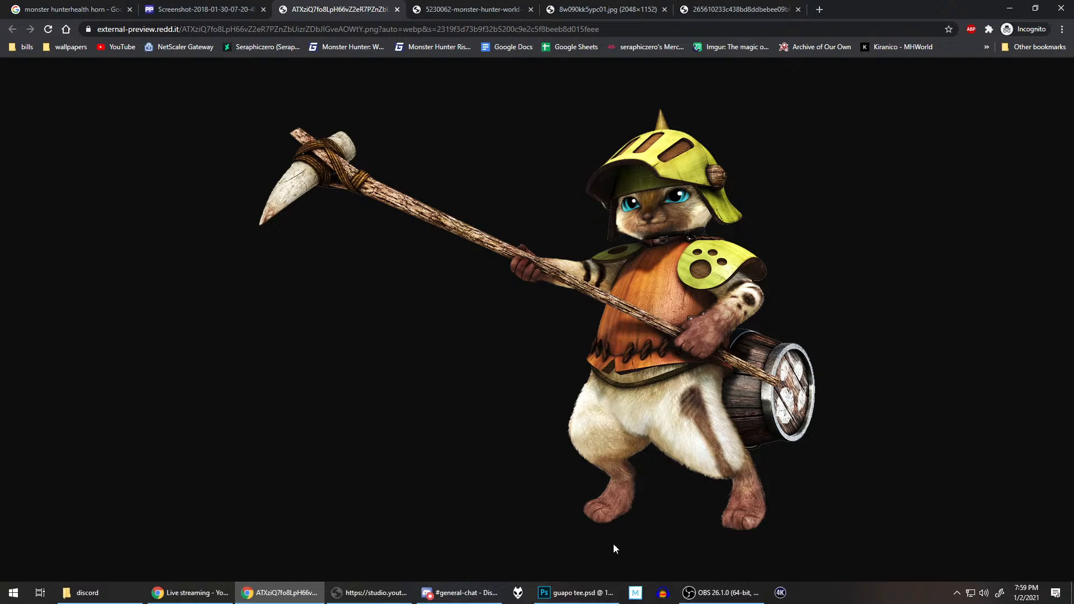
pyautogui.click(576, 592)
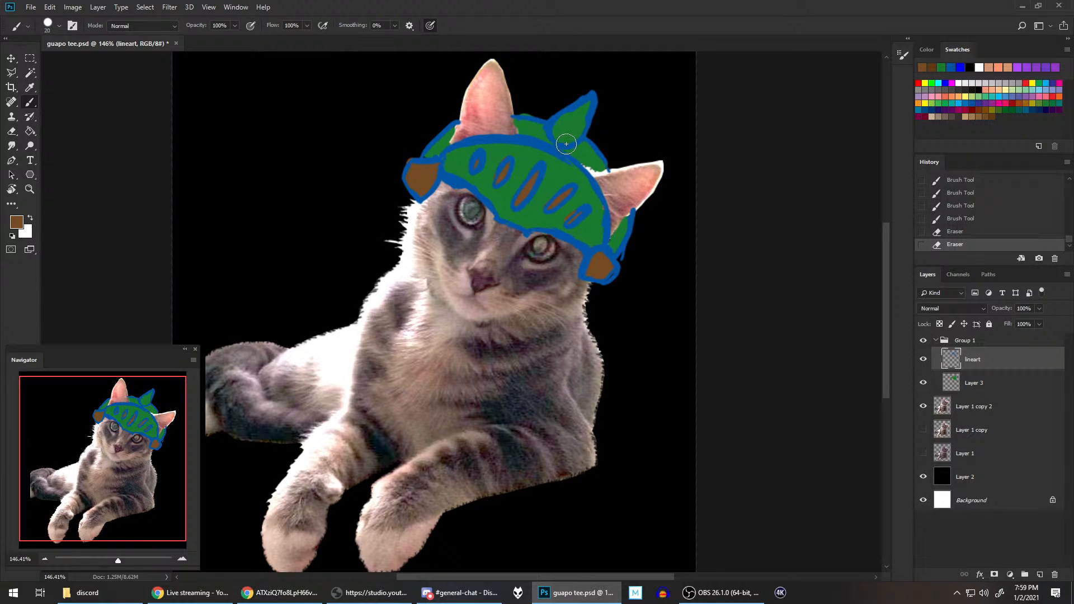
pyautogui.moveTo(568, 116)
pyautogui.mouseDown()
pyautogui.moveTo(565, 139)
pyautogui.moveTo(588, 101)
pyautogui.moveTo(573, 115)
pyautogui.mouseUp()
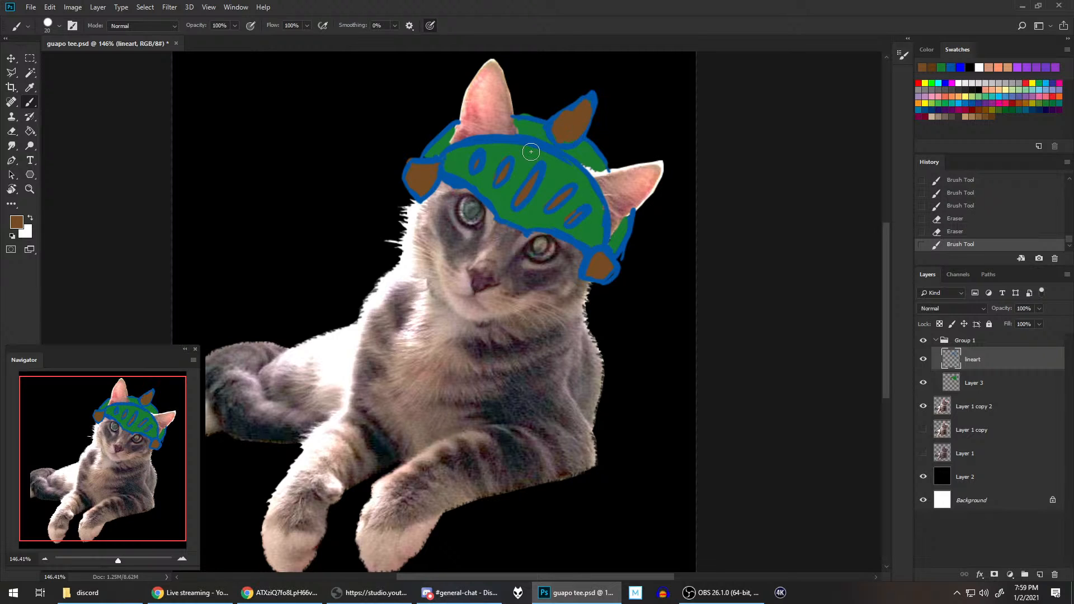
pyautogui.click(976, 231)
pyautogui.click(1007, 382)
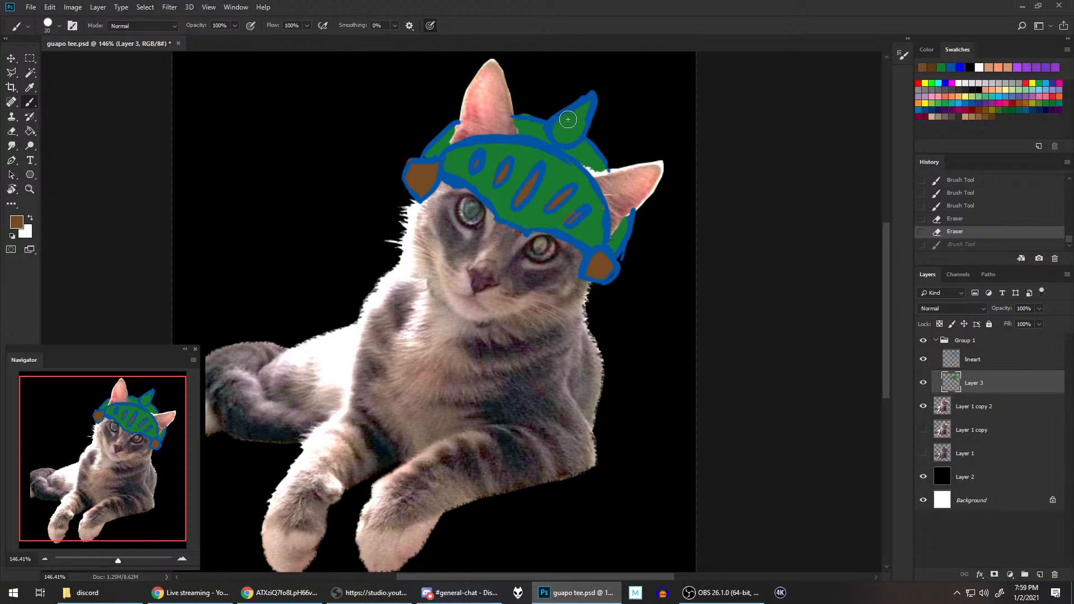
pyautogui.moveTo(568, 119)
pyautogui.mouseDown()
pyautogui.moveTo(567, 142)
pyautogui.moveTo(582, 121)
pyautogui.moveTo(562, 134)
pyautogui.moveTo(563, 123)
pyautogui.moveTo(583, 113)
pyautogui.mouseUp()
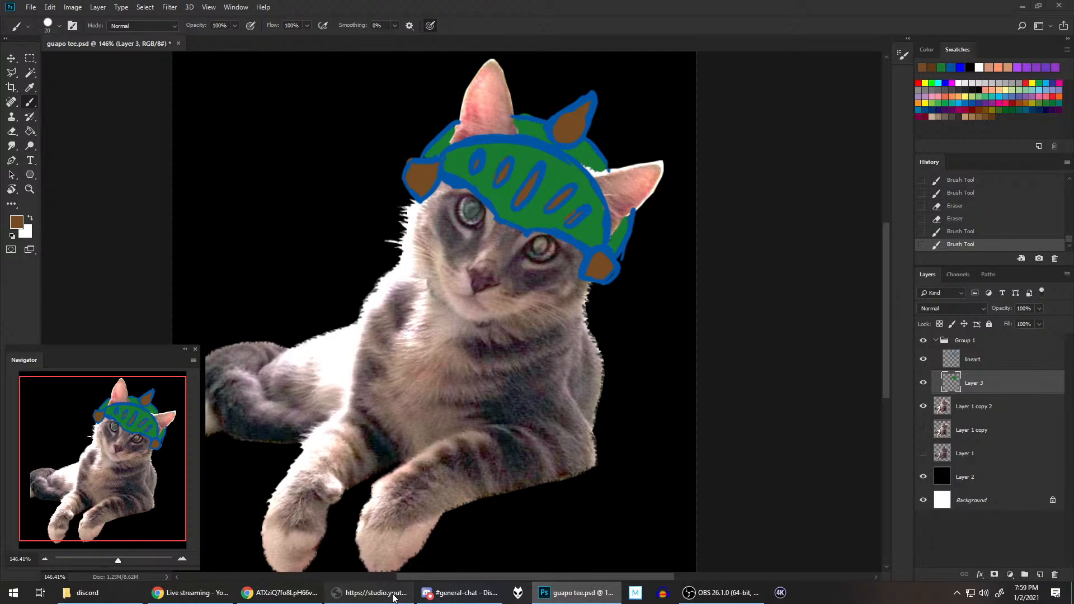
pyautogui.click(370, 592)
pyautogui.click(781, 6)
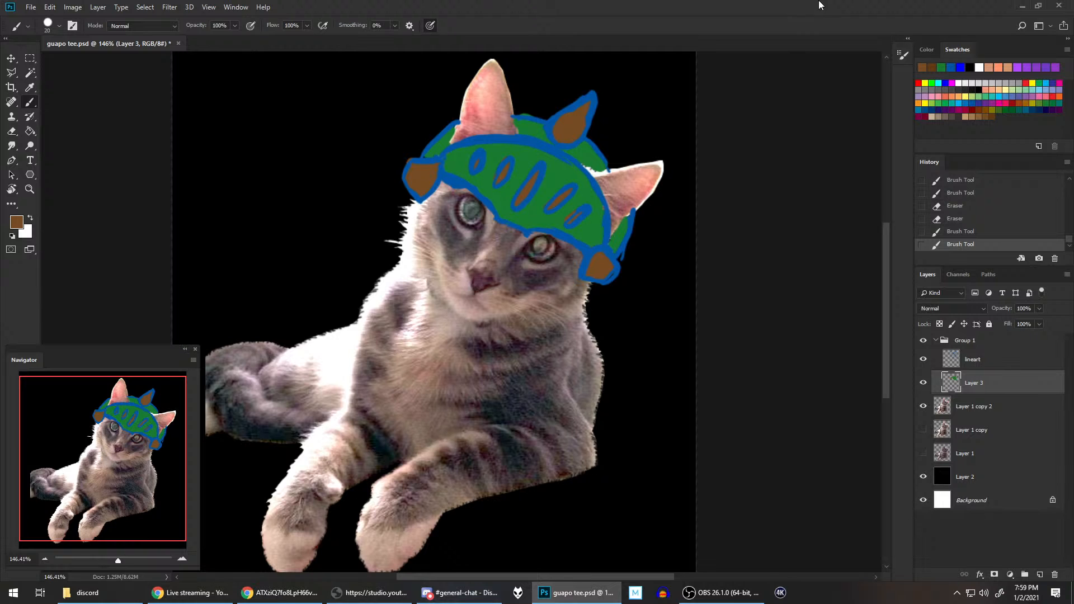
pyautogui.click(722, 593)
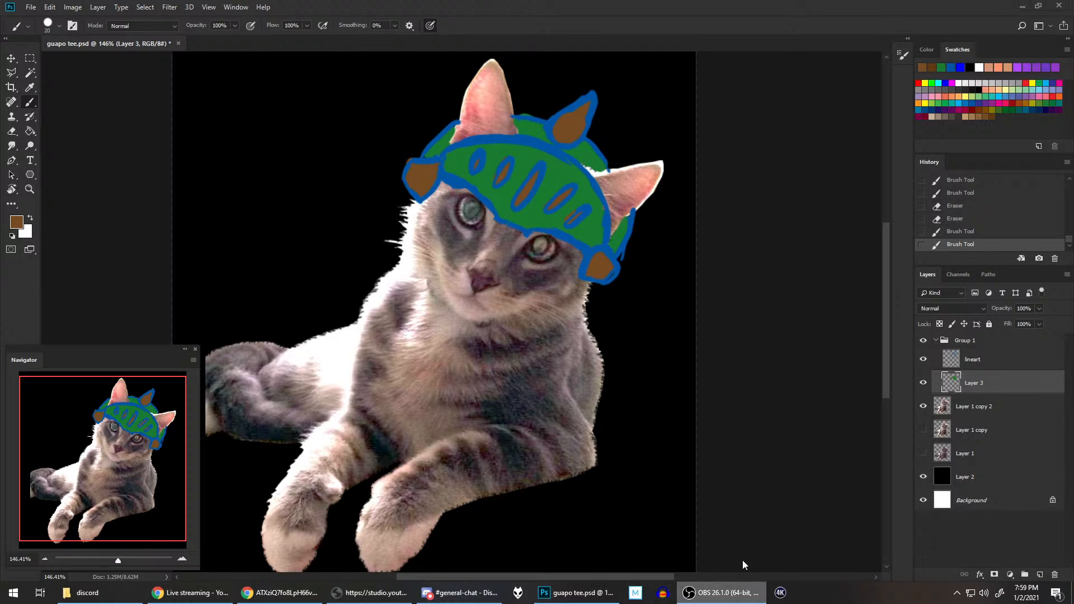
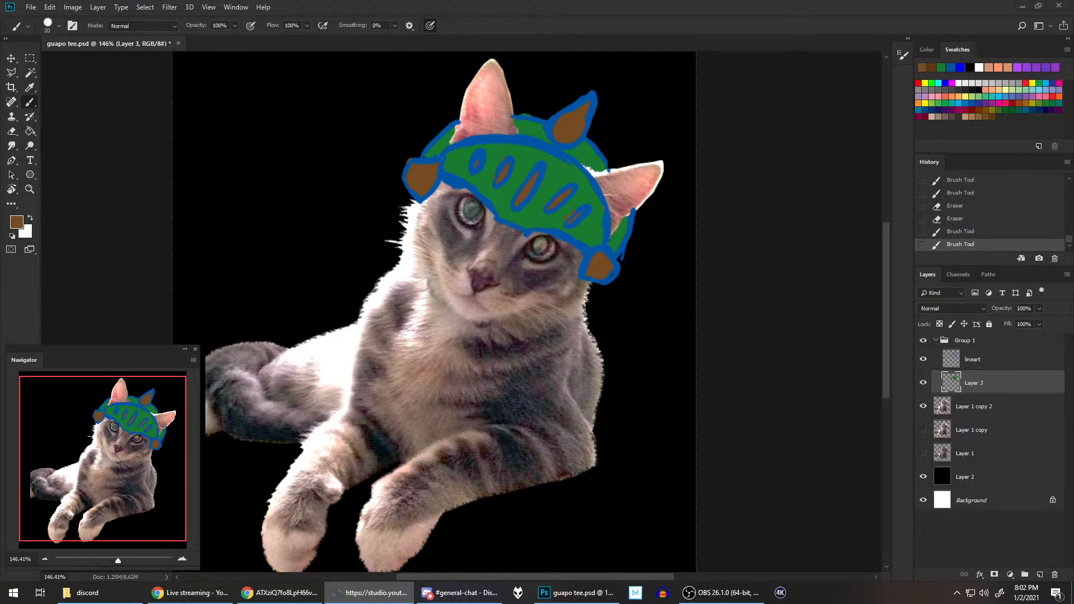
# Step: Select the lineart layer, sample blue from the helmet outline, and study the palico's armor in the browser reference image
pyautogui.click(856, 5)
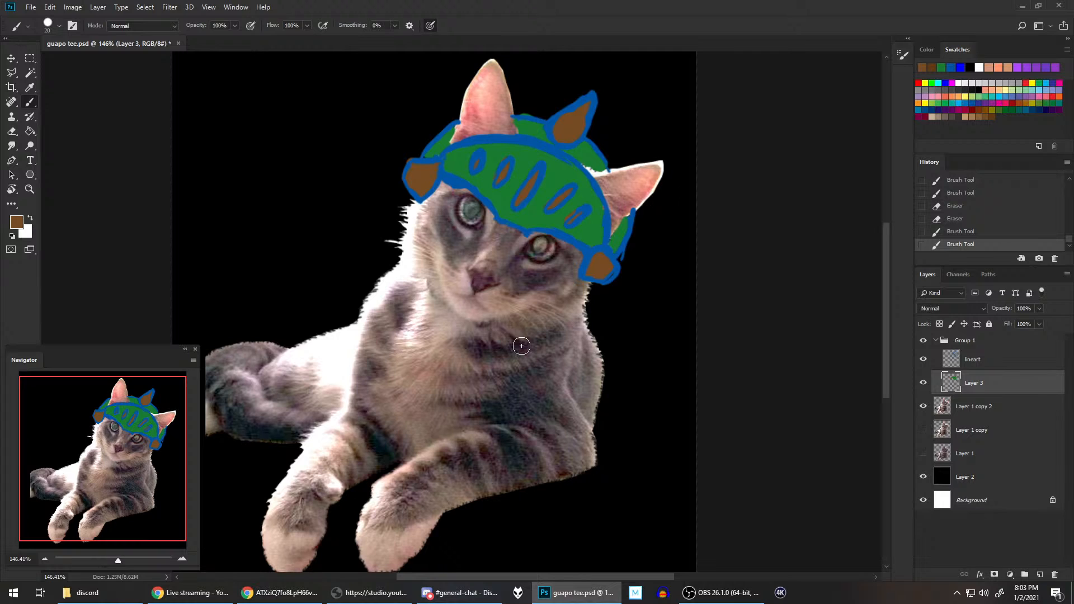
pyautogui.click(976, 361)
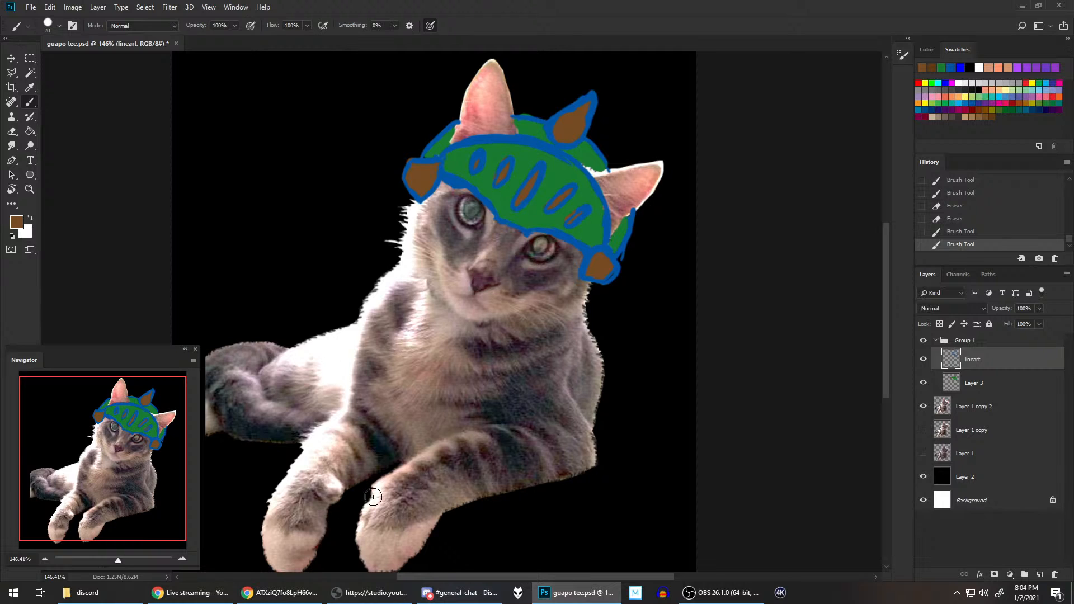
pyautogui.click(285, 594)
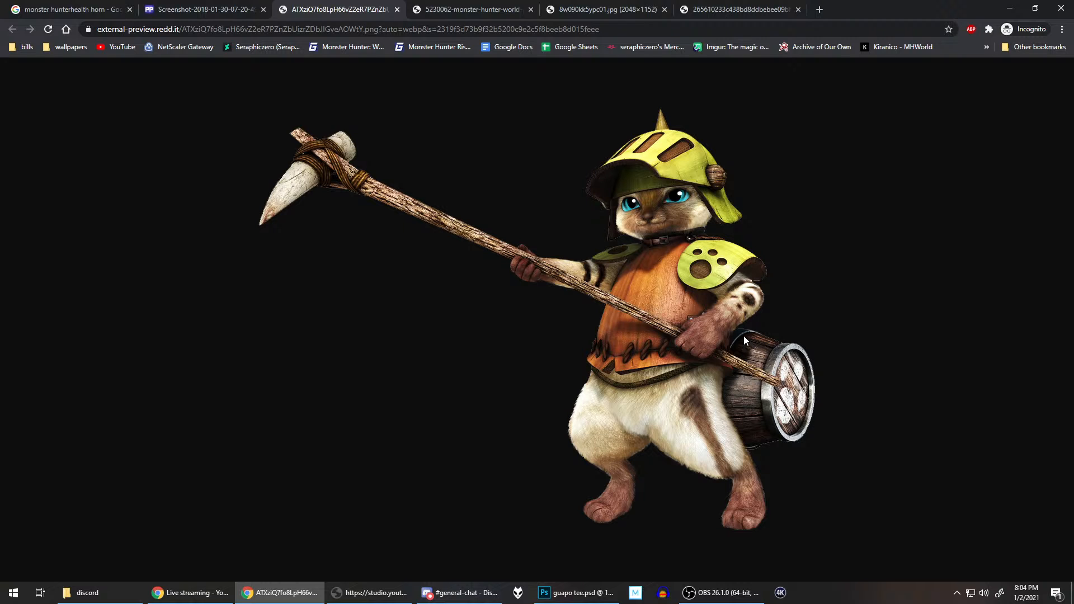
pyautogui.click(586, 594)
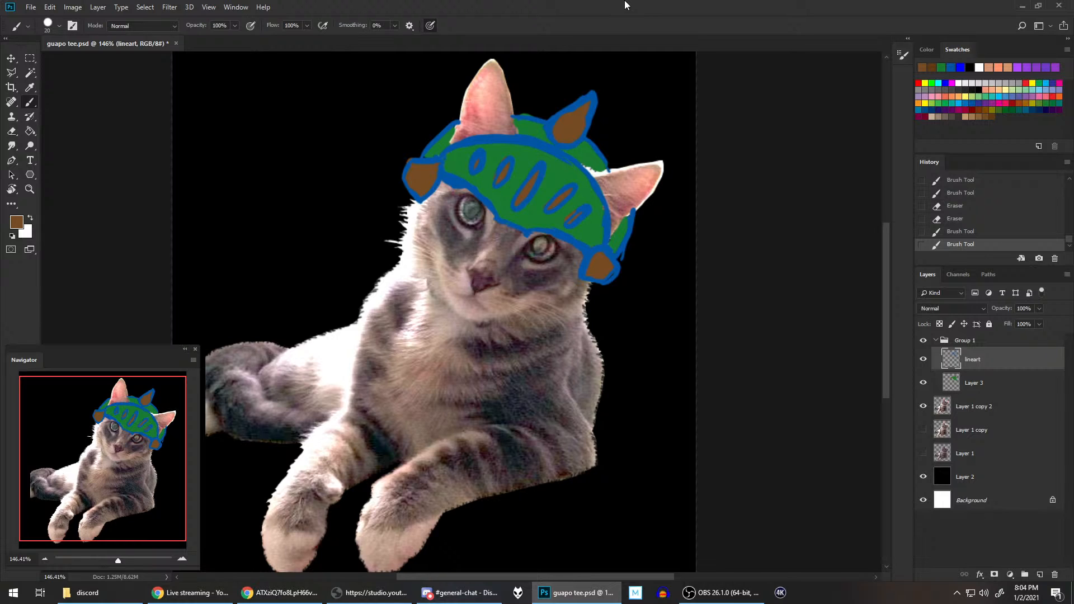
pyautogui.keyDown('alt'); pyautogui.click(532, 136); pyautogui.keyUp('alt')
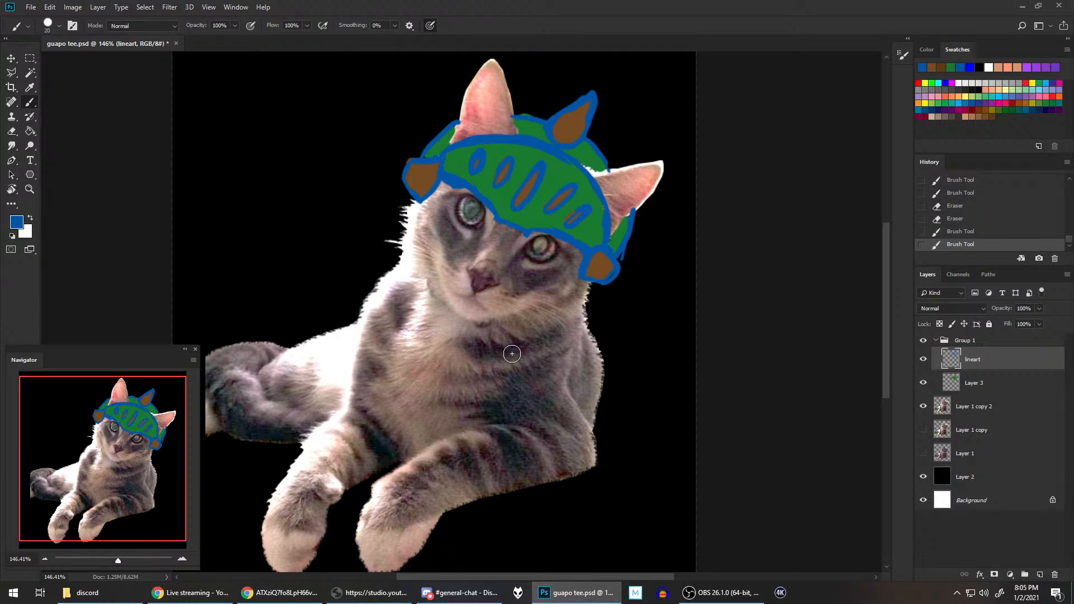
pyautogui.click(301, 590)
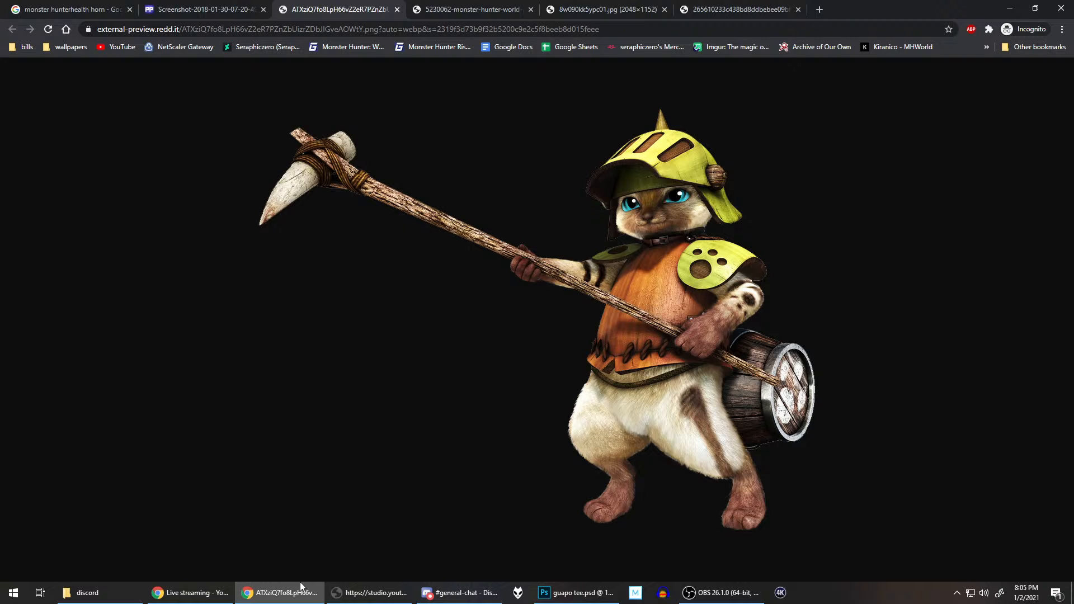
pyautogui.click(584, 594)
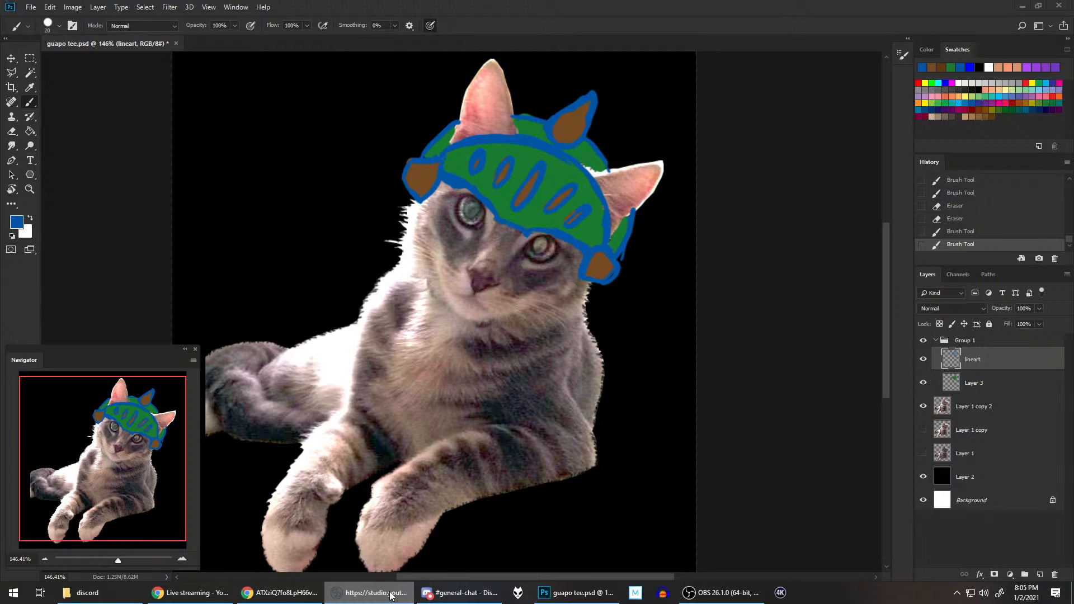
pyautogui.click(300, 592)
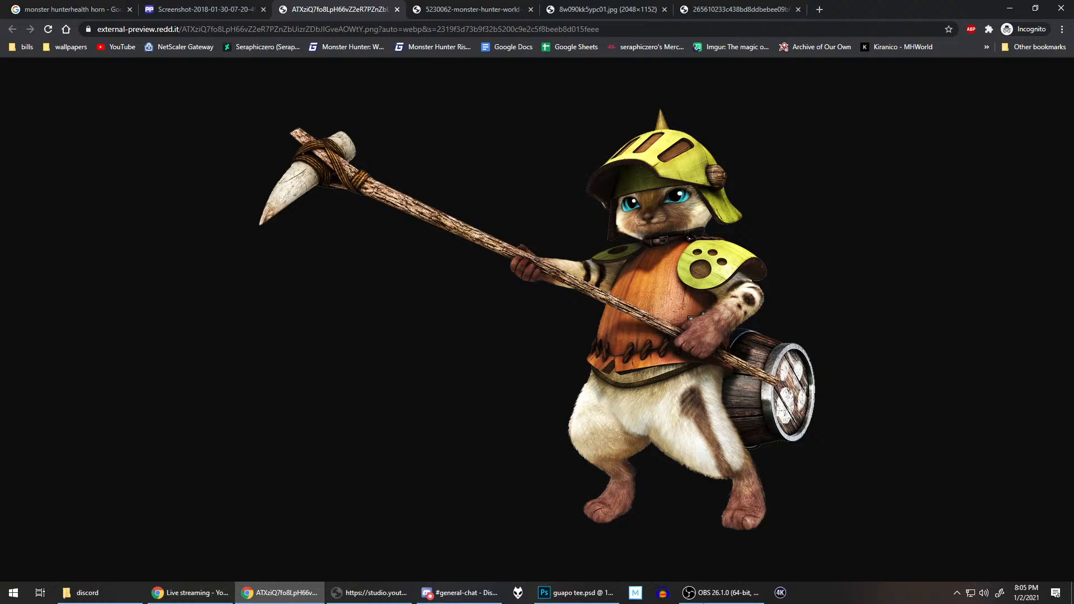
pyautogui.click(579, 585)
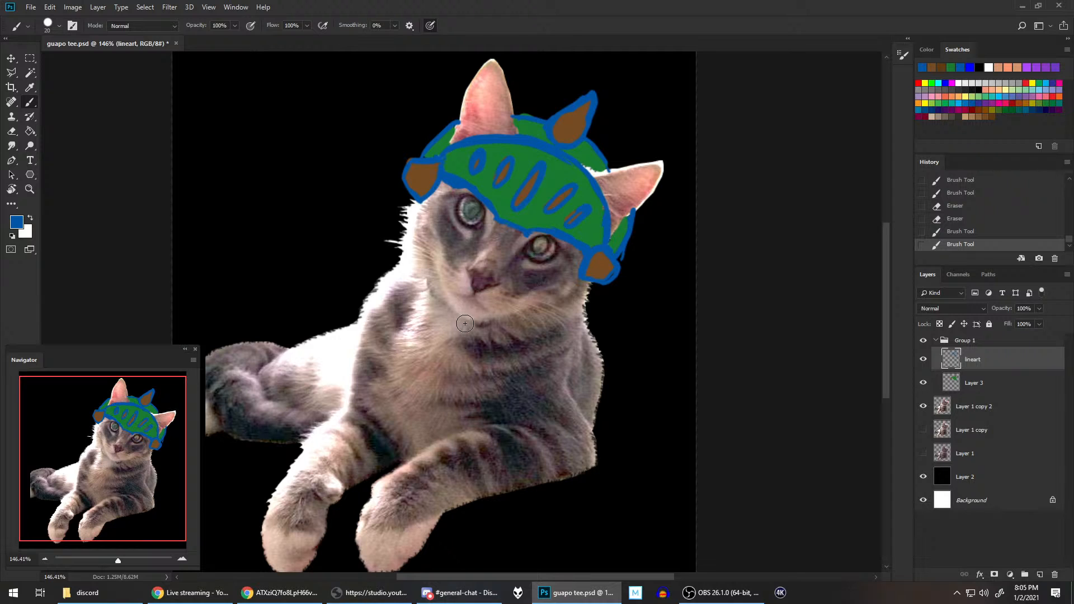
# Step: Draw a small rectangular buckle under the cat's chin with a size 10 blue brush, and extend a collar line from both sides of it
pyautogui.moveTo(453, 322); pyautogui.dragTo(465, 318)
pyautogui.click(973, 231)
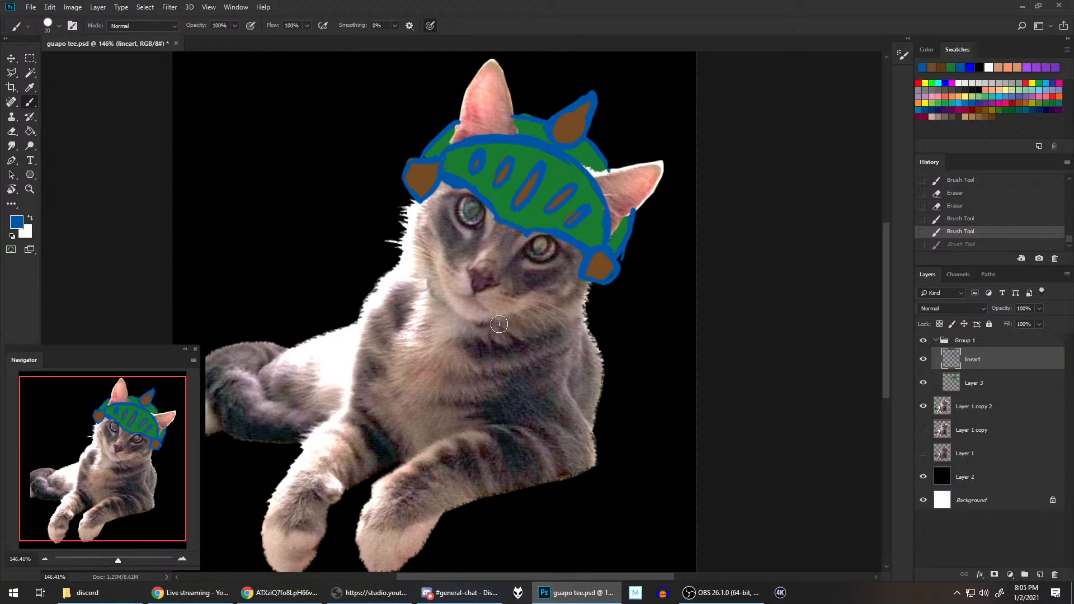
pyautogui.press('[')
pyautogui.moveTo(453, 318)
pyautogui.mouseDown()
pyautogui.moveTo(450, 330)
pyautogui.moveTo(483, 324)
pyautogui.moveTo(475, 340)
pyautogui.mouseUp()
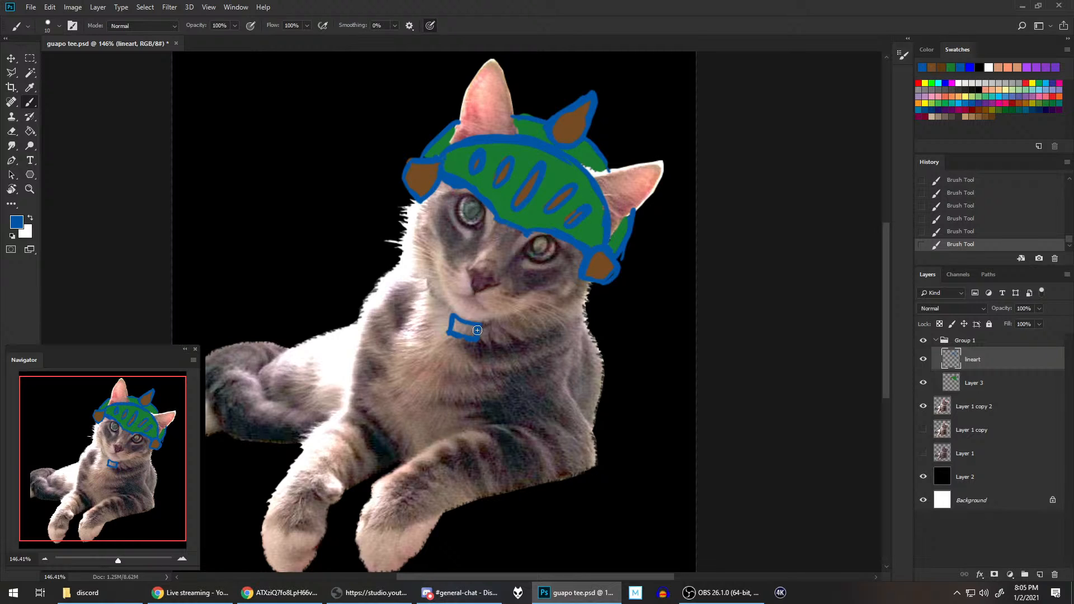
pyautogui.moveTo(480, 329)
pyautogui.mouseDown()
pyautogui.moveTo(536, 319)
pyautogui.moveTo(549, 263)
pyautogui.moveTo(421, 287)
pyautogui.mouseUp()
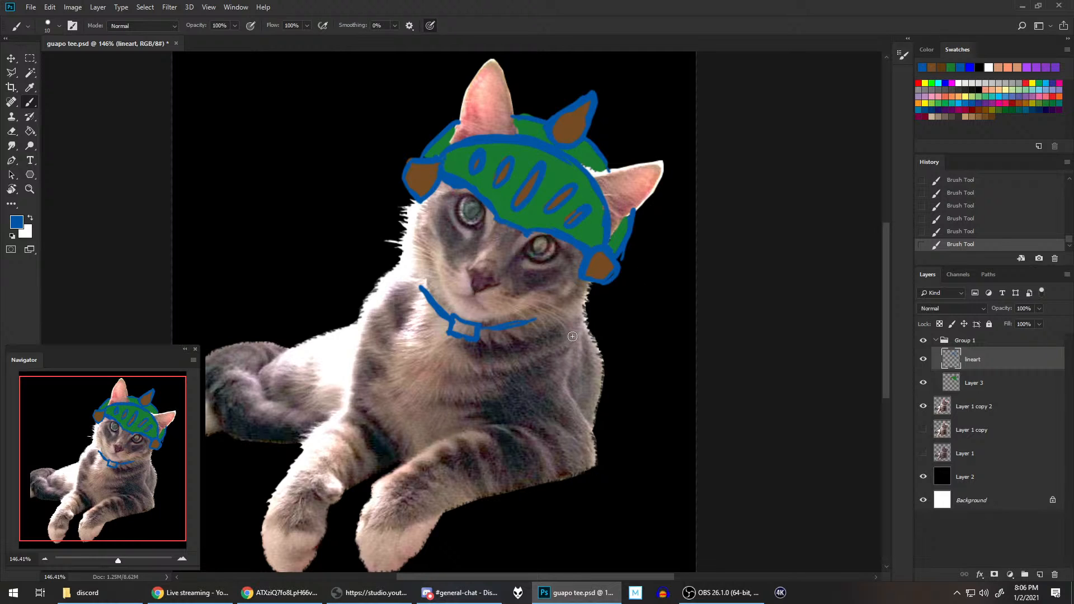
# Step: Check the palico reference, and draw the lower curves of both shoulder pads from the collar ends with a size 20 brush
pyautogui.press(']')
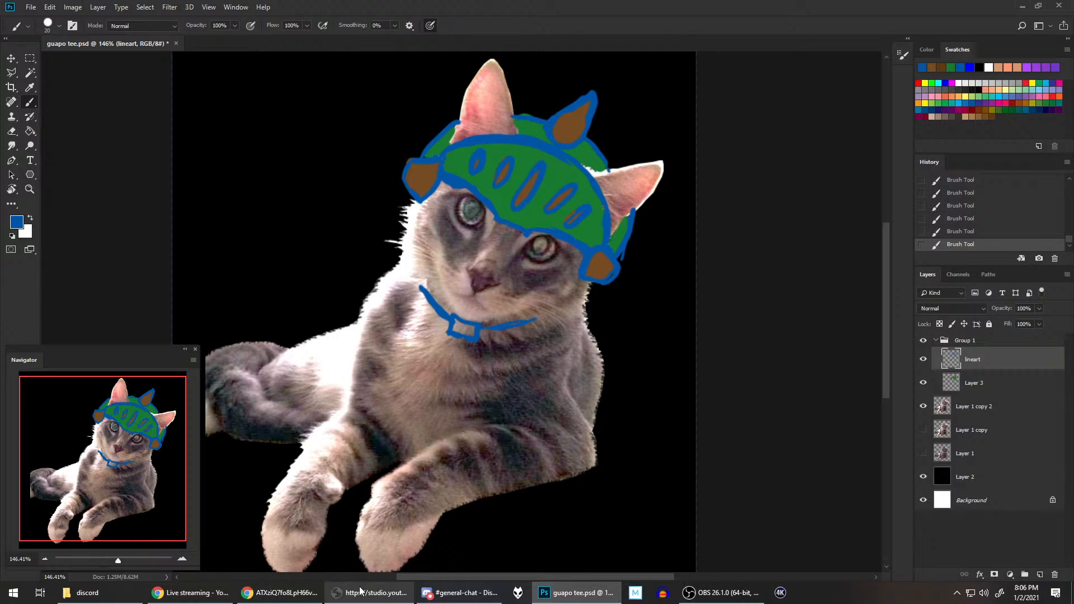
pyautogui.click(280, 592)
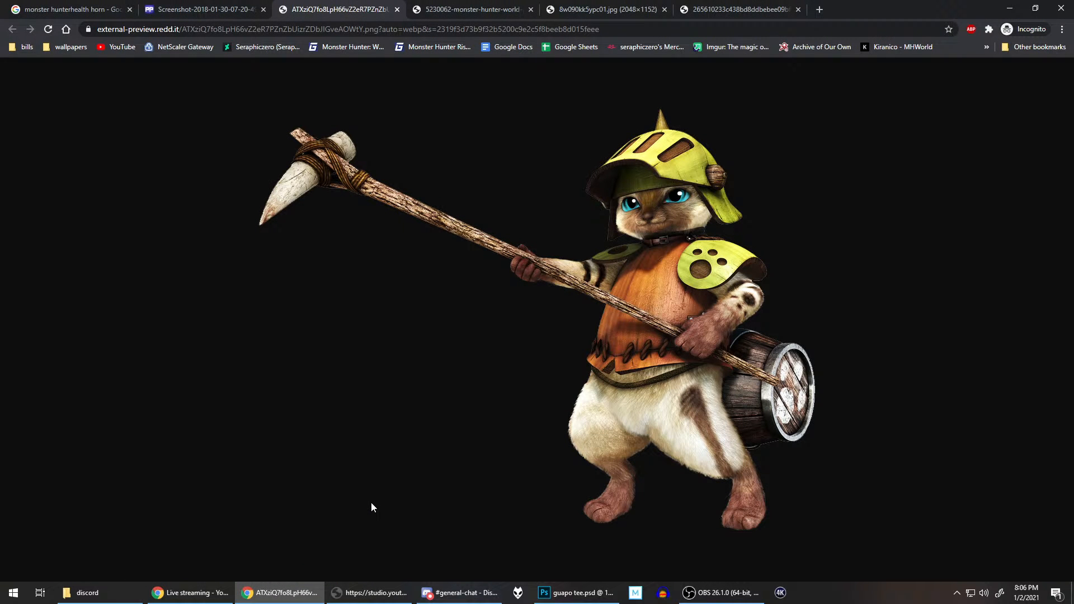
pyautogui.click(586, 591)
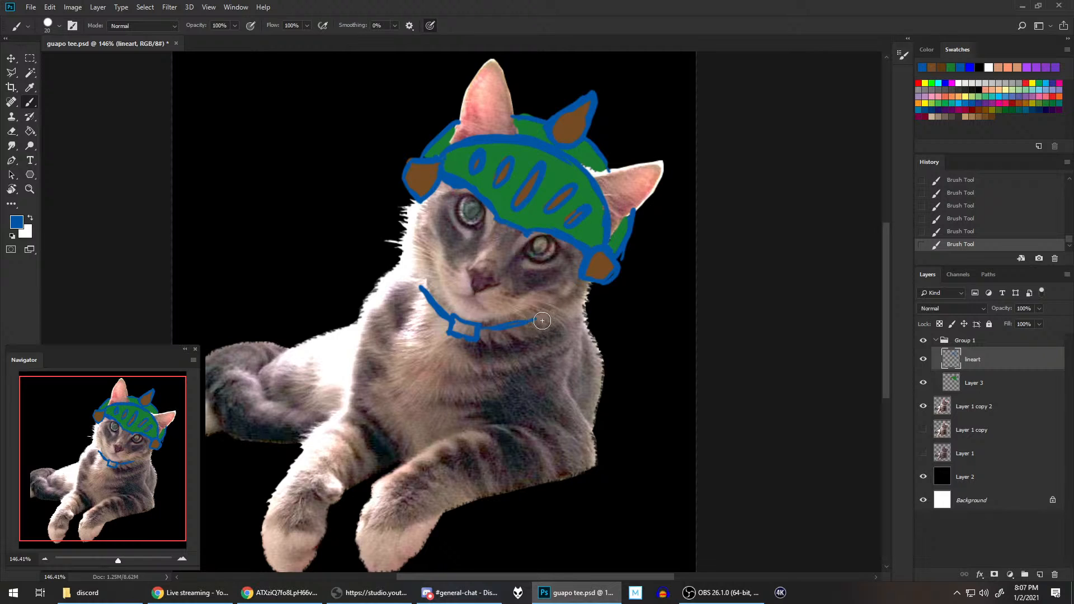
pyautogui.moveTo(541, 309)
pyautogui.mouseDown()
pyautogui.moveTo(533, 365)
pyautogui.moveTo(547, 386)
pyautogui.moveTo(573, 389)
pyautogui.moveTo(597, 353)
pyautogui.mouseUp()
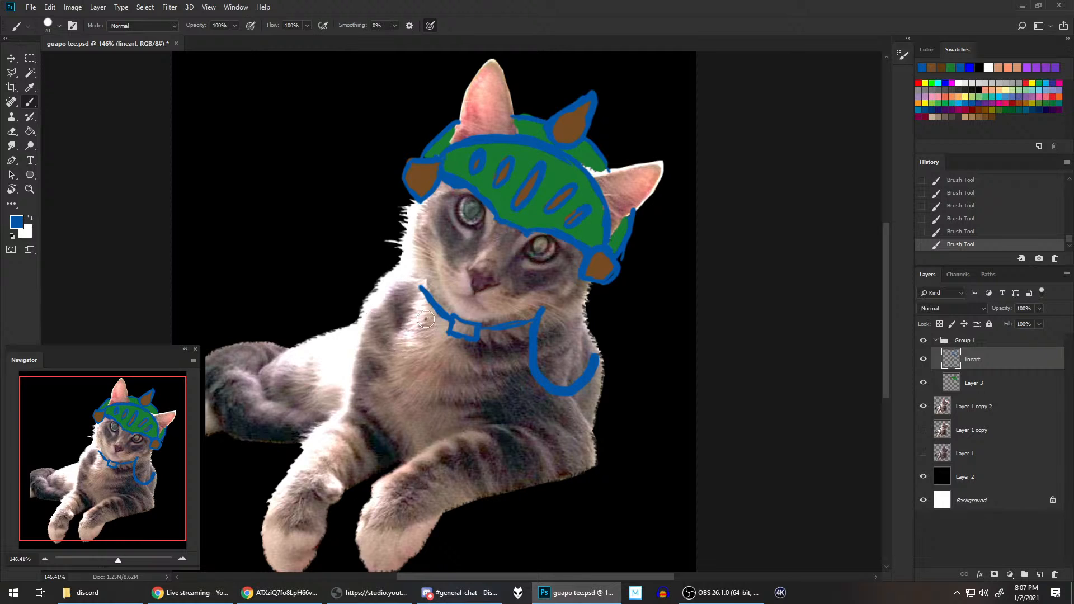
pyautogui.moveTo(360, 301)
pyautogui.mouseDown()
pyautogui.moveTo(396, 342)
pyautogui.moveTo(421, 288)
pyautogui.mouseUp()
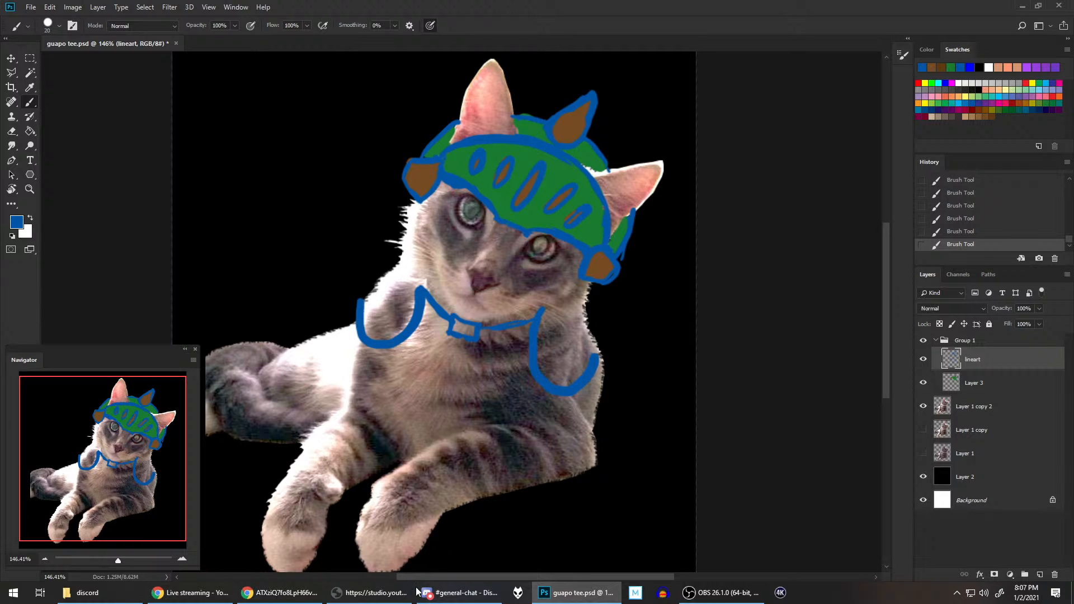
# Step: Examine the shape of the shoulder pads in the palico reference image, and return to the Photoshop drawing
pyautogui.click(305, 594)
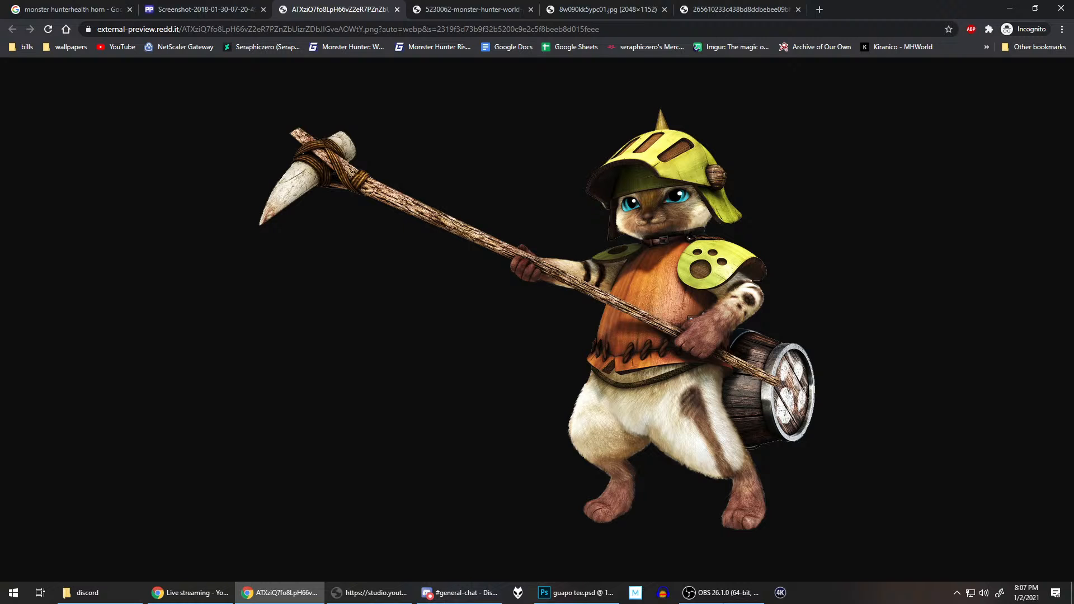
pyautogui.click(576, 584)
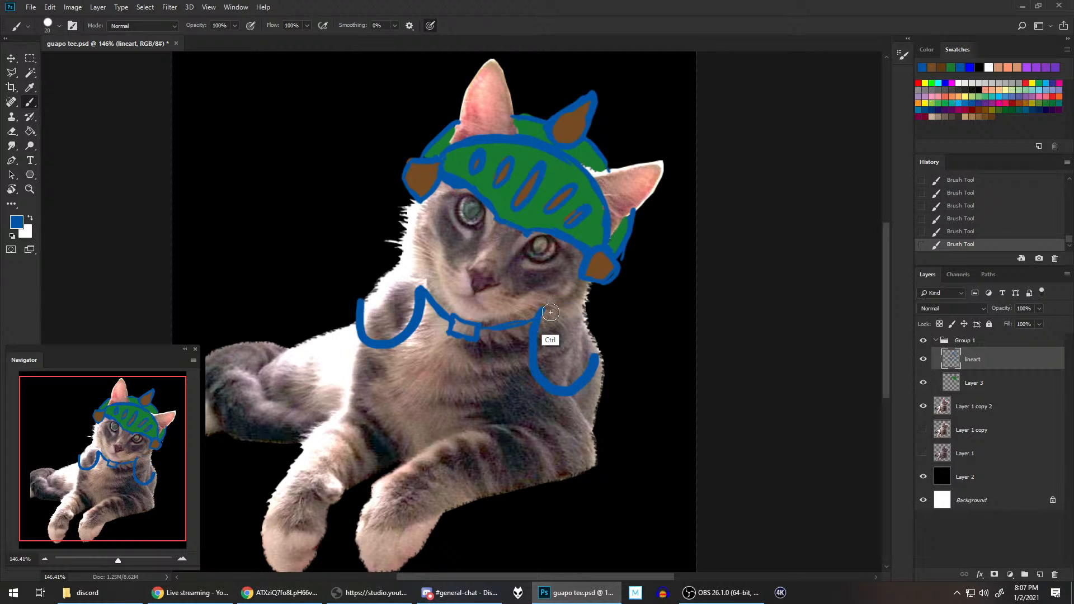
pyautogui.moveTo(537, 320)
pyautogui.mouseDown()
pyautogui.moveTo(560, 302)
pyautogui.moveTo(608, 323)
pyautogui.mouseUp()
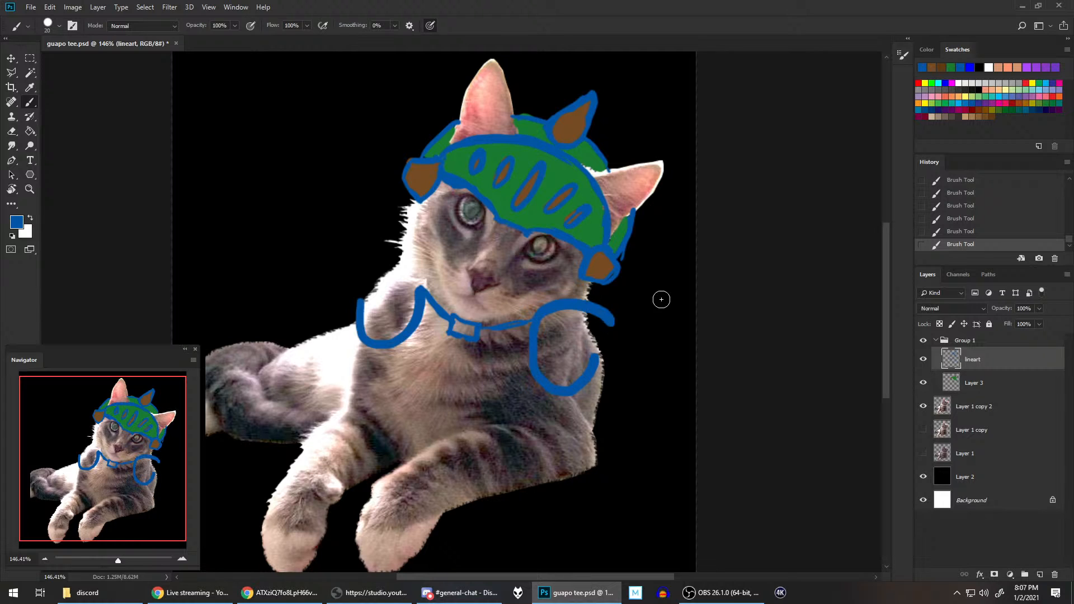
pyautogui.hotkey('ctrl', 'z')
pyautogui.moveTo(541, 320); pyautogui.dragTo(611, 338)
pyautogui.hotkey('ctrl', 'z')
pyautogui.moveTo(540, 320)
pyautogui.mouseDown()
pyautogui.moveTo(556, 309)
pyautogui.moveTo(605, 327)
pyautogui.mouseUp()
pyautogui.hotkey('ctrl', 'z')
pyautogui.moveTo(540, 316); pyautogui.dragTo(604, 324)
pyautogui.hotkey('ctrl', 'z')
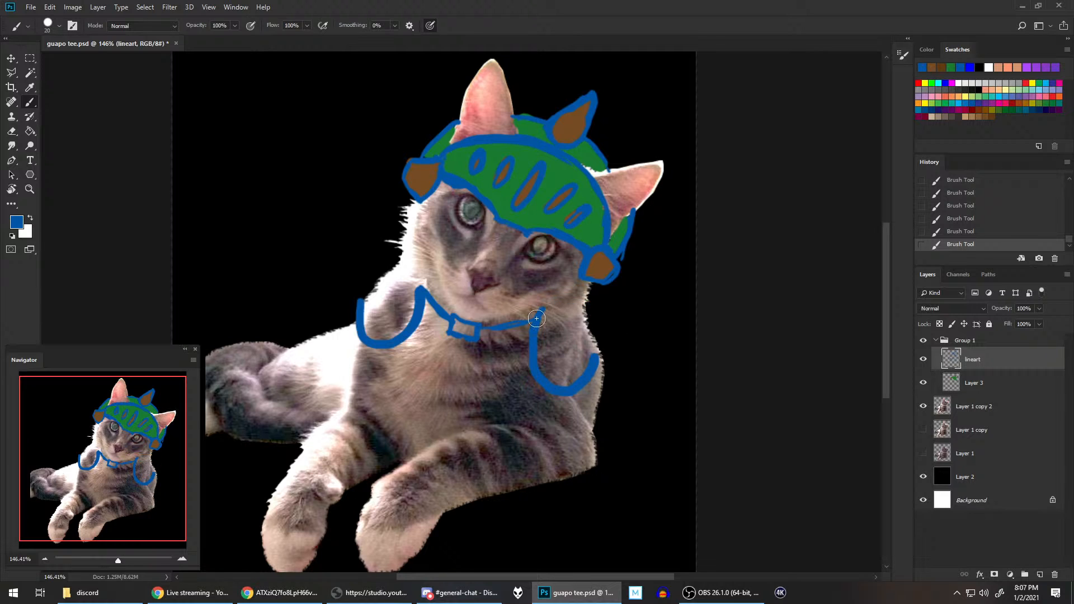
pyautogui.moveTo(535, 320)
pyautogui.mouseDown()
pyautogui.moveTo(577, 302)
pyautogui.moveTo(614, 338)
pyautogui.mouseUp()
pyautogui.hotkey('ctrl', 'z')
pyautogui.moveTo(540, 314)
pyautogui.mouseDown()
pyautogui.moveTo(589, 308)
pyautogui.moveTo(613, 353)
pyautogui.mouseUp()
pyautogui.hotkey('ctrl', 'z')
pyautogui.moveTo(540, 315)
pyautogui.mouseDown()
pyautogui.moveTo(565, 306)
pyautogui.moveTo(616, 347)
pyautogui.mouseUp()
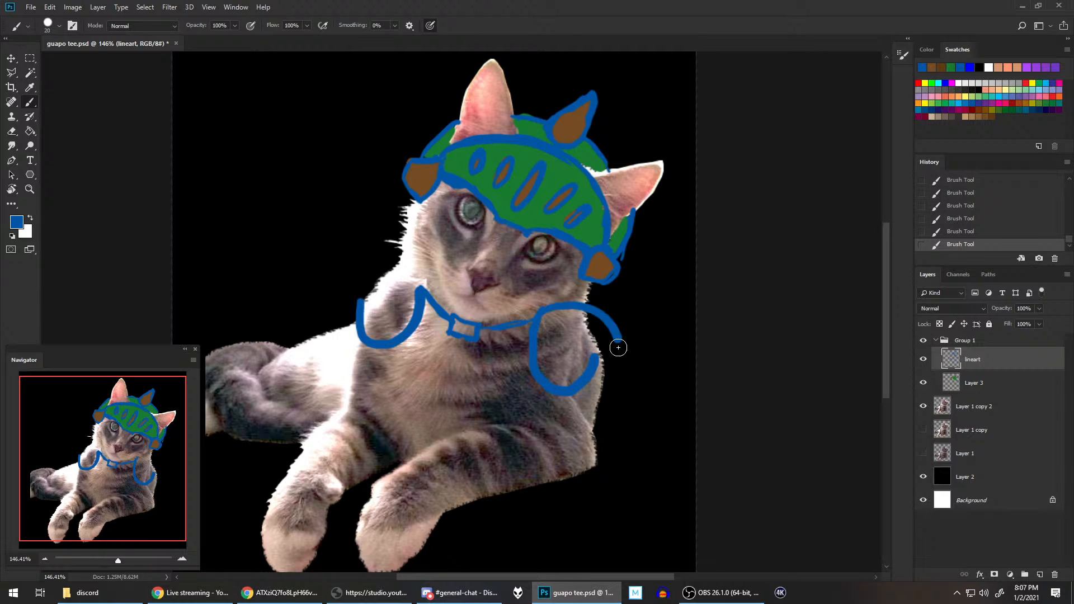
pyautogui.hotkey('ctrl', 'z')
pyautogui.moveTo(536, 319)
pyautogui.mouseDown()
pyautogui.moveTo(569, 305)
pyautogui.moveTo(615, 349)
pyautogui.mouseUp()
pyautogui.hotkey('ctrl', 'z')
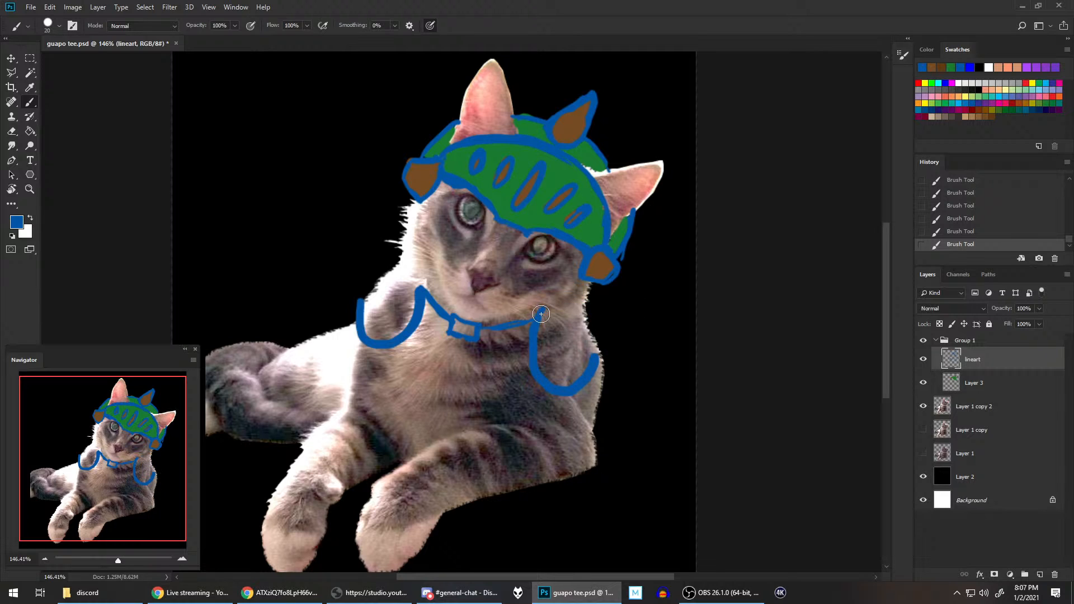
# Step: Draw the upper arc of the shoulder pad below the right-hand visor knob, from the collar end past the body's edge
pyautogui.moveTo(536, 319)
pyautogui.mouseDown()
pyautogui.moveTo(564, 301)
pyautogui.moveTo(599, 327)
pyautogui.moveTo(611, 356)
pyautogui.mouseUp()
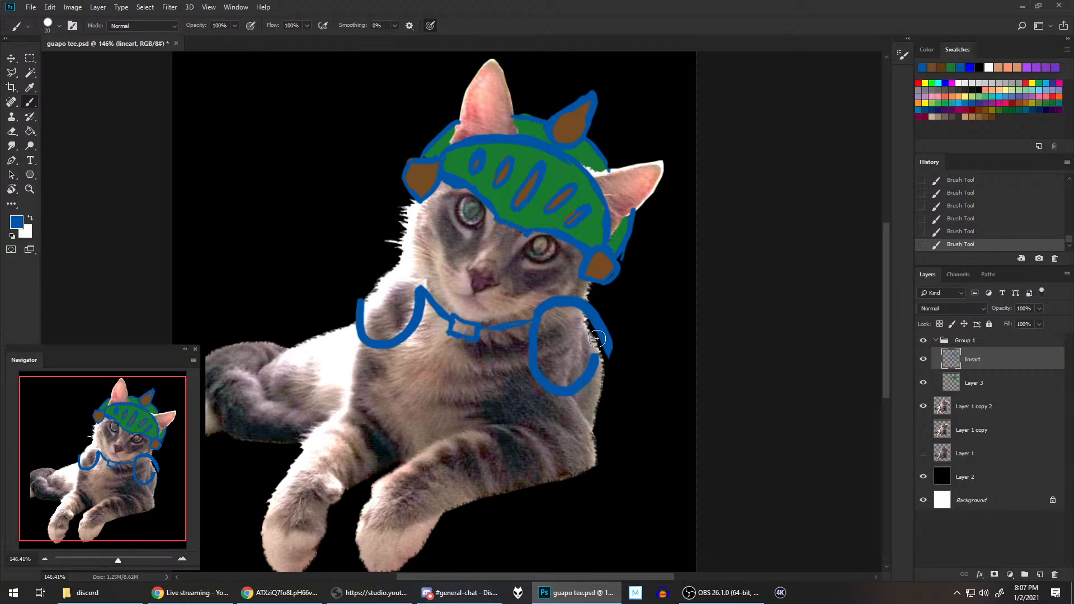
pyautogui.moveTo(360, 303); pyautogui.dragTo(373, 262)
pyautogui.hotkey('ctrl', 'z')
pyautogui.hotkey('ctrl', 'z')
pyautogui.hotkey('ctrl', 'z')
pyautogui.moveTo(420, 290)
pyautogui.mouseDown()
pyautogui.moveTo(371, 272)
pyautogui.moveTo(358, 313)
pyautogui.moveTo(381, 262)
pyautogui.mouseUp()
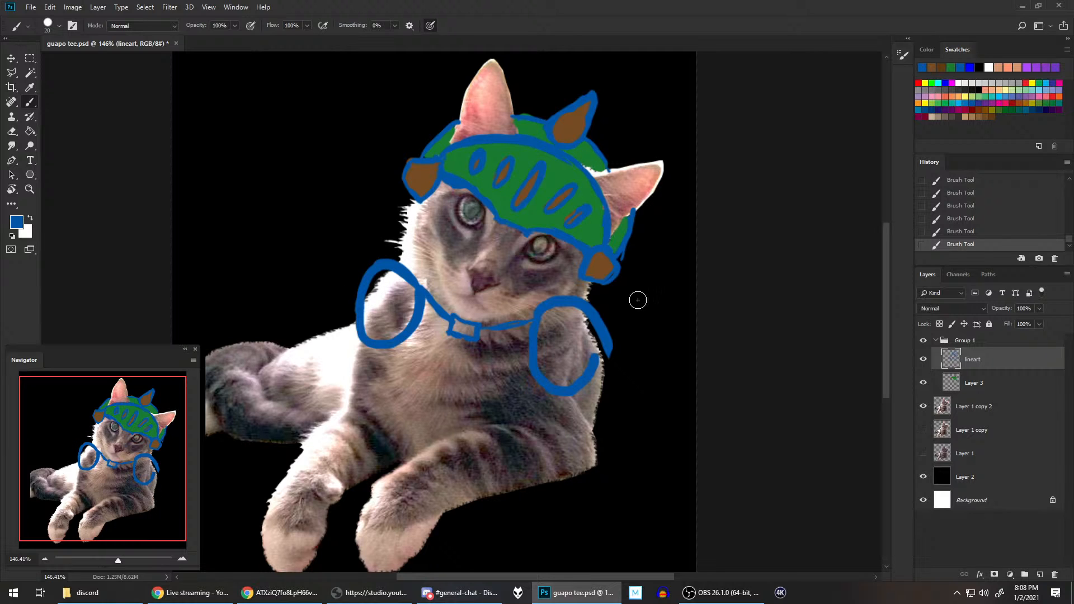
pyautogui.hotkey('ctrl', 'z')
pyautogui.click(976, 232)
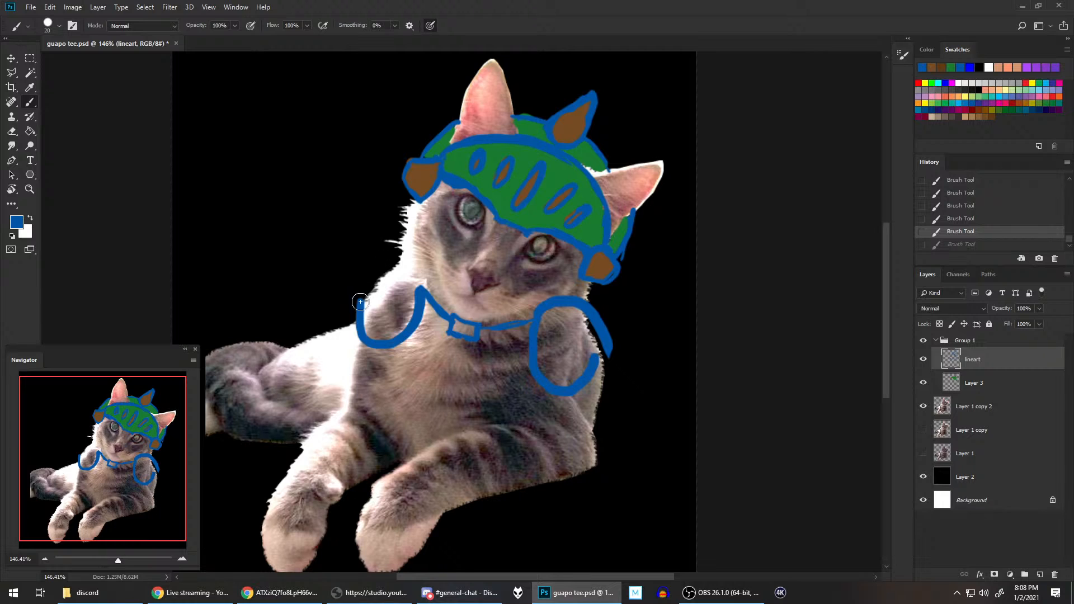
# Step: Close the left-hand shoulder pad with an outer side and upper arc, and join the open outer edge of the right-hand pad
pyautogui.moveTo(360, 302); pyautogui.dragTo(371, 259)
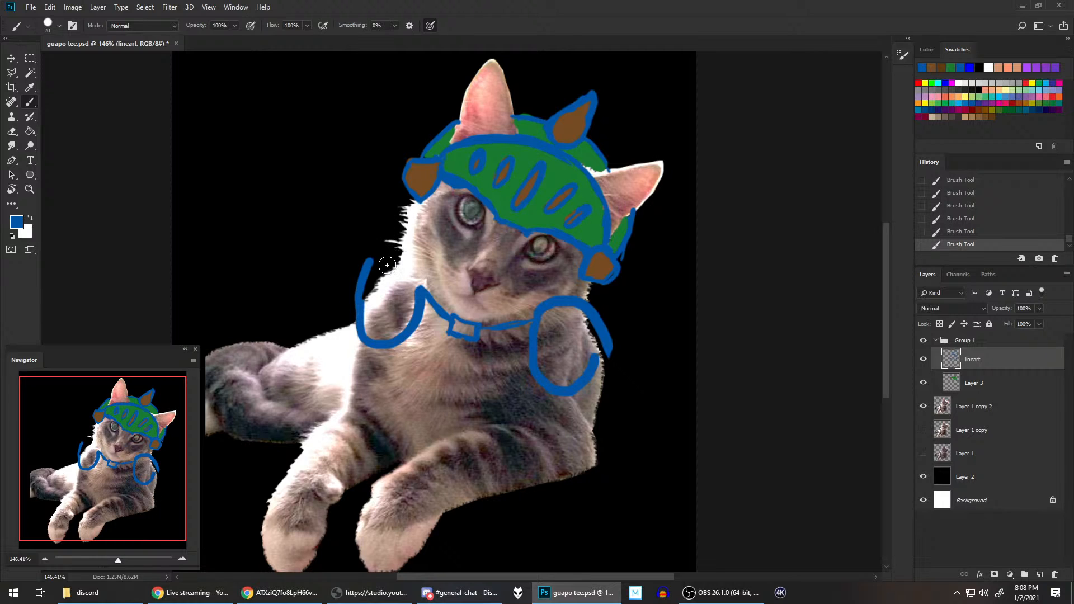
pyautogui.moveTo(419, 288); pyautogui.dragTo(371, 258)
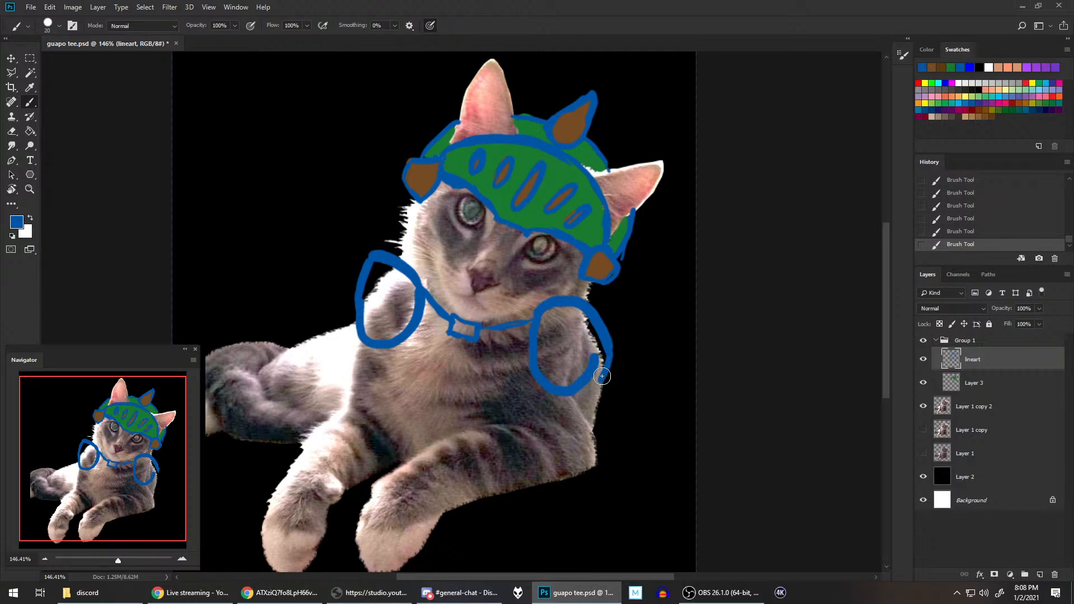
pyautogui.moveTo(602, 376)
pyautogui.mouseDown()
pyautogui.moveTo(599, 389)
pyautogui.moveTo(593, 358)
pyautogui.mouseUp()
# Step: Outline the sides of the chest armor from both shoulder pads down to the front legs, including the outer edge of the body
pyautogui.moveTo(384, 348); pyautogui.dragTo(390, 433)
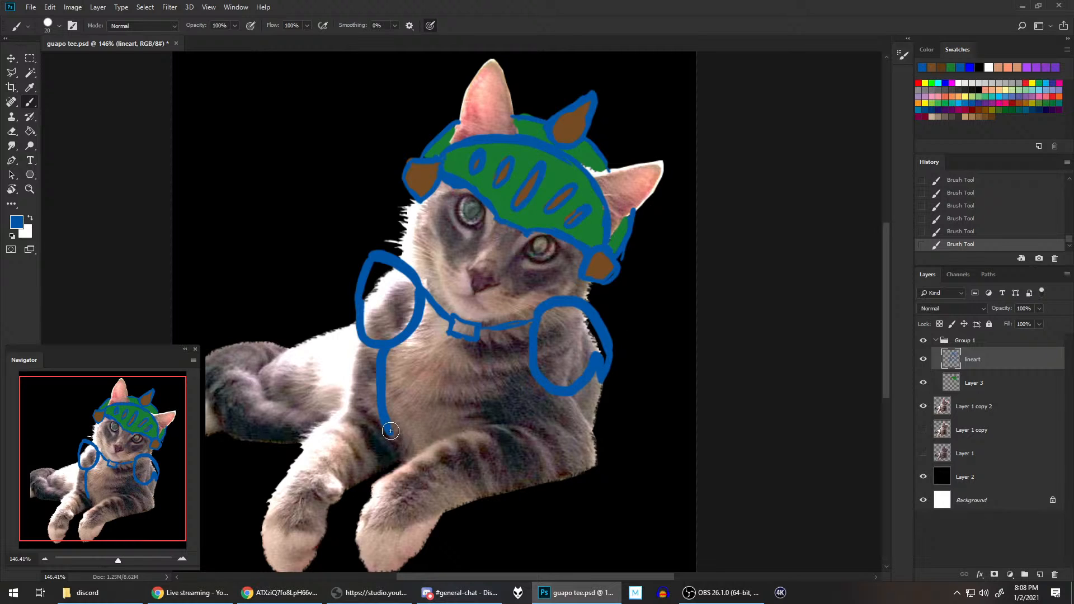
pyautogui.moveTo(388, 426); pyautogui.dragTo(414, 456)
pyautogui.moveTo(528, 417); pyautogui.dragTo(544, 391)
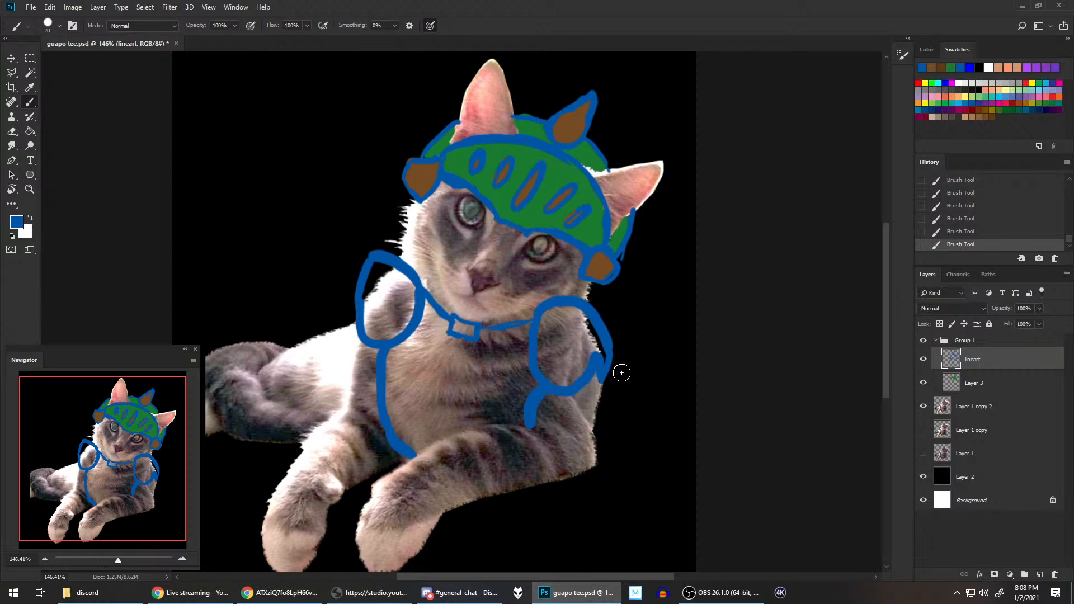
pyautogui.moveTo(601, 381); pyautogui.dragTo(594, 426)
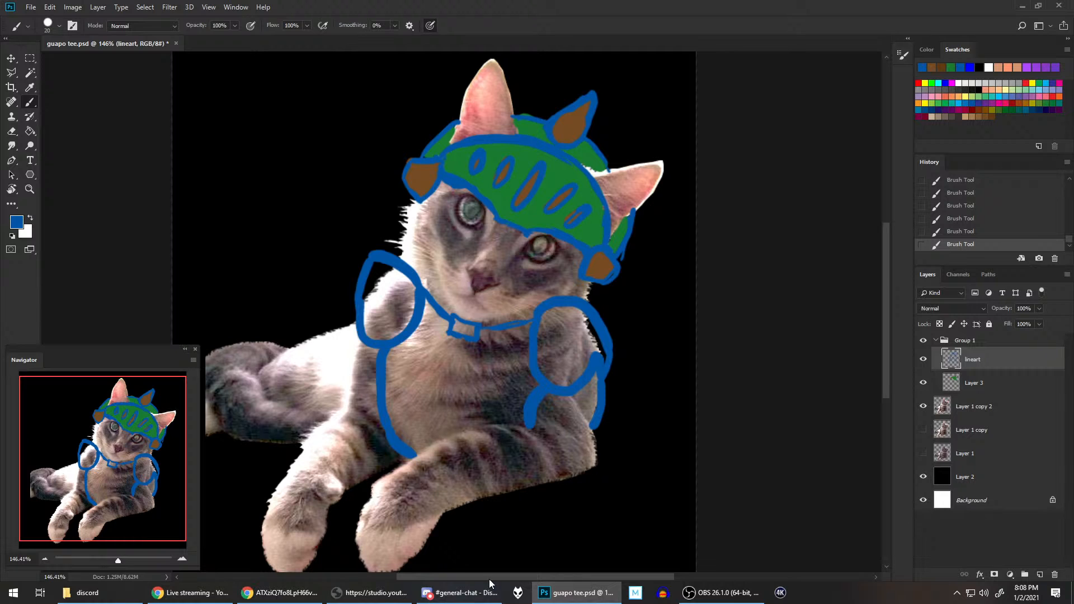
# Step: Check the palico's shoulder emblem, and draw a paw print inside the right-hand shoulder pad with a size 10 brush
pyautogui.click(300, 590)
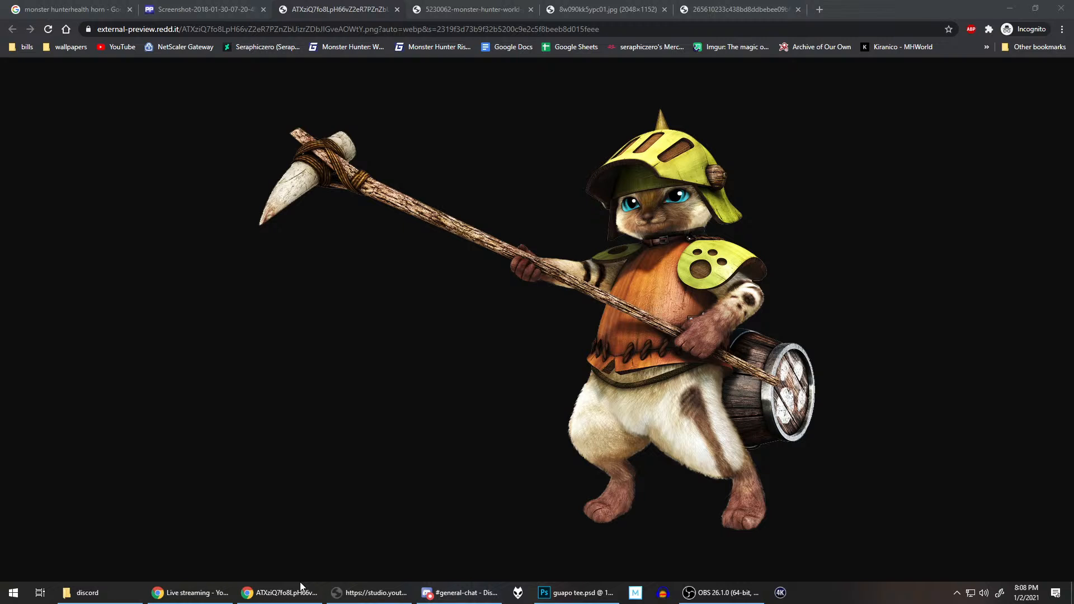
pyautogui.click(582, 594)
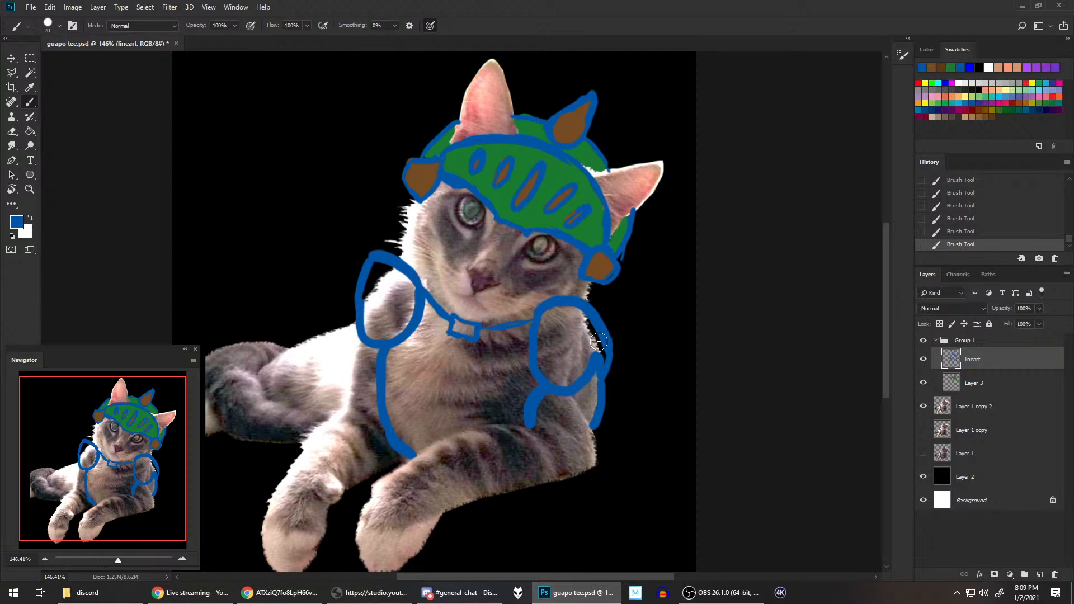
pyautogui.press('[')
pyautogui.press('[')
pyautogui.moveTo(559, 349)
pyautogui.mouseDown()
pyautogui.moveTo(552, 358)
pyautogui.moveTo(566, 324)
pyautogui.mouseUp()
pyautogui.moveTo(580, 334)
pyautogui.mouseDown()
pyautogui.moveTo(578, 345)
pyautogui.moveTo(580, 335)
pyautogui.mouseUp()
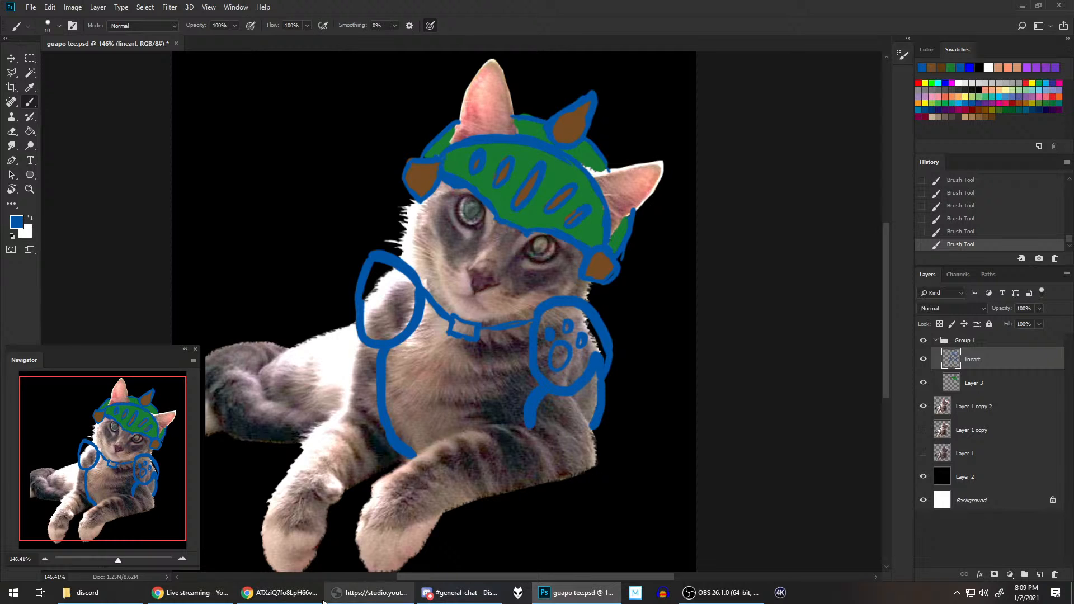
# Step: Check the palico reference, draw a paw print inside the left-hand shoulder pad, and add the collar strap's second edge line
pyautogui.click(304, 590)
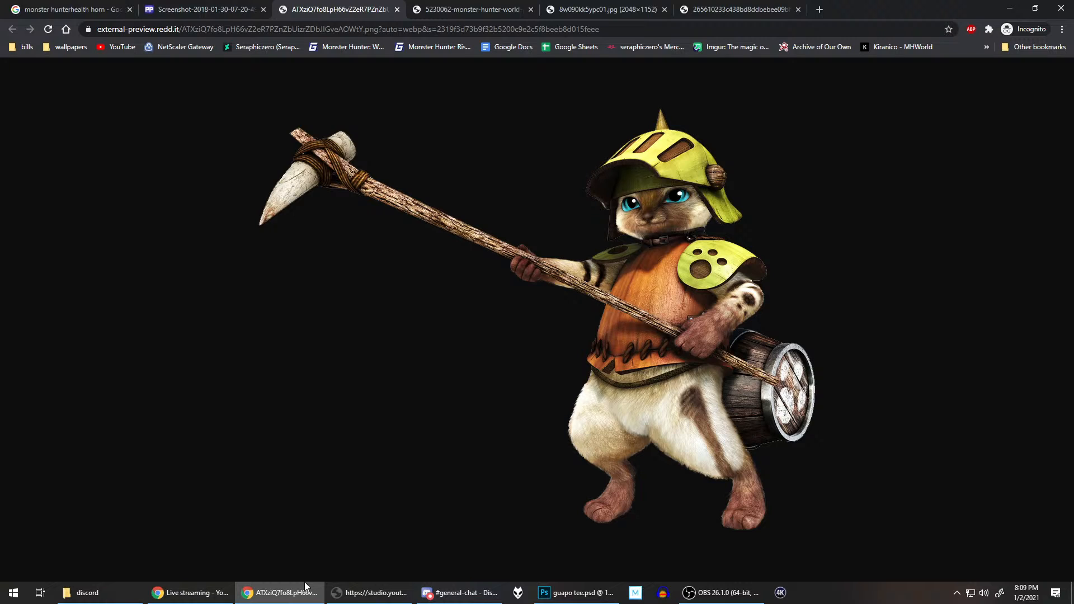
pyautogui.click(591, 588)
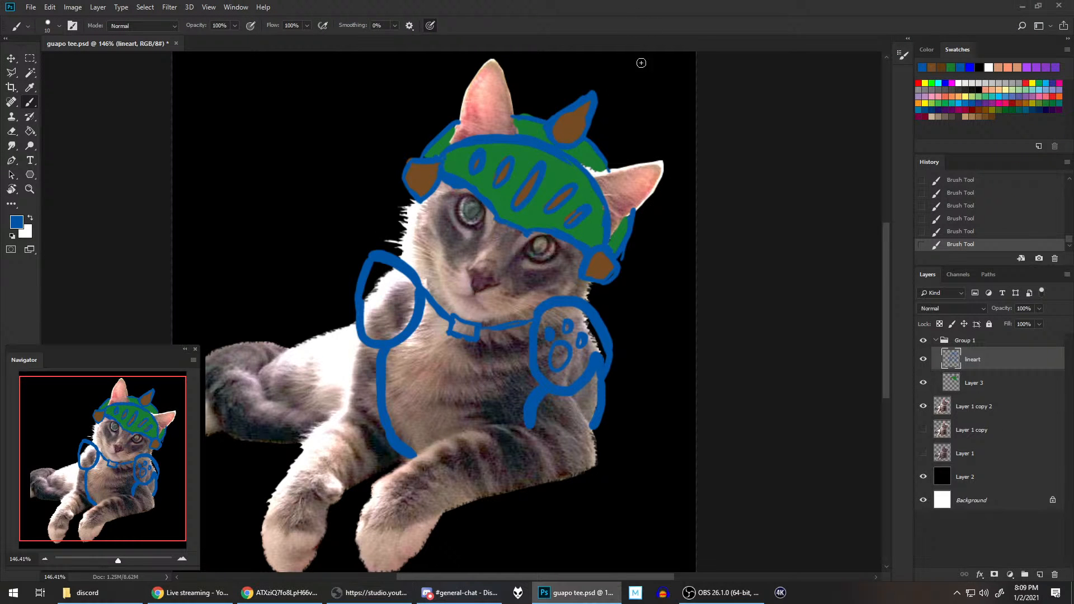
pyautogui.moveTo(381, 304)
pyautogui.mouseDown()
pyautogui.moveTo(374, 313)
pyautogui.moveTo(392, 320)
pyautogui.moveTo(389, 287)
pyautogui.moveTo(401, 297)
pyautogui.moveTo(373, 296)
pyautogui.mouseUp()
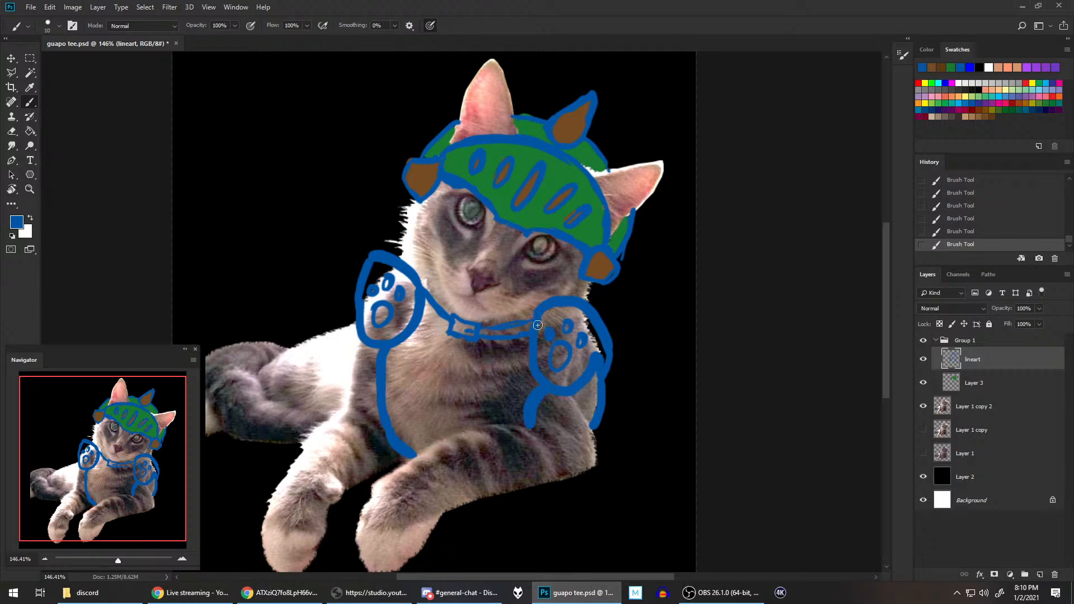
pyautogui.moveTo(427, 307); pyautogui.dragTo(449, 327)
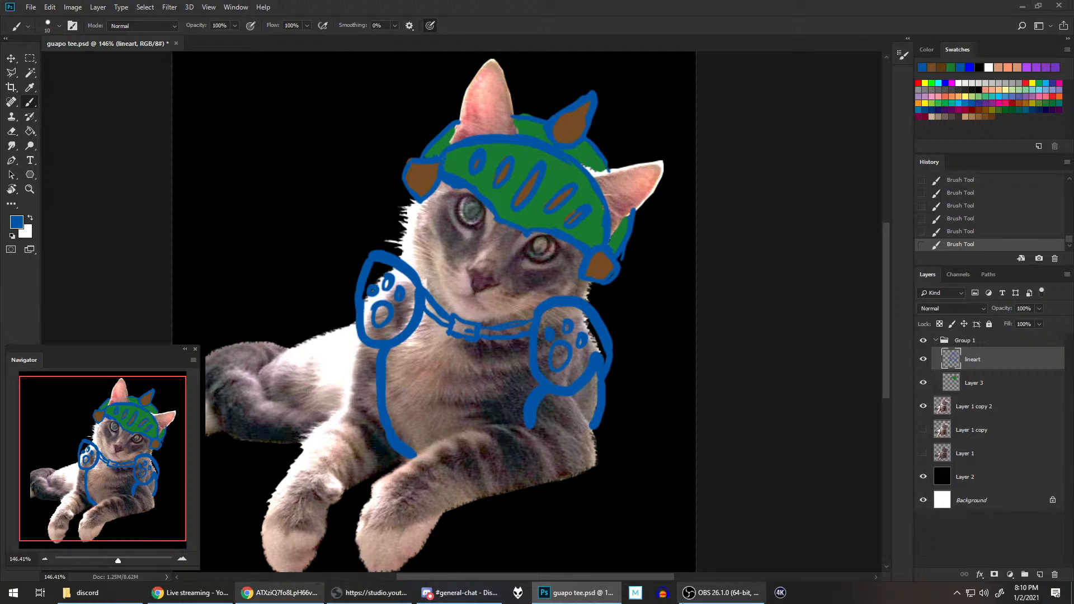
# Step: Check the reference, sample the helmet's green, and fill both shoulder pads on Layer 3 with a size 30 brush, touching up the helmet's side
pyautogui.click(298, 590)
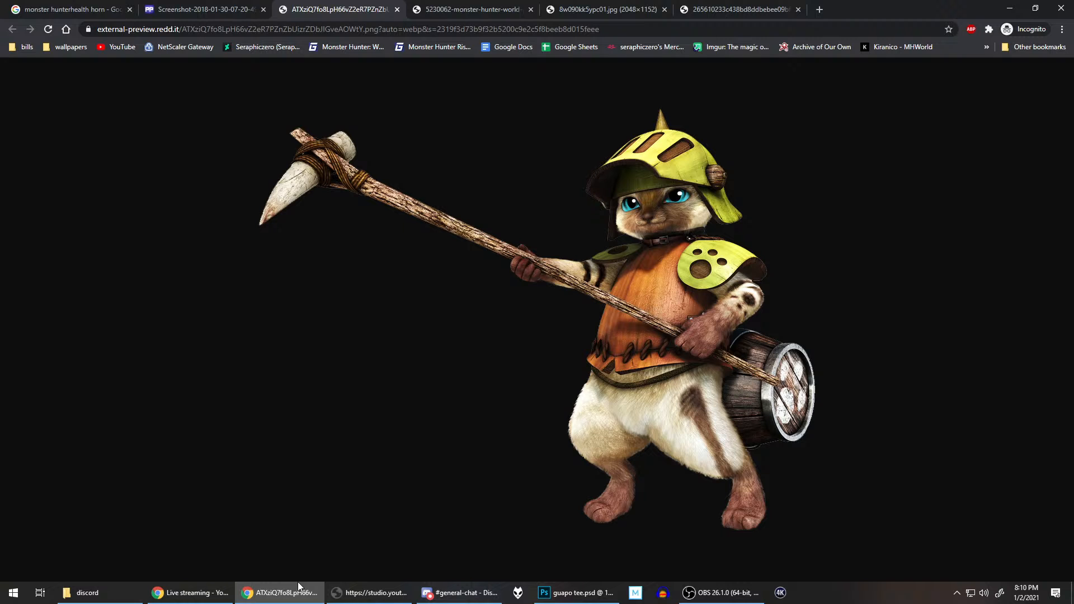
pyautogui.click(589, 592)
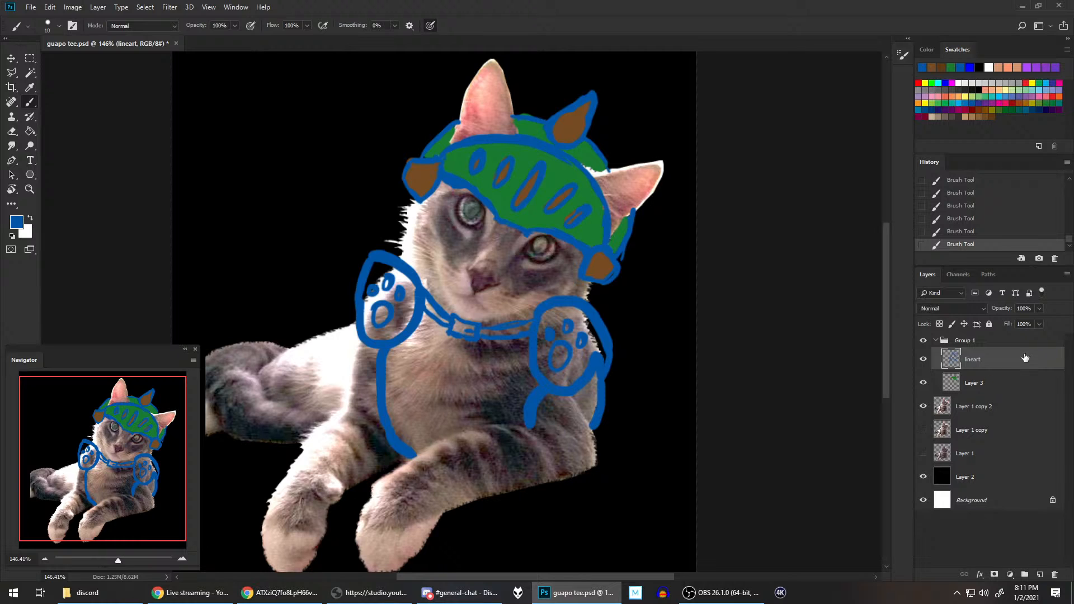
pyautogui.click(988, 384)
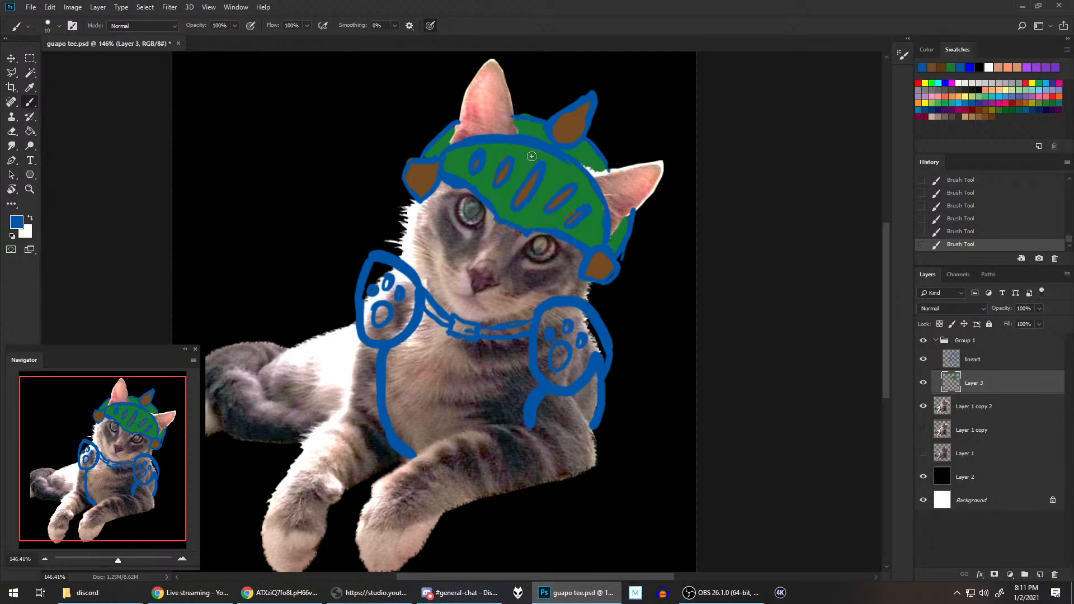
pyautogui.keyDown('alt'); pyautogui.click(531, 181); pyautogui.keyUp('alt')
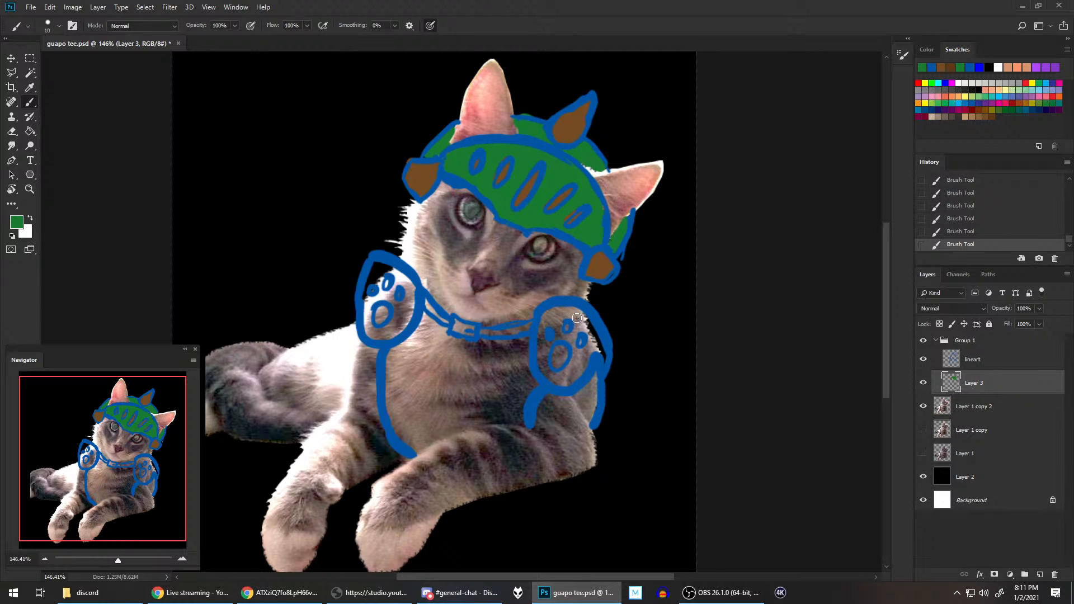
pyautogui.press(']')
pyautogui.press(']')
pyautogui.moveTo(552, 314)
pyautogui.mouseDown()
pyautogui.moveTo(540, 352)
pyautogui.moveTo(556, 380)
pyautogui.moveTo(576, 372)
pyautogui.moveTo(590, 344)
pyautogui.moveTo(565, 350)
pyautogui.moveTo(559, 314)
pyautogui.moveTo(581, 313)
pyautogui.moveTo(601, 351)
pyautogui.mouseUp()
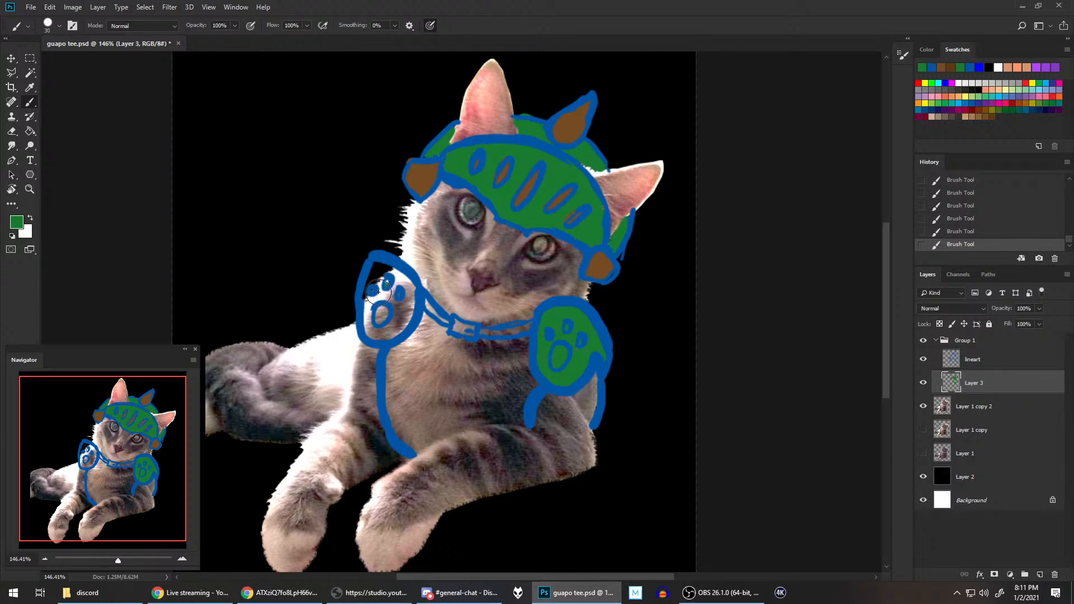
pyautogui.moveTo(370, 292)
pyautogui.mouseDown()
pyautogui.moveTo(372, 334)
pyautogui.moveTo(403, 318)
pyautogui.moveTo(411, 299)
pyautogui.moveTo(401, 282)
pyautogui.moveTo(375, 274)
pyautogui.mouseUp()
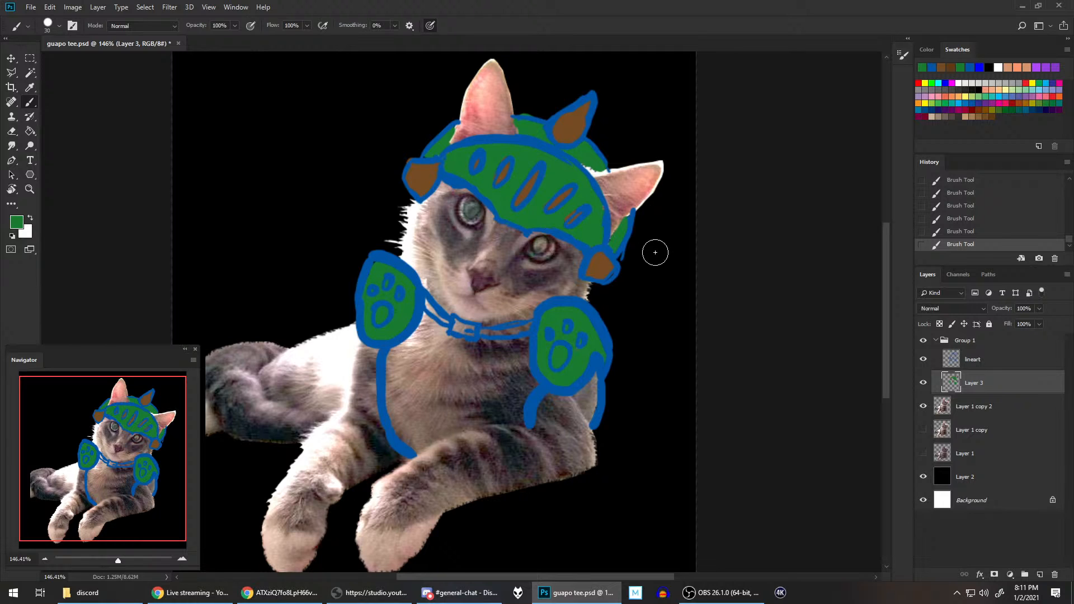
pyautogui.moveTo(625, 225); pyautogui.dragTo(621, 249)
# Step: Sample the brown of the right-hand visor knob and fill the chest armor between the shoulder pads with it
pyautogui.keyDown('alt'); pyautogui.click(598, 266); pyautogui.keyUp('alt')
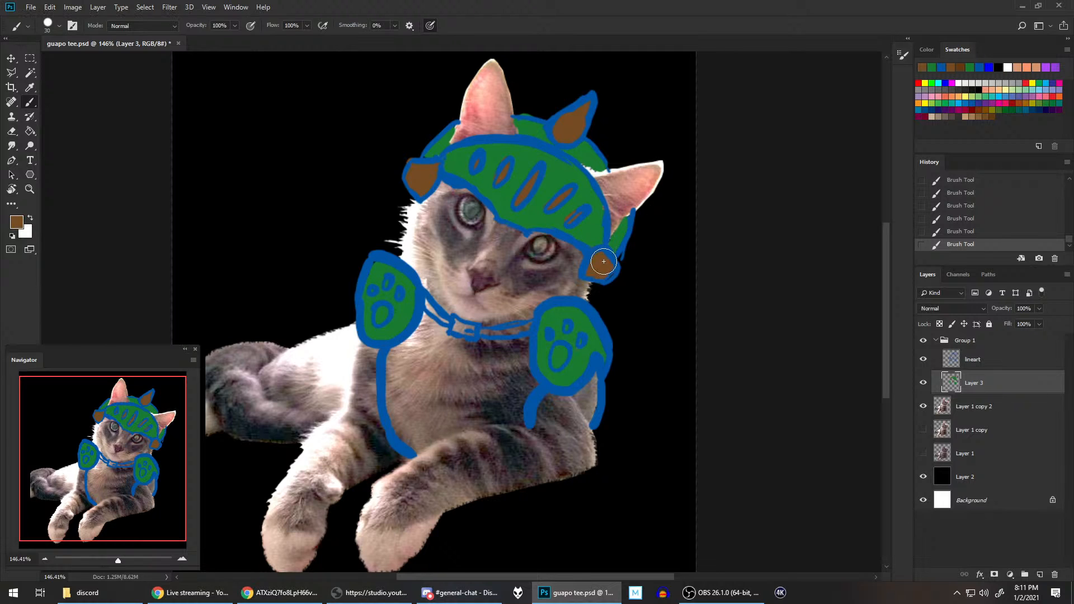
pyautogui.moveTo(392, 349)
pyautogui.mouseDown()
pyautogui.moveTo(386, 386)
pyautogui.moveTo(400, 433)
pyautogui.moveTo(410, 437)
pyautogui.moveTo(403, 351)
pyautogui.moveTo(424, 327)
pyautogui.moveTo(405, 402)
pyautogui.moveTo(411, 412)
pyautogui.moveTo(444, 399)
pyautogui.mouseUp()
pyautogui.moveTo(425, 434)
pyautogui.mouseDown()
pyautogui.moveTo(498, 408)
pyautogui.moveTo(521, 418)
pyautogui.moveTo(533, 384)
pyautogui.moveTo(529, 335)
pyautogui.mouseUp()
pyautogui.moveTo(449, 331)
pyautogui.mouseDown()
pyautogui.moveTo(438, 326)
pyautogui.moveTo(425, 352)
pyautogui.moveTo(431, 370)
pyautogui.moveTo(413, 408)
pyautogui.moveTo(433, 411)
pyautogui.moveTo(458, 386)
pyautogui.moveTo(486, 381)
pyautogui.moveTo(511, 394)
pyautogui.moveTo(496, 345)
pyautogui.moveTo(442, 376)
pyautogui.moveTo(467, 349)
pyautogui.mouseUp()
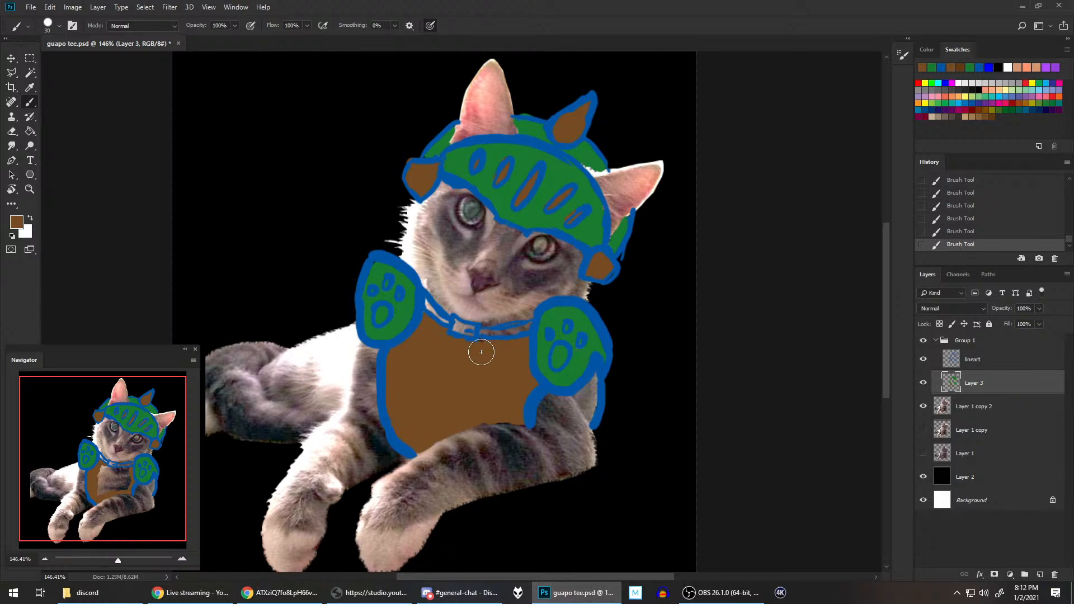
# Step: Check the palico reference's collar and paint the cat's collar strap and buckle brown
pyautogui.click(379, 595)
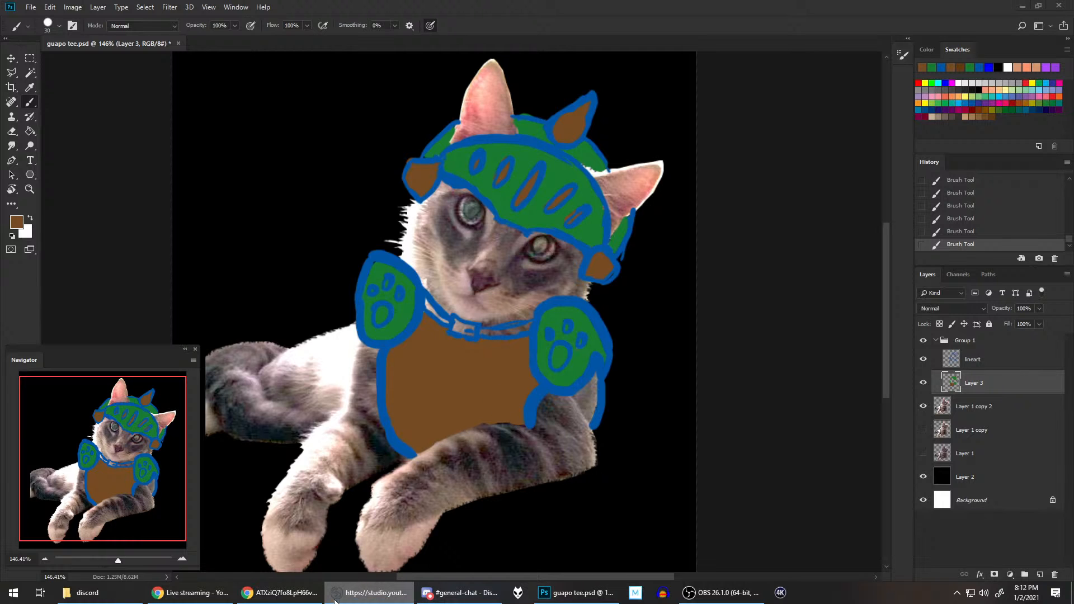
pyautogui.click(297, 593)
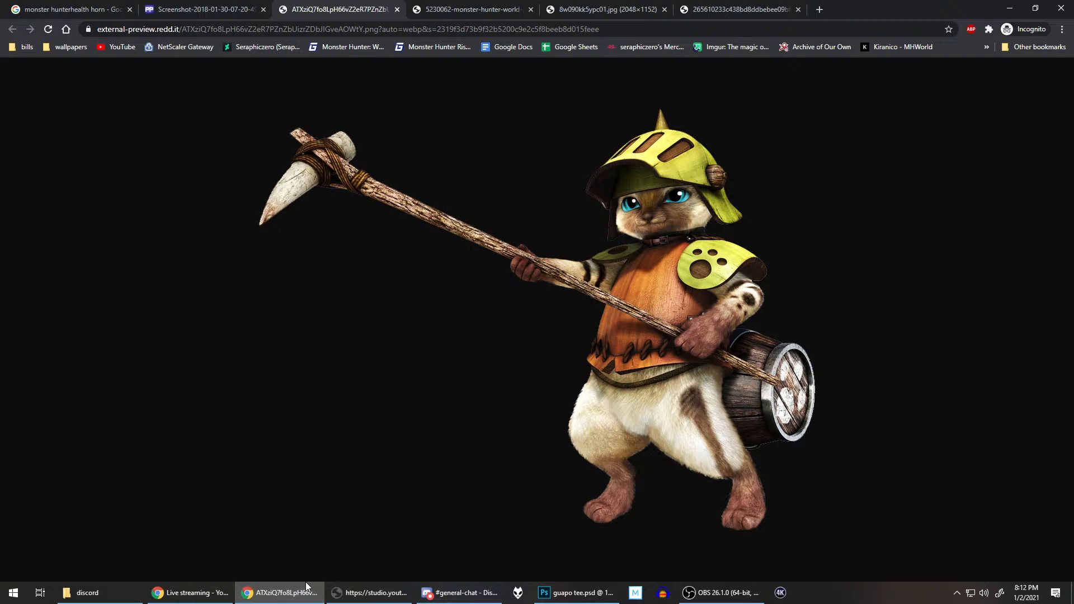
pyautogui.click(398, 593)
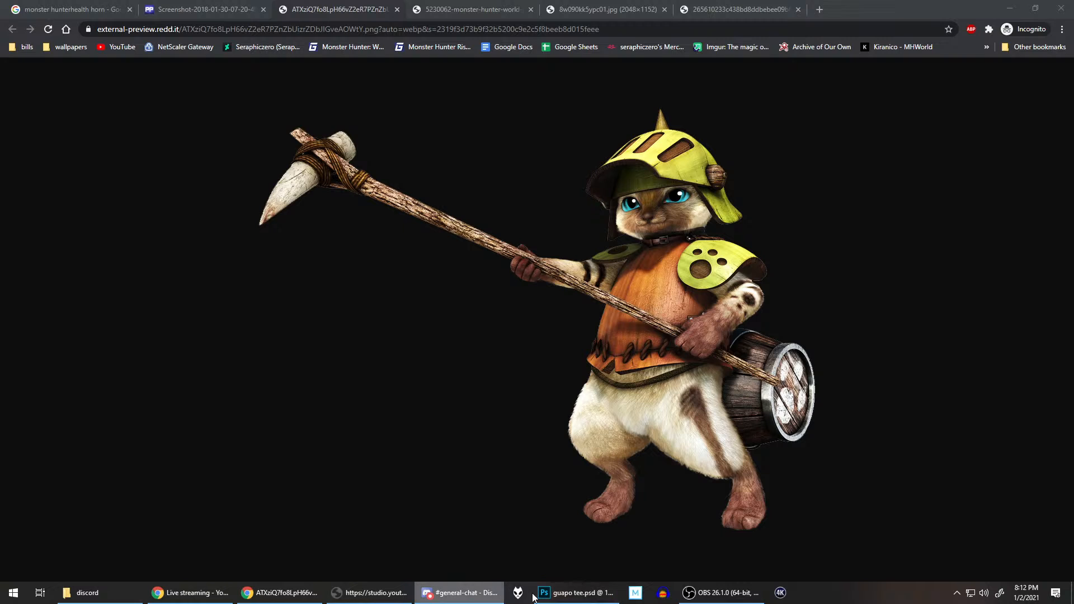
pyautogui.click(576, 593)
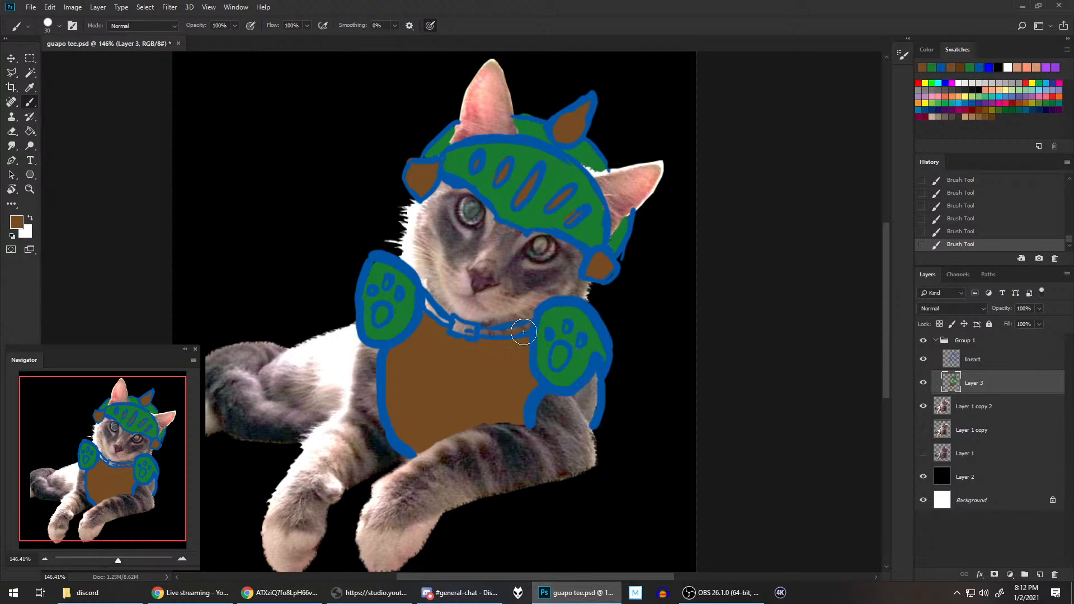
pyautogui.moveTo(523, 331)
pyautogui.mouseDown()
pyautogui.moveTo(459, 331)
pyautogui.moveTo(442, 317)
pyautogui.moveTo(458, 333)
pyautogui.moveTo(425, 314)
pyautogui.mouseUp()
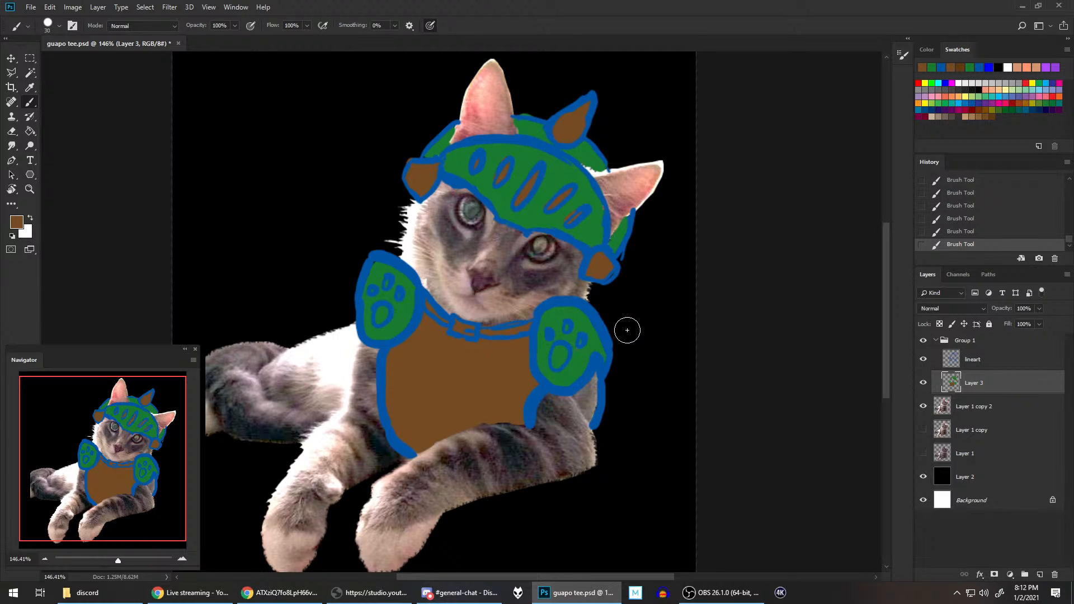
pyautogui.click(369, 592)
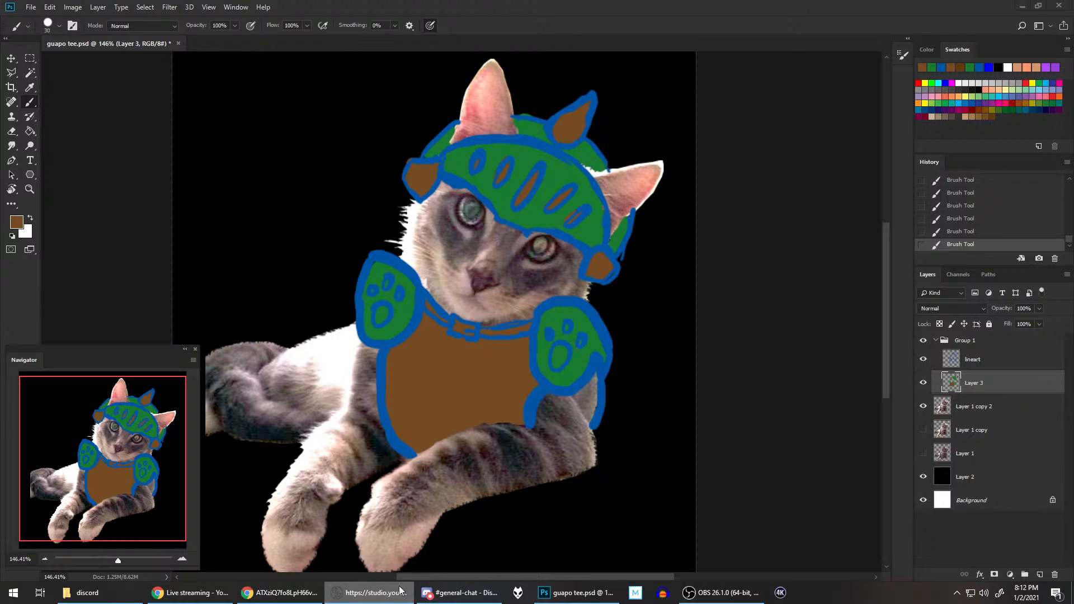
pyautogui.hotkey('alt', 'Tab')
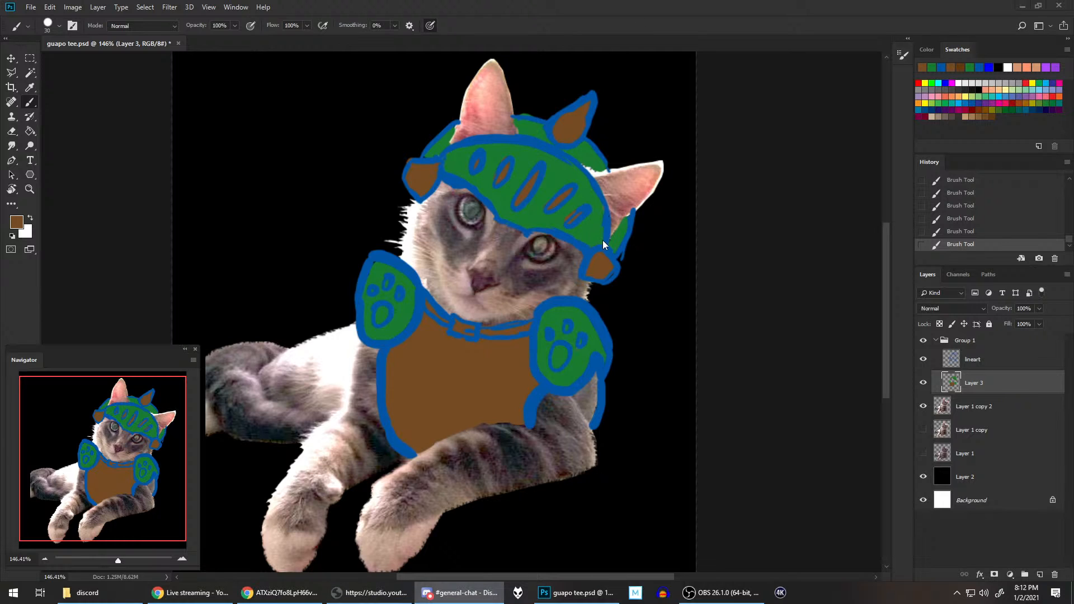
pyautogui.click(381, 590)
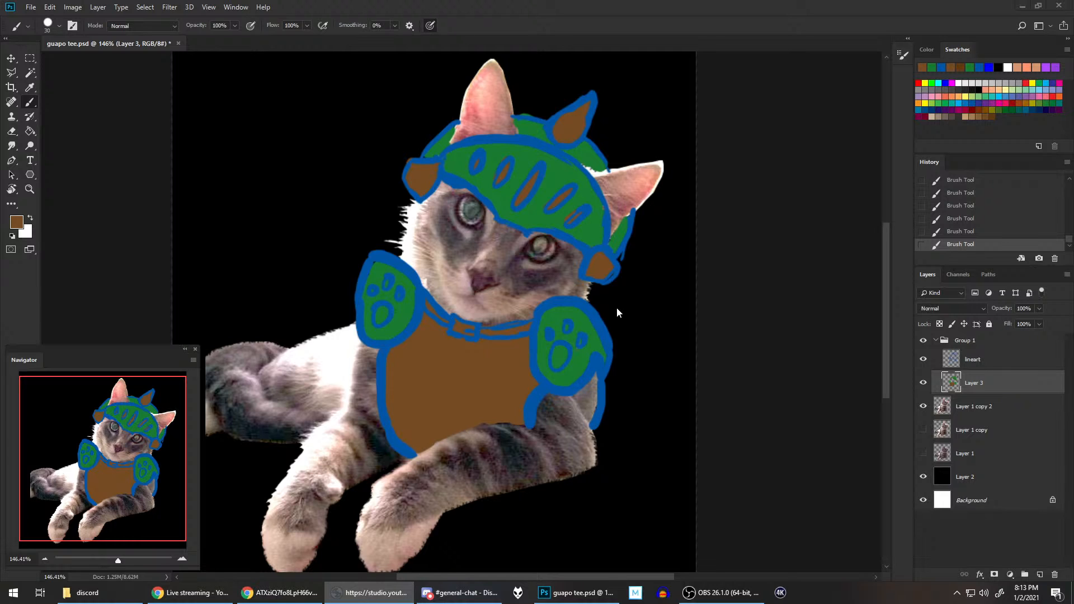
pyautogui.click(628, 9)
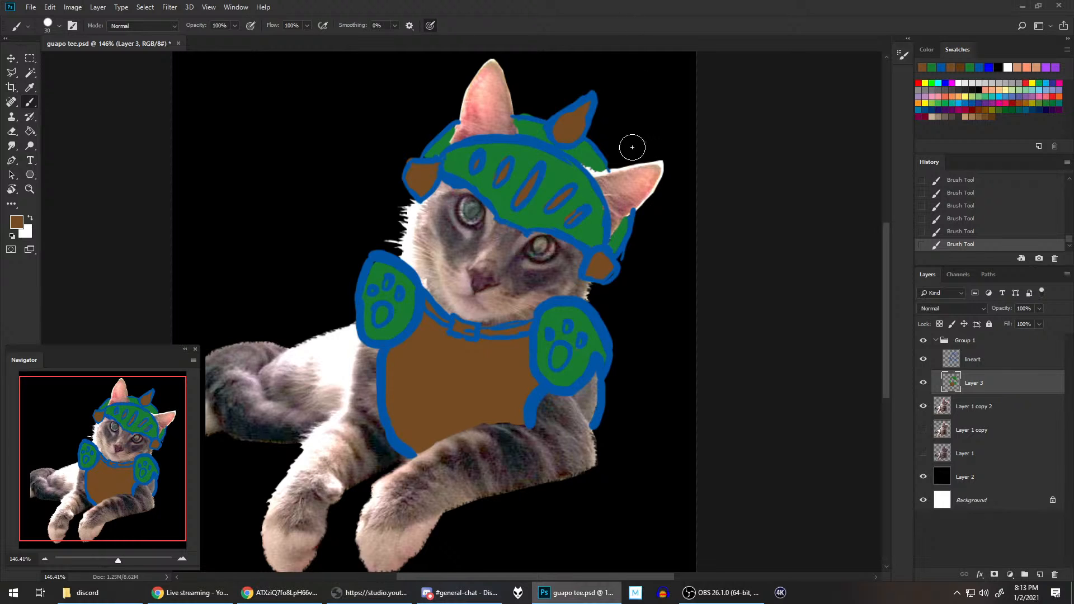
# Step: Fill the strip of armor below the right-hand shoulder pad, along the body's outer edge, with brown
pyautogui.moveTo(581, 398)
pyautogui.mouseDown()
pyautogui.moveTo(593, 376)
pyautogui.moveTo(593, 422)
pyautogui.moveTo(595, 391)
pyautogui.mouseUp()
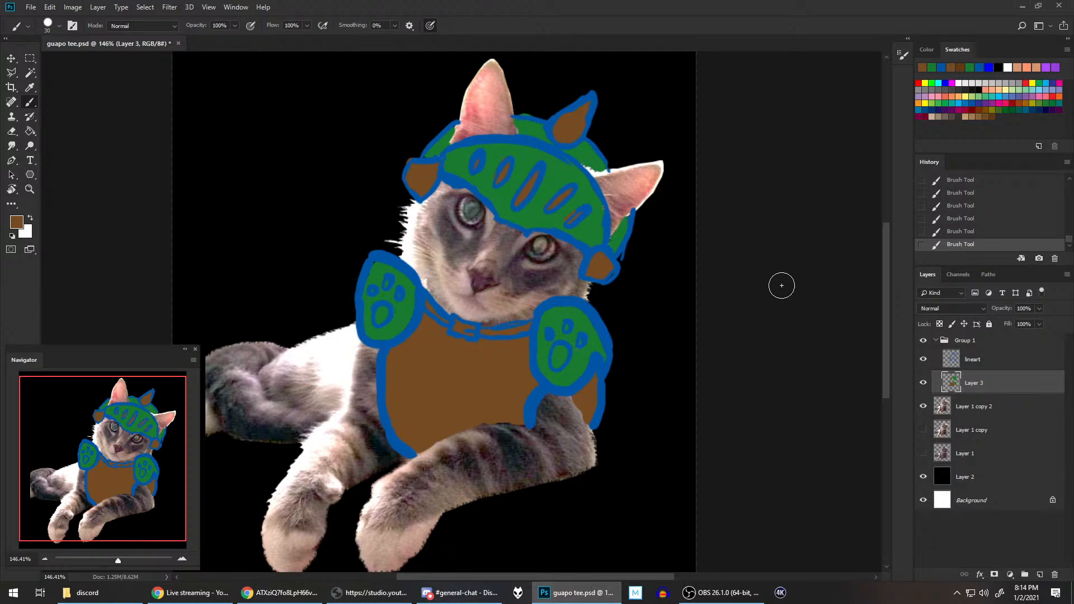
# Step: Check the palico's back barrel, and outline an oval barrel behind the left-hand shoulder pad on the lineart layer in the outline blue
pyautogui.click(301, 593)
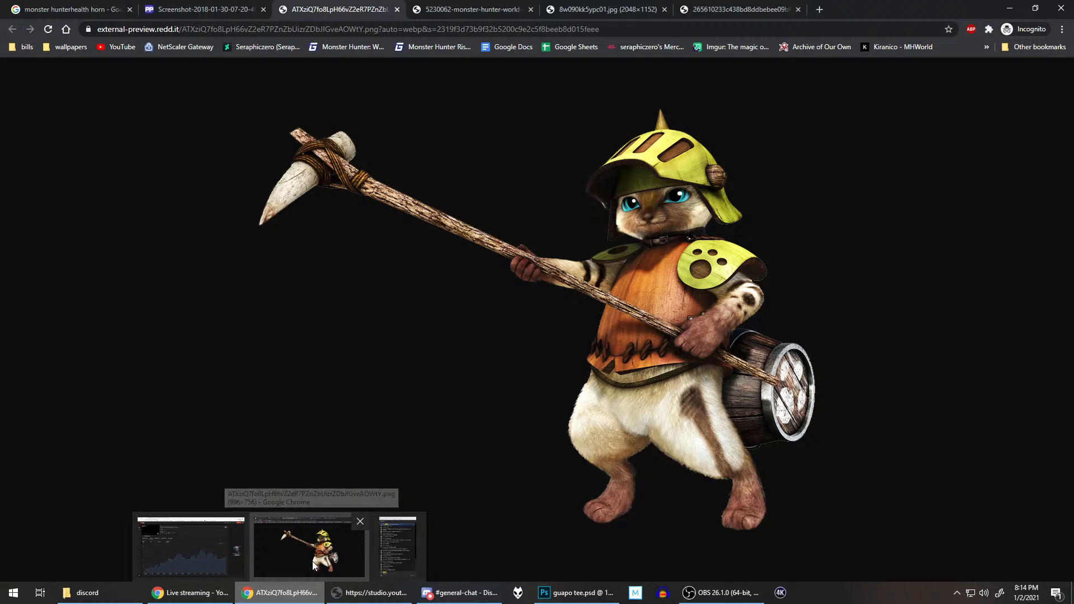
pyautogui.moveTo(459, 598)
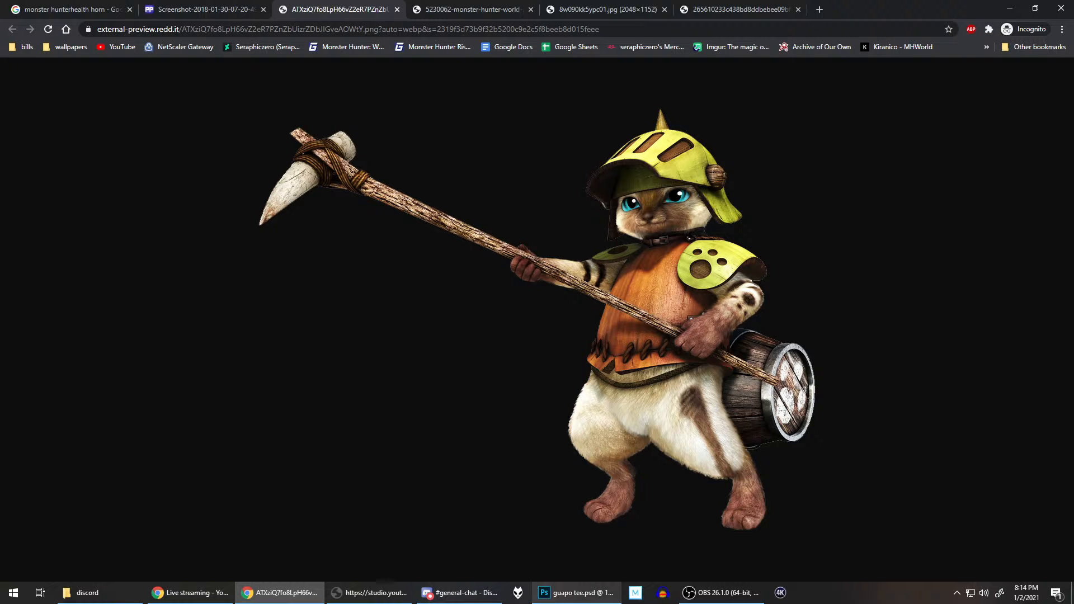
pyautogui.click(570, 592)
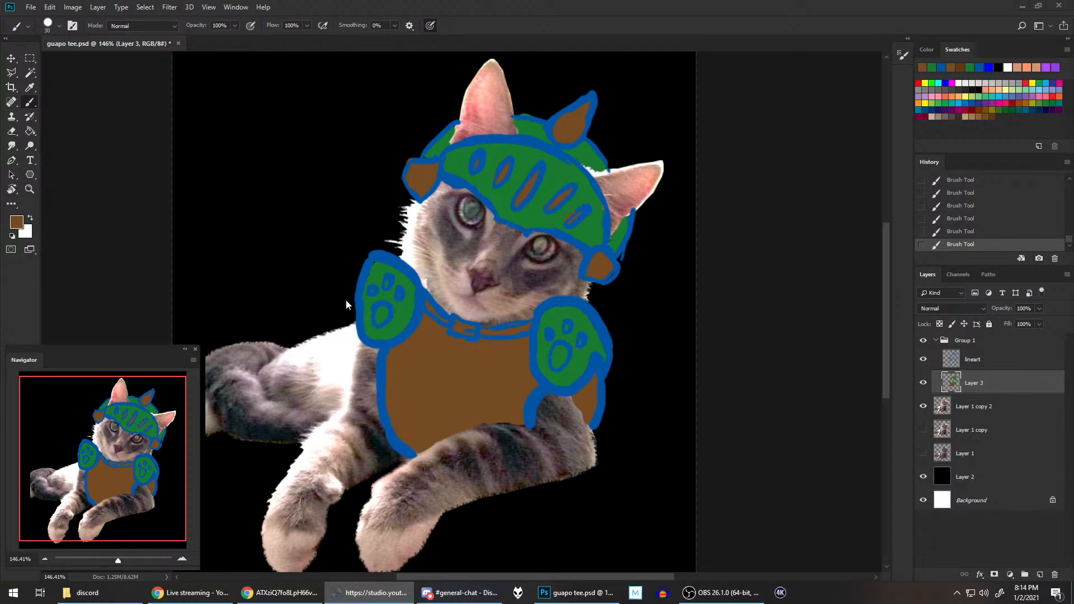
pyautogui.click(955, 361)
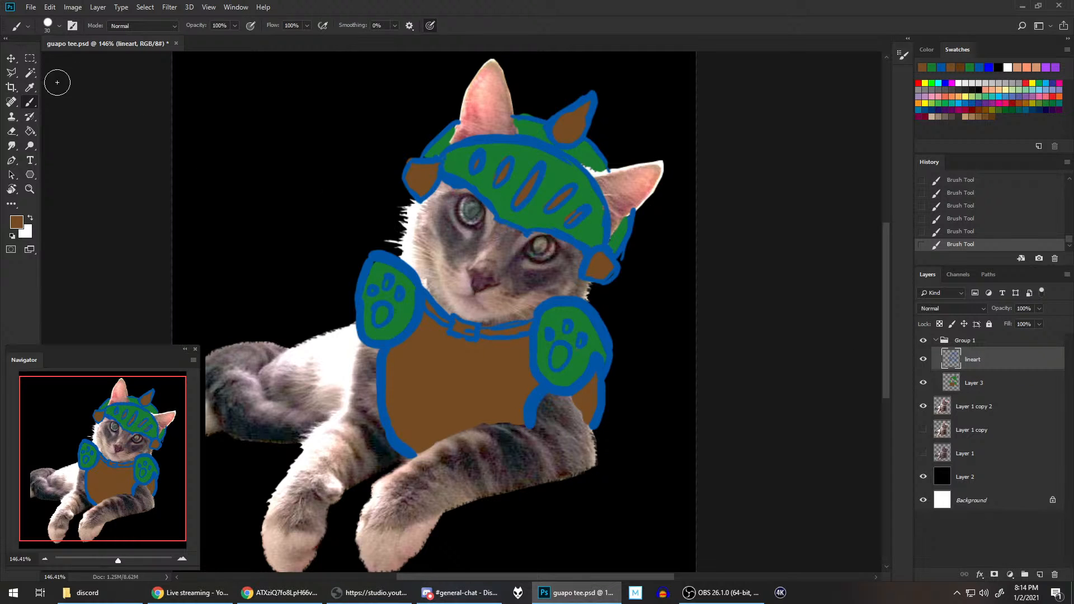
pyautogui.keyDown('alt'); pyautogui.click(414, 311); pyautogui.keyUp('alt')
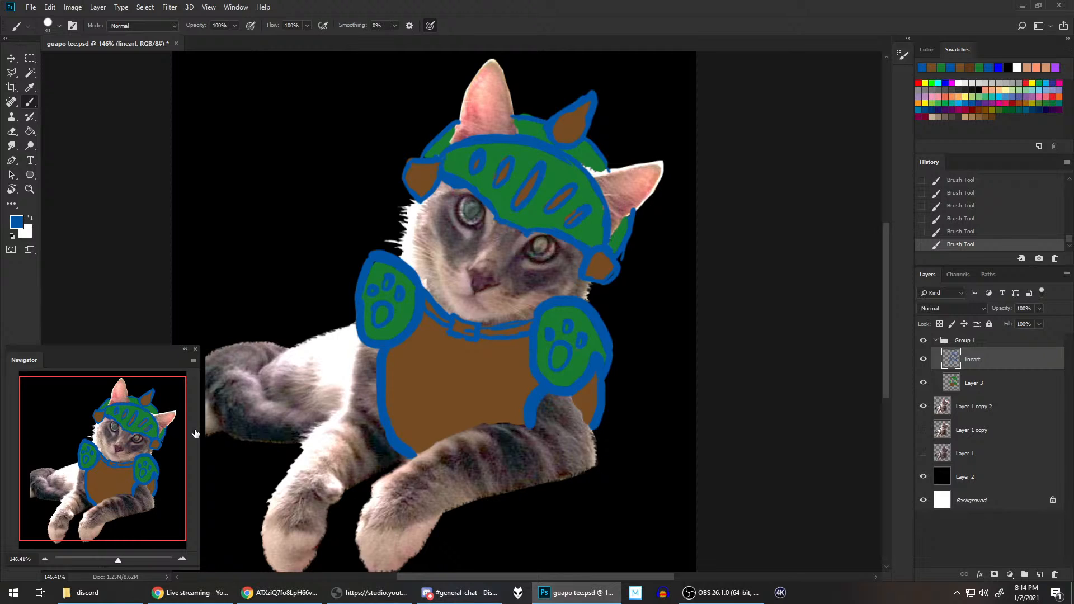
pyautogui.moveTo(324, 269)
pyautogui.mouseDown()
pyautogui.moveTo(327, 260)
pyautogui.moveTo(282, 333)
pyautogui.moveTo(348, 275)
pyautogui.moveTo(288, 336)
pyautogui.moveTo(339, 270)
pyautogui.moveTo(366, 282)
pyautogui.mouseUp()
pyautogui.hotkey('ctrl', 'z')
pyautogui.hotkey('ctrl', 'z')
pyautogui.hotkey('ctrl', 'z')
pyautogui.moveTo(286, 337); pyautogui.dragTo(287, 346)
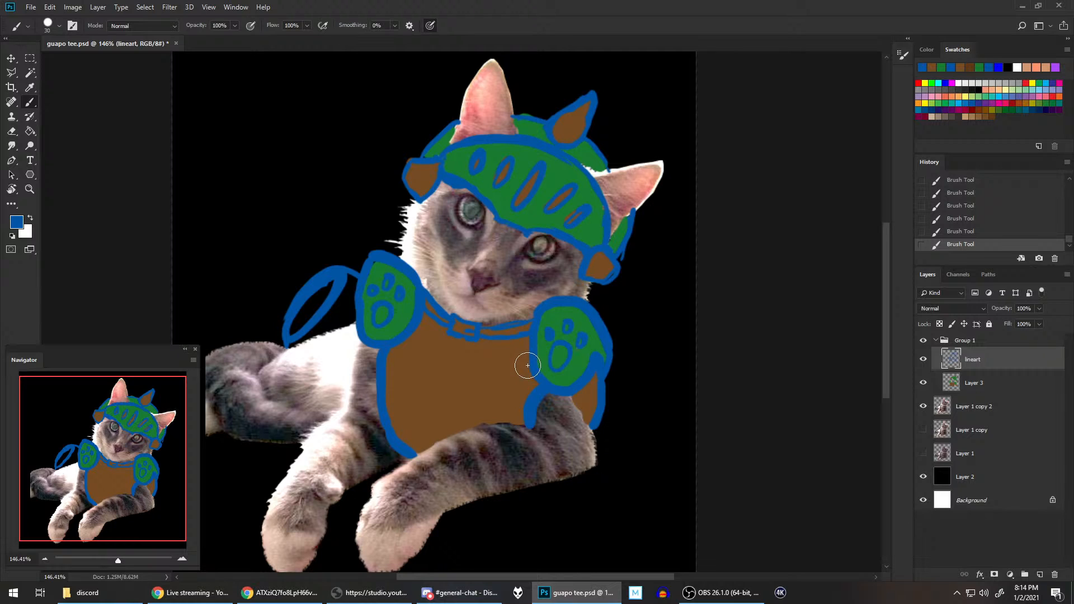
# Step: Sample the chest armor's brown, fill the barrel behind the left-hand shoulder pad on Layer 3, and save the document
pyautogui.keyDown('alt'); pyautogui.click(475, 408); pyautogui.keyUp('alt')
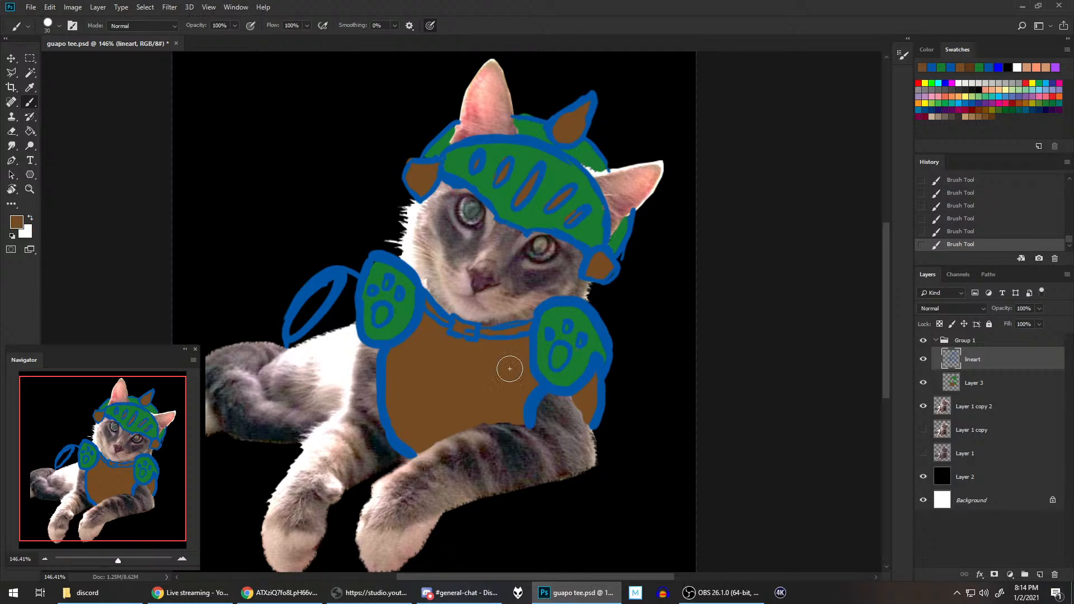
pyautogui.click(981, 388)
pyautogui.moveTo(333, 285)
pyautogui.mouseDown()
pyautogui.moveTo(300, 315)
pyautogui.moveTo(302, 304)
pyautogui.moveTo(305, 322)
pyautogui.moveTo(288, 338)
pyautogui.moveTo(350, 279)
pyautogui.moveTo(345, 318)
pyautogui.moveTo(346, 296)
pyautogui.moveTo(291, 343)
pyautogui.moveTo(351, 322)
pyautogui.moveTo(353, 303)
pyautogui.moveTo(335, 325)
pyautogui.moveTo(353, 322)
pyautogui.moveTo(368, 302)
pyautogui.mouseUp()
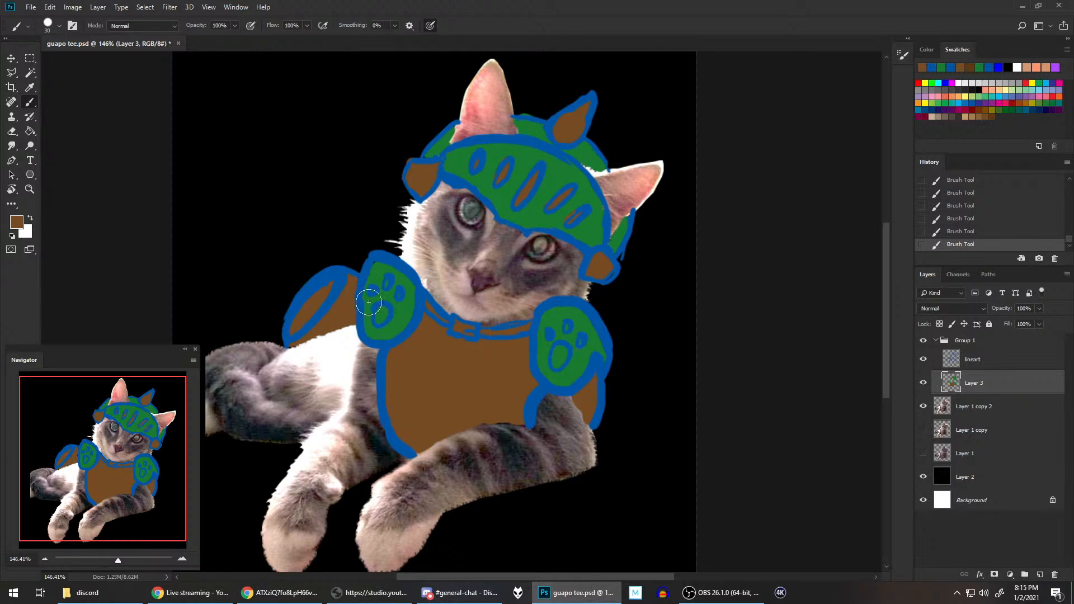
pyautogui.hotkey('ctrl', 's')
# Step: Collapse Group 1 and create a new layer group above it
pyautogui.scroll(-3, 544, 298)
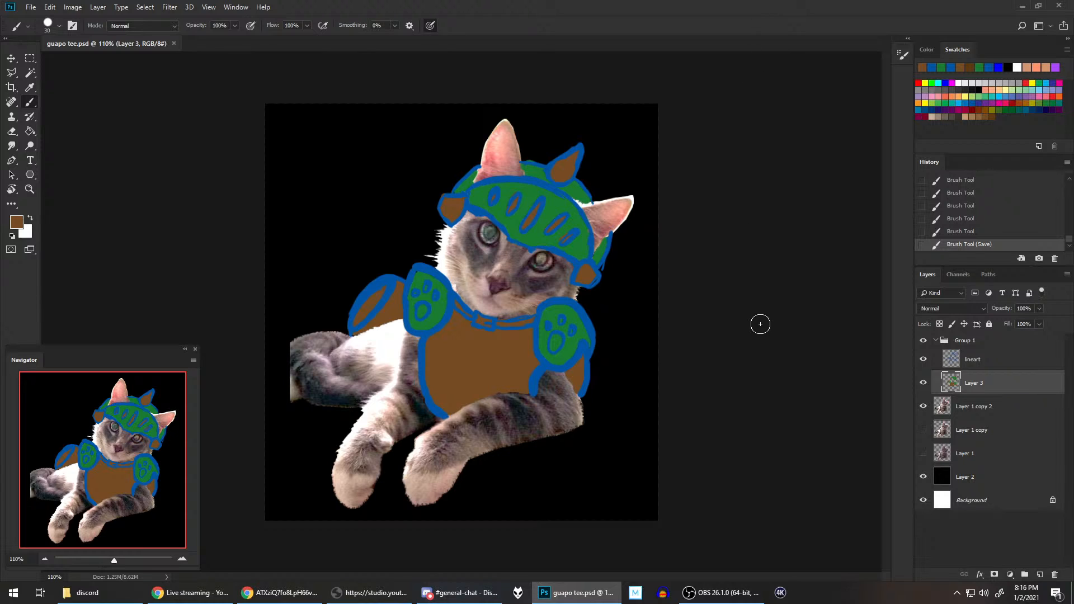
pyautogui.click(939, 343)
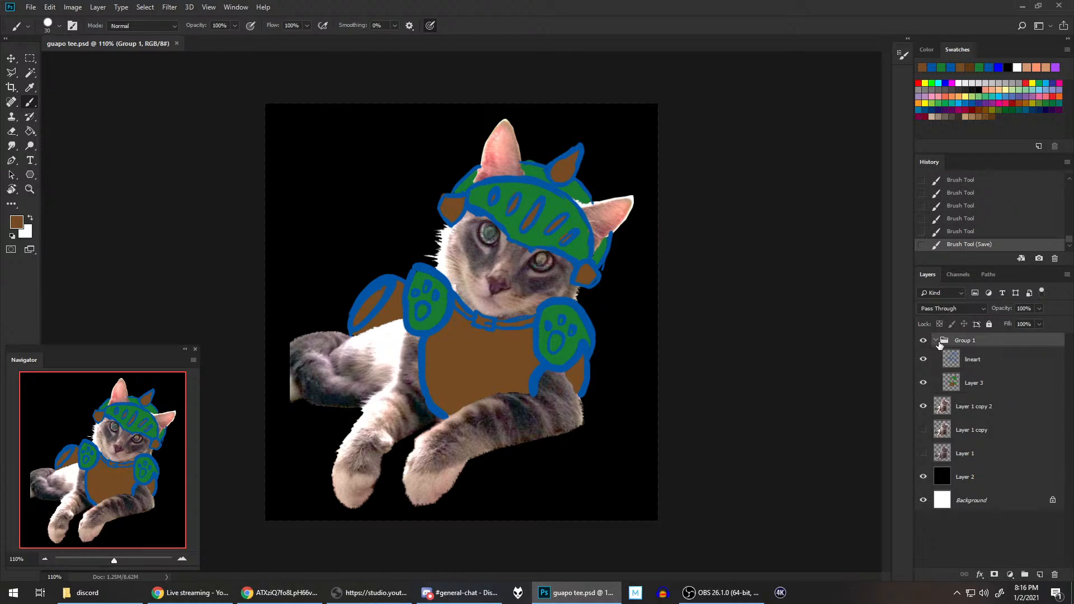
pyautogui.click(937, 344)
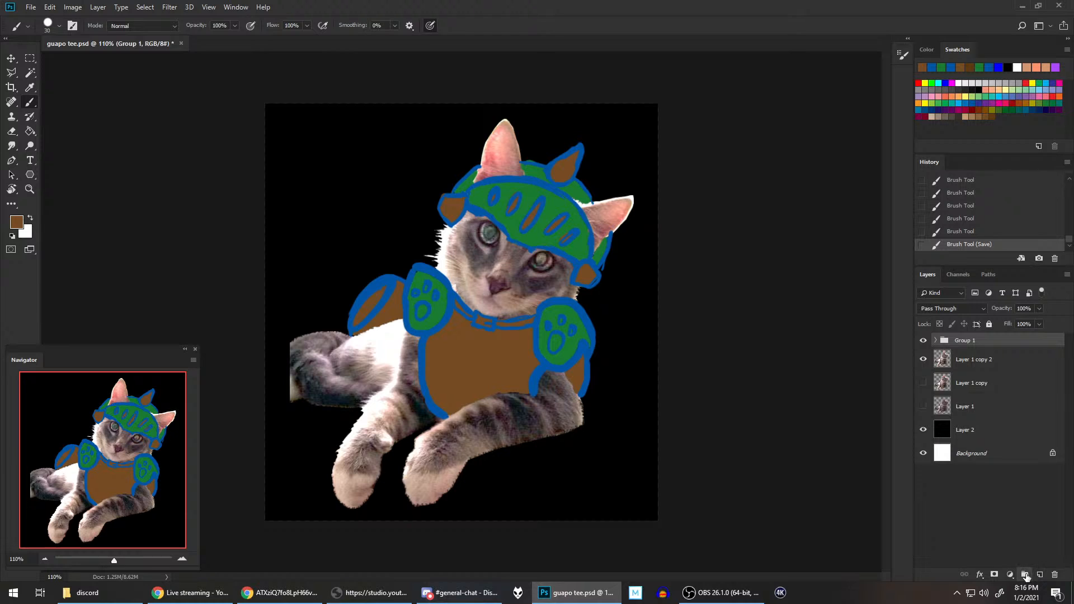
pyautogui.click(1024, 575)
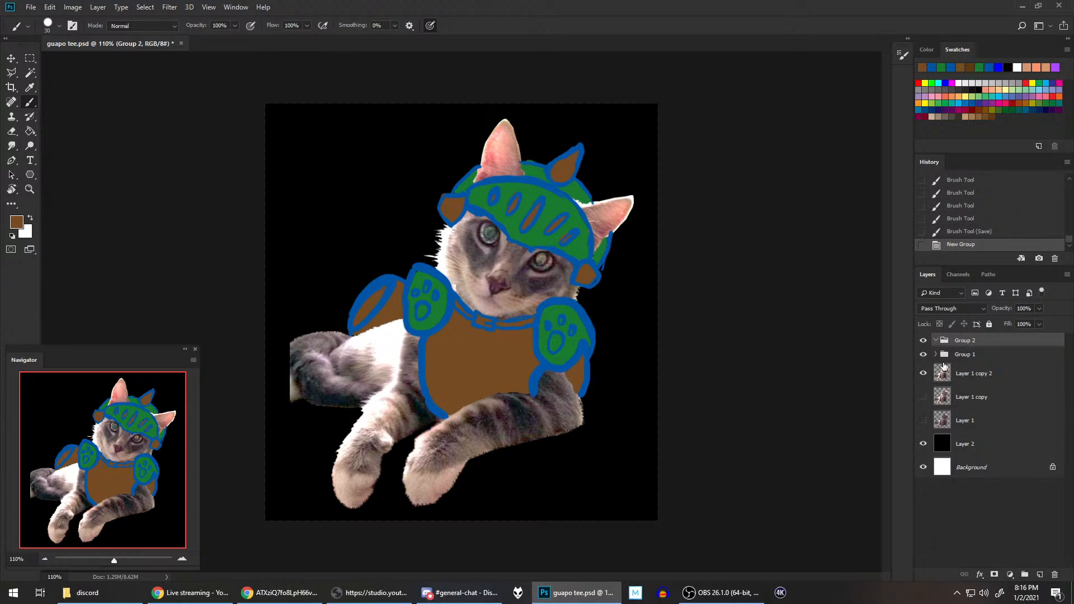
# Step: Toggle the visibility of Group 1 to compare the cat with and without armor, and leave the group hidden
pyautogui.click(923, 355)
pyautogui.click(923, 354)
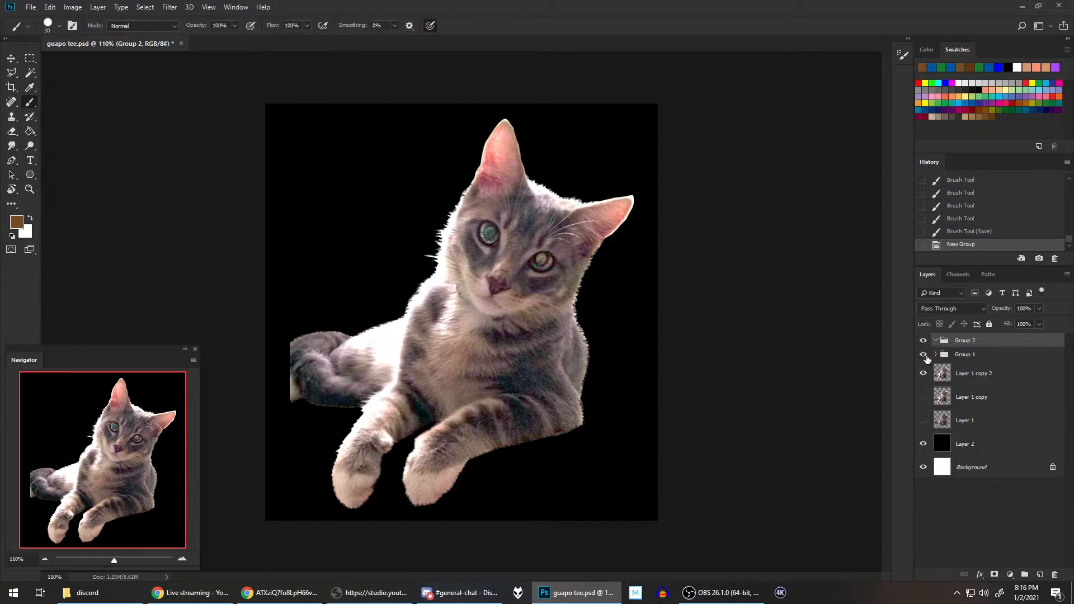
pyautogui.click(924, 354)
pyautogui.click(924, 355)
pyautogui.click(924, 356)
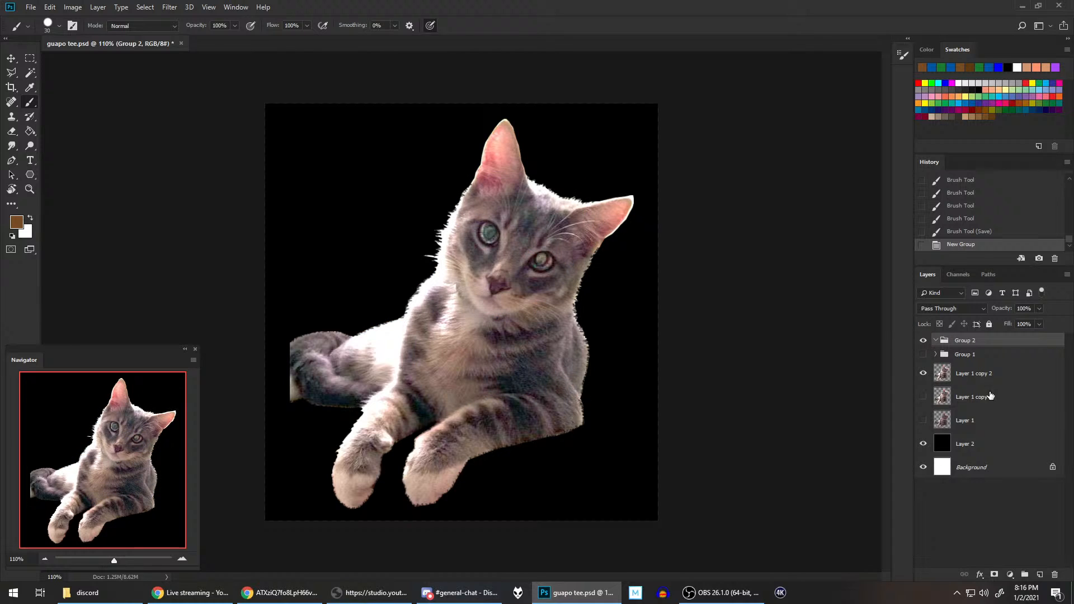
# Step: Add a new layer inside Group 2 and set the foreground color to the outline blue
pyautogui.click(1039, 575)
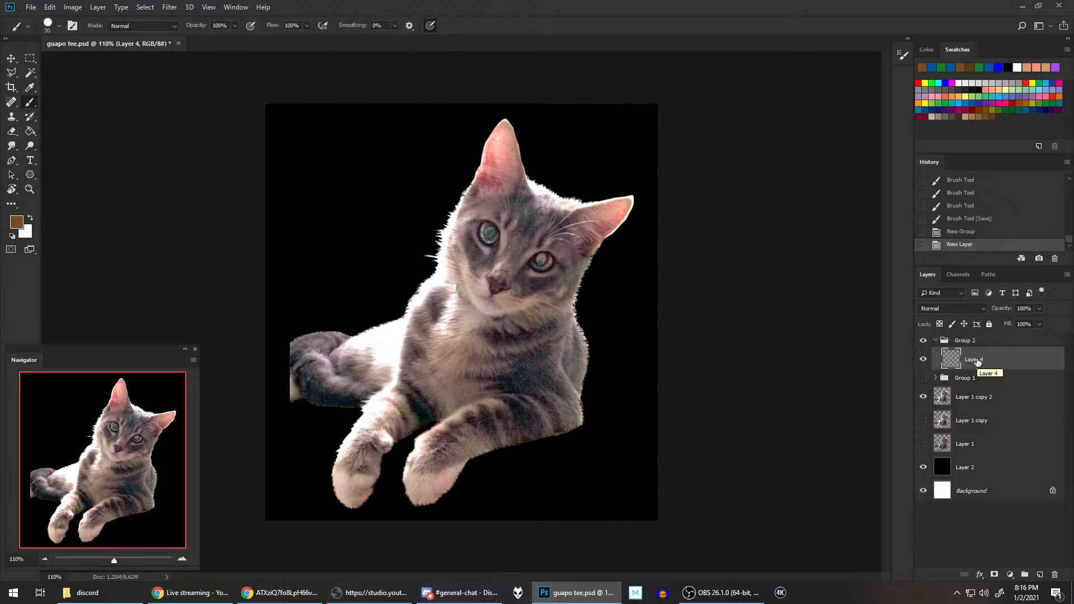
pyautogui.click(931, 67)
# Step: Switch to Chrome and compare the palico armor references, focusing on the goggled leather-cap palico, and return to Photoshop
pyautogui.click(322, 594)
pyautogui.click(475, 7)
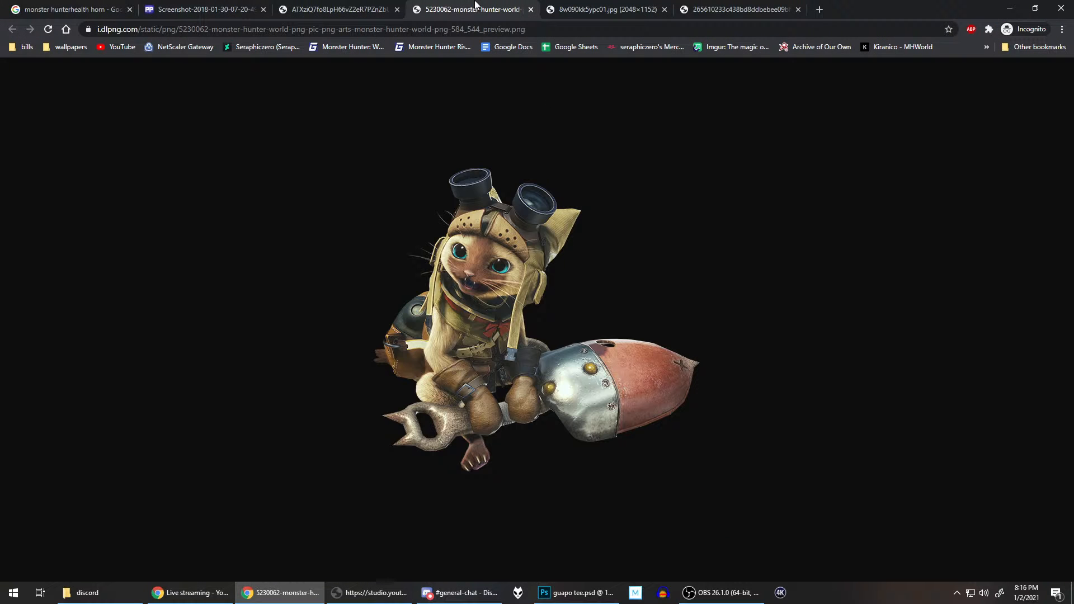
pyautogui.hotkey('ctrl', 'Tab')
pyautogui.hotkey('ctrl', 'Tab')
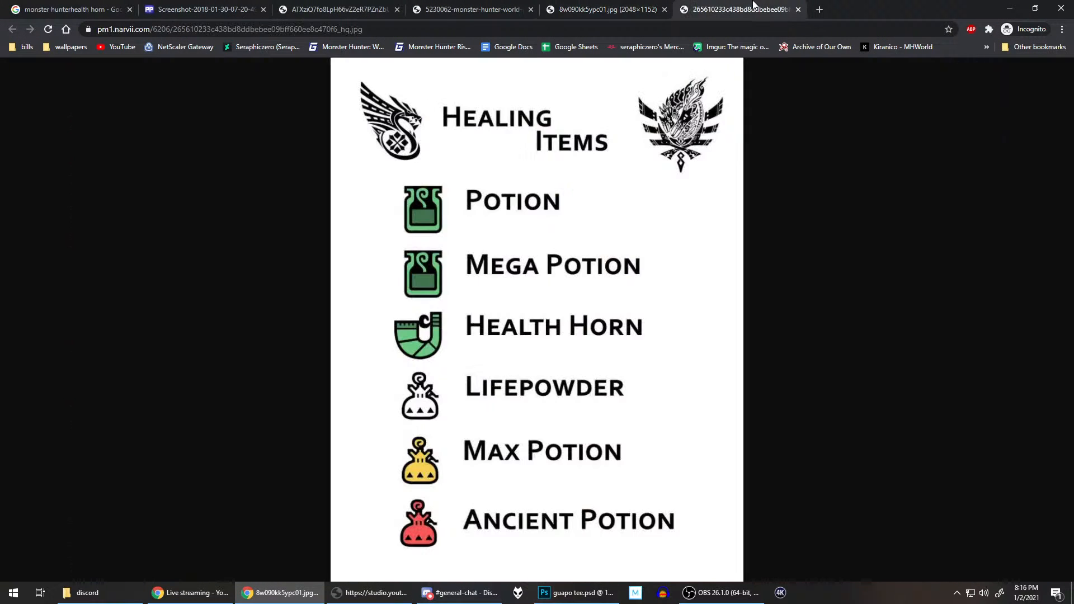
pyautogui.click(429, 8)
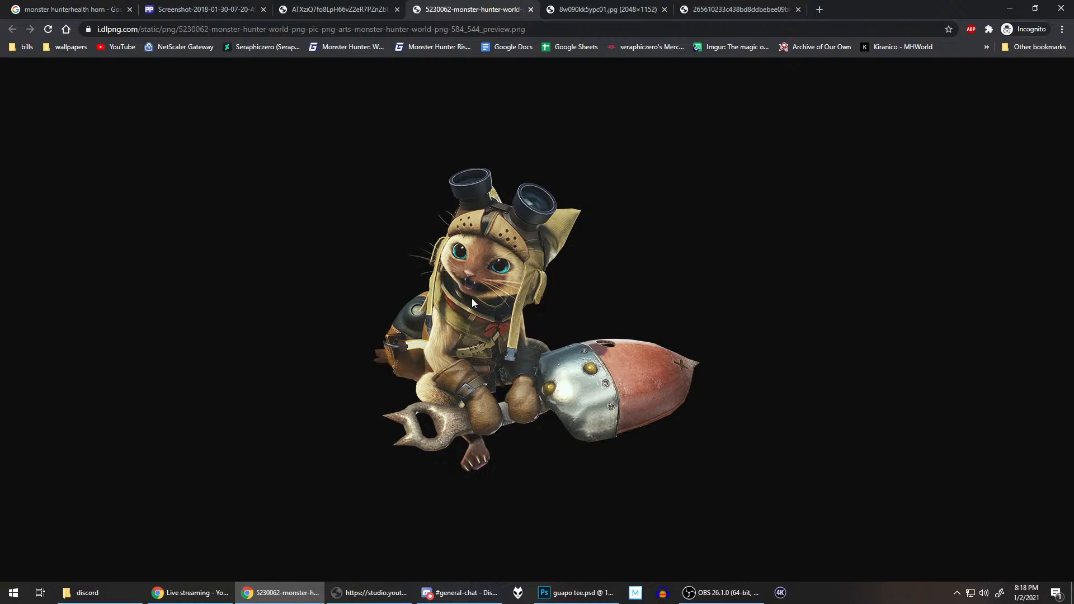
pyautogui.click(334, 10)
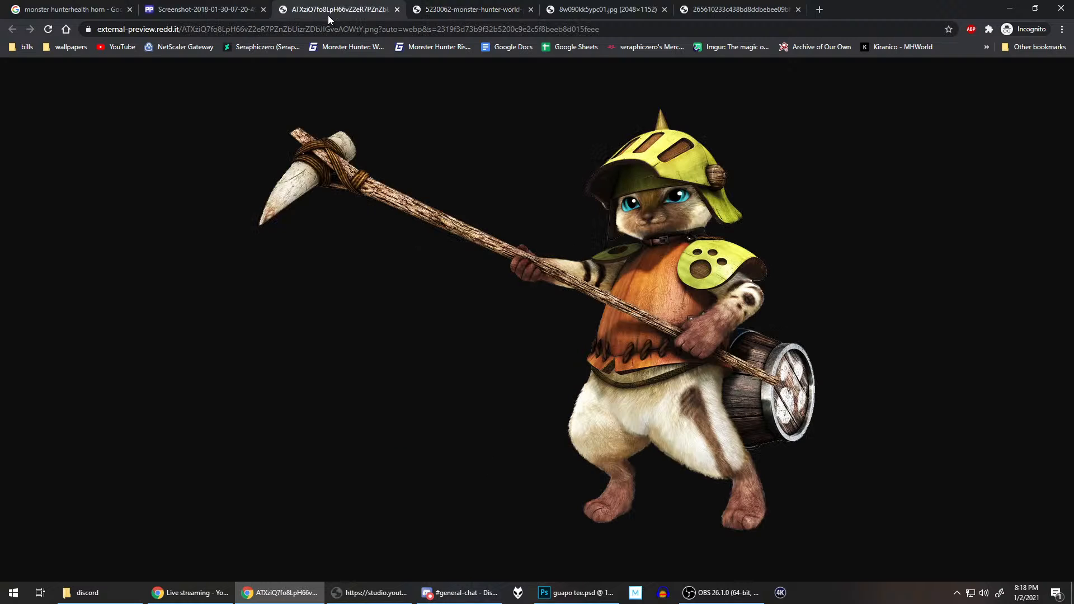
pyautogui.click(232, 6)
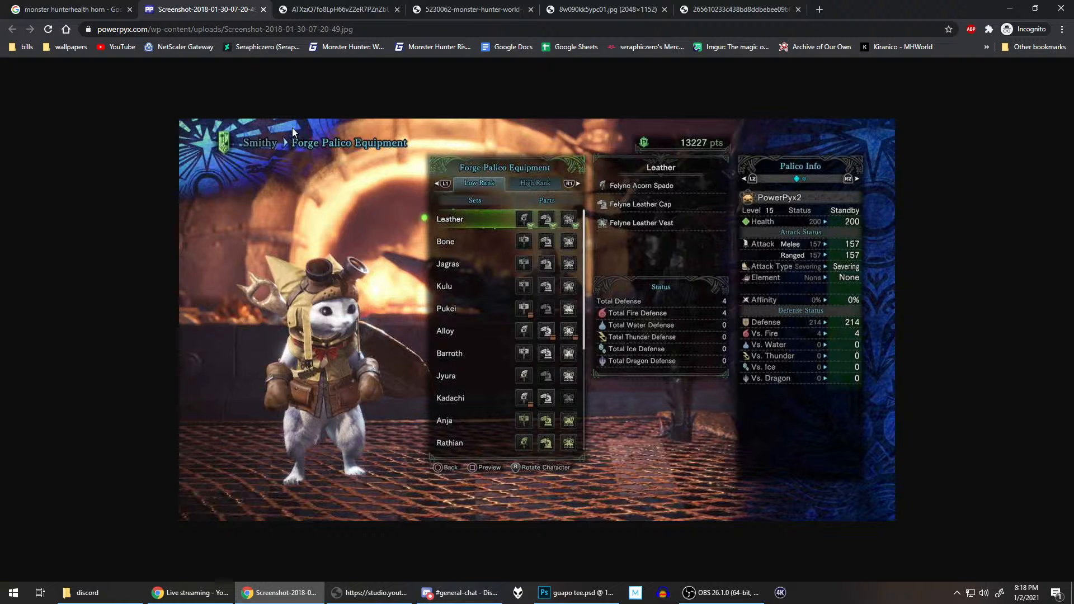
pyautogui.click(447, 9)
pyautogui.click(200, 5)
pyautogui.click(487, 6)
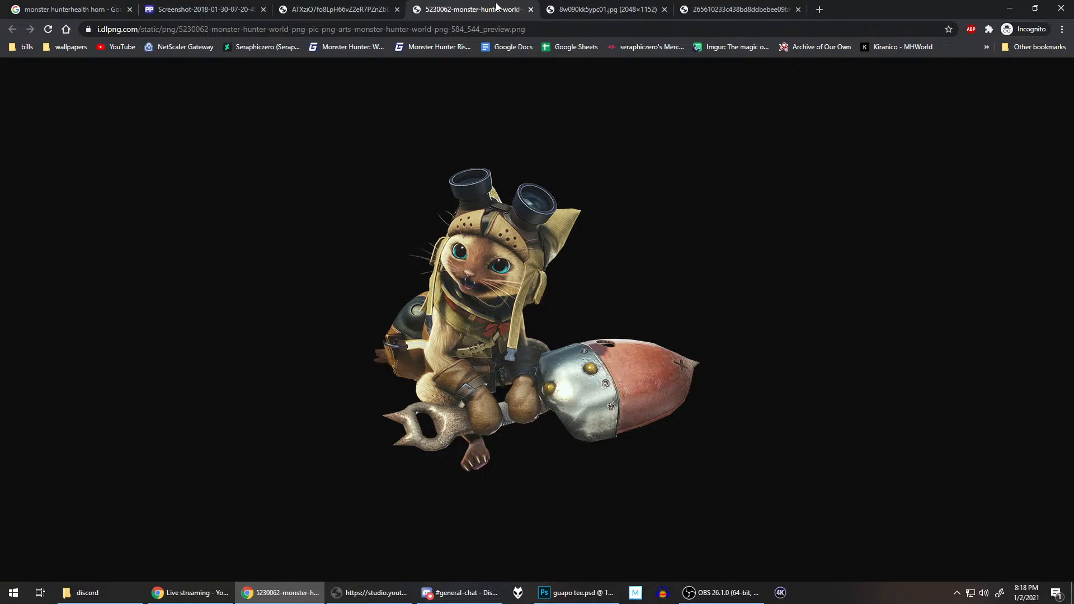
pyautogui.click(576, 592)
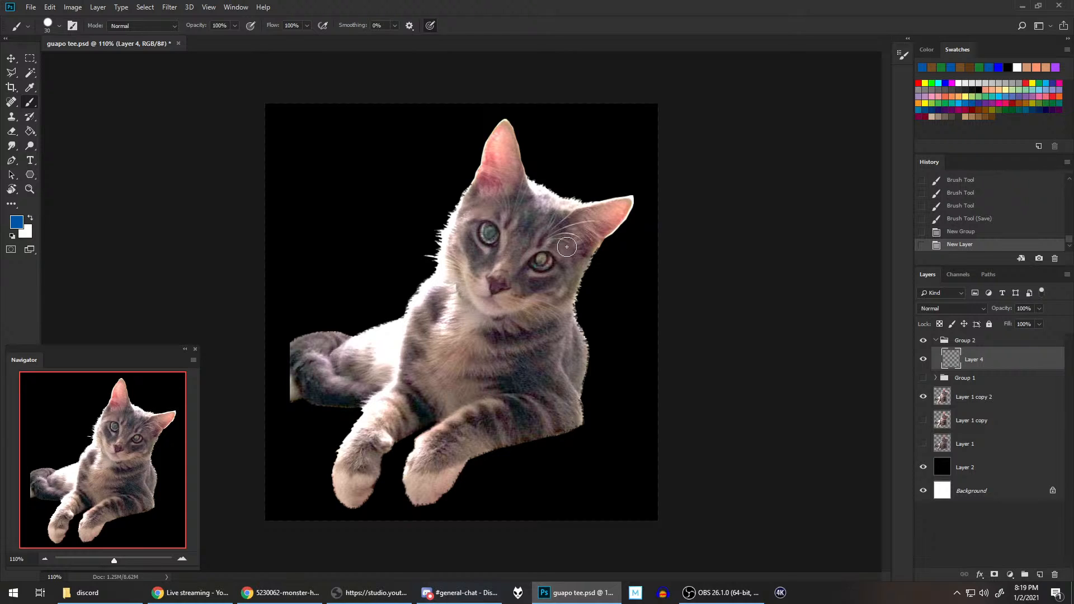
# Step: Outline the leather cap's curved brow line across the cat's forehead and the covers around both ears in blue on Layer 4
pyautogui.moveTo(467, 213)
pyautogui.mouseDown()
pyautogui.moveTo(525, 222)
pyautogui.moveTo(571, 266)
pyautogui.mouseUp()
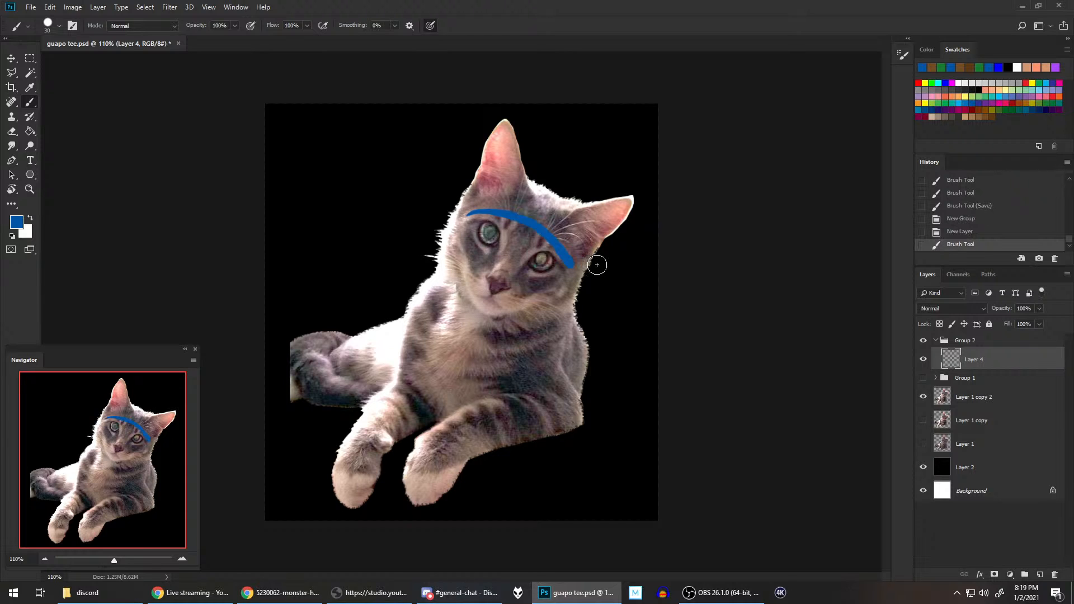
pyautogui.hotkey('ctrl', 'z')
pyautogui.moveTo(469, 213)
pyautogui.mouseDown()
pyautogui.moveTo(524, 217)
pyautogui.moveTo(570, 273)
pyautogui.mouseUp()
pyautogui.moveTo(583, 197)
pyautogui.mouseDown()
pyautogui.moveTo(636, 192)
pyautogui.moveTo(632, 224)
pyautogui.moveTo(615, 240)
pyautogui.mouseUp()
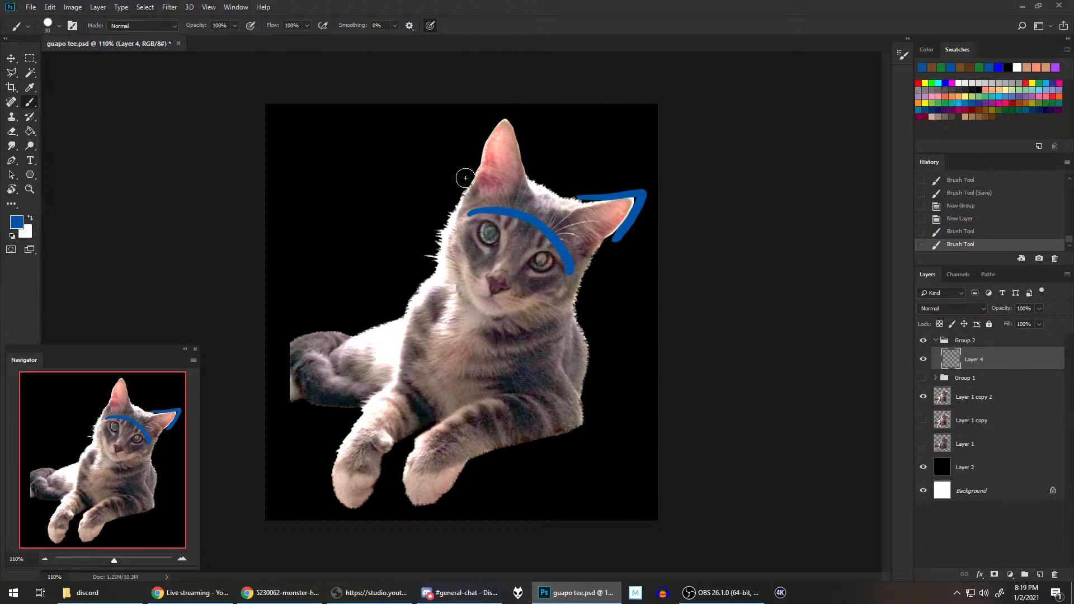
pyautogui.moveTo(469, 178)
pyautogui.mouseDown()
pyautogui.moveTo(483, 133)
pyautogui.moveTo(504, 114)
pyautogui.moveTo(528, 173)
pyautogui.mouseUp()
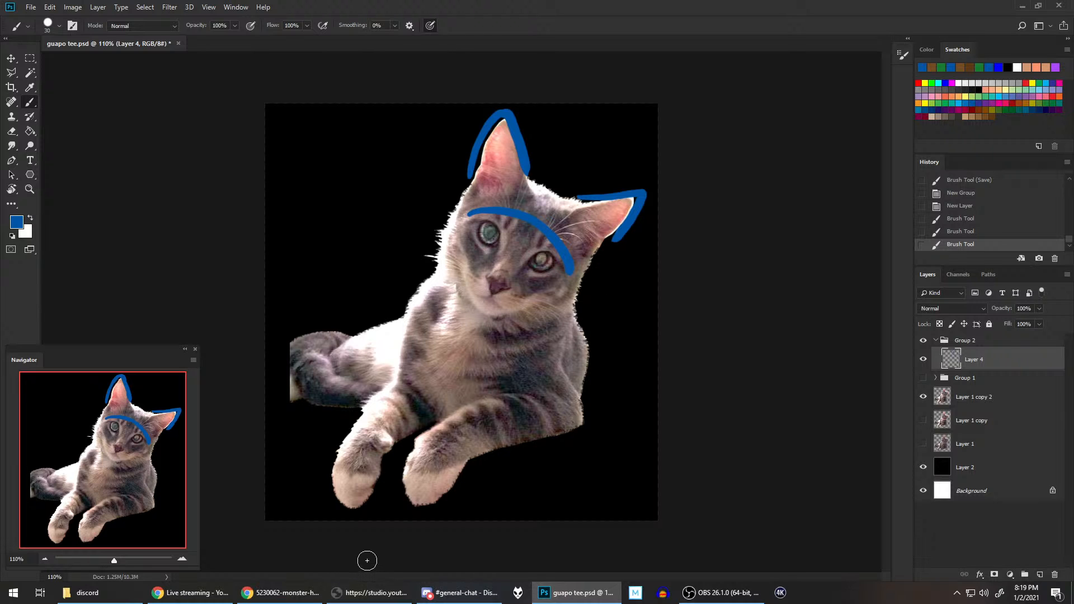
# Step: Check the goggled palico in Chrome, and outline the cap's top edge between the cat's ears in Photoshop
pyautogui.click(301, 597)
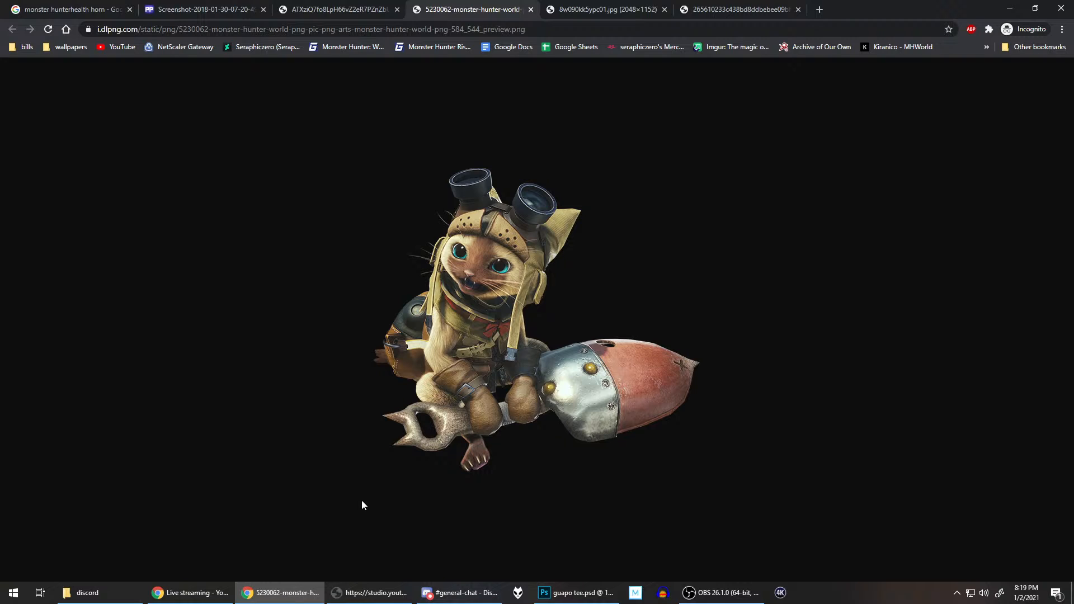
pyautogui.click(580, 590)
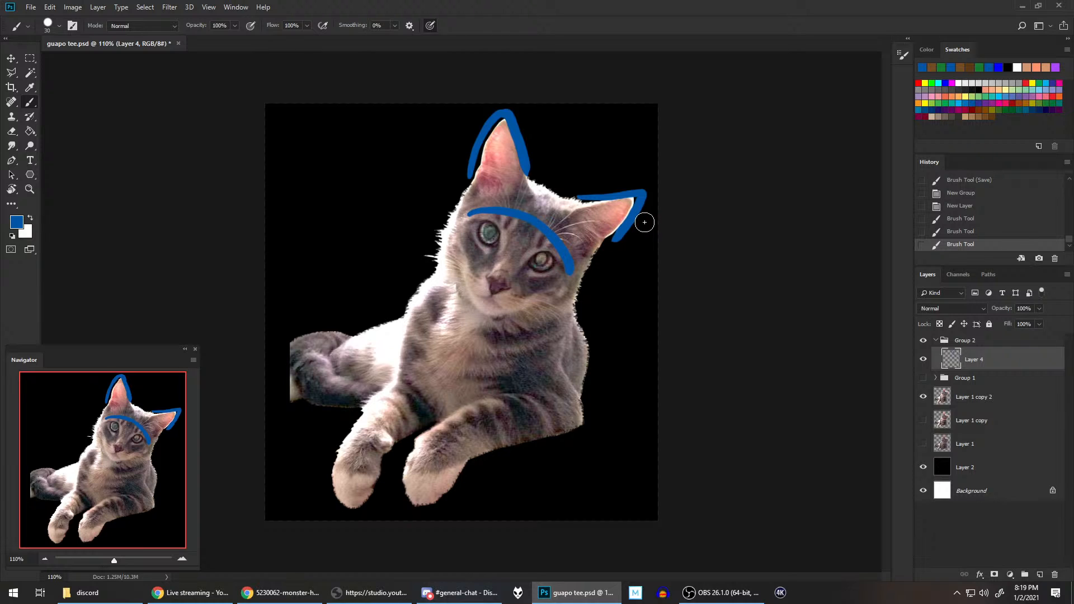
pyautogui.moveTo(530, 178); pyautogui.dragTo(583, 202)
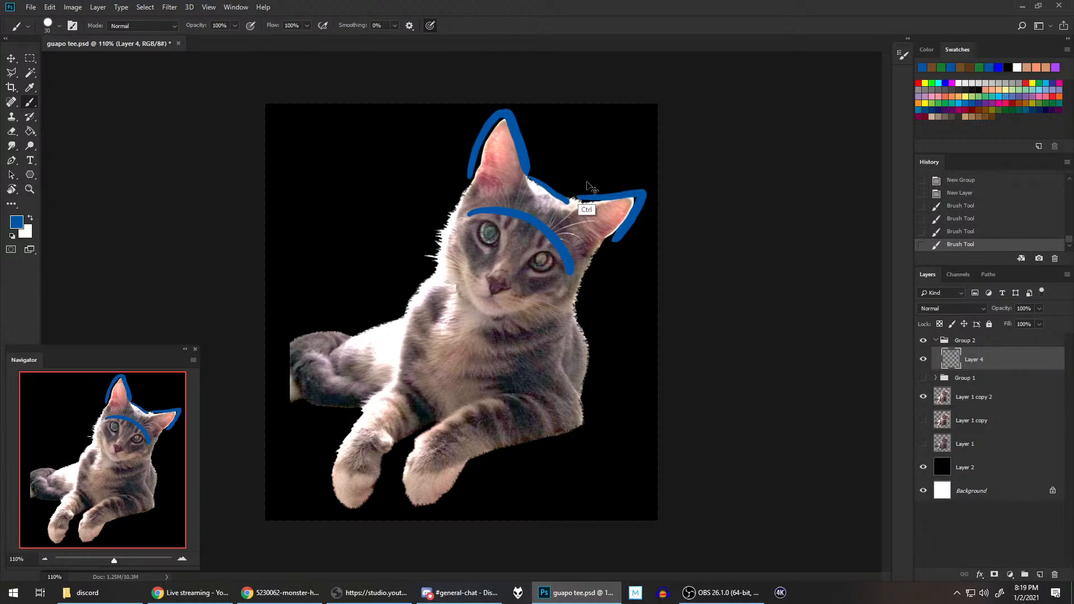
pyautogui.hotkey('ctrl', 'z')
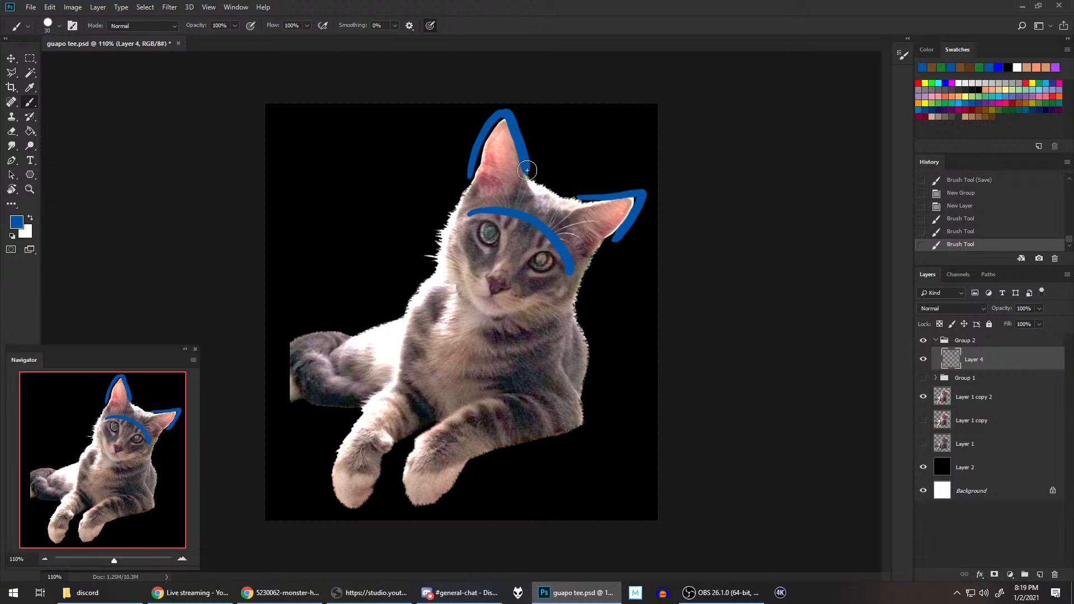
pyautogui.moveTo(572, 199); pyautogui.dragTo(567, 201)
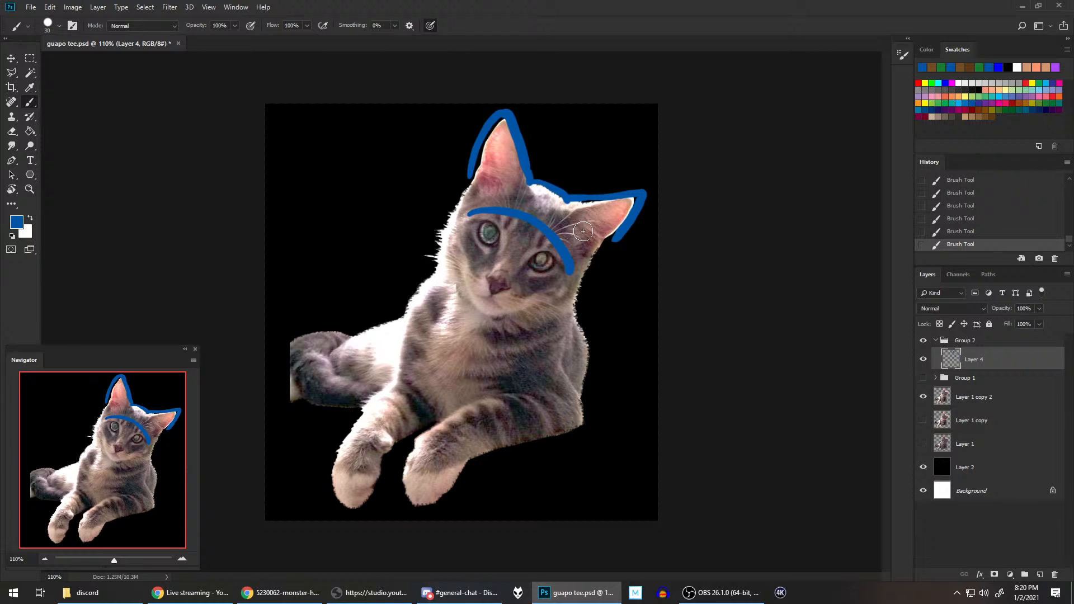
# Step: Examine how the goggles sit on the palico's cap in the Chrome reference, and return to Photoshop
pyautogui.click(315, 583)
pyautogui.moveTo(310, 560)
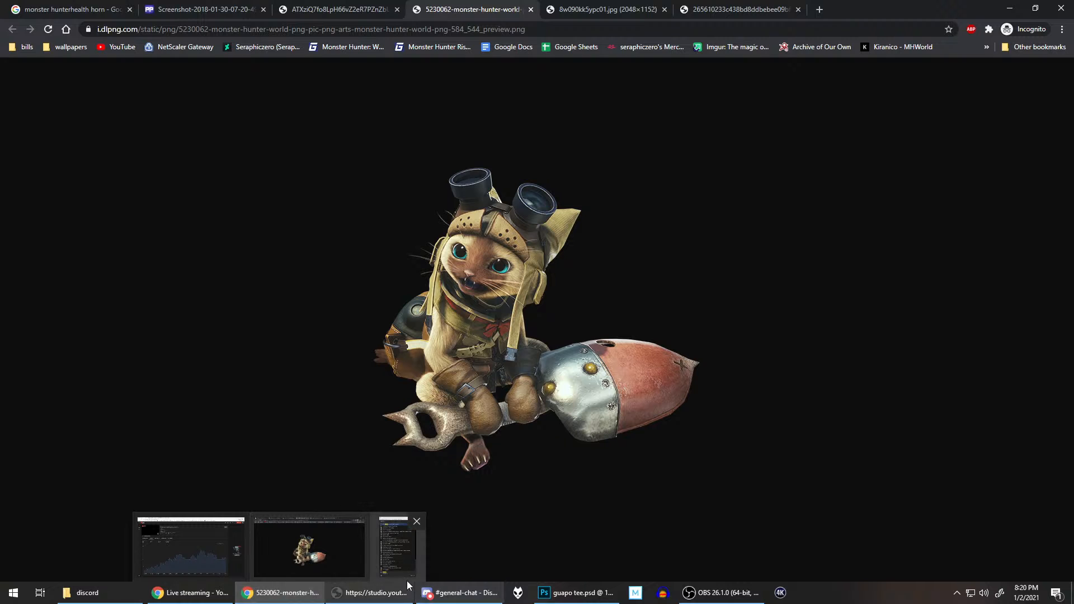
pyautogui.click(579, 585)
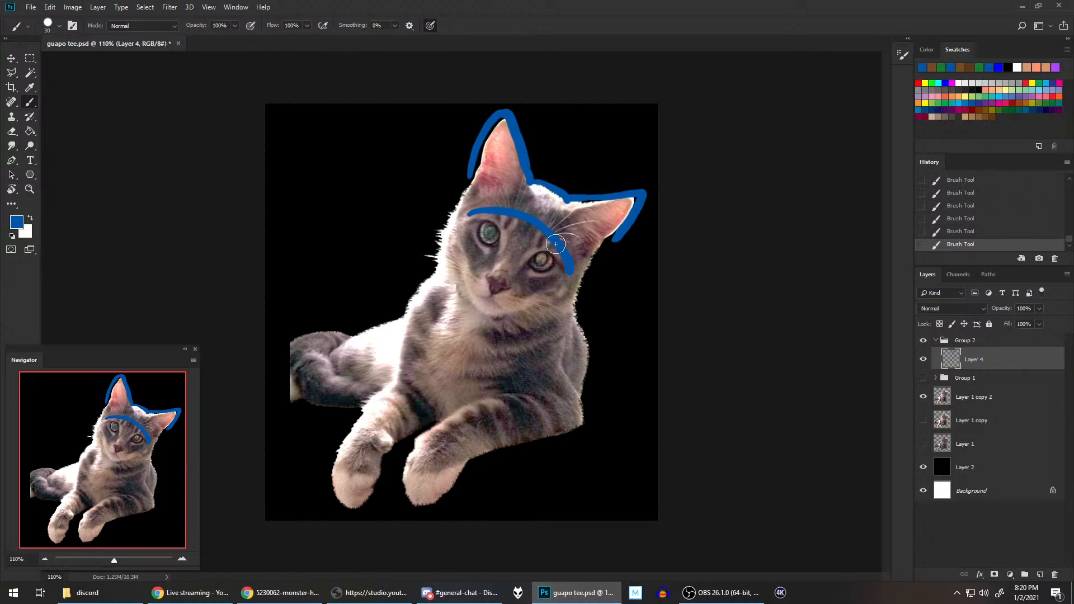
pyautogui.moveTo(486, 234); pyautogui.dragTo(513, 192)
pyautogui.moveTo(544, 260); pyautogui.dragTo(570, 223)
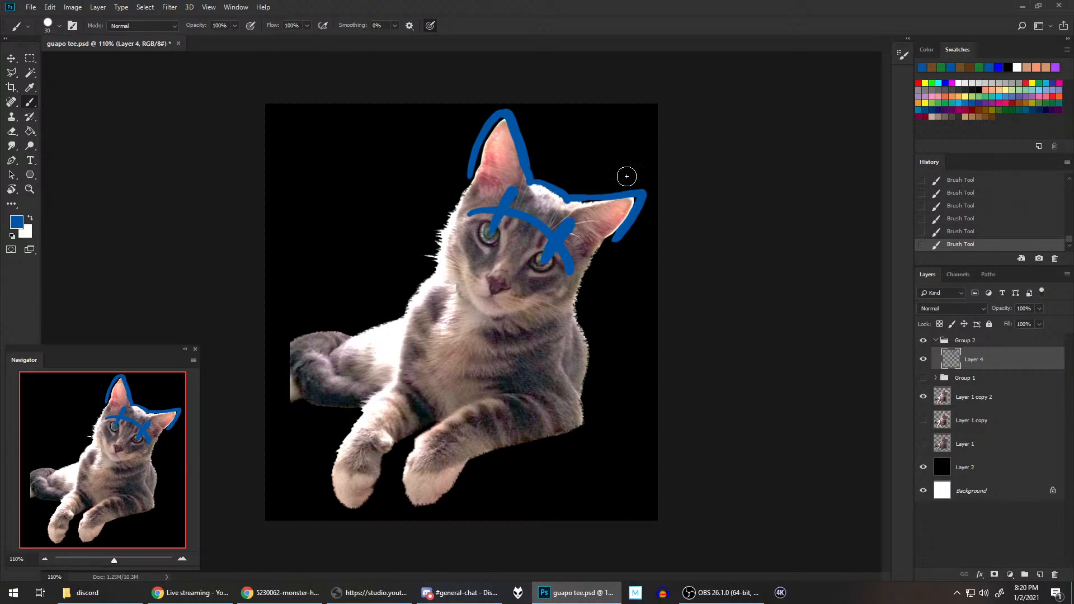
pyautogui.click(969, 219)
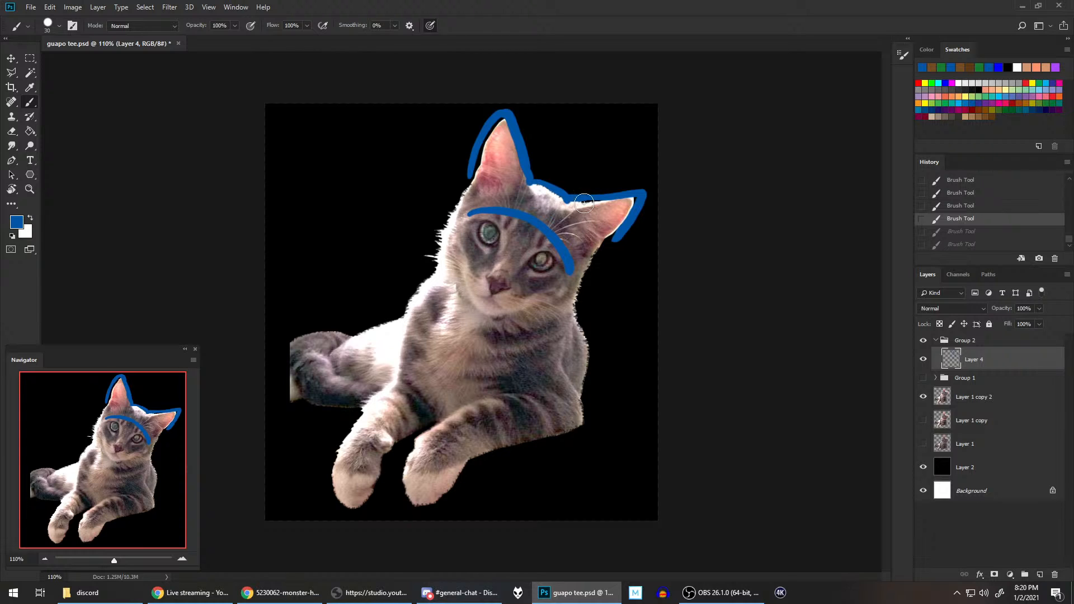
# Step: Draw the two goggles above the brow line in blue, with curved bases and an oval lens in front of each ear
pyautogui.moveTo(564, 216); pyautogui.dragTo(576, 241)
pyautogui.moveTo(490, 191); pyautogui.dragTo(505, 206)
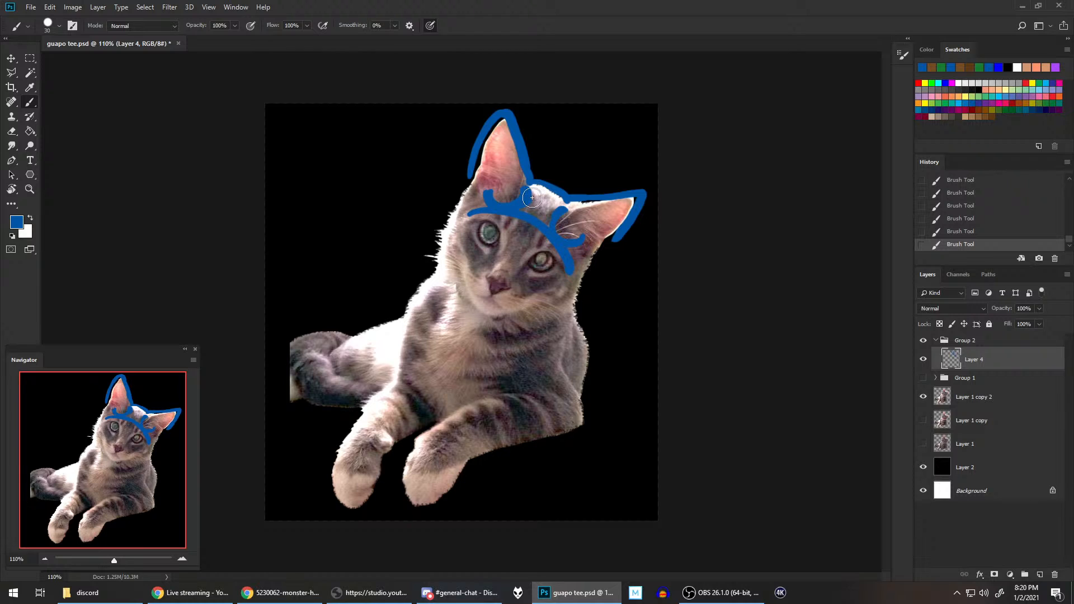
pyautogui.moveTo(532, 197); pyautogui.dragTo(521, 192)
pyautogui.moveTo(582, 224)
pyautogui.mouseDown()
pyautogui.moveTo(588, 195)
pyautogui.moveTo(578, 194)
pyautogui.moveTo(592, 227)
pyautogui.moveTo(577, 236)
pyautogui.moveTo(596, 232)
pyautogui.moveTo(596, 200)
pyautogui.moveTo(581, 225)
pyautogui.mouseUp()
pyautogui.click(587, 229)
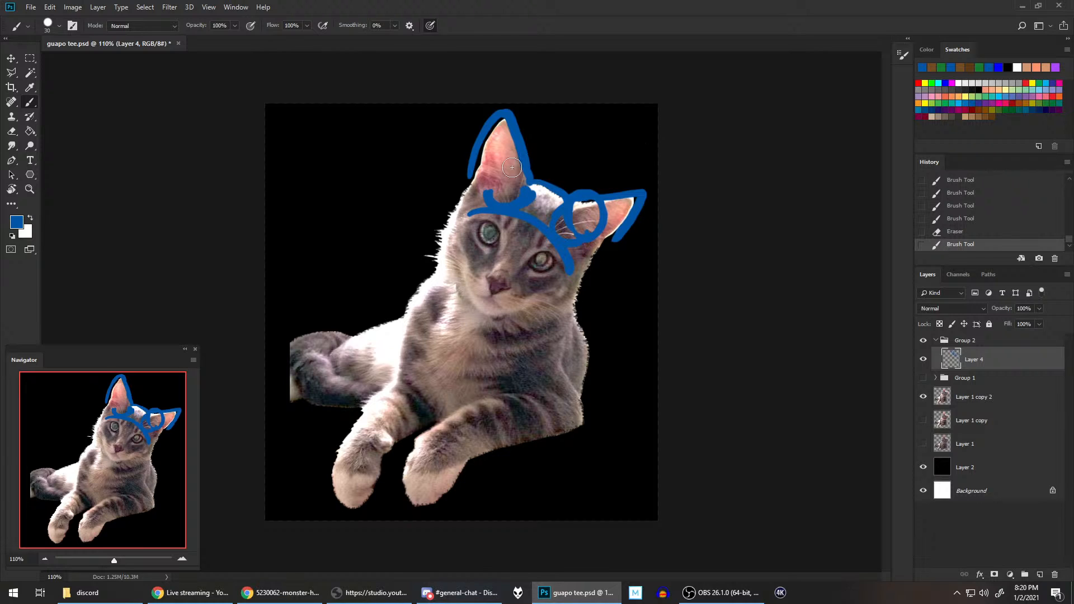
pyautogui.moveTo(490, 170)
pyautogui.mouseDown()
pyautogui.moveTo(509, 191)
pyautogui.moveTo(514, 162)
pyautogui.moveTo(490, 191)
pyautogui.moveTo(559, 194)
pyautogui.mouseUp()
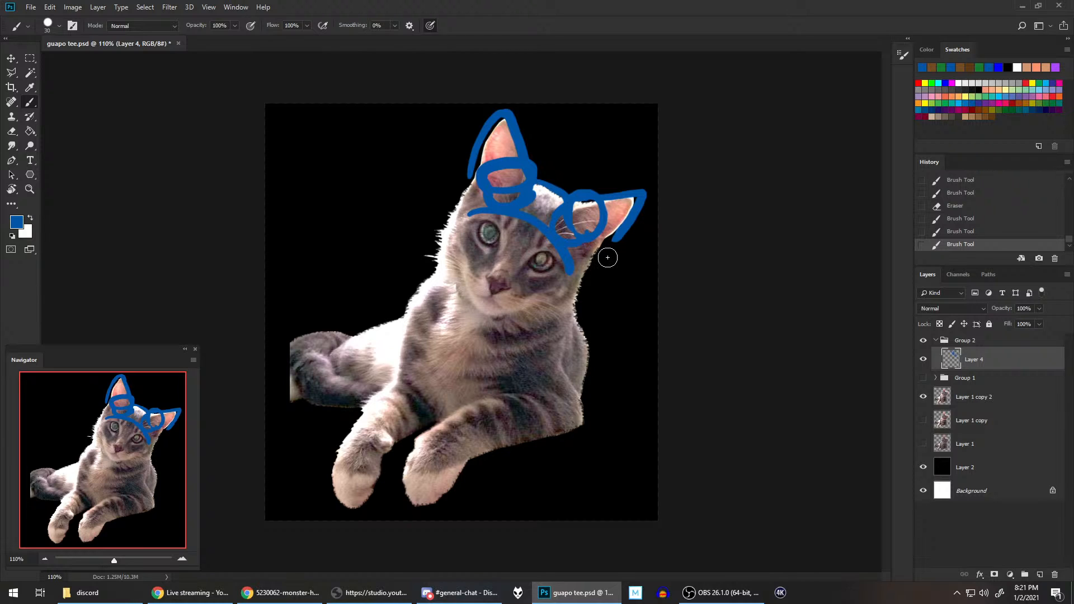
# Step: Refine the right-hand goggle's lens outline by alternately erasing and repainting its edges in blue
pyautogui.moveTo(572, 225)
pyautogui.mouseDown()
pyautogui.moveTo(589, 236)
pyautogui.moveTo(584, 195)
pyautogui.moveTo(572, 217)
pyautogui.mouseUp()
pyautogui.press('e')
pyautogui.press('b')
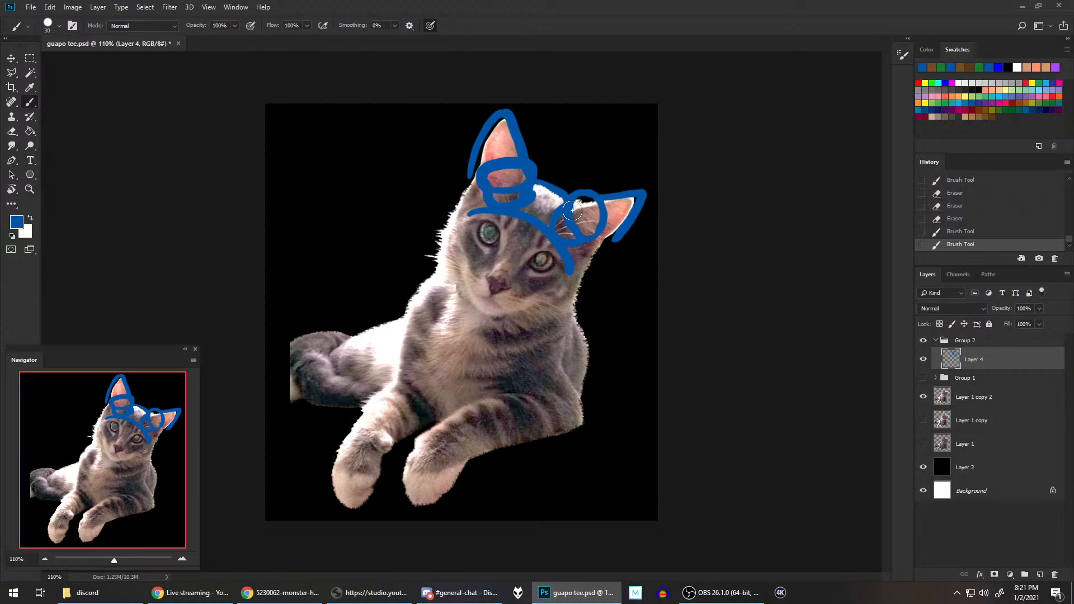
pyautogui.moveTo(573, 212); pyautogui.dragTo(585, 223)
pyautogui.press('e')
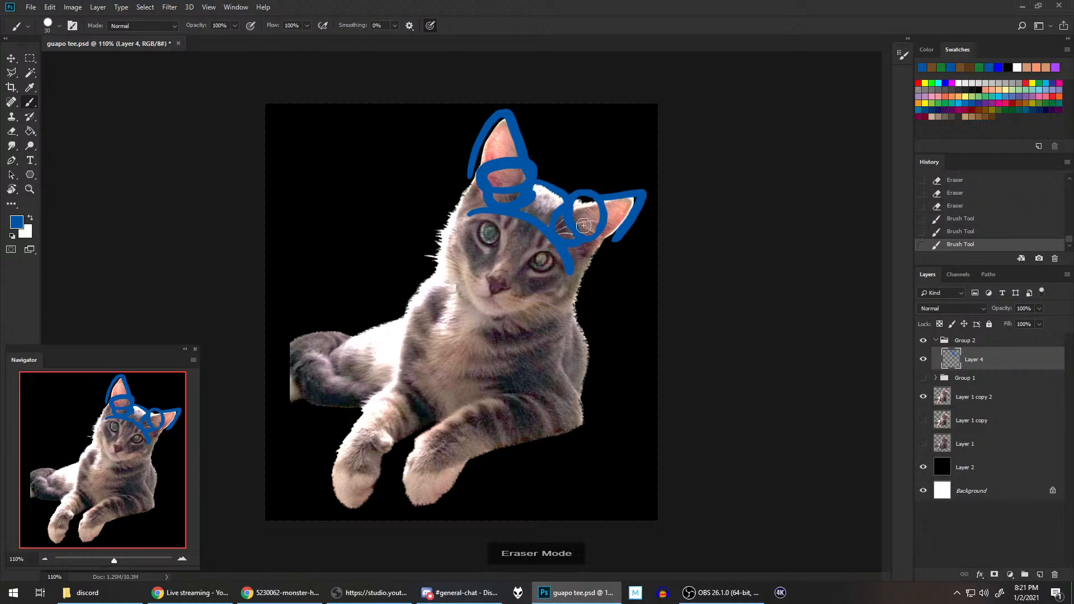
pyautogui.moveTo(575, 223)
pyautogui.mouseDown()
pyautogui.moveTo(601, 235)
pyautogui.moveTo(601, 199)
pyautogui.moveTo(586, 192)
pyautogui.moveTo(594, 231)
pyautogui.moveTo(607, 231)
pyautogui.mouseUp()
pyautogui.press('e')
pyautogui.press('e')
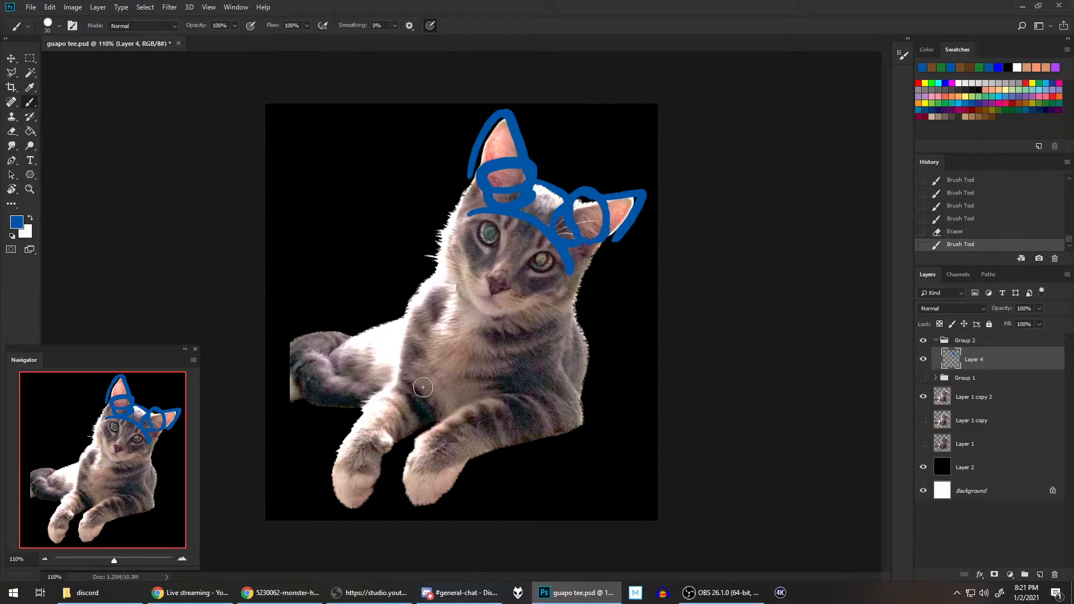
# Step: Check the goggles in the Chrome reference, and draw the band connecting the two goggles across the cap in Photoshop
pyautogui.click(295, 587)
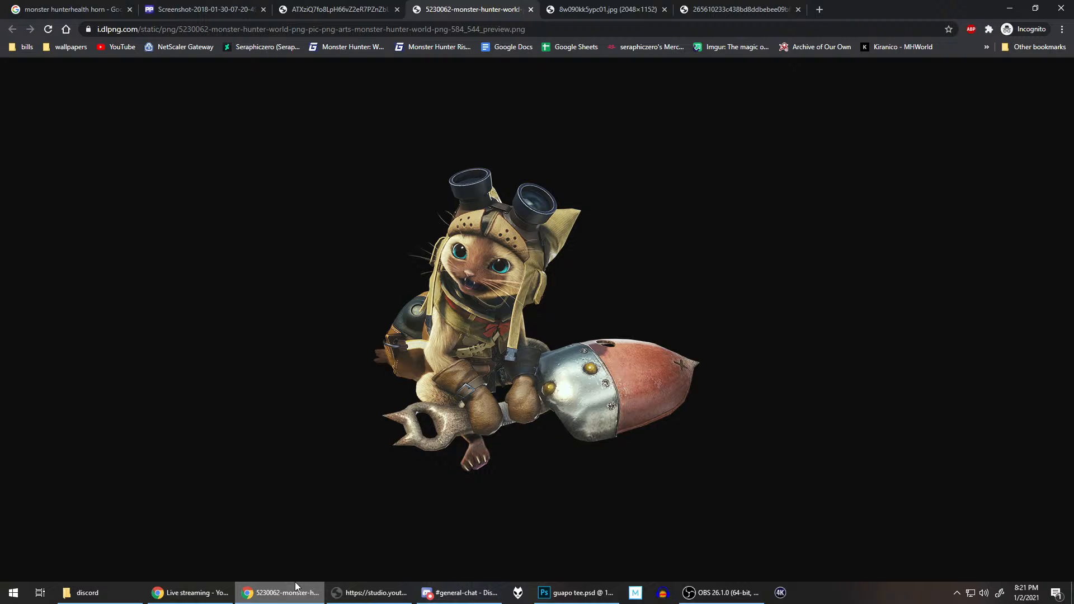
pyautogui.click(553, 592)
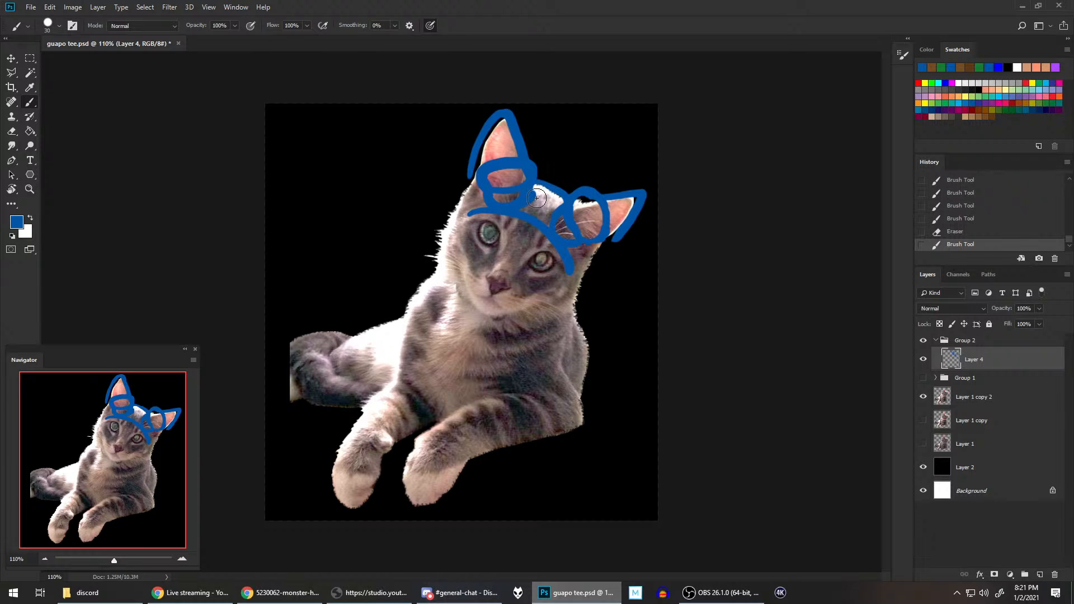
pyautogui.moveTo(535, 197)
pyautogui.mouseDown()
pyautogui.moveTo(564, 206)
pyautogui.moveTo(535, 205)
pyautogui.mouseUp()
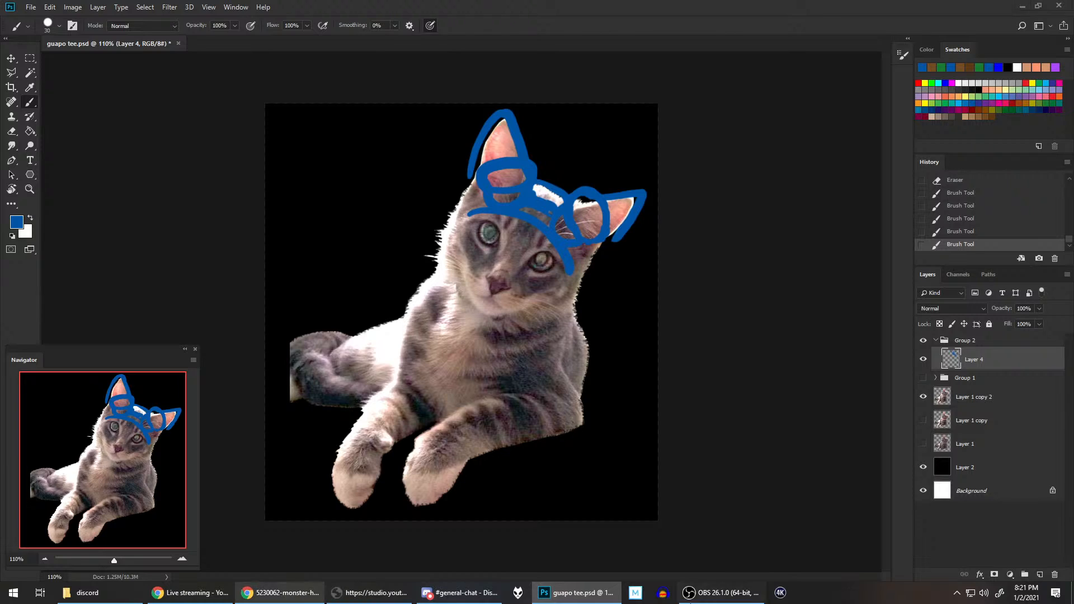
# Step: Check the cap in the Chrome reference, and extend both ear covers' outer outlines down to the sides of the head in Photoshop
pyautogui.click(301, 588)
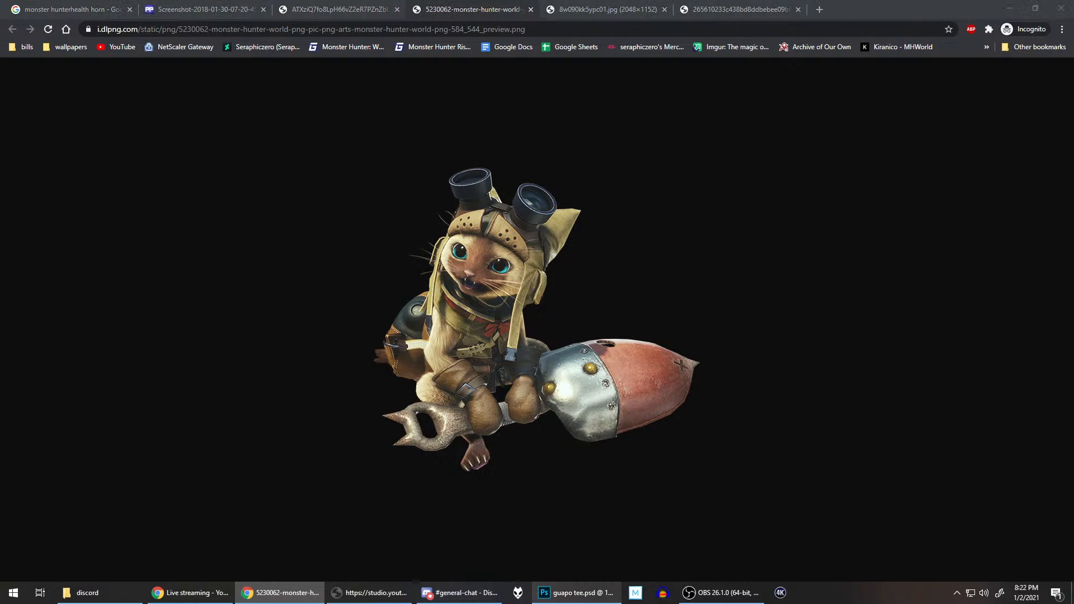
pyautogui.click(594, 585)
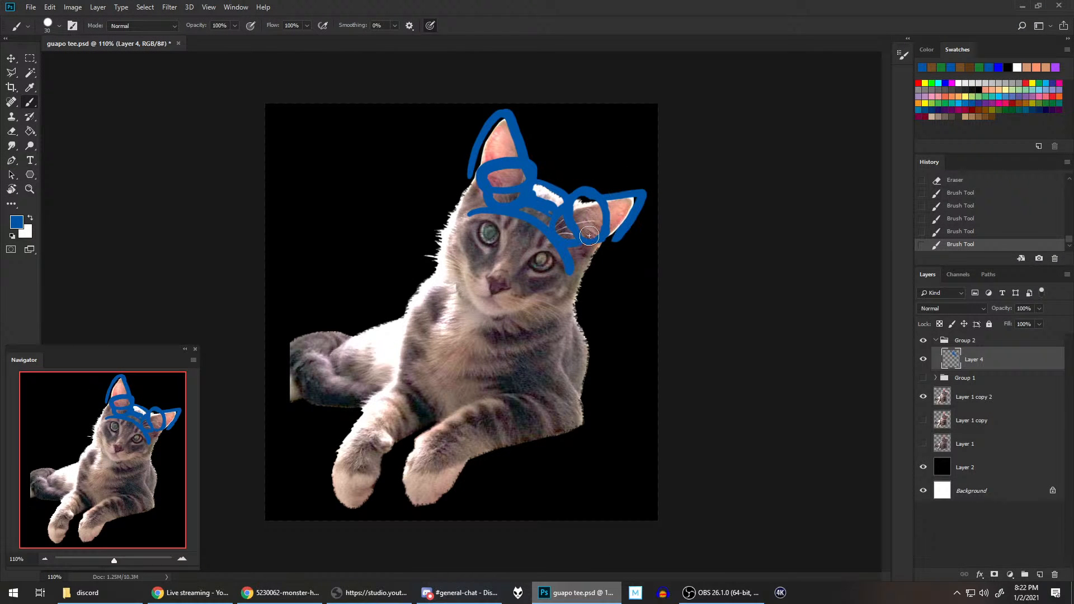
pyautogui.moveTo(586, 248)
pyautogui.mouseDown()
pyautogui.moveTo(589, 272)
pyautogui.moveTo(632, 216)
pyautogui.moveTo(596, 263)
pyautogui.mouseUp()
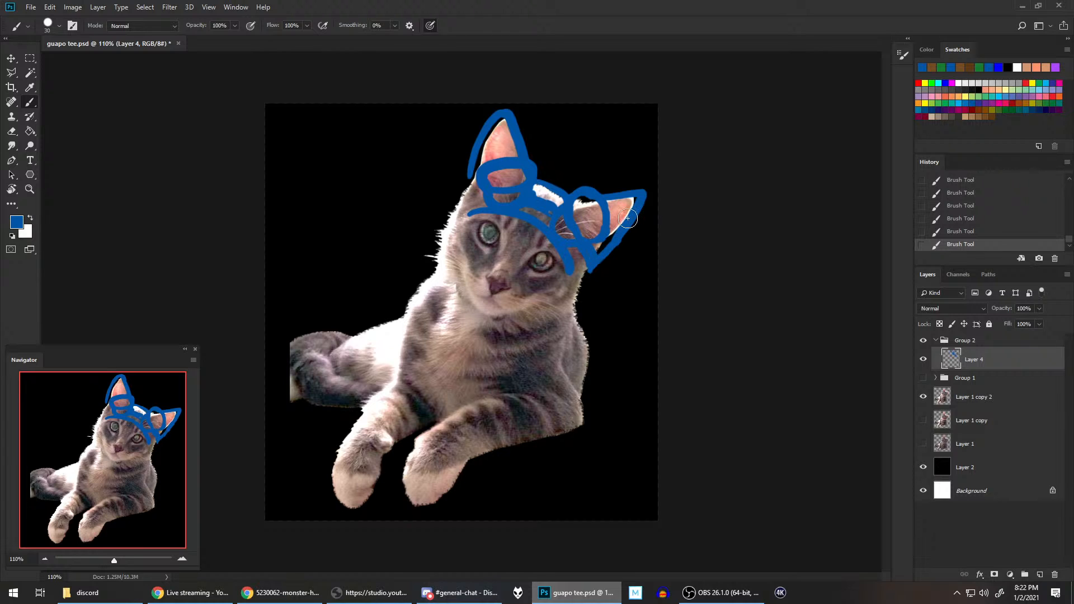
pyautogui.moveTo(470, 193)
pyautogui.mouseDown()
pyautogui.moveTo(454, 194)
pyautogui.moveTo(479, 196)
pyautogui.moveTo(462, 184)
pyautogui.moveTo(449, 212)
pyautogui.mouseUp()
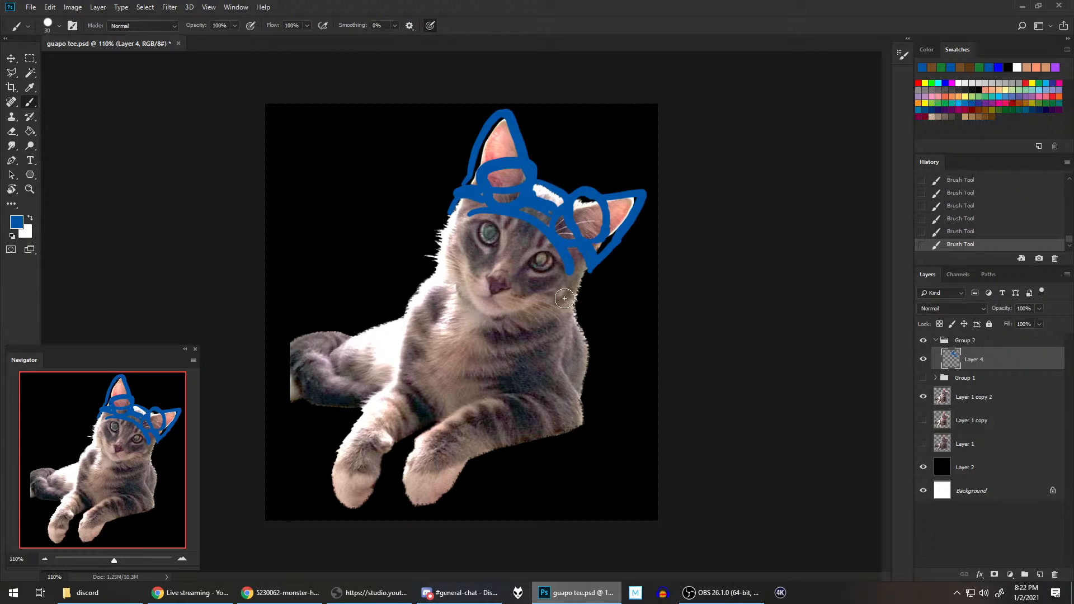
# Step: Outline the cap's long straps hanging down both sides of the cat's face in blue
pyautogui.moveTo(562, 297)
pyautogui.mouseDown()
pyautogui.moveTo(567, 266)
pyautogui.moveTo(554, 331)
pyautogui.moveTo(572, 327)
pyautogui.moveTo(580, 282)
pyautogui.mouseUp()
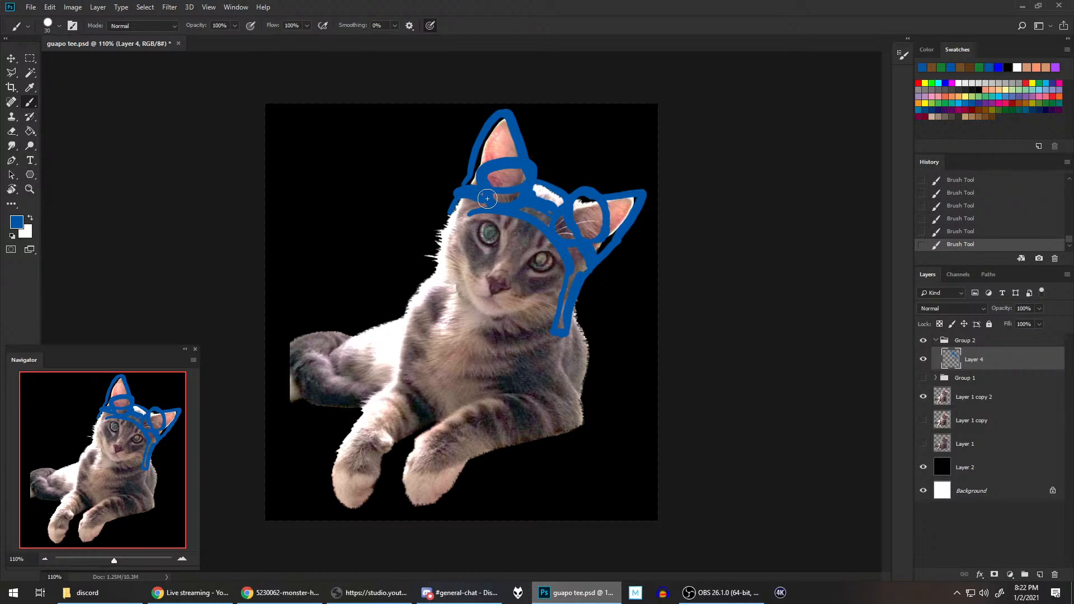
pyautogui.moveTo(454, 237)
pyautogui.mouseDown()
pyautogui.moveTo(432, 291)
pyautogui.moveTo(454, 210)
pyautogui.mouseUp()
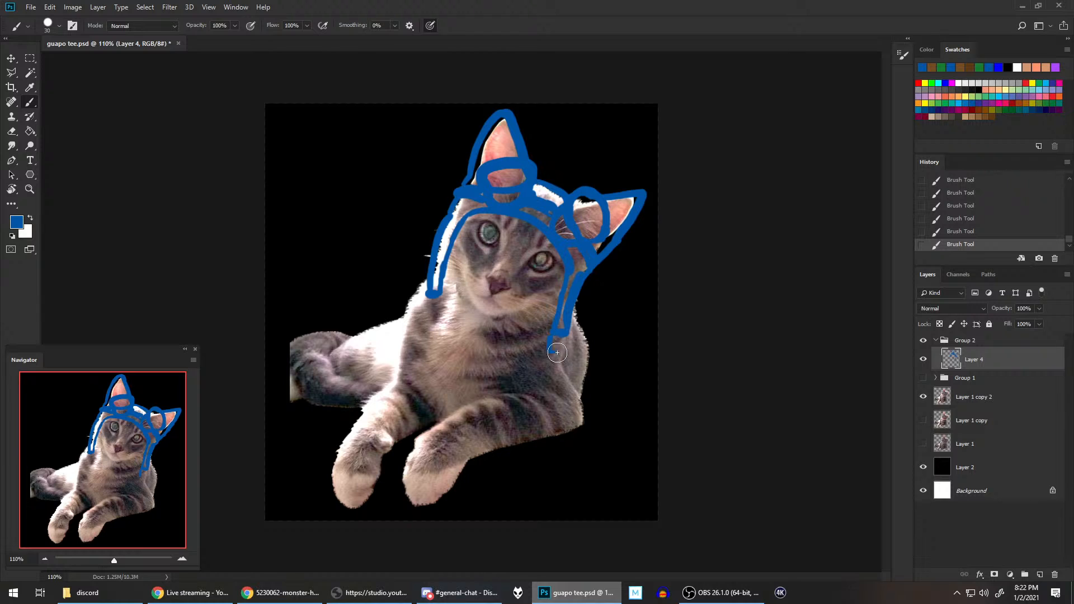
# Step: Add square blue tips to the ends of both hanging cap straps and save guapo tee.psd
pyautogui.moveTo(549, 344)
pyautogui.mouseDown()
pyautogui.moveTo(562, 352)
pyautogui.moveTo(565, 334)
pyautogui.mouseUp()
pyautogui.moveTo(434, 293)
pyautogui.mouseDown()
pyautogui.moveTo(424, 316)
pyautogui.moveTo(433, 320)
pyautogui.moveTo(438, 292)
pyautogui.mouseUp()
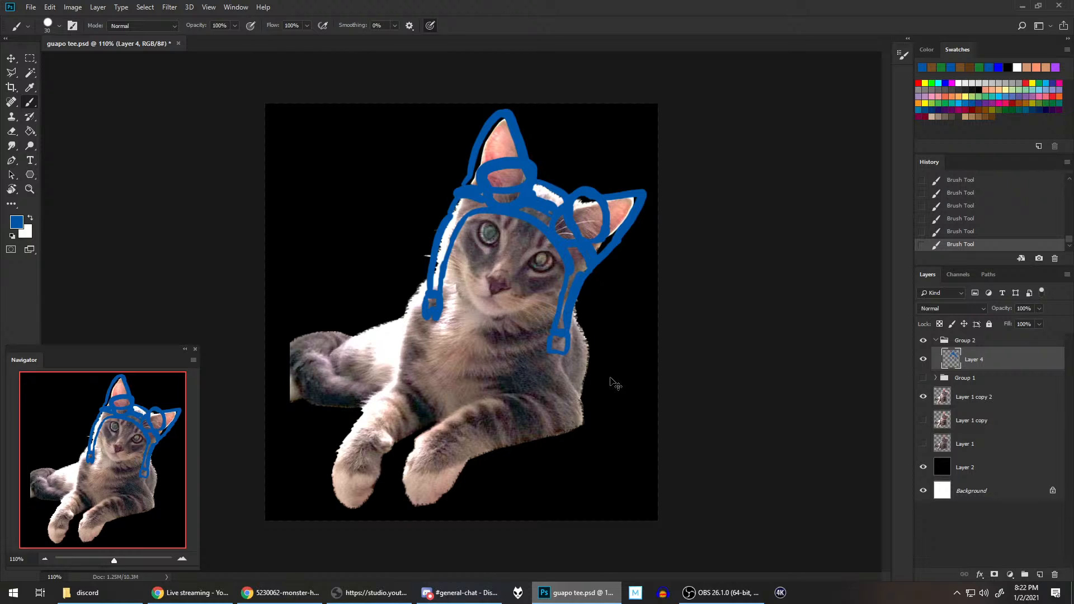
pyautogui.hotkey('ctrl', 's')
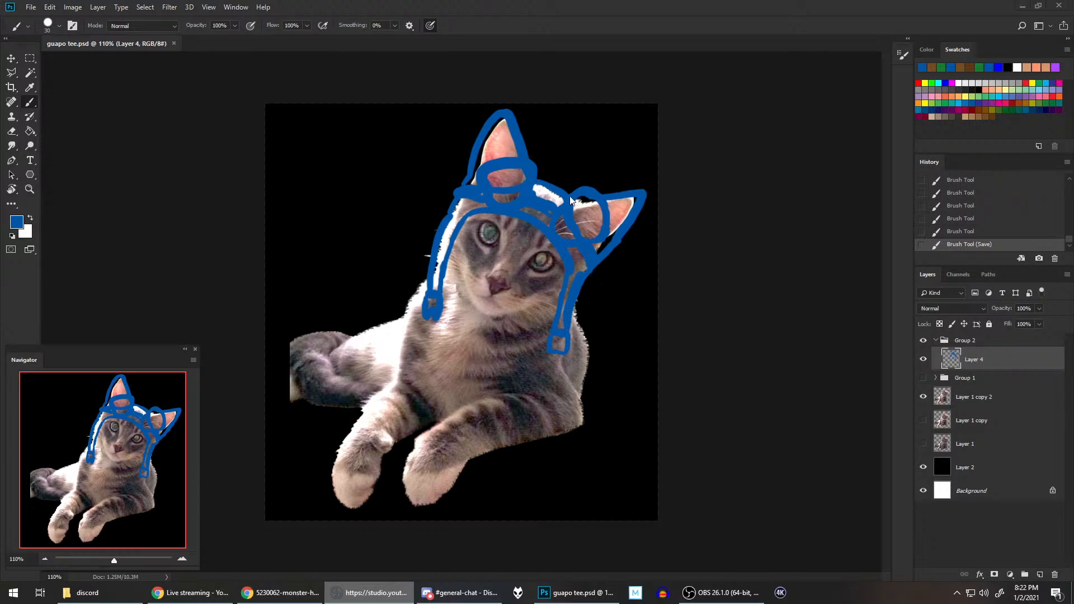
pyautogui.click(651, 21)
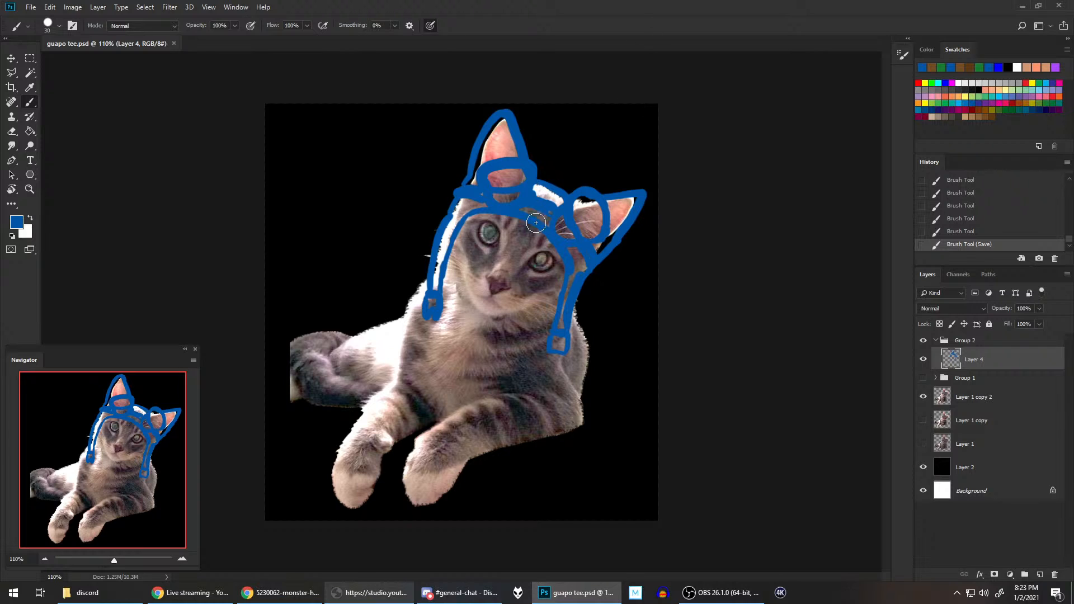
pyautogui.moveTo(578, 188)
pyautogui.mouseDown()
pyautogui.moveTo(536, 220)
pyautogui.moveTo(557, 211)
pyautogui.moveTo(569, 262)
pyautogui.mouseUp()
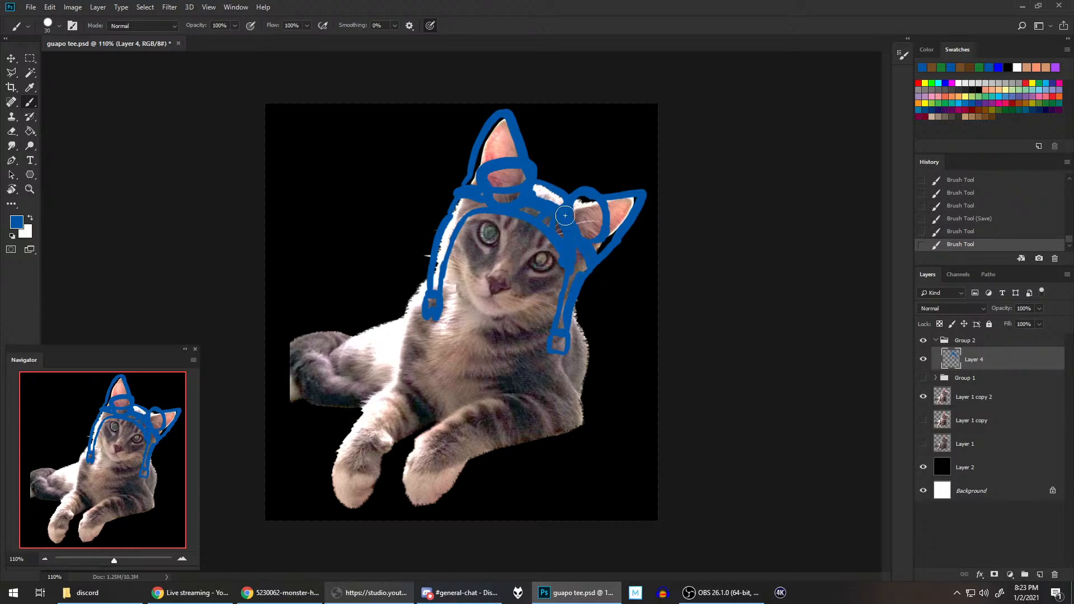
pyautogui.moveTo(513, 209)
pyautogui.mouseDown()
pyautogui.moveTo(528, 219)
pyautogui.moveTo(516, 198)
pyautogui.moveTo(482, 205)
pyautogui.mouseUp()
pyautogui.click(976, 232)
pyautogui.click(988, 219)
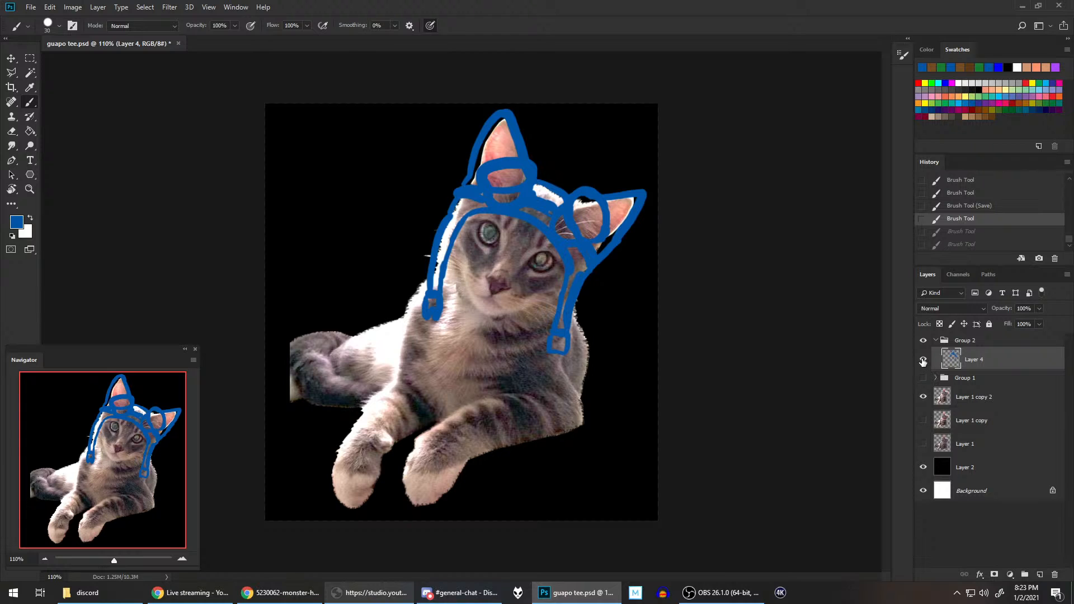
# Step: Compare the goggled cap in Group 2 with the finished armor in Group 1 by toggling the two groups' visibility
pyautogui.click(922, 340)
pyautogui.click(922, 379)
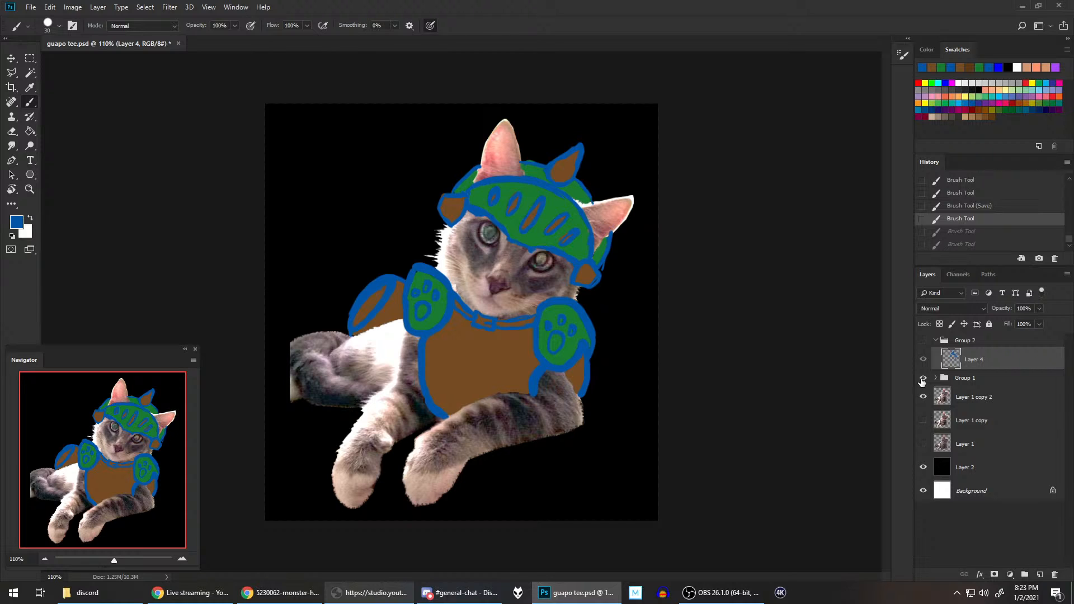
pyautogui.click(922, 381)
pyautogui.click(923, 340)
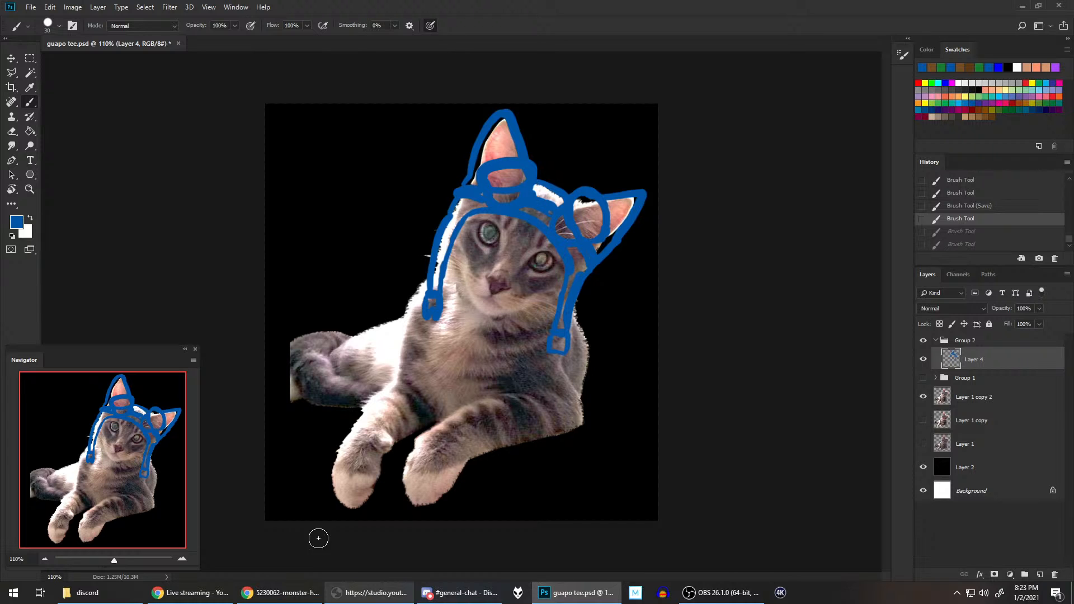
# Step: Check the cap in the Chrome reference, and outline the curved side flaps on both sides of the cat's head in Photoshop
pyautogui.click(279, 592)
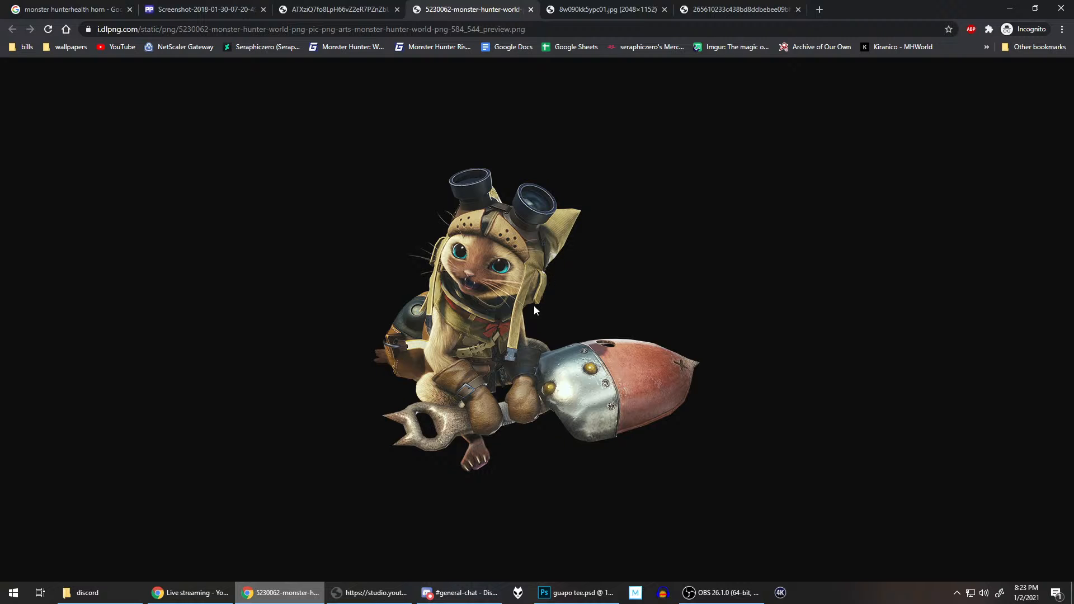
pyautogui.click(574, 587)
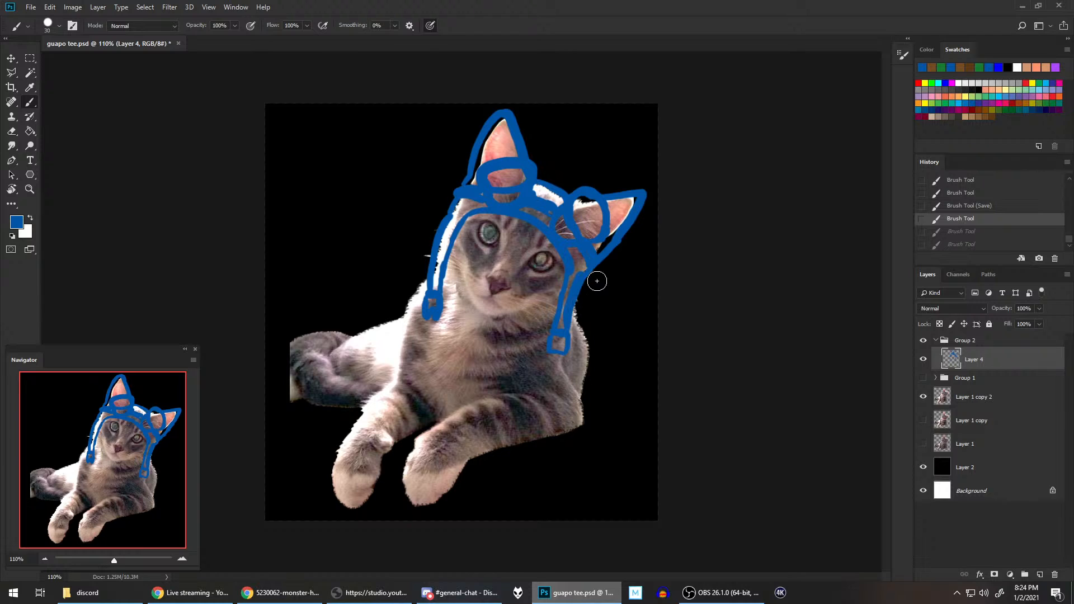
pyautogui.click(582, 303)
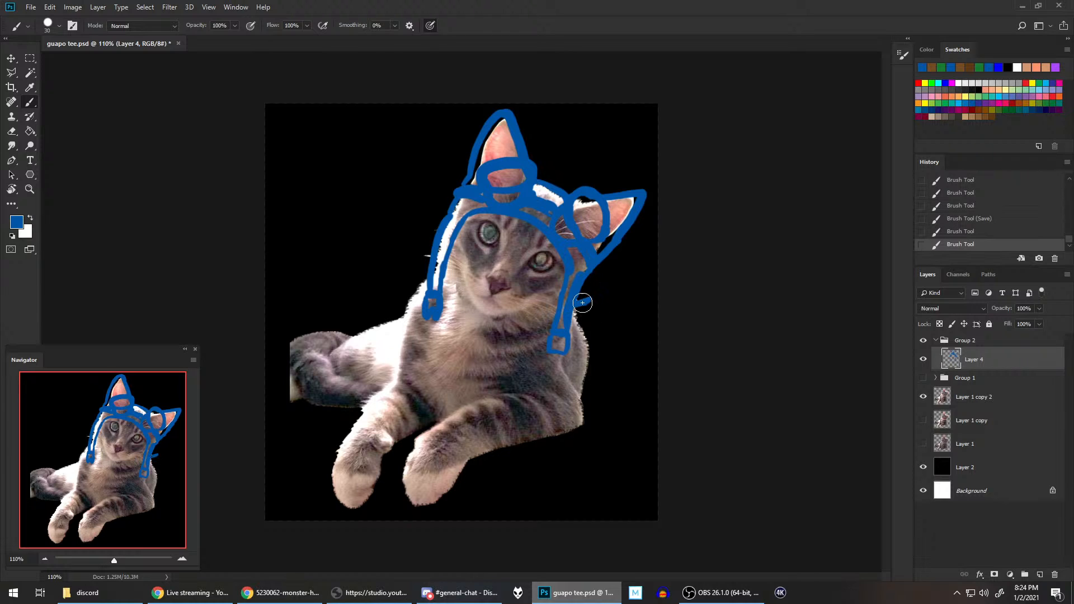
pyautogui.moveTo(582, 302); pyautogui.dragTo(594, 262)
pyautogui.moveTo(429, 238)
pyautogui.mouseDown()
pyautogui.moveTo(425, 261)
pyautogui.moveTo(449, 204)
pyautogui.mouseUp()
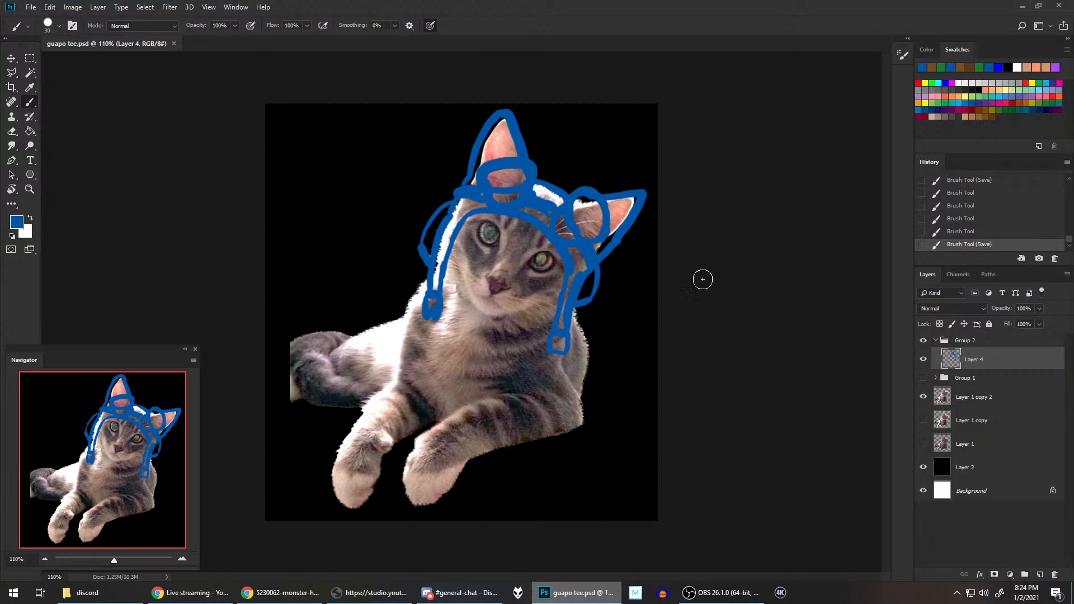
# Step: Check the outfit's neckline in the Chrome reference, and outline the neckband's upper edge under the cat's chin and cheeks in Photoshop
pyautogui.click(304, 591)
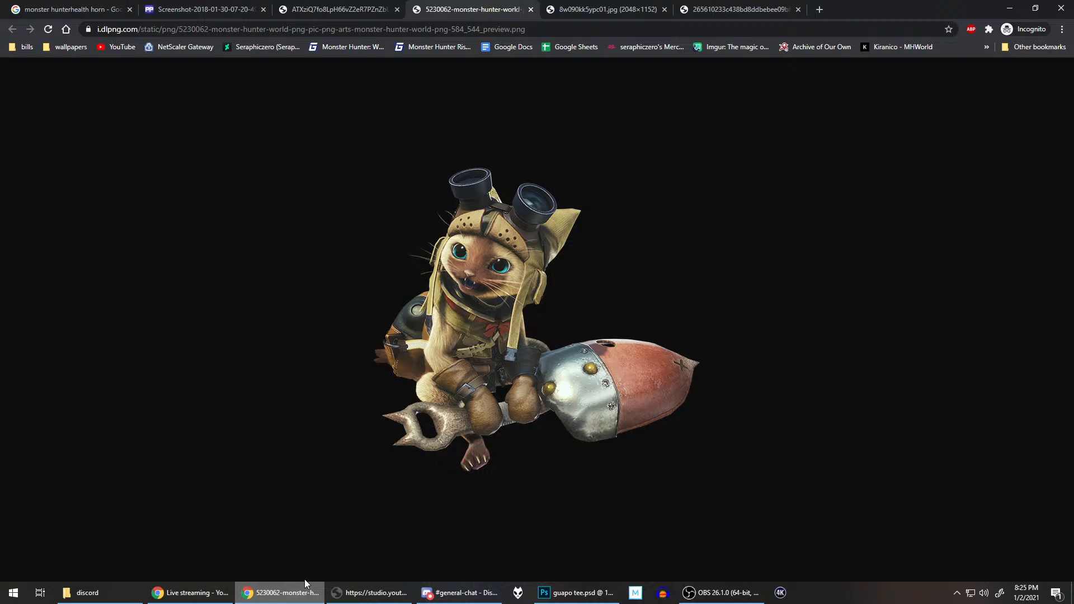
pyautogui.moveTo(575, 592)
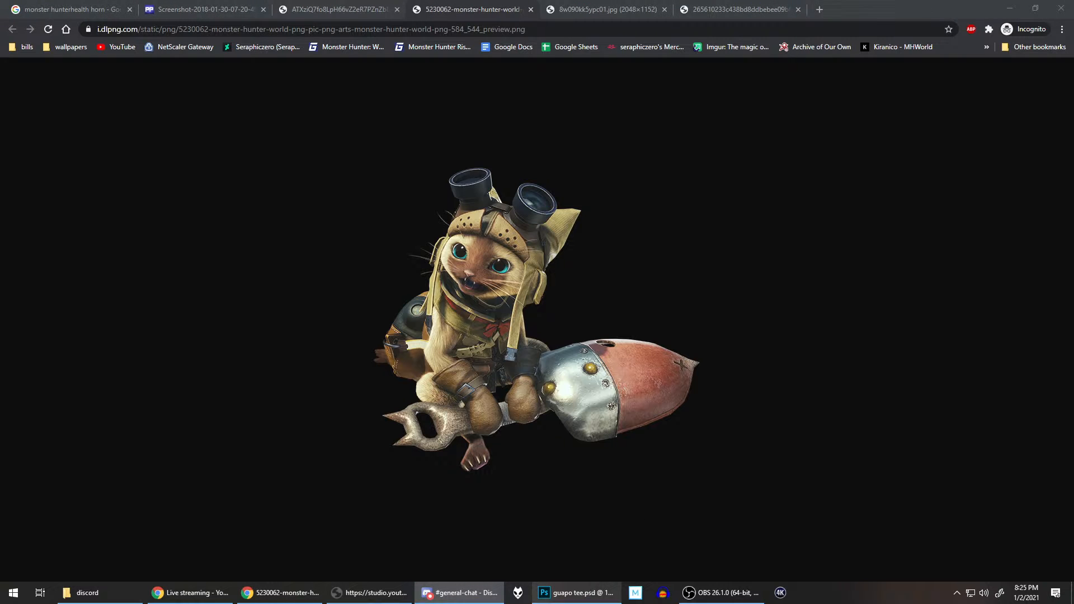
pyautogui.hotkey('alt', 'Tab')
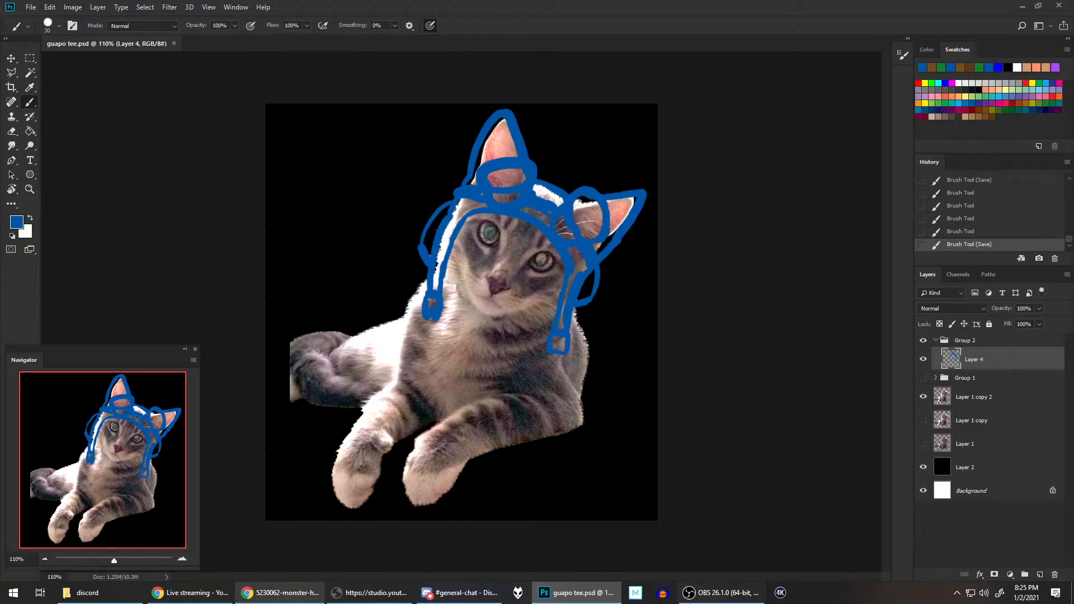
pyautogui.click(279, 592)
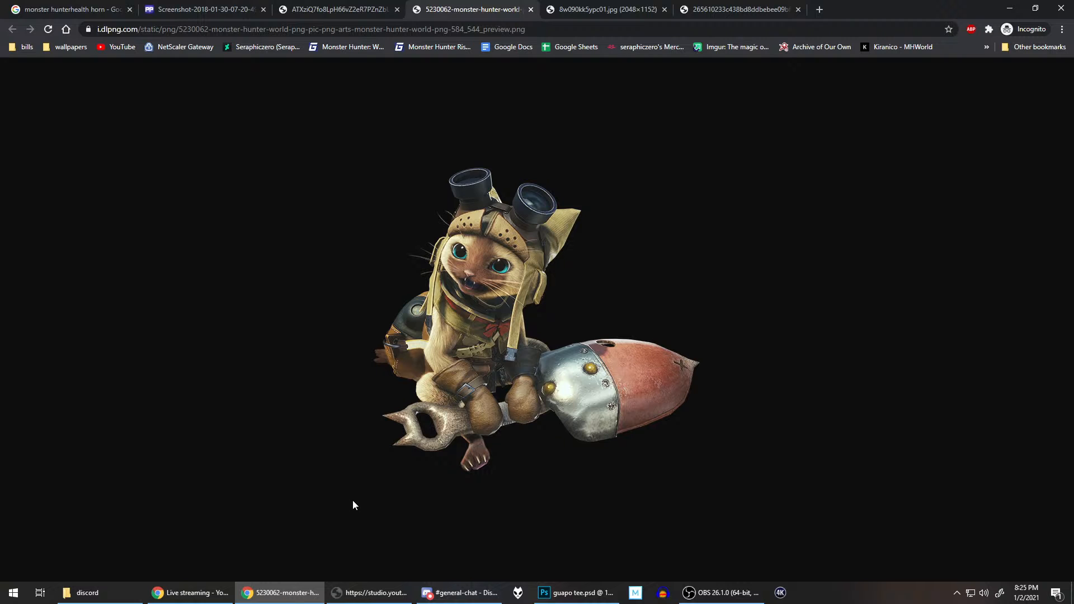
pyautogui.click(587, 591)
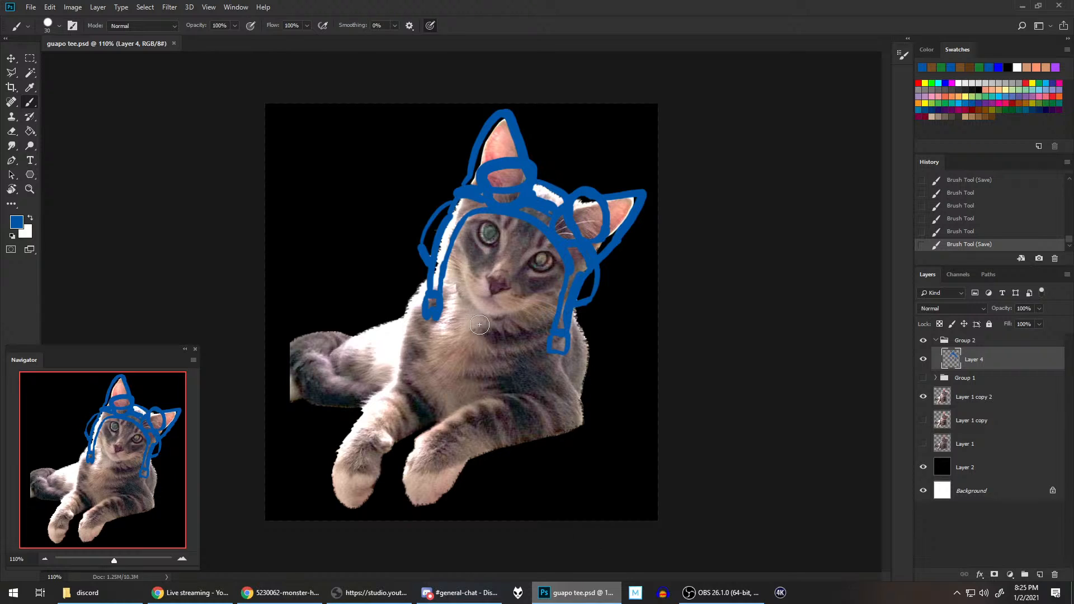
pyautogui.moveTo(480, 324); pyautogui.dragTo(486, 320)
pyautogui.moveTo(486, 331)
pyautogui.mouseDown()
pyautogui.moveTo(515, 317)
pyautogui.moveTo(470, 305)
pyautogui.mouseUp()
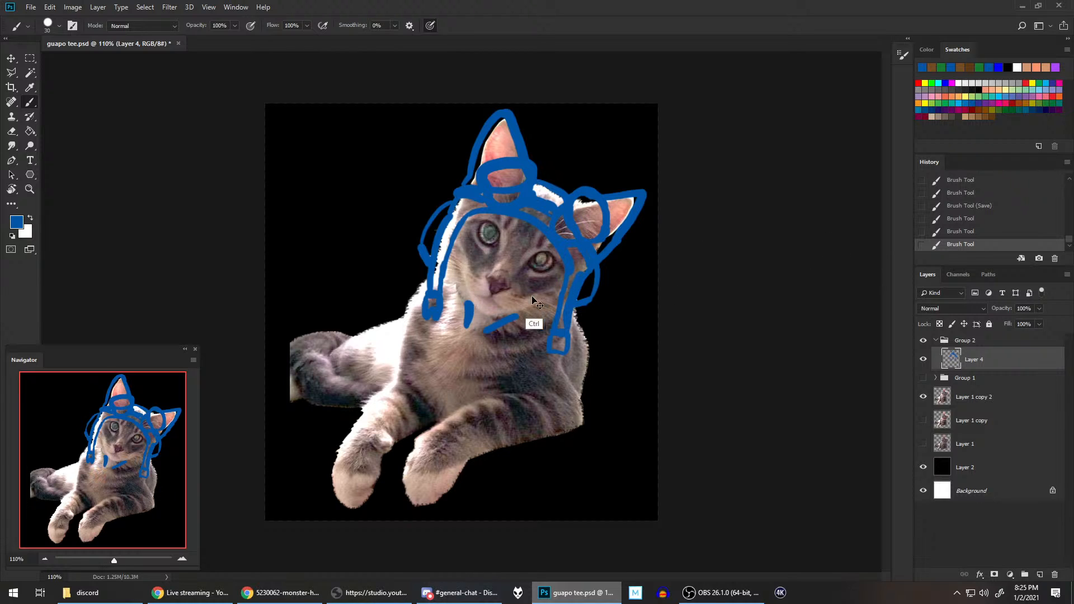
pyautogui.moveTo(525, 316); pyautogui.dragTo(560, 312)
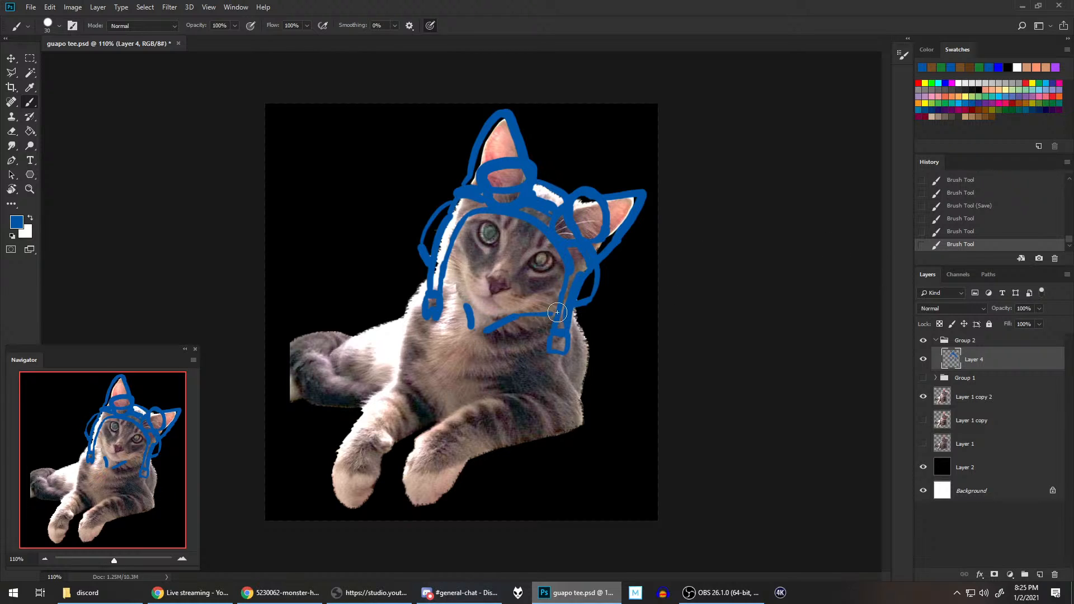
pyautogui.moveTo(459, 301); pyautogui.dragTo(434, 256)
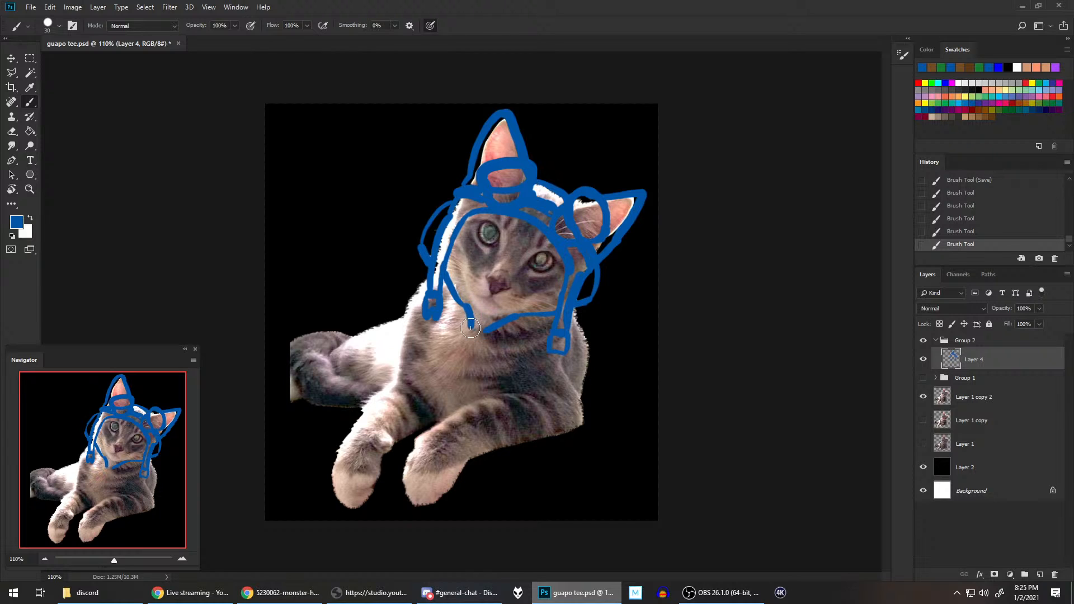
# Step: Draw a bow with loops and tails beneath the chin and the neckband's lower edge, and compare them with the Chrome reference
pyautogui.moveTo(471, 327)
pyautogui.mouseDown()
pyautogui.moveTo(451, 343)
pyautogui.moveTo(471, 320)
pyautogui.moveTo(495, 341)
pyautogui.moveTo(477, 331)
pyautogui.moveTo(491, 350)
pyautogui.moveTo(463, 341)
pyautogui.moveTo(472, 337)
pyautogui.moveTo(470, 352)
pyautogui.moveTo(473, 338)
pyautogui.moveTo(467, 373)
pyautogui.mouseUp()
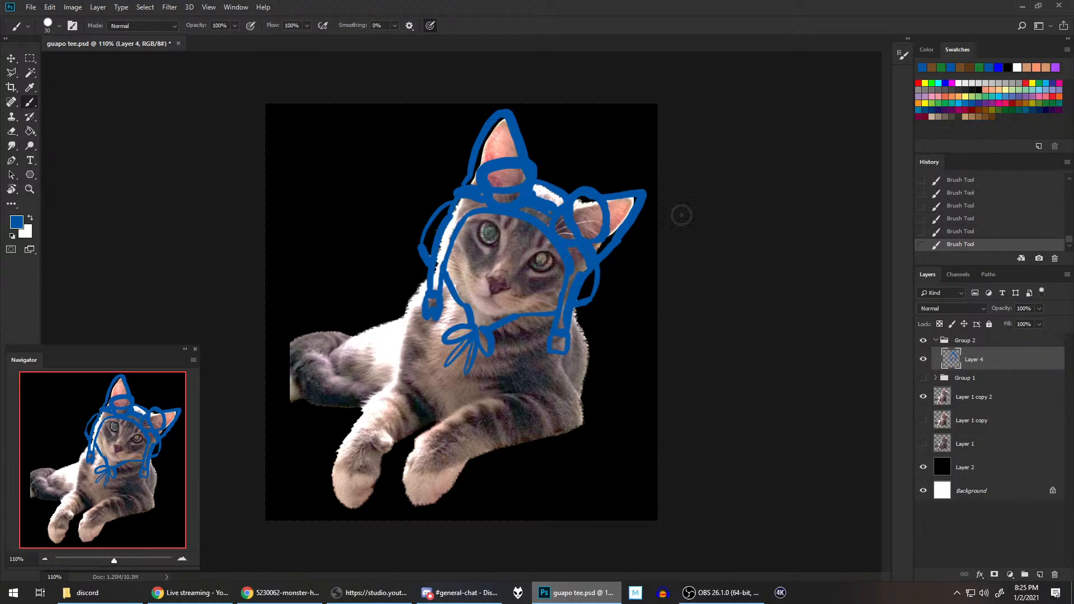
pyautogui.moveTo(491, 338); pyautogui.dragTo(552, 334)
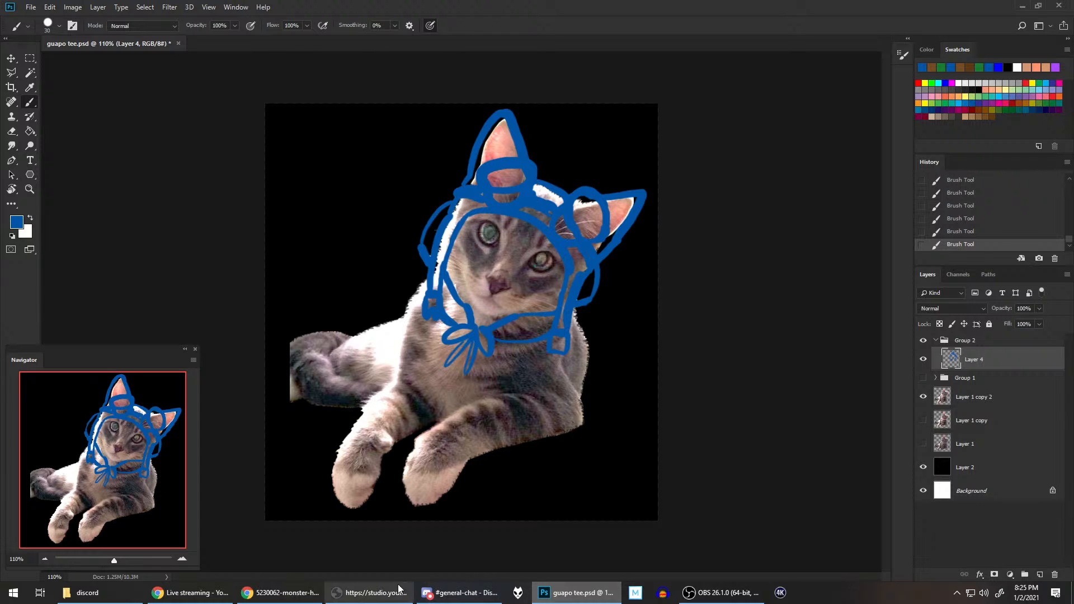
pyautogui.click(295, 594)
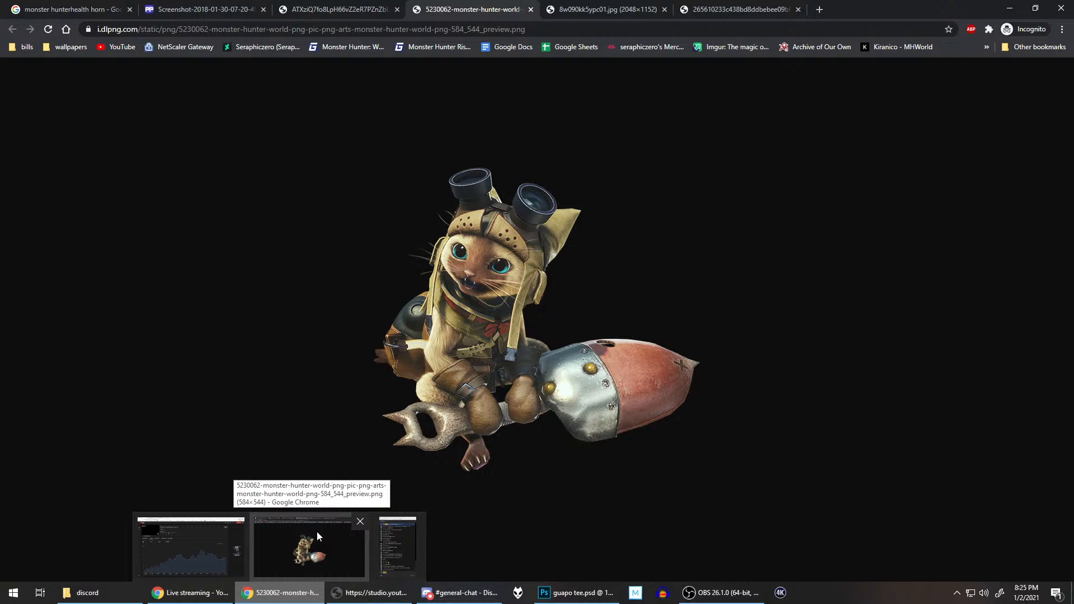
pyautogui.click(558, 589)
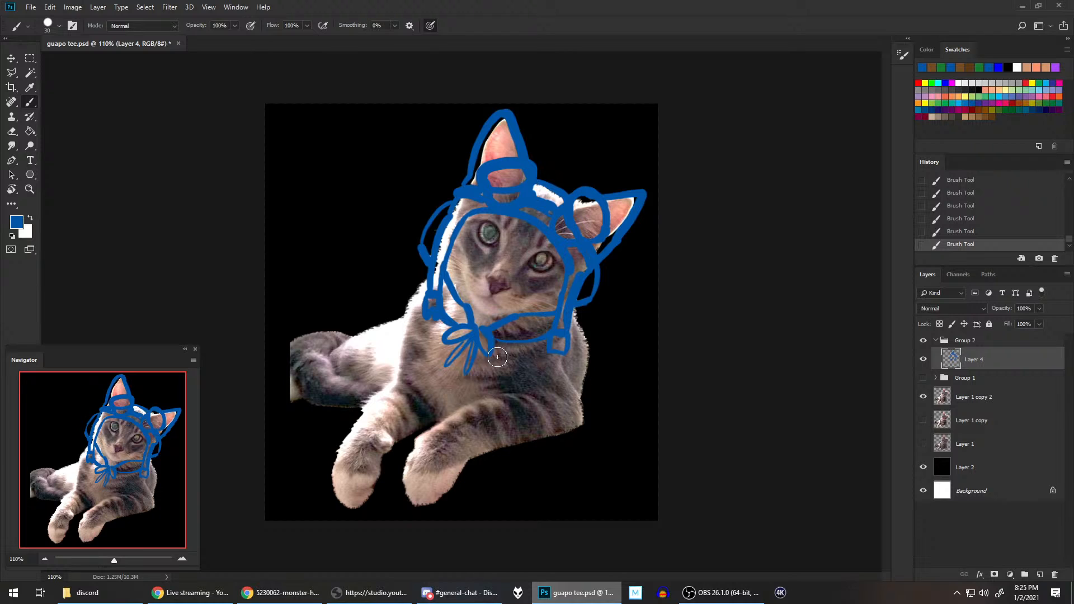
pyautogui.moveTo(490, 344); pyautogui.dragTo(506, 376)
pyautogui.click(972, 232)
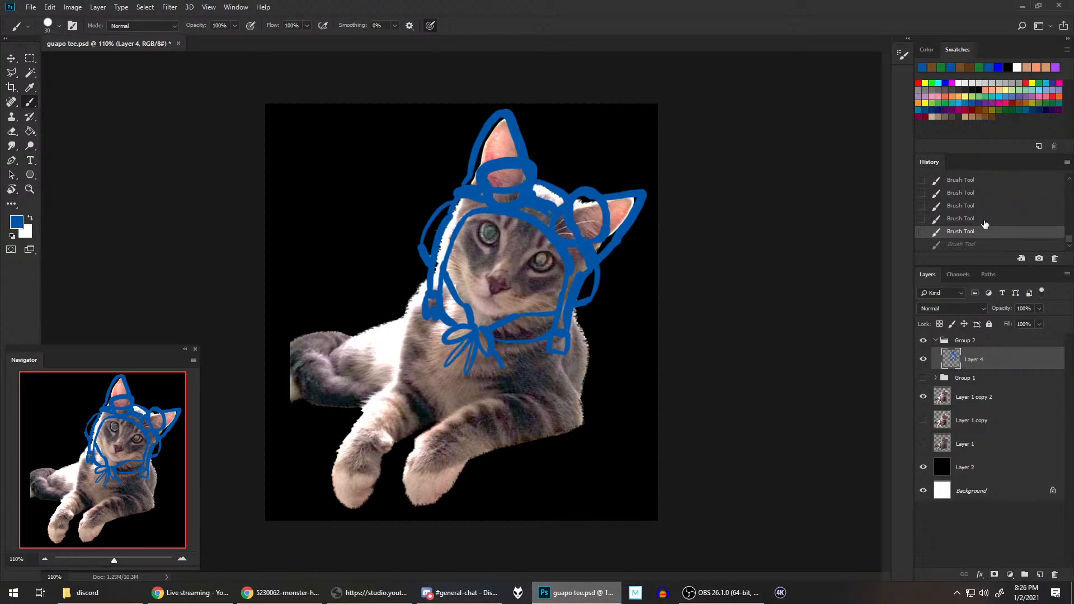
pyautogui.click(976, 219)
# Step: Outline the vest's wide pointed collar flaps on both sides of the bow in blue
pyautogui.moveTo(490, 350)
pyautogui.mouseDown()
pyautogui.moveTo(500, 383)
pyautogui.moveTo(572, 369)
pyautogui.moveTo(566, 338)
pyautogui.mouseUp()
pyautogui.moveTo(453, 346)
pyautogui.mouseDown()
pyautogui.moveTo(432, 359)
pyautogui.moveTo(448, 348)
pyautogui.moveTo(397, 306)
pyautogui.moveTo(427, 283)
pyautogui.mouseUp()
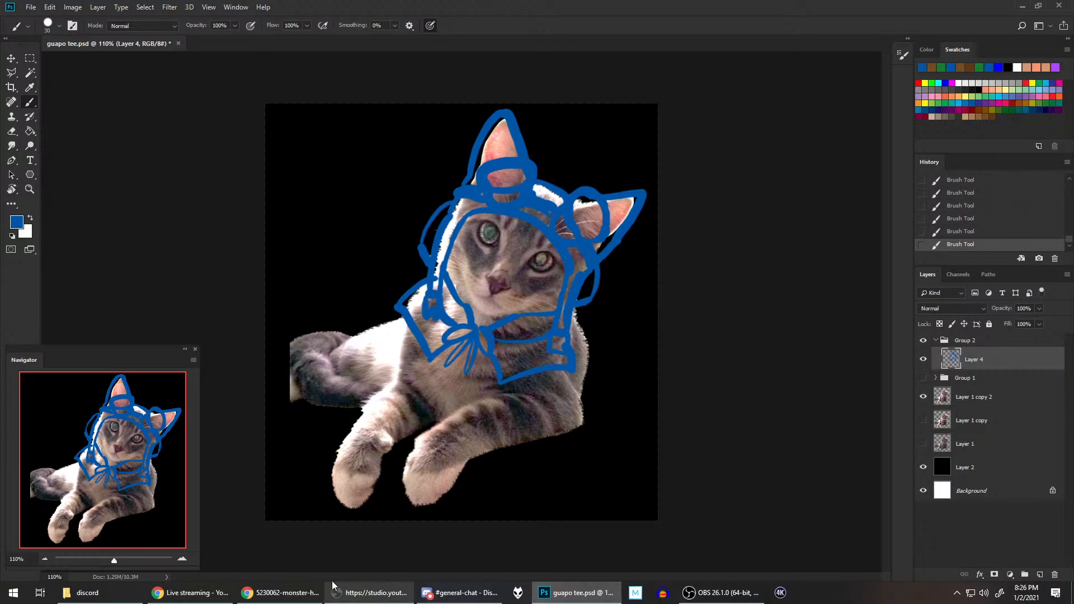
# Step: Check the vest in the Chrome reference, and outline its front opening below the bow and its lower edges across the chest in Photoshop
pyautogui.click(280, 592)
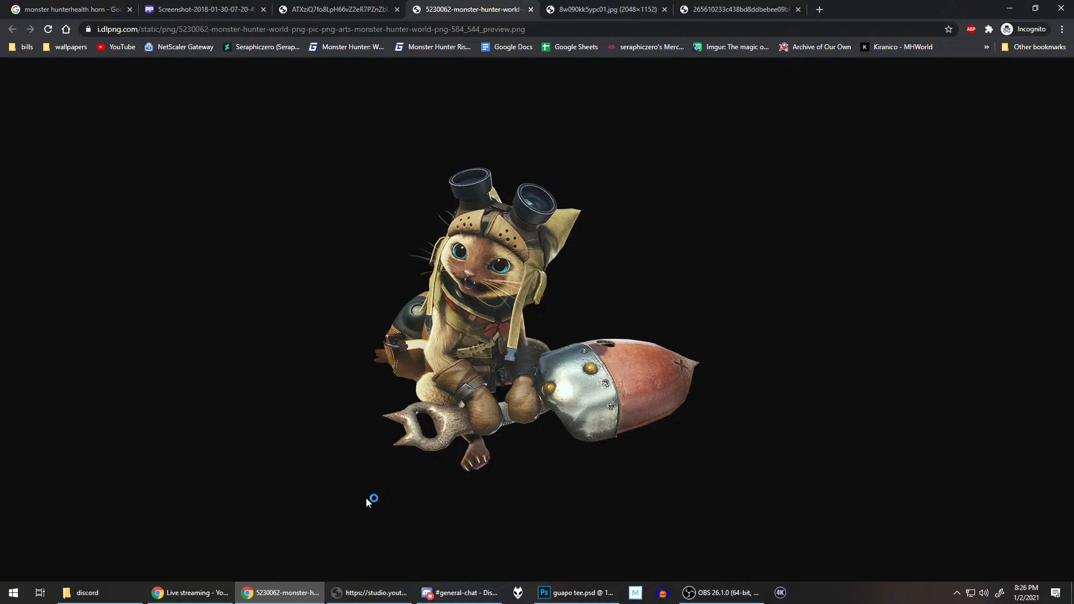
pyautogui.click(581, 593)
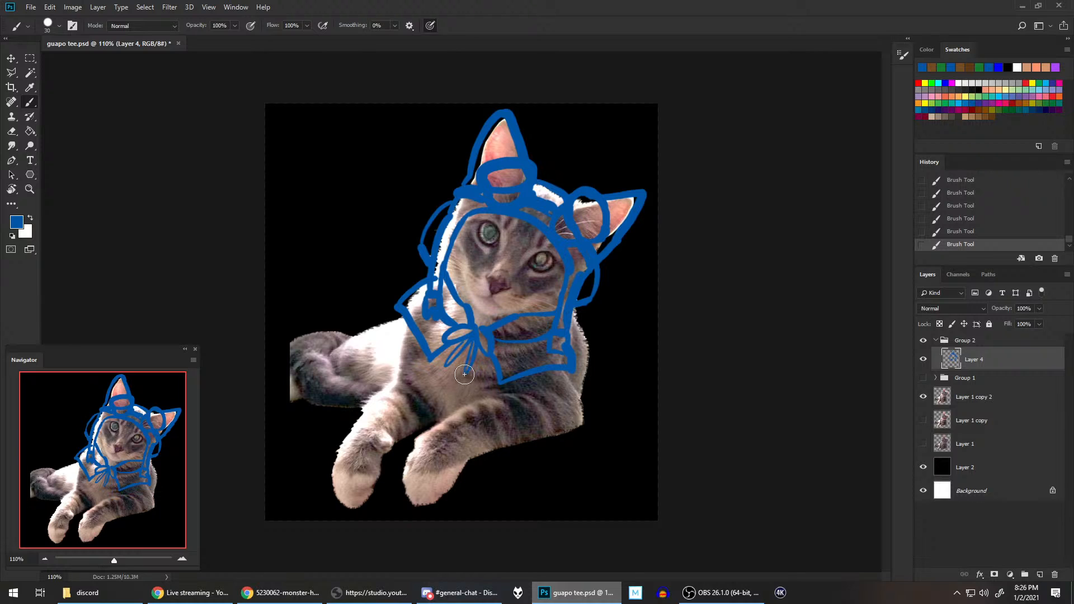
pyautogui.moveTo(468, 369); pyautogui.dragTo(457, 406)
pyautogui.moveTo(459, 351); pyautogui.dragTo(436, 406)
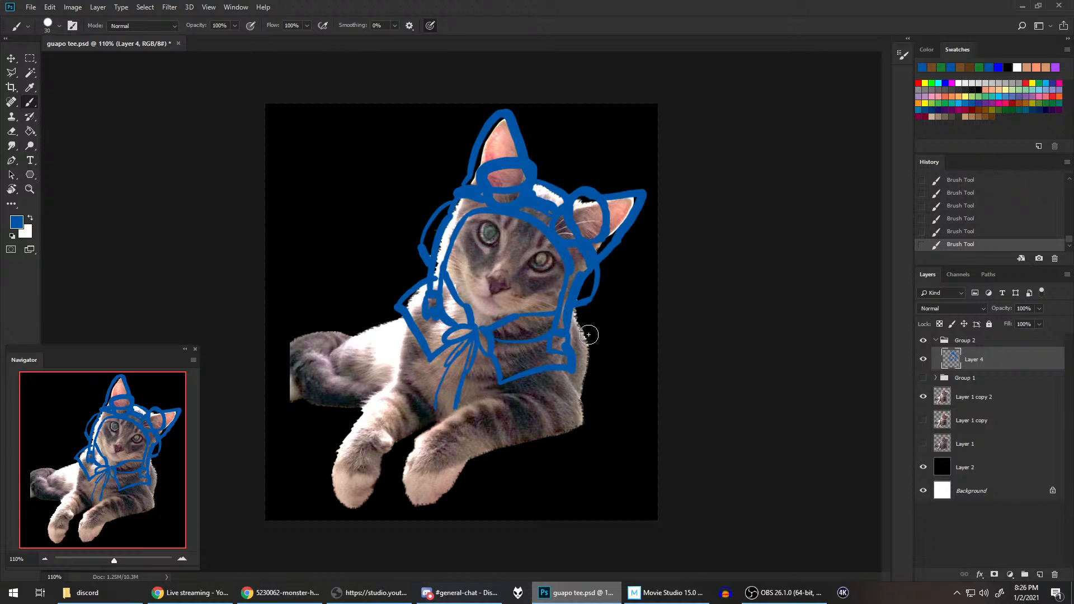
pyautogui.moveTo(458, 405); pyautogui.dragTo(525, 378)
pyautogui.moveTo(435, 408)
pyautogui.mouseDown()
pyautogui.moveTo(411, 371)
pyautogui.moveTo(412, 322)
pyautogui.moveTo(401, 358)
pyautogui.moveTo(416, 298)
pyautogui.mouseUp()
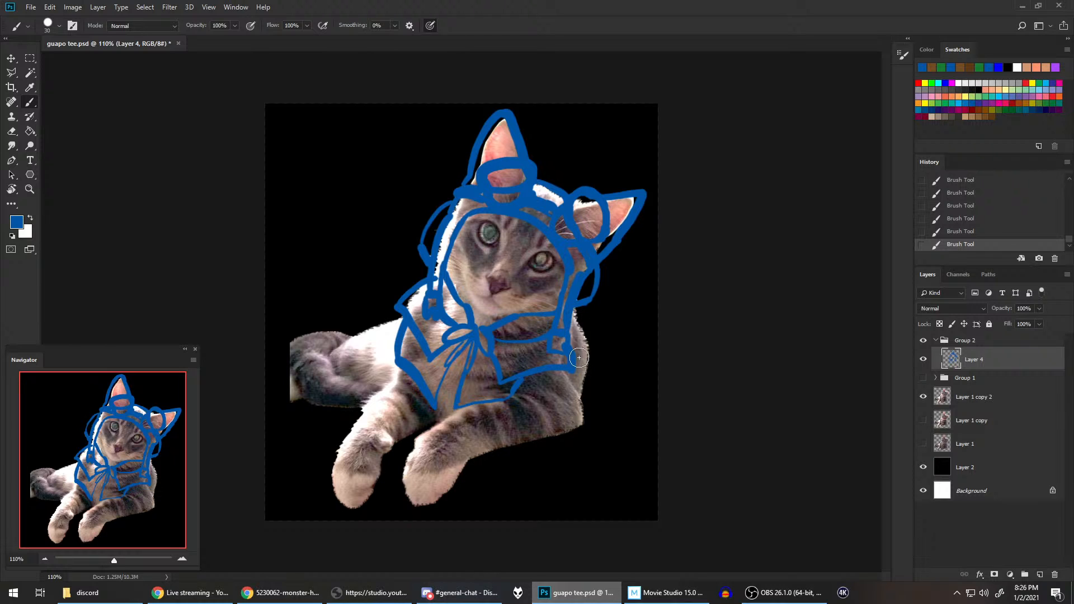
# Step: Check the leather set in the Chrome references, and outline the vest's edge around the shoulder on the canvas's right side in Photoshop
pyautogui.click(307, 590)
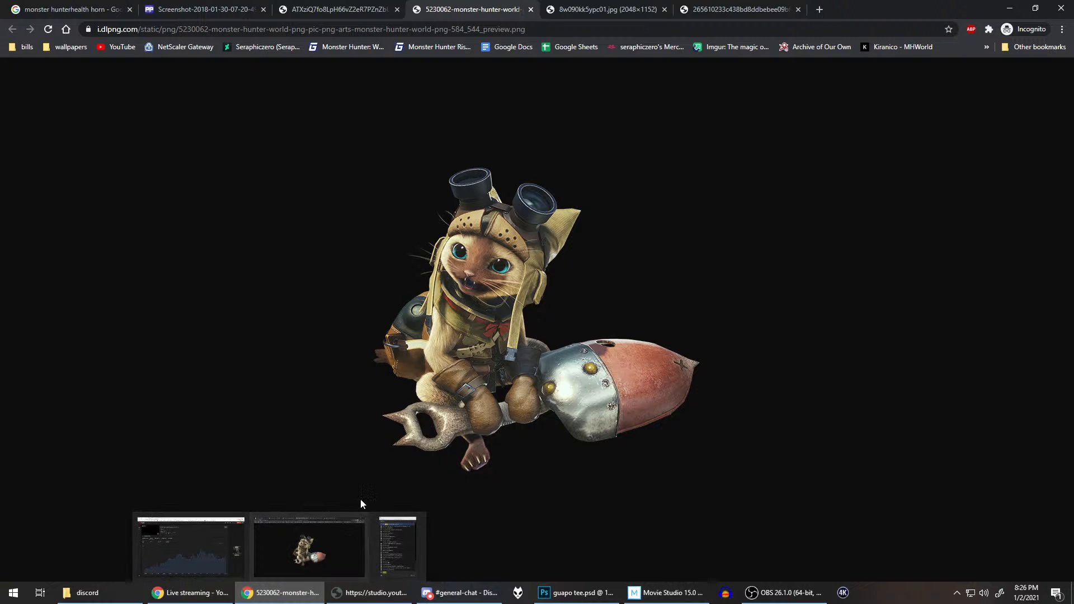
pyautogui.hotkey('ctrl', 'shift', 'Tab')
pyautogui.hotkey('ctrl', 'shift', 'Tab')
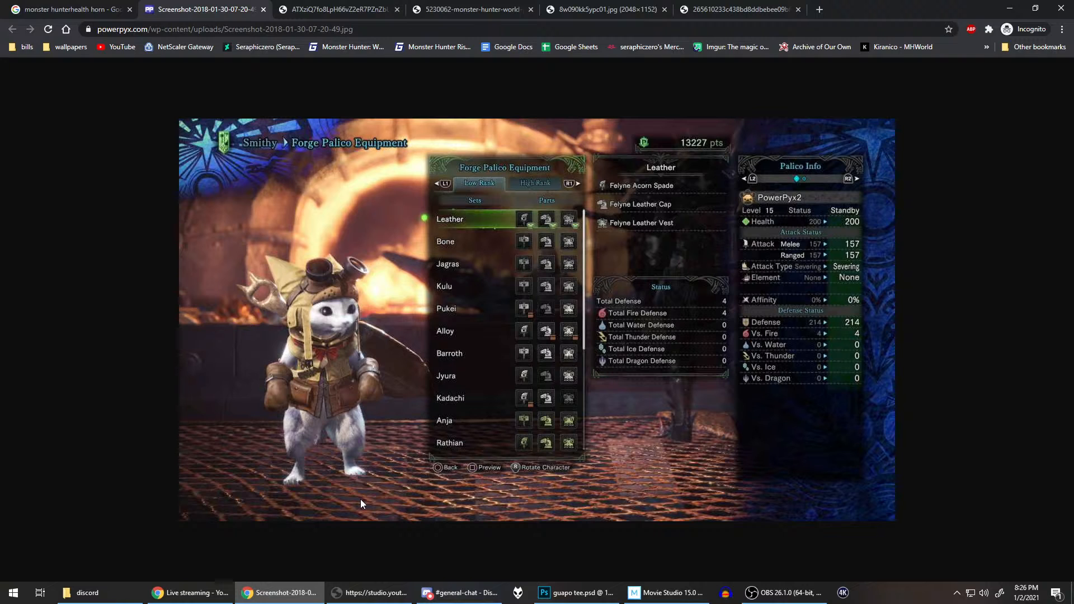
pyautogui.hotkey('ctrl', 'Tab')
pyautogui.hotkey('ctrl', 'Tab')
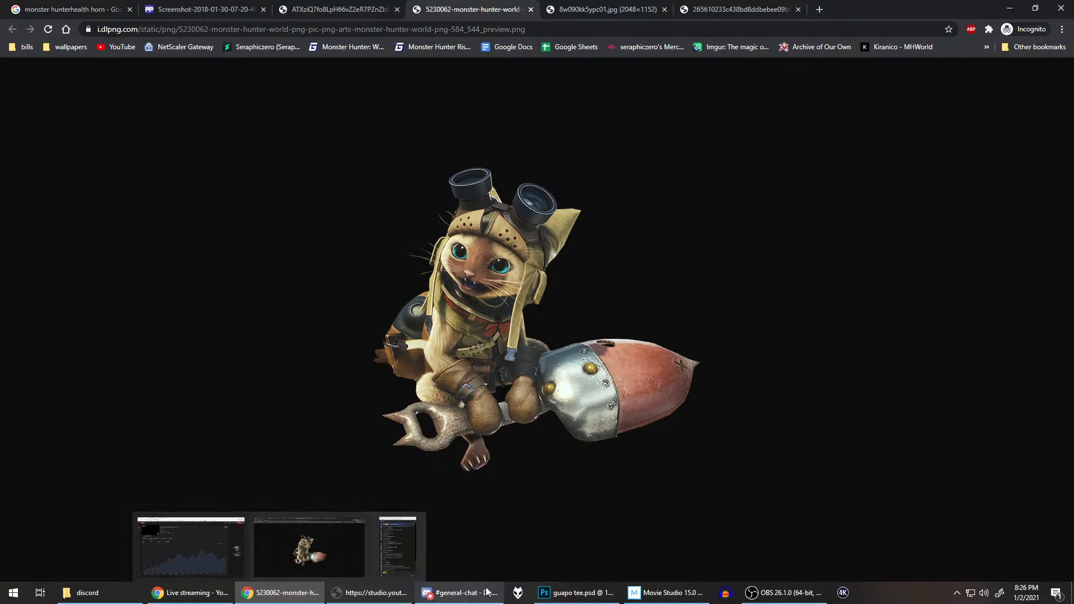
pyautogui.click(459, 593)
pyautogui.click(576, 592)
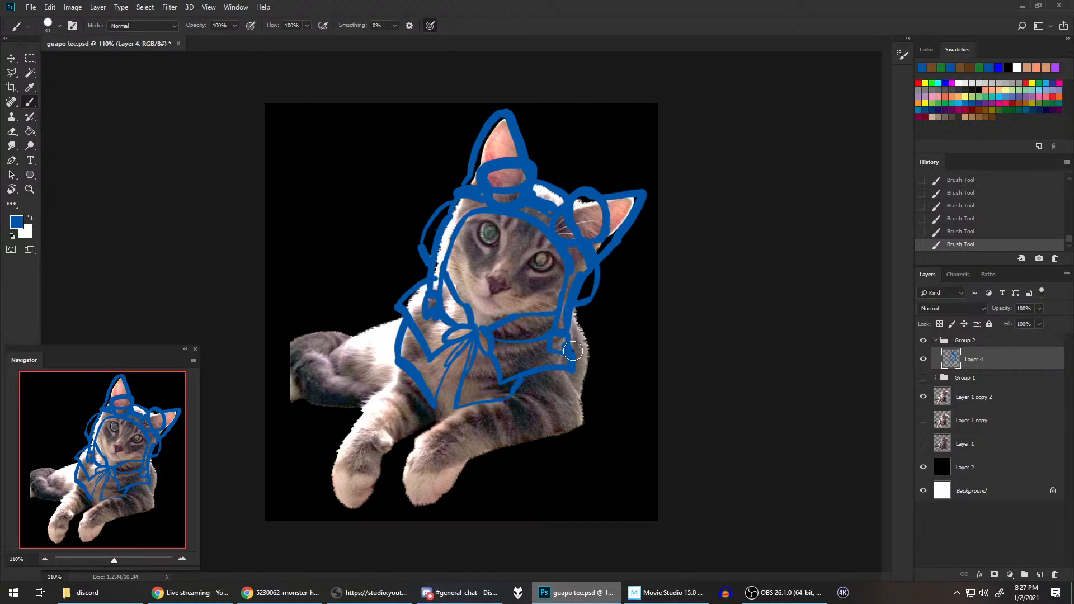
pyautogui.moveTo(574, 365); pyautogui.dragTo(578, 394)
pyautogui.moveTo(575, 309)
pyautogui.mouseDown()
pyautogui.moveTo(594, 343)
pyautogui.moveTo(593, 383)
pyautogui.mouseUp()
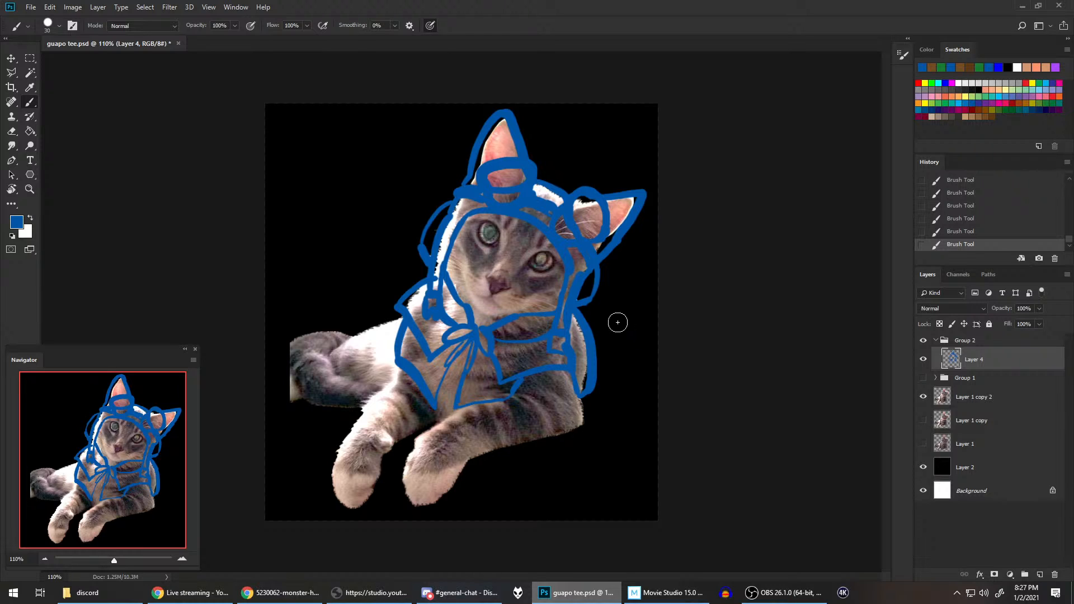
# Step: Add blue strokes along the neckband on both sides of the bow, and check the outfit in the Chrome reference
pyautogui.moveTo(493, 333); pyautogui.dragTo(551, 328)
pyautogui.moveTo(462, 322); pyautogui.dragTo(465, 328)
pyautogui.moveTo(285, 594)
pyautogui.click(309, 547)
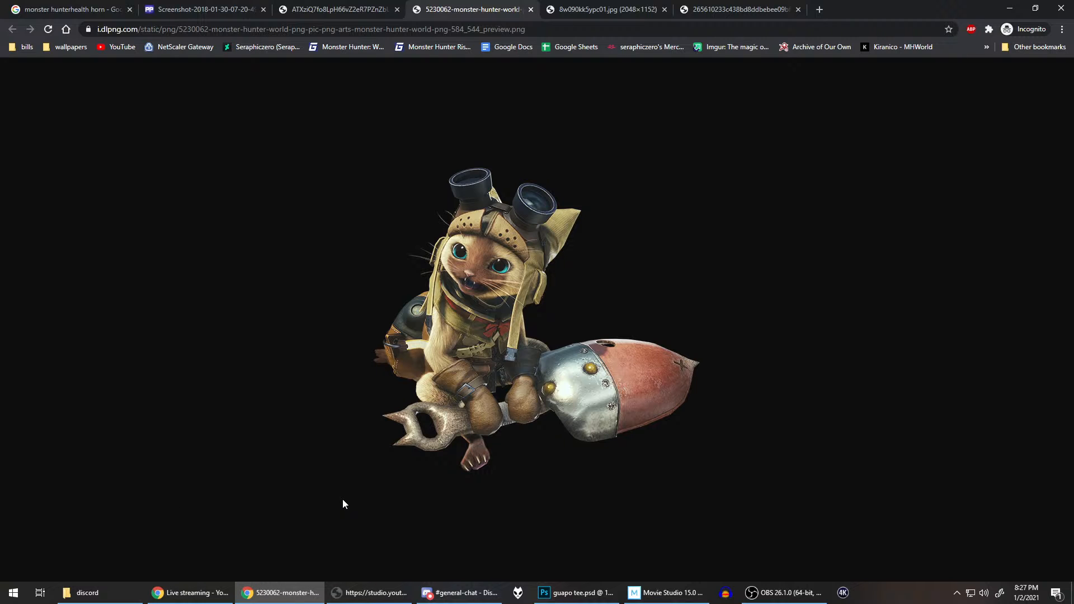
# Step: Return to Photoshop, dismiss the Movie Studio upgrade offer, and close the Movie Studio window
pyautogui.click(585, 594)
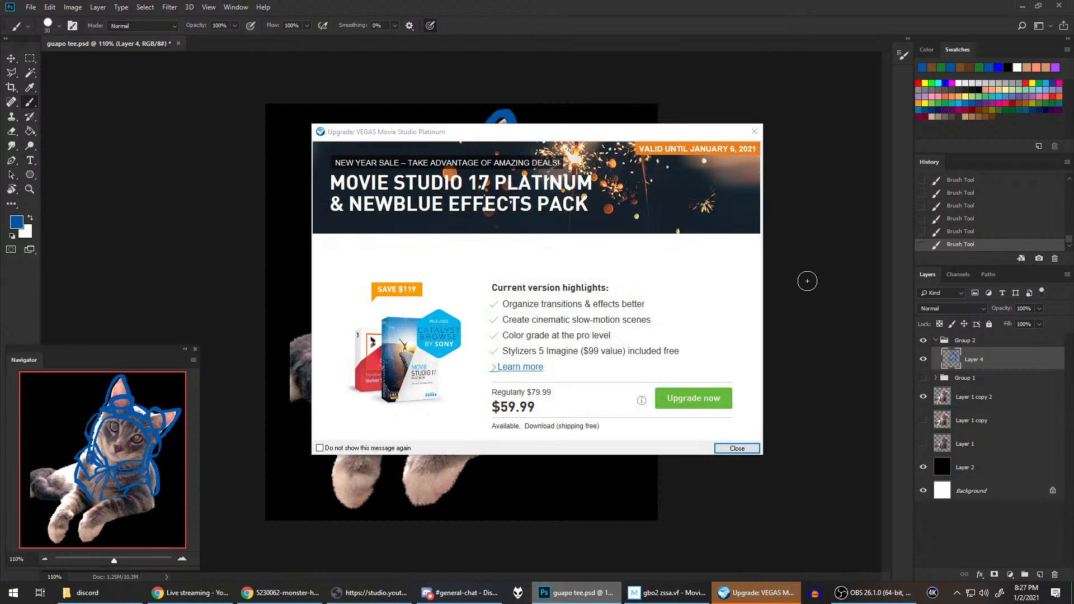
pyautogui.click(755, 133)
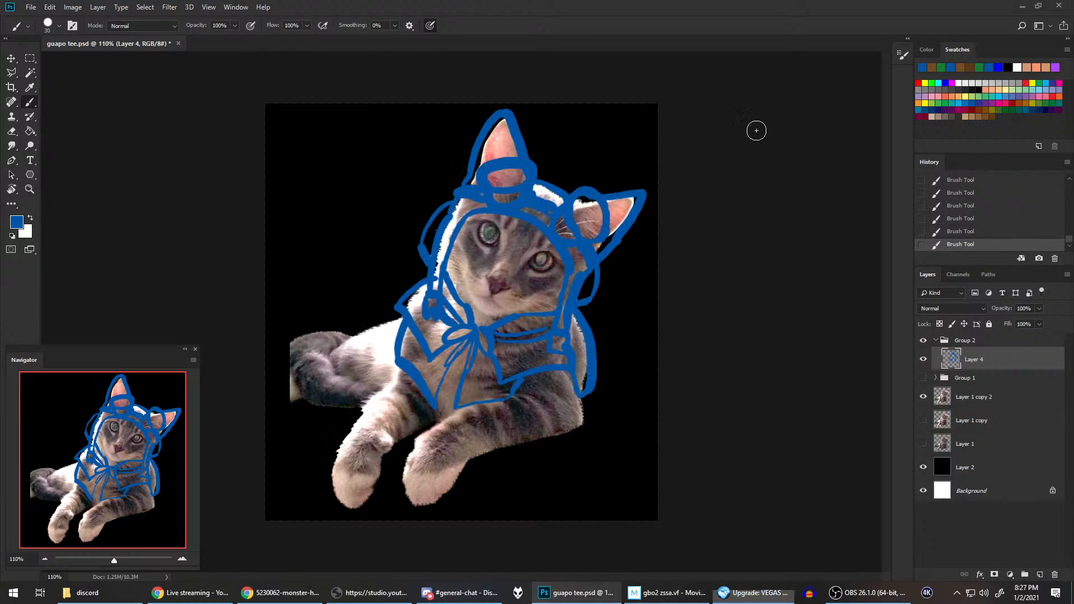
pyautogui.click(663, 598)
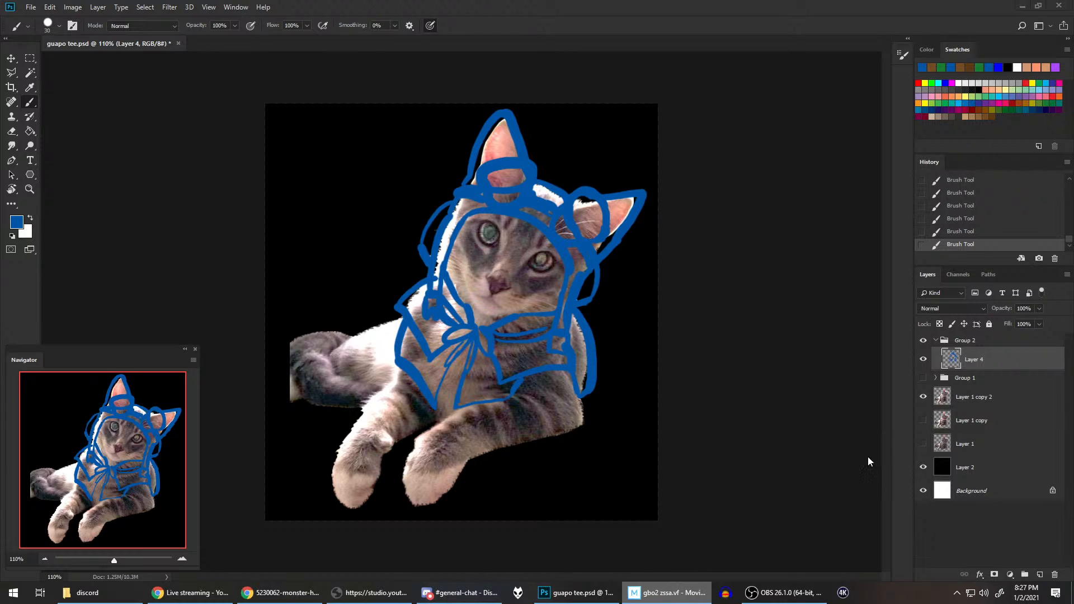
pyautogui.rightClick(666, 580)
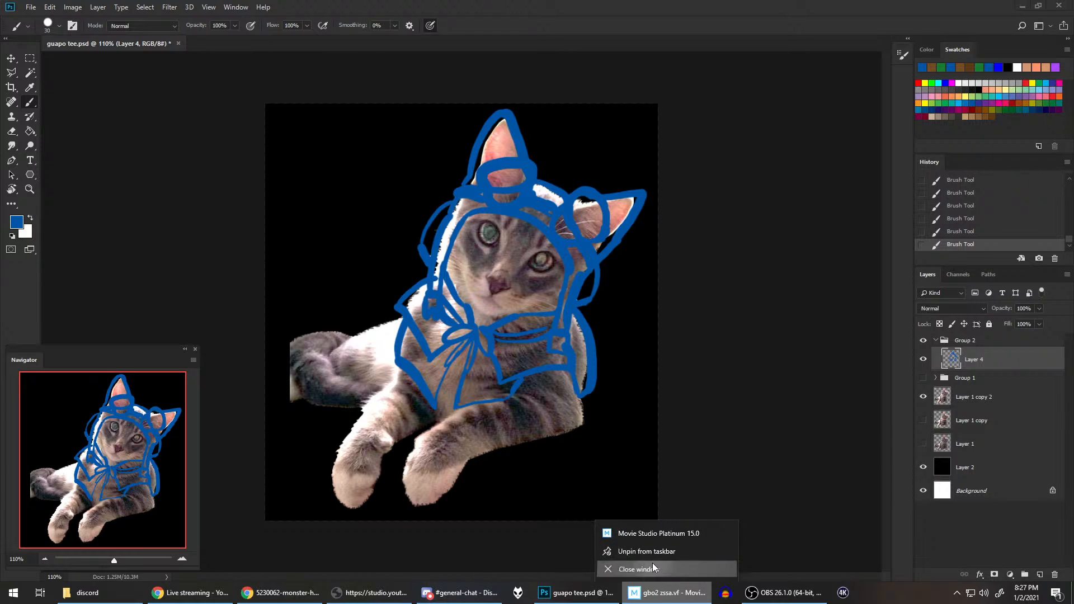
pyautogui.click(652, 564)
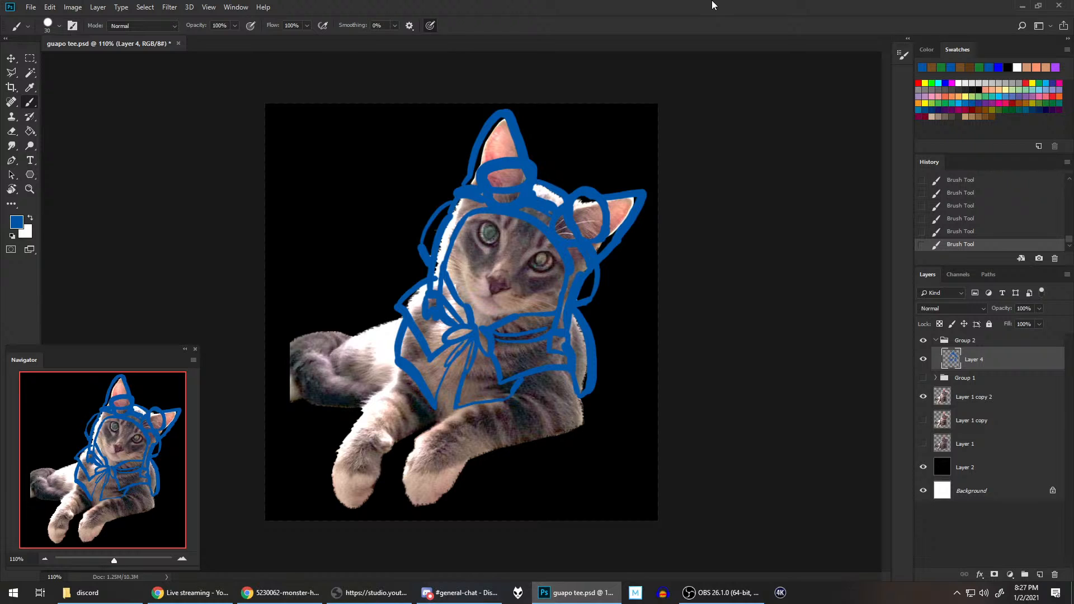
# Step: Copy the goggled palico reference image in Chrome and switch back to Photoshop
pyautogui.click(292, 591)
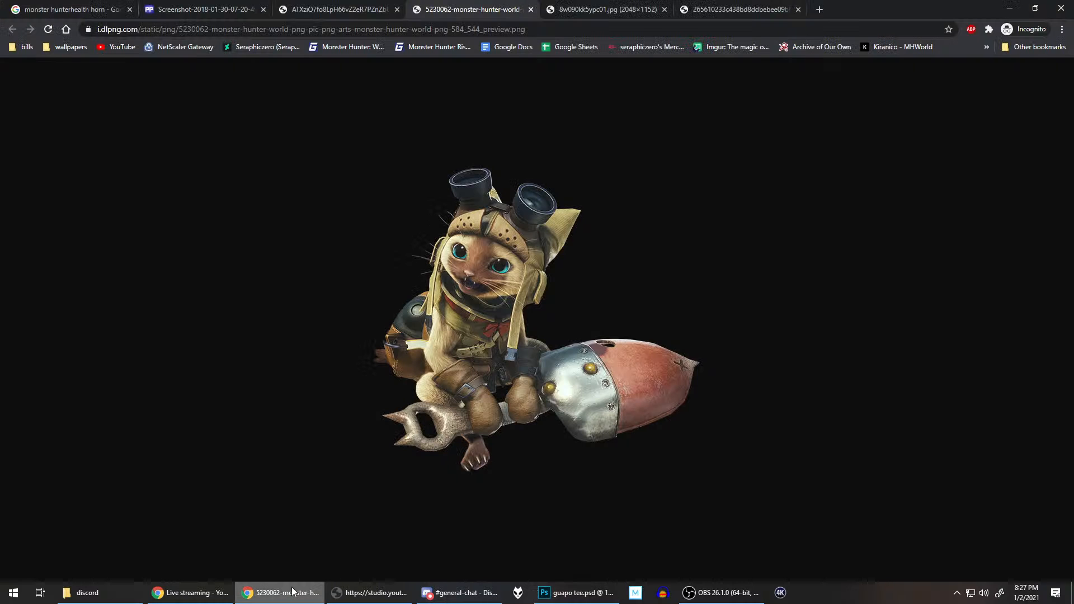
pyautogui.click(291, 597)
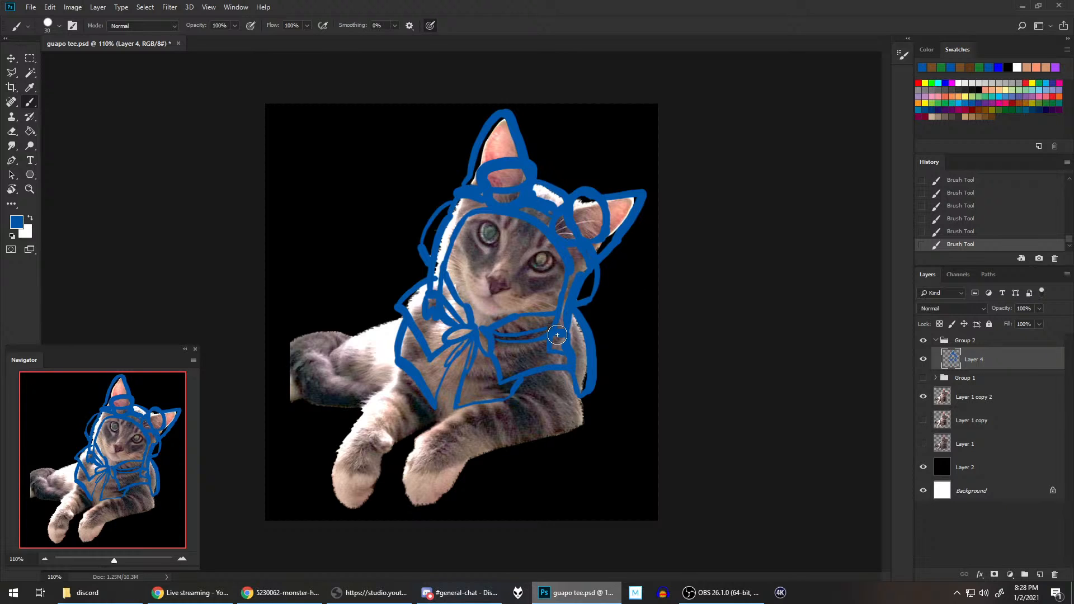
pyautogui.click(266, 593)
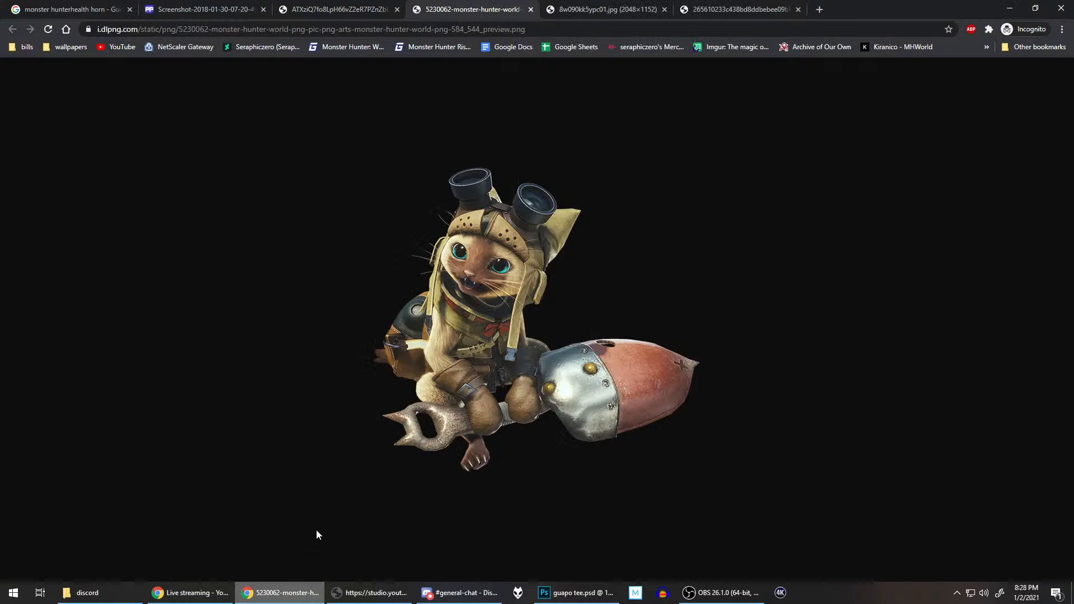
pyautogui.rightClick(501, 267)
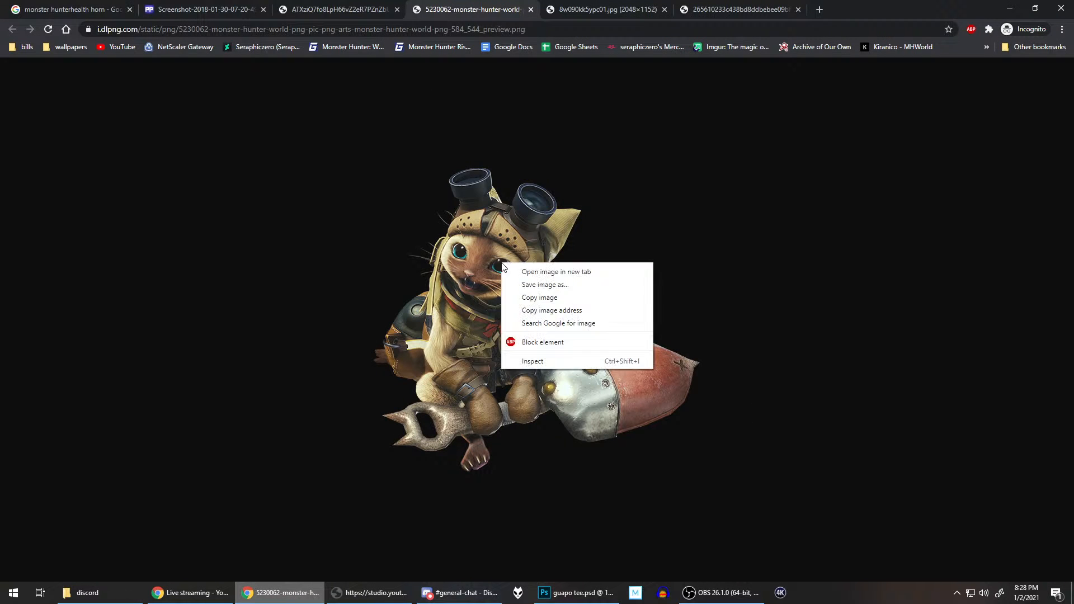
pyautogui.click(551, 301)
pyautogui.click(563, 594)
pyautogui.click(563, 596)
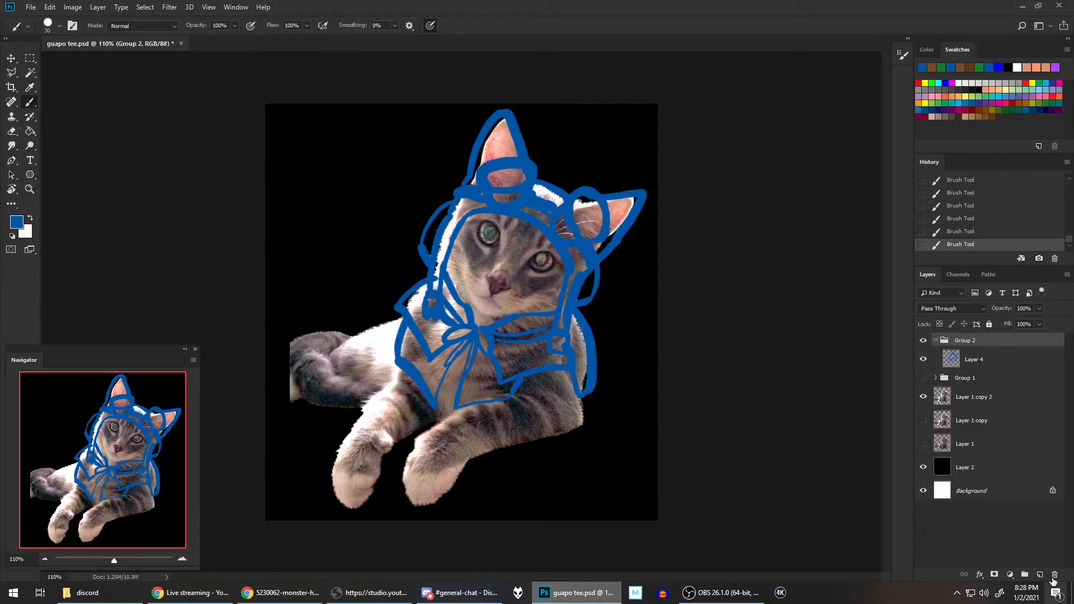
# Step: Paste the copied palico reference onto a new layer above Group 2, and hide that layer
pyautogui.click(1039, 575)
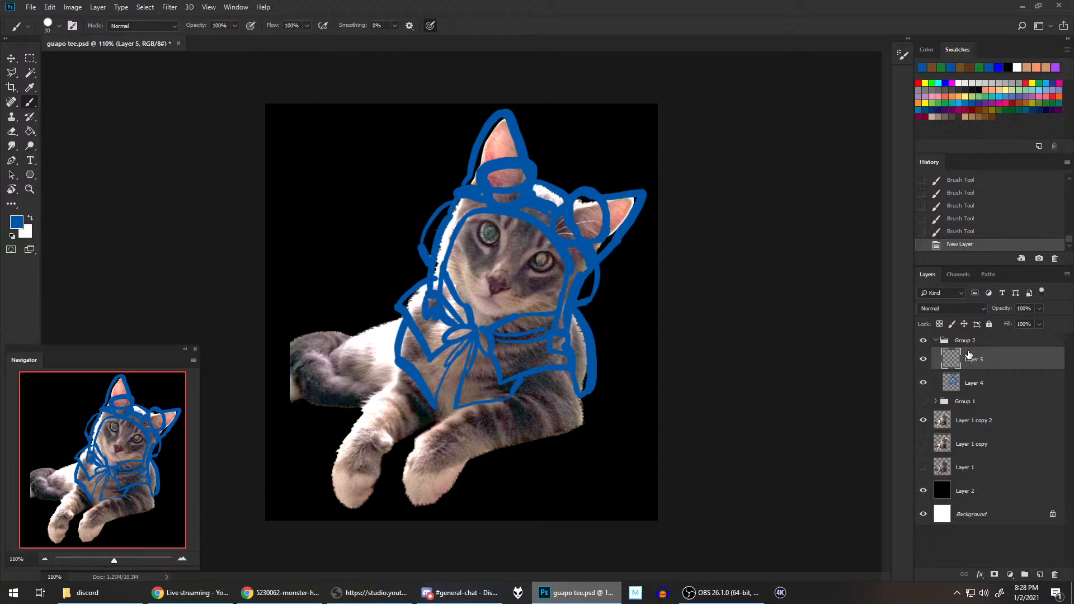
pyautogui.moveTo(970, 362); pyautogui.dragTo(974, 331)
pyautogui.moveTo(976, 338); pyautogui.dragTo(955, 335)
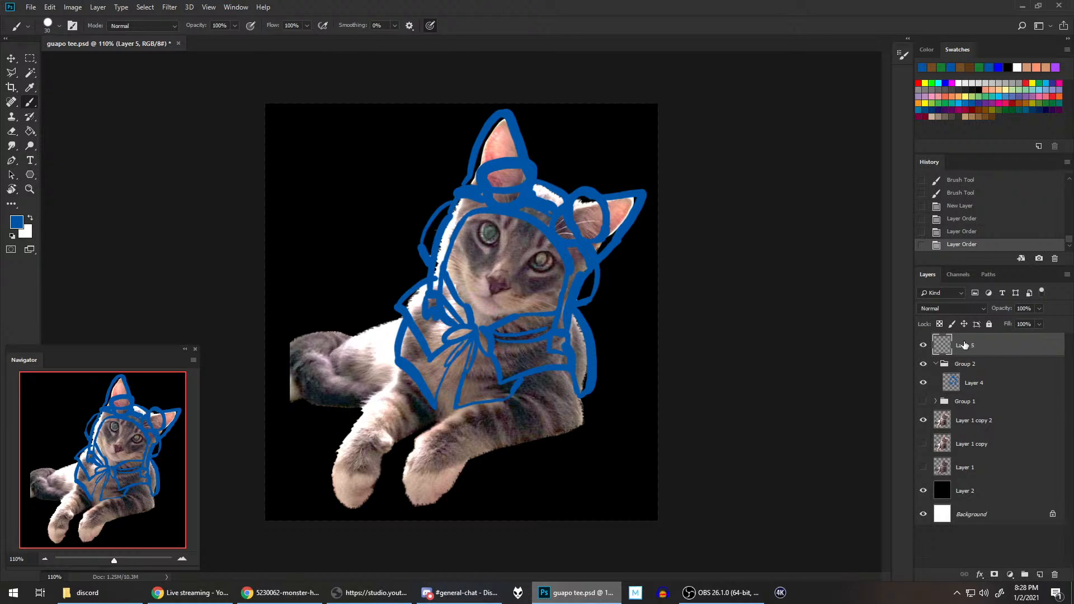
pyautogui.hotkey('ctrl', 'v')
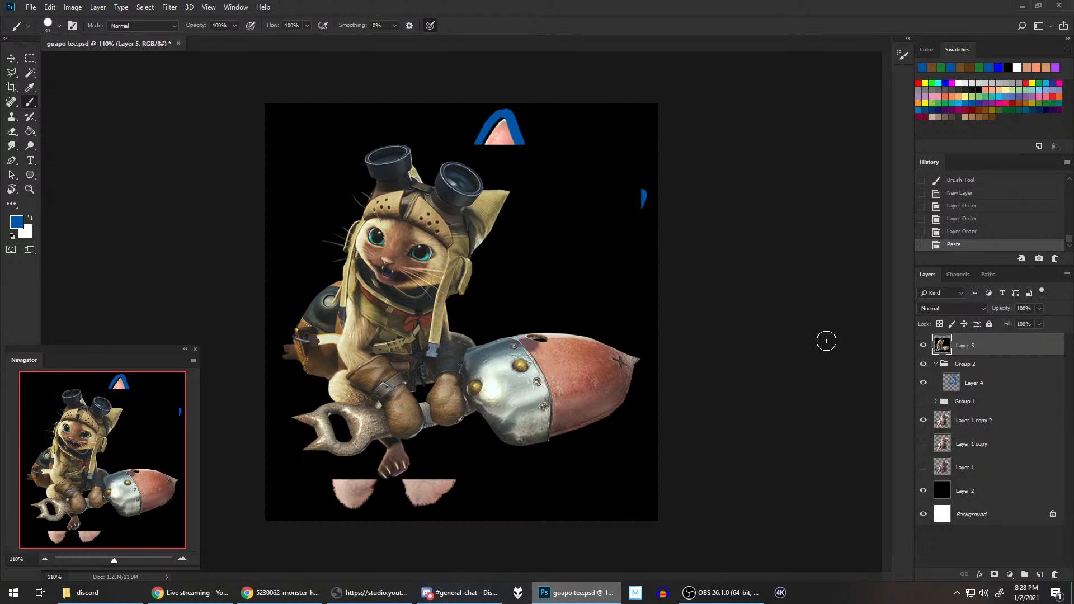
pyautogui.click(924, 346)
pyautogui.click(924, 346)
pyautogui.click(924, 346)
# Step: Select Layer 4, check the gloves in the pasted reference, and outline both front paws in blue
pyautogui.click(999, 389)
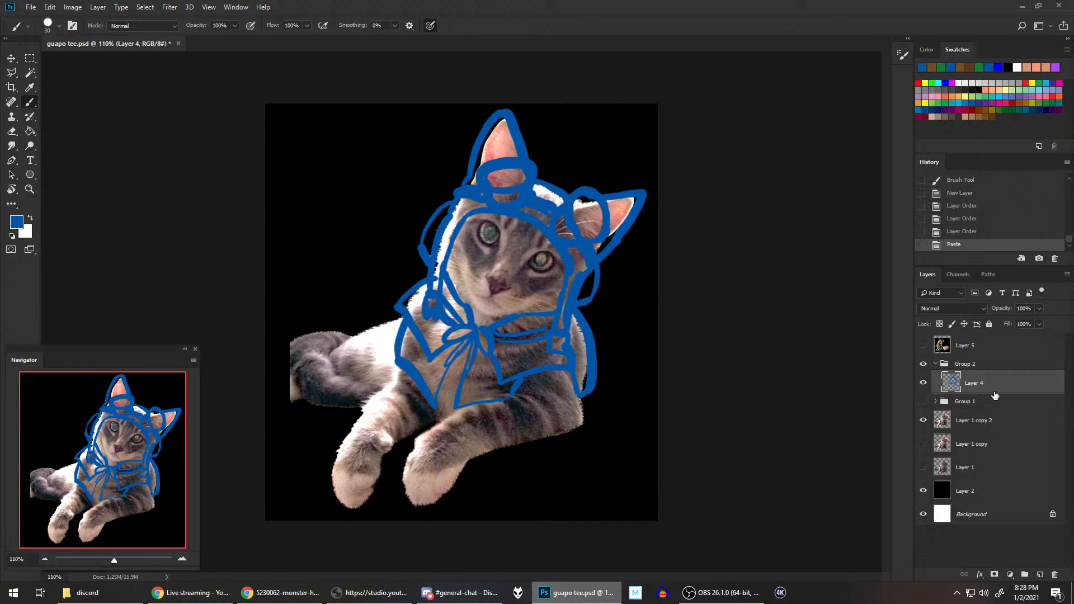
pyautogui.click(923, 346)
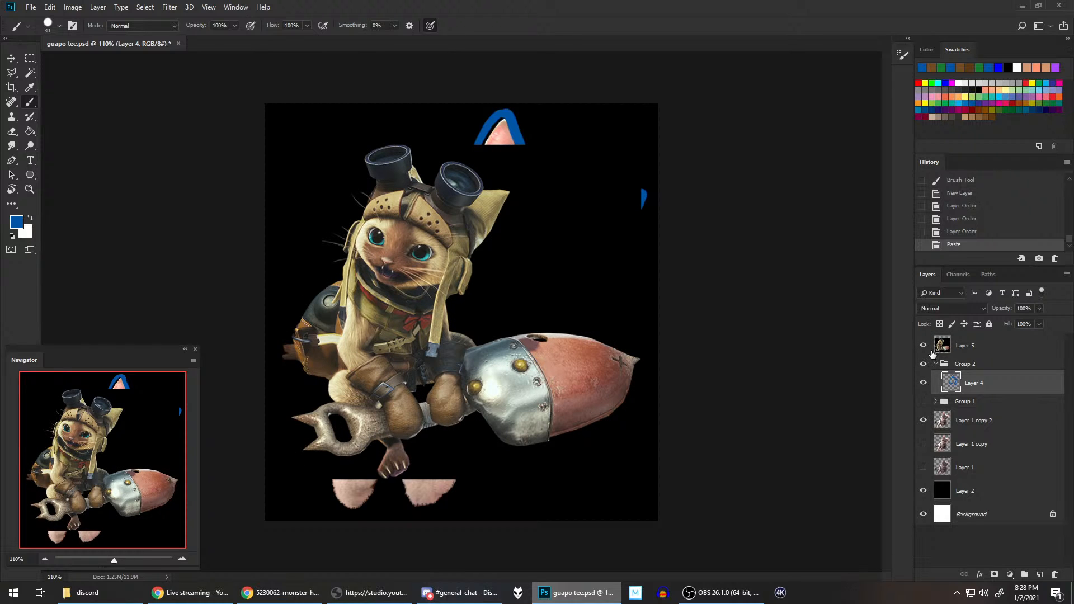
pyautogui.click(923, 346)
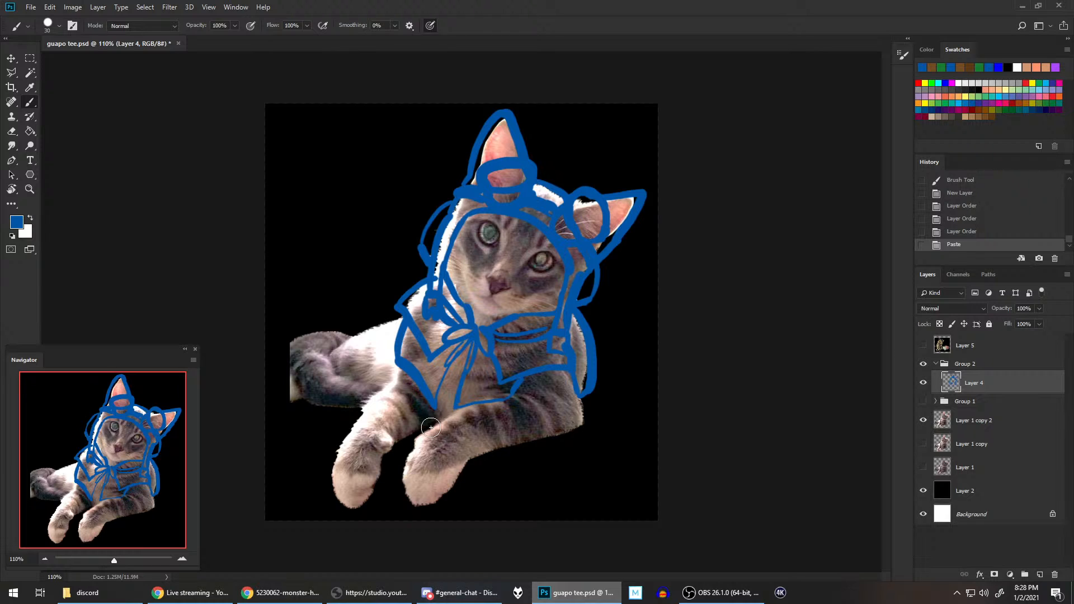
pyautogui.moveTo(433, 428)
pyautogui.mouseDown()
pyautogui.moveTo(410, 444)
pyautogui.moveTo(428, 438)
pyautogui.moveTo(405, 458)
pyautogui.moveTo(401, 493)
pyautogui.moveTo(422, 509)
pyautogui.moveTo(462, 480)
pyautogui.moveTo(474, 454)
pyautogui.mouseUp()
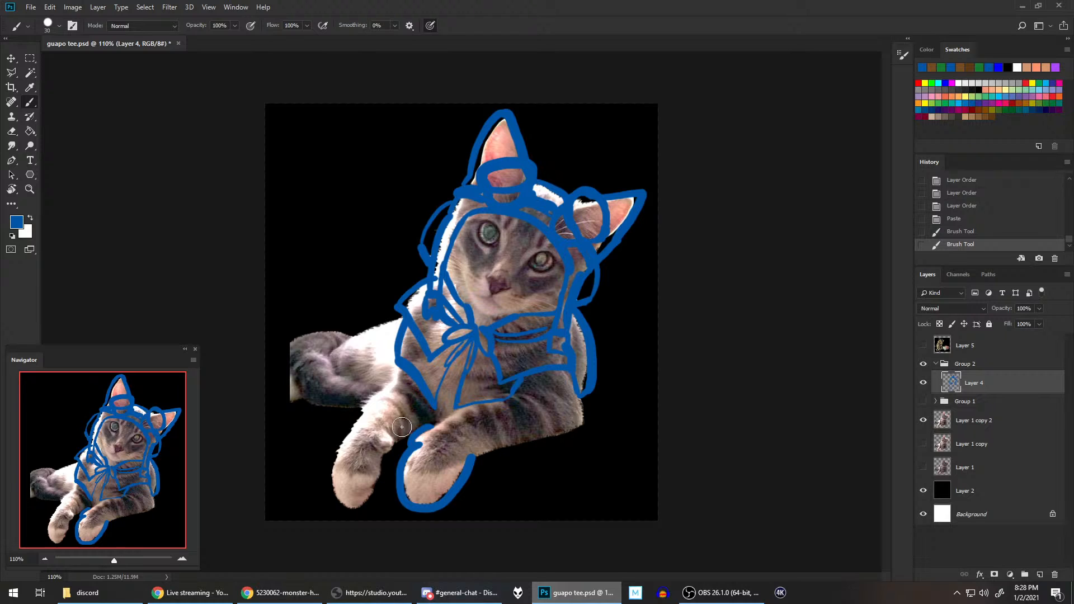
pyautogui.moveTo(374, 445)
pyautogui.mouseDown()
pyautogui.moveTo(393, 452)
pyautogui.moveTo(387, 428)
pyautogui.moveTo(382, 481)
pyautogui.moveTo(352, 508)
pyautogui.moveTo(340, 444)
pyautogui.moveTo(358, 427)
pyautogui.mouseUp()
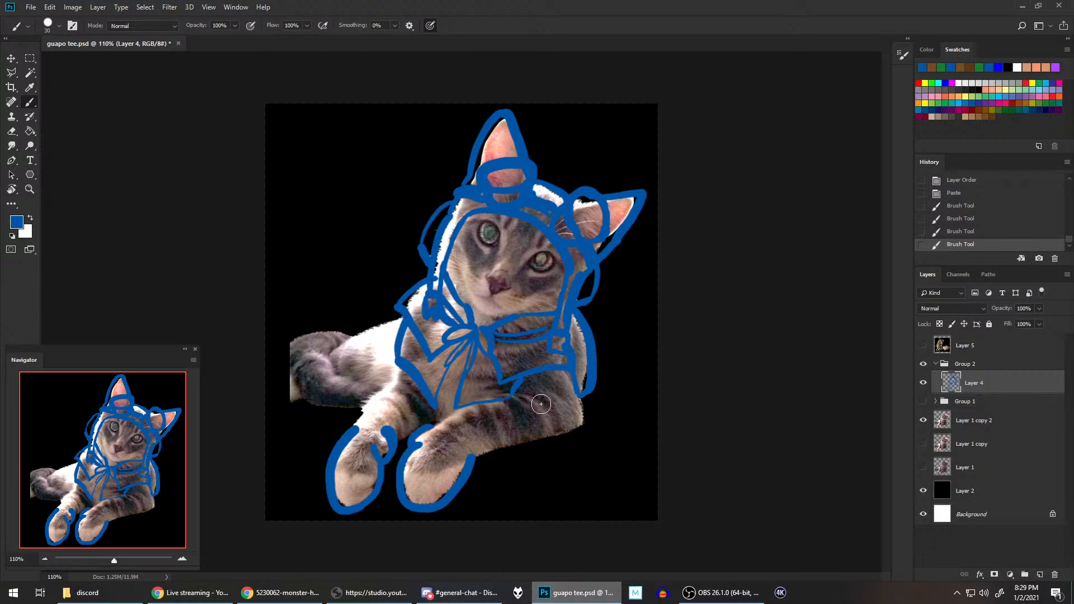
# Step: Recheck the gloves in the reference layer, and close both paw outlines with blue strokes across the wrists
pyautogui.click(922, 346)
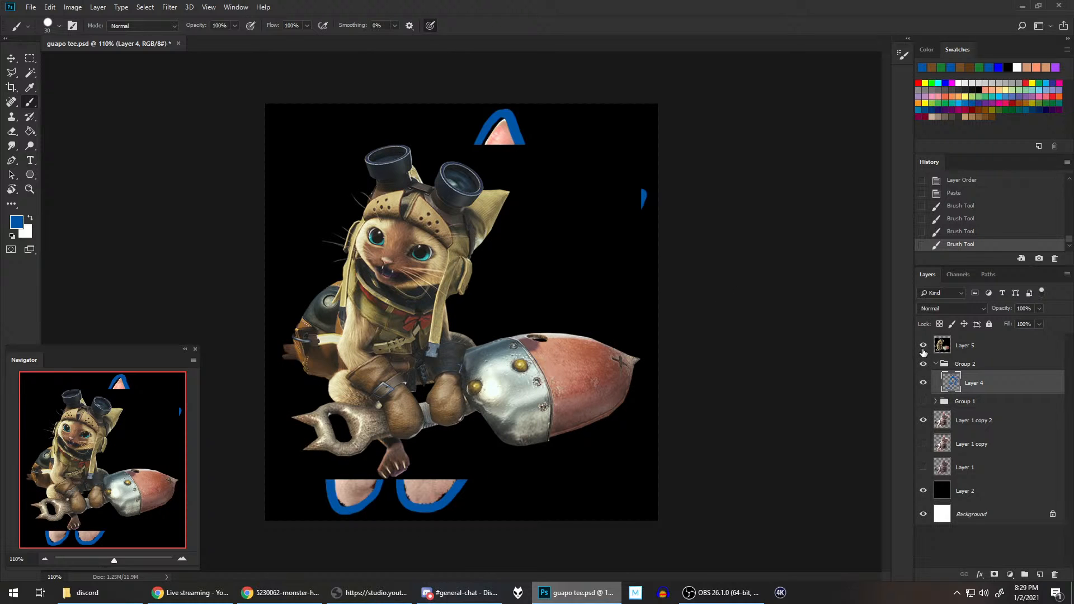
pyautogui.click(924, 346)
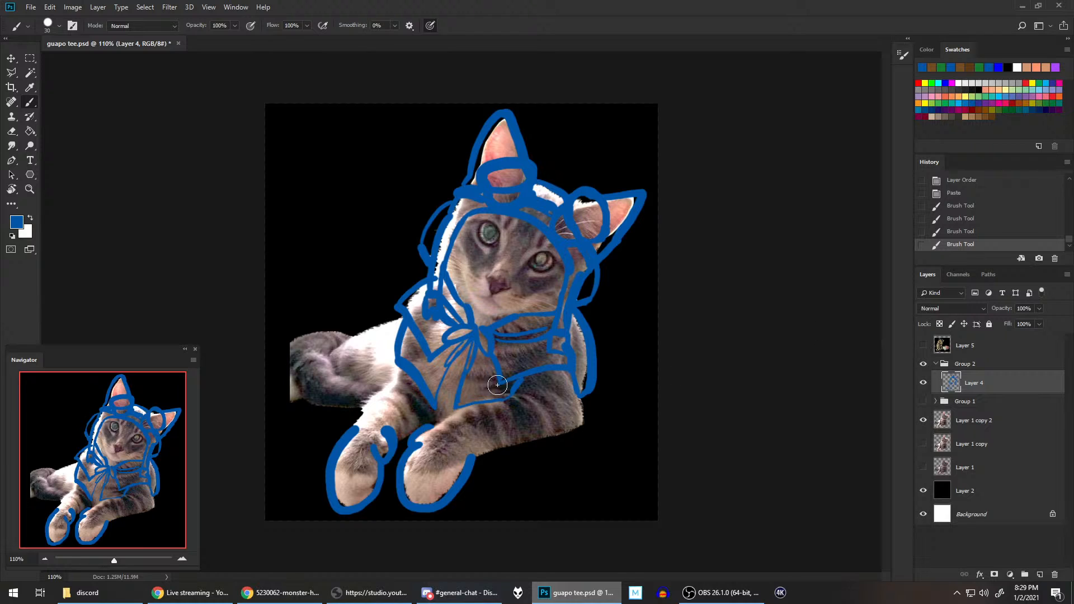
pyautogui.moveTo(444, 429); pyautogui.dragTo(480, 467)
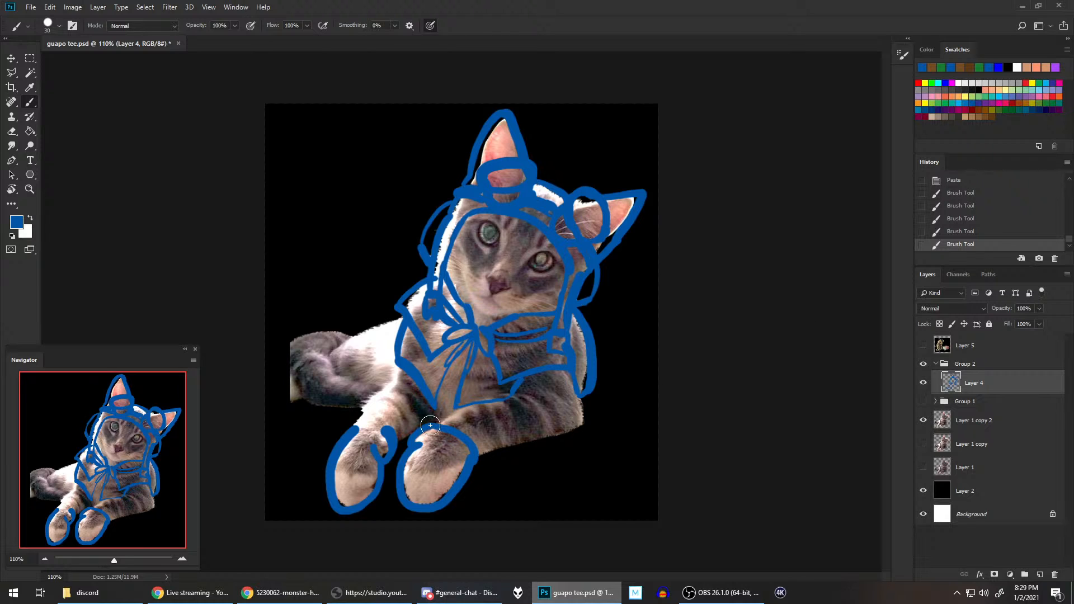
pyautogui.moveTo(421, 431)
pyautogui.mouseDown()
pyautogui.moveTo(459, 419)
pyautogui.moveTo(481, 453)
pyautogui.mouseUp()
pyautogui.moveTo(358, 426)
pyautogui.mouseDown()
pyautogui.moveTo(382, 428)
pyautogui.moveTo(343, 444)
pyautogui.moveTo(396, 420)
pyautogui.moveTo(391, 436)
pyautogui.moveTo(392, 427)
pyautogui.moveTo(339, 433)
pyautogui.mouseUp()
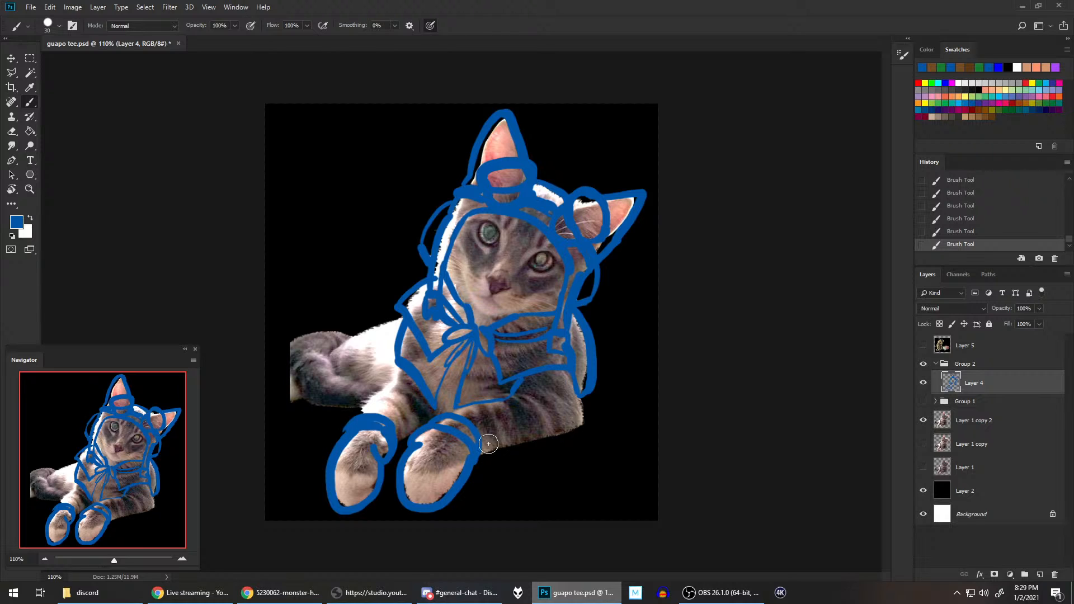
# Step: Outline the cuffs above the gloves on both forelegs in blue, and save the document
pyautogui.moveTo(476, 452); pyautogui.dragTo(513, 429)
pyautogui.moveTo(451, 412)
pyautogui.mouseDown()
pyautogui.moveTo(518, 424)
pyautogui.moveTo(512, 435)
pyautogui.moveTo(503, 425)
pyautogui.moveTo(493, 451)
pyautogui.moveTo(484, 443)
pyautogui.moveTo(519, 441)
pyautogui.moveTo(477, 459)
pyautogui.moveTo(526, 446)
pyautogui.mouseUp()
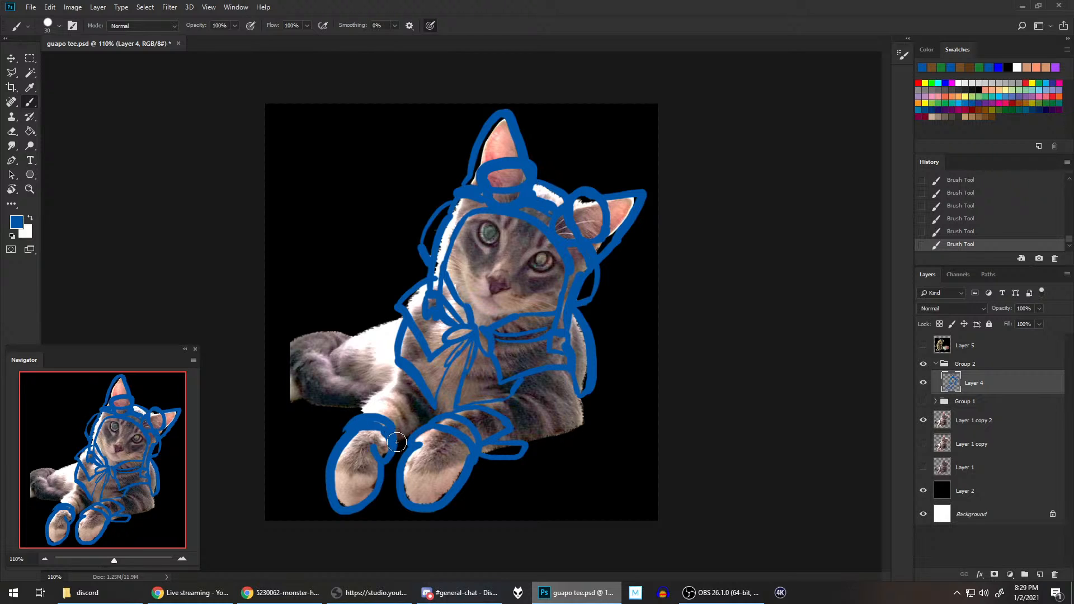
pyautogui.moveTo(398, 445)
pyautogui.mouseDown()
pyautogui.moveTo(371, 398)
pyautogui.moveTo(354, 422)
pyautogui.mouseUp()
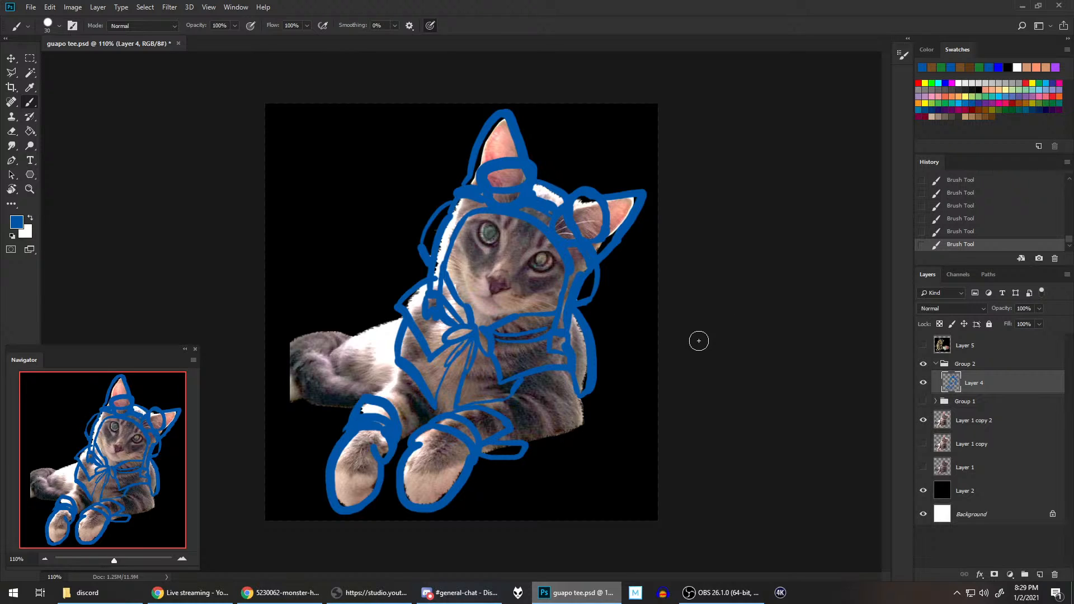
pyautogui.hotkey('ctrl', 's')
# Step: Add a new layer below Layer 4 in Group 2, and sample the tan of the cap's ear from the reference layer
pyautogui.click(1040, 574)
pyautogui.moveTo(976, 383); pyautogui.dragTo(987, 415)
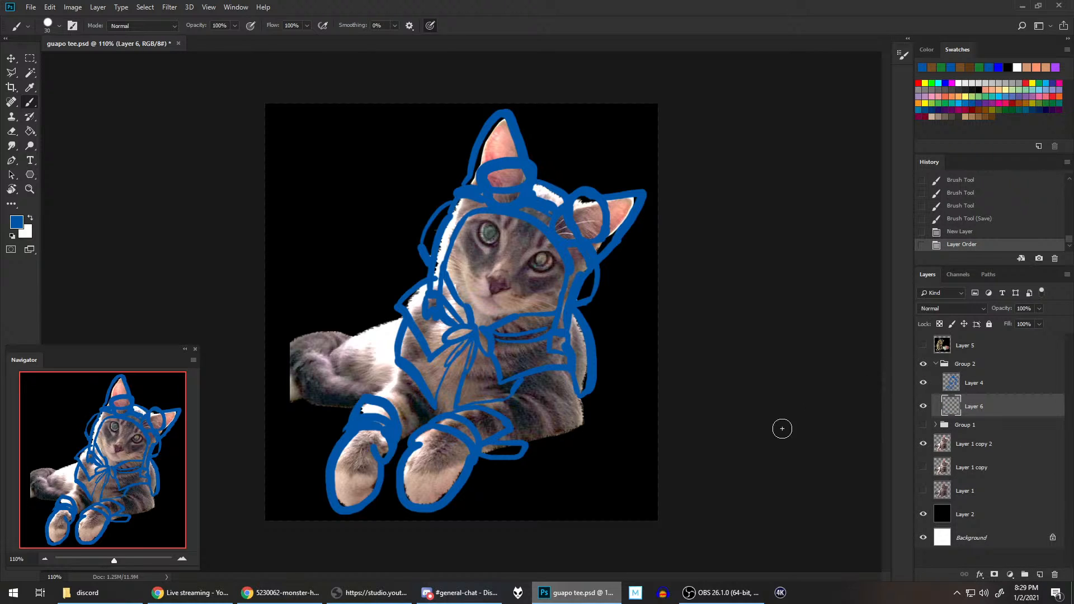
pyautogui.click(923, 346)
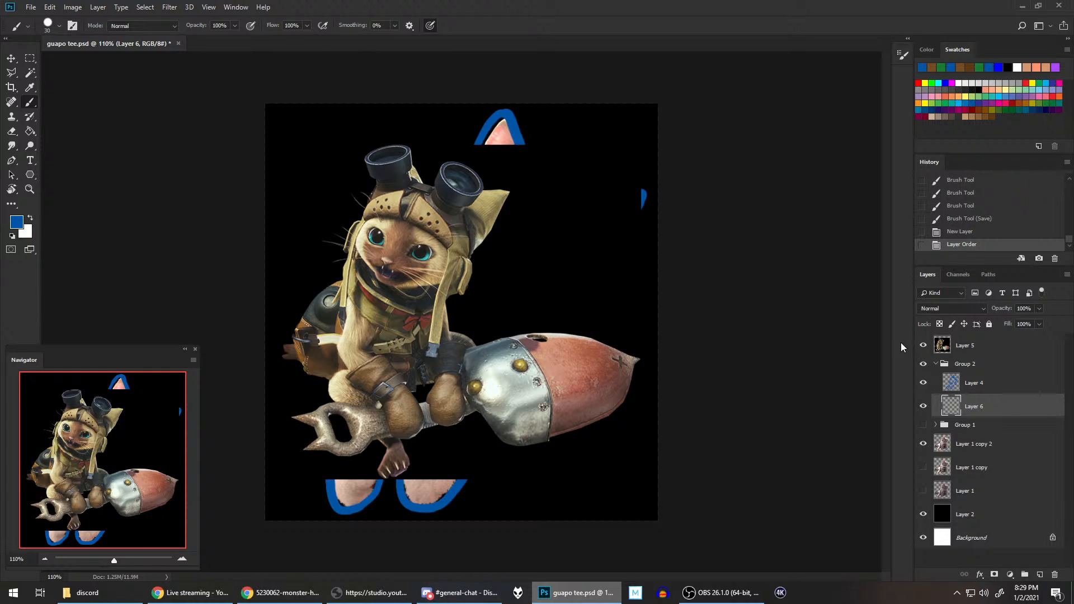
pyautogui.press('alt')
pyautogui.click(491, 203)
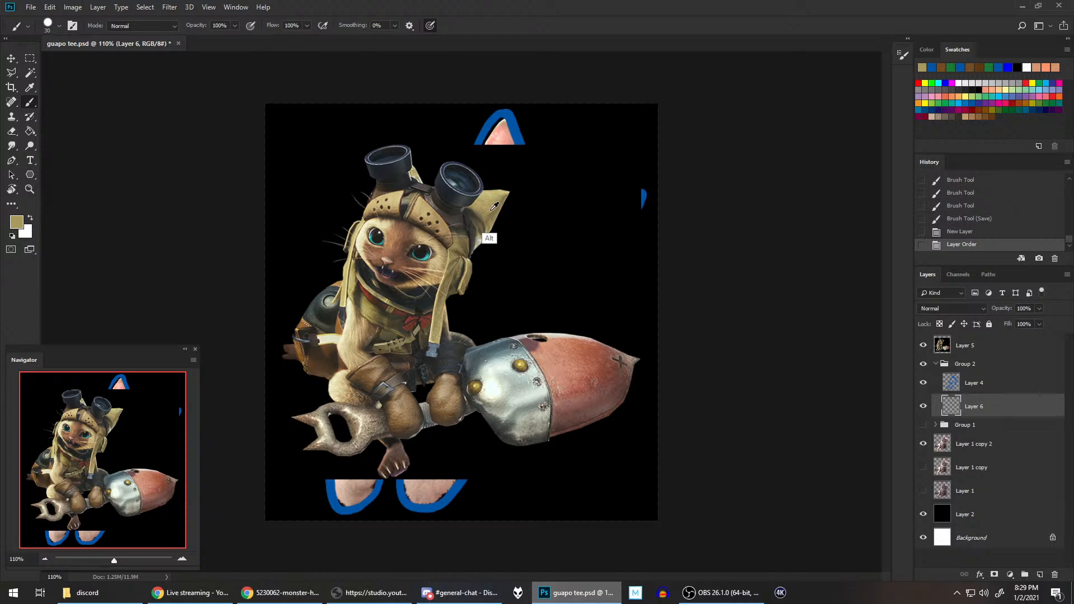
pyautogui.click(499, 208)
pyautogui.moveTo(495, 212); pyautogui.dragTo(494, 206)
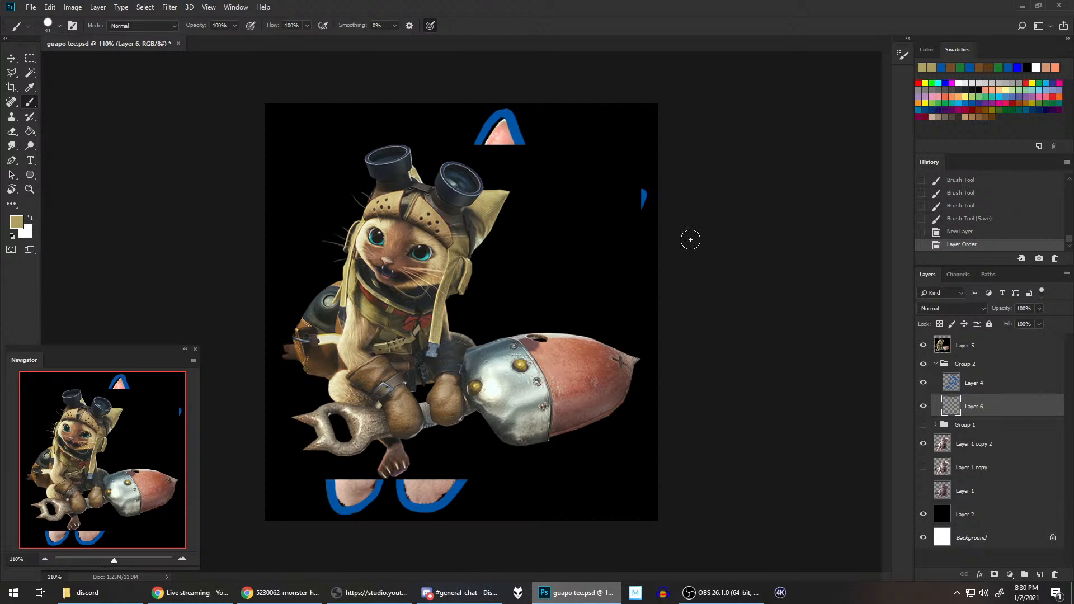
pyautogui.click(924, 346)
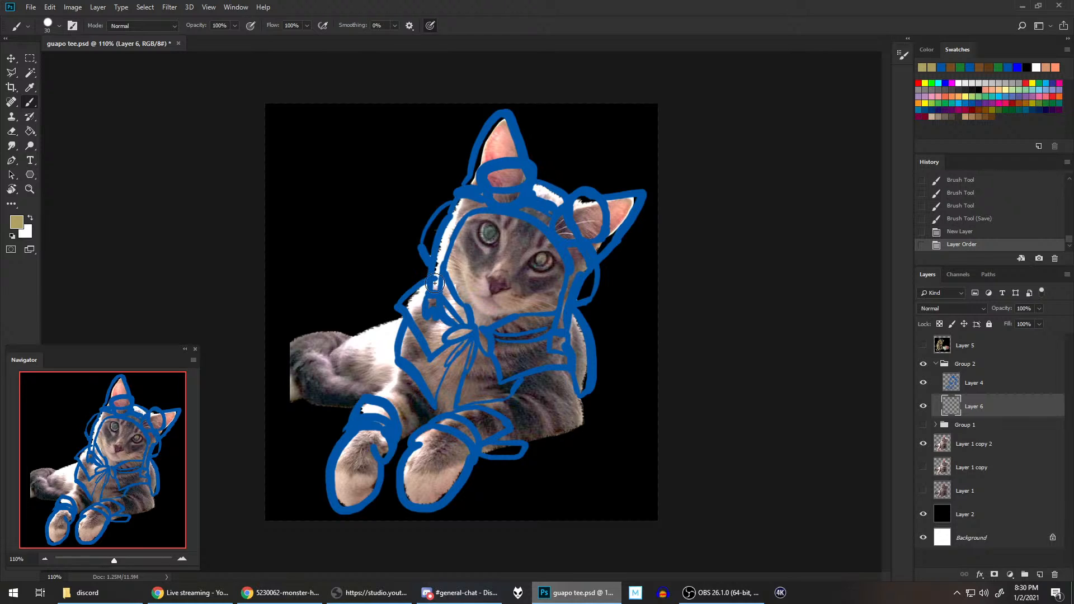
# Step: Fill the cap's ears, crown, side flaps and hanging straps with the sampled tan on Layer 6
pyautogui.moveTo(436, 283); pyautogui.dragTo(460, 205)
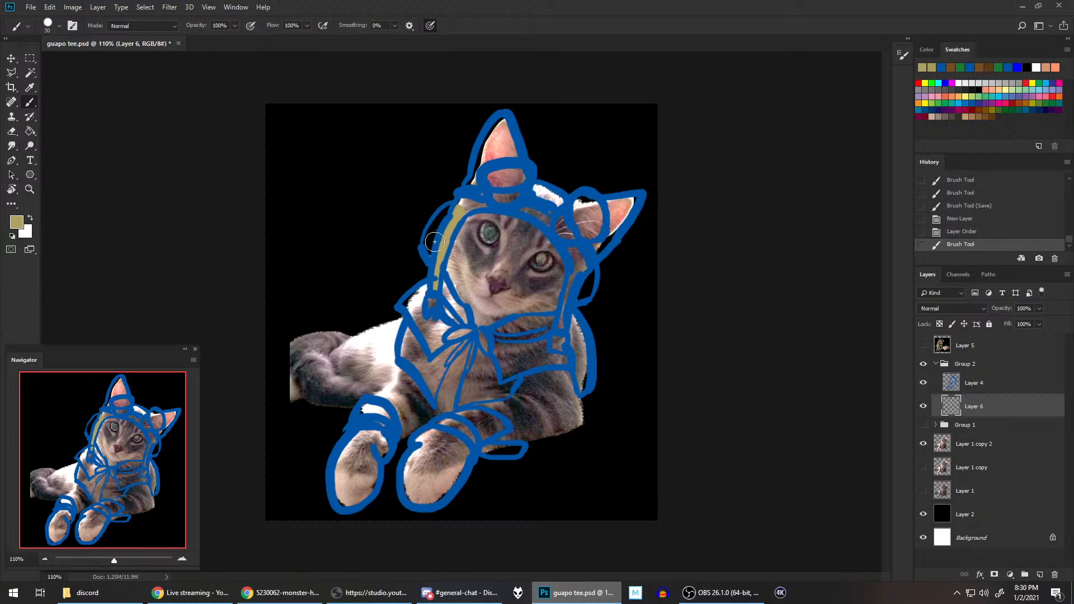
pyautogui.moveTo(434, 241)
pyautogui.mouseDown()
pyautogui.moveTo(461, 198)
pyautogui.moveTo(456, 222)
pyautogui.moveTo(457, 207)
pyautogui.moveTo(492, 198)
pyautogui.moveTo(470, 192)
pyautogui.moveTo(473, 179)
pyautogui.moveTo(467, 188)
pyautogui.moveTo(495, 132)
pyautogui.moveTo(494, 162)
pyautogui.mouseUp()
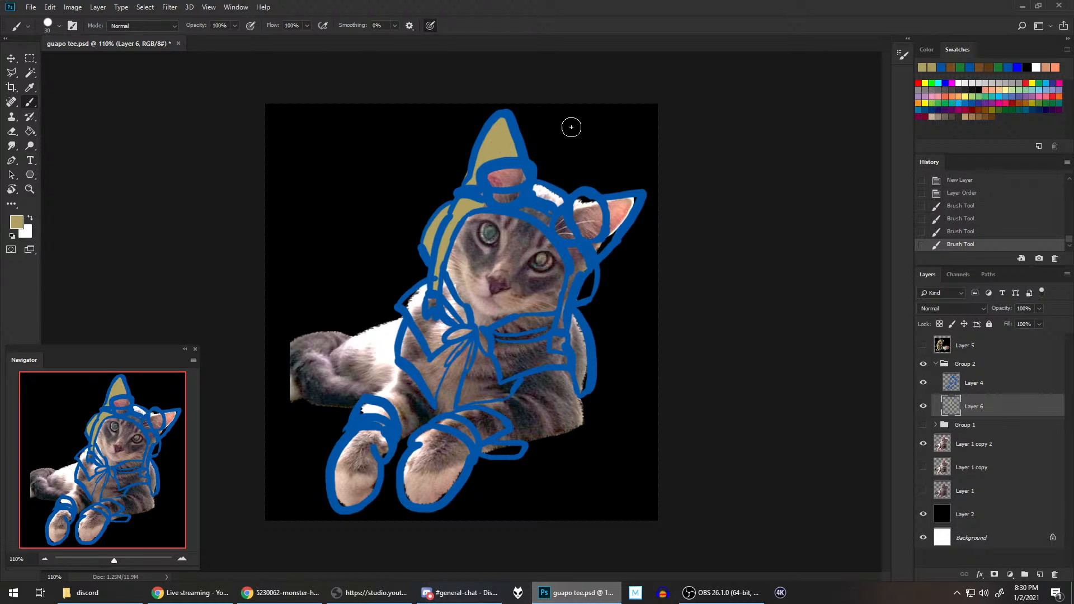
pyautogui.moveTo(537, 205)
pyautogui.mouseDown()
pyautogui.moveTo(551, 221)
pyautogui.moveTo(529, 211)
pyautogui.moveTo(559, 197)
pyautogui.moveTo(605, 207)
pyautogui.moveTo(576, 210)
pyautogui.moveTo(632, 201)
pyautogui.moveTo(599, 246)
pyautogui.moveTo(584, 241)
pyautogui.moveTo(571, 257)
pyautogui.moveTo(581, 272)
pyautogui.moveTo(563, 305)
pyautogui.moveTo(594, 260)
pyautogui.moveTo(581, 291)
pyautogui.moveTo(592, 275)
pyautogui.mouseUp()
pyautogui.hotkey('ctrl', 'z')
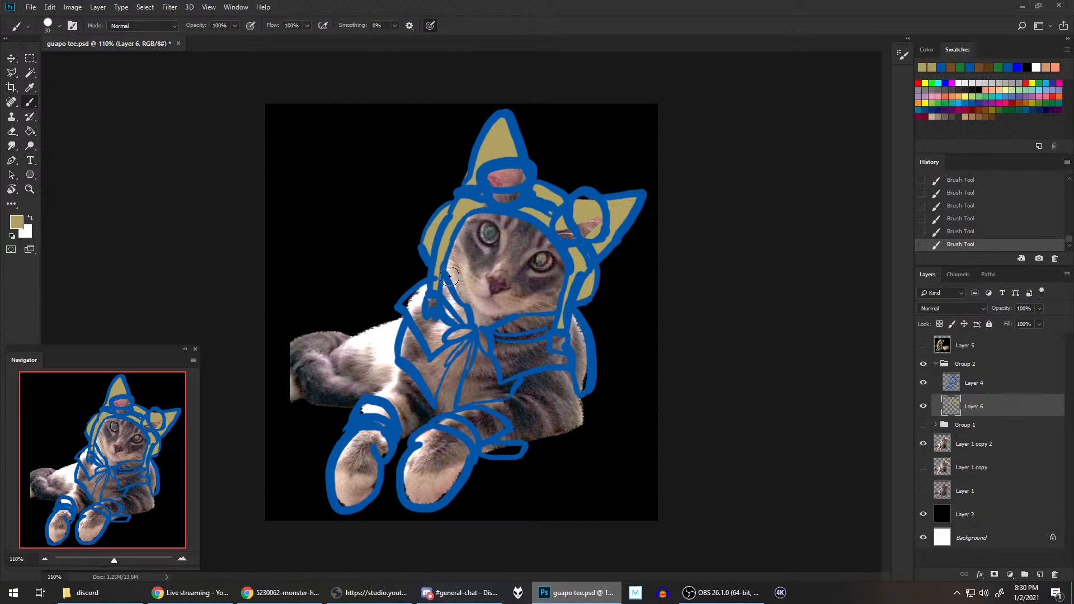
# Step: Check the neckband in the reference layer, and fill its section on the canvas's right side of the bow with tan
pyautogui.click(923, 345)
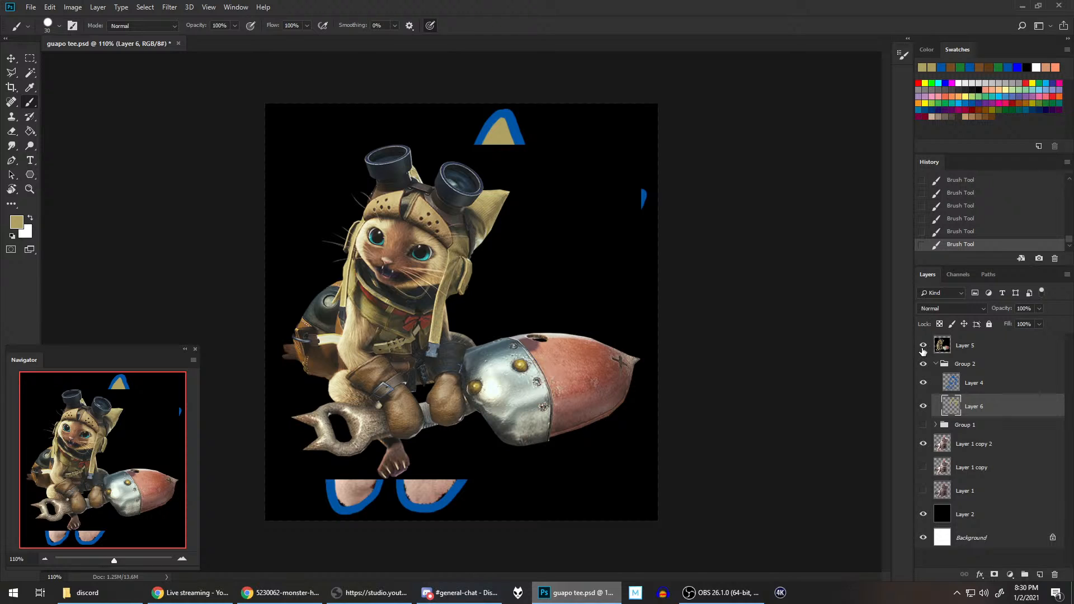
pyautogui.click(923, 345)
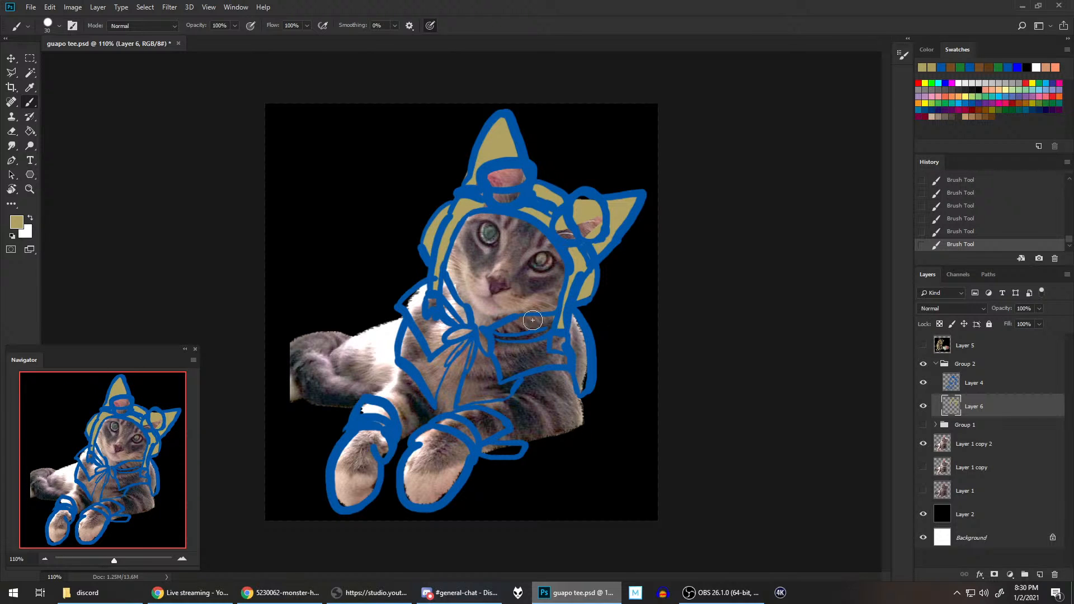
pyautogui.moveTo(509, 332)
pyautogui.mouseDown()
pyautogui.moveTo(551, 325)
pyautogui.moveTo(500, 336)
pyautogui.moveTo(512, 335)
pyautogui.mouseUp()
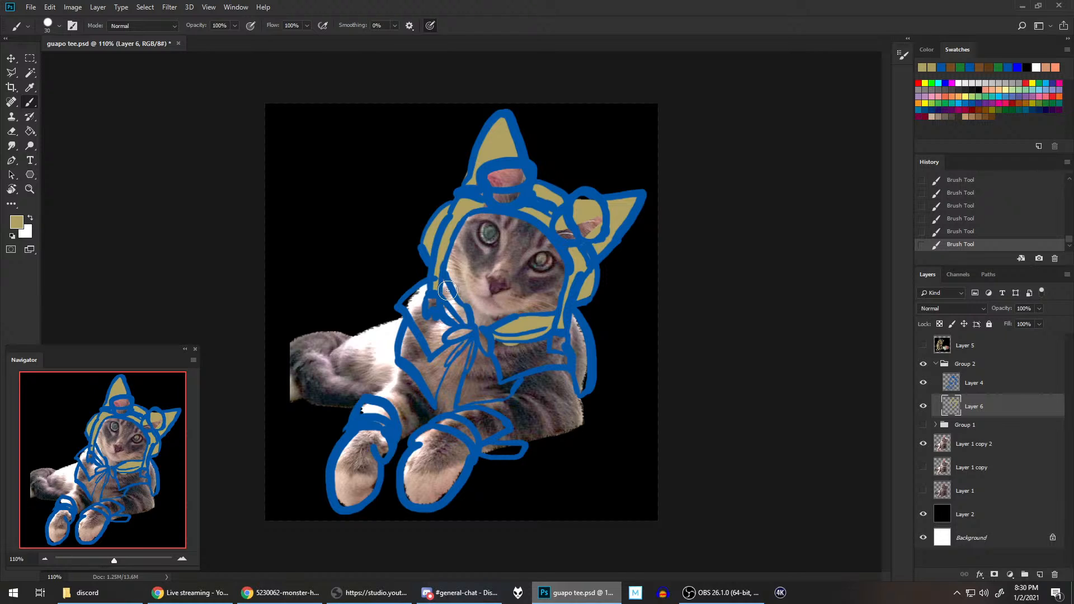
# Step: Fill the neckband and the cape's collar and body panels on both sides of the bow with tan
pyautogui.moveTo(448, 290)
pyautogui.mouseDown()
pyautogui.moveTo(479, 367)
pyautogui.moveTo(481, 357)
pyautogui.moveTo(463, 403)
pyautogui.moveTo(514, 382)
pyautogui.moveTo(529, 355)
pyautogui.moveTo(503, 389)
pyautogui.moveTo(509, 378)
pyautogui.moveTo(477, 380)
pyautogui.moveTo(505, 340)
pyautogui.moveTo(540, 343)
pyautogui.moveTo(509, 374)
pyautogui.moveTo(578, 339)
pyautogui.moveTo(554, 347)
pyautogui.moveTo(551, 364)
pyautogui.moveTo(564, 363)
pyautogui.moveTo(595, 310)
pyautogui.moveTo(583, 259)
pyautogui.moveTo(583, 387)
pyautogui.mouseUp()
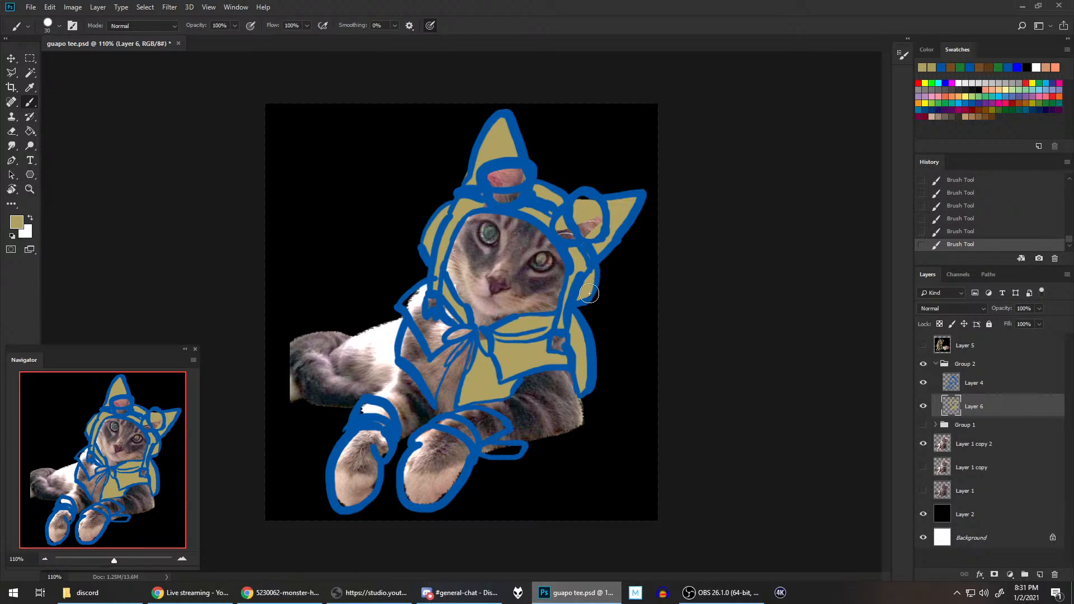
pyautogui.moveTo(436, 393)
pyautogui.mouseDown()
pyautogui.moveTo(458, 337)
pyautogui.moveTo(447, 356)
pyautogui.mouseUp()
pyautogui.moveTo(431, 282); pyautogui.dragTo(415, 315)
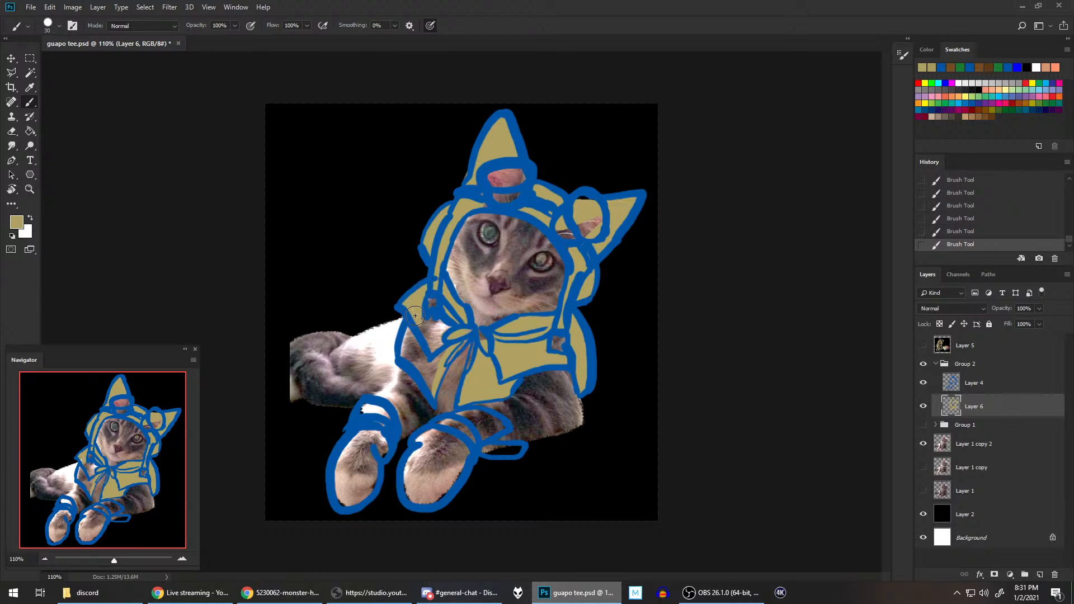
pyautogui.moveTo(407, 353)
pyautogui.mouseDown()
pyautogui.moveTo(401, 353)
pyautogui.moveTo(430, 390)
pyautogui.moveTo(412, 355)
pyautogui.moveTo(433, 385)
pyautogui.moveTo(422, 363)
pyautogui.moveTo(428, 321)
pyautogui.moveTo(431, 348)
pyautogui.moveTo(448, 319)
pyautogui.mouseUp()
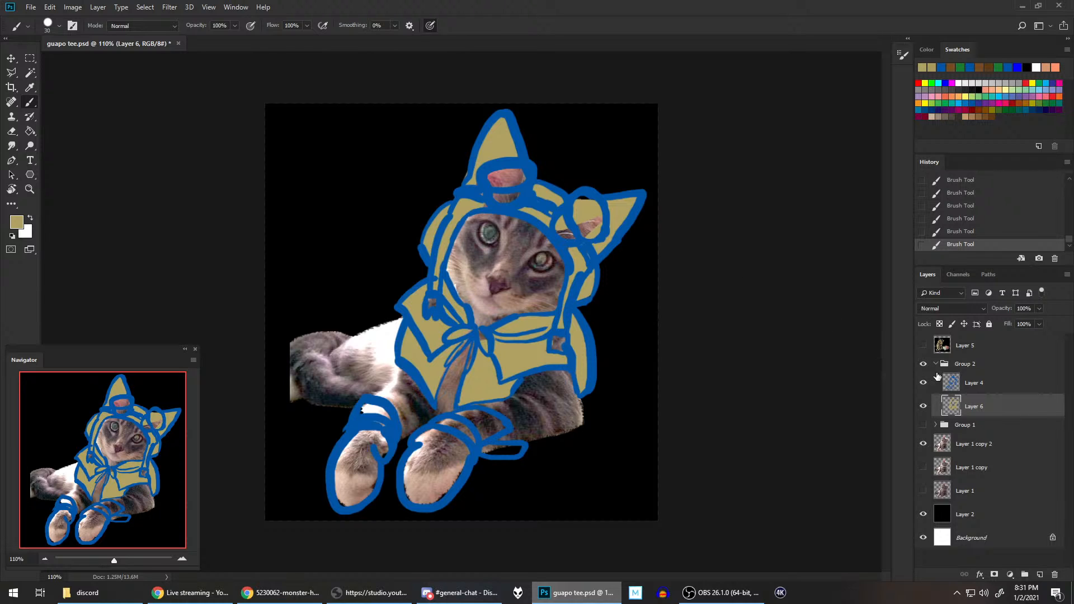
# Step: Sample the dark grey at the base of the goggles in the reference layer, and fill both goggle bases on the cap with it
pyautogui.click(923, 347)
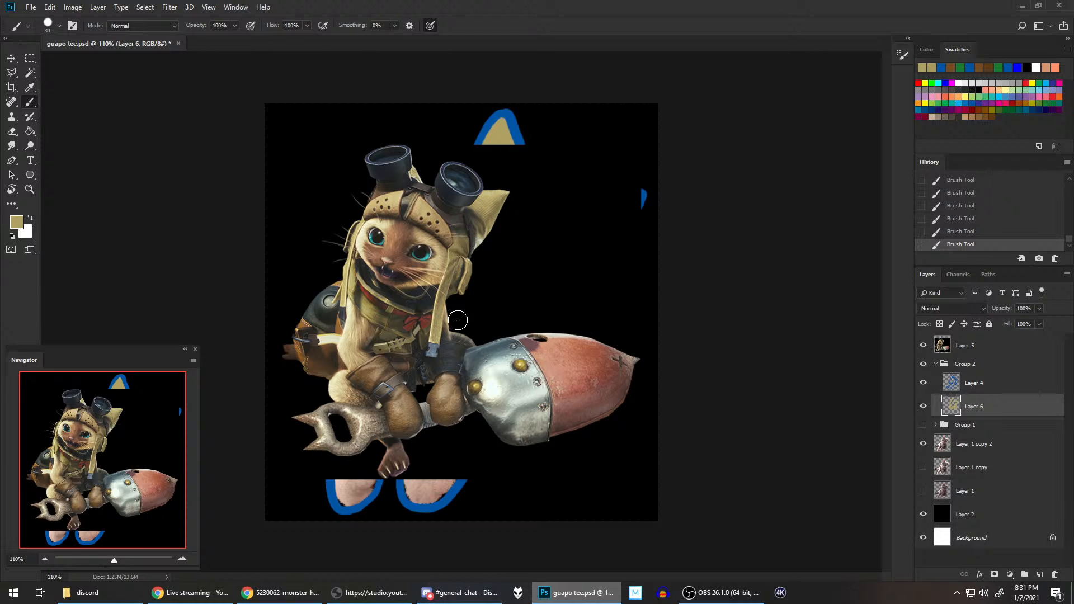
pyautogui.keyDown('alt'); pyautogui.click(454, 217); pyautogui.keyUp('alt')
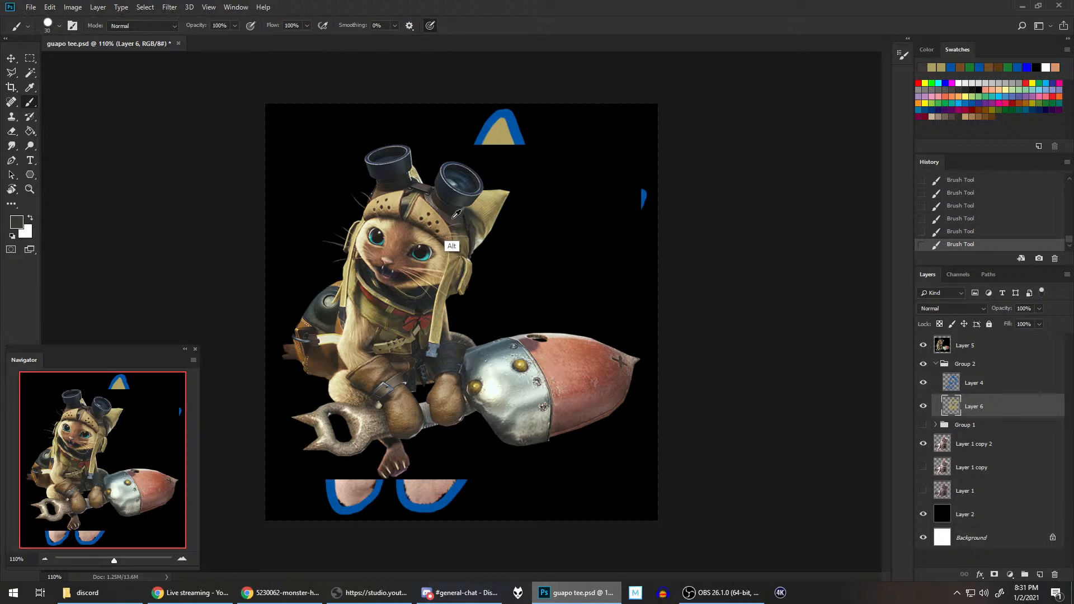
pyautogui.keyDown('alt'); pyautogui.click(456, 215); pyautogui.keyUp('alt')
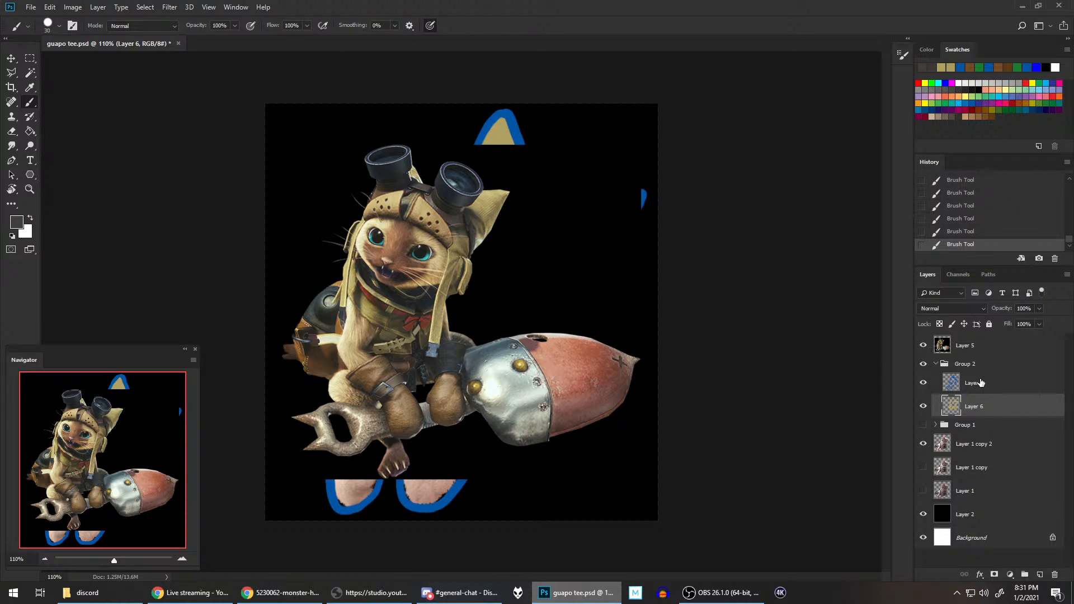
pyautogui.click(922, 346)
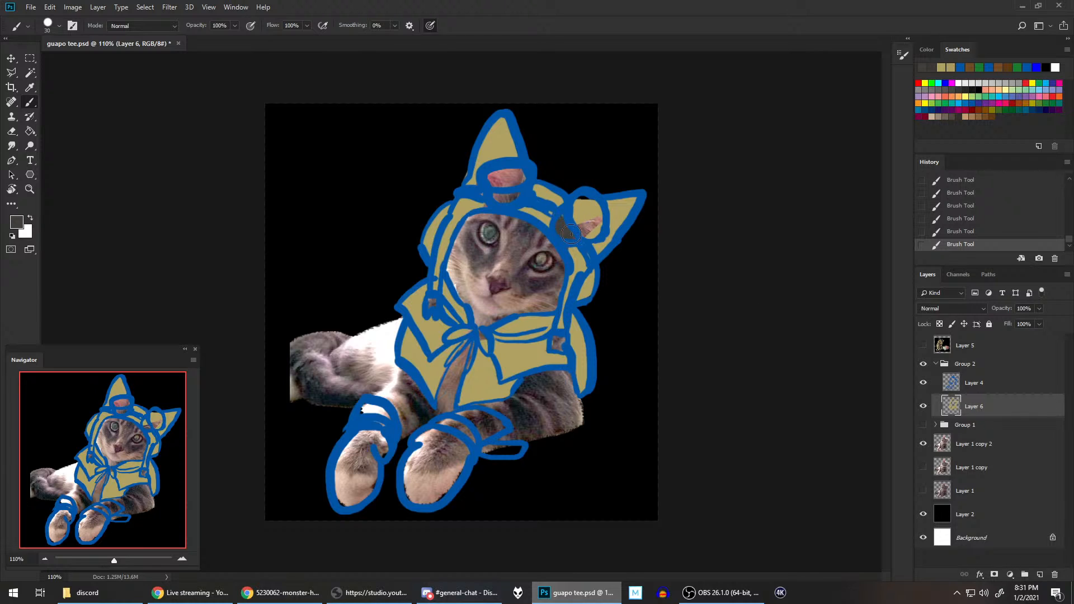
pyautogui.moveTo(501, 198); pyautogui.dragTo(523, 197)
pyautogui.moveTo(551, 214); pyautogui.dragTo(560, 220)
# Step: Fill the hanging straps' end pieces, both gloves and their cuffs with dark grey, and compare the cat with Group 2 hidden and shown
pyautogui.click(555, 340)
pyautogui.moveTo(439, 431)
pyautogui.mouseDown()
pyautogui.moveTo(410, 487)
pyautogui.moveTo(423, 478)
pyautogui.moveTo(443, 495)
pyautogui.moveTo(461, 468)
pyautogui.moveTo(442, 472)
pyautogui.moveTo(444, 425)
pyautogui.moveTo(478, 447)
pyautogui.moveTo(517, 451)
pyautogui.moveTo(471, 413)
pyautogui.mouseUp()
pyautogui.moveTo(372, 434)
pyautogui.mouseDown()
pyautogui.moveTo(344, 468)
pyautogui.moveTo(356, 487)
pyautogui.moveTo(377, 463)
pyautogui.moveTo(368, 493)
pyautogui.moveTo(378, 443)
pyautogui.moveTo(369, 427)
pyautogui.moveTo(353, 447)
pyautogui.moveTo(382, 411)
pyautogui.mouseUp()
pyautogui.moveTo(382, 450); pyautogui.dragTo(384, 450)
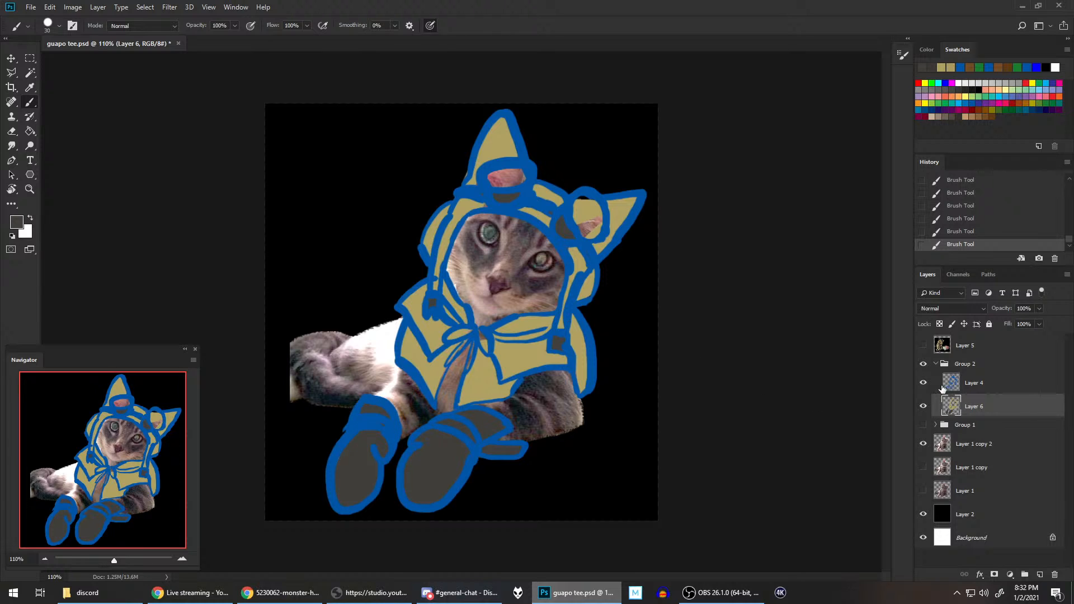
pyautogui.click(923, 363)
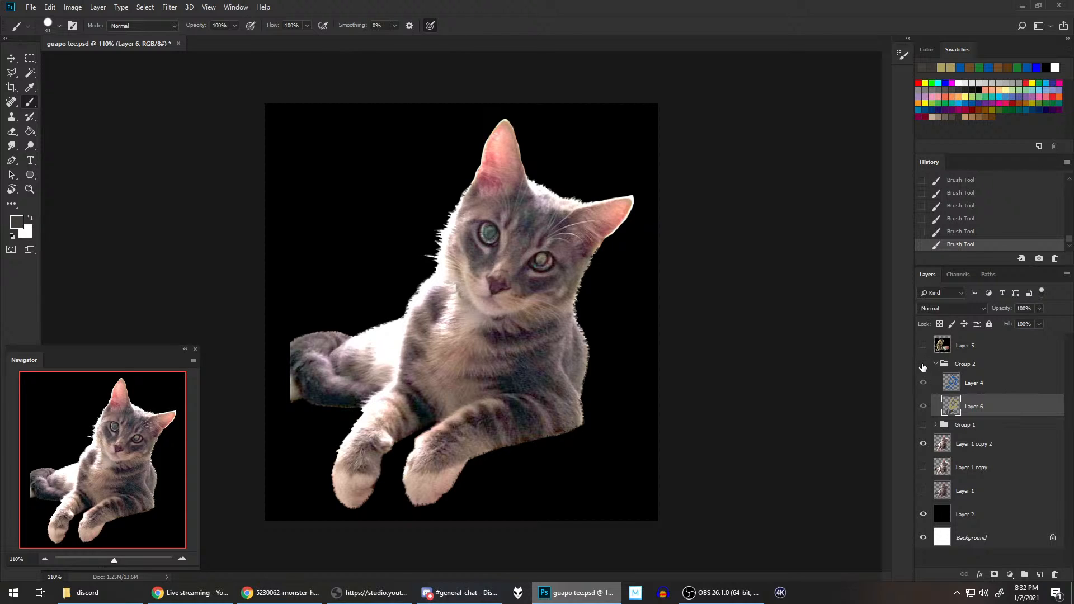
pyautogui.click(923, 365)
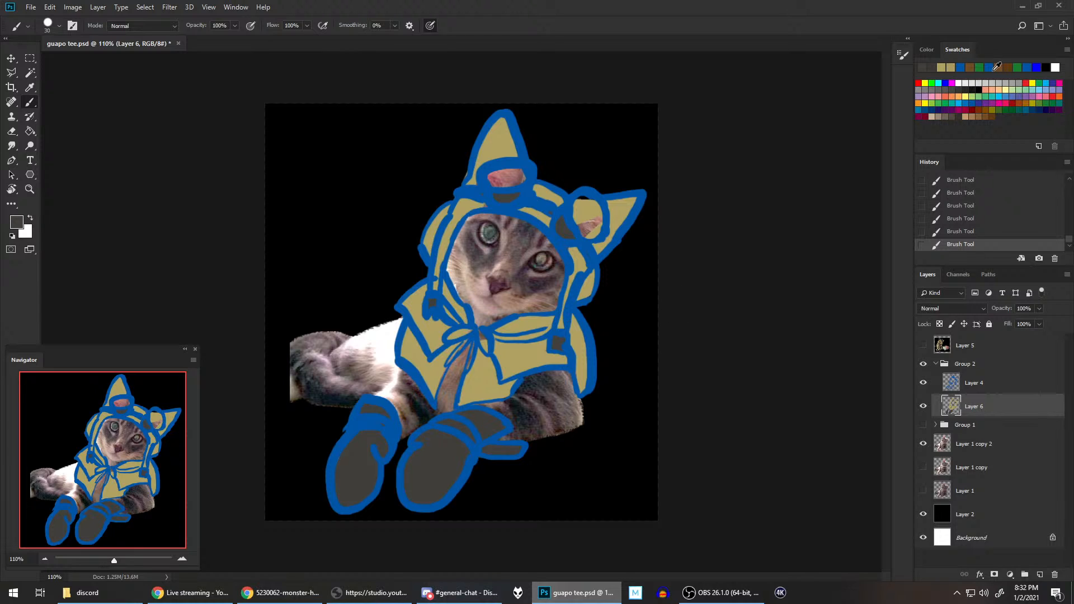
# Step: Fill both goggle lenses with dark grey and touch up the end piece of the hanging strap beside the neckband
pyautogui.click(940, 89)
pyautogui.moveTo(594, 195)
pyautogui.mouseDown()
pyautogui.moveTo(586, 216)
pyautogui.moveTo(587, 203)
pyautogui.moveTo(595, 235)
pyautogui.moveTo(590, 202)
pyautogui.mouseUp()
pyautogui.moveTo(511, 168); pyautogui.dragTo(497, 176)
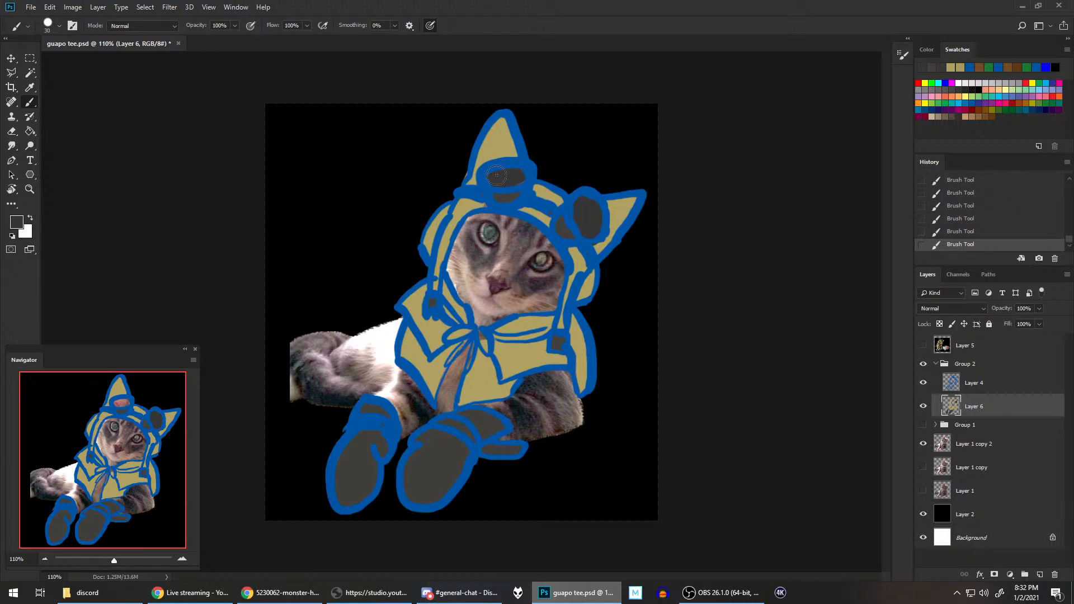
pyautogui.click(559, 345)
# Step: Fill the narrow opening between the cape panels below the bow with dark grey, stepping back in the history once and repainting it
pyautogui.moveTo(442, 400); pyautogui.dragTo(468, 349)
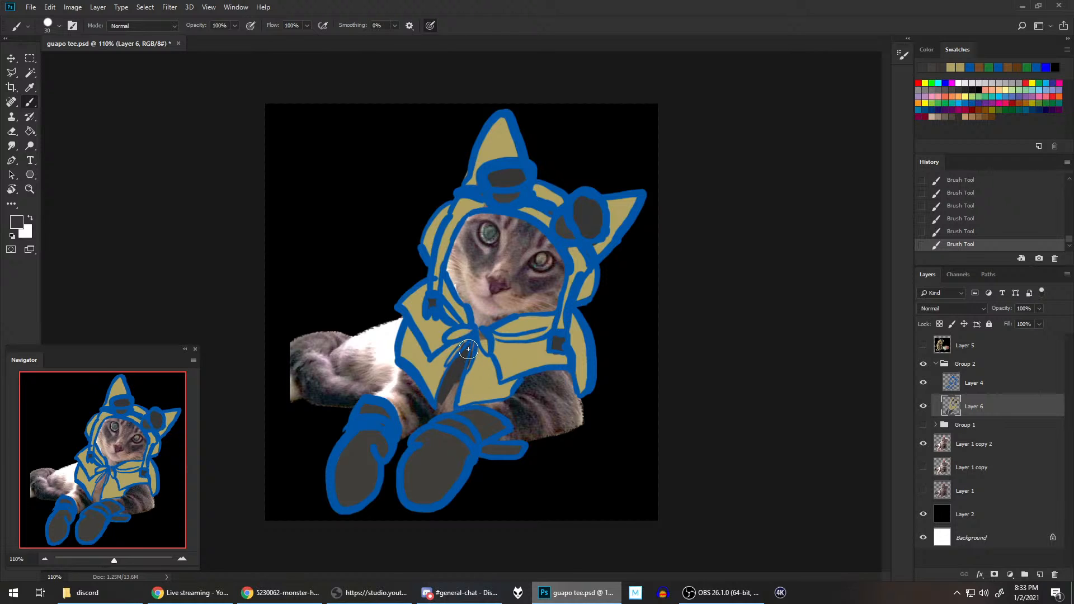
pyautogui.click(969, 231)
pyautogui.click(974, 219)
pyautogui.click(964, 231)
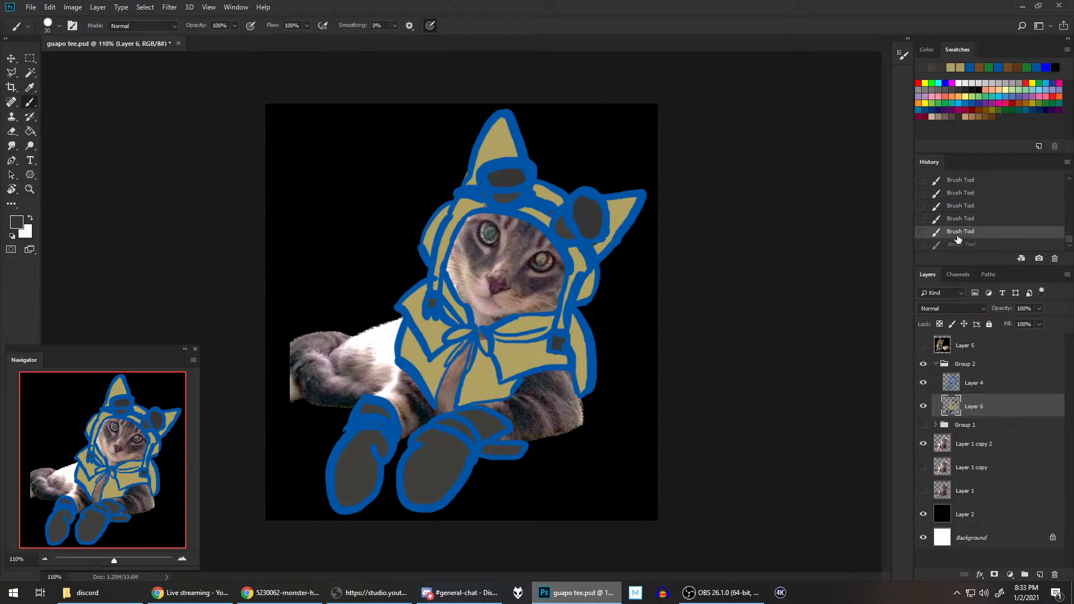
pyautogui.moveTo(439, 395)
pyautogui.mouseDown()
pyautogui.moveTo(455, 399)
pyautogui.moveTo(443, 399)
pyautogui.moveTo(447, 373)
pyautogui.moveTo(473, 339)
pyautogui.moveTo(452, 396)
pyautogui.moveTo(458, 364)
pyautogui.moveTo(482, 339)
pyautogui.mouseUp()
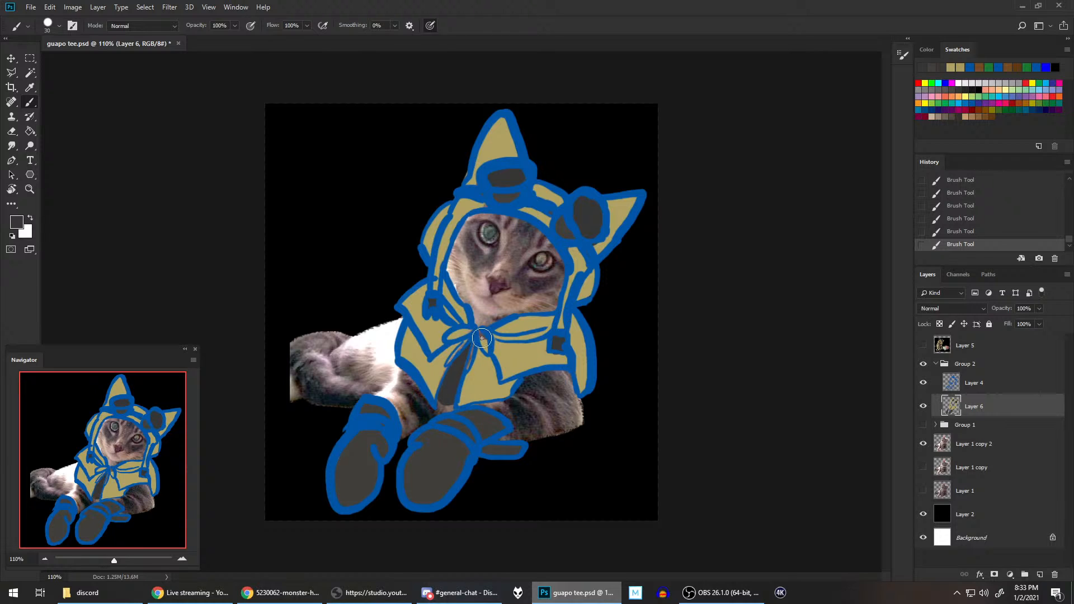
# Step: Choose red as the foreground color and switch the color sliders to HSB
pyautogui.click(918, 83)
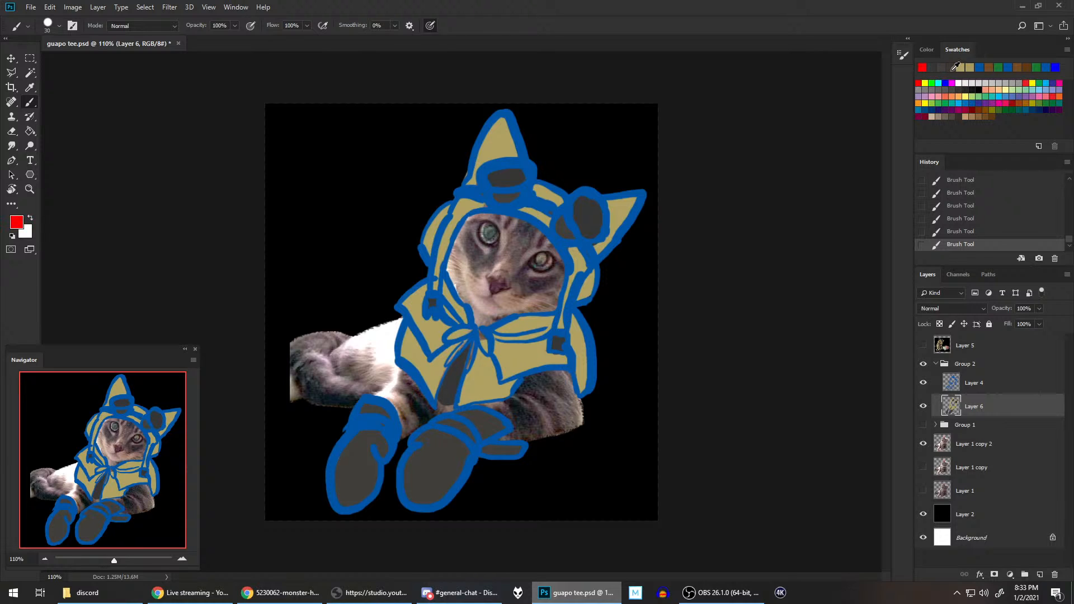
pyautogui.click(931, 50)
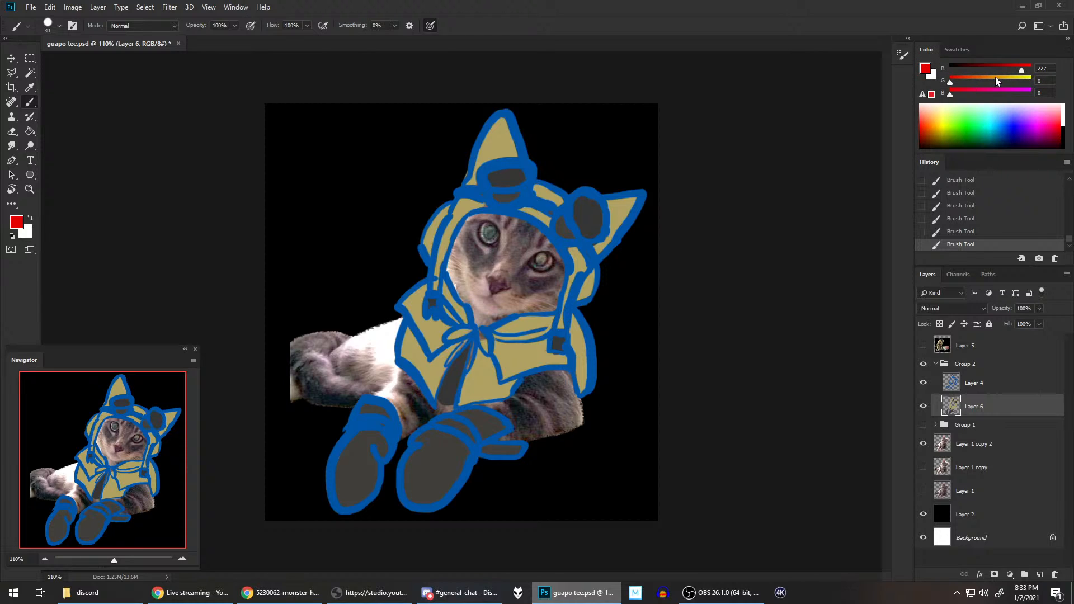
pyautogui.click(1011, 69)
pyautogui.moveTo(1021, 73); pyautogui.dragTo(1036, 69)
pyautogui.click(1066, 50)
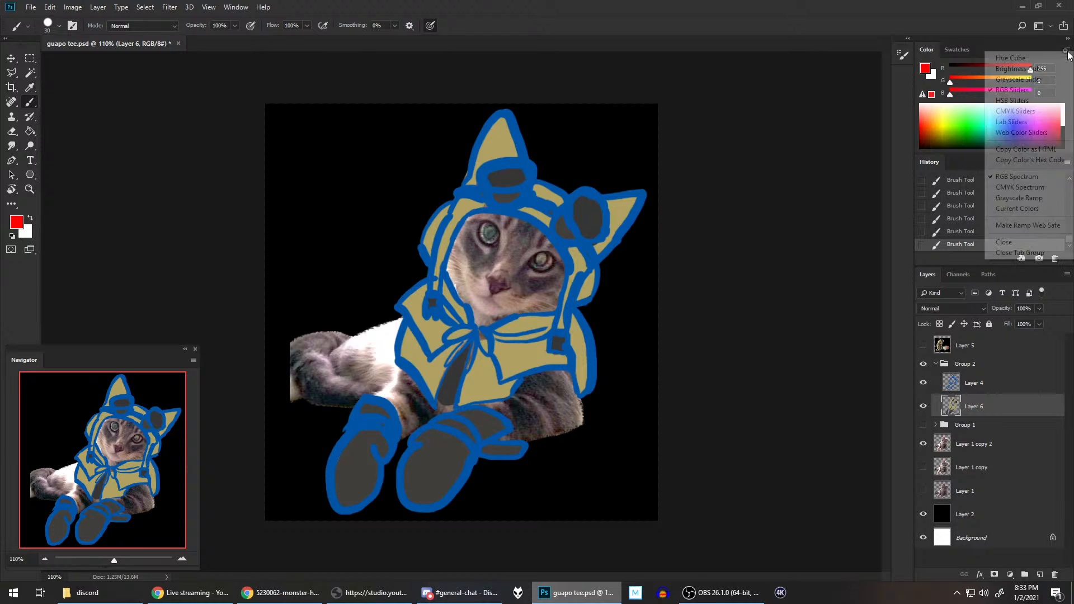
pyautogui.click(1018, 101)
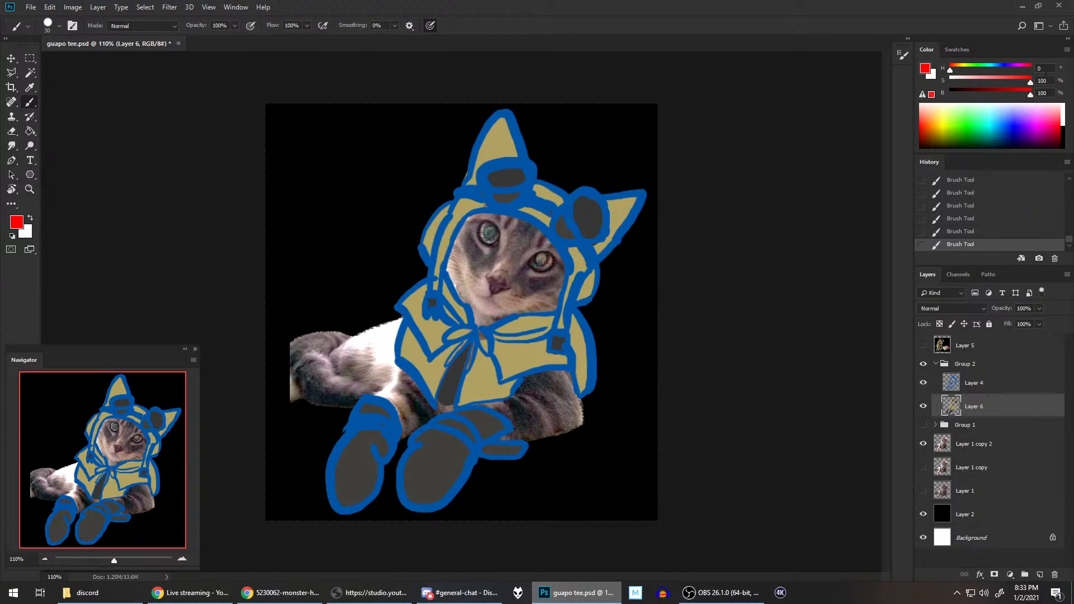
# Step: Darken the red to 71% brightness at 100% saturation, and paint the bow, its tails and the neckband with it
pyautogui.moveTo(1030, 96); pyautogui.dragTo(1014, 97)
pyautogui.click(1013, 83)
pyautogui.click(1030, 82)
pyautogui.click(1007, 95)
pyautogui.moveTo(481, 334)
pyautogui.mouseDown()
pyautogui.moveTo(467, 355)
pyautogui.moveTo(450, 358)
pyautogui.moveTo(457, 364)
pyautogui.moveTo(473, 331)
pyautogui.moveTo(448, 336)
pyautogui.moveTo(552, 327)
pyautogui.mouseUp()
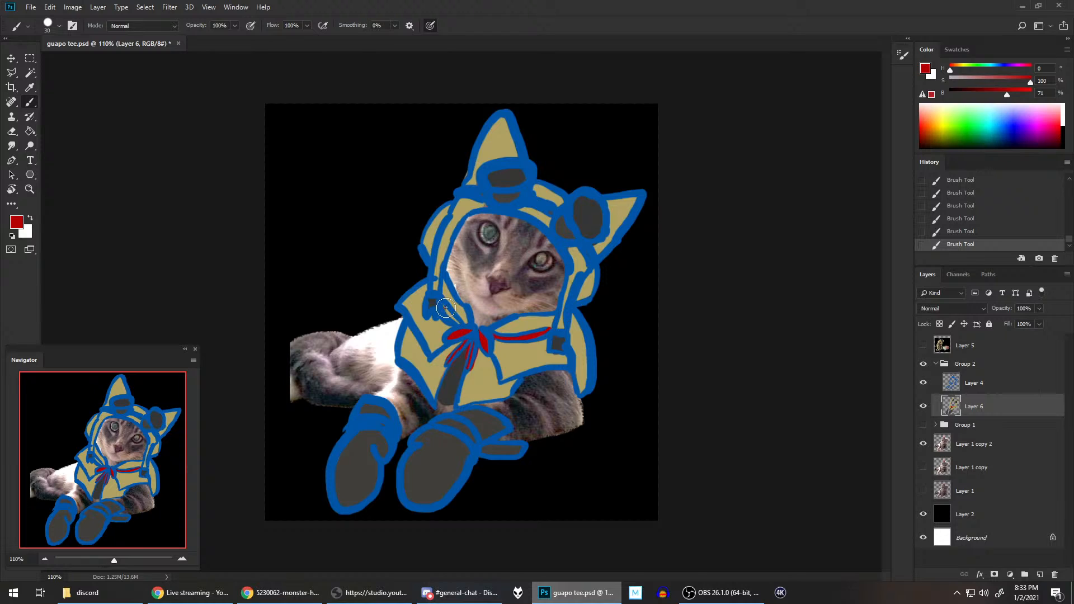
pyautogui.moveTo(446, 308)
pyautogui.mouseDown()
pyautogui.moveTo(465, 329)
pyautogui.moveTo(461, 316)
pyautogui.mouseUp()
# Step: Sample the gloves' dark grey, raise its saturation to 64%, and fill both gloves and both goggle bases with the resulting brown using the Paint Bucket
pyautogui.keyDown('alt'); pyautogui.click(431, 459); pyautogui.keyUp('alt')
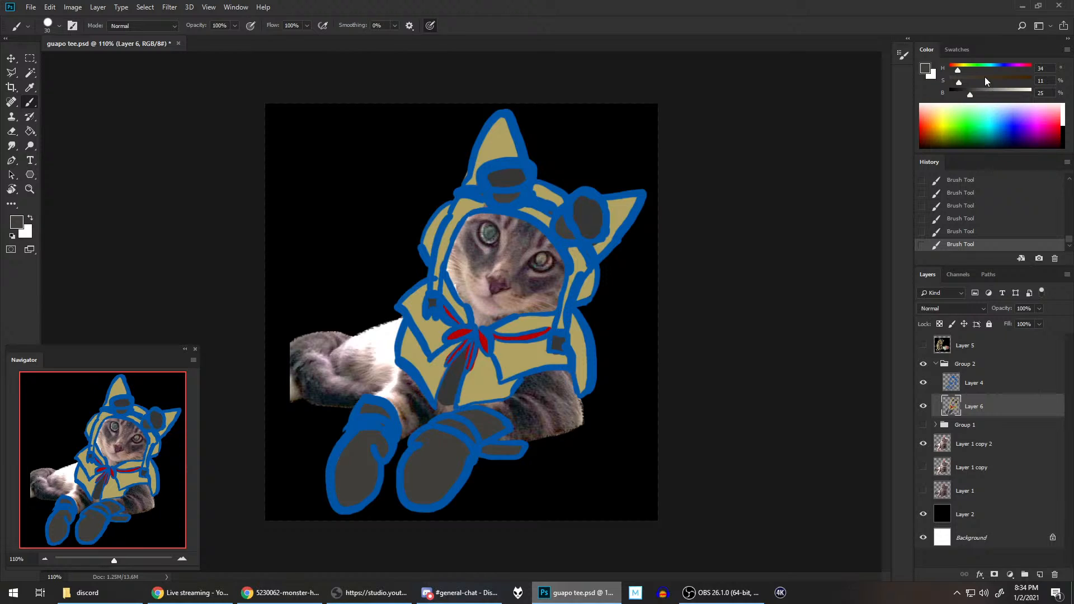
pyautogui.click(1001, 79)
pyautogui.click(30, 131)
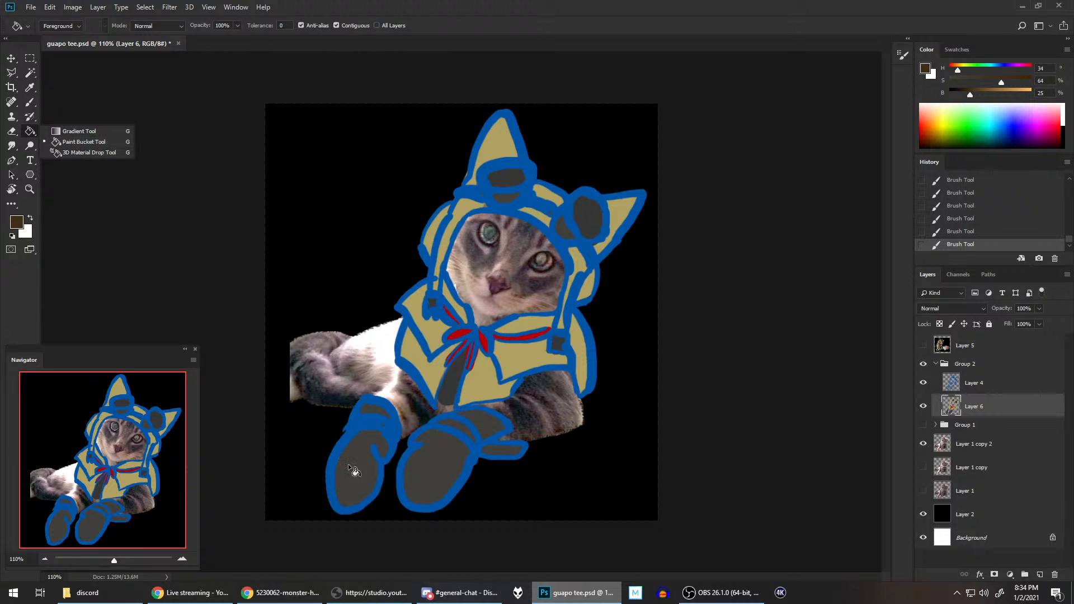
pyautogui.click(331, 2)
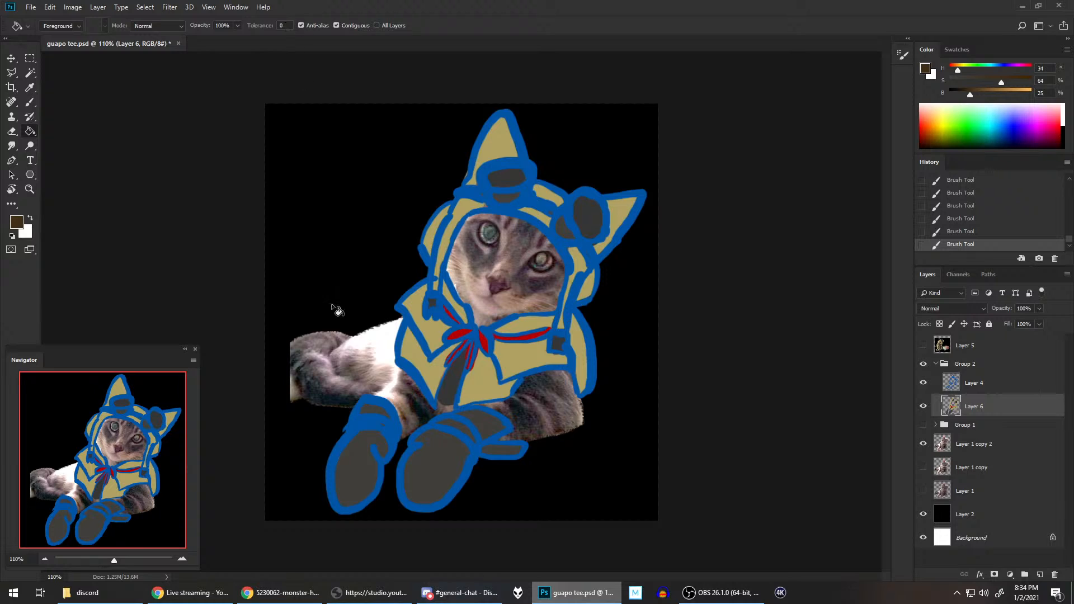
pyautogui.click(342, 468)
pyautogui.click(447, 460)
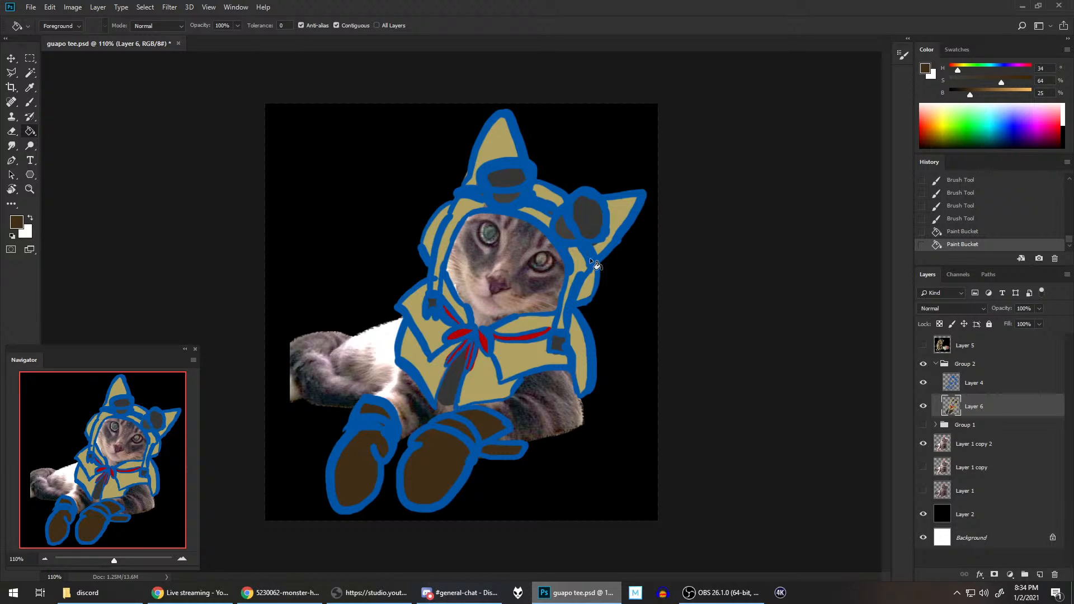
pyautogui.click(560, 228)
pyautogui.click(502, 200)
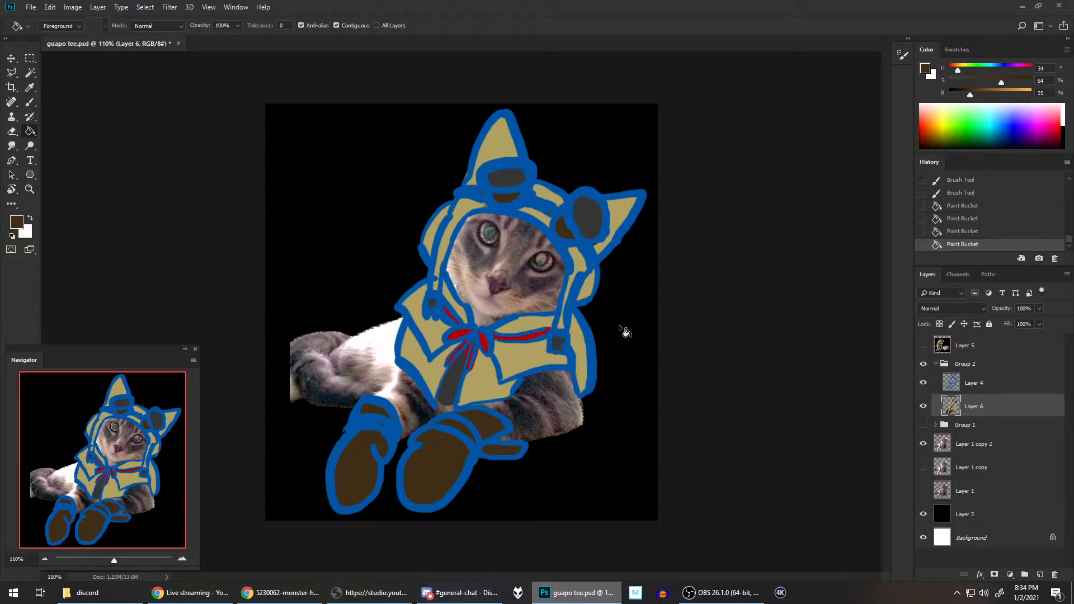
# Step: Save guapo tee.psd, and check the fills against the reference image in Layer 5
pyautogui.hotkey('ctrl', '-')
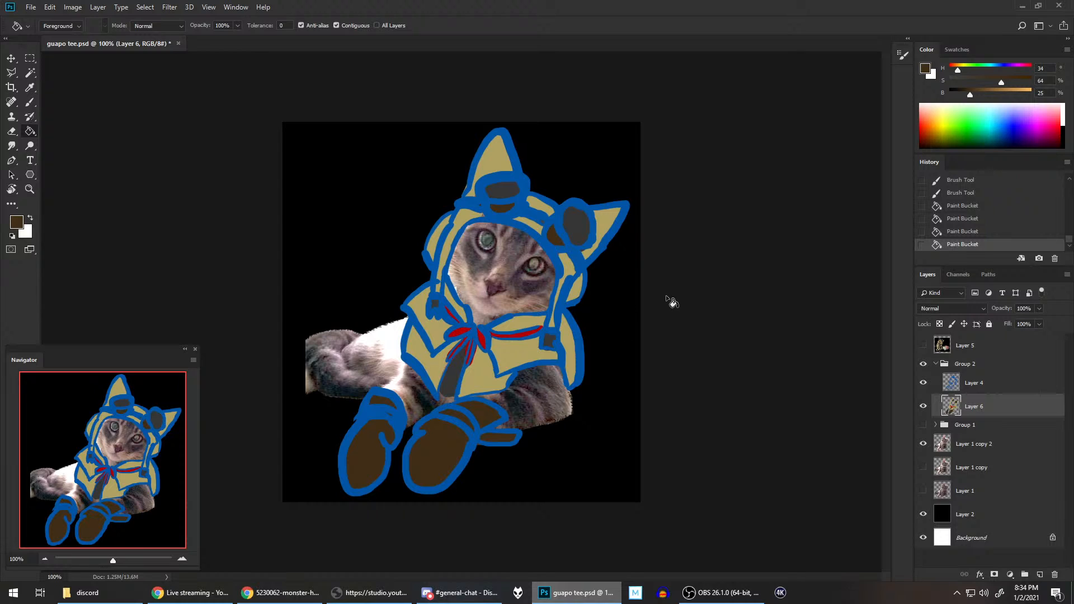
pyautogui.hotkey('ctrl', 's')
pyautogui.click(922, 345)
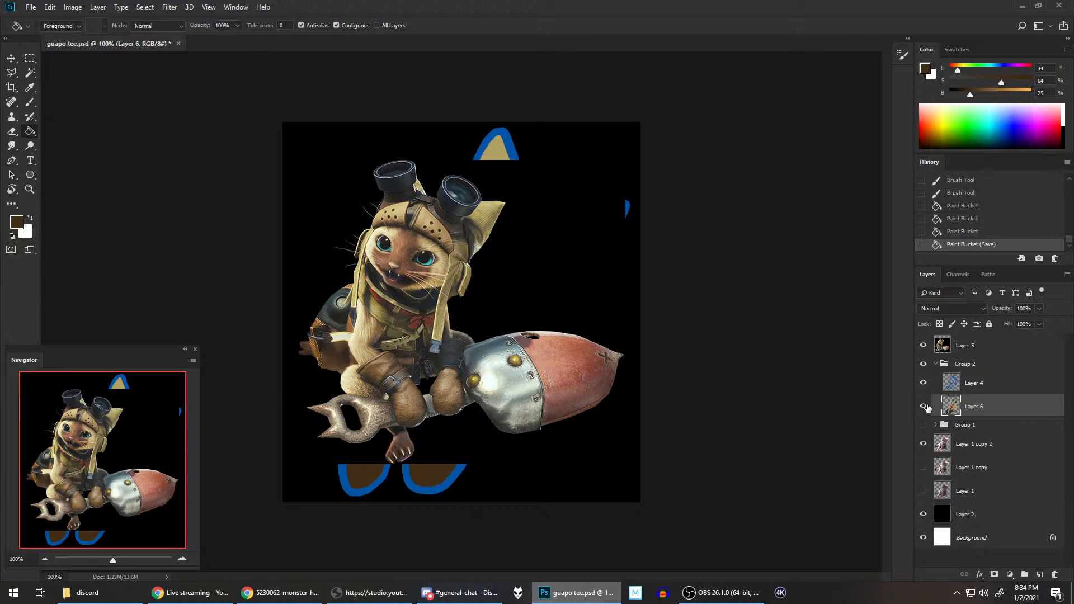
pyautogui.click(922, 346)
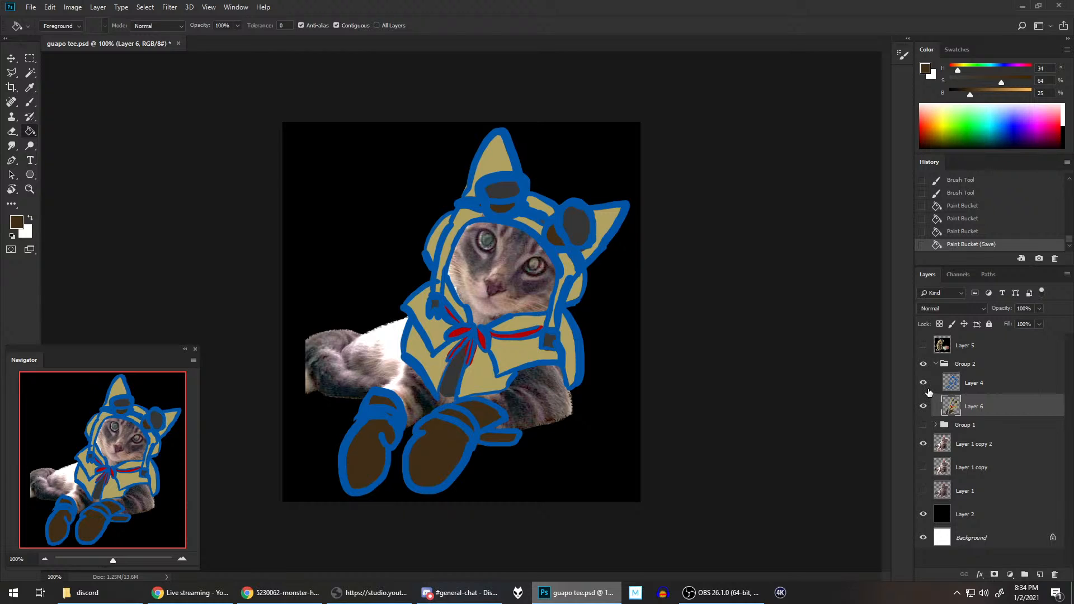
# Step: Collapse Group 2 and compare the two armor sets on the cat by alternating the visibility of Group 1 and Group 2, leaving only Group 2 shown
pyautogui.click(935, 365)
pyautogui.click(923, 378)
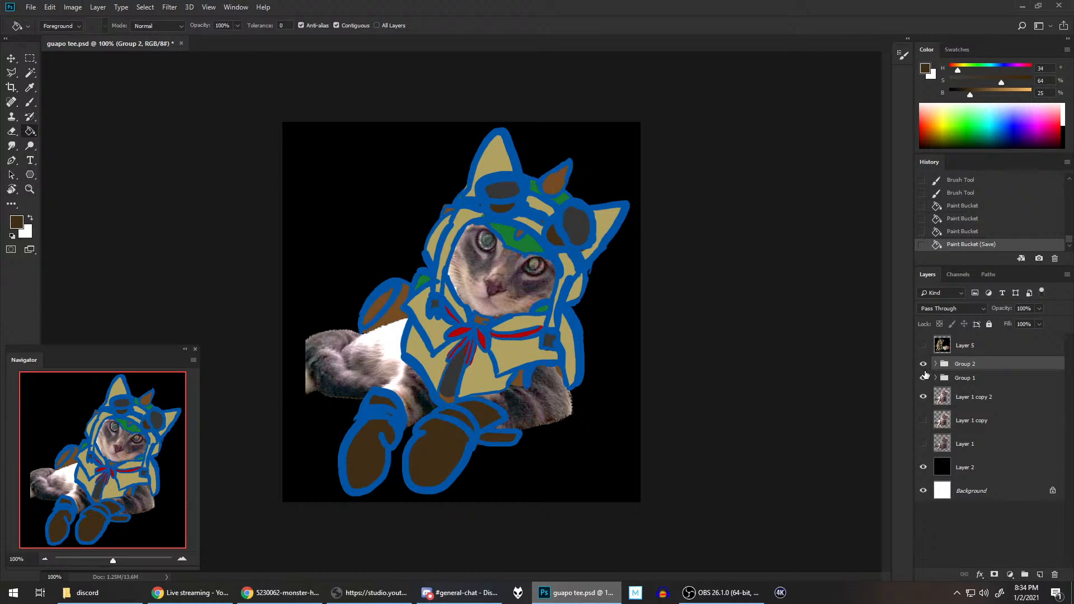
pyautogui.click(923, 364)
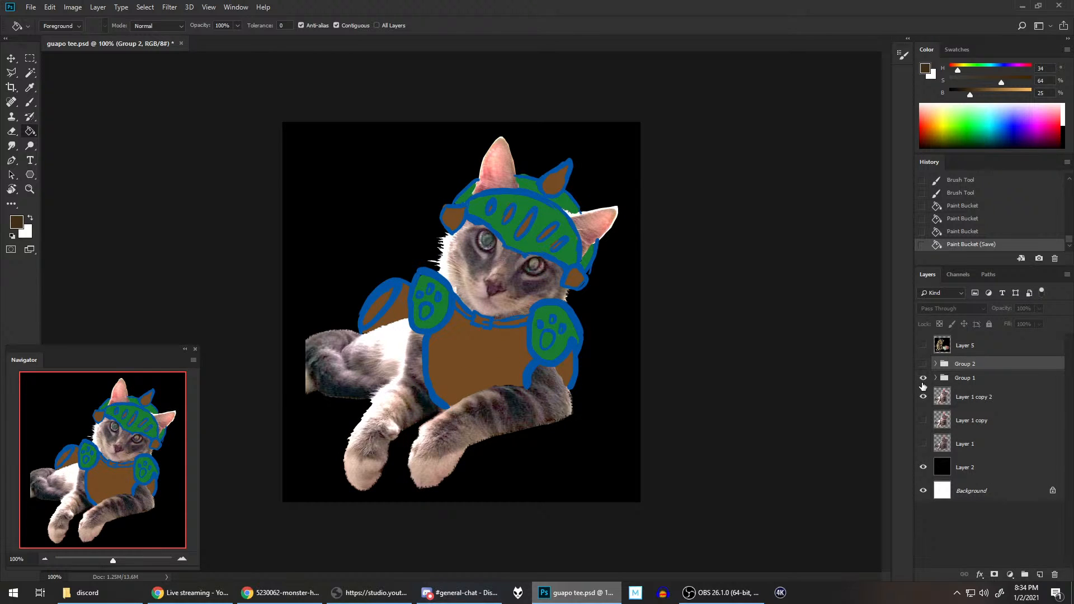
pyautogui.click(923, 378)
pyautogui.click(922, 364)
pyautogui.click(923, 364)
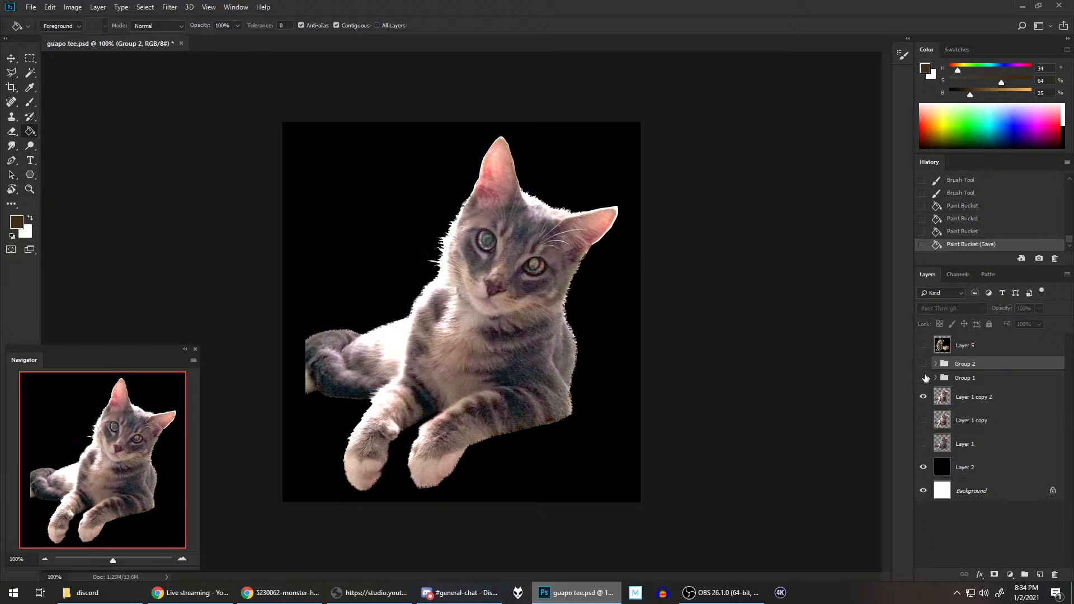
pyautogui.click(923, 378)
pyautogui.click(923, 378)
pyautogui.click(923, 364)
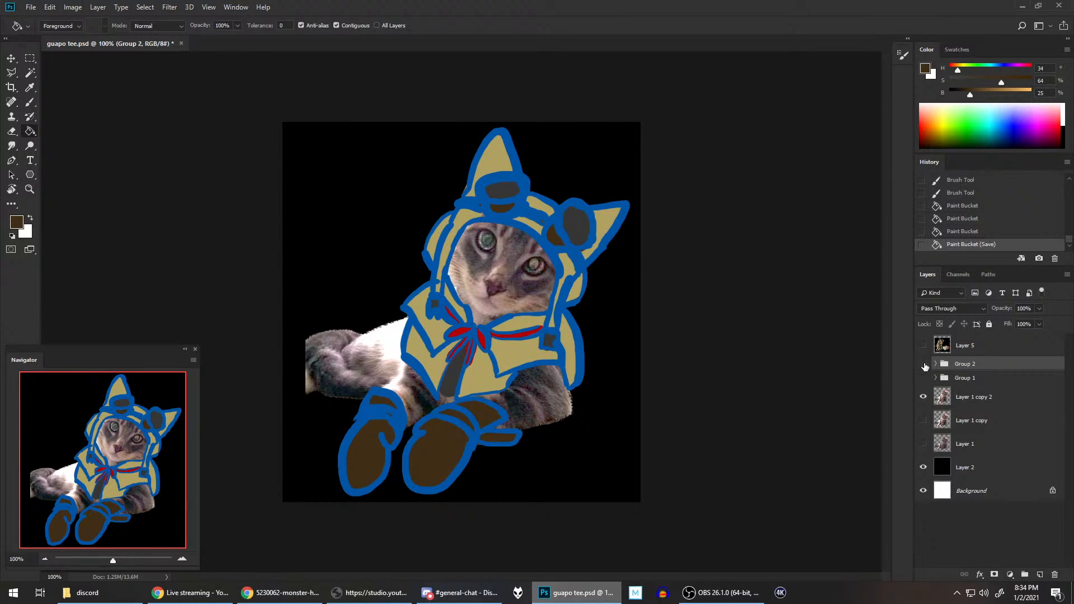
pyautogui.click(923, 364)
pyautogui.click(923, 378)
pyautogui.click(923, 378)
pyautogui.click(923, 364)
pyautogui.click(205, 592)
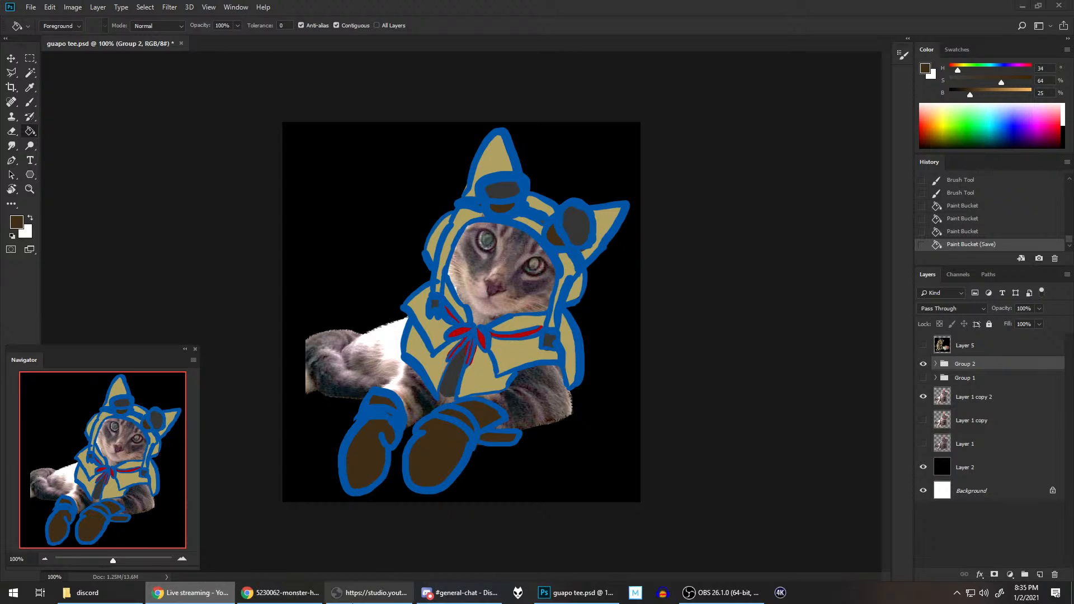
pyautogui.click(358, 593)
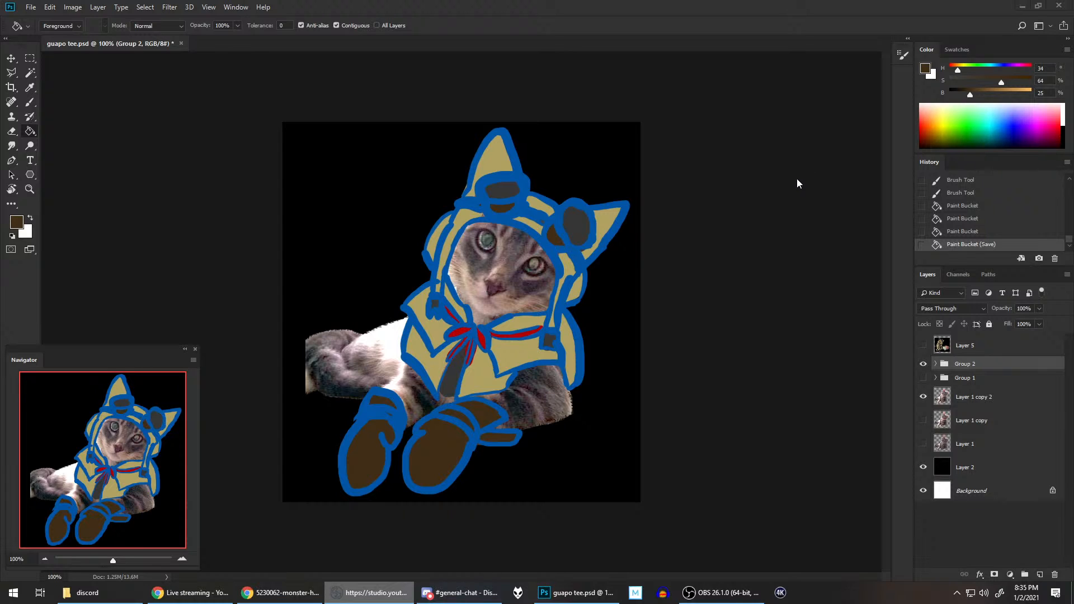
pyautogui.click(671, 4)
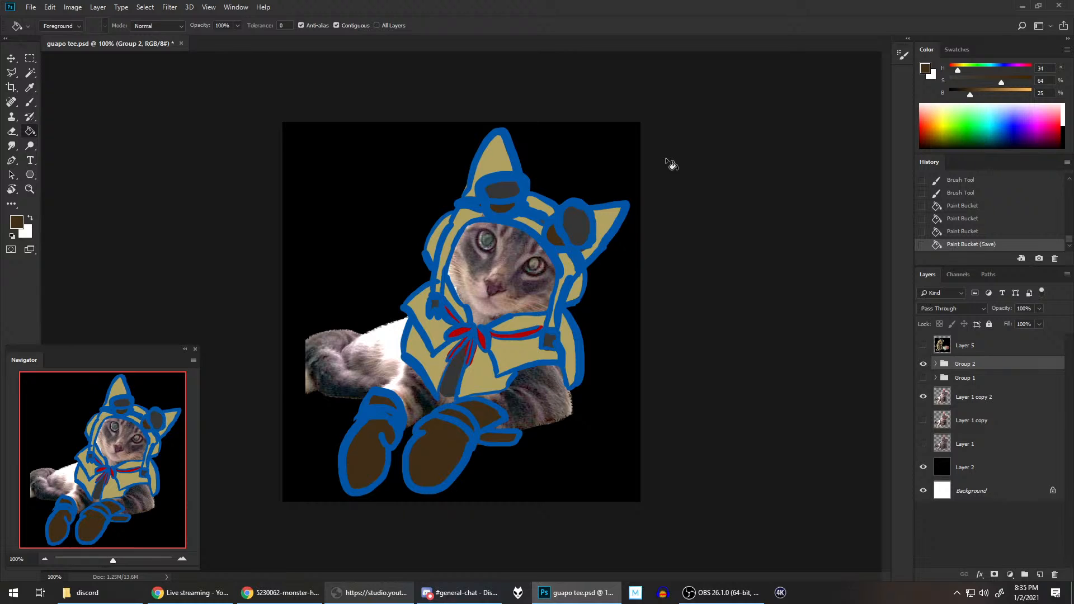
# Step: Lock the transparent pixels of Layer 4 in Group 2, and repaint all its blue outlines black with a 105 px brush
pyautogui.click(936, 364)
pyautogui.click(992, 384)
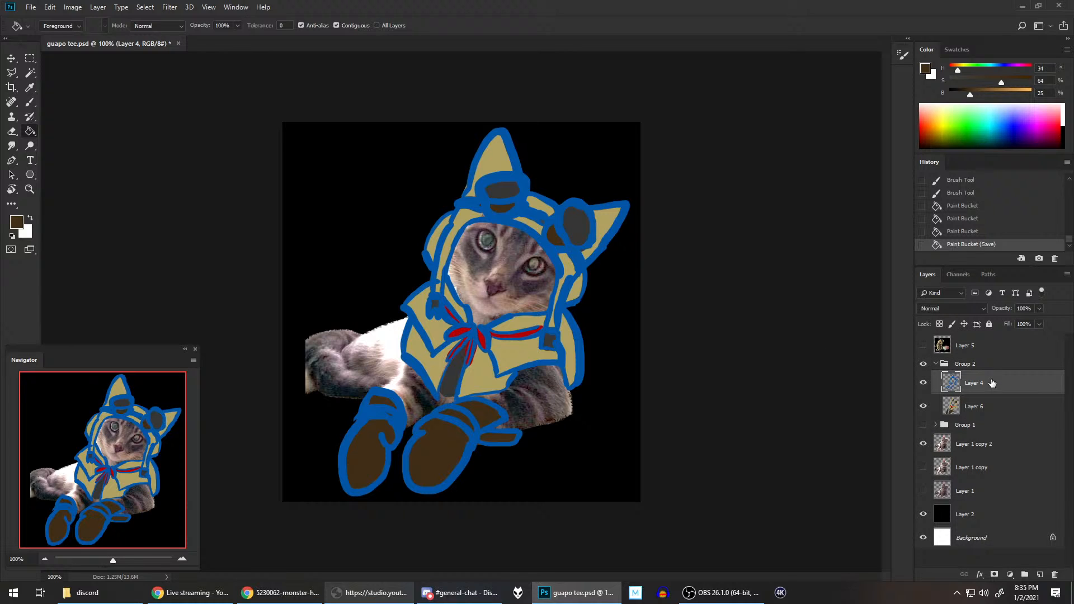
pyautogui.click(940, 323)
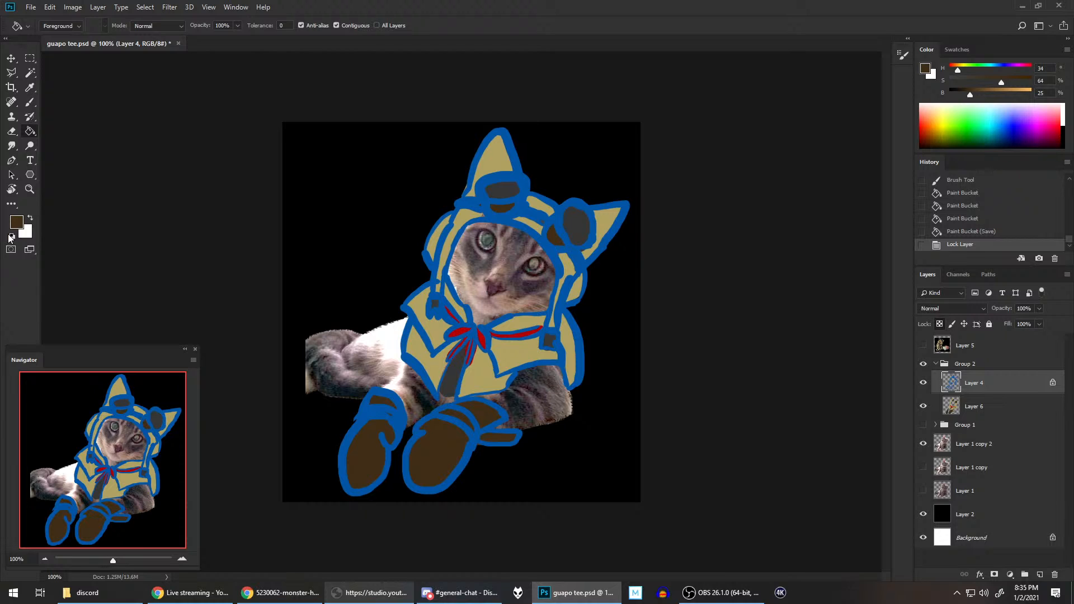
pyautogui.click(11, 237)
pyautogui.click(31, 102)
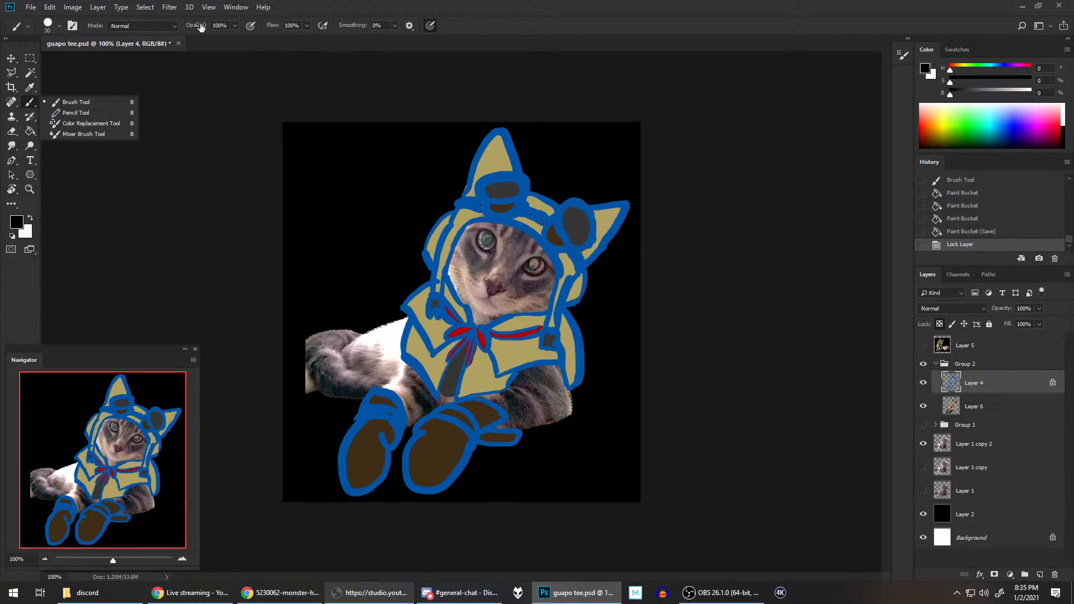
pyautogui.click(60, 25)
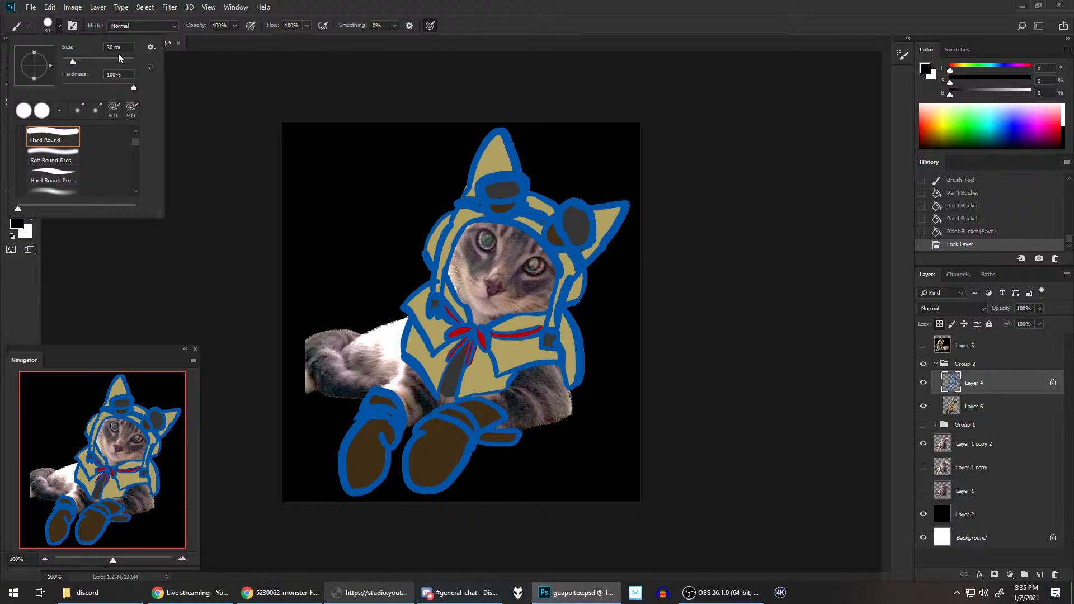
pyautogui.click(551, 4)
pyautogui.moveTo(501, 177)
pyautogui.mouseDown()
pyautogui.moveTo(566, 184)
pyautogui.moveTo(588, 213)
pyautogui.moveTo(631, 220)
pyautogui.moveTo(547, 285)
pyautogui.moveTo(524, 333)
pyautogui.moveTo(555, 374)
pyautogui.moveTo(542, 402)
pyautogui.moveTo(369, 393)
pyautogui.moveTo(407, 292)
pyautogui.moveTo(464, 402)
pyautogui.moveTo(503, 435)
pyautogui.moveTo(482, 476)
pyautogui.moveTo(347, 388)
pyautogui.moveTo(477, 457)
pyautogui.mouseUp()
# Step: Compare the black outlines against the white and black backgrounds by toggling the visibility of Layer 2
pyautogui.click(923, 514)
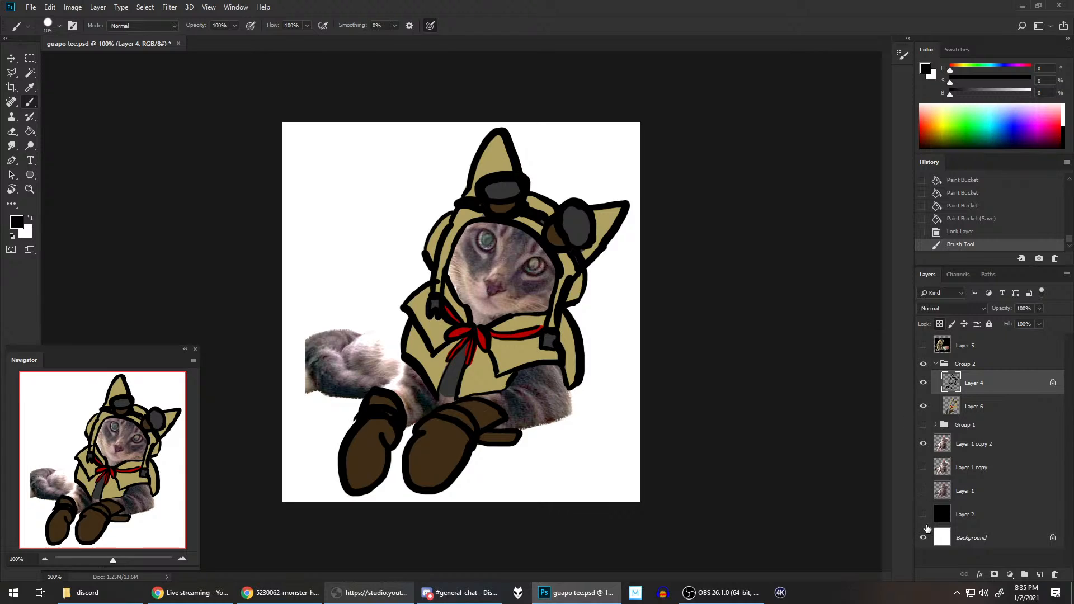
pyautogui.click(923, 514)
pyautogui.click(922, 515)
pyautogui.click(923, 515)
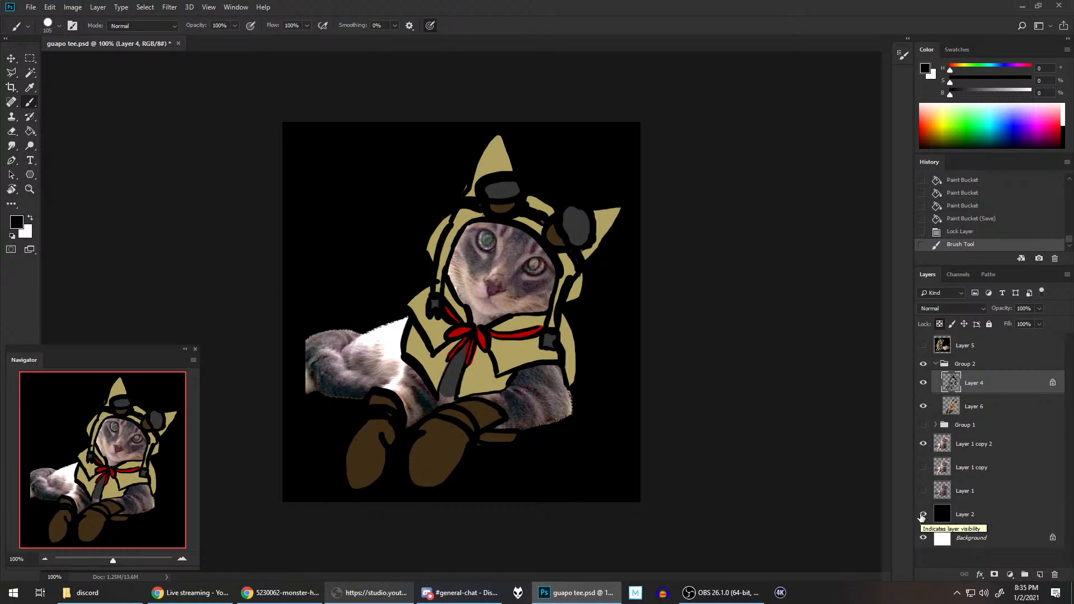
# Step: Duplicate the cat cutout layer Layer 1 copy 2 within the document
pyautogui.click(972, 445)
pyautogui.rightClick(962, 448)
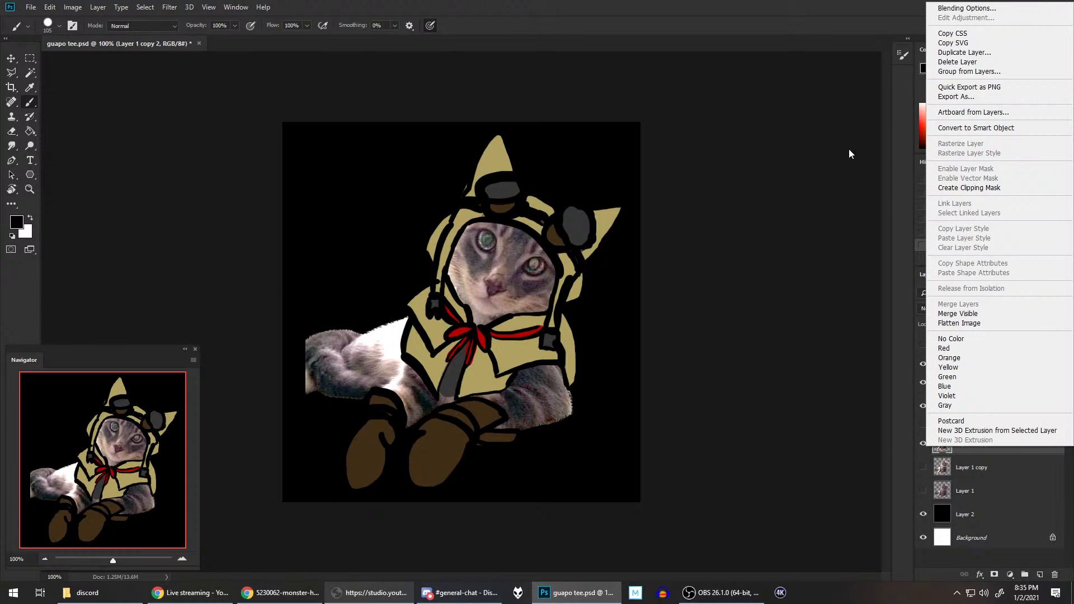
pyautogui.click(983, 53)
pyautogui.click(628, 165)
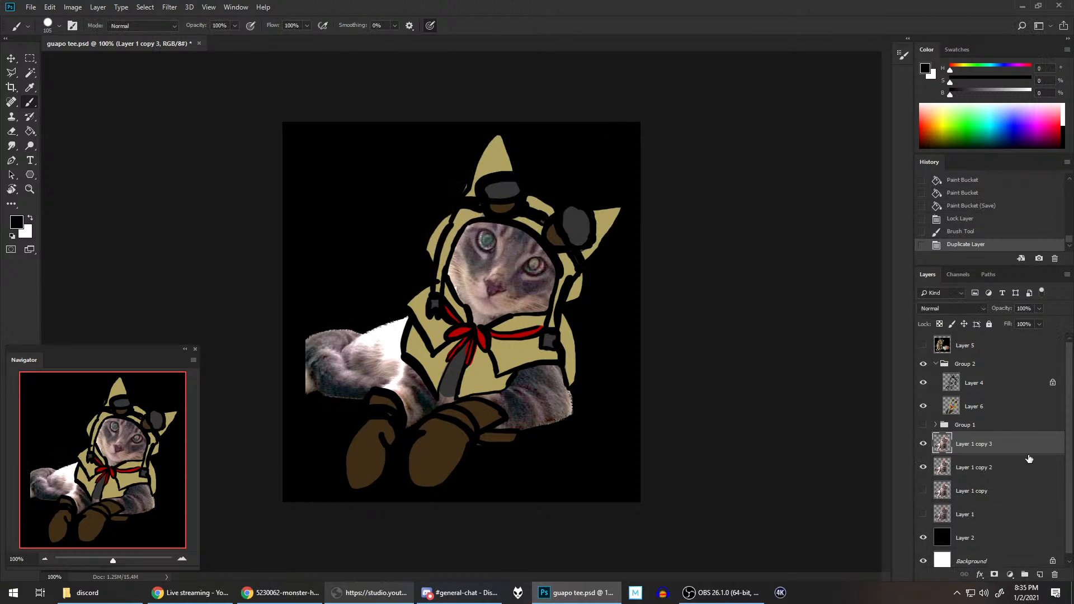
# Step: Lock the transparent pixels of Layer 1 copy 2, and hide that layer and the black background in Layer 2
pyautogui.click(964, 468)
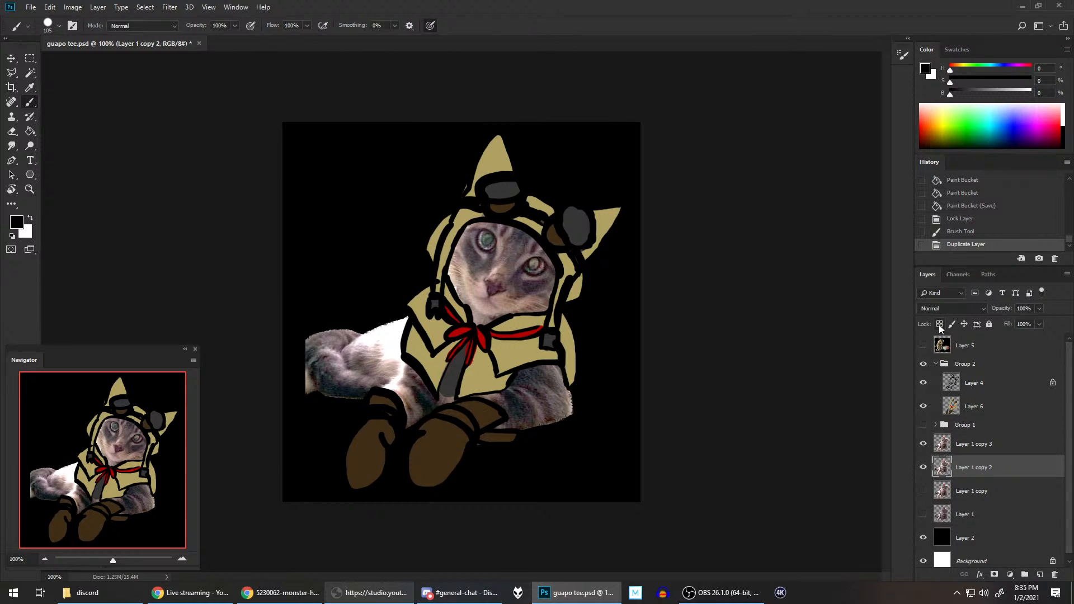
pyautogui.click(939, 324)
pyautogui.click(923, 467)
pyautogui.click(923, 537)
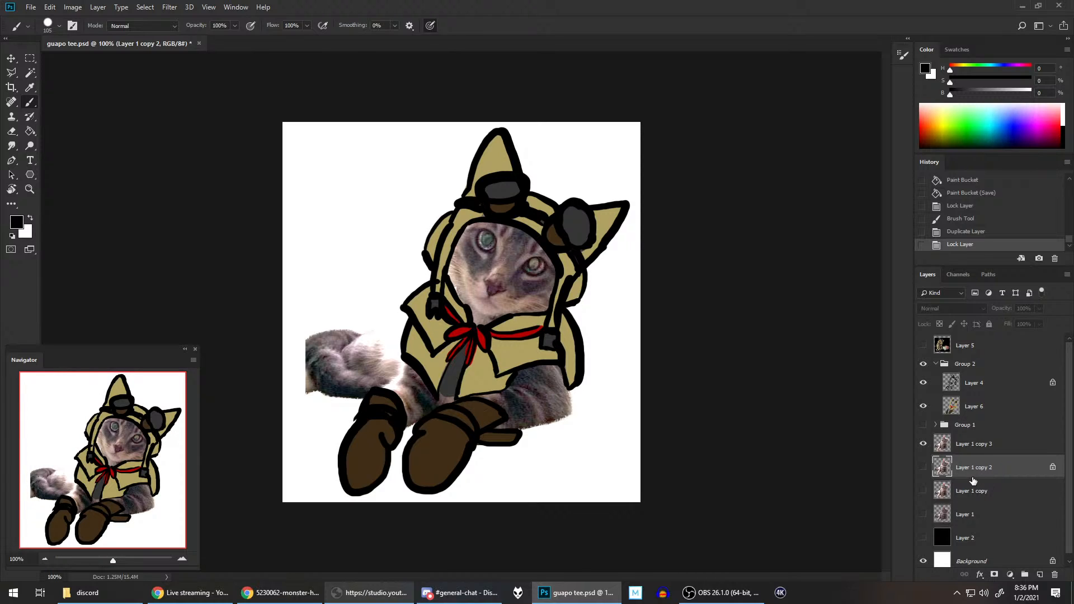
# Step: Hide Layer 1 copy 3, show Layer 1 copy 2, and paint its entire cat shape black with the 105 px brush
pyautogui.click(924, 444)
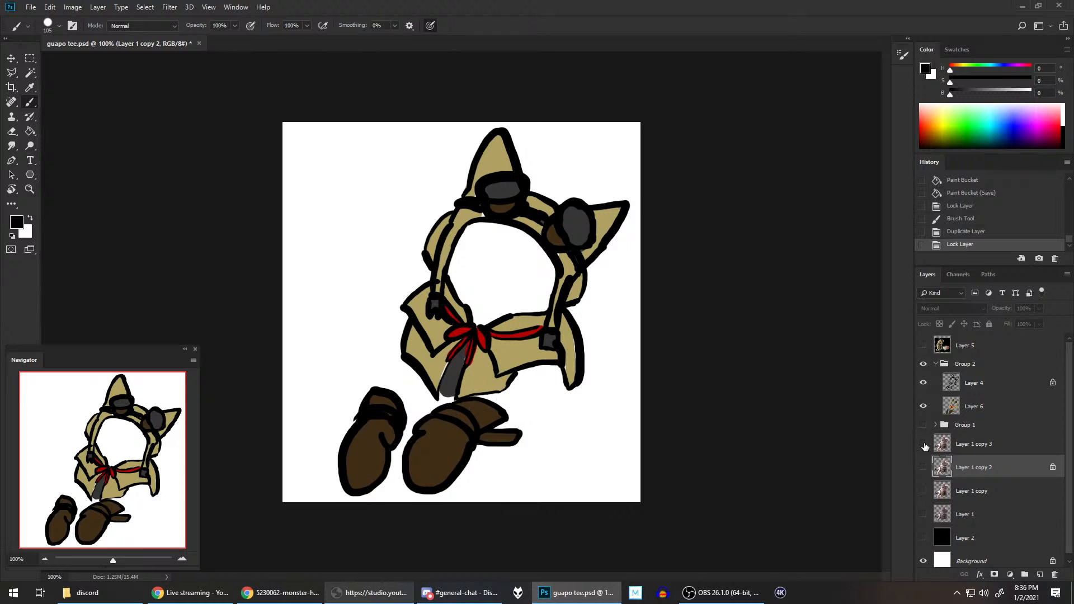
pyautogui.click(923, 467)
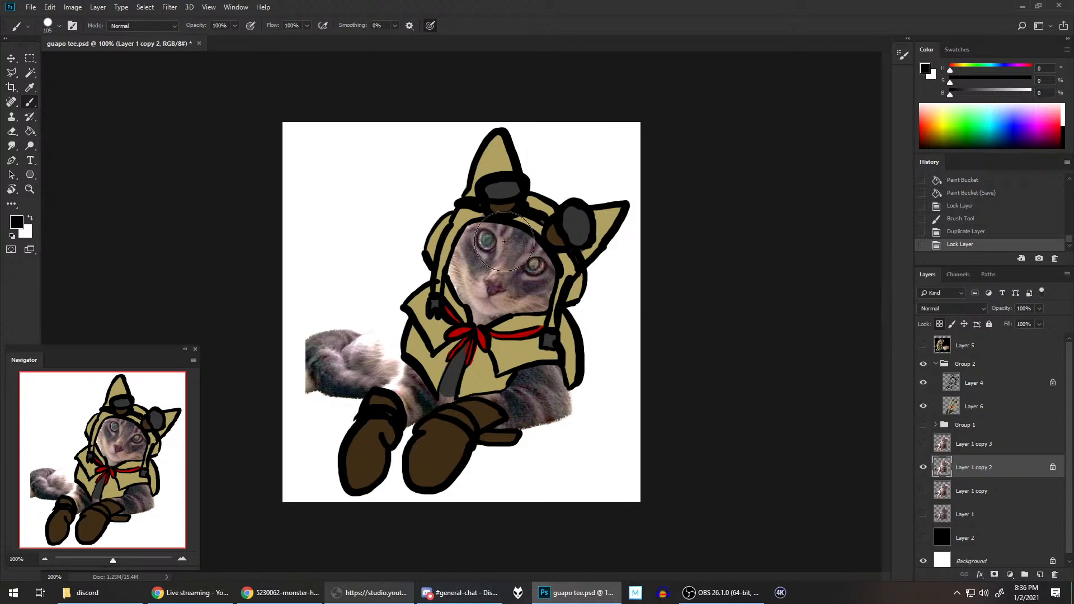
pyautogui.moveTo(505, 240)
pyautogui.mouseDown()
pyautogui.moveTo(408, 247)
pyautogui.moveTo(537, 280)
pyautogui.moveTo(518, 408)
pyautogui.moveTo(549, 413)
pyautogui.mouseUp()
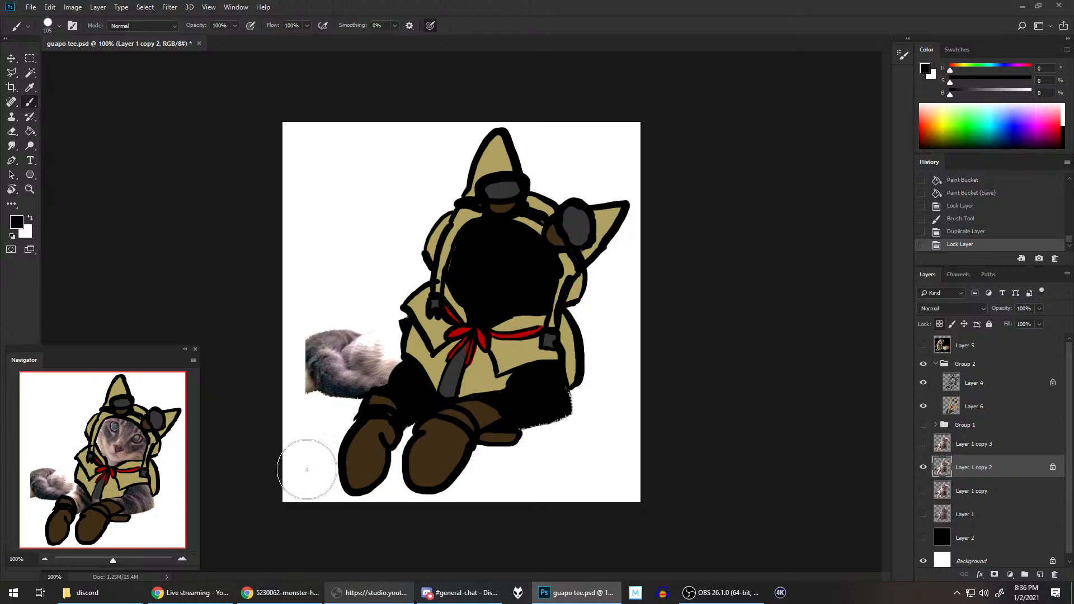
pyautogui.moveTo(369, 358)
pyautogui.mouseDown()
pyautogui.moveTo(441, 346)
pyautogui.moveTo(398, 318)
pyautogui.moveTo(371, 327)
pyautogui.mouseUp()
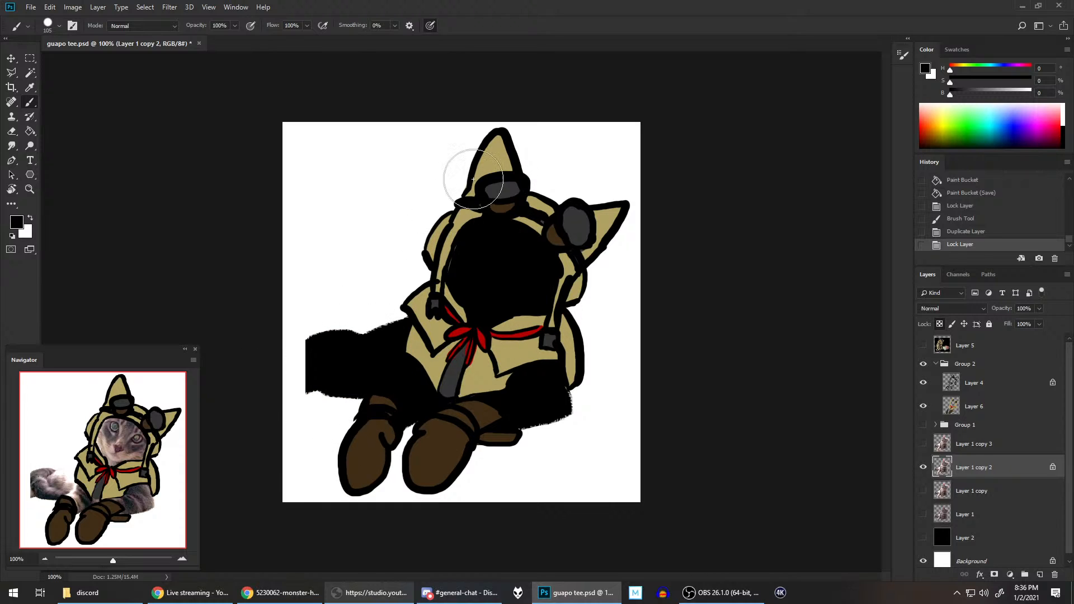
pyautogui.moveTo(473, 179)
pyautogui.mouseDown()
pyautogui.moveTo(515, 163)
pyautogui.moveTo(595, 468)
pyautogui.mouseUp()
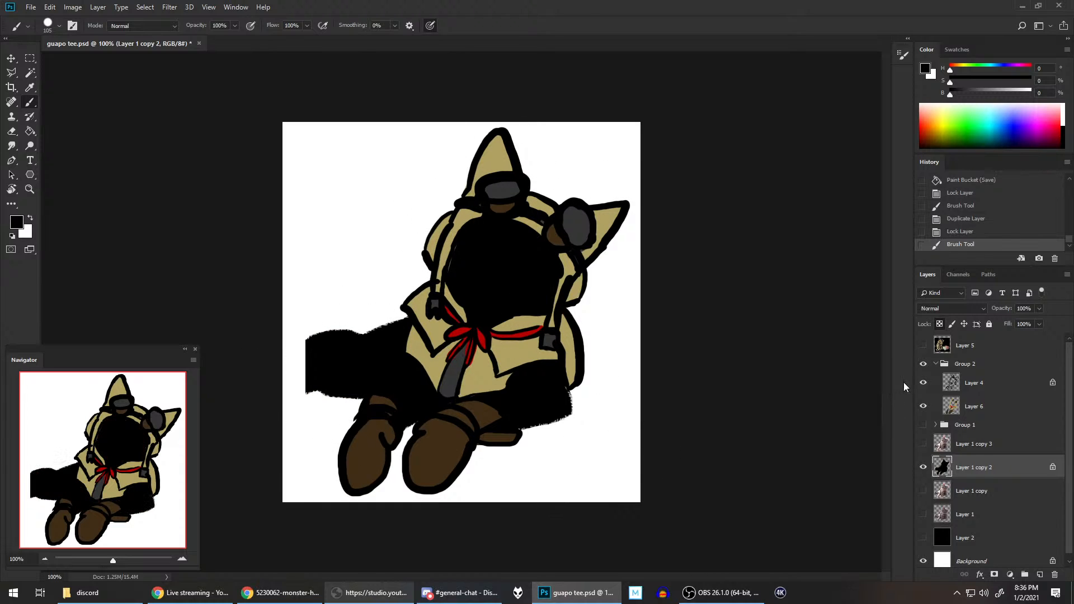
# Step: Hide Group 2, show Layer 1 copy 3 above the silhouette, and unlock the transparent pixels of Layer 1 copy 2
pyautogui.click(924, 365)
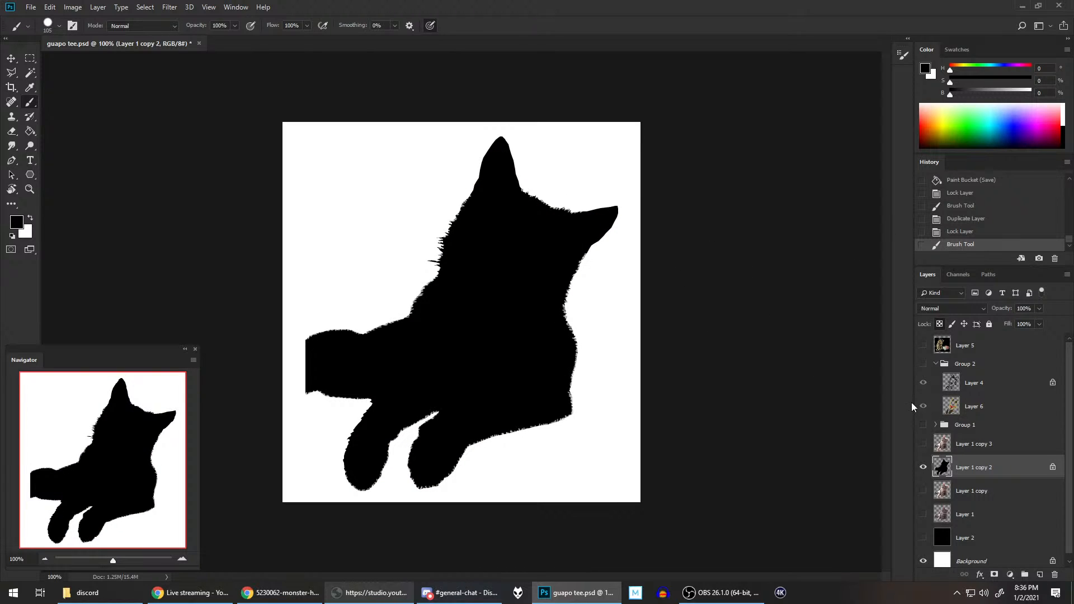
pyautogui.click(923, 444)
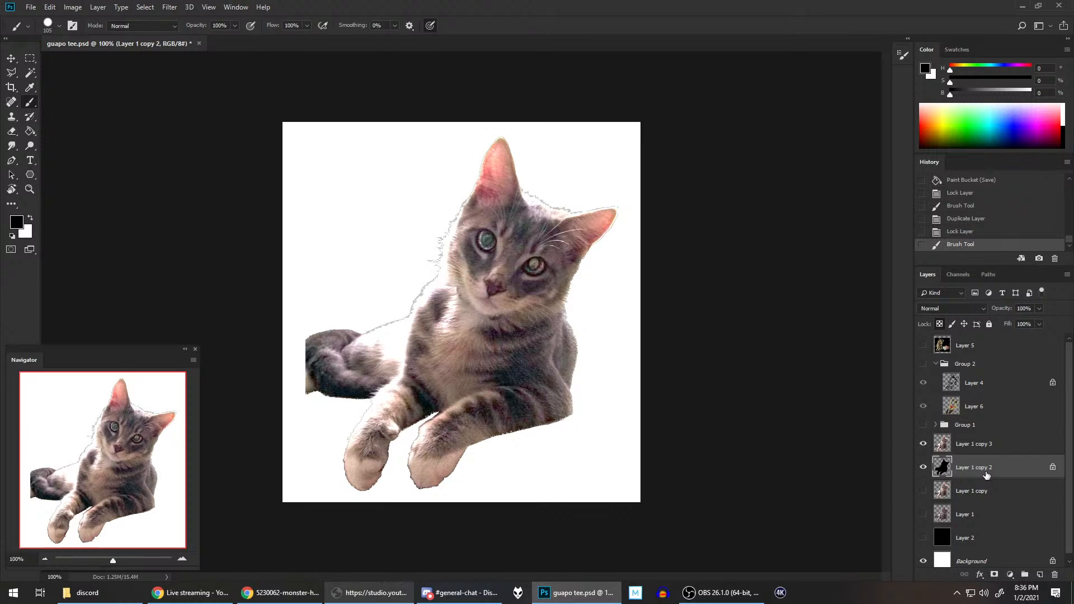
pyautogui.click(939, 324)
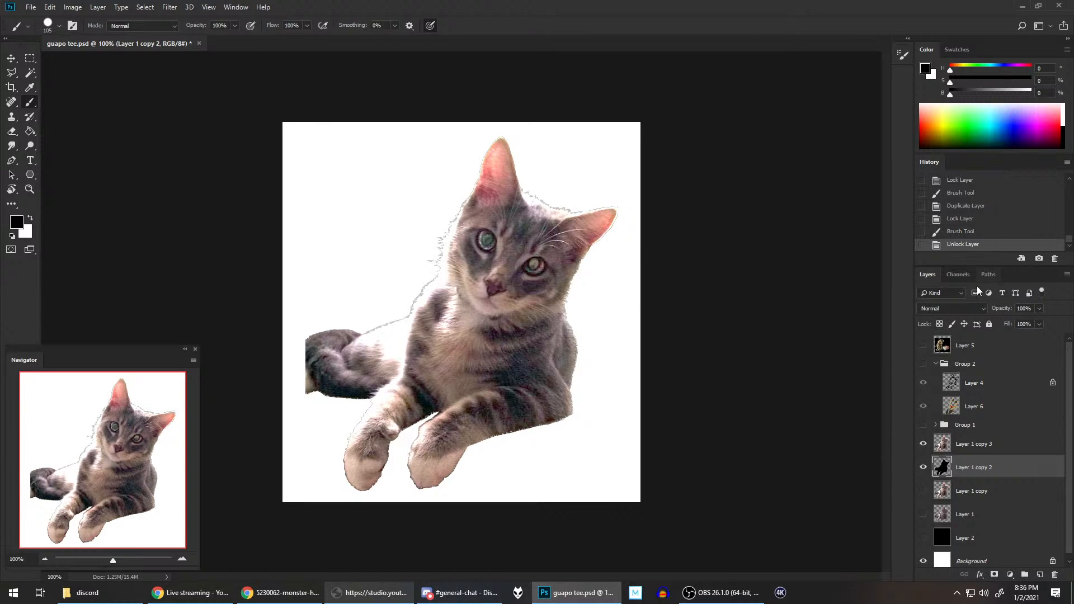
# Step: Apply a Gaussian Blur with a 4.4 pixel radius to the black silhouette in Layer 1 copy 2
pyautogui.click(70, 8)
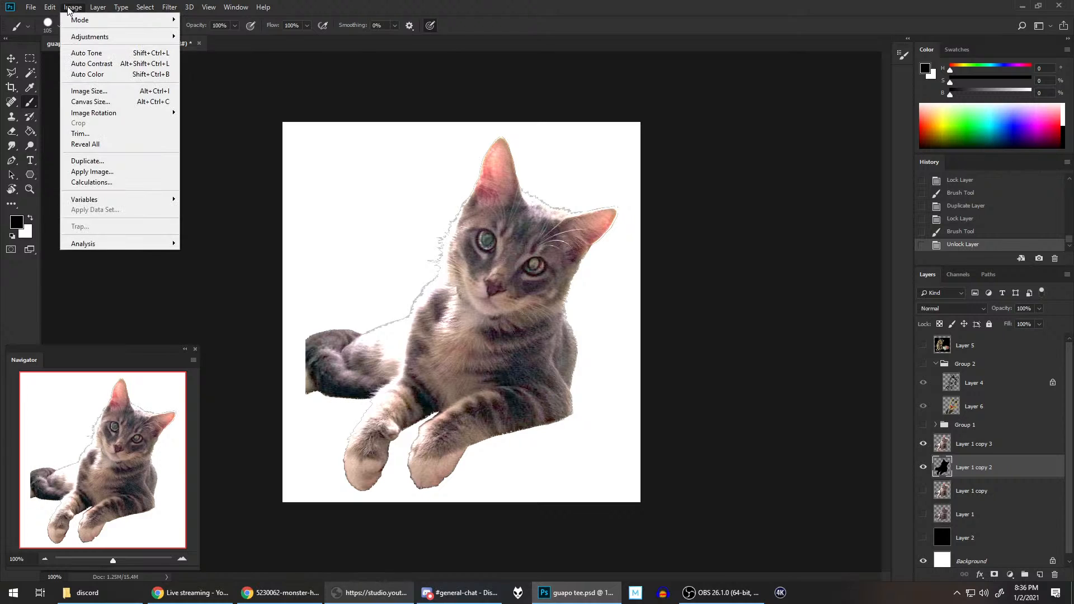
pyautogui.moveTo(169, 7)
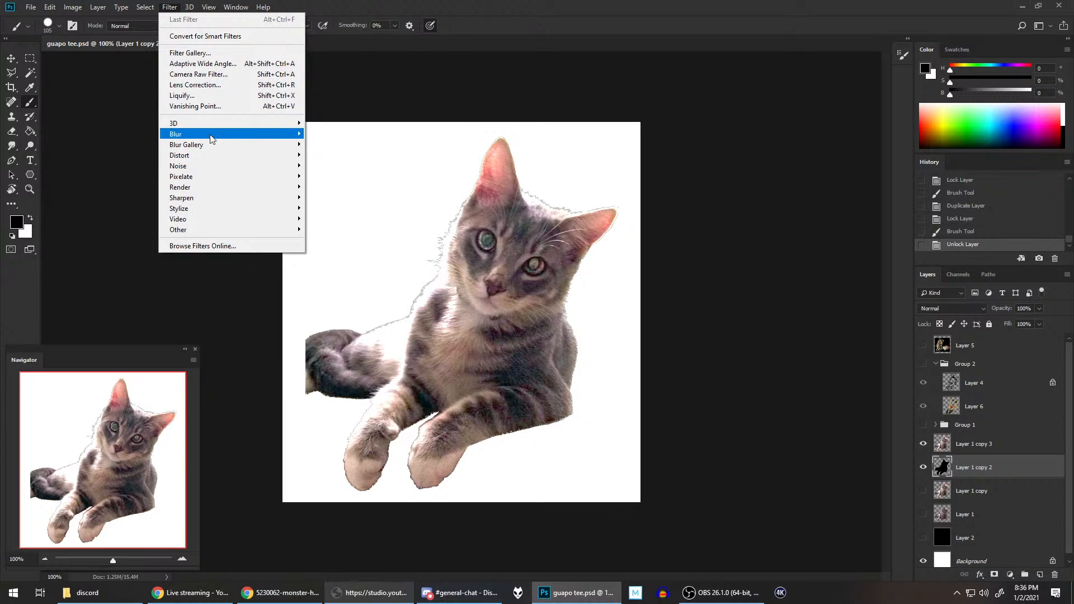
pyautogui.moveTo(211, 139)
pyautogui.click(333, 176)
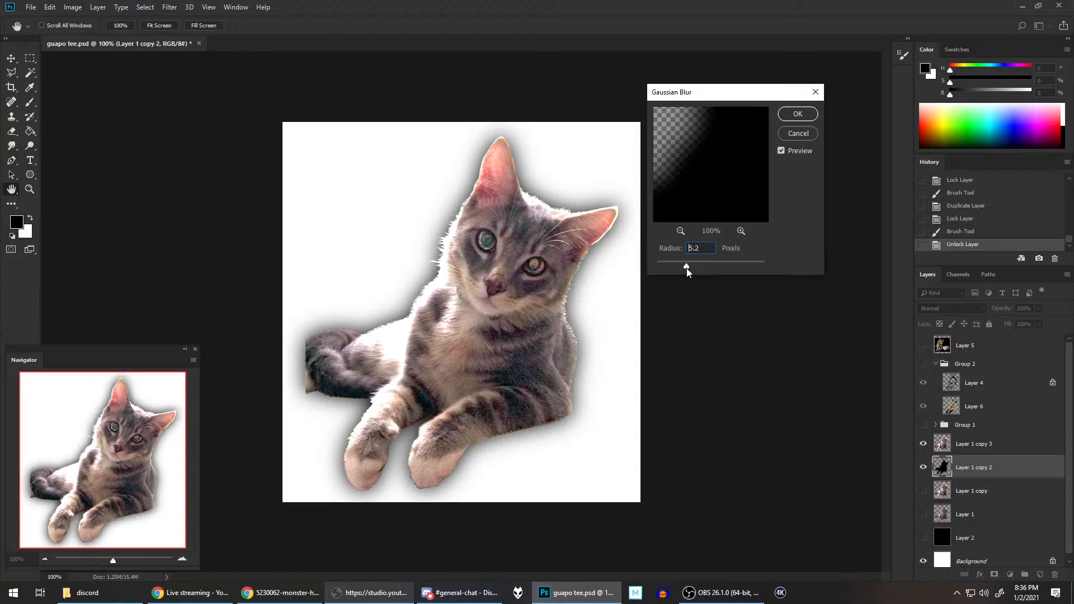
pyautogui.moveTo(686, 267)
pyautogui.mouseDown()
pyautogui.moveTo(666, 272)
pyautogui.moveTo(682, 266)
pyautogui.mouseUp()
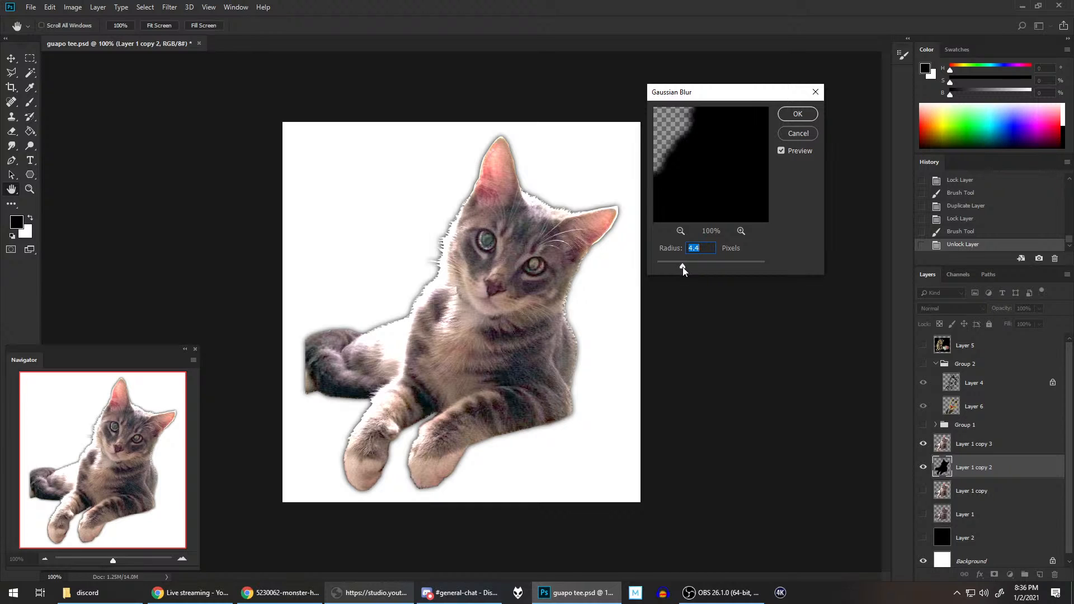
pyautogui.click(812, 112)
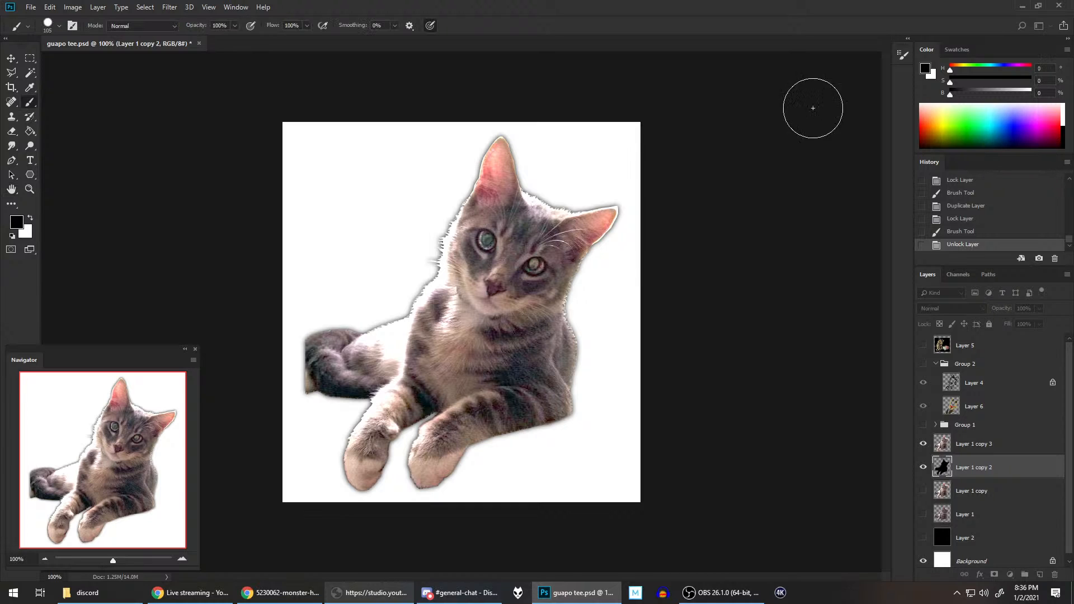
# Step: Duplicate the blurred silhouette layer within guapo tee.psd as Layer 1 copy 4
pyautogui.rightClick(969, 467)
pyautogui.click(968, 71)
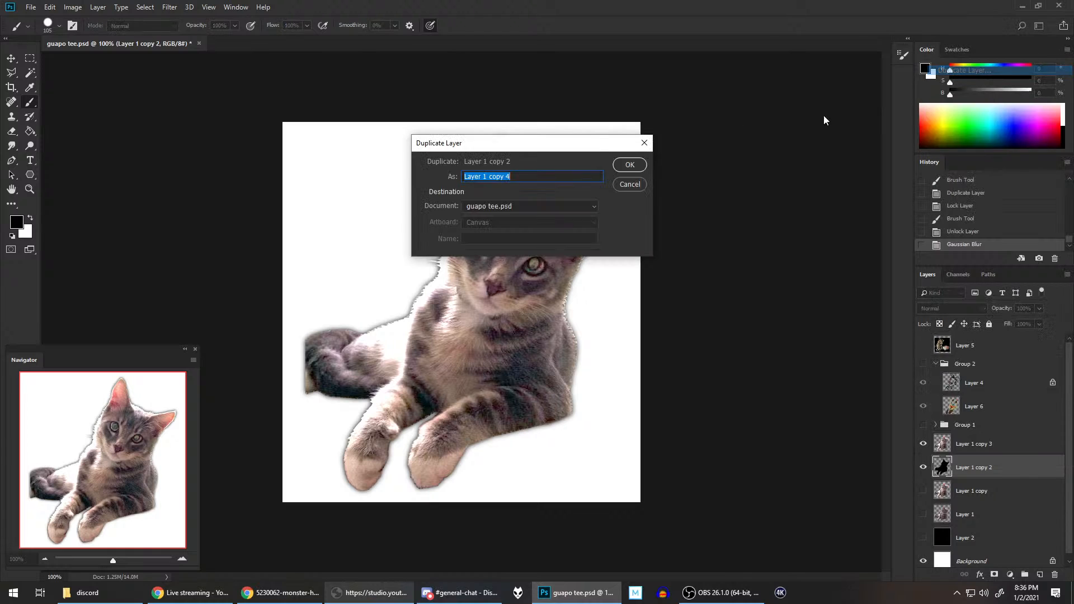
pyautogui.click(638, 167)
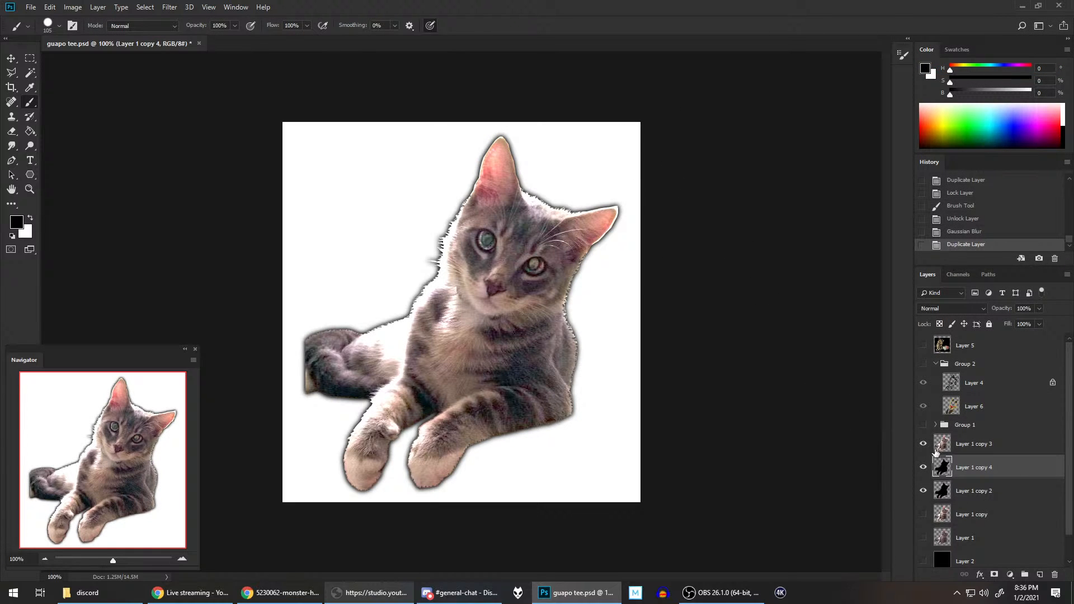
# Step: Show the leather armor in Group 2 again and save the document
pyautogui.click(923, 365)
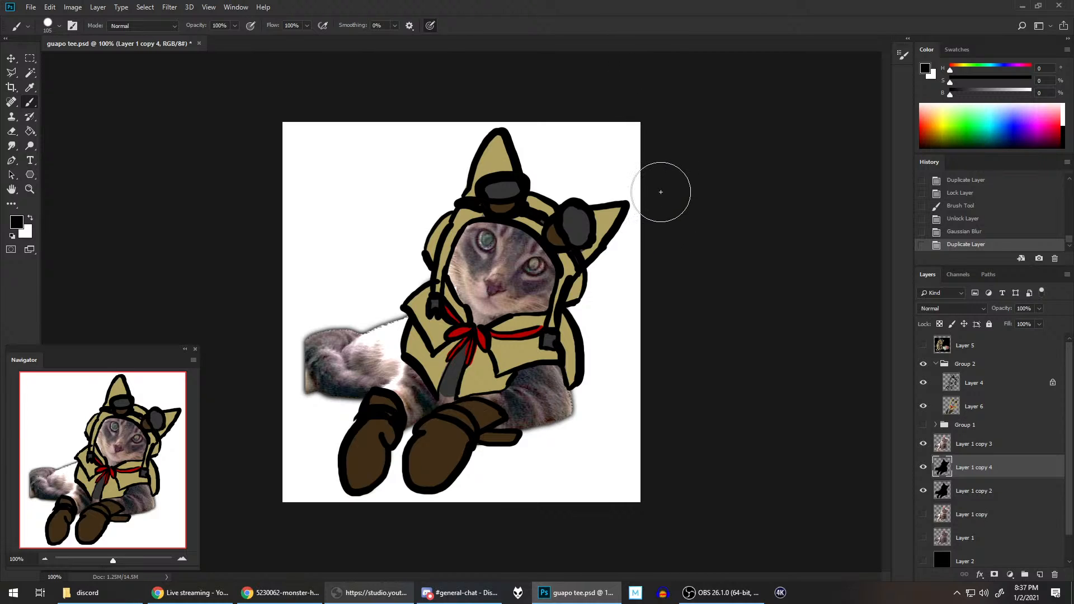
pyautogui.scroll(-2, 660, 192)
pyautogui.scroll(2, 661, 192)
pyautogui.scroll(2, 649, 210)
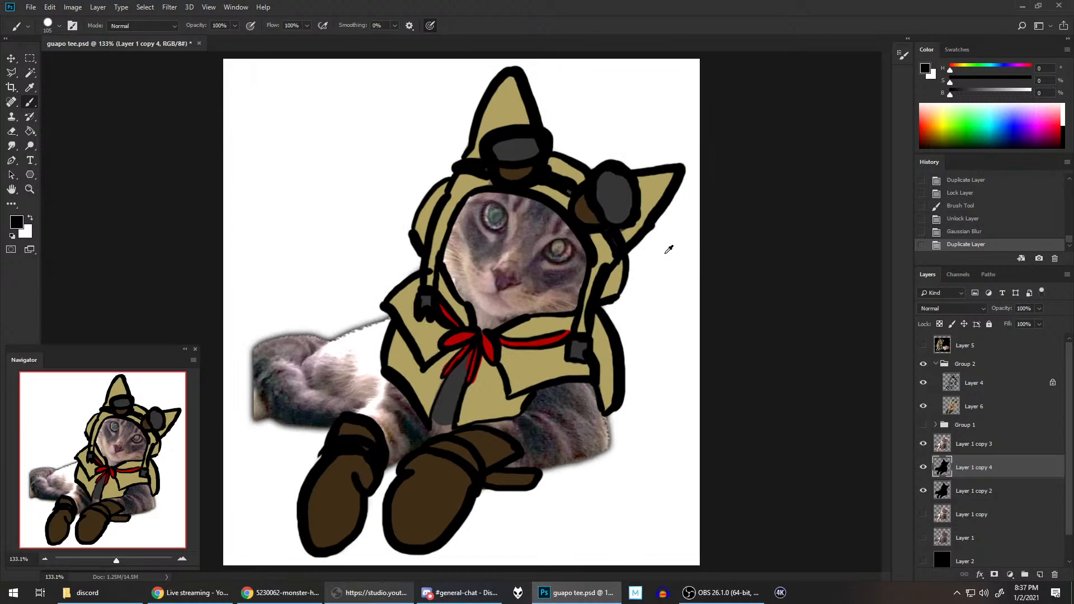
pyautogui.hotkey('ctrl', 's')
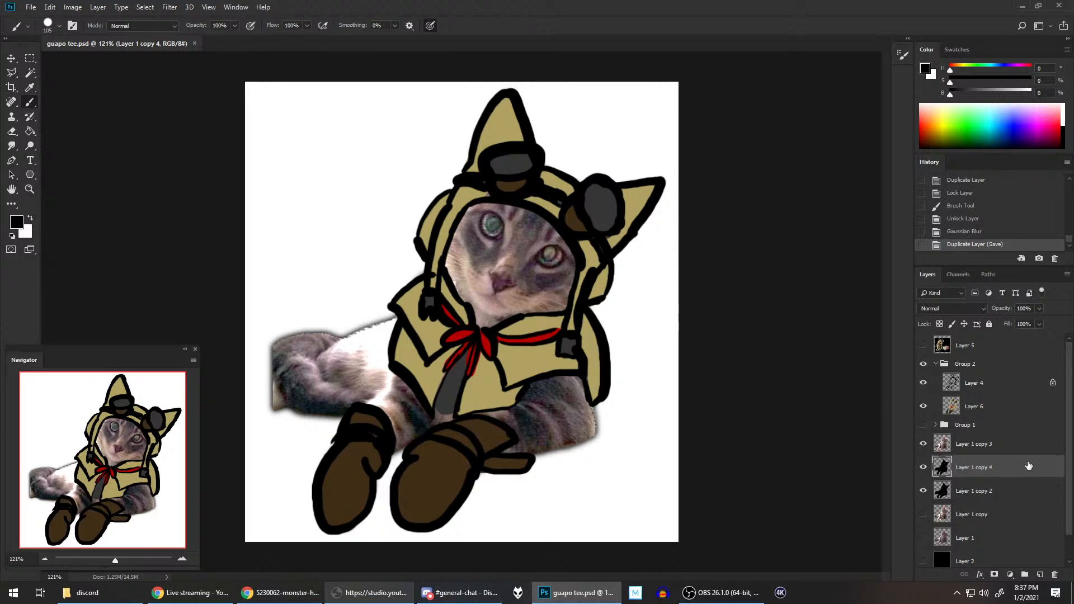
# Step: Merge Layer 1 copy 4 down into Layer 1 copy 2, and compare the cat with and without the blurred silhouette
pyautogui.hotkey('ctrl', 'e')
pyautogui.click(923, 467)
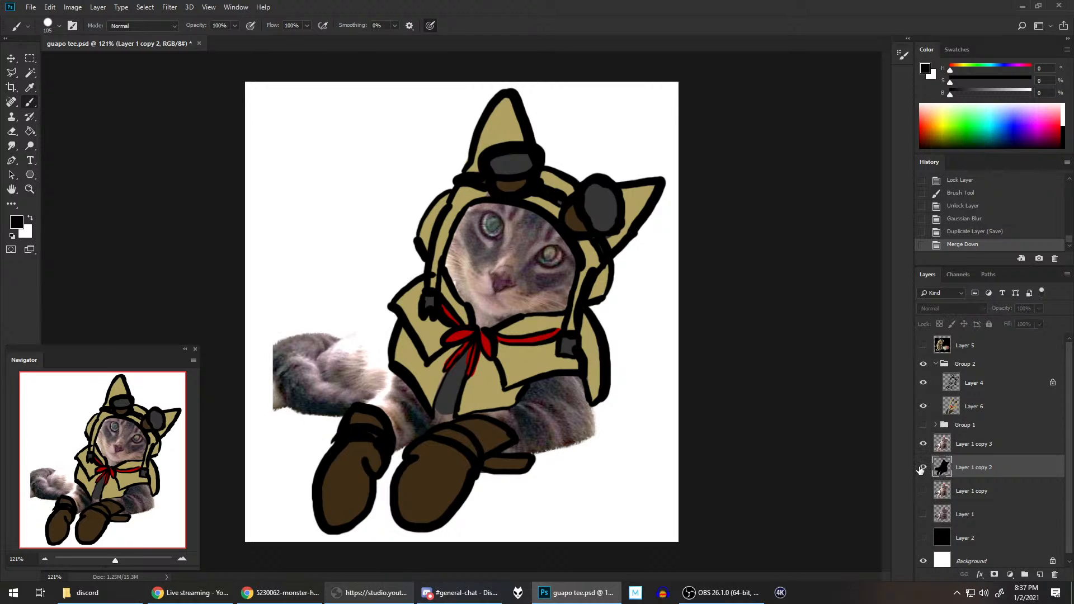
pyautogui.click(923, 467)
pyautogui.click(922, 467)
pyautogui.click(922, 468)
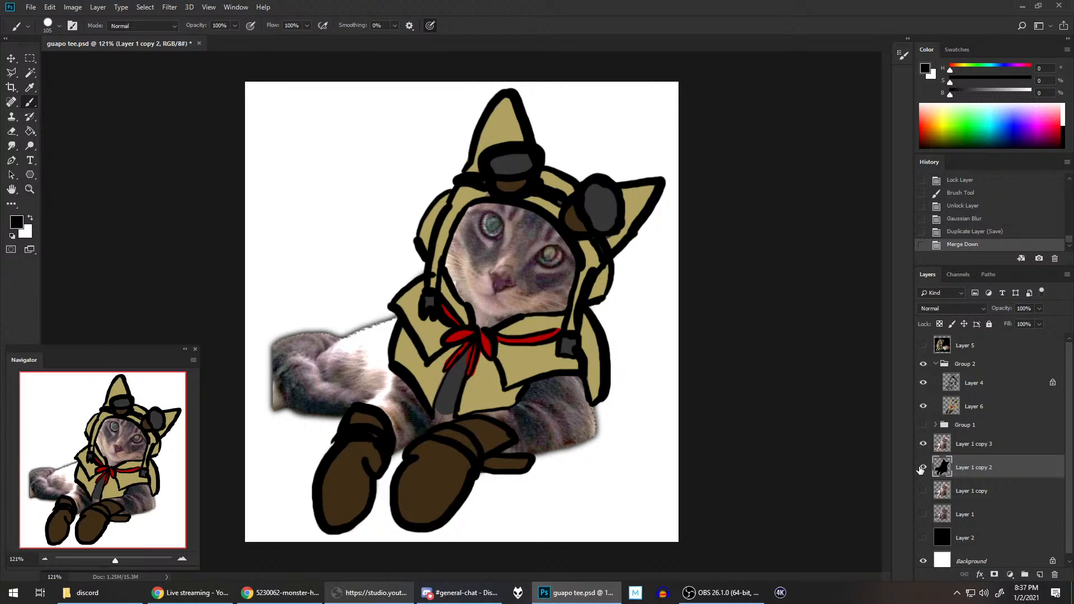
pyautogui.click(922, 467)
pyautogui.click(923, 467)
# Step: Compare the bare cat, the armor in Group 1 and the leather set in Group 2 by toggling the groups' visibility
pyautogui.click(923, 363)
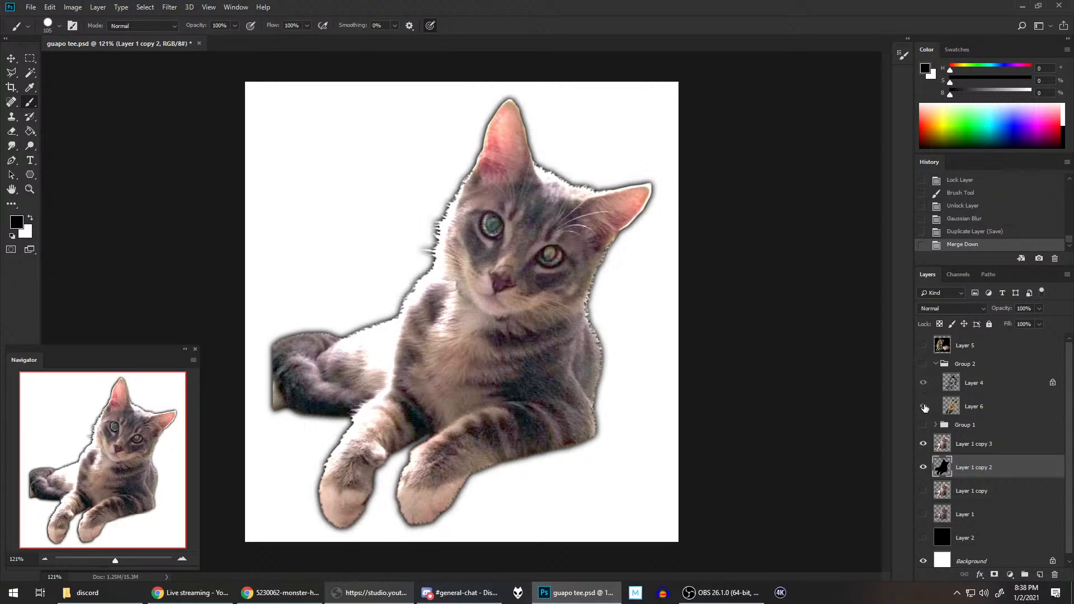
pyautogui.click(923, 425)
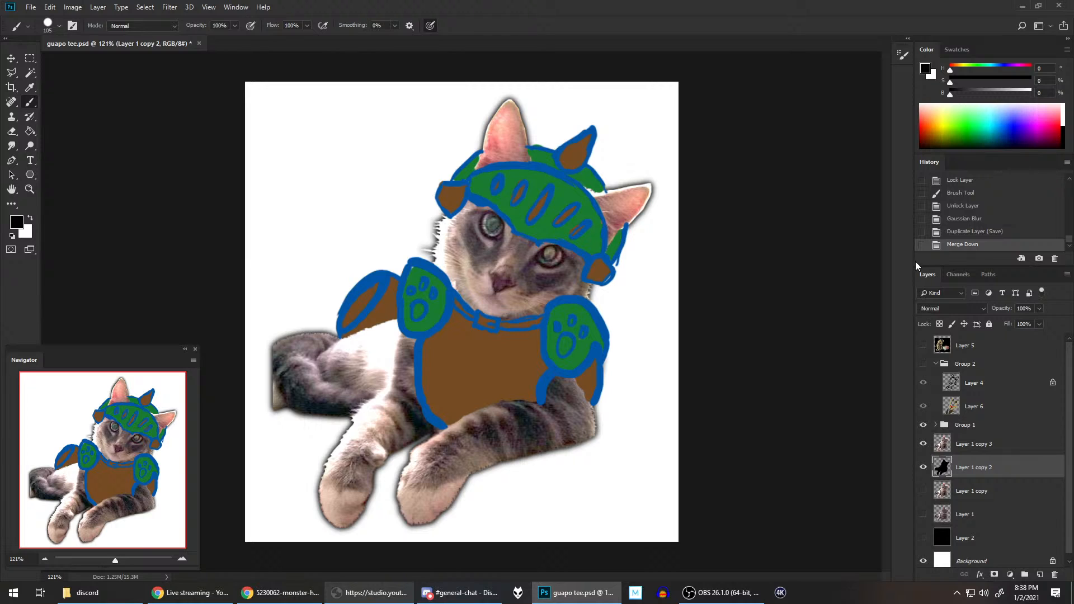
pyautogui.click(924, 424)
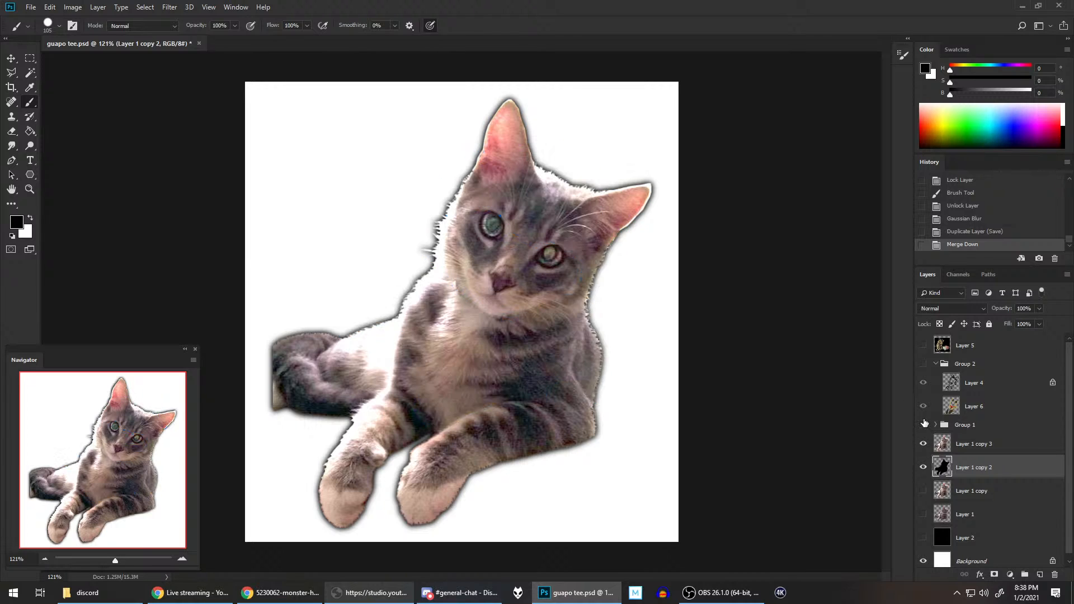
pyautogui.click(924, 365)
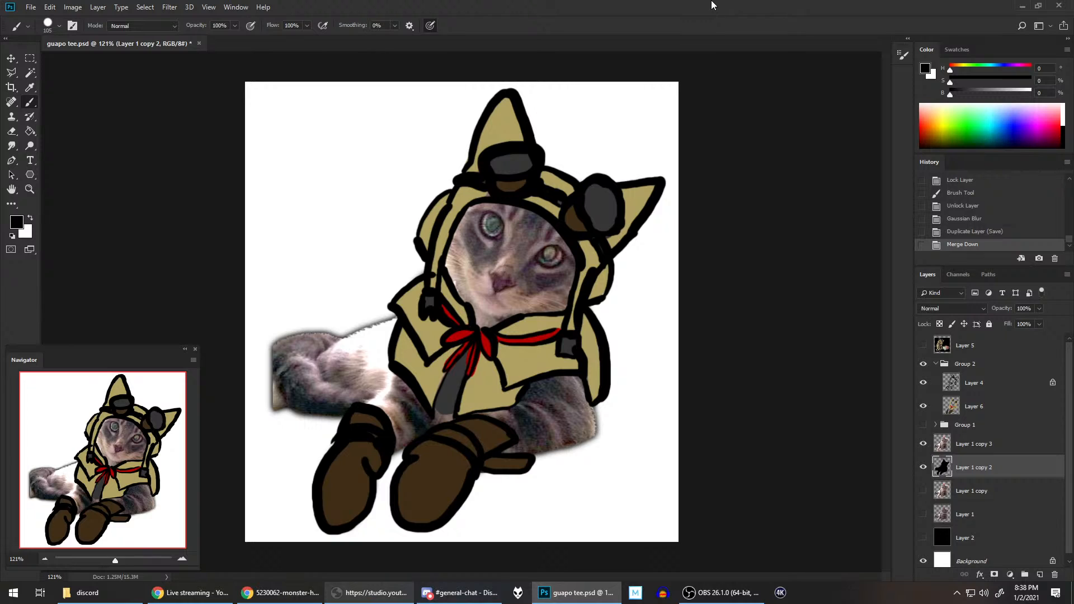
# Step: Collapse Group 2, try different opacities on the whole group, and return it to 100%
pyautogui.click(936, 364)
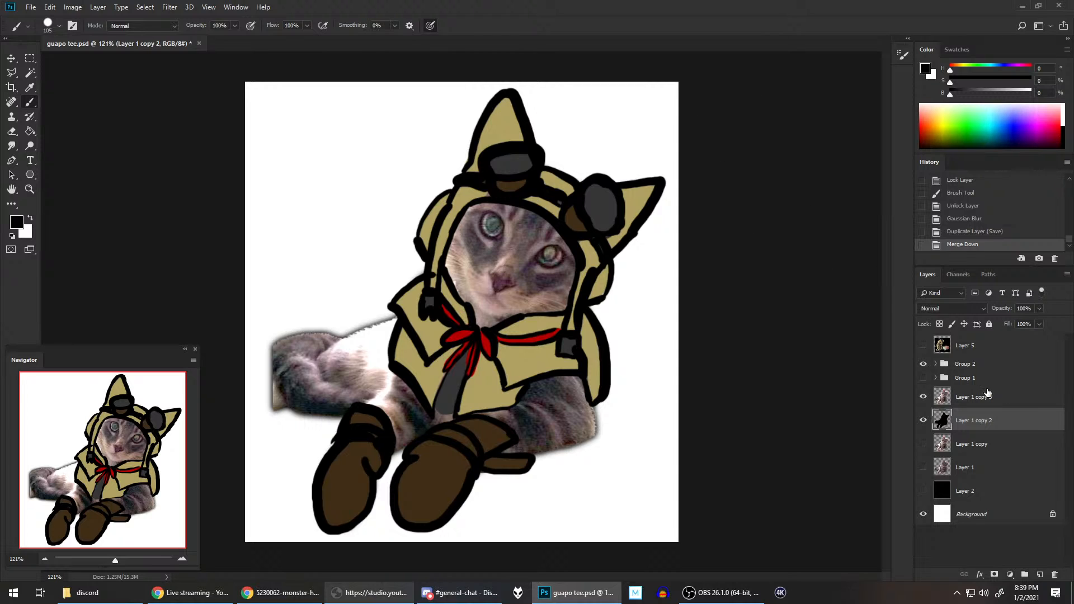
pyautogui.click(972, 364)
pyautogui.click(1040, 308)
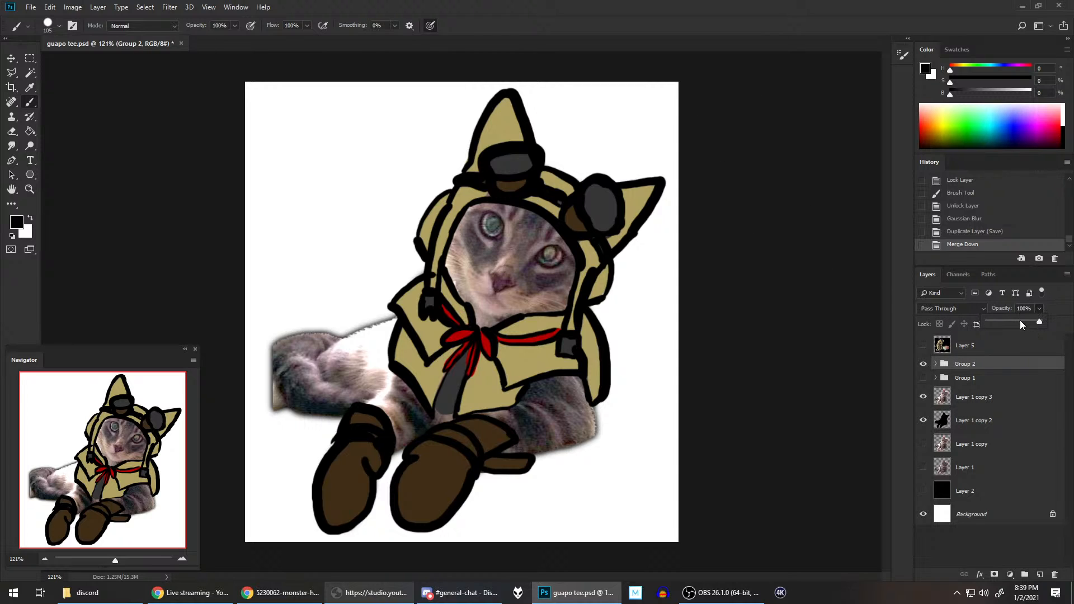
pyautogui.moveTo(1039, 321)
pyautogui.mouseDown()
pyautogui.moveTo(1020, 320)
pyautogui.moveTo(1044, 321)
pyautogui.mouseUp()
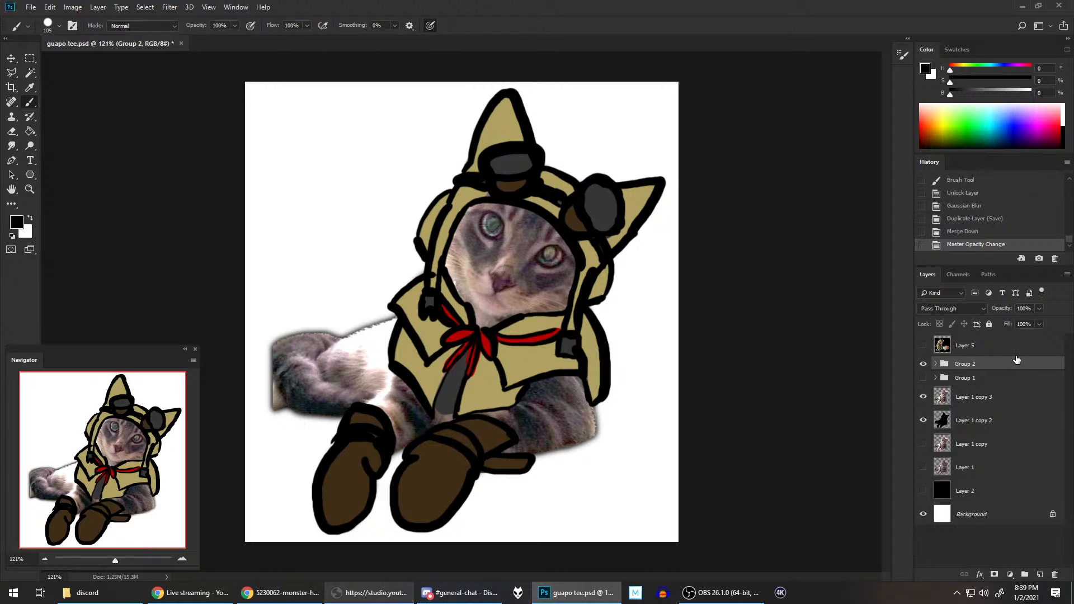
# Step: Compare the armor over the black silhouette and over the cat photo by toggling the visibility of Layer 1 copy 3
pyautogui.click(923, 398)
pyautogui.click(923, 398)
pyautogui.click(923, 399)
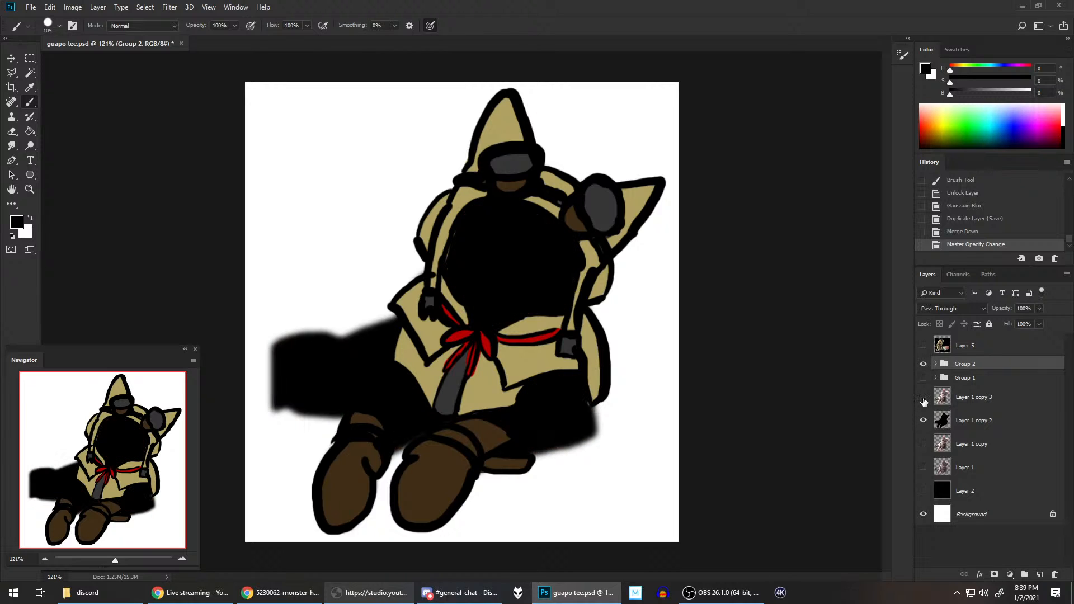
pyautogui.click(924, 399)
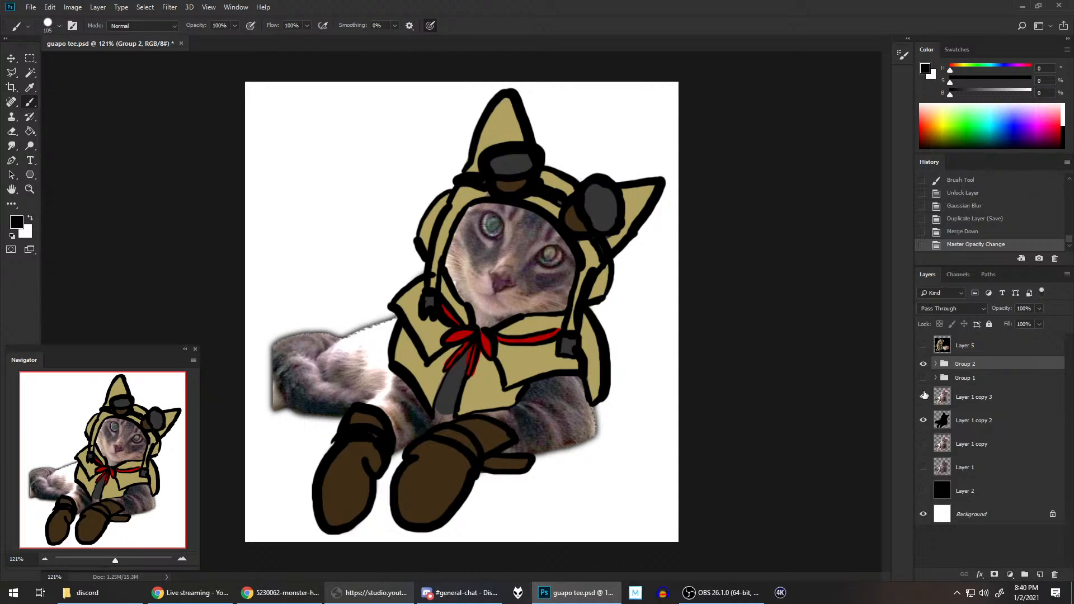
pyautogui.click(924, 396)
# Step: Try repainting the outlines on Layer 4 in Group 2 with a near-black swatch, and undo the brush stroke
pyautogui.click(935, 364)
pyautogui.click(987, 385)
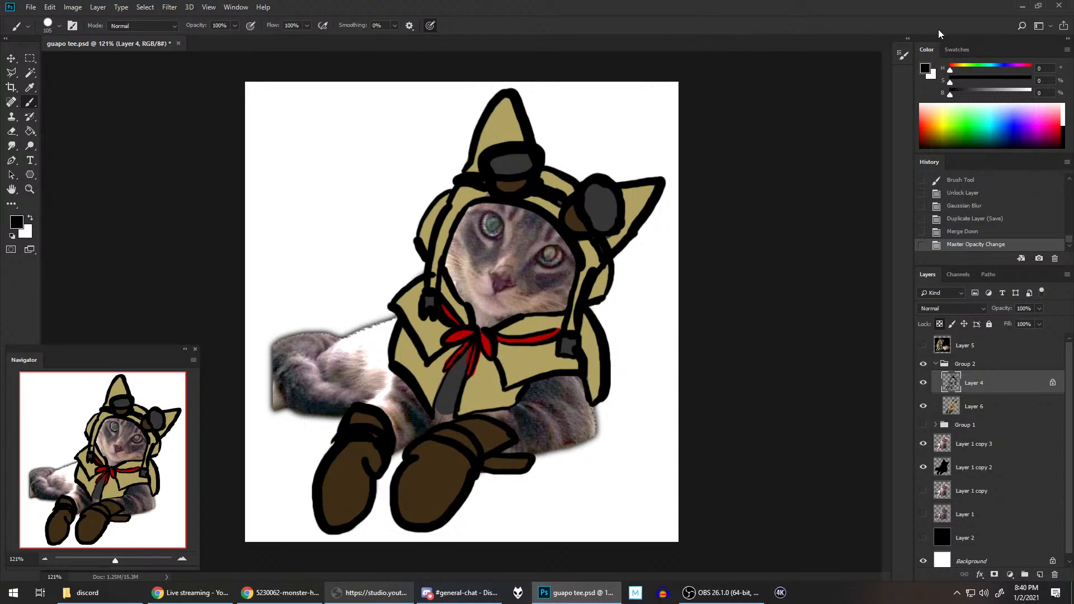
pyautogui.click(957, 49)
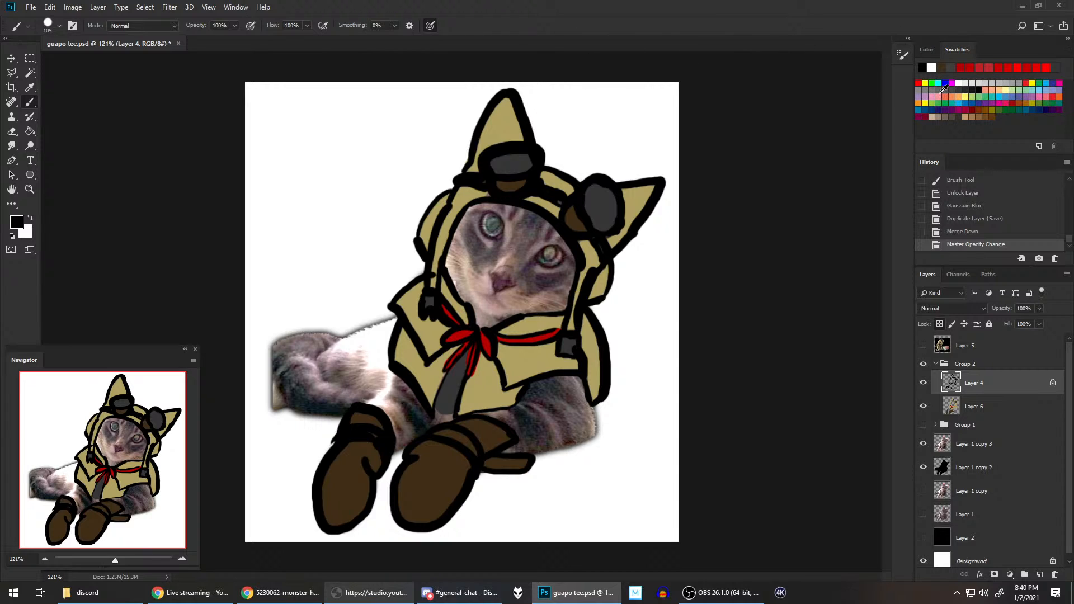
pyautogui.click(972, 89)
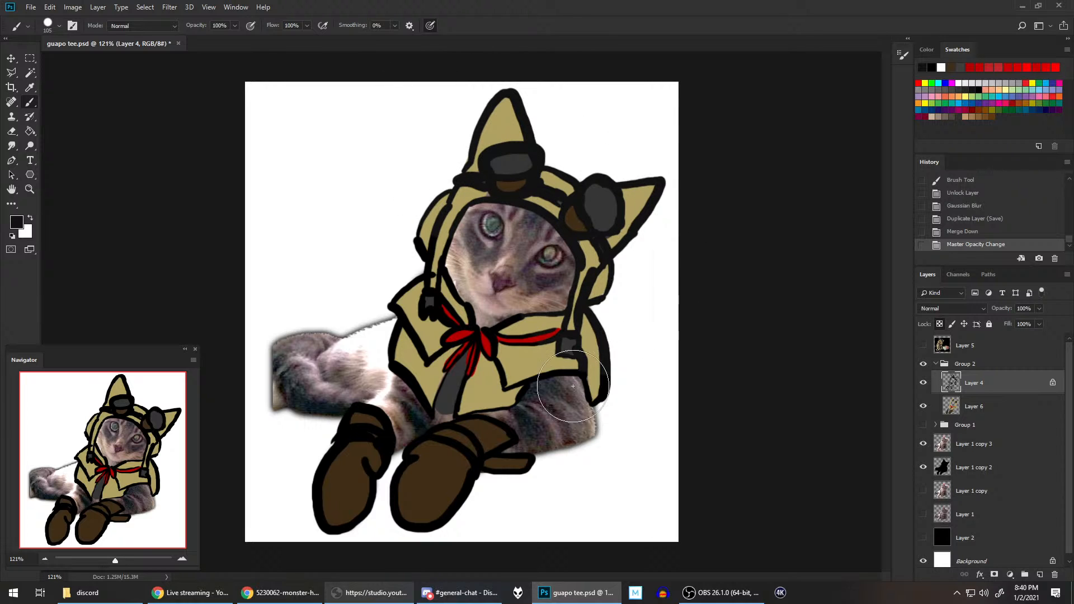
pyautogui.moveTo(426, 380)
pyautogui.mouseDown()
pyautogui.moveTo(418, 220)
pyautogui.moveTo(400, 332)
pyautogui.moveTo(491, 429)
pyautogui.moveTo(452, 509)
pyautogui.moveTo(343, 469)
pyautogui.moveTo(423, 426)
pyautogui.moveTo(429, 270)
pyautogui.moveTo(646, 93)
pyautogui.mouseUp()
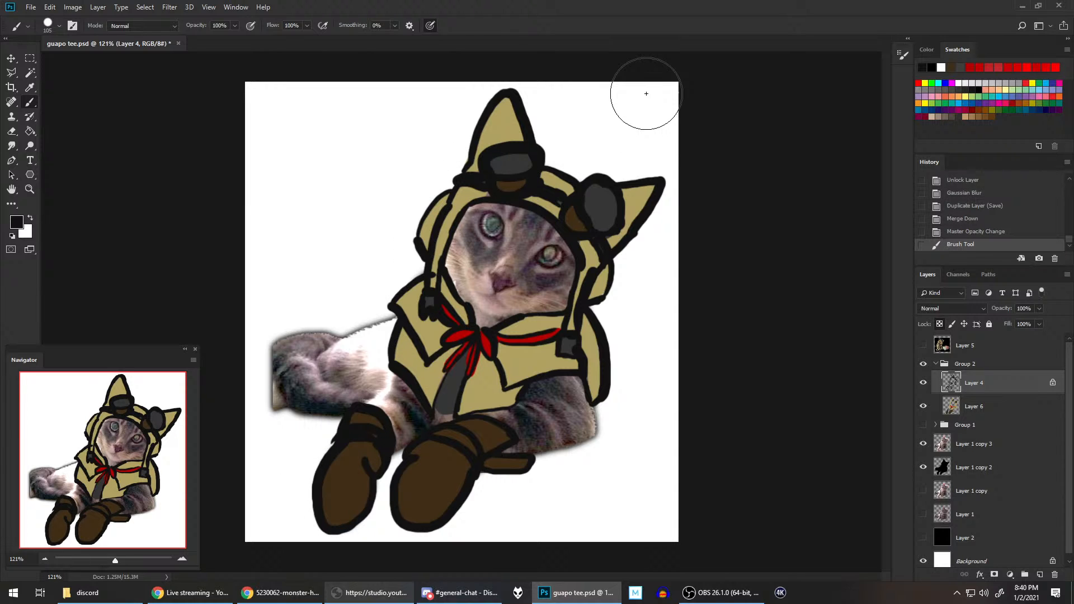
pyautogui.hotkey('ctrl', 'z')
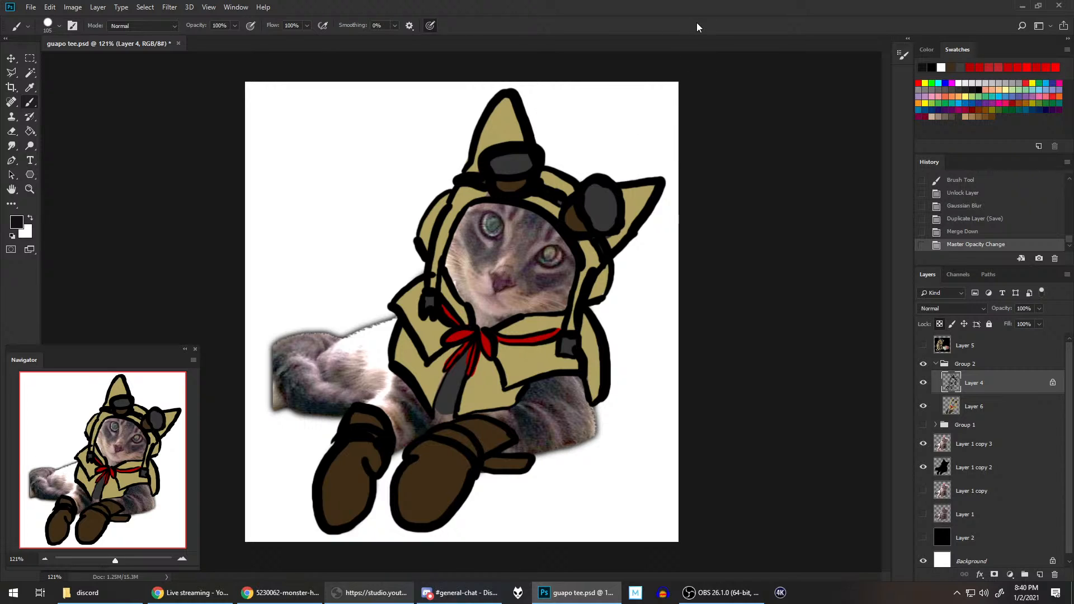
pyautogui.scroll(-5, 654, 167)
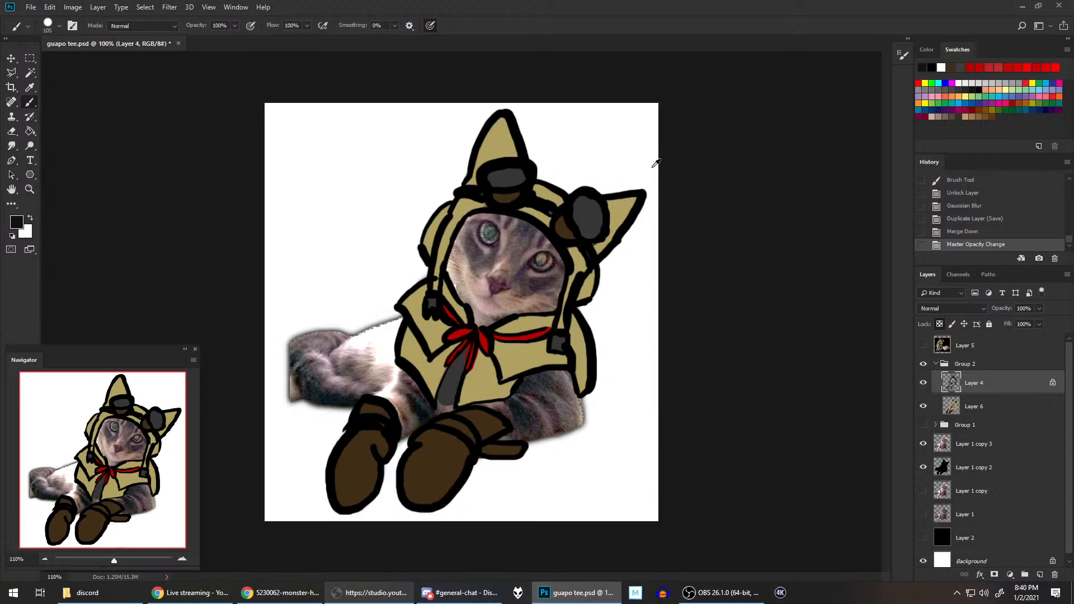
# Step: Try the Color Burn, Lighten and Overlay blend modes on the outlines in Layer 4 and return the layer to Normal
pyautogui.scroll(3, 584, 235)
pyautogui.scroll(1, 621, 175)
pyautogui.click(956, 308)
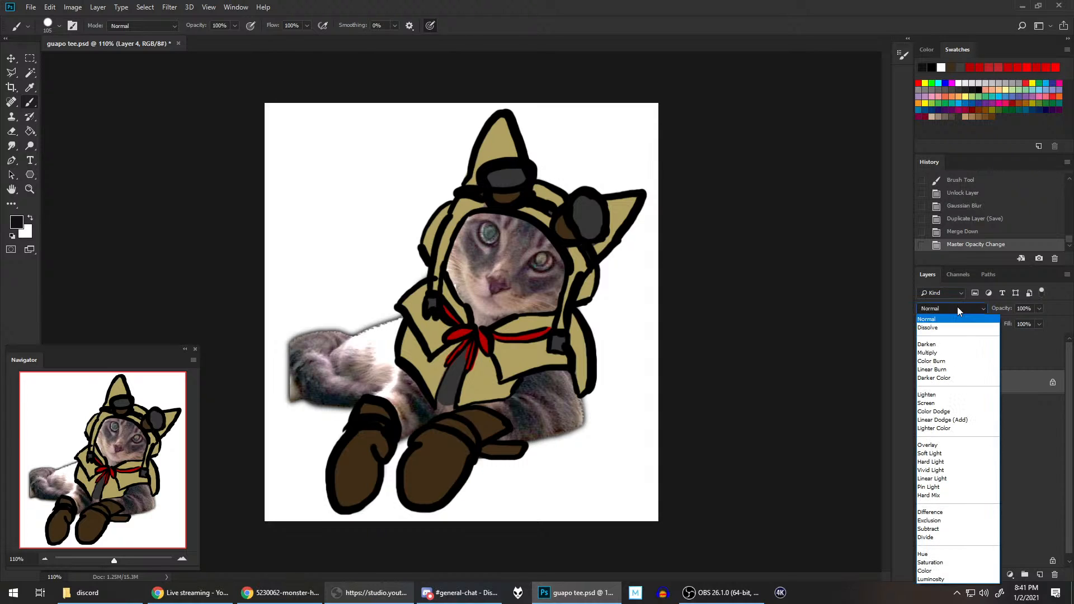
pyautogui.click(930, 361)
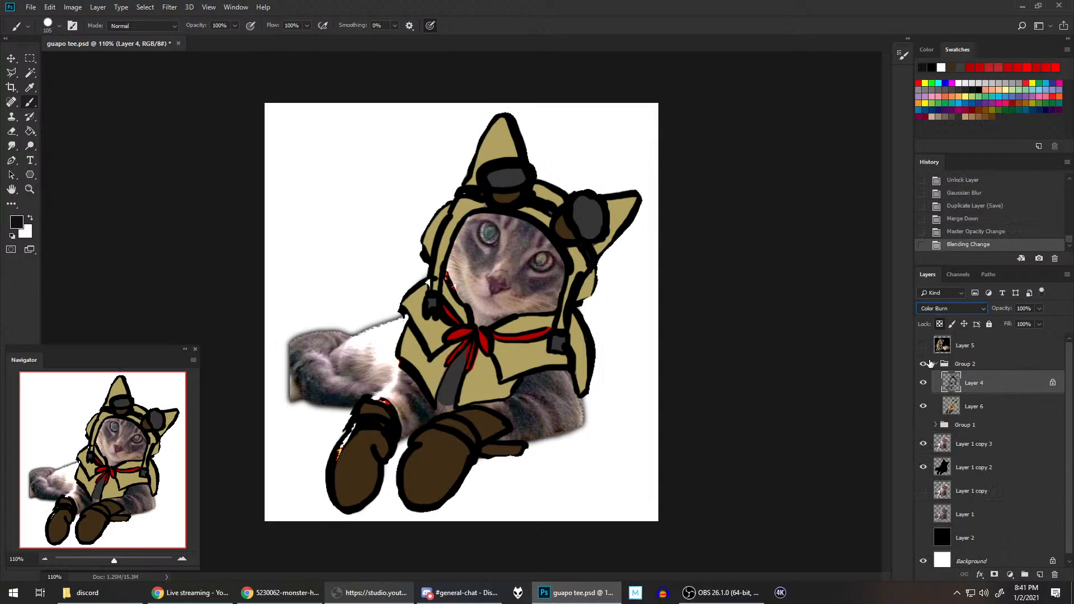
pyautogui.click(941, 311)
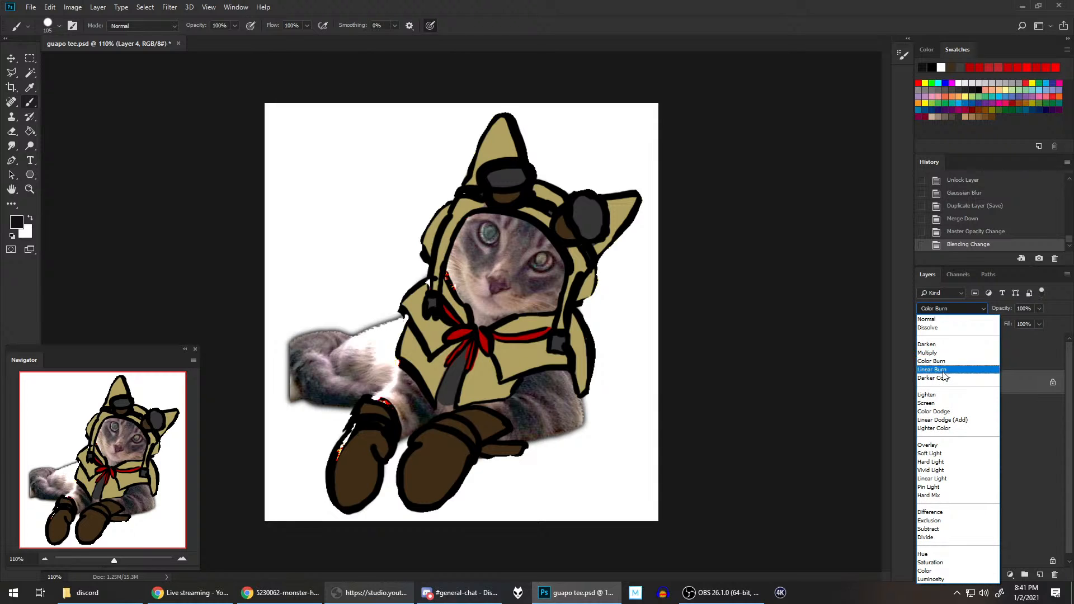
pyautogui.click(945, 395)
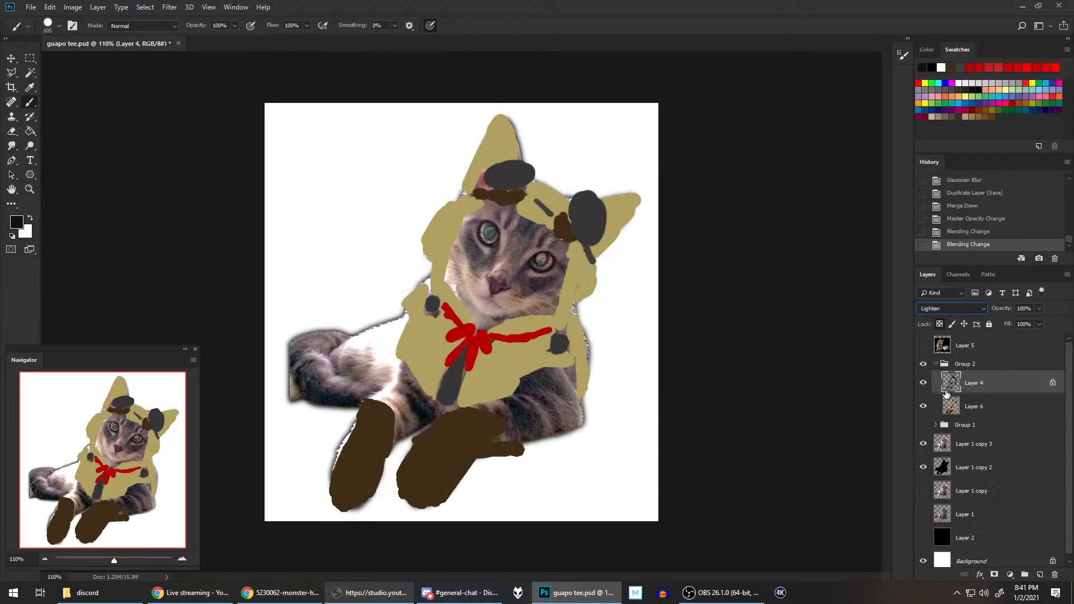
pyautogui.click(948, 311)
pyautogui.click(943, 445)
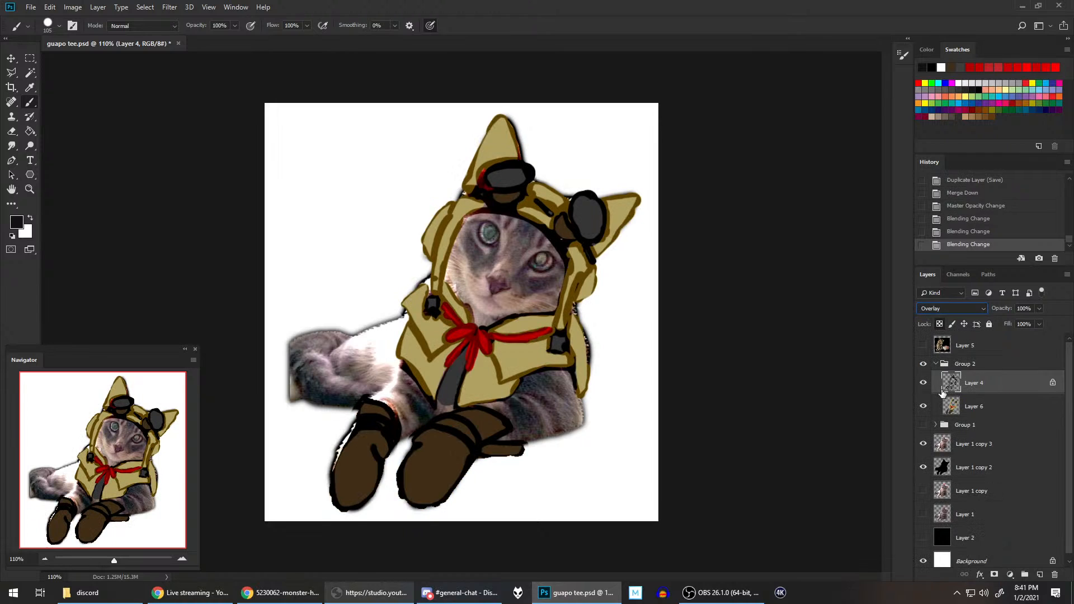
pyautogui.click(958, 311)
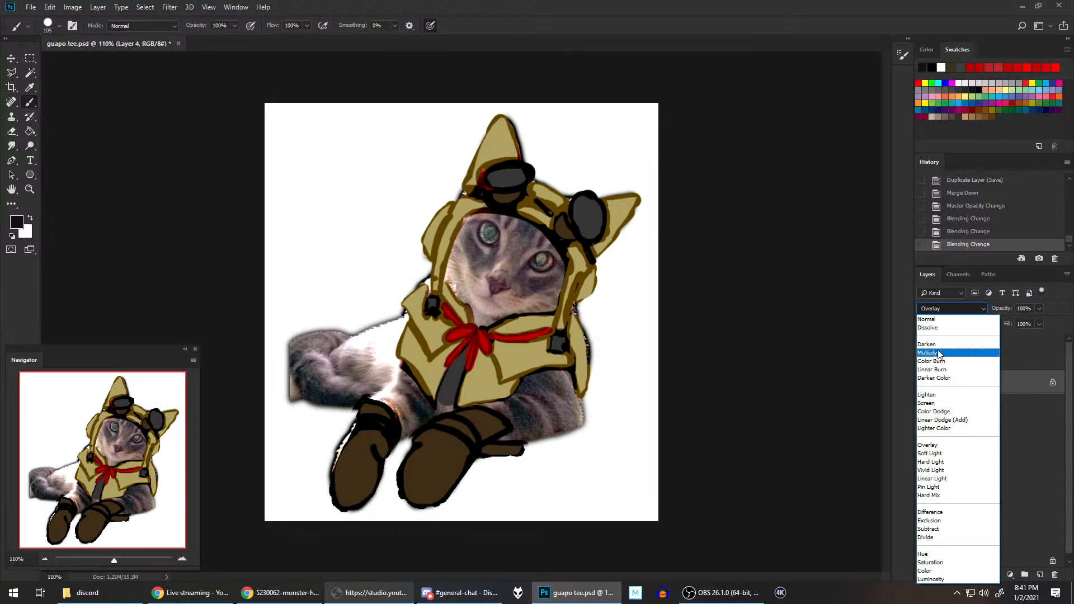
pyautogui.click(940, 320)
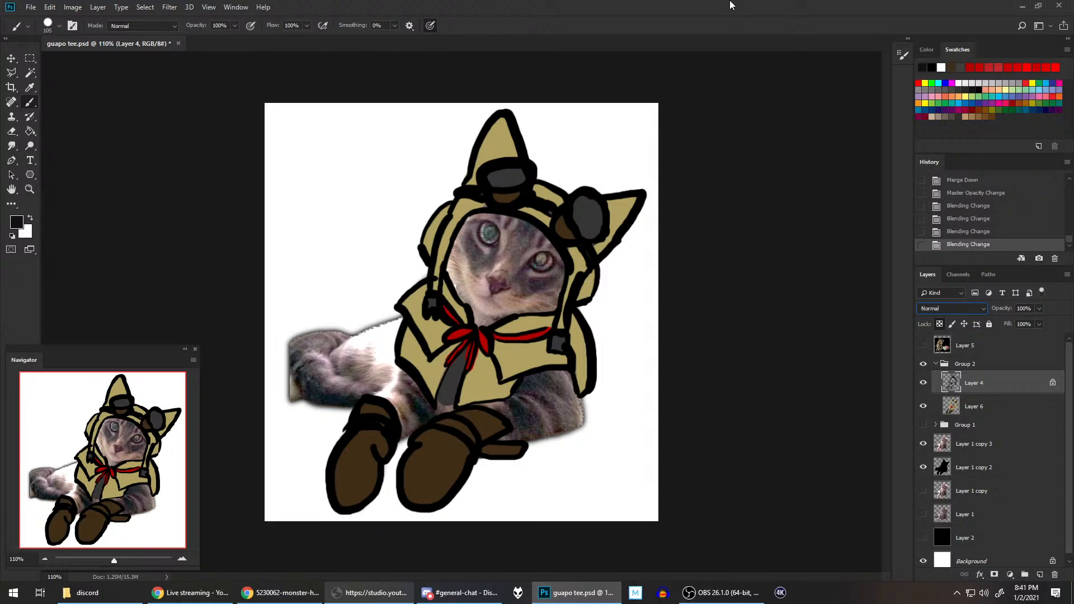
pyautogui.click(969, 310)
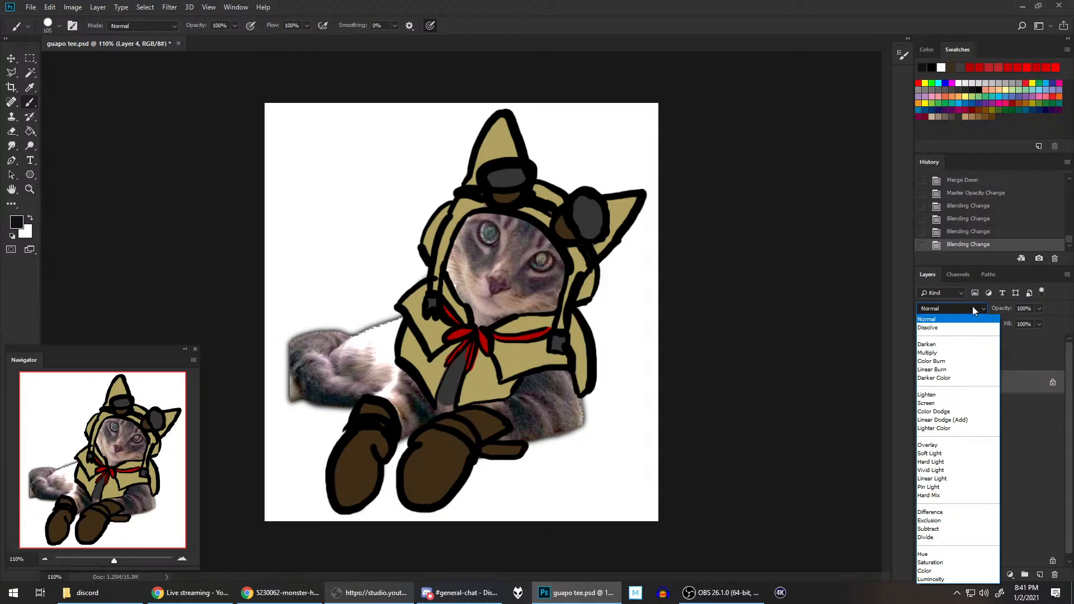
pyautogui.click(900, 3)
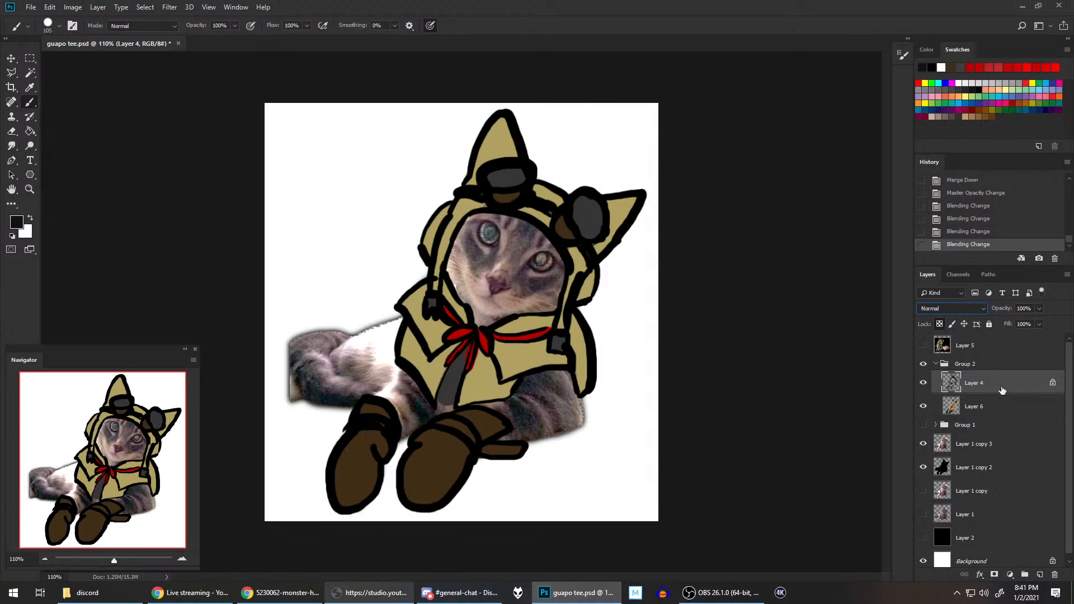
# Step: Collapse Group 2 and create a new group above it with a blank layer inside
pyautogui.click(936, 364)
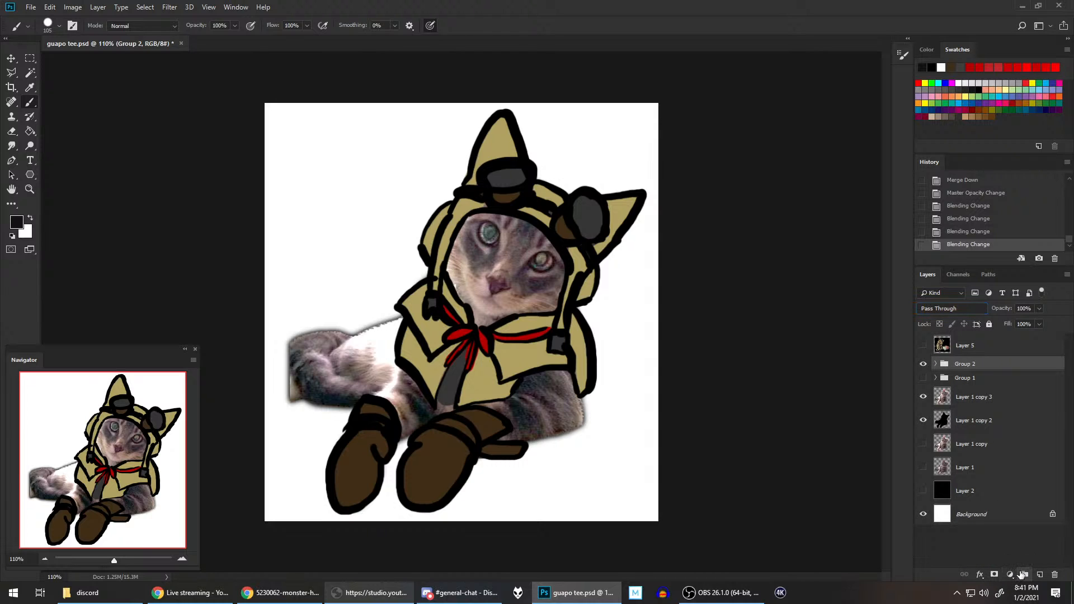
pyautogui.click(1024, 575)
pyautogui.click(1040, 574)
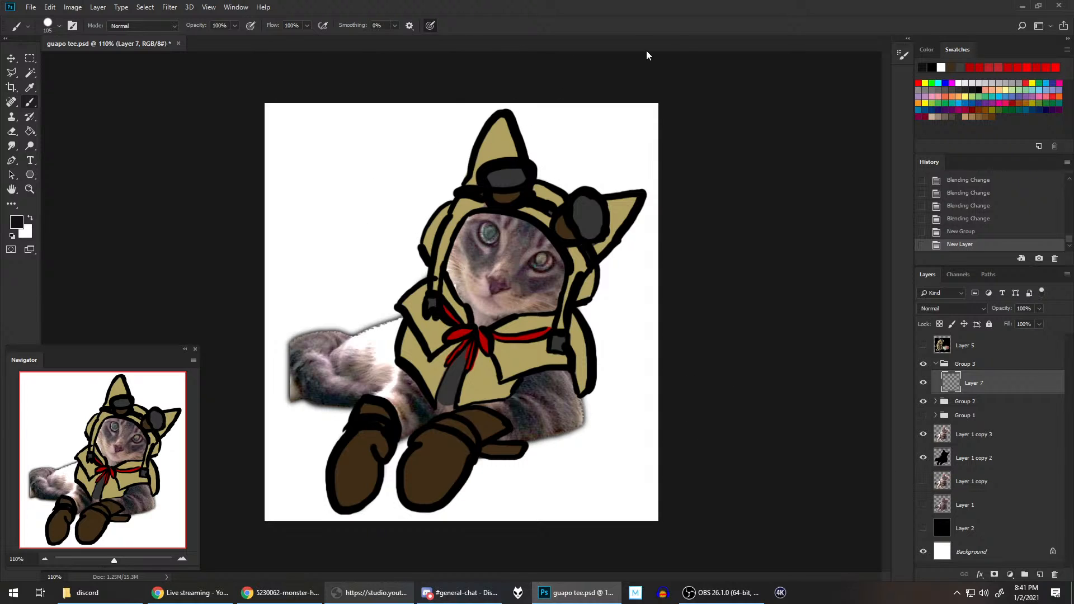
# Step: Set up a pure blue Hard Round brush at 17 px, undoing the test stroke beside the hood
pyautogui.click(14, 236)
pyautogui.click(945, 82)
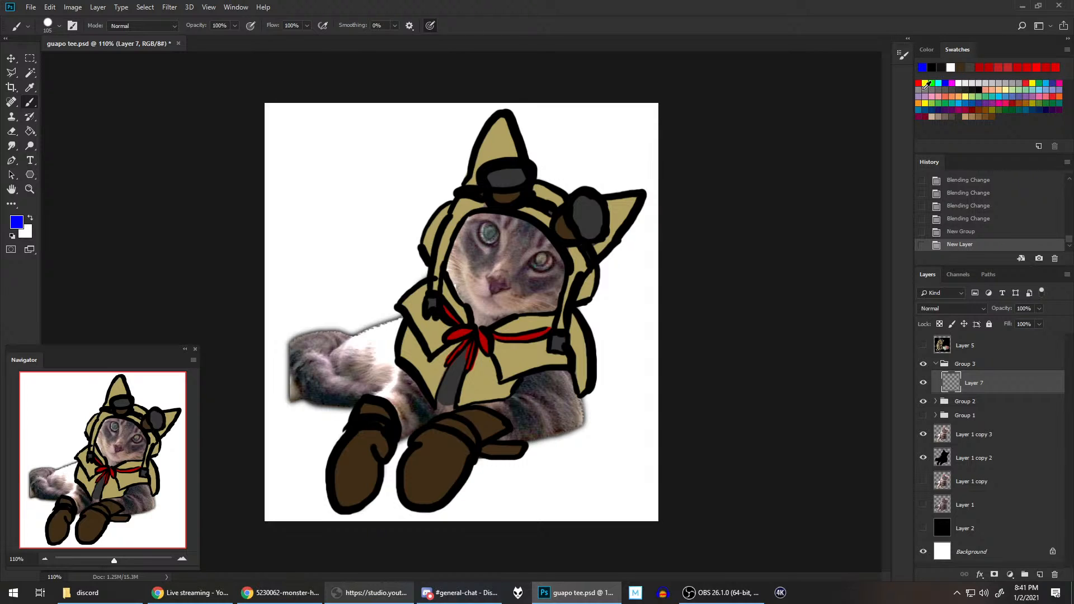
pyautogui.click(60, 26)
pyautogui.click(71, 59)
pyautogui.click(401, 3)
pyautogui.moveTo(431, 290); pyautogui.dragTo(451, 211)
pyautogui.hotkey('ctrl', 'z')
pyautogui.click(60, 25)
pyautogui.moveTo(69, 63); pyautogui.dragTo(68, 62)
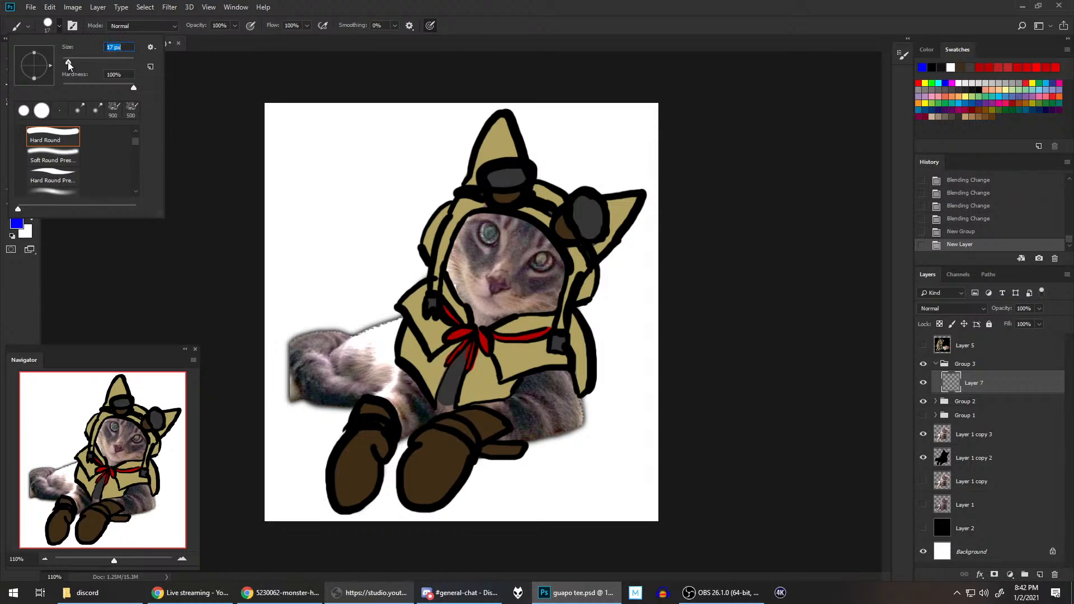
pyautogui.click(455, 12)
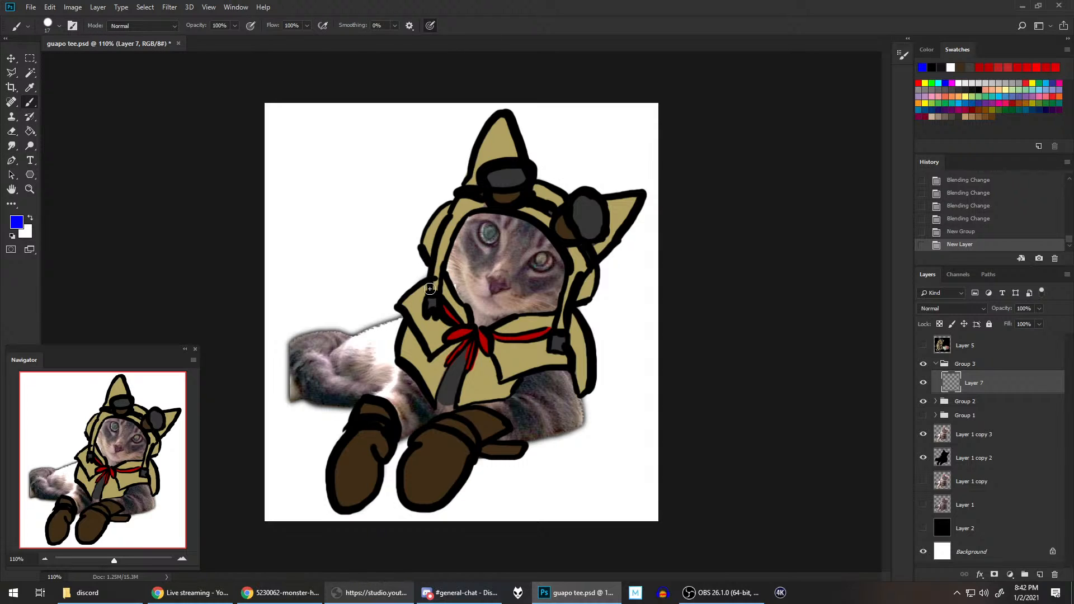
# Step: Try painting a blue line up the hood's side strap on Layer 7 and undo all of its strokes
pyautogui.moveTo(431, 289); pyautogui.dragTo(453, 203)
pyautogui.hotkey('ctrl', 'z')
pyautogui.moveTo(428, 282); pyautogui.dragTo(451, 211)
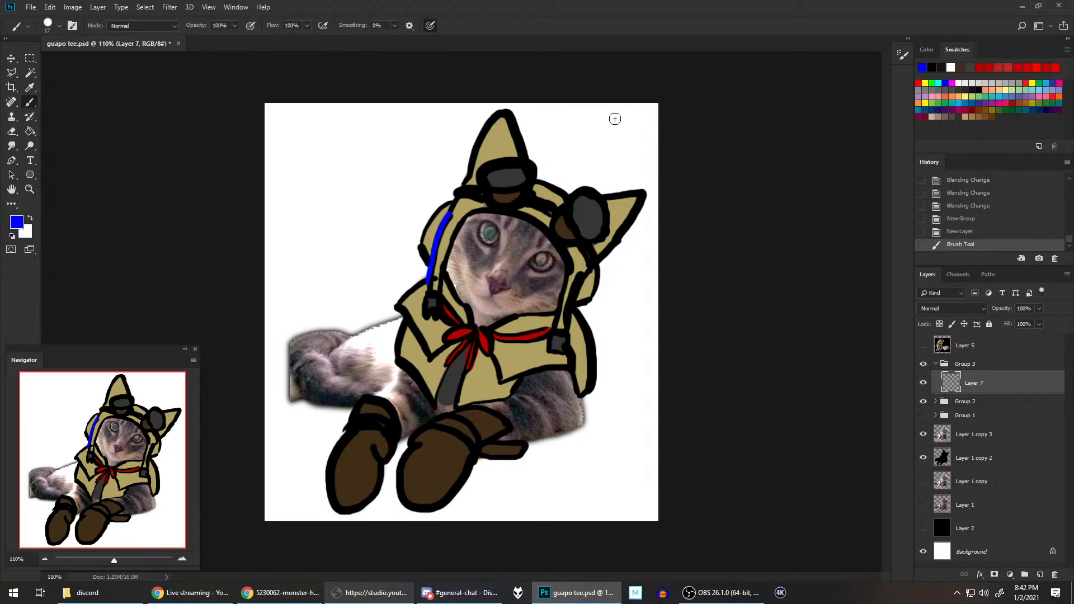
pyautogui.hotkey('ctrl', 'z')
pyautogui.moveTo(430, 276); pyautogui.dragTo(451, 213)
pyautogui.moveTo(450, 217); pyautogui.dragTo(459, 198)
pyautogui.hotkey('ctrl', 'z')
pyautogui.click(979, 219)
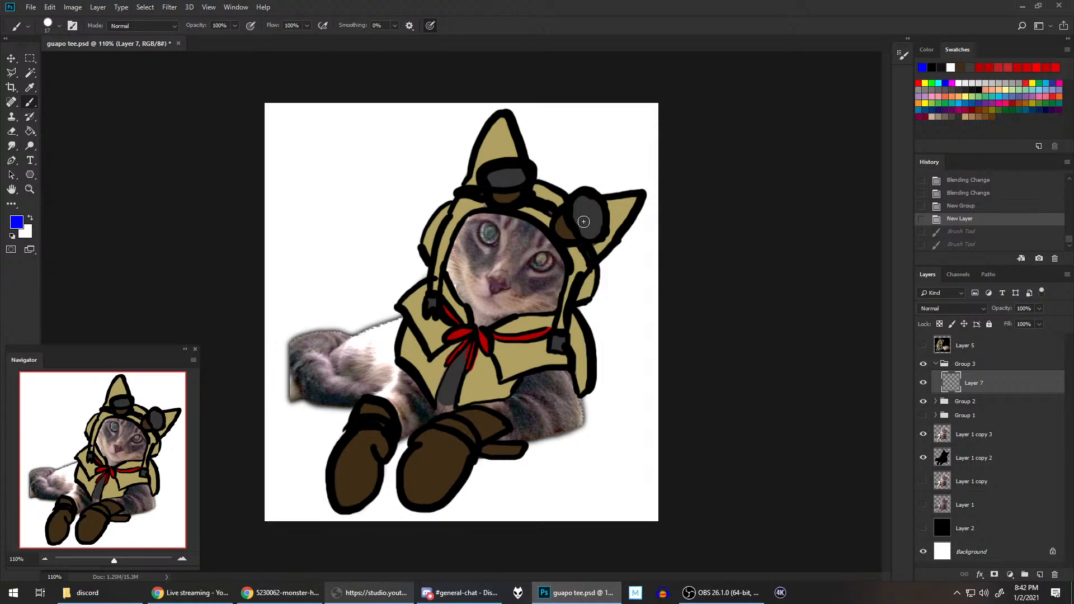
# Step: Try painting a blue arc along the hood's inner edge above the cat's eyes on Layer 7, undoing each stroke
pyautogui.press('r')
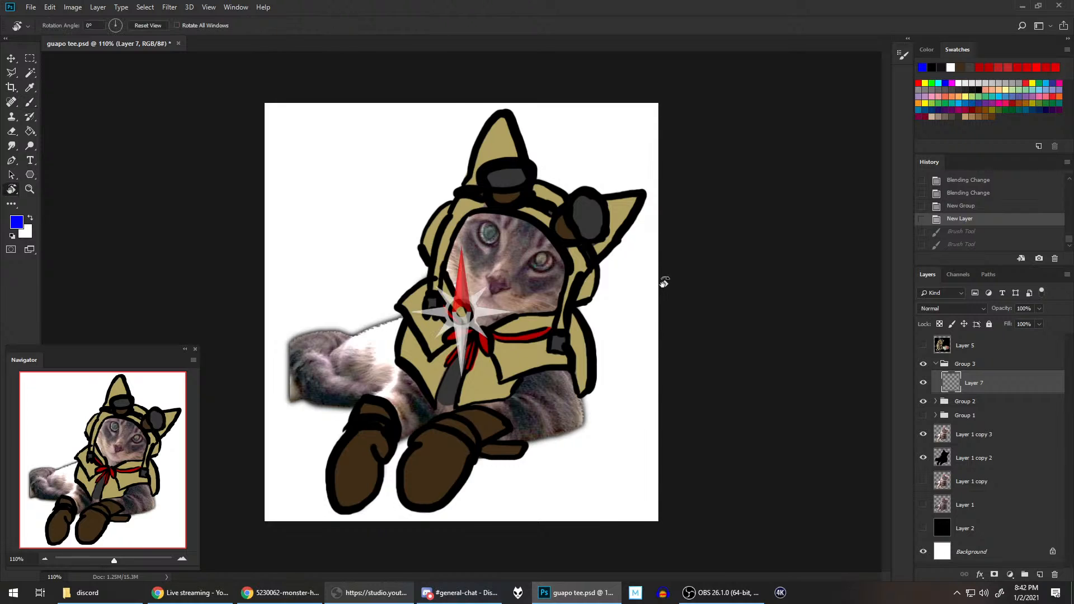
pyautogui.moveTo(663, 283); pyautogui.dragTo(595, 149)
pyautogui.moveTo(551, 244); pyautogui.dragTo(655, 299)
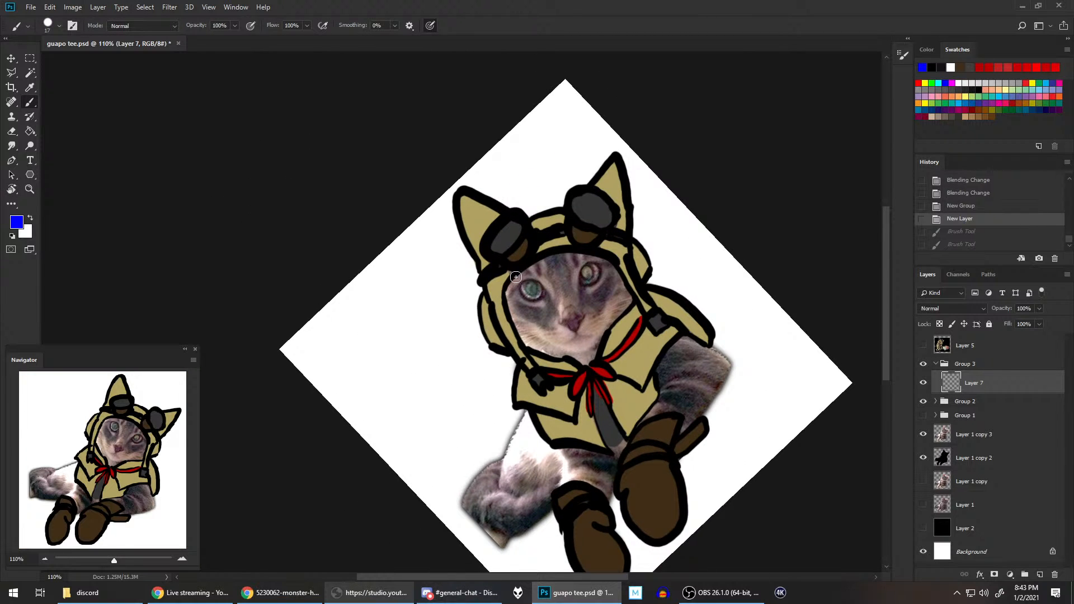
pyautogui.moveTo(511, 283); pyautogui.dragTo(590, 254)
pyautogui.hotkey('ctrl', 'z')
pyautogui.moveTo(511, 283)
pyautogui.mouseDown()
pyautogui.moveTo(572, 252)
pyautogui.moveTo(629, 257)
pyautogui.moveTo(550, 255)
pyautogui.moveTo(613, 259)
pyautogui.mouseUp()
pyautogui.hotkey('ctrl', 'z')
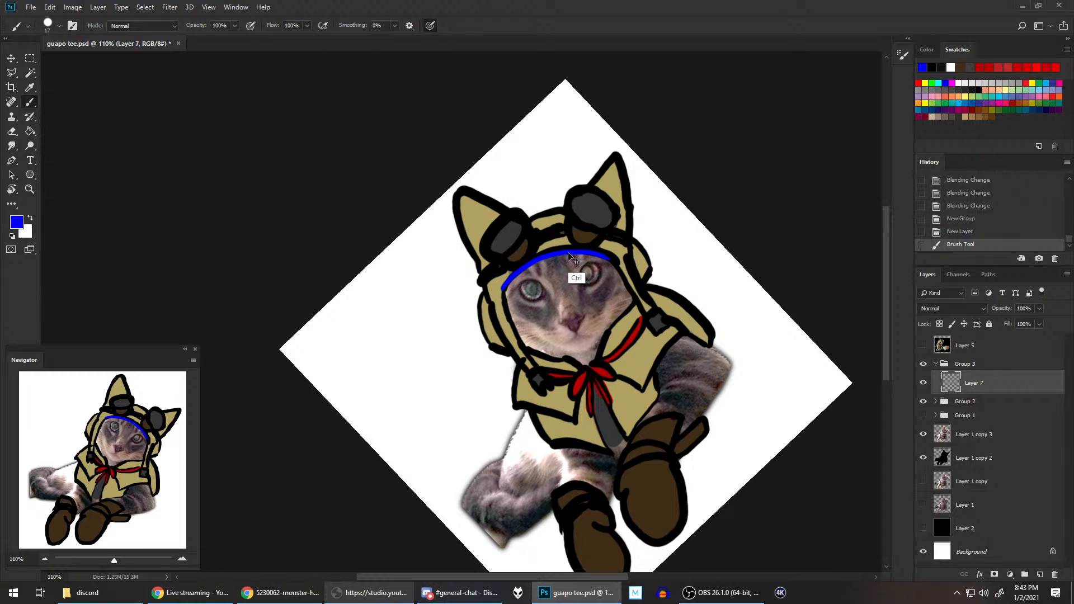
pyautogui.hotkey('ctrl', 'z')
pyautogui.moveTo(506, 287)
pyautogui.mouseDown()
pyautogui.moveTo(536, 260)
pyautogui.moveTo(623, 261)
pyautogui.mouseUp()
pyautogui.hotkey('ctrl', 'z')
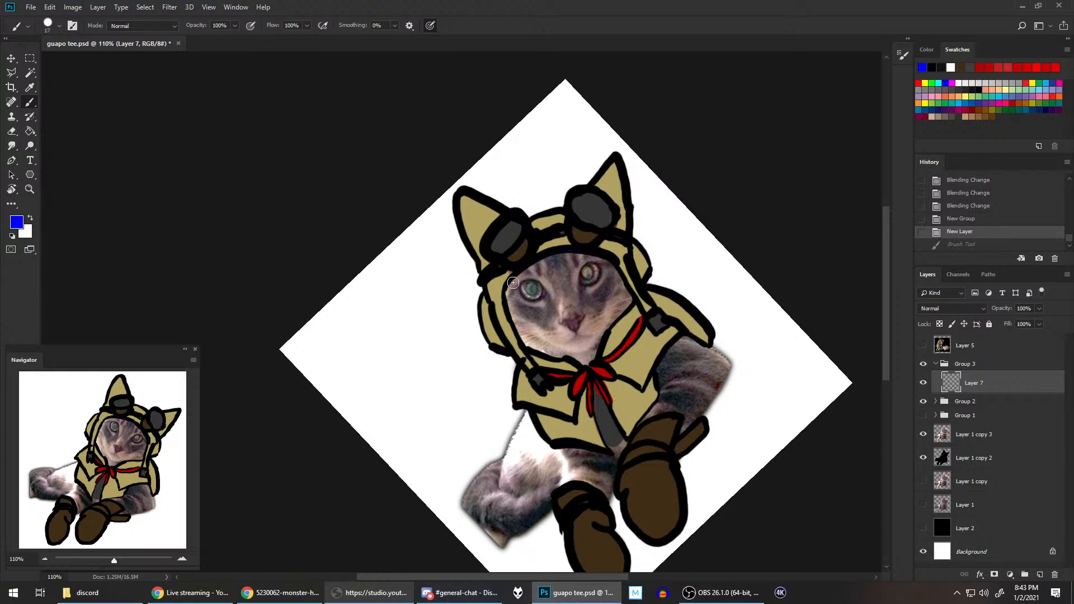
pyautogui.moveTo(505, 286); pyautogui.dragTo(622, 261)
pyautogui.hotkey('ctrl', 'z')
pyautogui.moveTo(503, 287)
pyautogui.mouseDown()
pyautogui.moveTo(529, 263)
pyautogui.moveTo(620, 260)
pyautogui.mouseUp()
pyautogui.hotkey('ctrl', 'z')
pyautogui.moveTo(504, 289); pyautogui.dragTo(619, 261)
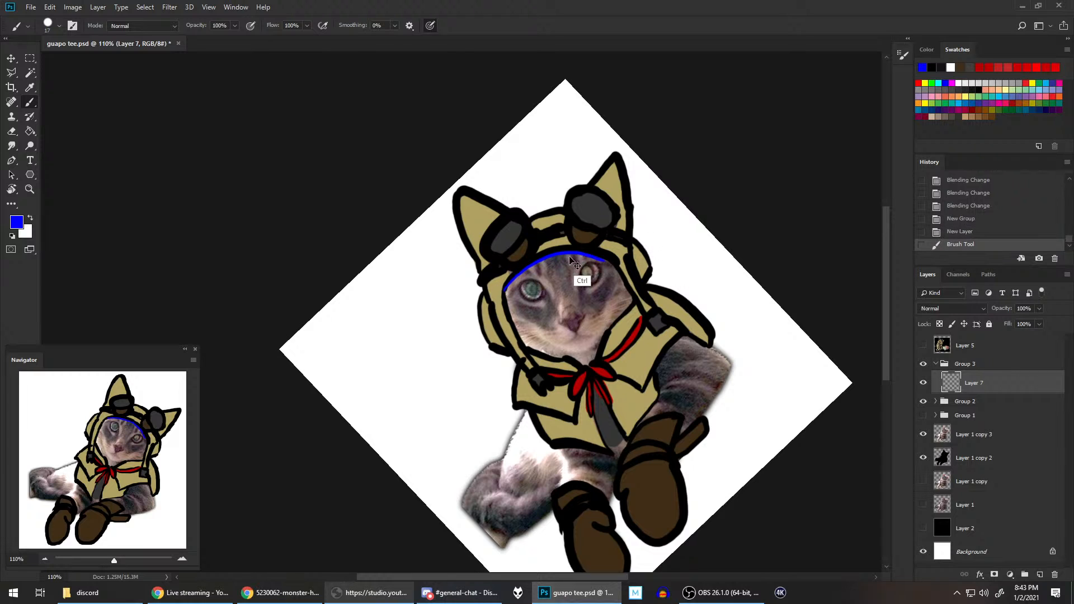
pyautogui.hotkey('ctrl', 'z')
pyautogui.moveTo(504, 288); pyautogui.dragTo(618, 261)
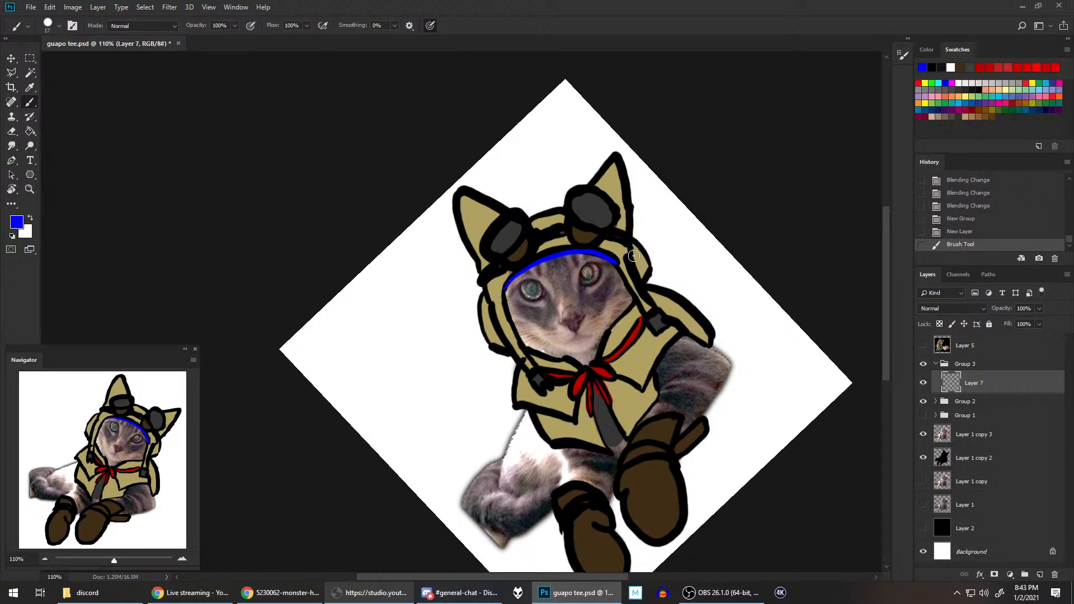
pyautogui.hotkey('ctrl', 'z')
pyautogui.moveTo(504, 288); pyautogui.dragTo(618, 261)
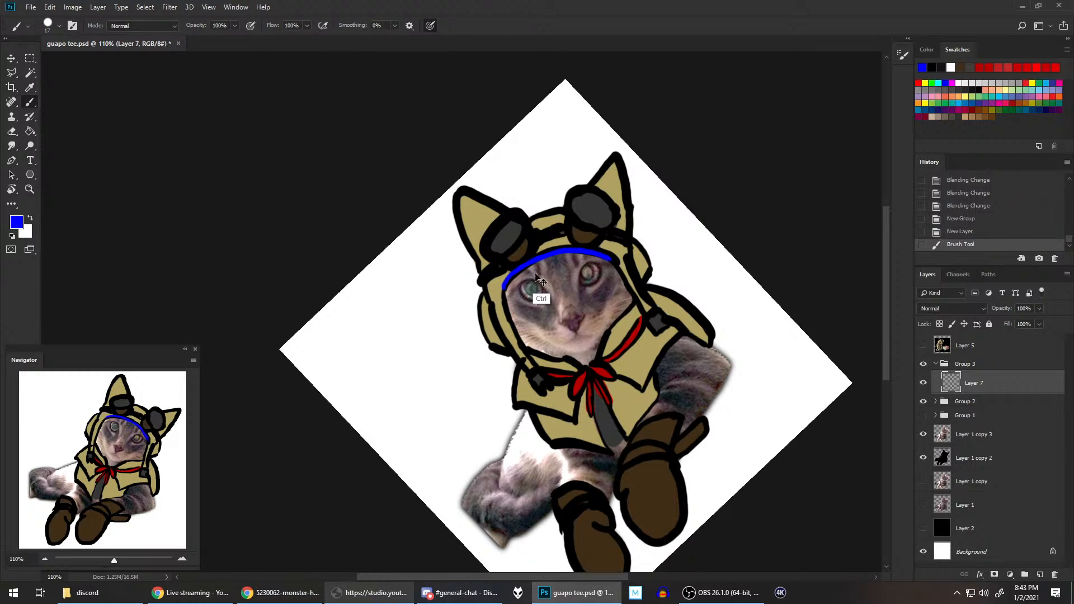
pyautogui.hotkey('ctrl', 'z')
pyautogui.moveTo(504, 287); pyautogui.dragTo(619, 261)
pyautogui.hotkey('ctrl', 'z')
pyautogui.moveTo(507, 289)
pyautogui.mouseDown()
pyautogui.moveTo(604, 254)
pyautogui.moveTo(619, 261)
pyautogui.mouseUp()
pyautogui.hotkey('ctrl', 'z')
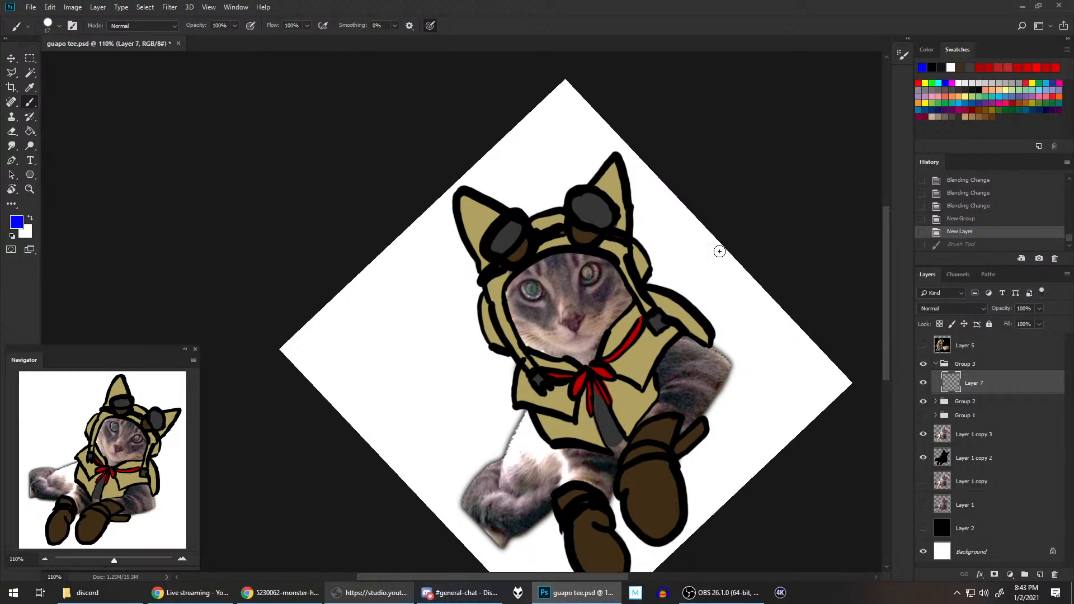
# Step: Retry the blue forehead arc on Layer 7 with the canvas turned nearly sideways, undoing every attempt
pyautogui.press('r')
pyautogui.moveTo(696, 265)
pyautogui.mouseDown()
pyautogui.moveTo(635, 162)
pyautogui.moveTo(589, 154)
pyautogui.moveTo(474, 180)
pyautogui.mouseUp()
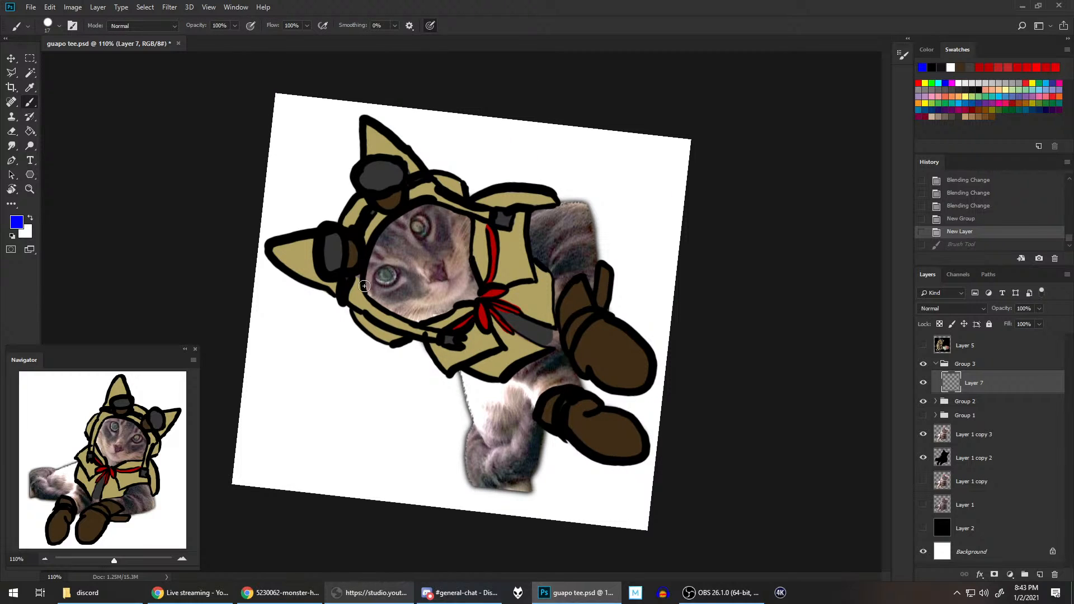
pyautogui.moveTo(364, 287); pyautogui.dragTo(419, 206)
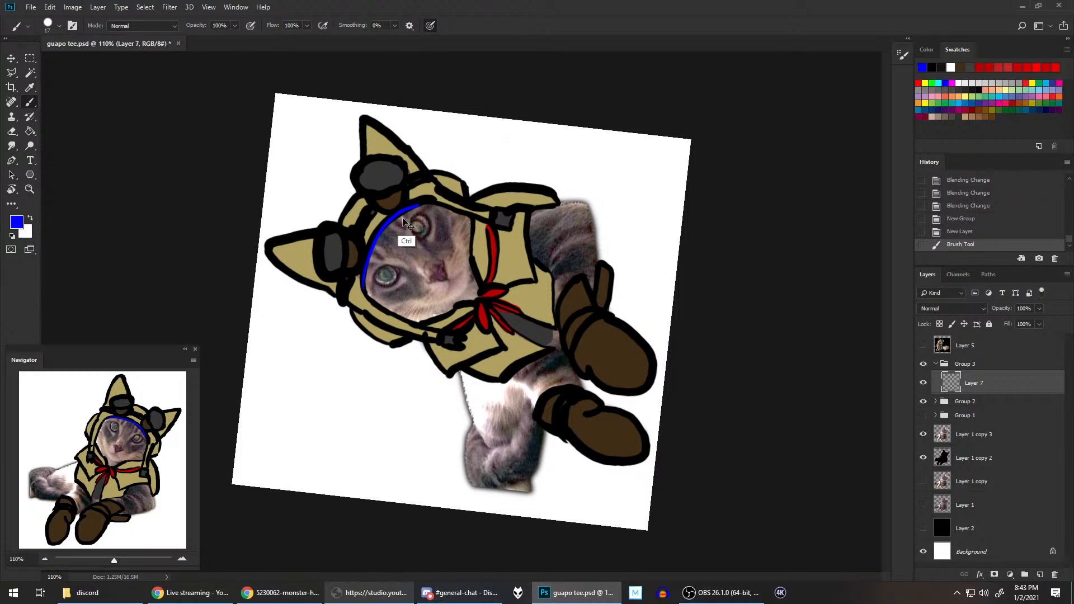
pyautogui.hotkey('ctrl', 'z')
pyautogui.moveTo(363, 290); pyautogui.dragTo(433, 197)
pyautogui.hotkey('ctrl', 'z')
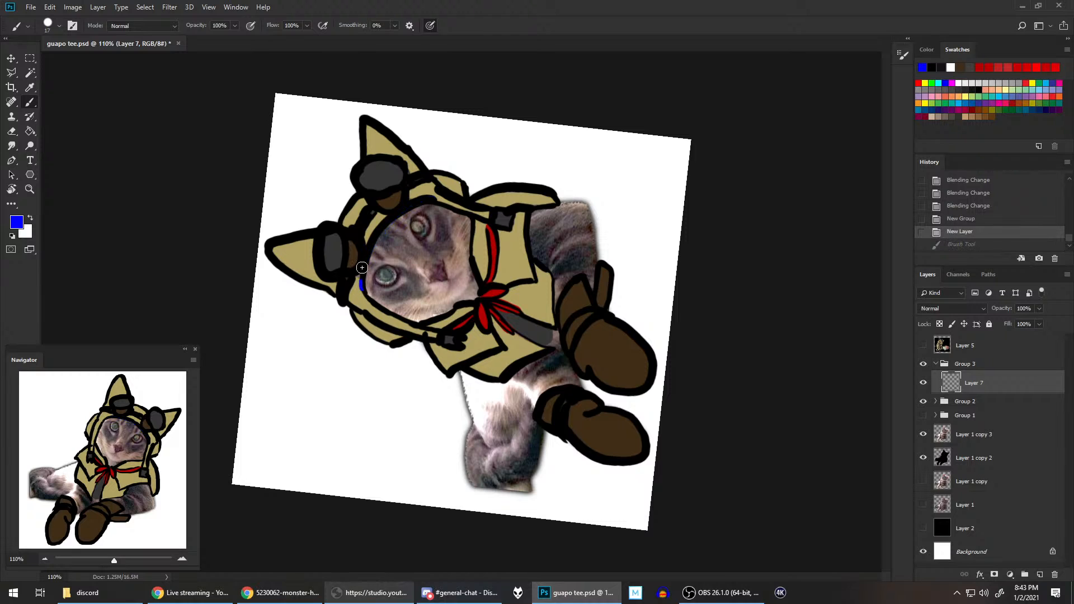
pyautogui.hotkey('ctrl', 'shift', 'z')
pyautogui.hotkey('ctrl', 'z')
pyautogui.moveTo(361, 291)
pyautogui.mouseDown()
pyautogui.moveTo(384, 224)
pyautogui.moveTo(428, 200)
pyautogui.mouseUp()
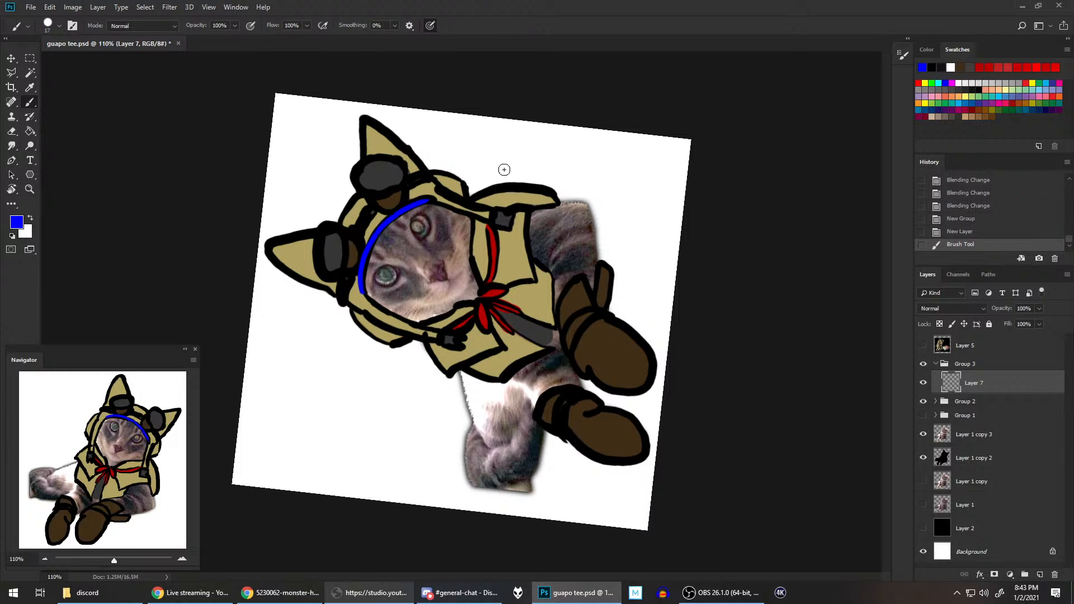
pyautogui.hotkey('ctrl', 'z')
pyautogui.moveTo(364, 292)
pyautogui.mouseDown()
pyautogui.moveTo(386, 223)
pyautogui.moveTo(431, 200)
pyautogui.mouseUp()
pyautogui.hotkey('ctrl', 'z')
pyautogui.moveTo(363, 293); pyautogui.dragTo(436, 198)
pyautogui.hotkey('ctrl', 'z')
pyautogui.moveTo(364, 292)
pyautogui.mouseDown()
pyautogui.moveTo(416, 205)
pyautogui.moveTo(439, 198)
pyautogui.mouseUp()
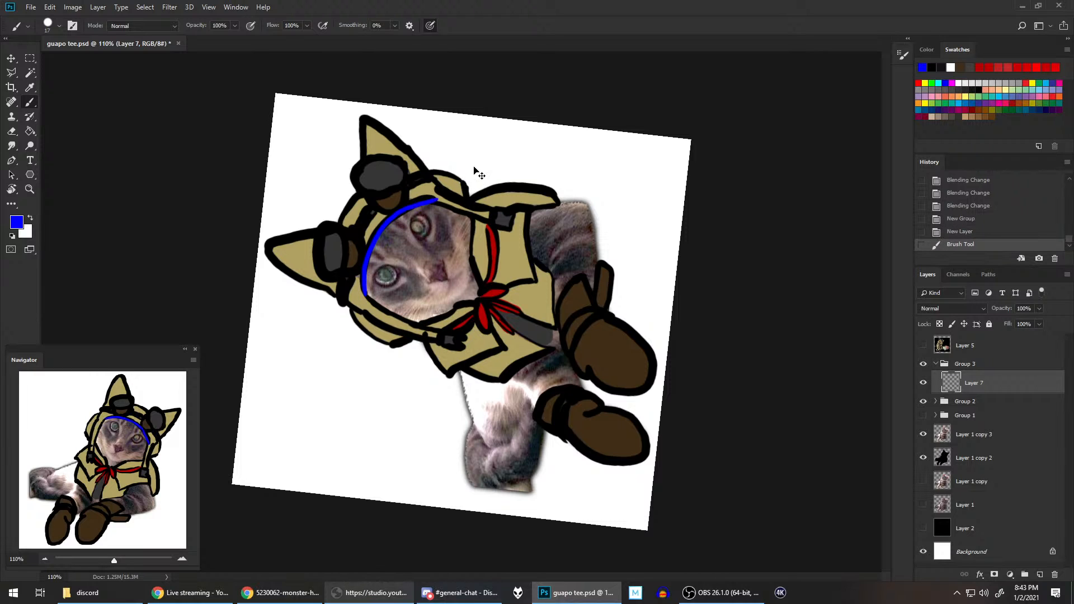
pyautogui.hotkey('ctrl', 'z')
pyautogui.moveTo(364, 291)
pyautogui.mouseDown()
pyautogui.moveTo(374, 245)
pyautogui.moveTo(441, 196)
pyautogui.mouseUp()
pyautogui.hotkey('ctrl', 'z')
pyautogui.moveTo(364, 293)
pyautogui.mouseDown()
pyautogui.moveTo(371, 253)
pyautogui.moveTo(431, 205)
pyautogui.mouseUp()
pyautogui.hotkey('ctrl', 'z')
pyautogui.moveTo(366, 293)
pyautogui.mouseDown()
pyautogui.moveTo(427, 206)
pyautogui.moveTo(366, 269)
pyautogui.moveTo(430, 207)
pyautogui.mouseUp()
pyautogui.hotkey('ctrl', 'z')
pyautogui.hotkey('ctrl', 'z')
pyautogui.moveTo(365, 295); pyautogui.dragTo(442, 198)
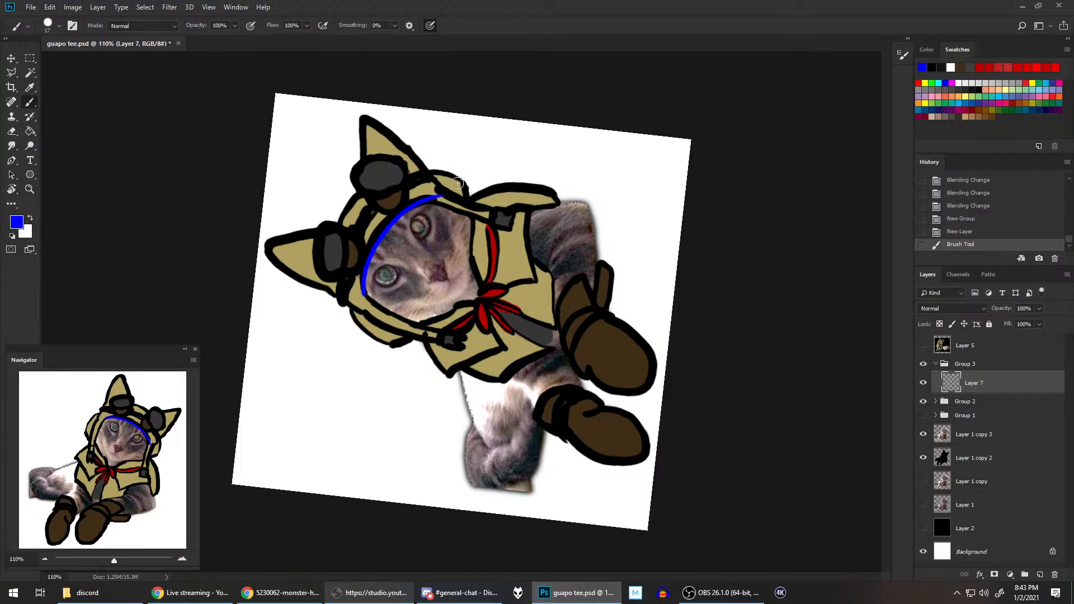
pyautogui.hotkey('ctrl', 'z')
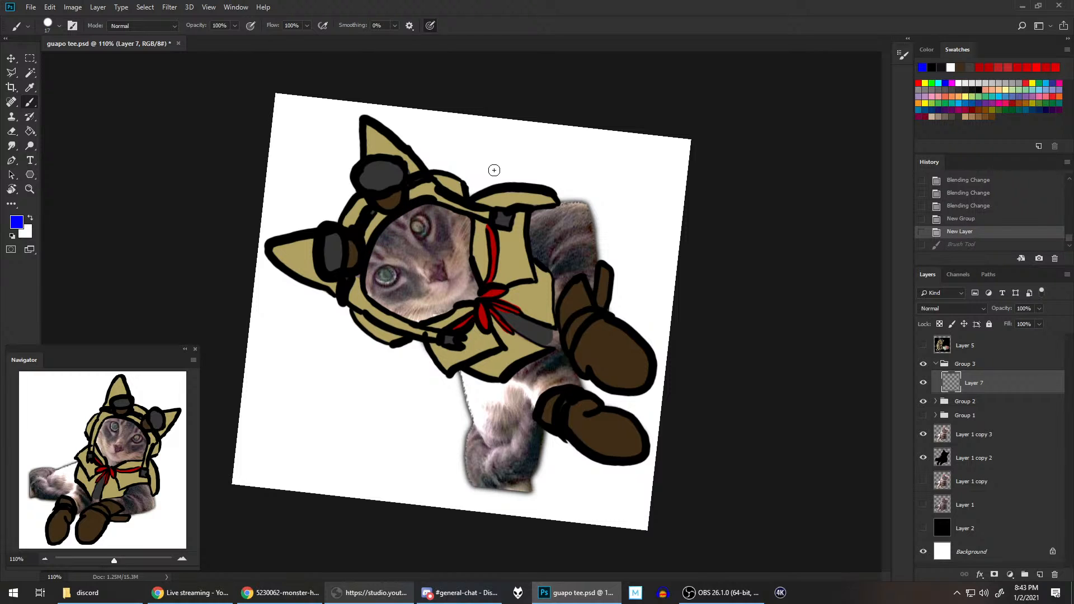
# Step: Paint one smooth blue arc across the cat's forehead along the hood's face opening on Layer 7, redoing the stroke as needed
pyautogui.scroll(-3, 490, 190)
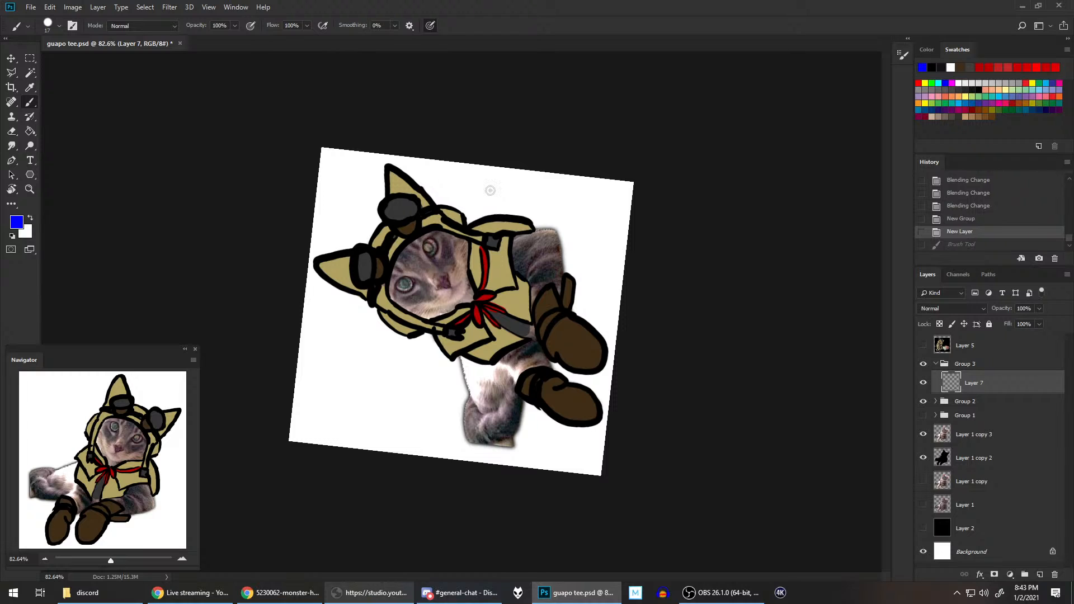
pyautogui.moveTo(387, 294); pyautogui.dragTo(433, 228)
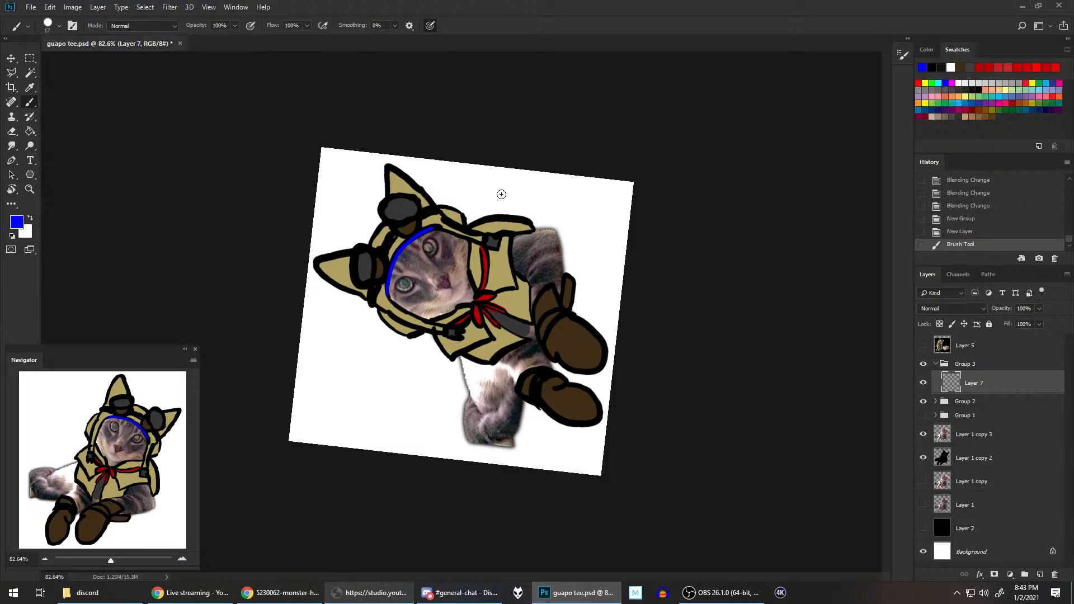
pyautogui.hotkey('ctrl', 'z')
pyautogui.moveTo(387, 294); pyautogui.dragTo(433, 228)
pyautogui.hotkey('ctrl', 'z')
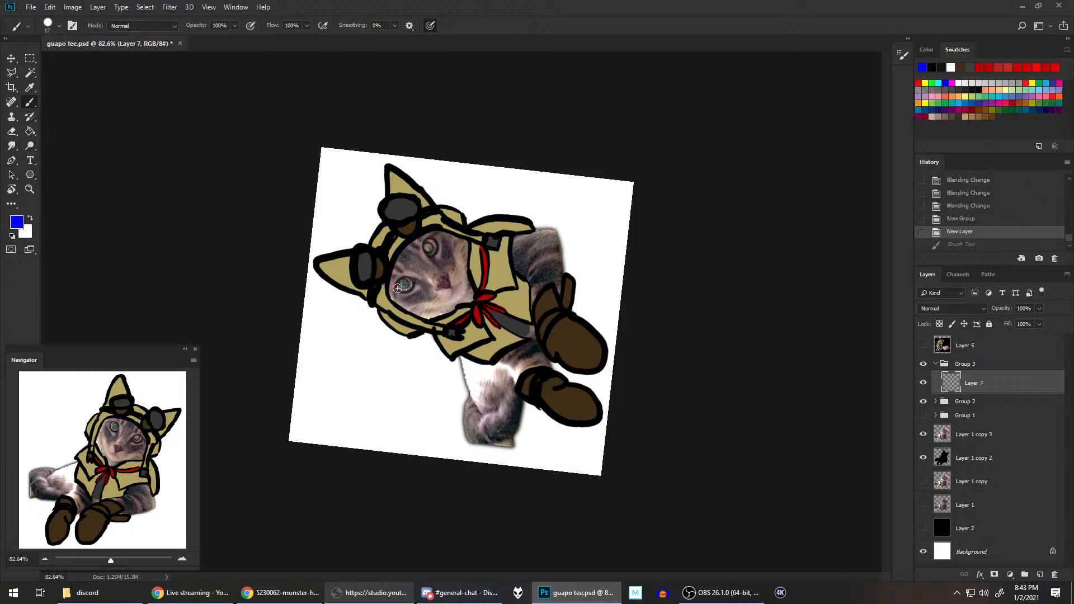
pyautogui.moveTo(386, 293); pyautogui.dragTo(435, 230)
pyautogui.hotkey('ctrl', 'z')
pyautogui.moveTo(387, 294)
pyautogui.mouseDown()
pyautogui.moveTo(402, 250)
pyautogui.moveTo(434, 230)
pyautogui.mouseUp()
pyautogui.hotkey('ctrl', 'z')
pyautogui.moveTo(387, 295); pyautogui.dragTo(436, 228)
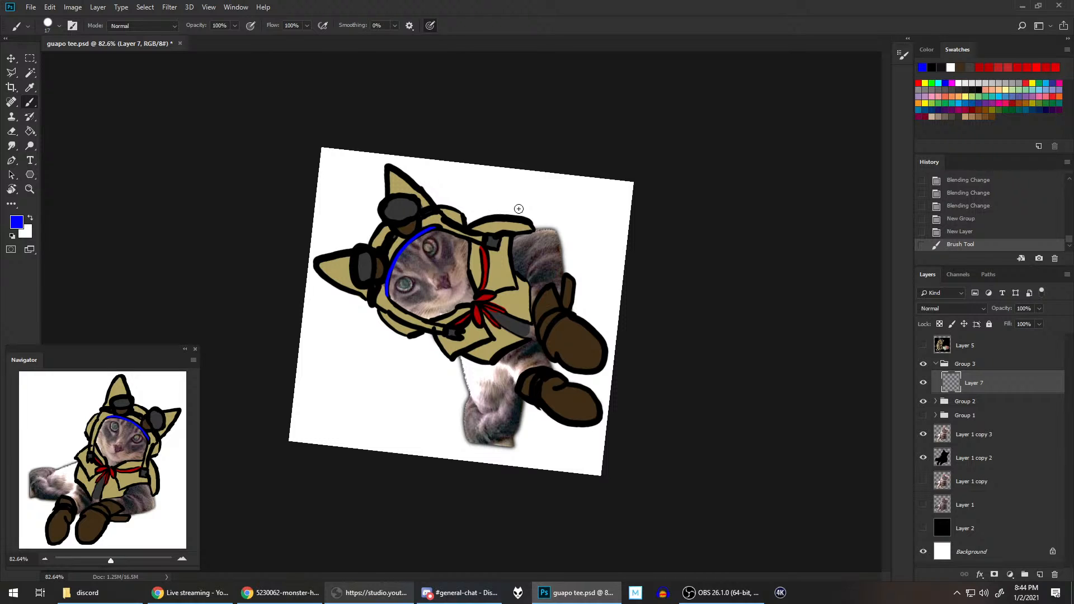
# Step: Reset the canvas rotation and paint the inner edge of the hood's left-hand strap in blue on Layer 7, redoing the stroke until smooth
pyautogui.press('r')
pyautogui.press('Escape')
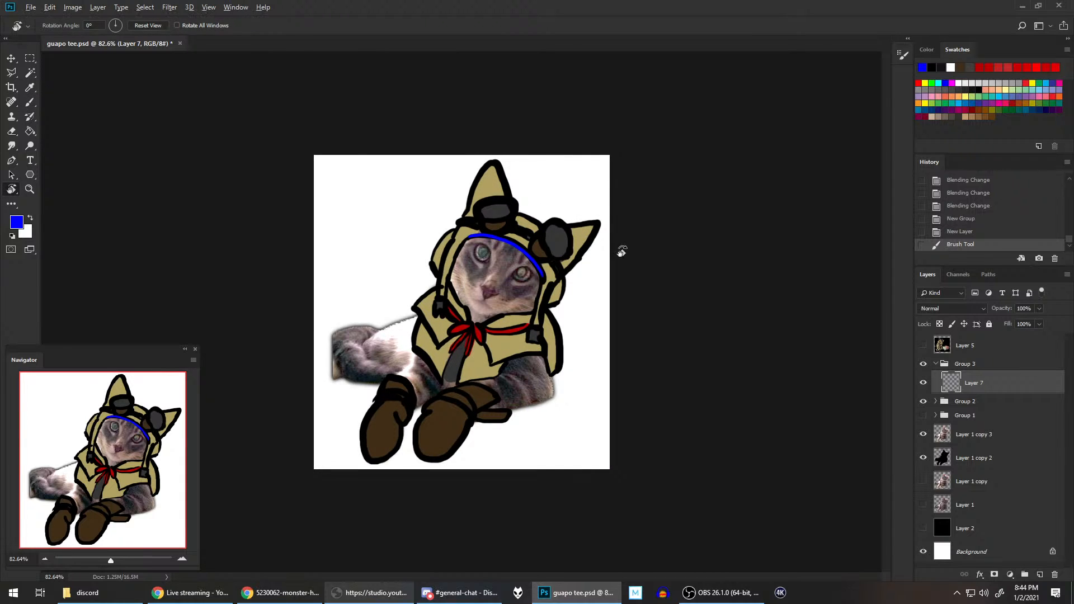
pyautogui.scroll(2, 621, 251)
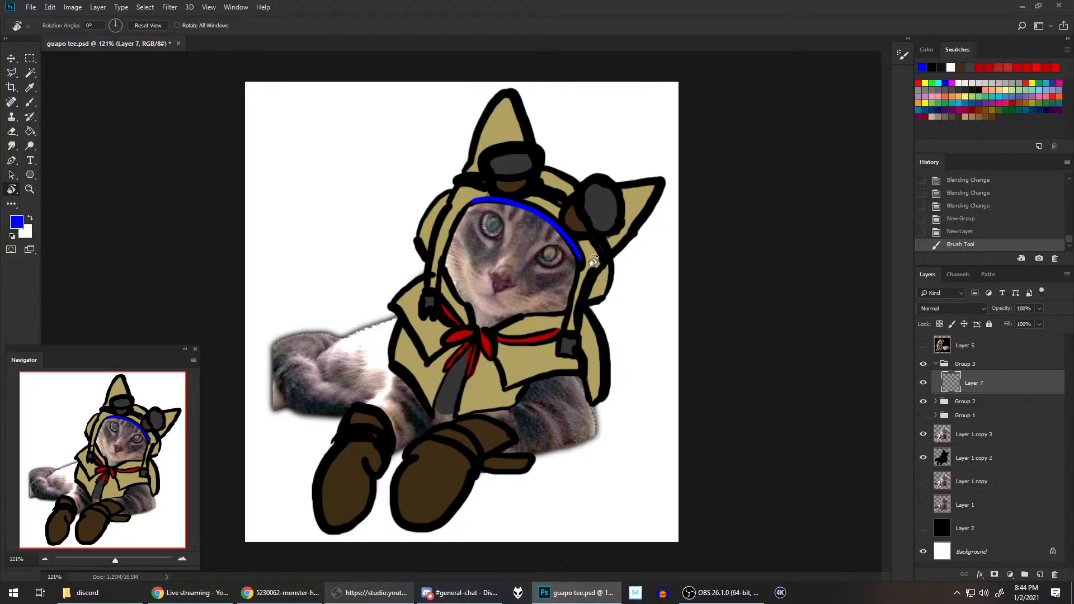
pyautogui.press('b')
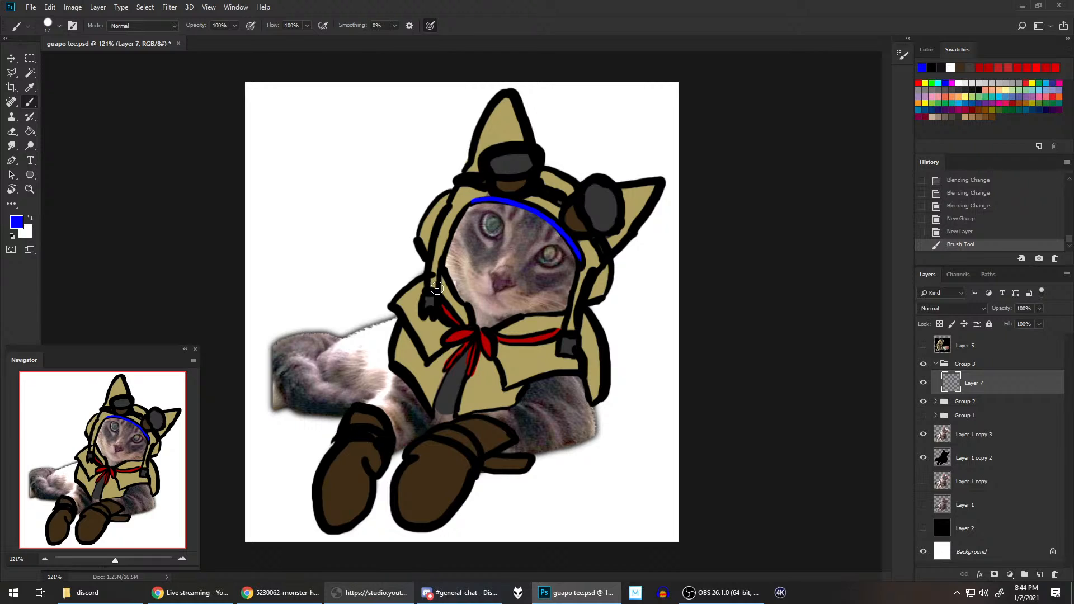
pyautogui.moveTo(437, 288); pyautogui.dragTo(473, 200)
pyautogui.hotkey('ctrl', 'z')
pyautogui.moveTo(440, 286); pyautogui.dragTo(472, 201)
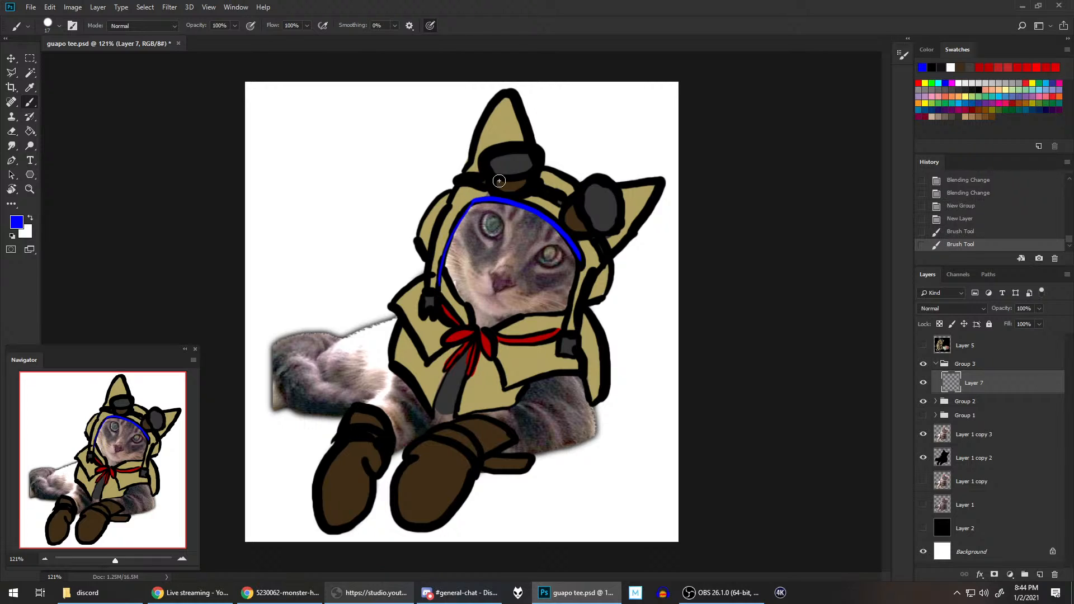
pyautogui.hotkey('ctrl', 'z')
pyautogui.moveTo(439, 288); pyautogui.dragTo(472, 202)
pyautogui.hotkey('ctrl', 'z')
pyautogui.moveTo(437, 290); pyautogui.dragTo(472, 201)
pyautogui.hotkey('ctrl', 'z')
pyautogui.moveTo(438, 289); pyautogui.dragTo(473, 201)
pyautogui.hotkey('ctrl', 'z')
pyautogui.moveTo(437, 289); pyautogui.dragTo(473, 201)
pyautogui.hotkey('ctrl', 'z')
pyautogui.moveTo(437, 290); pyautogui.dragTo(473, 200)
pyautogui.hotkey('ctrl', 'z')
pyautogui.moveTo(438, 290)
pyautogui.mouseDown()
pyautogui.moveTo(453, 229)
pyautogui.moveTo(474, 200)
pyautogui.mouseUp()
# Step: Paint the outer edge of the hood's left-hand strap in blue from the buckle upward, retrying the stroke as needed
pyautogui.moveTo(425, 285)
pyautogui.mouseDown()
pyautogui.moveTo(429, 240)
pyautogui.moveTo(451, 200)
pyautogui.mouseUp()
pyautogui.hotkey('ctrl', 'z')
pyautogui.moveTo(426, 285); pyautogui.dragTo(452, 198)
pyautogui.hotkey('ctrl', 'z')
pyautogui.moveTo(425, 286); pyautogui.dragTo(453, 197)
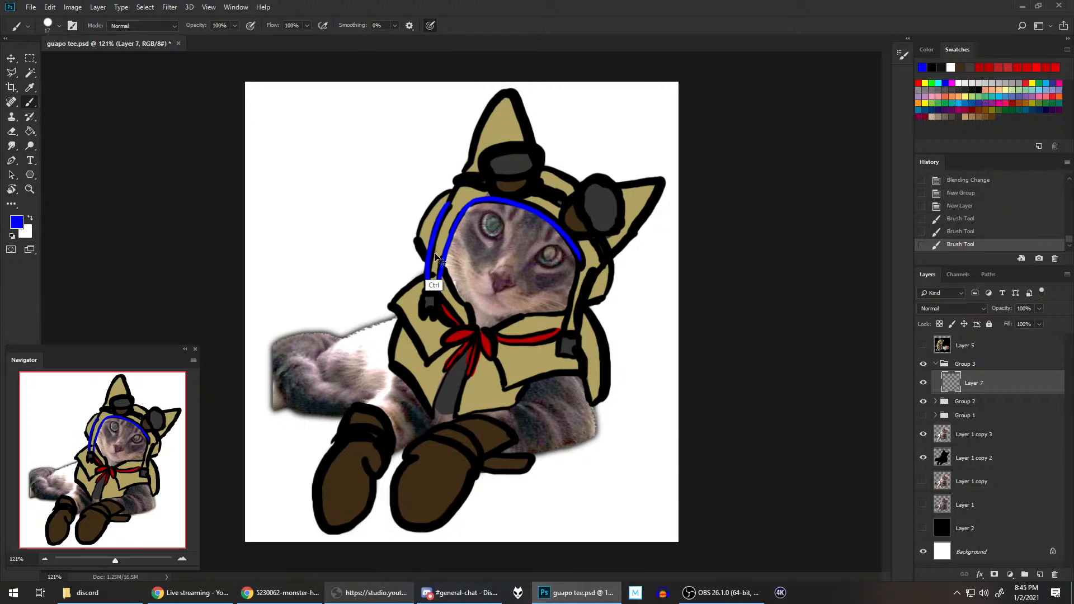
pyautogui.hotkey('ctrl', 'z')
pyautogui.moveTo(425, 288); pyautogui.dragTo(458, 188)
pyautogui.hotkey('ctrl', 'z')
pyautogui.moveTo(428, 289); pyautogui.dragTo(448, 204)
# Step: Paint the inner edge of the right-hand strap in blue from the forehead arc down to its buckle, redoing it until smooth
pyautogui.moveTo(563, 330); pyautogui.dragTo(582, 260)
pyautogui.hotkey('ctrl', 'z')
pyautogui.moveTo(564, 330); pyautogui.dragTo(581, 263)
pyautogui.hotkey('ctrl', 'z')
pyautogui.moveTo(564, 329)
pyautogui.mouseDown()
pyautogui.moveTo(580, 257)
pyautogui.moveTo(564, 335)
pyautogui.mouseUp()
pyautogui.hotkey('ctrl', 'z')
pyautogui.hotkey('ctrl', 'z')
pyautogui.moveTo(579, 256); pyautogui.dragTo(563, 330)
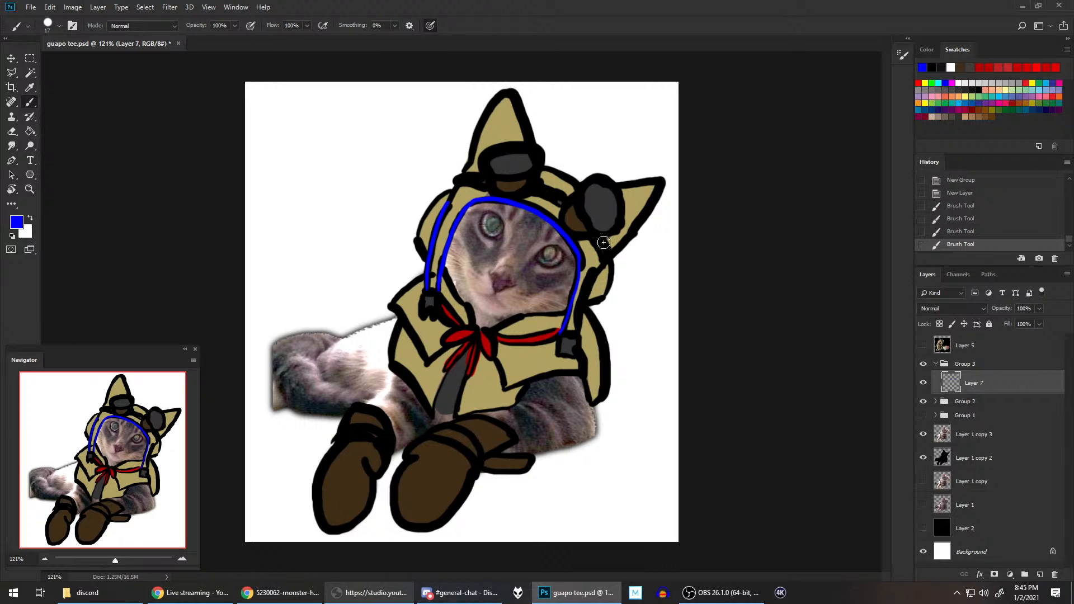
pyautogui.hotkey('ctrl', 'z')
pyautogui.moveTo(580, 256); pyautogui.dragTo(563, 334)
pyautogui.hotkey('ctrl', 'z')
pyautogui.moveTo(576, 283); pyautogui.dragTo(562, 332)
pyautogui.hotkey('ctrl', 'z')
pyautogui.moveTo(580, 257); pyautogui.dragTo(563, 330)
# Step: Paint the outer edge of the right-hand strap in blue and clean and extend its upper end toward the hood's ear
pyautogui.moveTo(593, 274); pyautogui.dragTo(576, 334)
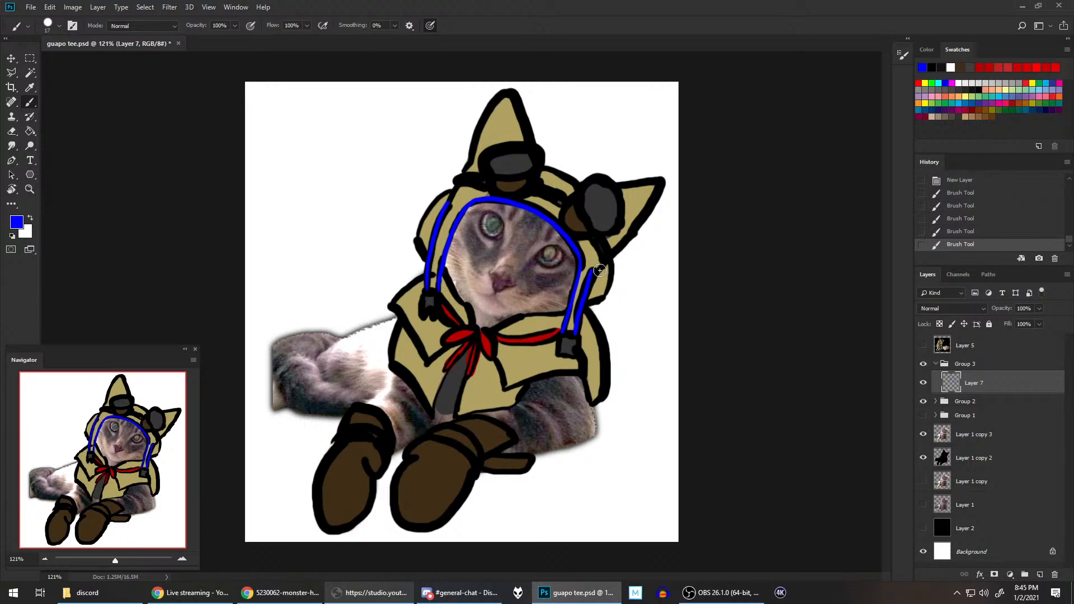
pyautogui.press('`')
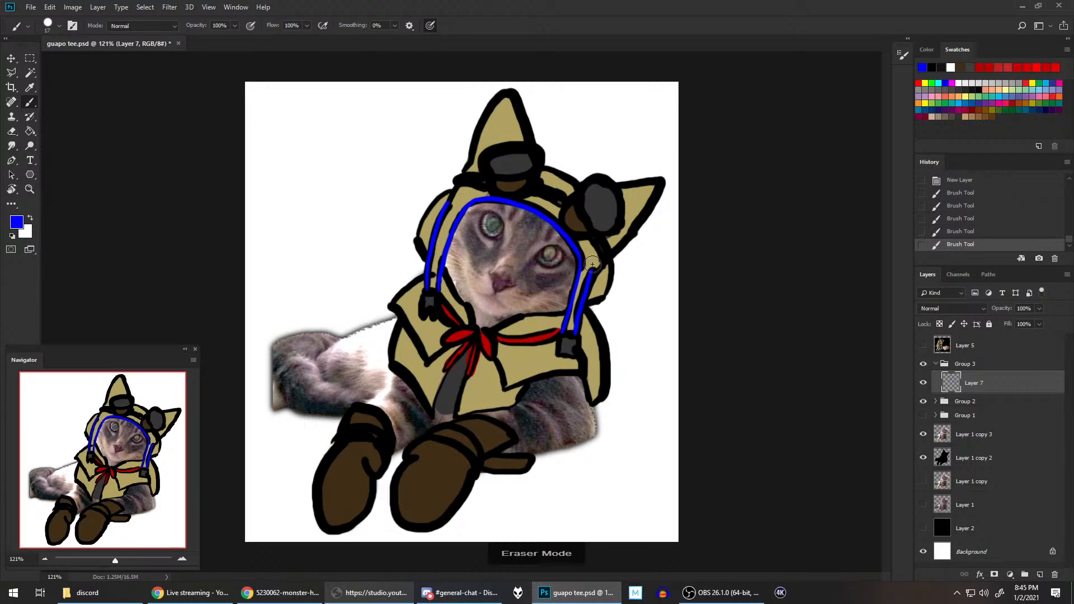
pyautogui.press('`')
pyautogui.moveTo(591, 272); pyautogui.dragTo(606, 262)
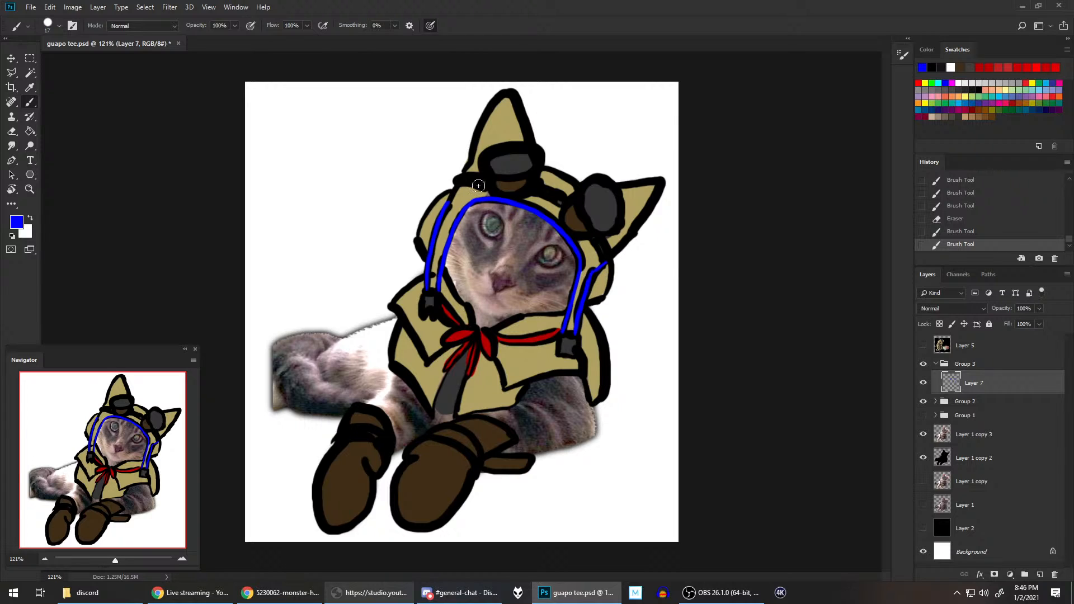
# Step: Extend the left-hand strap's outer blue line up to the goggle band, retrying the short stroke
pyautogui.moveTo(448, 200); pyautogui.dragTo(462, 183)
pyautogui.hotkey('ctrl', 'z')
pyautogui.moveTo(457, 184); pyautogui.dragTo(457, 186)
pyautogui.hotkey('ctrl', 'z')
# Step: Outline the square buckle at the end of the right-hand strap in blue, redoing strokes as needed
pyautogui.moveTo(576, 337)
pyautogui.mouseDown()
pyautogui.moveTo(557, 356)
pyautogui.moveTo(578, 362)
pyautogui.mouseUp()
pyautogui.hotkey('ctrl', 'z')
pyautogui.hotkey('ctrl', 'z')
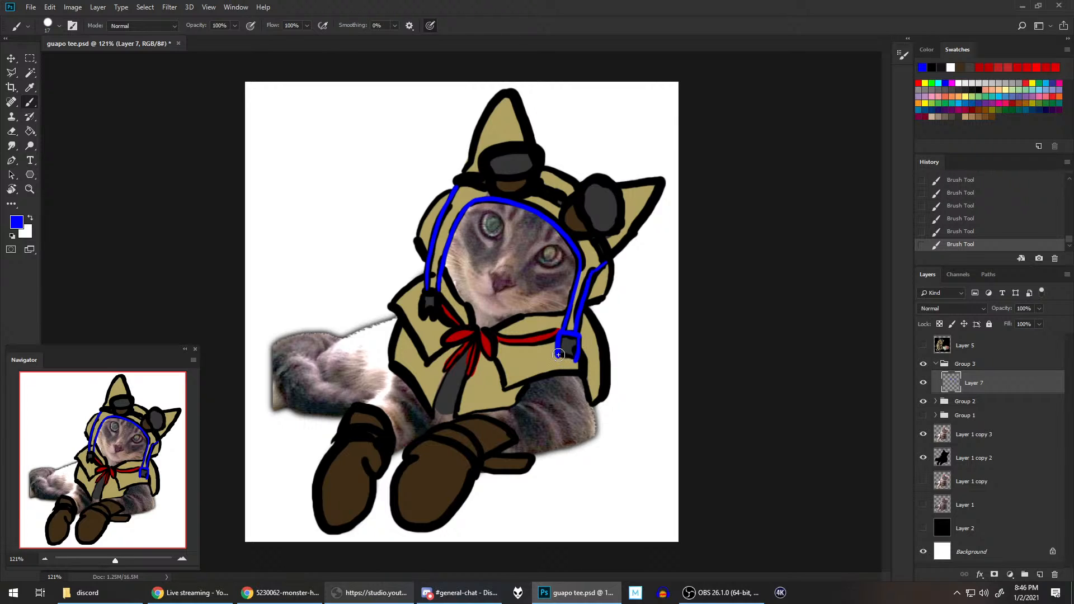
pyautogui.hotkey('ctrl', 'z')
# Step: Outline the left-hand strap's buckle with its notched lower edge in blue and erase the excess paint around it
pyautogui.moveTo(424, 288); pyautogui.dragTo(422, 318)
pyautogui.hotkey('ctrl', 'z')
pyautogui.press('z')
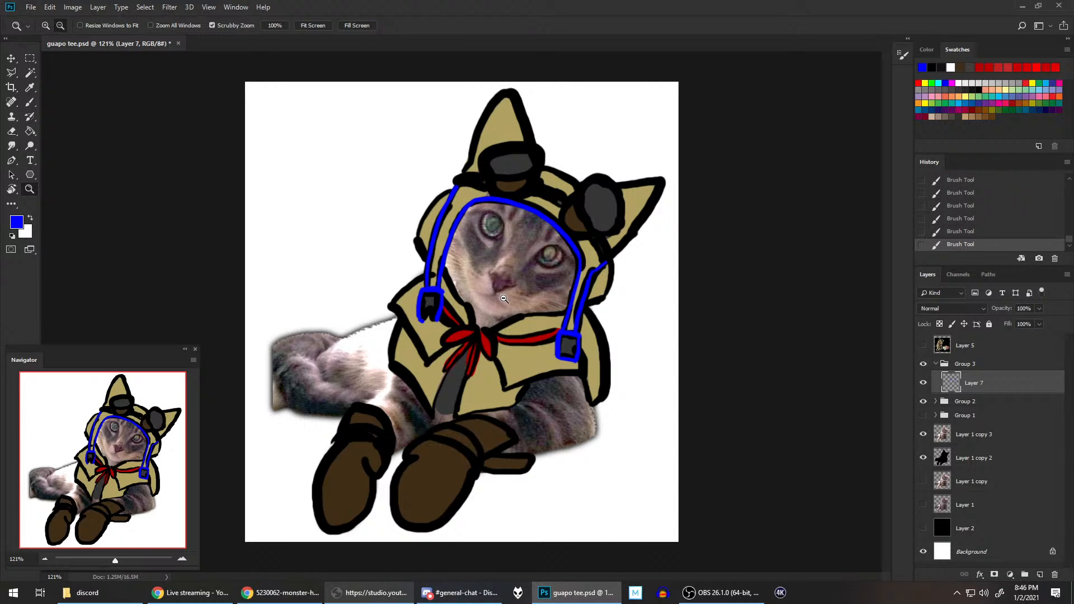
pyautogui.moveTo(497, 308); pyautogui.dragTo(551, 305)
pyautogui.moveTo(457, 303); pyautogui.dragTo(593, 300)
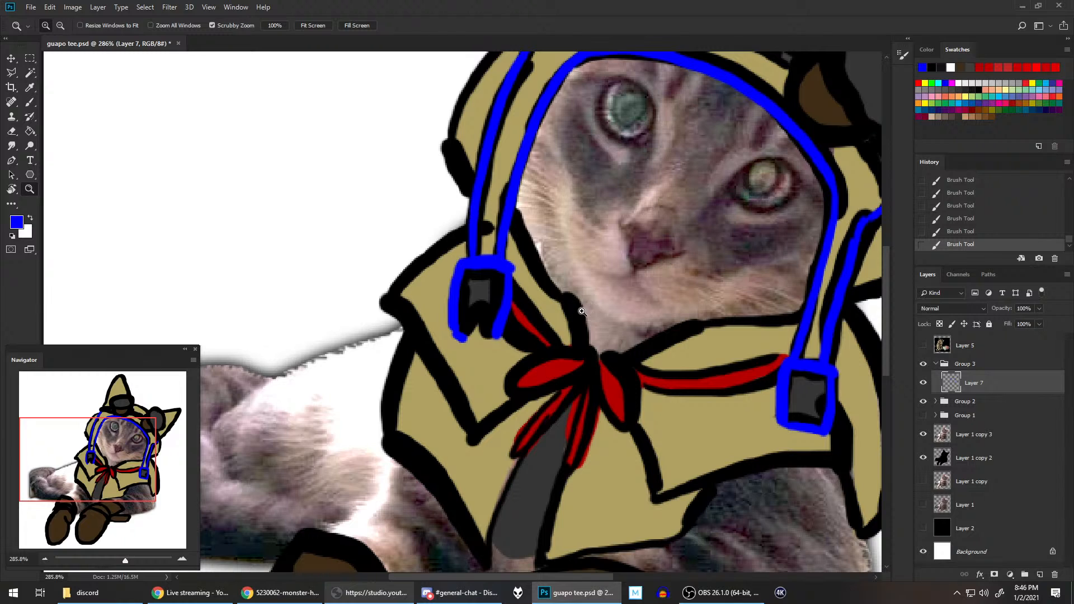
pyautogui.press('b')
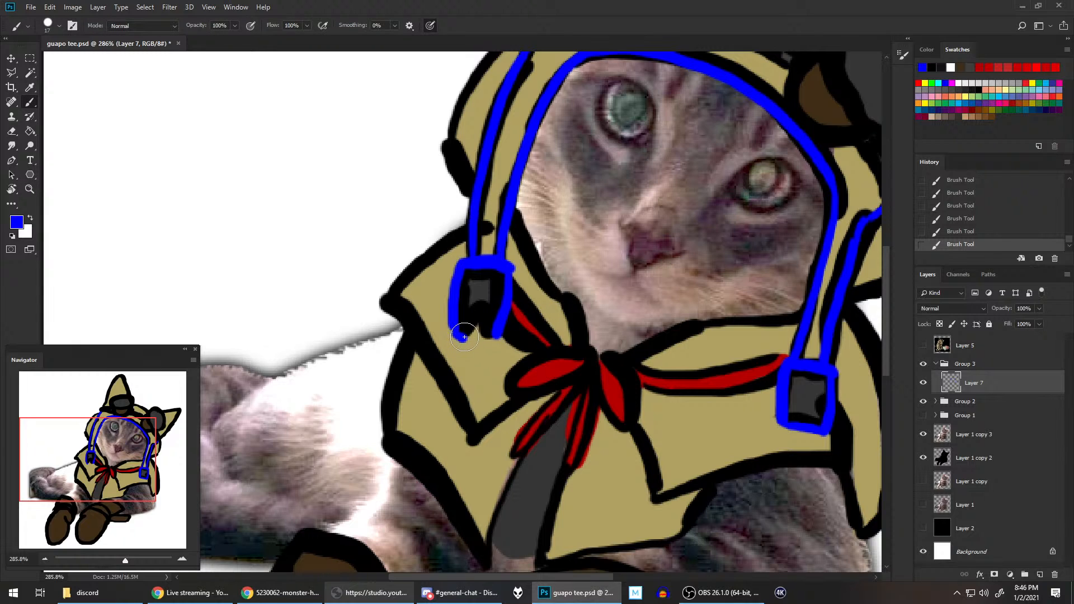
pyautogui.moveTo(465, 337)
pyautogui.mouseDown()
pyautogui.moveTo(476, 314)
pyautogui.moveTo(467, 332)
pyautogui.moveTo(488, 310)
pyautogui.moveTo(472, 318)
pyautogui.moveTo(500, 315)
pyautogui.moveTo(486, 315)
pyautogui.moveTo(503, 334)
pyautogui.mouseUp()
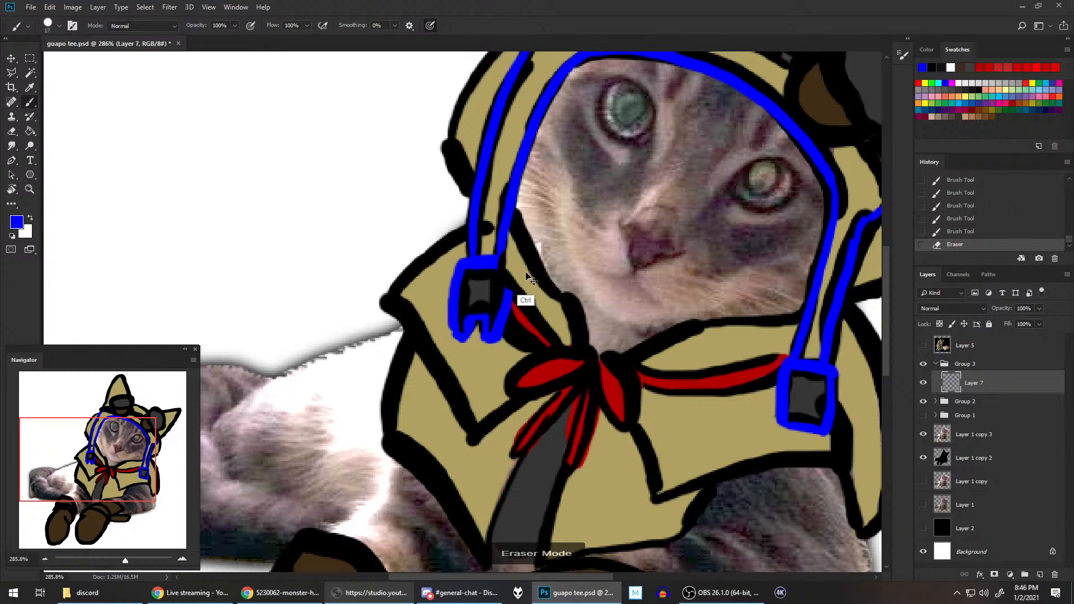
pyautogui.moveTo(531, 261); pyautogui.dragTo(529, 264)
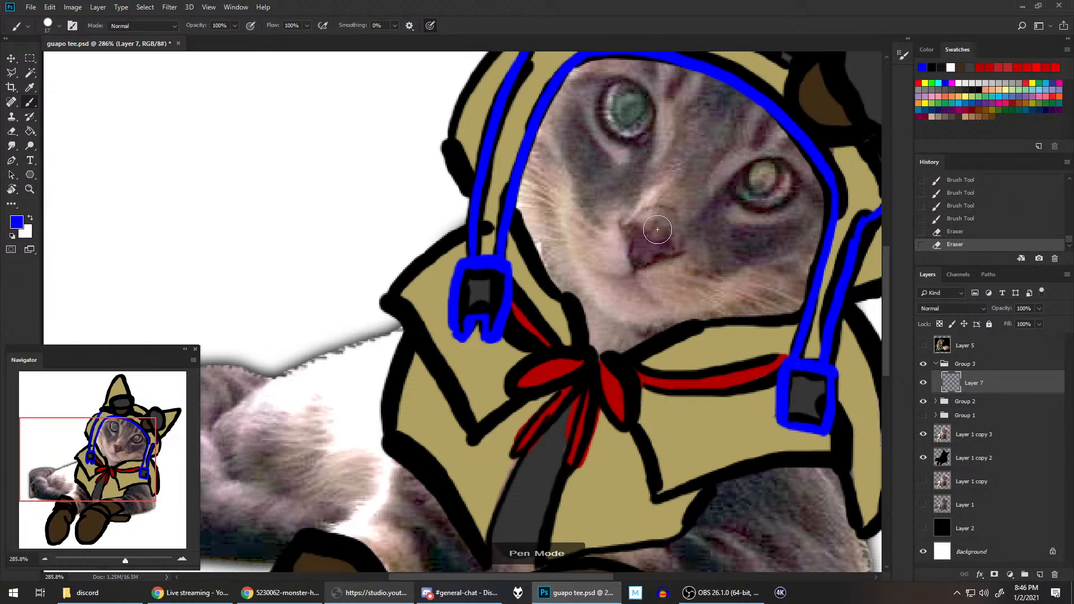
# Step: Erase and repaint the upper end of the right-hand strap's outer blue line where it meets the hood's edge
pyautogui.moveTo(673, 248)
pyautogui.mouseDown()
pyautogui.moveTo(552, 319)
pyautogui.moveTo(559, 307)
pyautogui.moveTo(558, 364)
pyautogui.moveTo(527, 443)
pyautogui.mouseUp()
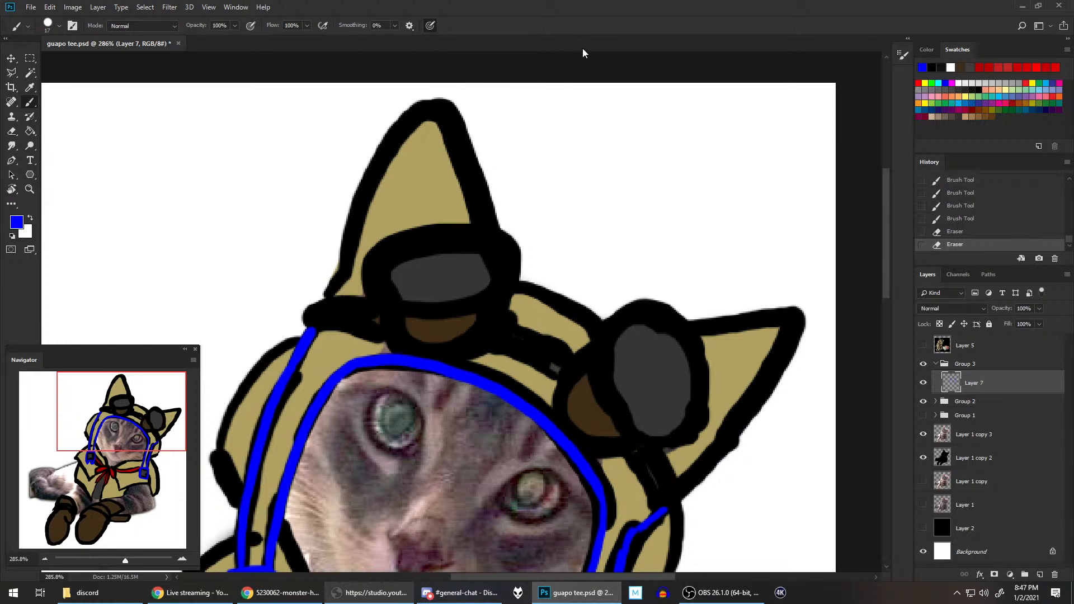
pyautogui.moveTo(690, 371); pyautogui.dragTo(690, 175)
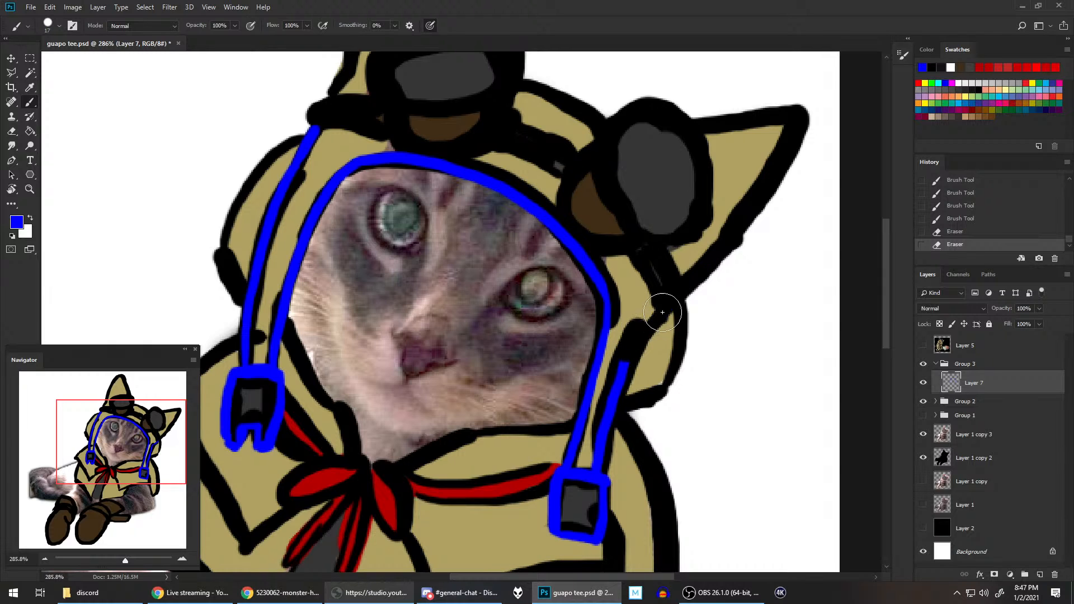
pyautogui.moveTo(662, 312)
pyautogui.mouseDown()
pyautogui.moveTo(623, 372)
pyautogui.moveTo(662, 314)
pyautogui.mouseUp()
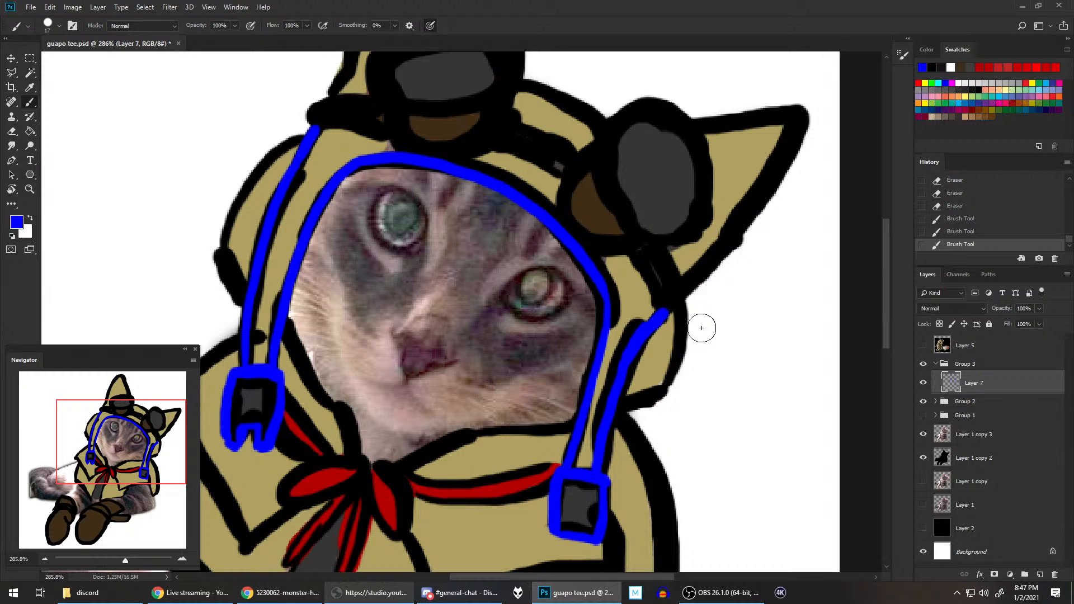
# Step: Outline the brown base of the right-hand goggle in blue with the canvas rotated, retrying the connecting curve
pyautogui.moveTo(701, 268)
pyautogui.mouseDown()
pyautogui.moveTo(694, 329)
pyautogui.moveTo(665, 387)
pyautogui.moveTo(655, 470)
pyautogui.moveTo(694, 436)
pyautogui.moveTo(721, 305)
pyautogui.moveTo(681, 385)
pyautogui.mouseUp()
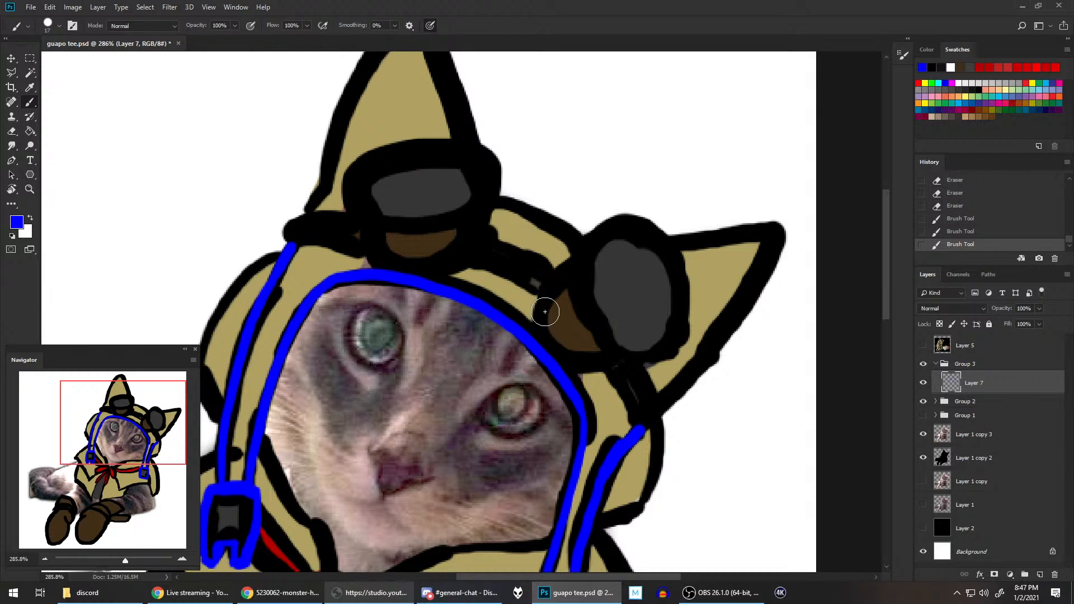
pyautogui.moveTo(542, 325); pyautogui.dragTo(574, 265)
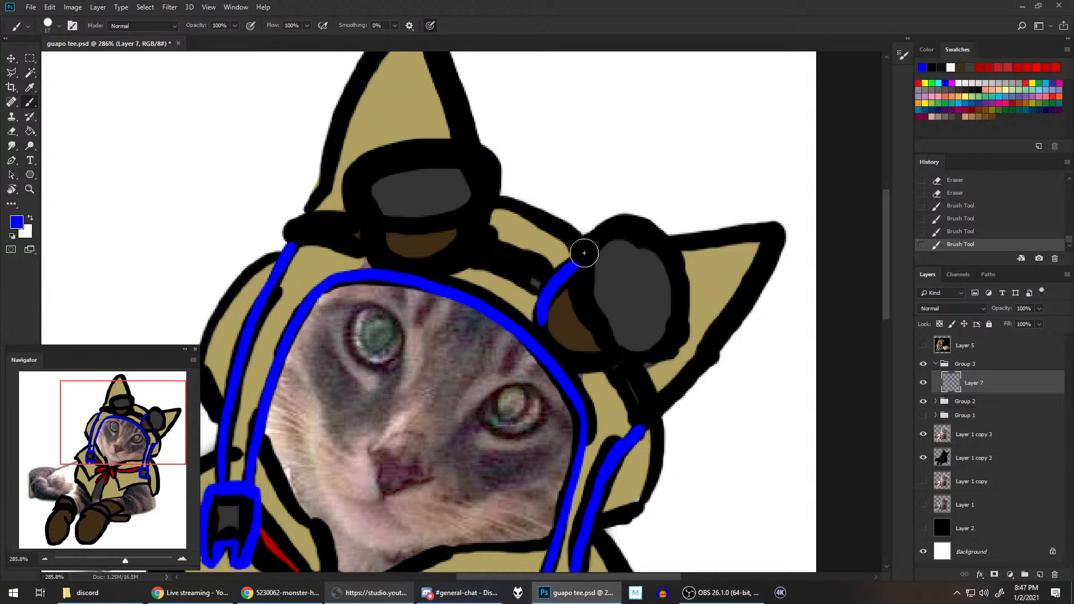
pyautogui.moveTo(587, 368); pyautogui.dragTo(627, 363)
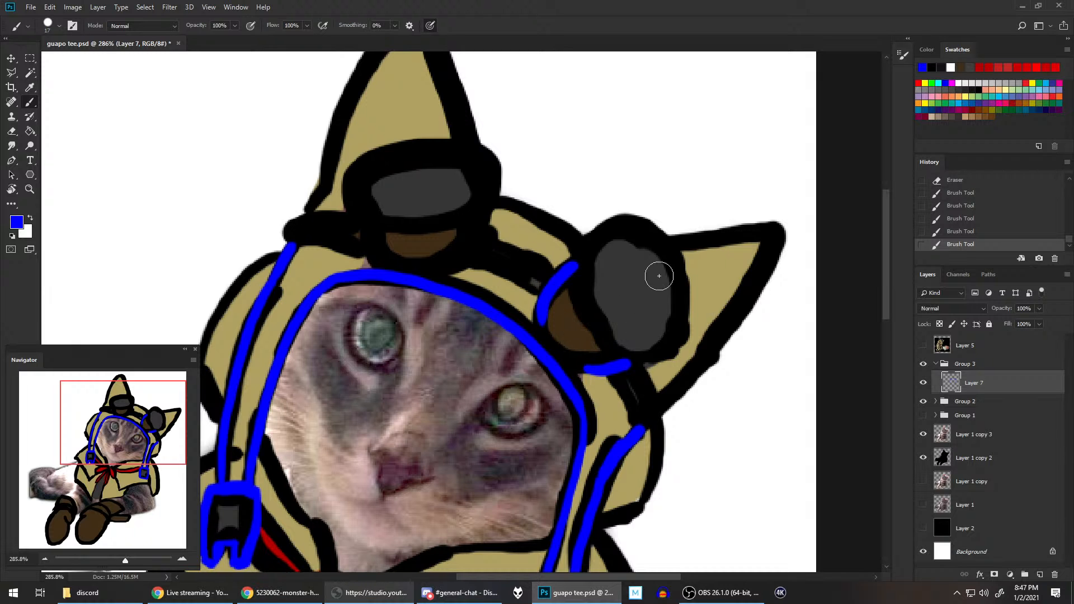
pyautogui.press('r')
pyautogui.moveTo(653, 317)
pyautogui.mouseDown()
pyautogui.moveTo(593, 398)
pyautogui.moveTo(522, 431)
pyautogui.mouseUp()
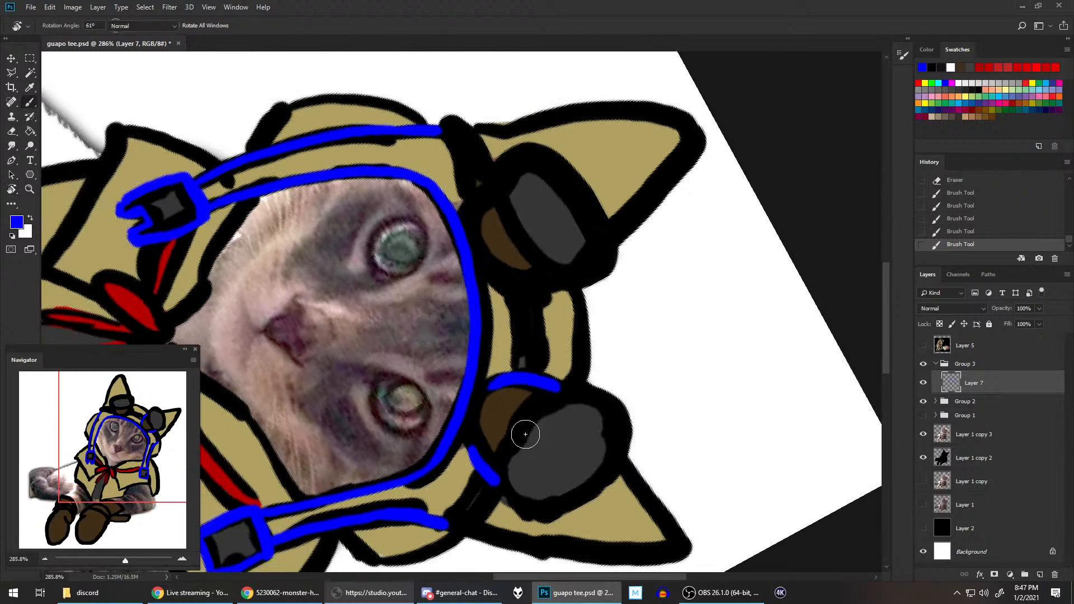
pyautogui.moveTo(503, 377); pyautogui.dragTo(473, 444)
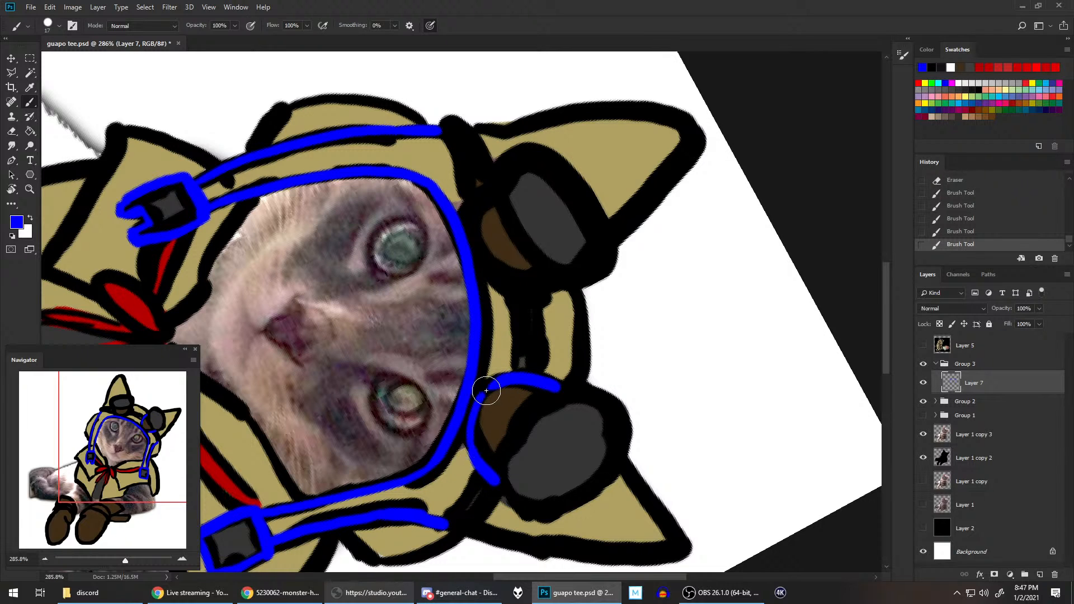
pyautogui.hotkey('ctrl', 'z')
pyautogui.moveTo(470, 446); pyautogui.dragTo(496, 386)
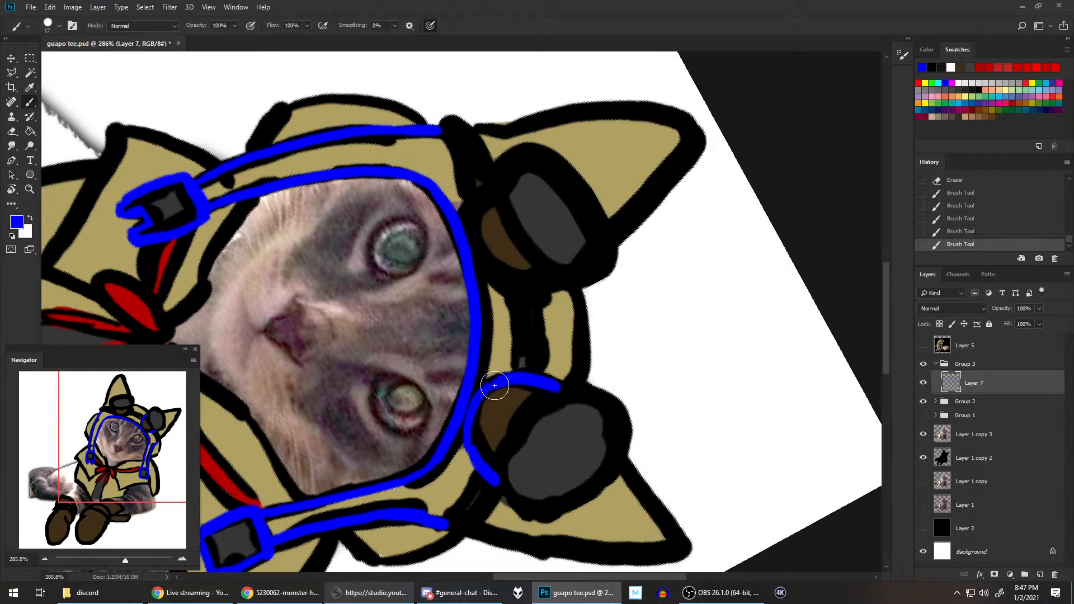
pyautogui.hotkey('ctrl', 'z')
pyautogui.moveTo(469, 431); pyautogui.dragTo(493, 386)
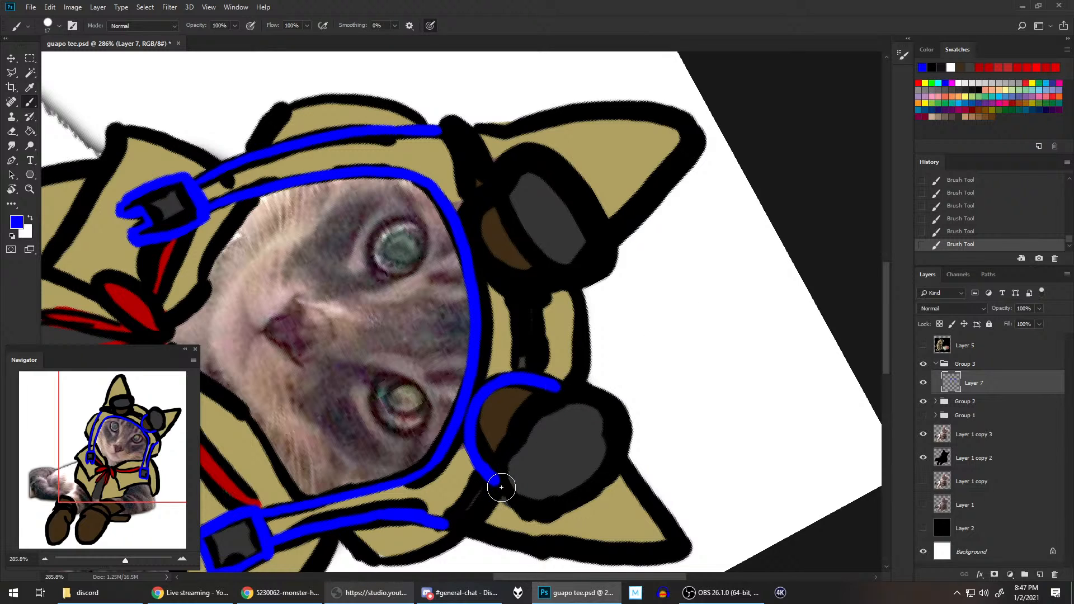
# Step: Paint the blue curve dividing the right-hand goggle's brown base from its lens and begin the rim at both ends
pyautogui.moveTo(492, 480)
pyautogui.mouseDown()
pyautogui.moveTo(517, 404)
pyautogui.moveTo(558, 387)
pyautogui.mouseUp()
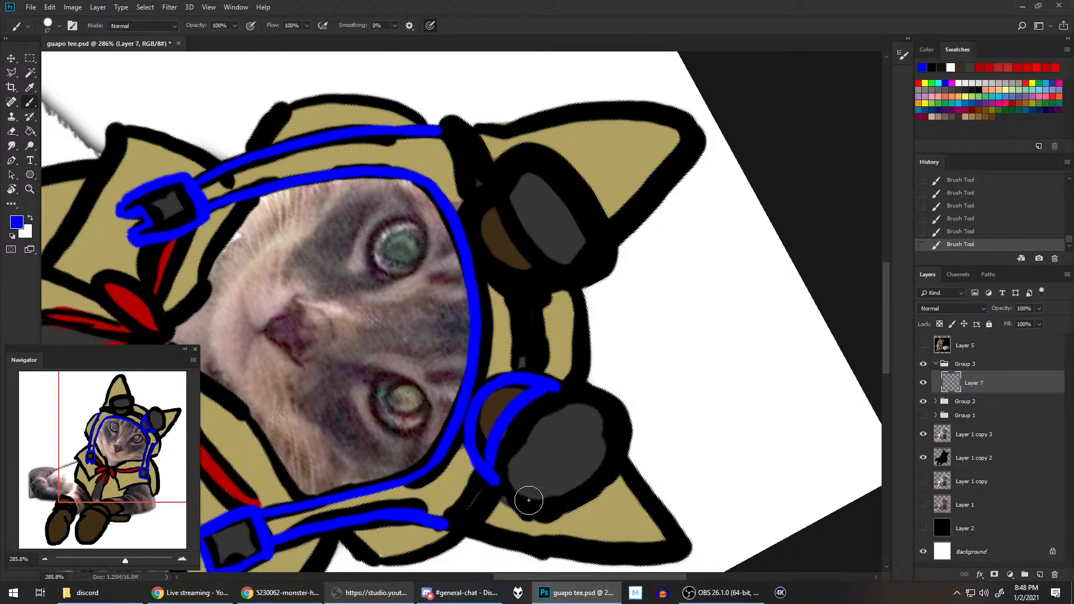
pyautogui.moveTo(567, 379); pyautogui.dragTo(575, 376)
pyautogui.moveTo(493, 479)
pyautogui.mouseDown()
pyautogui.moveTo(507, 517)
pyautogui.moveTo(551, 517)
pyautogui.mouseUp()
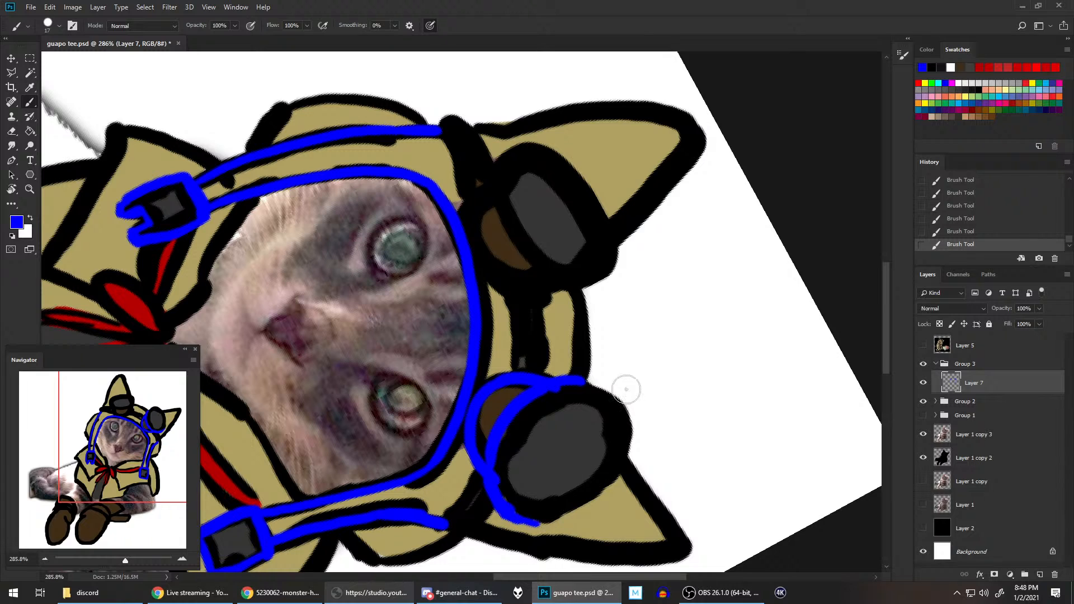
# Step: Close the blue oval around the right-hand goggle's lens rim, turning the canvas and redoing the outer strokes until smooth
pyautogui.moveTo(571, 383)
pyautogui.mouseDown()
pyautogui.moveTo(602, 385)
pyautogui.moveTo(614, 455)
pyautogui.mouseUp()
pyautogui.hotkey('ctrl', 'z')
pyautogui.moveTo(566, 380)
pyautogui.mouseDown()
pyautogui.moveTo(618, 392)
pyautogui.moveTo(615, 459)
pyautogui.mouseUp()
pyautogui.moveTo(533, 523)
pyautogui.mouseDown()
pyautogui.moveTo(620, 475)
pyautogui.moveTo(631, 439)
pyautogui.mouseUp()
pyautogui.hotkey('ctrl', 'z')
pyautogui.moveTo(514, 517)
pyautogui.mouseDown()
pyautogui.moveTo(563, 522)
pyautogui.moveTo(628, 439)
pyautogui.mouseUp()
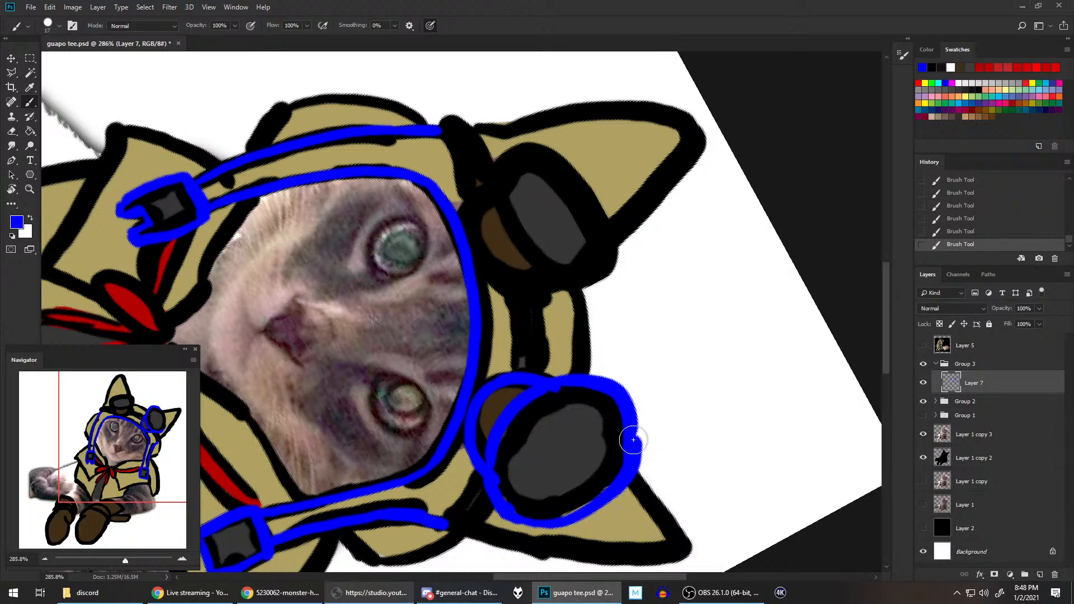
pyautogui.hotkey('ctrl', 'z')
pyautogui.moveTo(522, 515)
pyautogui.mouseDown()
pyautogui.moveTo(578, 515)
pyautogui.moveTo(631, 422)
pyautogui.mouseUp()
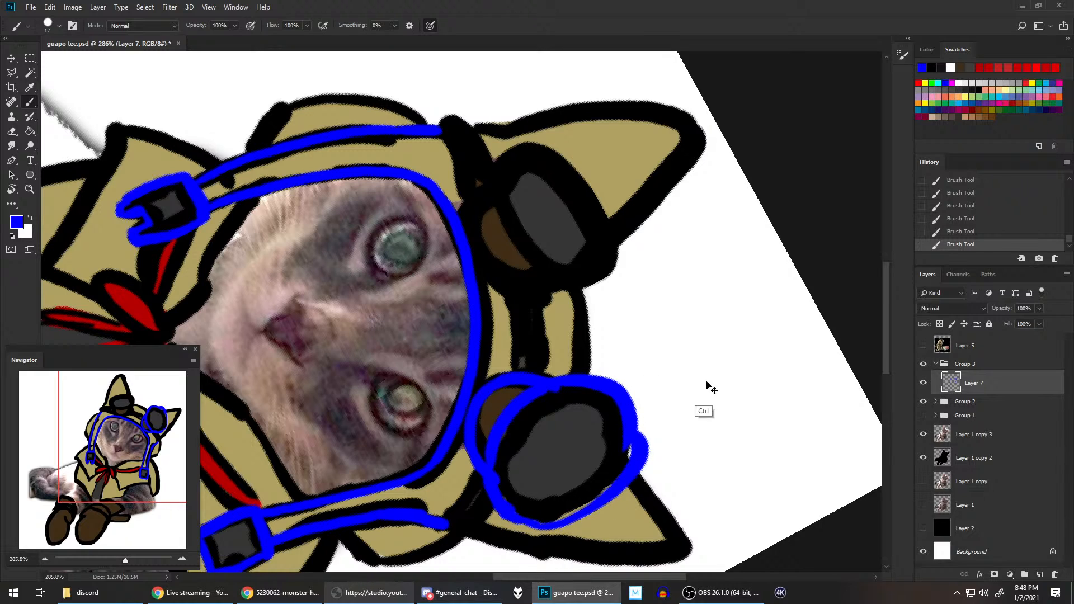
pyautogui.hotkey('ctrl', 'z')
pyautogui.press('r')
pyautogui.moveTo(731, 377)
pyautogui.mouseDown()
pyautogui.moveTo(703, 278)
pyautogui.moveTo(351, 309)
pyautogui.moveTo(350, 325)
pyautogui.mouseUp()
pyautogui.press('b')
pyautogui.moveTo(469, 239); pyautogui.dragTo(668, 325)
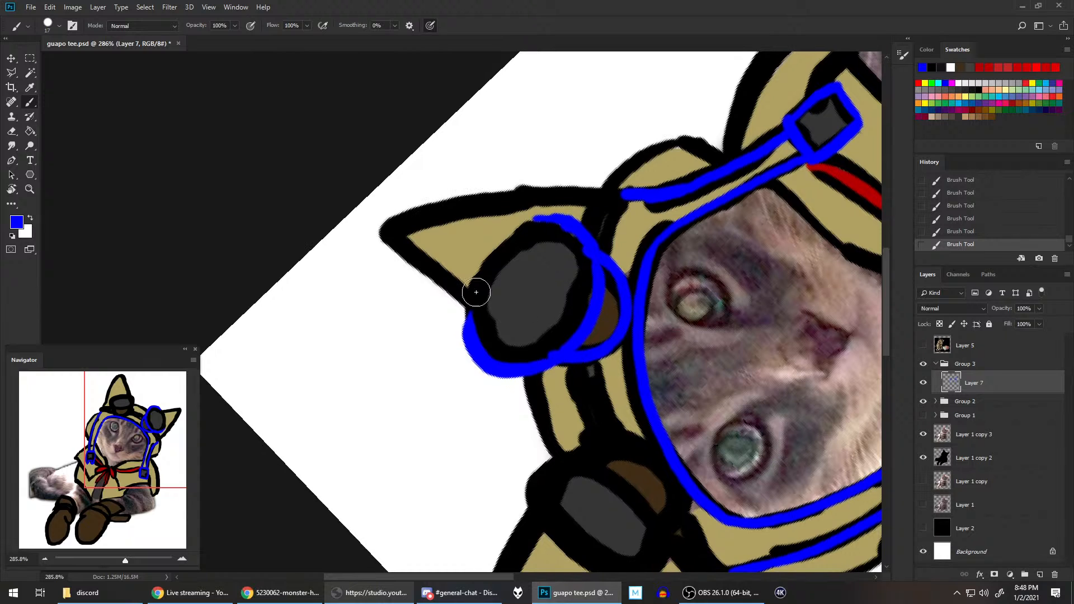
pyautogui.moveTo(462, 333)
pyautogui.mouseDown()
pyautogui.moveTo(496, 247)
pyautogui.moveTo(562, 216)
pyautogui.mouseUp()
# Step: Erase the rough inner edges of the blue outline around the right-hand goggle's lens
pyautogui.press('e')
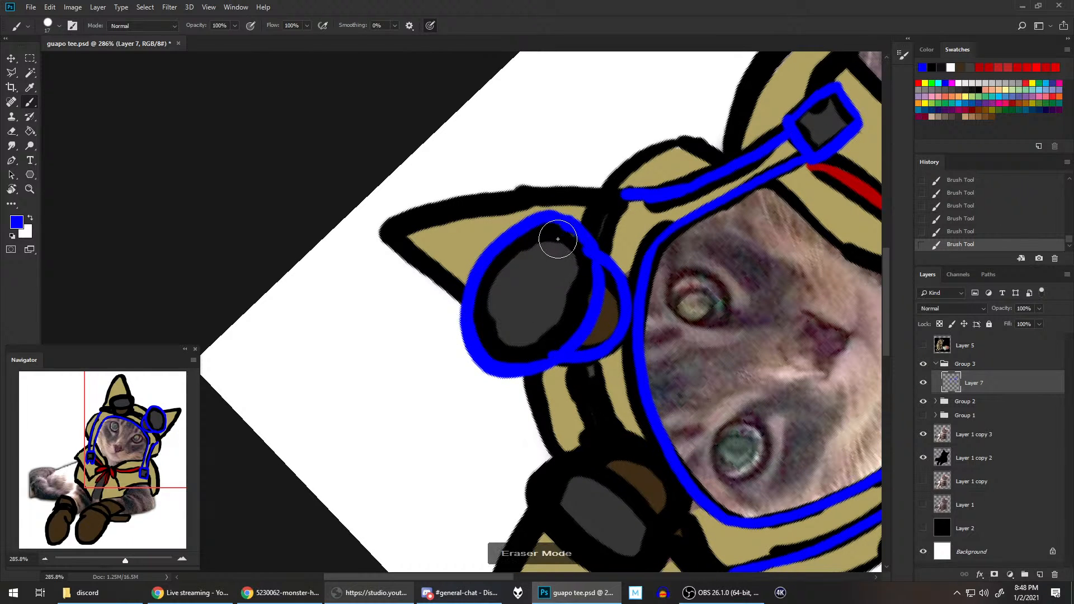
pyautogui.moveTo(556, 239); pyautogui.dragTo(567, 268)
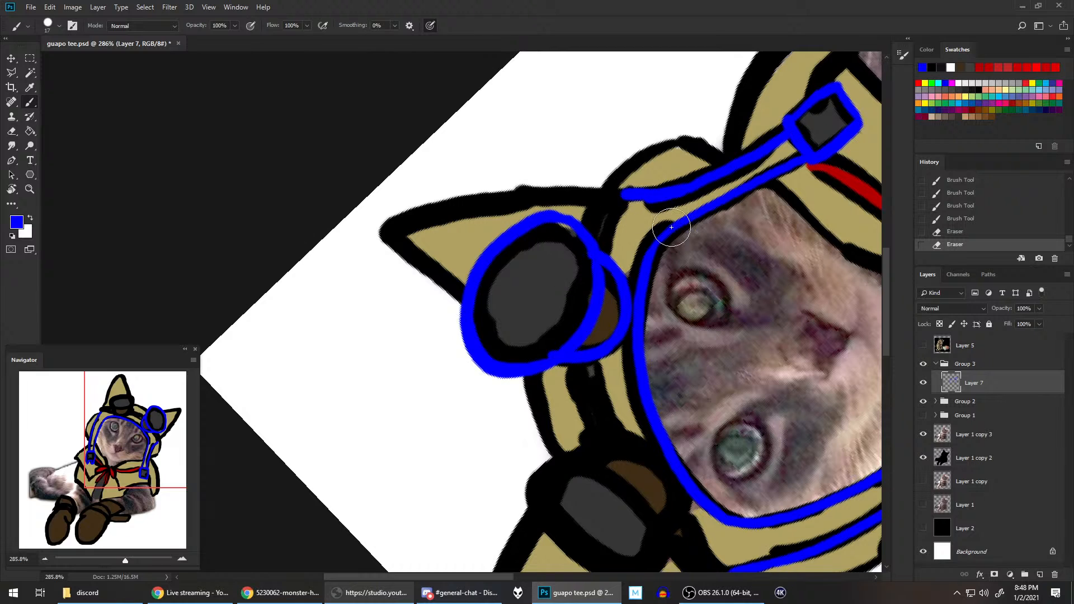
pyautogui.moveTo(584, 330); pyautogui.dragTo(539, 342)
# Step: Show the Layer 5 reference image and reset the canvas view to examine the palico's goggles and hood
pyautogui.click(923, 345)
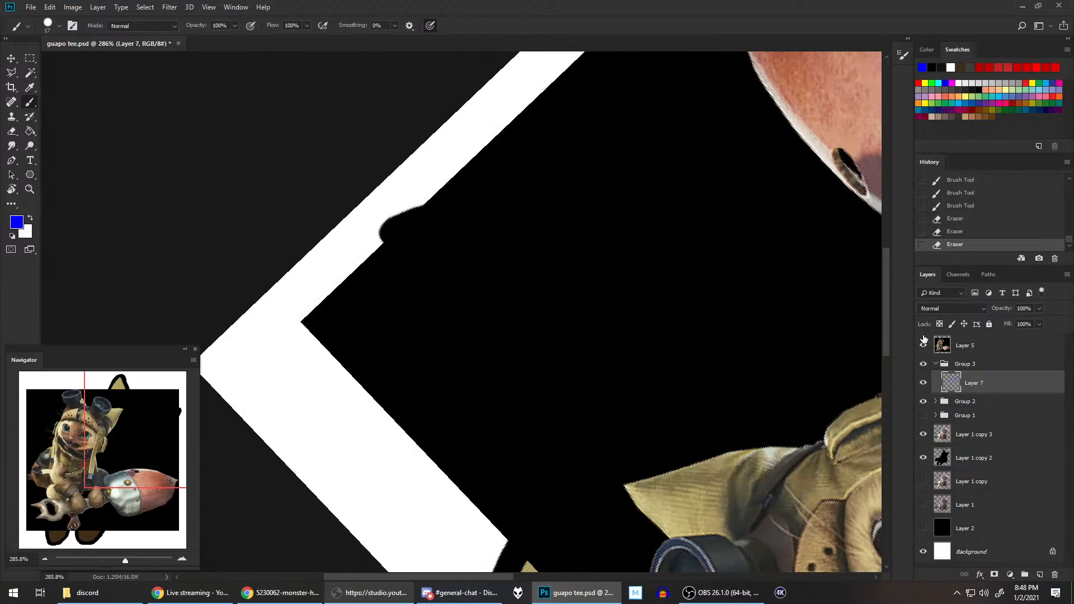
pyautogui.press('r')
pyautogui.press('Escape')
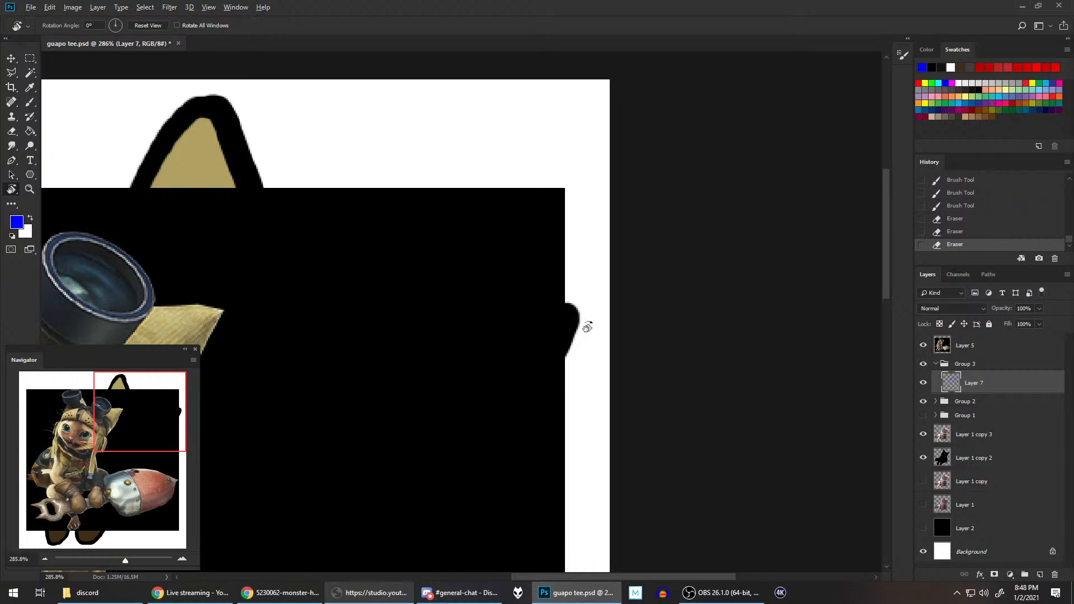
pyautogui.hotkey('ctrl', '0')
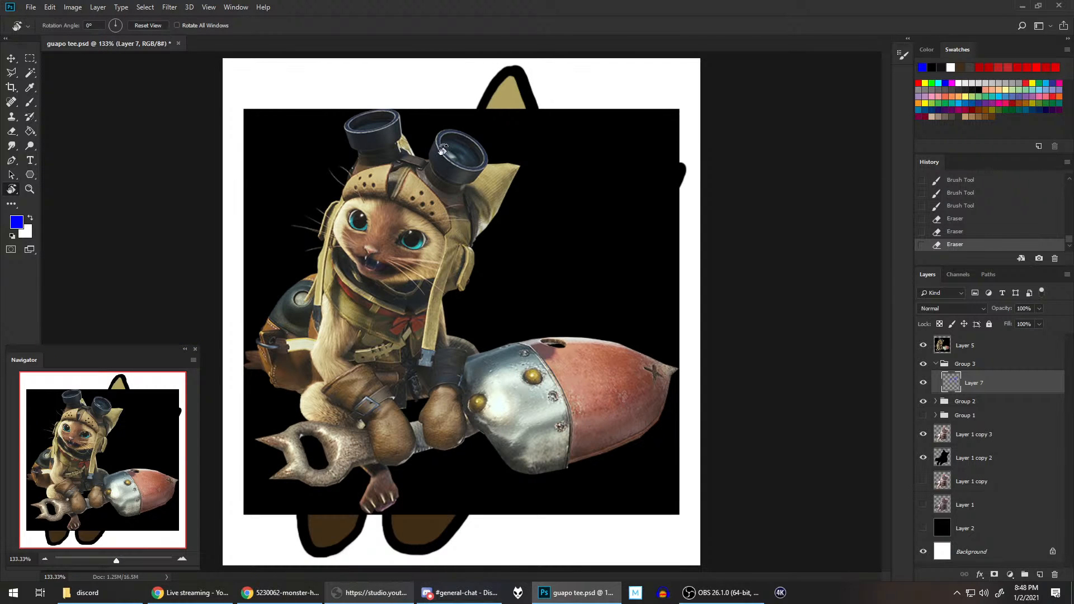
# Step: Hide the Layer 5 reference and touch up the blue rim around the right-hand goggle's lens at its upper and lower edges
pyautogui.press('b')
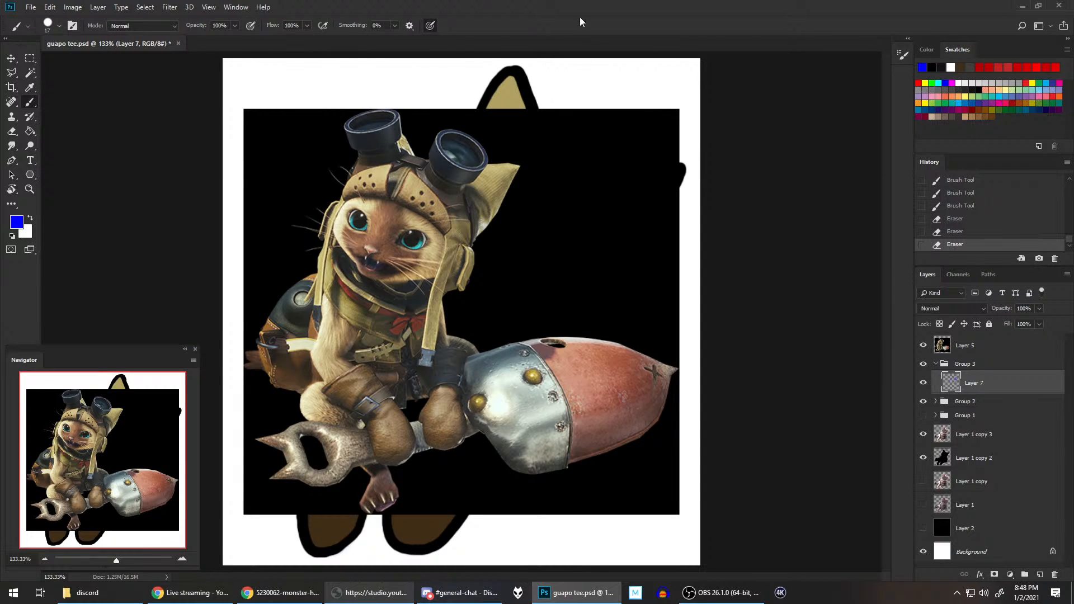
pyautogui.click(924, 345)
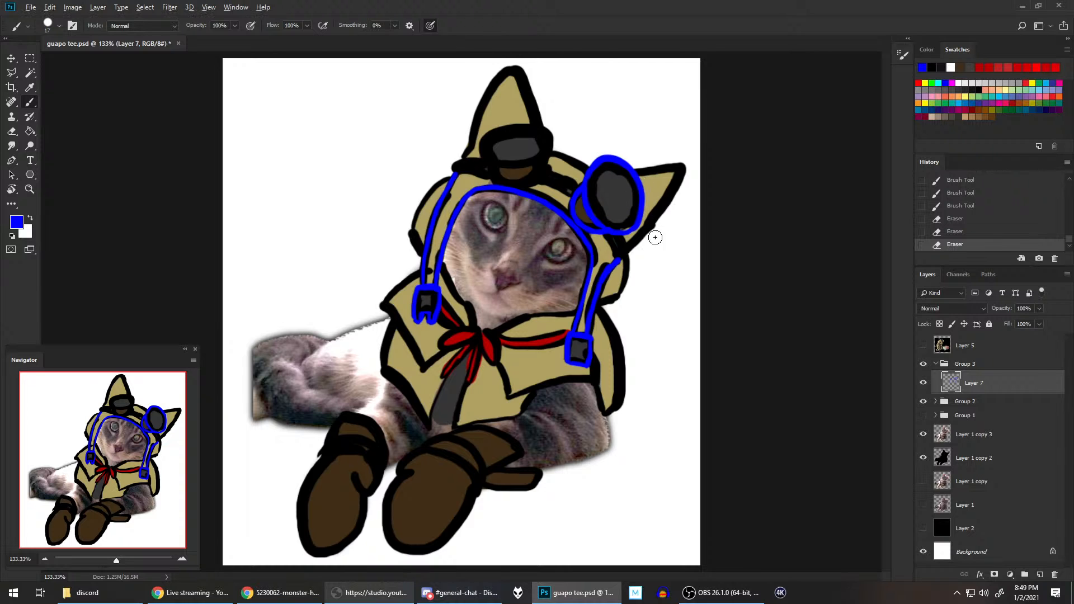
pyautogui.scroll(2, 655, 237)
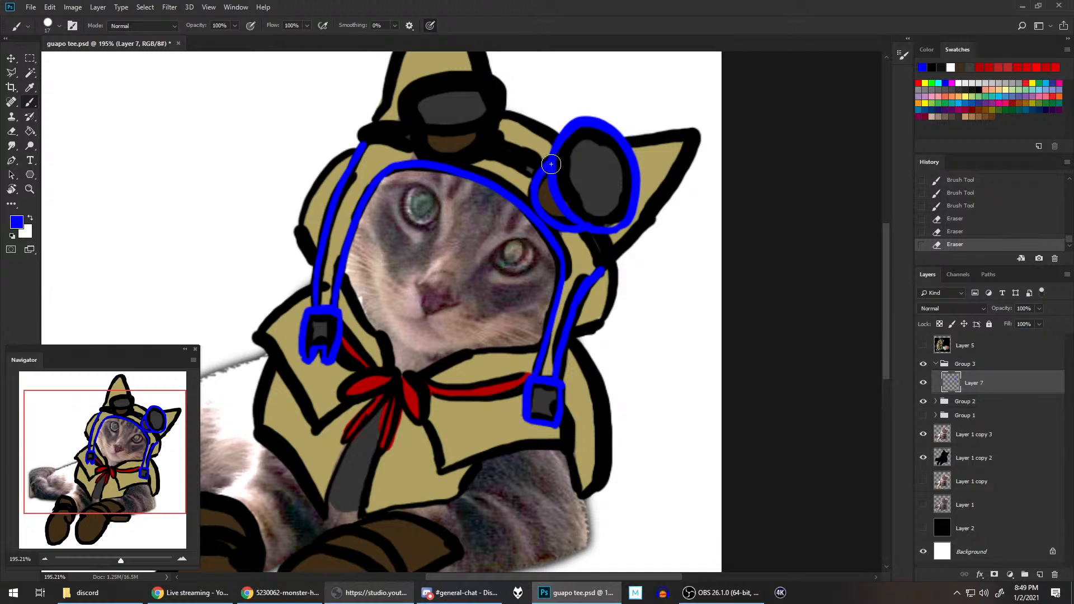
pyautogui.moveTo(552, 153); pyautogui.dragTo(572, 123)
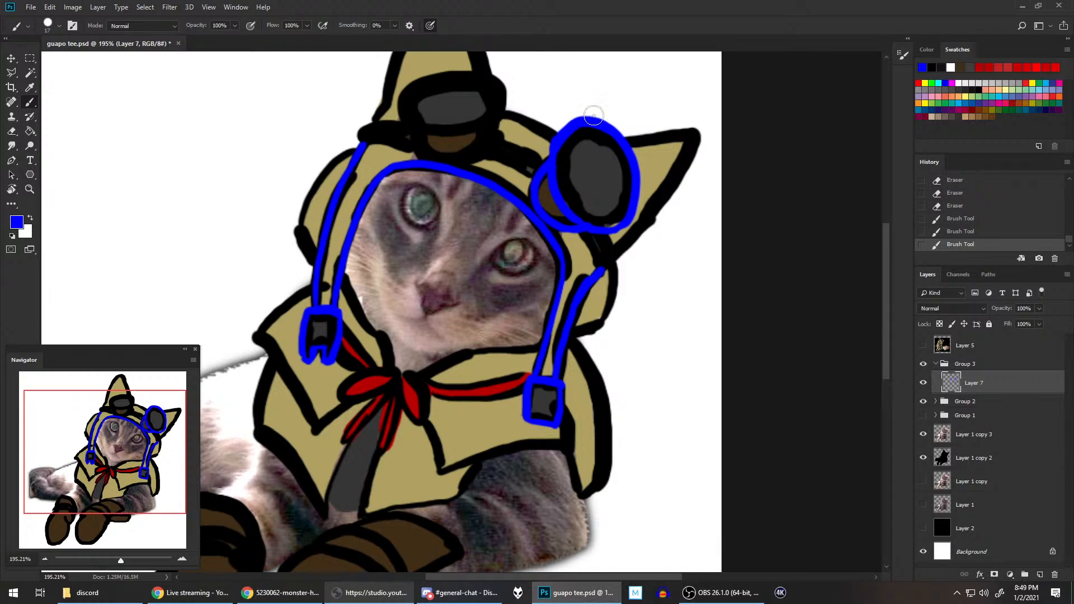
pyautogui.moveTo(585, 226); pyautogui.dragTo(604, 232)
# Step: Paint the blue inner curve separating the right-hand goggle's lens from its rim, turning the canvas and redoing or erasing uneven strokes
pyautogui.moveTo(570, 132); pyautogui.dragTo(572, 175)
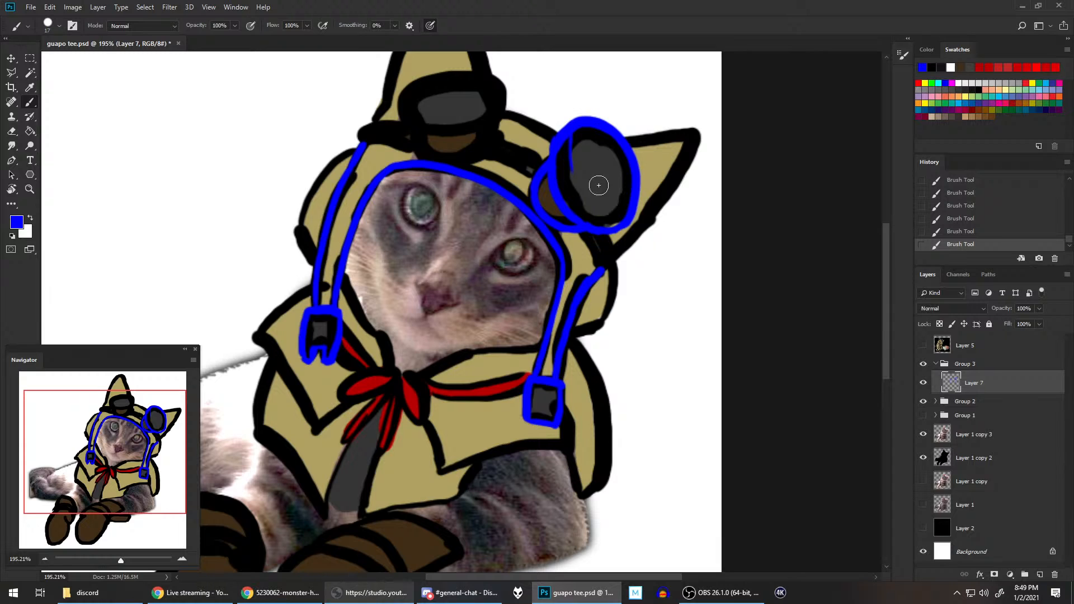
pyautogui.moveTo(570, 139)
pyautogui.mouseDown()
pyautogui.moveTo(603, 213)
pyautogui.moveTo(606, 179)
pyautogui.moveTo(571, 174)
pyautogui.moveTo(583, 202)
pyautogui.moveTo(643, 222)
pyautogui.moveTo(606, 168)
pyautogui.moveTo(615, 161)
pyautogui.moveTo(576, 186)
pyautogui.moveTo(586, 208)
pyautogui.moveTo(649, 222)
pyautogui.moveTo(583, 199)
pyautogui.moveTo(615, 223)
pyautogui.moveTo(644, 209)
pyautogui.moveTo(577, 198)
pyautogui.moveTo(619, 225)
pyautogui.mouseUp()
pyautogui.hotkey('ctrl', 'z')
pyautogui.hotkey('ctrl', 'z')
pyautogui.press('r')
pyautogui.moveTo(664, 209)
pyautogui.mouseDown()
pyautogui.moveTo(632, 331)
pyautogui.moveTo(593, 391)
pyautogui.mouseUp()
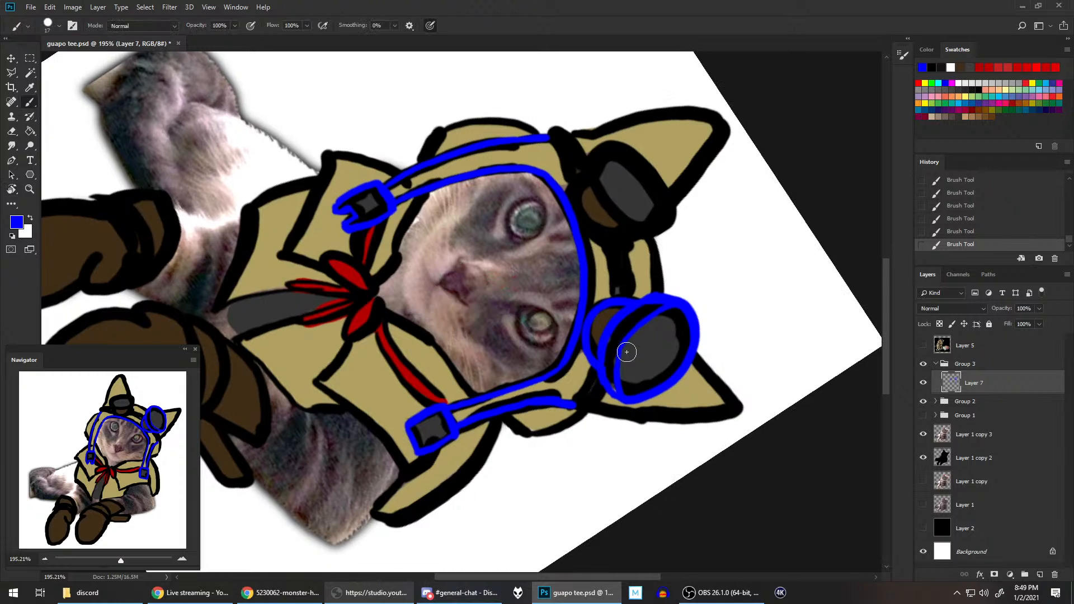
pyautogui.press('e')
pyautogui.moveTo(621, 356); pyautogui.dragTo(621, 372)
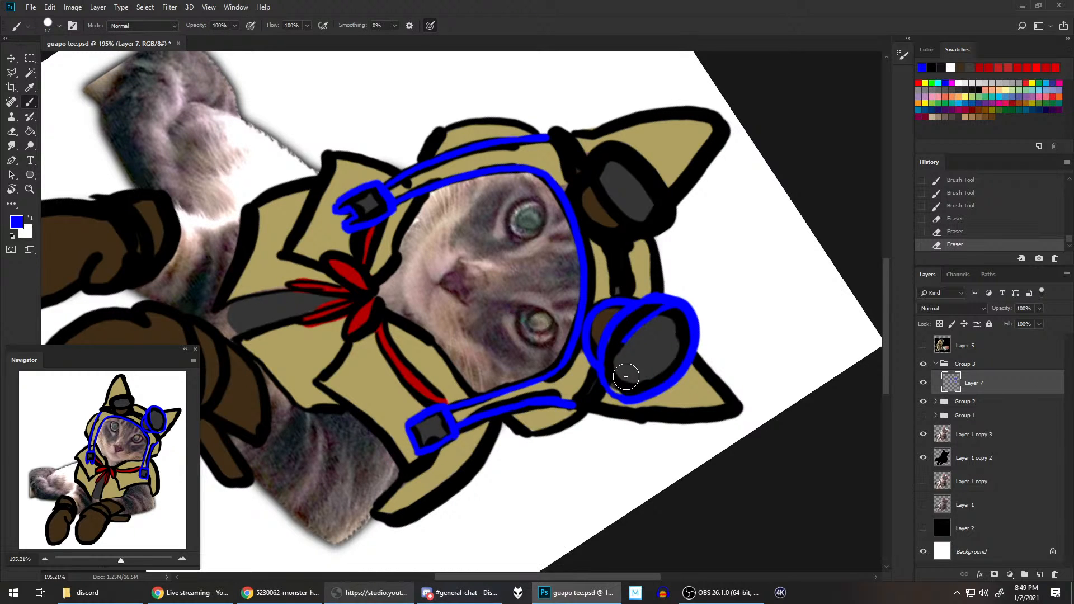
pyautogui.press('b')
pyautogui.moveTo(629, 394)
pyautogui.mouseDown()
pyautogui.moveTo(631, 334)
pyautogui.moveTo(628, 383)
pyautogui.moveTo(660, 305)
pyautogui.mouseUp()
pyautogui.hotkey('ctrl', 'z')
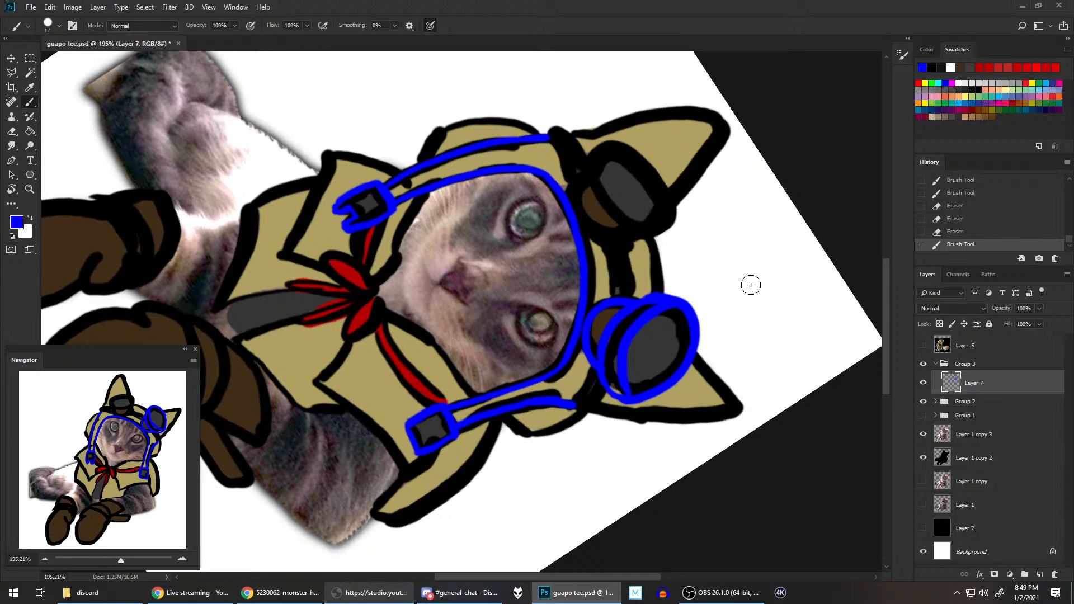
pyautogui.moveTo(619, 392)
pyautogui.mouseDown()
pyautogui.moveTo(628, 384)
pyautogui.moveTo(606, 369)
pyautogui.moveTo(619, 393)
pyautogui.mouseUp()
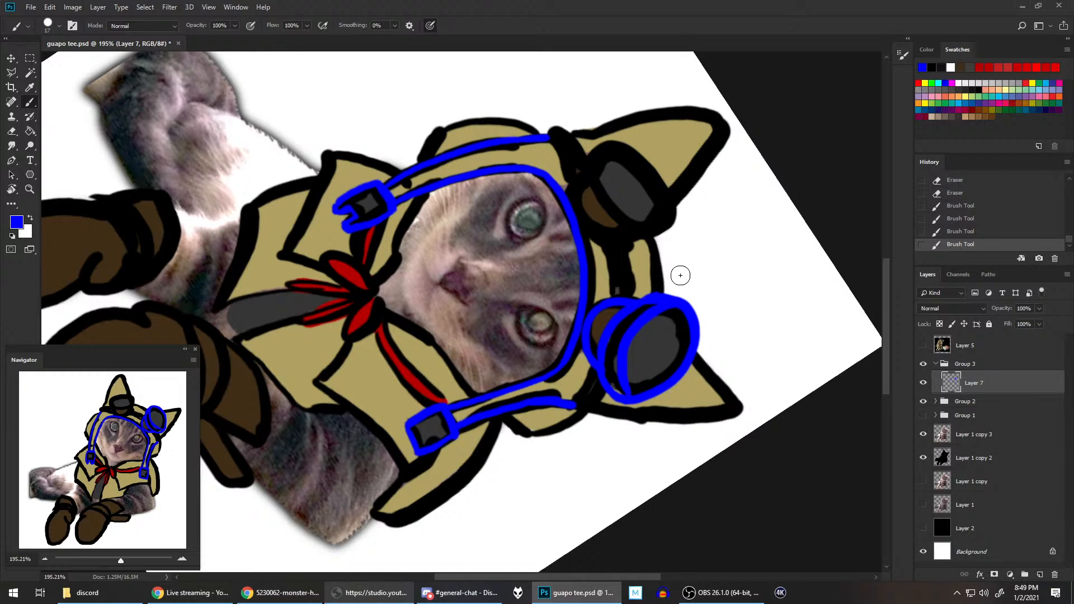
# Step: Outline the left-hand goggle's brown base in blue, redoing the first stroke
pyautogui.moveTo(638, 261); pyautogui.dragTo(613, 356)
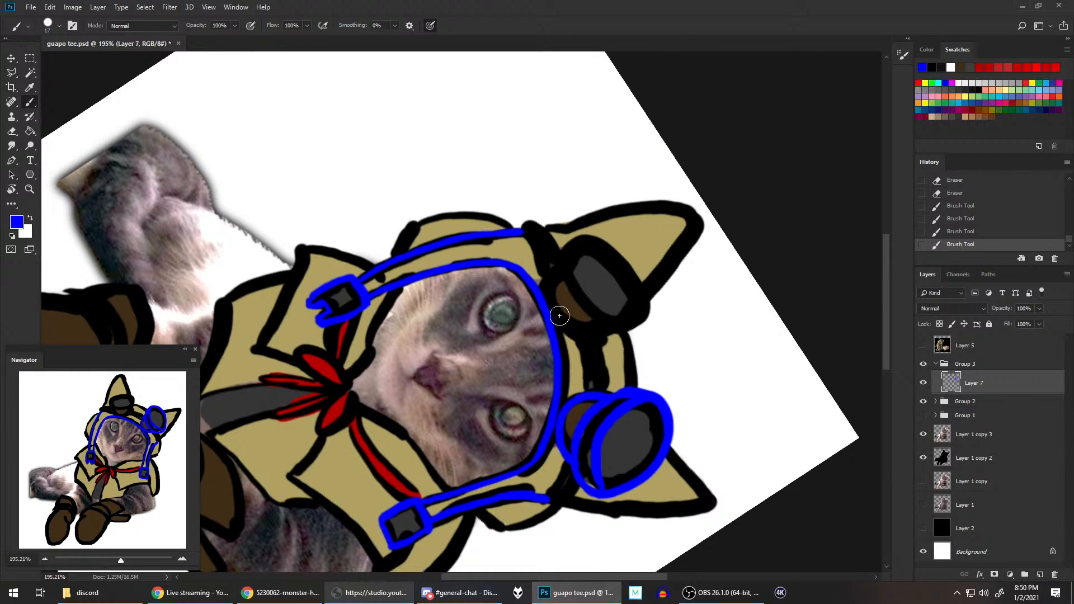
pyautogui.moveTo(558, 312); pyautogui.dragTo(561, 266)
pyautogui.hotkey('ctrl', 'z')
pyautogui.moveTo(559, 320); pyautogui.dragTo(561, 272)
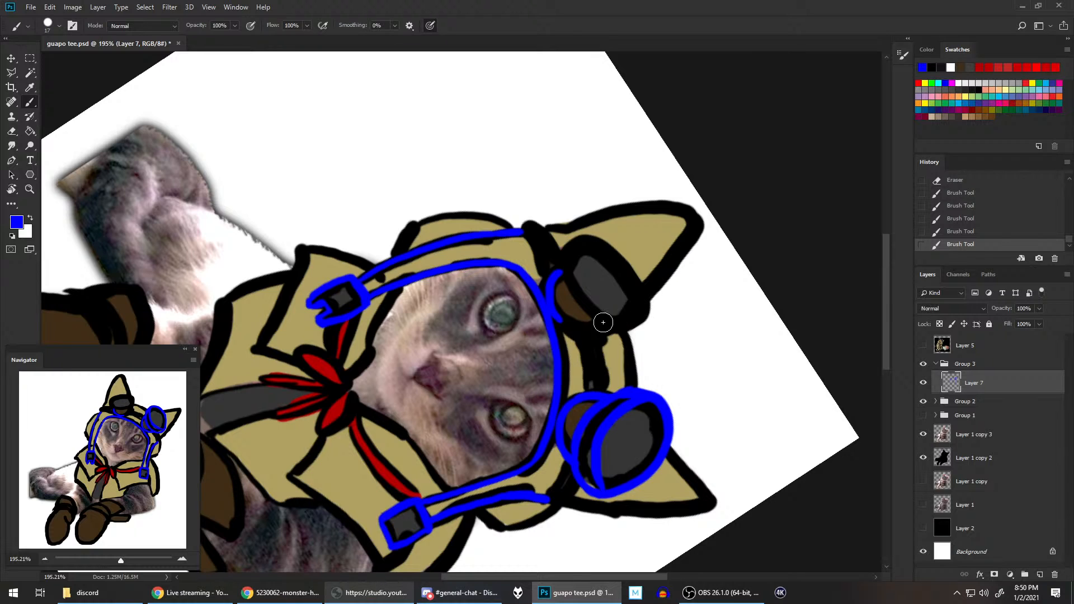
pyautogui.moveTo(558, 311); pyautogui.dragTo(610, 327)
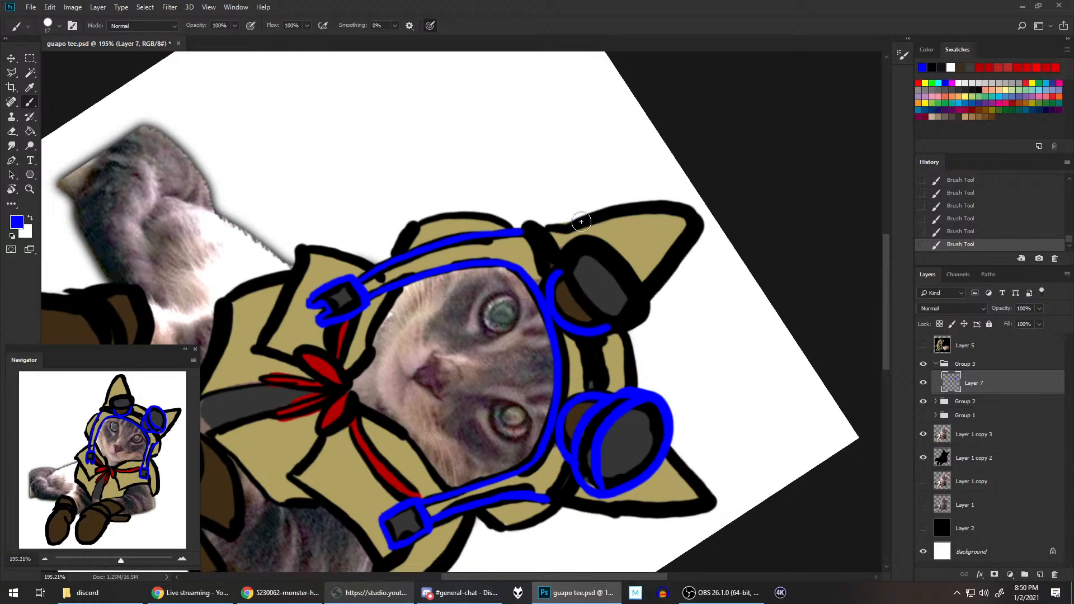
# Step: Turn the canvas and paint the blue curve dividing the left-hand goggle's brown base from its lens, redoing it once
pyautogui.press('r')
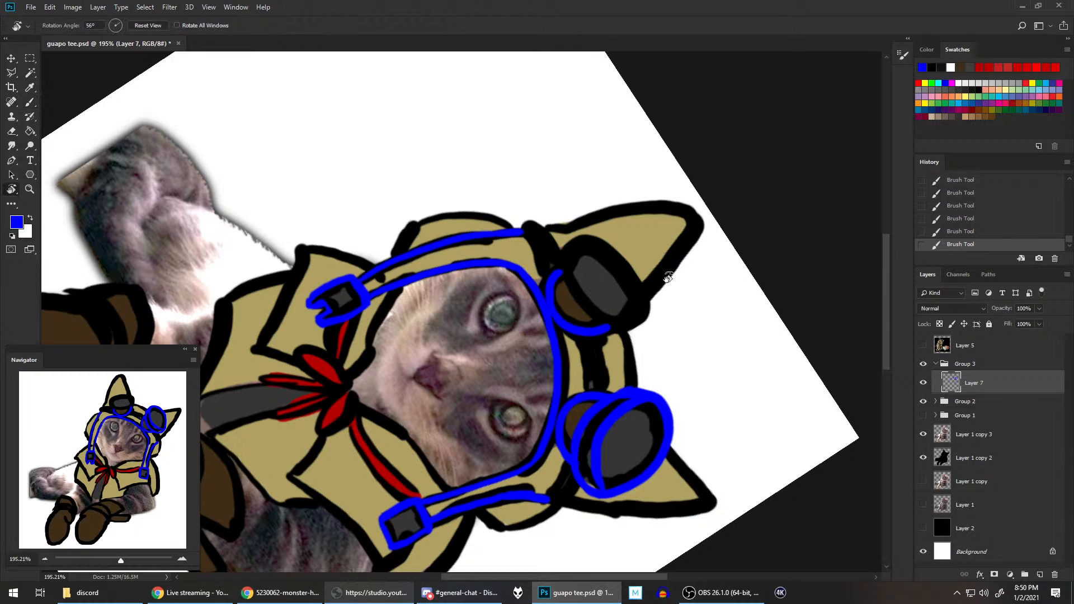
pyautogui.moveTo(683, 312)
pyautogui.mouseDown()
pyautogui.moveTo(582, 352)
pyautogui.moveTo(525, 406)
pyautogui.moveTo(566, 325)
pyautogui.mouseUp()
pyautogui.press('b')
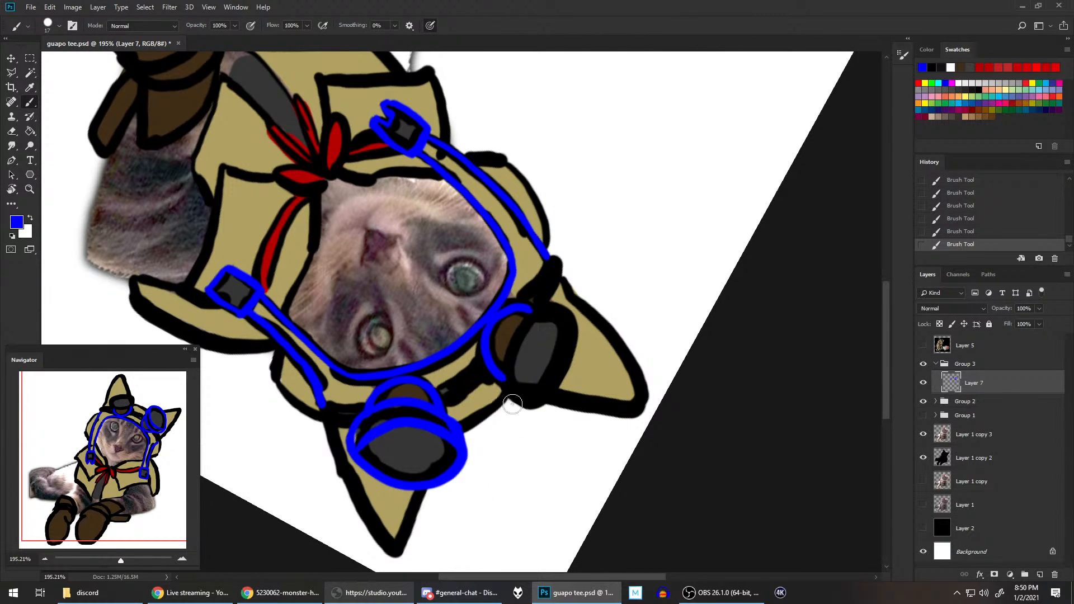
pyautogui.moveTo(512, 404)
pyautogui.mouseDown()
pyautogui.moveTo(513, 347)
pyautogui.moveTo(556, 301)
pyautogui.mouseUp()
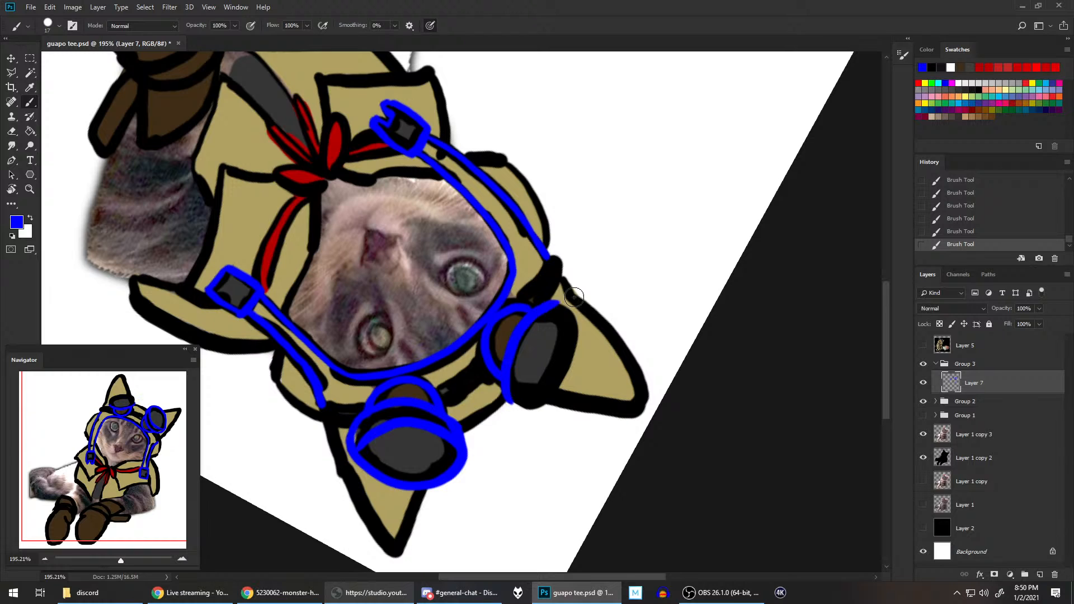
pyautogui.hotkey('ctrl', 'z')
pyautogui.moveTo(511, 403); pyautogui.dragTo(554, 300)
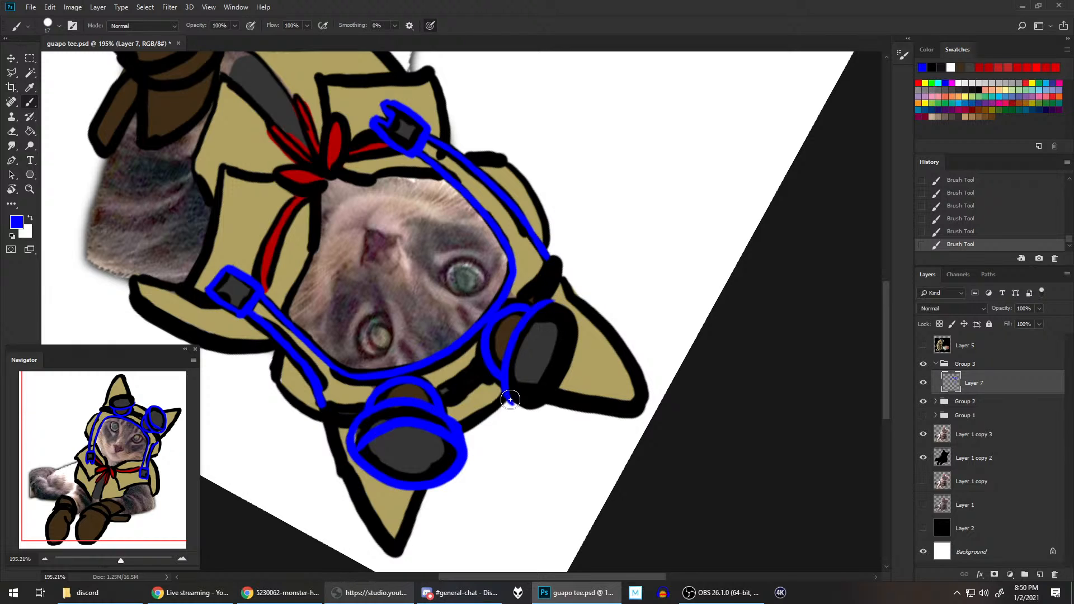
# Step: Paint the blue oval around the left-hand goggle's lens rim and its inner curve, undoing and redoing strokes until smooth
pyautogui.moveTo(510, 399); pyautogui.dragTo(538, 415)
pyautogui.moveTo(544, 303); pyautogui.dragTo(593, 324)
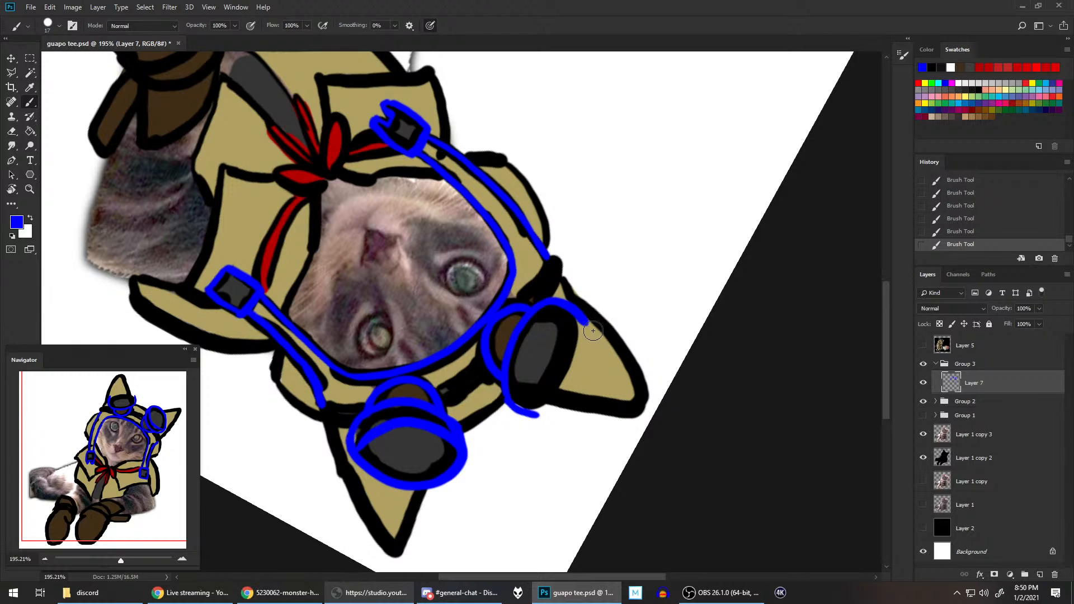
pyautogui.moveTo(524, 407); pyautogui.dragTo(581, 320)
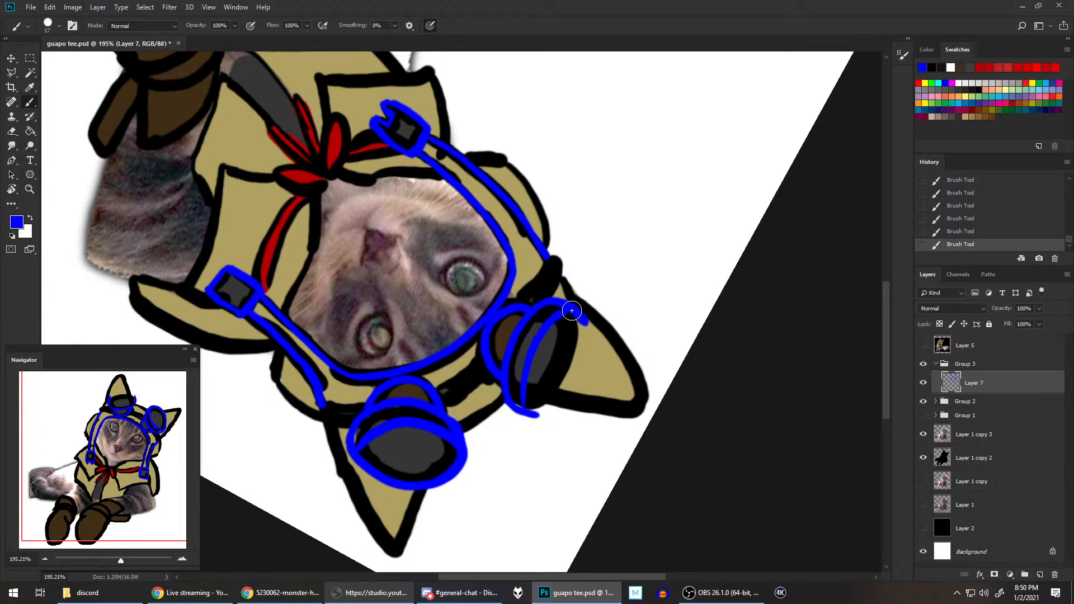
pyautogui.moveTo(528, 414)
pyautogui.mouseDown()
pyautogui.moveTo(584, 364)
pyautogui.moveTo(573, 307)
pyautogui.mouseUp()
pyautogui.hotkey('ctrl', 'z')
pyautogui.moveTo(528, 410)
pyautogui.mouseDown()
pyautogui.moveTo(564, 391)
pyautogui.moveTo(574, 317)
pyautogui.moveTo(585, 370)
pyautogui.moveTo(532, 415)
pyautogui.moveTo(565, 394)
pyautogui.moveTo(571, 320)
pyautogui.moveTo(575, 383)
pyautogui.moveTo(521, 417)
pyautogui.moveTo(578, 376)
pyautogui.moveTo(573, 312)
pyautogui.moveTo(588, 327)
pyautogui.moveTo(583, 317)
pyautogui.moveTo(558, 399)
pyautogui.moveTo(532, 417)
pyautogui.moveTo(575, 378)
pyautogui.moveTo(585, 324)
pyautogui.mouseUp()
pyautogui.hotkey('ctrl', 'z')
pyautogui.hotkey('ctrl', 'z')
pyautogui.hotkey('ctrl', 'z')
pyautogui.hotkey('ctrl', 'z')
pyautogui.hotkey('ctrl', 'z')
pyautogui.hotkey('ctrl', 'z')
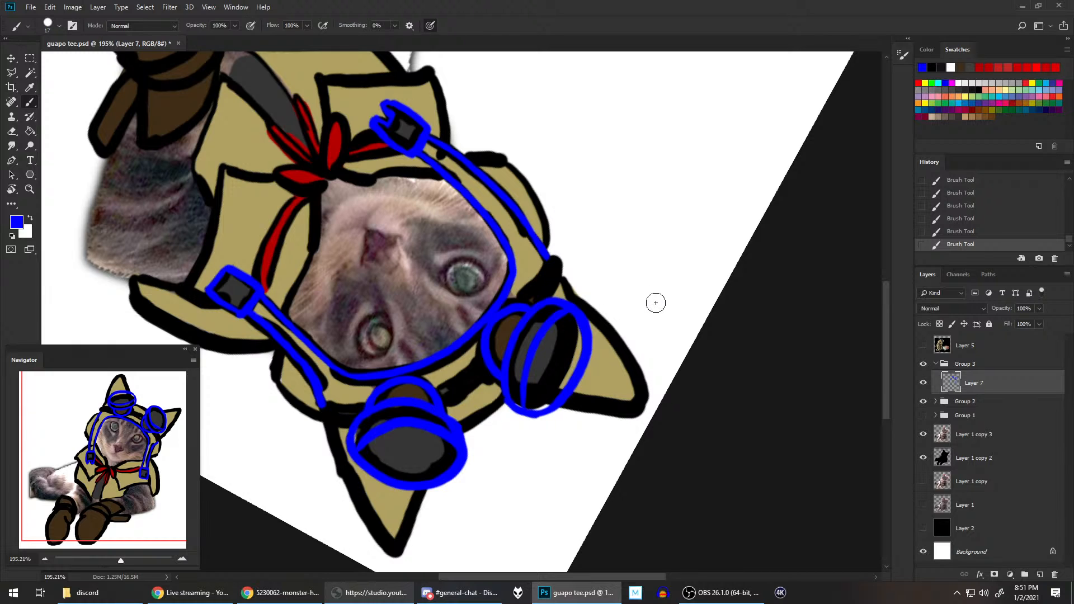
# Step: Reset the canvas rotation and select the blue lens rim of the left-hand goggle with the Polygonal Lasso
pyautogui.press('r')
pyautogui.press('Escape')
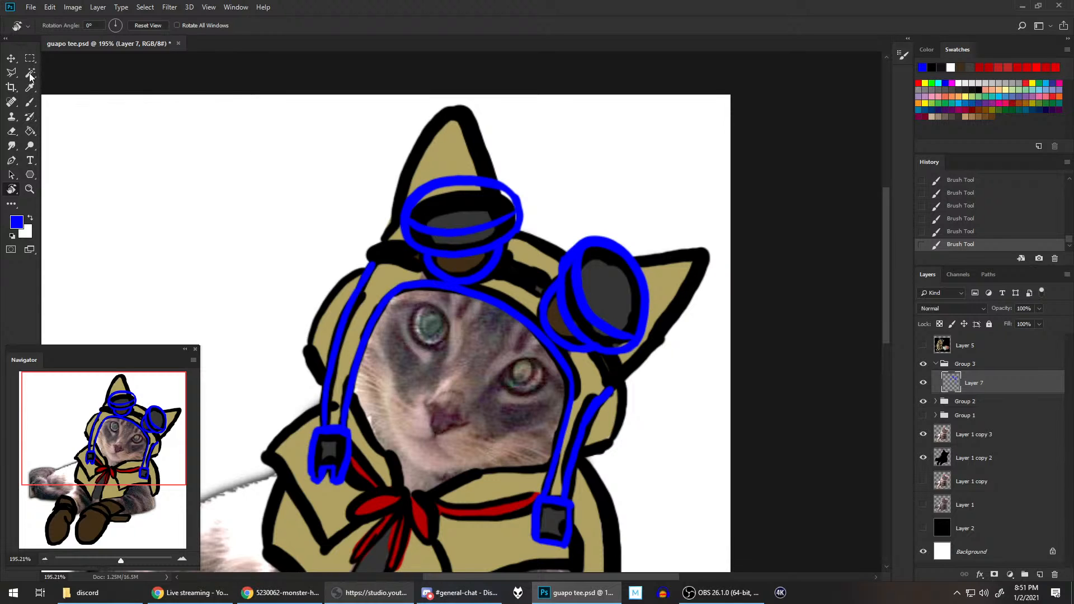
pyautogui.click(13, 75)
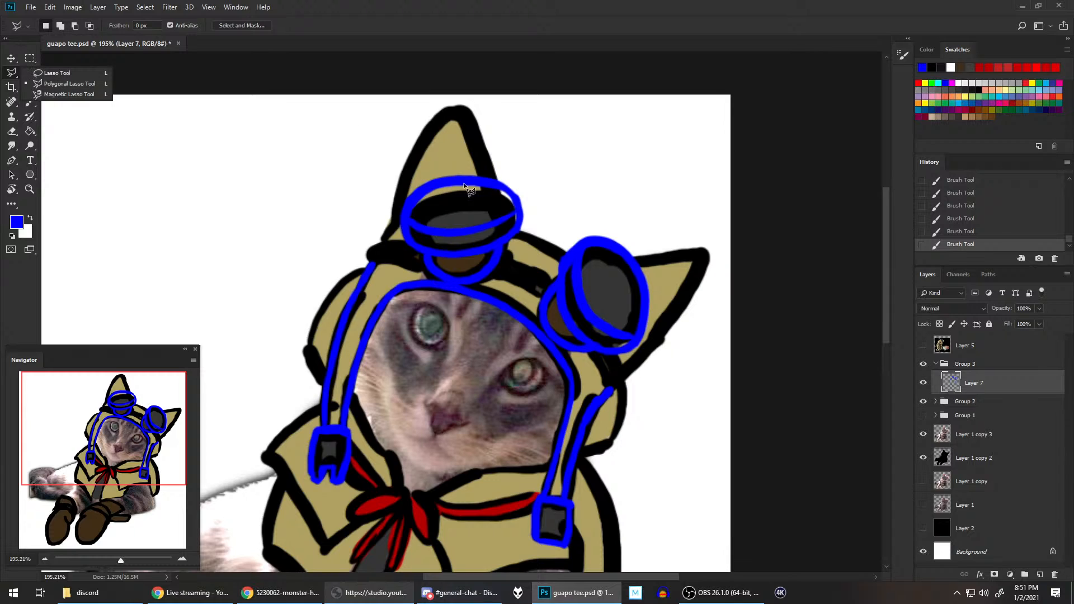
pyautogui.click(398, 191)
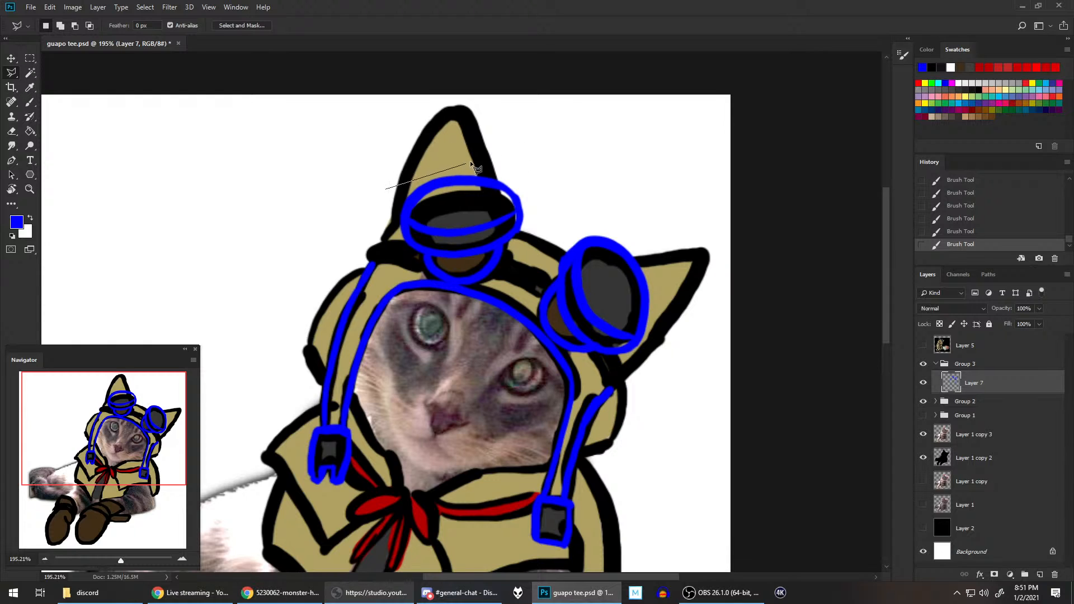
pyautogui.click(547, 180)
pyautogui.click(462, 262)
pyautogui.click(396, 251)
pyautogui.click(386, 189)
# Step: Stretch the selected goggle rim to 104.26% height with Free Transform, apply it and deselect
pyautogui.rightClick(460, 192)
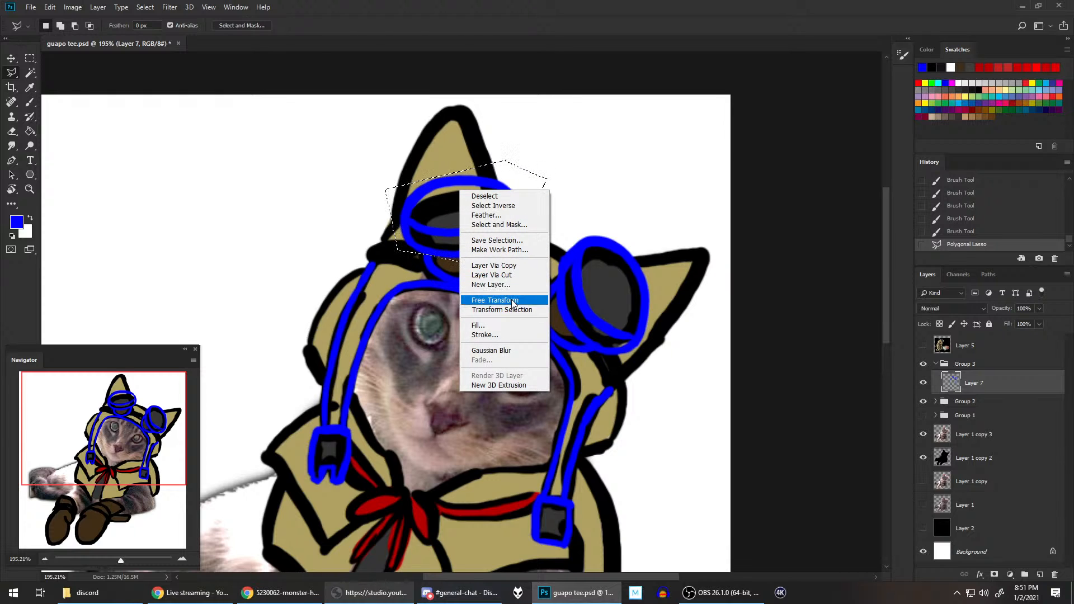
pyautogui.click(495, 299)
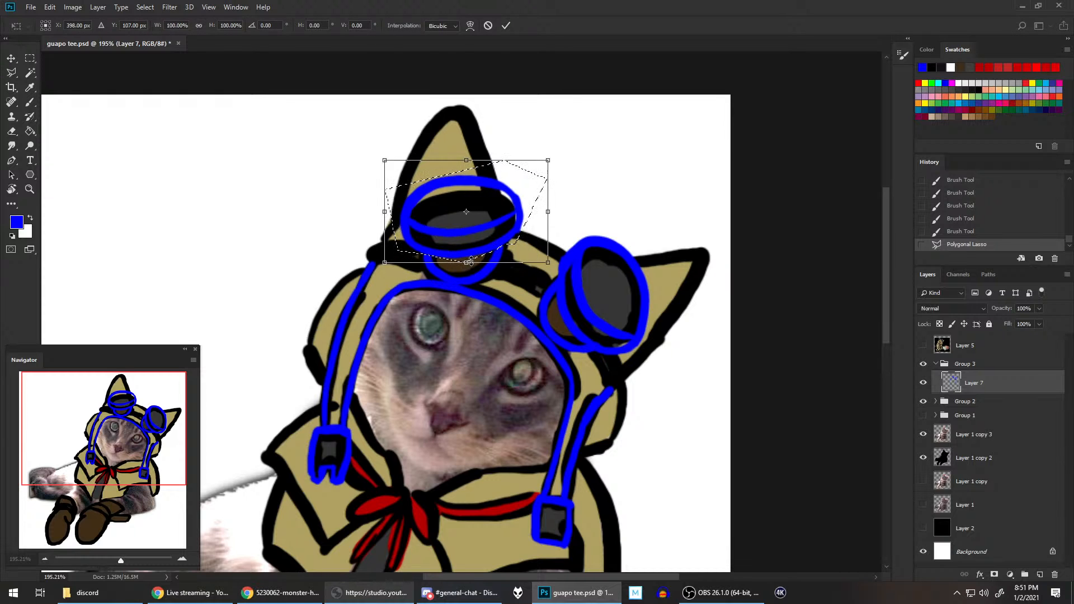
pyautogui.moveTo(466, 262); pyautogui.dragTo(466, 267)
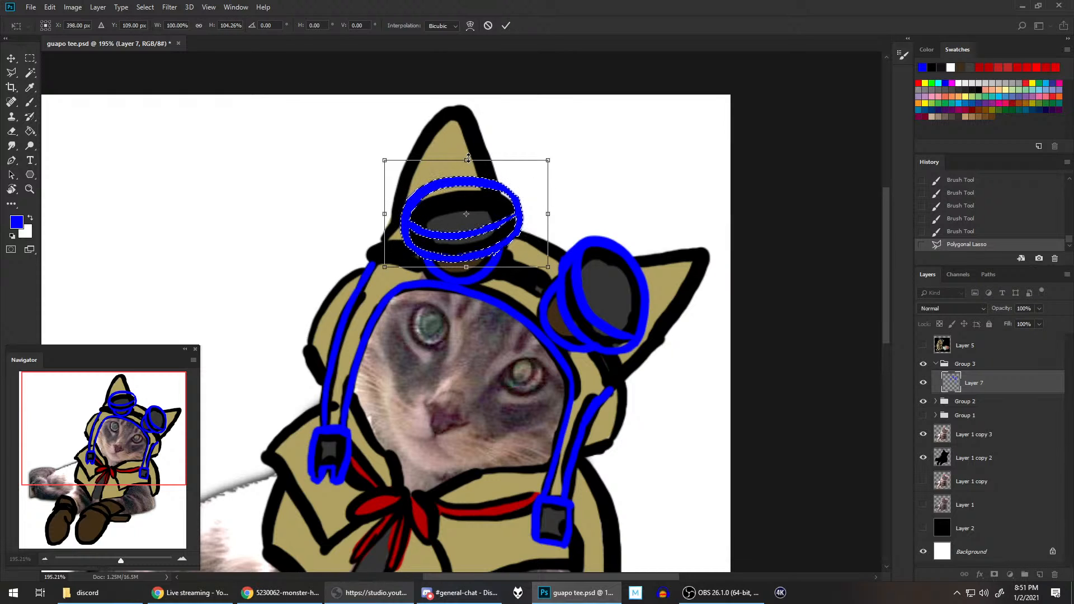
pyautogui.moveTo(468, 159); pyautogui.dragTo(467, 157)
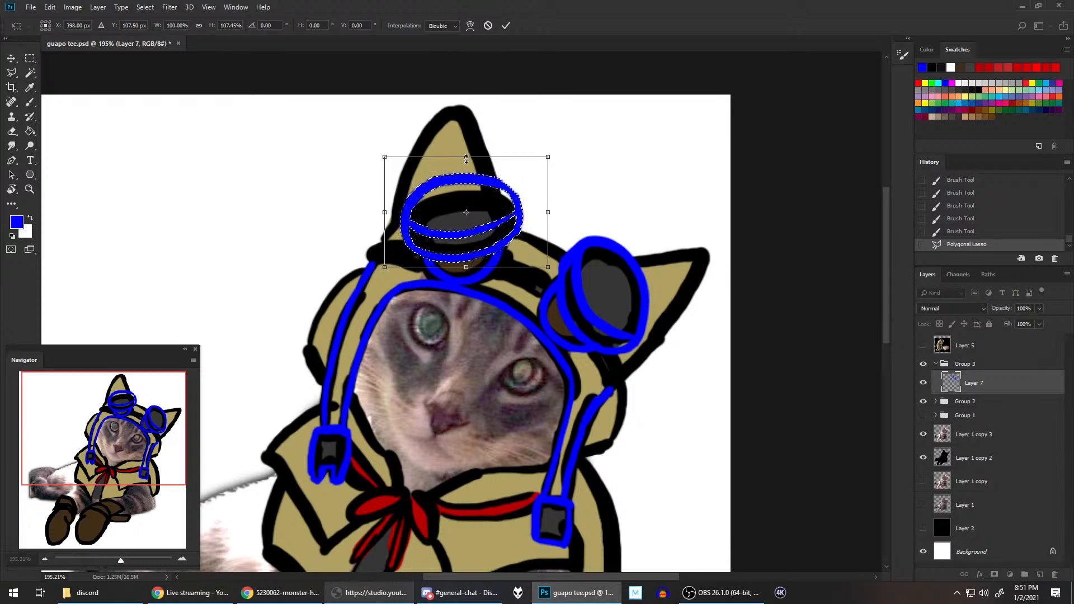
pyautogui.moveTo(466, 159); pyautogui.dragTo(466, 162)
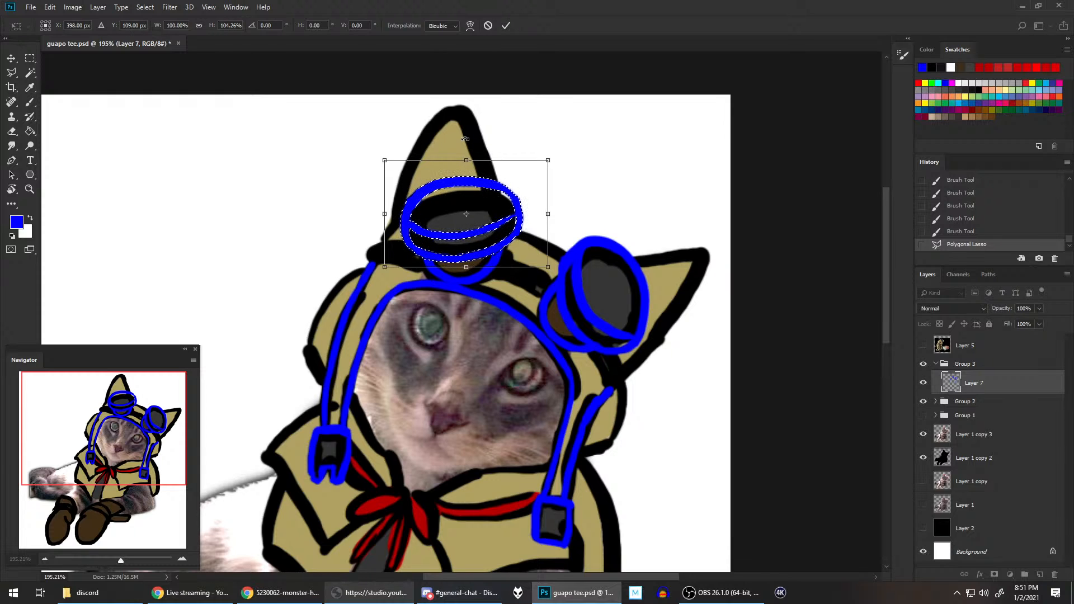
pyautogui.press('Return')
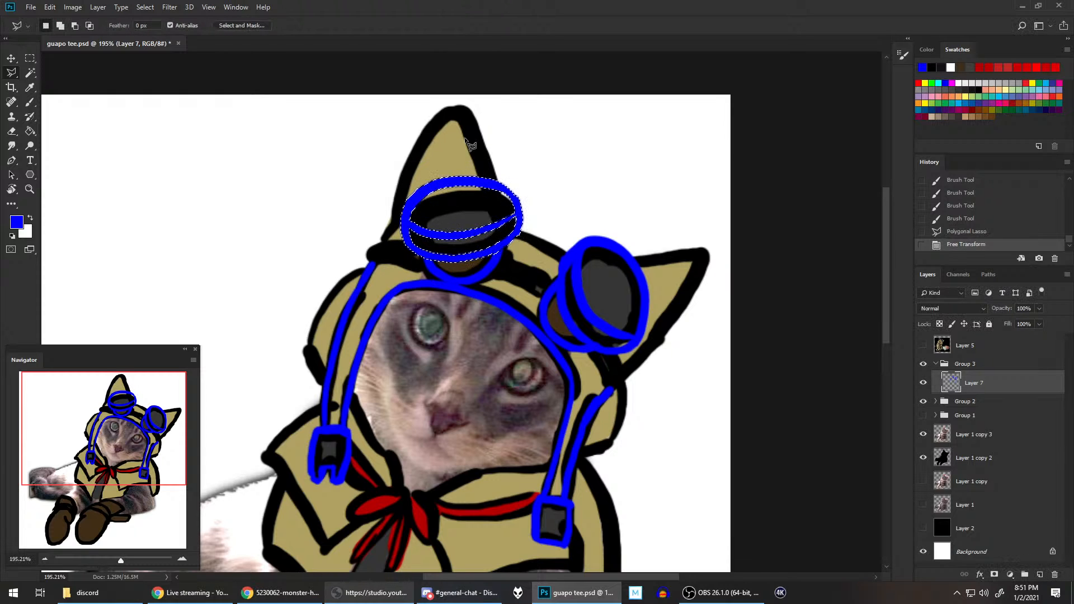
pyautogui.hotkey('ctrl', 'd')
pyautogui.hotkey('ctrl', '0')
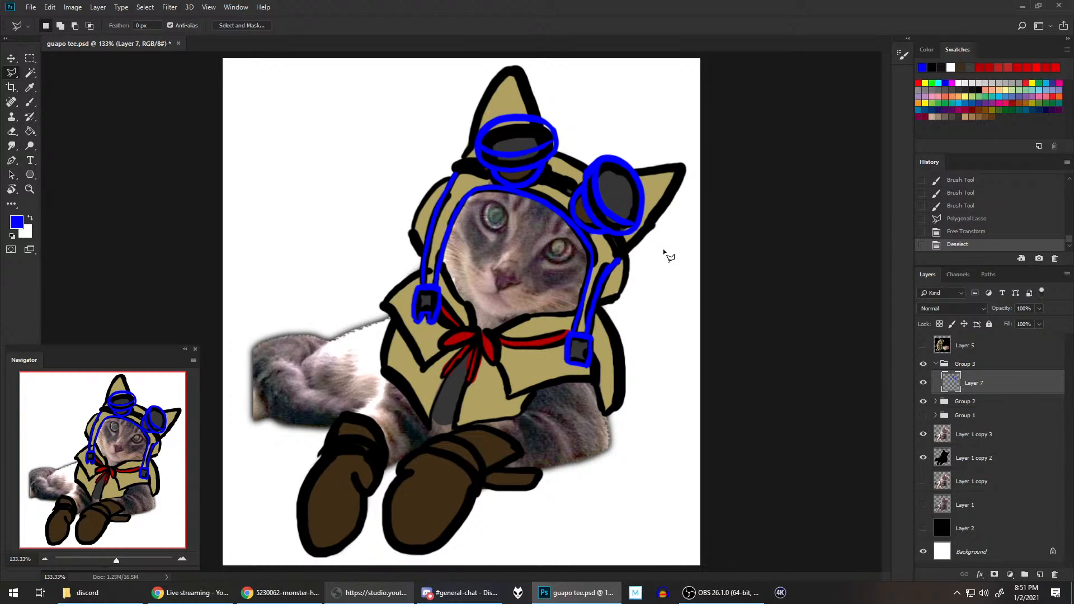
# Step: Check the Layer 5 reference and paint the blue upper and lower edges of the strap between the goggles, redoing the upper edge until smooth
pyautogui.scroll(2, 664, 210)
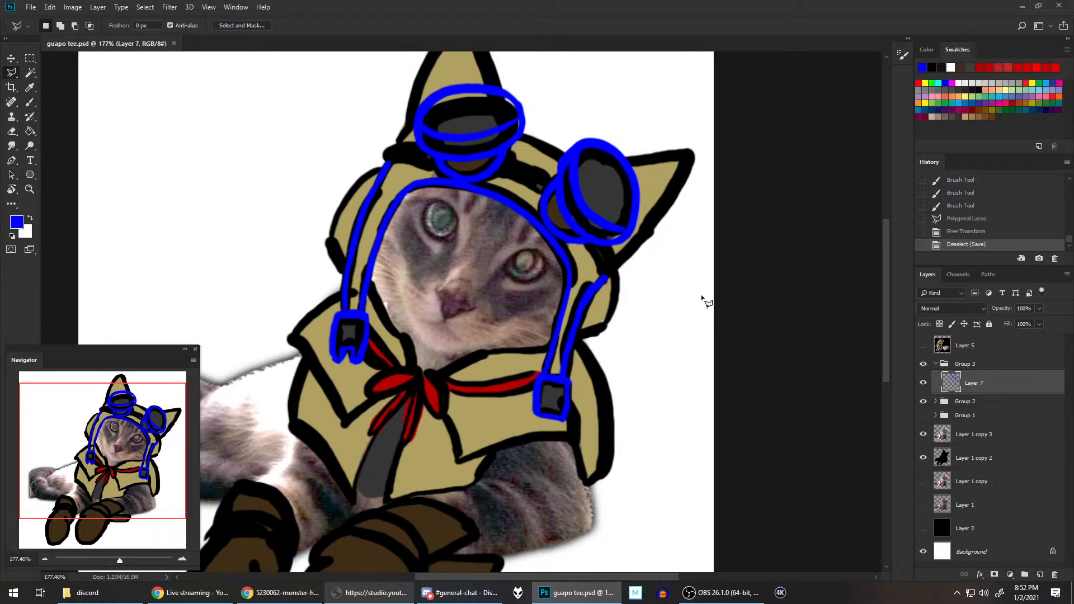
pyautogui.scroll(2, 522, 220)
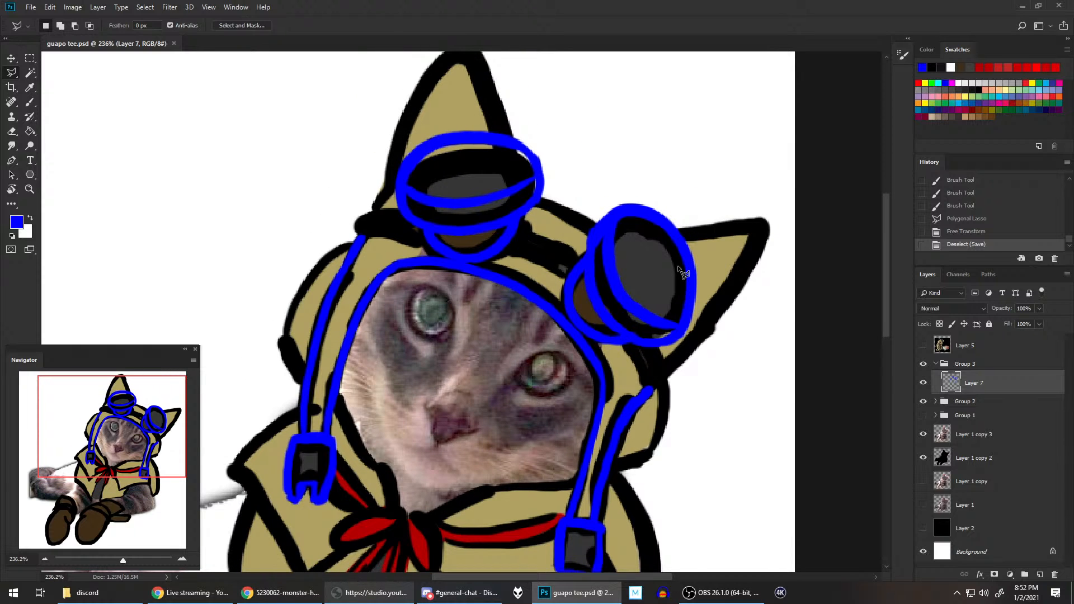
pyautogui.press('r')
pyautogui.moveTo(683, 273); pyautogui.dragTo(373, 214)
pyautogui.click(30, 102)
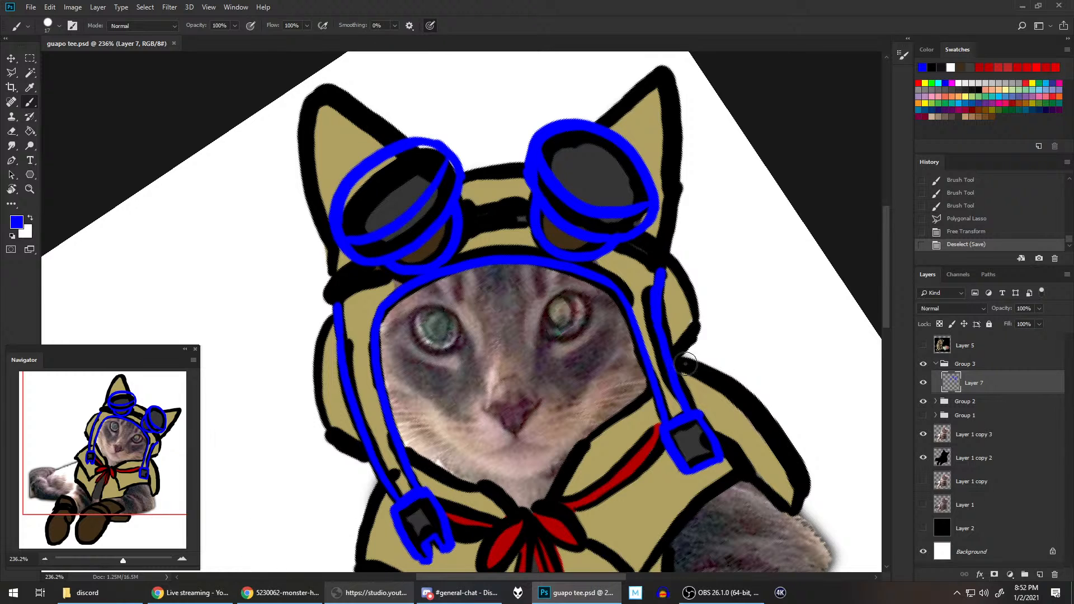
pyautogui.click(919, 346)
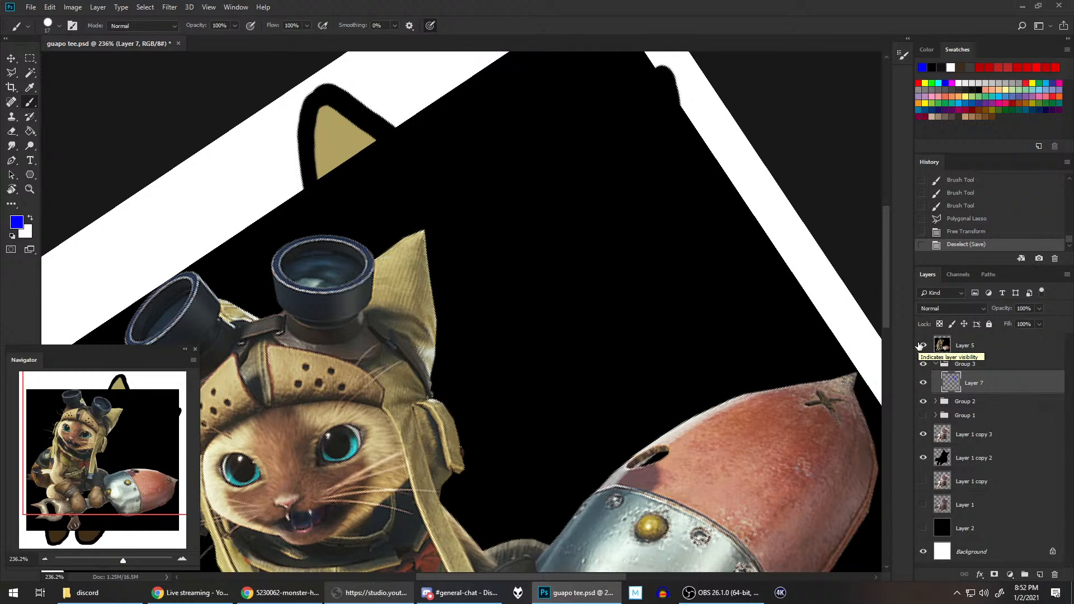
pyautogui.click(919, 345)
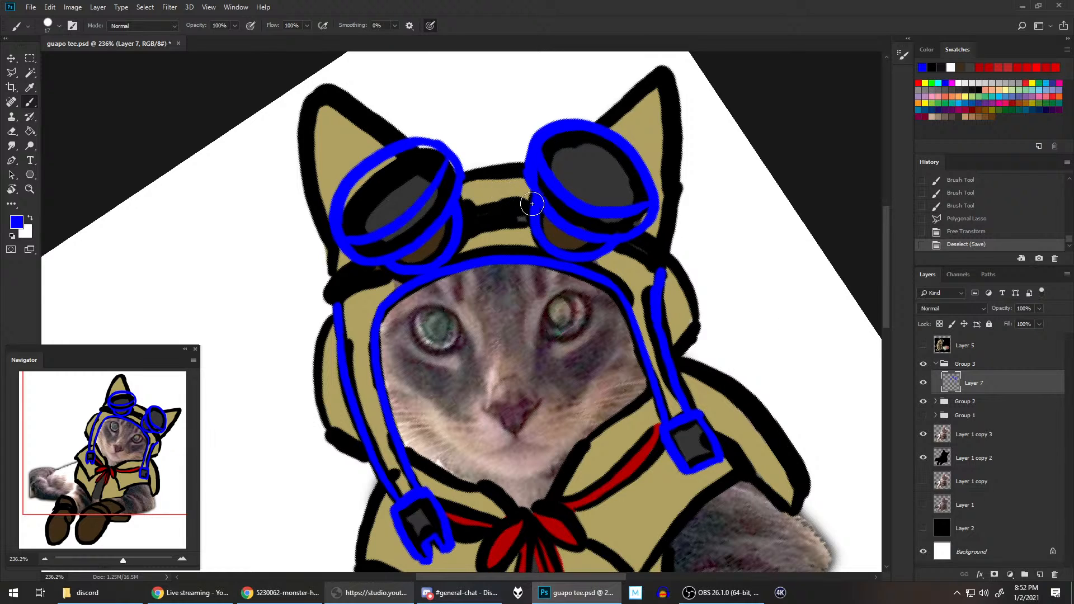
pyautogui.moveTo(461, 211); pyautogui.dragTo(532, 200)
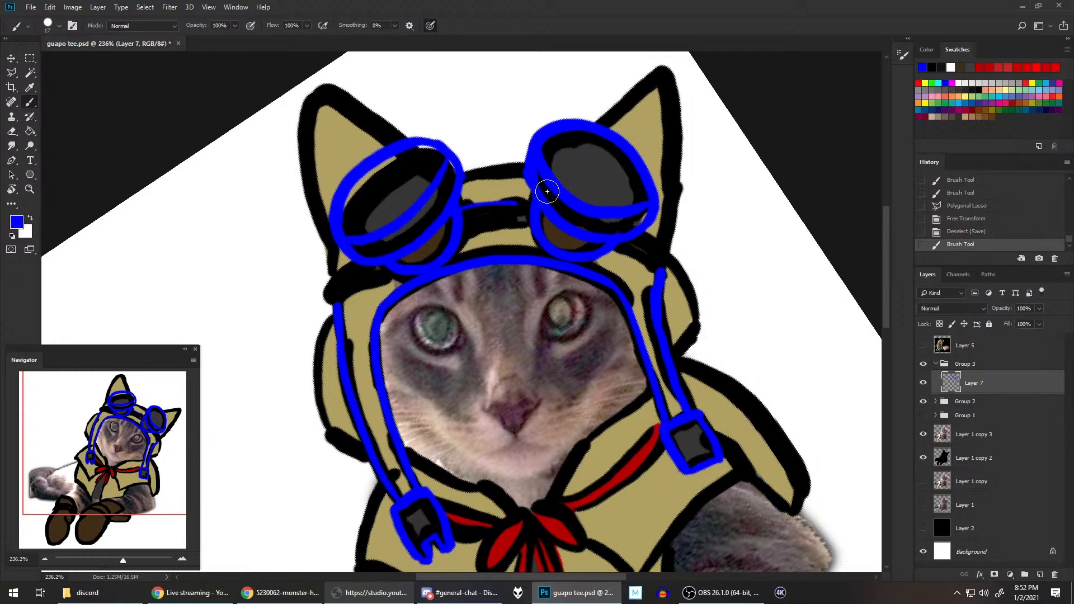
pyautogui.hotkey('ctrl', 'z')
pyautogui.moveTo(461, 209); pyautogui.dragTo(538, 199)
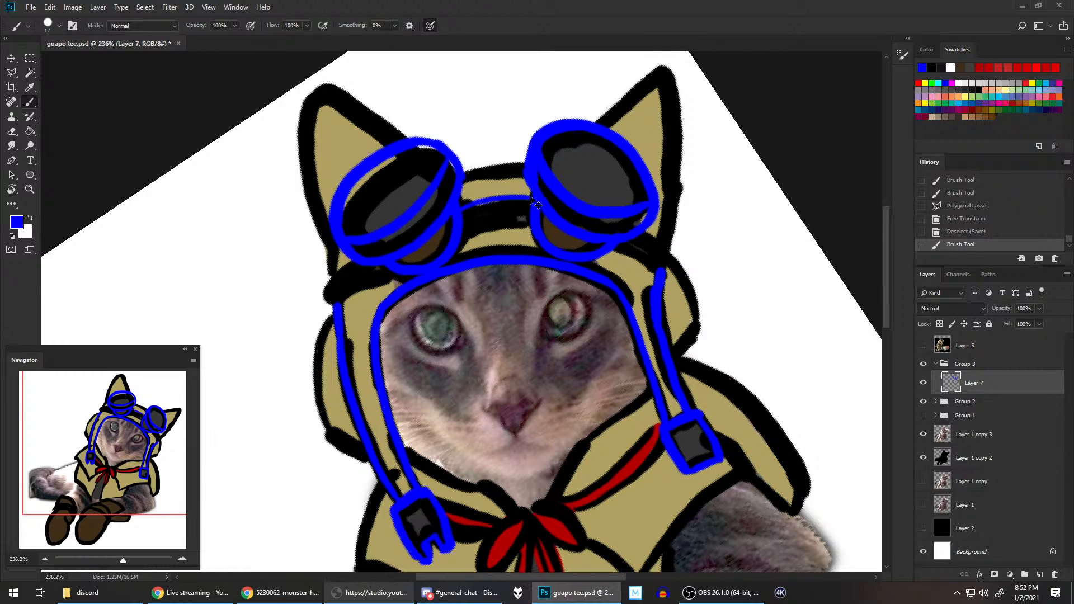
pyautogui.hotkey('ctrl', 'z')
pyautogui.moveTo(460, 210); pyautogui.dragTo(535, 198)
pyautogui.moveTo(468, 230)
pyautogui.mouseDown()
pyautogui.moveTo(544, 225)
pyautogui.moveTo(561, 196)
pyautogui.moveTo(528, 195)
pyautogui.mouseUp()
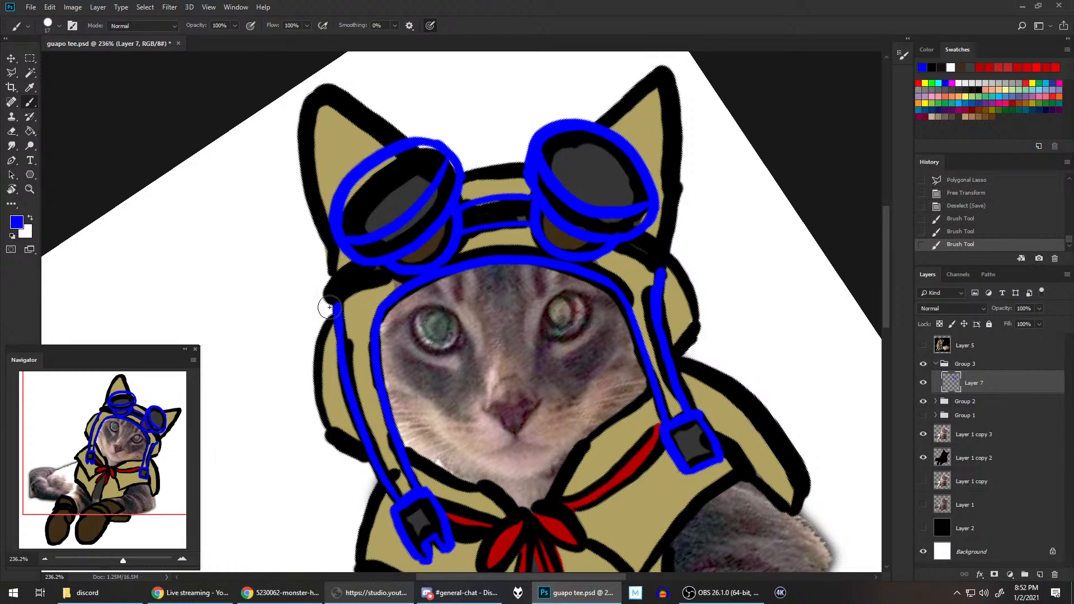
# Step: Paint blue outlines around both outer ends of the goggle strap where it wraps the sides of the hood
pyautogui.moveTo(329, 304)
pyautogui.mouseDown()
pyautogui.moveTo(324, 291)
pyautogui.moveTo(349, 263)
pyautogui.mouseUp()
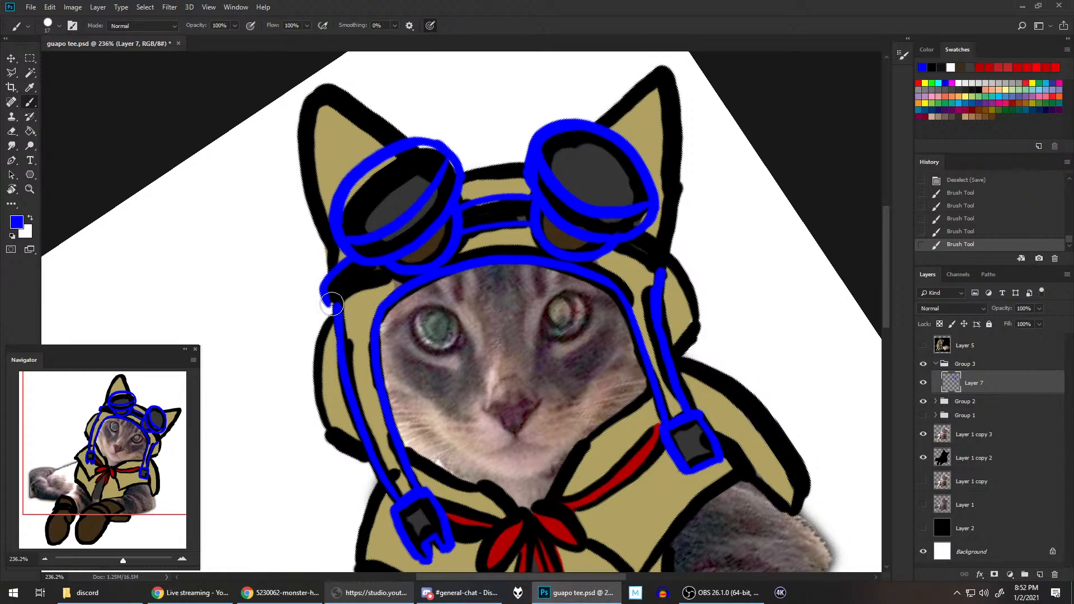
pyautogui.moveTo(327, 304)
pyautogui.mouseDown()
pyautogui.moveTo(437, 253)
pyautogui.moveTo(405, 271)
pyautogui.moveTo(456, 258)
pyautogui.moveTo(403, 276)
pyautogui.mouseUp()
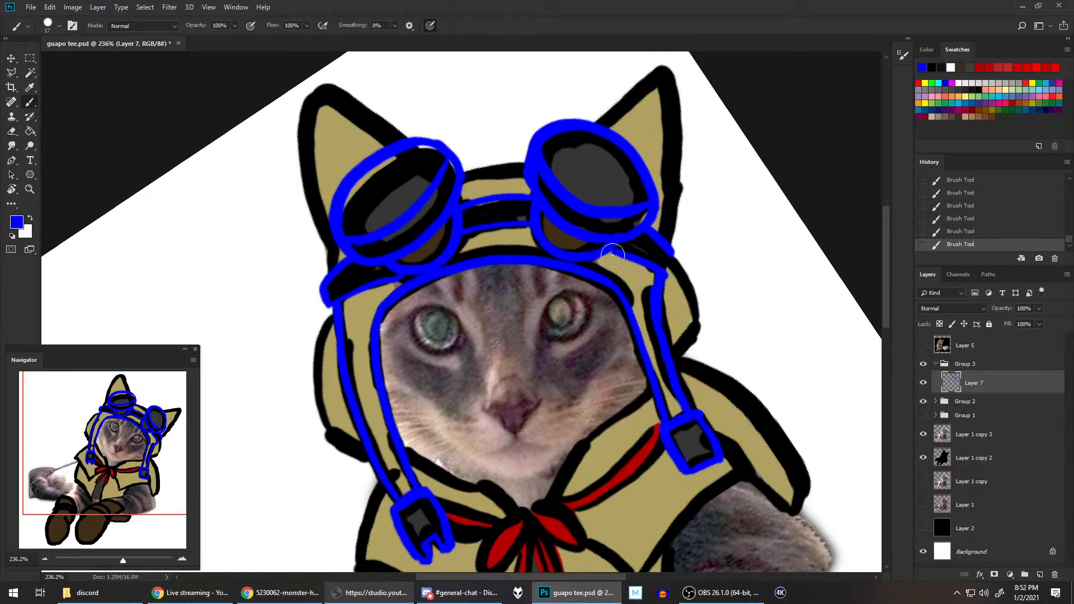
pyautogui.moveTo(609, 251)
pyautogui.mouseDown()
pyautogui.moveTo(657, 276)
pyautogui.moveTo(675, 253)
pyautogui.mouseUp()
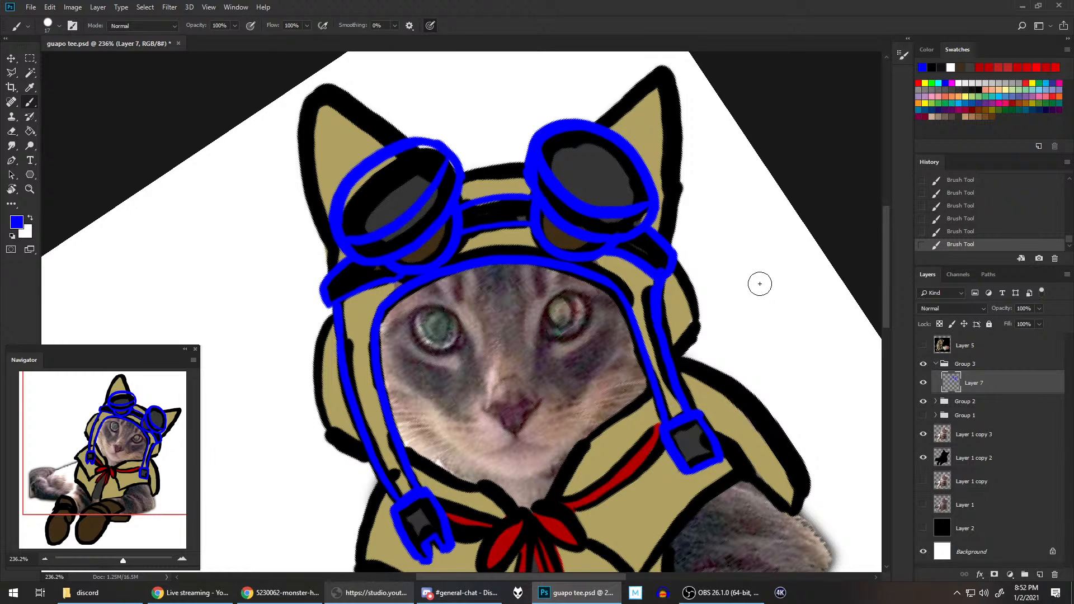
# Step: Paint the short blue lower edge of the hood's right-hand ear flap
pyautogui.scroll(-2, 727, 285)
pyautogui.hscroll(1, 710, 288)
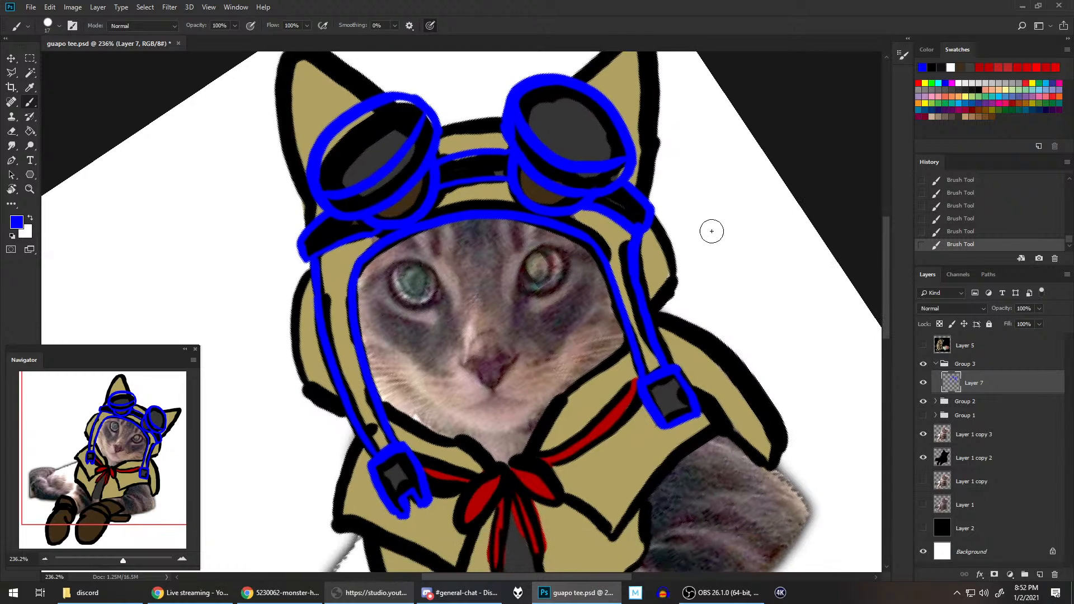
pyautogui.moveTo(654, 312); pyautogui.dragTo(677, 284)
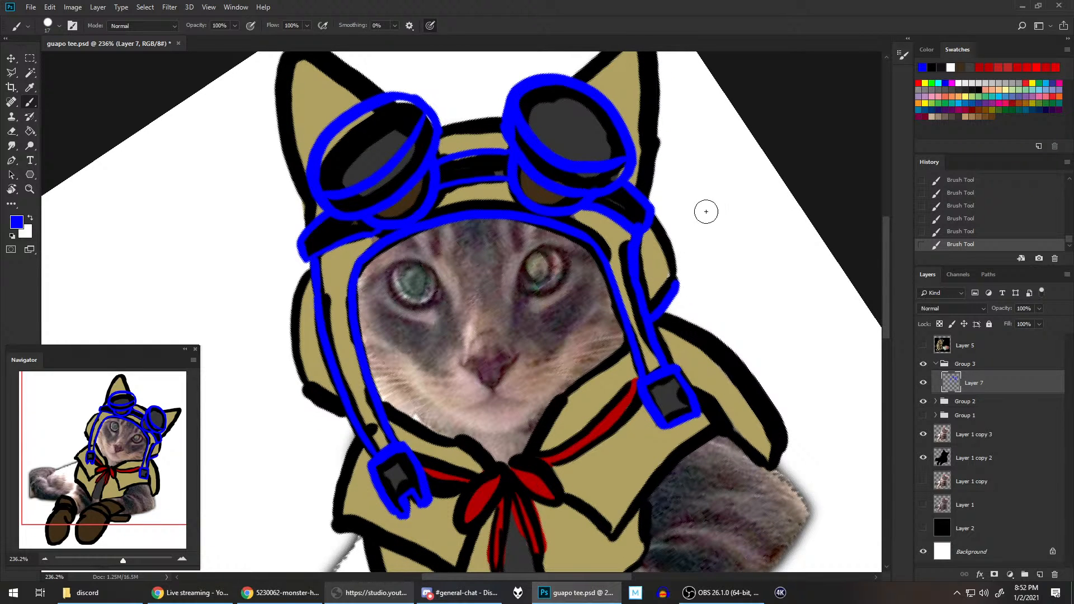
pyautogui.moveTo(652, 219); pyautogui.dragTo(674, 270)
pyautogui.hotkey('ctrl', 'z')
pyautogui.moveTo(653, 217); pyautogui.dragTo(674, 275)
pyautogui.hotkey('ctrl', 'z')
pyautogui.moveTo(655, 220); pyautogui.dragTo(672, 284)
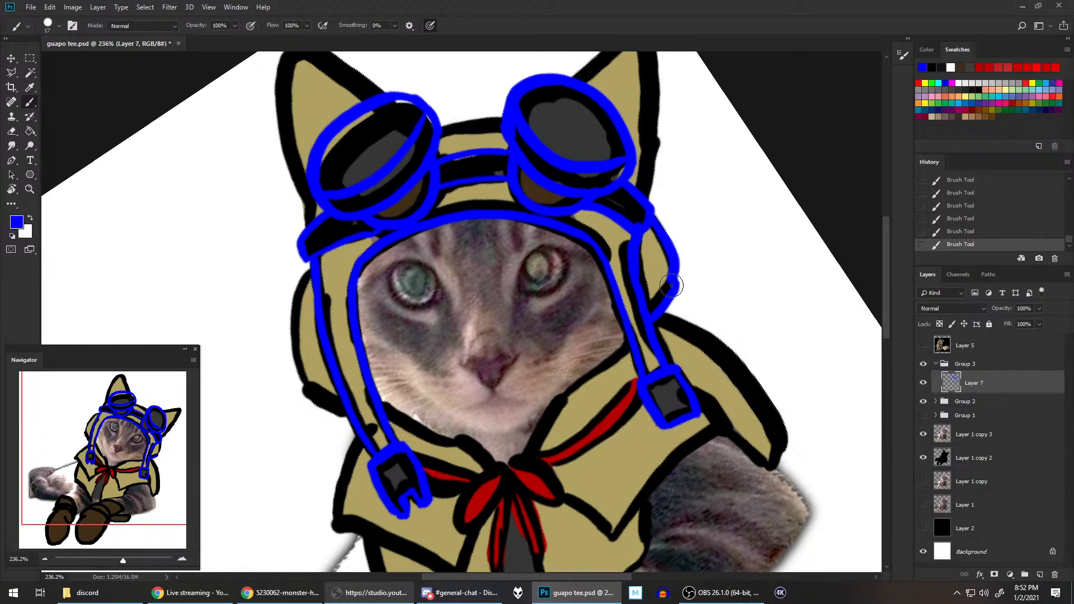
pyautogui.hotkey('ctrl', 'z')
pyautogui.moveTo(654, 218); pyautogui.dragTo(675, 287)
pyautogui.hotkey('ctrl', 'z')
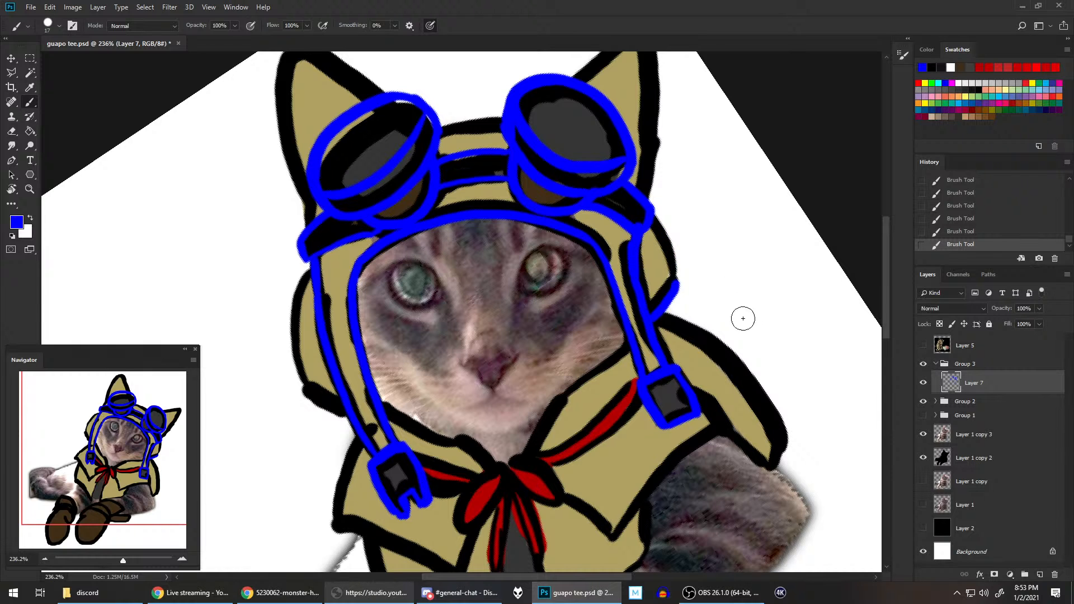
# Step: Turn the canvas nearly upside down and paint the blue outer curve of the hood's right-hand ear flap, redoing the stroke until smooth
pyautogui.press('r')
pyautogui.moveTo(721, 305)
pyautogui.mouseDown()
pyautogui.moveTo(636, 120)
pyautogui.moveTo(386, 210)
pyautogui.moveTo(370, 226)
pyautogui.mouseUp()
pyautogui.press('space')
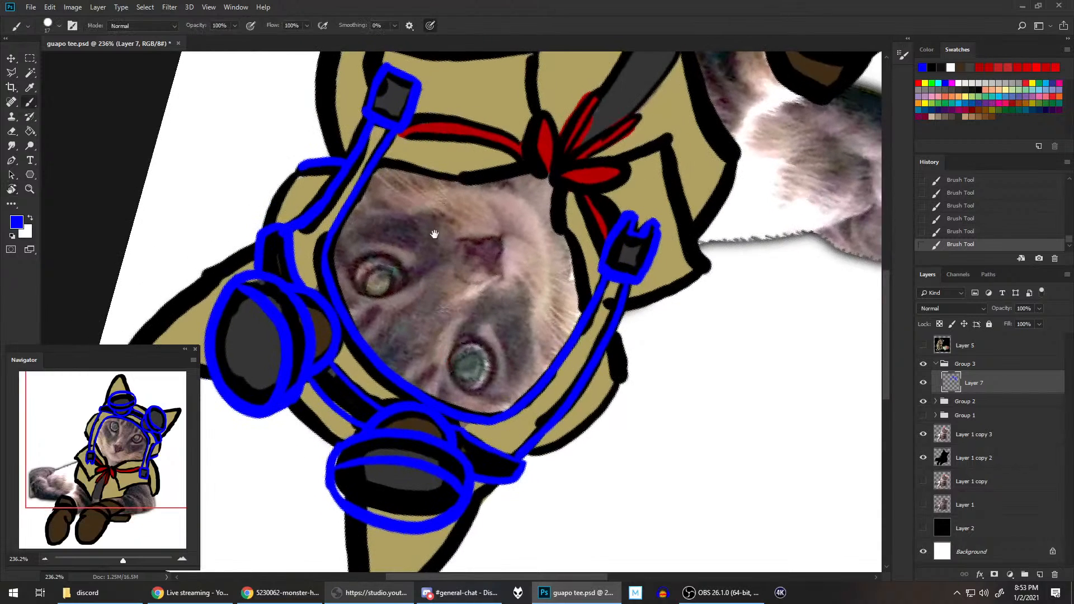
pyautogui.moveTo(434, 233); pyautogui.dragTo(680, 320)
pyautogui.moveTo(537, 318); pyautogui.dragTo(578, 252)
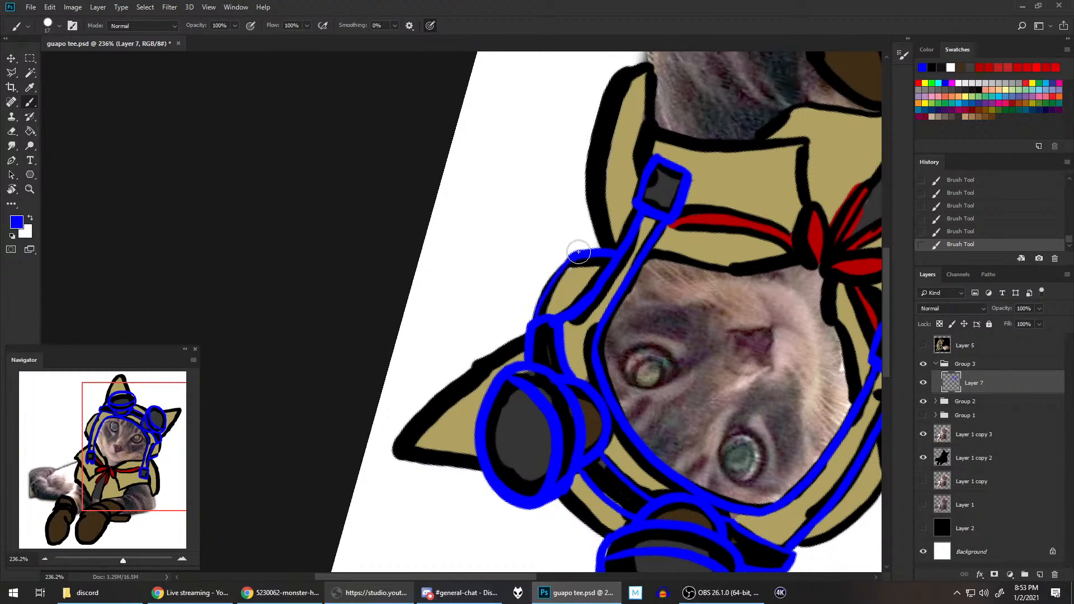
pyautogui.hotkey('ctrl', 'z')
pyautogui.moveTo(536, 318); pyautogui.dragTo(577, 251)
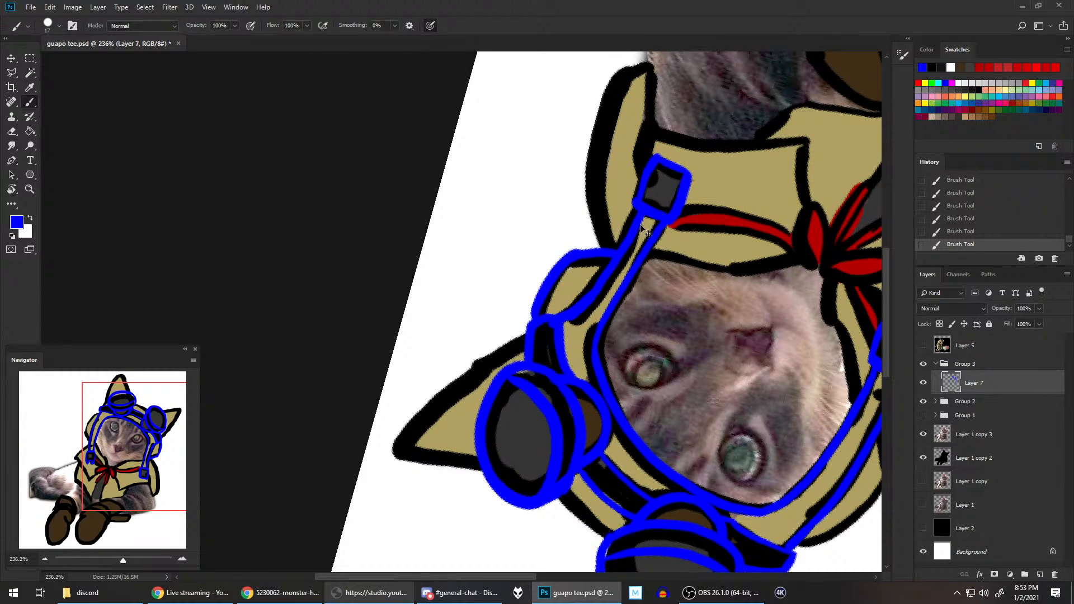
pyautogui.hotkey('ctrl', 'z')
pyautogui.moveTo(536, 320); pyautogui.dragTo(576, 253)
pyautogui.hotkey('ctrl', 'z')
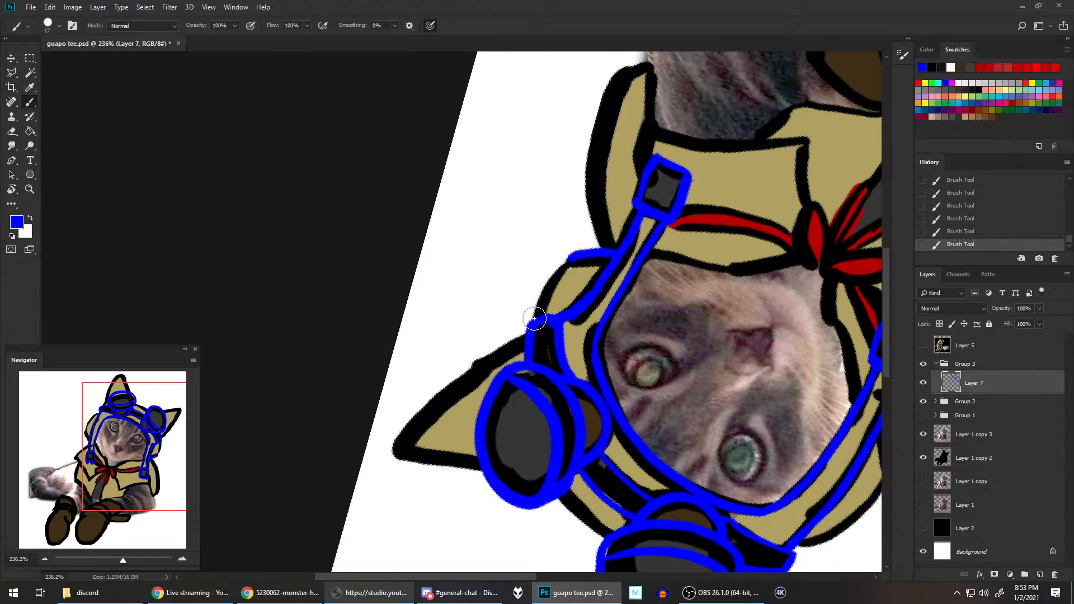
pyautogui.moveTo(535, 320)
pyautogui.mouseDown()
pyautogui.moveTo(542, 291)
pyautogui.moveTo(580, 252)
pyautogui.mouseUp()
# Step: Paint the blue outer curve and short lower edge of the hood's left-hand ear flap, redoing the long curve, and keep blue as the brush colour
pyautogui.moveTo(754, 331); pyautogui.dragTo(473, 217)
pyautogui.moveTo(521, 426)
pyautogui.mouseDown()
pyautogui.moveTo(552, 421)
pyautogui.moveTo(627, 358)
pyautogui.mouseUp()
pyautogui.hotkey('ctrl', 'z')
pyautogui.moveTo(520, 425); pyautogui.dragTo(616, 355)
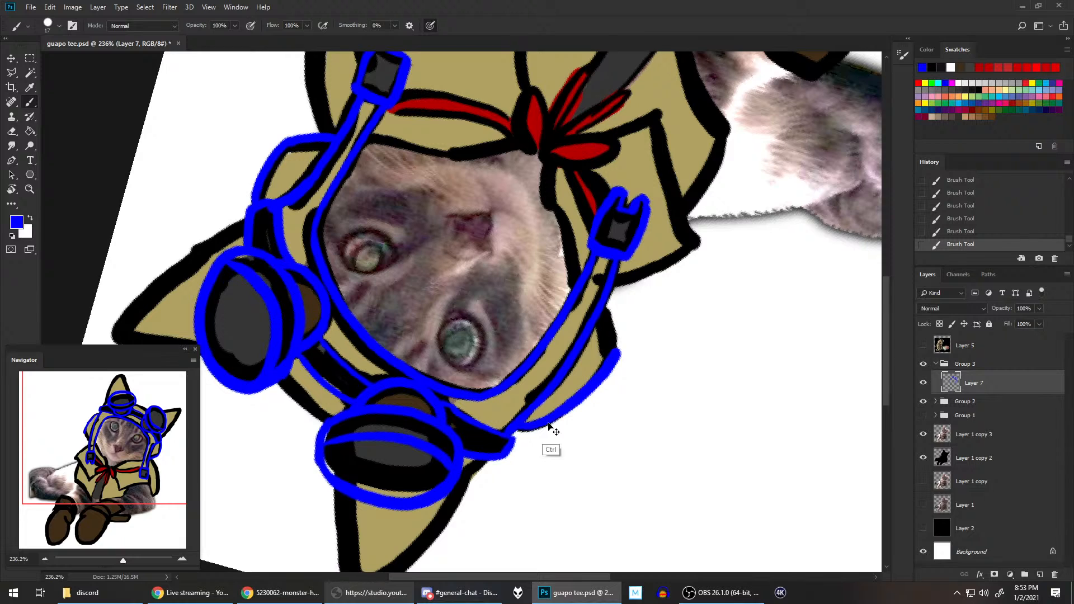
pyautogui.hotkey('ctrl', 'z')
pyautogui.moveTo(519, 427)
pyautogui.mouseDown()
pyautogui.moveTo(603, 372)
pyautogui.moveTo(631, 292)
pyautogui.moveTo(611, 333)
pyautogui.moveTo(605, 309)
pyautogui.mouseUp()
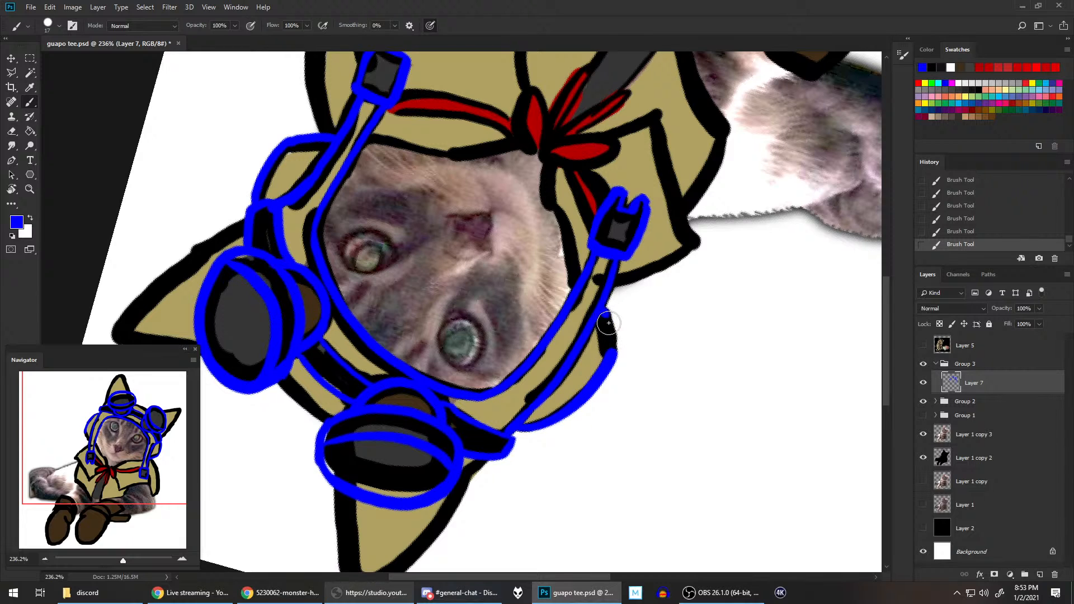
pyautogui.moveTo(675, 361); pyautogui.dragTo(740, 314)
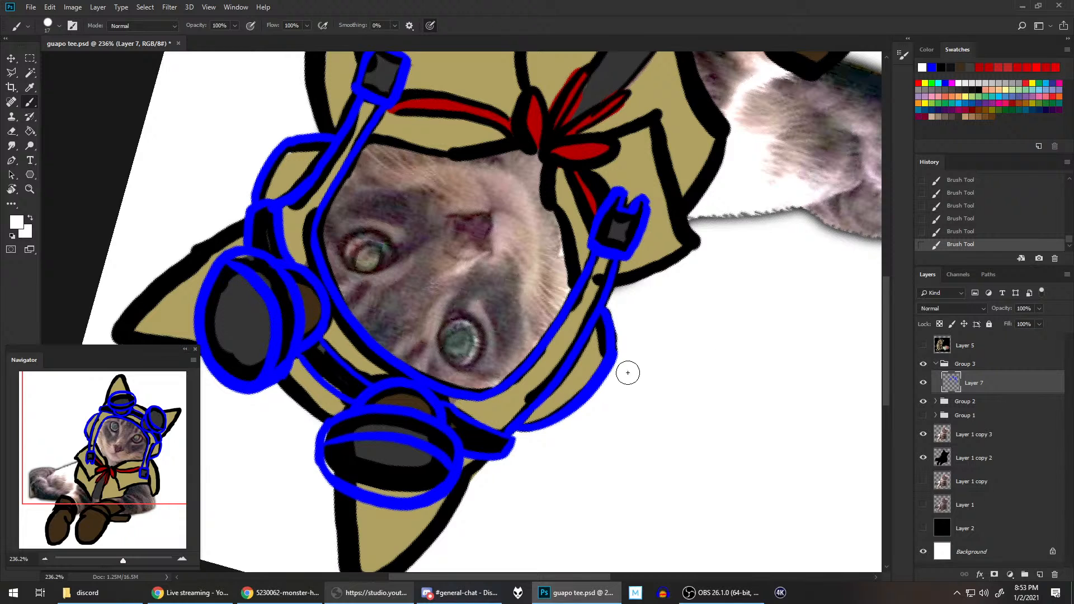
pyautogui.keyDown('alt'); pyautogui.click(600, 404); pyautogui.keyUp('alt')
pyautogui.moveTo(614, 401); pyautogui.dragTo(763, 307)
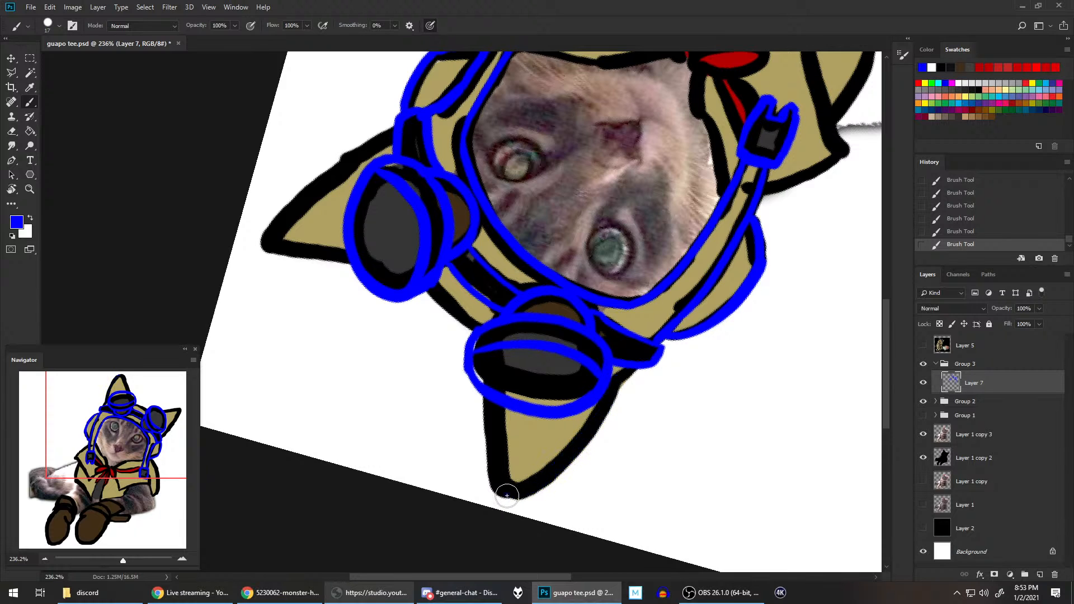
# Step: Trace both edges of the hood's taller left ear in blue on Layer 7, from the tip down to the goggles
pyautogui.moveTo(510, 492)
pyautogui.mouseDown()
pyautogui.moveTo(603, 412)
pyautogui.moveTo(624, 371)
pyautogui.mouseUp()
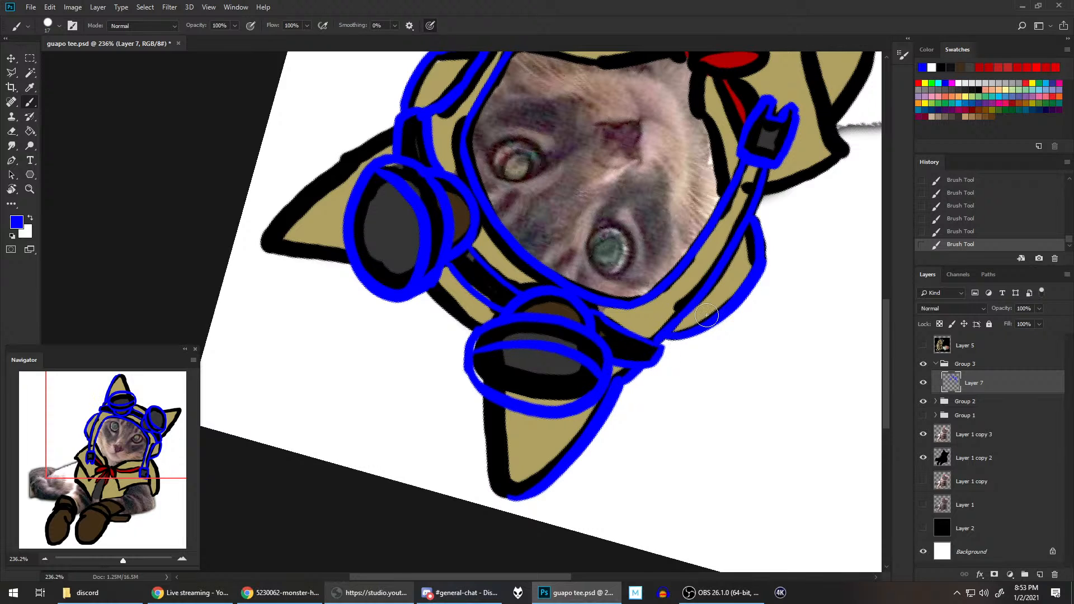
pyautogui.moveTo(498, 493)
pyautogui.mouseDown()
pyautogui.moveTo(488, 407)
pyautogui.moveTo(515, 350)
pyautogui.mouseUp()
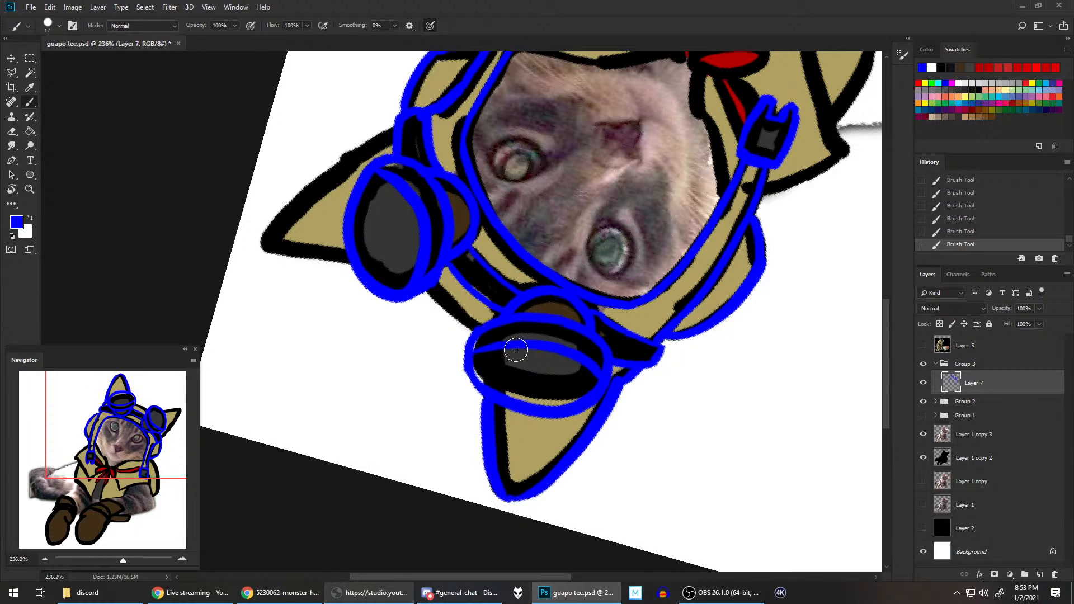
pyautogui.hotkey('ctrl', 'z')
pyautogui.moveTo(483, 397); pyautogui.dragTo(492, 496)
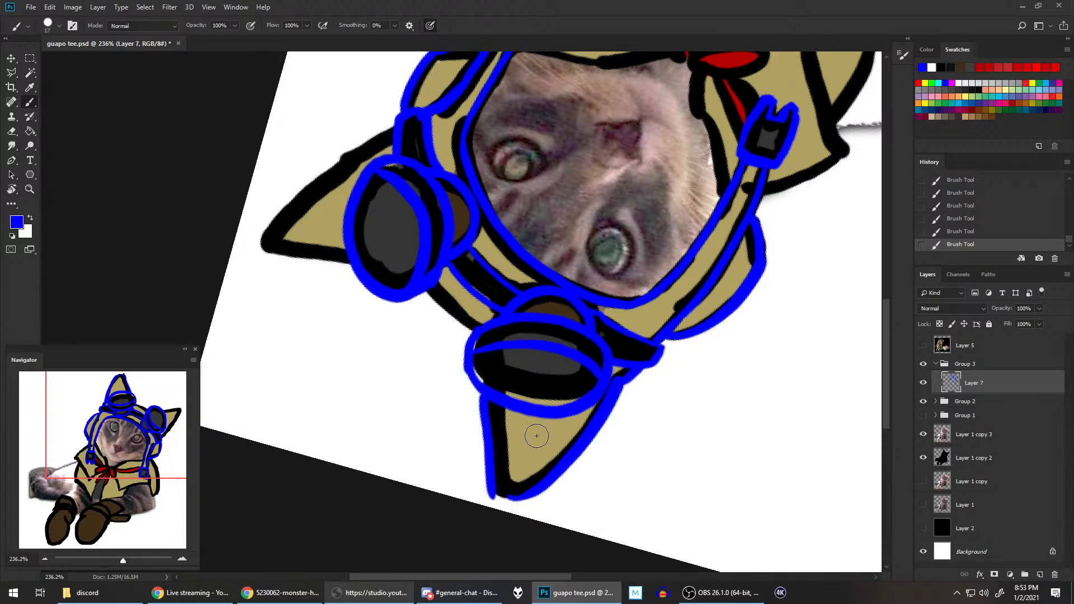
pyautogui.hotkey('ctrl', 'z')
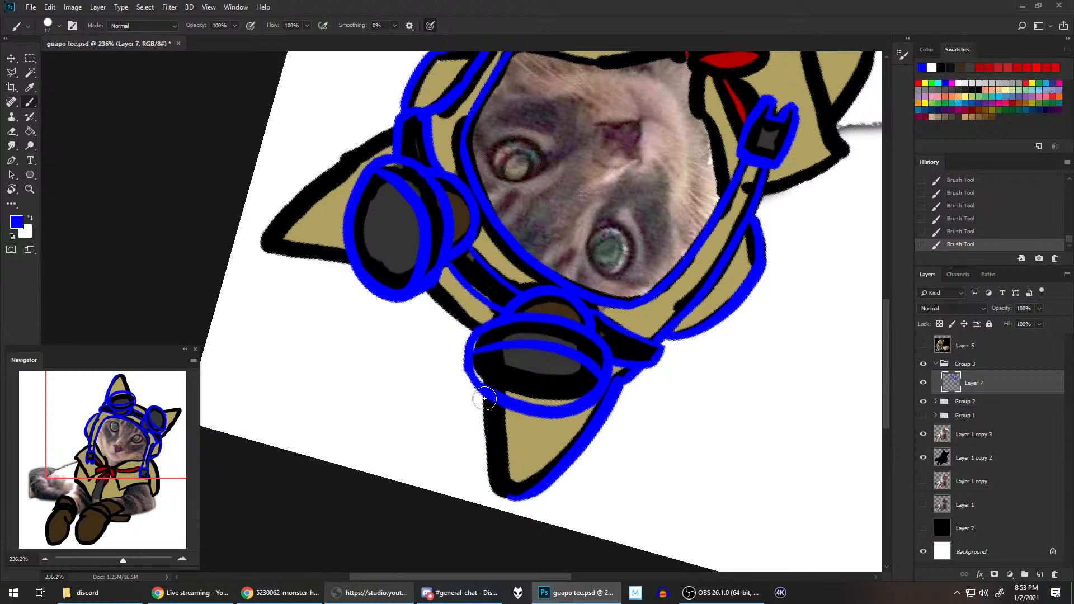
pyautogui.moveTo(484, 398)
pyautogui.mouseDown()
pyautogui.moveTo(486, 447)
pyautogui.moveTo(490, 491)
pyautogui.mouseUp()
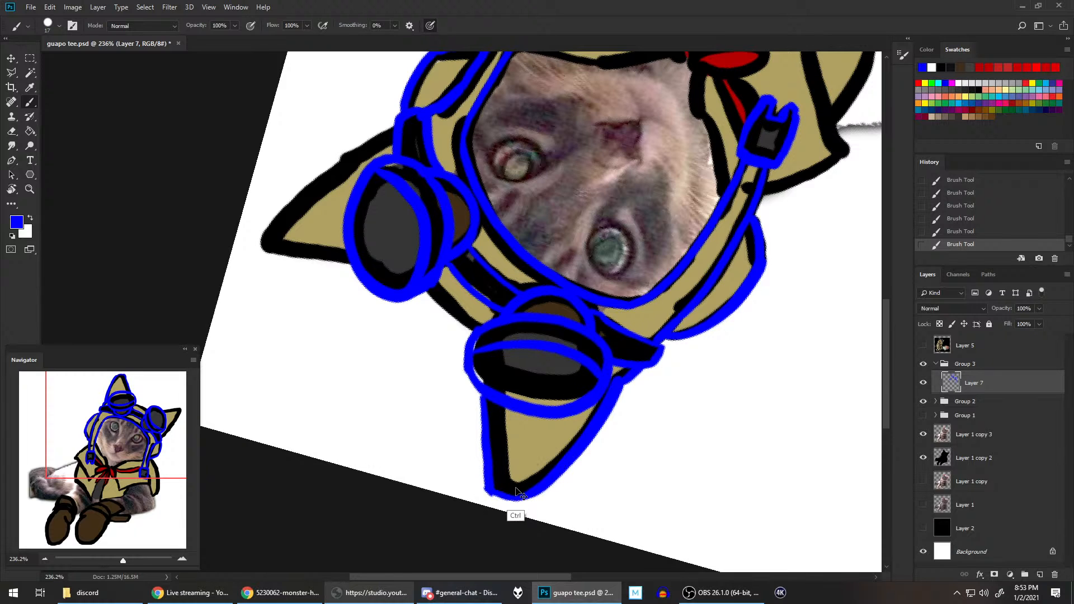
# Step: Trace the outer and inner edges of the hood's right ear in blue on Layer 7
pyautogui.moveTo(561, 353)
pyautogui.mouseDown()
pyautogui.moveTo(773, 351)
pyautogui.moveTo(749, 450)
pyautogui.mouseUp()
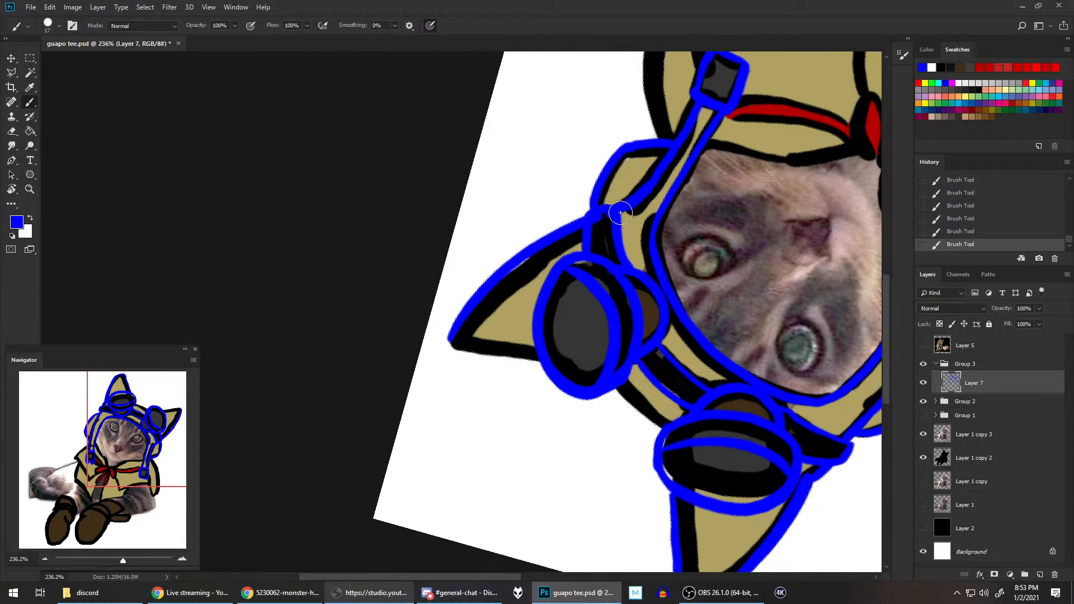
pyautogui.moveTo(447, 343)
pyautogui.mouseDown()
pyautogui.moveTo(582, 227)
pyautogui.moveTo(598, 246)
pyautogui.mouseUp()
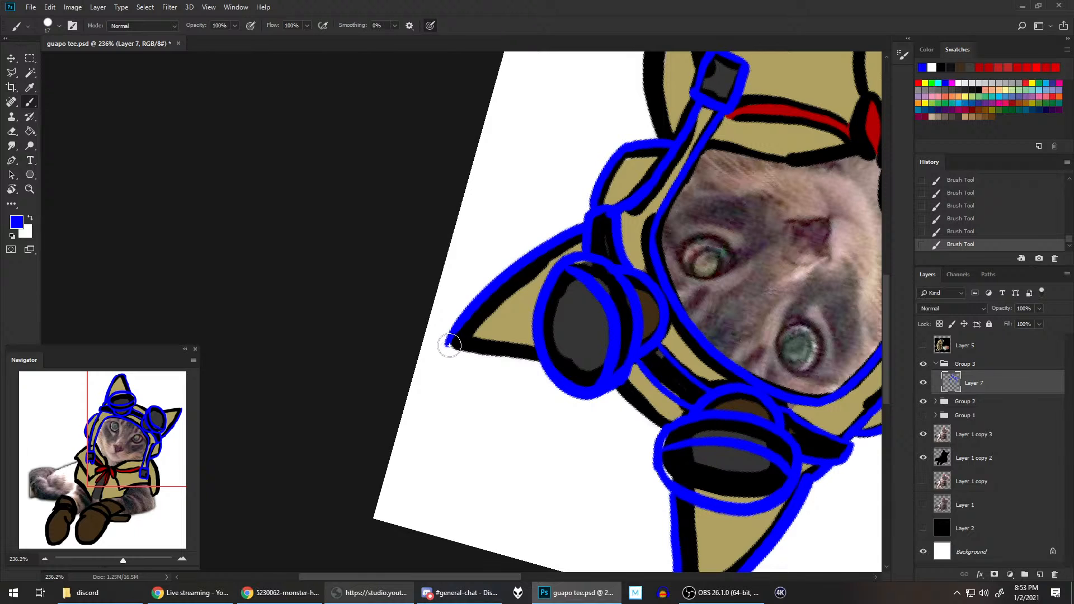
pyautogui.moveTo(448, 345); pyautogui.dragTo(522, 363)
pyautogui.hotkey('ctrl', 'z')
pyautogui.click(452, 351)
pyautogui.moveTo(453, 353); pyautogui.dragTo(551, 366)
pyautogui.hotkey('ctrl', 'z')
pyautogui.moveTo(450, 349); pyautogui.dragTo(544, 366)
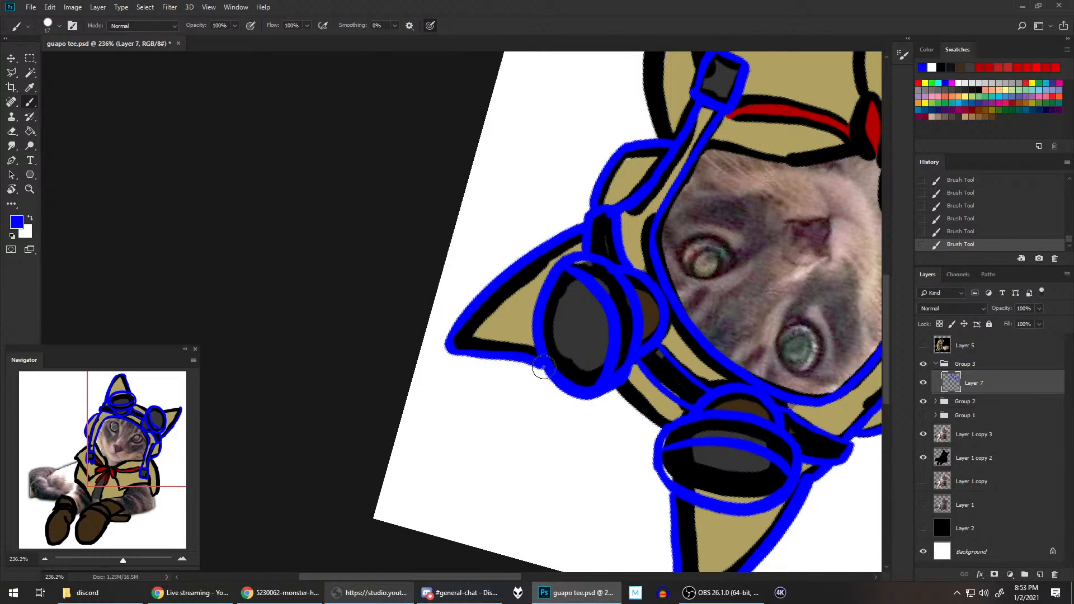
# Step: Redraw the right ear's inner edge as a clean blue line from the ear tip to the goggle rim
pyautogui.press('r')
pyautogui.moveTo(727, 325)
pyautogui.mouseDown()
pyautogui.moveTo(738, 242)
pyautogui.moveTo(665, 137)
pyautogui.moveTo(635, 137)
pyautogui.mouseUp()
pyautogui.press('b')
pyautogui.moveTo(484, 342)
pyautogui.mouseDown()
pyautogui.moveTo(569, 274)
pyautogui.moveTo(491, 341)
pyautogui.moveTo(562, 283)
pyautogui.mouseUp()
pyautogui.hotkey('ctrl', 'z')
pyautogui.hotkey('ctrl', 'z')
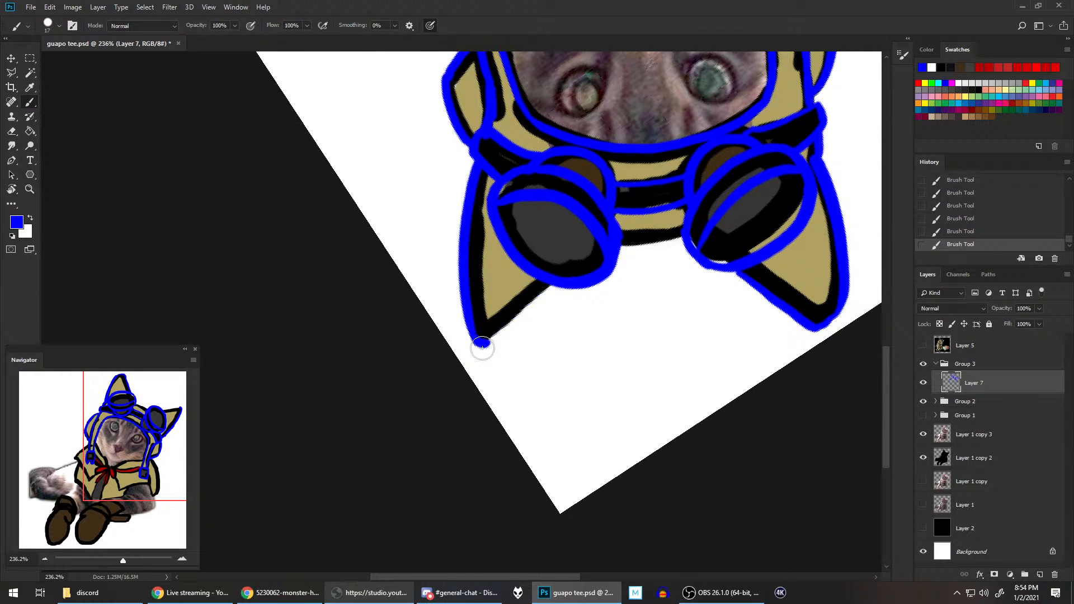
pyautogui.moveTo(484, 343); pyautogui.dragTo(558, 285)
pyautogui.hotkey('ctrl', 'z')
pyautogui.moveTo(484, 342); pyautogui.dragTo(559, 281)
pyautogui.hotkey('ctrl', 'z')
pyautogui.moveTo(485, 342); pyautogui.dragTo(568, 271)
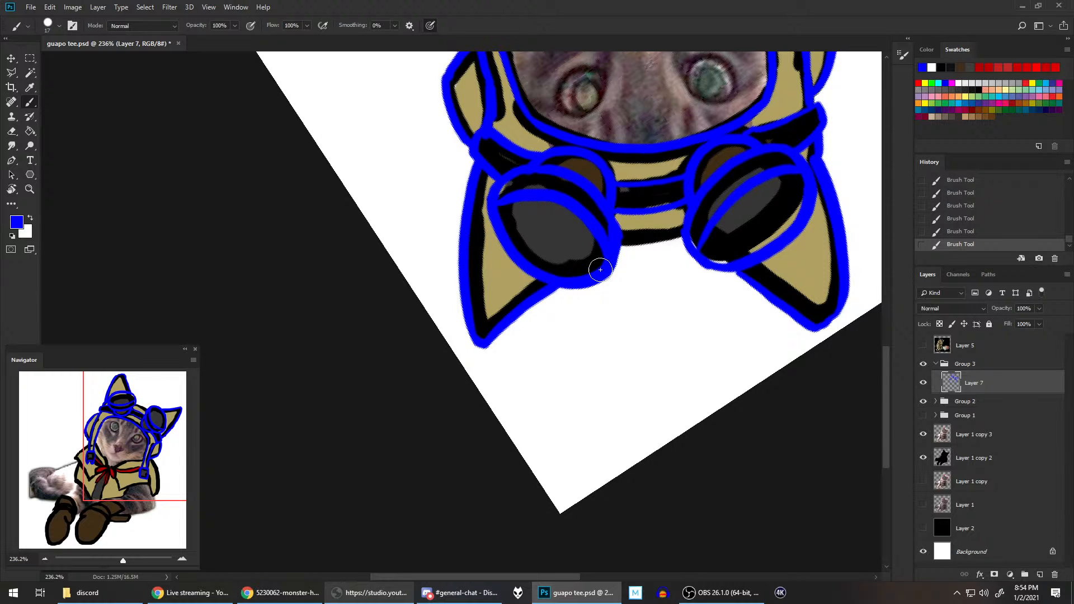
# Step: Draw a blue line along the top edge of the hood between the two goggle lenses
pyautogui.press('r')
pyautogui.press('Escape')
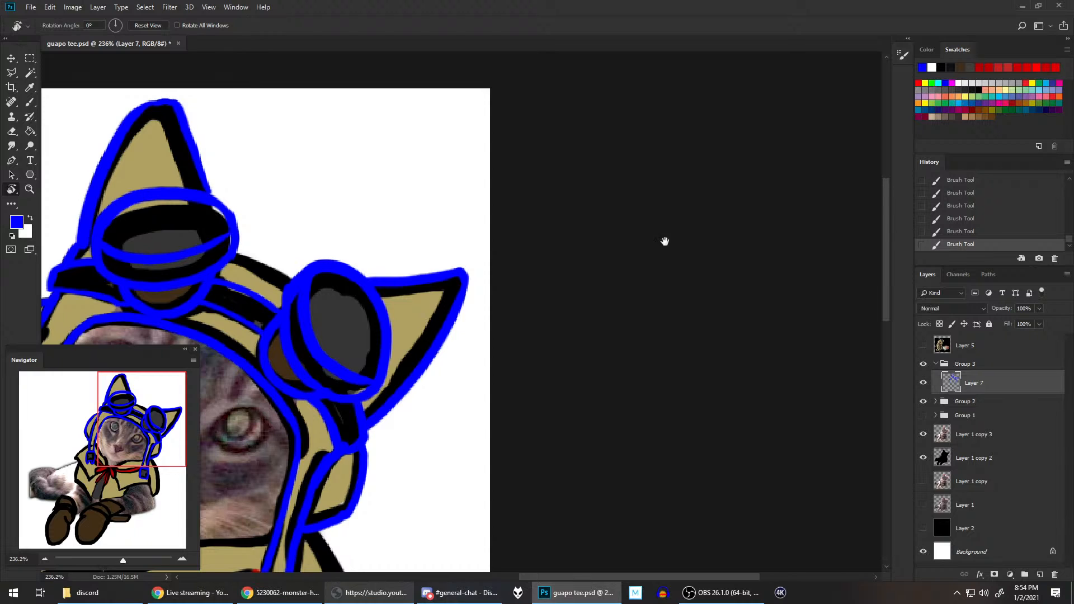
pyautogui.moveTo(376, 308); pyautogui.dragTo(623, 250)
pyautogui.press('b')
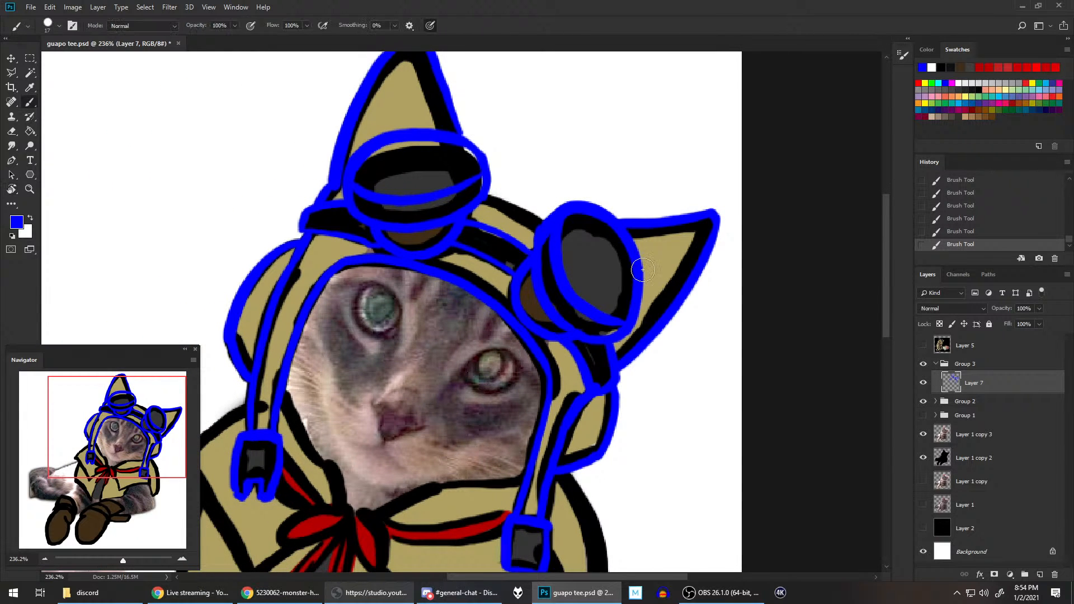
pyautogui.scroll(-2, 643, 268)
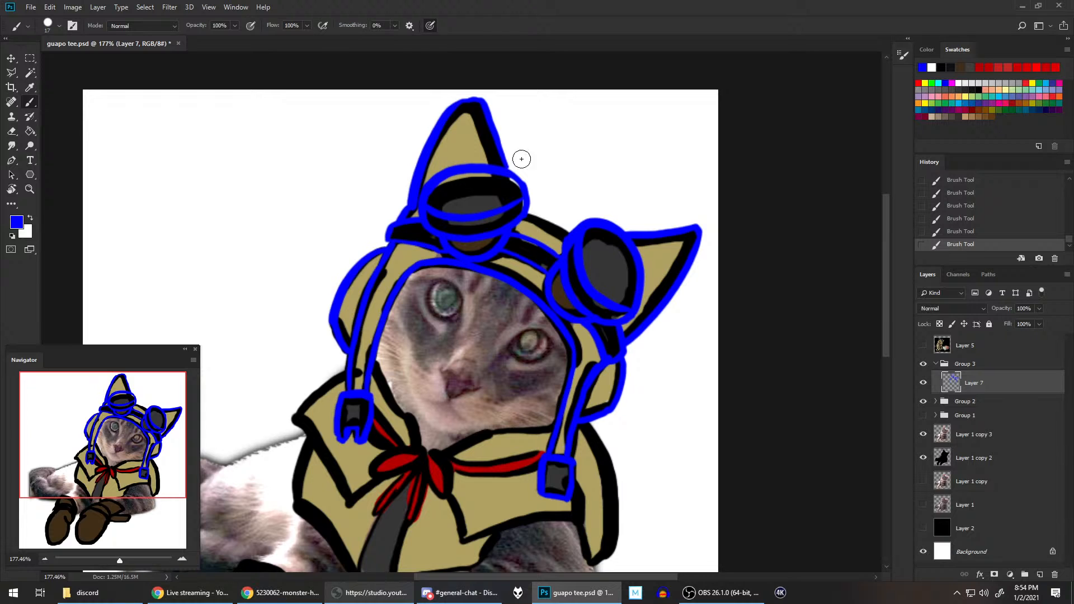
pyautogui.scroll(2, 546, 238)
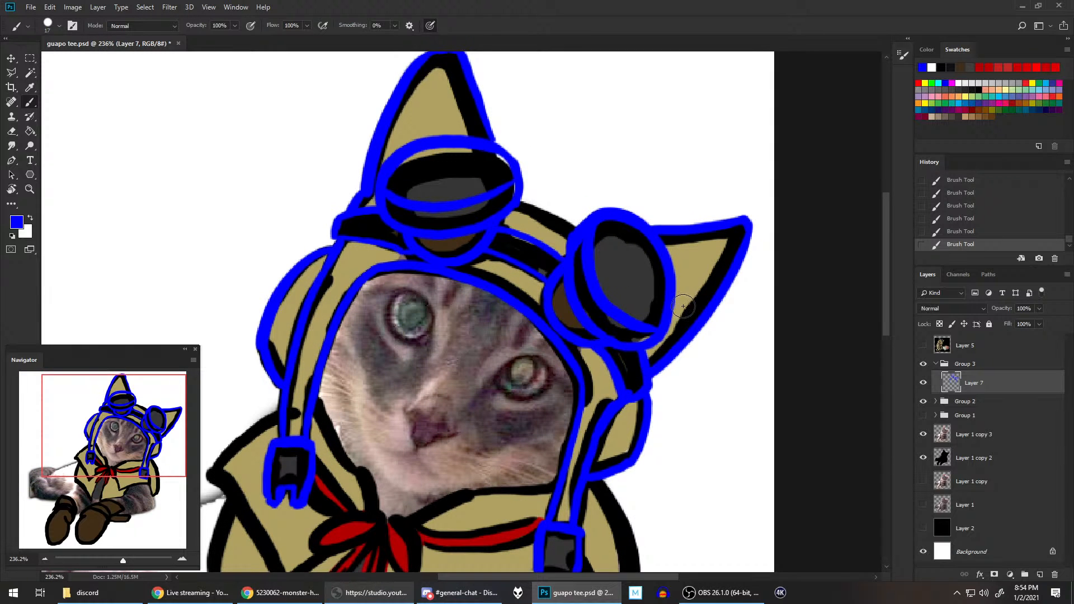
pyautogui.press('r')
pyautogui.moveTo(691, 301); pyautogui.dragTo(649, 178)
pyautogui.press('b')
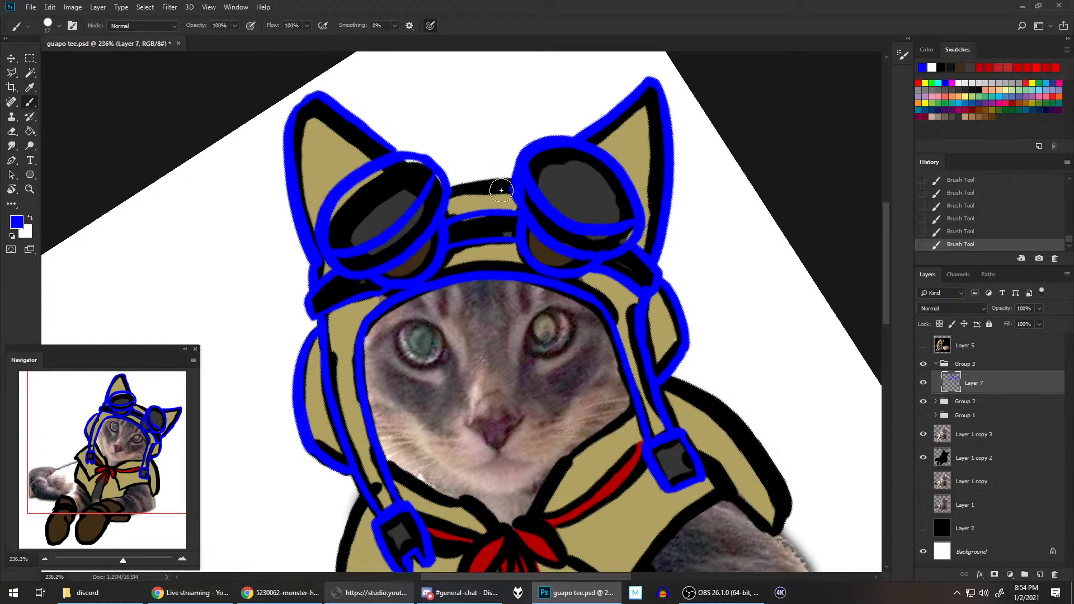
pyautogui.moveTo(454, 181); pyautogui.dragTo(513, 176)
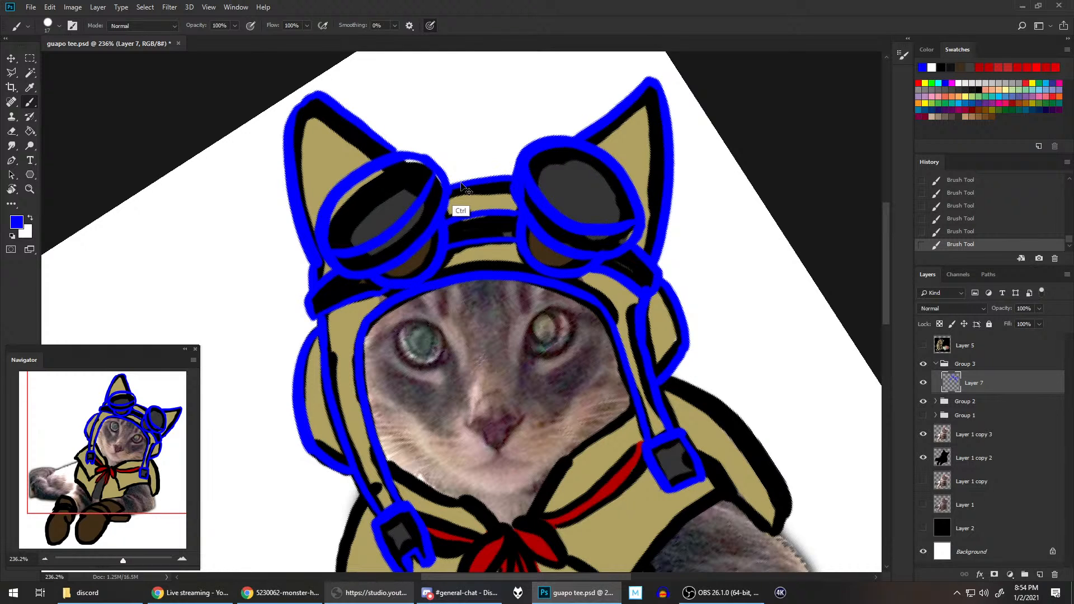
pyautogui.hotkey('ctrl', 'z')
pyautogui.moveTo(447, 186); pyautogui.dragTo(515, 180)
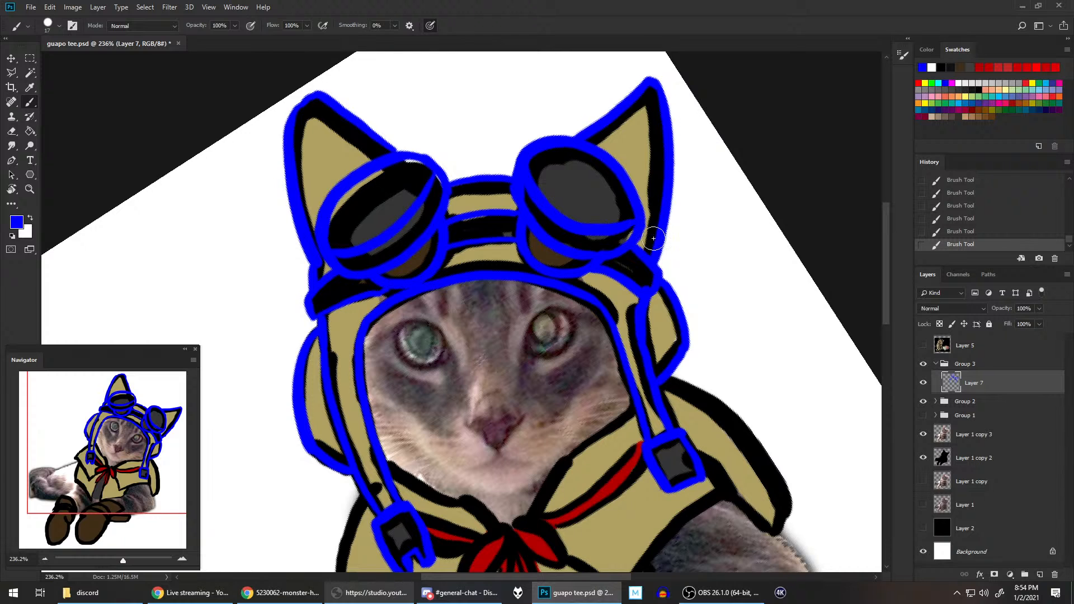
# Step: Reset the canvas rotation to 0° and save the document
pyautogui.scroll(-3, 660, 252)
pyautogui.scroll(-2, 671, 256)
pyautogui.press('super')
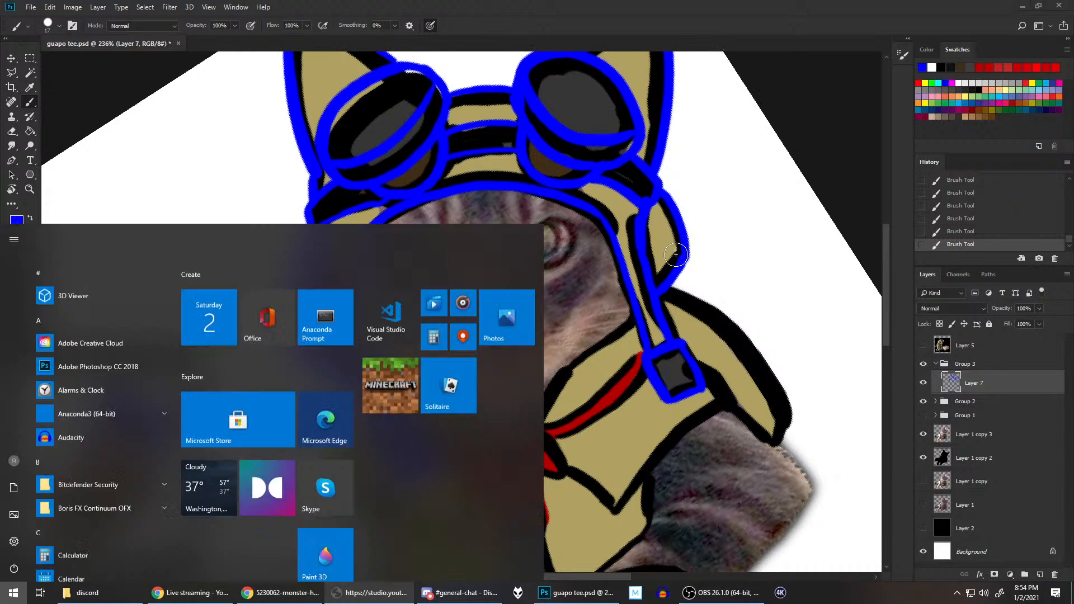
pyautogui.press('super')
pyautogui.scroll(-3, 676, 254)
pyautogui.moveTo(675, 255); pyautogui.dragTo(643, 235)
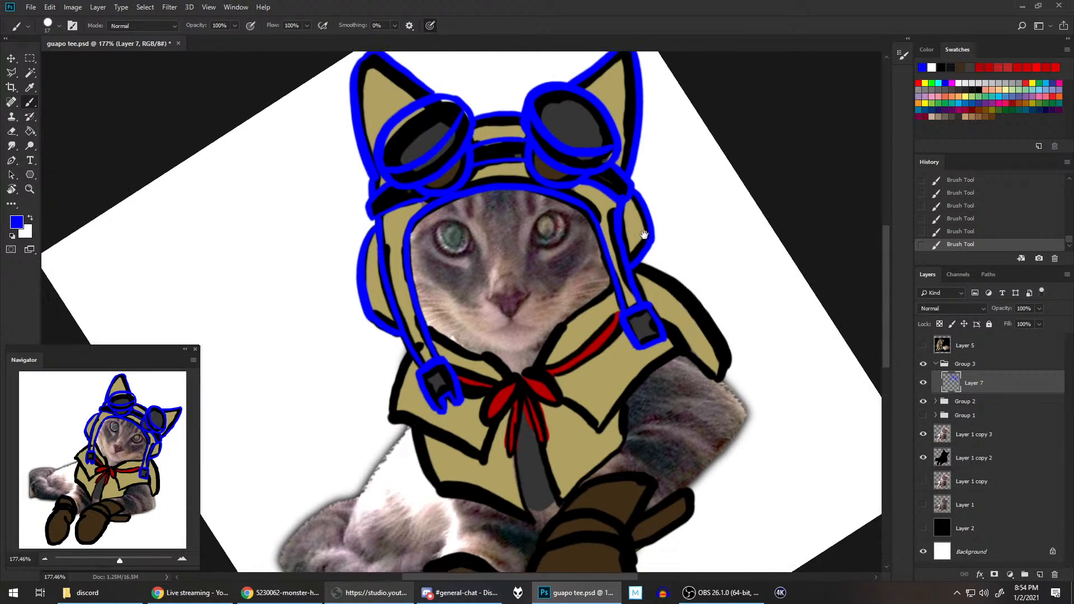
pyautogui.press('r')
pyautogui.press('Escape')
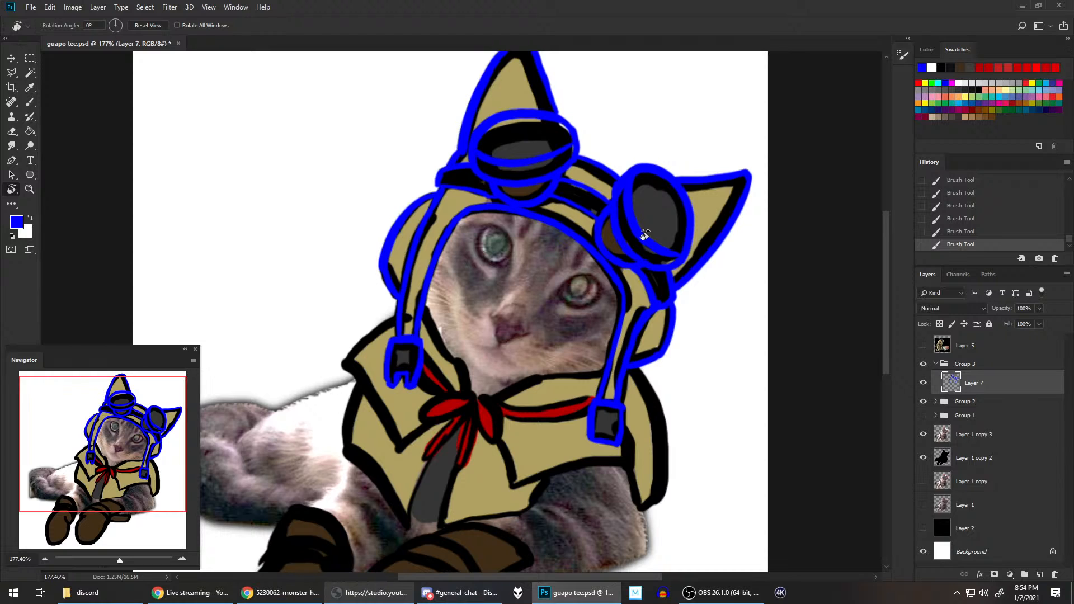
pyautogui.scroll(-2, 645, 235)
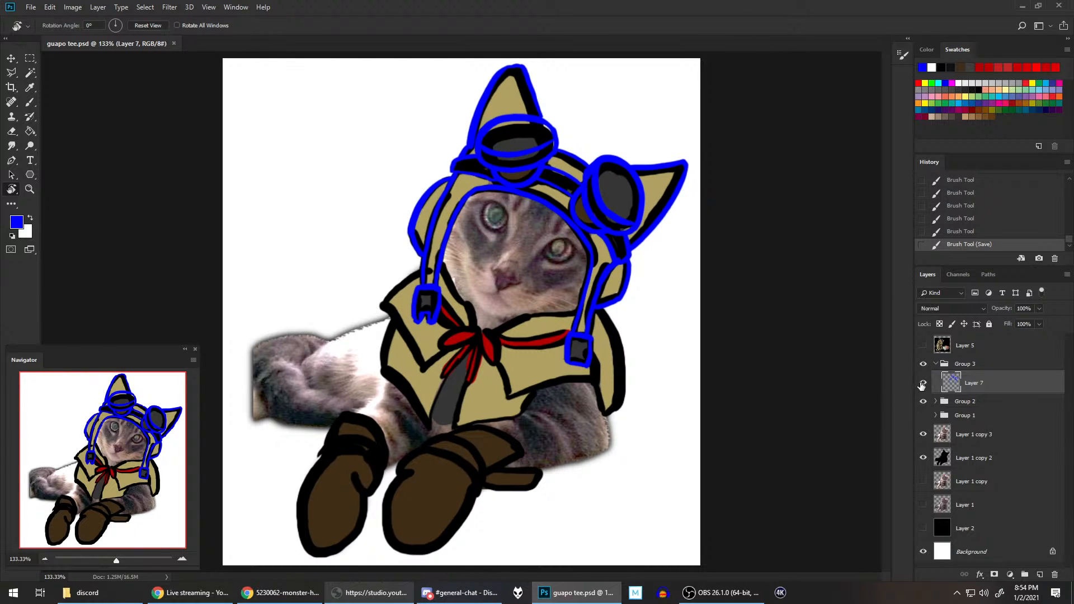
# Step: Compare the blue line art with the coloured sketch by toggling the visibility of Group 2 and Layer 7
pyautogui.click(923, 402)
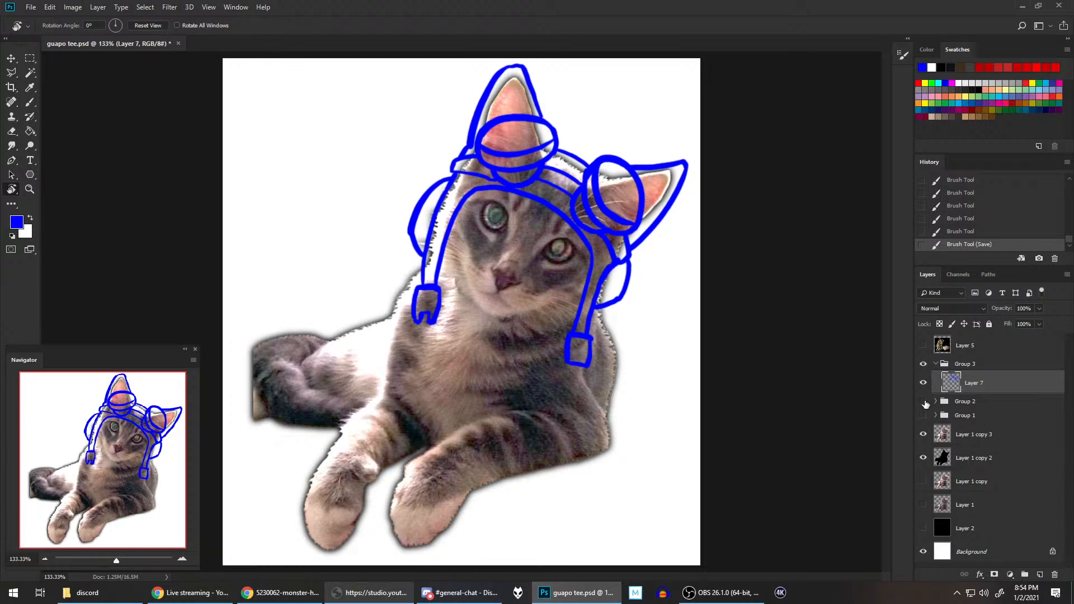
pyautogui.click(924, 402)
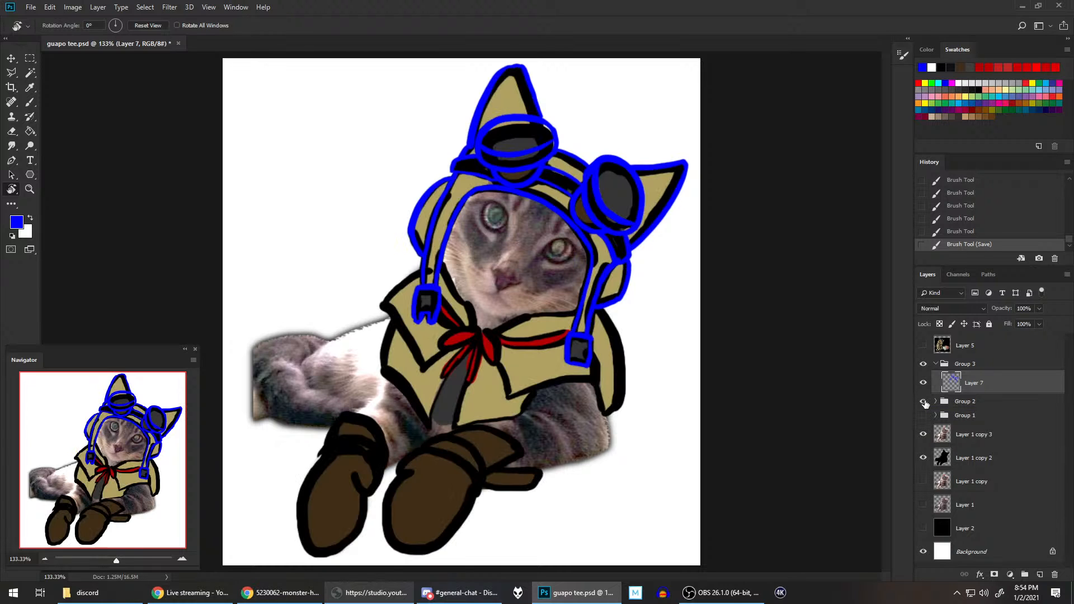
pyautogui.click(923, 402)
pyautogui.click(923, 402)
pyautogui.click(32, 105)
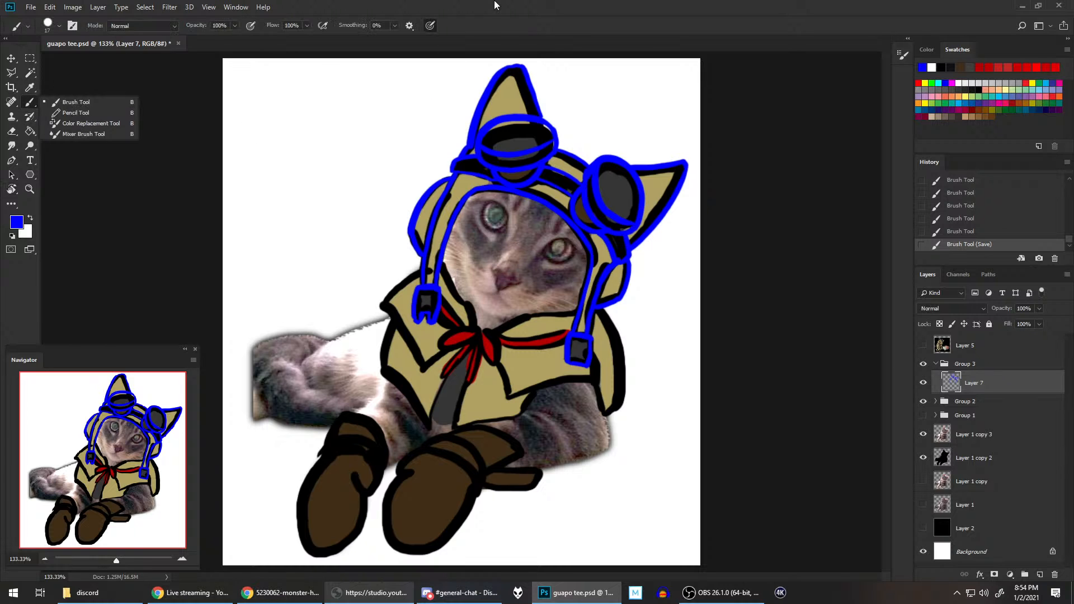
pyautogui.scroll(4, 739, 178)
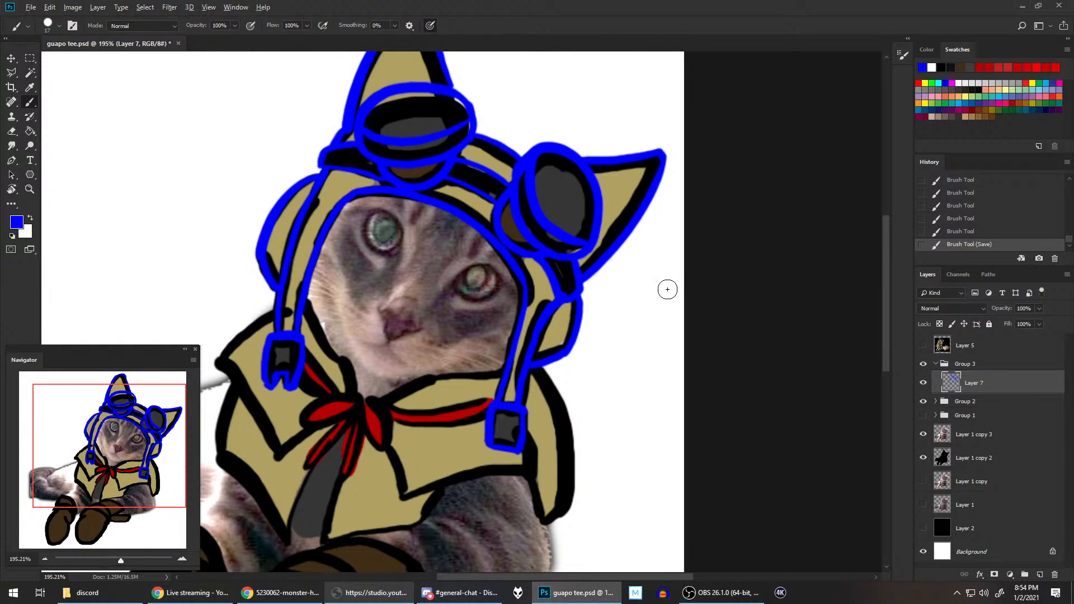
pyautogui.scroll(-3, 667, 289)
pyautogui.click(923, 382)
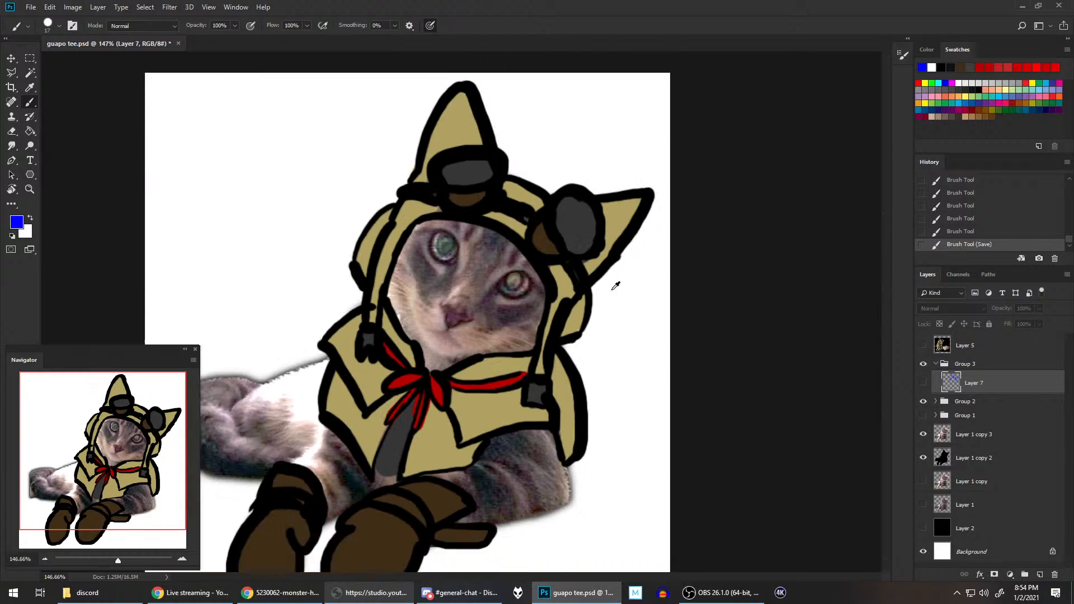
pyautogui.scroll(-1, 615, 286)
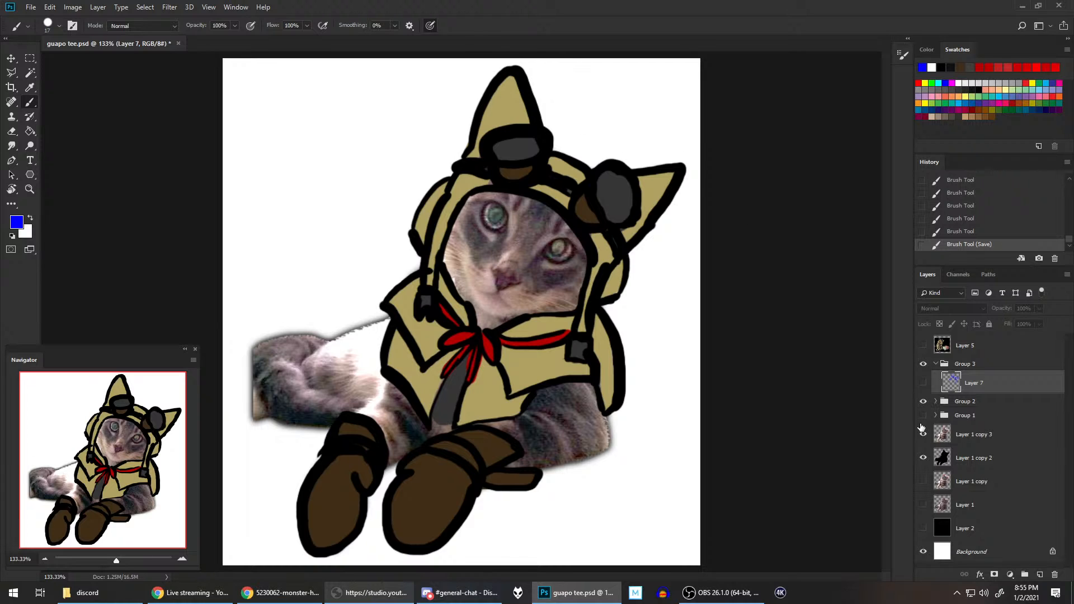
pyautogui.click(923, 383)
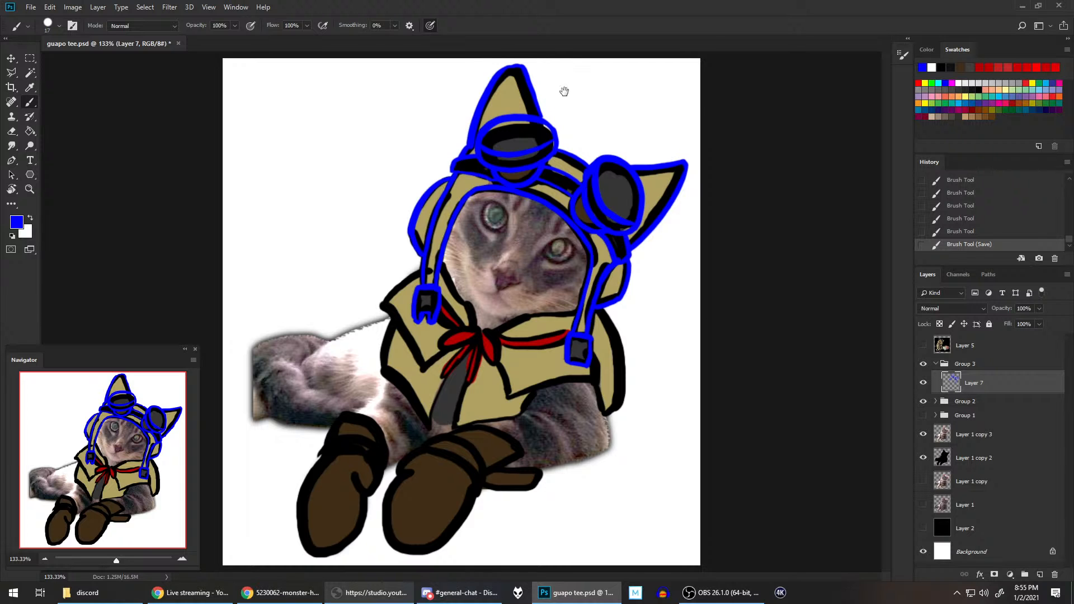
# Step: Erase the blue line along the inner edge of the hood's taller left ear on Layer 7
pyautogui.scroll(7, 573, 150)
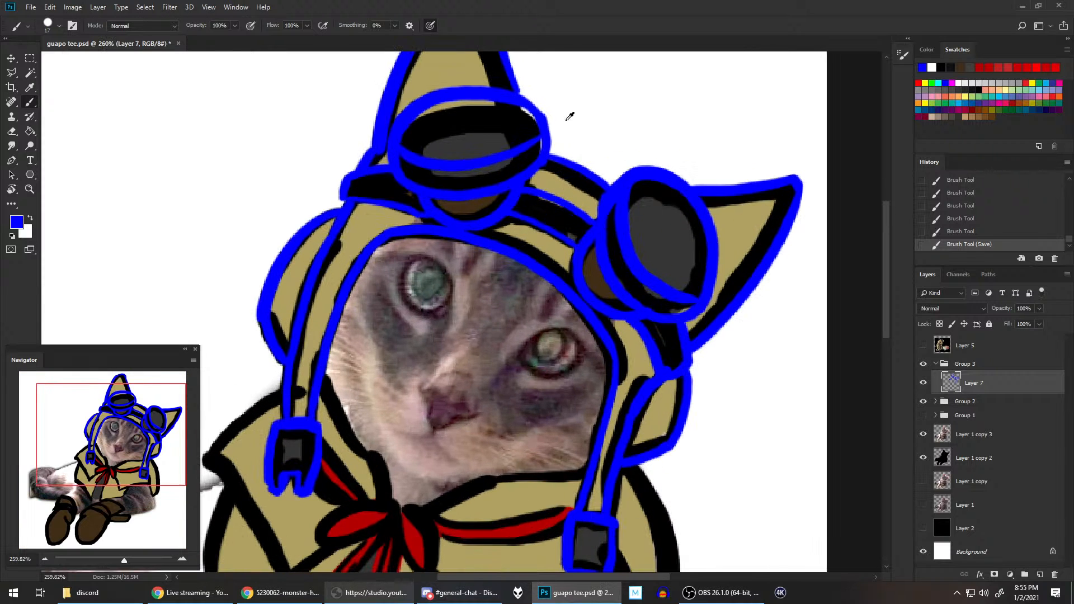
pyautogui.moveTo(575, 95); pyautogui.dragTo(603, 237)
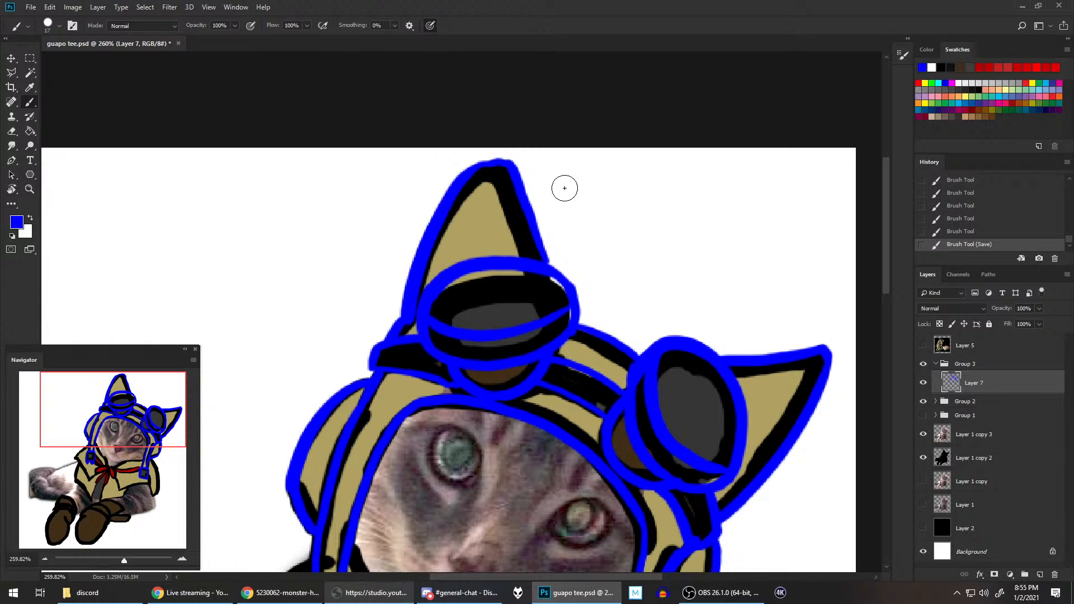
pyautogui.press('e')
pyautogui.moveTo(543, 175)
pyautogui.mouseDown()
pyautogui.moveTo(518, 165)
pyautogui.moveTo(551, 248)
pyautogui.moveTo(516, 166)
pyautogui.moveTo(481, 164)
pyautogui.moveTo(512, 167)
pyautogui.moveTo(498, 161)
pyautogui.moveTo(550, 261)
pyautogui.mouseUp()
# Step: Redraw the right edge of the hood's taller ear as one smooth blue brush stroke from the tip down to the goggle lens
pyautogui.press('b')
pyautogui.hotkey('ctrl', 'z')
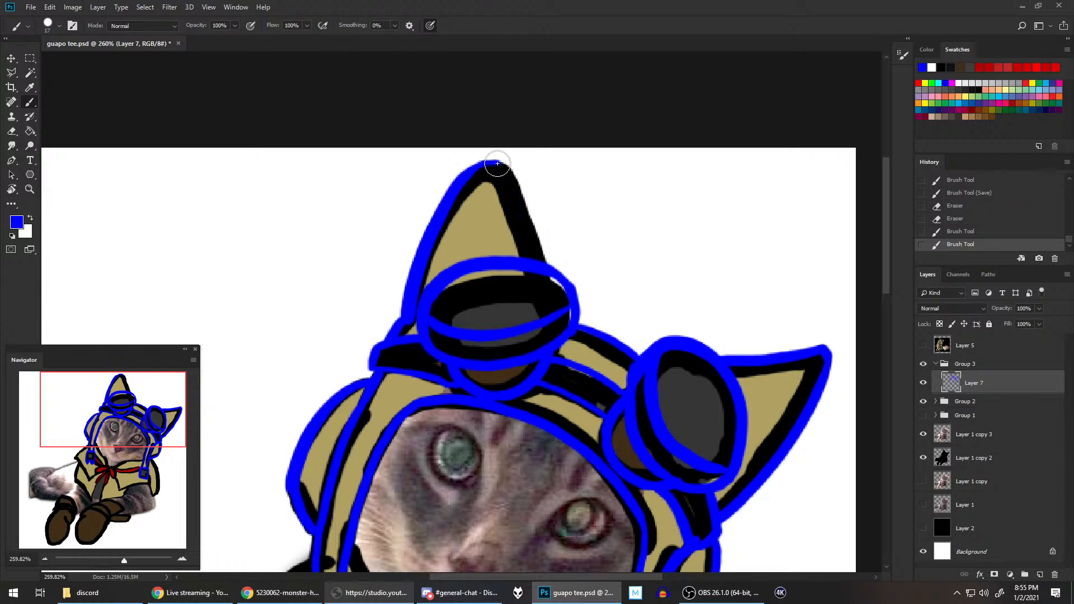
pyautogui.moveTo(497, 167); pyautogui.dragTo(548, 269)
pyautogui.hotkey('ctrl', 'z')
pyautogui.moveTo(498, 165); pyautogui.dragTo(544, 265)
pyautogui.hotkey('ctrl', 'z')
pyautogui.moveTo(497, 163); pyautogui.dragTo(546, 263)
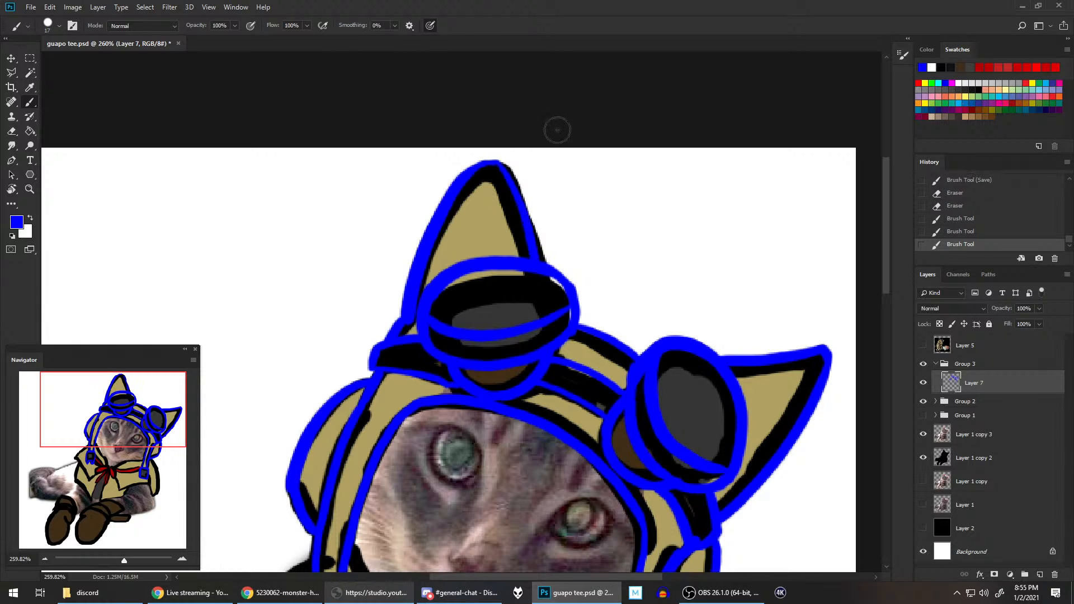
pyautogui.hotkey('ctrl', 'z')
pyautogui.moveTo(497, 163); pyautogui.dragTo(545, 264)
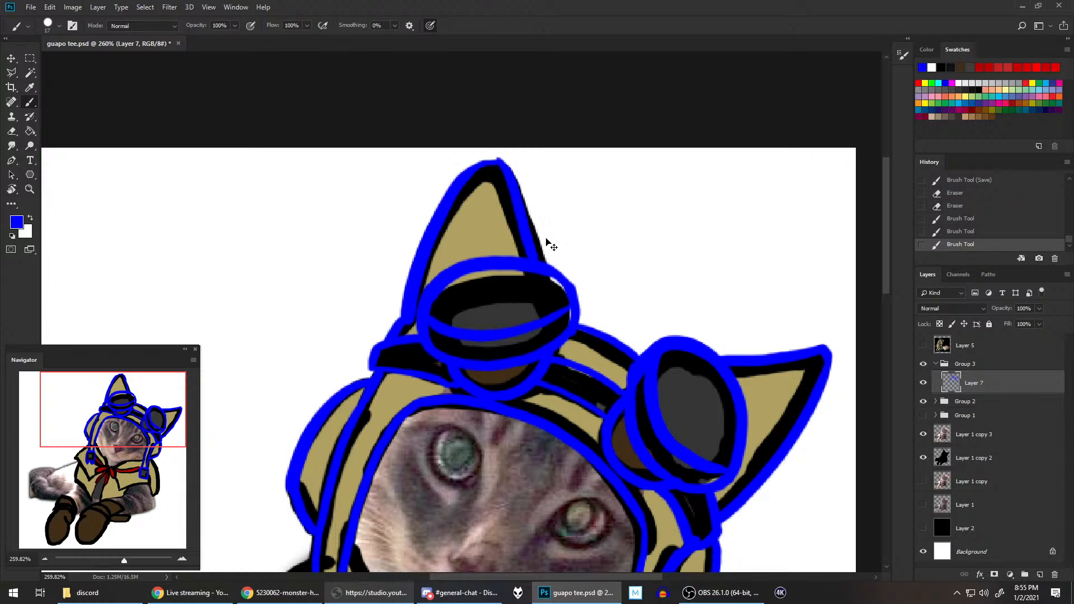
pyautogui.hotkey('ctrl', 'z')
pyautogui.moveTo(493, 165)
pyautogui.mouseDown()
pyautogui.moveTo(528, 248)
pyautogui.moveTo(531, 195)
pyautogui.moveTo(533, 260)
pyautogui.moveTo(495, 170)
pyautogui.mouseUp()
pyautogui.hotkey('ctrl', 'z')
pyautogui.hotkey('ctrl', 'z')
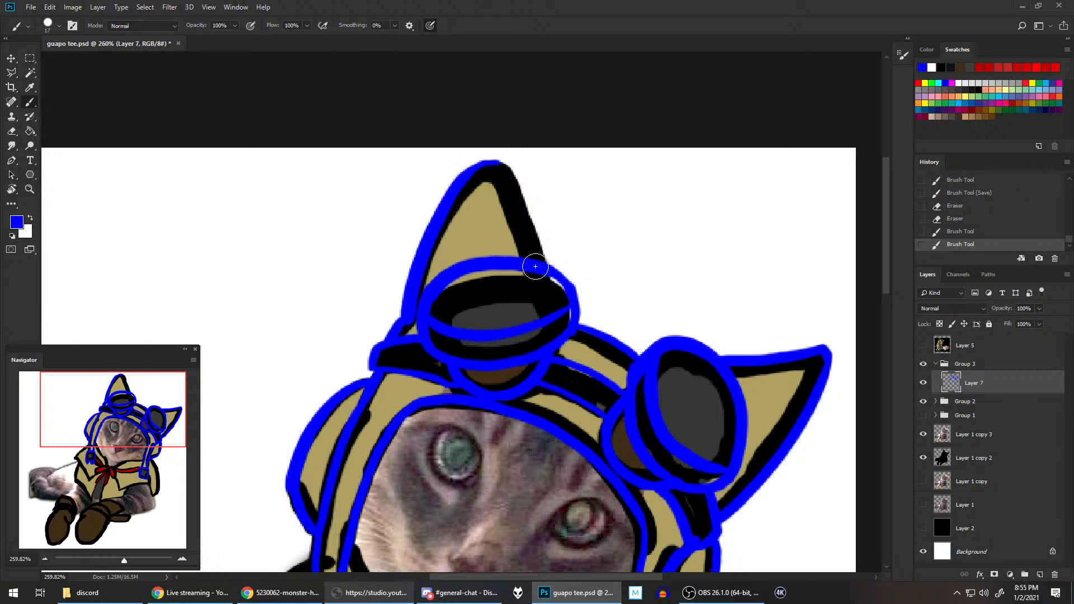
pyautogui.moveTo(534, 258)
pyautogui.mouseDown()
pyautogui.moveTo(489, 147)
pyautogui.moveTo(542, 262)
pyautogui.mouseUp()
pyautogui.hotkey('ctrl', 'z')
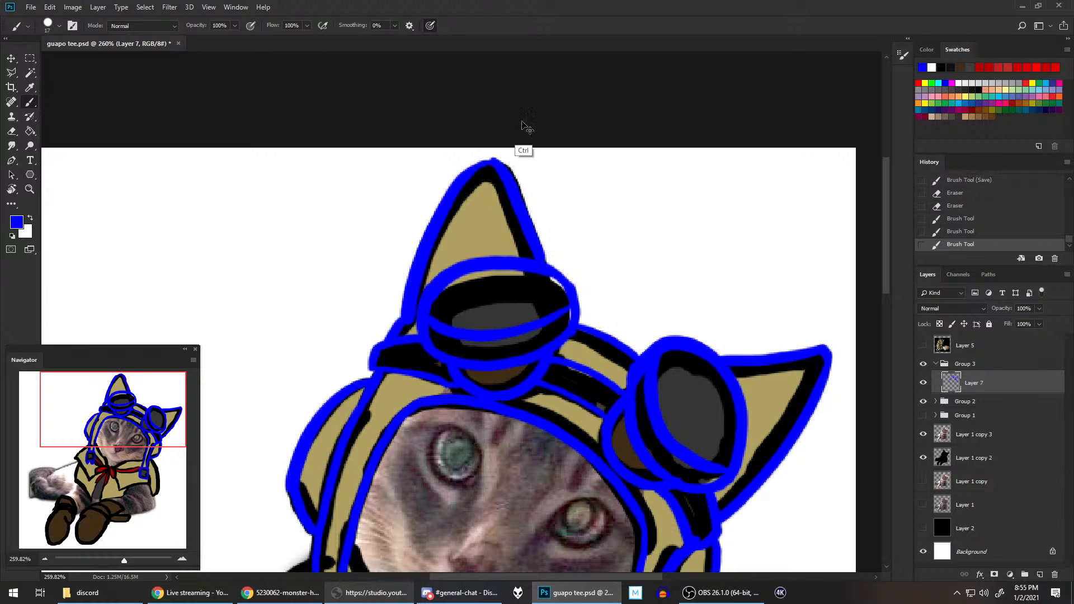
pyautogui.hotkey('ctrl', 'z')
pyautogui.moveTo(495, 165); pyautogui.dragTo(534, 259)
pyautogui.hotkey('ctrl', 'z')
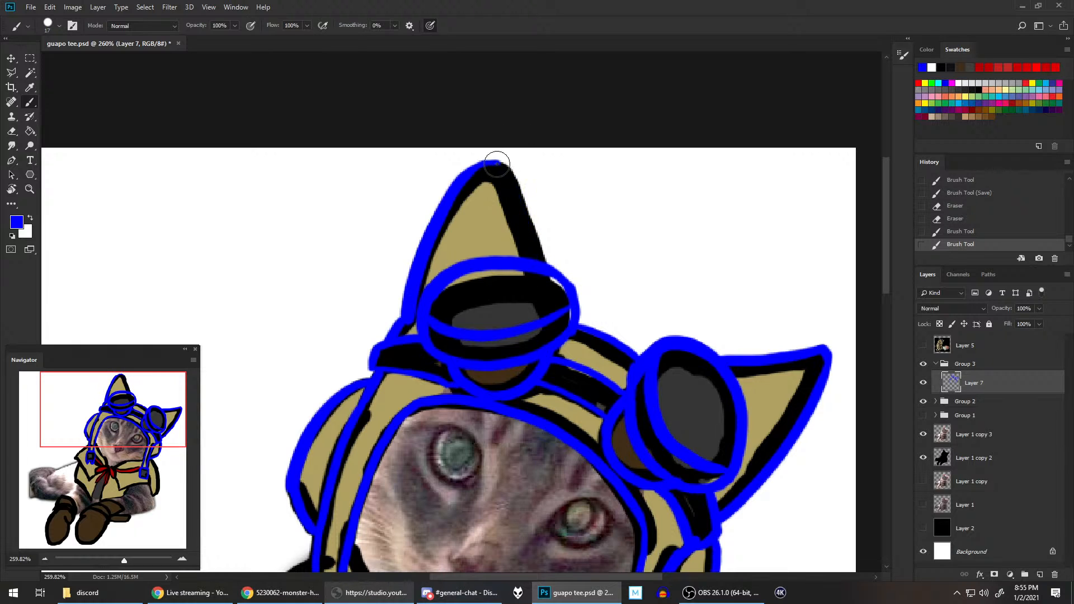
pyautogui.moveTo(497, 164)
pyautogui.mouseDown()
pyautogui.moveTo(515, 186)
pyautogui.moveTo(539, 269)
pyautogui.mouseUp()
pyautogui.hotkey('ctrl', 'z')
pyautogui.moveTo(491, 163)
pyautogui.mouseDown()
pyautogui.moveTo(517, 203)
pyautogui.moveTo(533, 268)
pyautogui.mouseUp()
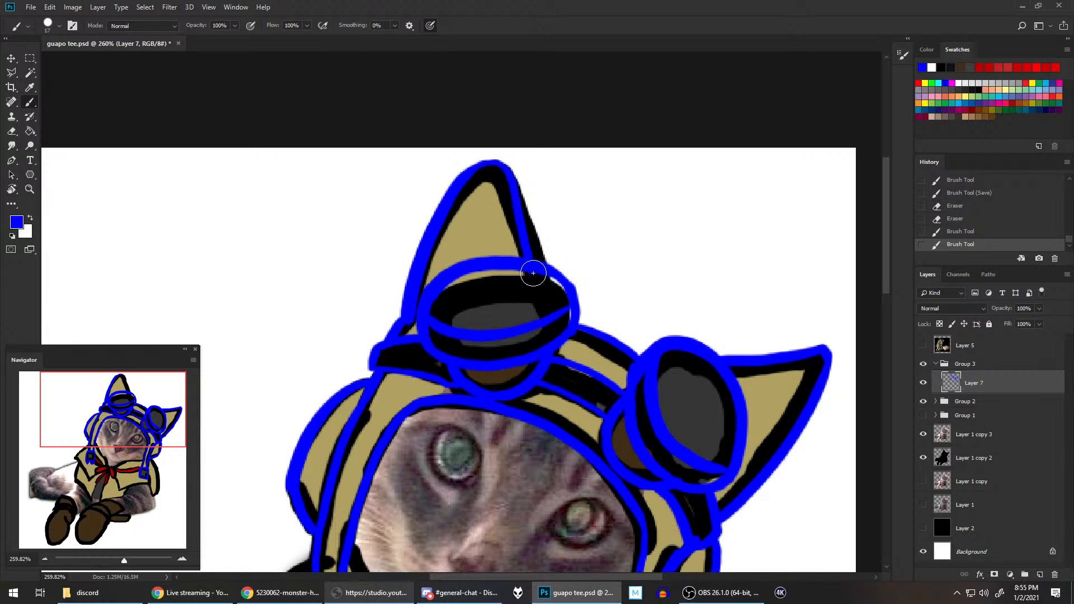
pyautogui.hotkey('ctrl', 'z')
pyautogui.moveTo(497, 163); pyautogui.dragTo(542, 263)
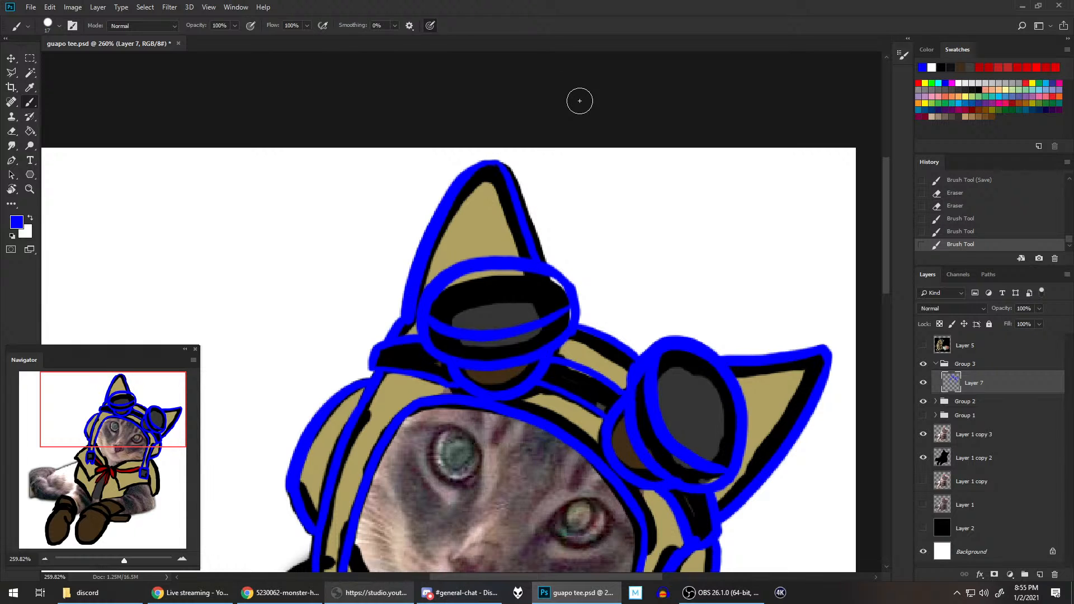
# Step: Hide the coloured sketch in Group 2 to check the blue line art against the cat photo, and save the document
pyautogui.click(922, 402)
pyautogui.scroll(-3, 703, 288)
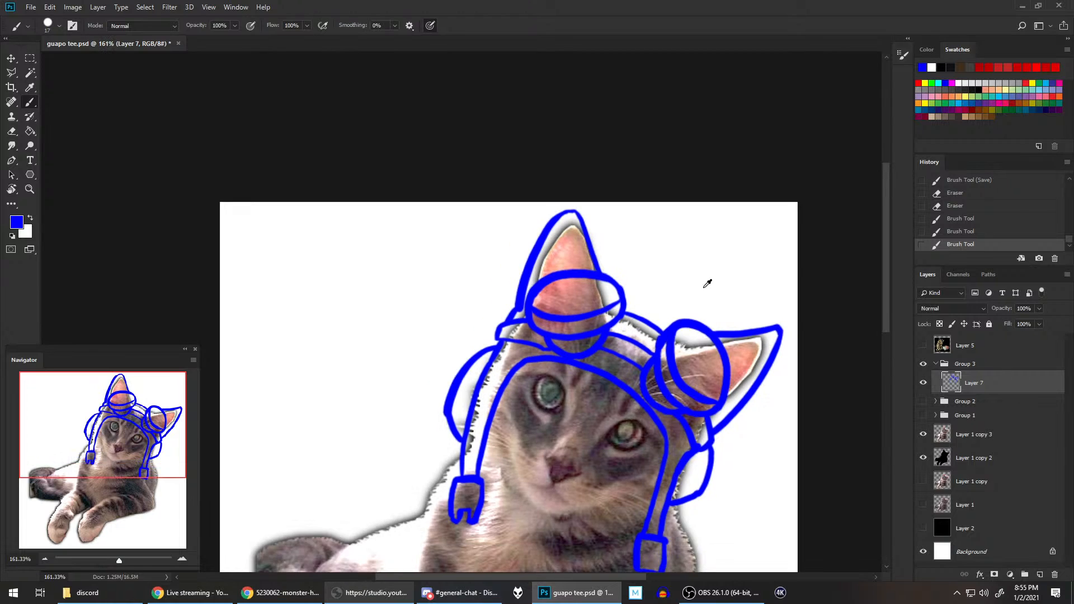
pyautogui.scroll(-1, 706, 285)
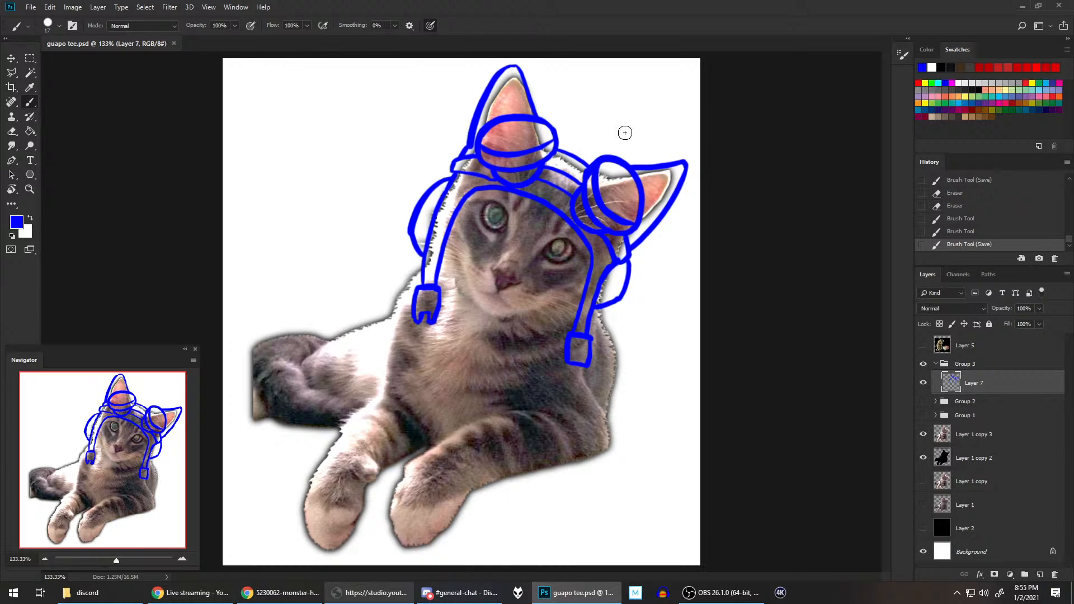
pyautogui.scroll(5, 710, 168)
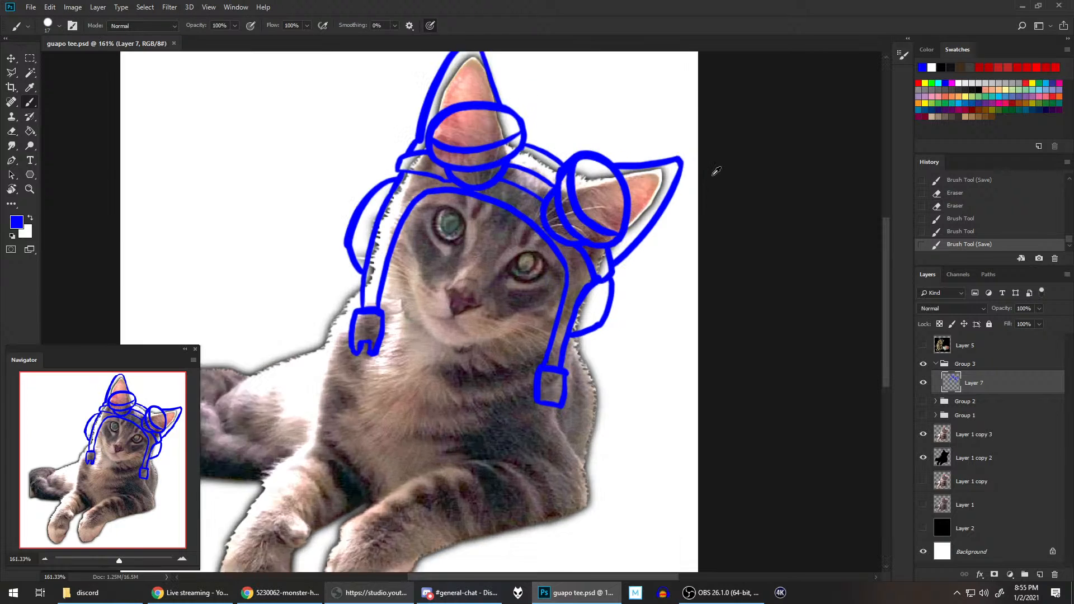
# Step: Erase the blue line along the upper edge of the hood's shorter right ear on Layer 7
pyautogui.moveTo(575, 132); pyautogui.dragTo(682, 203)
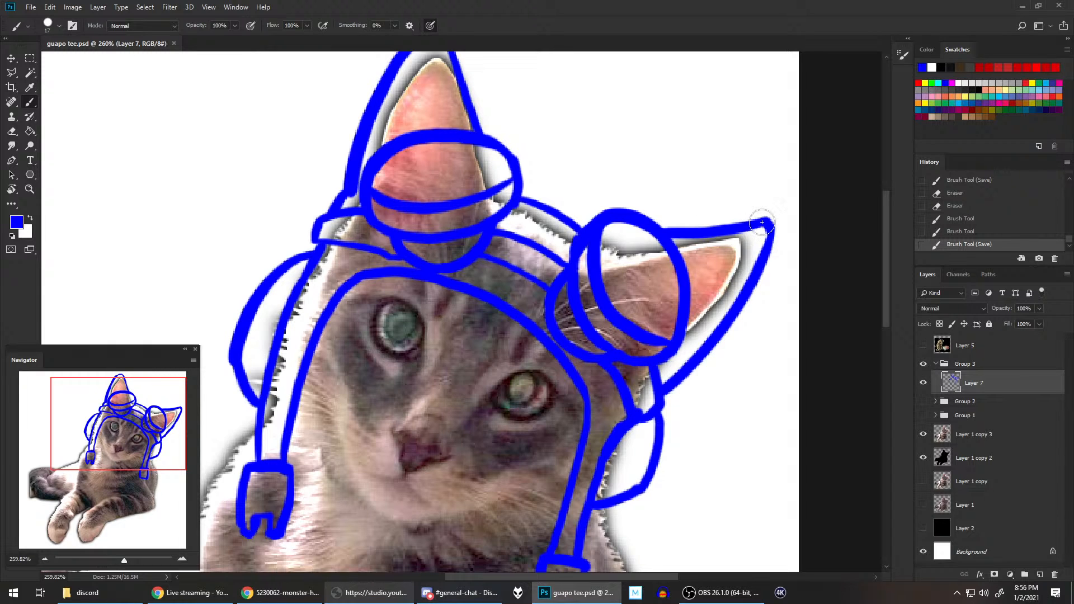
pyautogui.press('e')
pyautogui.click(17, 134)
pyautogui.click(60, 26)
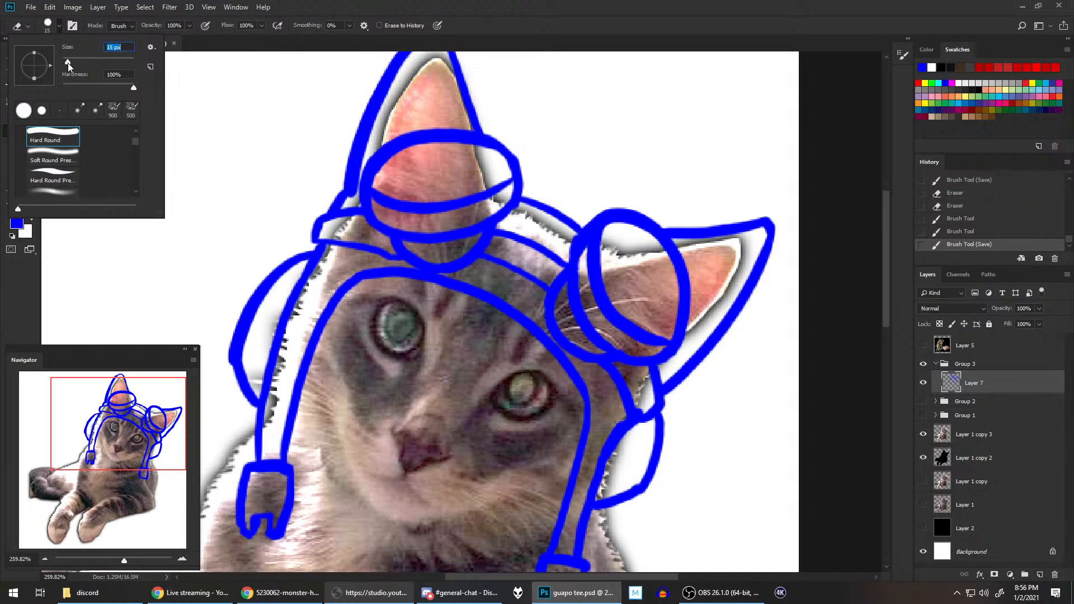
pyautogui.click(687, 13)
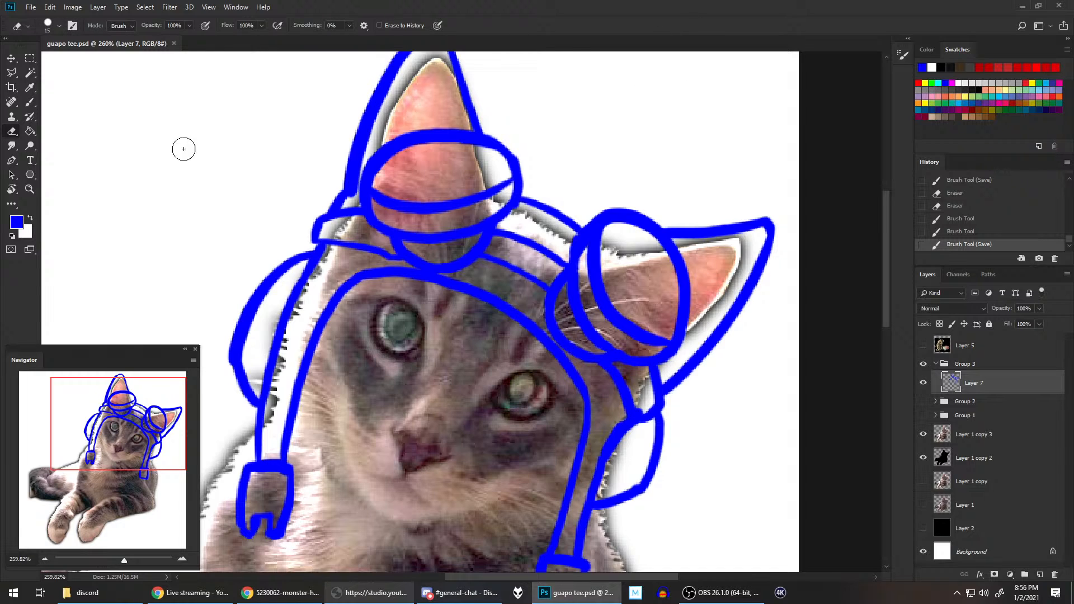
pyautogui.click(31, 102)
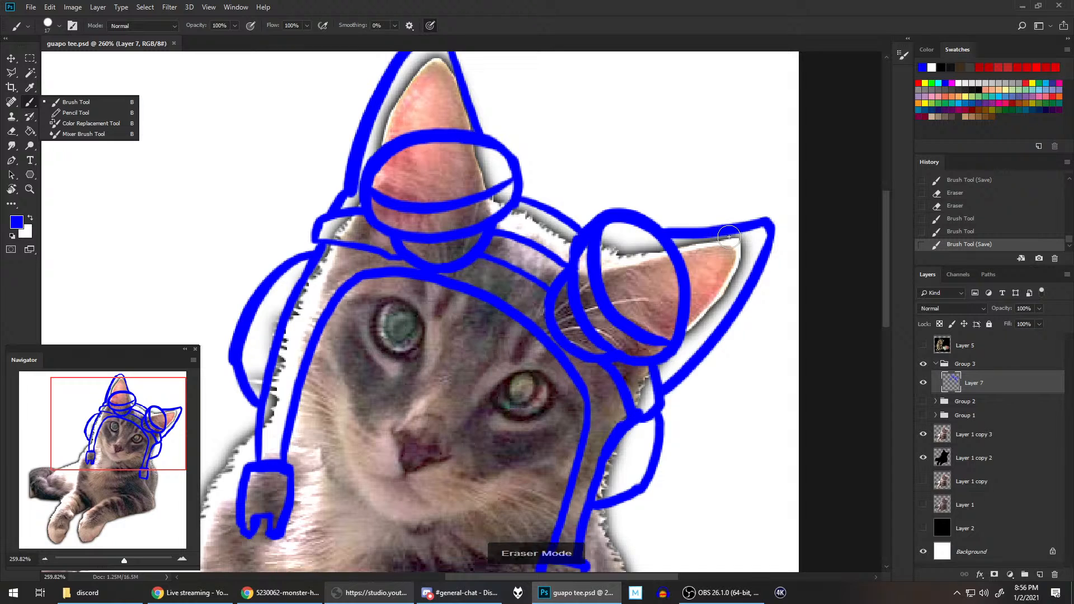
pyautogui.click(763, 210)
pyautogui.moveTo(751, 228)
pyautogui.mouseDown()
pyautogui.moveTo(754, 196)
pyautogui.moveTo(733, 216)
pyautogui.moveTo(732, 236)
pyautogui.moveTo(737, 222)
pyautogui.moveTo(714, 236)
pyautogui.moveTo(674, 224)
pyautogui.mouseUp()
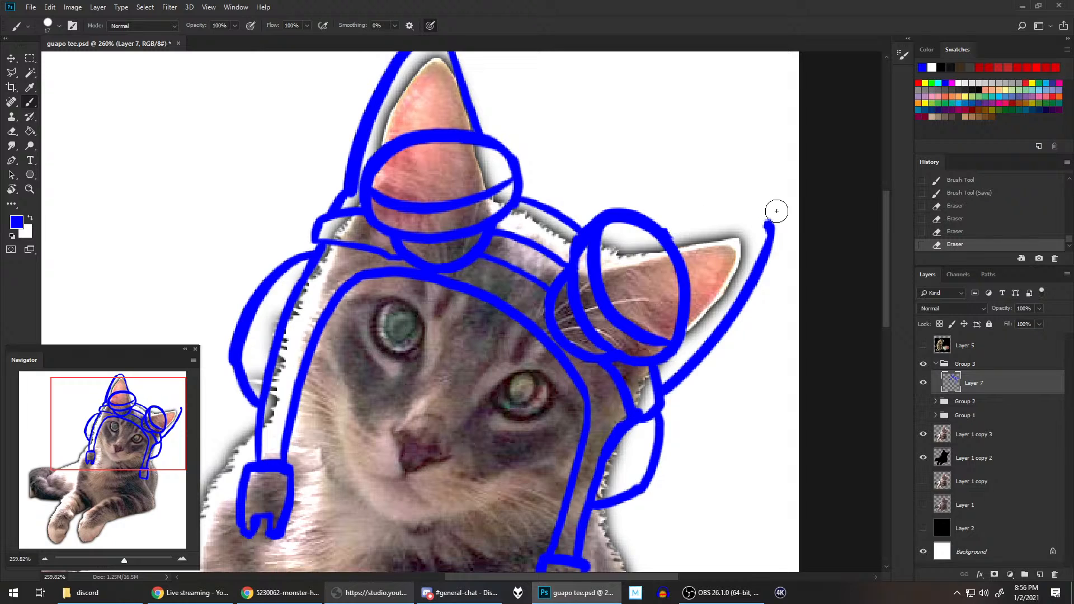
# Step: Redraw the shorter ear's tip and upper edge in blue with a higher, rounded tip, and save the document
pyautogui.moveTo(756, 213); pyautogui.dragTo(773, 226)
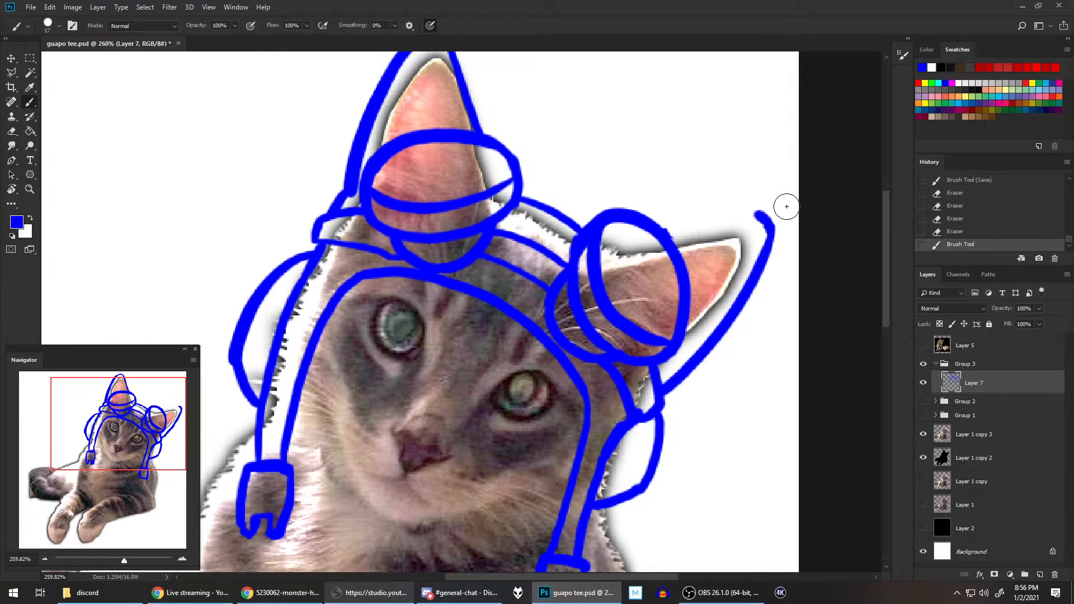
pyautogui.moveTo(665, 229); pyautogui.dragTo(758, 212)
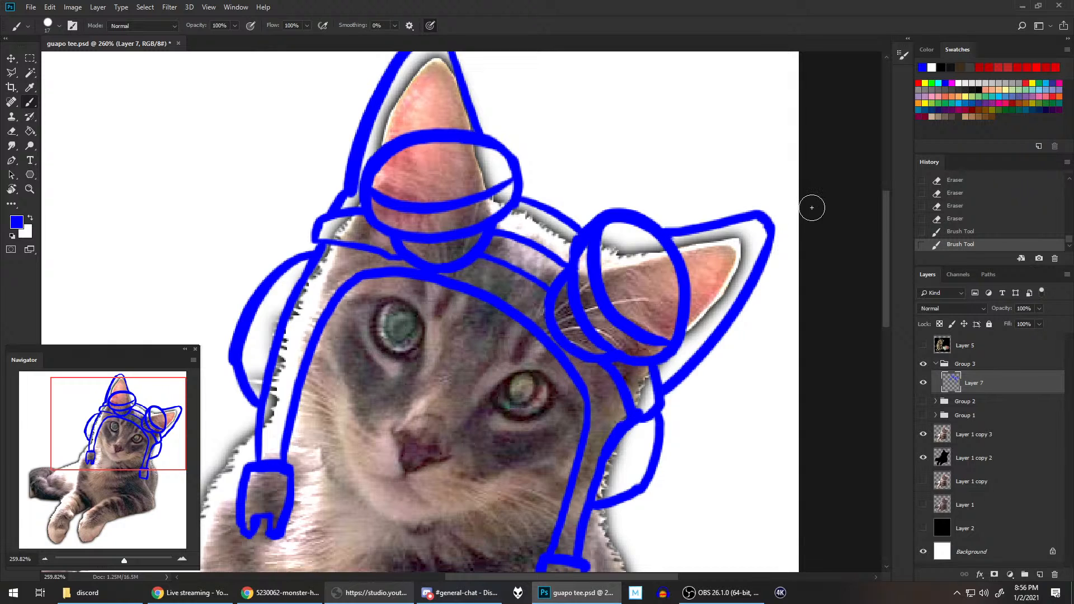
pyautogui.scroll(-2, 812, 207)
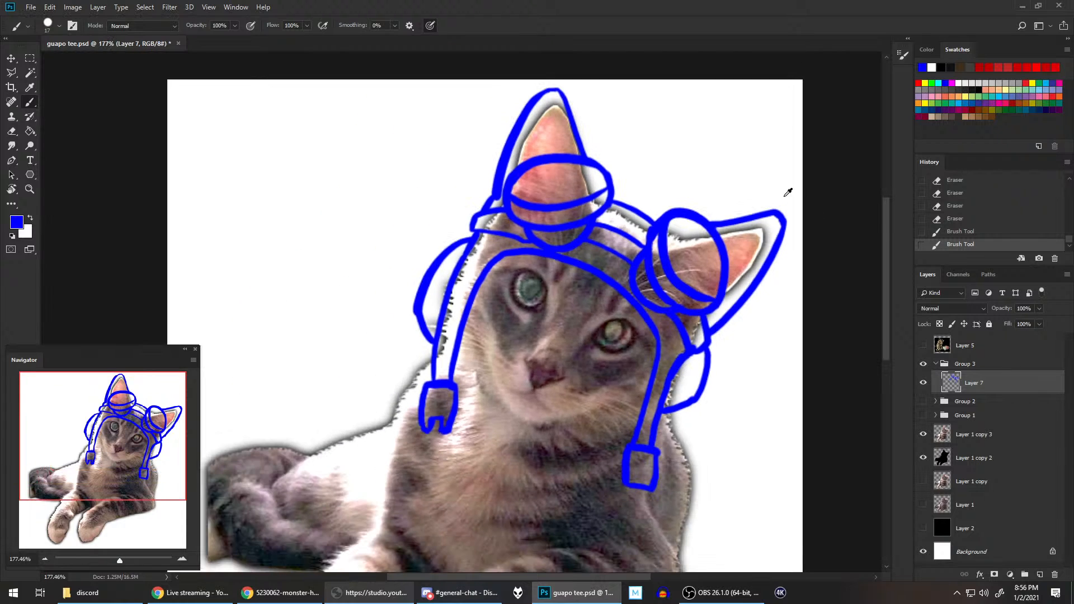
pyautogui.hotkey('ctrl', 's')
pyautogui.scroll(-2, 725, 299)
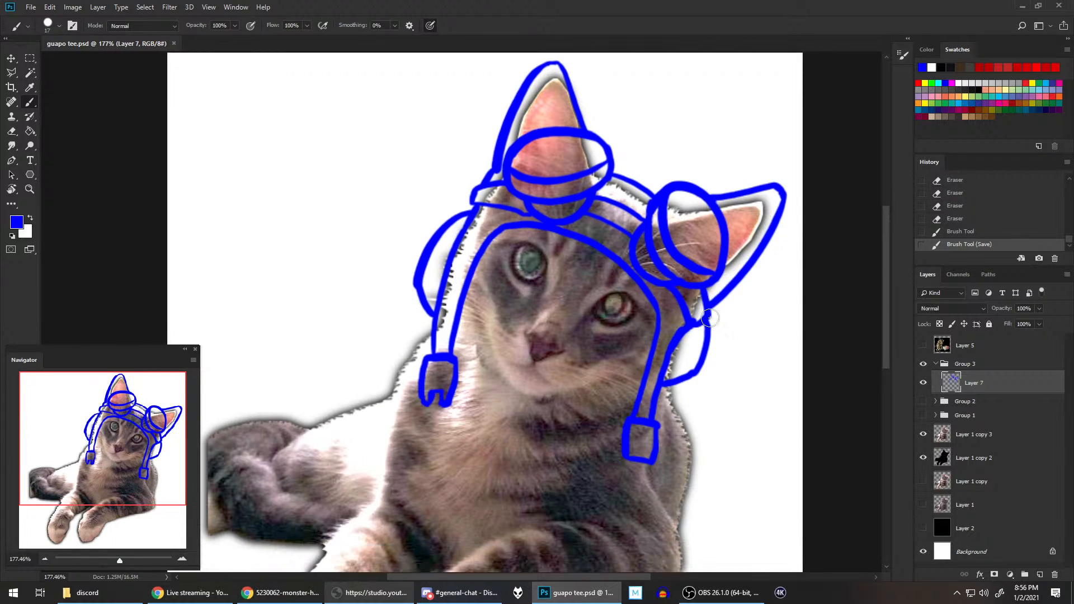
# Step: Show Group 2 again and trace the collar's neckline in blue from the scarf knot to the right hood strap
pyautogui.click(922, 402)
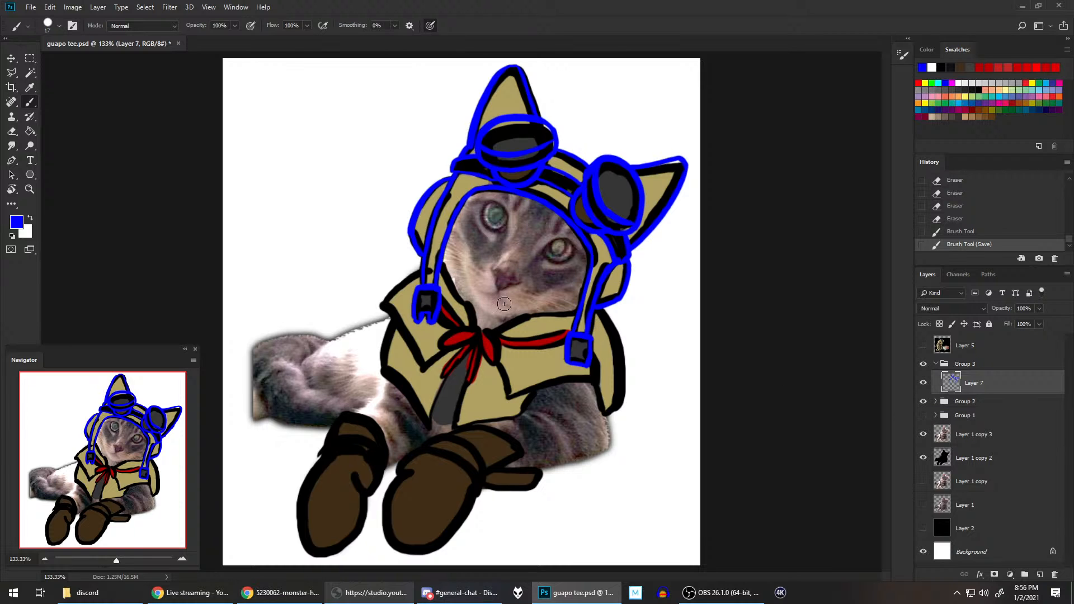
pyautogui.scroll(3, 528, 302)
pyautogui.moveTo(508, 247); pyautogui.dragTo(638, 224)
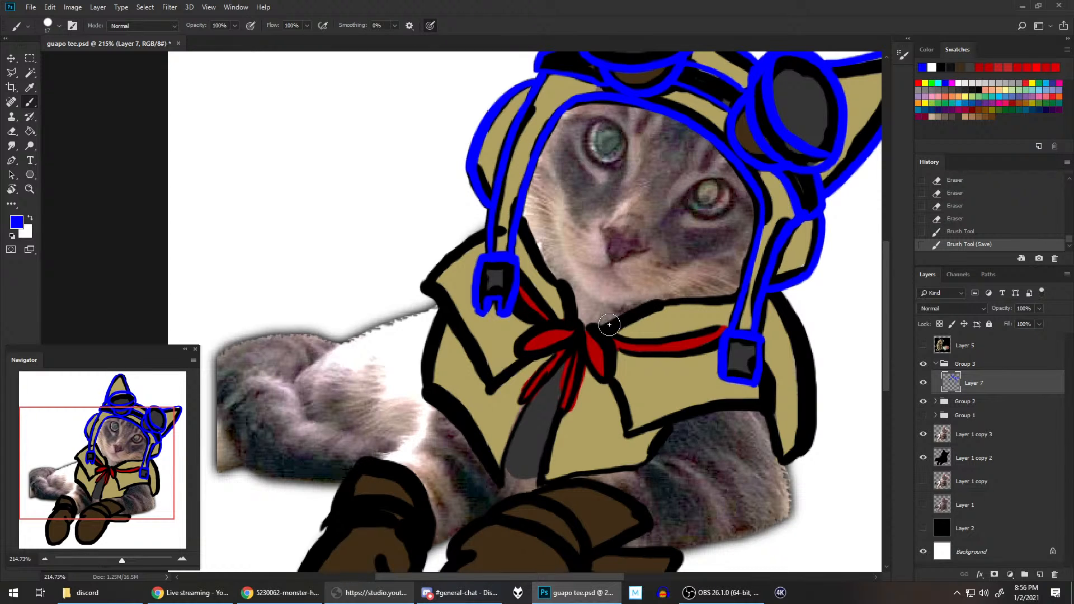
pyautogui.moveTo(606, 325); pyautogui.dragTo(659, 300)
pyautogui.hotkey('ctrl', 'z')
pyautogui.moveTo(607, 323); pyautogui.dragTo(660, 300)
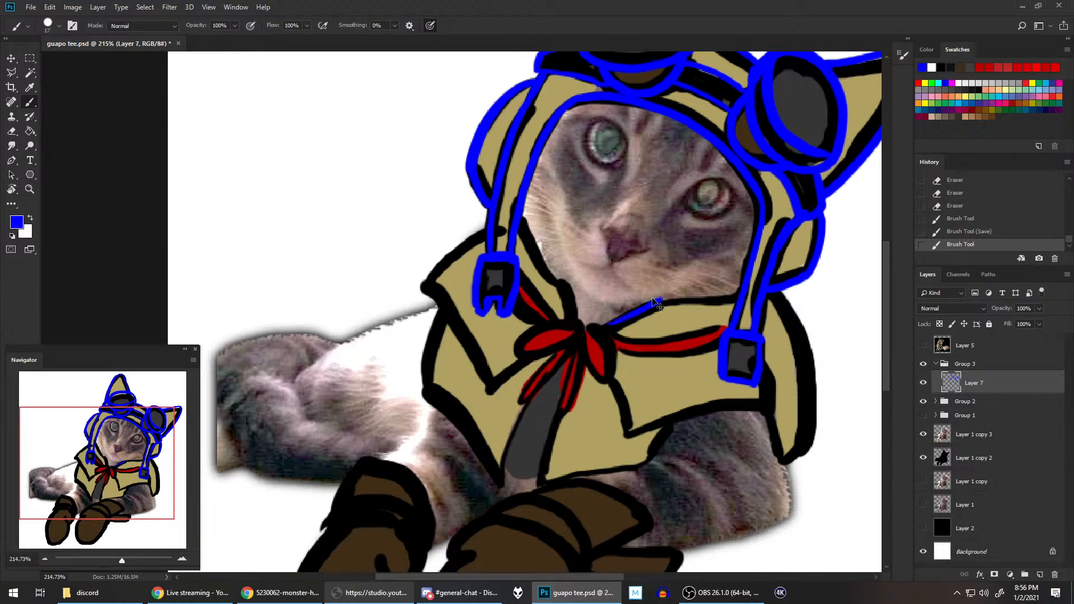
pyautogui.hotkey('ctrl', 'z')
pyautogui.moveTo(599, 326)
pyautogui.mouseDown()
pyautogui.moveTo(662, 299)
pyautogui.moveTo(741, 297)
pyautogui.mouseUp()
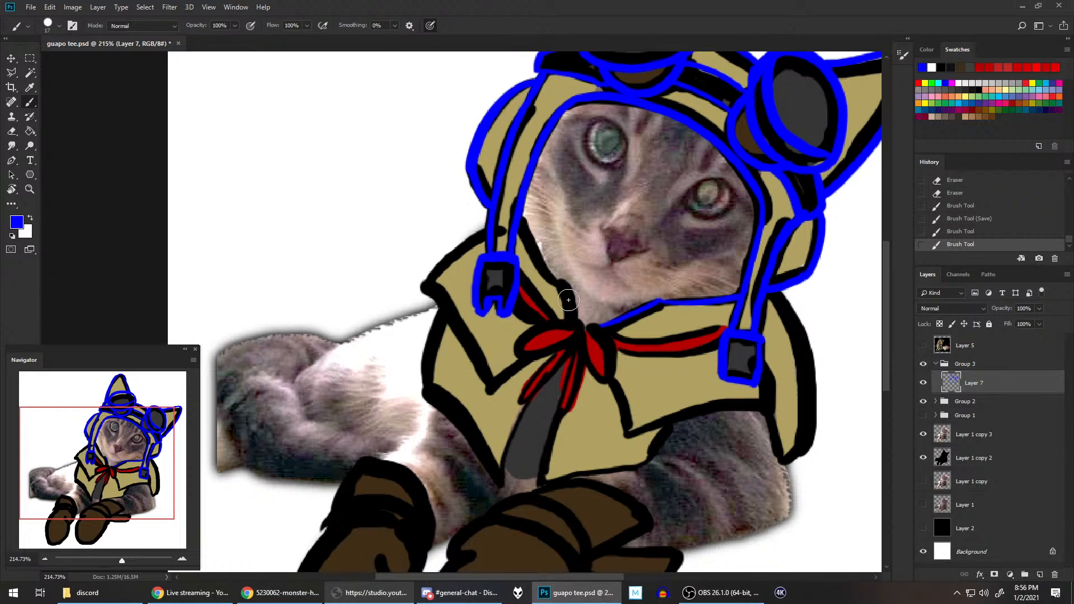
# Step: Trace the left side of the collar's neckline in blue from the scarf knot up to the left hood strap, rotating the canvas as needed
pyautogui.moveTo(572, 319); pyautogui.dragTo(569, 283)
pyautogui.press('r')
pyautogui.moveTo(640, 234)
pyautogui.mouseDown()
pyautogui.moveTo(615, 413)
pyautogui.moveTo(580, 445)
pyautogui.mouseUp()
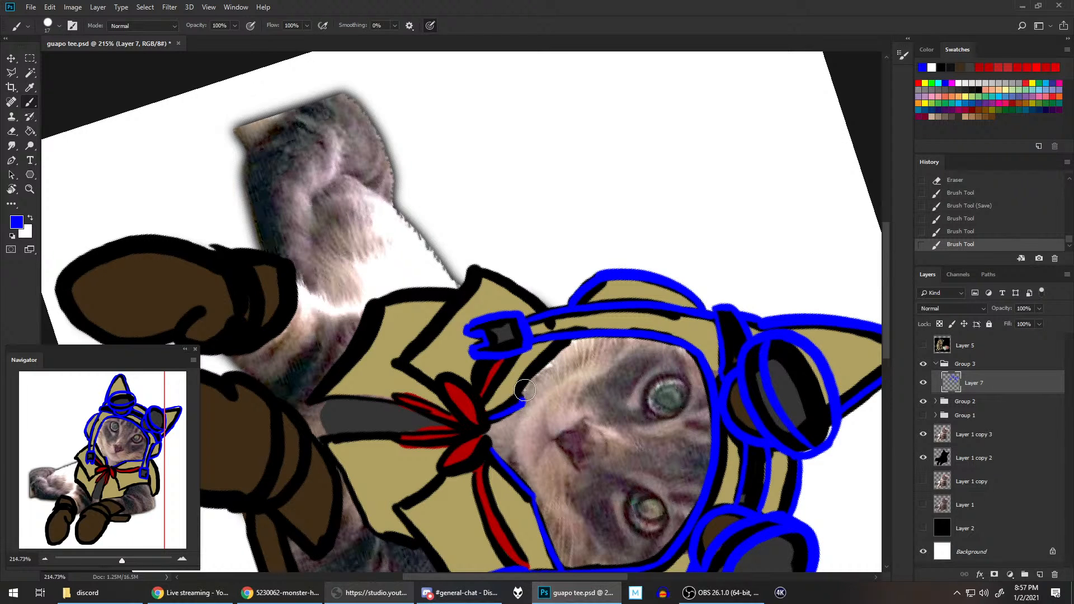
pyautogui.moveTo(525, 390); pyautogui.dragTo(580, 336)
pyautogui.hotkey('ctrl', 'z')
pyautogui.moveTo(526, 388); pyautogui.dragTo(586, 331)
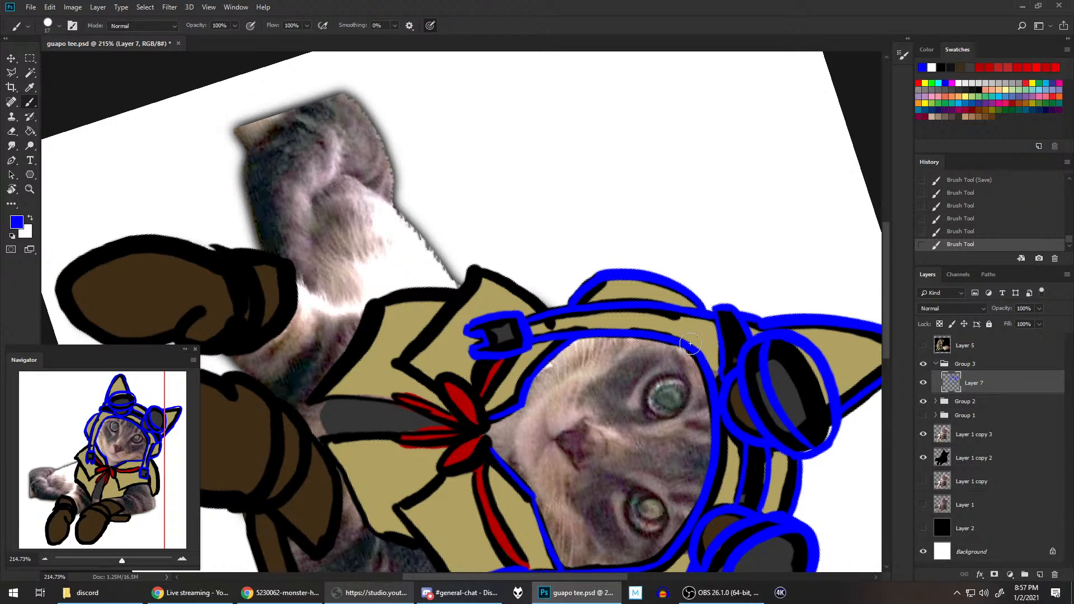
# Step: Reduce the brush size to 10 px and trace both edges of the red scarf band between the knot and the left strap buckle
pyautogui.moveTo(622, 406)
pyautogui.mouseDown()
pyautogui.moveTo(656, 355)
pyautogui.moveTo(682, 345)
pyautogui.moveTo(650, 367)
pyautogui.moveTo(653, 327)
pyautogui.moveTo(649, 349)
pyautogui.moveTo(646, 320)
pyautogui.moveTo(629, 309)
pyautogui.mouseUp()
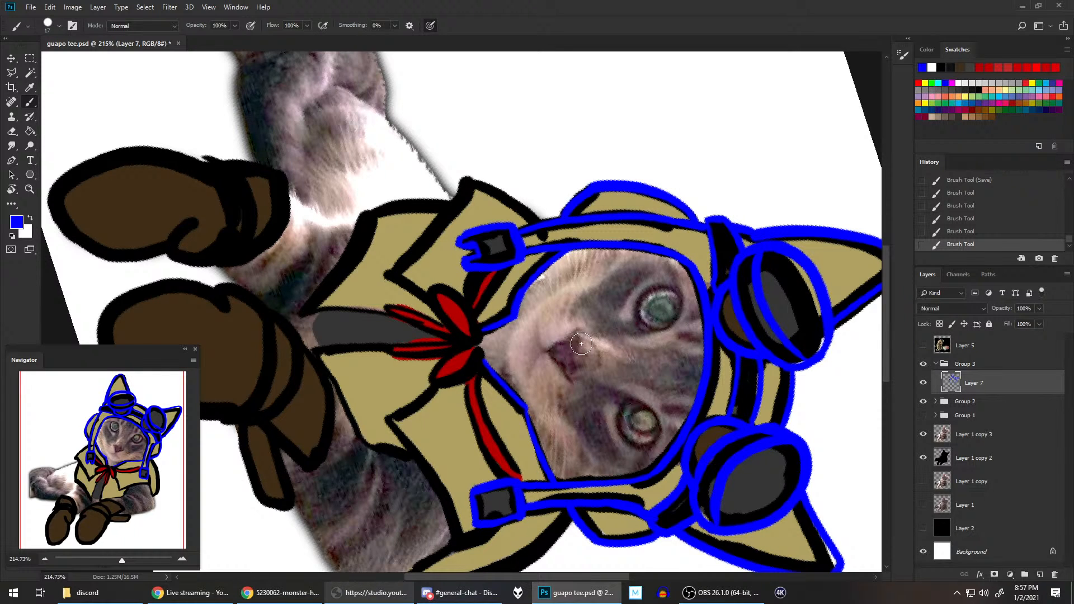
pyautogui.press('e')
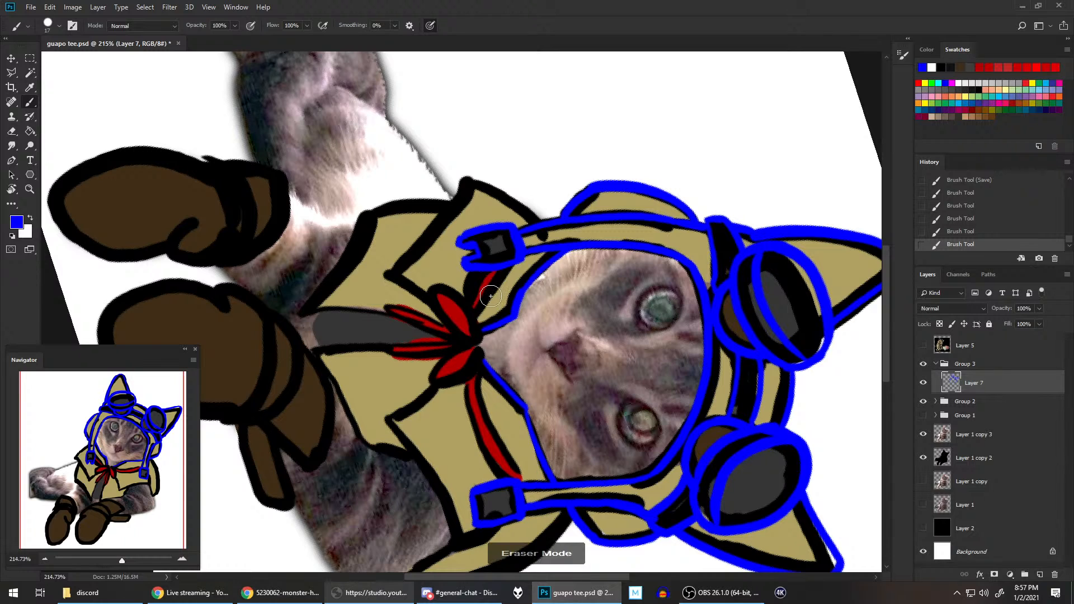
pyautogui.press('e')
pyautogui.press('[')
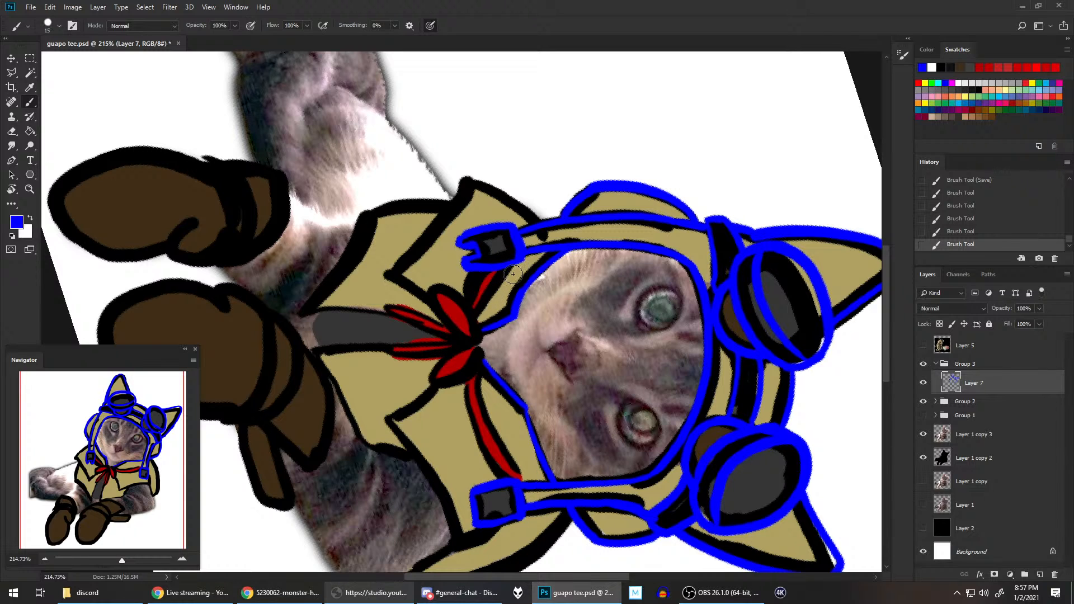
pyautogui.press('[')
pyautogui.moveTo(481, 312); pyautogui.dragTo(505, 271)
pyautogui.hotkey('ctrl', 'z')
pyautogui.moveTo(478, 317); pyautogui.dragTo(506, 268)
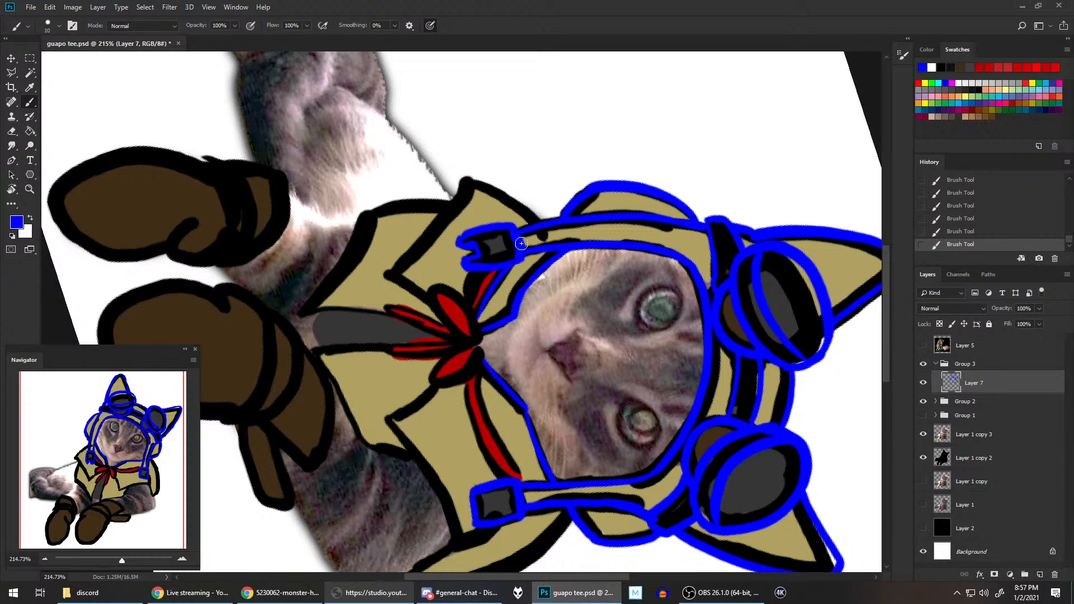
pyautogui.moveTo(471, 308); pyautogui.dragTo(482, 268)
pyautogui.hotkey('ctrl', 'z')
pyautogui.moveTo(472, 308); pyautogui.dragTo(490, 267)
# Step: Rotate the canvas further and trace both edges of the red scarf band between the knot and the right strap buckle
pyautogui.press('space')
pyautogui.moveTo(610, 364)
pyautogui.mouseDown()
pyautogui.moveTo(498, 315)
pyautogui.moveTo(530, 347)
pyautogui.moveTo(517, 371)
pyautogui.mouseUp()
pyautogui.press('r')
pyautogui.press('space')
pyautogui.moveTo(540, 296); pyautogui.dragTo(623, 312)
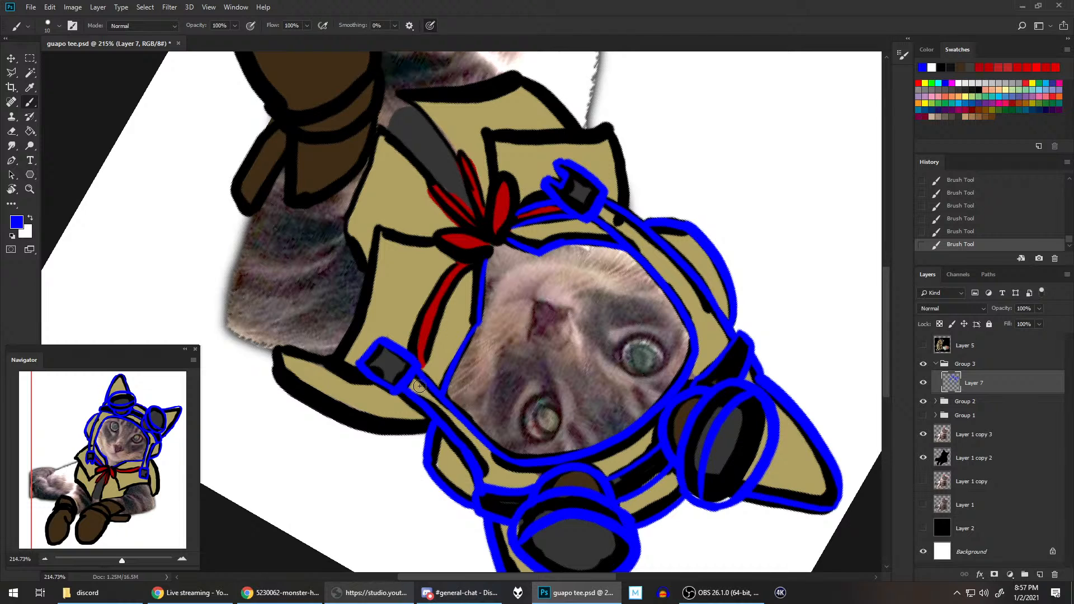
pyautogui.moveTo(410, 345); pyautogui.dragTo(475, 244)
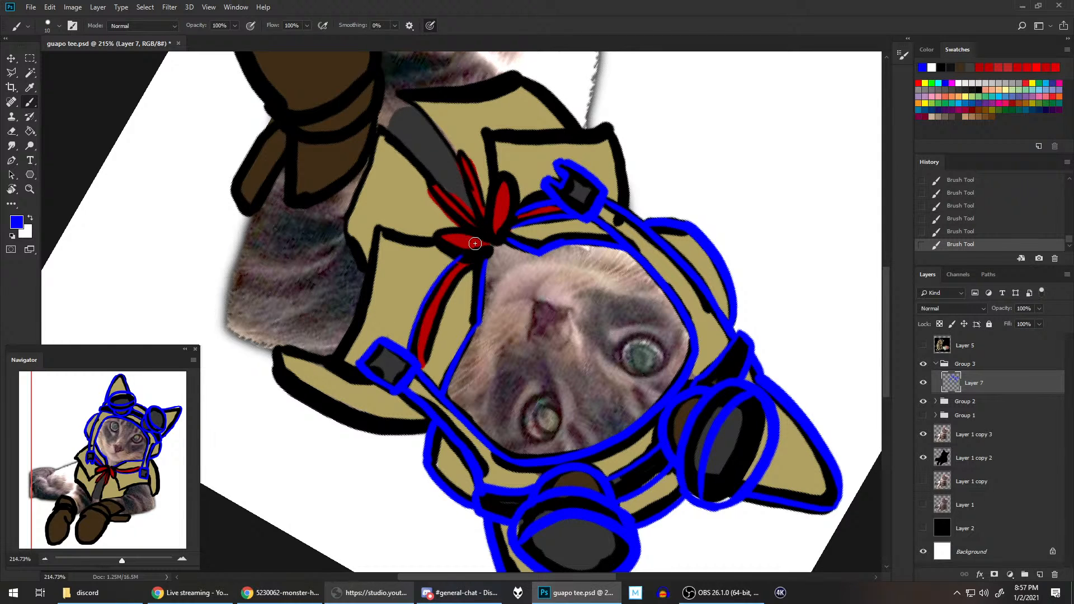
pyautogui.hotkey('ctrl', 'z')
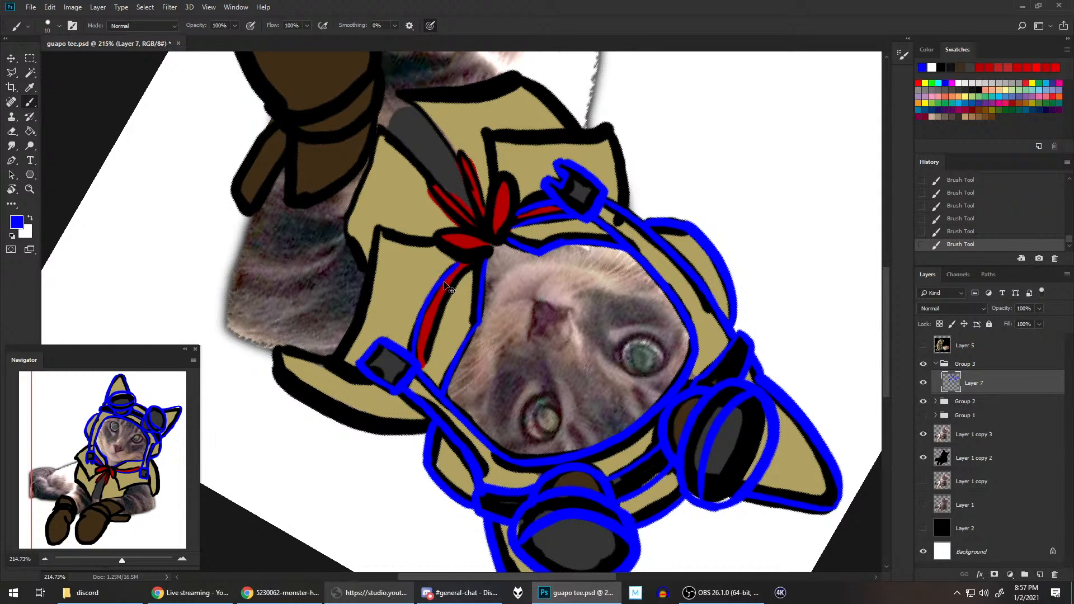
pyautogui.moveTo(413, 350)
pyautogui.mouseDown()
pyautogui.moveTo(424, 308)
pyautogui.moveTo(461, 256)
pyautogui.mouseUp()
pyautogui.hotkey('ctrl', 'z')
pyautogui.moveTo(412, 351); pyautogui.dragTo(460, 258)
pyautogui.moveTo(427, 376); pyautogui.dragTo(470, 261)
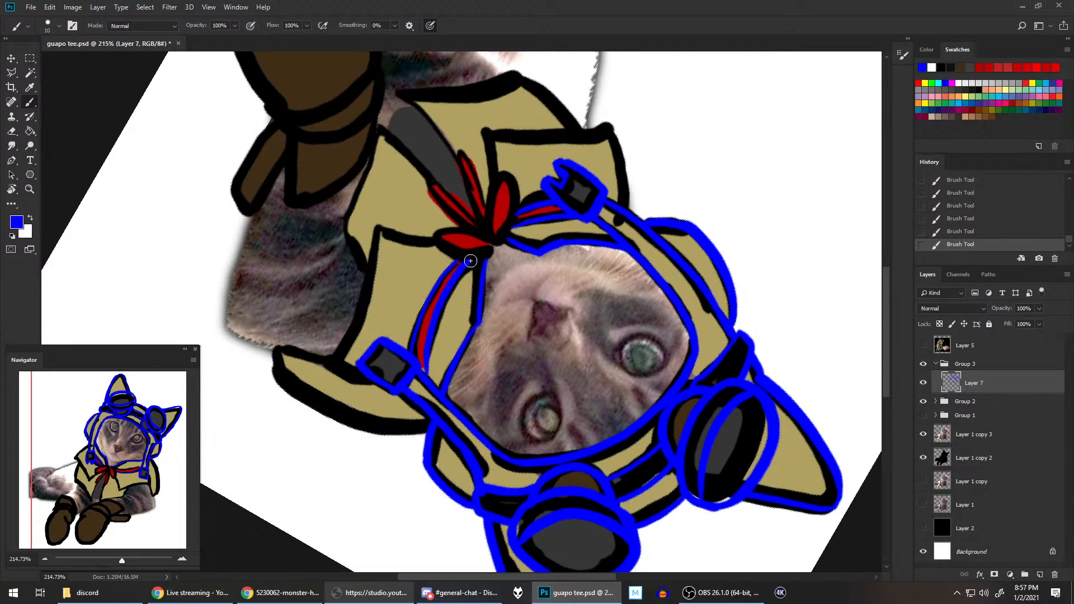
# Step: Redraw the edge of the red scarf band between the knot and the right strap buckle and reset the canvas rotation
pyautogui.hotkey('ctrl', 'z')
pyautogui.moveTo(425, 376)
pyautogui.mouseDown()
pyautogui.moveTo(438, 315)
pyautogui.moveTo(473, 264)
pyautogui.mouseUp()
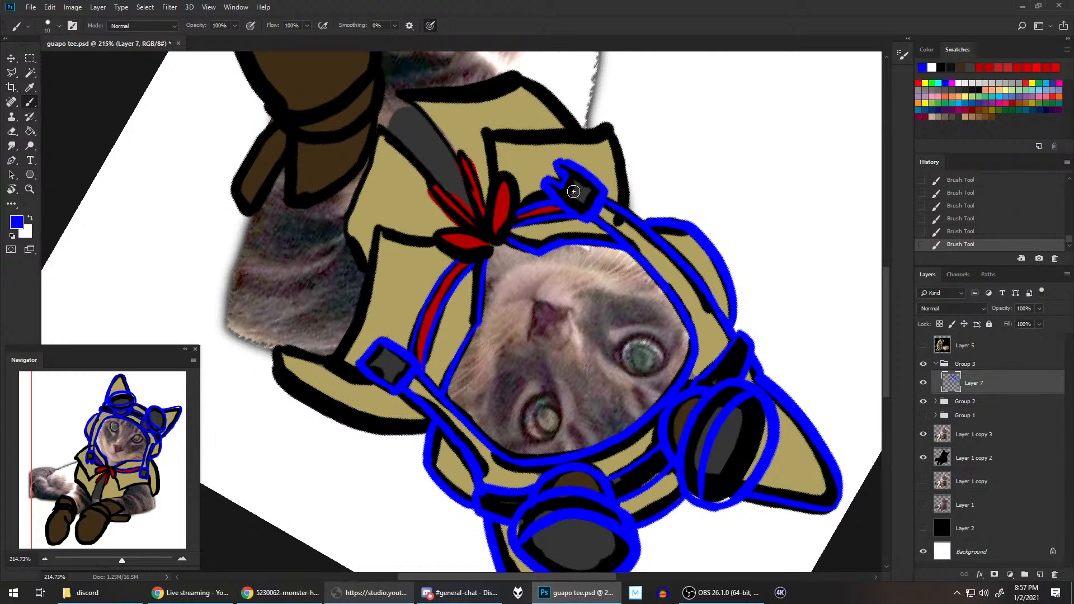
pyautogui.hotkey('ctrl', 'z')
pyautogui.moveTo(423, 368)
pyautogui.mouseDown()
pyautogui.moveTo(432, 321)
pyautogui.moveTo(471, 258)
pyautogui.mouseUp()
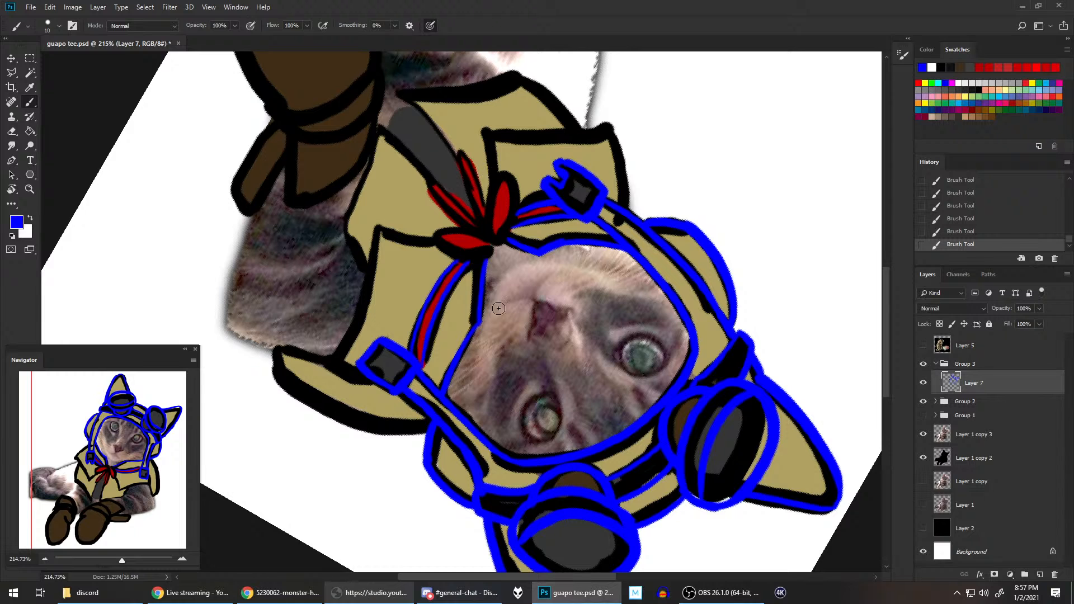
pyautogui.press('r')
pyautogui.press('Escape')
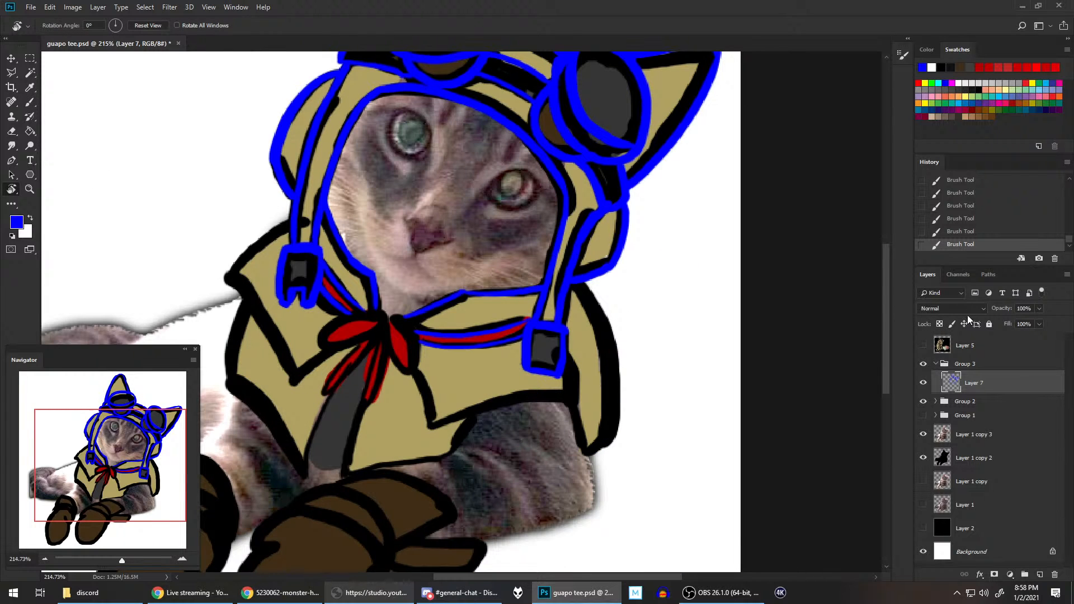
# Step: Check the Layer 5 reference picture, hide it again, and save the document
pyautogui.click(923, 345)
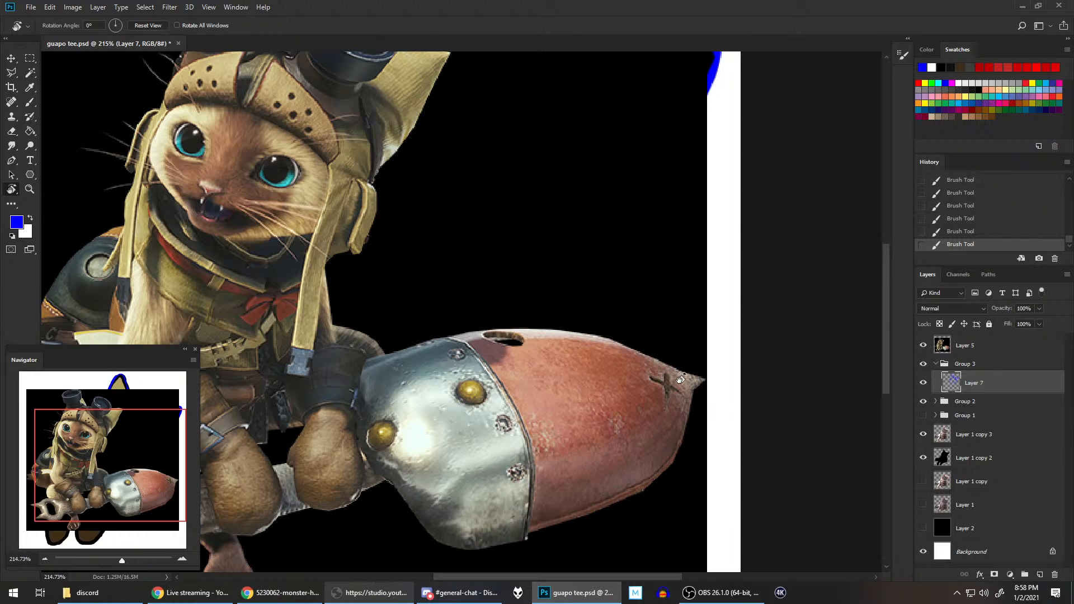
pyautogui.click(924, 346)
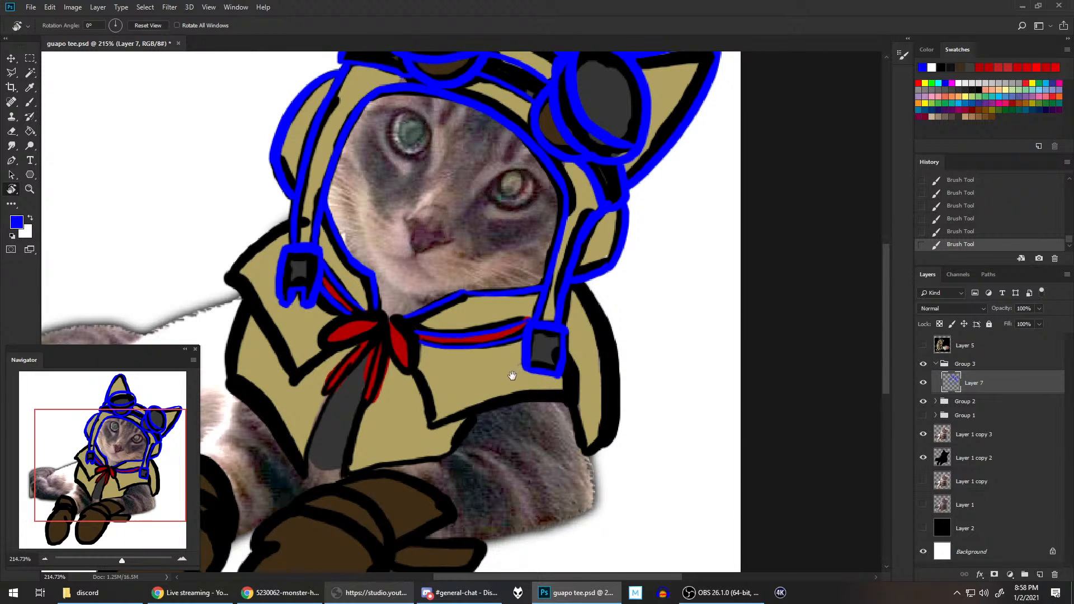
pyautogui.press('b')
pyautogui.moveTo(484, 358); pyautogui.dragTo(641, 339)
pyautogui.hotkey('ctrl', 's')
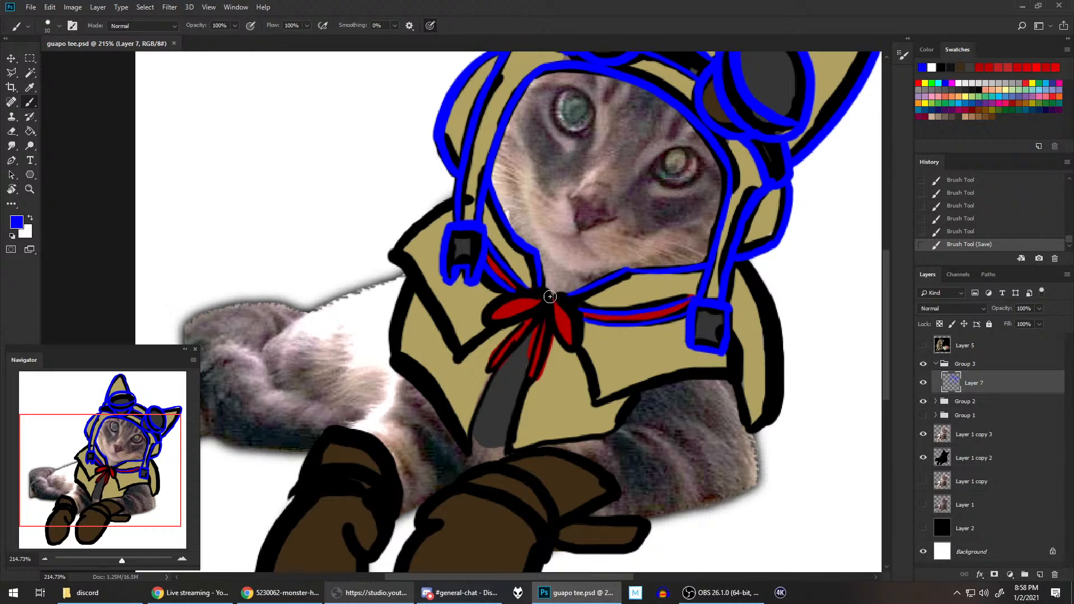
# Step: Outline the scarf knot and both loops of the red bow in blue
pyautogui.moveTo(561, 307)
pyautogui.mouseDown()
pyautogui.moveTo(572, 290)
pyautogui.moveTo(536, 297)
pyautogui.moveTo(556, 318)
pyautogui.moveTo(565, 298)
pyautogui.mouseUp()
pyautogui.hotkey('ctrl', 'z')
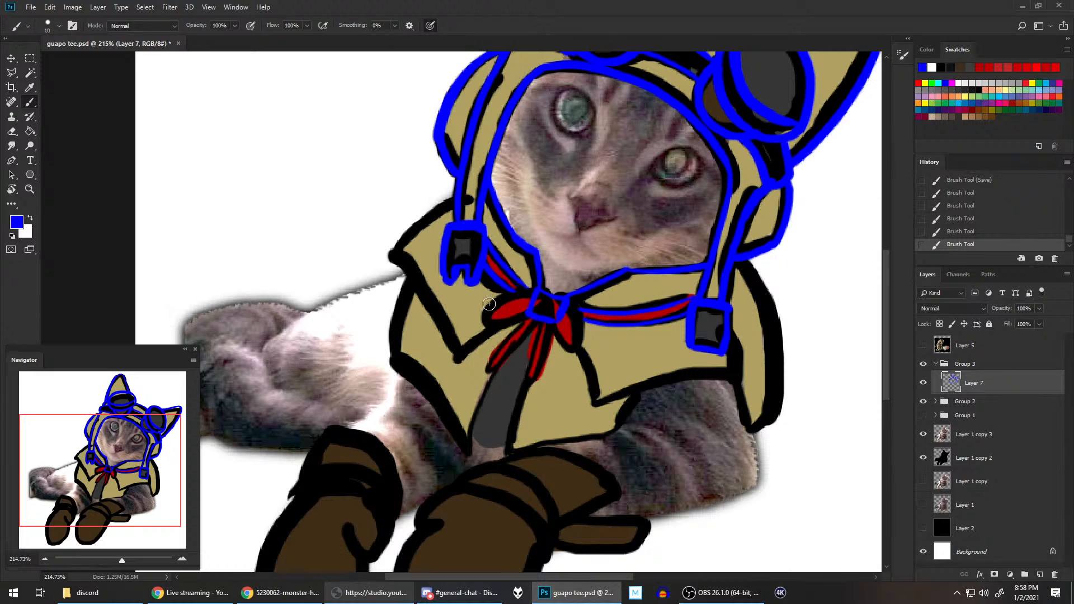
pyautogui.moveTo(489, 303)
pyautogui.mouseDown()
pyautogui.moveTo(603, 277)
pyautogui.moveTo(603, 293)
pyautogui.moveTo(584, 285)
pyautogui.moveTo(570, 299)
pyautogui.moveTo(585, 354)
pyautogui.mouseUp()
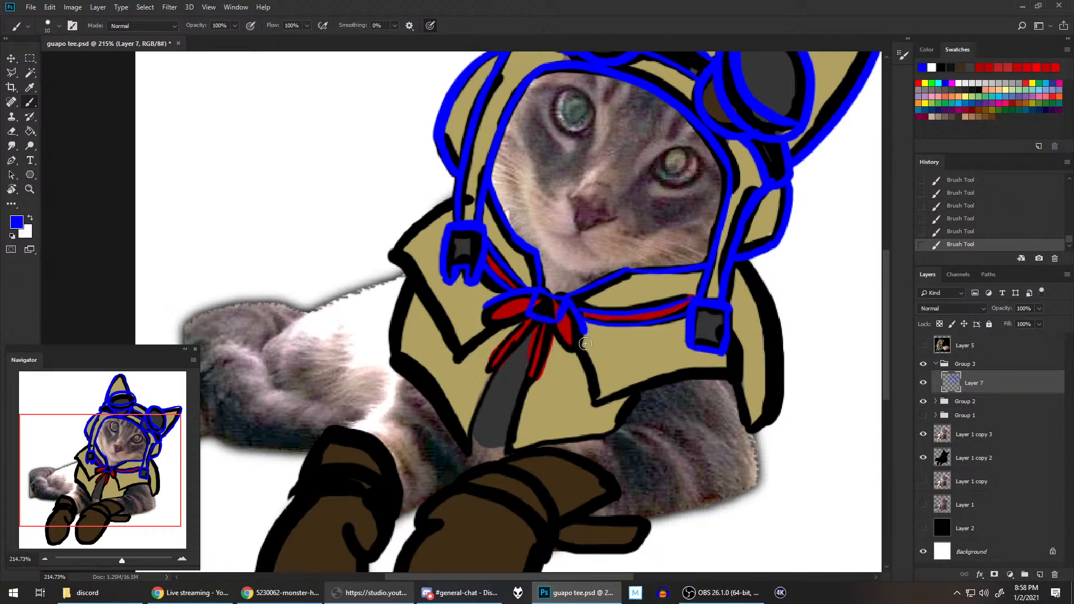
pyautogui.moveTo(483, 306)
pyautogui.mouseDown()
pyautogui.moveTo(490, 335)
pyautogui.moveTo(537, 309)
pyautogui.mouseUp()
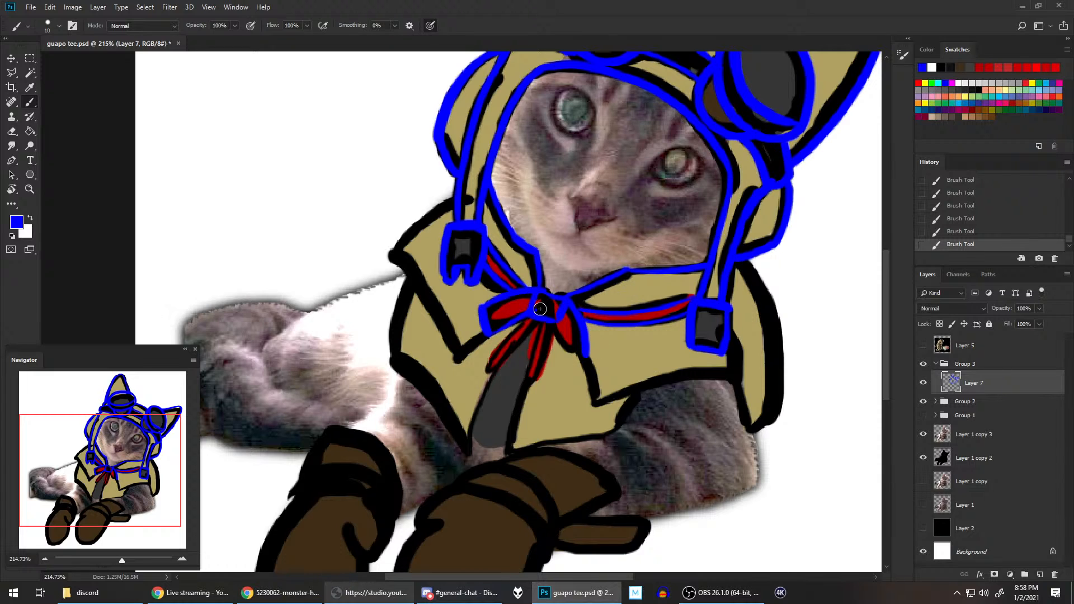
pyautogui.hotkey('ctrl', 'z')
pyautogui.moveTo(492, 339)
pyautogui.mouseDown()
pyautogui.moveTo(620, 275)
pyautogui.moveTo(567, 332)
pyautogui.moveTo(559, 325)
pyautogui.moveTo(563, 367)
pyautogui.moveTo(588, 351)
pyautogui.mouseUp()
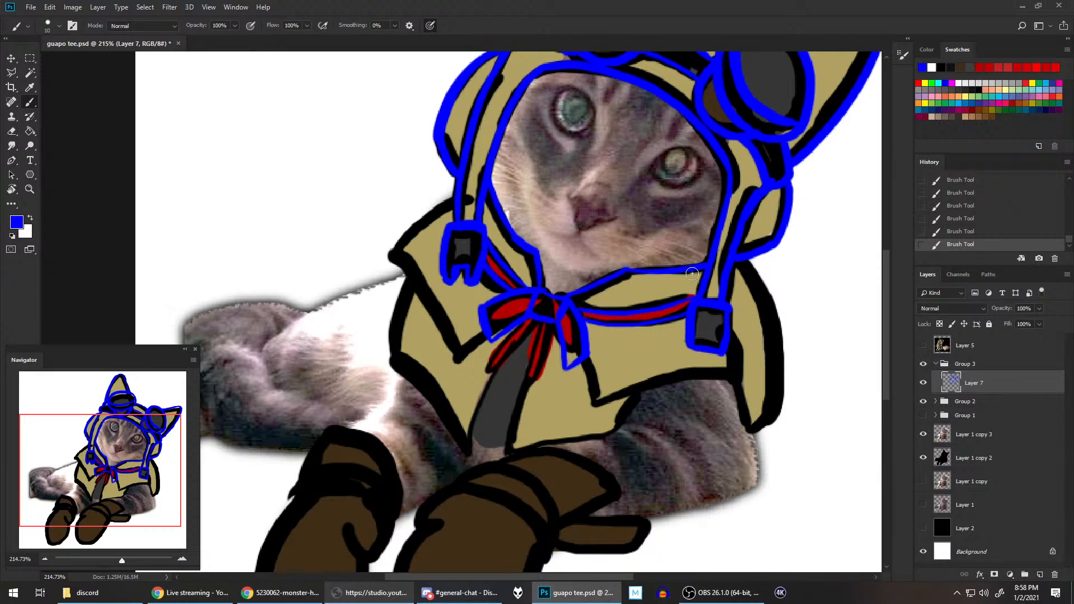
# Step: Outline the bow's two hanging tails in blue and erase the overshoot at the right tail's tip
pyautogui.moveTo(529, 318); pyautogui.dragTo(495, 370)
pyautogui.click(940, 232)
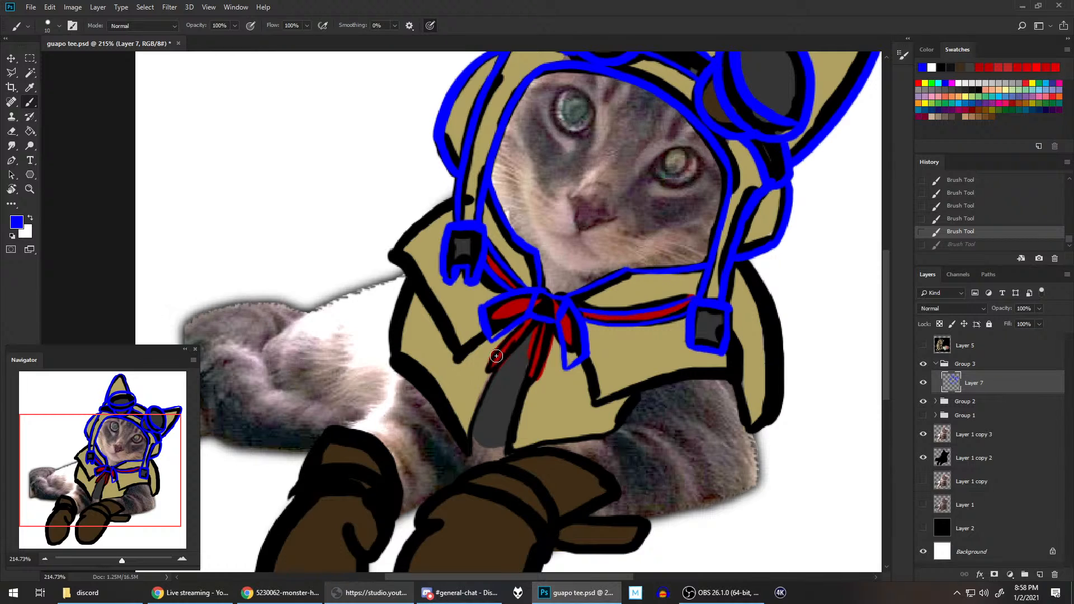
pyautogui.moveTo(492, 359)
pyautogui.mouseDown()
pyautogui.moveTo(542, 307)
pyautogui.moveTo(486, 367)
pyautogui.moveTo(490, 357)
pyautogui.moveTo(504, 375)
pyautogui.moveTo(489, 363)
pyautogui.moveTo(527, 317)
pyautogui.moveTo(496, 380)
pyautogui.moveTo(569, 299)
pyautogui.moveTo(547, 332)
pyautogui.moveTo(542, 319)
pyautogui.moveTo(537, 378)
pyautogui.moveTo(586, 316)
pyautogui.moveTo(551, 390)
pyautogui.mouseUp()
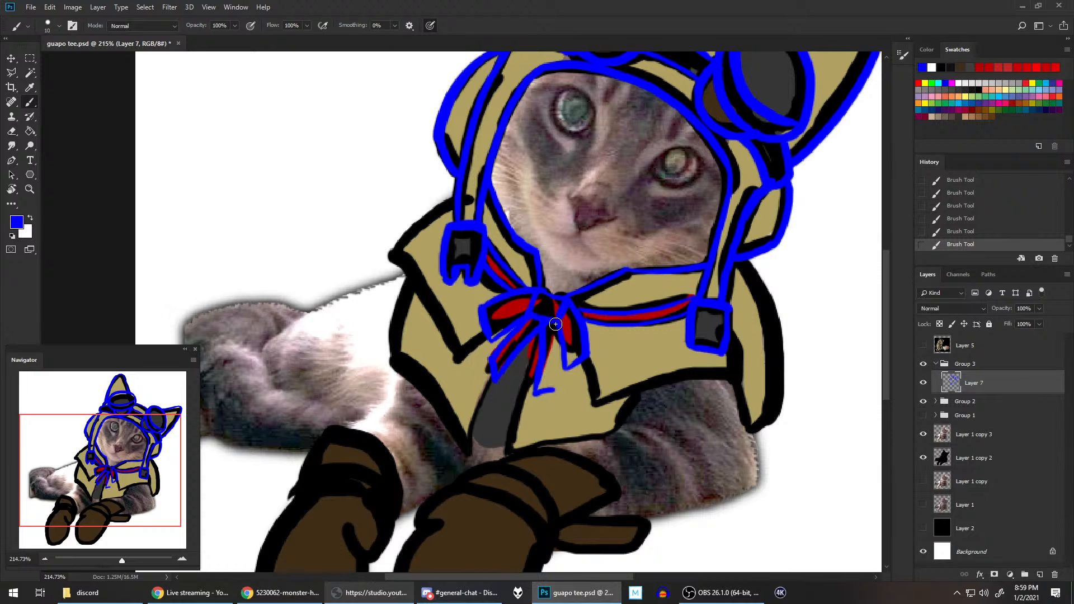
pyautogui.moveTo(556, 324)
pyautogui.mouseDown()
pyautogui.moveTo(553, 390)
pyautogui.moveTo(556, 316)
pyautogui.mouseUp()
pyautogui.hotkey('ctrl', 'z')
pyautogui.moveTo(558, 398); pyautogui.dragTo(559, 393)
pyautogui.click(559, 393)
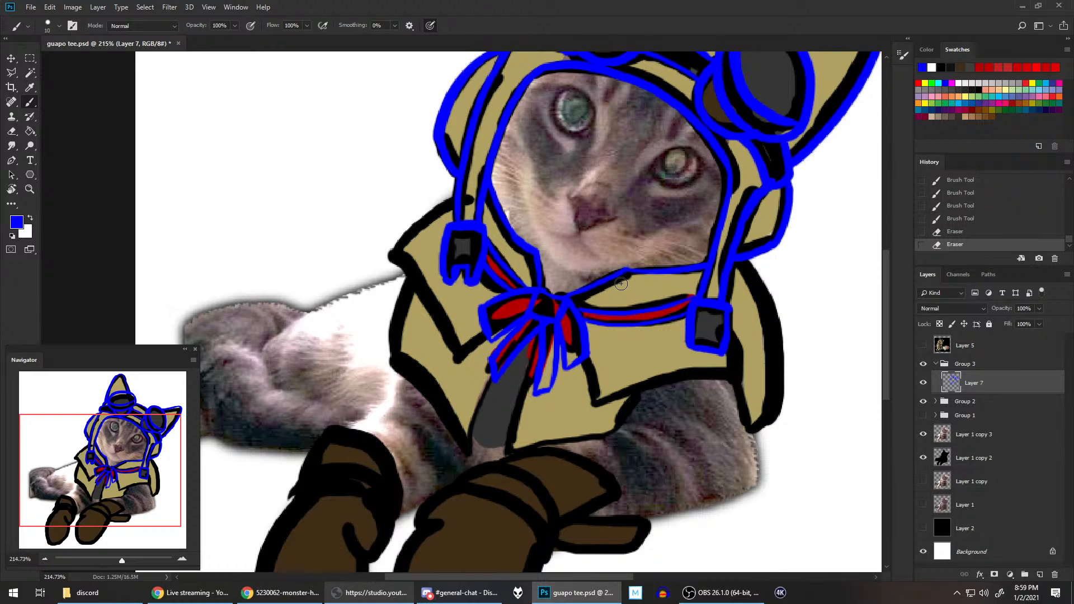
# Step: Save the document and check the blue line art against the cat photo by hiding Group 2 and showing it again
pyautogui.scroll(-4, 621, 284)
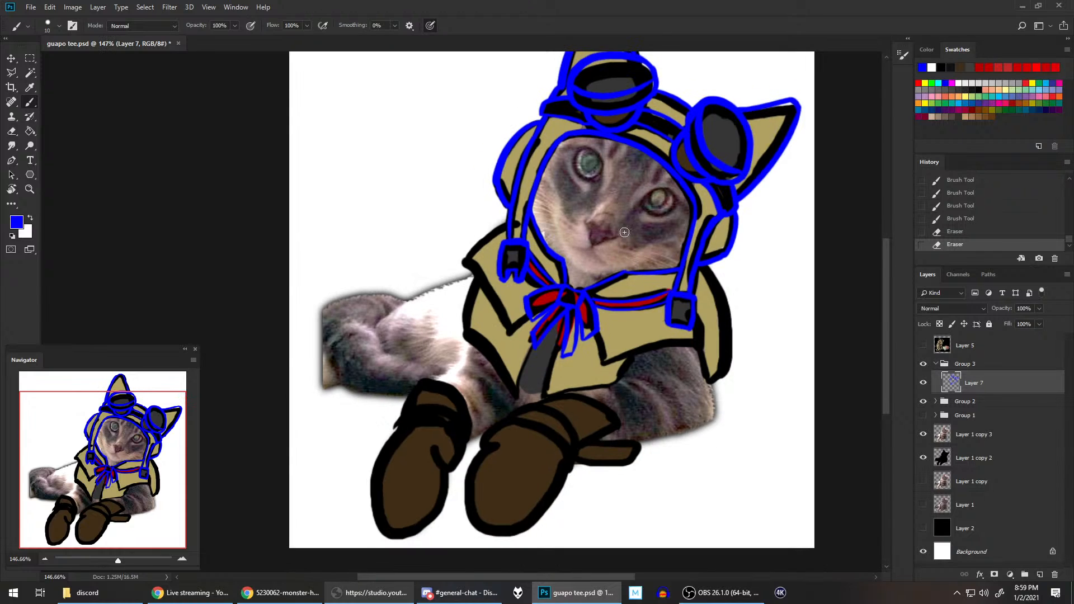
pyautogui.hotkey('ctrl', 's')
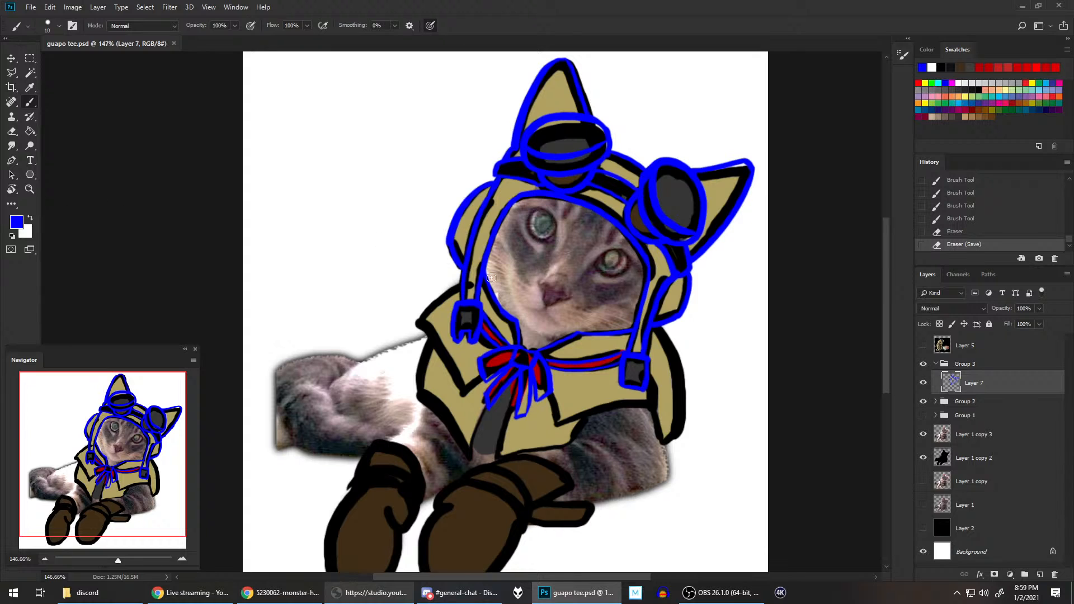
pyautogui.click(924, 401)
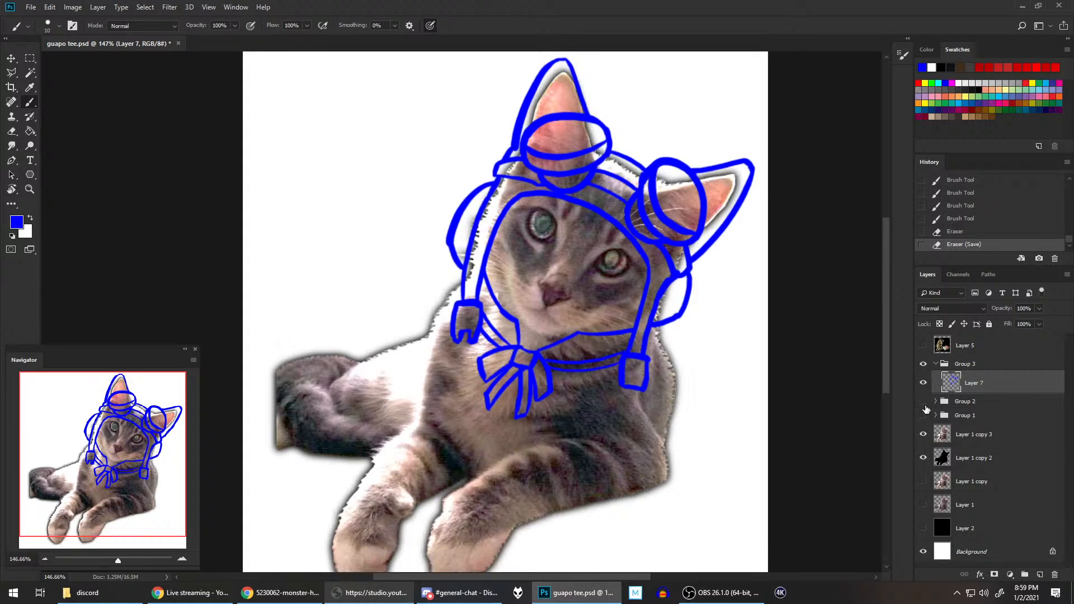
pyautogui.click(924, 401)
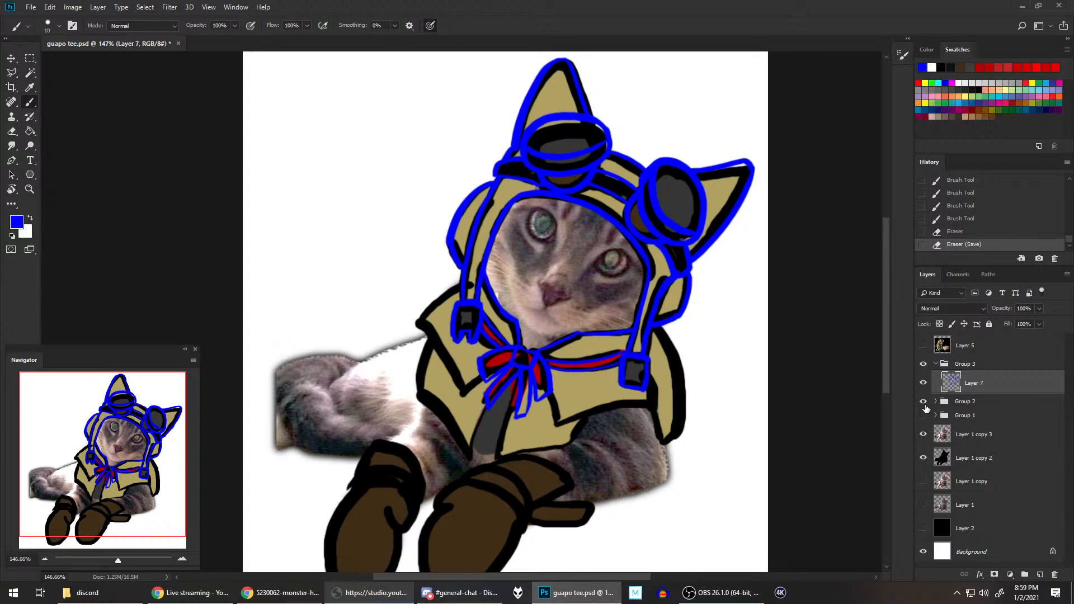
pyautogui.click(924, 402)
pyautogui.click(924, 403)
pyautogui.moveTo(418, 324); pyautogui.dragTo(459, 291)
pyautogui.hotkey('ctrl', 'z')
pyautogui.moveTo(418, 323); pyautogui.dragTo(459, 290)
pyautogui.hotkey('ctrl', 'z')
pyautogui.moveTo(418, 325); pyautogui.dragTo(460, 289)
pyautogui.hotkey('ctrl', 'z')
pyautogui.moveTo(415, 328); pyautogui.dragTo(470, 280)
pyautogui.moveTo(649, 376); pyautogui.dragTo(656, 405)
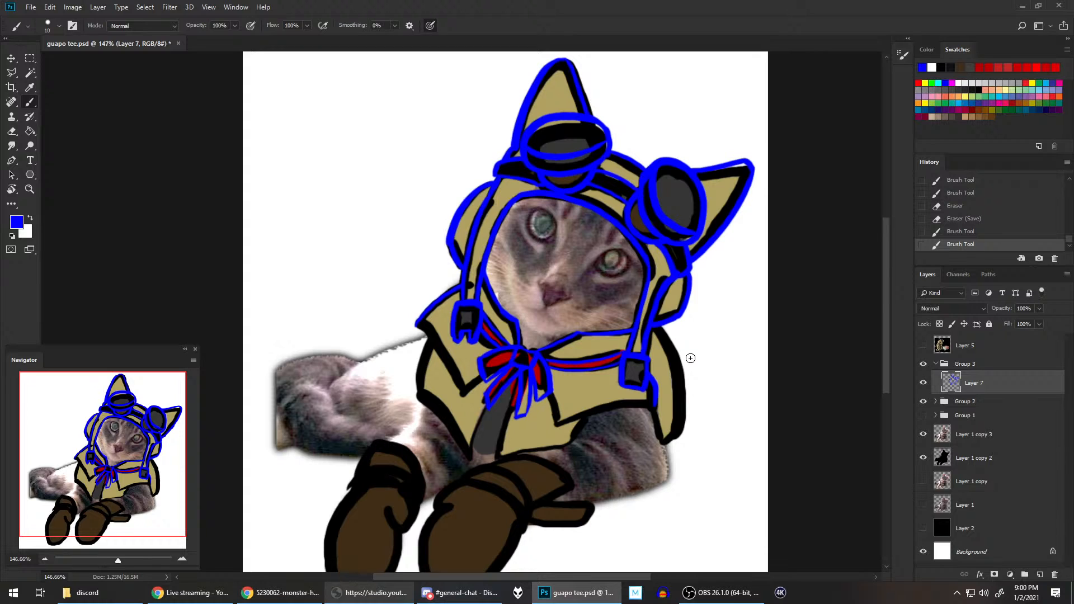
pyautogui.click(970, 219)
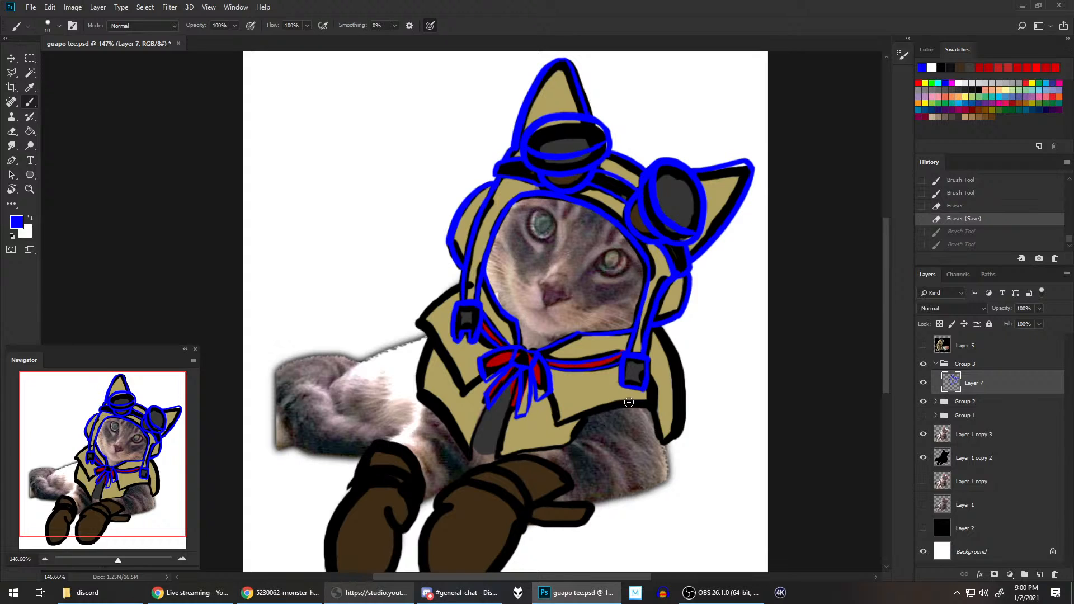
# Step: Increase the brush size to 20 px and trace the collar's left shoulder edge up to the left hood strap, redoing the stroke until it fits
pyautogui.press(']')
pyautogui.moveTo(419, 323); pyautogui.dragTo(469, 284)
pyautogui.hotkey('ctrl', 'z')
pyautogui.moveTo(419, 325); pyautogui.dragTo(458, 286)
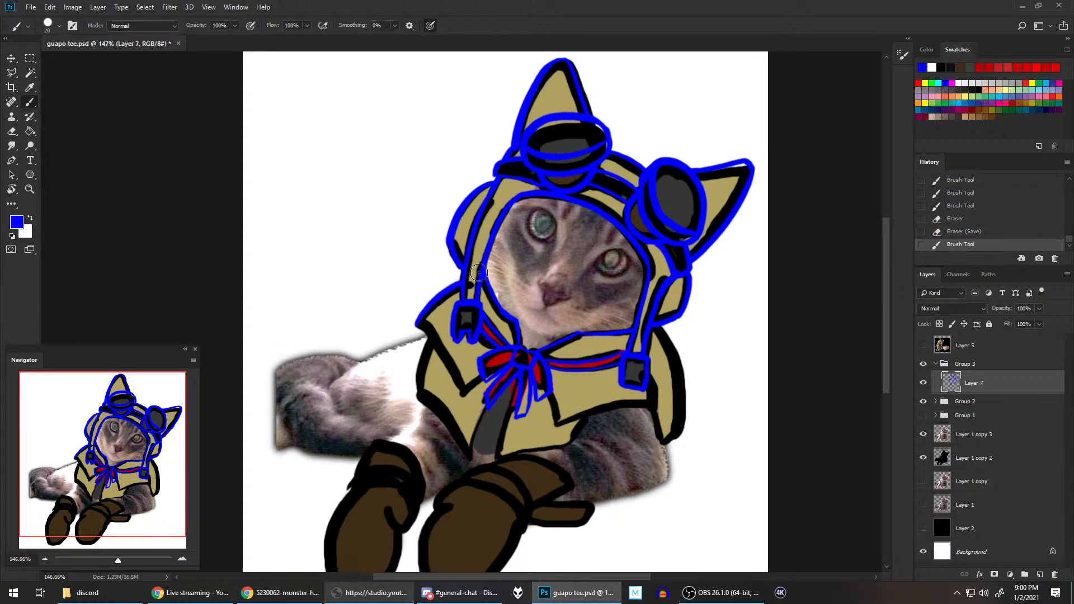
pyautogui.hotkey('ctrl', 'z')
pyautogui.moveTo(422, 320); pyautogui.dragTo(468, 279)
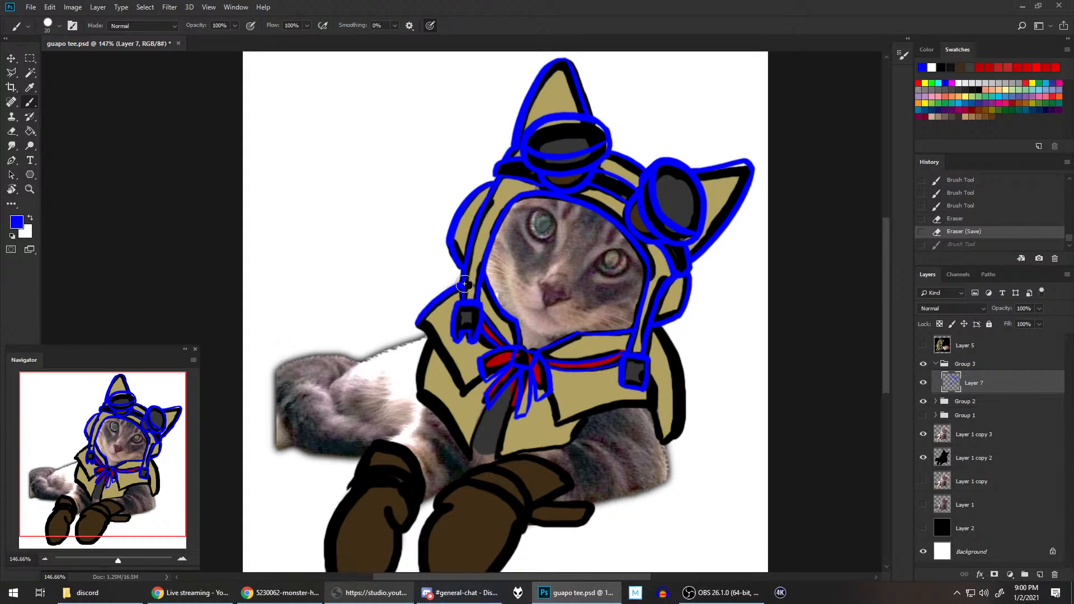
pyautogui.hotkey('ctrl', 'z')
pyautogui.moveTo(419, 323); pyautogui.dragTo(486, 280)
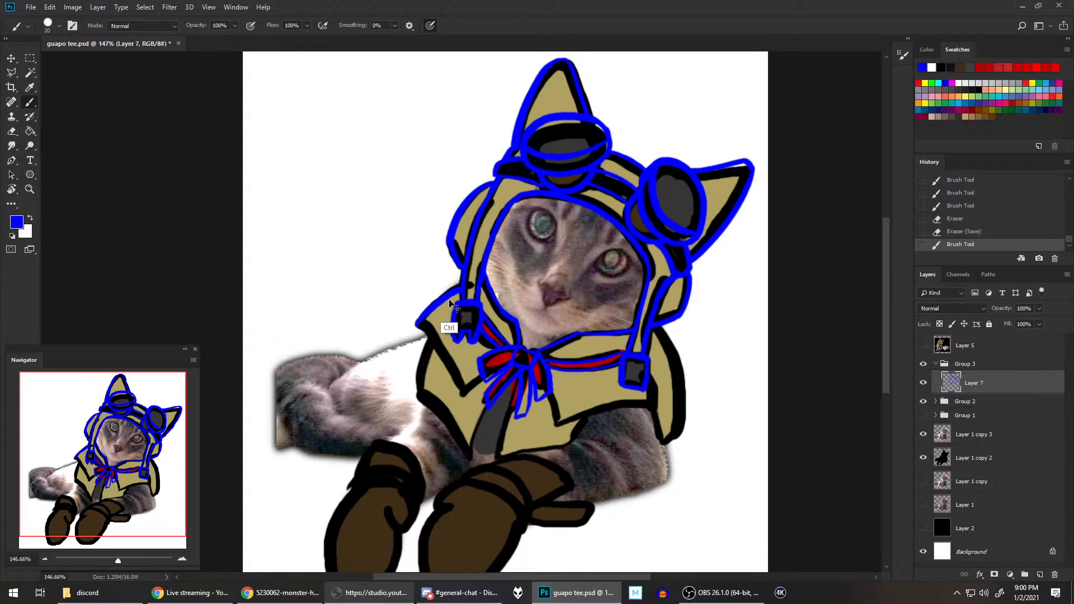
pyautogui.hotkey('ctrl', 'z')
pyautogui.moveTo(420, 323); pyautogui.dragTo(485, 280)
pyautogui.hotkey('ctrl', 'z')
pyautogui.moveTo(418, 324); pyautogui.dragTo(485, 280)
pyautogui.hotkey('ctrl', 'z')
pyautogui.moveTo(419, 324); pyautogui.dragTo(489, 276)
pyautogui.hotkey('ctrl', 'z')
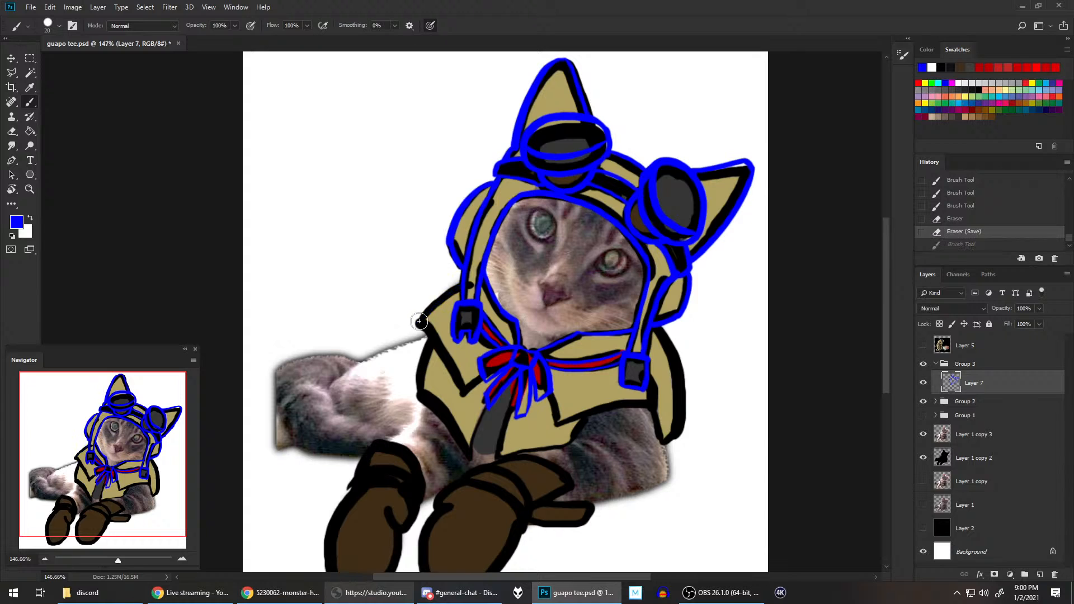
pyautogui.moveTo(418, 324); pyautogui.dragTo(467, 280)
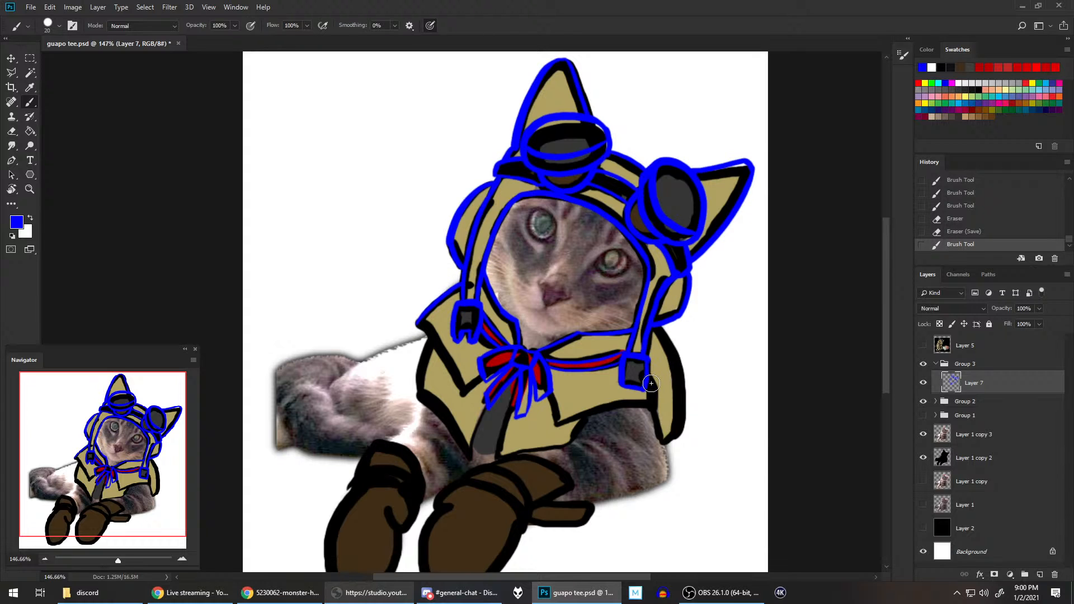
# Step: Trace the short outer edge of the right collar flap just below the right strap buckle
pyautogui.moveTo(650, 376); pyautogui.dragTo(664, 438)
pyautogui.hotkey('ctrl', 'z')
pyautogui.moveTo(650, 376); pyautogui.dragTo(654, 407)
pyautogui.hotkey('ctrl', 'z')
pyautogui.hotkey('ctrl', 'z')
pyautogui.hotkey('ctrl', 'z')
pyautogui.hotkey('ctrl', 'z')
pyautogui.hotkey('ctrl', 'z')
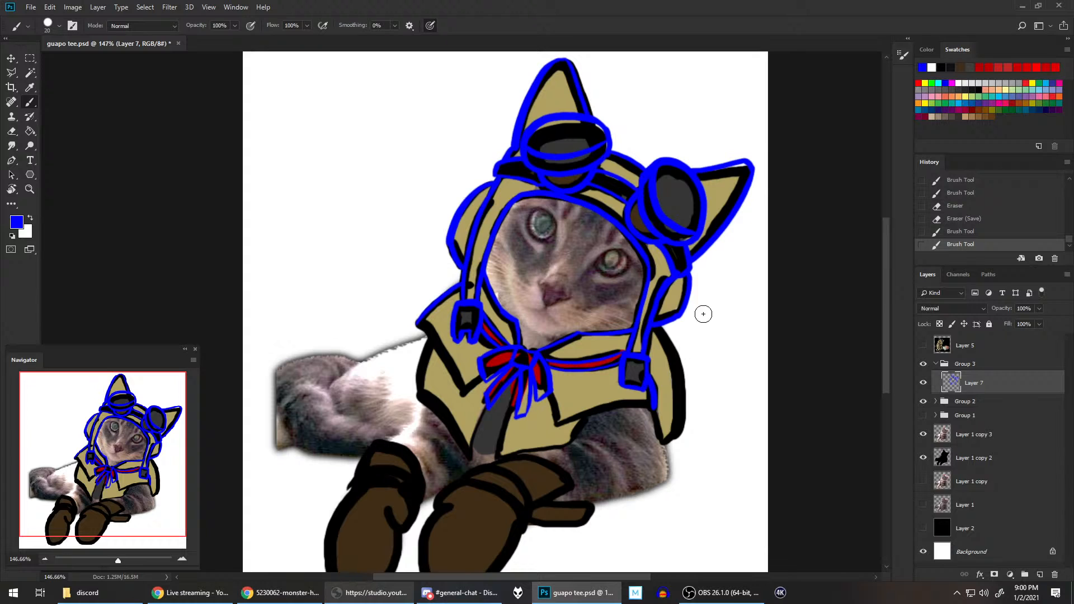
# Step: Trace the right collar flap's inner edge below the scarf and its lower edge across to the outer corner
pyautogui.moveTo(552, 396)
pyautogui.mouseDown()
pyautogui.moveTo(570, 416)
pyautogui.moveTo(554, 430)
pyautogui.moveTo(555, 410)
pyautogui.moveTo(558, 427)
pyautogui.moveTo(655, 400)
pyautogui.mouseUp()
pyautogui.hotkey('ctrl', 'z')
pyautogui.hotkey('ctrl', 'z')
pyautogui.hotkey('ctrl', 'z')
pyautogui.moveTo(555, 425); pyautogui.dragTo(655, 402)
pyautogui.hotkey('ctrl', 'z')
pyautogui.moveTo(554, 424); pyautogui.dragTo(656, 400)
pyautogui.hotkey('ctrl', 'z')
pyautogui.moveTo(555, 425); pyautogui.dragTo(656, 400)
pyautogui.hotkey('ctrl', 'z')
pyautogui.moveTo(555, 424); pyautogui.dragTo(656, 401)
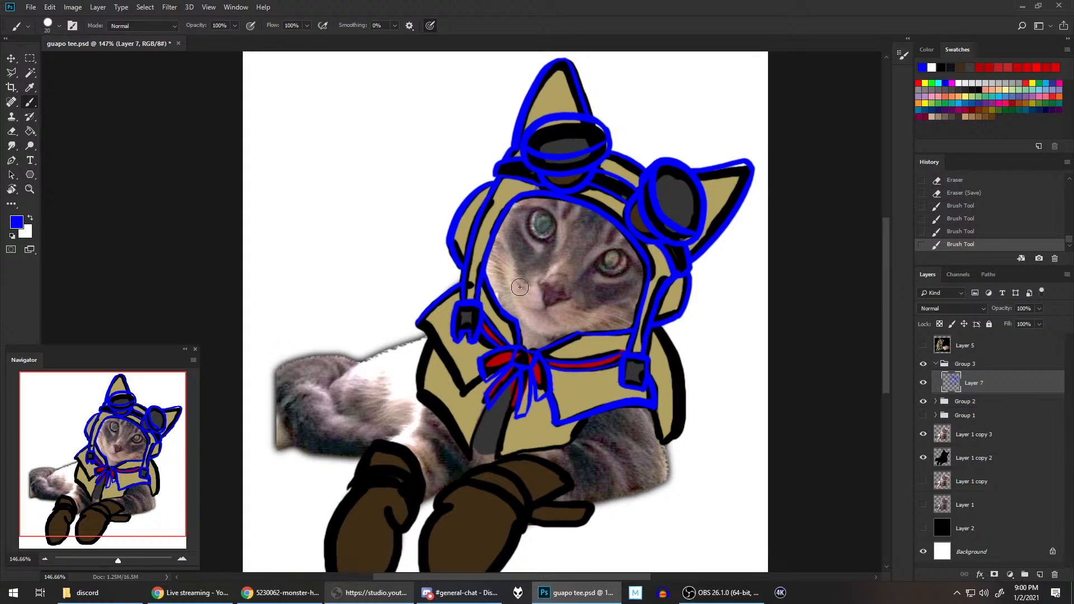
# Step: Trace the left collar flap's inner edge between the scarf bow and the flap's lower tip
pyautogui.moveTo(464, 393)
pyautogui.mouseDown()
pyautogui.moveTo(519, 328)
pyautogui.moveTo(495, 335)
pyautogui.moveTo(507, 293)
pyautogui.moveTo(429, 303)
pyautogui.moveTo(417, 326)
pyautogui.moveTo(463, 394)
pyautogui.mouseUp()
pyautogui.hotkey('ctrl', 'z')
pyautogui.hotkey('ctrl', 'z')
pyautogui.hotkey('ctrl', 'z')
pyautogui.hotkey('ctrl', 'z')
pyautogui.moveTo(418, 323); pyautogui.dragTo(463, 393)
pyautogui.hotkey('ctrl', 'z')
pyautogui.moveTo(417, 323); pyautogui.dragTo(464, 392)
pyautogui.hotkey('ctrl', 'z')
pyautogui.hotkey('ctrl', 'z')
pyautogui.hotkey('ctrl', 'z')
# Step: Rotate the canvas and trace the left collar flap's lower edge from the shoulder corner to the flap's tip
pyautogui.press('r')
pyautogui.moveTo(697, 360)
pyautogui.mouseDown()
pyautogui.moveTo(632, 184)
pyautogui.moveTo(414, 128)
pyautogui.mouseUp()
pyautogui.press('b')
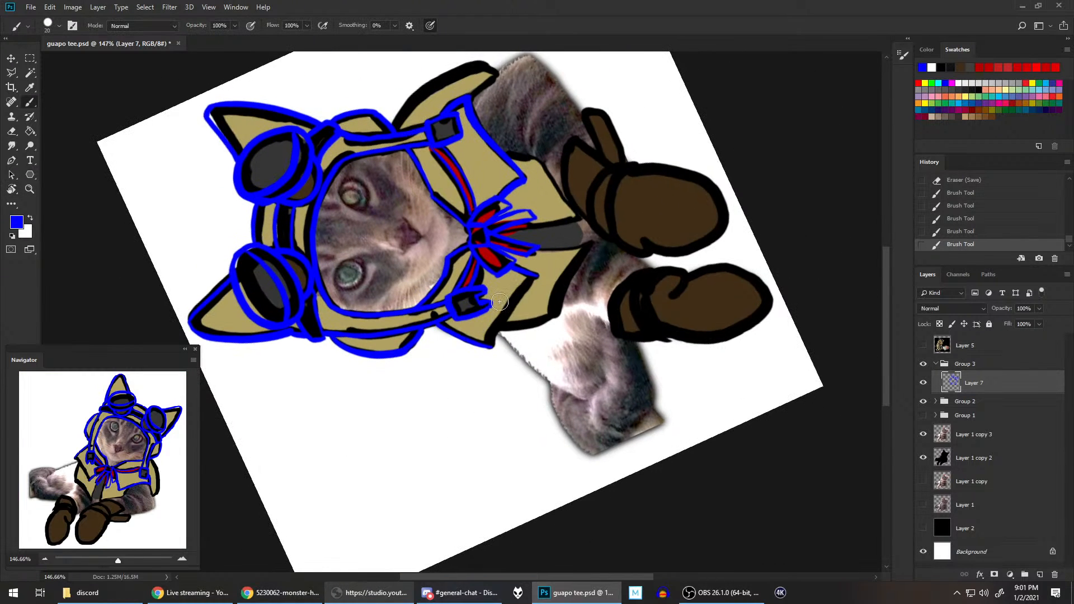
pyautogui.moveTo(492, 342); pyautogui.dragTo(532, 277)
pyautogui.hotkey('ctrl', 'z')
pyautogui.moveTo(491, 344); pyautogui.dragTo(535, 275)
pyautogui.hotkey('ctrl', 'z')
pyautogui.moveTo(491, 345); pyautogui.dragTo(536, 276)
pyautogui.hotkey('ctrl', 'z')
pyautogui.moveTo(491, 344); pyautogui.dragTo(536, 276)
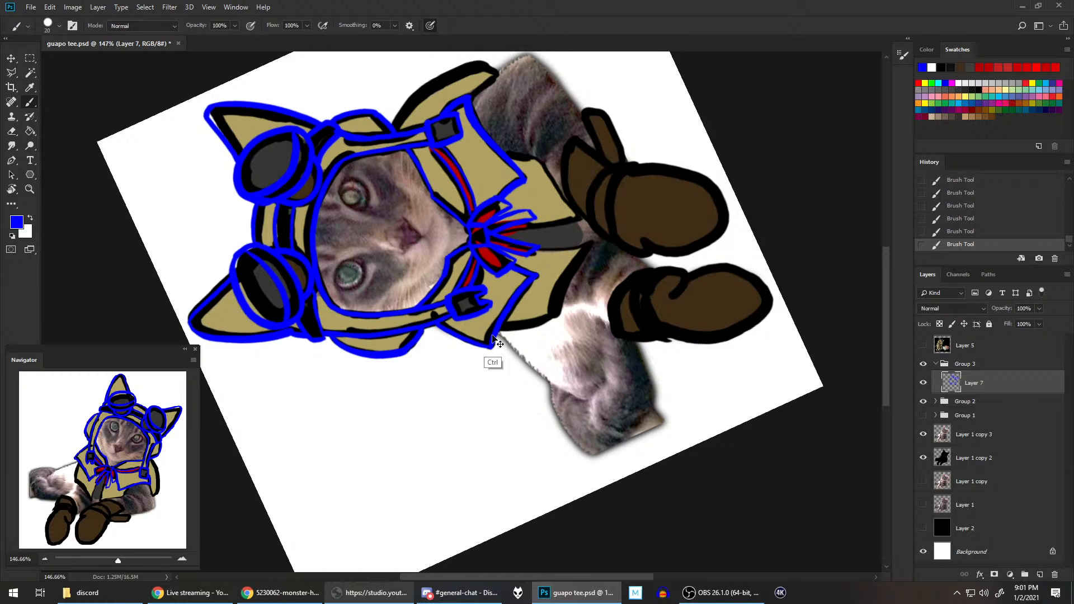
pyautogui.hotkey('ctrl', 'z')
pyautogui.moveTo(491, 345); pyautogui.dragTo(537, 274)
pyautogui.hotkey('ctrl', 'z')
pyautogui.moveTo(491, 344); pyautogui.dragTo(536, 276)
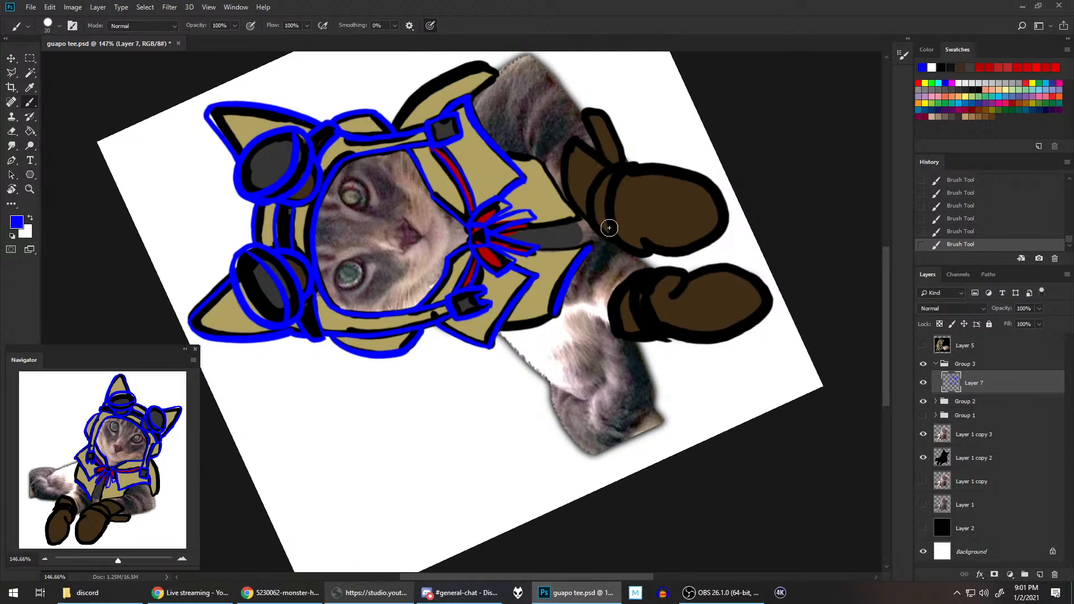
# Step: Trace the lower edge of the cape's left half down to the grey shirt front
pyautogui.moveTo(554, 313); pyautogui.dragTo(593, 235)
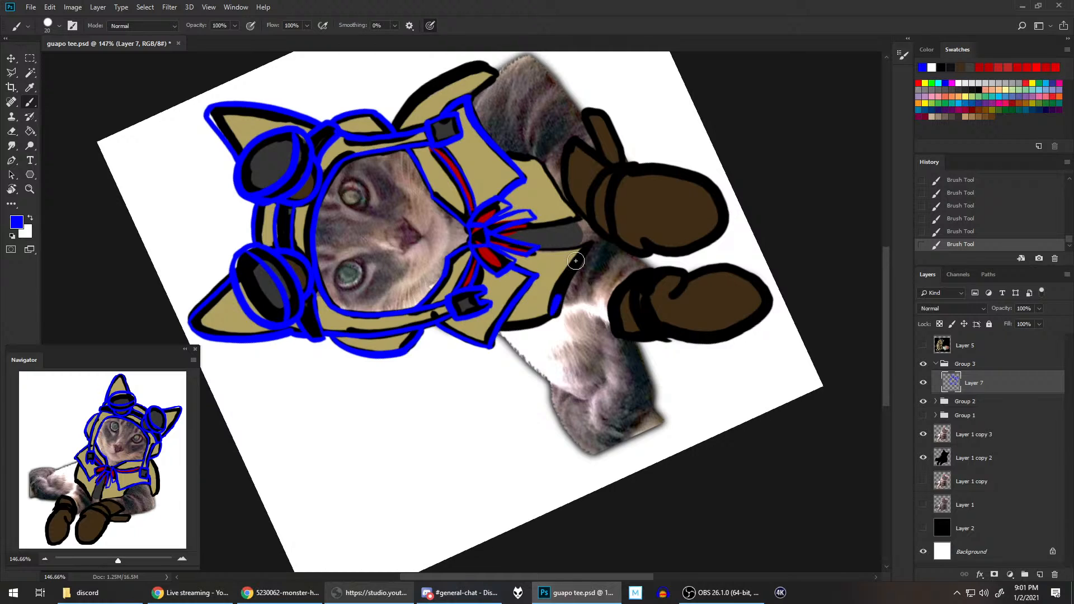
pyautogui.hotkey('ctrl', 'z')
pyautogui.hotkey('ctrl', 'shift', 'z')
pyautogui.hotkey('ctrl', 'z')
pyautogui.moveTo(556, 301); pyautogui.dragTo(589, 243)
pyautogui.hotkey('ctrl', 'z')
pyautogui.moveTo(555, 314); pyautogui.dragTo(590, 243)
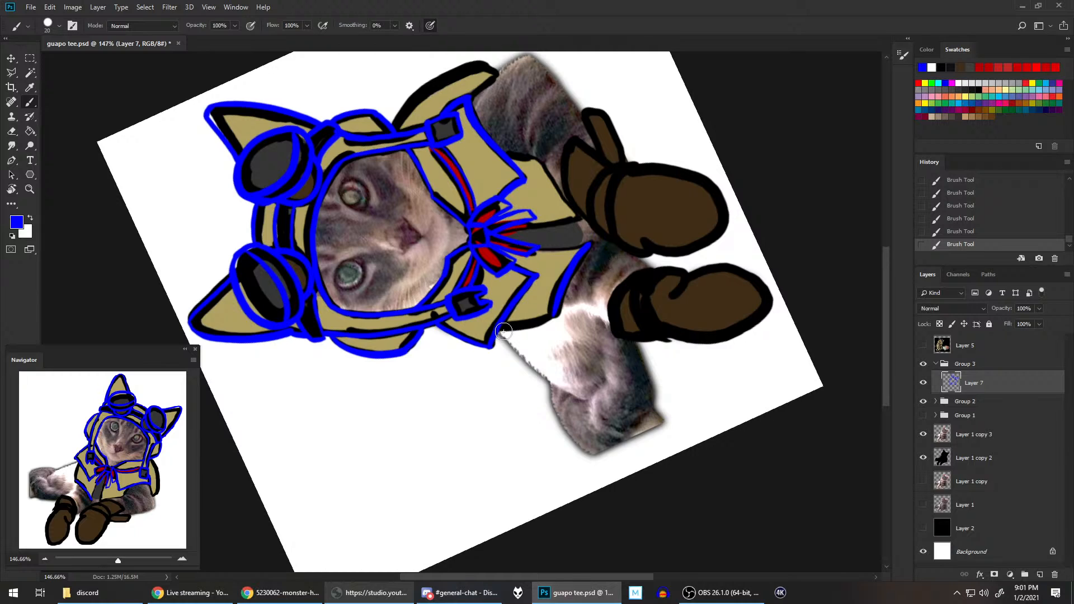
# Step: Trace the cape's left side edge from the collar corner to the lower edge, redoing the stroke until it fits
pyautogui.moveTo(500, 331)
pyautogui.mouseDown()
pyautogui.moveTo(551, 320)
pyautogui.moveTo(558, 305)
pyautogui.mouseUp()
pyautogui.hotkey('ctrl', 'z')
pyautogui.hotkey('ctrl', 'z')
pyautogui.moveTo(500, 327); pyautogui.dragTo(560, 308)
pyautogui.hotkey('ctrl', 'z')
pyautogui.hotkey('ctrl', 'z')
pyautogui.hotkey('ctrl', 'z')
pyautogui.moveTo(500, 329); pyautogui.dragTo(559, 312)
pyautogui.hotkey('ctrl', 'z')
pyautogui.moveTo(499, 329); pyautogui.dragTo(557, 313)
pyautogui.hotkey('ctrl', 'z')
pyautogui.moveTo(499, 329); pyautogui.dragTo(556, 314)
pyautogui.hotkey('ctrl', 'z')
pyautogui.moveTo(548, 254); pyautogui.dragTo(591, 244)
pyautogui.hotkey('ctrl', 'z')
pyautogui.hotkey('ctrl', 'z')
pyautogui.hotkey('ctrl', 'z')
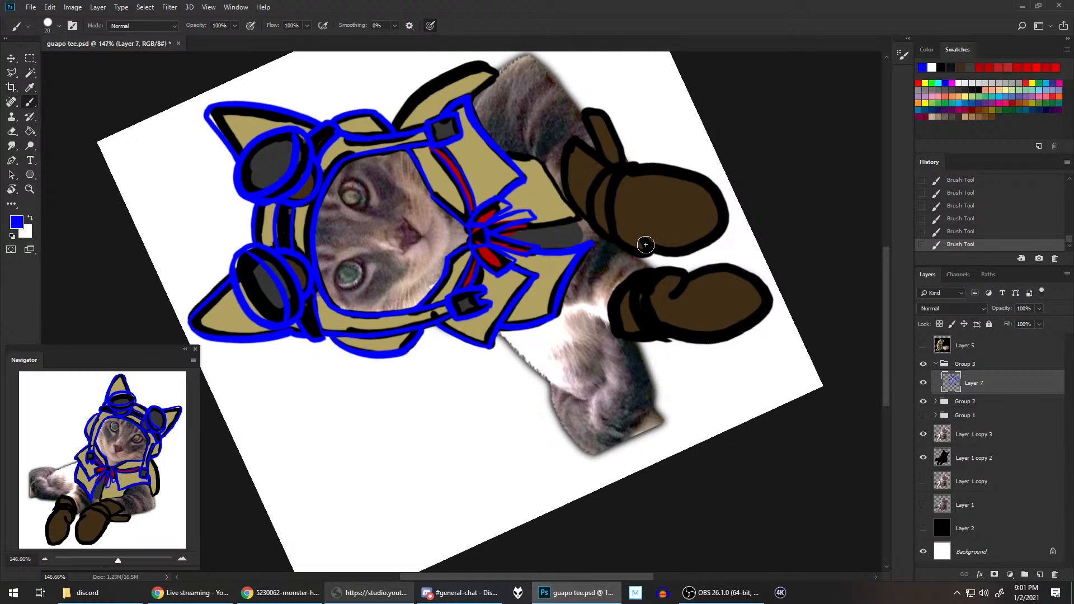
pyautogui.hotkey('ctrl', 'z')
# Step: Rotate the canvas back and trace the cape's front edges on both sides of the grey shirt, plus the right half's lower edge
pyautogui.moveTo(638, 218)
pyautogui.mouseDown()
pyautogui.moveTo(615, 291)
pyautogui.moveTo(559, 358)
pyautogui.moveTo(513, 390)
pyautogui.moveTo(543, 217)
pyautogui.mouseUp()
pyautogui.moveTo(460, 282); pyautogui.dragTo(490, 232)
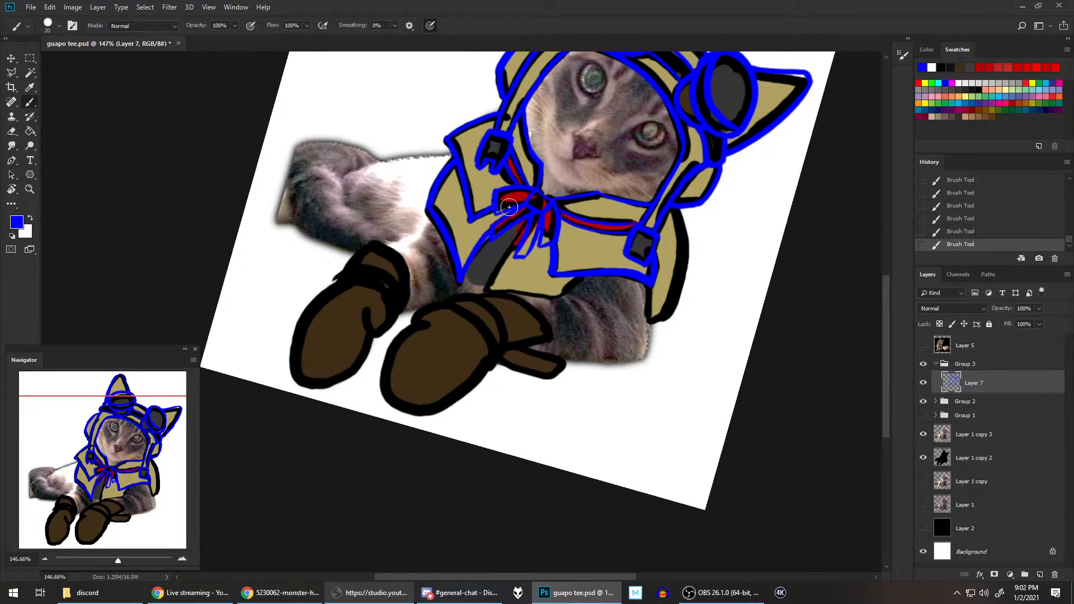
pyautogui.hotkey('ctrl', 'z')
pyautogui.moveTo(460, 279); pyautogui.dragTo(491, 231)
pyautogui.moveTo(485, 290); pyautogui.dragTo(541, 203)
pyautogui.moveTo(483, 291); pyautogui.dragTo(562, 298)
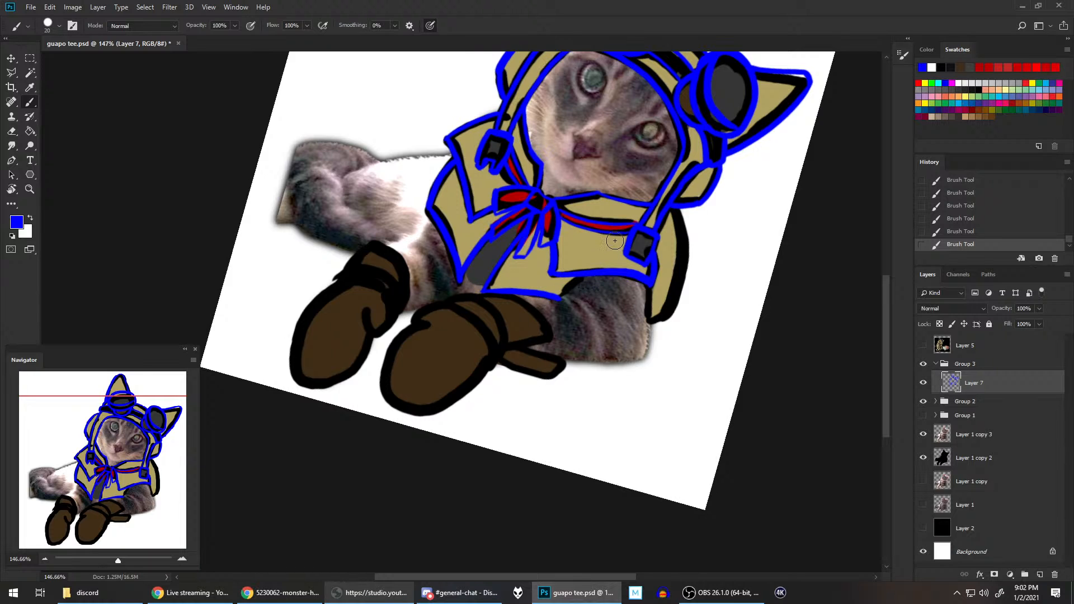
# Step: Trace the inner edge of the cape's back flap below the right strap buckle, down to the flap's tip
pyautogui.moveTo(555, 299); pyautogui.dragTo(583, 278)
pyautogui.hotkey('ctrl', 'z')
pyautogui.moveTo(702, 251)
pyautogui.mouseDown()
pyautogui.moveTo(695, 299)
pyautogui.moveTo(635, 364)
pyautogui.moveTo(580, 376)
pyautogui.moveTo(568, 410)
pyautogui.mouseUp()
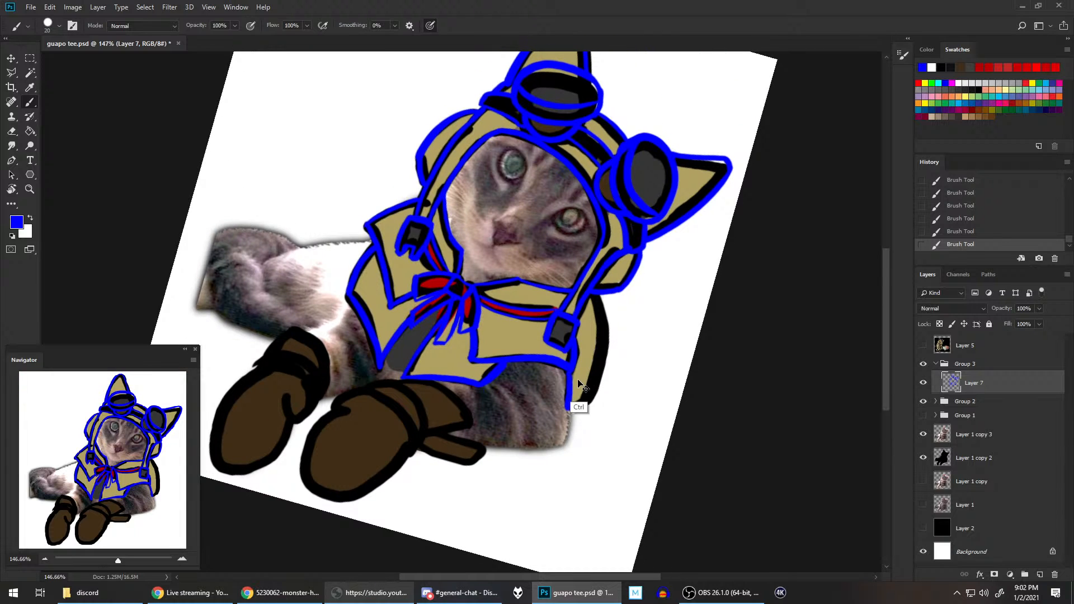
pyautogui.hotkey('ctrl', 'z')
pyautogui.moveTo(569, 368); pyautogui.dragTo(569, 411)
pyautogui.hotkey('ctrl', 'z')
pyautogui.moveTo(569, 369)
pyautogui.mouseDown()
pyautogui.moveTo(570, 410)
pyautogui.moveTo(591, 393)
pyautogui.mouseUp()
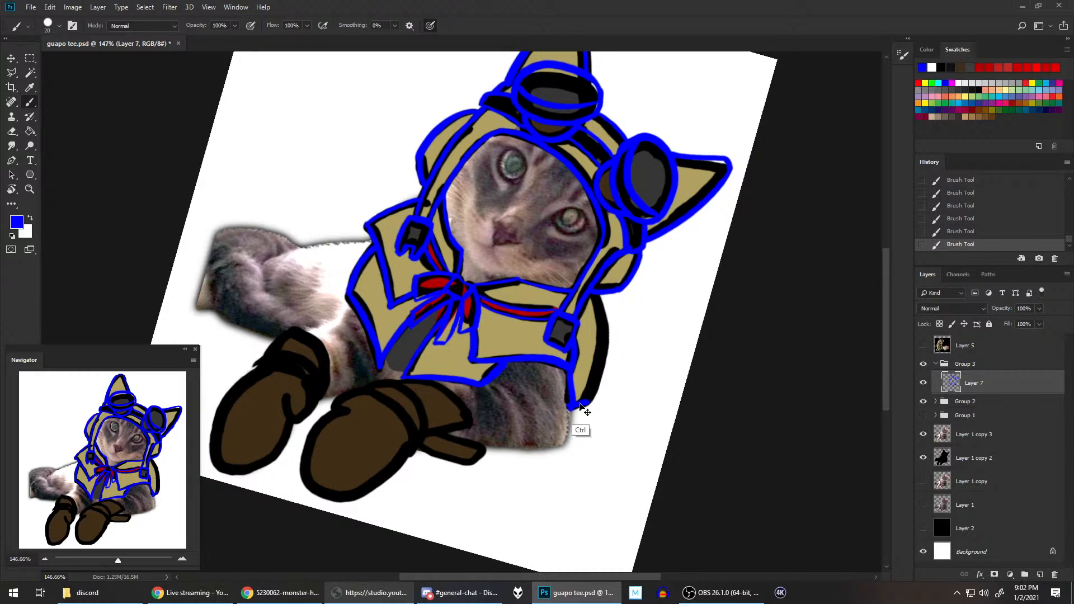
# Step: Trace the back flap's curved outer edge from the hood's ear flap to the lower tip, redoing the stroke until it fits
pyautogui.moveTo(600, 299)
pyautogui.mouseDown()
pyautogui.moveTo(587, 404)
pyautogui.moveTo(611, 379)
pyautogui.moveTo(586, 404)
pyautogui.moveTo(603, 363)
pyautogui.moveTo(596, 291)
pyautogui.moveTo(587, 400)
pyautogui.mouseUp()
pyautogui.hotkey('ctrl', 'z')
pyautogui.hotkey('ctrl', 'z')
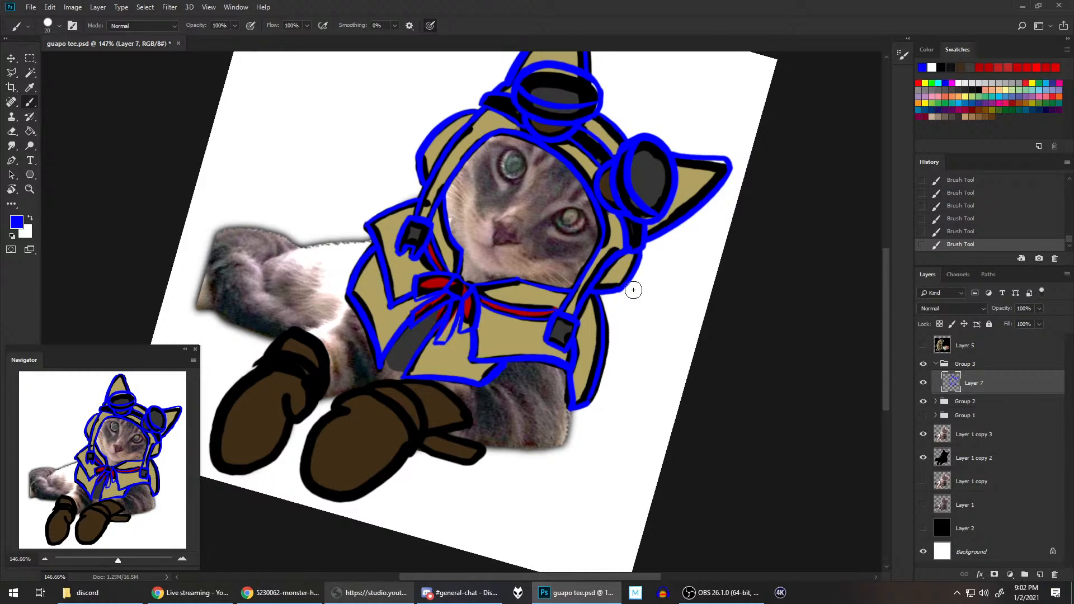
pyautogui.hotkey('ctrl', 'z')
pyautogui.moveTo(594, 297); pyautogui.dragTo(589, 397)
pyautogui.hotkey('ctrl', 'z')
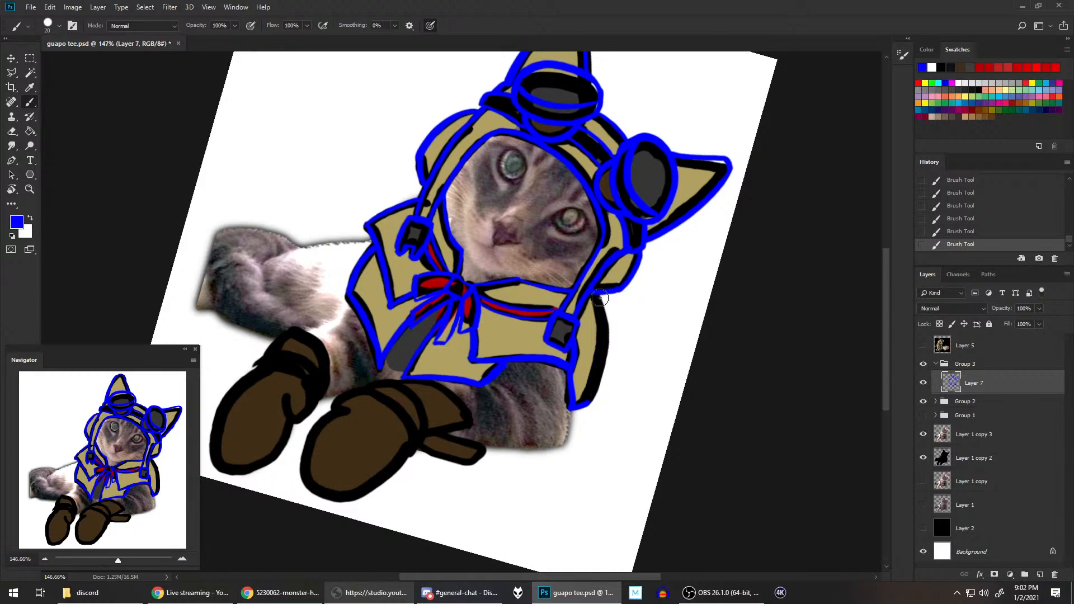
pyautogui.moveTo(597, 296); pyautogui.dragTo(590, 399)
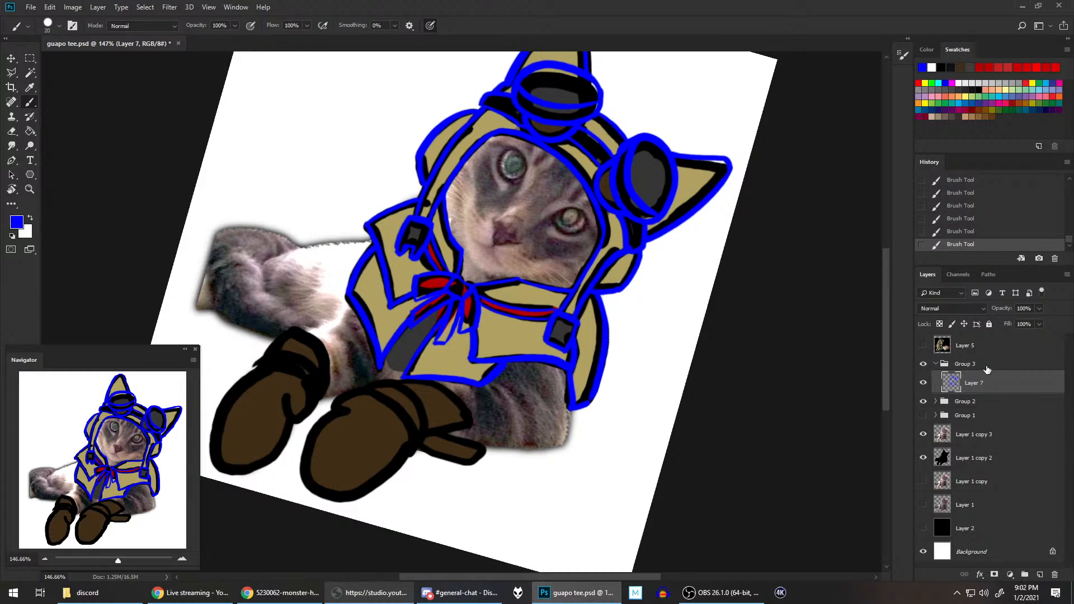
# Step: Check the line art with the Group 2 sketch briefly hidden, reset the canvas rotation and save the file
pyautogui.click(924, 402)
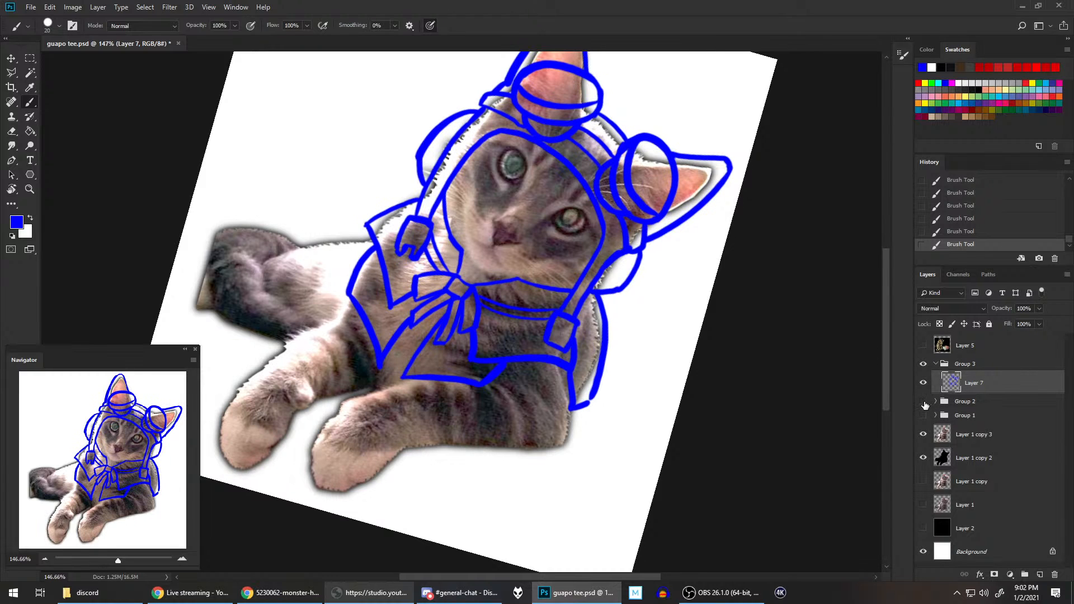
pyautogui.click(924, 402)
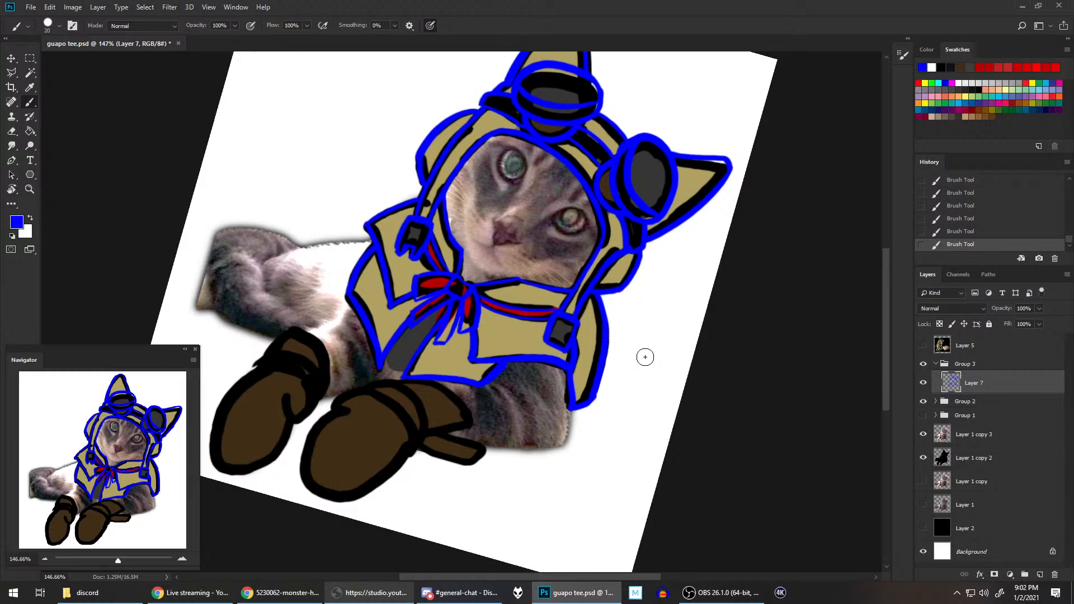
pyautogui.press('r')
pyautogui.press('Escape')
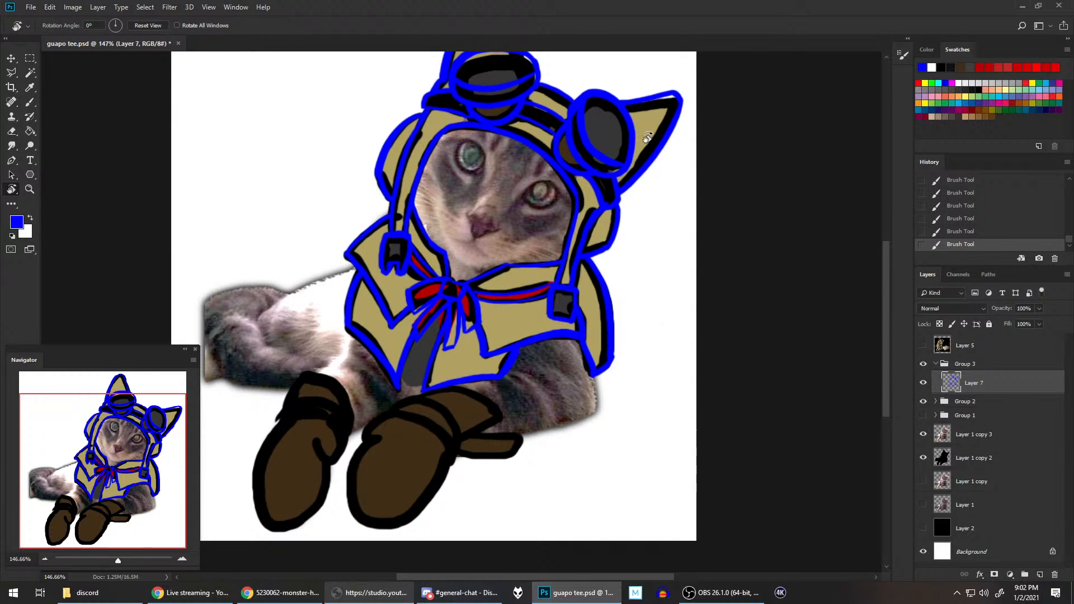
pyautogui.scroll(-2, 630, 240)
pyautogui.hotkey('ctrl', 's')
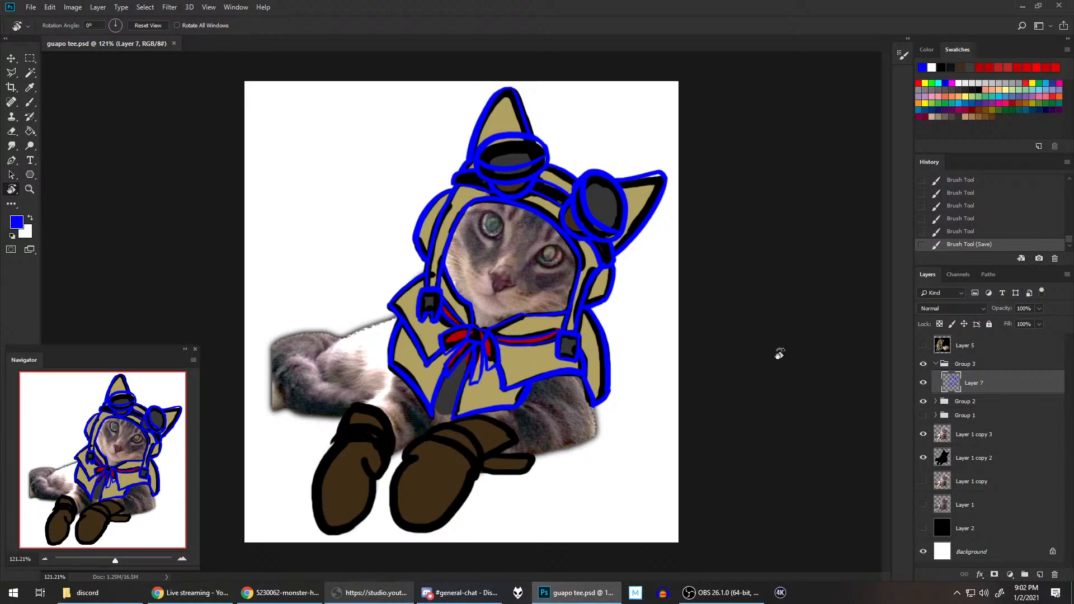
# Step: Compare the drawing with the Layer 5 reference picture by showing and hiding that layer
pyautogui.click(923, 347)
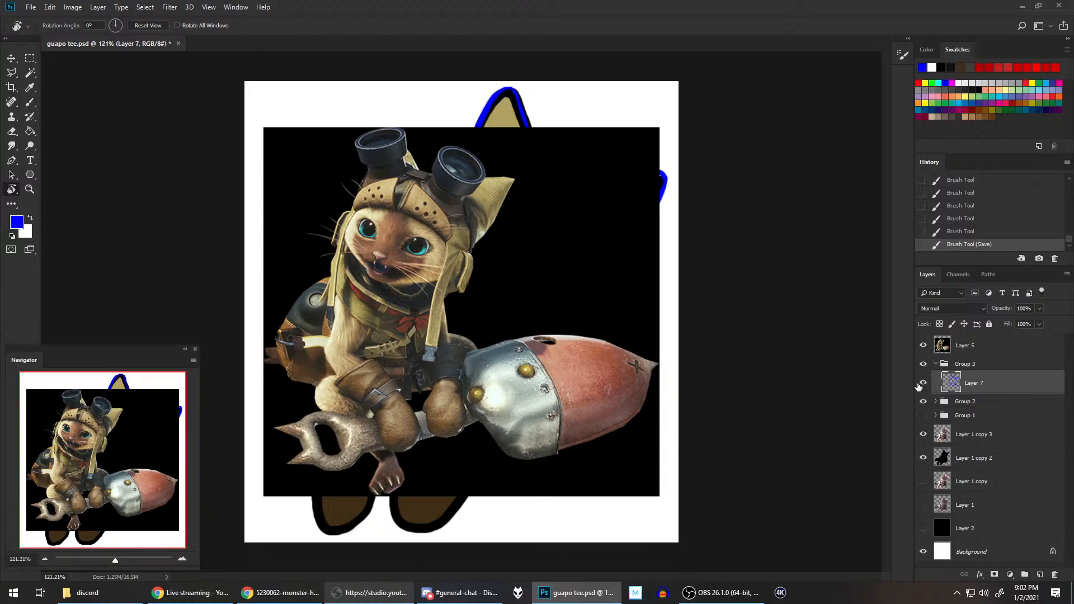
pyautogui.click(923, 346)
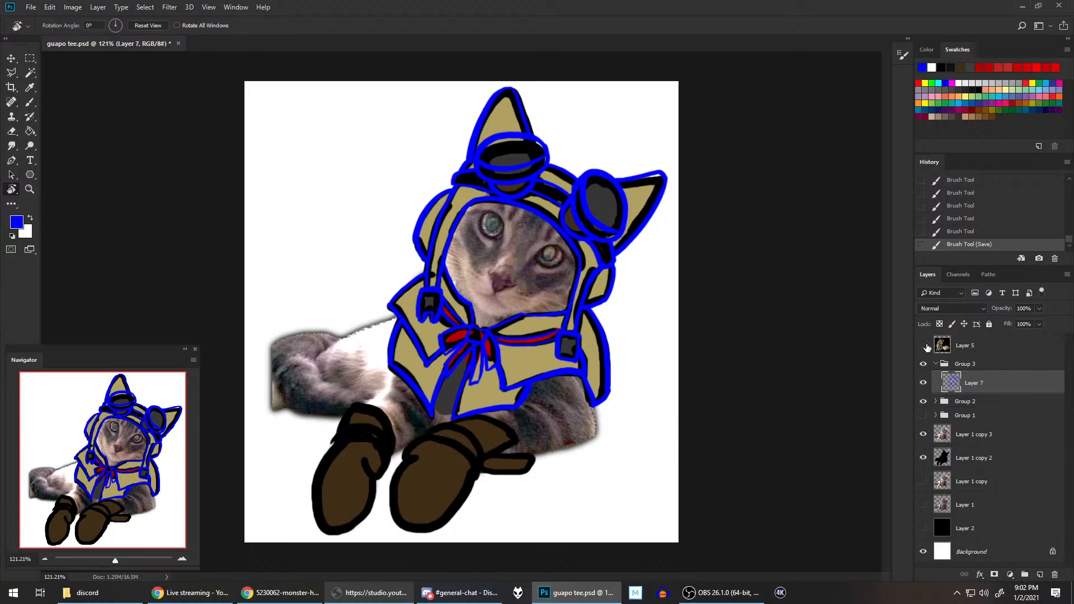
pyautogui.click(923, 345)
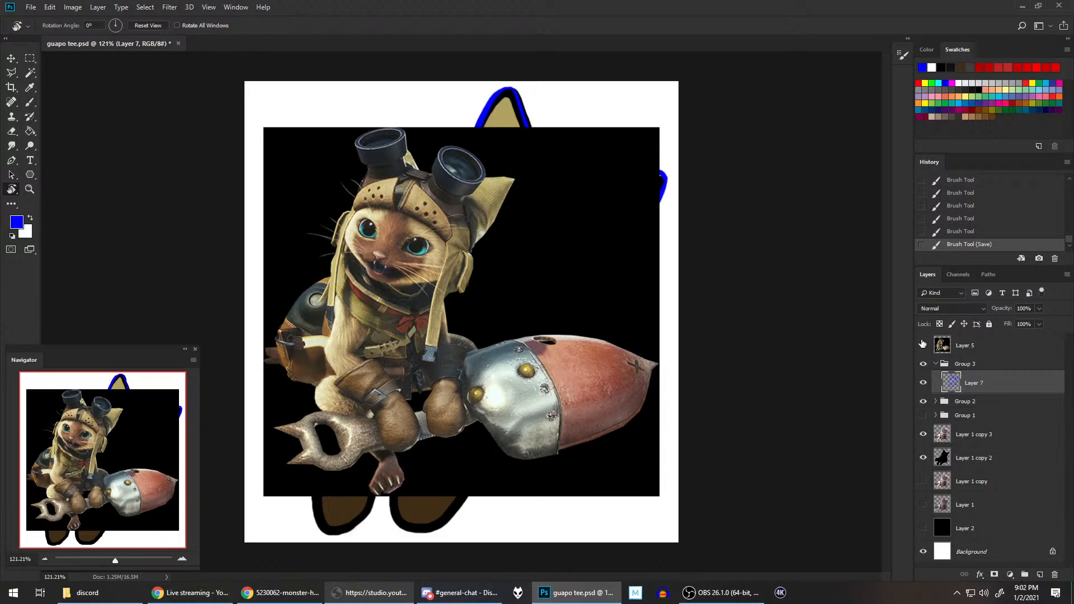
pyautogui.click(923, 344)
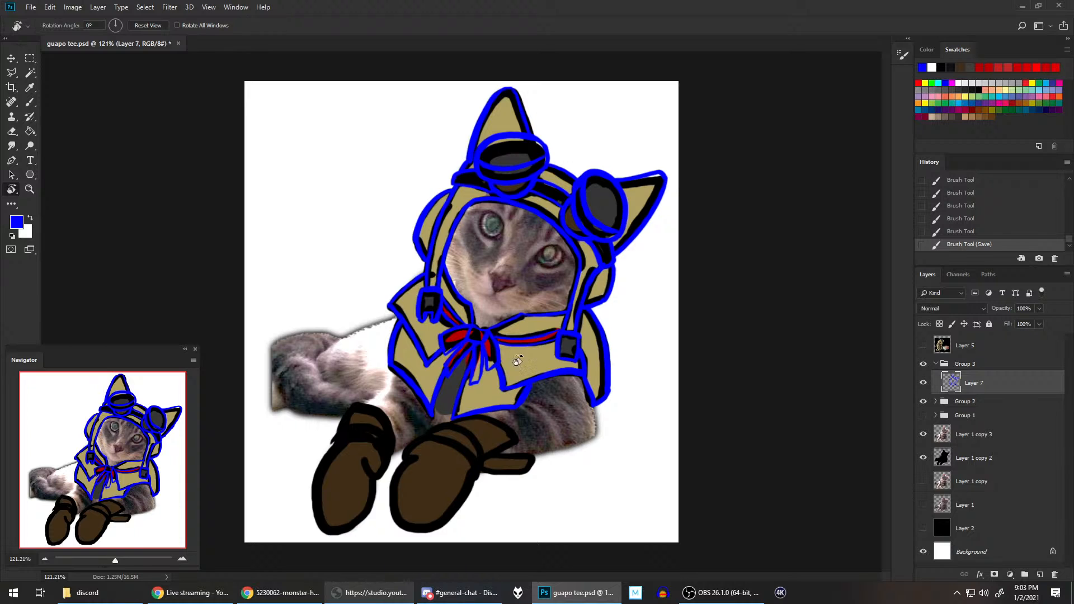
# Step: Trace the right glove's thumb-side edge, from the cuff past the notch and down the outer side of the hand
pyautogui.scroll(3, 491, 457)
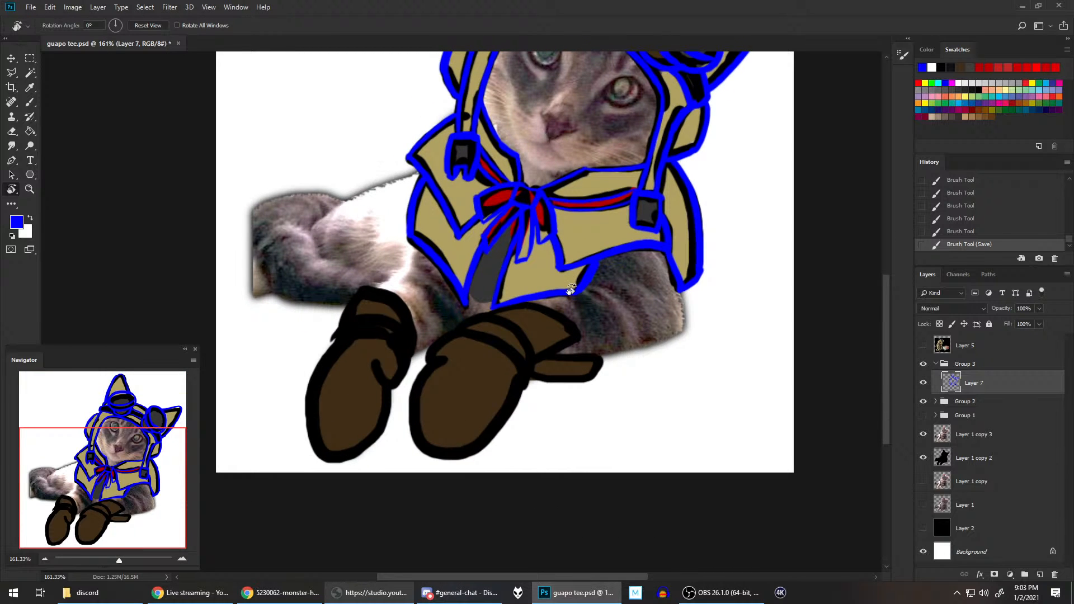
pyautogui.press('b')
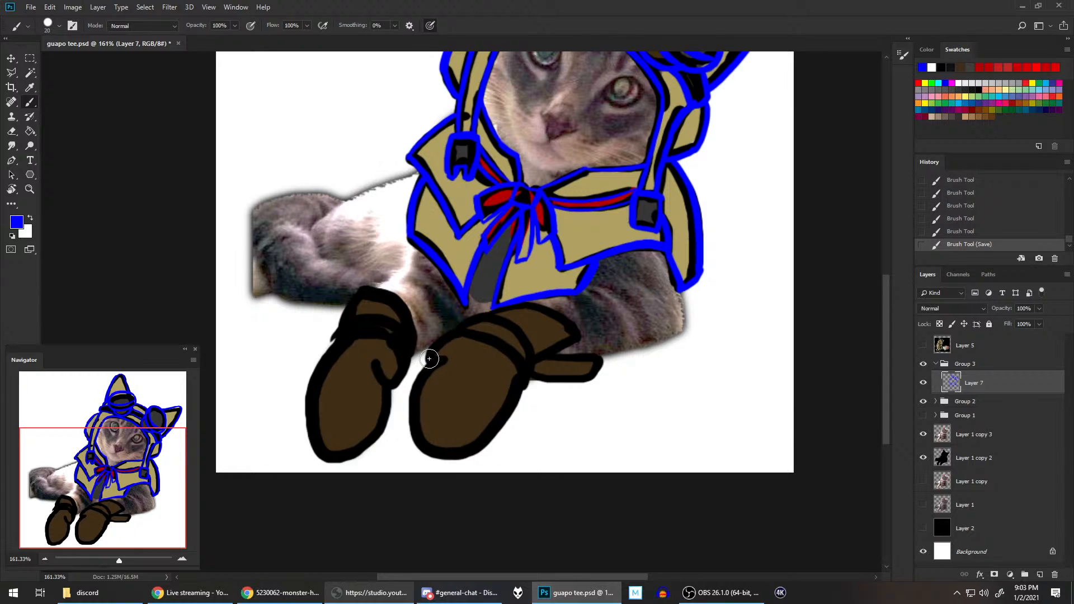
pyautogui.moveTo(429, 361); pyautogui.dragTo(464, 330)
pyautogui.moveTo(428, 452)
pyautogui.mouseDown()
pyautogui.moveTo(414, 420)
pyautogui.moveTo(440, 364)
pyautogui.mouseUp()
pyautogui.hotkey('ctrl', 'z')
pyautogui.moveTo(418, 443); pyautogui.dragTo(438, 364)
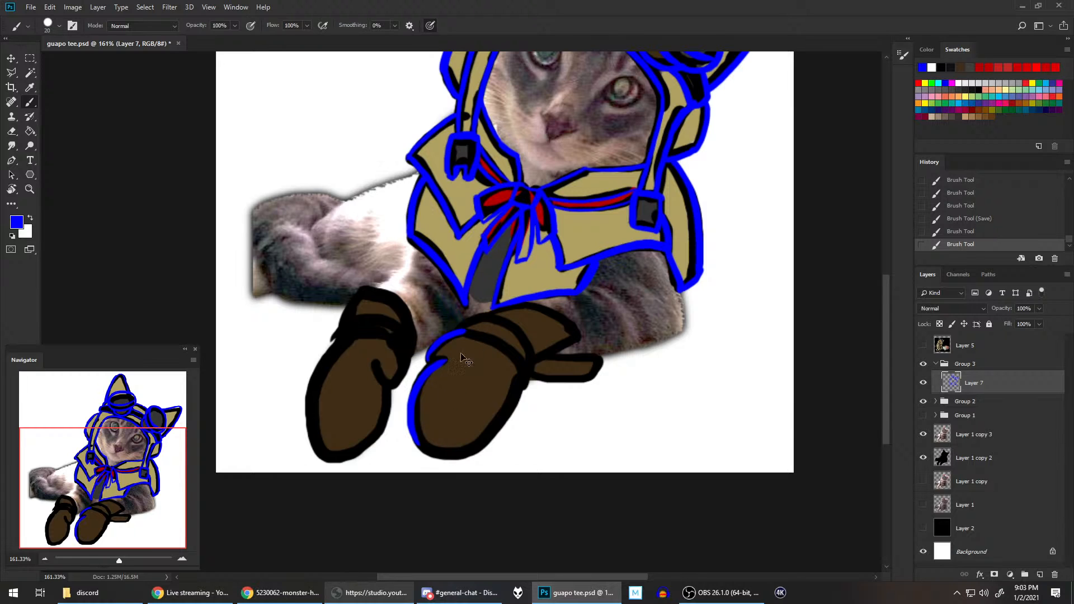
pyautogui.hotkey('ctrl', 'z')
pyautogui.moveTo(421, 444)
pyautogui.mouseDown()
pyautogui.moveTo(411, 422)
pyautogui.moveTo(440, 361)
pyautogui.mouseUp()
pyautogui.click(428, 360)
pyautogui.hotkey('ctrl', 'z')
# Step: Trace the rounded bottom of the right glove and its outer side up to the cuff
pyautogui.moveTo(412, 431); pyautogui.dragTo(463, 461)
pyautogui.hotkey('ctrl', 'z')
pyautogui.moveTo(420, 441)
pyautogui.mouseDown()
pyautogui.moveTo(474, 448)
pyautogui.moveTo(514, 394)
pyautogui.mouseUp()
pyautogui.hotkey('ctrl', 'z')
pyautogui.hotkey('ctrl', 'z')
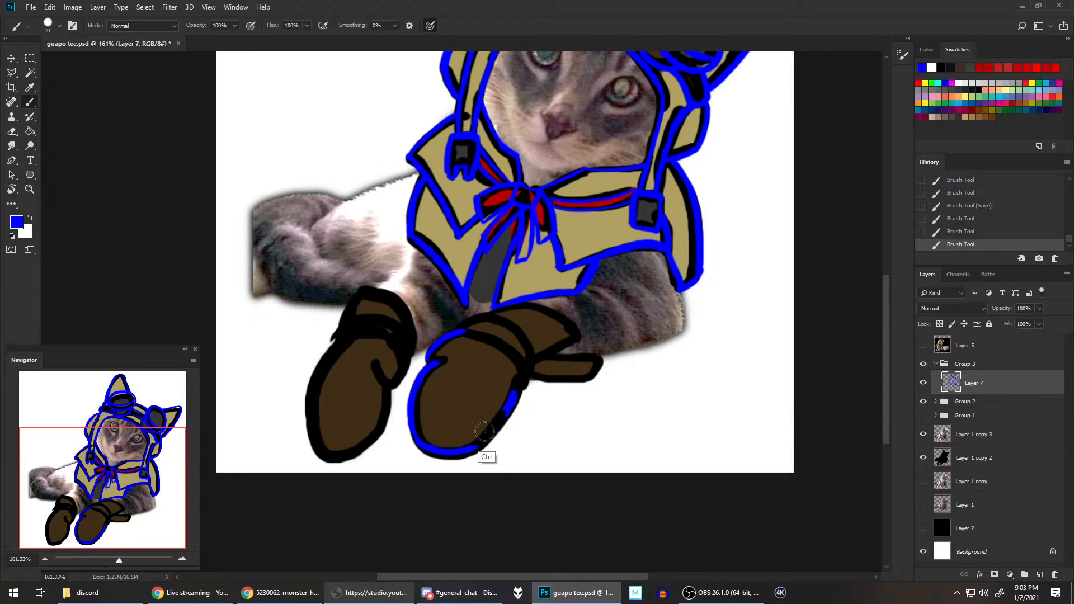
pyautogui.moveTo(463, 452); pyautogui.dragTo(520, 387)
pyautogui.hotkey('ctrl', 'z')
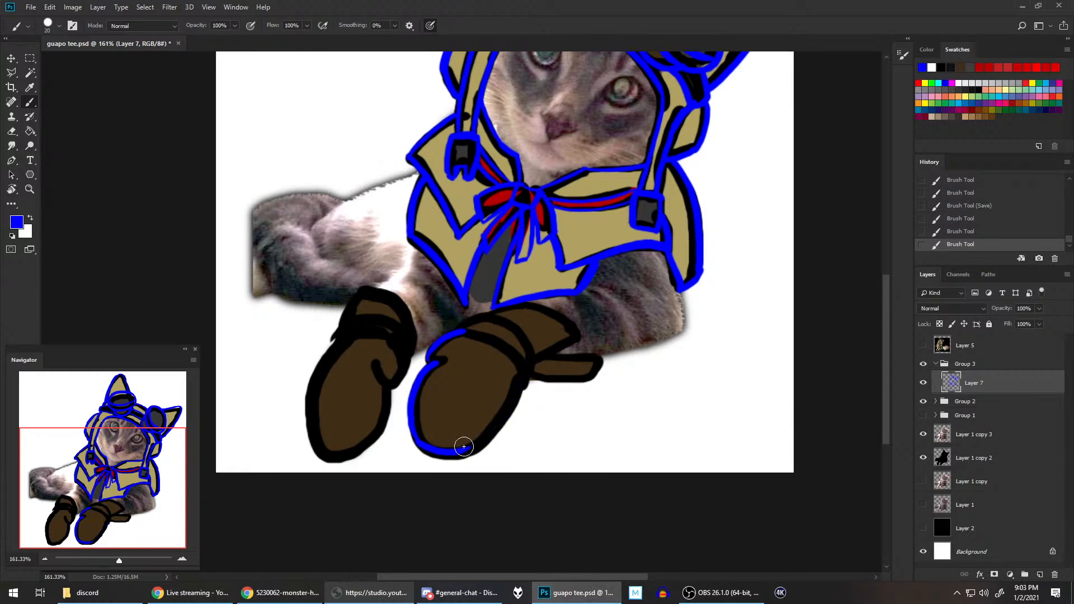
pyautogui.moveTo(462, 448); pyautogui.dragTo(518, 386)
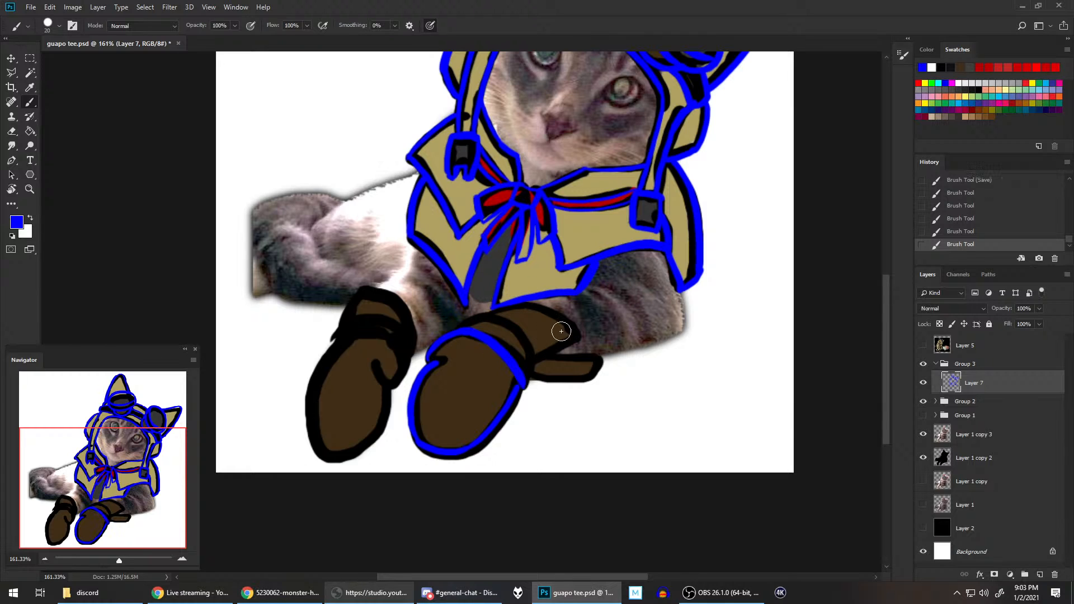
# Step: Trace the upper edge of the right glove's hand and the short end of the cuff band above it
pyautogui.moveTo(461, 340); pyautogui.dragTo(517, 383)
pyautogui.moveTo(461, 330)
pyautogui.mouseDown()
pyautogui.moveTo(524, 292)
pyautogui.moveTo(480, 318)
pyautogui.moveTo(495, 316)
pyautogui.moveTo(534, 358)
pyautogui.mouseUp()
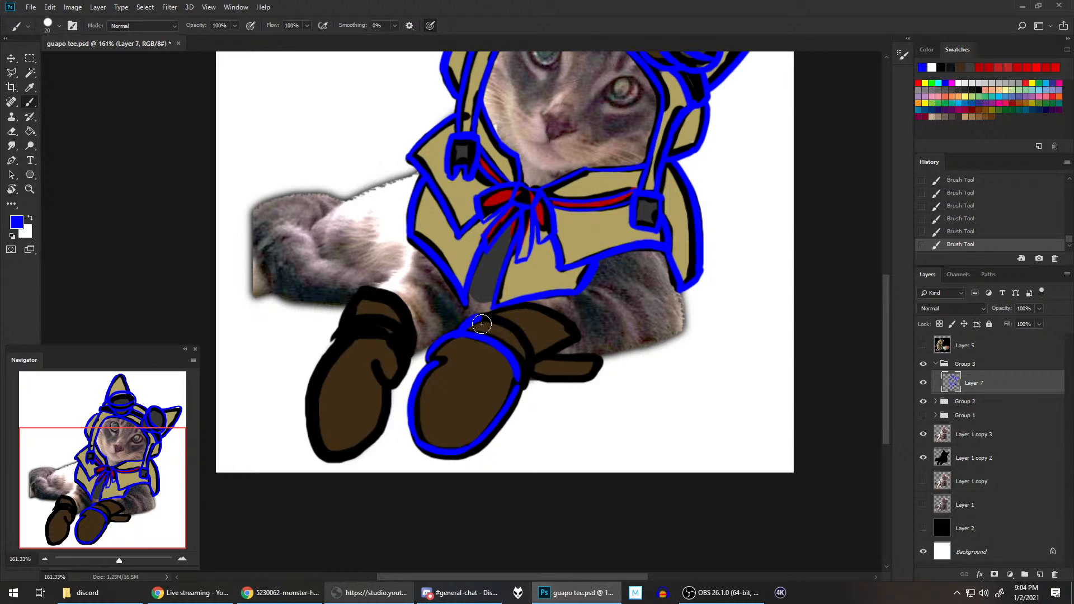
pyautogui.moveTo(463, 323)
pyautogui.mouseDown()
pyautogui.moveTo(531, 357)
pyautogui.moveTo(530, 372)
pyautogui.mouseUp()
pyautogui.hotkey('ctrl', 'z')
pyautogui.moveTo(466, 325)
pyautogui.mouseDown()
pyautogui.moveTo(527, 358)
pyautogui.moveTo(528, 374)
pyautogui.mouseUp()
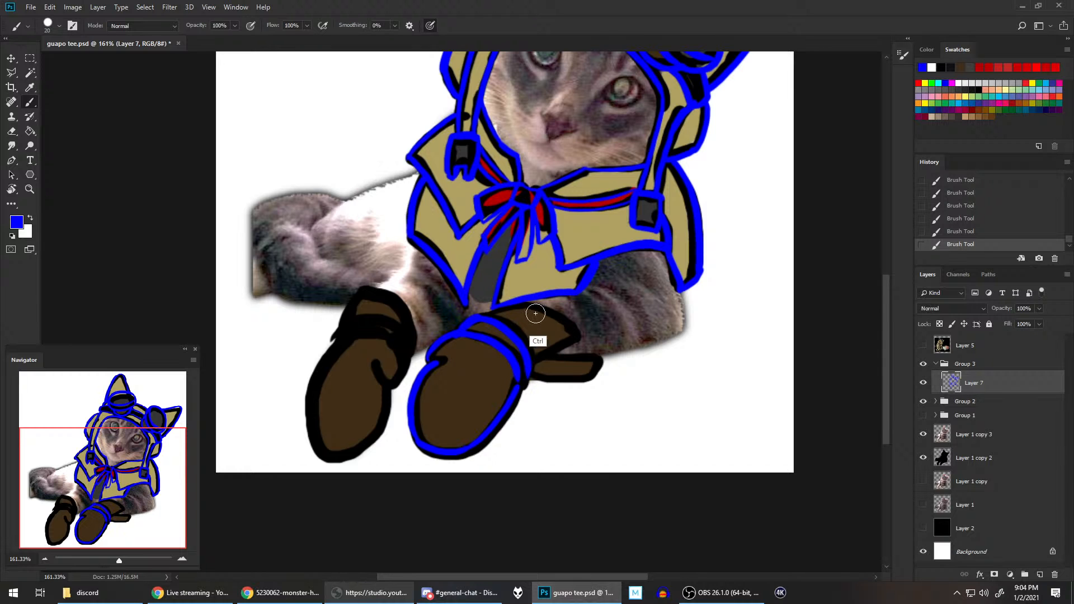
pyautogui.hotkey('ctrl', 'z')
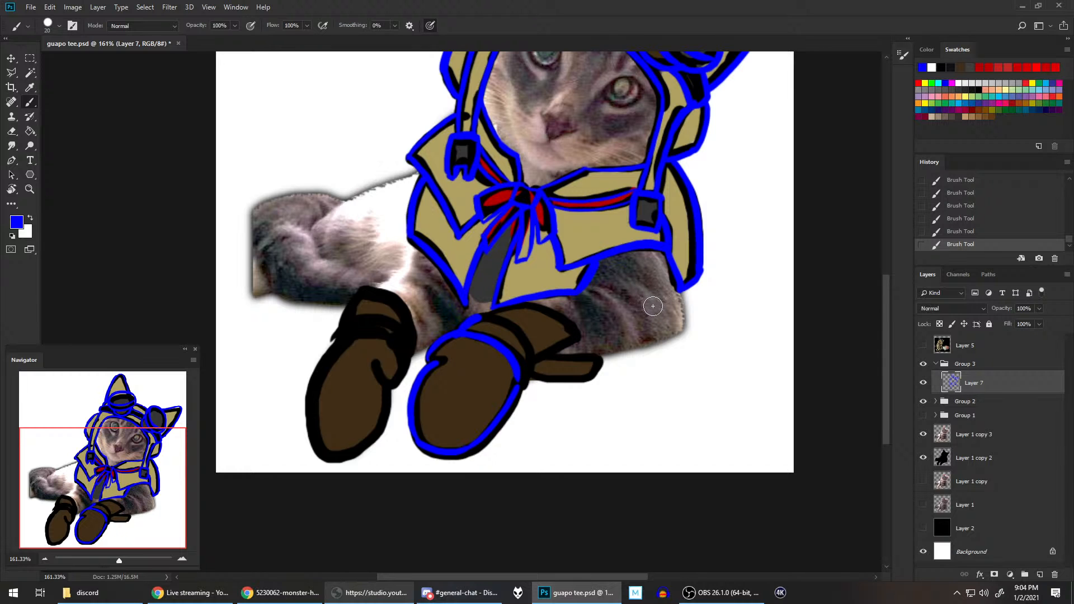
pyautogui.press('r')
pyautogui.moveTo(648, 311)
pyautogui.mouseDown()
pyautogui.moveTo(589, 450)
pyautogui.moveTo(465, 454)
pyautogui.mouseUp()
pyautogui.press('b')
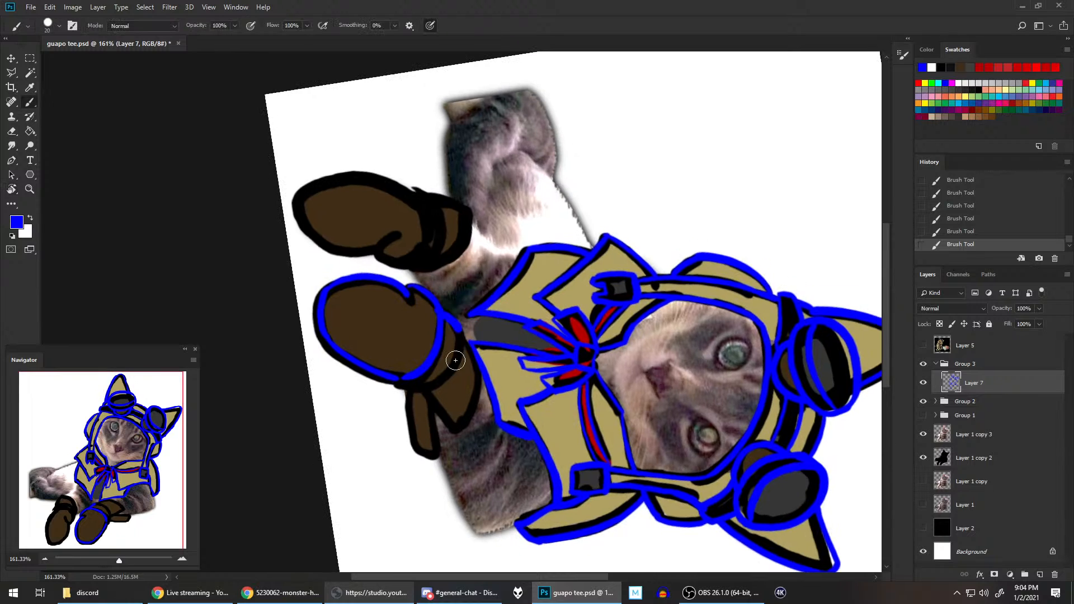
pyautogui.moveTo(425, 389); pyautogui.dragTo(443, 315)
pyautogui.hotkey('ctrl', 'z')
pyautogui.moveTo(431, 383)
pyautogui.mouseDown()
pyautogui.moveTo(454, 367)
pyautogui.moveTo(467, 319)
pyautogui.mouseUp()
pyautogui.hotkey('ctrl', 'z')
pyautogui.moveTo(431, 384); pyautogui.dragTo(463, 325)
pyautogui.hotkey('ctrl', 'z')
pyautogui.moveTo(429, 384)
pyautogui.mouseDown()
pyautogui.moveTo(455, 367)
pyautogui.moveTo(460, 328)
pyautogui.mouseUp()
pyautogui.hotkey('ctrl', 'z')
pyautogui.moveTo(428, 384); pyautogui.dragTo(463, 327)
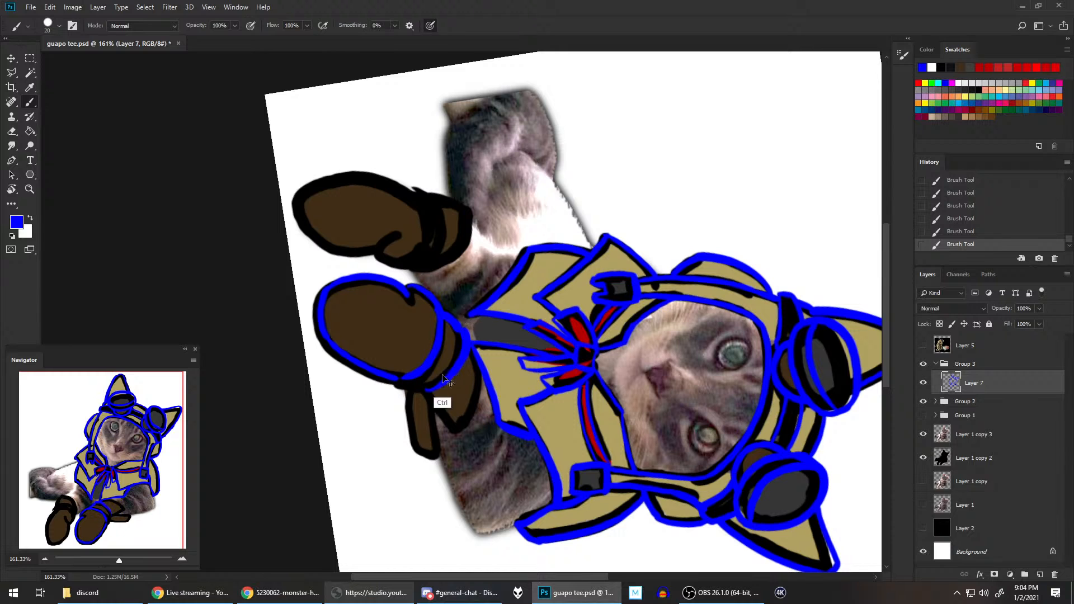
pyautogui.hotkey('ctrl', 'z')
pyautogui.moveTo(429, 383); pyautogui.dragTo(465, 336)
pyautogui.hotkey('ctrl', 'z')
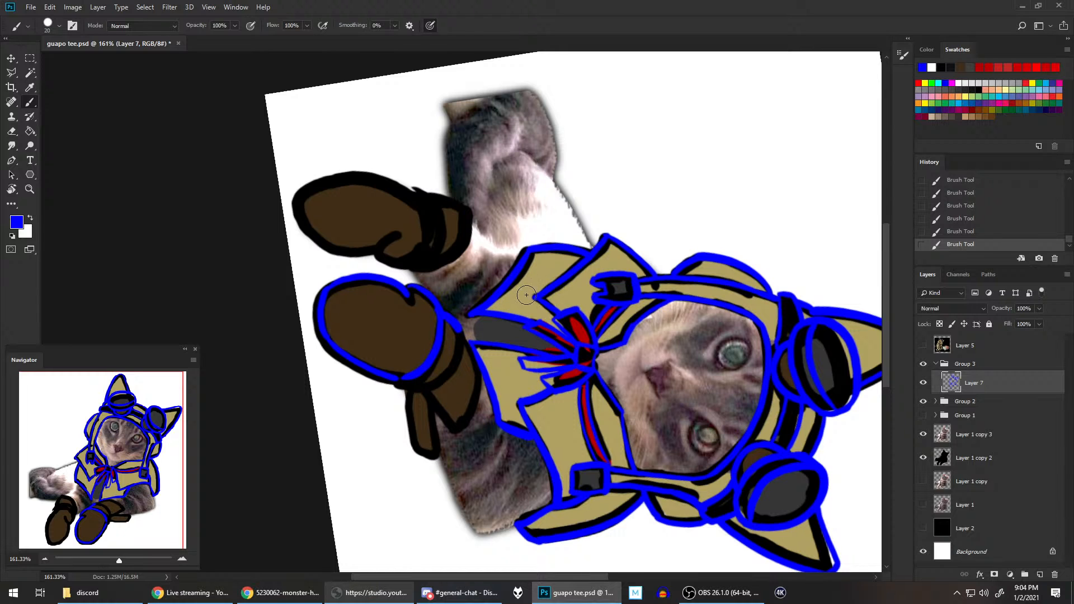
# Step: Rotate the canvas the other way and trace the upper edge of the right glove's cuff band
pyautogui.press('r')
pyautogui.moveTo(541, 270)
pyautogui.mouseDown()
pyautogui.moveTo(502, 391)
pyautogui.moveTo(394, 358)
pyautogui.moveTo(382, 328)
pyautogui.mouseUp()
pyautogui.press('b')
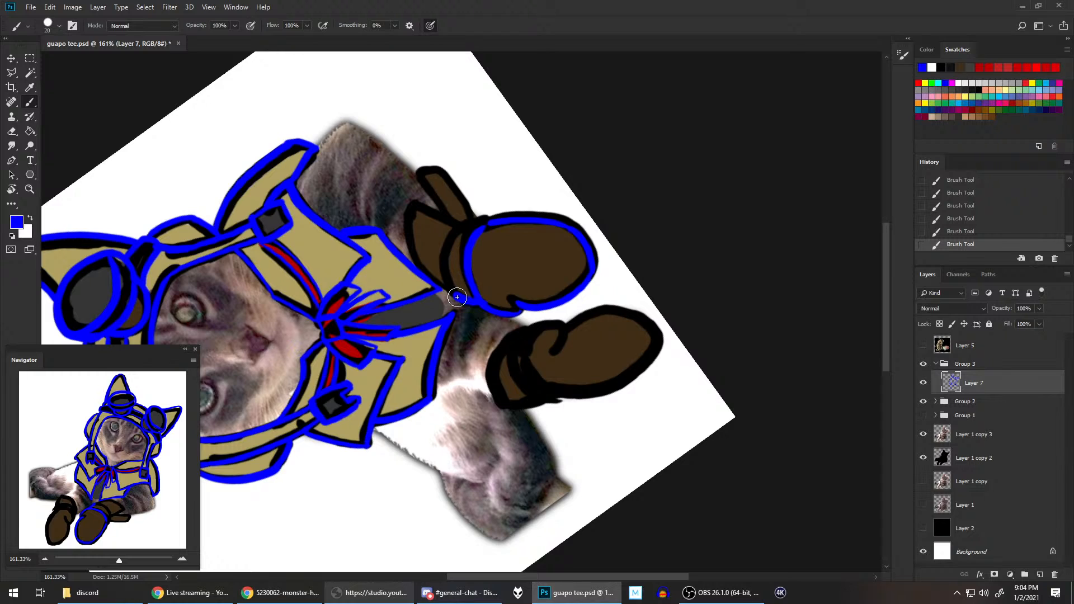
pyautogui.moveTo(457, 297); pyautogui.dragTo(458, 224)
pyautogui.hotkey('ctrl', 'z')
pyautogui.moveTo(457, 297); pyautogui.dragTo(466, 225)
pyautogui.hotkey('ctrl', 'z')
pyautogui.moveTo(458, 297); pyautogui.dragTo(465, 226)
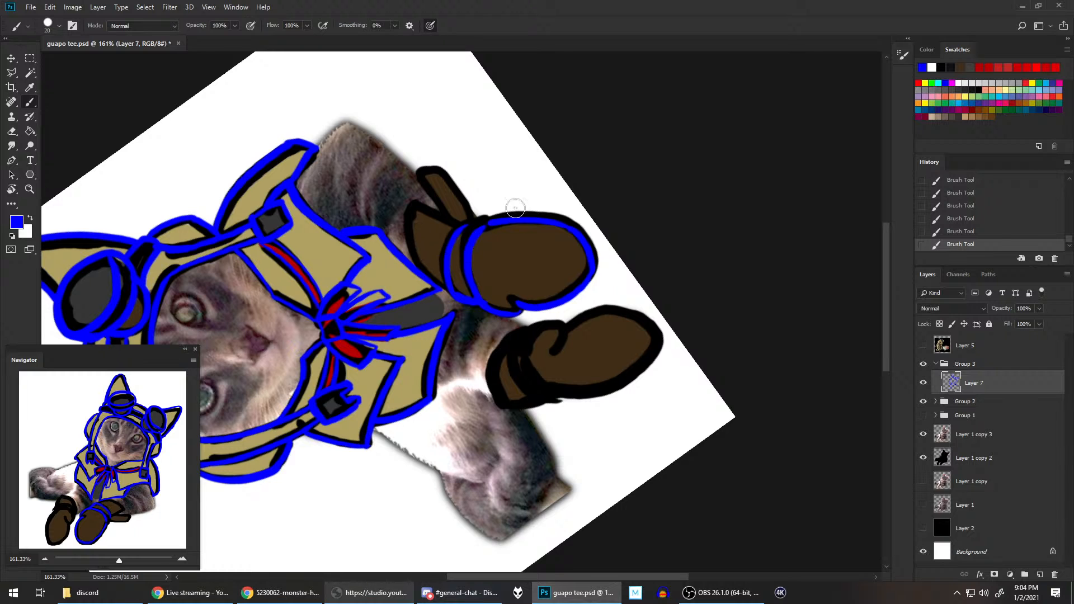
# Step: Rotate the canvas partly back and trace the right glove's flared cuff up to its pointed corner and down its open end
pyautogui.moveTo(564, 187); pyautogui.dragTo(557, 316)
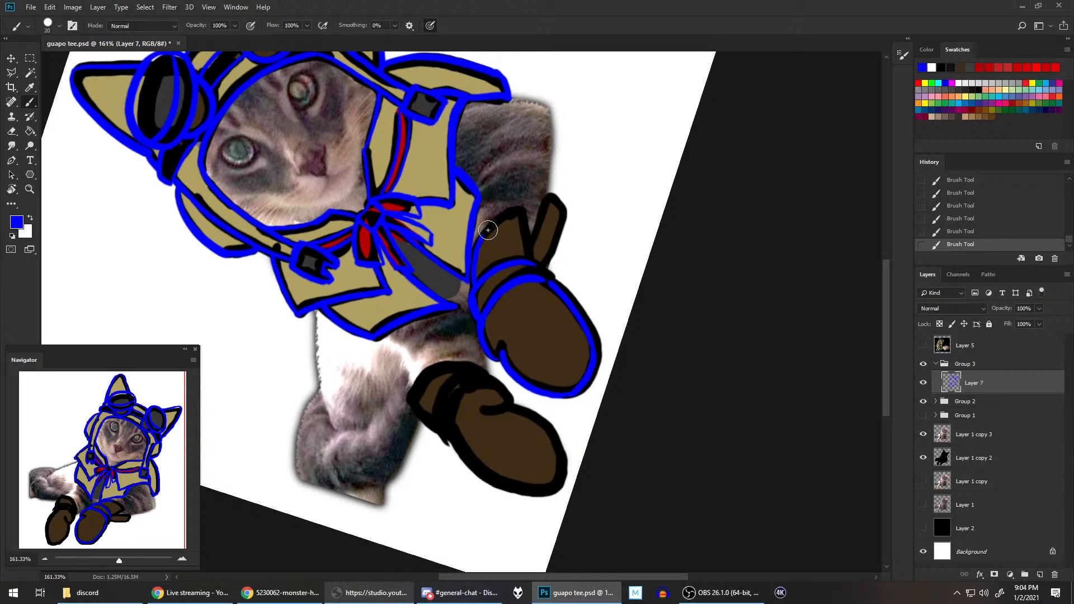
pyautogui.moveTo(478, 240); pyautogui.dragTo(520, 209)
pyautogui.hotkey('ctrl', 'z')
pyautogui.moveTo(480, 240); pyautogui.dragTo(527, 212)
pyautogui.hotkey('ctrl', 'z')
pyautogui.moveTo(481, 240)
pyautogui.mouseDown()
pyautogui.moveTo(527, 205)
pyautogui.moveTo(530, 246)
pyautogui.mouseUp()
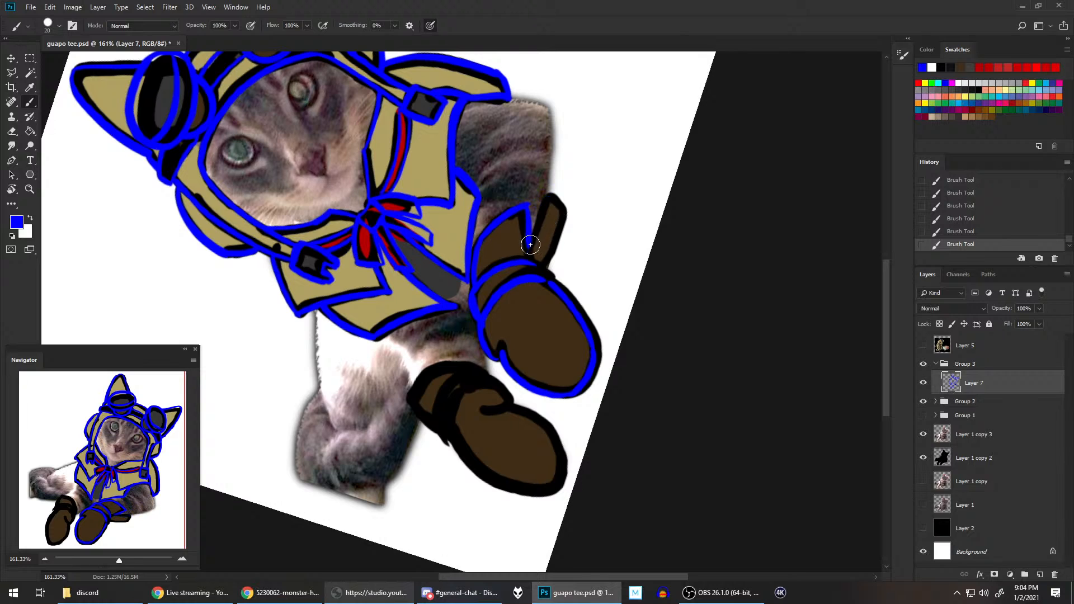
# Step: Trace the small pointed piece beside the right glove's cuff and close off the end of the cuff band
pyautogui.moveTo(529, 245)
pyautogui.mouseDown()
pyautogui.moveTo(546, 205)
pyautogui.moveTo(564, 219)
pyautogui.mouseUp()
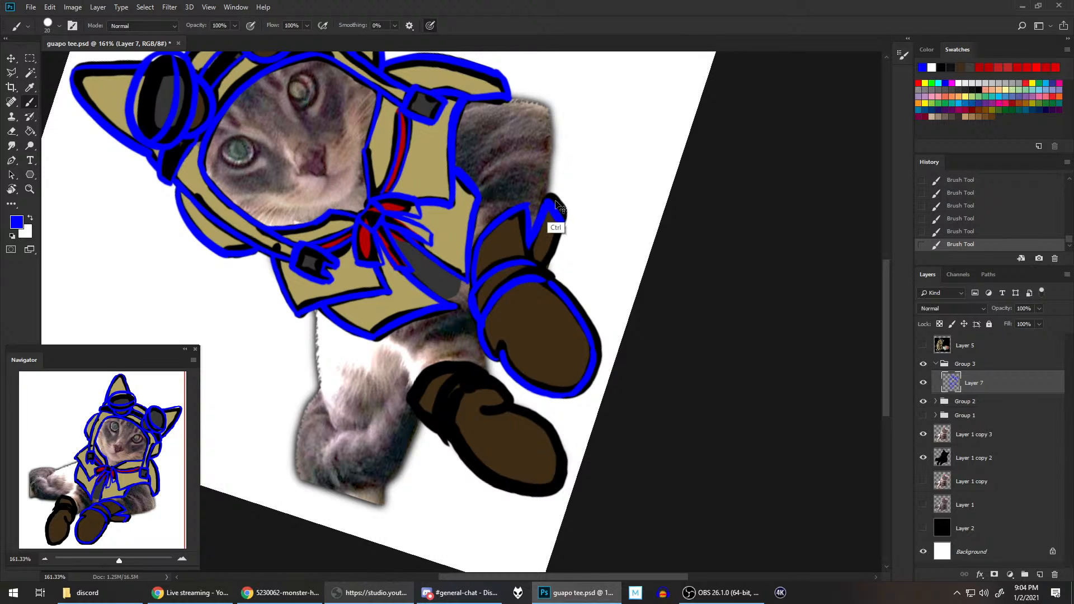
pyautogui.hotkey('ctrl', 'z')
pyautogui.moveTo(559, 213); pyautogui.dragTo(545, 264)
pyautogui.hotkey('ctrl', 'z')
pyautogui.moveTo(559, 228); pyautogui.dragTo(542, 264)
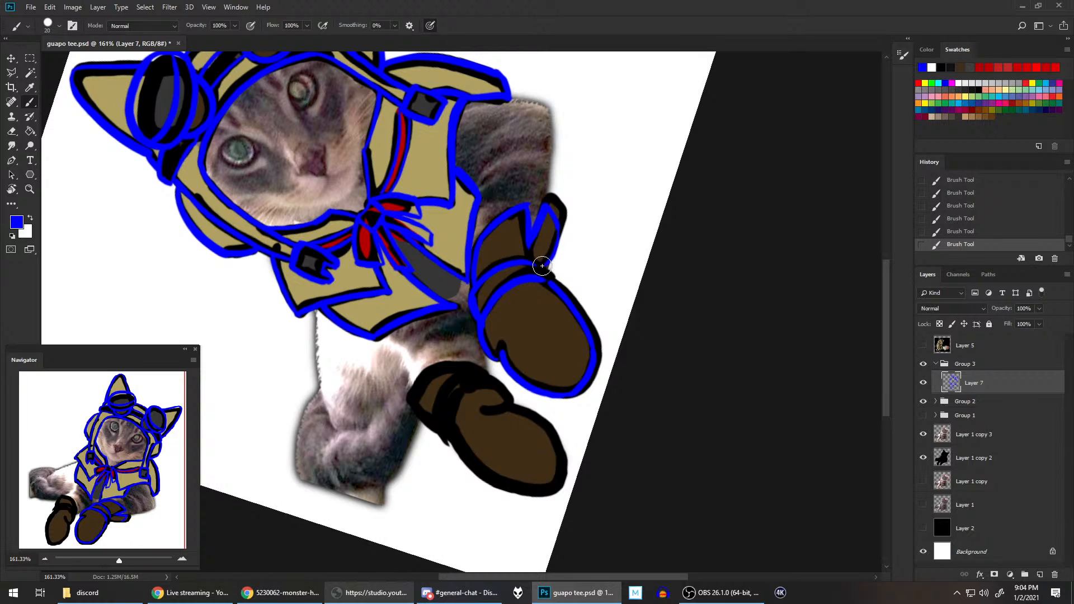
pyautogui.hotkey('ctrl', 'z')
pyautogui.moveTo(543, 261); pyautogui.dragTo(553, 275)
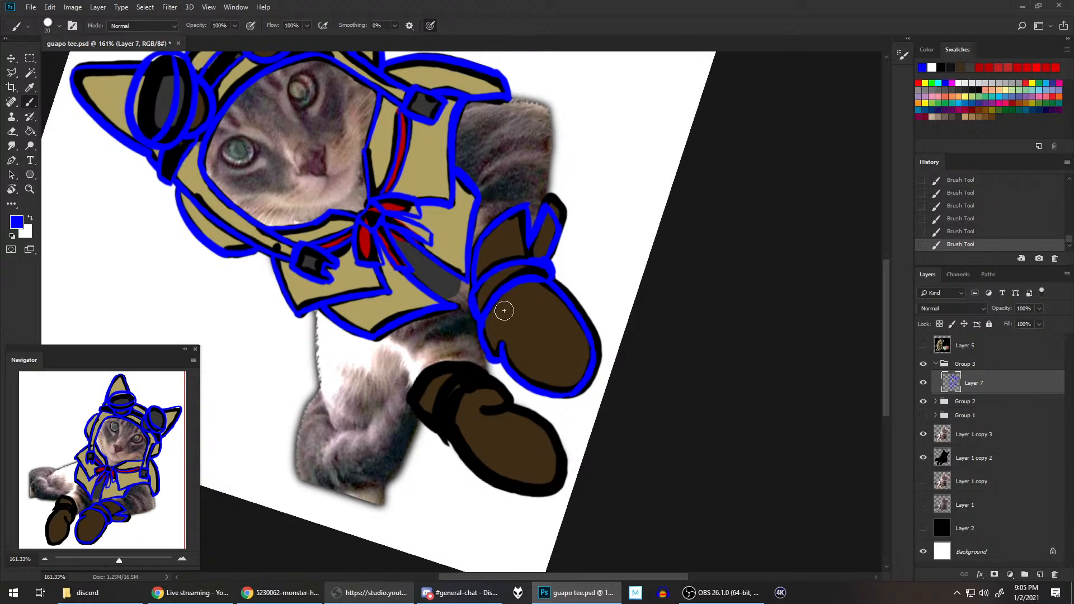
pyautogui.moveTo(502, 356); pyautogui.dragTo(482, 331)
# Step: Reset the canvas rotation and show the Layer 5 reference picture to examine the gloves
pyautogui.press('r')
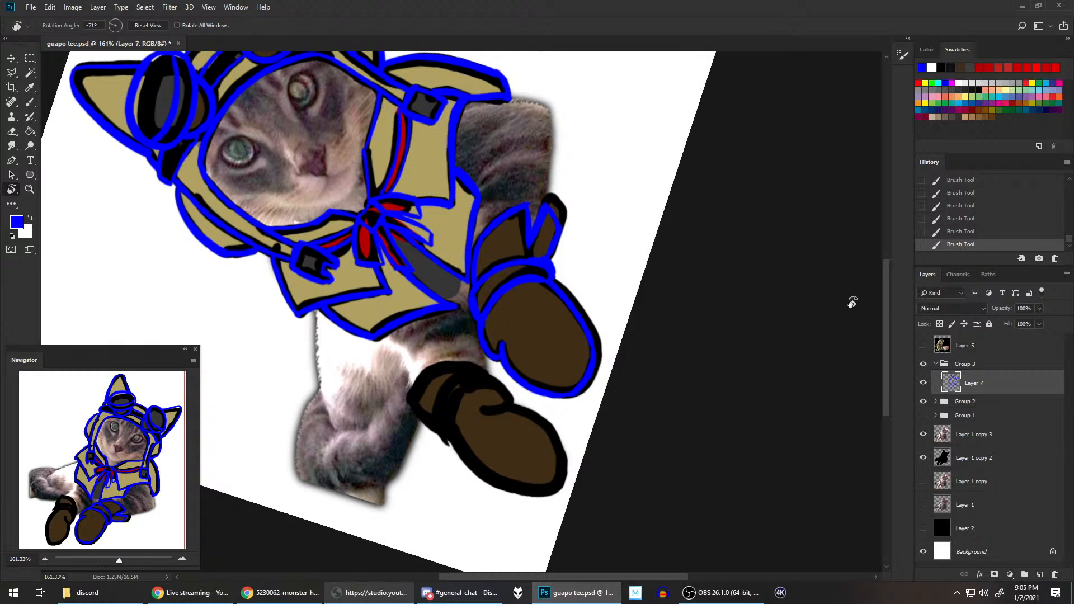
pyautogui.press('Escape')
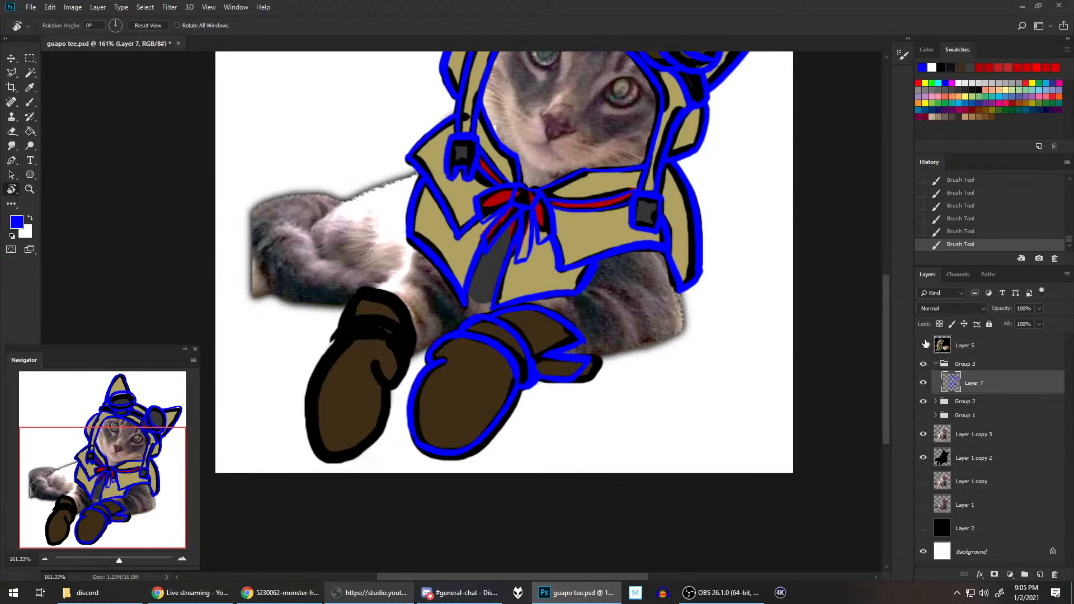
pyautogui.click(924, 346)
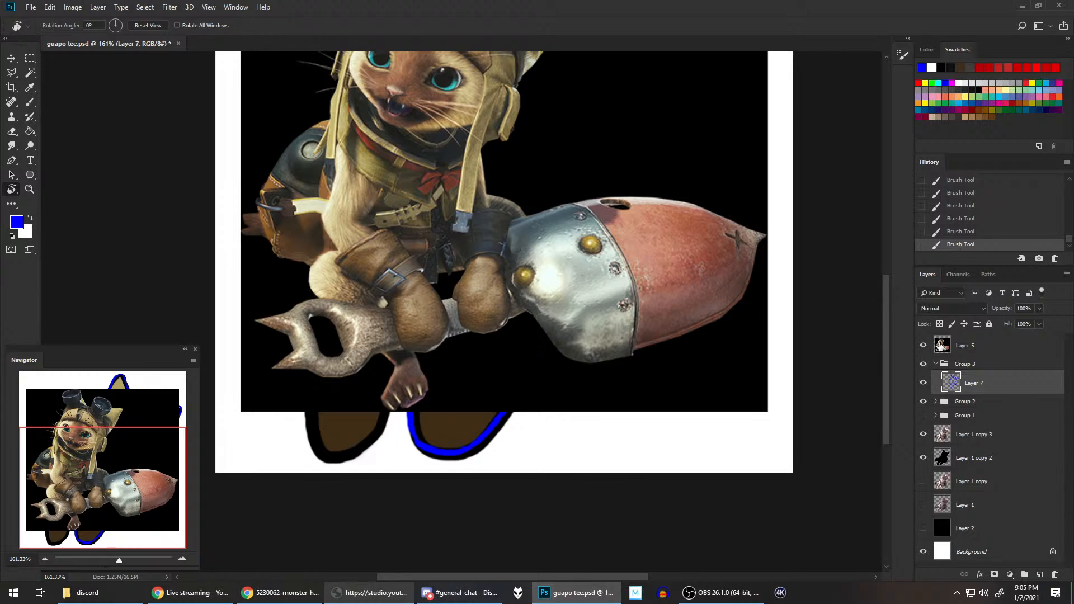
# Step: Hide the Layer 5 reference picture, return to the Brush tool and save the file
pyautogui.click(924, 346)
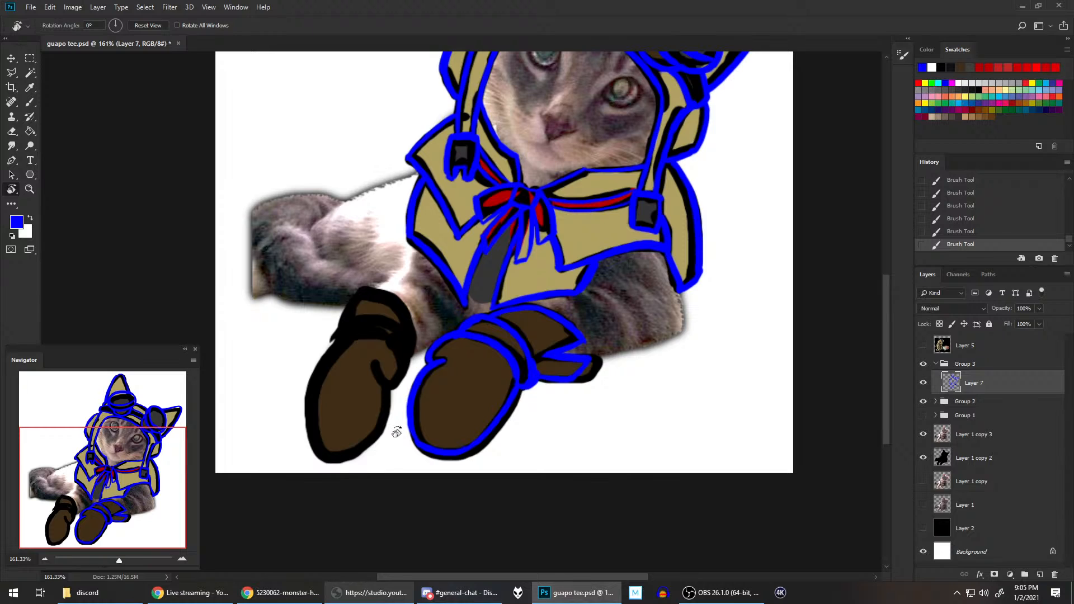
pyautogui.press('b')
pyautogui.hotkey('ctrl', 's')
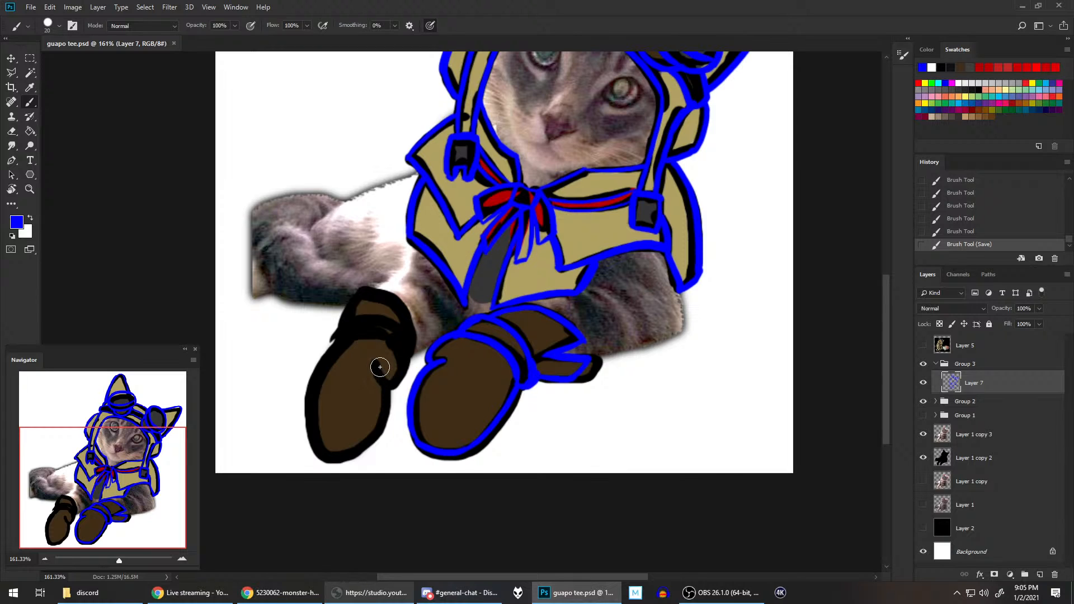
# Step: Trace the left glove's thumb in blue, from the cuff band around its tip and into the inner hook, redoing uneven strokes
pyautogui.moveTo(377, 365)
pyautogui.mouseDown()
pyautogui.moveTo(405, 360)
pyautogui.moveTo(401, 350)
pyautogui.moveTo(390, 383)
pyautogui.moveTo(407, 338)
pyautogui.moveTo(401, 351)
pyautogui.mouseUp()
pyautogui.hotkey('ctrl', 'z')
pyautogui.hotkey('ctrl', 'z')
pyautogui.hotkey('ctrl', 'z')
pyautogui.hotkey('ctrl', 'z')
pyautogui.hotkey('ctrl', 'z')
pyautogui.hotkey('ctrl', 'z')
pyautogui.hotkey('ctrl', 'z')
pyautogui.hotkey('ctrl', 'z')
pyautogui.moveTo(402, 374)
pyautogui.mouseDown()
pyautogui.moveTo(400, 319)
pyautogui.moveTo(399, 377)
pyautogui.moveTo(407, 346)
pyautogui.mouseUp()
pyautogui.hotkey('ctrl', 'z')
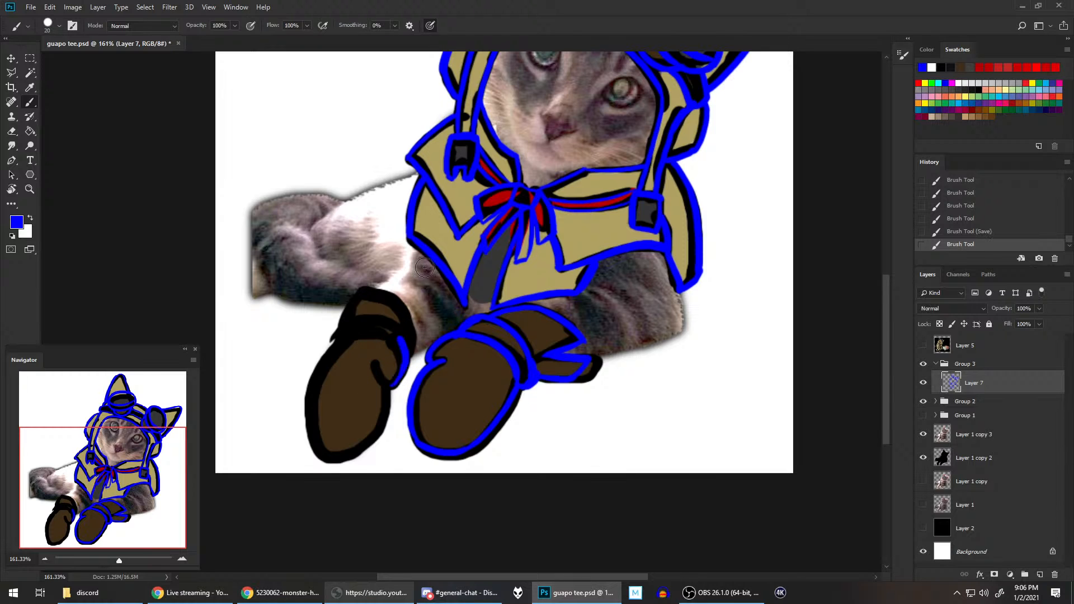
pyautogui.hotkey('ctrl', 'z')
pyautogui.moveTo(391, 389); pyautogui.dragTo(409, 342)
pyautogui.hotkey('ctrl', 'z')
pyautogui.moveTo(390, 387)
pyautogui.mouseDown()
pyautogui.moveTo(401, 340)
pyautogui.moveTo(391, 386)
pyautogui.mouseUp()
pyautogui.hotkey('ctrl', 'z')
pyautogui.hotkey('ctrl', 'z')
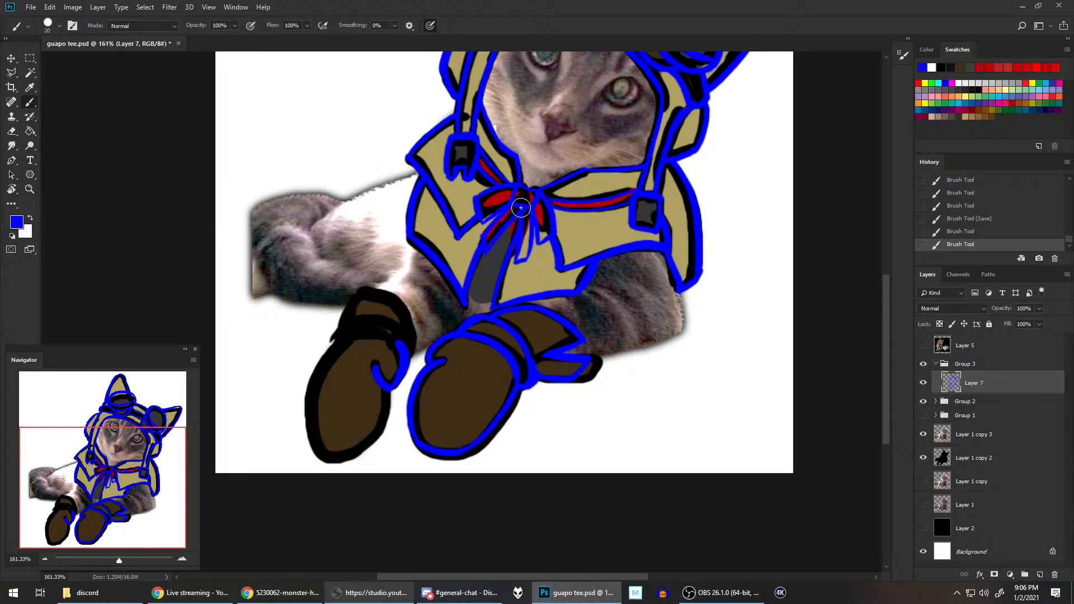
# Step: Trace the outer side of the left glove from near its rounded tip up to the cuff band
pyautogui.moveTo(326, 460)
pyautogui.mouseDown()
pyautogui.moveTo(312, 424)
pyautogui.moveTo(339, 352)
pyautogui.mouseUp()
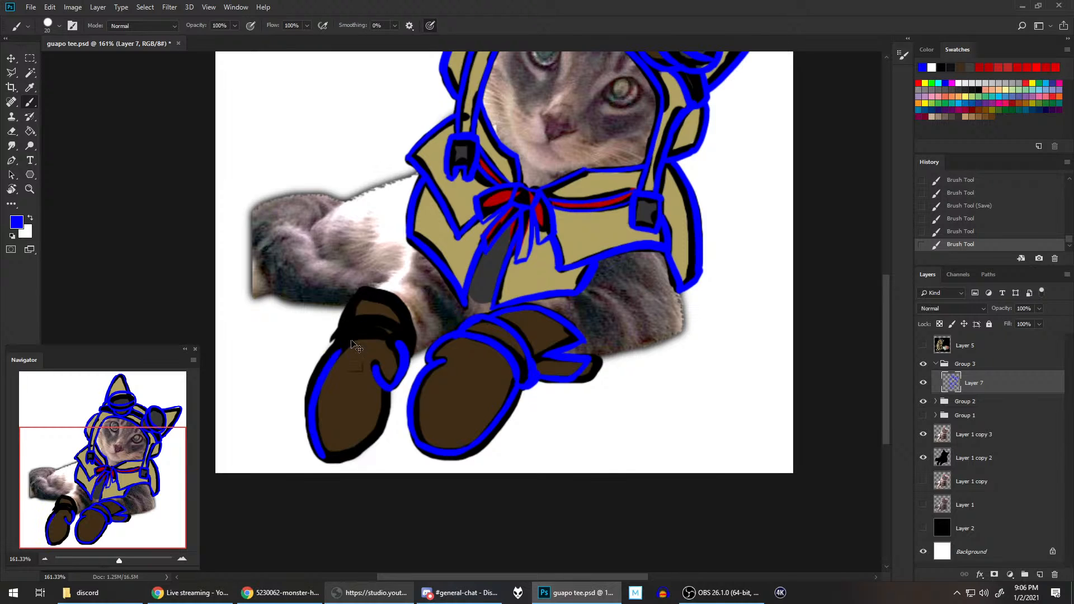
pyautogui.hotkey('ctrl', 'z')
pyautogui.moveTo(323, 457); pyautogui.dragTo(340, 341)
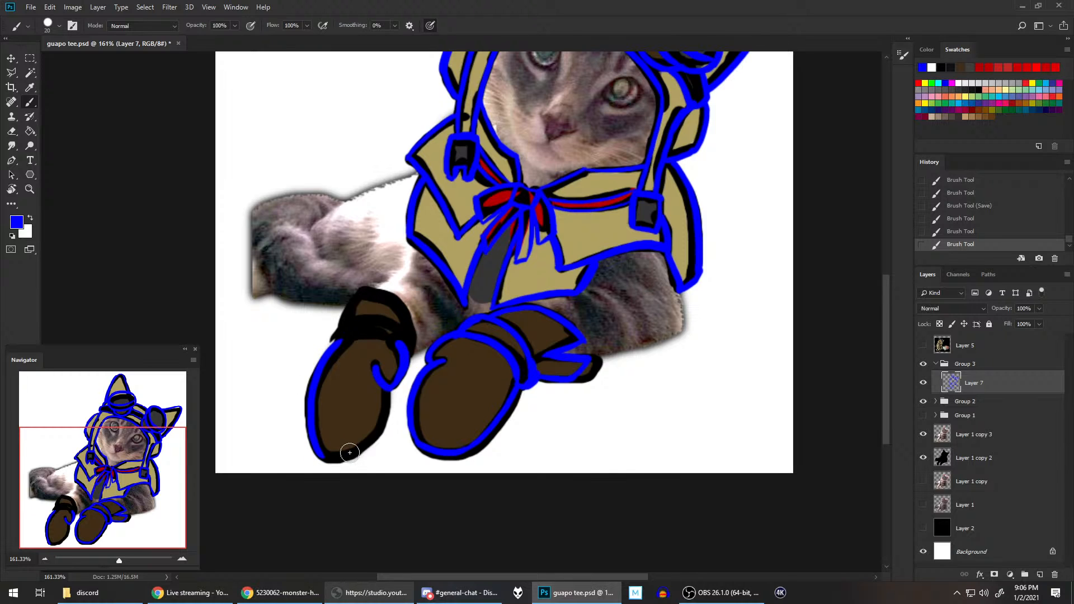
# Step: Trace the left glove's rounded tip and inner side up to the thumb, redoing the inner curve until it is smooth
pyautogui.moveTo(320, 454)
pyautogui.mouseDown()
pyautogui.moveTo(387, 429)
pyautogui.moveTo(375, 427)
pyautogui.moveTo(387, 390)
pyautogui.mouseUp()
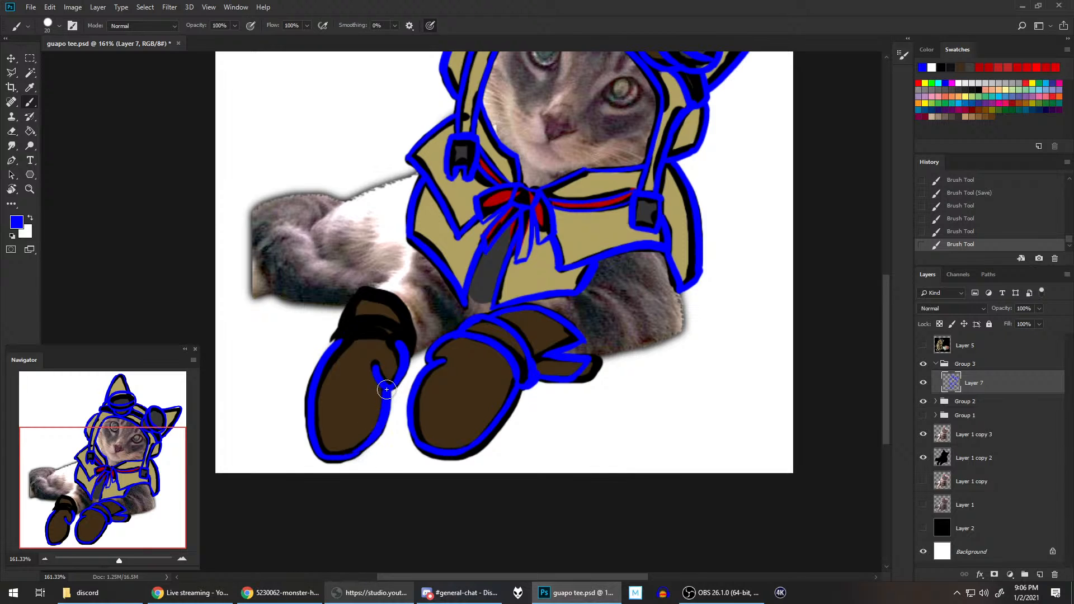
pyautogui.hotkey('ctrl', 'z')
pyautogui.moveTo(355, 455); pyautogui.dragTo(391, 389)
pyautogui.hotkey('ctrl', 'z')
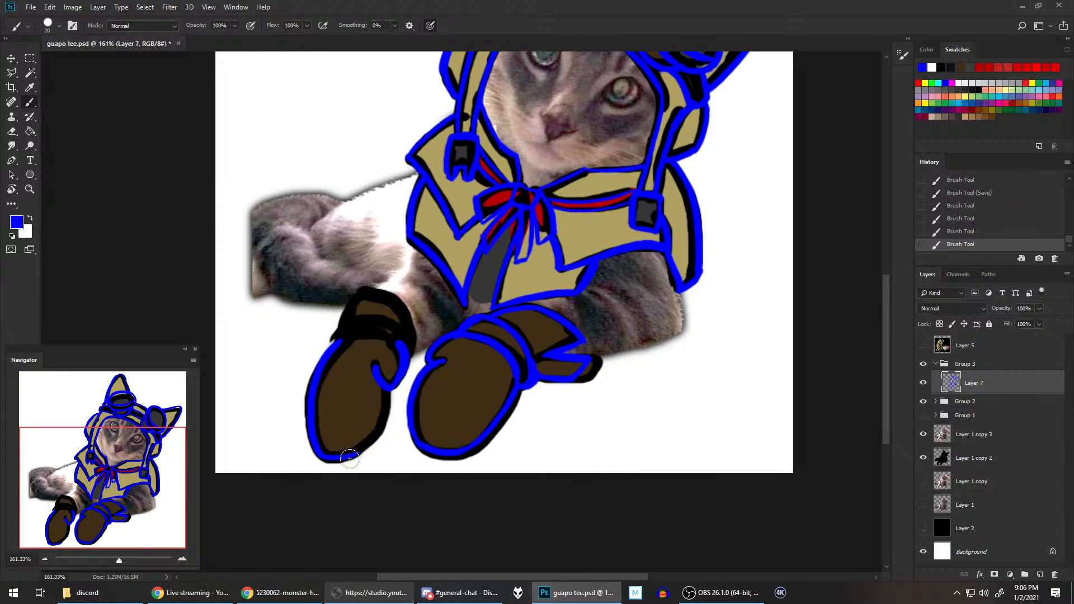
pyautogui.moveTo(349, 458); pyautogui.dragTo(392, 388)
pyautogui.hotkey('ctrl', 'z')
pyautogui.moveTo(350, 457); pyautogui.dragTo(387, 393)
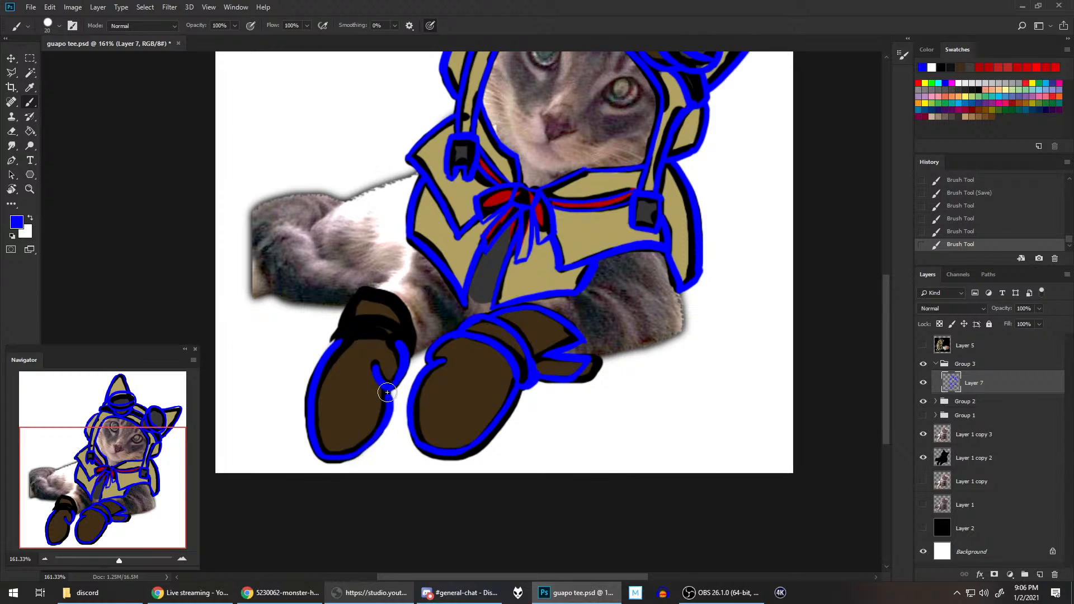
pyautogui.hotkey('ctrl', 'z')
pyautogui.moveTo(347, 458)
pyautogui.mouseDown()
pyautogui.moveTo(378, 429)
pyautogui.moveTo(388, 390)
pyautogui.mouseUp()
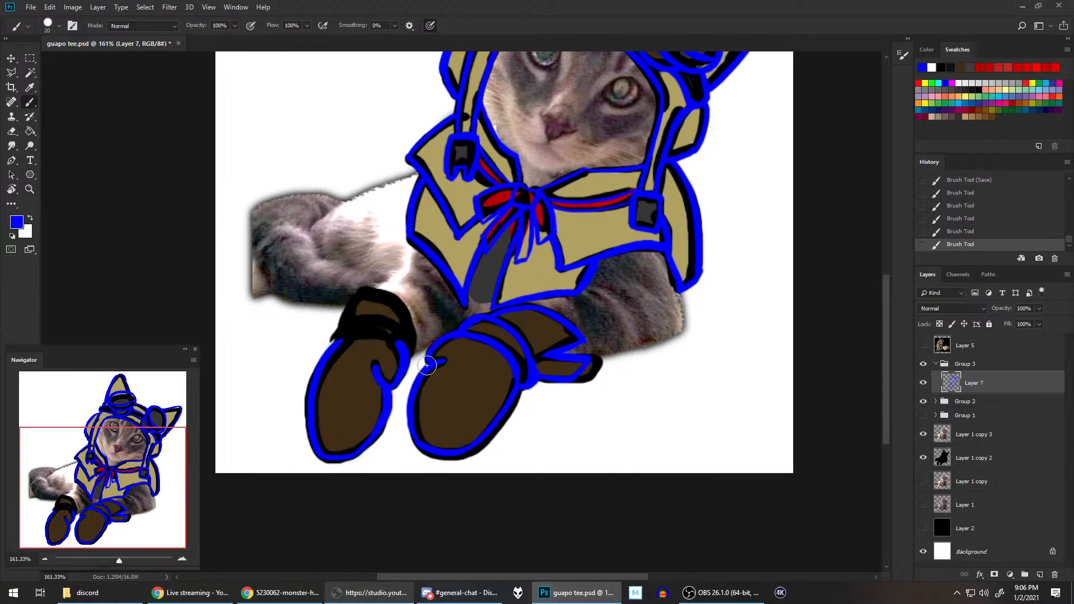
pyautogui.hotkey('ctrl', 'z')
pyautogui.moveTo(350, 457); pyautogui.dragTo(390, 393)
pyautogui.hotkey('ctrl', 'z')
pyautogui.moveTo(350, 457); pyautogui.dragTo(387, 392)
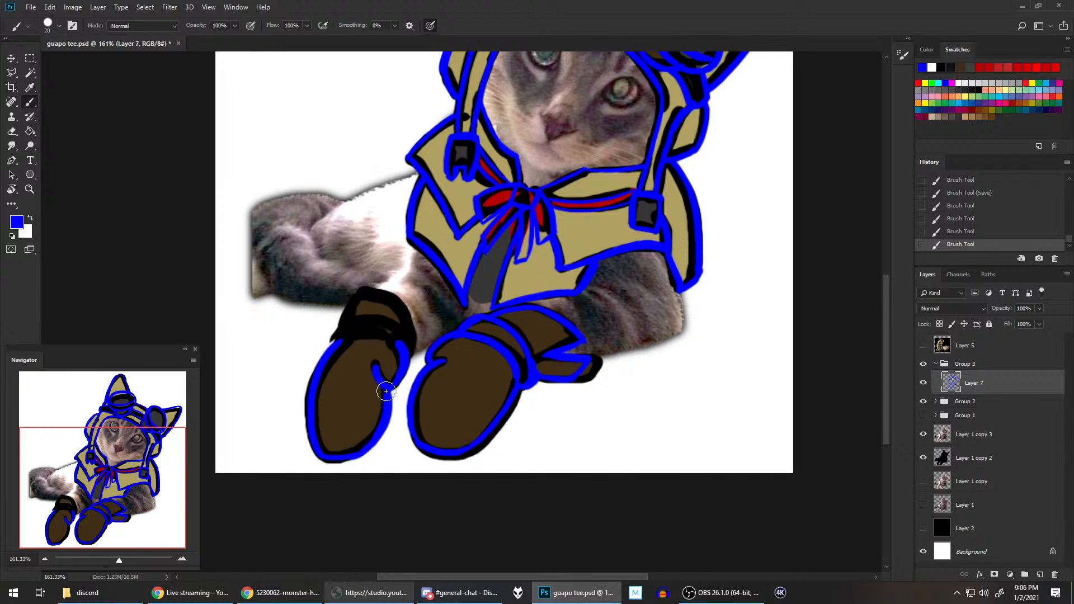
pyautogui.hotkey('ctrl', 'z')
pyautogui.moveTo(348, 457)
pyautogui.mouseDown()
pyautogui.moveTo(384, 421)
pyautogui.moveTo(391, 391)
pyautogui.mouseUp()
pyautogui.hotkey('ctrl', 'z')
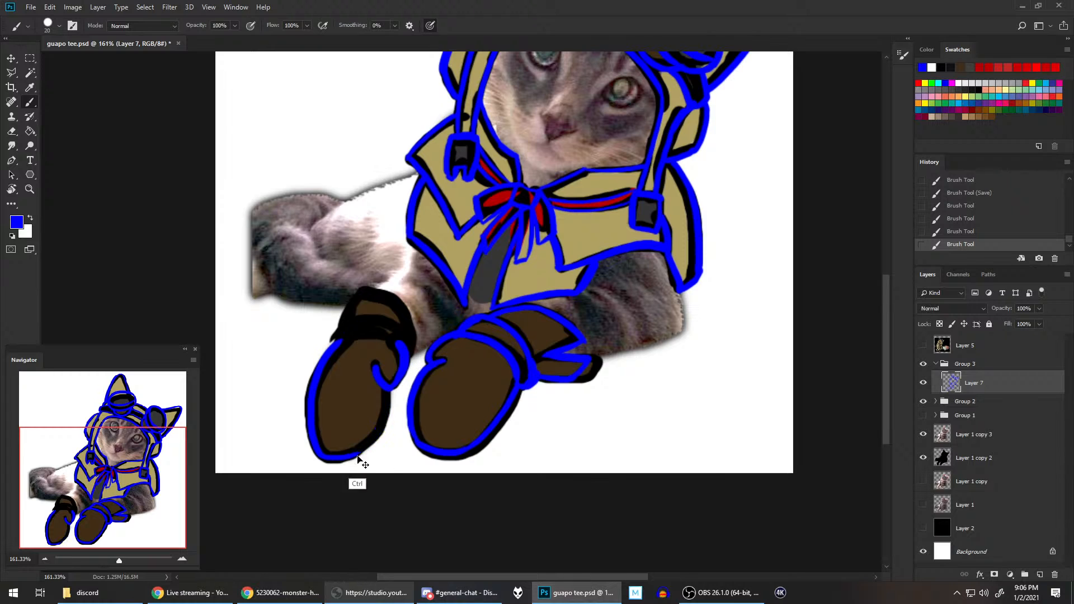
pyautogui.moveTo(348, 458)
pyautogui.mouseDown()
pyautogui.moveTo(389, 410)
pyautogui.moveTo(390, 391)
pyautogui.mouseUp()
pyautogui.hotkey('ctrl', 'z')
pyautogui.moveTo(348, 452); pyautogui.dragTo(392, 391)
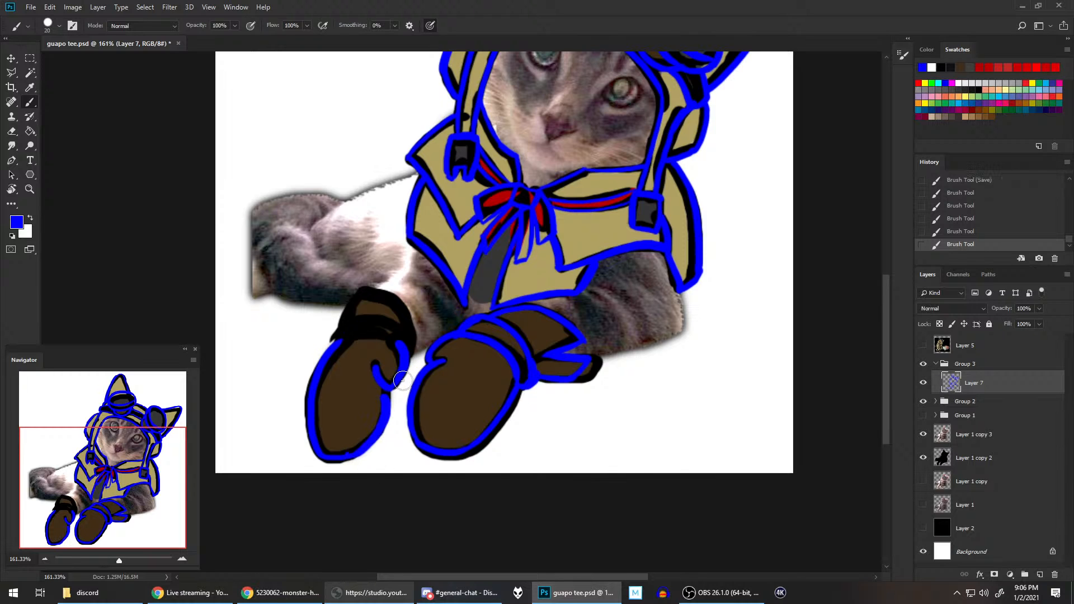
pyautogui.hotkey('ctrl', 'z')
pyautogui.moveTo(348, 458)
pyautogui.mouseDown()
pyautogui.moveTo(373, 437)
pyautogui.moveTo(393, 386)
pyautogui.mouseUp()
pyautogui.hotkey('ctrl', 'z')
pyautogui.moveTo(347, 456); pyautogui.dragTo(391, 395)
pyautogui.hotkey('ctrl', 'z')
pyautogui.moveTo(346, 458); pyautogui.dragTo(406, 365)
# Step: Trace the short outer end and the lower edge of the left glove's cuff band
pyautogui.moveTo(337, 343); pyautogui.dragTo(343, 322)
pyautogui.hotkey('ctrl', 'z')
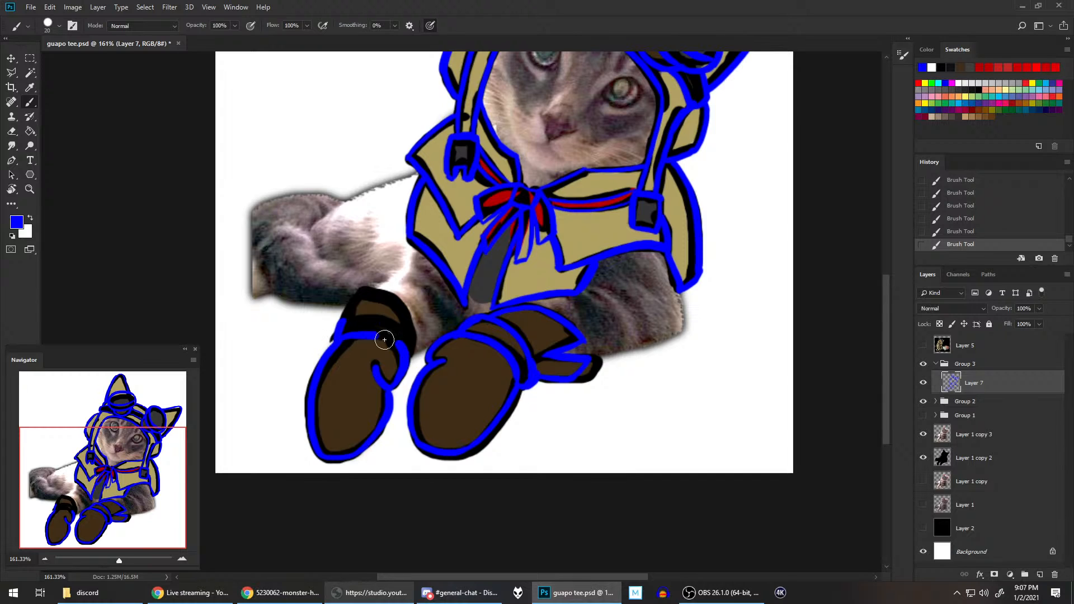
pyautogui.moveTo(337, 346)
pyautogui.mouseDown()
pyautogui.moveTo(366, 333)
pyautogui.moveTo(411, 357)
pyautogui.mouseUp()
# Step: Try to trace the upper edge of the left glove's cuff band without rotating the canvas
pyautogui.moveTo(367, 317); pyautogui.dragTo(410, 343)
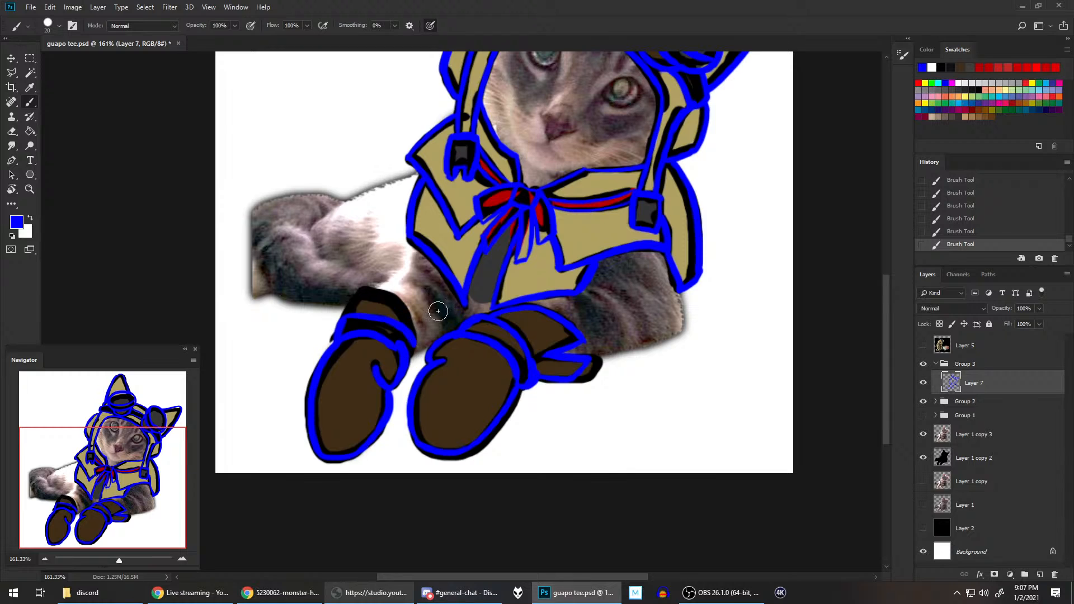
pyautogui.hotkey('ctrl', 'z')
pyautogui.moveTo(337, 333)
pyautogui.mouseDown()
pyautogui.moveTo(359, 315)
pyautogui.moveTo(406, 344)
pyautogui.mouseUp()
pyautogui.hotkey('ctrl', 'z')
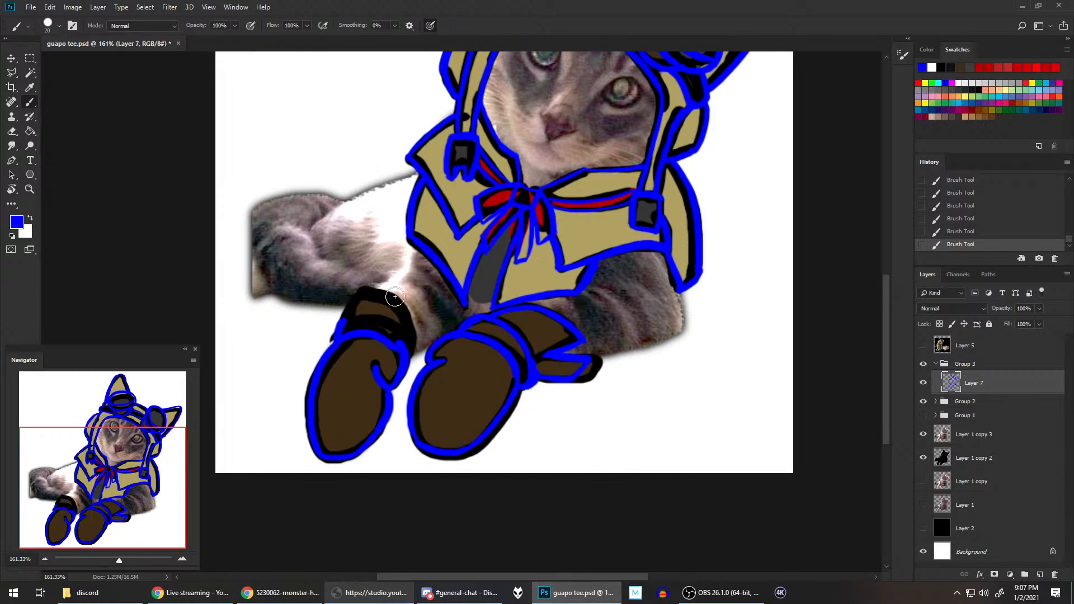
pyautogui.moveTo(337, 332)
pyautogui.mouseDown()
pyautogui.moveTo(410, 336)
pyautogui.moveTo(422, 354)
pyautogui.mouseUp()
pyautogui.hotkey('ctrl', 'z')
pyautogui.moveTo(338, 328)
pyautogui.mouseDown()
pyautogui.moveTo(360, 313)
pyautogui.moveTo(415, 363)
pyautogui.mouseUp()
pyautogui.hotkey('ctrl', 'z')
pyautogui.moveTo(338, 329)
pyautogui.mouseDown()
pyautogui.moveTo(389, 320)
pyautogui.moveTo(413, 358)
pyautogui.mouseUp()
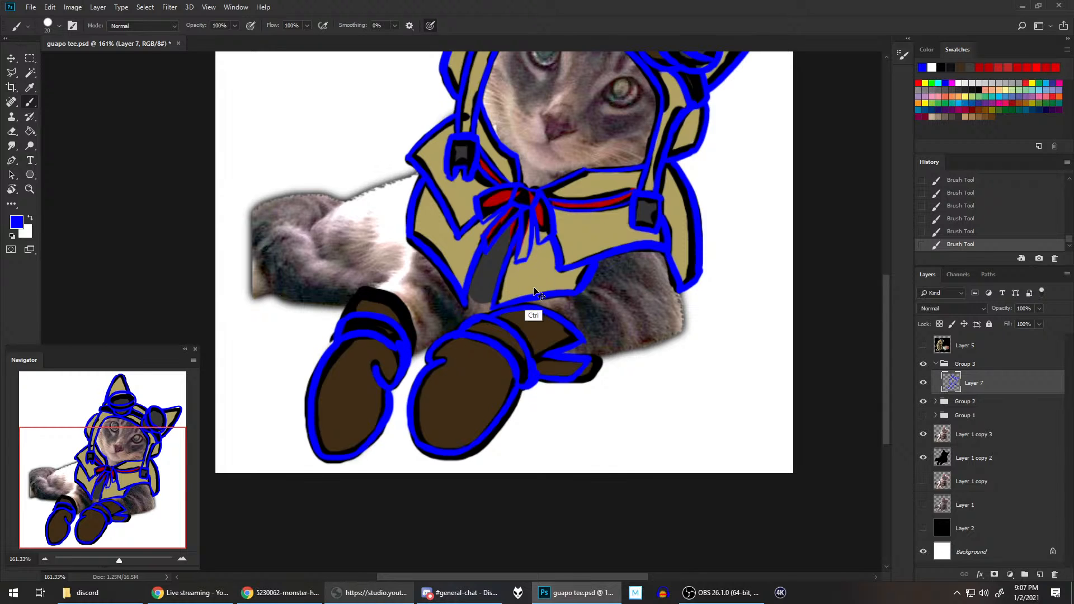
pyautogui.hotkey('ctrl', 'z')
# Step: Rotate the canvas nearly upside down and trace the left glove's cuff opening, its outer side and the upper edge of its band
pyautogui.press('r')
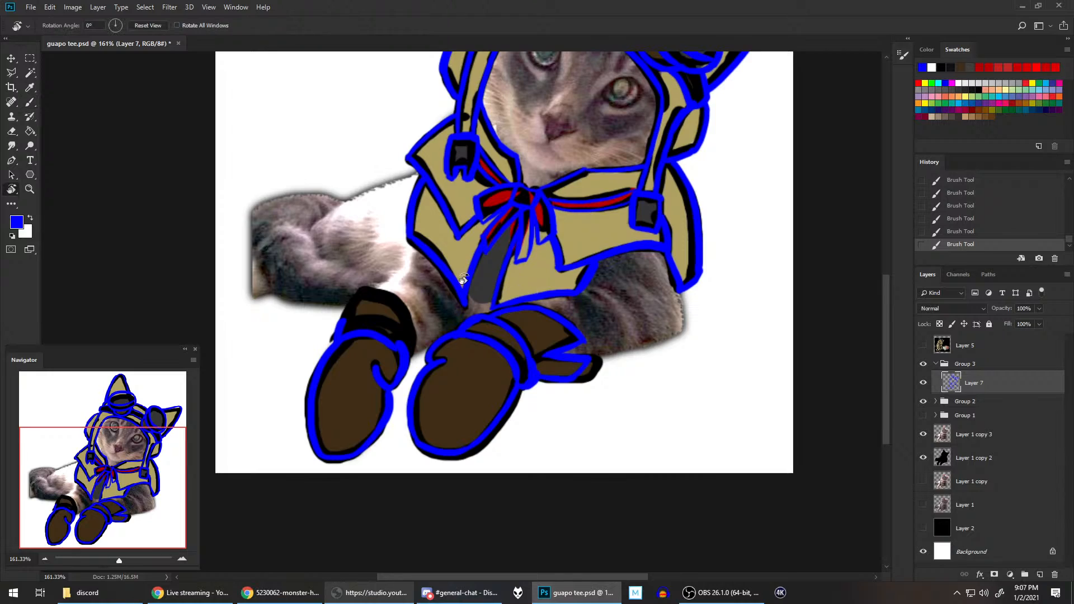
pyautogui.moveTo(442, 275)
pyautogui.mouseDown()
pyautogui.moveTo(444, 362)
pyautogui.moveTo(417, 362)
pyautogui.moveTo(507, 244)
pyautogui.moveTo(460, 257)
pyautogui.mouseUp()
pyautogui.press('b')
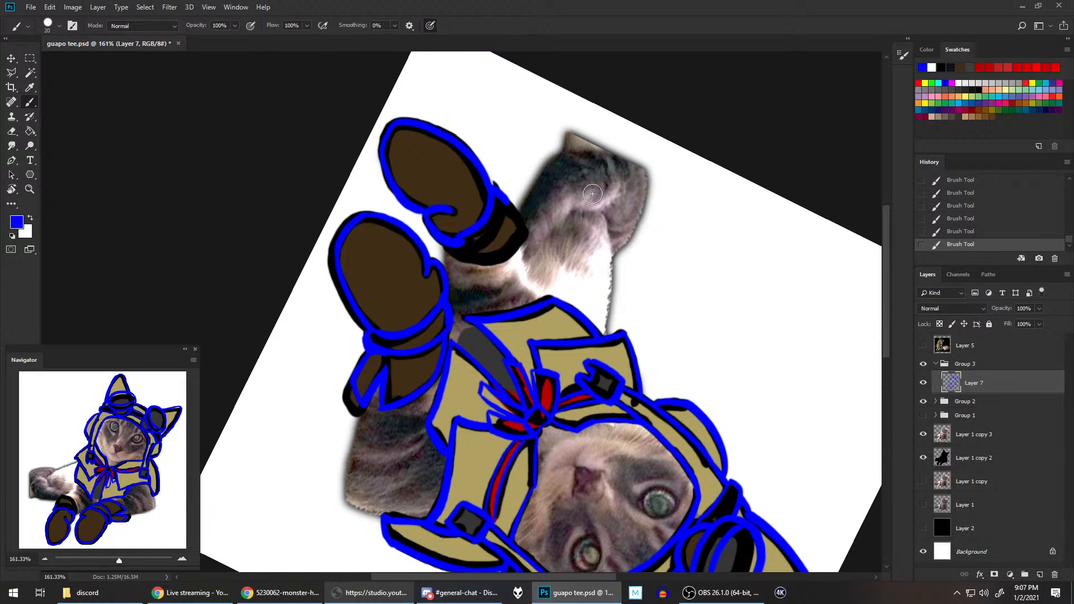
pyautogui.click(924, 401)
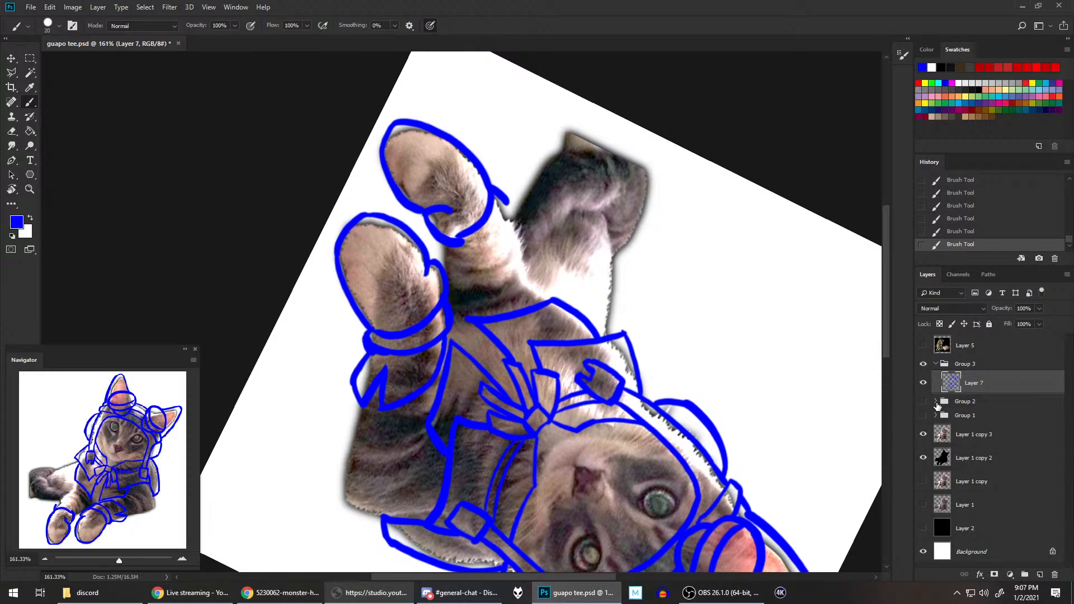
pyautogui.click(923, 401)
pyautogui.click(924, 402)
pyautogui.click(924, 402)
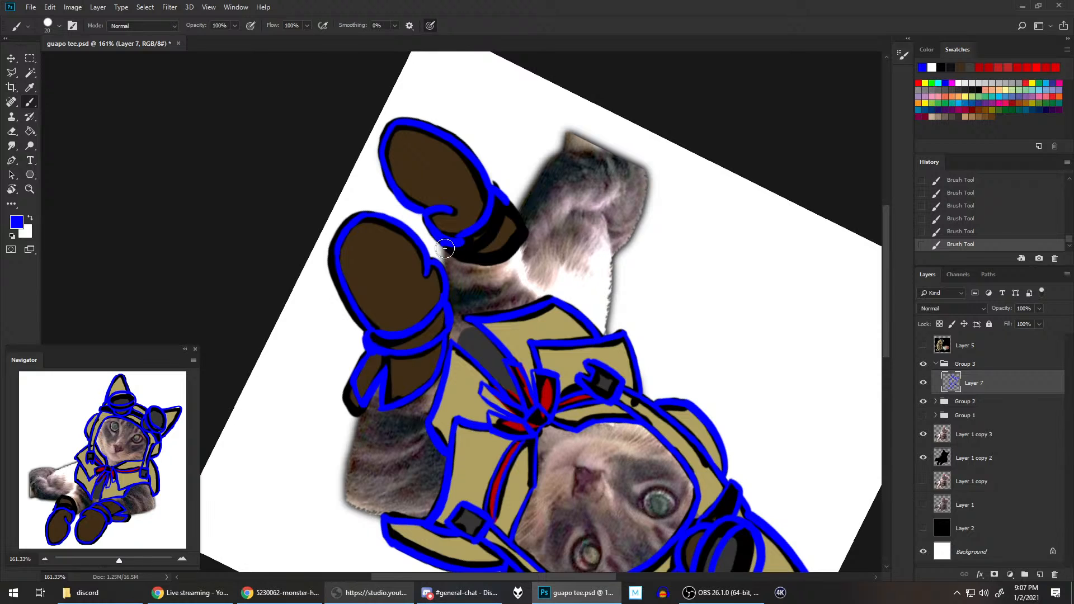
pyautogui.moveTo(445, 249)
pyautogui.mouseDown()
pyautogui.moveTo(448, 262)
pyautogui.moveTo(485, 267)
pyautogui.moveTo(528, 237)
pyautogui.mouseUp()
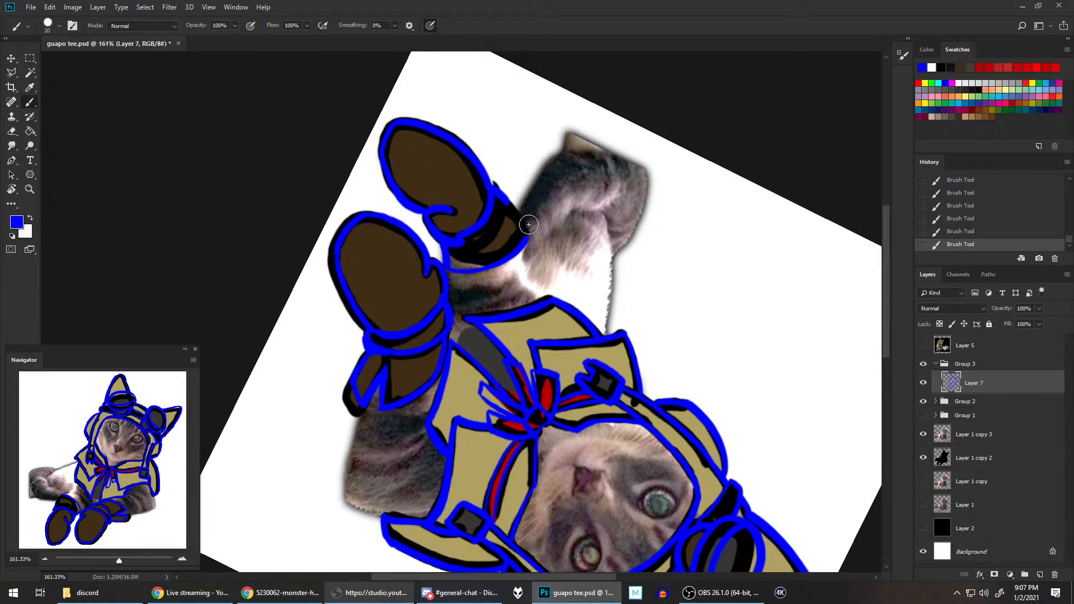
pyautogui.moveTo(525, 241); pyautogui.dragTo(513, 182)
pyautogui.moveTo(451, 253); pyautogui.dragTo(513, 208)
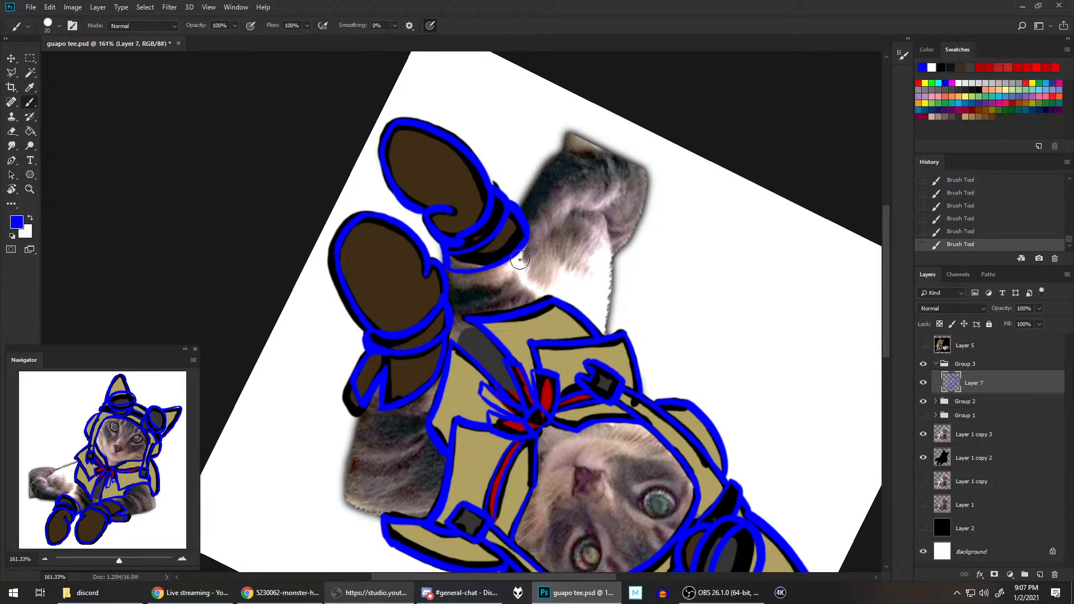
# Step: Reset the canvas rotation, save the file and view the whole drawing
pyautogui.press('r')
pyautogui.press('Escape')
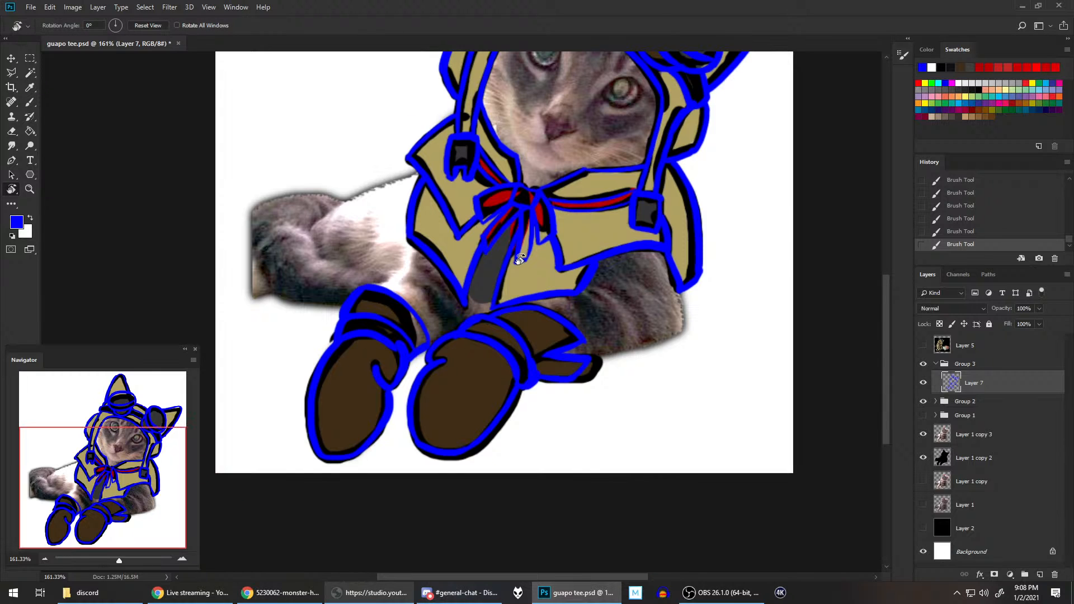
pyautogui.hotkey('ctrl', 's')
pyautogui.scroll(-4, 609, 163)
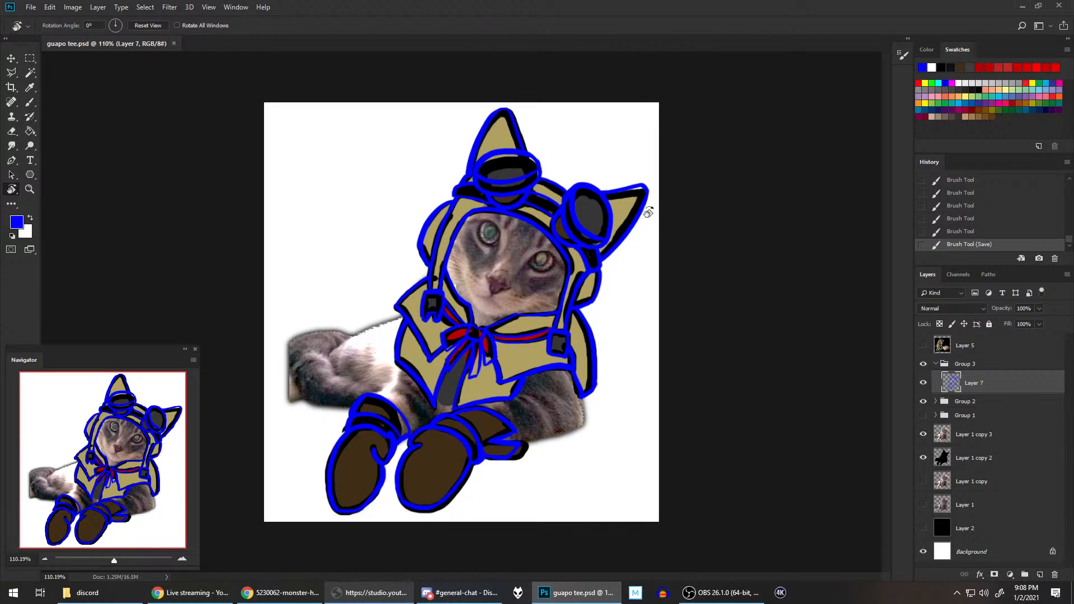
pyautogui.scroll(1, 648, 213)
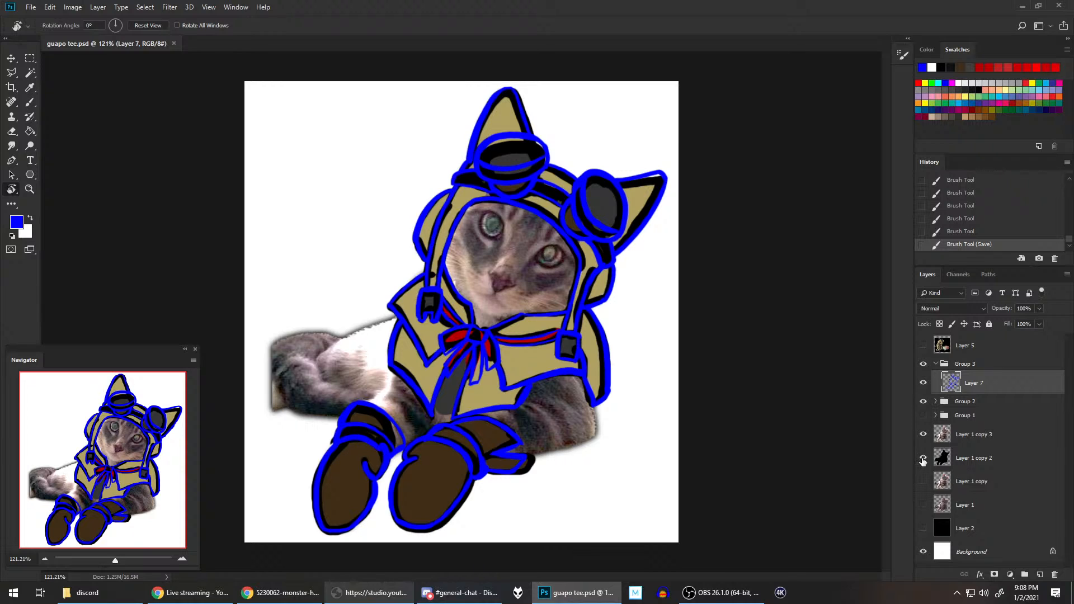
# Step: Hide the Group 2 coloured sketch and erase the stray blue outside the cape collar's left corner
pyautogui.click(922, 402)
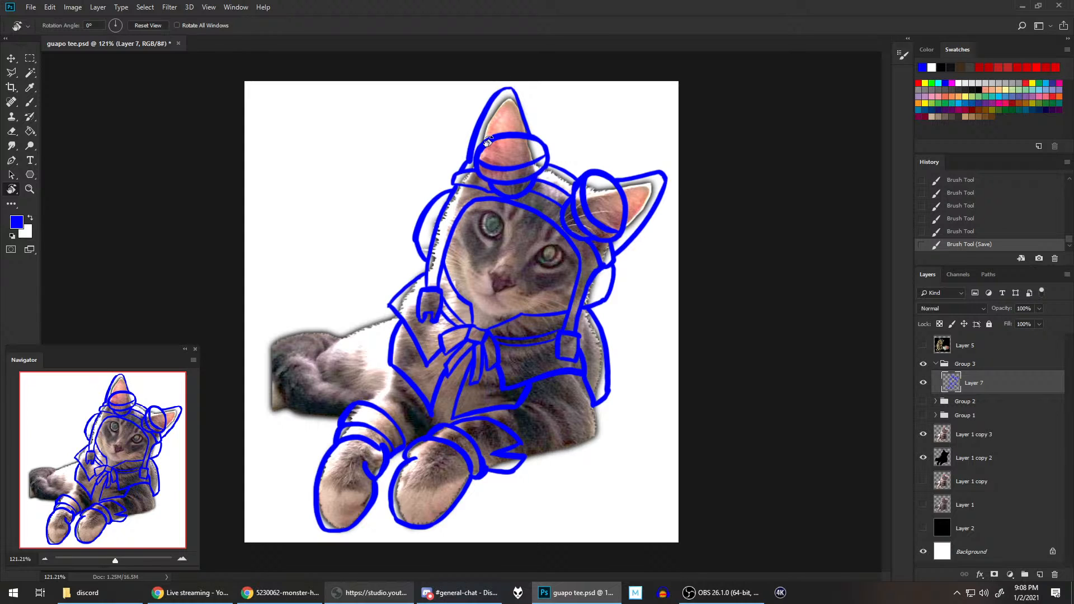
pyautogui.click(30, 103)
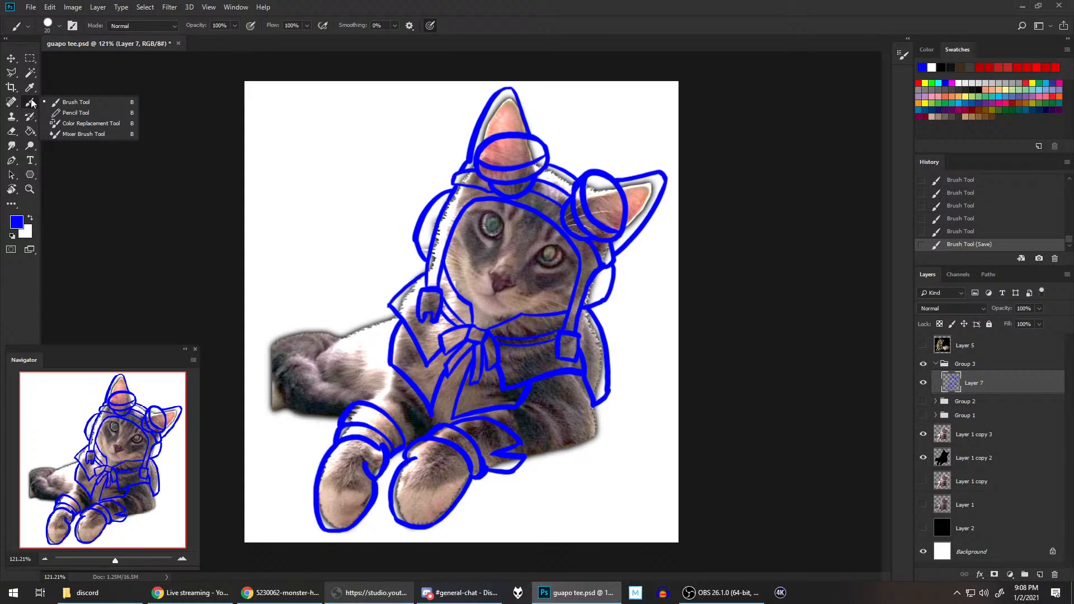
pyautogui.click(403, 13)
pyautogui.scroll(5, 395, 305)
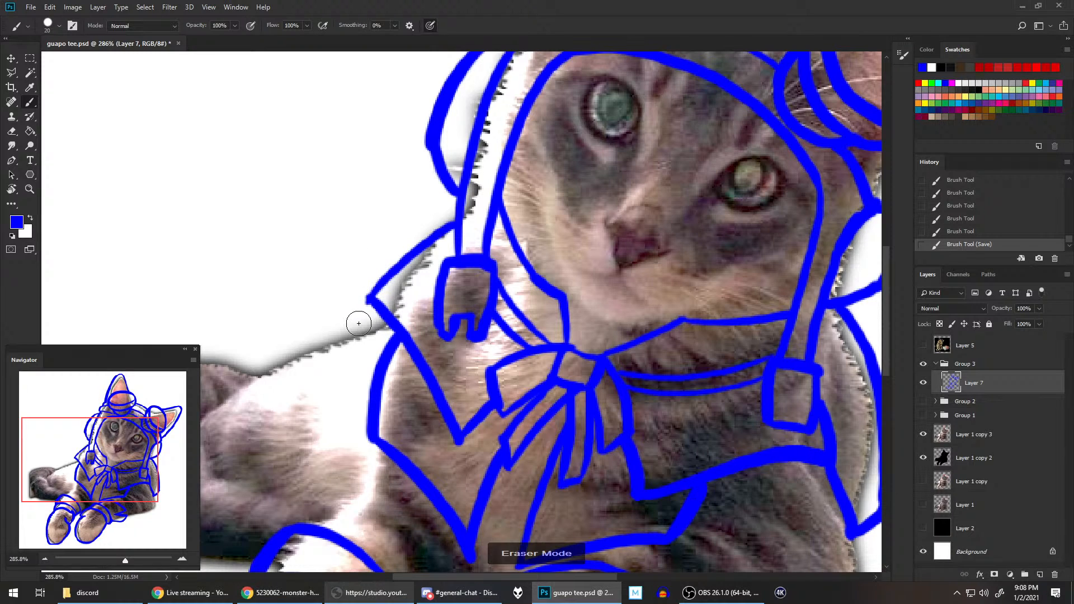
pyautogui.moveTo(363, 316); pyautogui.dragTo(355, 302)
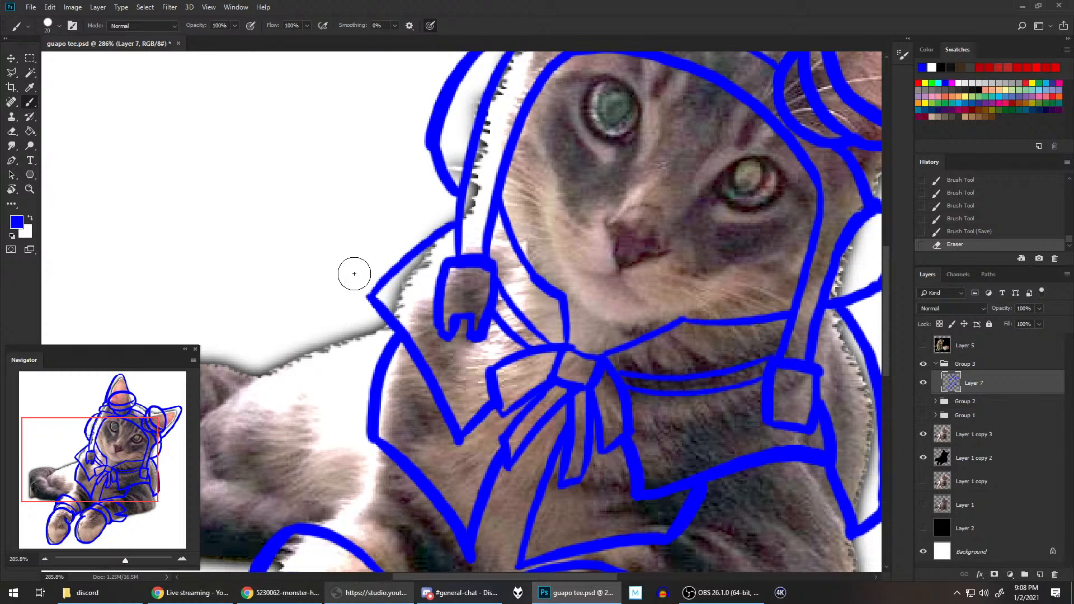
# Step: Redraw the cape collar's upper left edge with the blue brush, from its pointed corner up to the hood strap
pyautogui.press('b')
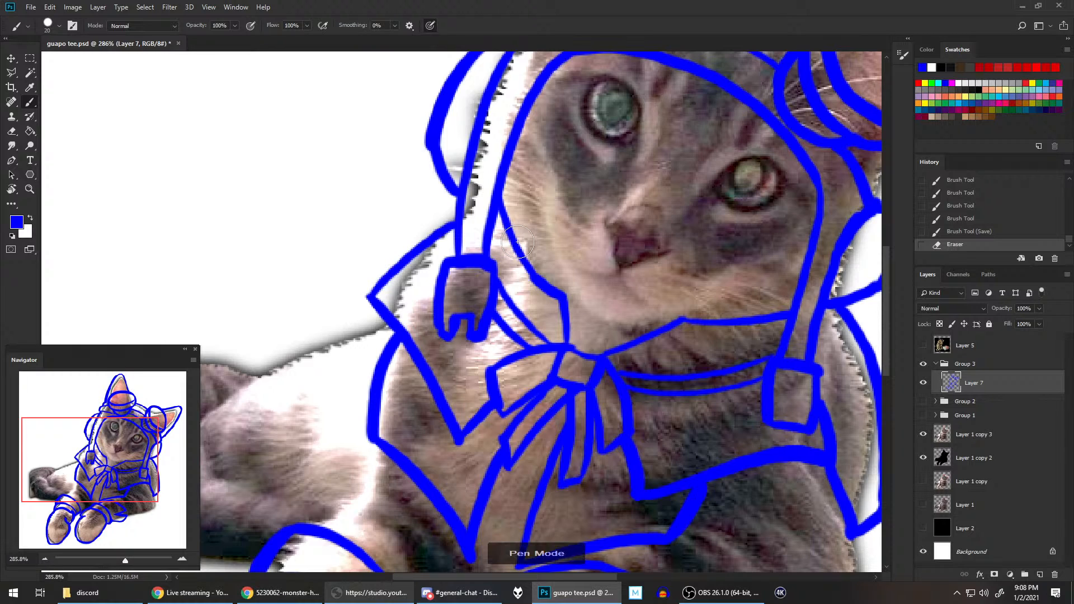
pyautogui.press('e')
pyautogui.press('b')
pyautogui.moveTo(385, 276)
pyautogui.mouseDown()
pyautogui.moveTo(372, 295)
pyautogui.moveTo(399, 261)
pyautogui.mouseUp()
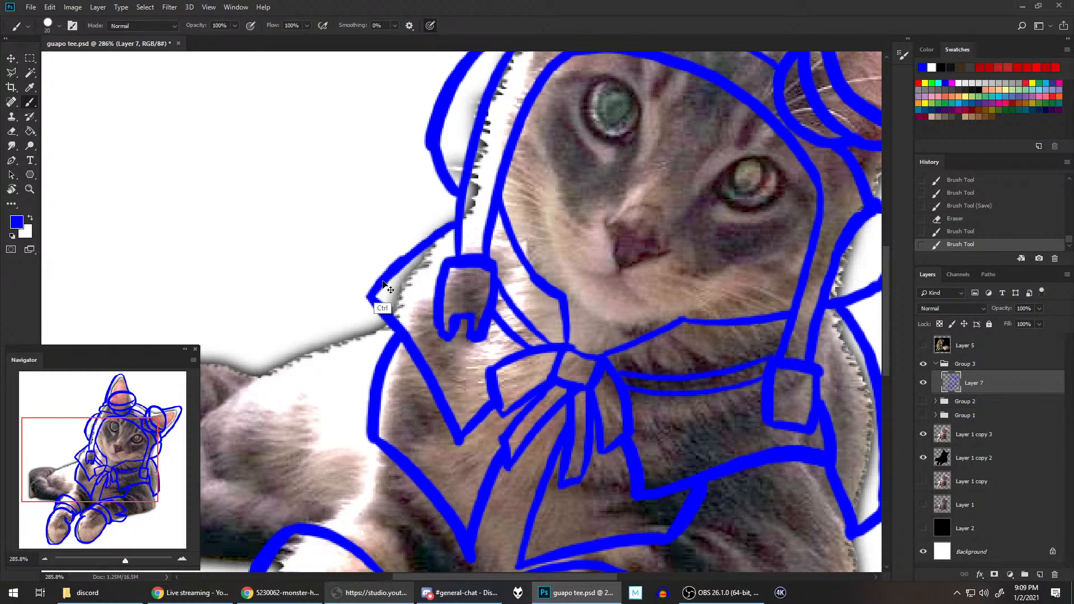
pyautogui.hotkey('ctrl', 'z')
pyautogui.moveTo(368, 296); pyautogui.dragTo(441, 229)
pyautogui.hotkey('ctrl', 'z')
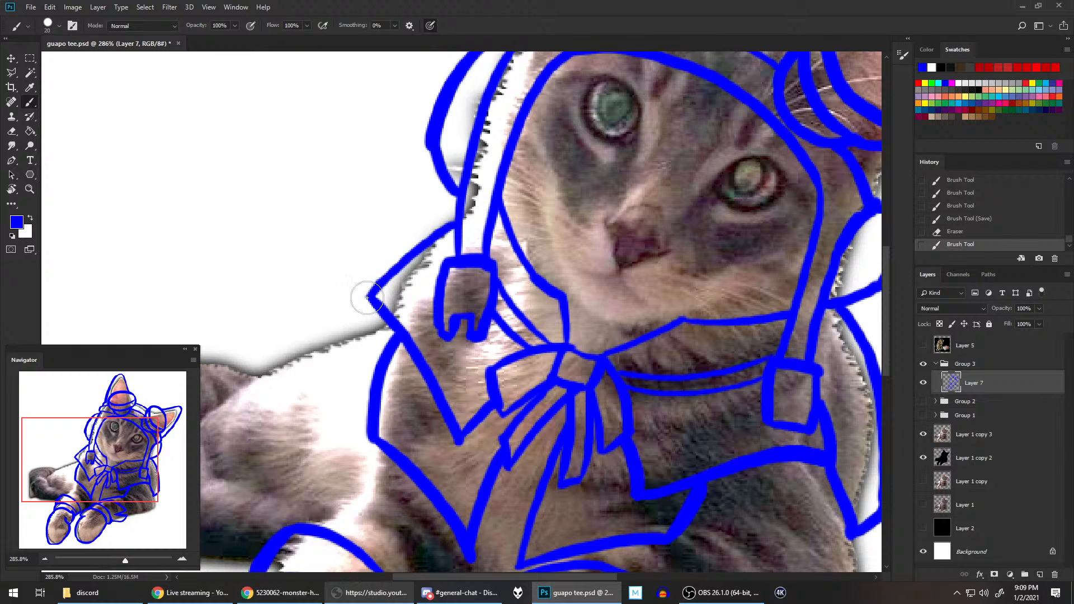
pyautogui.moveTo(367, 295); pyautogui.dragTo(413, 252)
pyautogui.moveTo(377, 284); pyautogui.dragTo(454, 224)
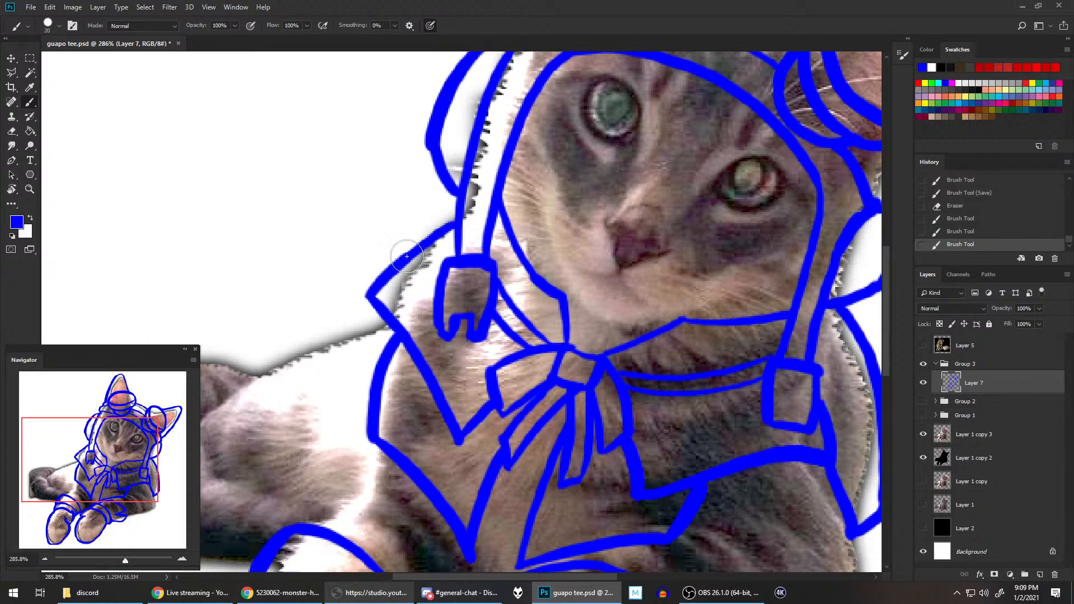
pyautogui.moveTo(407, 255); pyautogui.dragTo(448, 225)
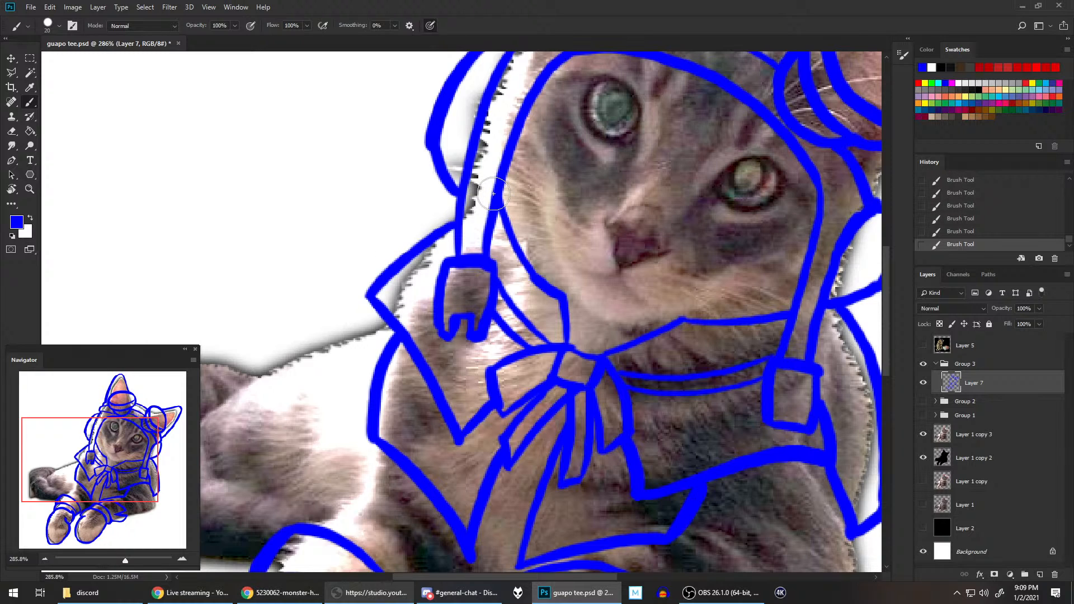
# Step: Redraw and trim the upper corner and outer side of the square tab on the hood strap beneath the goggled, sideways ear
pyautogui.scroll(-4, 494, 193)
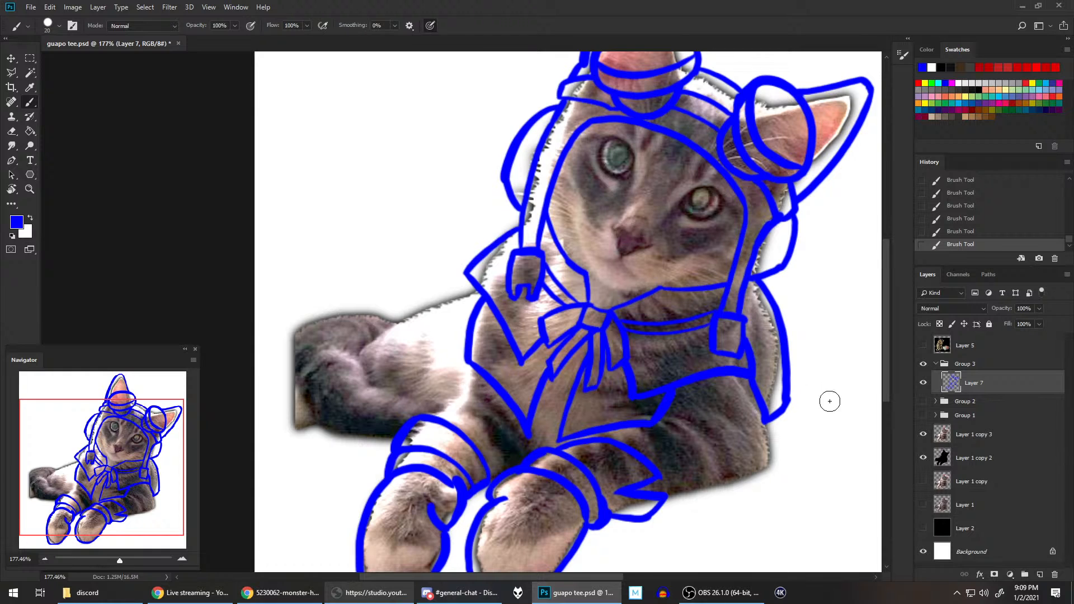
pyautogui.scroll(3, 822, 395)
pyautogui.scroll(1, 772, 355)
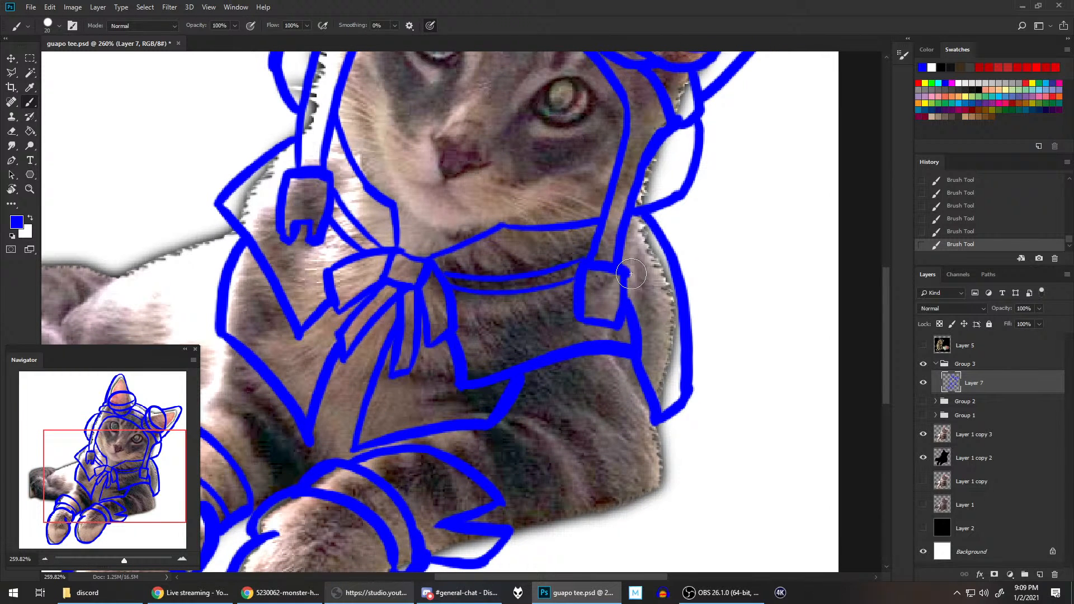
pyautogui.press('e')
pyautogui.moveTo(637, 286); pyautogui.dragTo(621, 285)
pyautogui.moveTo(626, 273); pyautogui.dragTo(624, 311)
pyautogui.moveTo(627, 270); pyautogui.dragTo(629, 291)
pyautogui.moveTo(702, 390); pyautogui.dragTo(704, 391)
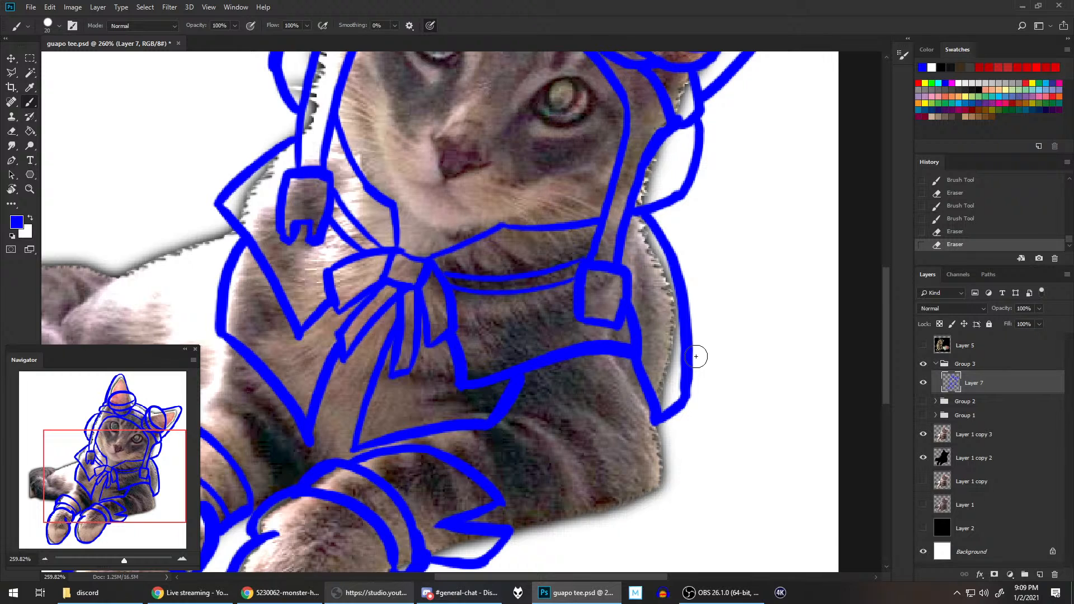
pyautogui.press(']')
pyautogui.scroll(-1, 693, 281)
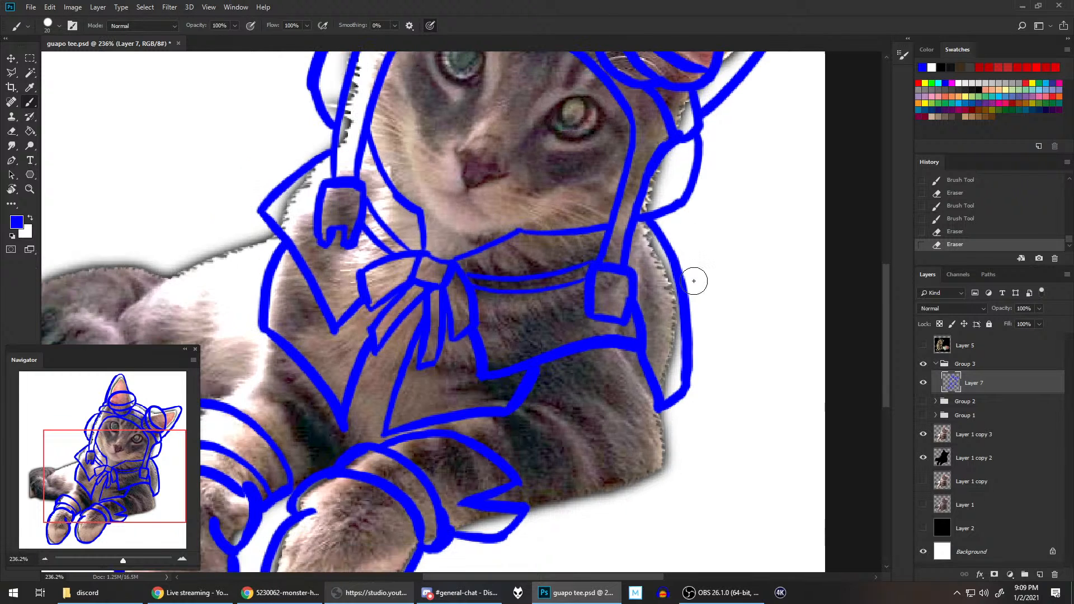
# Step: Reshape the tip of the upright ear's outline into a smooth rounded point with the blue brush and eraser
pyautogui.scroll(-2, 693, 280)
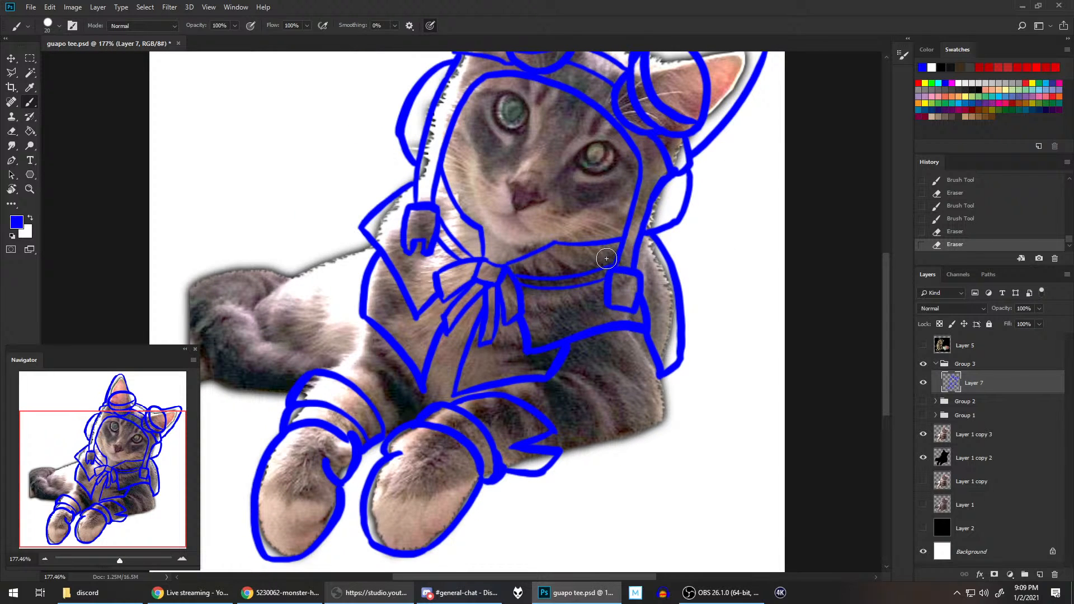
pyautogui.scroll(5, 602, 224)
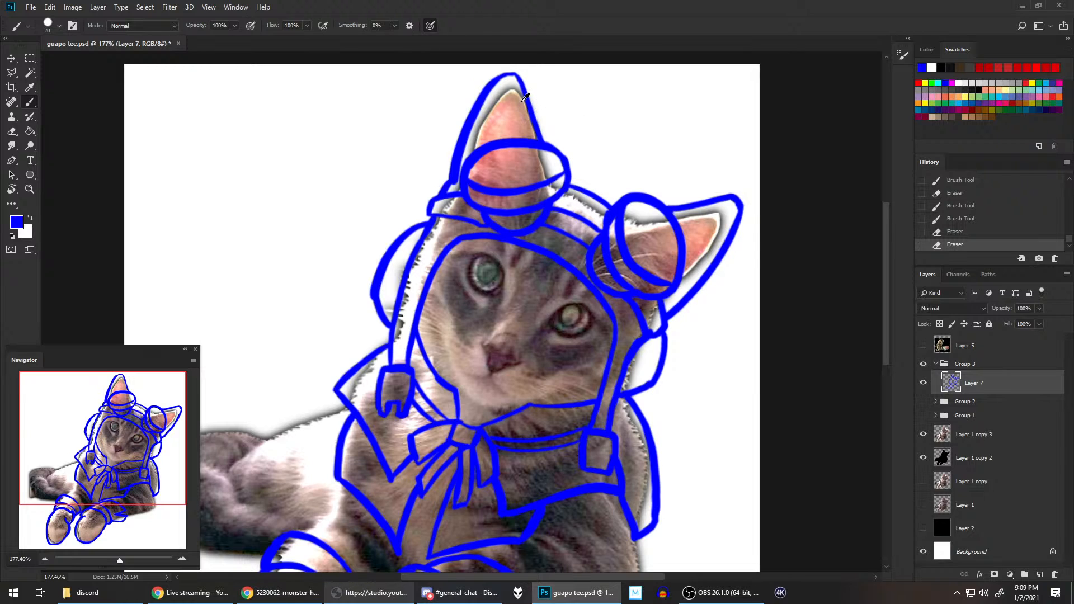
pyautogui.scroll(2, 525, 97)
pyautogui.scroll(3, 557, 186)
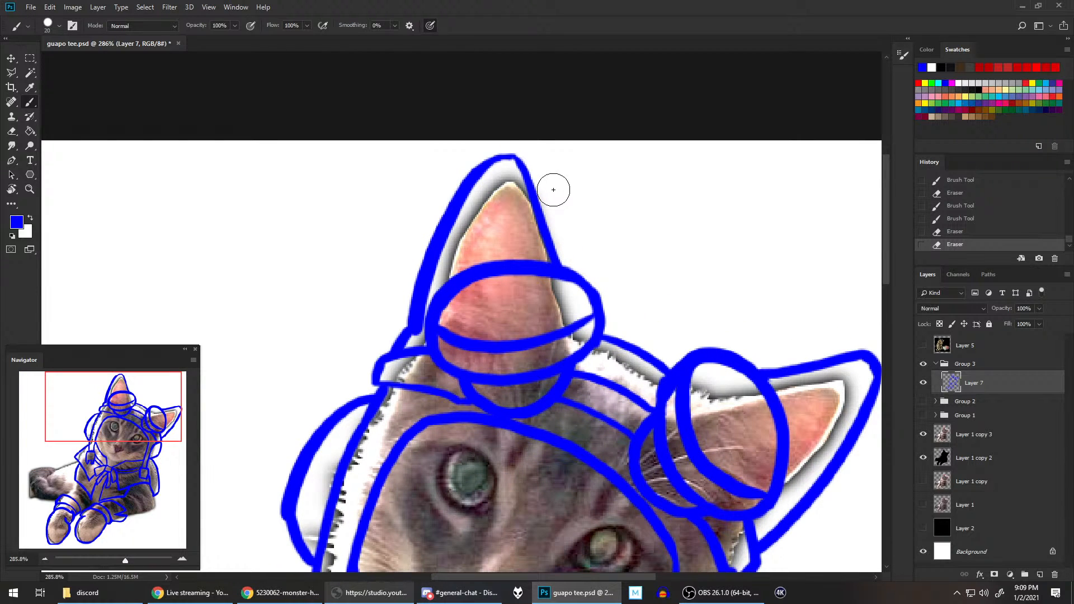
pyautogui.press('b')
pyautogui.press('e')
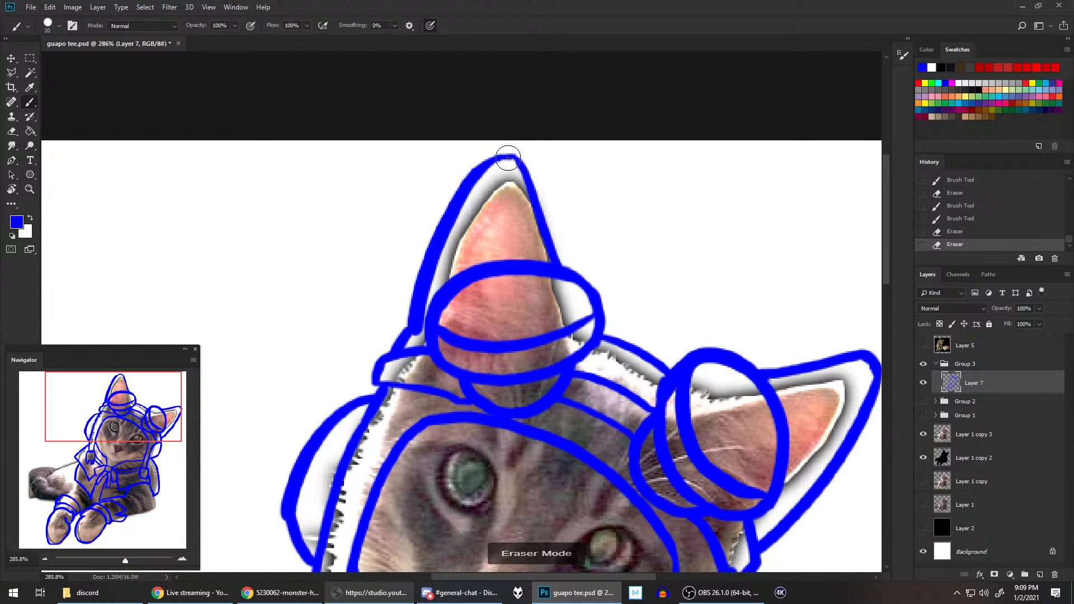
pyautogui.moveTo(508, 148)
pyautogui.mouseDown()
pyautogui.moveTo(500, 174)
pyautogui.moveTo(539, 118)
pyautogui.moveTo(515, 161)
pyautogui.moveTo(506, 154)
pyautogui.moveTo(479, 177)
pyautogui.moveTo(506, 156)
pyautogui.mouseUp()
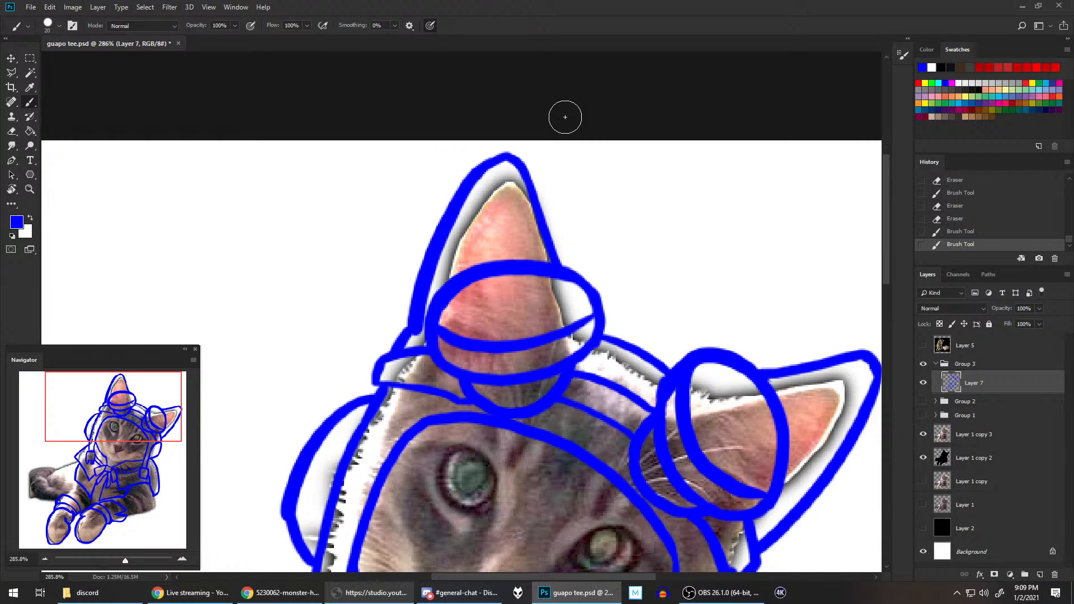
# Step: Touch up the short blue line joining the hood to the base of the sideways ear, reverting the unwanted strokes
pyautogui.scroll(-2, 653, 278)
pyautogui.moveTo(652, 278); pyautogui.dragTo(501, 229)
pyautogui.scroll(-3, 502, 229)
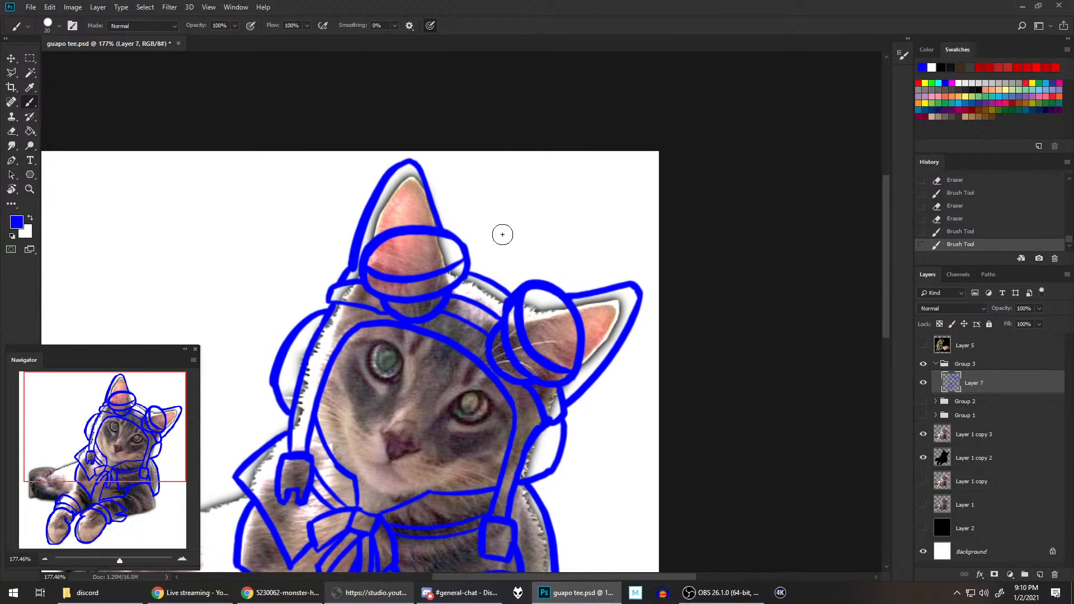
pyautogui.scroll(-1, 501, 229)
pyautogui.scroll(-1, 502, 233)
pyautogui.scroll(1, 502, 233)
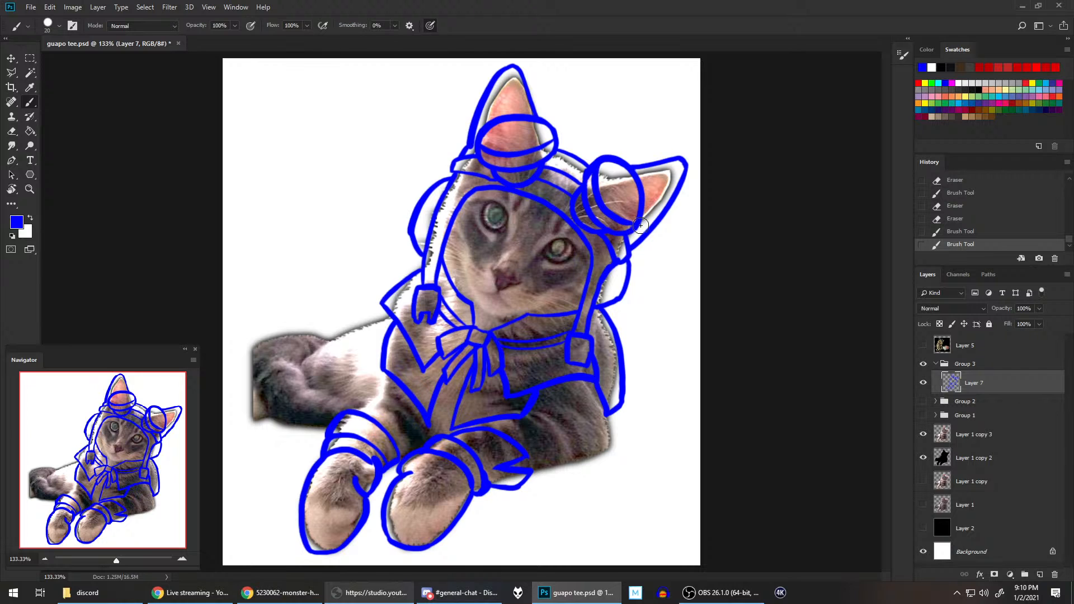
pyautogui.scroll(2, 641, 295)
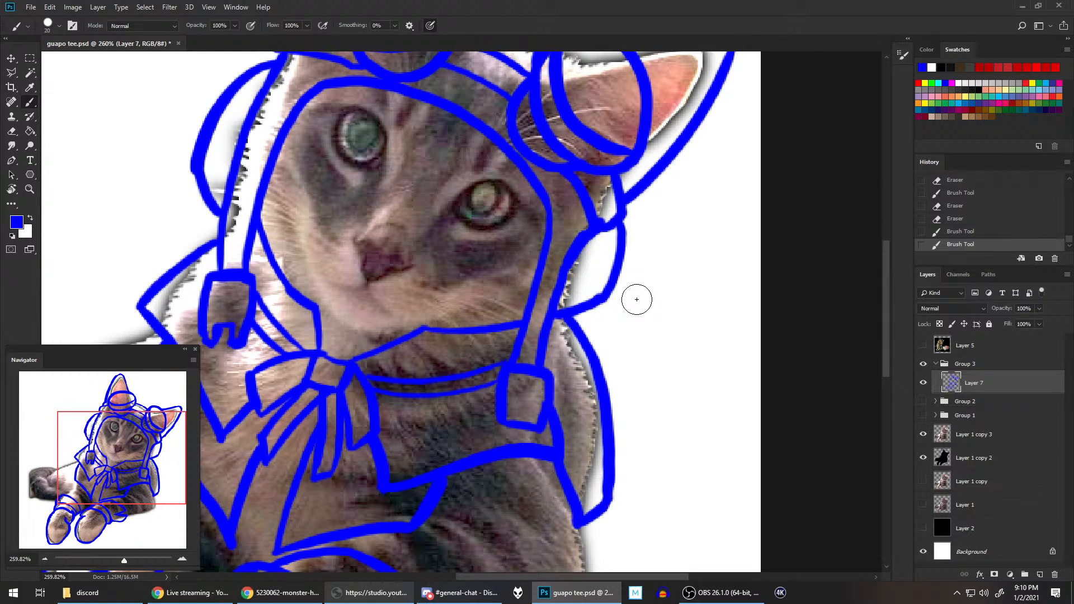
pyautogui.press('e')
pyautogui.press('[')
pyautogui.press('[')
pyautogui.press('[')
pyautogui.click(606, 209)
pyautogui.moveTo(606, 210); pyautogui.dragTo(609, 200)
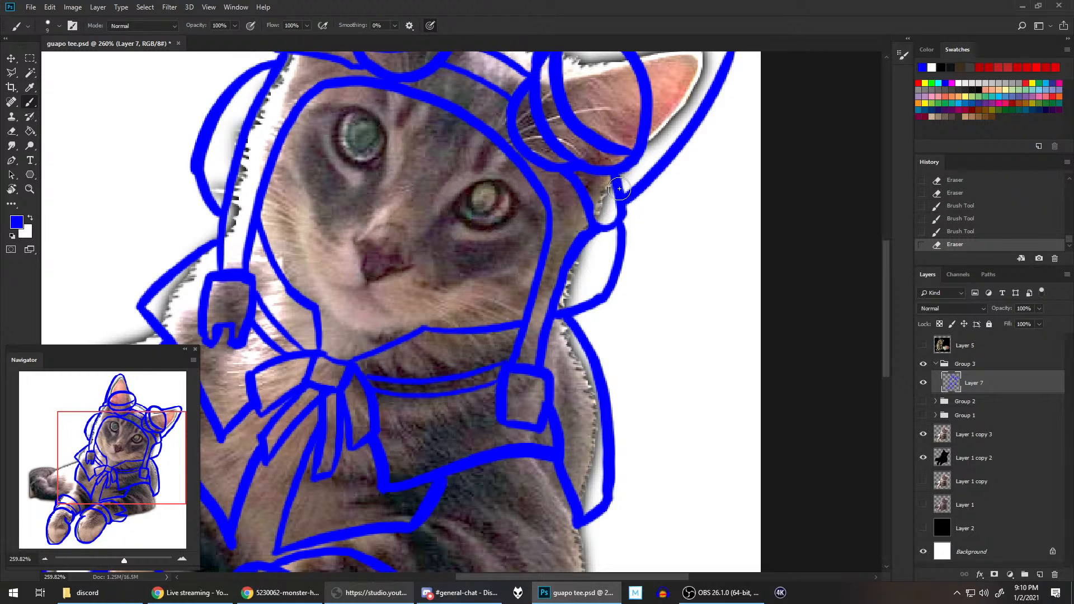
pyautogui.click(963, 232)
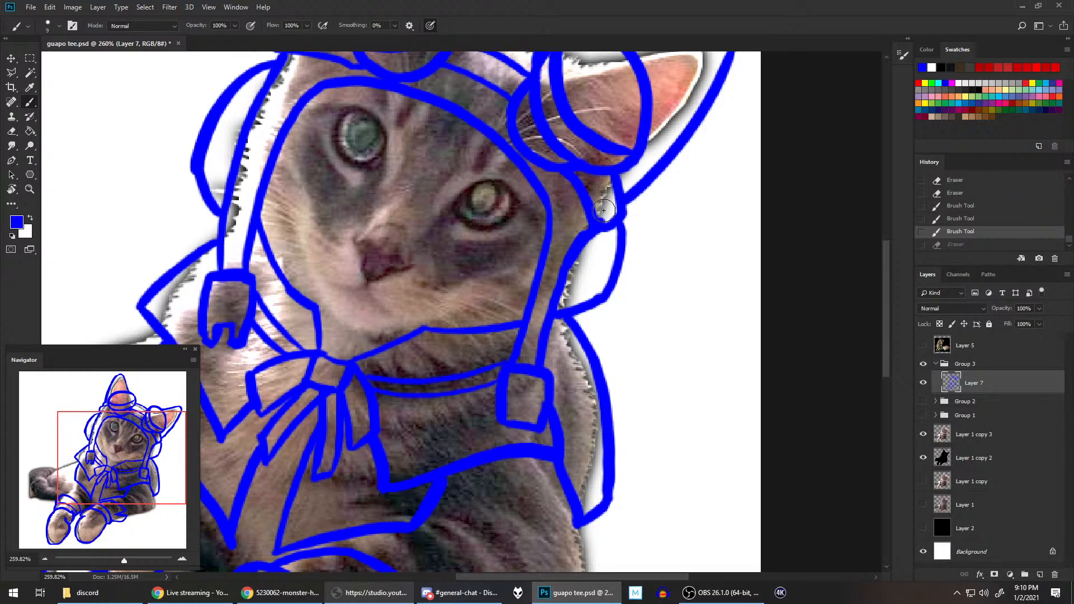
pyautogui.moveTo(602, 213)
pyautogui.mouseDown()
pyautogui.moveTo(561, 265)
pyautogui.moveTo(584, 219)
pyautogui.moveTo(562, 277)
pyautogui.moveTo(593, 228)
pyautogui.mouseUp()
pyautogui.click(963, 232)
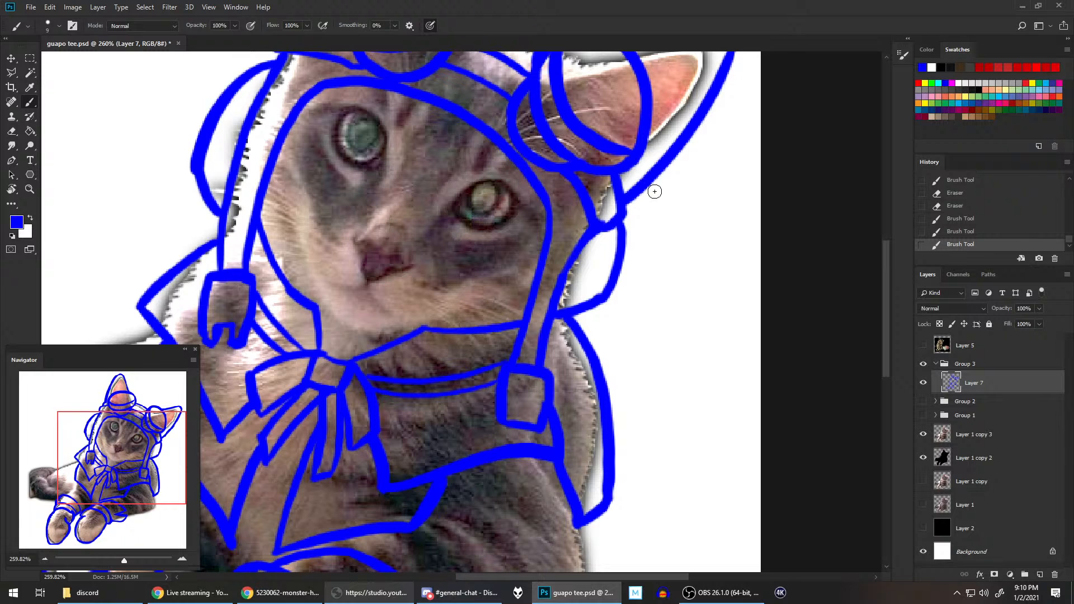
# Step: Smooth the outer edge of the goggle lens on the upright ear with a small blue brush
pyautogui.scroll(-2, 662, 229)
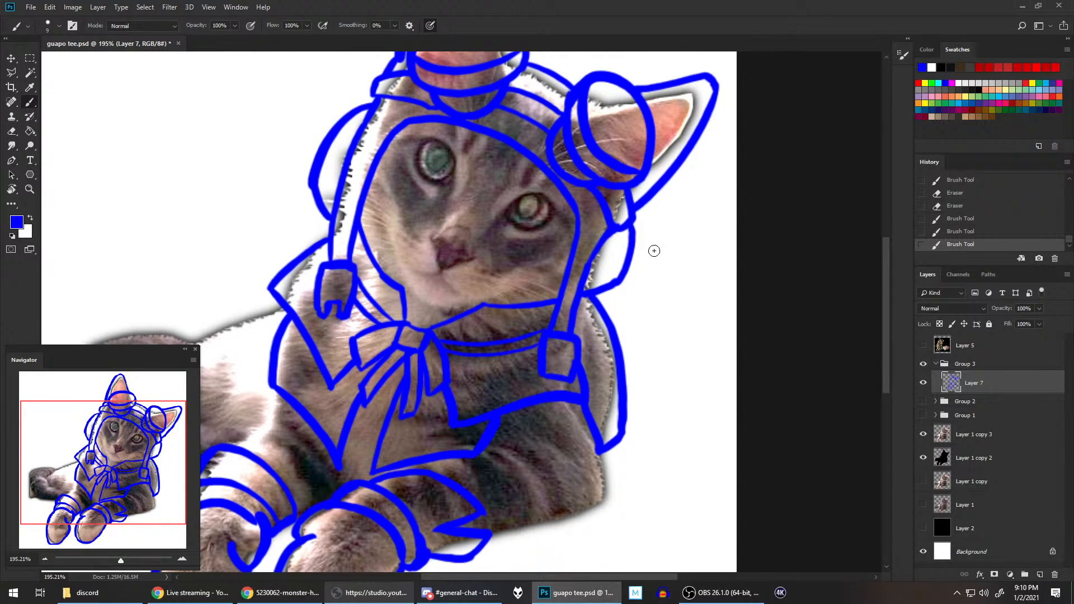
pyautogui.scroll(3, 654, 251)
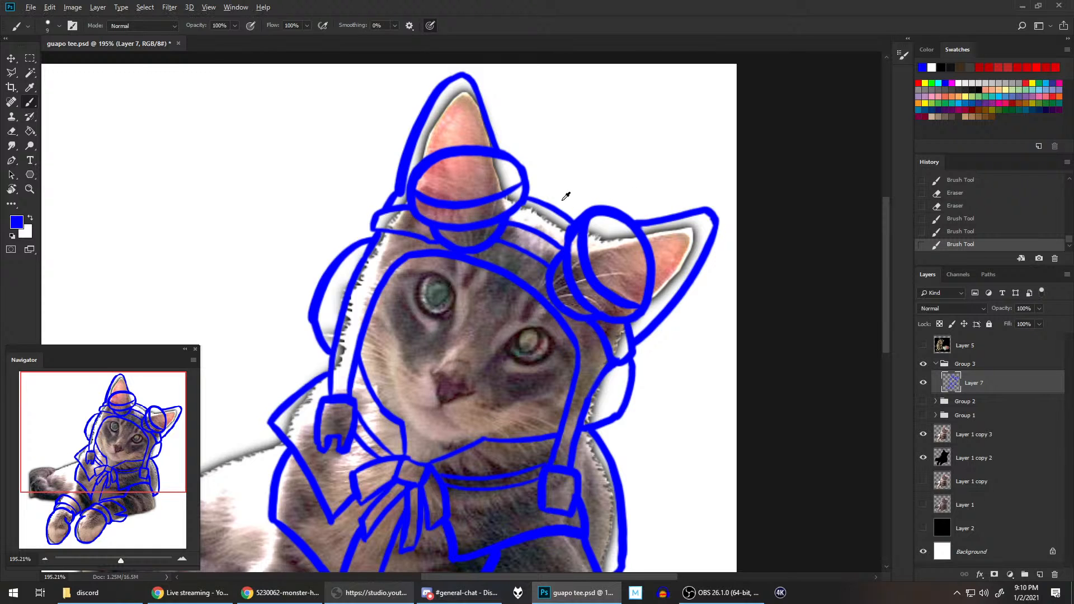
pyautogui.scroll(2, 566, 197)
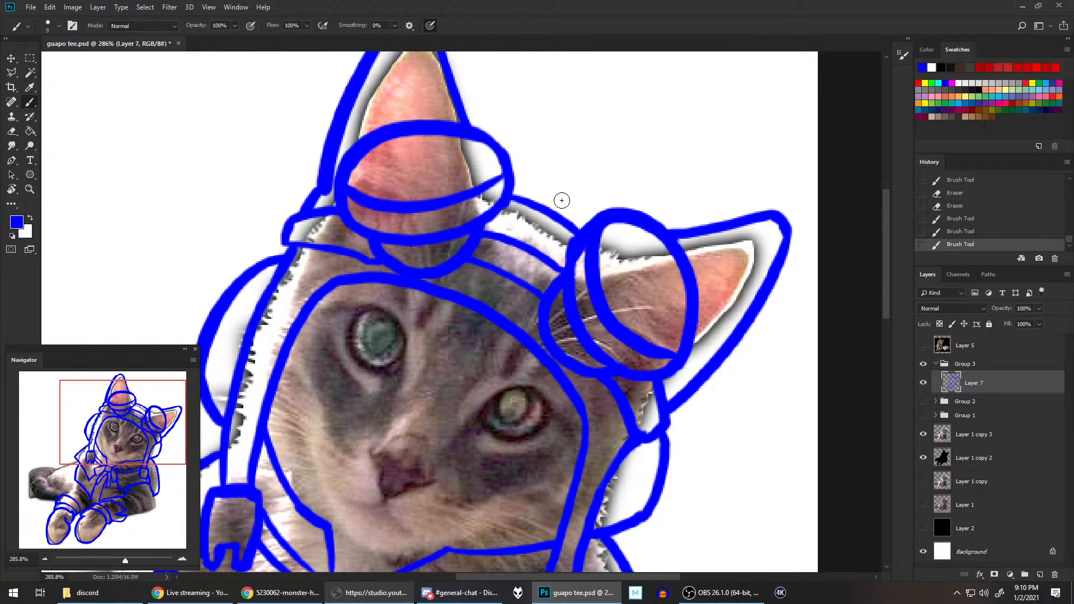
pyautogui.press('e')
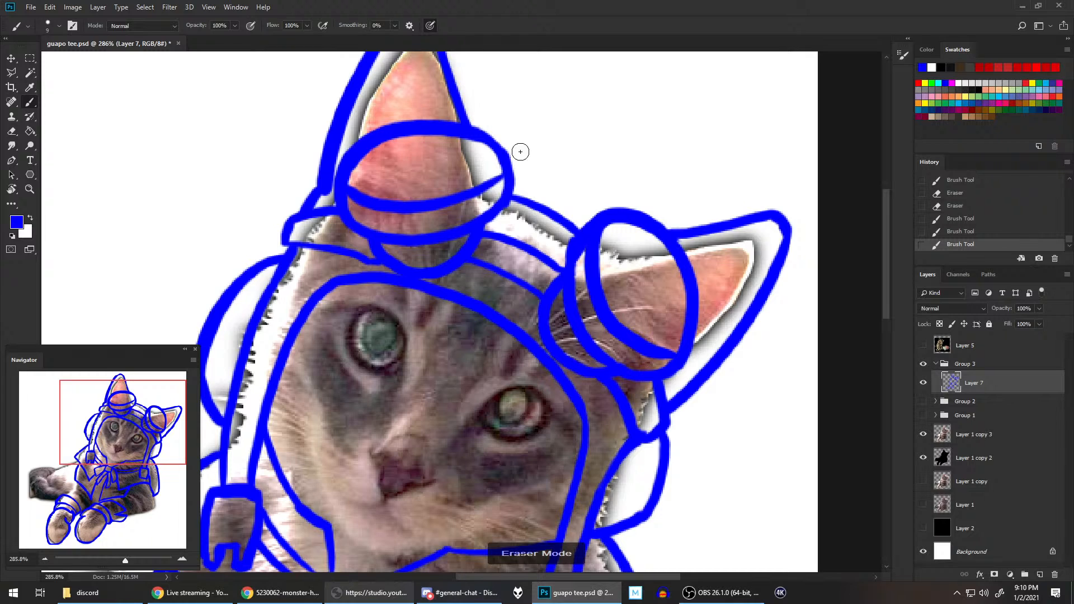
pyautogui.press('b')
pyautogui.moveTo(505, 169); pyautogui.dragTo(504, 171)
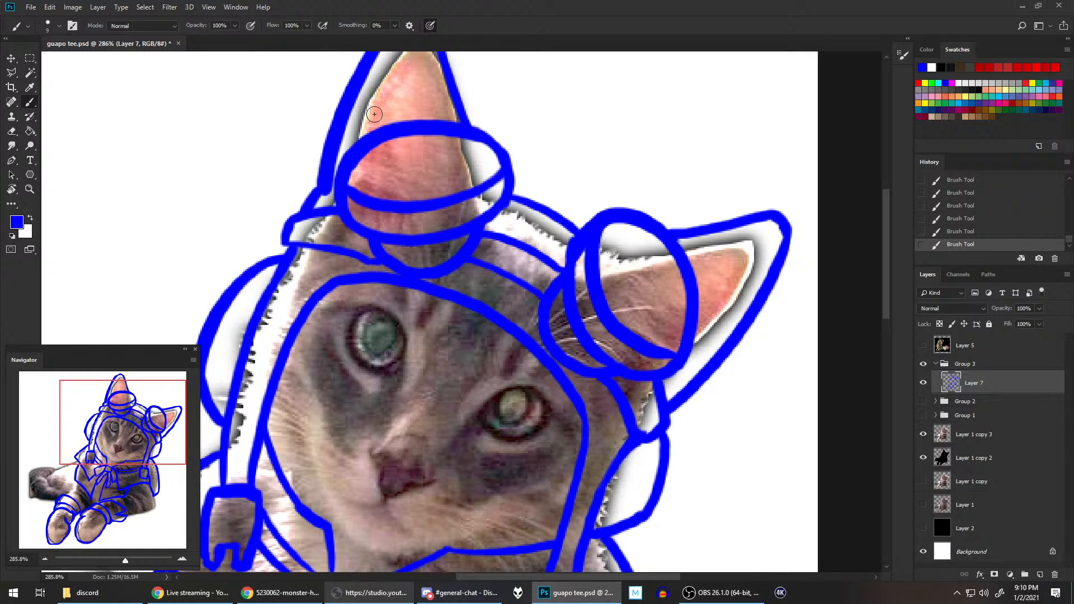
# Step: Clean up the lower end of the upright ear's outer outline and thin its inner side with the eraser
pyautogui.hotkey('alt', 'space')
pyautogui.click(534, 14)
pyautogui.scroll(3, 395, 162)
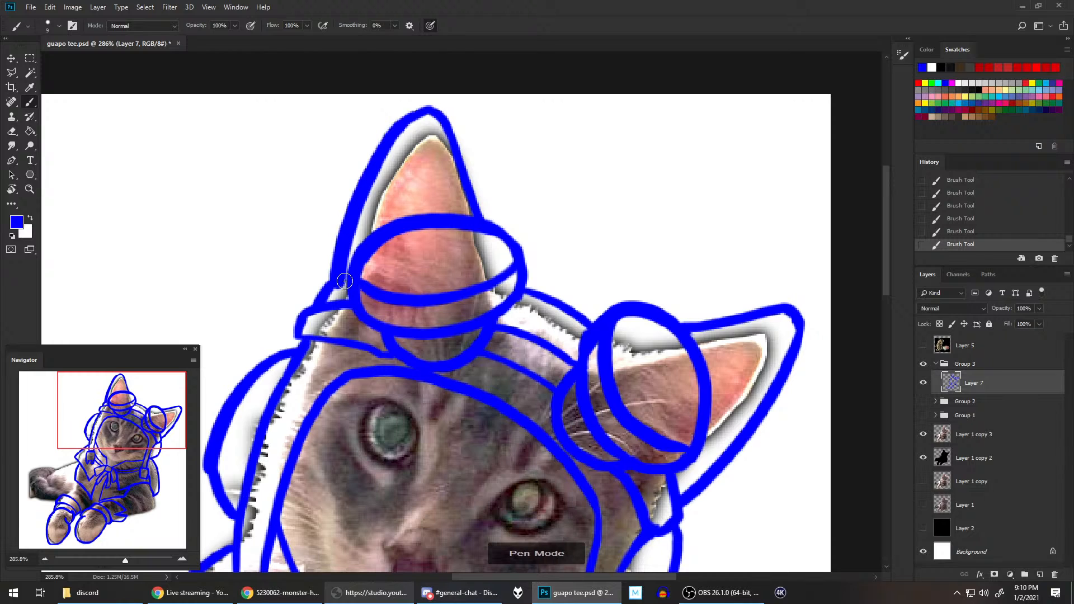
pyautogui.moveTo(340, 273)
pyautogui.mouseDown()
pyautogui.moveTo(340, 289)
pyautogui.moveTo(356, 217)
pyautogui.moveTo(338, 286)
pyautogui.mouseUp()
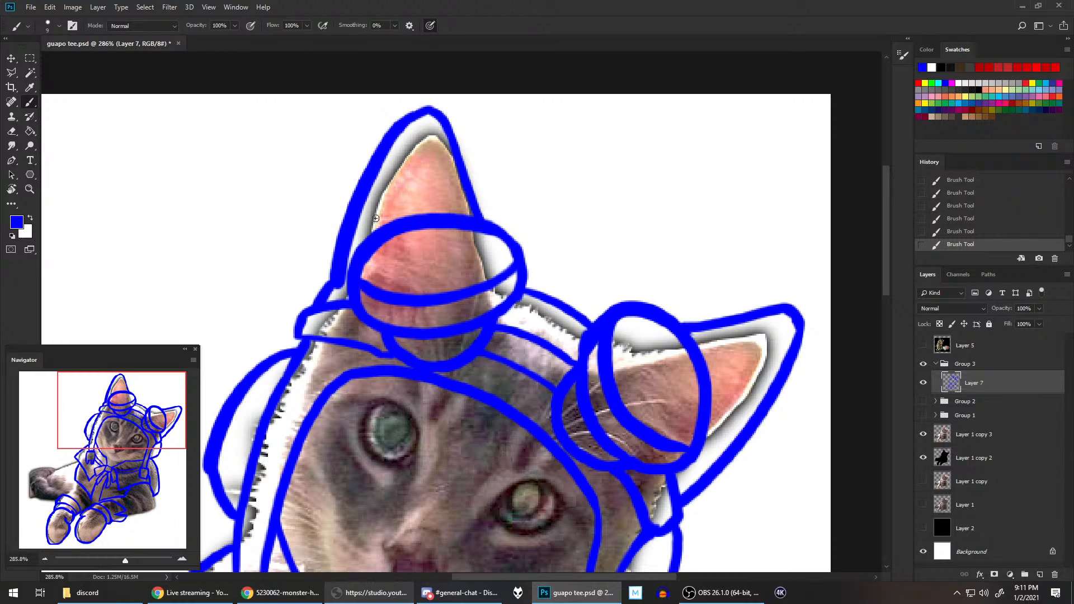
pyautogui.moveTo(342, 285); pyautogui.dragTo(385, 172)
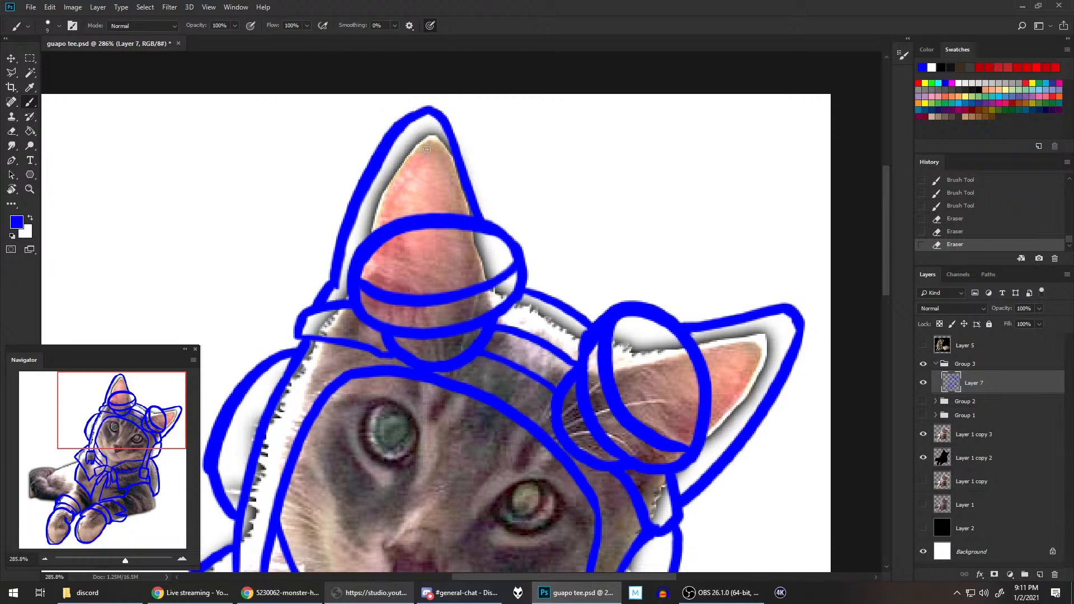
pyautogui.moveTo(341, 284); pyautogui.dragTo(379, 199)
# Step: Erase excess blue inside the small gap between the hood edge and the base of the sideways ear
pyautogui.hotkey('ctrl', '0')
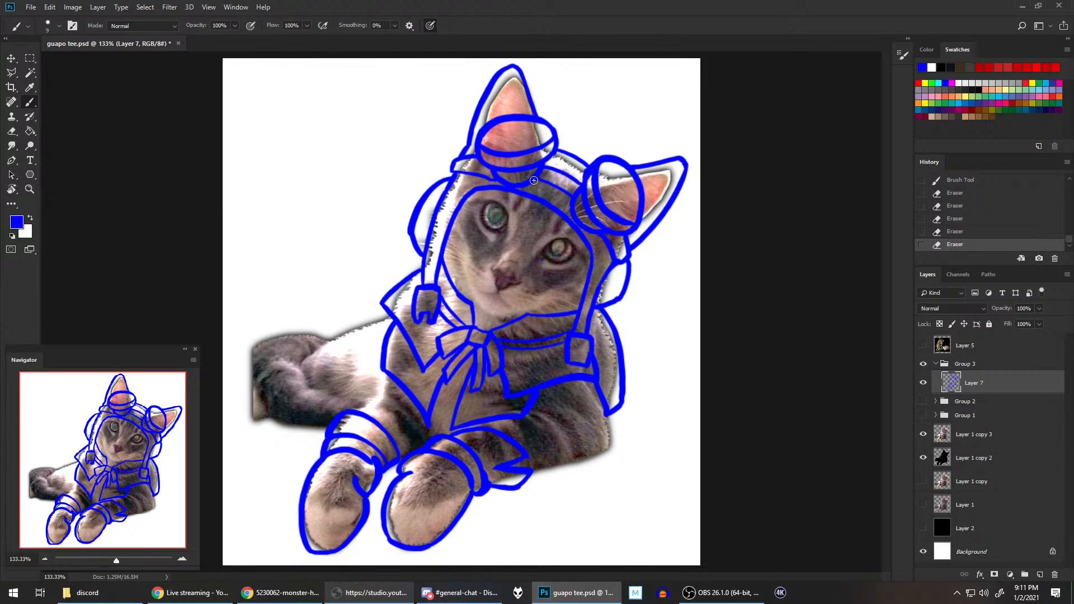
pyautogui.scroll(5, 667, 243)
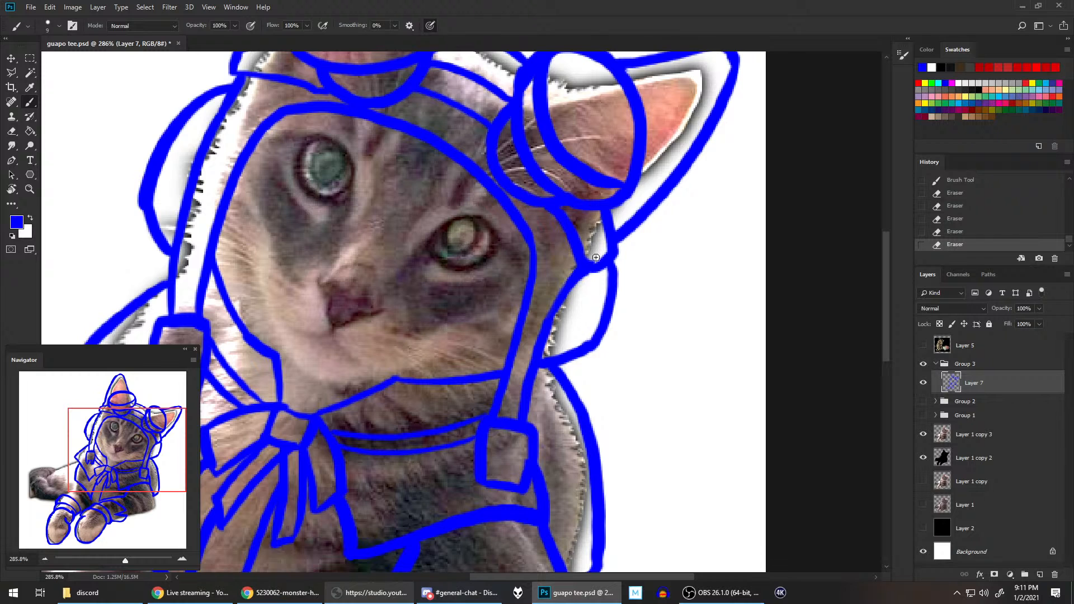
pyautogui.moveTo(596, 257); pyautogui.dragTo(594, 257)
pyautogui.moveTo(633, 380); pyautogui.dragTo(720, 239)
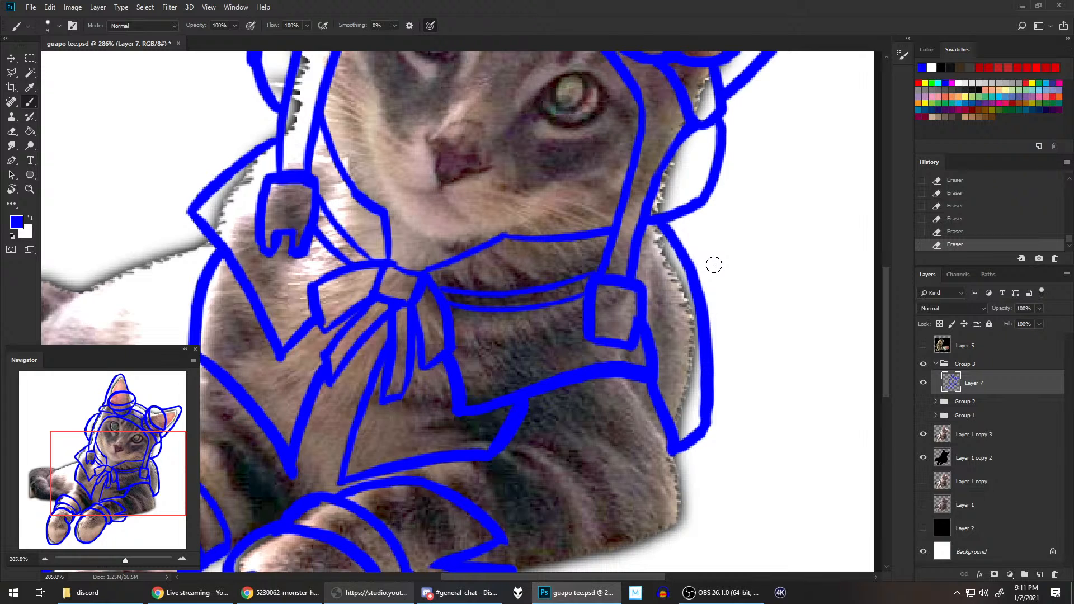
pyautogui.scroll(-4, 714, 264)
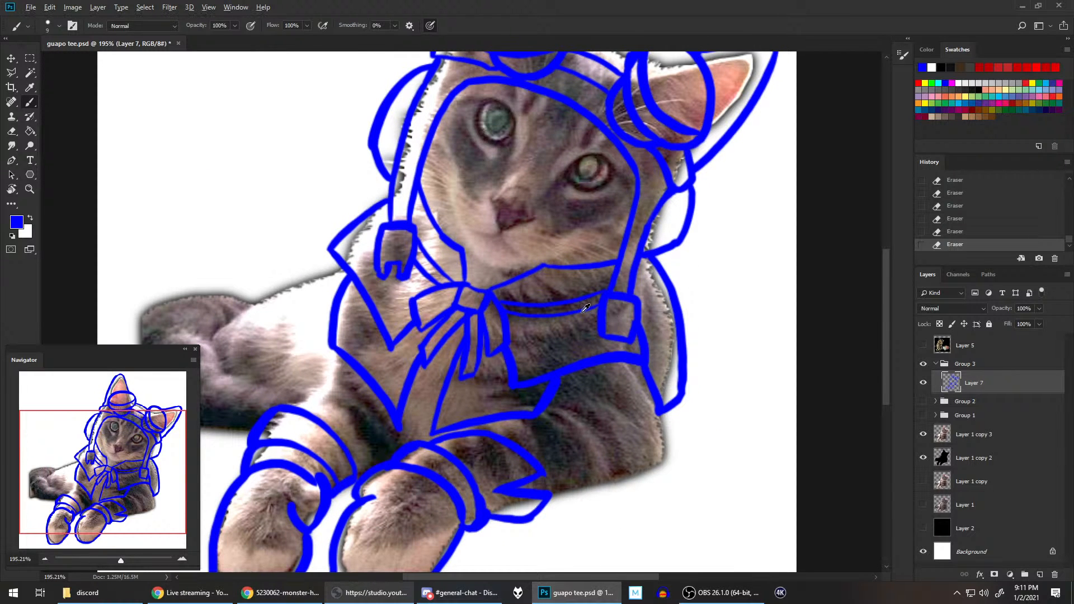
# Step: Refine the upper corners of the scarf bow's knot with brush and eraser, and save the file
pyautogui.scroll(5, 508, 291)
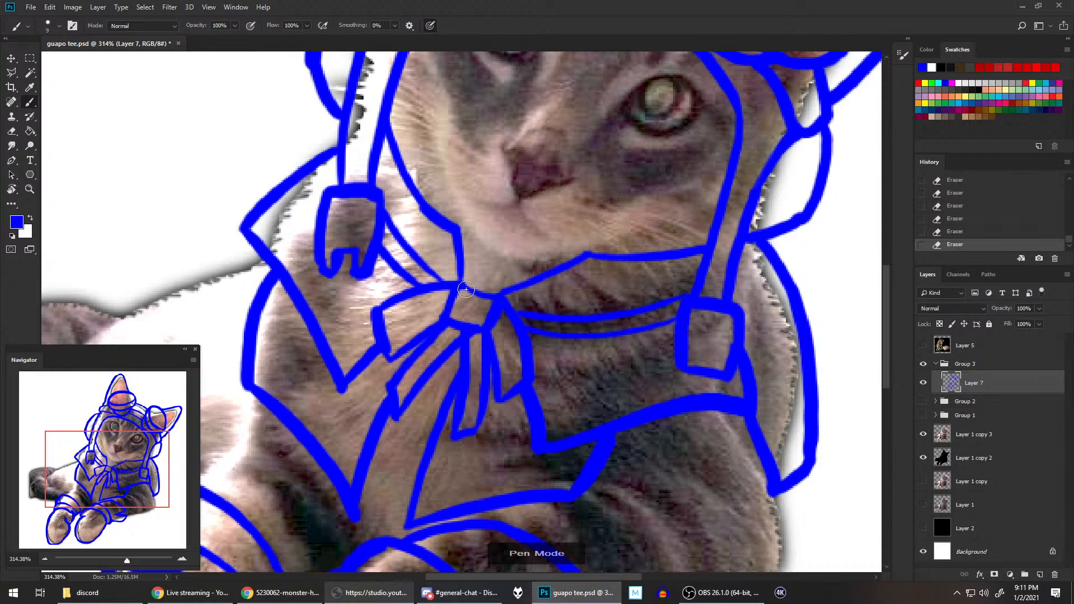
pyautogui.moveTo(463, 287)
pyautogui.mouseDown()
pyautogui.moveTo(515, 302)
pyautogui.moveTo(485, 320)
pyautogui.mouseUp()
pyautogui.press('e')
pyautogui.press('e')
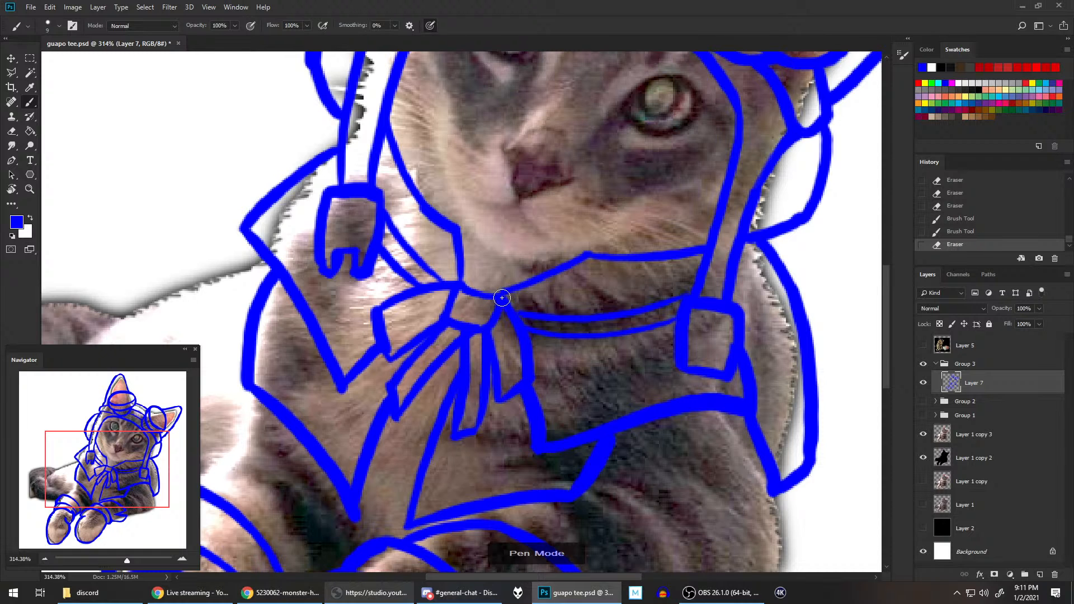
pyautogui.scroll(-5, 531, 284)
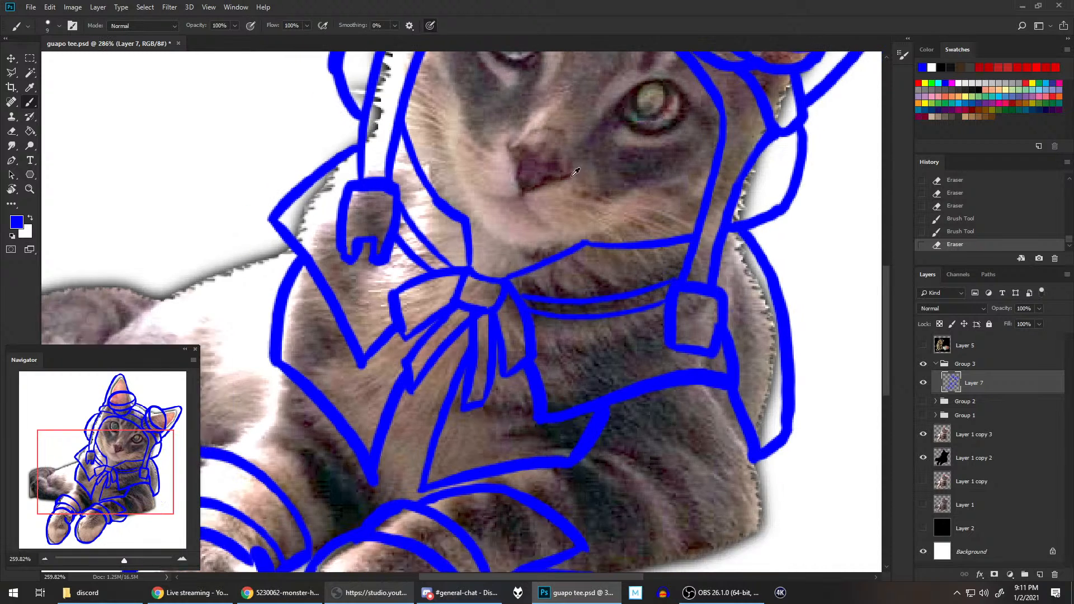
pyautogui.scroll(-2, 629, 237)
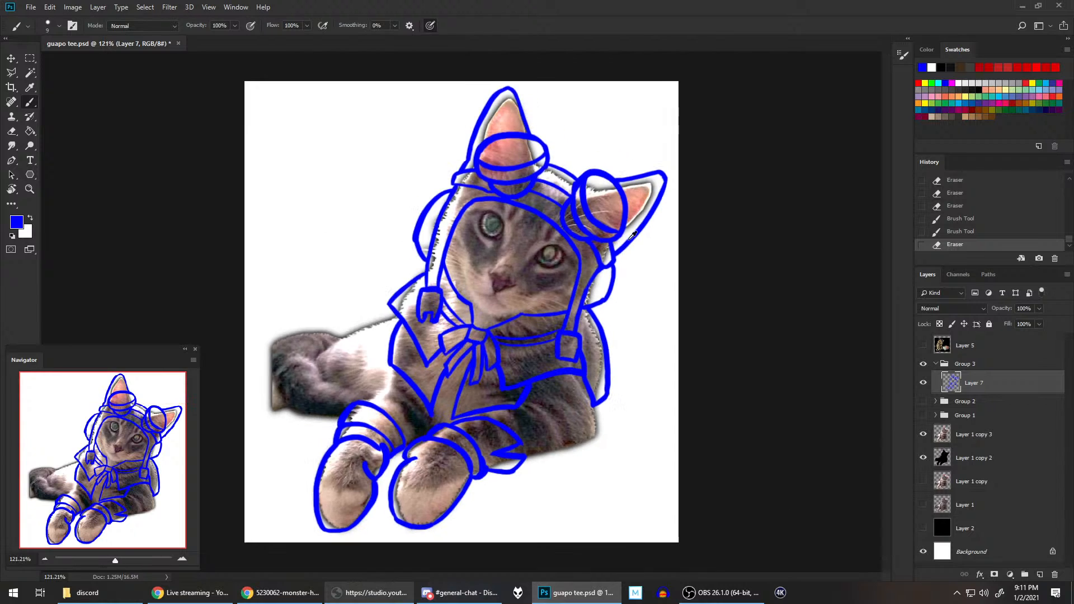
pyautogui.hotkey('ctrl', 's')
# Step: Lock Layer 7's transparent pixels and recolour all of its blue line art black with a 125 px brush
pyautogui.click(940, 325)
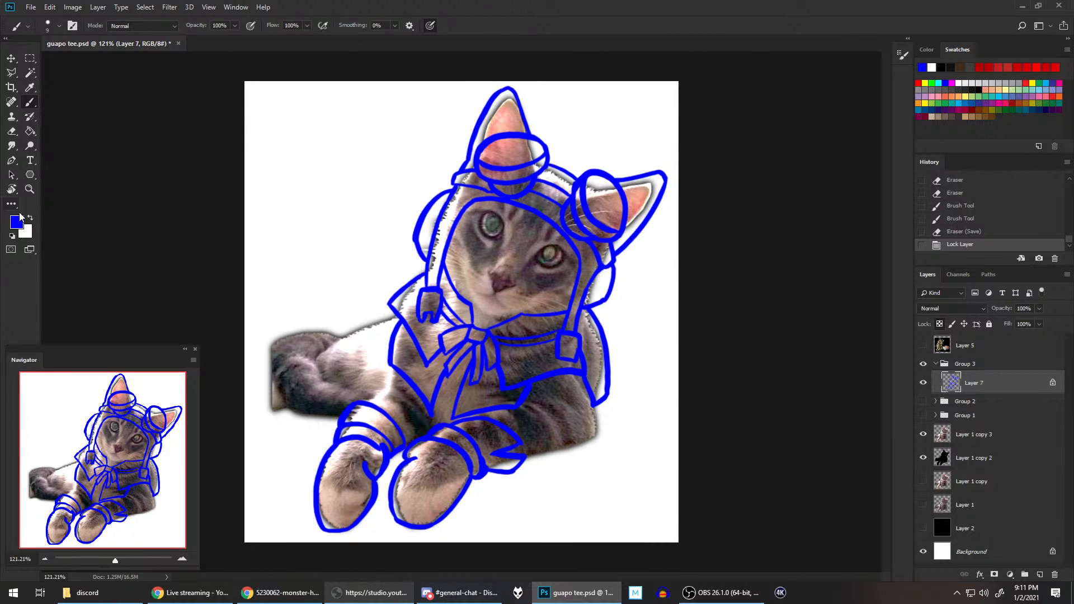
pyautogui.click(13, 236)
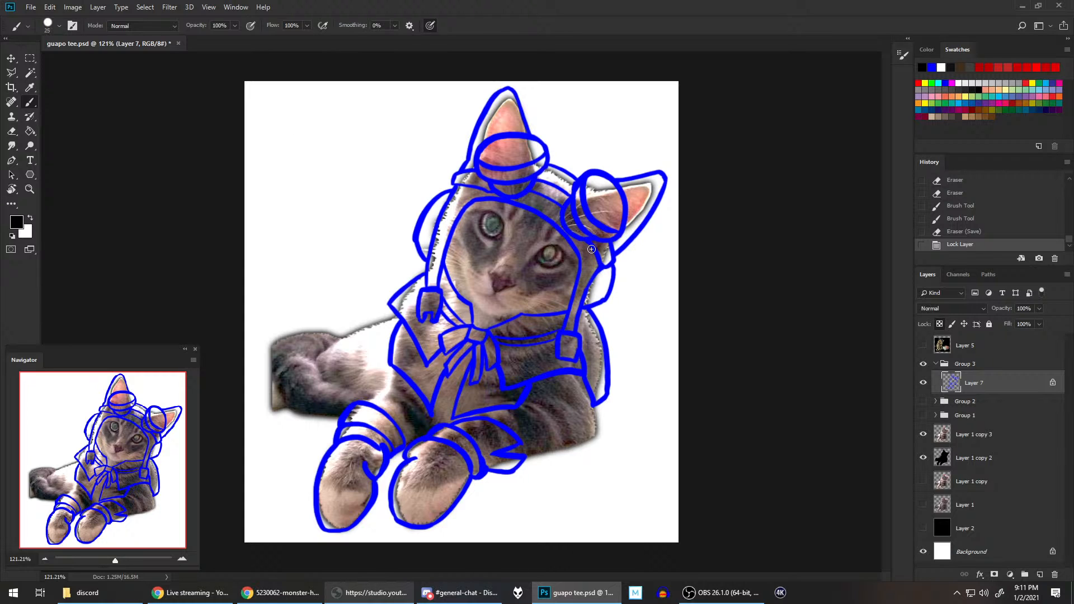
pyautogui.press(']')
pyautogui.press(']')
pyautogui.press(']')
pyautogui.press(']')
pyautogui.press(']')
pyautogui.press(']')
pyautogui.press(']')
pyautogui.press(']')
pyautogui.press(']')
pyautogui.moveTo(532, 185)
pyautogui.mouseDown()
pyautogui.moveTo(514, 161)
pyautogui.moveTo(461, 250)
pyautogui.moveTo(557, 211)
pyautogui.moveTo(640, 212)
pyautogui.moveTo(578, 363)
pyautogui.moveTo(610, 360)
pyautogui.moveTo(550, 334)
pyautogui.moveTo(540, 367)
pyautogui.moveTo(579, 437)
pyautogui.moveTo(405, 497)
pyautogui.moveTo(421, 433)
pyautogui.moveTo(389, 506)
pyautogui.moveTo(294, 508)
pyautogui.moveTo(384, 424)
pyautogui.moveTo(339, 420)
pyautogui.moveTo(417, 377)
pyautogui.moveTo(473, 385)
pyautogui.moveTo(501, 364)
pyautogui.moveTo(487, 329)
pyautogui.moveTo(429, 322)
pyautogui.moveTo(537, 93)
pyautogui.mouseUp()
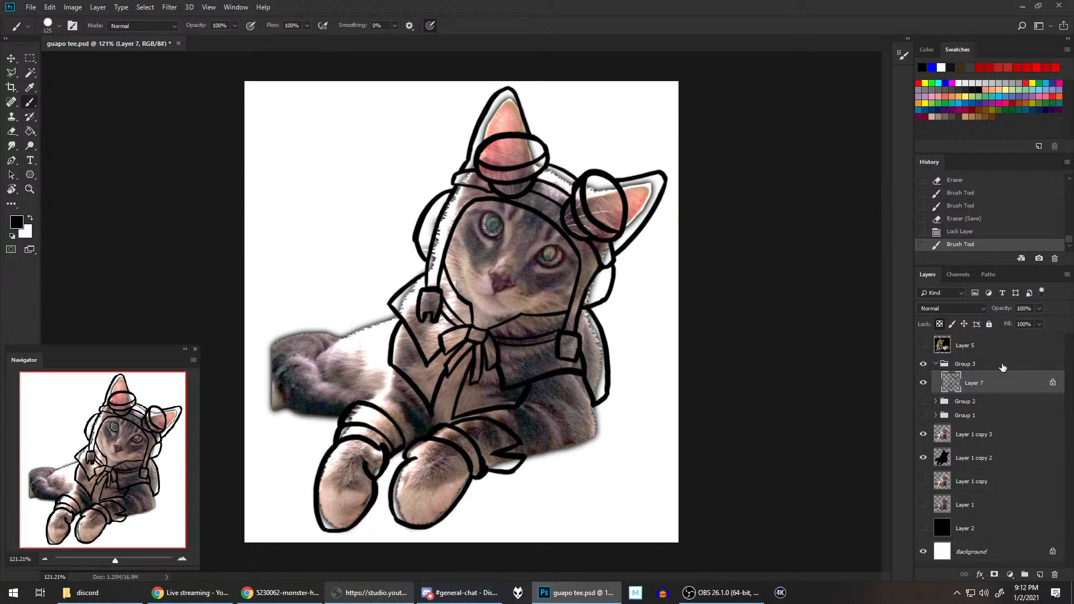
# Step: Add a new empty layer above Layer 7 in Group 3
pyautogui.click(1039, 575)
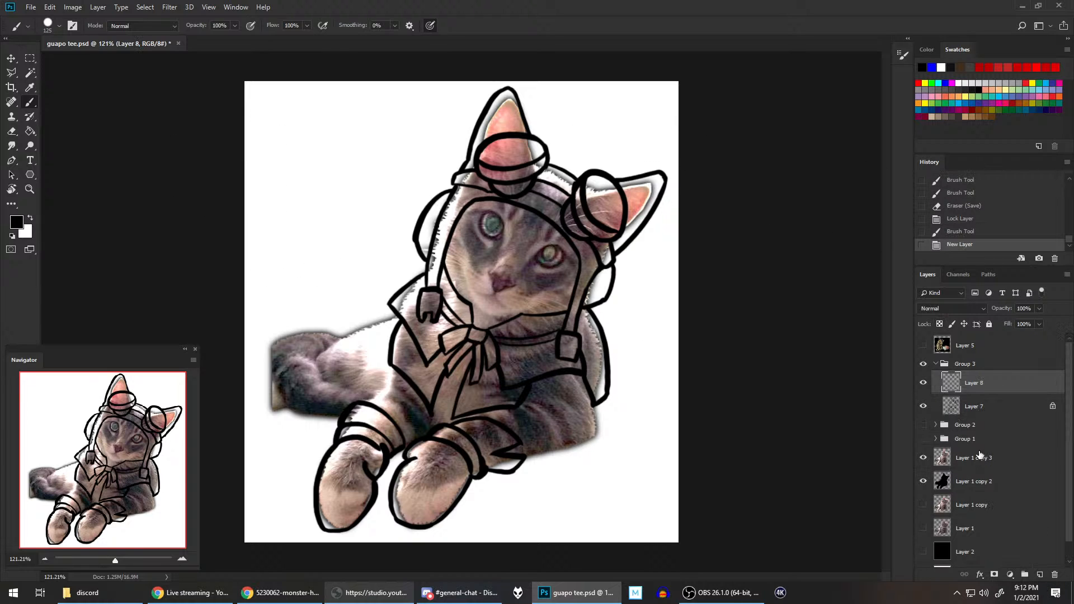
# Step: Move Layer 8 beneath Layer 7 in Group 3 and reduce the brush size to 50 px
pyautogui.moveTo(982, 403); pyautogui.dragTo(980, 417)
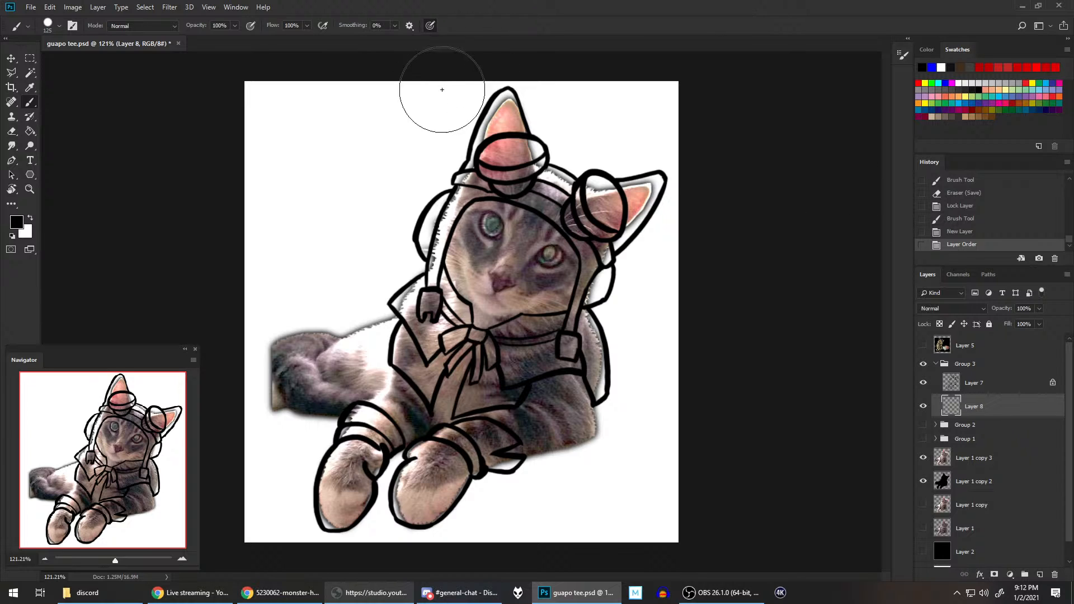
pyautogui.press('[')
pyautogui.press('[')
pyautogui.press('[')
pyautogui.press('[')
pyautogui.press('[')
pyautogui.press('[')
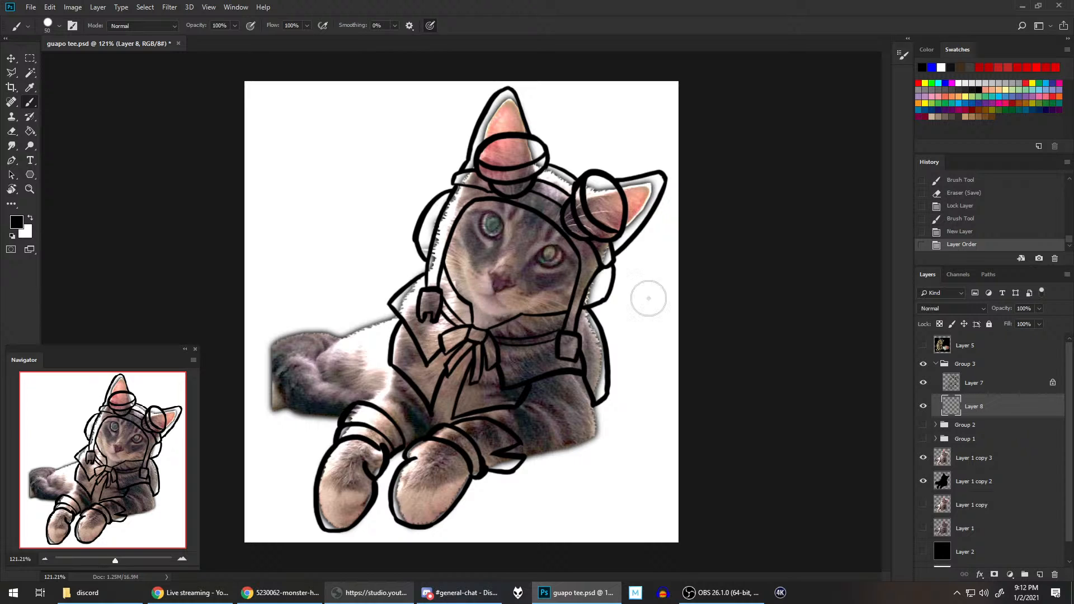
# Step: Try to thin the hood's inner edge line beside the cheek on Layer 7, and roll the history back to the layer reordering
pyautogui.click(973, 383)
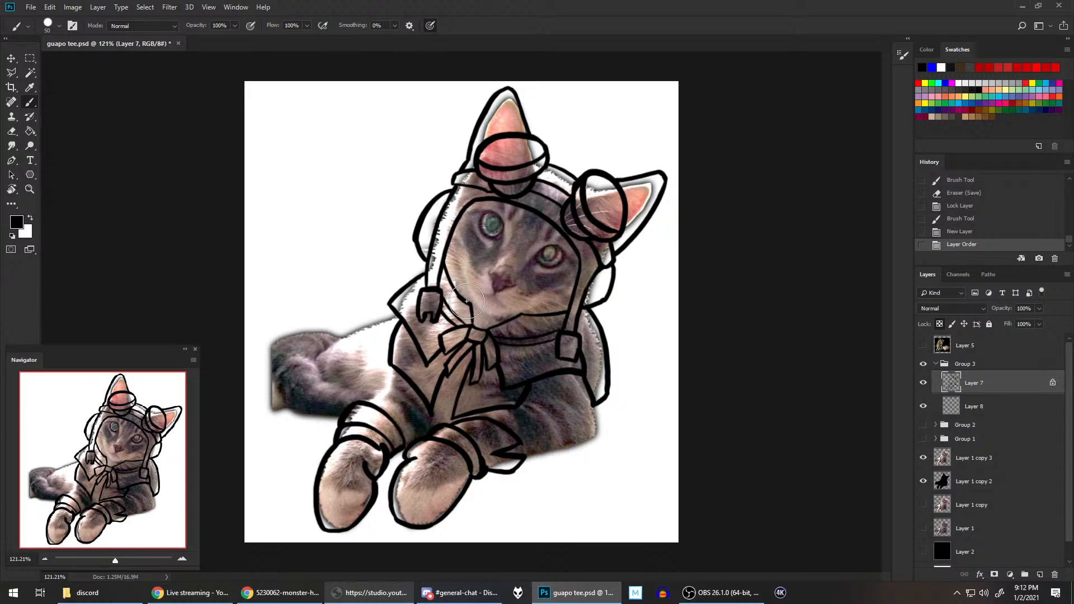
pyautogui.scroll(5, 479, 286)
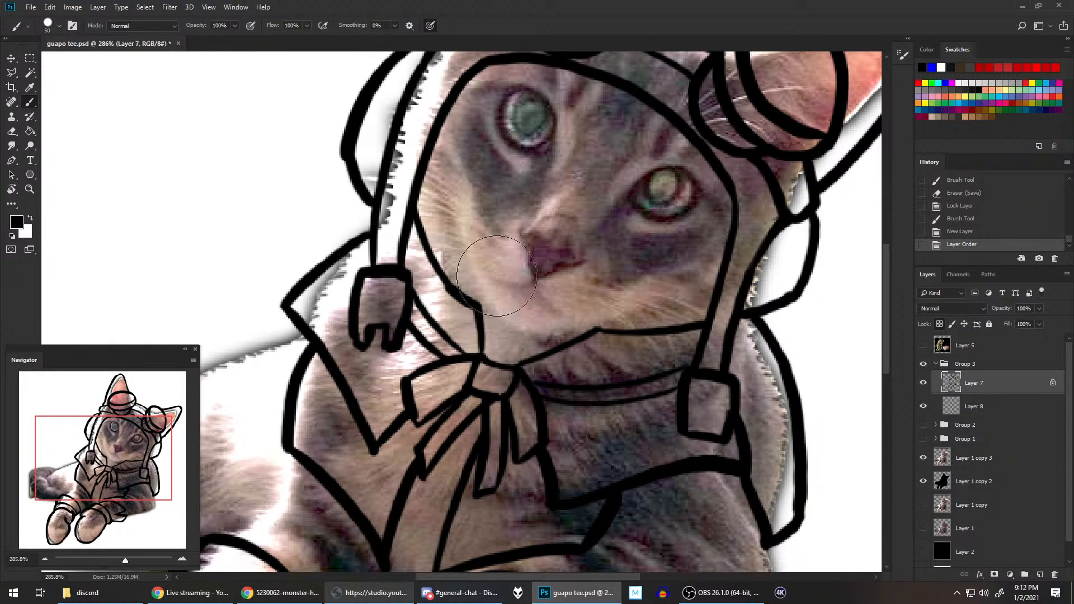
pyautogui.press('r')
pyautogui.moveTo(571, 240)
pyautogui.mouseDown()
pyautogui.moveTo(559, 335)
pyautogui.moveTo(570, 357)
pyautogui.mouseUp()
pyautogui.press('[')
pyautogui.press('[')
pyautogui.press('[')
pyautogui.press('[')
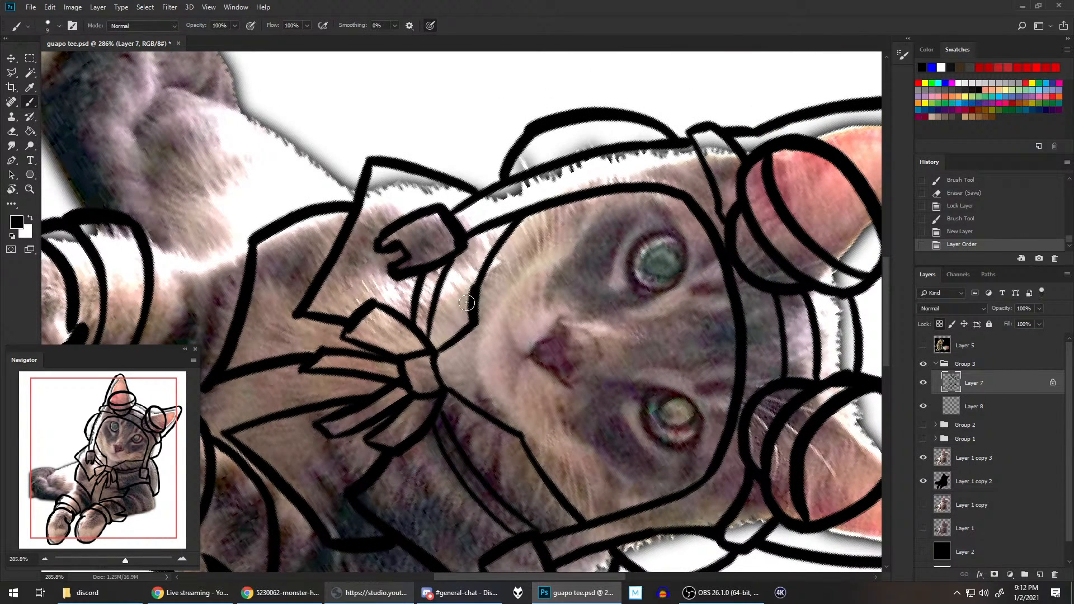
pyautogui.press('[')
pyautogui.press('[')
pyautogui.press('[')
pyautogui.press('[')
pyautogui.press('[')
pyautogui.moveTo(464, 310); pyautogui.dragTo(469, 281)
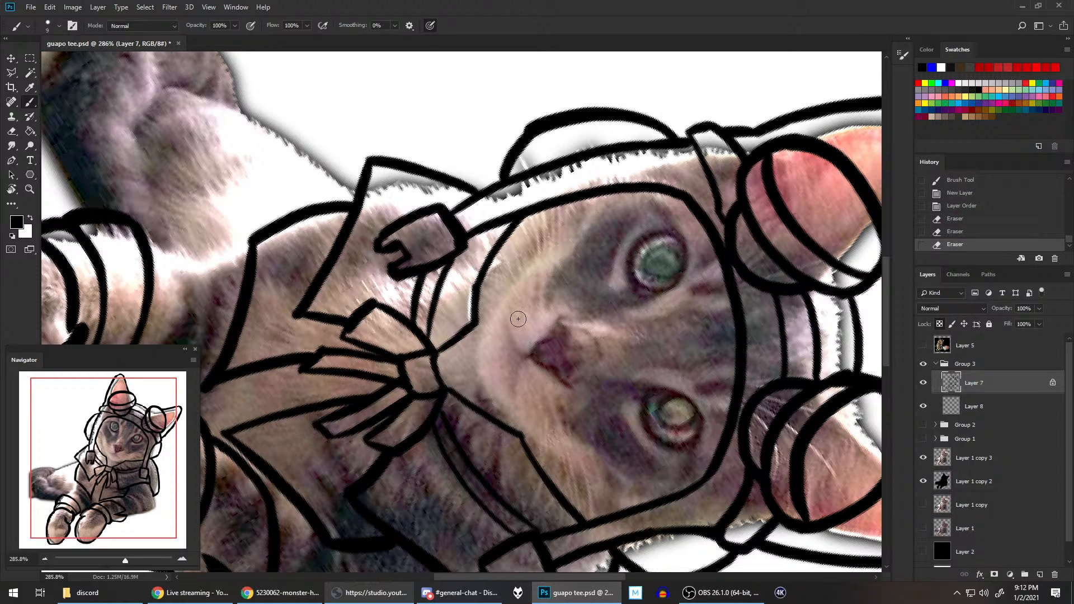
pyautogui.hotkey('ctrl', 'z')
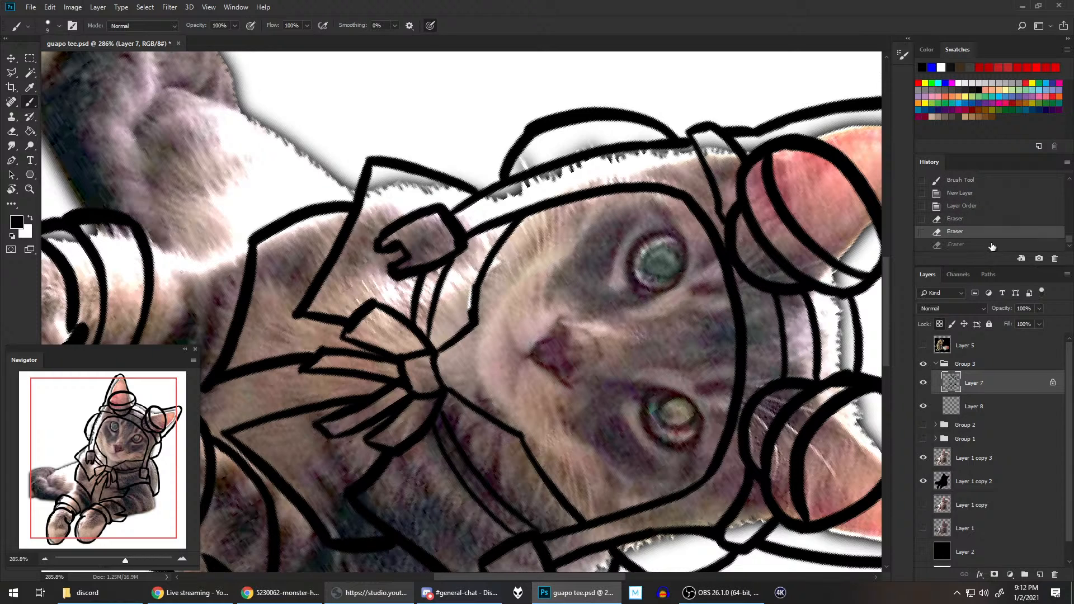
pyautogui.click(951, 323)
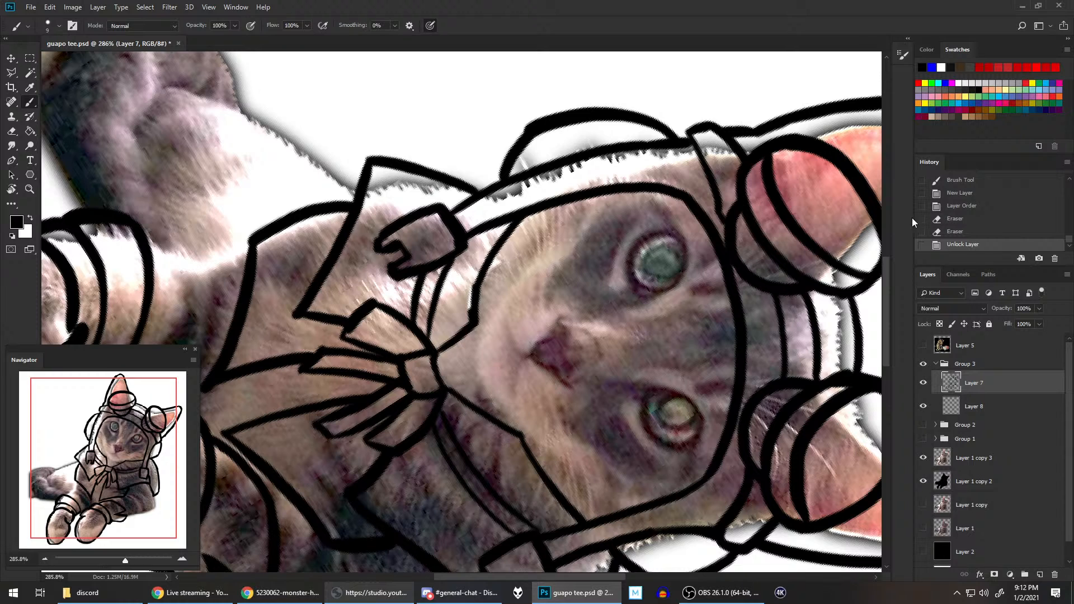
pyautogui.click(972, 206)
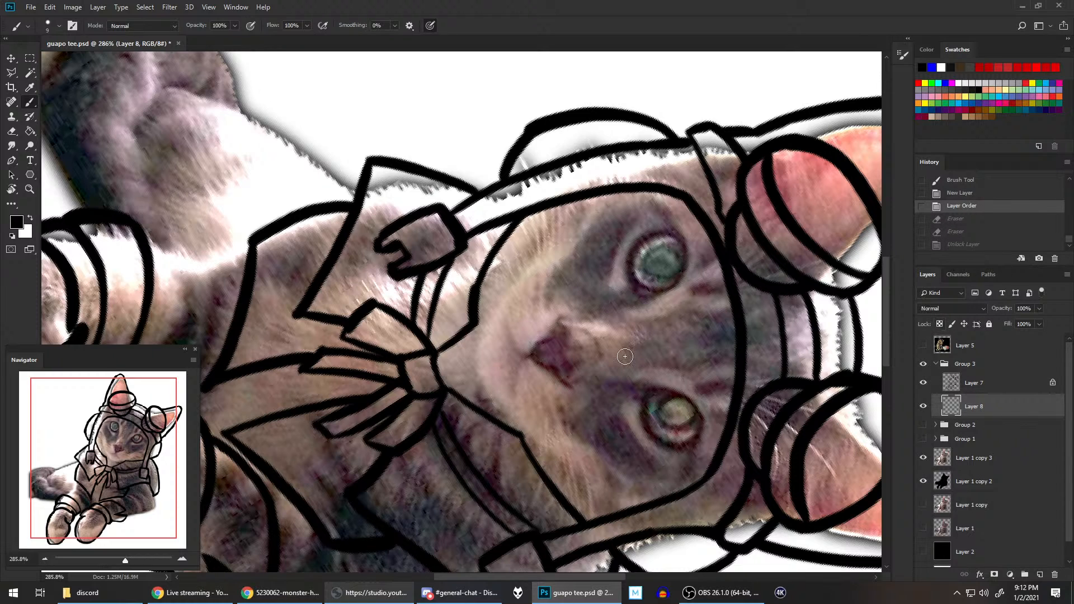
# Step: Unlock Layer 7's transparent pixels and erase the excess from the hood's inner edge line beside the cat's cheek
pyautogui.click(465, 305)
pyautogui.moveTo(467, 316)
pyautogui.mouseDown()
pyautogui.moveTo(472, 284)
pyautogui.moveTo(458, 292)
pyautogui.mouseUp()
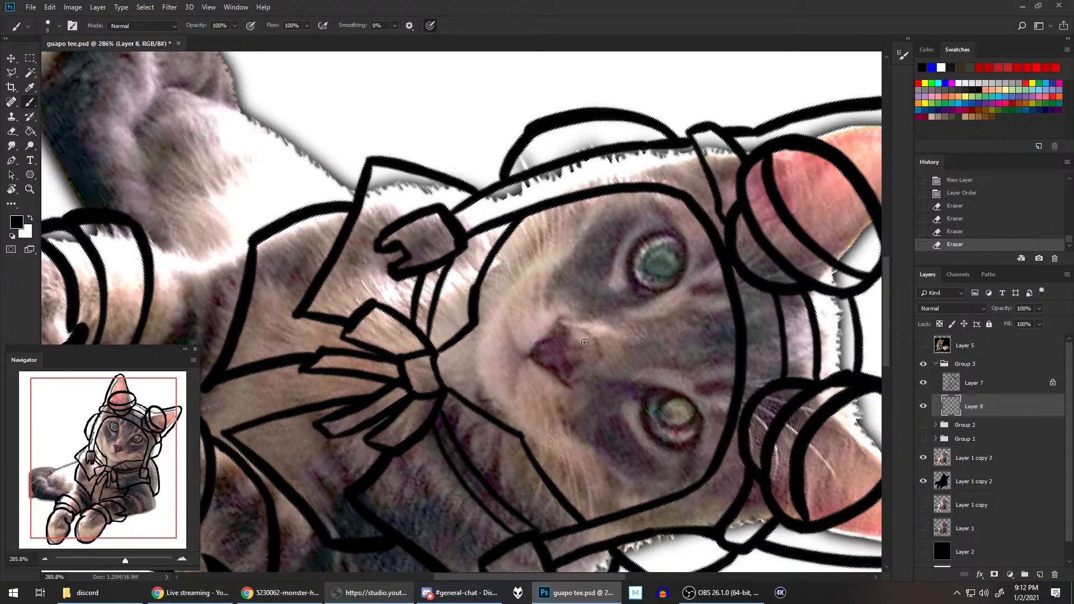
pyautogui.click(1003, 383)
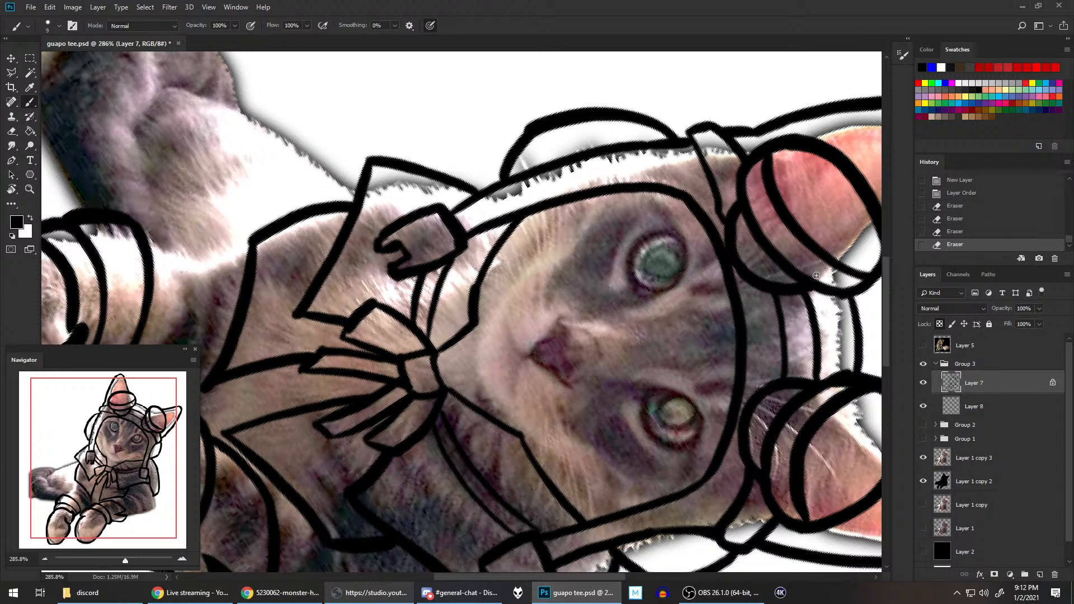
pyautogui.click(952, 325)
pyautogui.moveTo(466, 318)
pyautogui.mouseDown()
pyautogui.moveTo(473, 267)
pyautogui.moveTo(505, 223)
pyautogui.mouseUp()
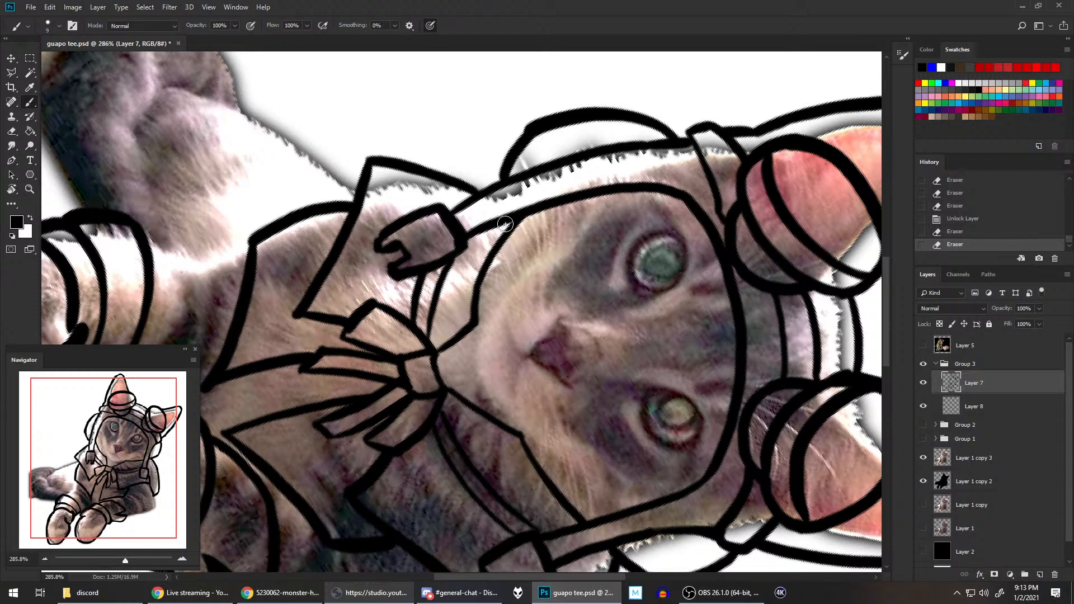
# Step: Reset the canvas rotation, select Layer 8, and show Group 2 to sample the cape's tan as the foreground colour
pyautogui.press('r')
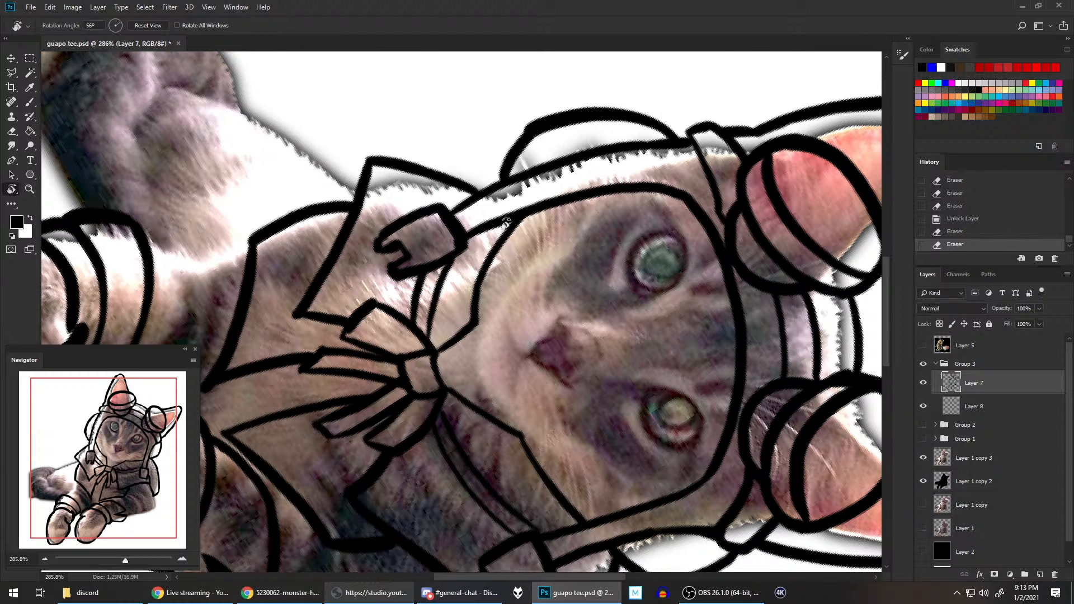
pyautogui.press('Escape')
pyautogui.scroll(-3, 671, 272)
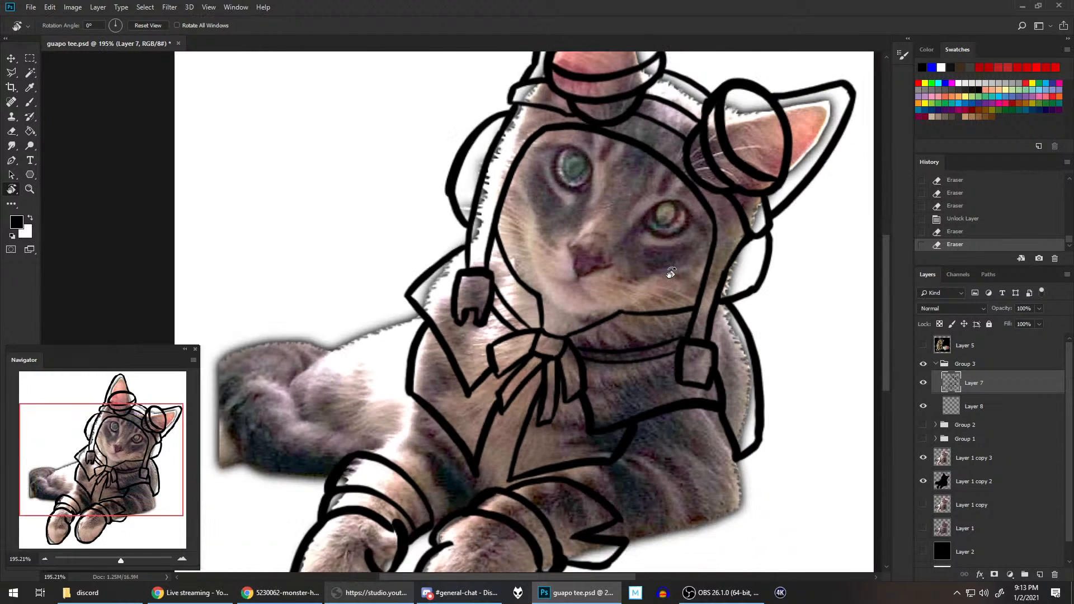
pyautogui.scroll(-3, 672, 272)
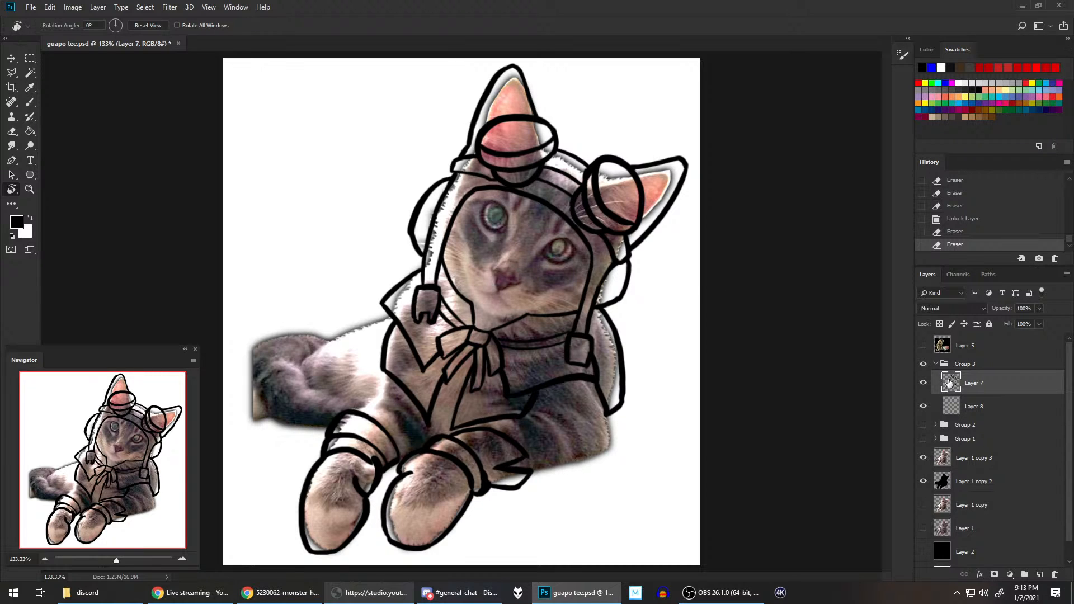
pyautogui.click(978, 406)
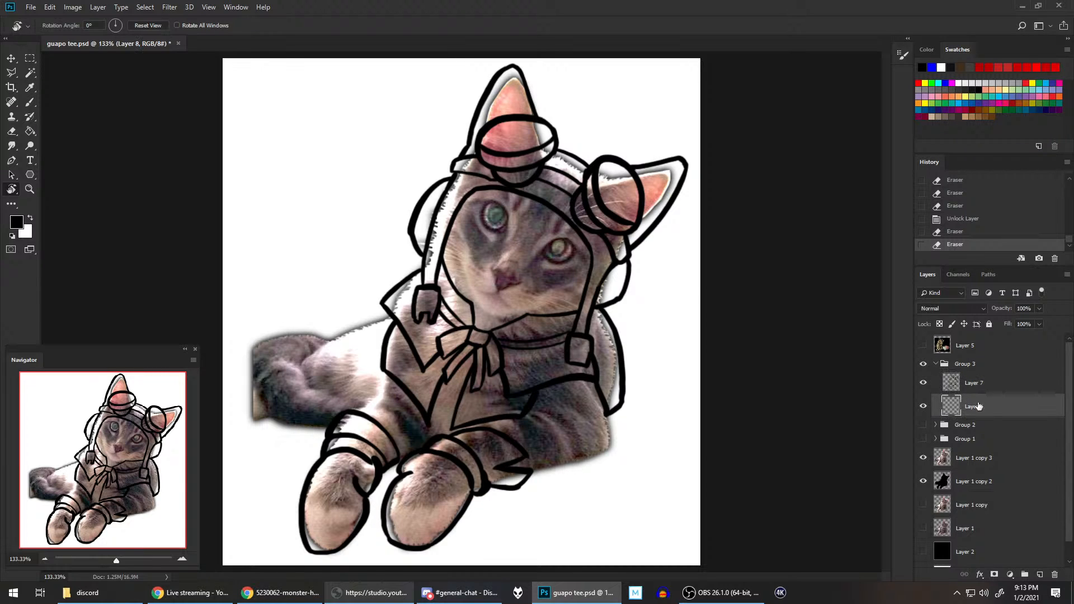
pyautogui.click(923, 425)
pyautogui.click(923, 425)
pyautogui.click(924, 425)
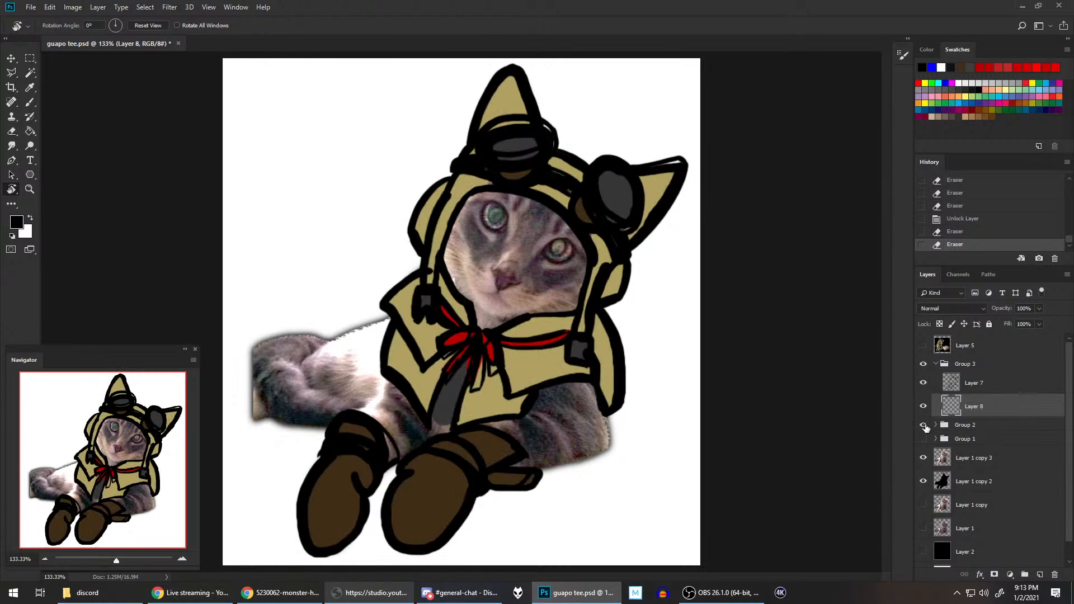
pyautogui.click(31, 92)
pyautogui.click(400, 357)
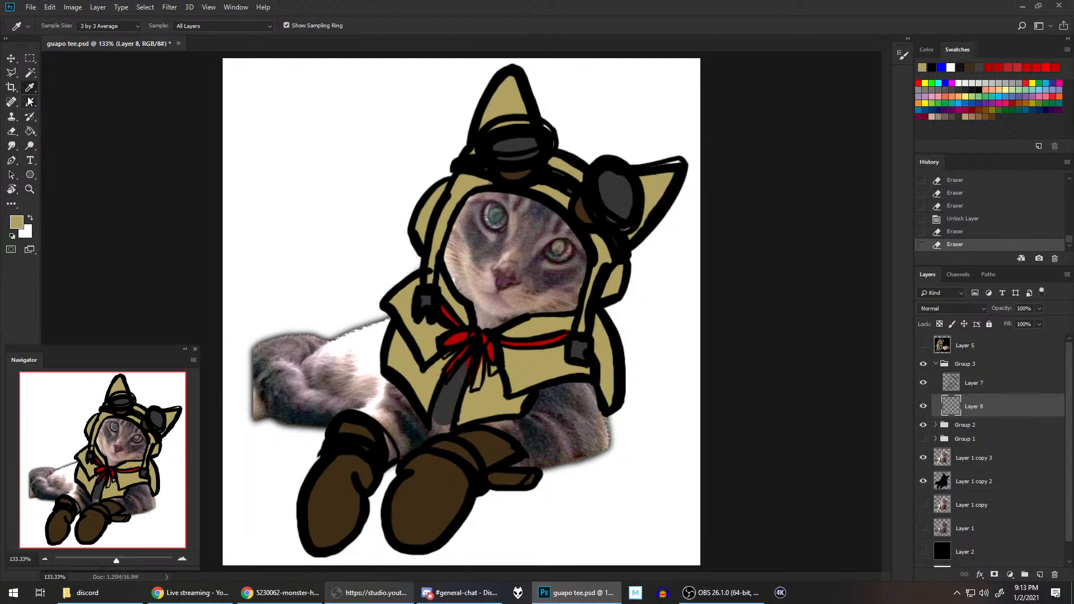
# Step: Activate the Pen tool in Path mode and hide Group 2's coloured draft
pyautogui.click(31, 102)
pyautogui.click(6, 162)
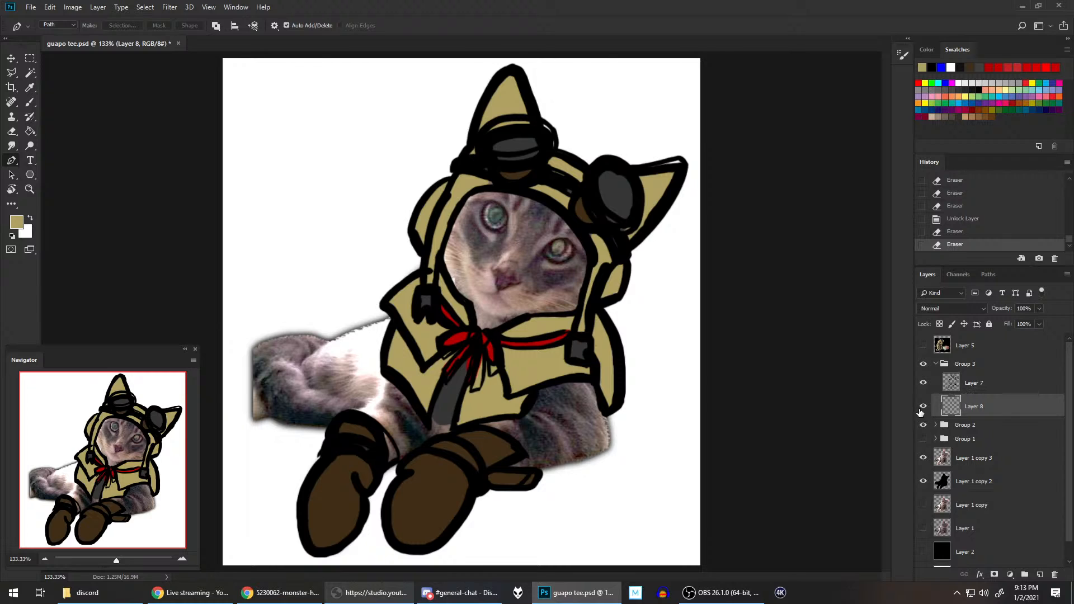
pyautogui.click(924, 426)
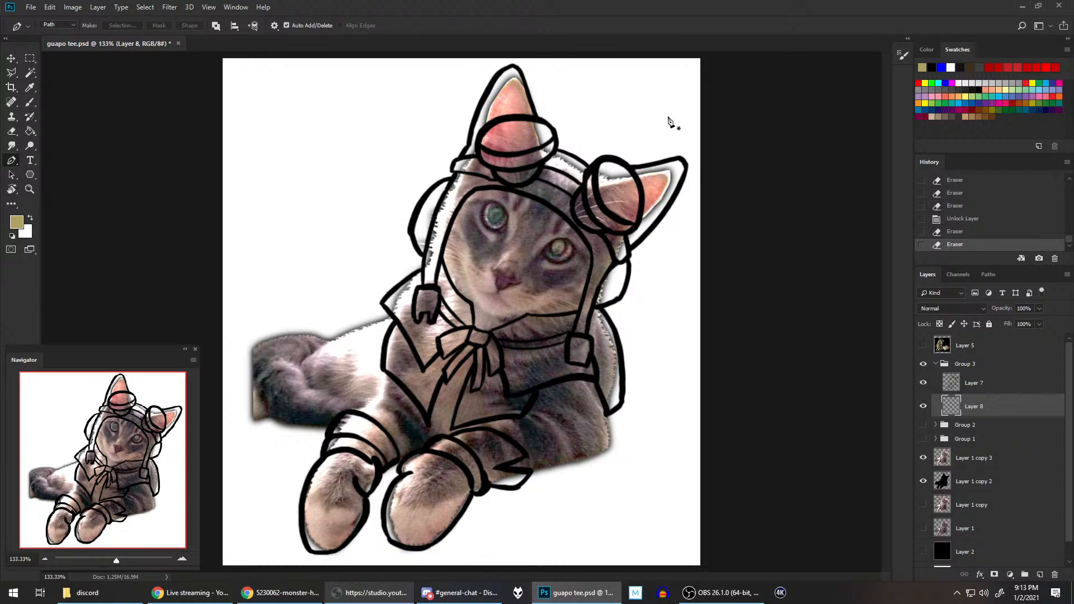
# Step: Compare the line art against Group 2's coloured draft, and select the empty area around the outfit on Layer 7 with the Magic Wand
pyautogui.click(923, 425)
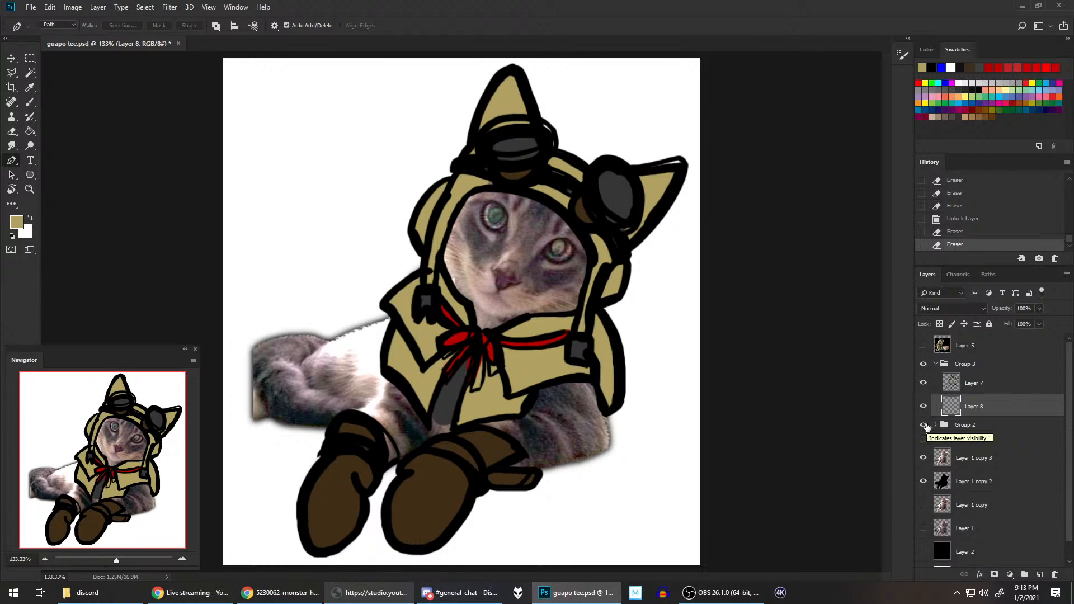
pyautogui.click(923, 425)
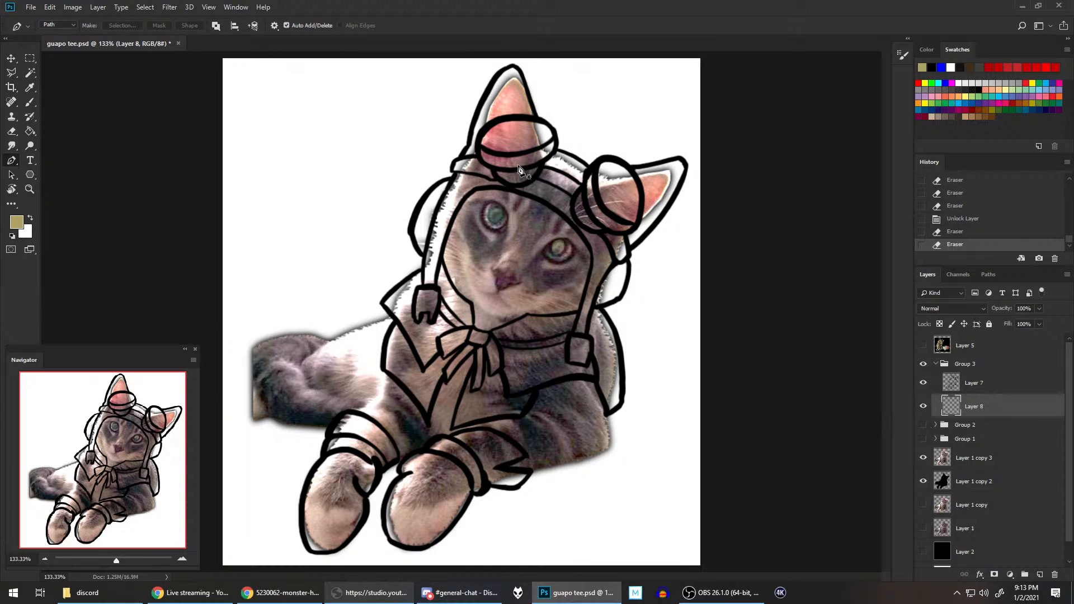
pyautogui.click(32, 75)
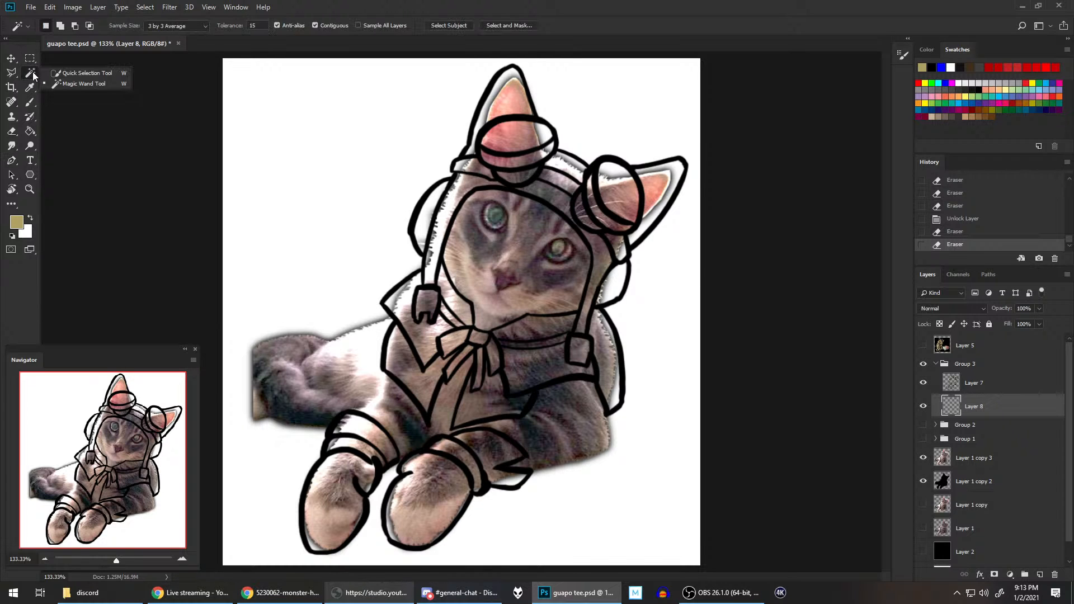
pyautogui.click(1012, 386)
pyautogui.click(646, 272)
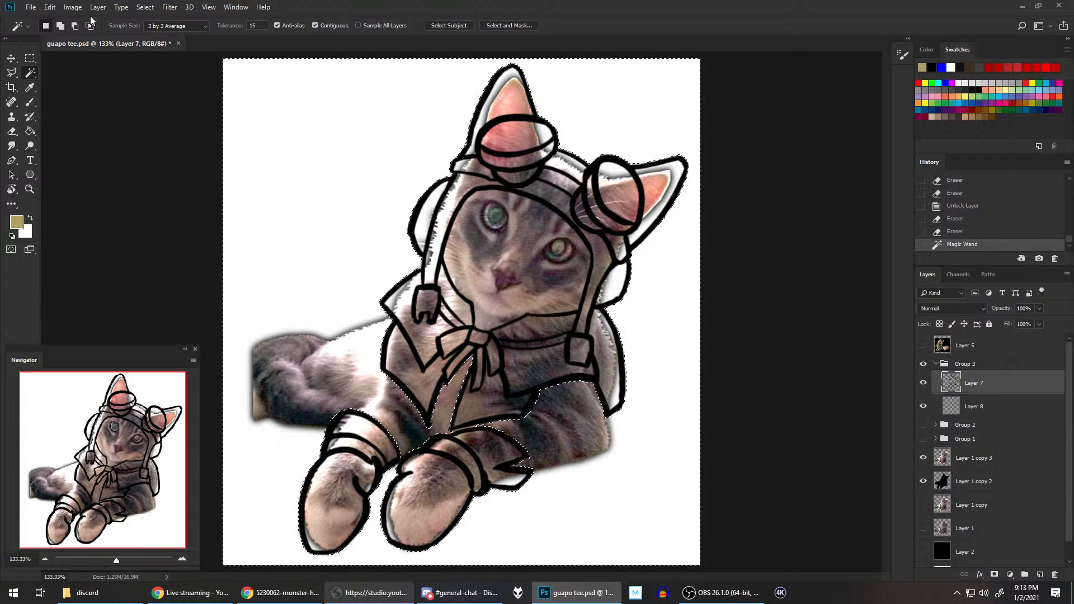
# Step: Expand the selection around the outfit by 4 pixels and invert it to cover the outfit's silhouette
pyautogui.click(137, 7)
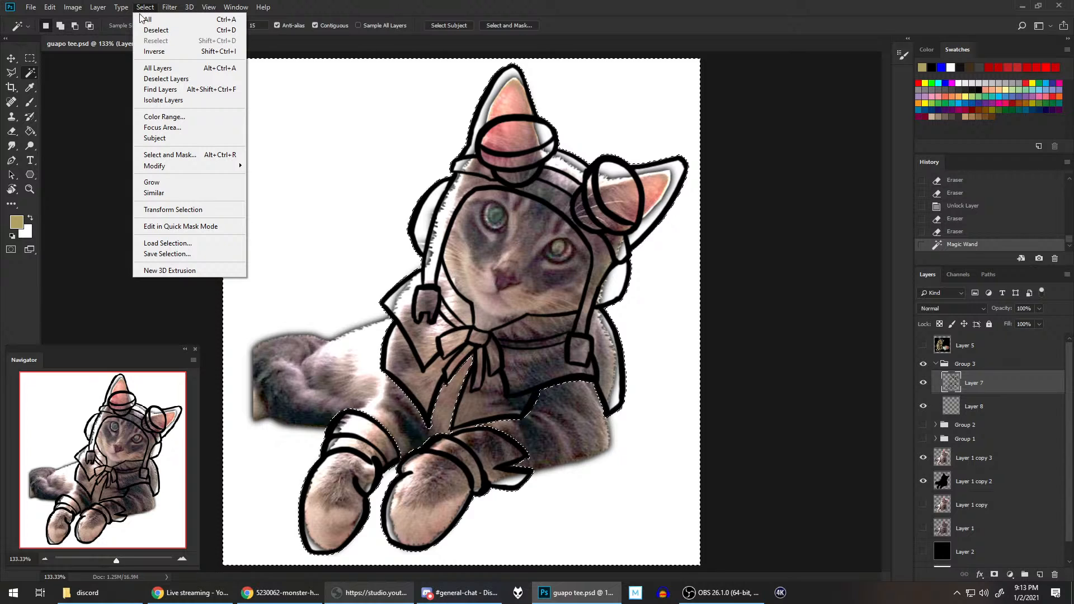
pyautogui.moveTo(178, 163)
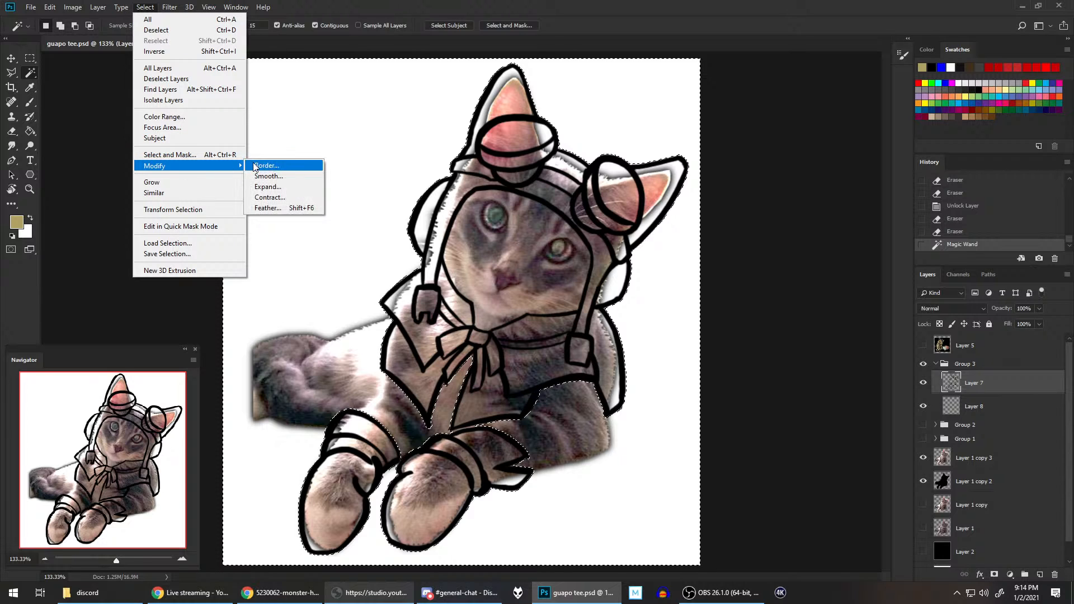
pyautogui.click(275, 189)
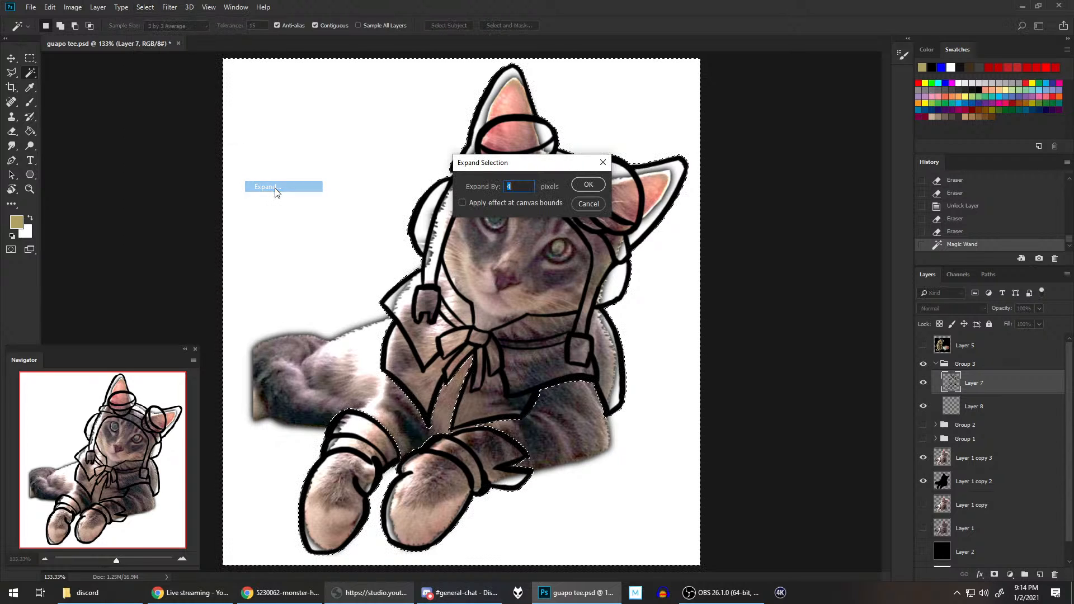
pyautogui.click(583, 184)
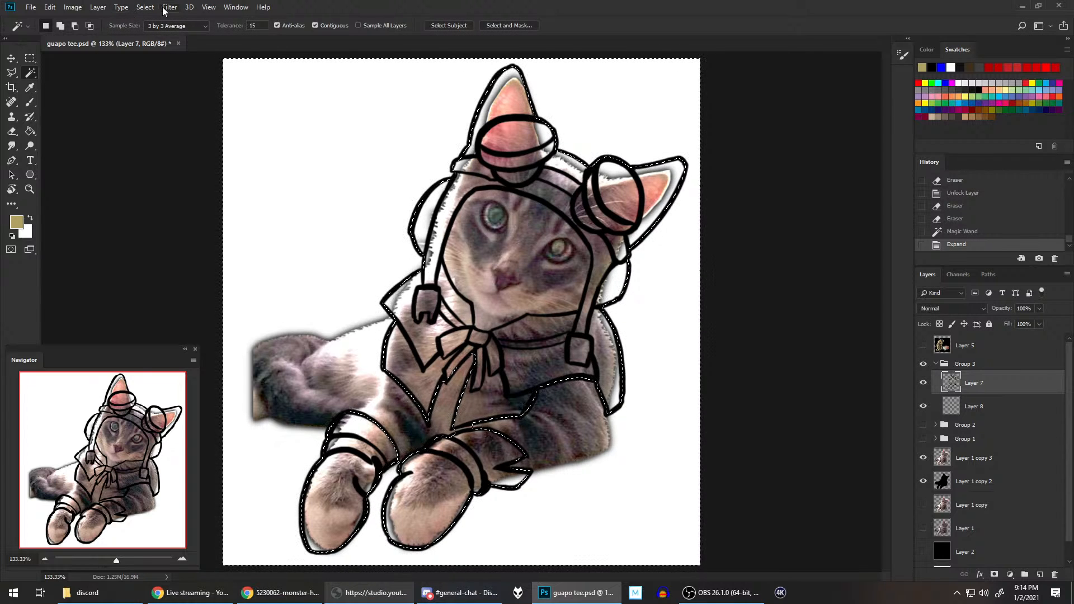
pyautogui.click(144, 7)
pyautogui.click(156, 51)
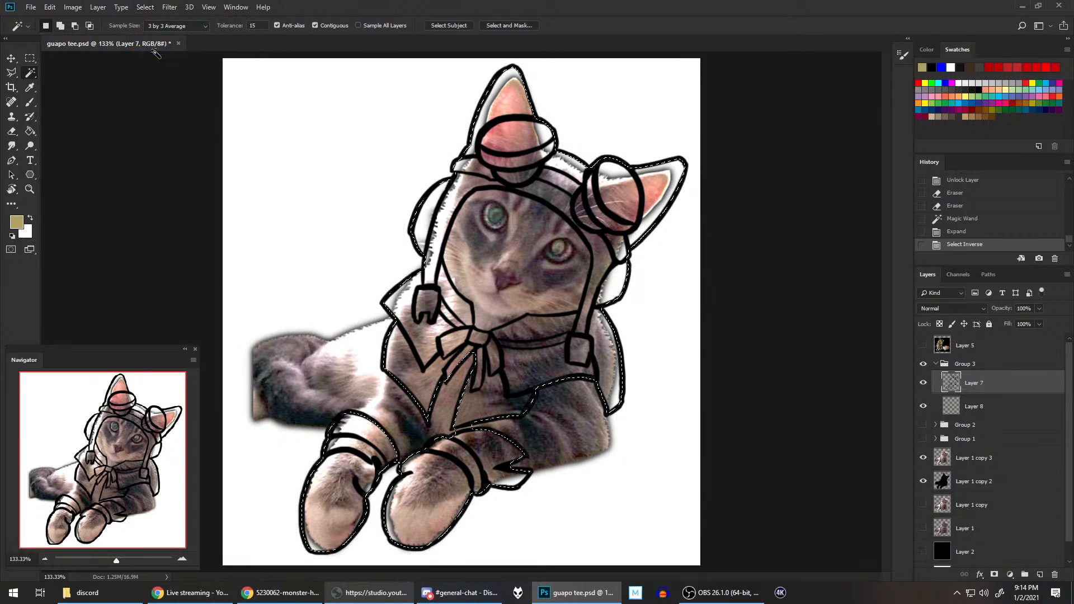
# Step: Fill the selected outfit silhouette with the tan foreground colour on Layer 8 using the Paint Bucket, and deselect
pyautogui.click(30, 131)
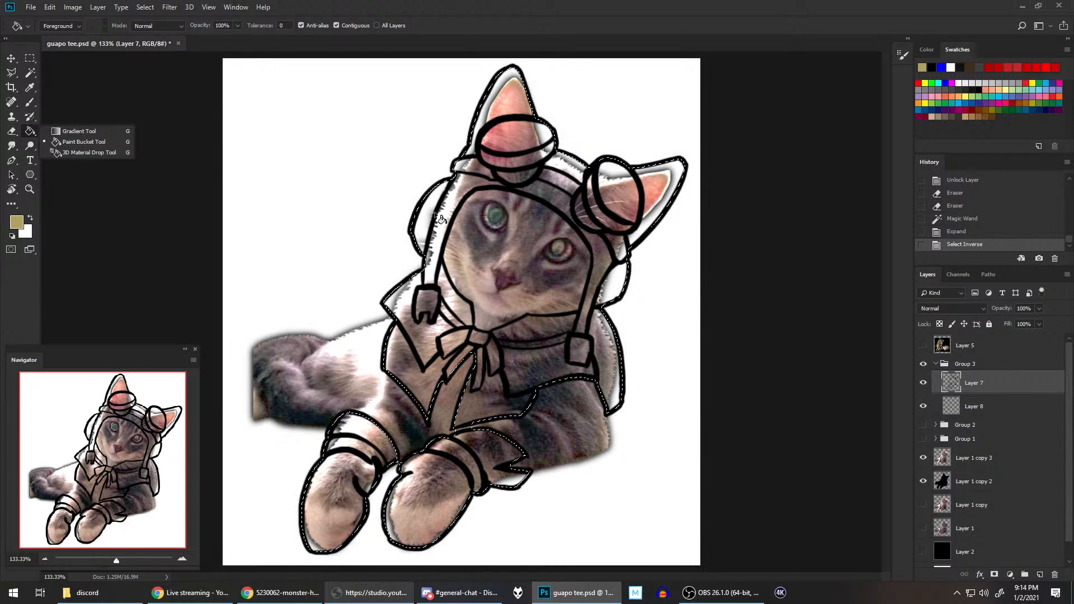
pyautogui.click(550, 181)
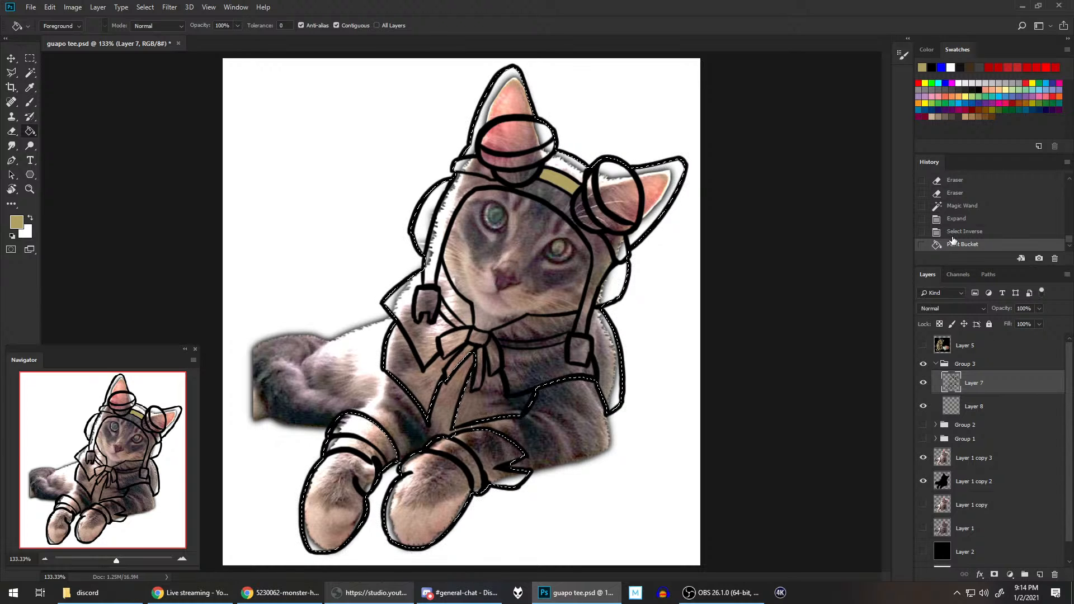
pyautogui.click(979, 406)
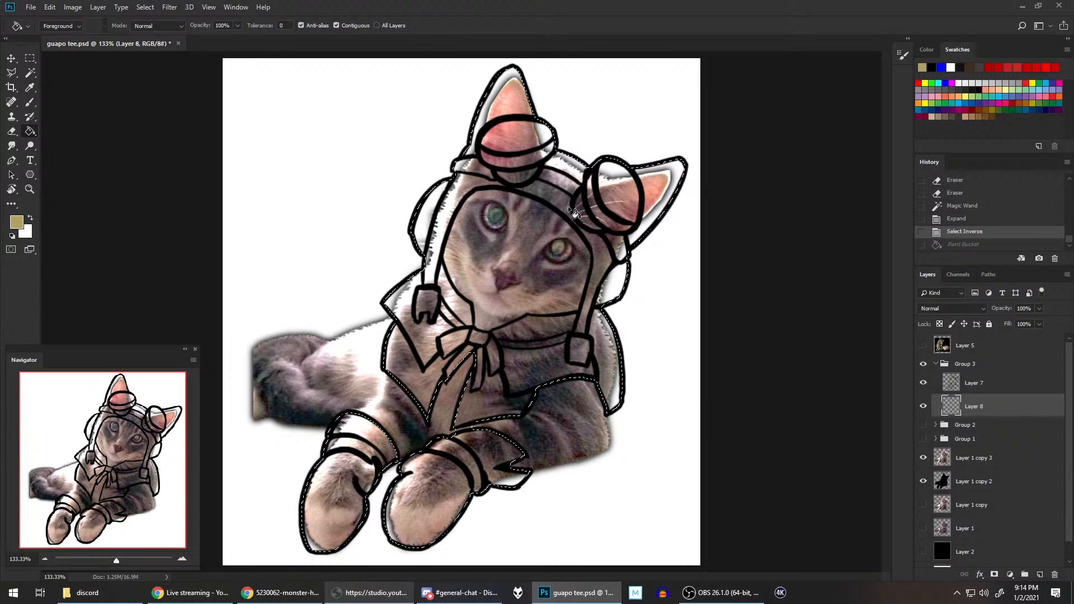
pyautogui.click(547, 176)
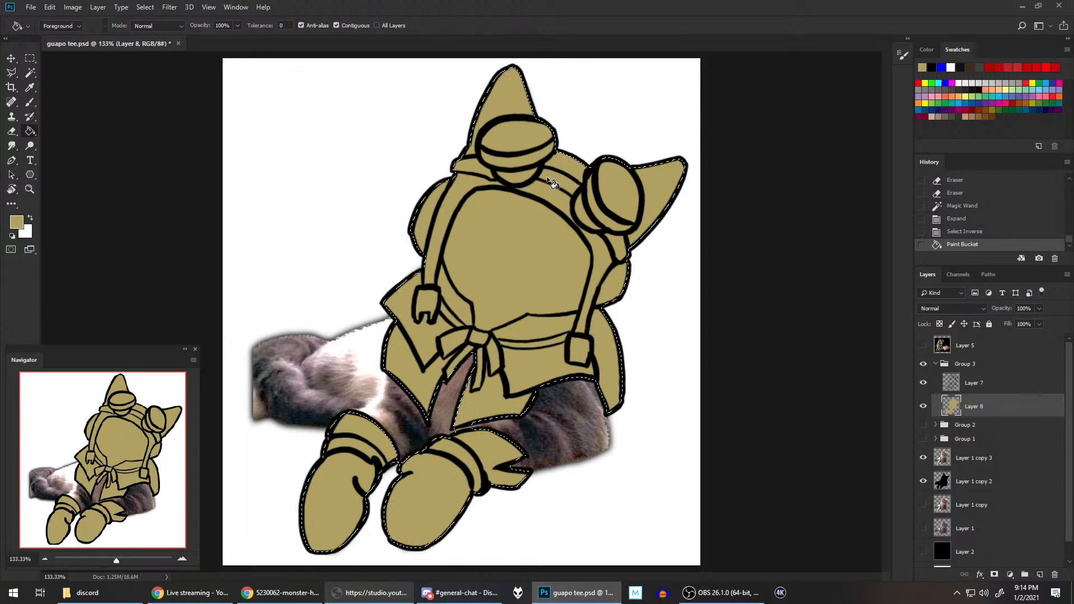
pyautogui.hotkey('ctrl', 'd')
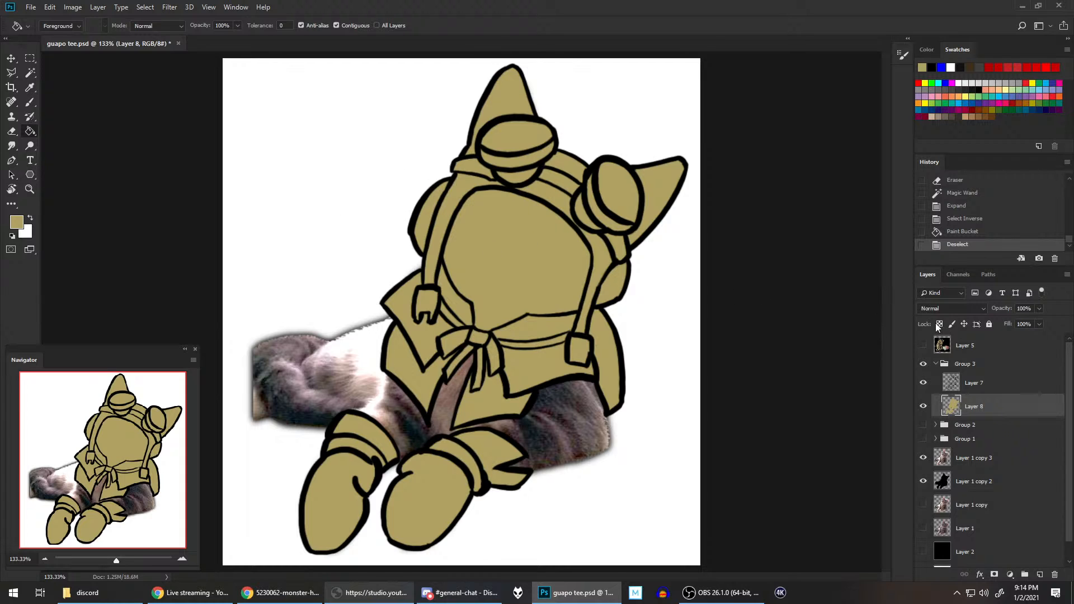
# Step: Select the face opening from Layer 7's line art, expand it by 4 pixels, clear that area from Layer 8's tan fill, and deselect
pyautogui.click(987, 386)
pyautogui.click(30, 72)
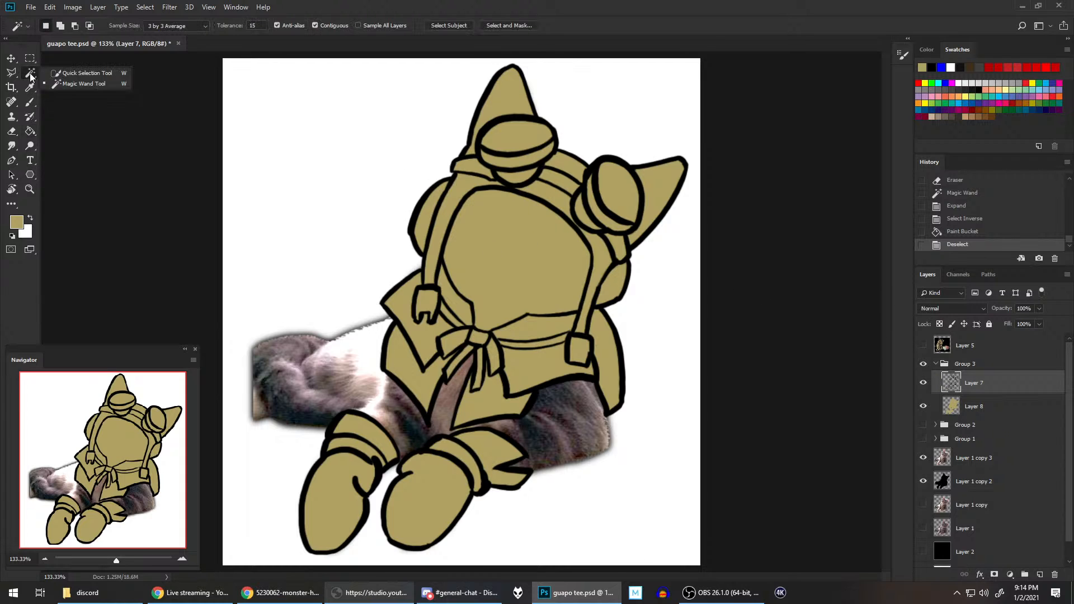
pyautogui.click(507, 242)
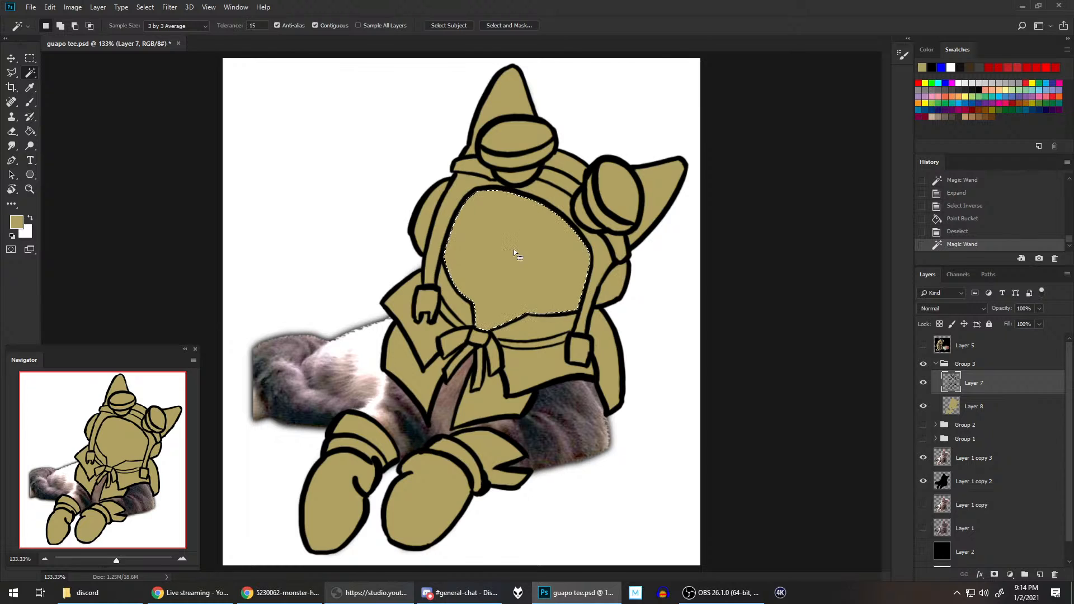
pyautogui.click(1016, 408)
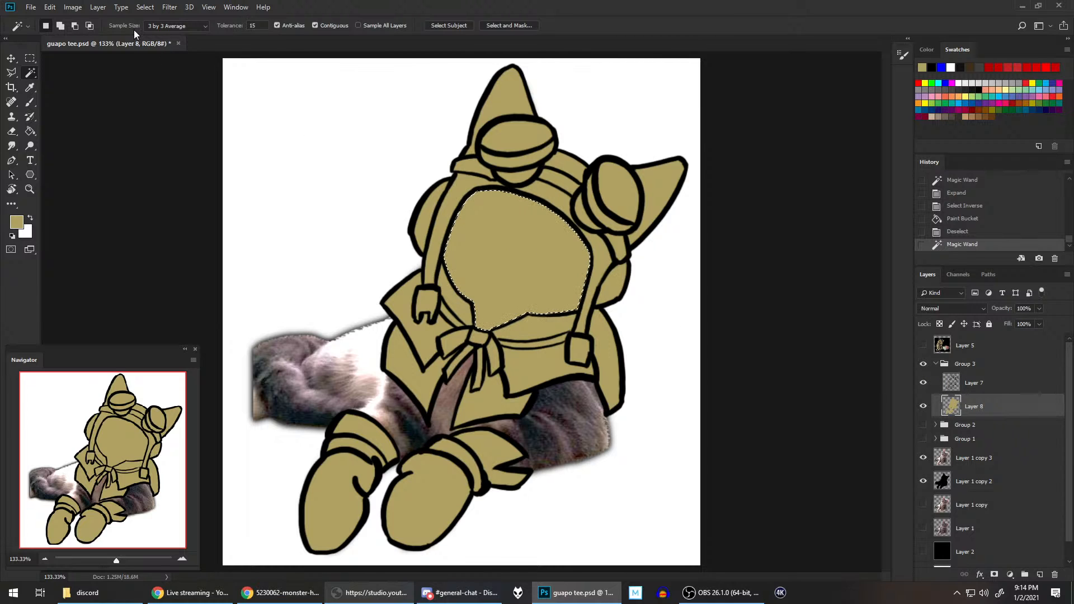
pyautogui.click(145, 6)
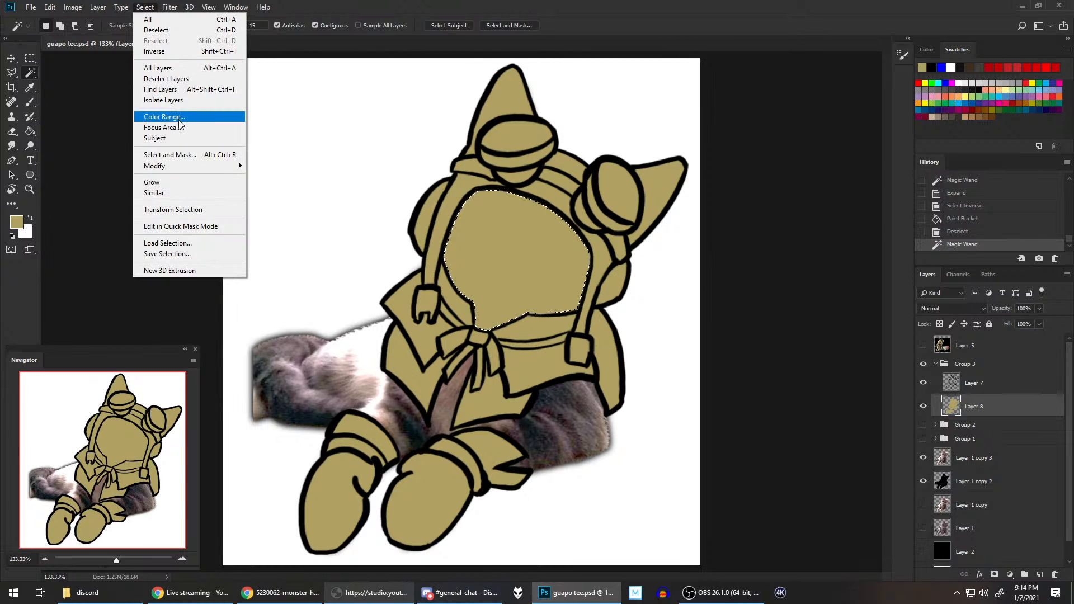
pyautogui.moveTo(190, 166)
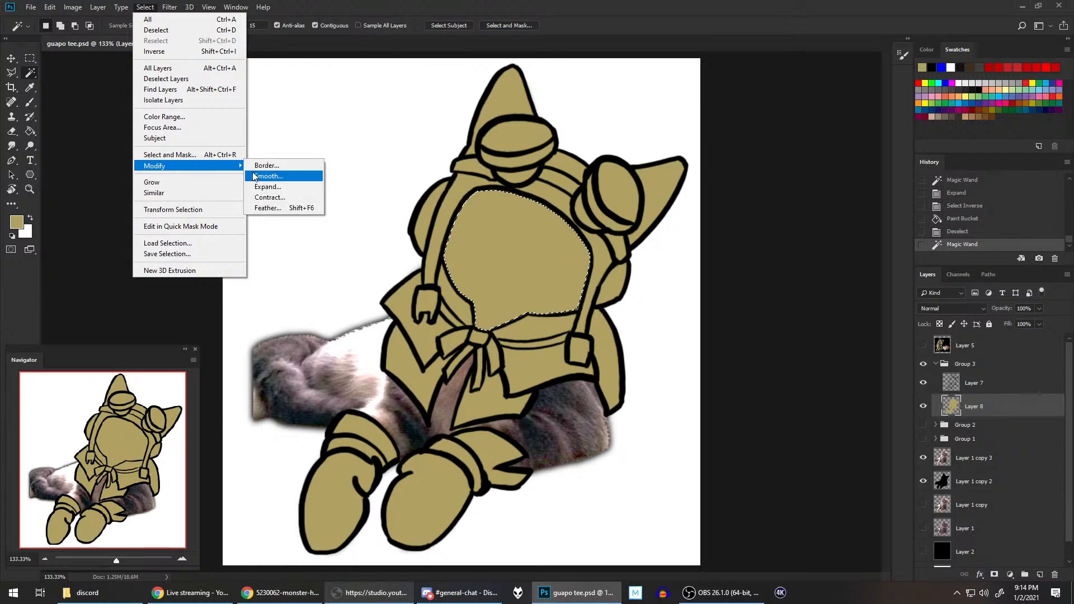
pyautogui.click(271, 190)
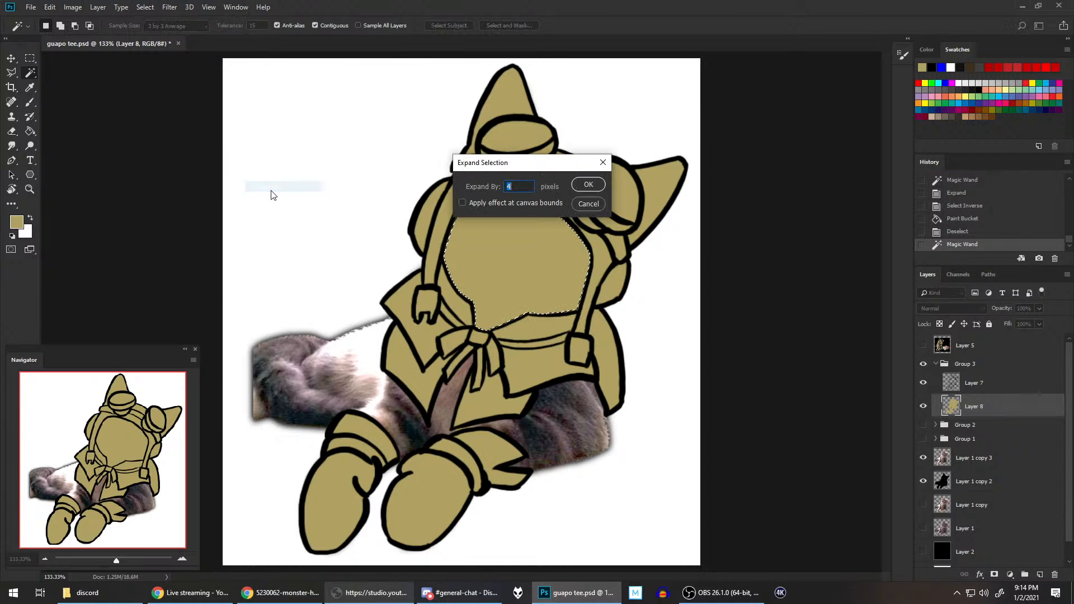
pyautogui.click(588, 185)
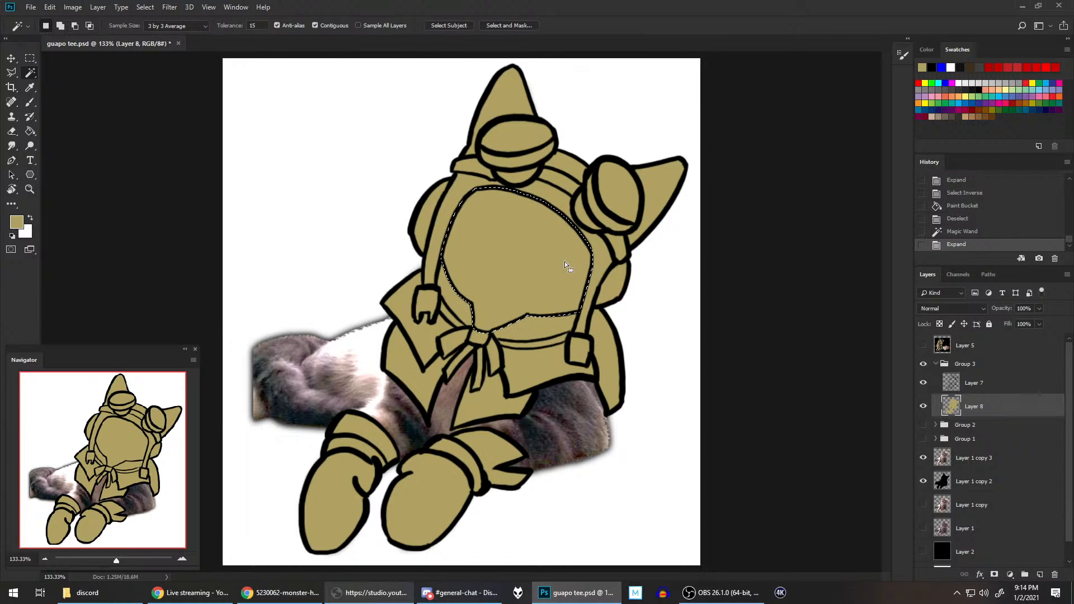
pyautogui.press('Delete')
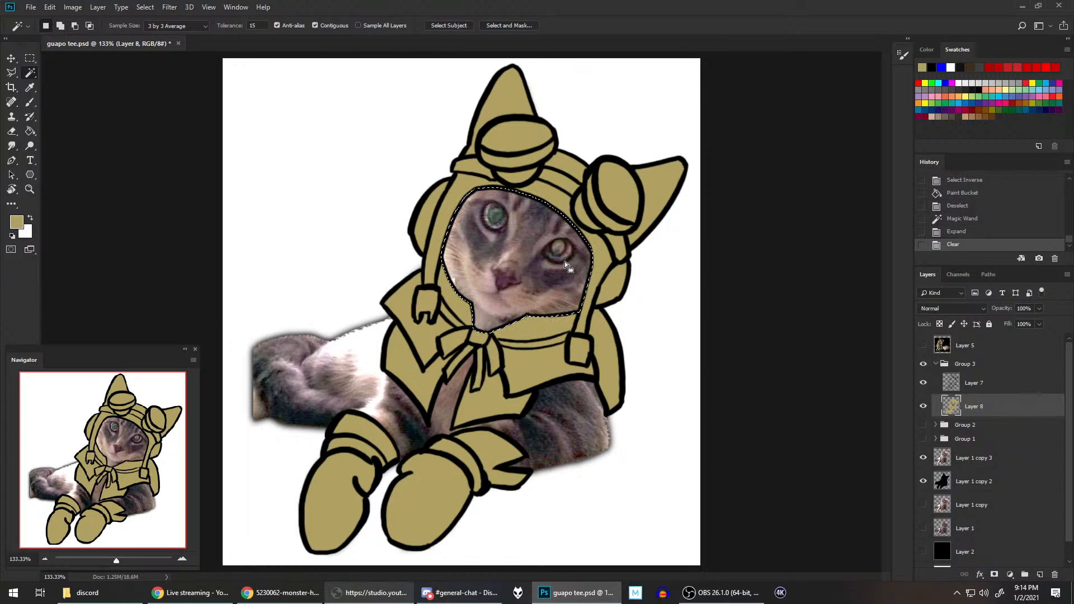
pyautogui.hotkey('ctrl', 'd')
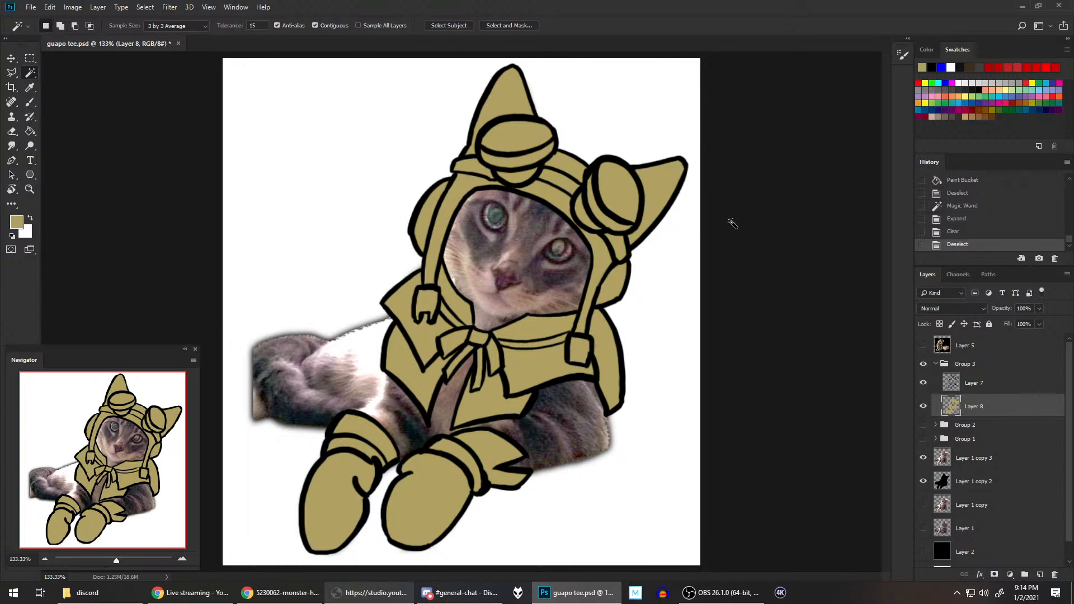
# Step: Save the file and clean up Layer 8's tan fill in the narrow gap between the coat's hem and the boot cuff
pyautogui.hotkey('ctrl', 's')
pyautogui.scroll(5, 488, 410)
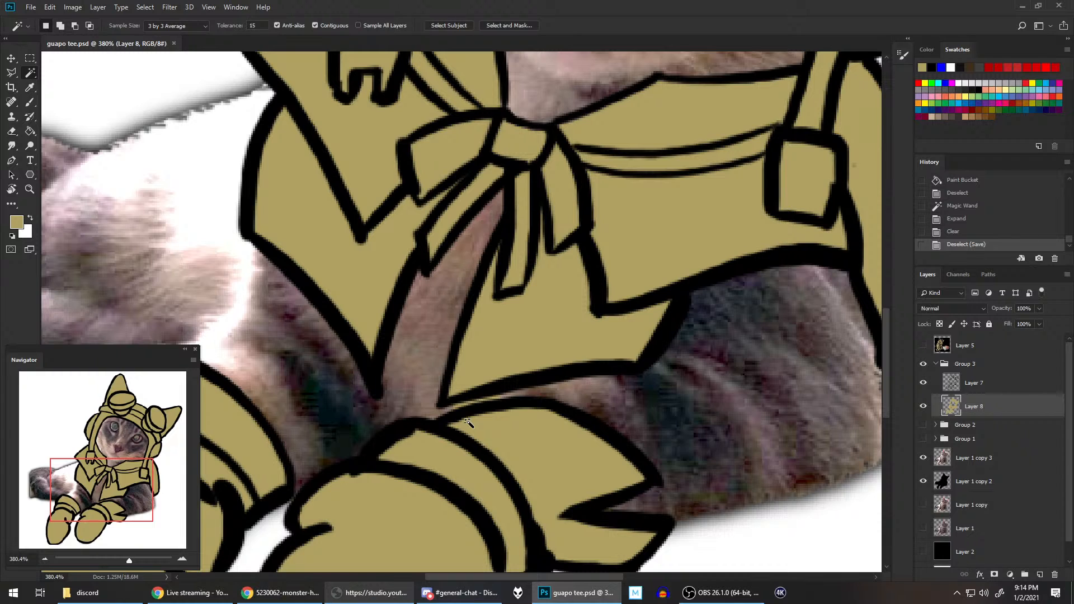
pyautogui.press('b')
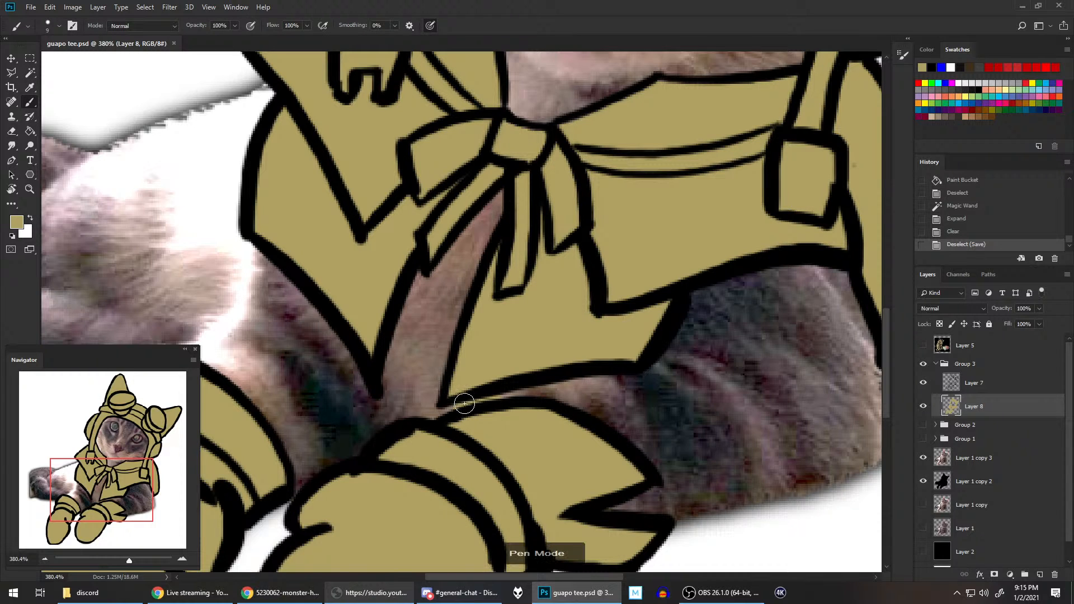
pyautogui.moveTo(469, 401)
pyautogui.mouseDown()
pyautogui.moveTo(454, 407)
pyautogui.moveTo(495, 397)
pyautogui.mouseUp()
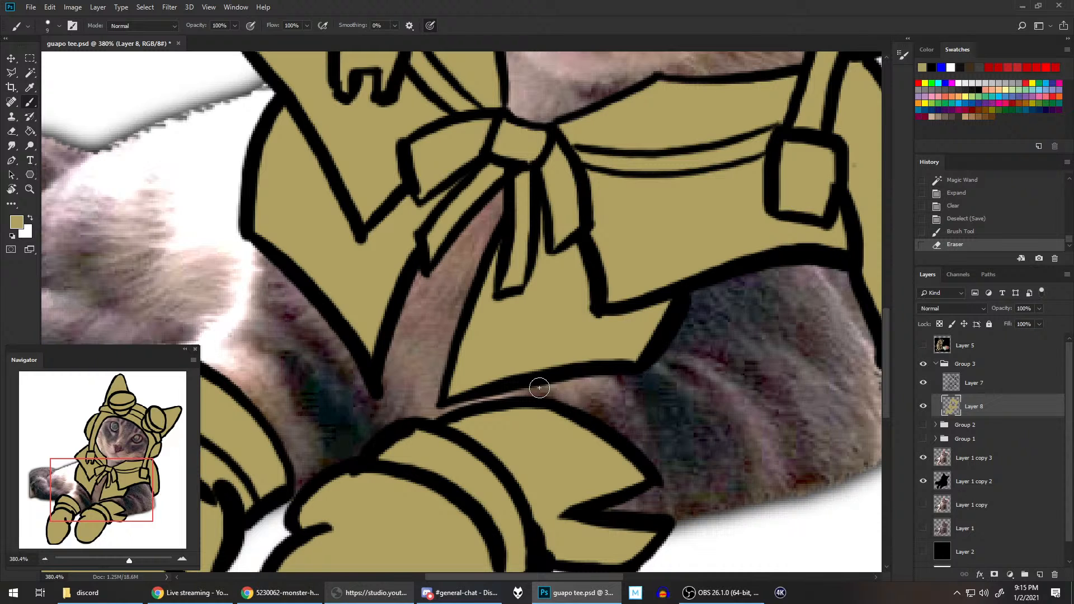
# Step: Show Group 2, hide Layer 8, and sample the draft boot's dark brown as the foreground colour
pyautogui.scroll(-2, 632, 298)
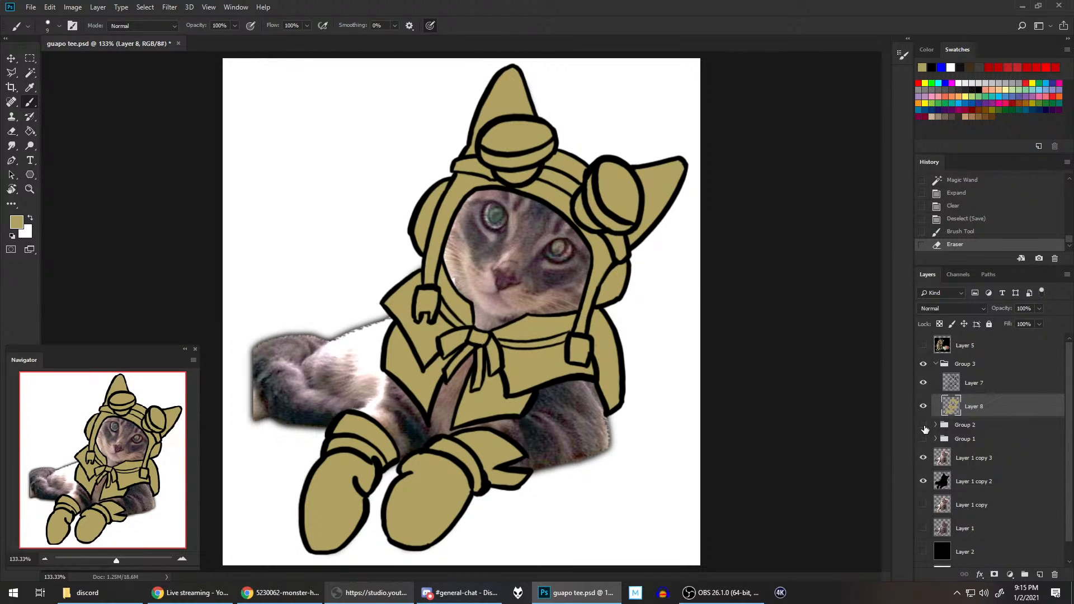
pyautogui.click(923, 424)
pyautogui.click(922, 407)
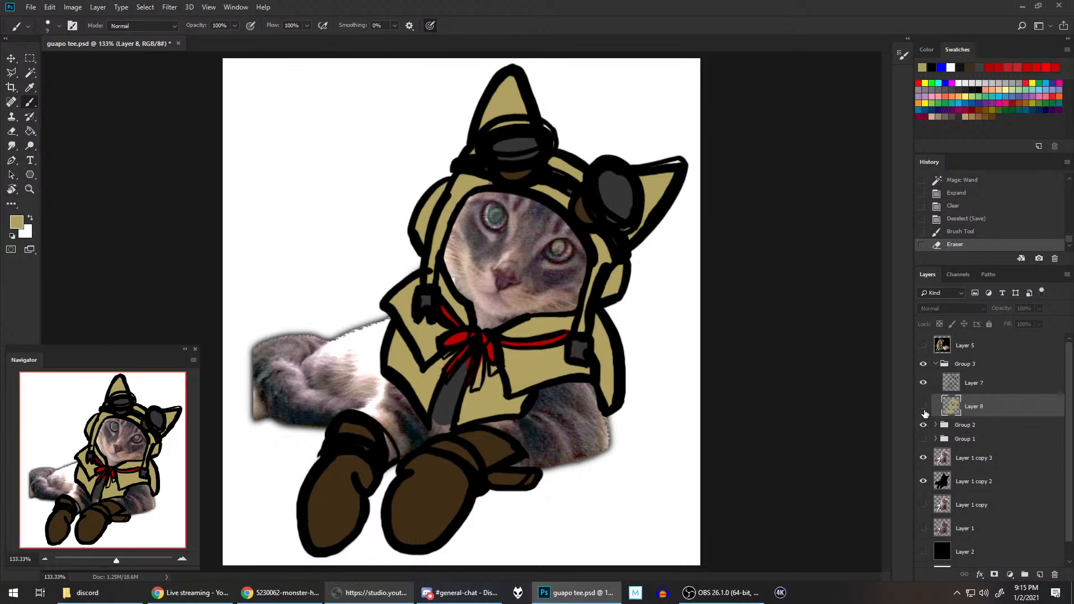
pyautogui.click(31, 89)
pyautogui.click(337, 492)
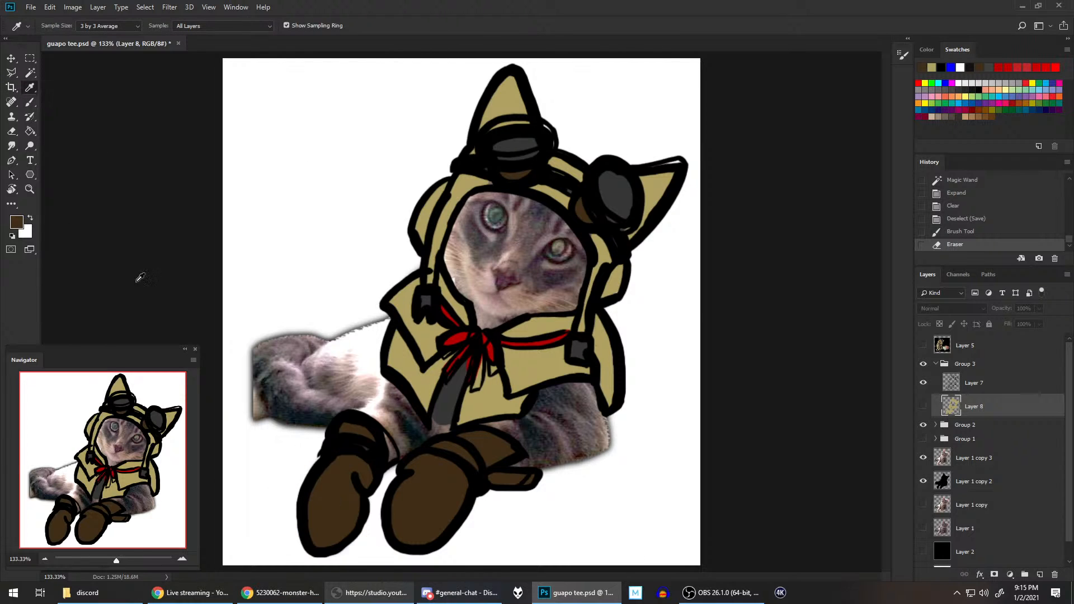
# Step: Hide Group 2, show Layer 8 again, and fill both boots with the dark brown using the Paint Bucket
pyautogui.click(30, 131)
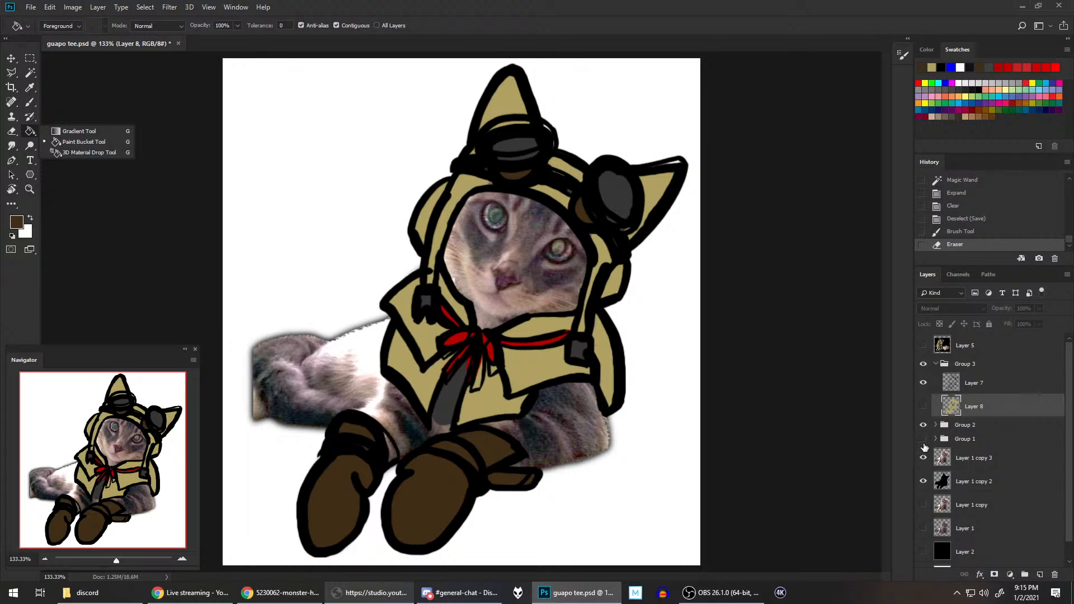
pyautogui.click(924, 425)
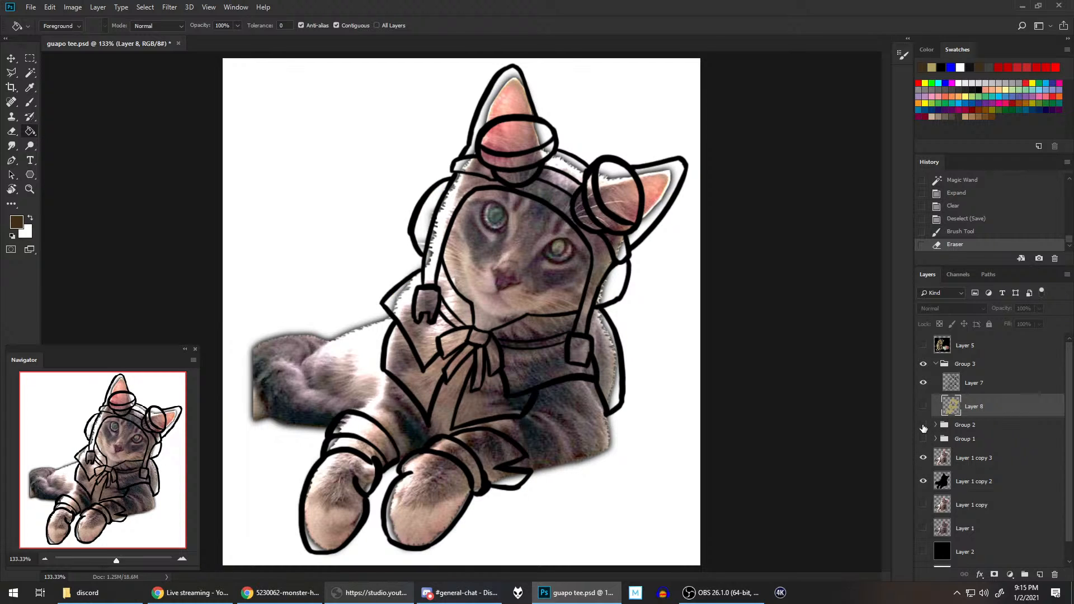
pyautogui.click(923, 408)
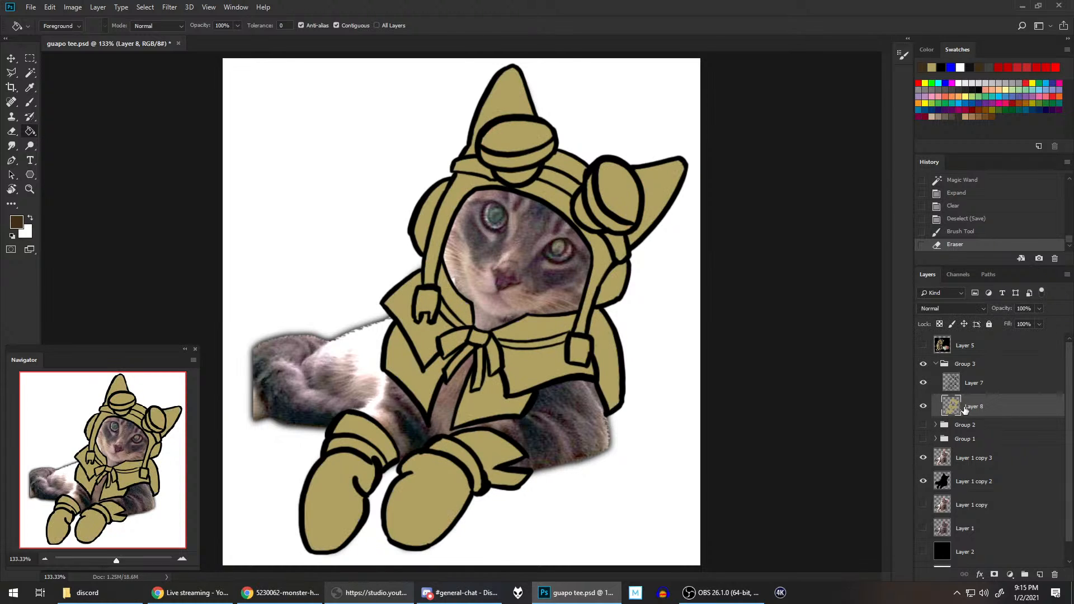
pyautogui.click(436, 483)
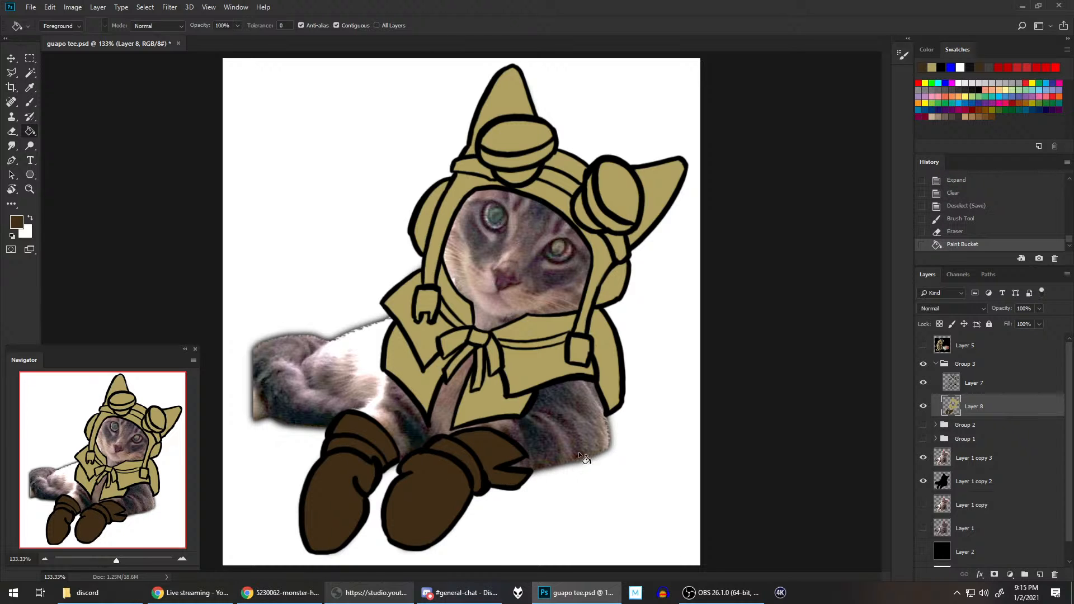
pyautogui.scroll(4, 414, 455)
pyautogui.scroll(-3, 420, 441)
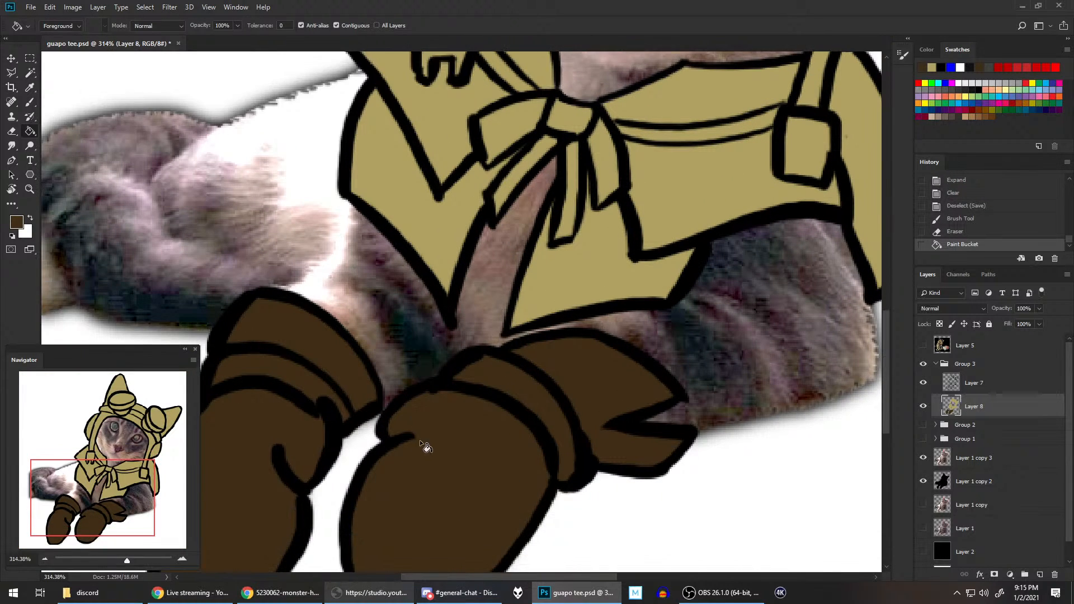
pyautogui.scroll(-2, 549, 391)
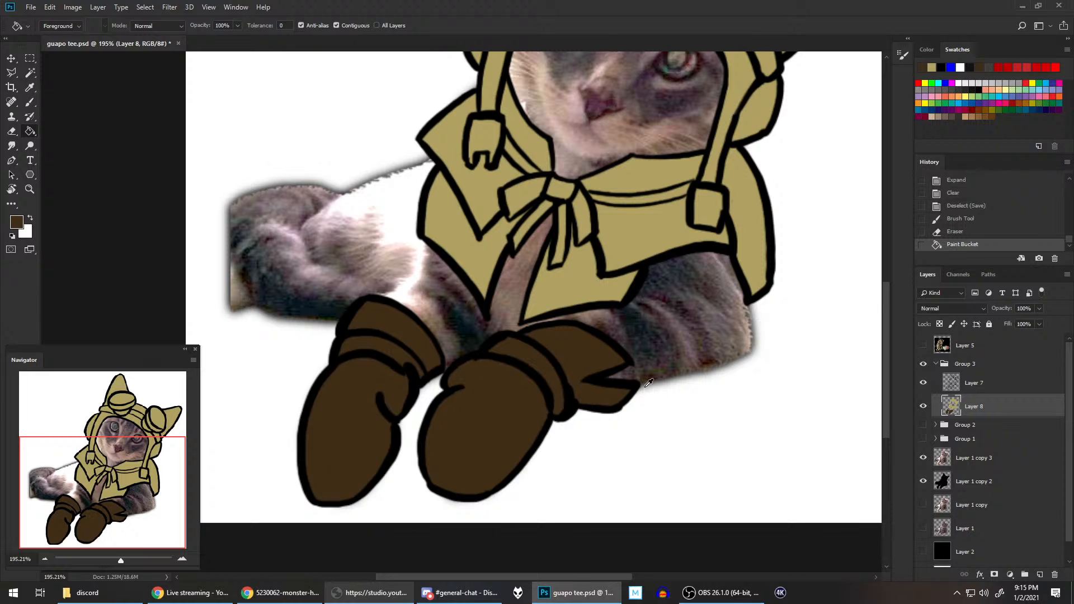
# Step: Hide Group 3 and toggle Group 2's visibility to examine the draft colours, finishing with Group 3 shown and Group 2 hidden
pyautogui.moveTo(655, 222); pyautogui.dragTo(636, 342)
pyautogui.scroll(-3, 636, 341)
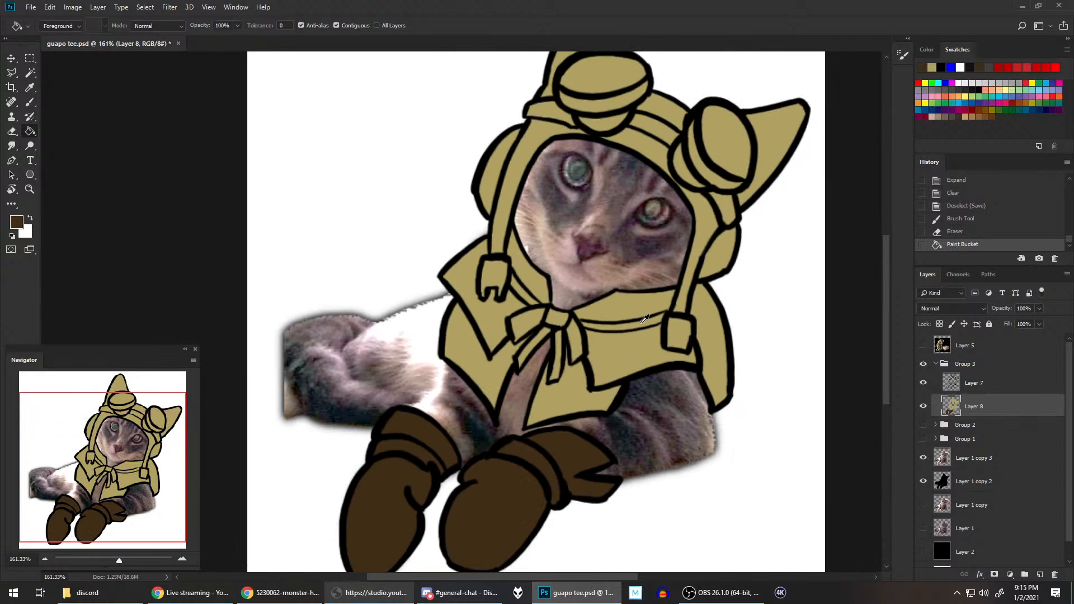
pyautogui.moveTo(670, 211); pyautogui.dragTo(640, 245)
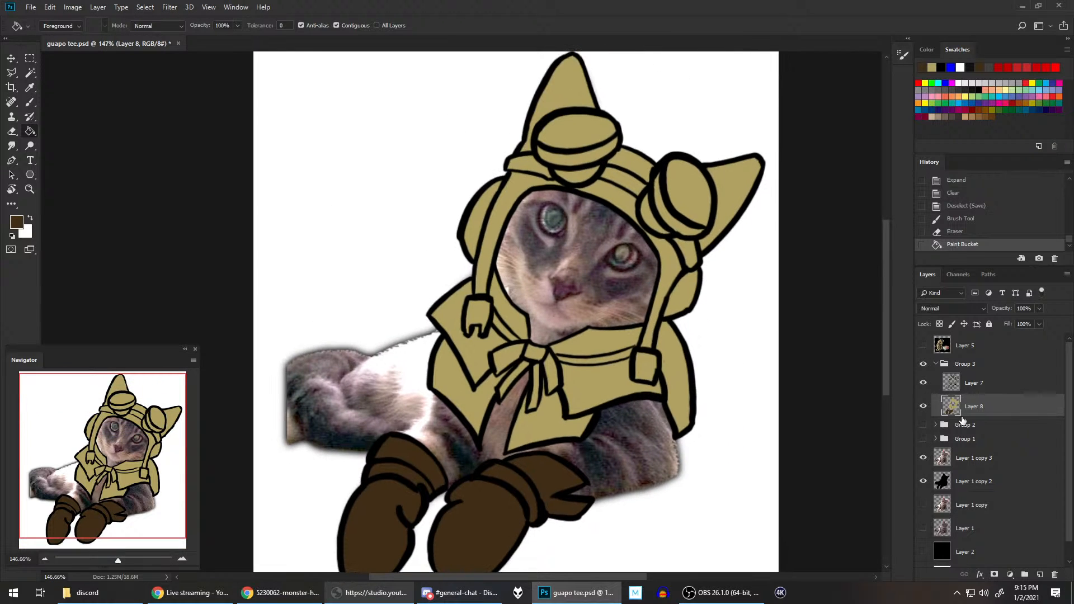
pyautogui.click(923, 364)
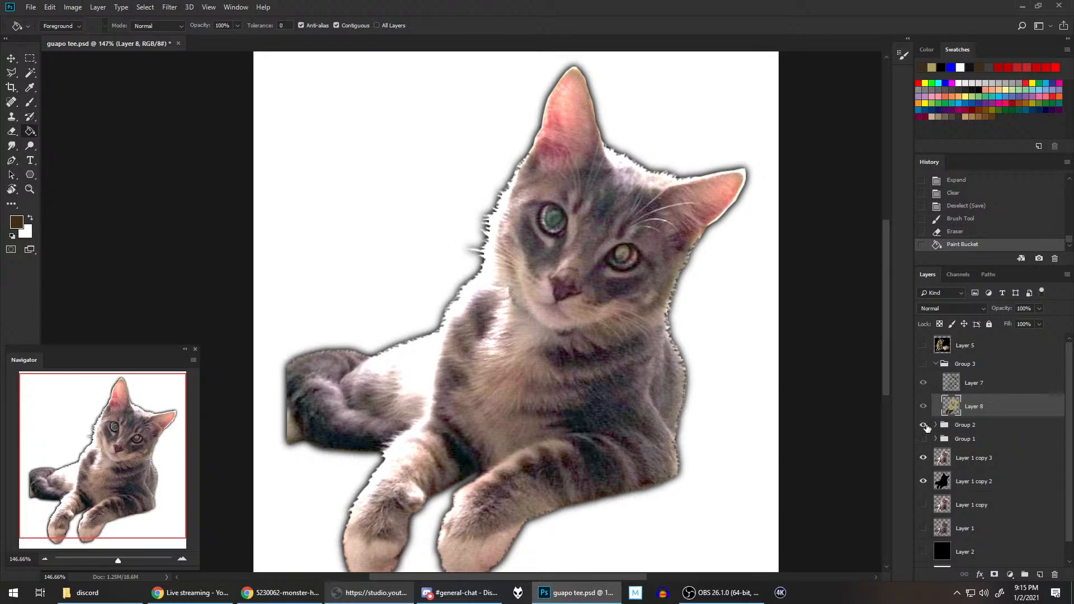
pyautogui.click(924, 426)
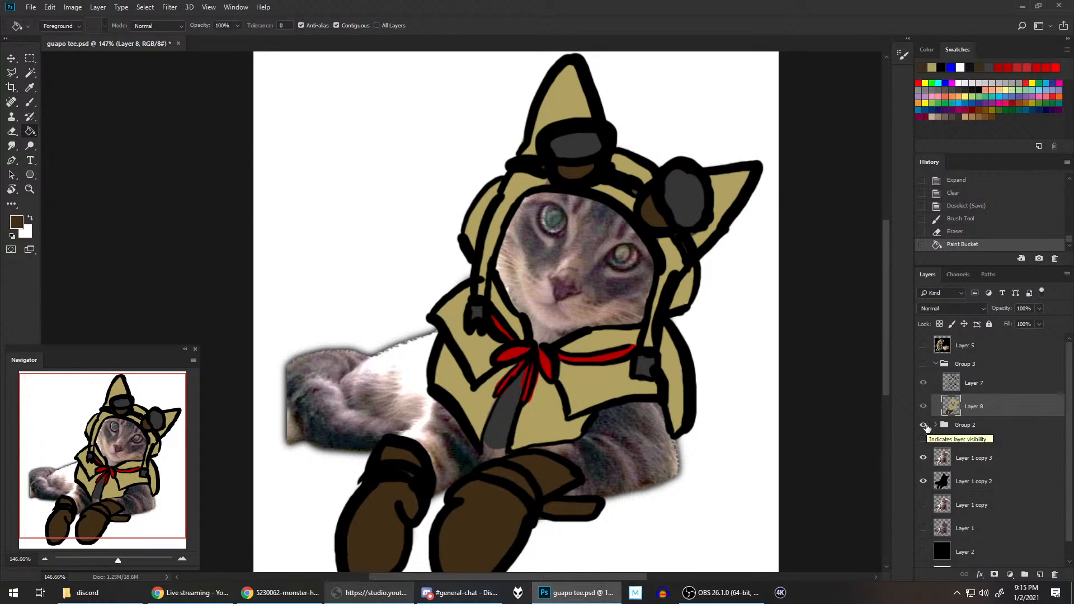
pyautogui.click(925, 426)
pyautogui.click(925, 426)
pyautogui.click(925, 426)
pyautogui.click(923, 367)
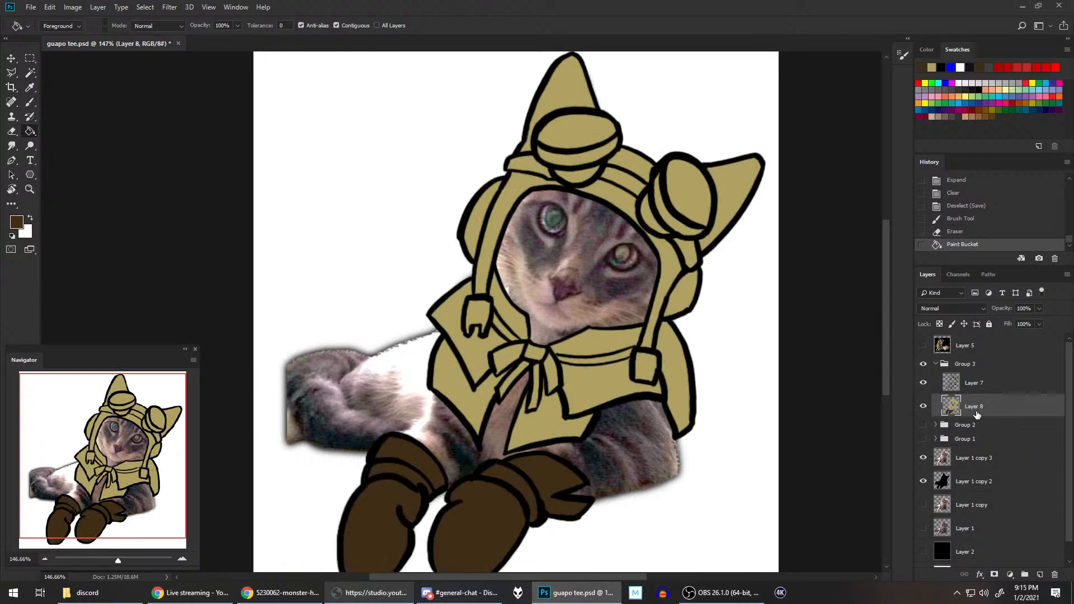
# Step: Examine the goggle and strap colours in Group 2's draft and Layer 5's reference picture, finishing with only Group 3's artwork shown
pyautogui.click(8, 162)
pyautogui.scroll(5, 651, 217)
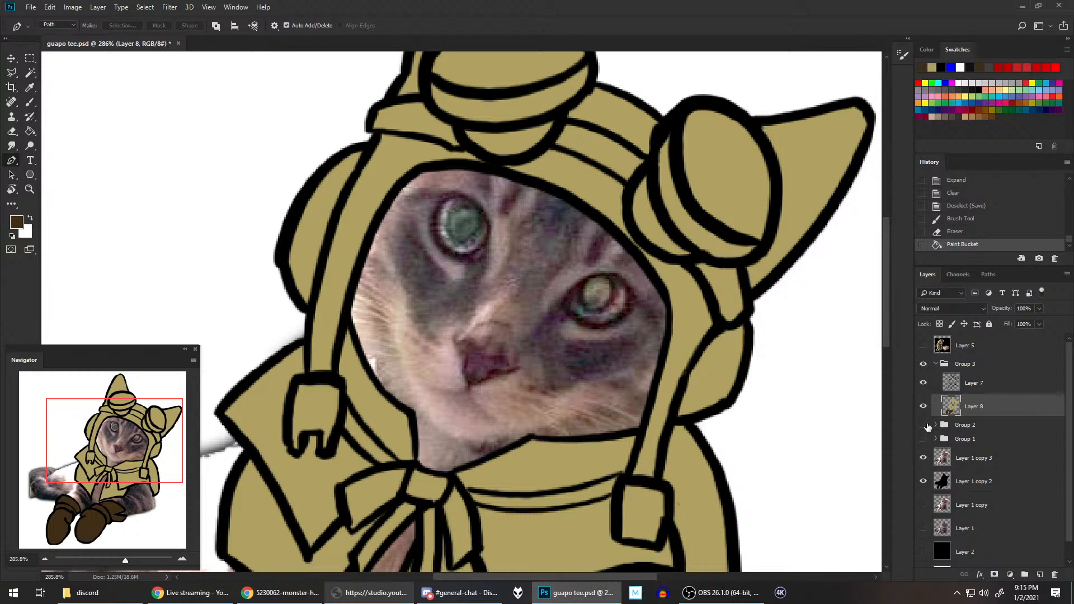
pyautogui.click(923, 364)
pyautogui.click(924, 424)
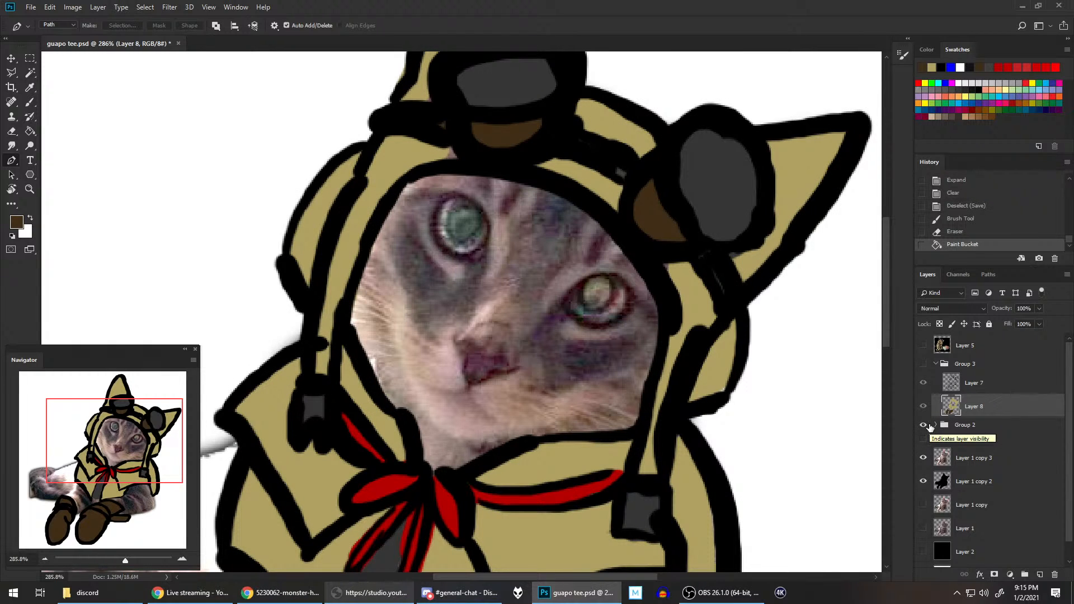
pyautogui.click(924, 425)
pyautogui.hotkey('ctrl', '0')
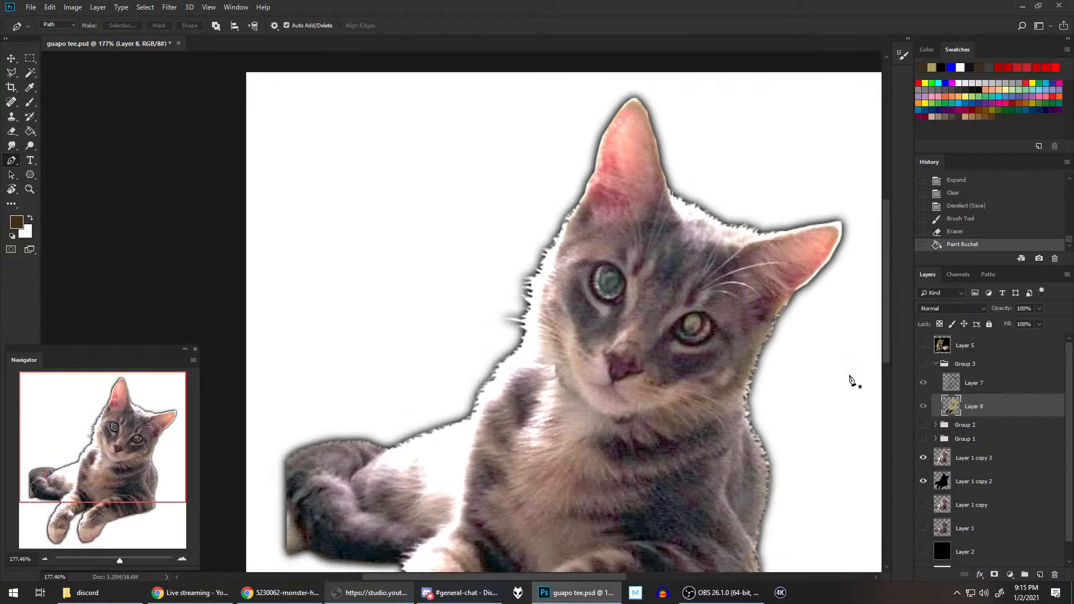
pyautogui.click(931, 347)
pyautogui.click(923, 345)
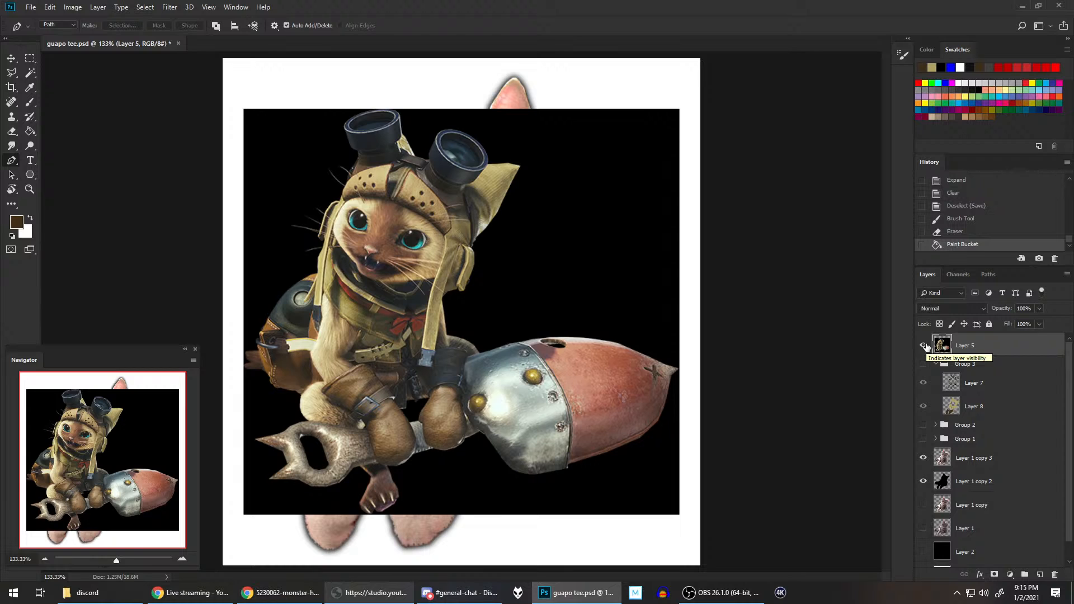
pyautogui.click(923, 345)
pyautogui.click(923, 363)
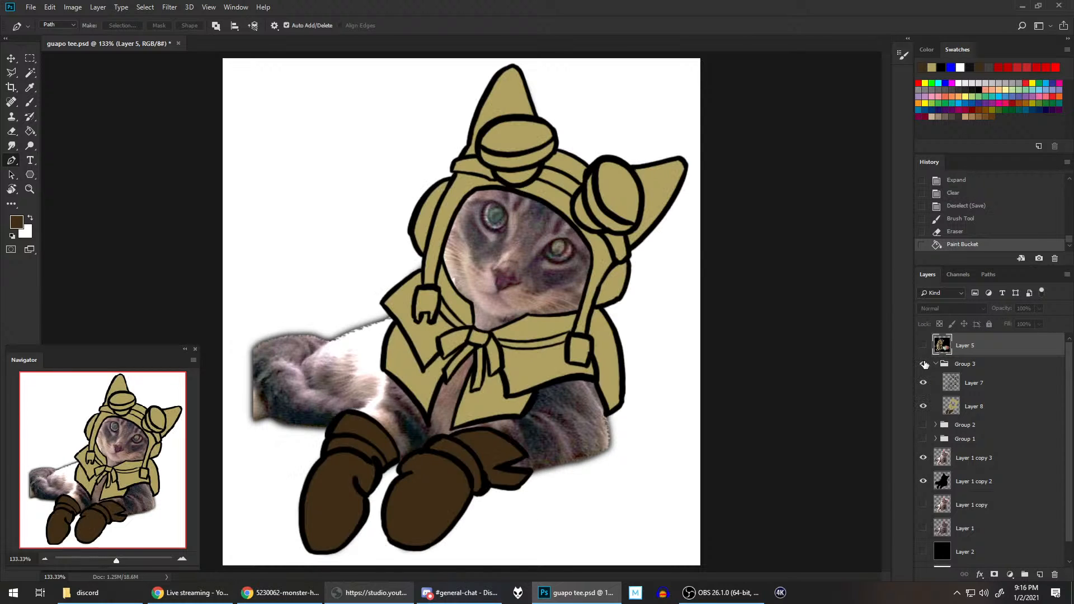
# Step: On Layer 8, trace the goggle strap and the bases beneath both goggles with the Pen tool and fill the path with dark brown
pyautogui.click(1003, 410)
pyautogui.scroll(3, 580, 191)
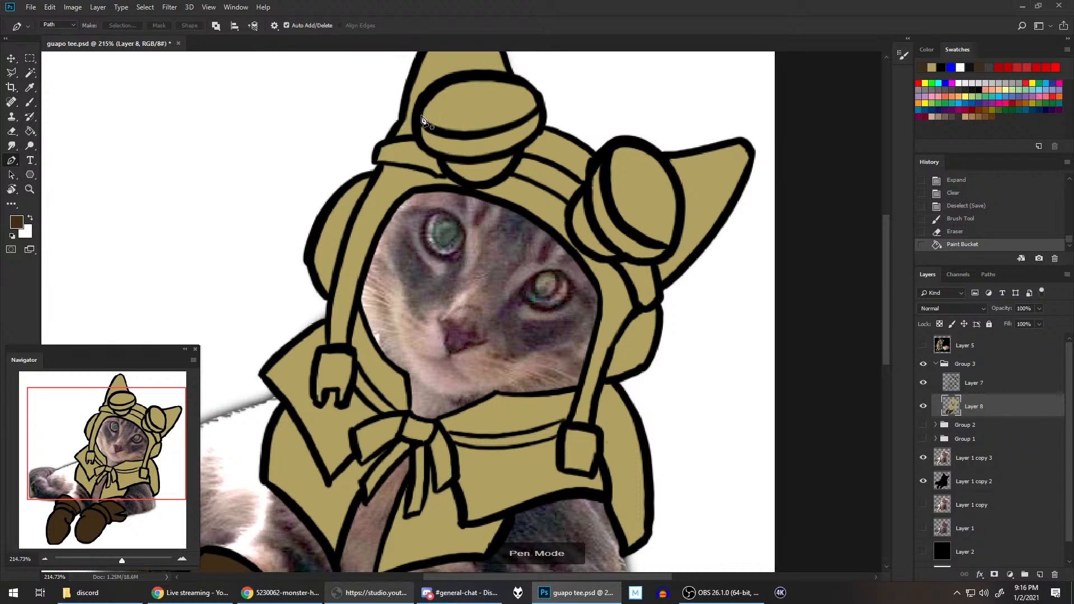
pyautogui.click(419, 139)
pyautogui.click(398, 139)
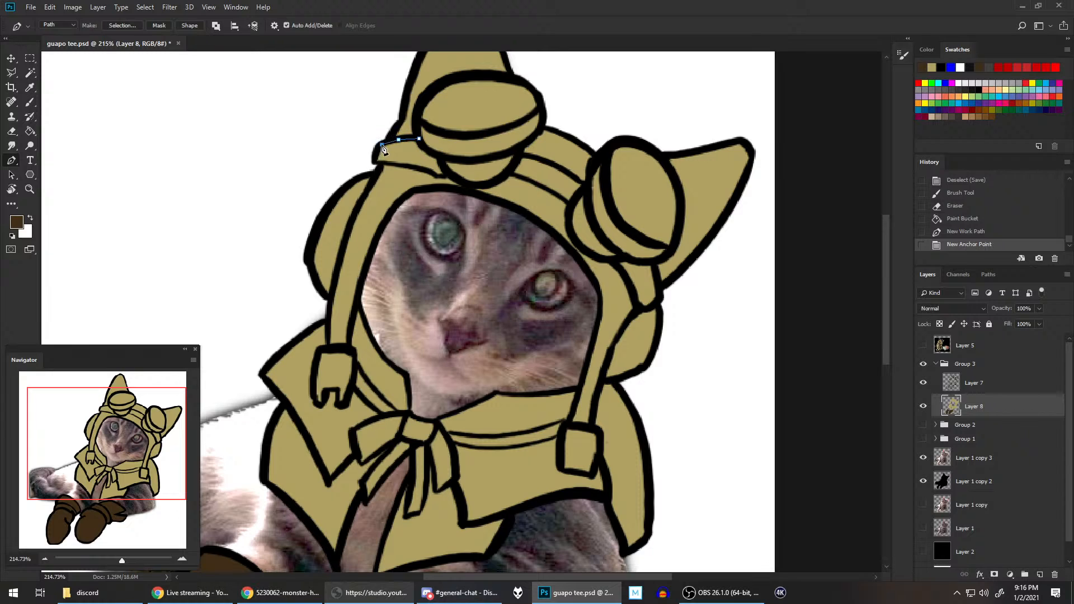
pyautogui.click(381, 144)
pyautogui.click(375, 149)
pyautogui.click(374, 160)
pyautogui.click(380, 163)
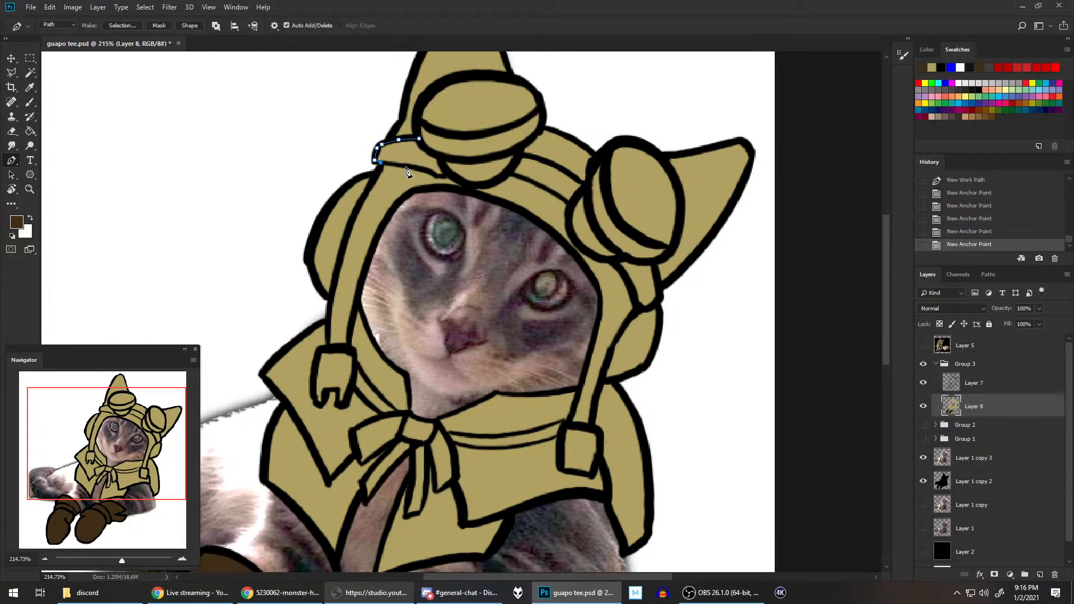
pyautogui.click(406, 166)
pyautogui.click(433, 174)
pyautogui.click(440, 177)
pyautogui.click(448, 178)
pyautogui.click(461, 182)
pyautogui.click(476, 185)
pyautogui.click(489, 184)
pyautogui.click(499, 178)
pyautogui.click(506, 172)
pyautogui.click(525, 181)
pyautogui.click(556, 193)
pyautogui.click(569, 205)
pyautogui.click(569, 220)
pyautogui.click(573, 239)
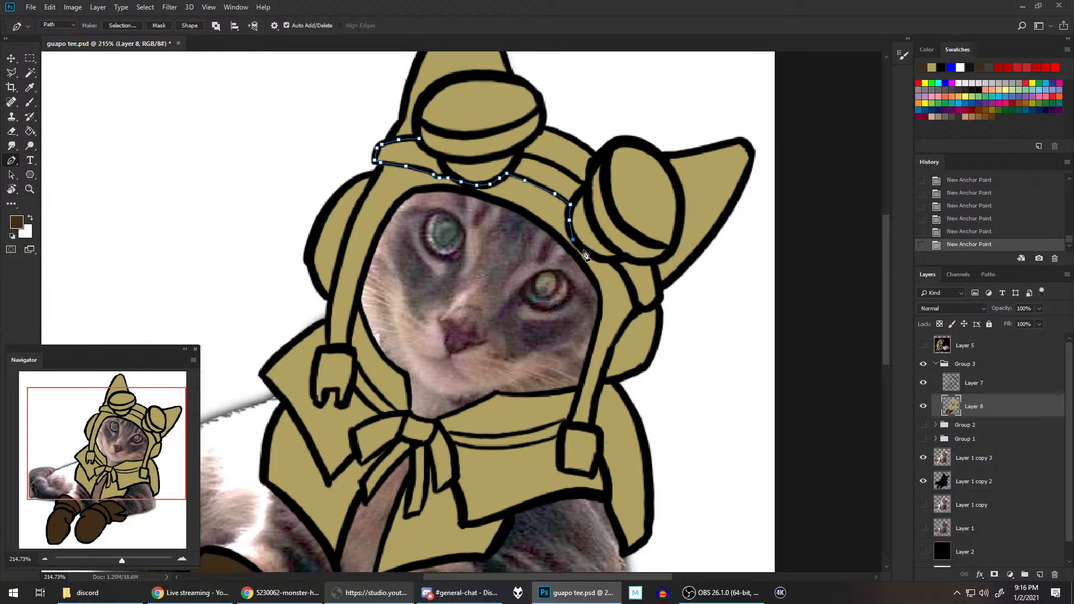
pyautogui.click(588, 255)
pyautogui.click(599, 260)
pyautogui.click(611, 261)
pyautogui.click(626, 281)
pyautogui.click(635, 300)
pyautogui.click(638, 310)
pyautogui.click(649, 310)
pyautogui.click(661, 301)
pyautogui.click(660, 285)
pyautogui.click(653, 264)
pyautogui.click(637, 262)
pyautogui.click(619, 254)
pyautogui.click(604, 239)
pyautogui.click(590, 208)
pyautogui.click(587, 193)
pyautogui.click(577, 179)
pyautogui.click(555, 165)
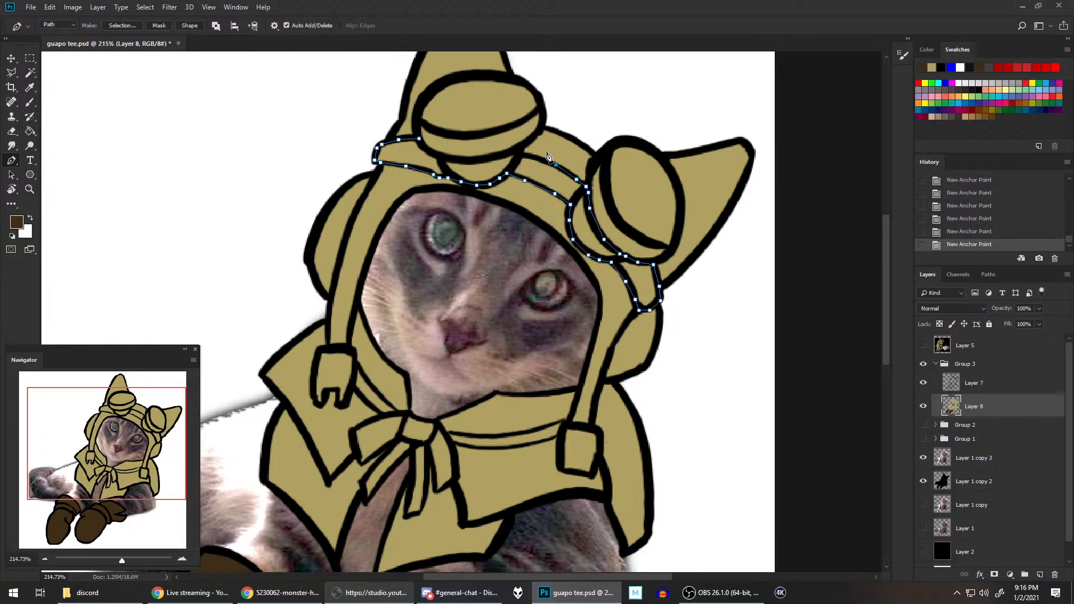
pyautogui.click(534, 157)
pyautogui.click(520, 154)
pyautogui.click(513, 150)
pyautogui.click(490, 159)
pyautogui.click(469, 159)
pyautogui.click(449, 159)
pyautogui.click(426, 150)
pyautogui.hotkey('alt', 'BackSpace')
pyautogui.press('BackSpace')
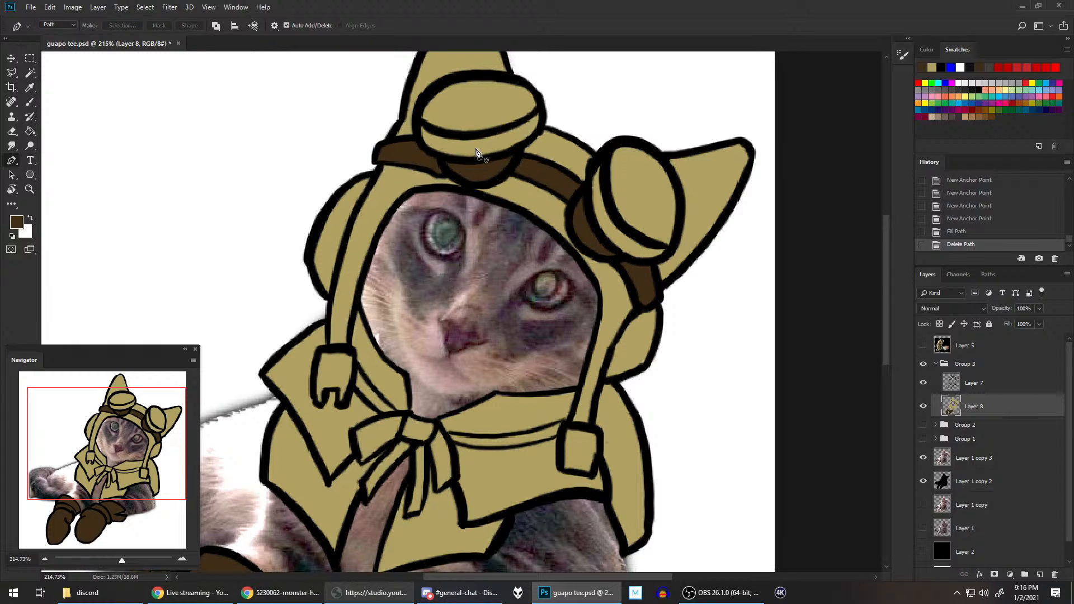
# Step: Show Layer 5's reference picture, sample the dark blue-grey of its goggles as the foreground colour, and hide the layer again
pyautogui.scroll(-2, 476, 152)
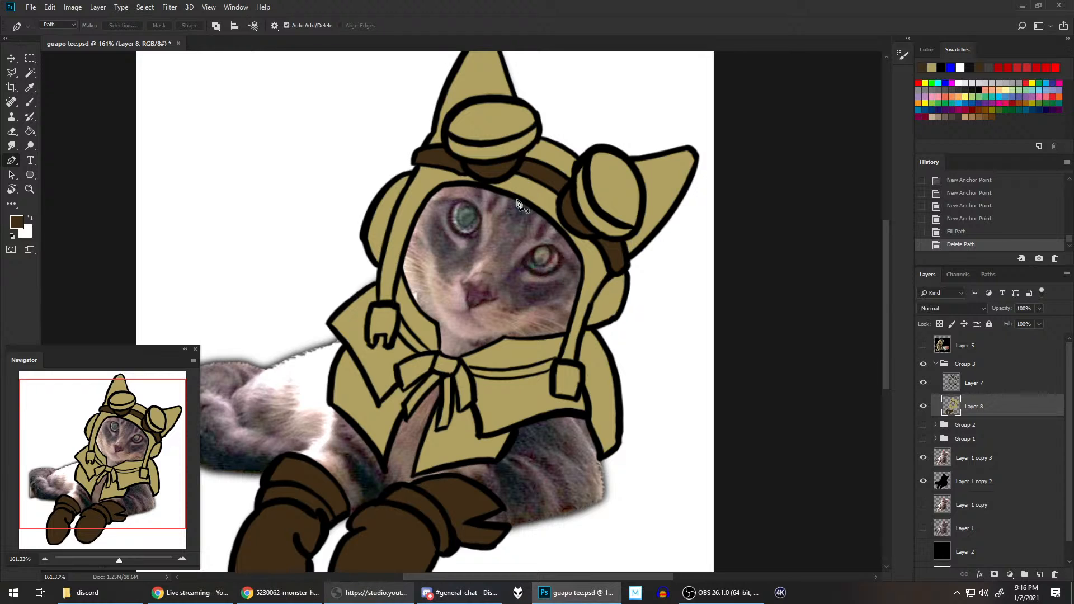
pyautogui.scroll(-1, 616, 235)
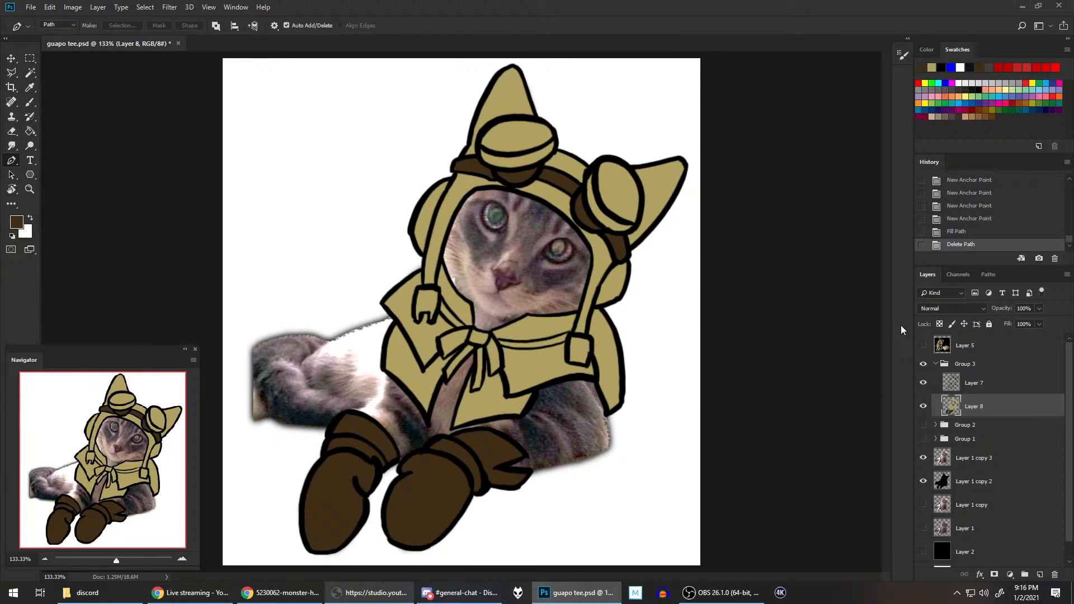
pyautogui.click(923, 346)
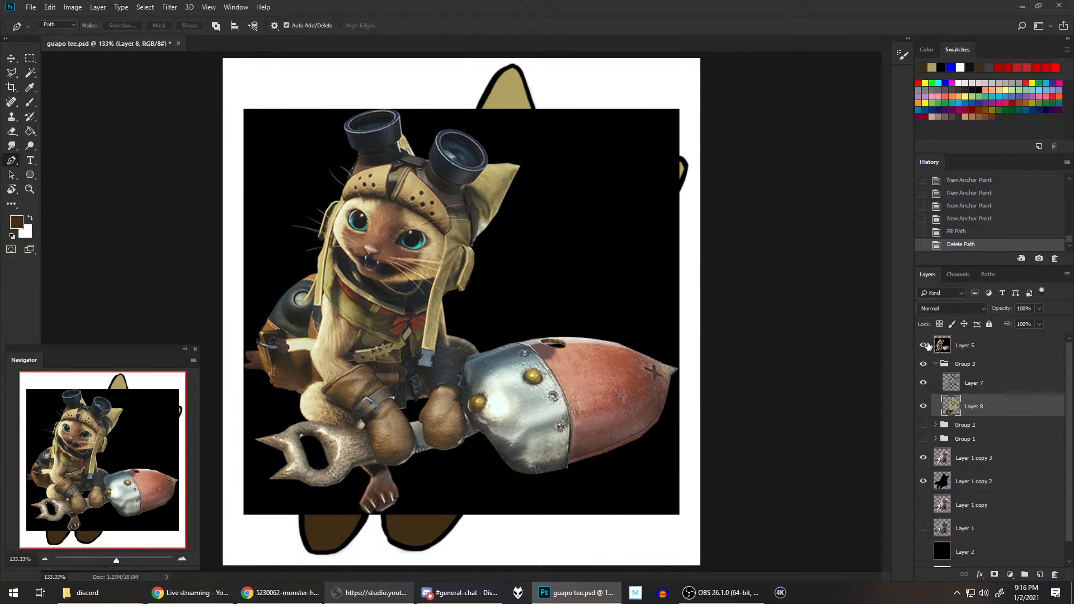
pyautogui.click(926, 346)
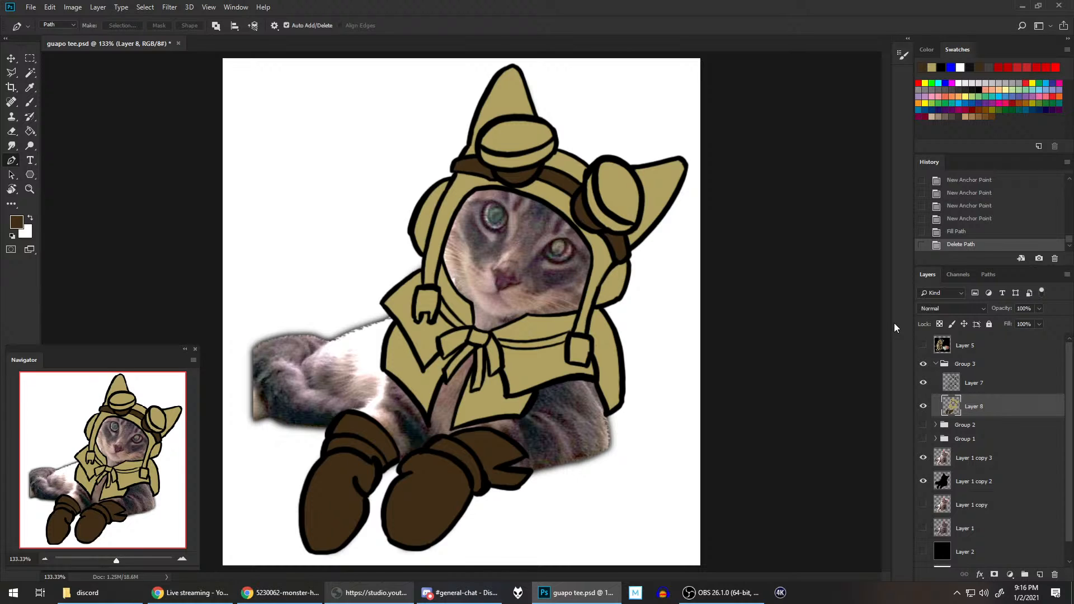
pyautogui.click(923, 345)
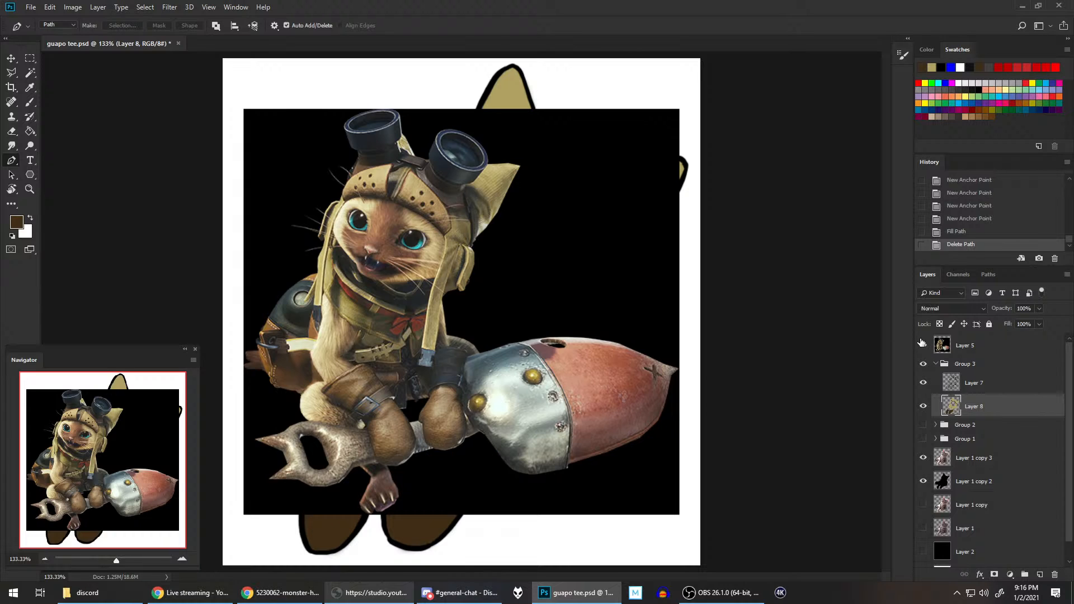
pyautogui.rightClick(30, 88)
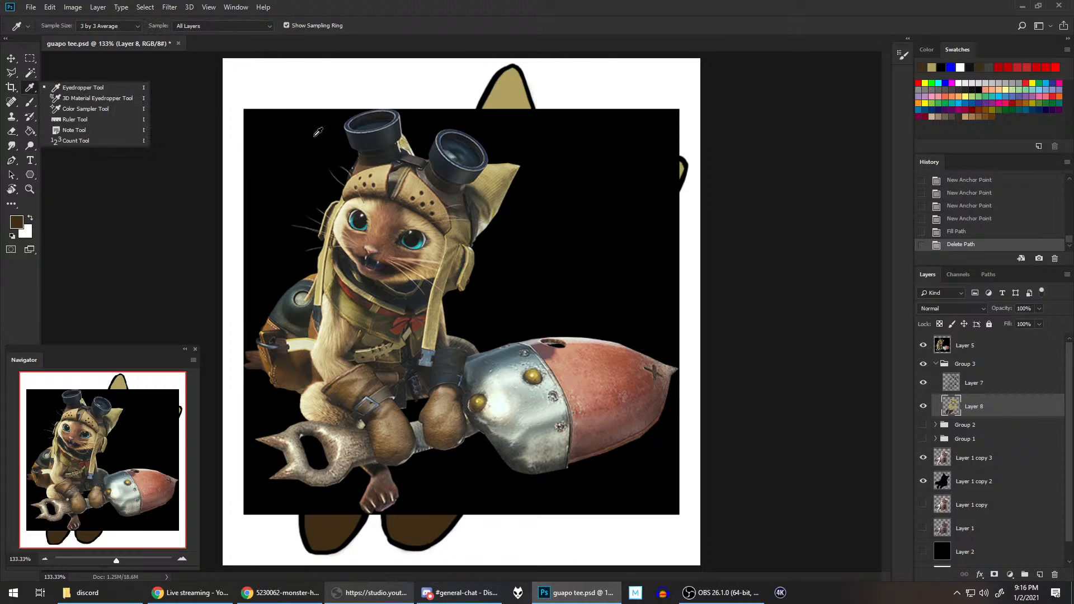
pyautogui.click(395, 132)
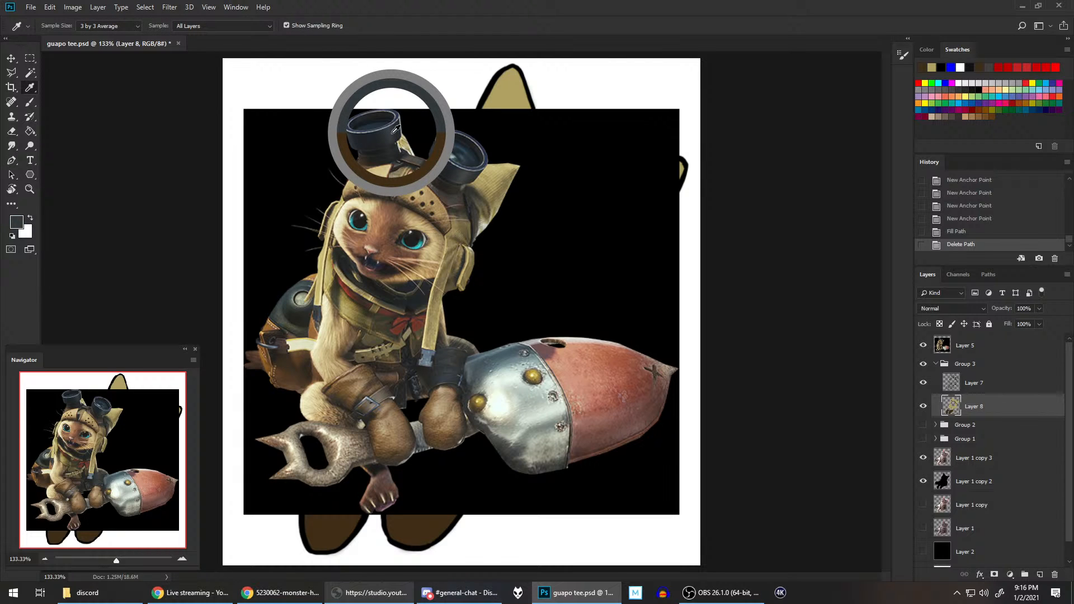
pyautogui.click(923, 345)
# Step: Trace the left goggle's outline with the Pen tool on Layer 8, fill it with the sampled blue-grey, and delete the path
pyautogui.scroll(3, 572, 168)
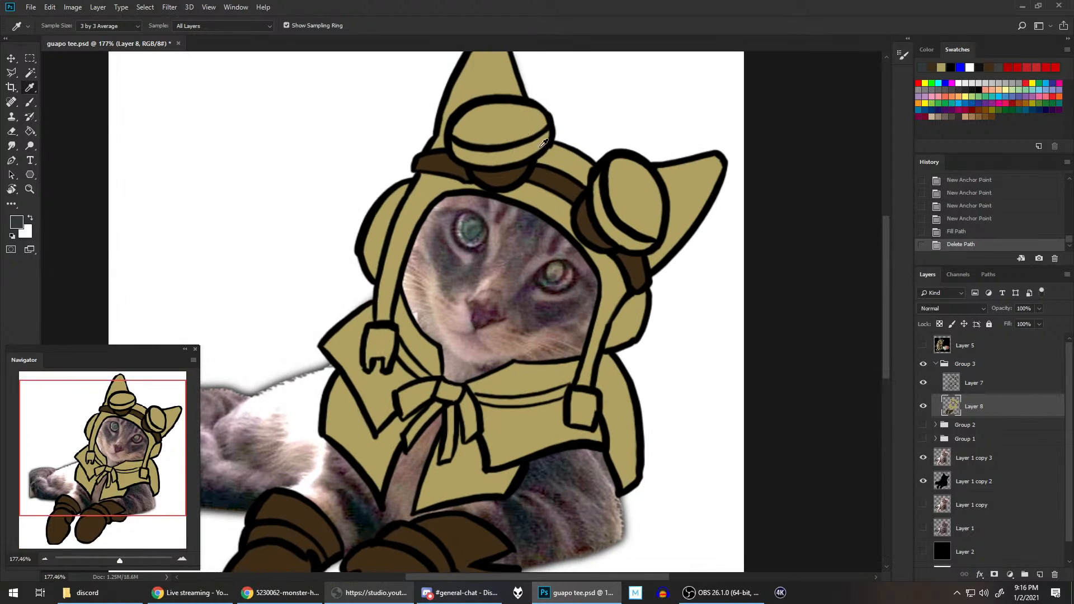
pyautogui.moveTo(481, 142); pyautogui.dragTo(459, 236)
pyautogui.scroll(4, 460, 241)
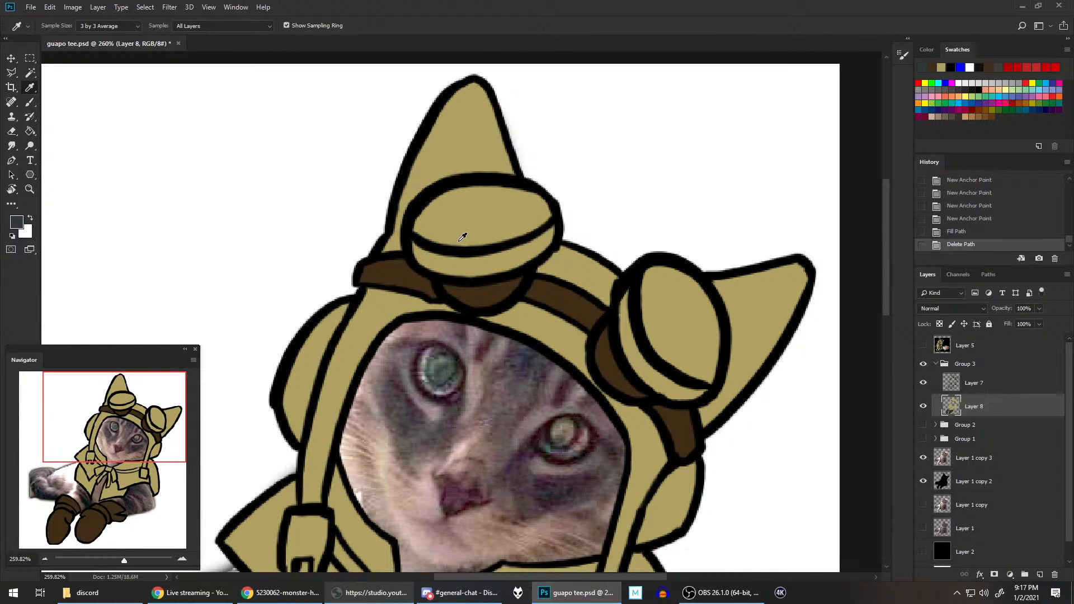
pyautogui.press('p')
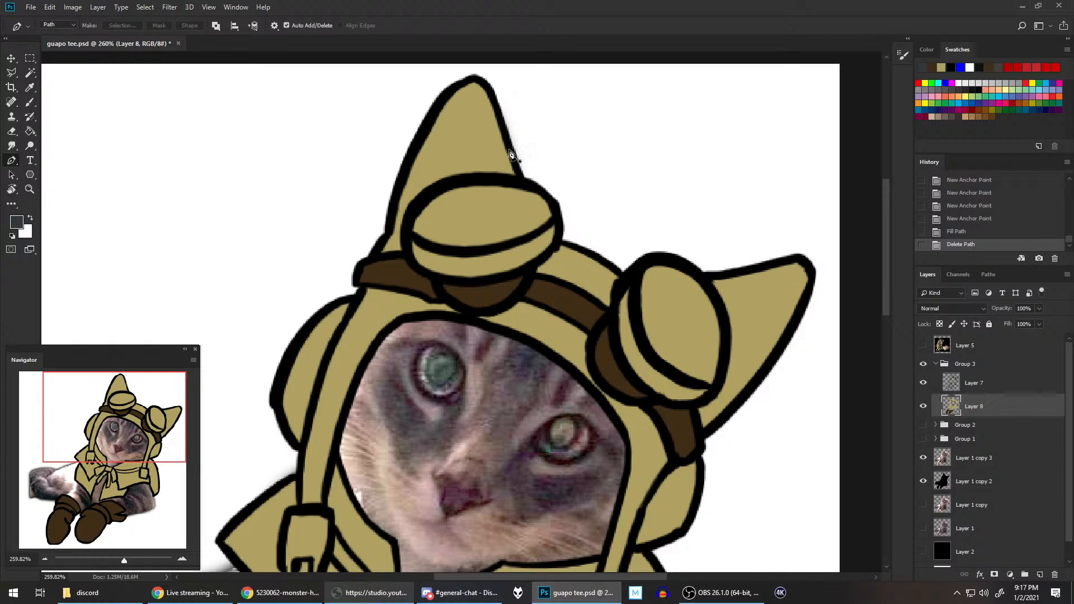
pyautogui.click(405, 242)
pyautogui.click(409, 213)
pyautogui.click(417, 199)
pyautogui.click(436, 187)
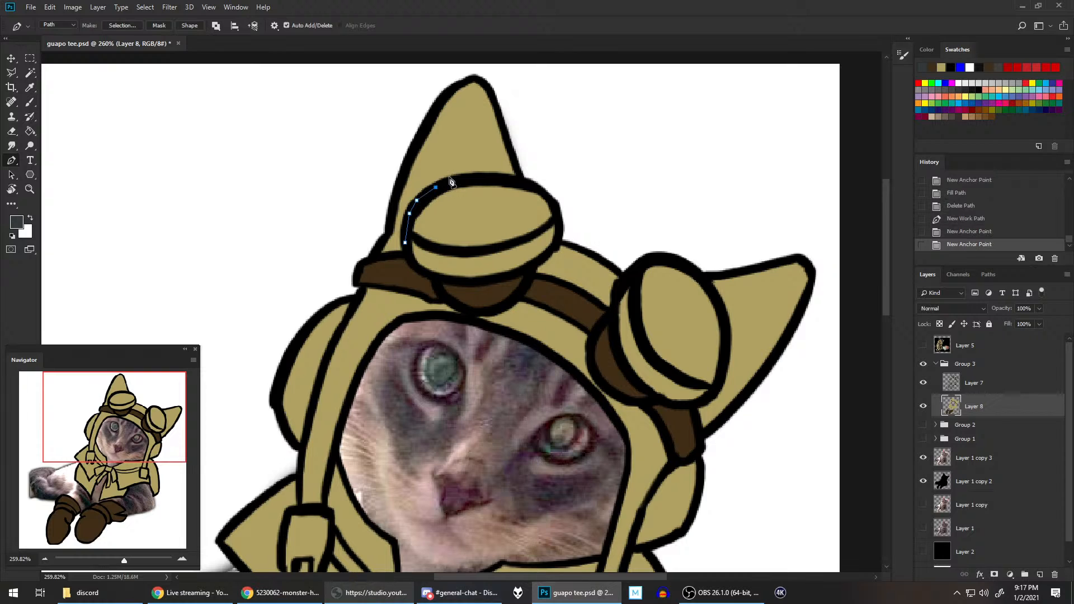
pyautogui.click(468, 177)
pyautogui.click(499, 177)
pyautogui.click(530, 184)
pyautogui.click(548, 196)
pyautogui.click(557, 216)
pyautogui.click(560, 232)
pyautogui.click(556, 250)
pyautogui.click(548, 259)
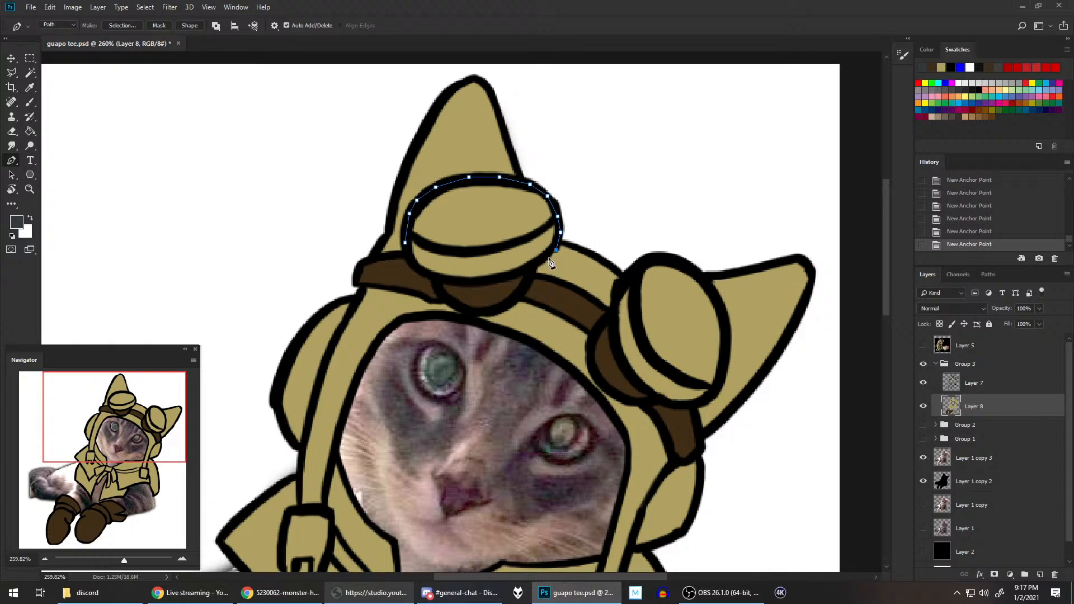
pyautogui.click(515, 275)
pyautogui.click(487, 282)
pyautogui.click(453, 283)
pyautogui.click(434, 277)
pyautogui.click(418, 269)
pyautogui.click(407, 255)
pyautogui.press('F2')
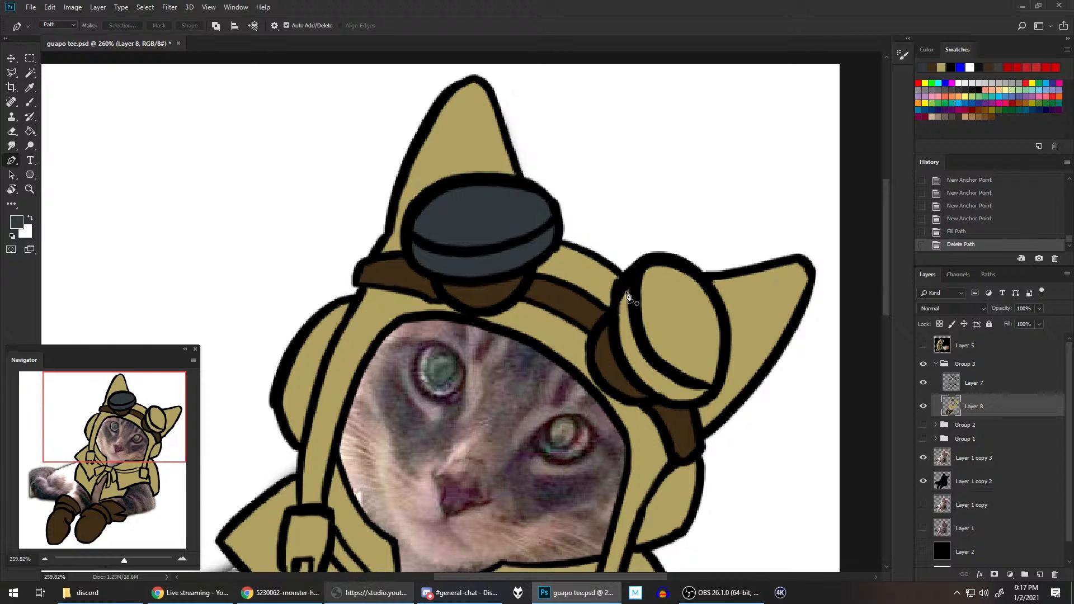
# Step: Trace the right goggle's outline with the Pen tool on Layer 8, fill it with the same blue-grey, and delete the path
pyautogui.click(613, 289)
pyautogui.click(628, 274)
pyautogui.click(638, 262)
pyautogui.click(650, 257)
pyautogui.click(677, 261)
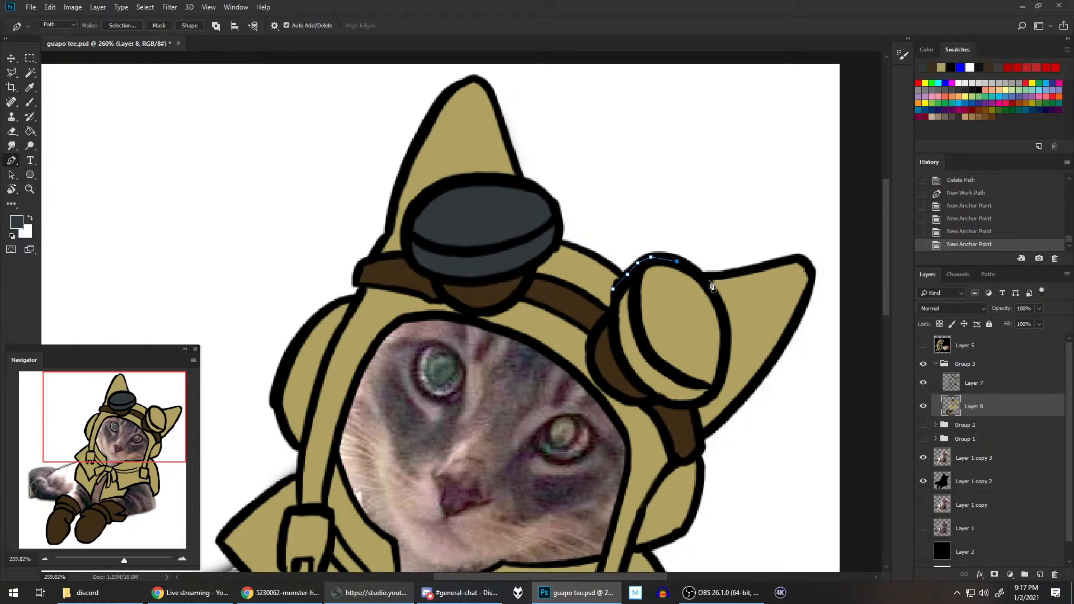
pyautogui.click(706, 280)
pyautogui.click(722, 308)
pyautogui.click(728, 336)
pyautogui.click(728, 354)
pyautogui.click(724, 367)
pyautogui.click(720, 382)
pyautogui.click(716, 393)
pyautogui.click(708, 401)
pyautogui.click(693, 406)
pyautogui.click(672, 408)
pyautogui.click(652, 400)
pyautogui.click(629, 378)
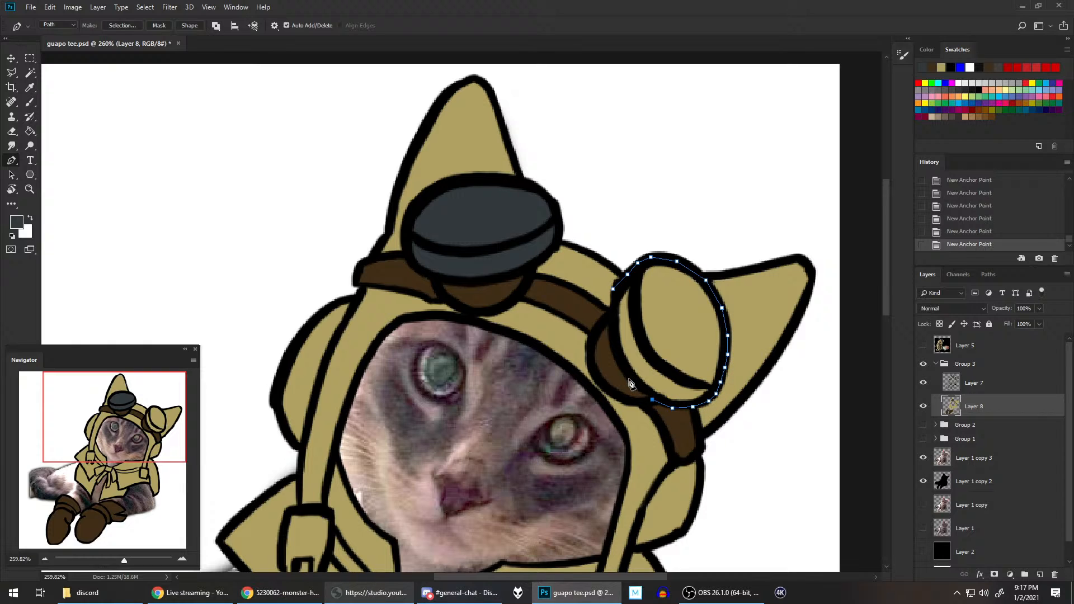
pyautogui.click(614, 347)
pyautogui.click(611, 321)
pyautogui.click(611, 308)
pyautogui.hotkey('alt', 'BackSpace')
pyautogui.press('BackSpace')
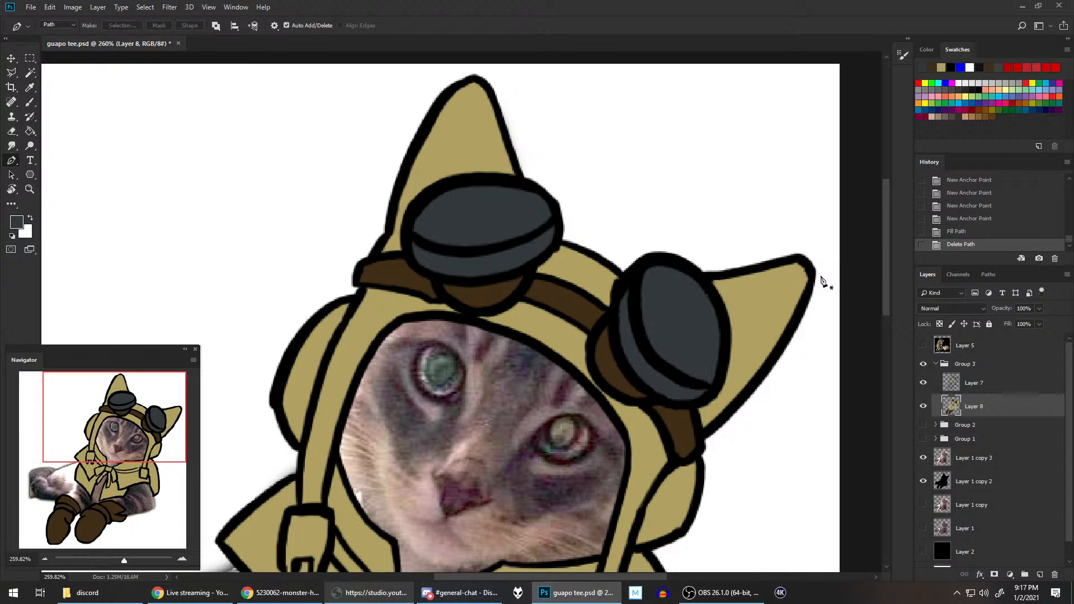
# Step: Trace the left strap buckle with the Pen tool on Layer 8, fill it with the blue-grey foreground colour, and delete the path
pyautogui.moveTo(719, 334); pyautogui.dragTo(677, 267)
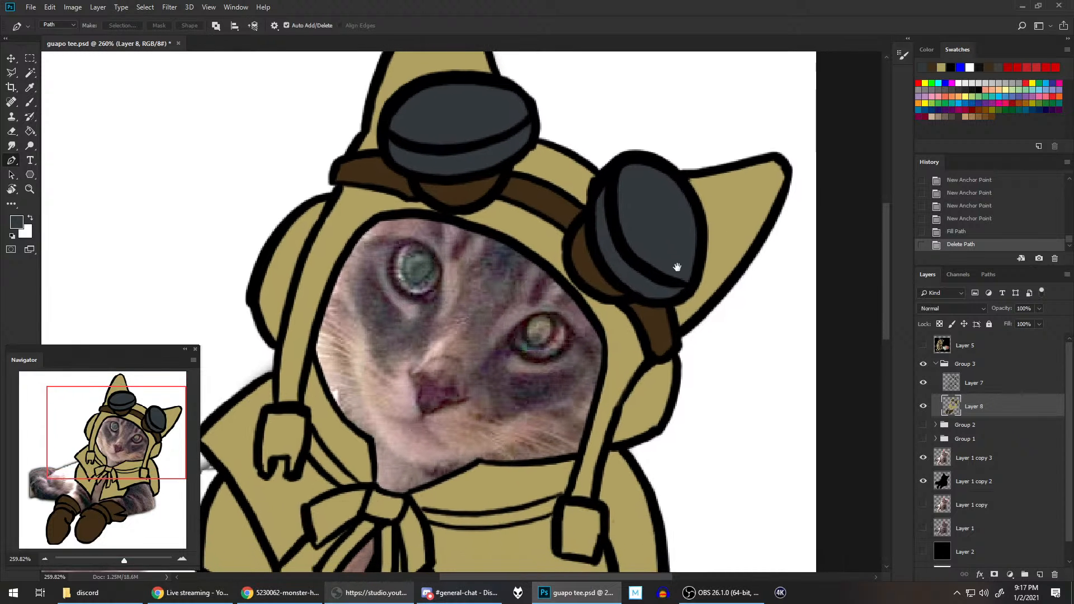
pyautogui.moveTo(668, 386); pyautogui.dragTo(694, 354)
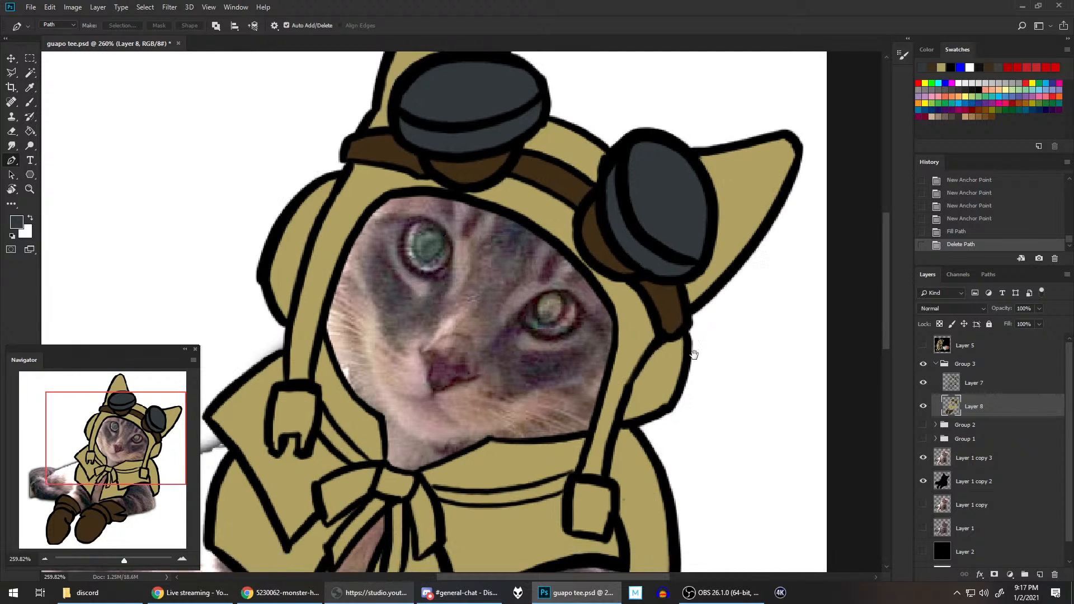
pyautogui.moveTo(629, 430); pyautogui.dragTo(697, 341)
pyautogui.moveTo(624, 382); pyautogui.dragTo(689, 335)
pyautogui.click(448, 255)
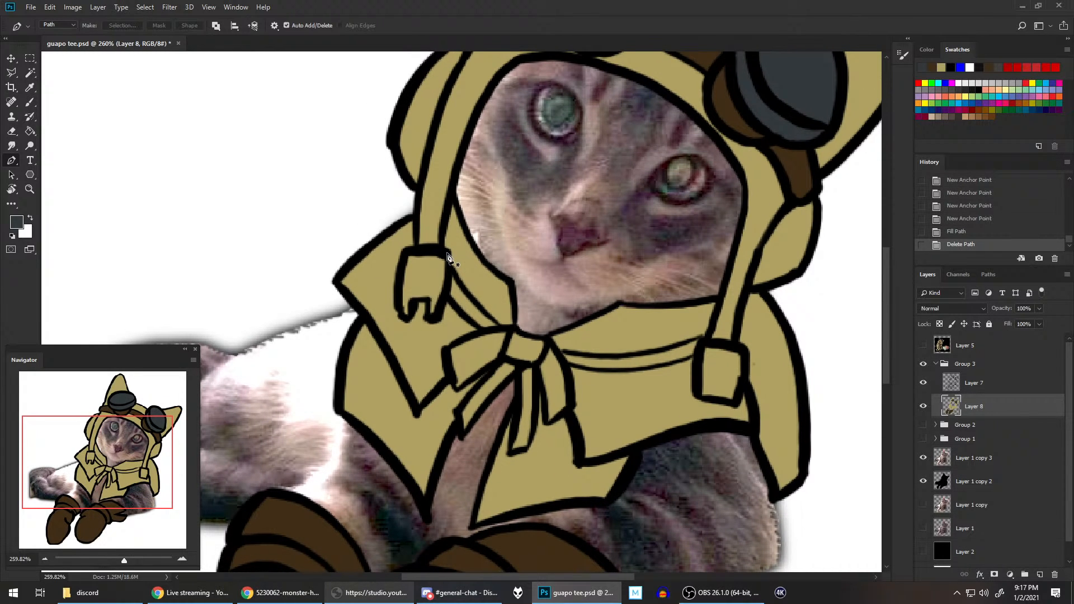
pyautogui.click(420, 247)
pyautogui.click(404, 254)
pyautogui.click(399, 276)
pyautogui.click(396, 304)
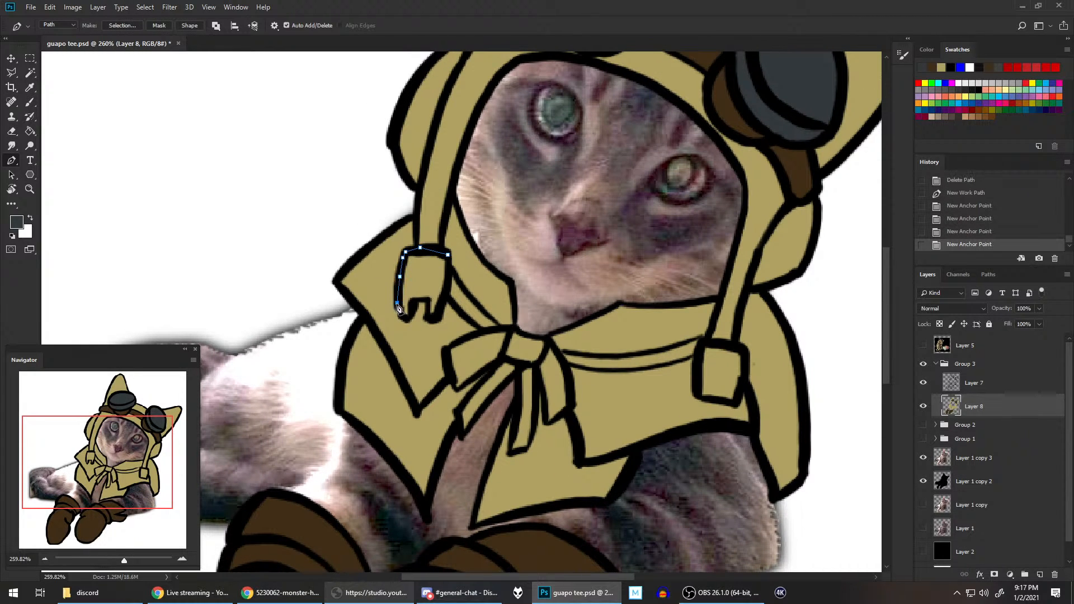
pyautogui.click(402, 317)
pyautogui.click(408, 319)
pyautogui.click(414, 311)
pyautogui.click(415, 301)
pyautogui.click(427, 301)
pyautogui.click(428, 317)
pyautogui.click(434, 319)
pyautogui.click(440, 315)
pyautogui.click(447, 291)
pyautogui.click(450, 274)
pyautogui.hotkey('alt', 'BackSpace')
pyautogui.press('BackSpace')
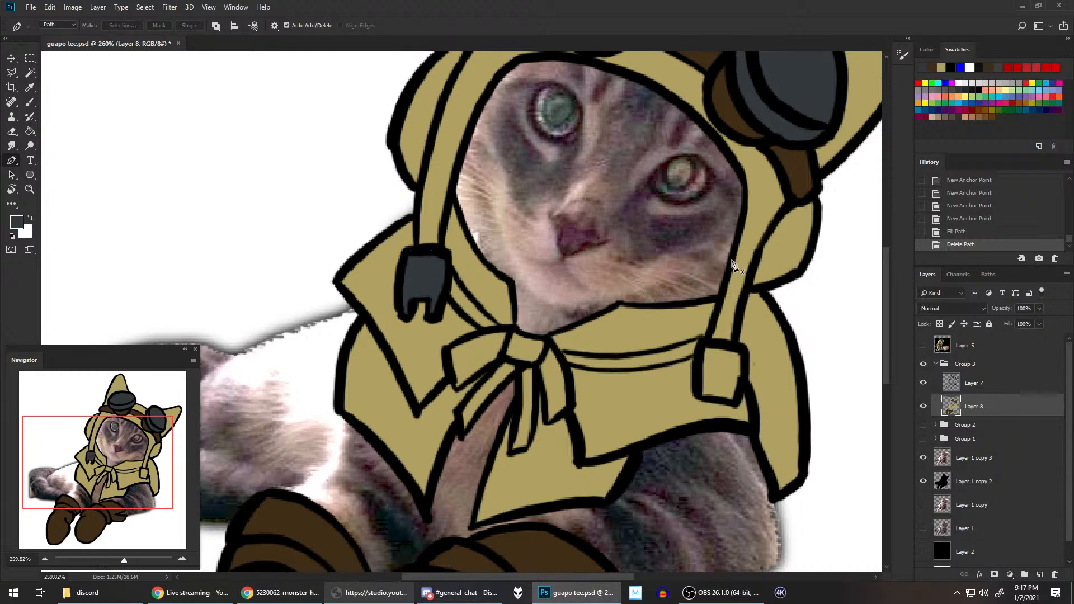
# Step: Trace the right strap buckle with the Pen tool on Layer 8, fill it with the same blue-grey, and delete the path
pyautogui.click(702, 340)
pyautogui.click(728, 344)
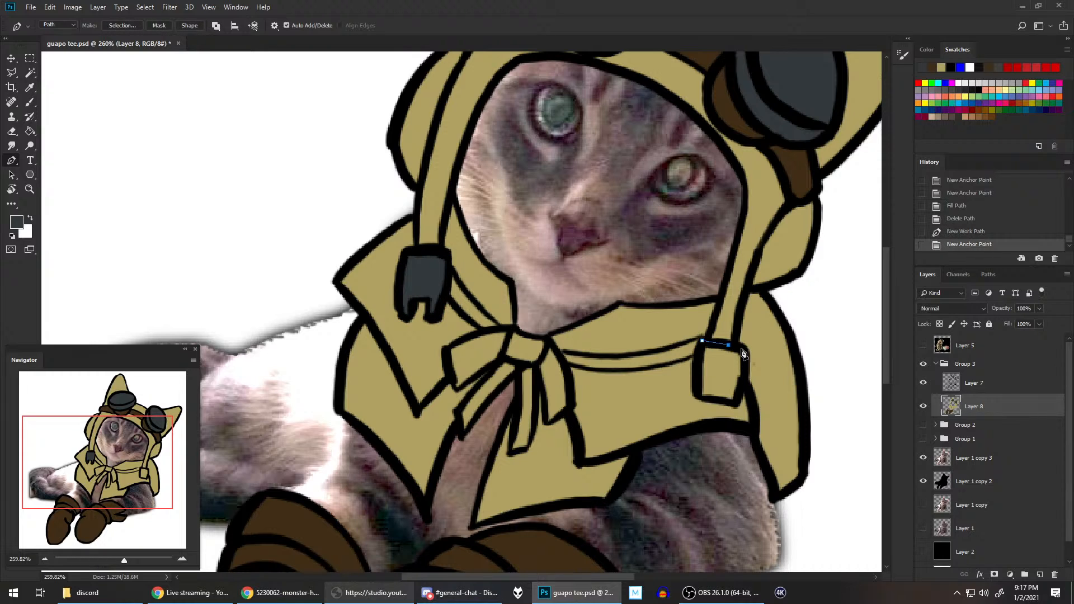
pyautogui.click(742, 349)
pyautogui.click(745, 366)
pyautogui.click(744, 384)
pyautogui.click(738, 402)
pyautogui.click(732, 406)
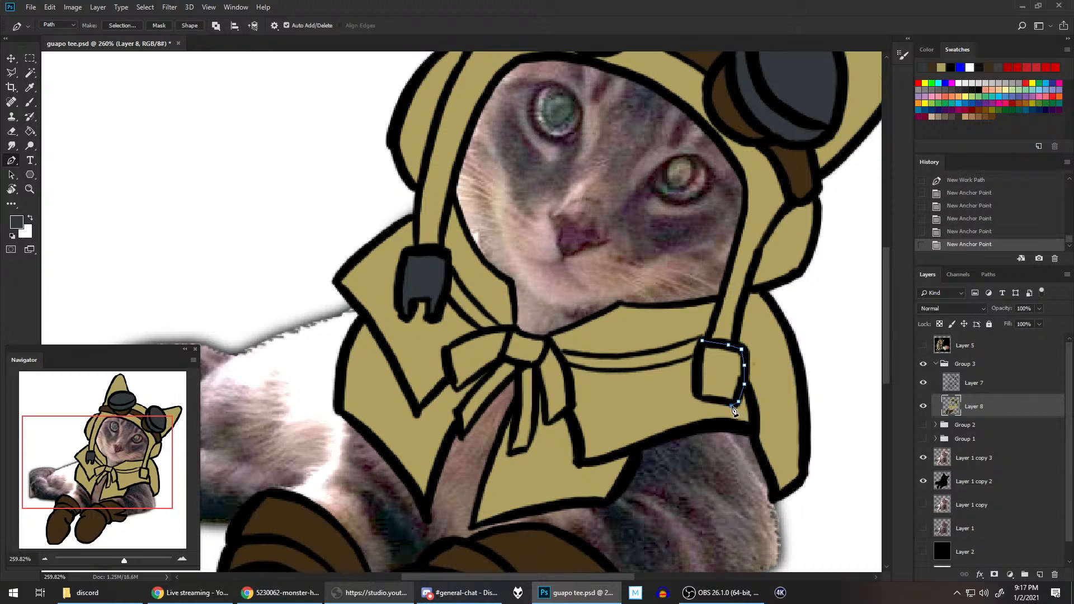
pyautogui.click(699, 398)
pyautogui.click(697, 381)
pyautogui.click(698, 364)
pyautogui.click(700, 348)
pyautogui.hotkey('alt', 'BackSpace')
pyautogui.press('BackSpace')
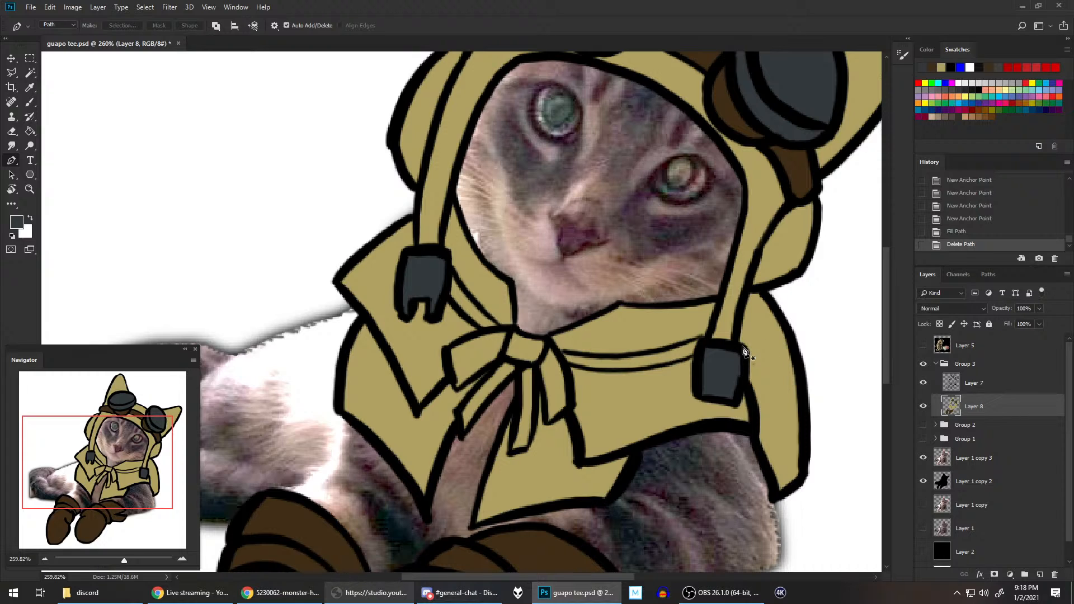
# Step: Sample the scarf's red from Group 2 as the foreground colour with Group 3 temporarily hidden, restore both groups' visibility, and save the document
pyautogui.scroll(-5, 742, 351)
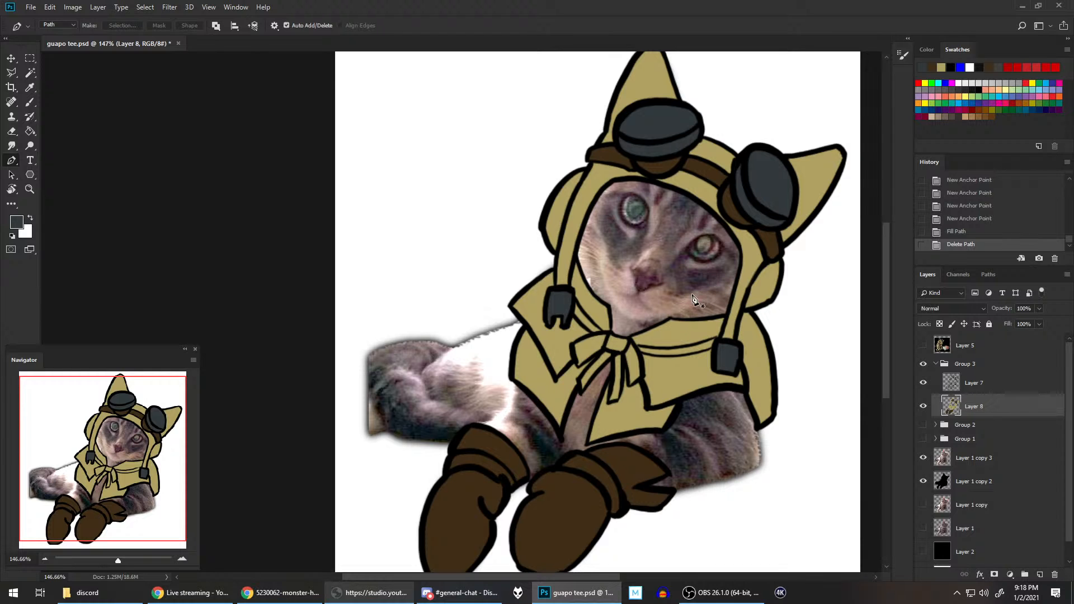
pyautogui.scroll(-3, 698, 301)
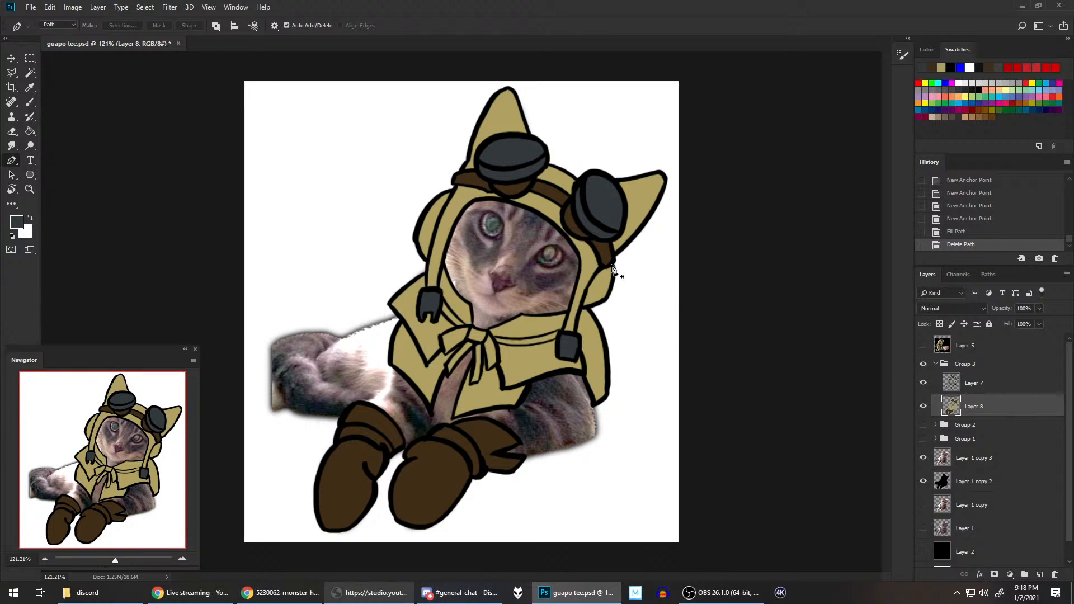
pyautogui.scroll(1, 613, 270)
pyautogui.scroll(-1, 614, 270)
pyautogui.click(923, 364)
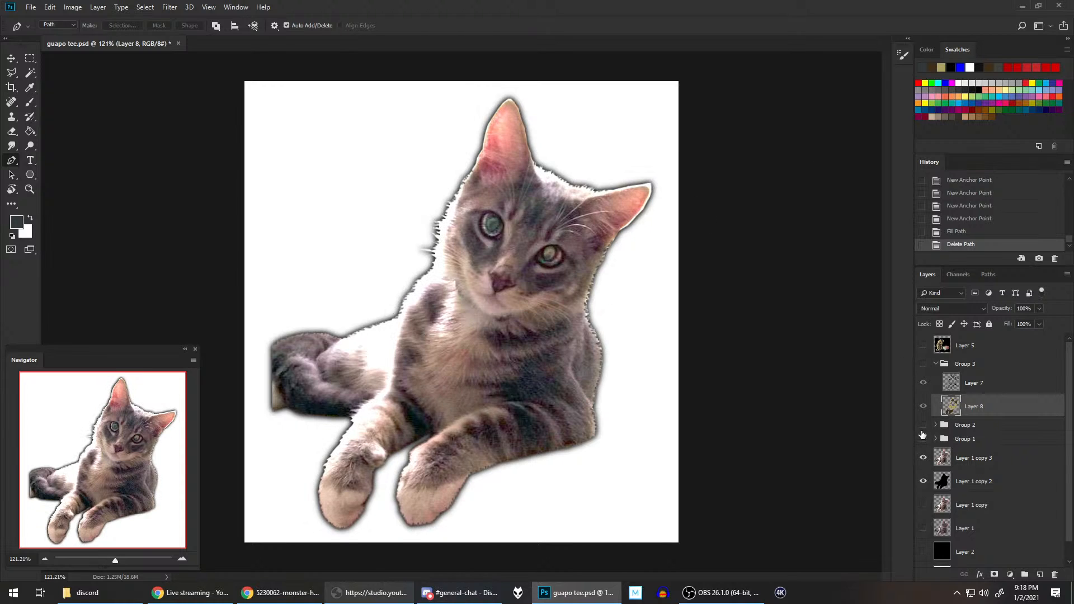
pyautogui.click(922, 425)
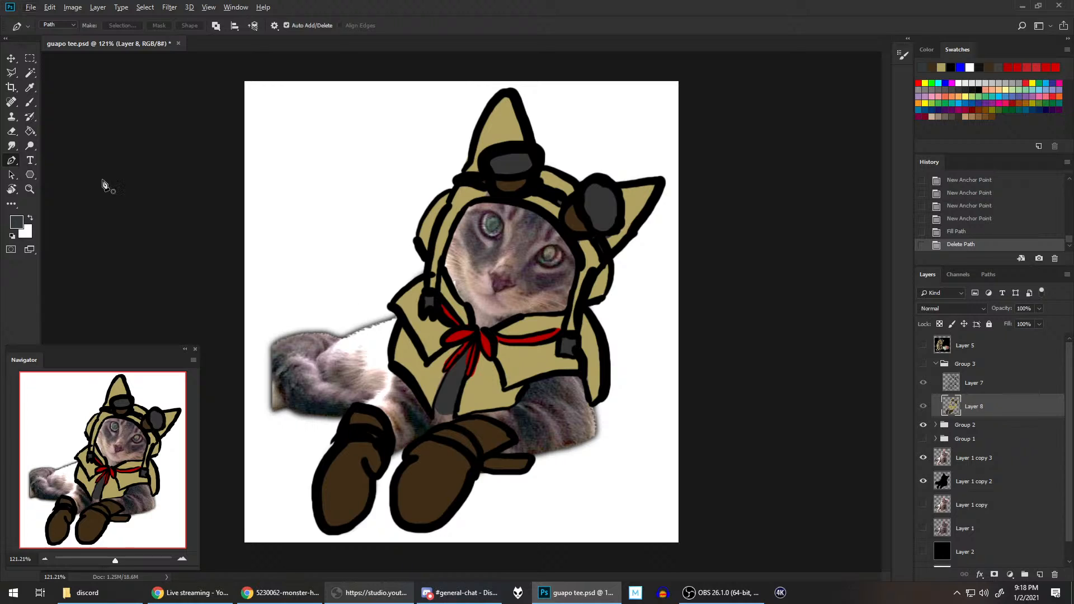
pyautogui.click(30, 87)
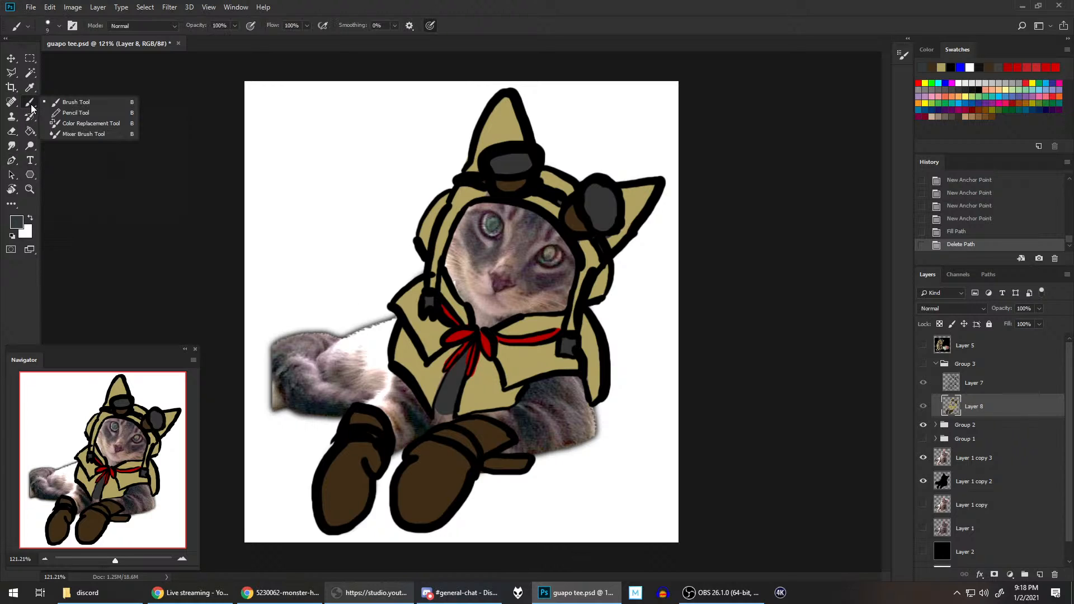
pyautogui.click(470, 336)
pyautogui.click(16, 162)
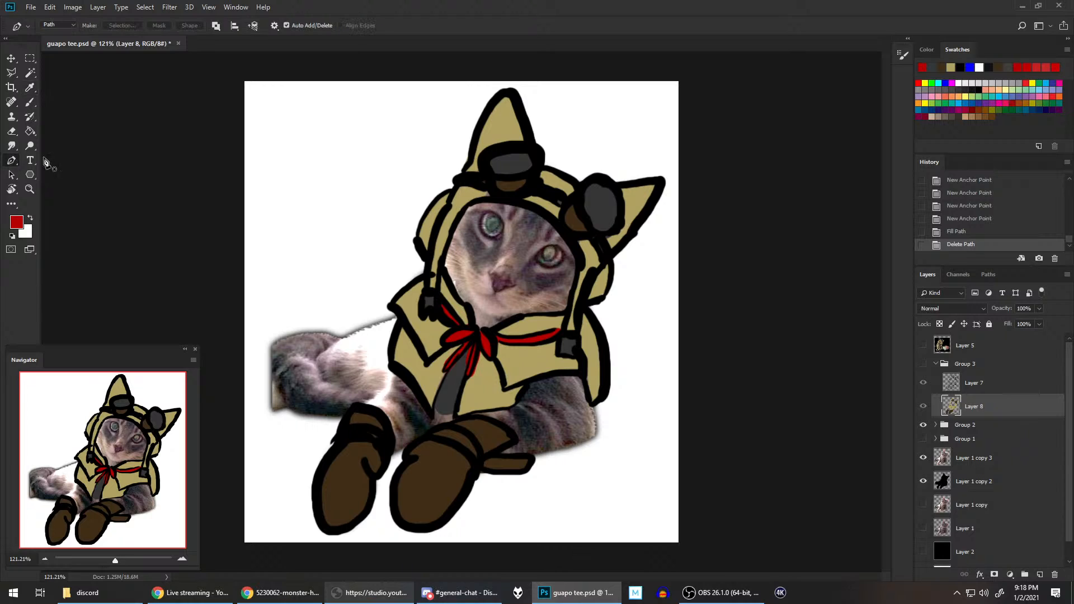
pyautogui.click(923, 365)
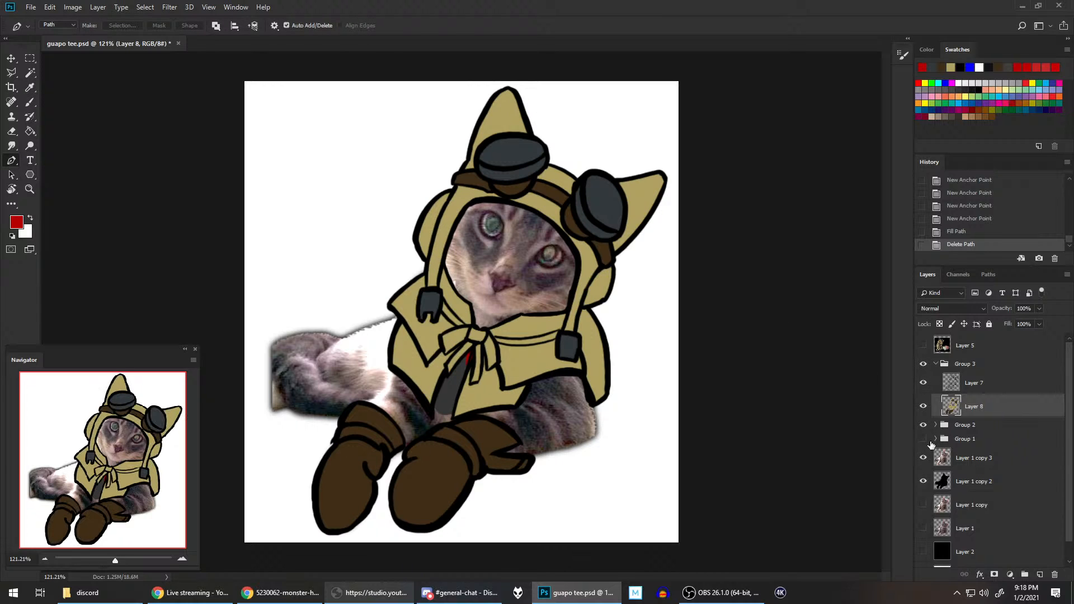
pyautogui.click(924, 425)
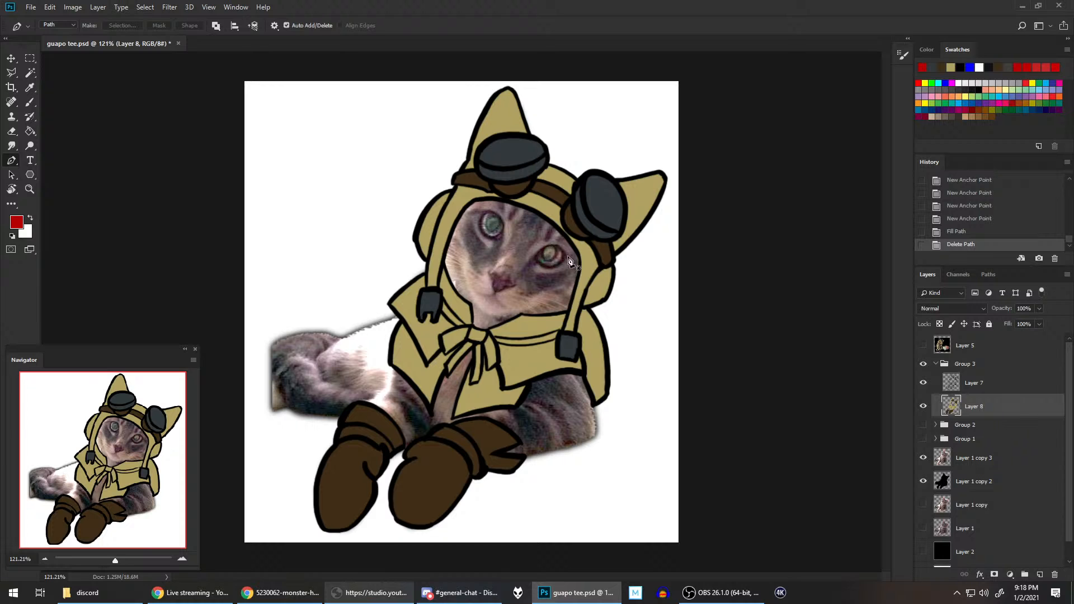
pyautogui.scroll(5, 425, 291)
pyautogui.scroll(-3, 425, 291)
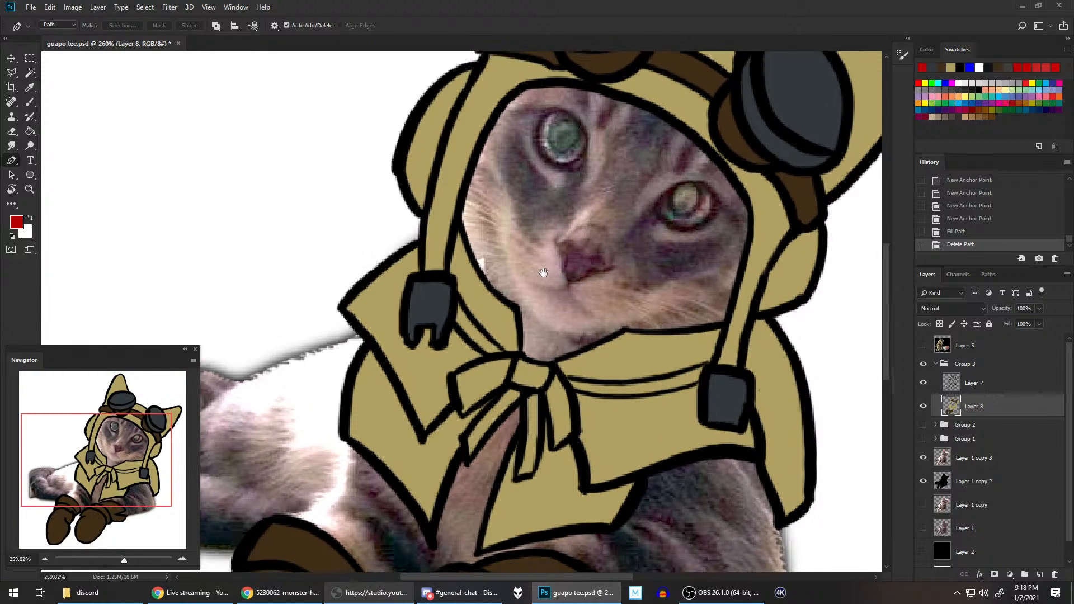
pyautogui.scroll(2, 555, 274)
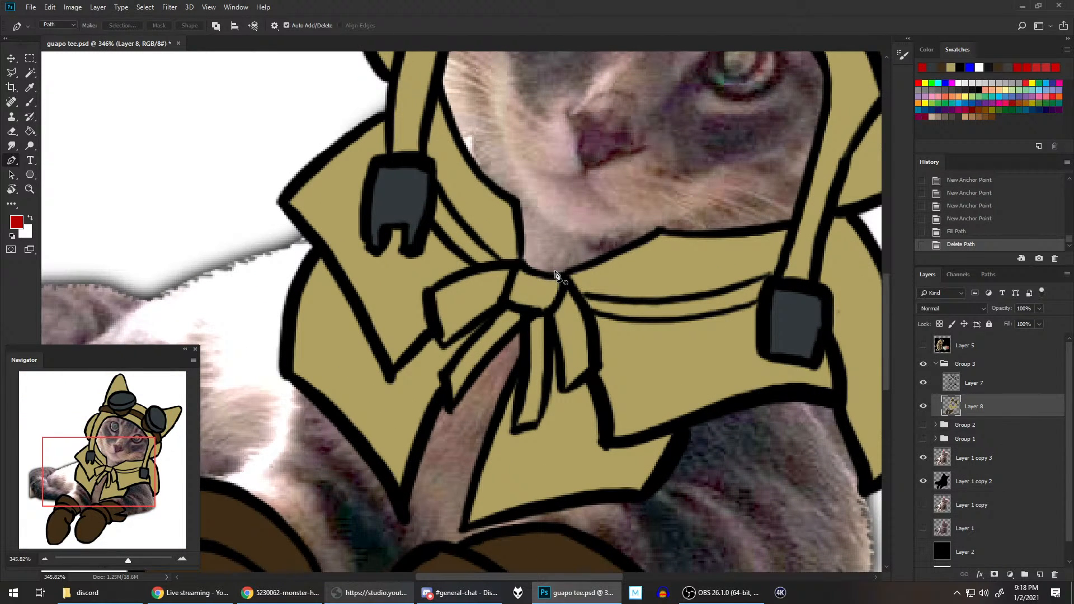
pyautogui.hotkey('ctrl', 's')
# Step: Start a Pen path on Layer 8 along the scarf's upper edge from the left buckle across the top of the bow's knot
pyautogui.click(437, 190)
pyautogui.click(460, 222)
pyautogui.click(489, 250)
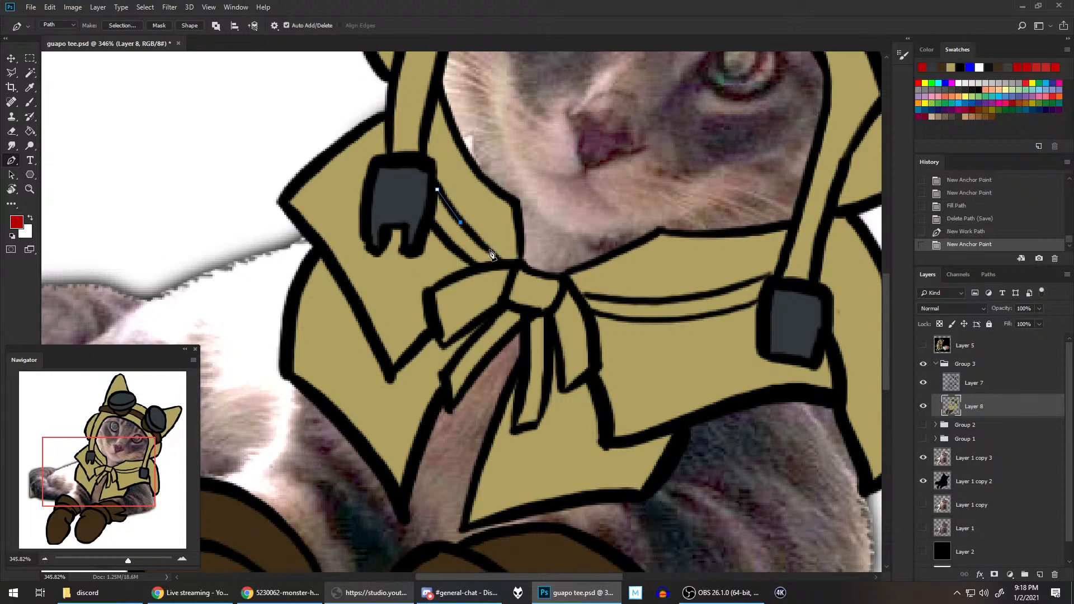
pyautogui.click(501, 261)
pyautogui.click(514, 262)
pyautogui.click(523, 265)
pyautogui.click(532, 273)
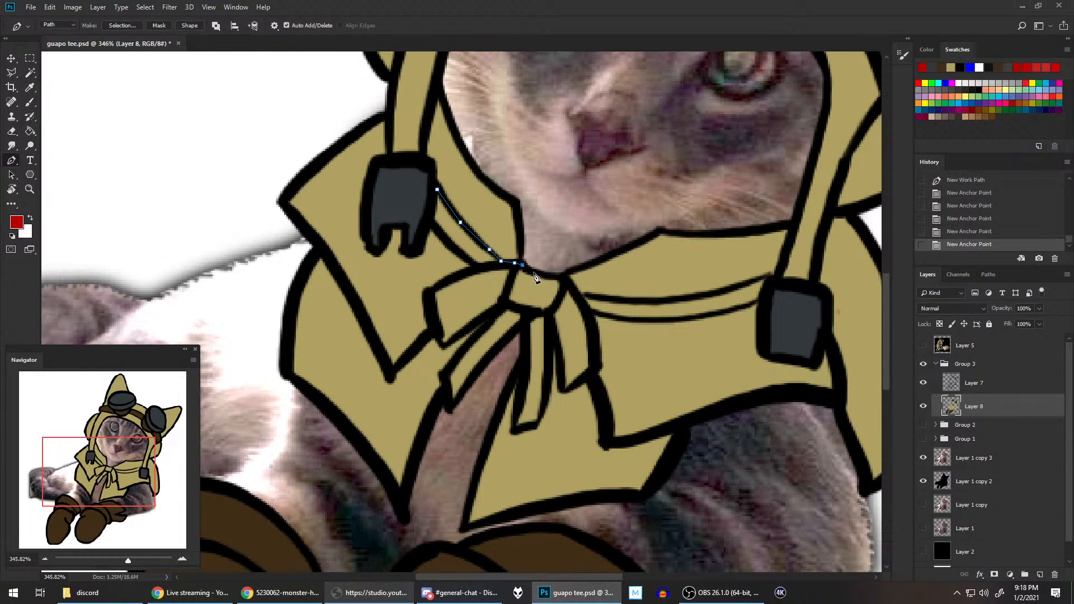
pyautogui.click(549, 278)
pyautogui.click(563, 278)
pyautogui.click(581, 267)
pyautogui.click(620, 253)
pyautogui.click(637, 244)
pyautogui.click(657, 236)
pyautogui.click(664, 231)
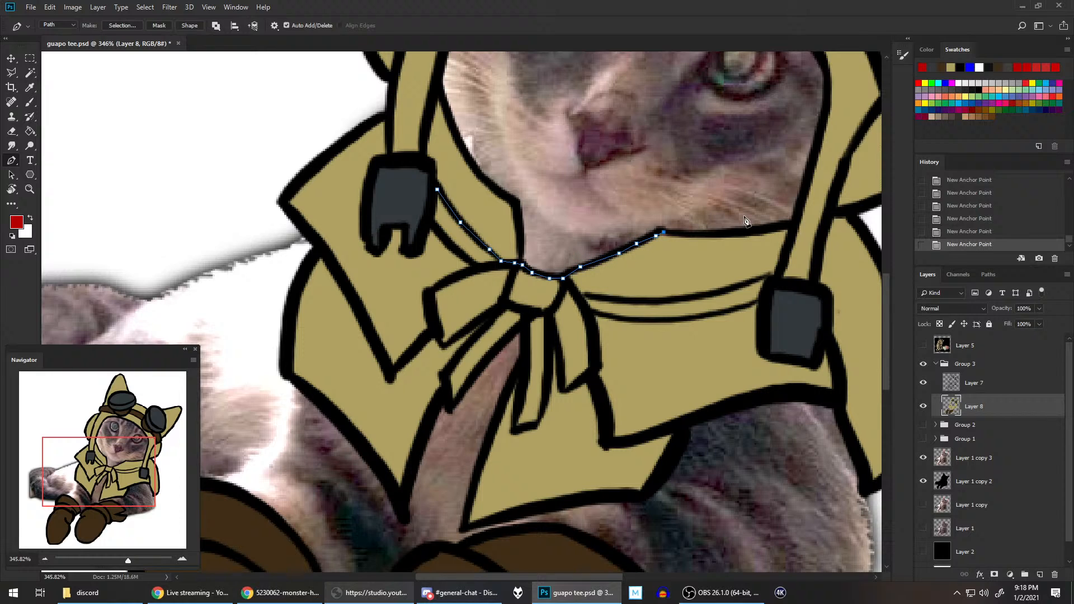
pyautogui.click(689, 234)
pyautogui.click(712, 236)
pyautogui.click(735, 232)
pyautogui.click(756, 229)
pyautogui.click(780, 226)
pyautogui.click(789, 224)
pyautogui.click(973, 193)
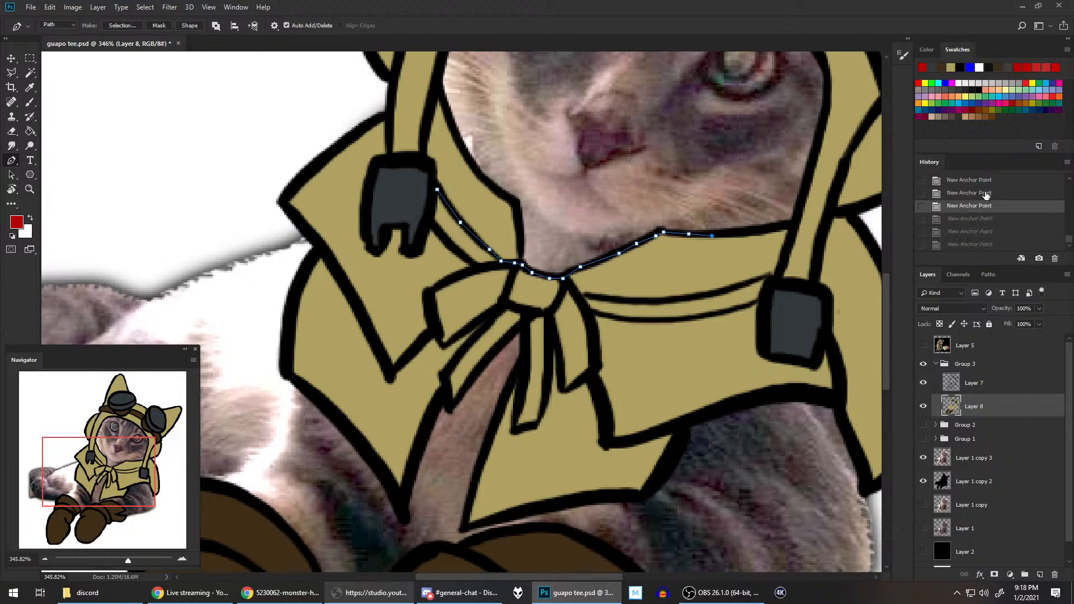
pyautogui.hotkey('ctrl', 'z')
pyautogui.hotkey('ctrl', 'z')
pyautogui.hotkey('ctrl', 'z')
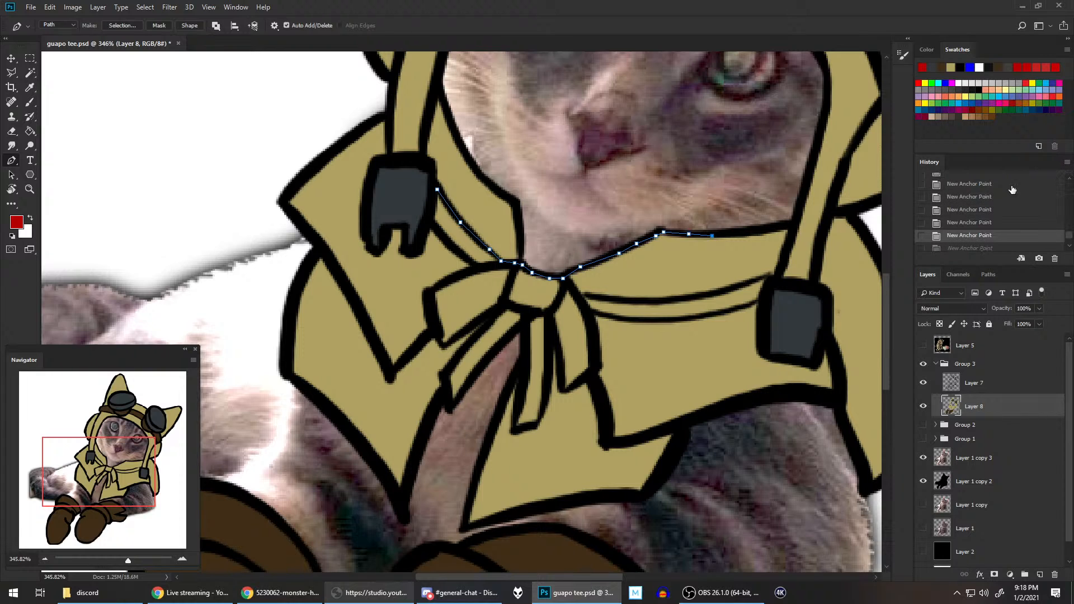
pyautogui.click(1070, 180)
pyautogui.click(1070, 179)
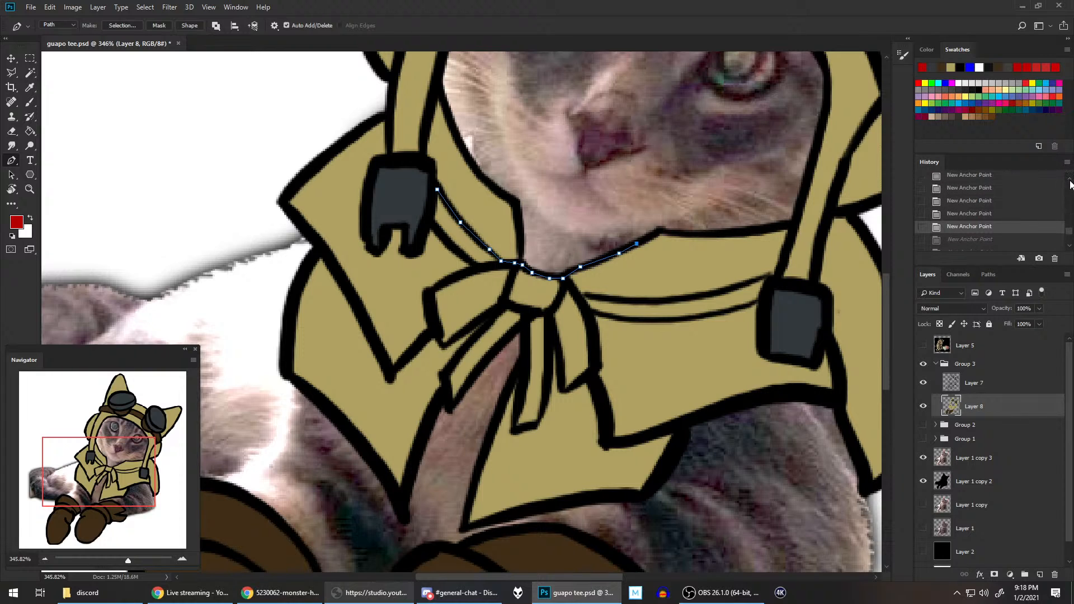
pyautogui.click(1014, 189)
# Step: Continue the path from the knot along the upper edge of the right scarf band to the right buckle
pyautogui.click(571, 284)
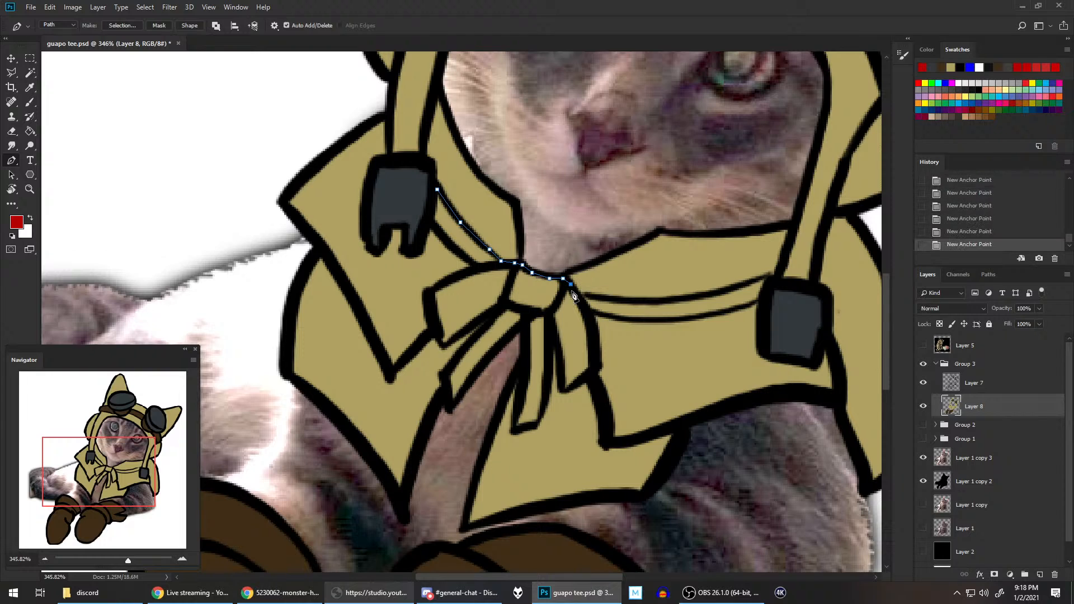
pyautogui.click(574, 295)
pyautogui.click(604, 296)
pyautogui.click(637, 302)
pyautogui.click(685, 298)
pyautogui.click(715, 292)
pyautogui.click(738, 288)
pyautogui.click(757, 280)
pyautogui.click(765, 276)
pyautogui.click(773, 276)
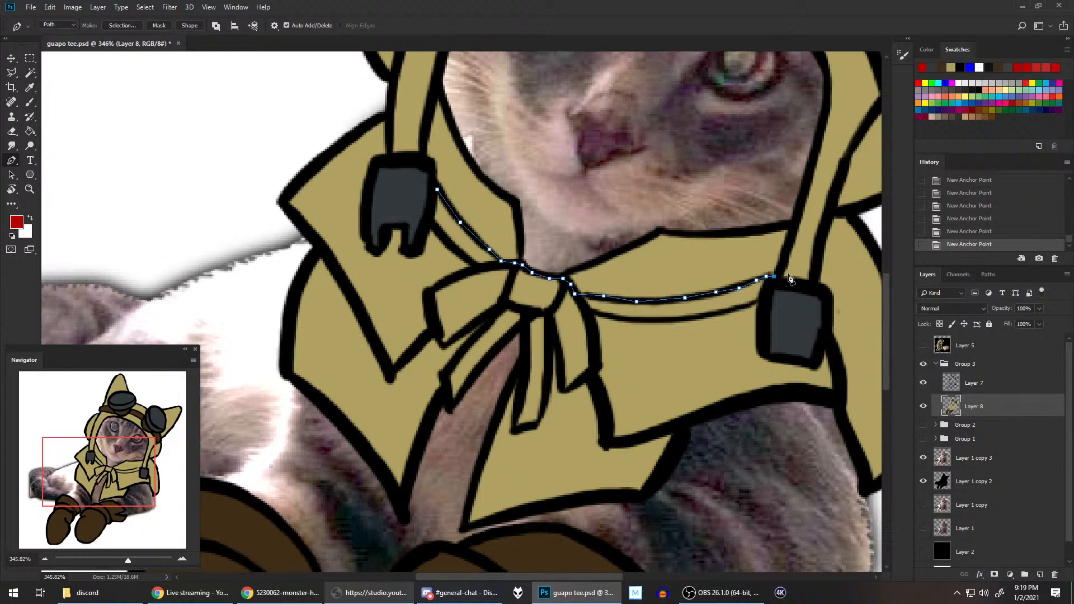
# Step: Trace the path down beside the right buckle and back along the scarf band's lower edge to the bow
pyautogui.click(766, 286)
pyautogui.click(760, 301)
pyautogui.click(749, 306)
pyautogui.click(712, 317)
pyautogui.click(661, 319)
pyautogui.click(624, 320)
pyautogui.click(607, 313)
pyautogui.click(590, 311)
# Step: Extend the path around the bow's right piece, down its outer edge and back up to the knot
pyautogui.click(594, 334)
pyautogui.click(594, 364)
pyautogui.click(588, 377)
pyautogui.click(578, 384)
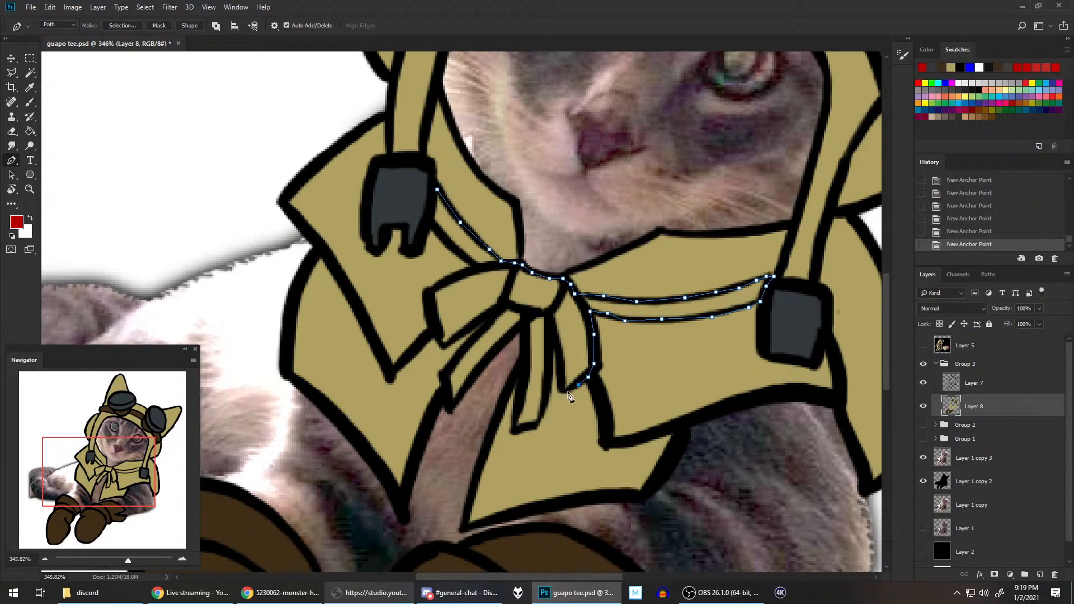
pyautogui.click(563, 392)
pyautogui.click(559, 385)
pyautogui.click(556, 350)
pyautogui.click(553, 331)
# Step: Extend the path around the bow's middle hanging tail and back up to the knot
pyautogui.click(547, 319)
pyautogui.click(549, 342)
pyautogui.click(547, 379)
pyautogui.click(547, 399)
pyautogui.click(541, 417)
pyautogui.click(536, 427)
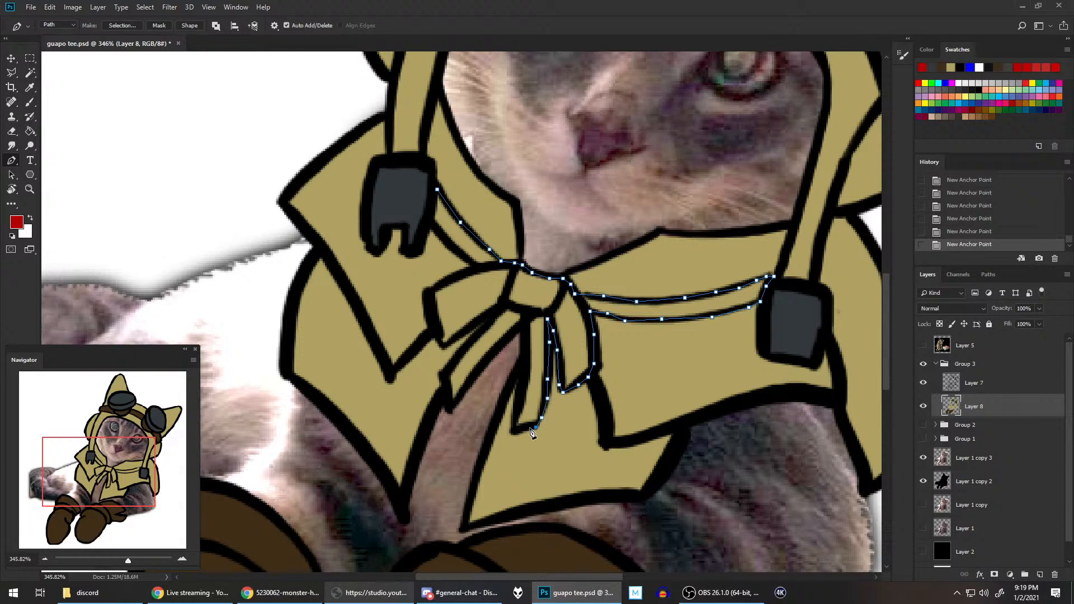
pyautogui.click(519, 431)
pyautogui.click(511, 431)
pyautogui.click(520, 401)
pyautogui.click(526, 363)
pyautogui.click(523, 334)
# Step: Extend the path around the bow's left hanging tail, returning to the underside of the left loop
pyautogui.click(518, 327)
pyautogui.click(502, 342)
pyautogui.click(479, 365)
pyautogui.click(469, 384)
pyautogui.click(462, 394)
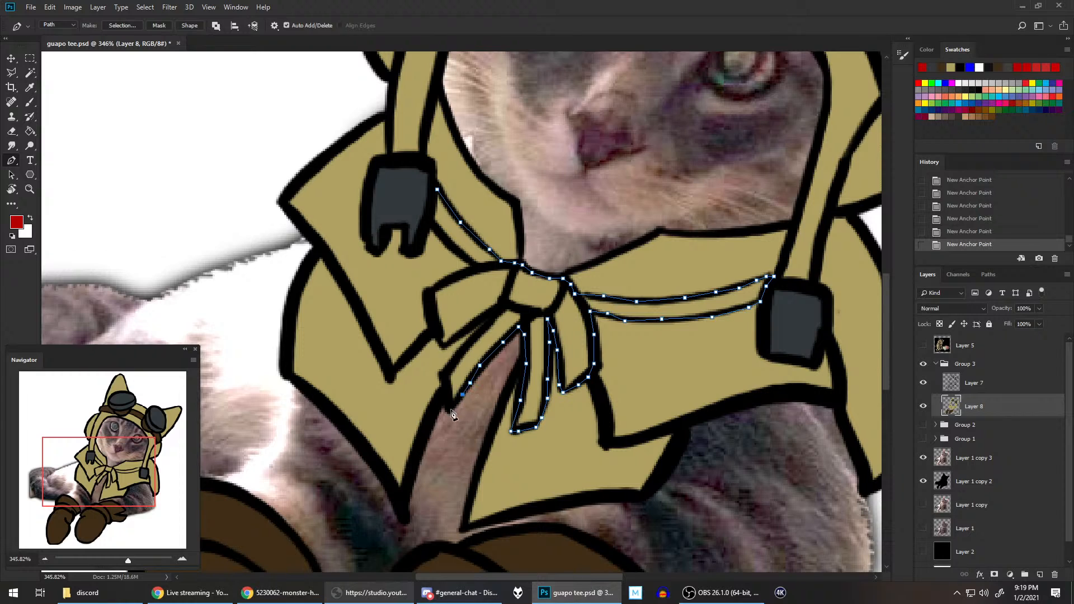
pyautogui.click(449, 413)
pyautogui.click(441, 375)
pyautogui.click(458, 355)
pyautogui.click(473, 339)
pyautogui.click(493, 319)
# Step: Trace the path around the bow's left loop up to where it meets the left scarf band
pyautogui.click(489, 314)
pyautogui.click(456, 337)
pyautogui.click(443, 348)
pyautogui.click(431, 328)
pyautogui.click(425, 307)
pyautogui.click(427, 293)
pyautogui.click(459, 276)
pyautogui.click(474, 269)
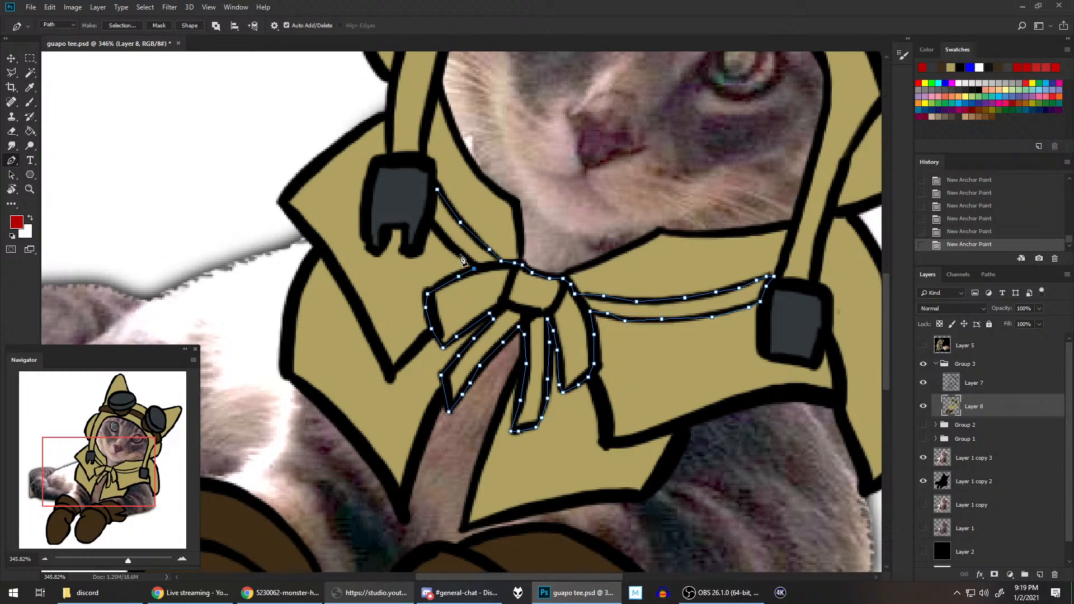
# Step: Finish the path along the left scarf band's lower edge, fill the whole scarf and bow with red, and delete the path
pyautogui.click(458, 253)
pyautogui.click(431, 222)
pyautogui.hotkey('alt', 'BackSpace')
pyautogui.press('BackSpace')
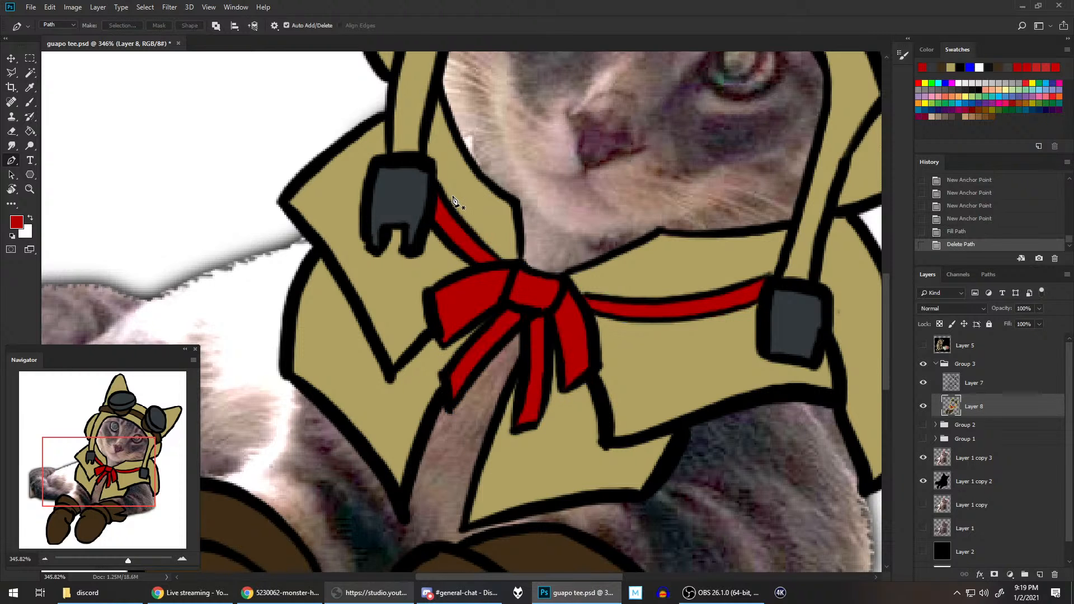
pyautogui.scroll(-5, 561, 201)
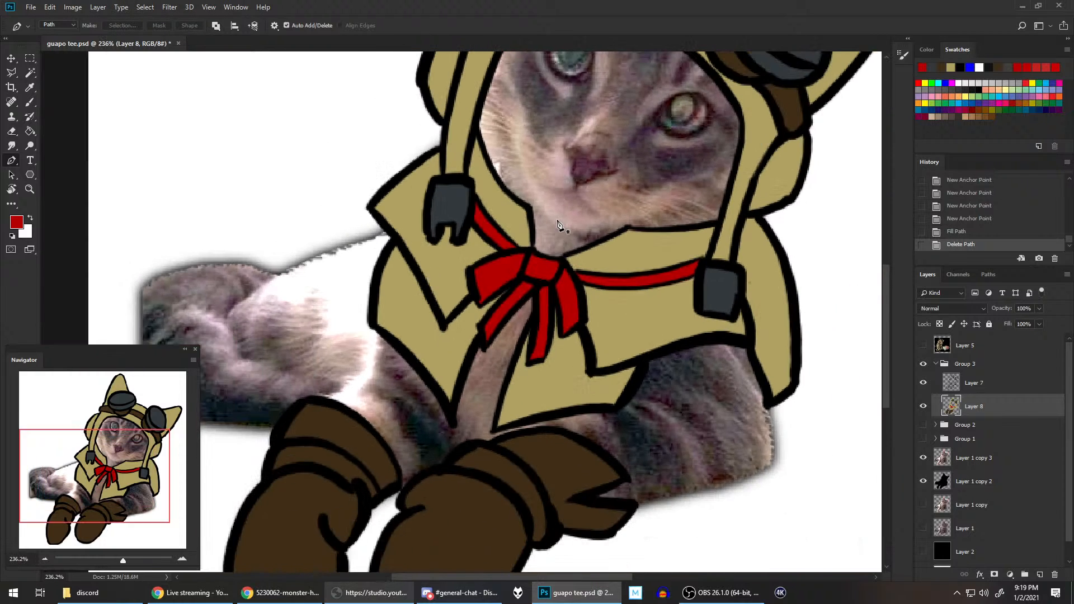
pyautogui.scroll(-3, 594, 176)
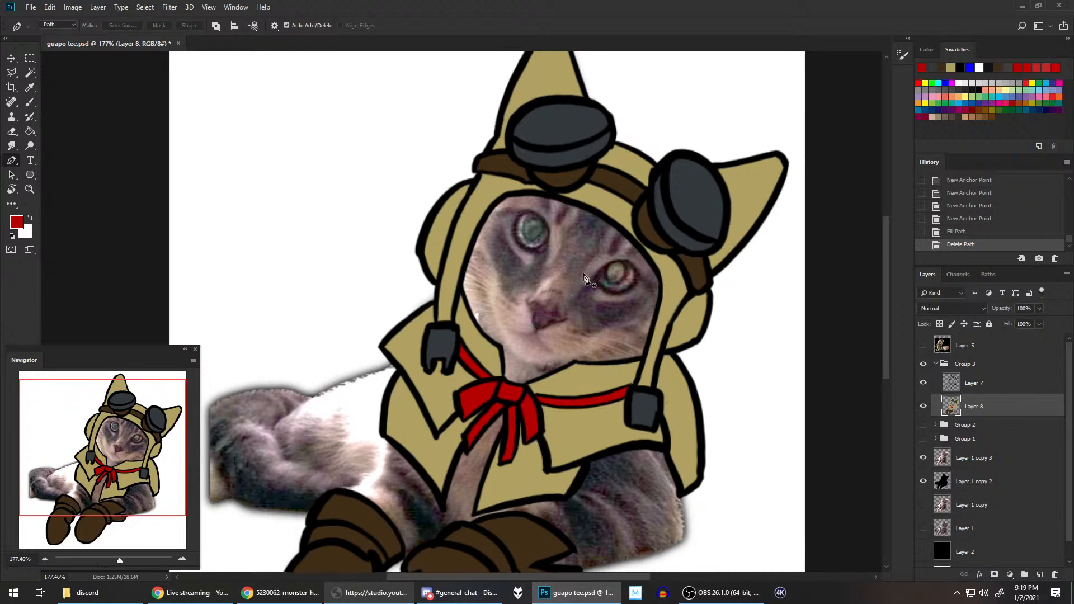
pyautogui.scroll(-2, 621, 246)
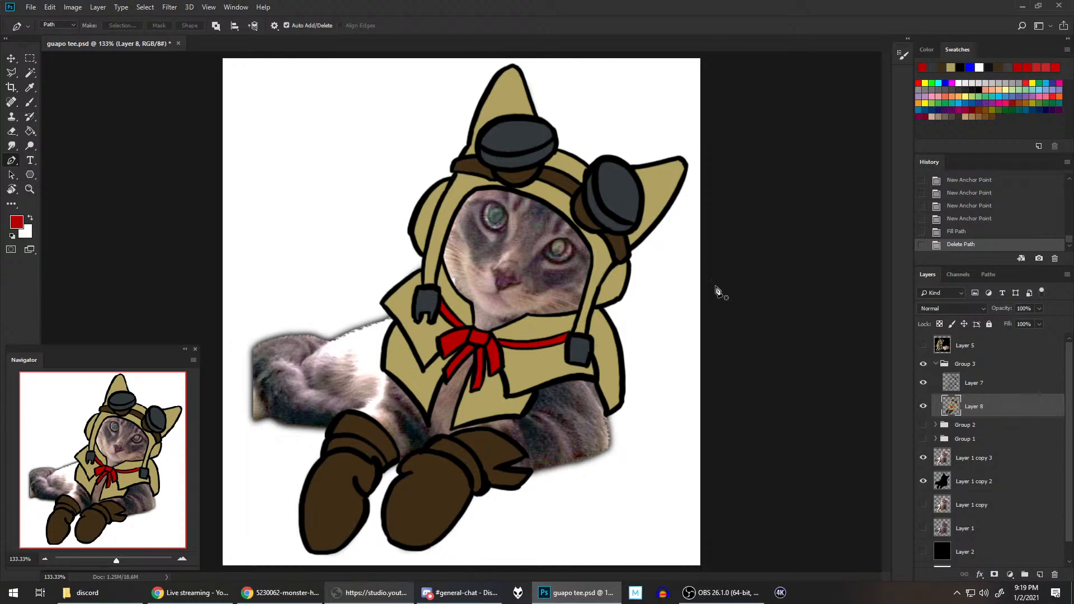
pyautogui.scroll(-4, 661, 273)
pyautogui.scroll(1, 661, 273)
pyautogui.scroll(1, 660, 273)
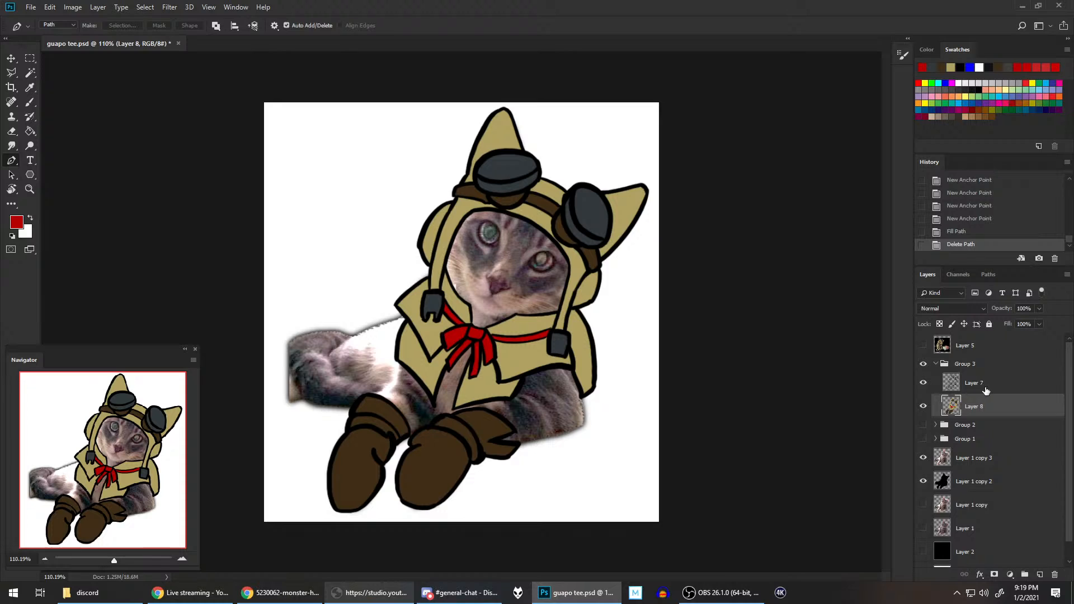
# Step: Paint a white zigzag reflection on each goggle lens, using a new layer between the line art and the flat colours
pyautogui.click(1039, 574)
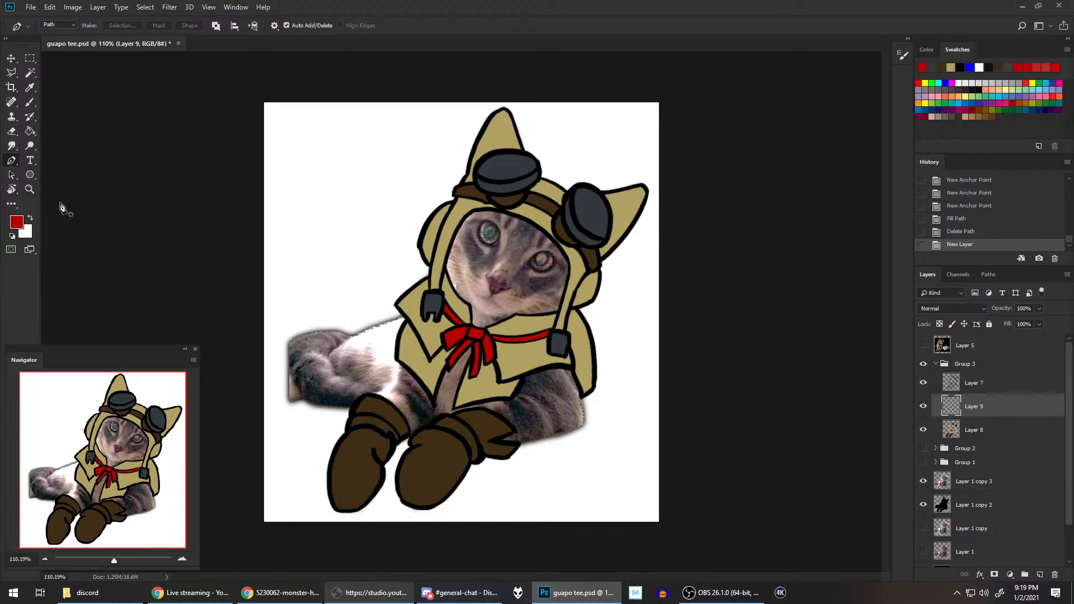
pyautogui.click(30, 218)
pyautogui.click(30, 102)
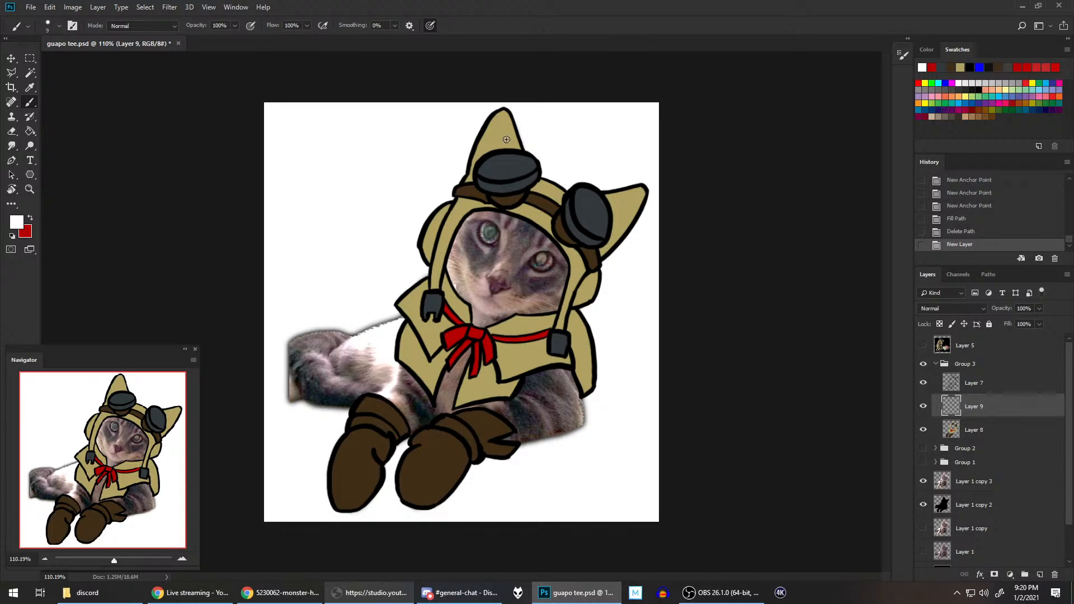
pyautogui.moveTo(491, 178); pyautogui.dragTo(511, 157)
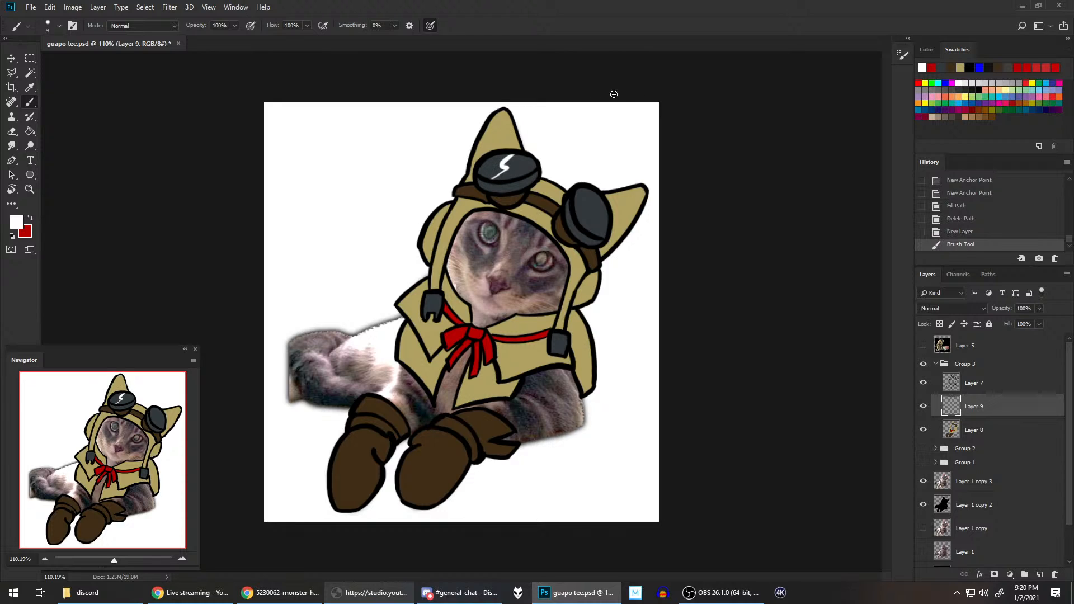
pyautogui.moveTo(581, 223); pyautogui.dragTo(599, 200)
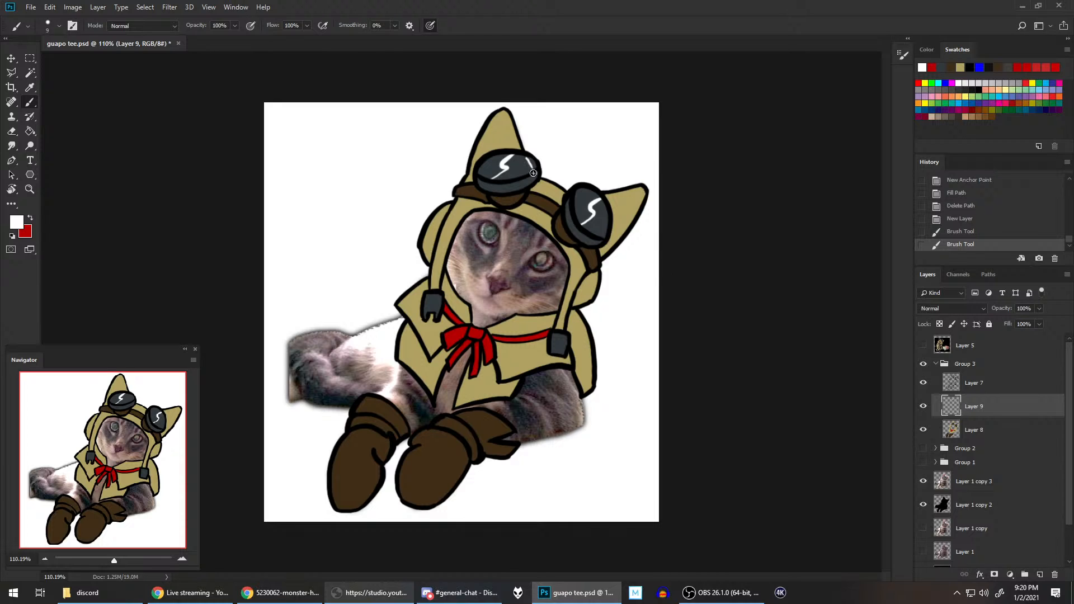
# Step: Add a short white glint near the outer edge of each goggle lens and save the document
pyautogui.moveTo(536, 155); pyautogui.dragTo(531, 175)
pyautogui.moveTo(614, 218); pyautogui.dragTo(607, 239)
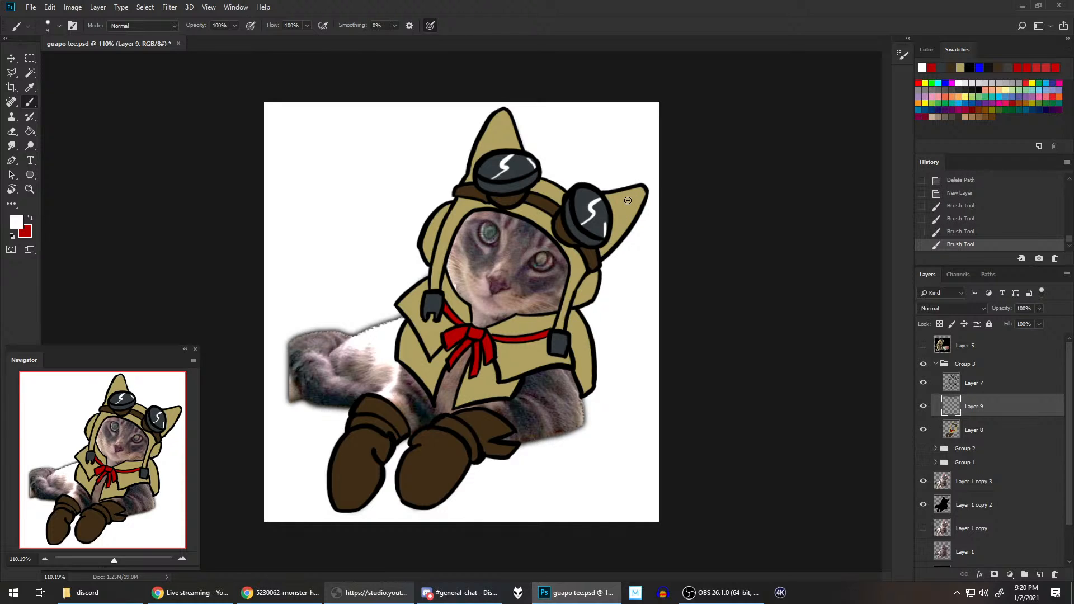
pyautogui.scroll(-2, 654, 204)
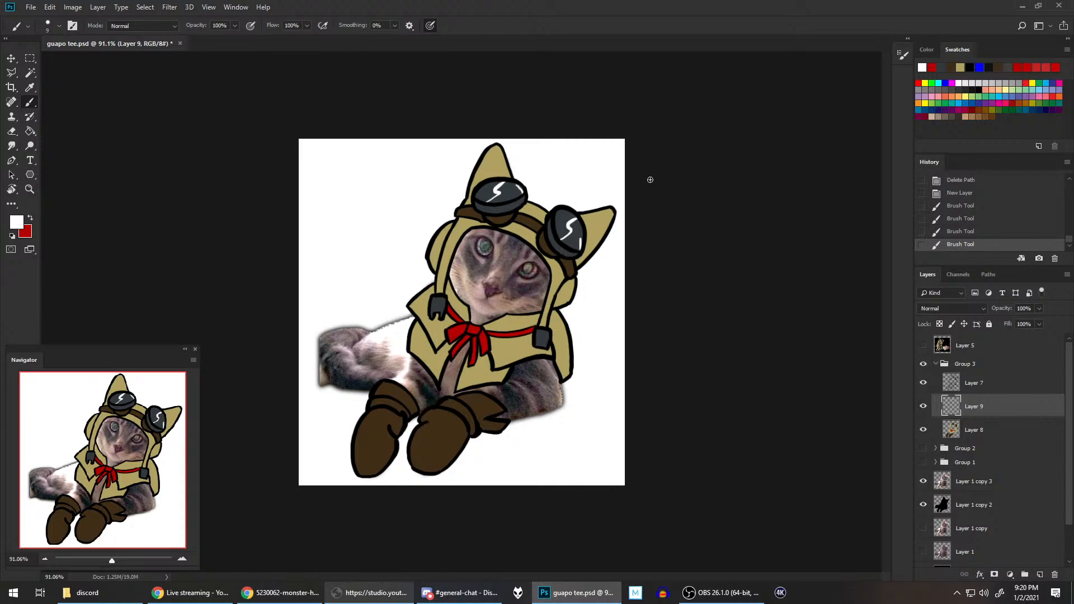
pyautogui.hotkey('ctrl', 's')
# Step: Reset the painting colours to black and white, select the outfit line art layer, and inspect the bow and collar up close
pyautogui.click(11, 236)
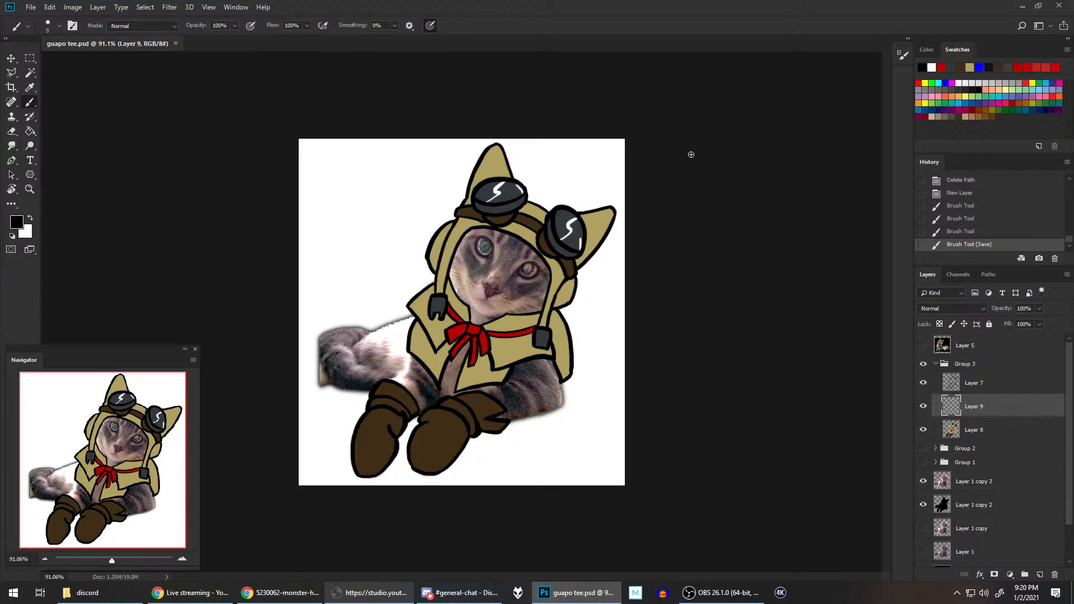
pyautogui.click(983, 382)
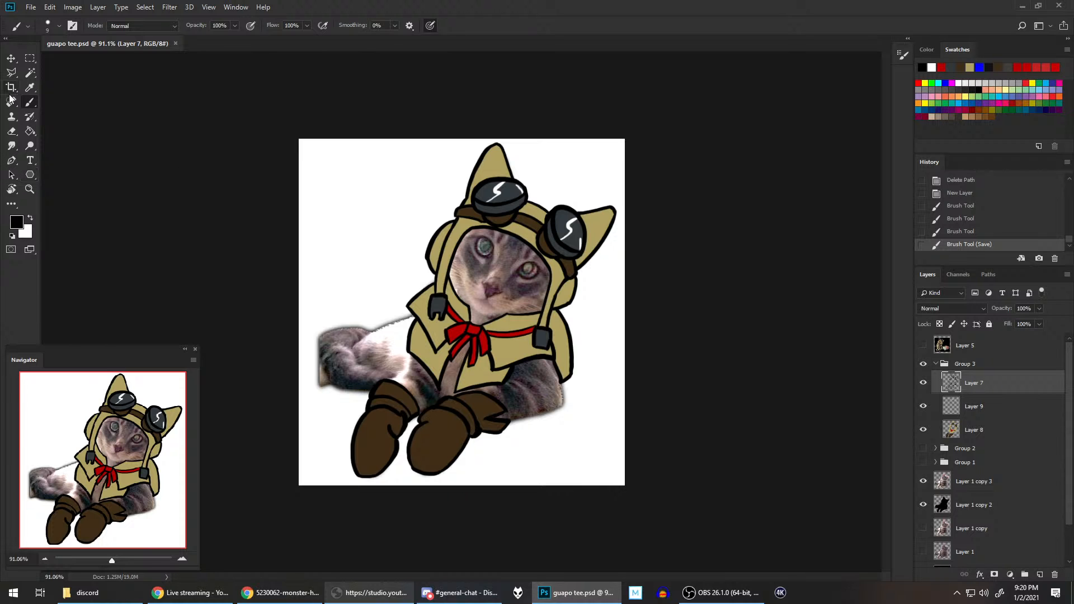
pyautogui.scroll(5, 479, 380)
pyautogui.moveTo(493, 352); pyautogui.dragTo(521, 257)
pyautogui.scroll(3, 584, 324)
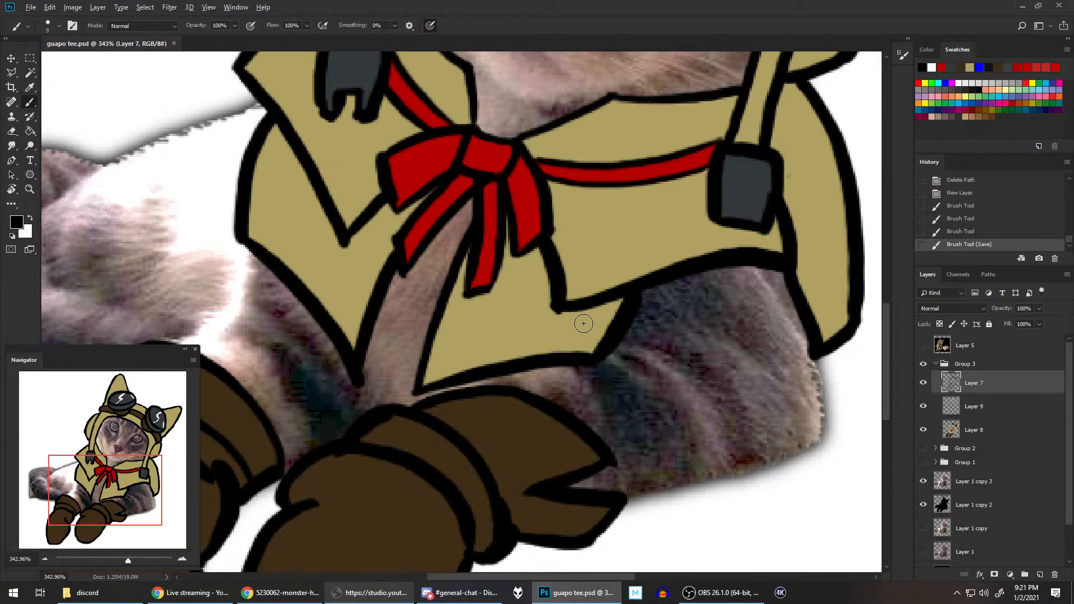
pyautogui.scroll(-6, 583, 323)
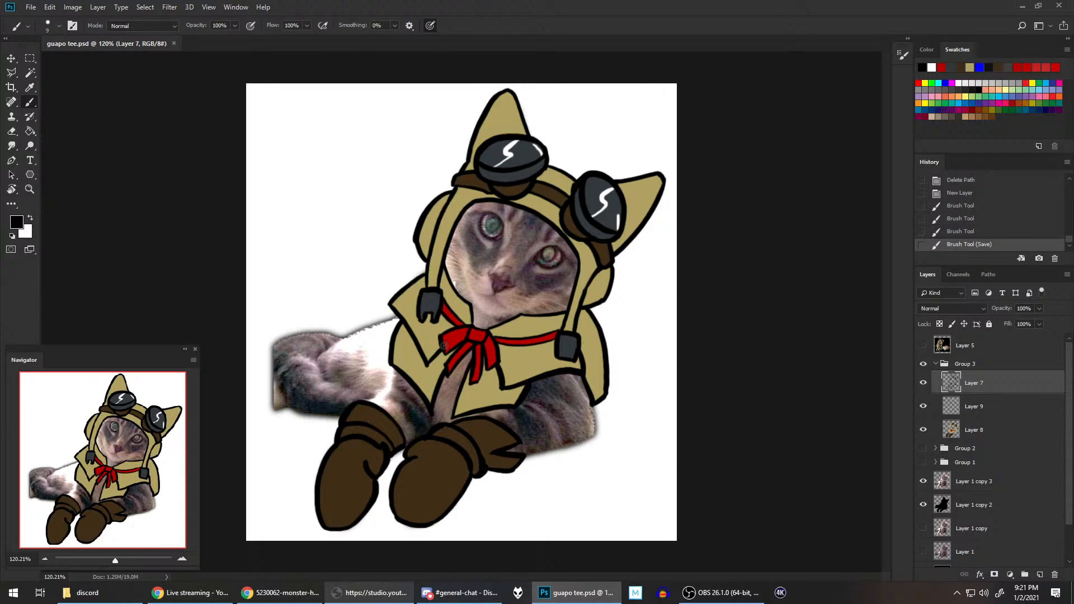
pyautogui.scroll(-1, 628, 286)
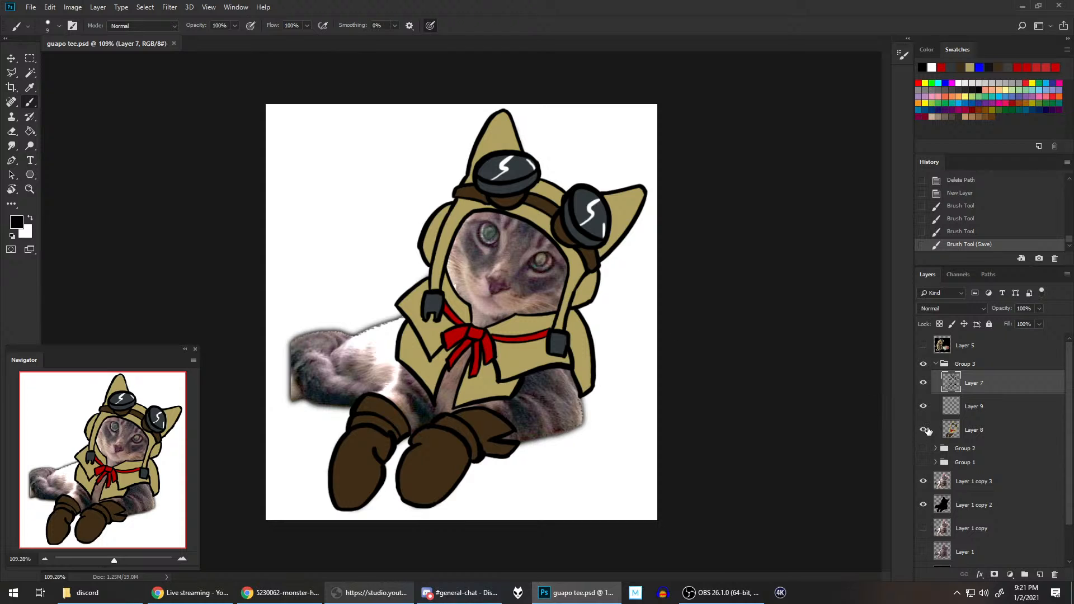
# Step: Compare the finished aviator outfit with the bare cat, the line art alone, and the rough version in Group 2
pyautogui.click(923, 363)
pyautogui.click(924, 429)
pyautogui.click(924, 430)
pyautogui.click(923, 363)
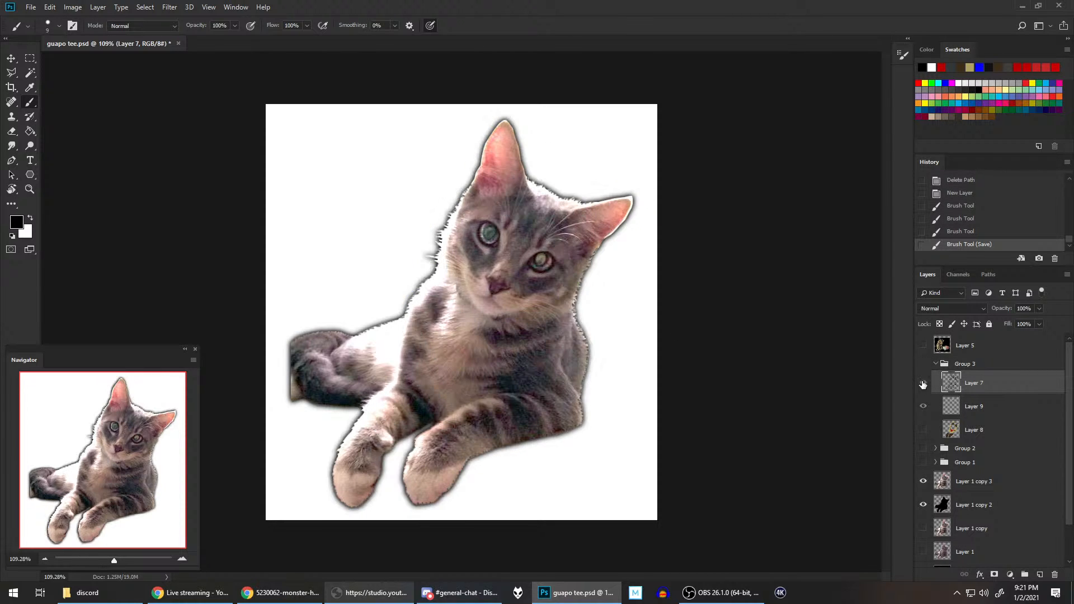
pyautogui.click(924, 448)
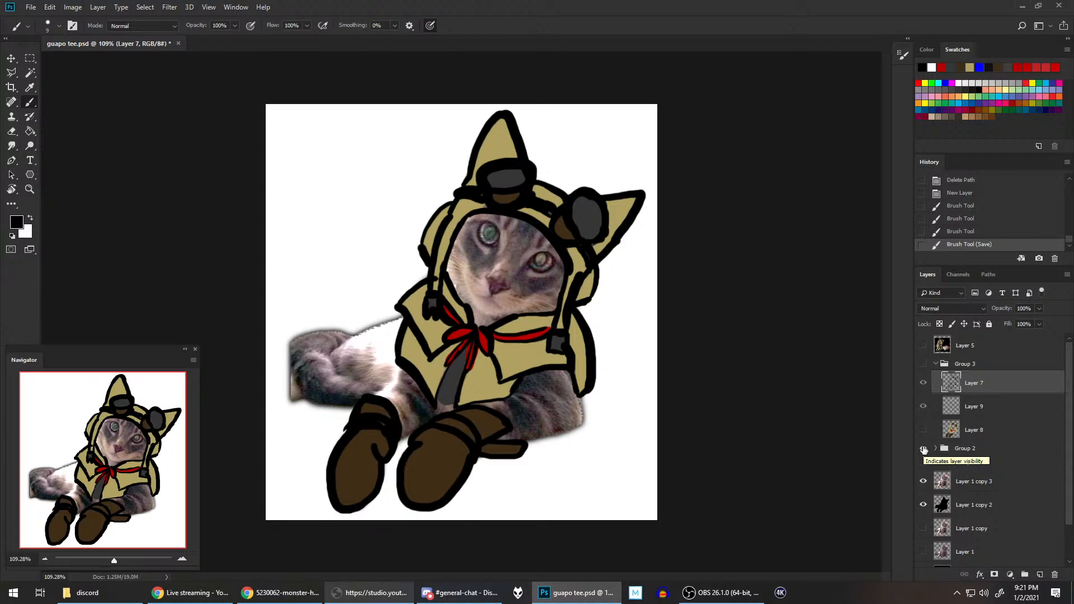
pyautogui.click(923, 448)
pyautogui.click(923, 363)
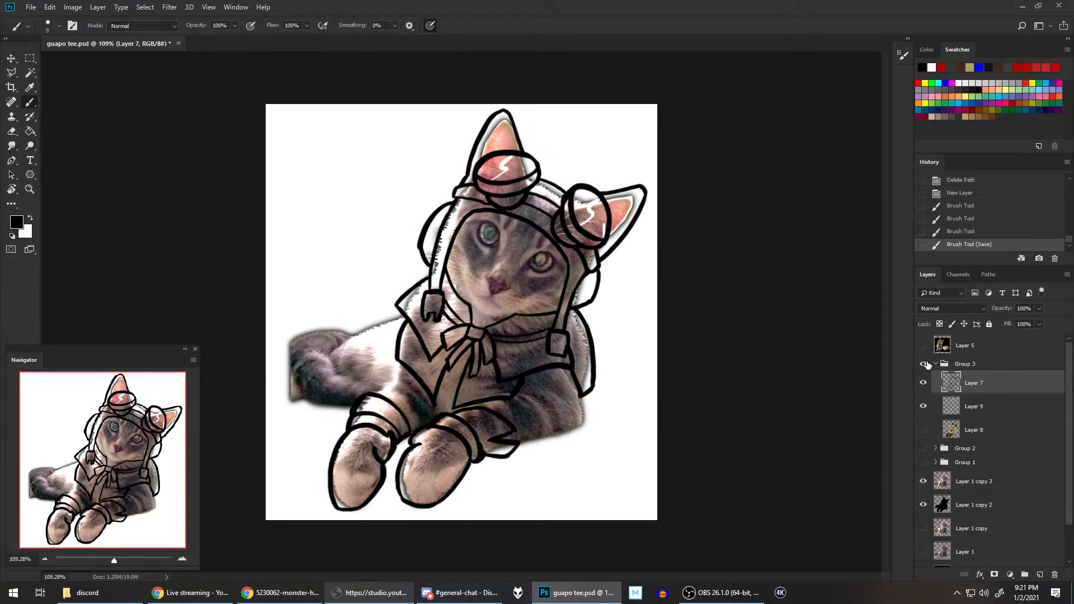
pyautogui.click(924, 430)
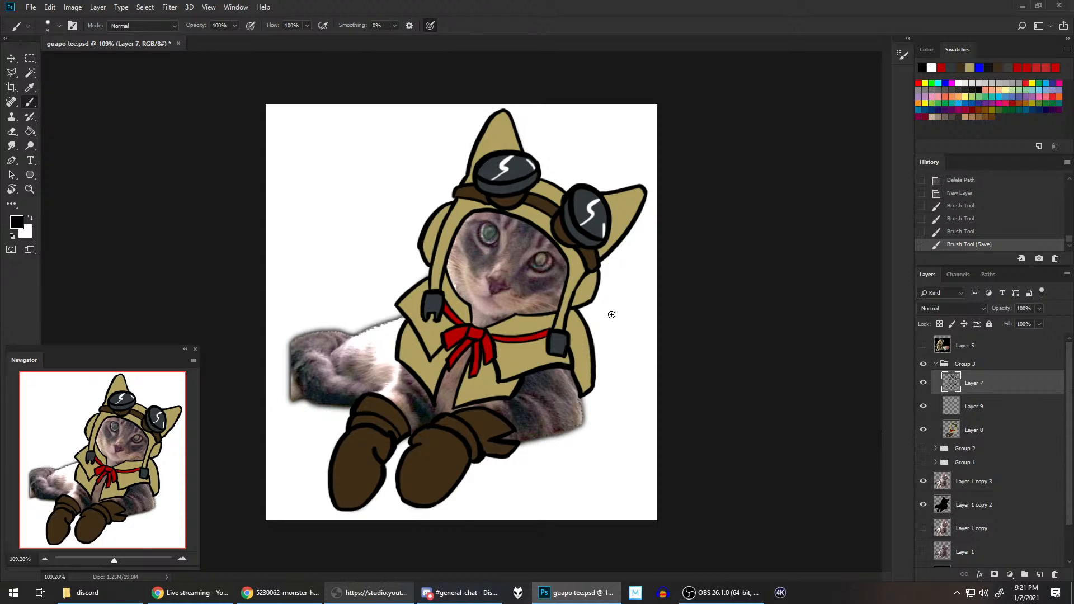
pyautogui.scroll(-2, 646, 294)
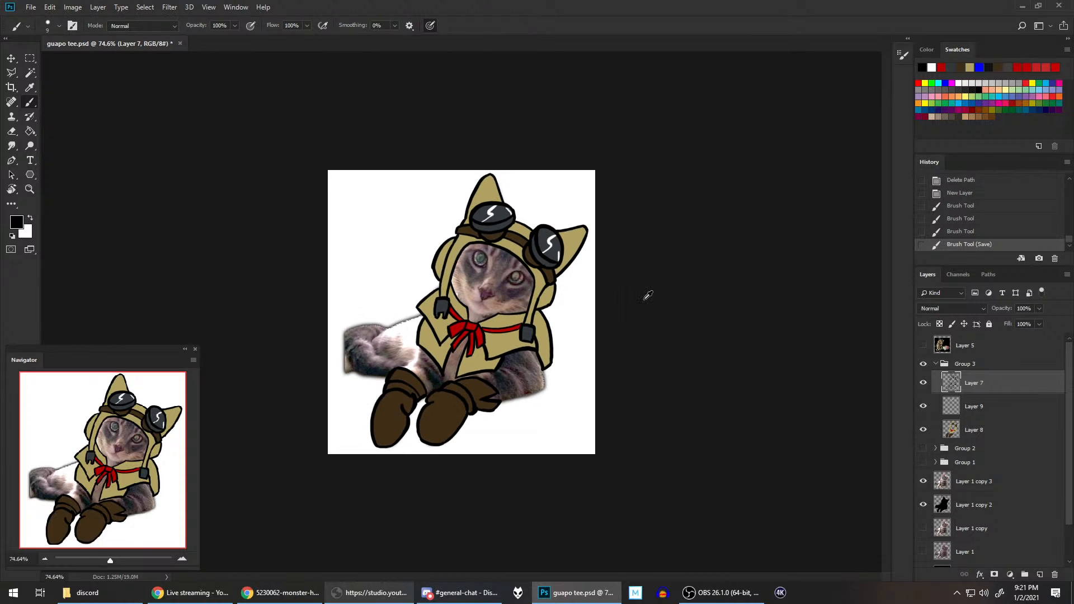
pyautogui.scroll(-2, 1001, 478)
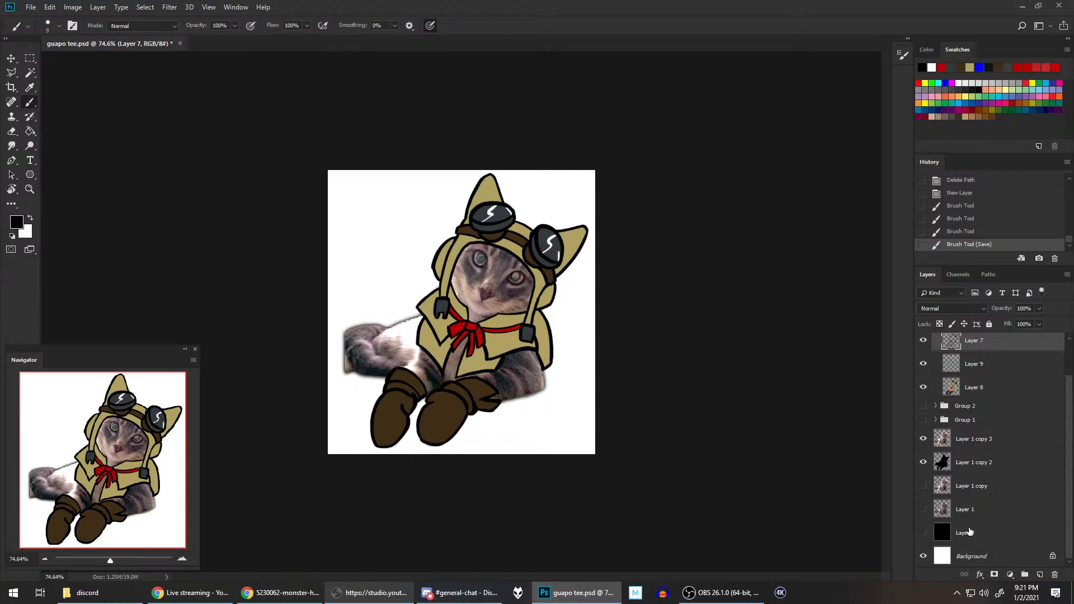
# Step: Clear the 16:9 crop ratio and start an unconstrained crop covering the whole canvas
pyautogui.click(12, 88)
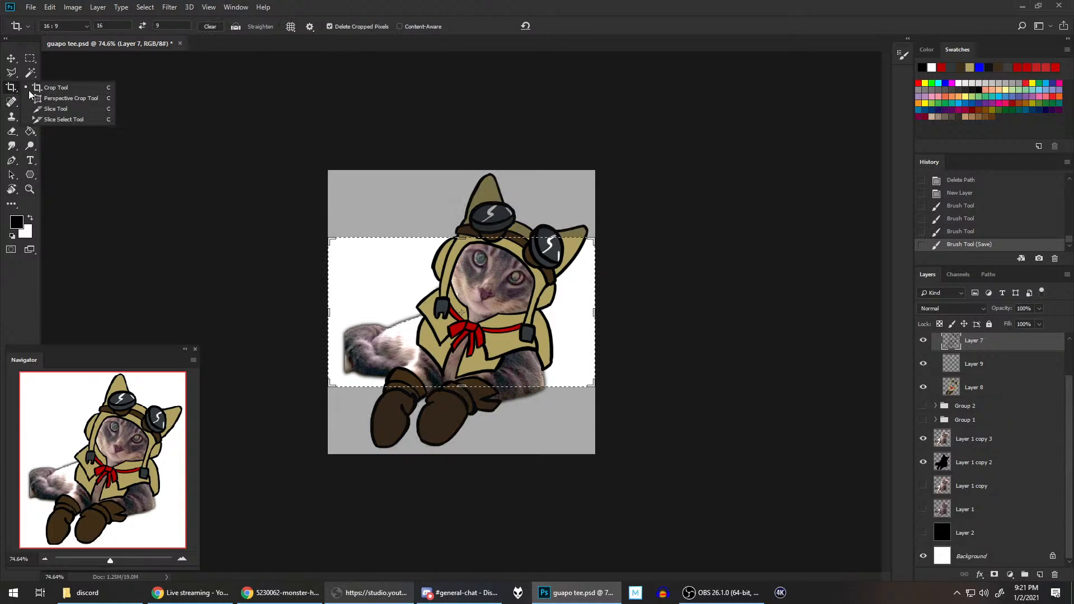
pyautogui.rightClick(457, 284)
pyautogui.click(473, 287)
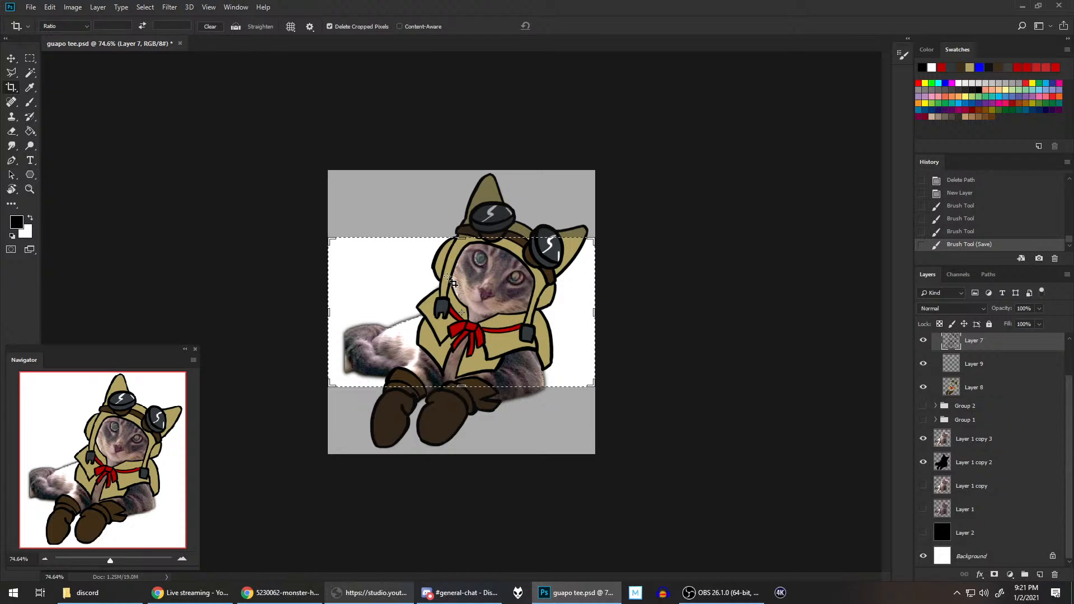
pyautogui.click(452, 283)
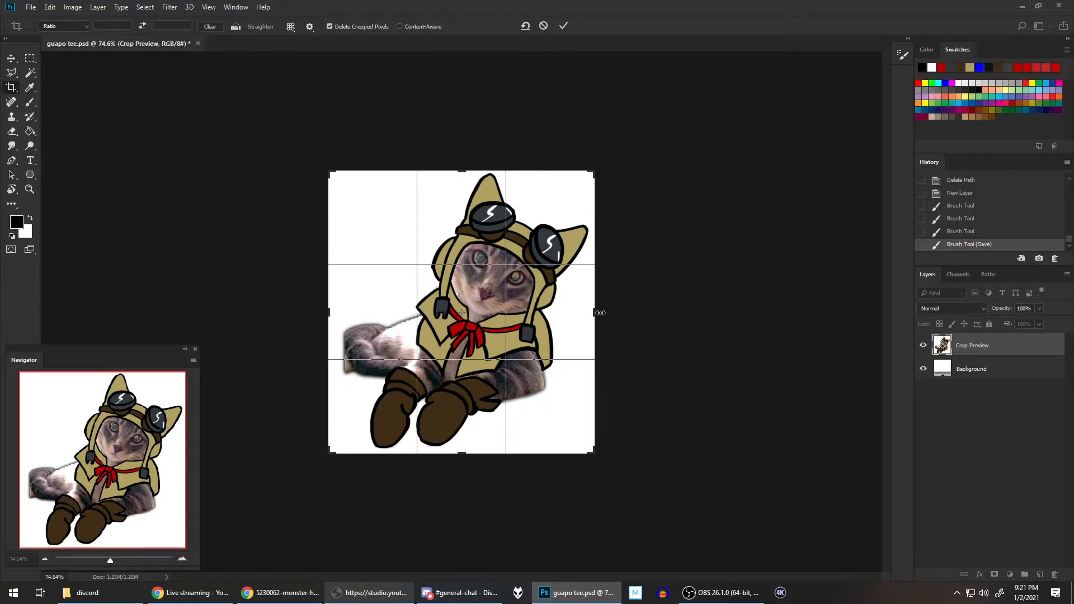
# Step: Expand the canvas with extra white space on all four sides around the cat, apply the crop, and save the document
pyautogui.moveTo(596, 312); pyautogui.dragTo(624, 313)
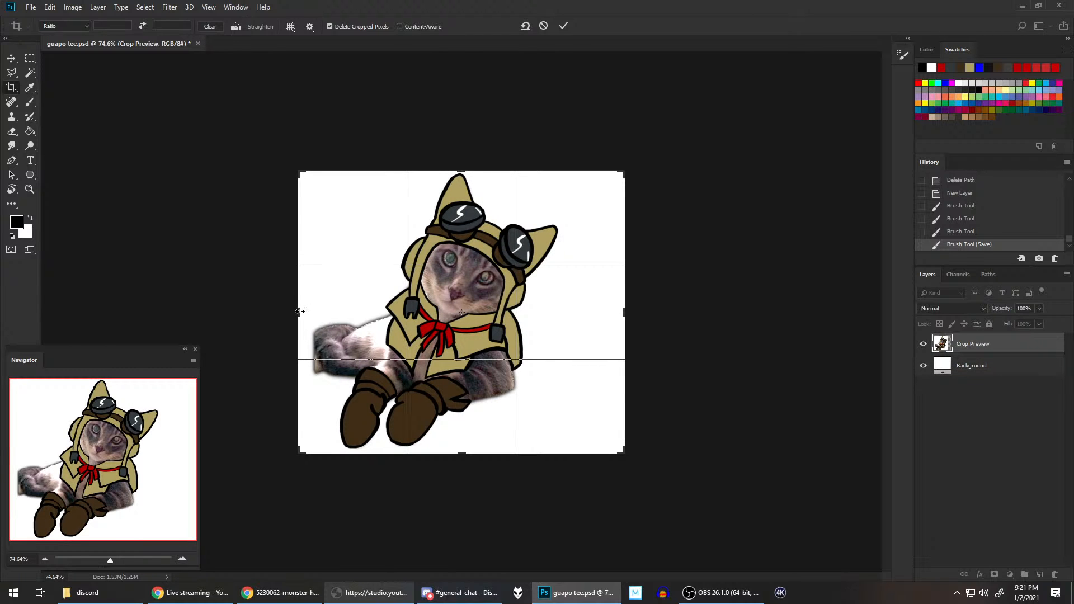
pyautogui.moveTo(300, 313); pyautogui.dragTo(272, 311)
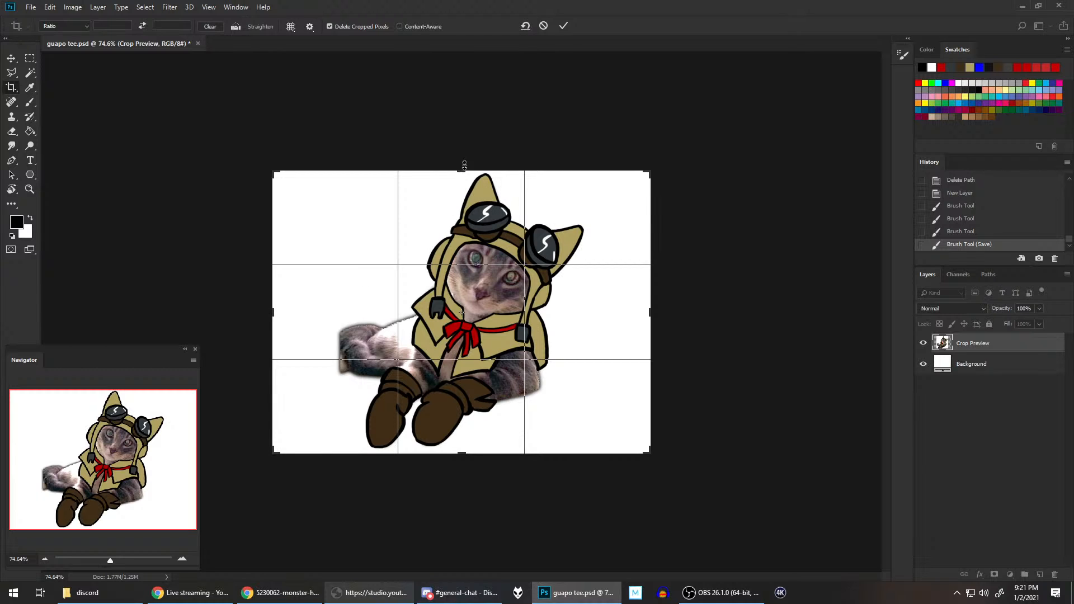
pyautogui.moveTo(465, 170); pyautogui.dragTo(467, 144)
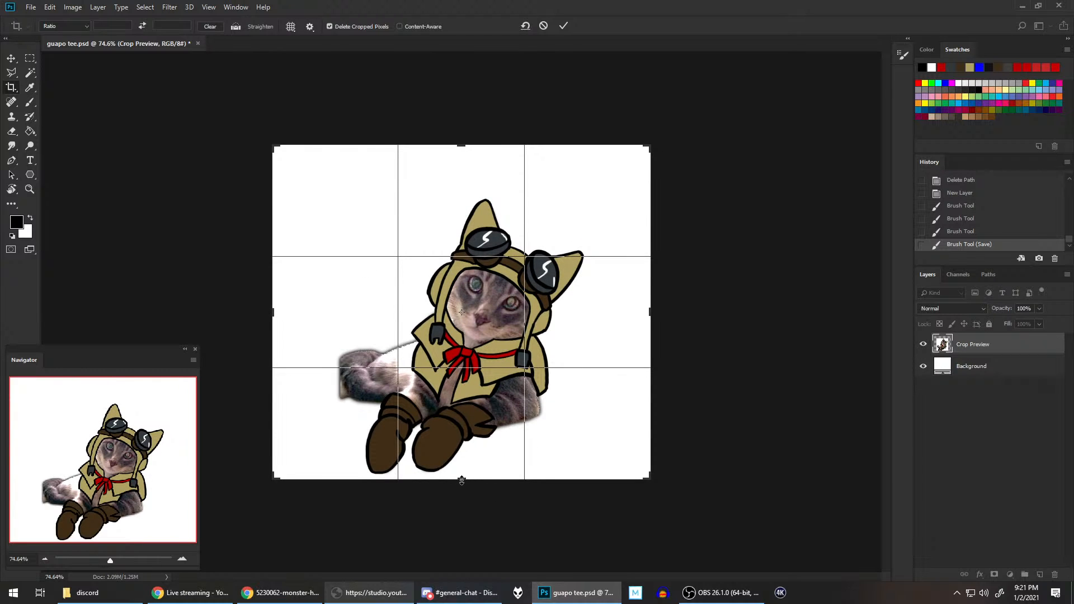
pyautogui.moveTo(462, 479); pyautogui.dragTo(463, 510)
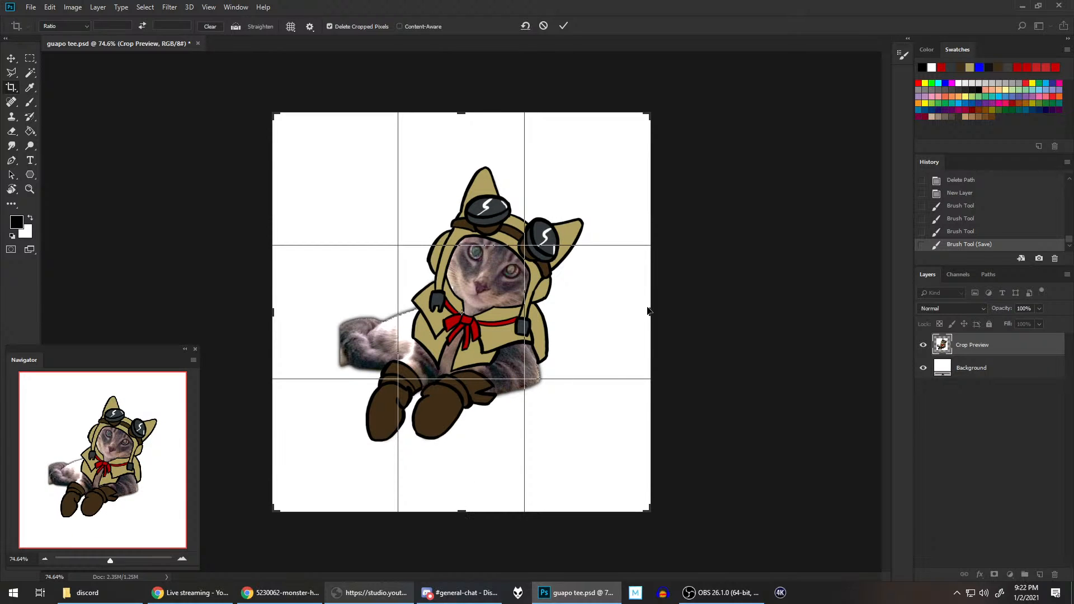
pyautogui.moveTo(650, 315); pyautogui.dragTo(682, 313)
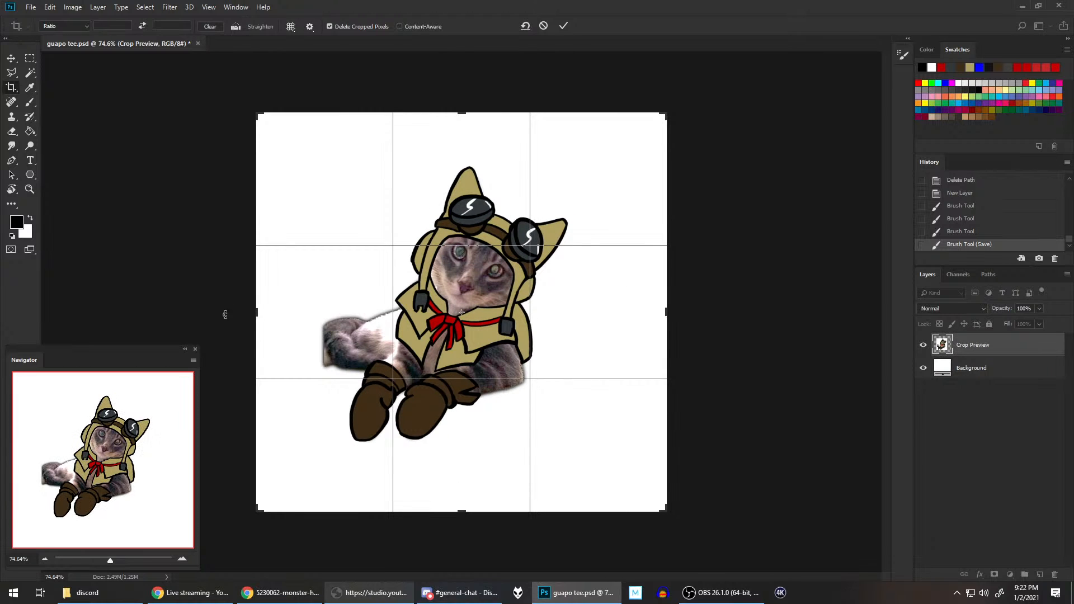
pyautogui.moveTo(260, 312); pyautogui.dragTo(245, 311)
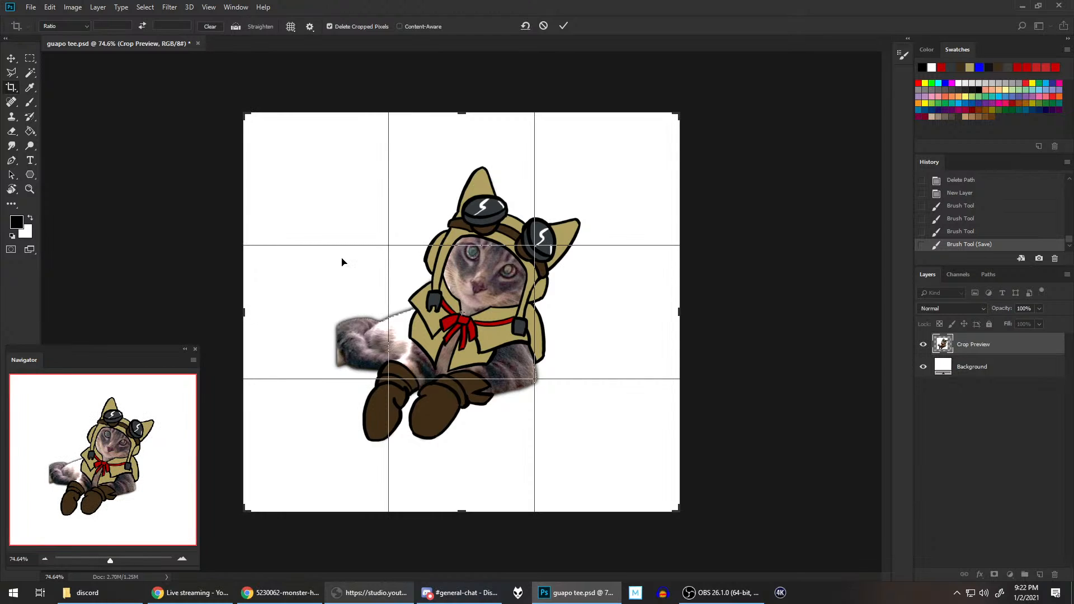
pyautogui.moveTo(459, 110); pyautogui.dragTo(461, 104)
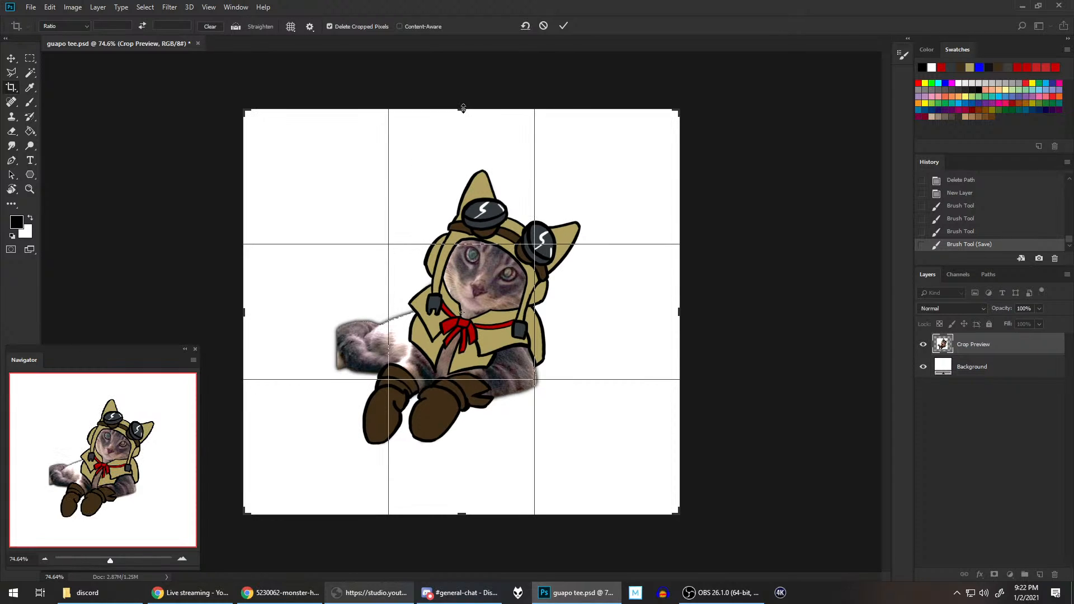
pyautogui.press('Return')
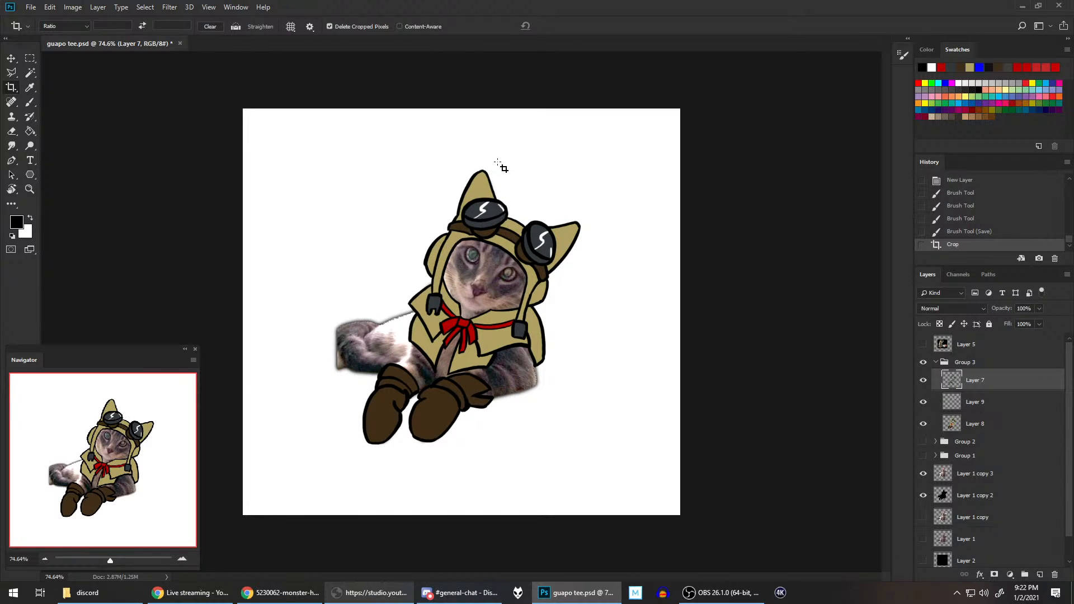
pyautogui.hotkey('ctrl', 's')
# Step: Collapse Group 3 and review the outfits in Groups 1, 2 and 3 one at a time, leaving only Group 3 shown
pyautogui.click(939, 363)
pyautogui.click(936, 363)
pyautogui.click(923, 362)
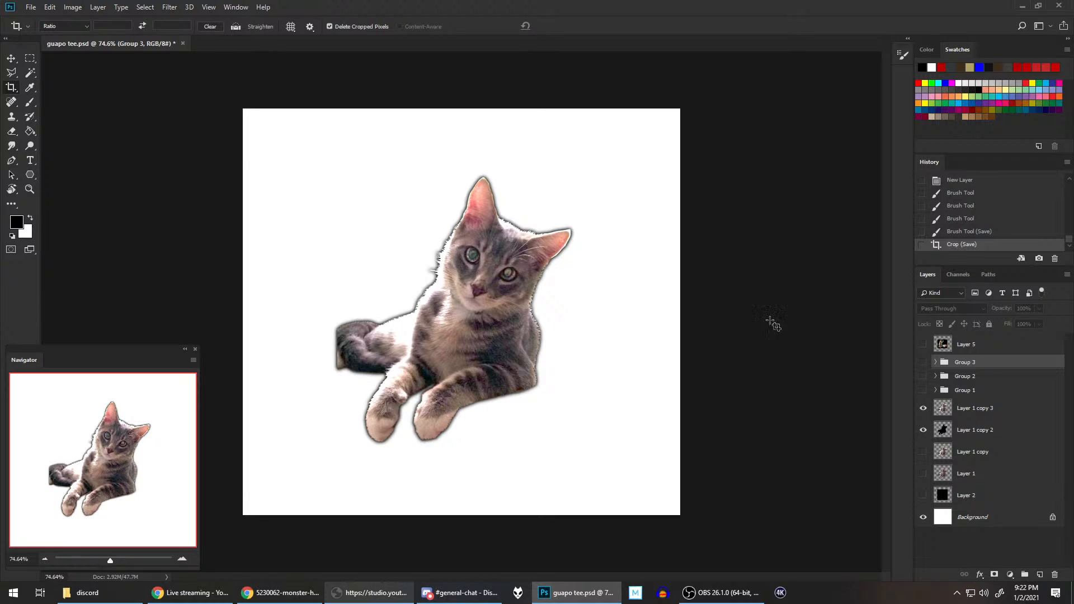
pyautogui.click(924, 390)
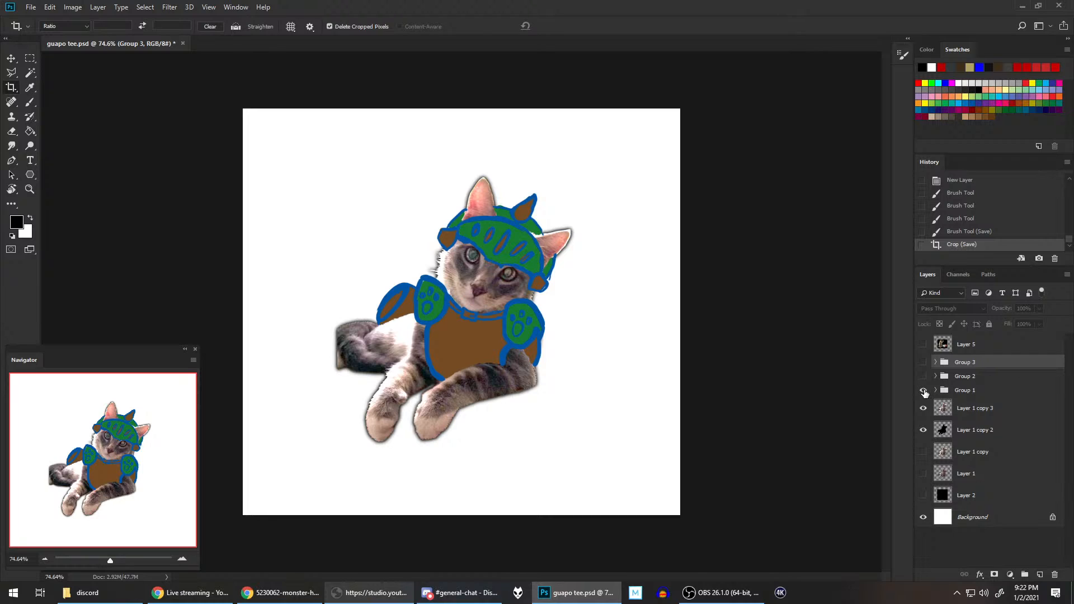
pyautogui.click(924, 390)
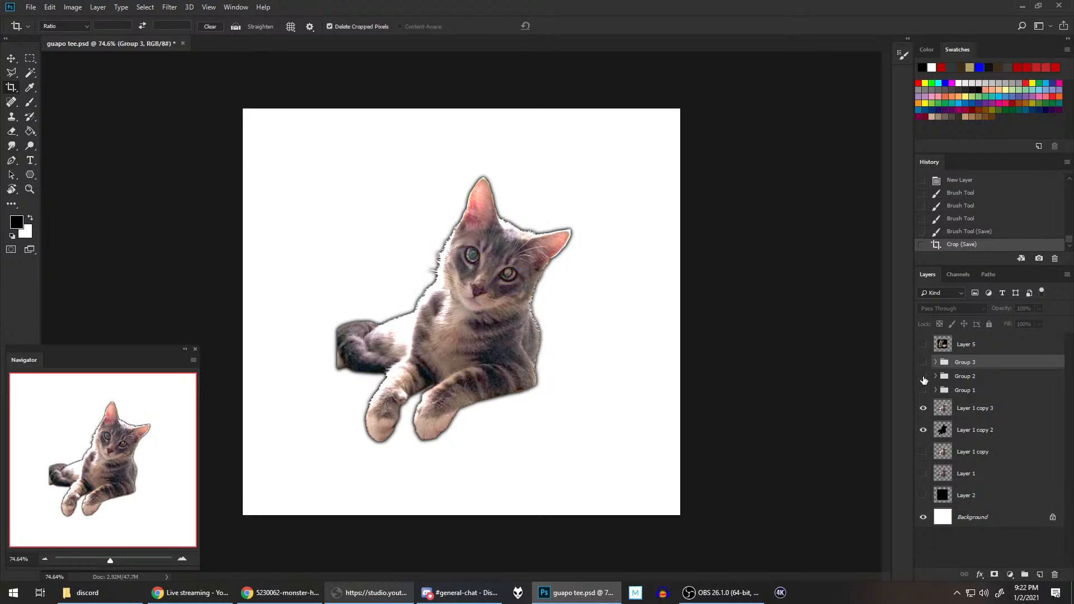
pyautogui.click(924, 377)
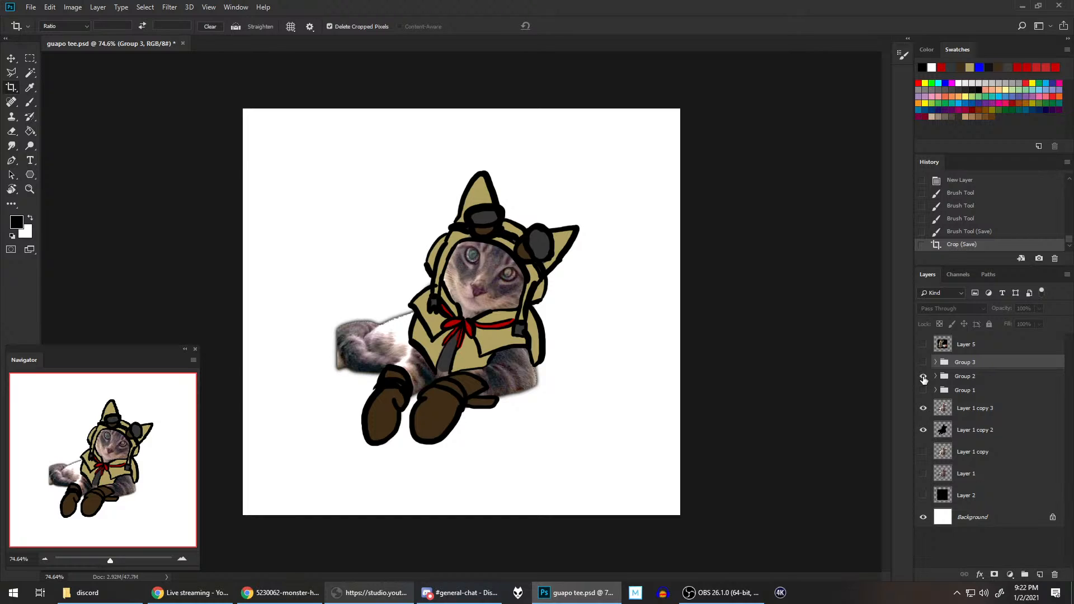
pyautogui.click(923, 376)
pyautogui.click(923, 362)
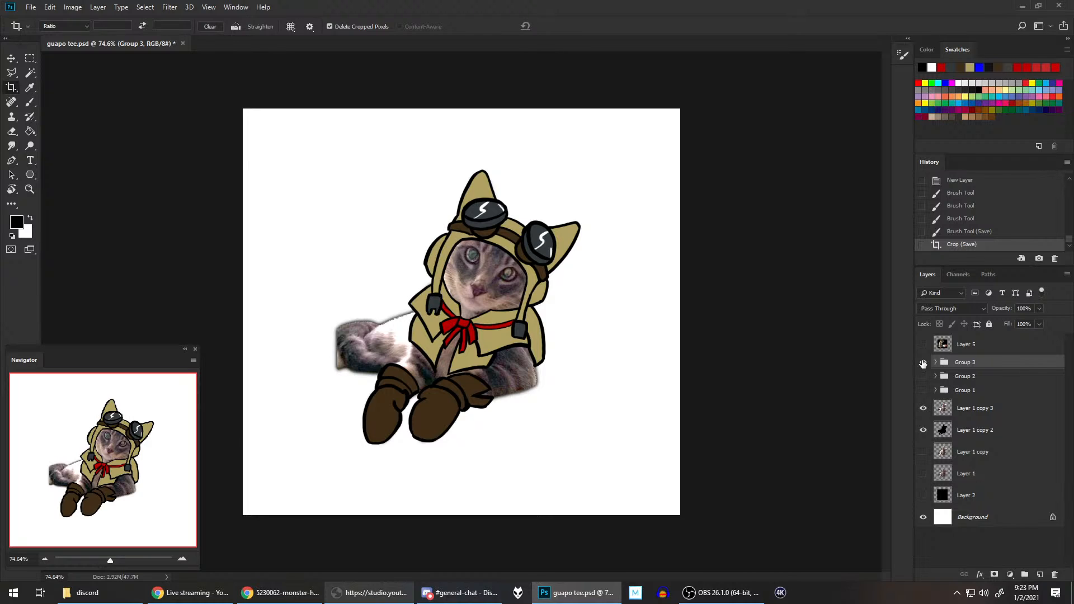
# Step: Create a new empty layer and place it inside a new group above Group 3
pyautogui.click(1040, 575)
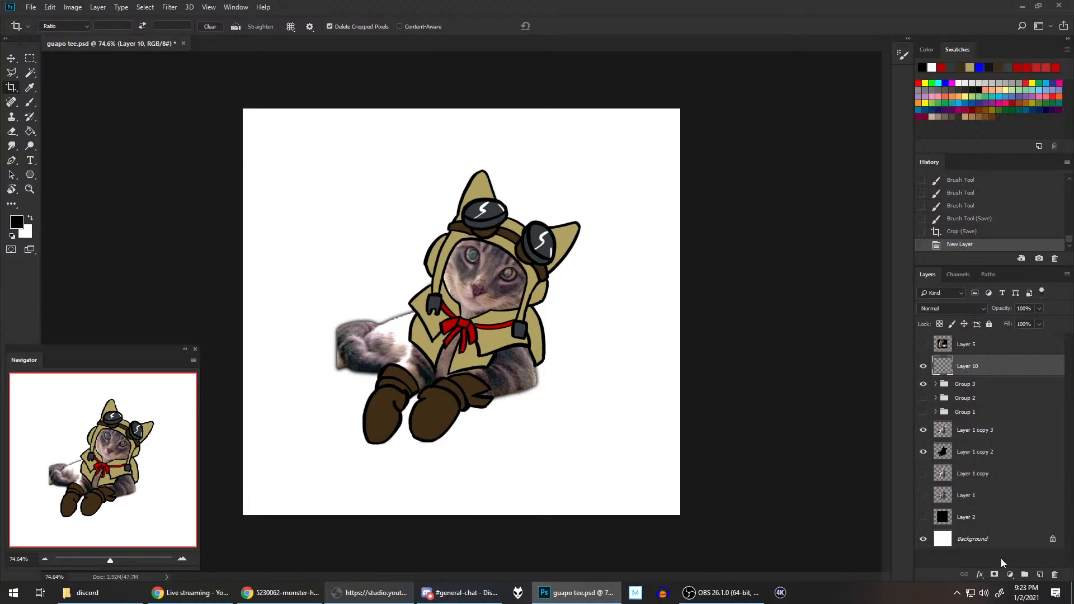
pyautogui.click(1024, 574)
pyautogui.moveTo(972, 380); pyautogui.dragTo(972, 363)
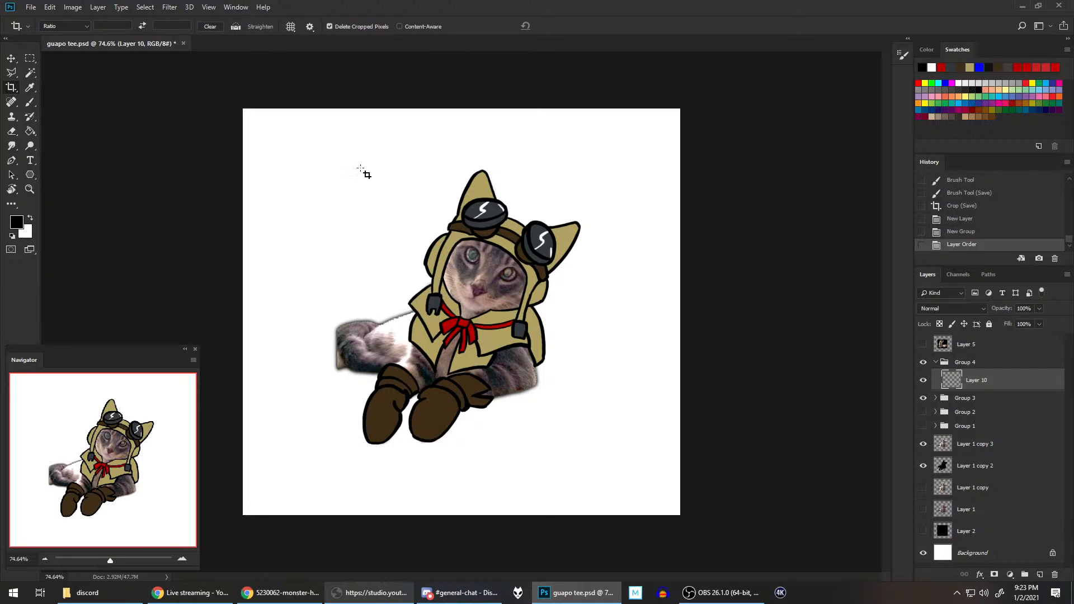
# Step: Save the document, switch to the Chrome window with the Monster Hunter references, and view the green Bowlpot-scene screenshot and the Healing Items chart
pyautogui.hotkey('ctrl', 's')
pyautogui.click(274, 595)
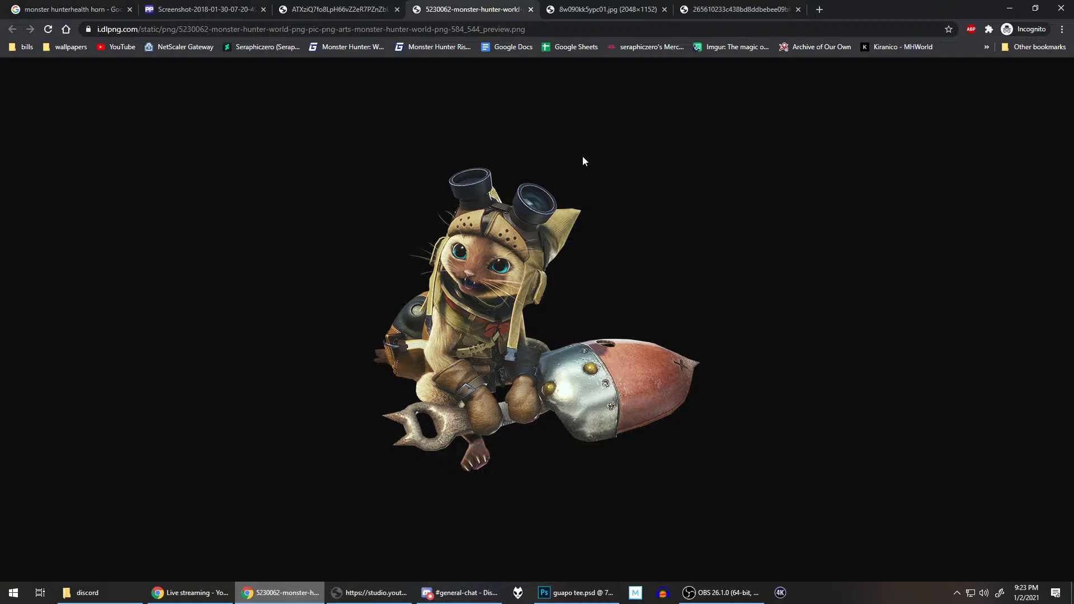
pyautogui.click(577, 6)
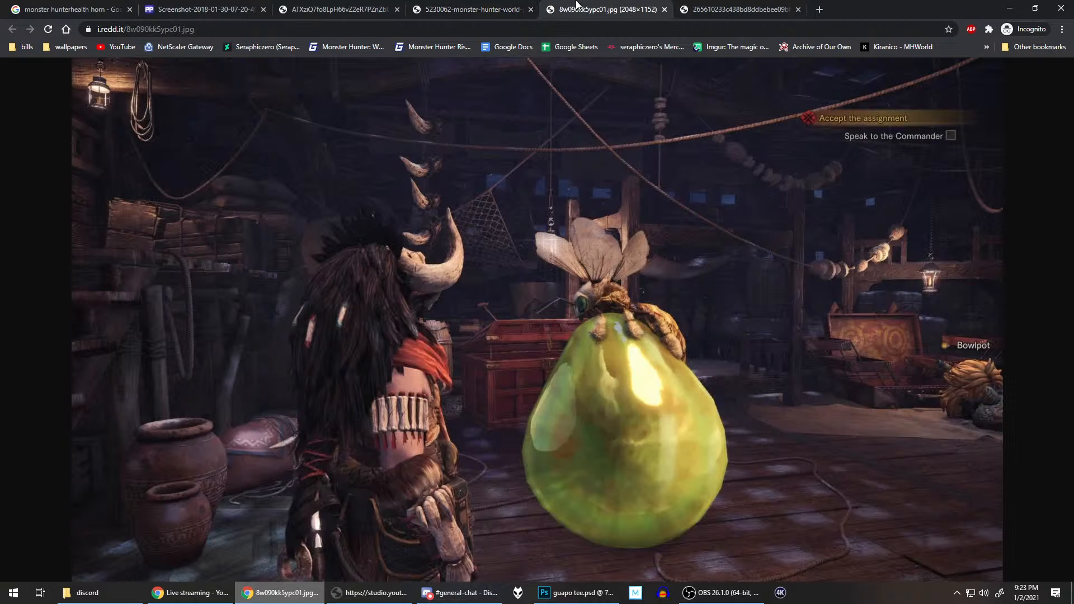
pyautogui.click(725, 5)
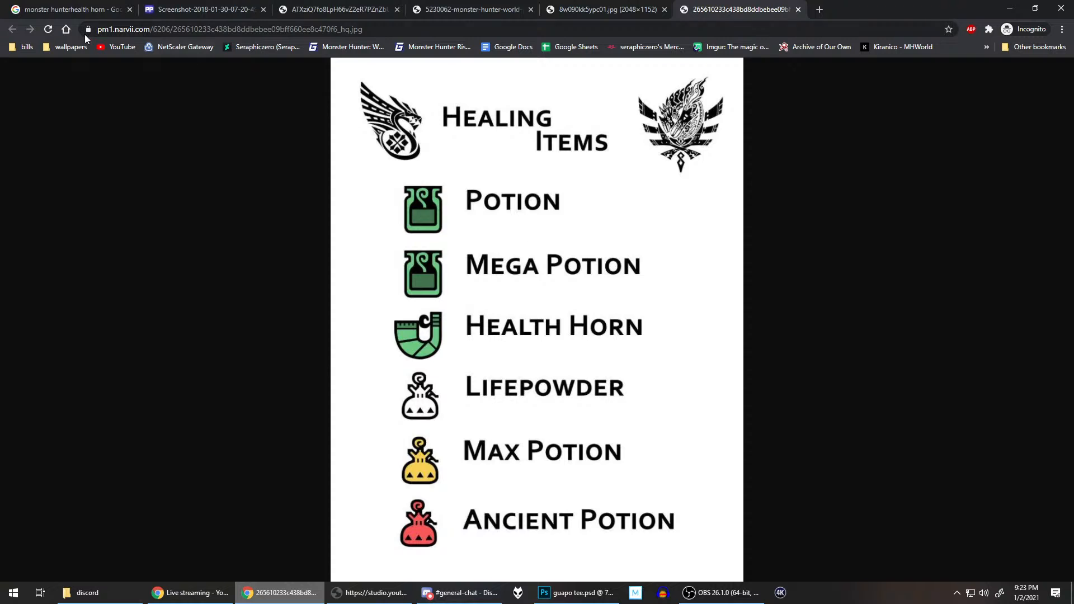
# Step: Return to the Google image results and search for "monster hunter healing horn" instead of the health horn
pyautogui.click(84, 7)
pyautogui.scroll(2, 218, 167)
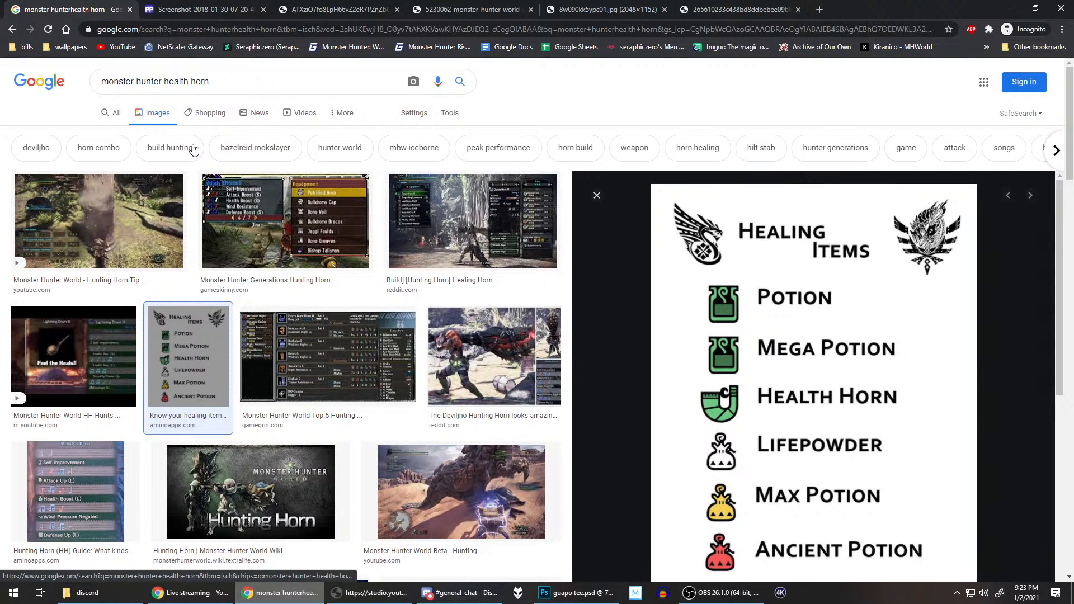
pyautogui.doubleClick(178, 82)
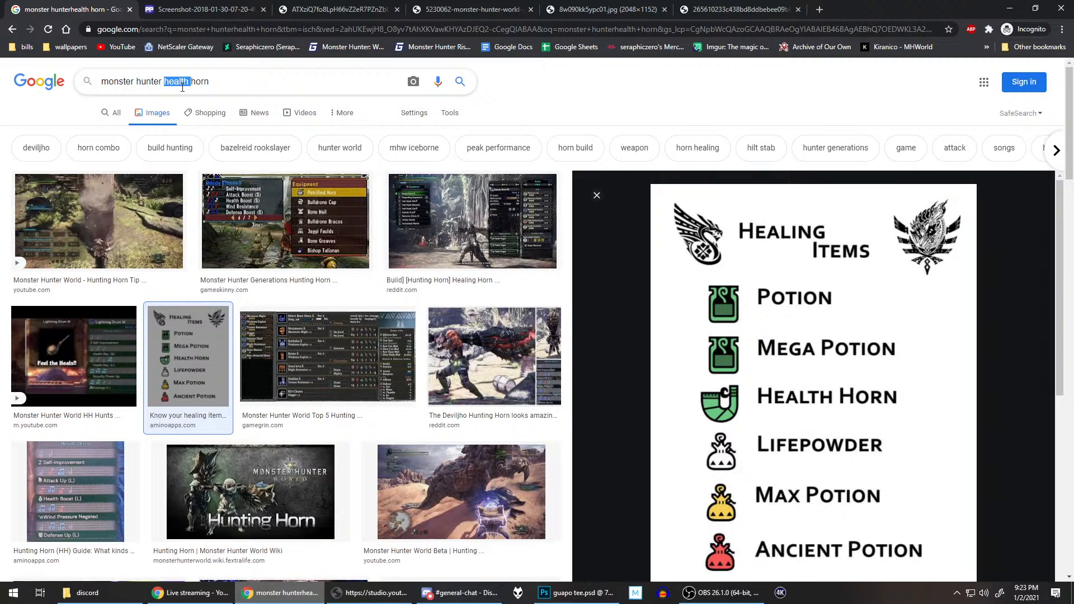
pyautogui.write('healing')
pyautogui.press('Return')
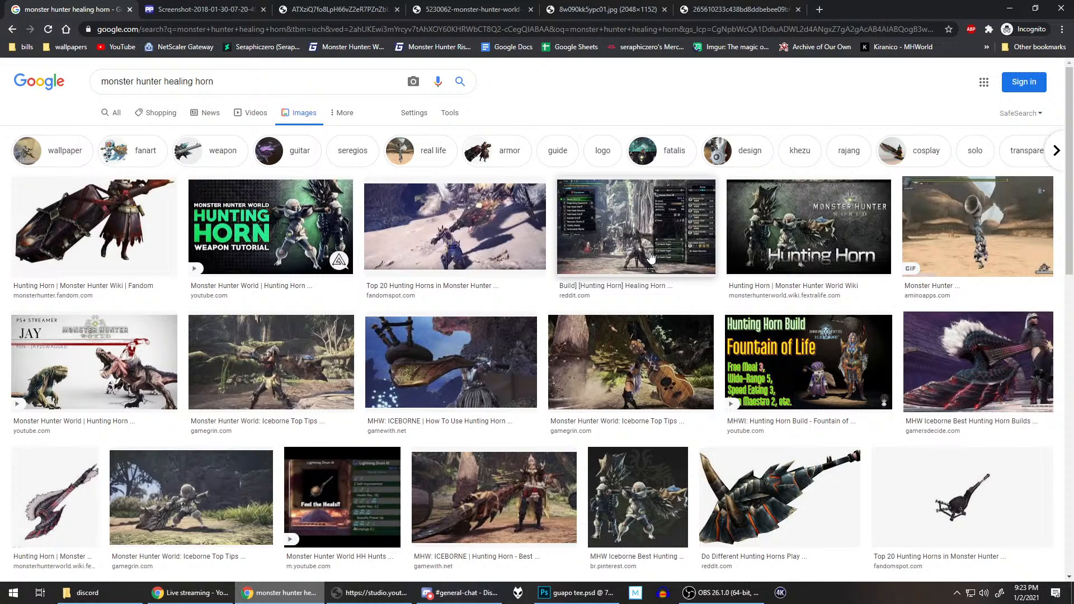
# Step: Scan the healing horn image results for a usable horn reference for the cat artwork
pyautogui.scroll(-4, 651, 256)
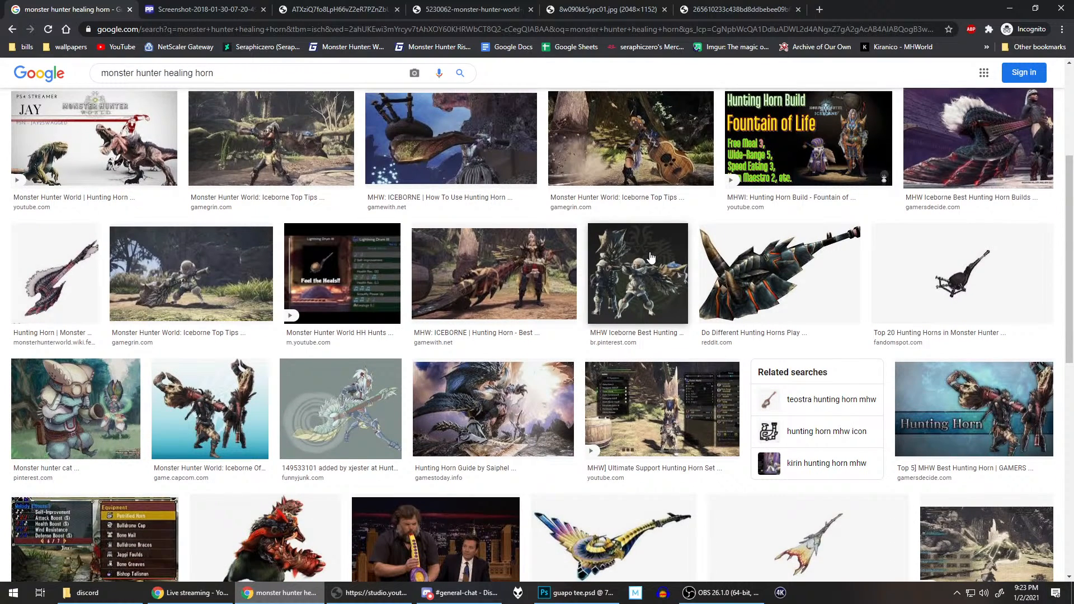
pyautogui.scroll(-4, 651, 256)
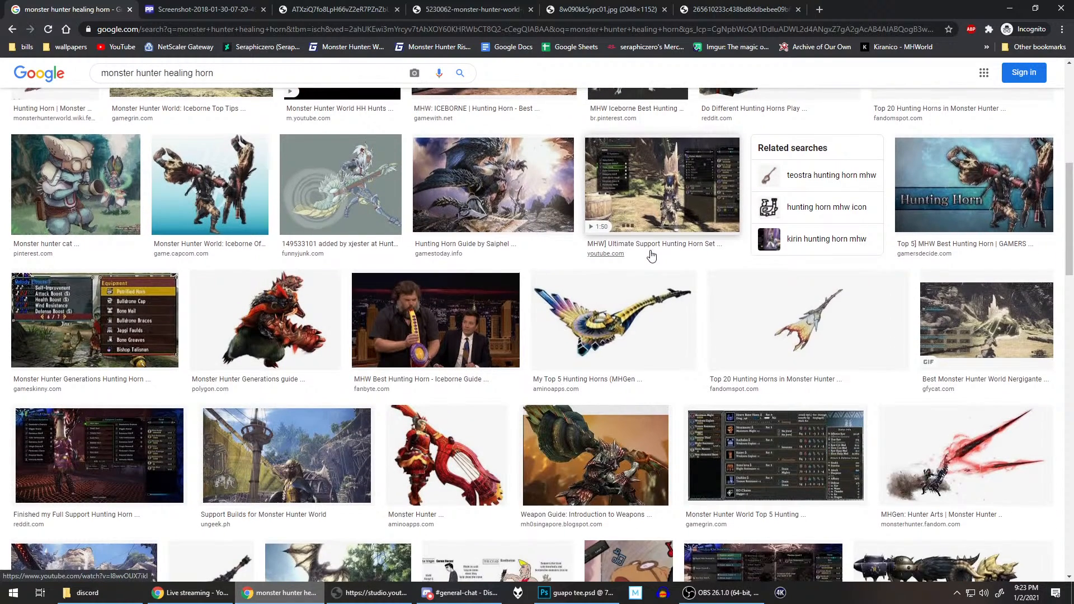
pyautogui.scroll(-4, 650, 256)
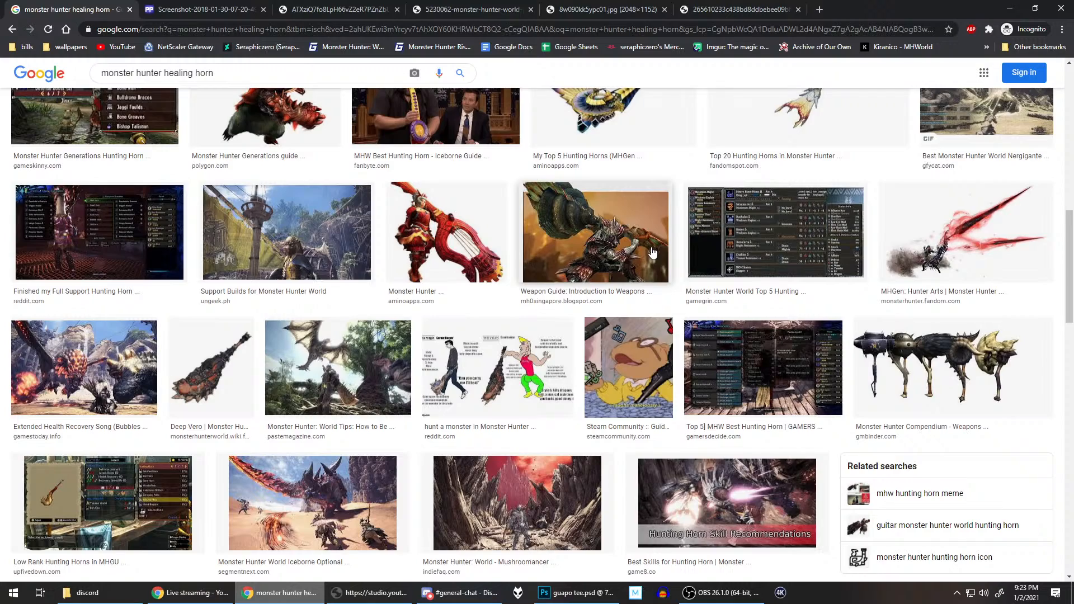
pyautogui.scroll(-4, 650, 252)
pyautogui.scroll(-3, 478, 235)
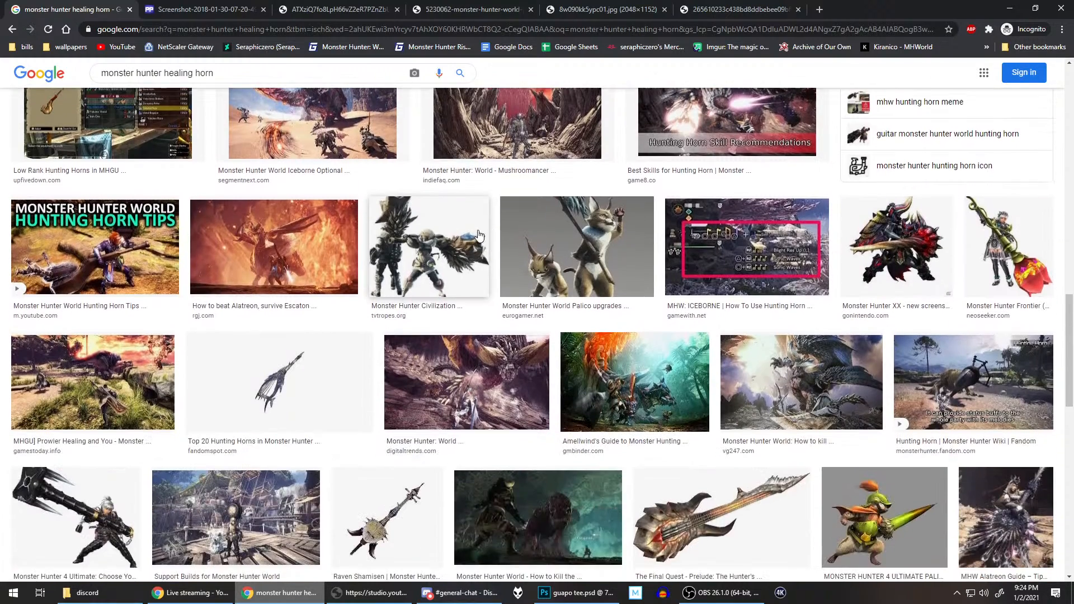
pyautogui.scroll(-4, 318, 209)
pyautogui.scroll(-2, 239, 240)
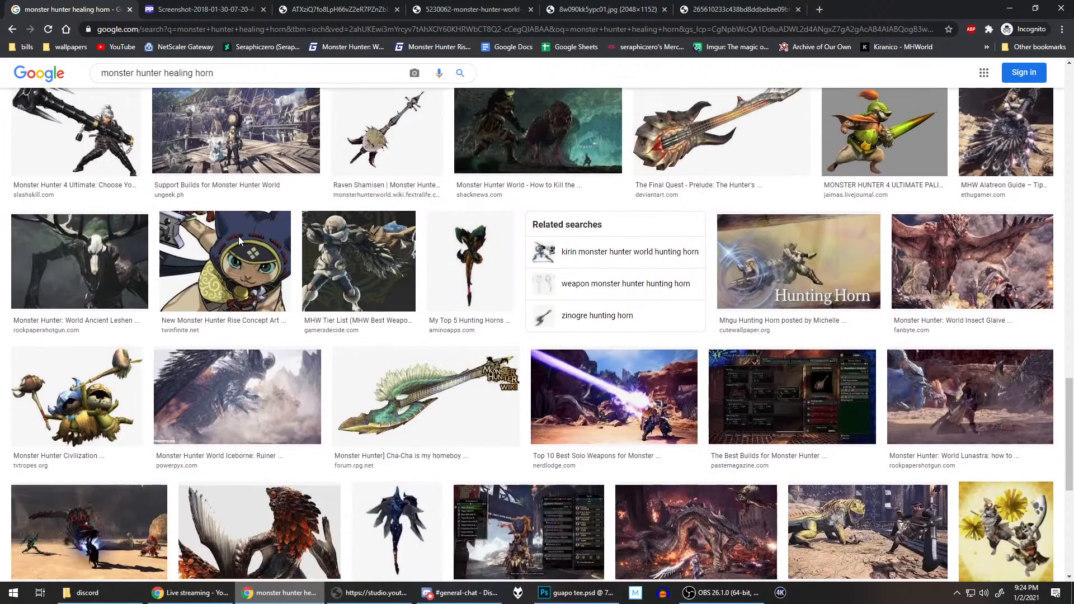
pyautogui.scroll(-3, 158, 235)
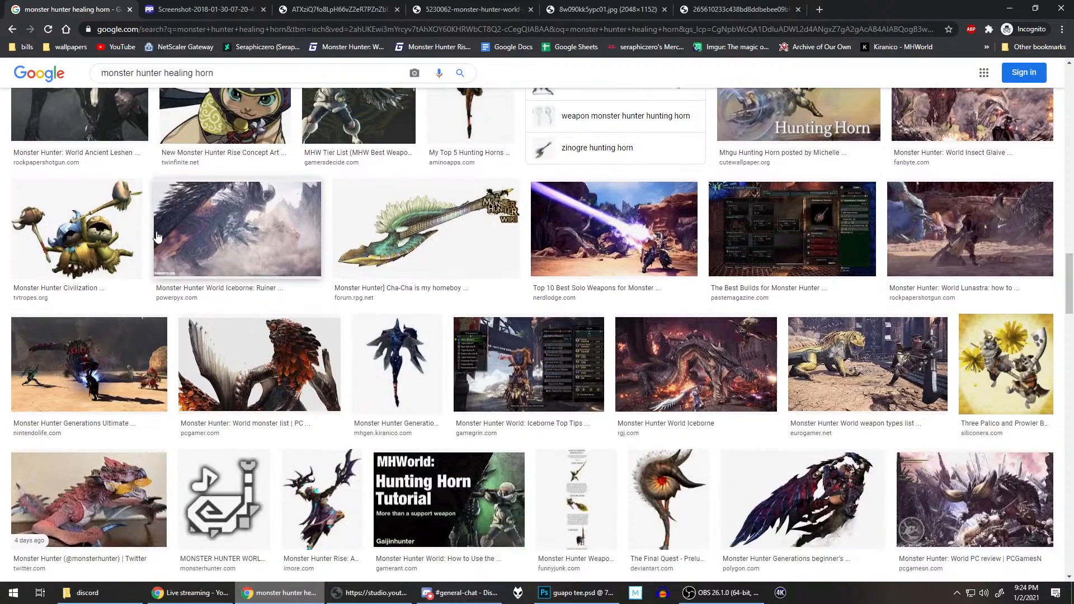
pyautogui.scroll(15, 157, 237)
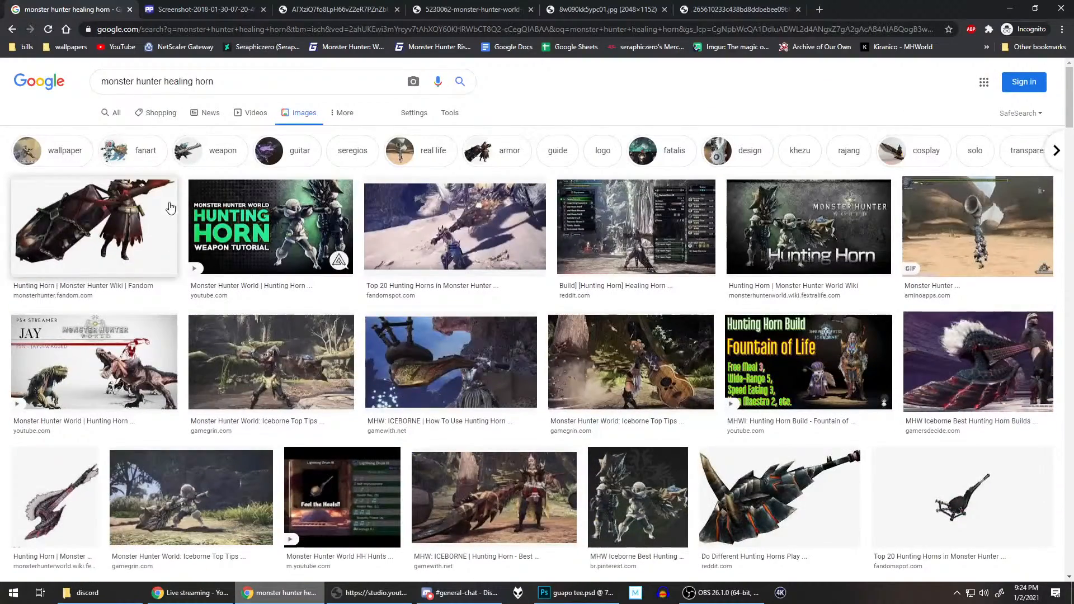
# Step: Search images for "monster hunter health horn" and look through the results for a Palico horn reference
pyautogui.doubleClick(189, 85)
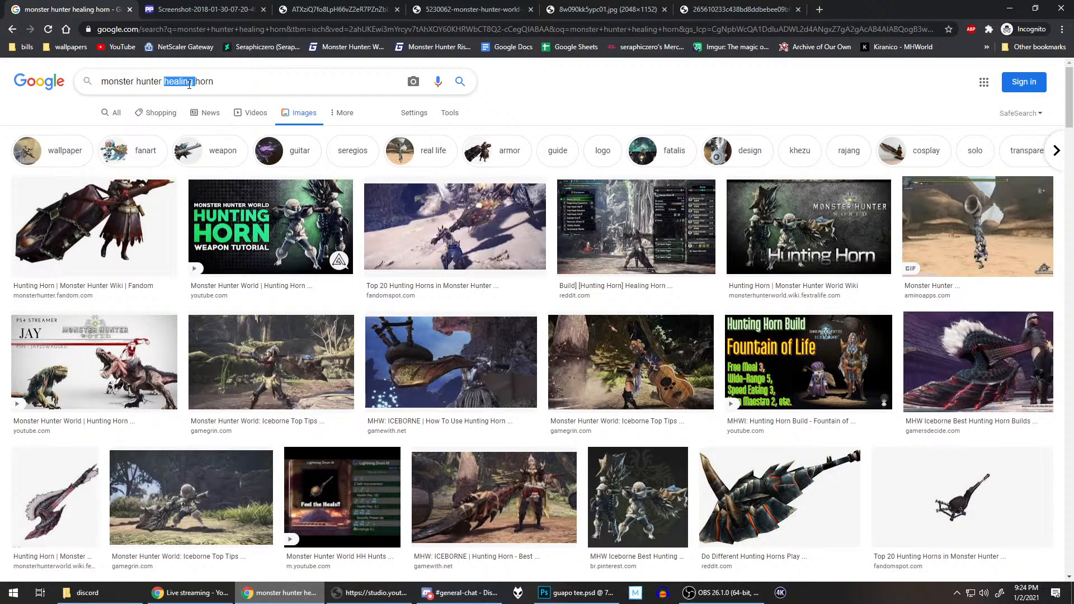
pyautogui.write('health')
pyautogui.press('Return')
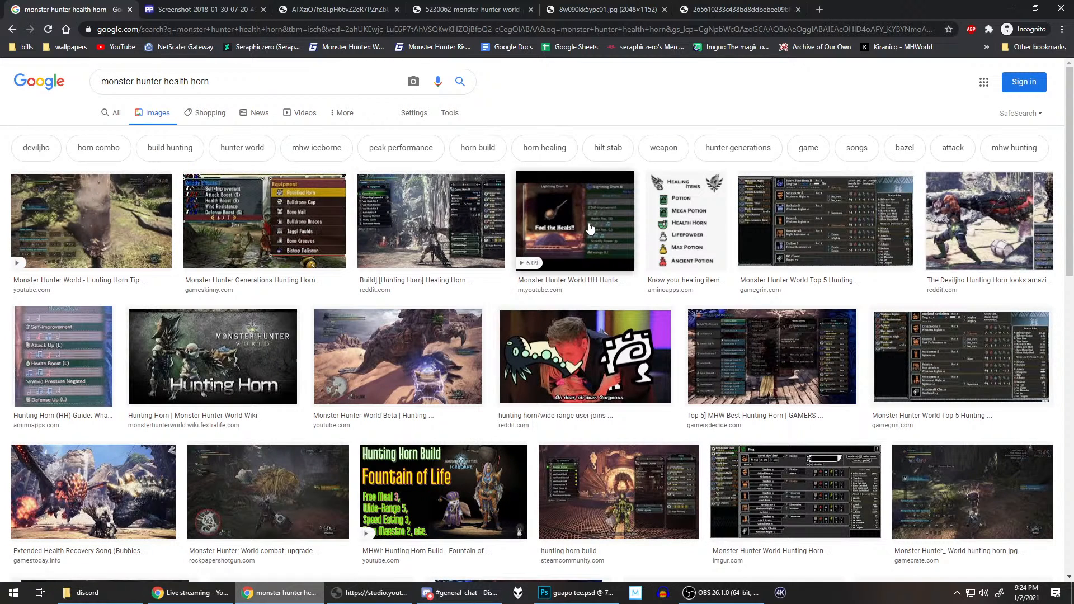
pyautogui.scroll(-6, 618, 221)
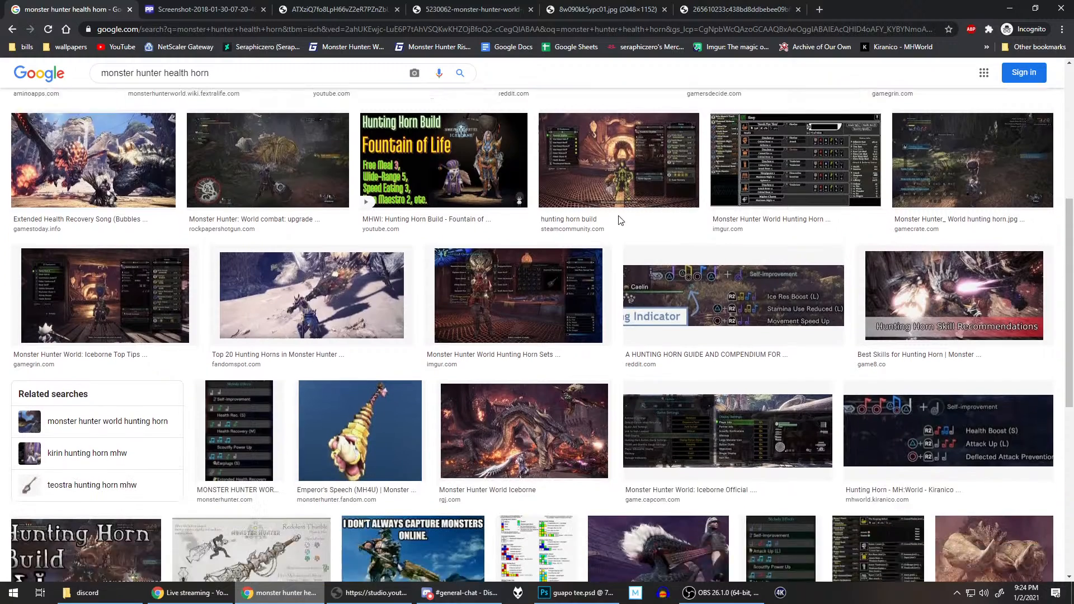
pyautogui.scroll(-2, 619, 220)
pyautogui.scroll(-3, 619, 220)
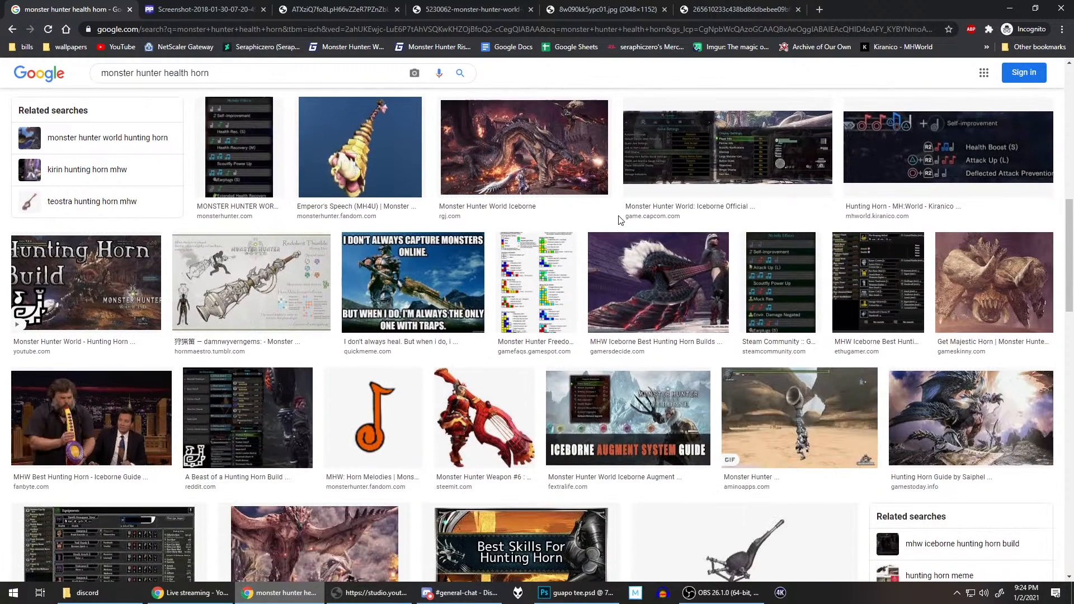
pyautogui.scroll(-8, 619, 220)
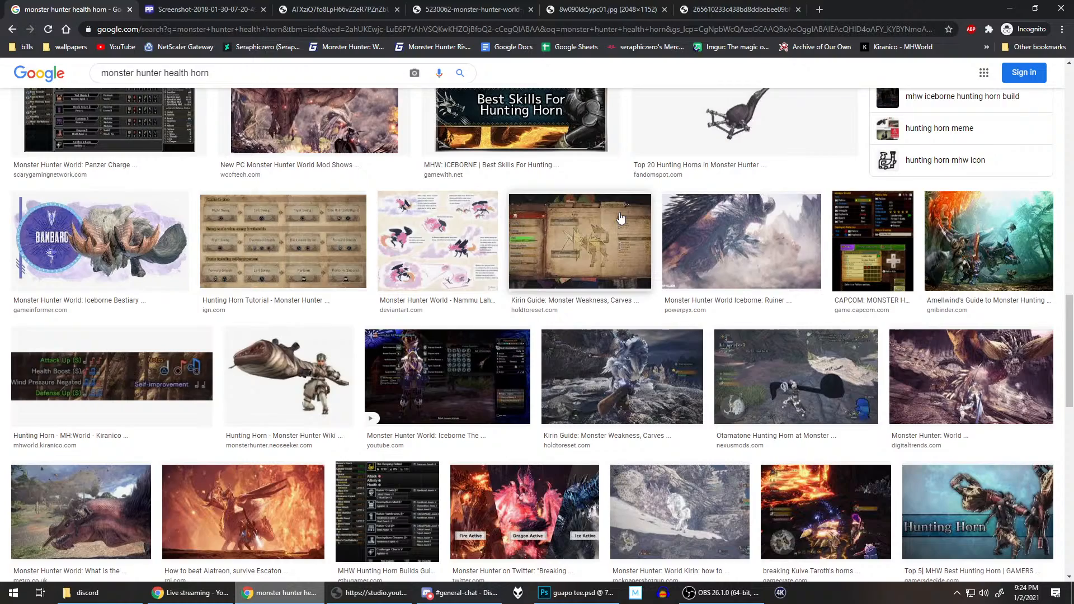
pyautogui.scroll(-7, 620, 218)
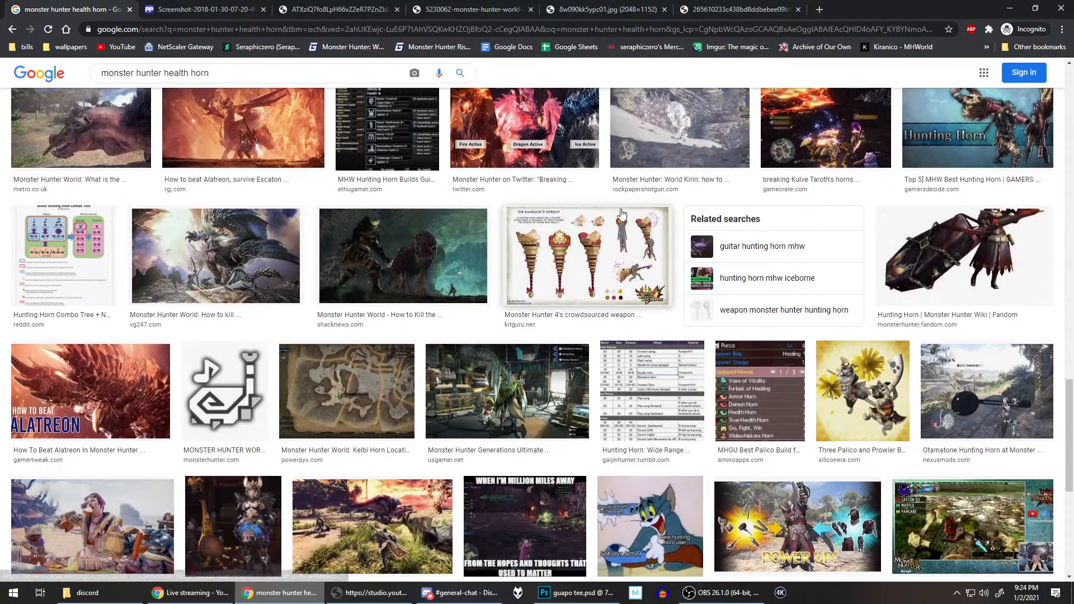
pyautogui.scroll(-3, 620, 213)
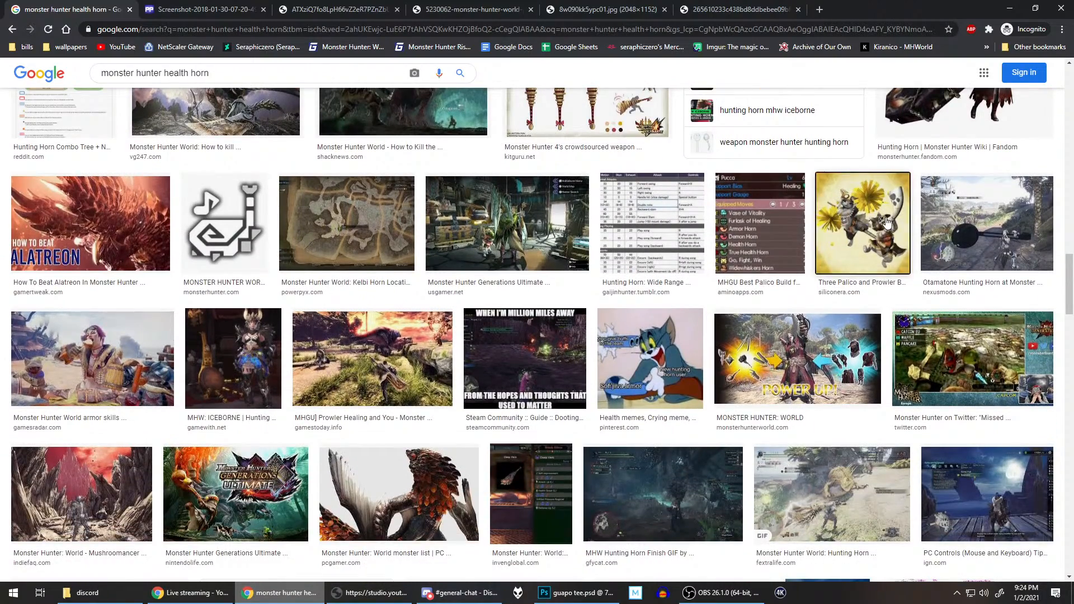
# Step: Preview the Siliconera Palico and Prowler builds picture and check its related images and the surrounding results
pyautogui.click(886, 222)
pyautogui.scroll(-4, 876, 239)
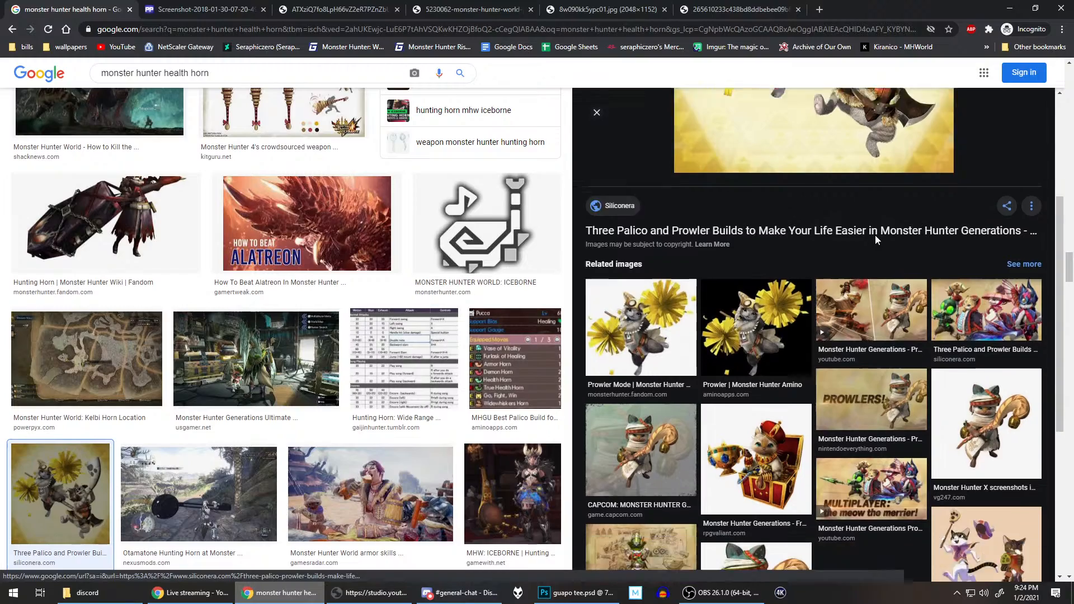
pyautogui.scroll(-4, 876, 239)
pyautogui.scroll(-5, 329, 289)
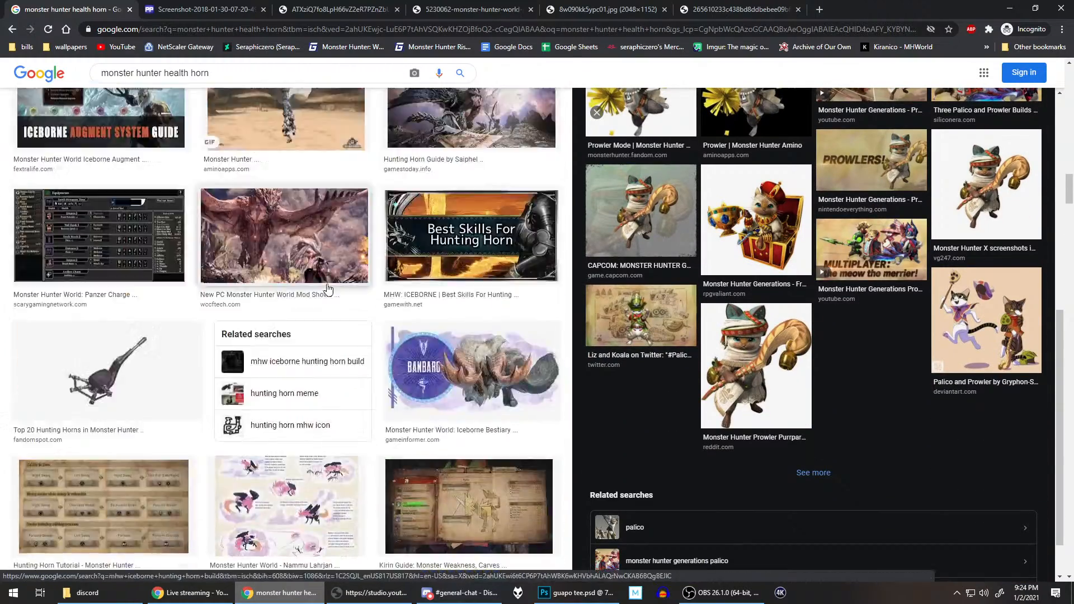
pyautogui.scroll(-10, 329, 289)
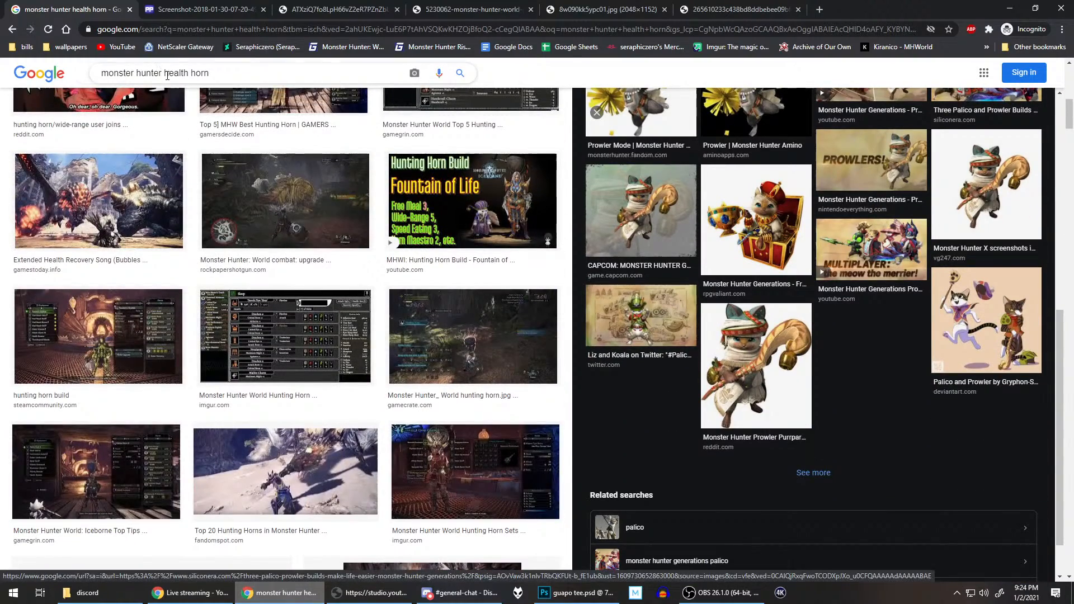
# Step: Replace "monster hunter" in the query and search images for "prowler health horn"
pyautogui.click(162, 71)
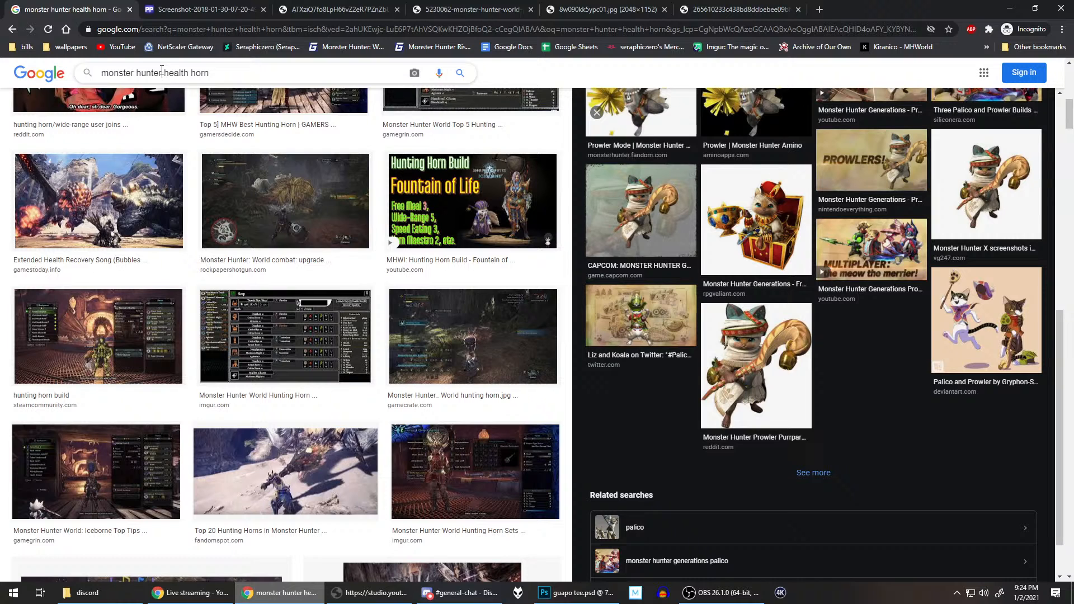
pyautogui.hotkey('ctrl', 'BackSpace')
pyautogui.hotkey('ctrl', 'BackSpace')
pyautogui.write('prowler')
pyautogui.press('Return')
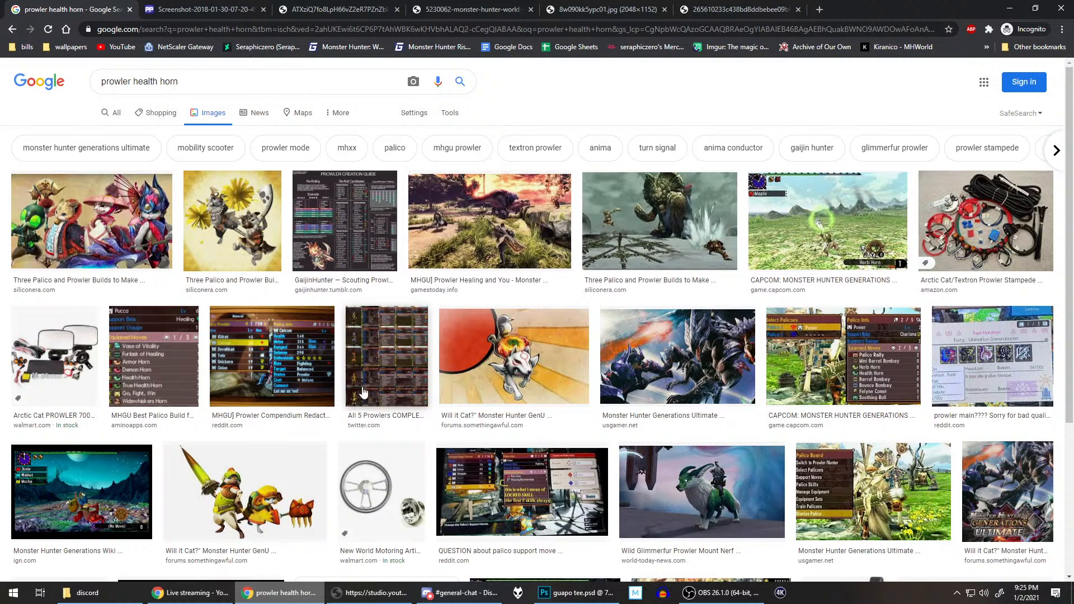
# Step: Preview the "Will it Cat?" Prowler Mode picture with its related images, and the Capcom Herb Horn gameplay screenshot
pyautogui.click(288, 479)
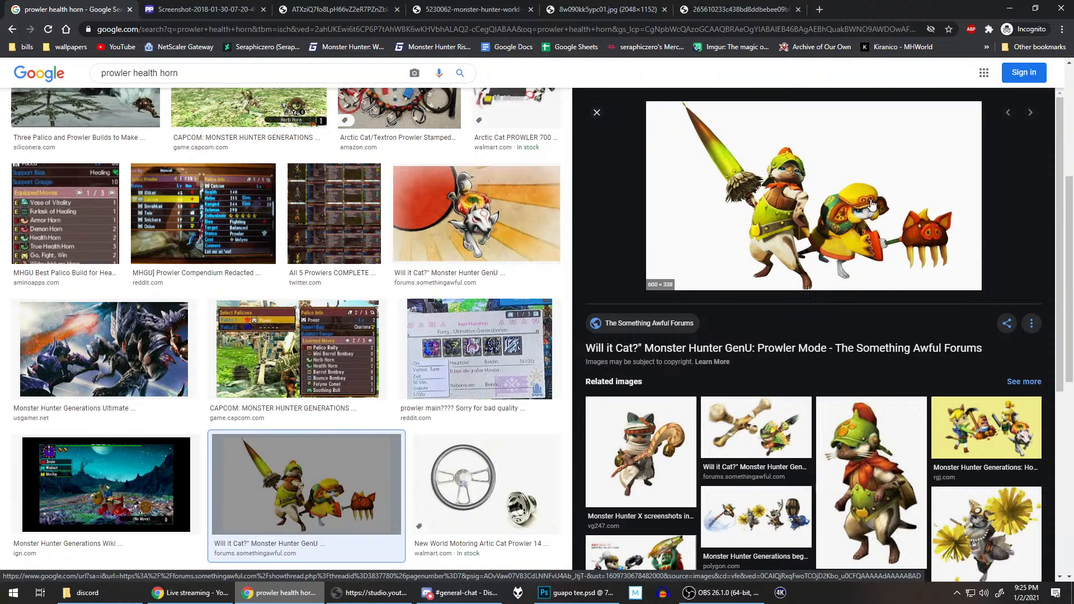
pyautogui.scroll(-3, 837, 280)
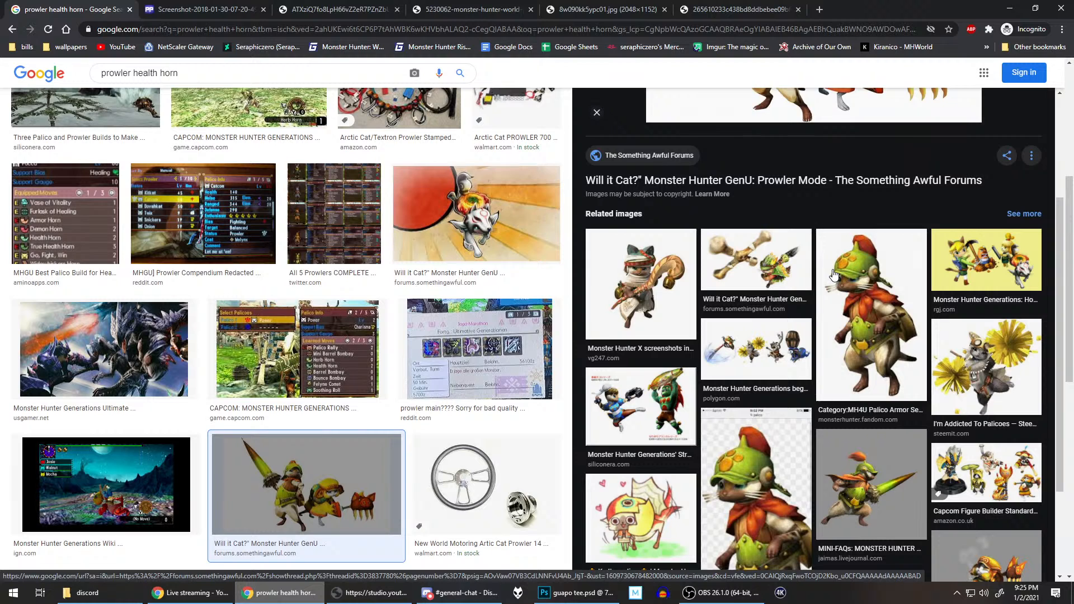
pyautogui.scroll(-2, 833, 274)
pyautogui.scroll(6, 834, 274)
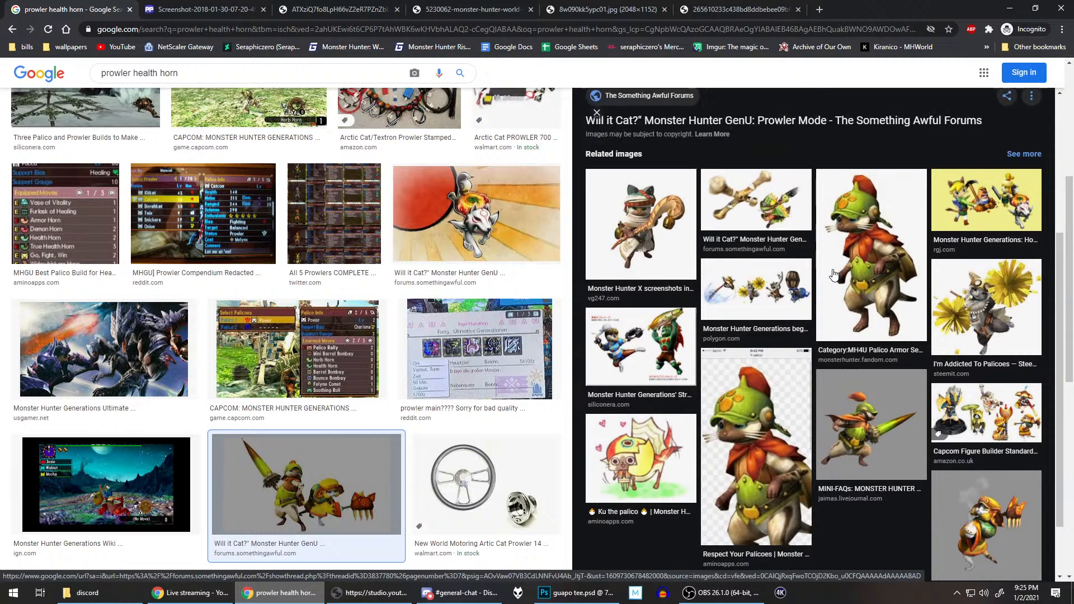
pyautogui.scroll(5, 457, 243)
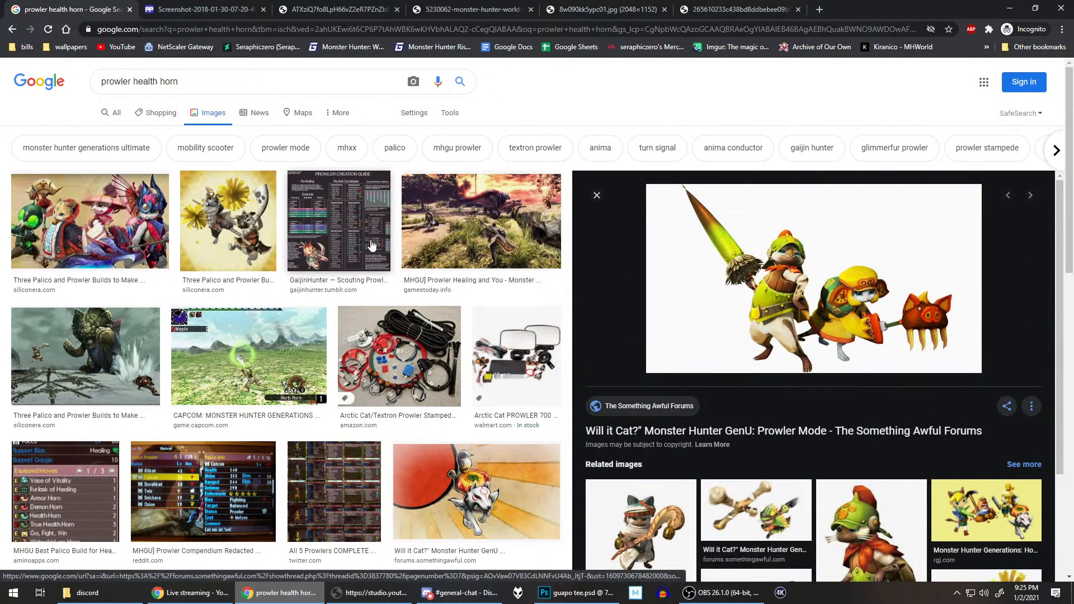
pyautogui.click(249, 358)
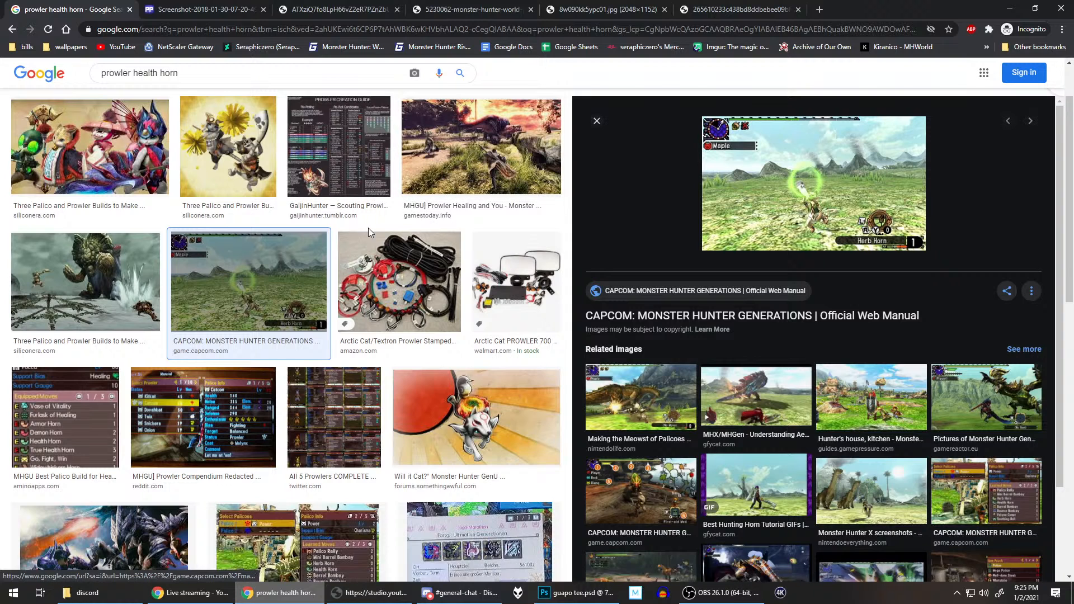
# Step: Search images for "palico tools" and look through the results for a horn or gadget reference
pyautogui.scroll(2, 368, 227)
pyautogui.tripleClick(245, 78)
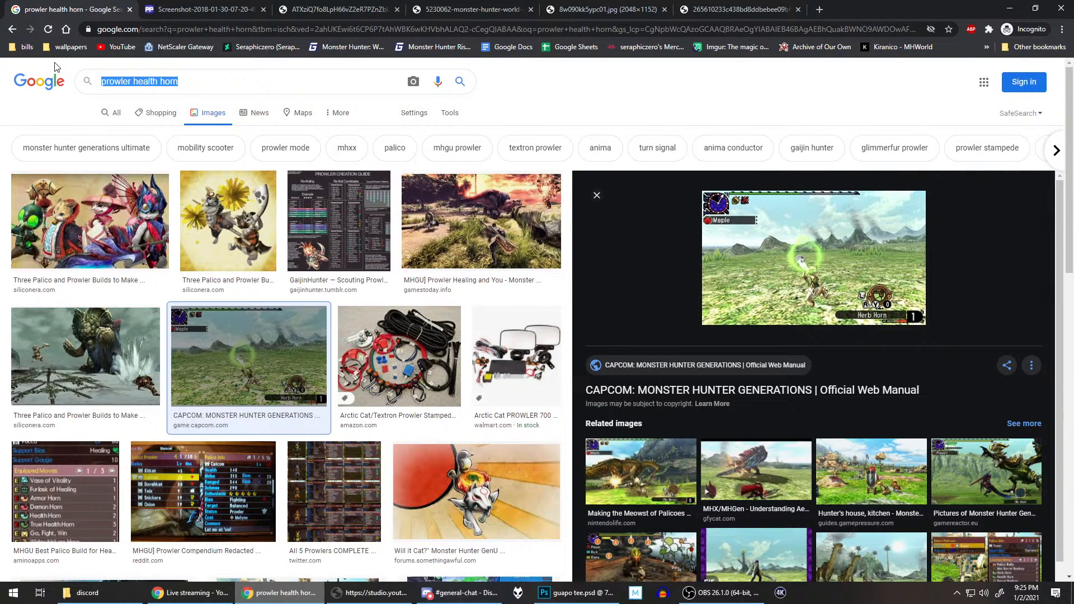
pyautogui.write('palico too')
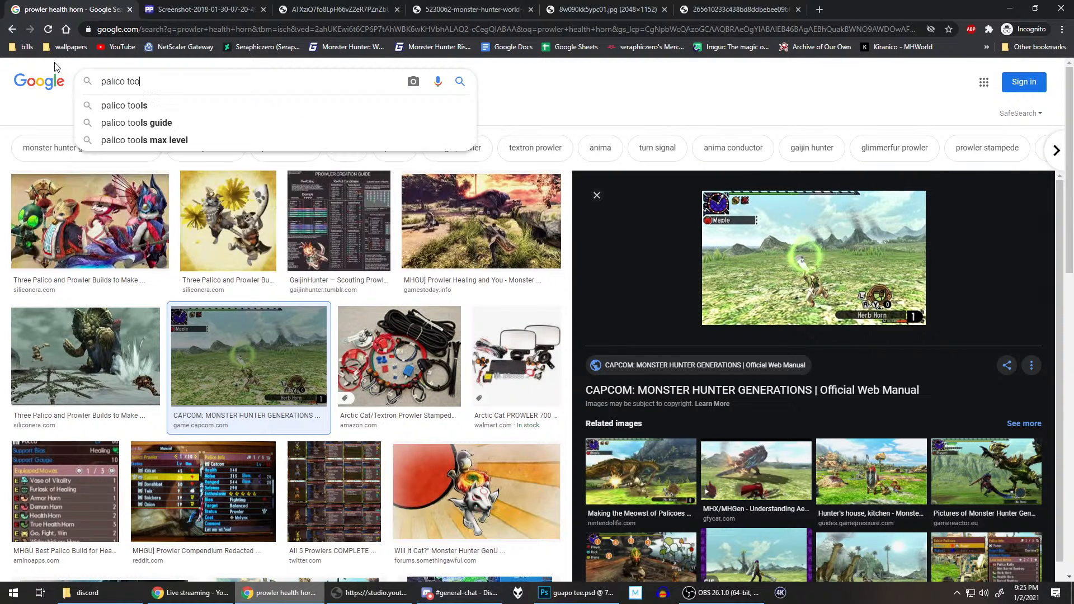
pyautogui.write('ls')
pyautogui.press('Return')
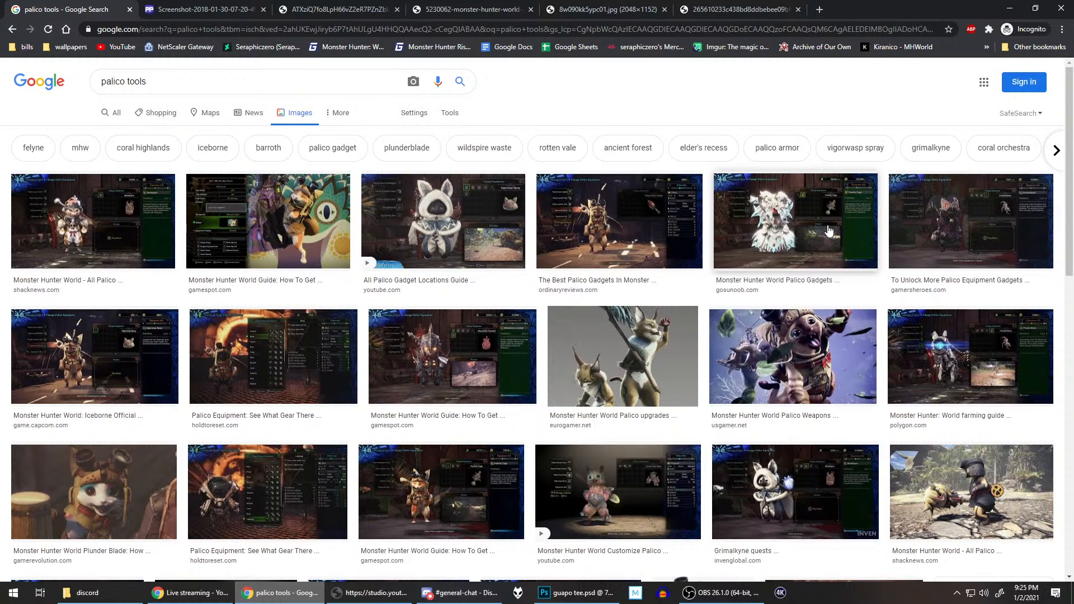
pyautogui.scroll(-3, 829, 230)
pyautogui.scroll(-3, 828, 231)
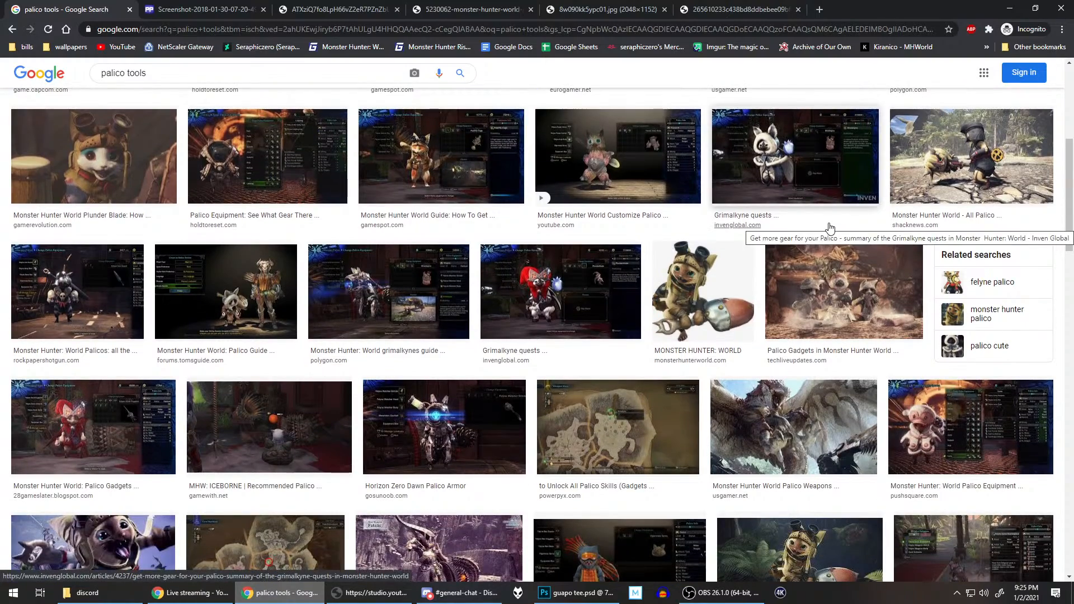
pyautogui.scroll(-5, 829, 229)
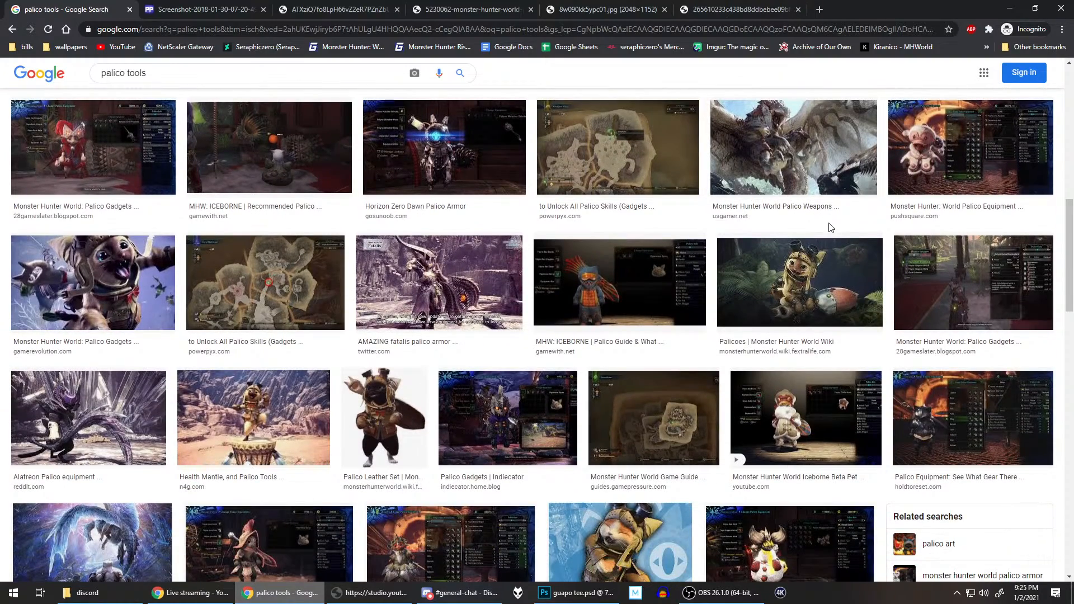
# Step: Copy the Healing Items chart image and paste it into the layer group of guapo tee.psd in Photoshop
pyautogui.scroll(-6, 829, 226)
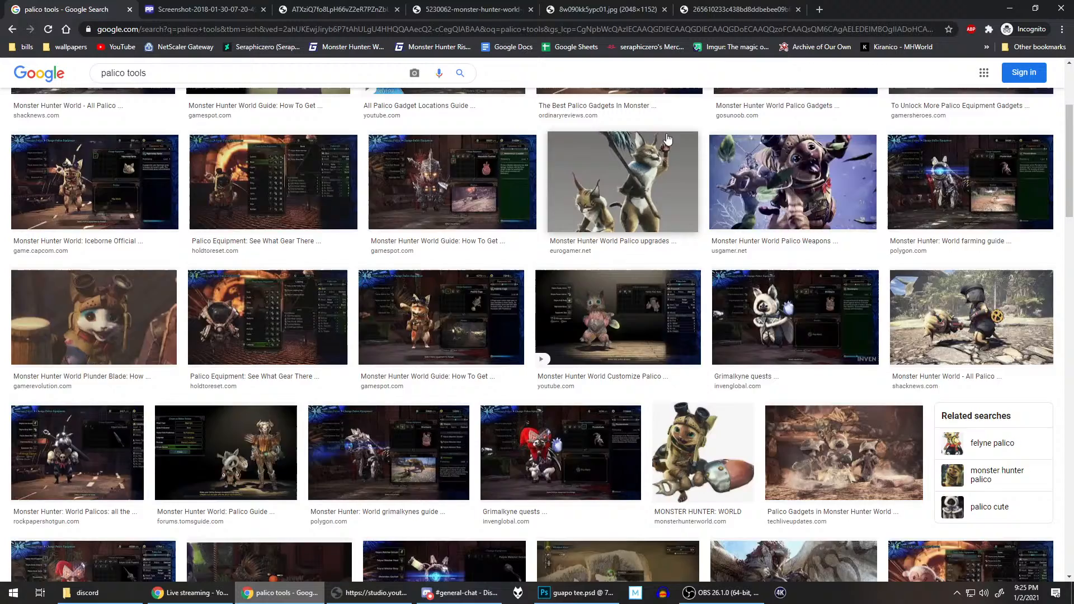
pyautogui.click(769, 8)
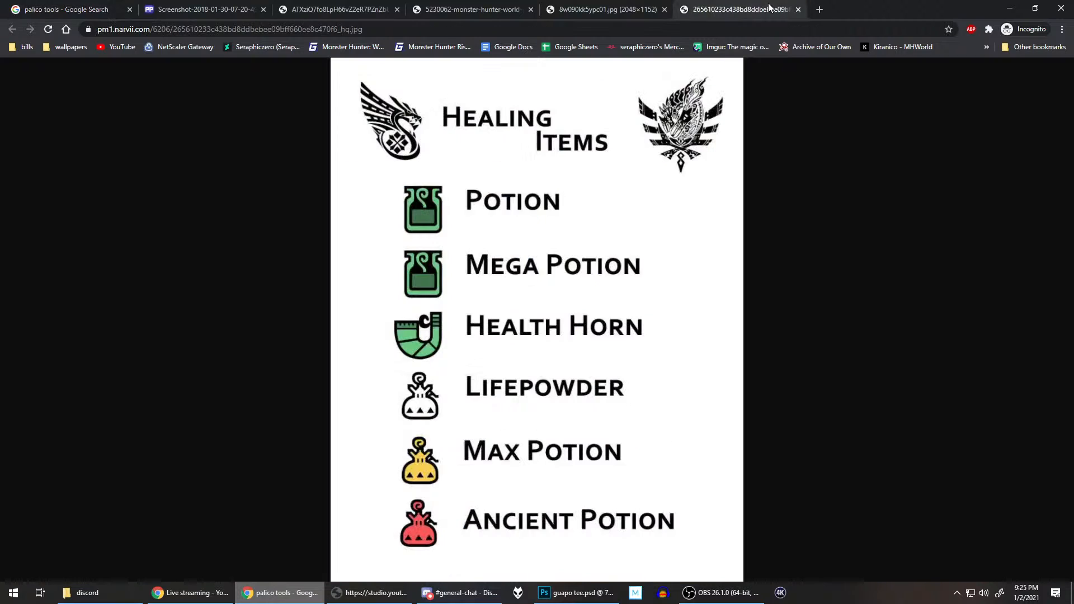
pyautogui.click(440, 332)
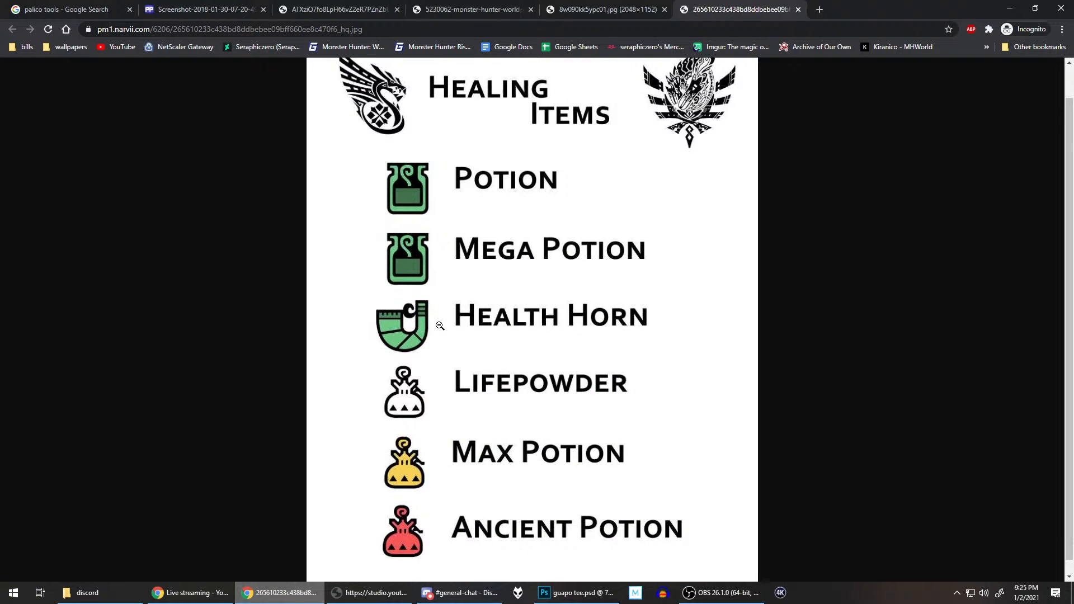
pyautogui.rightClick(426, 281)
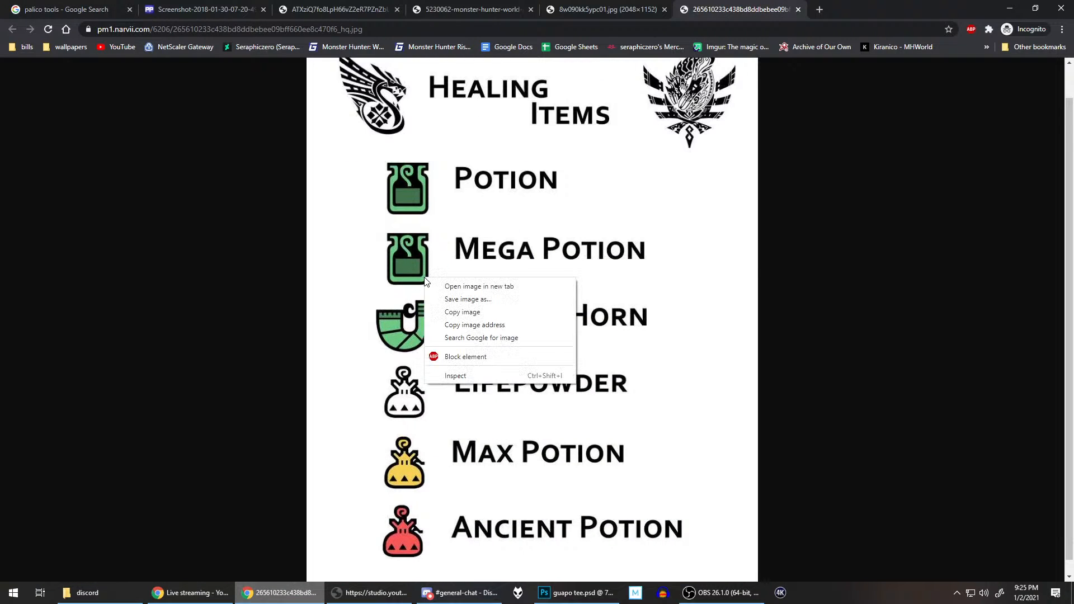
pyautogui.click(462, 312)
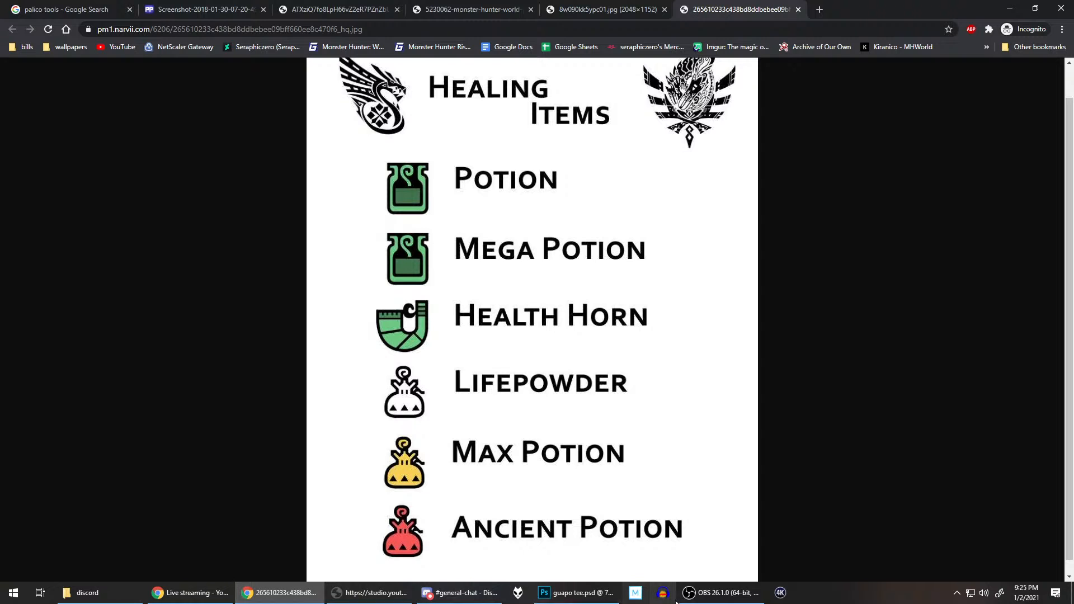
pyautogui.click(576, 592)
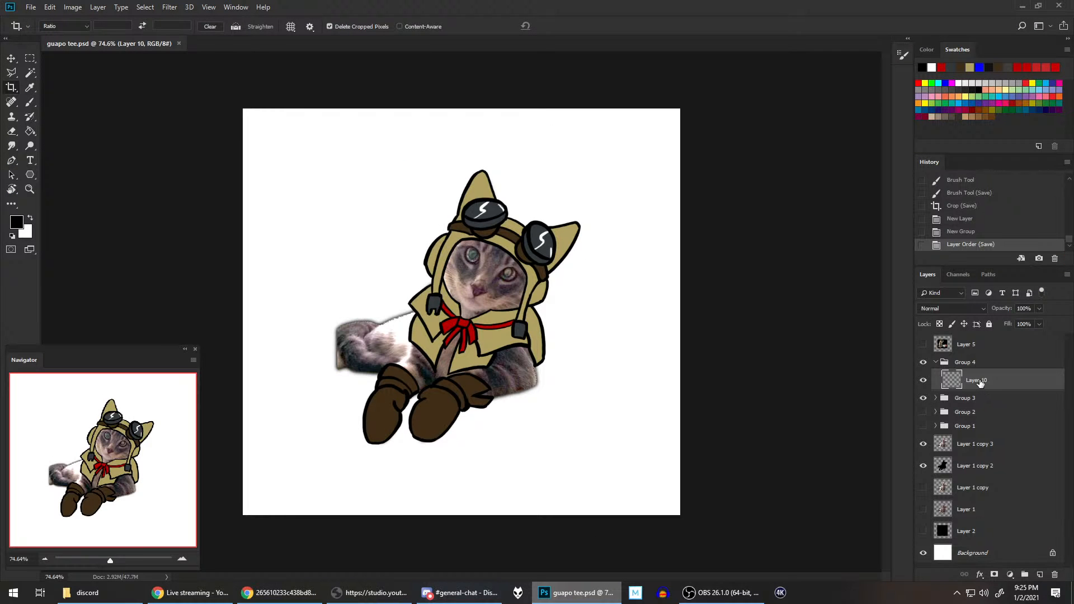
pyautogui.hotkey('ctrl', 'v')
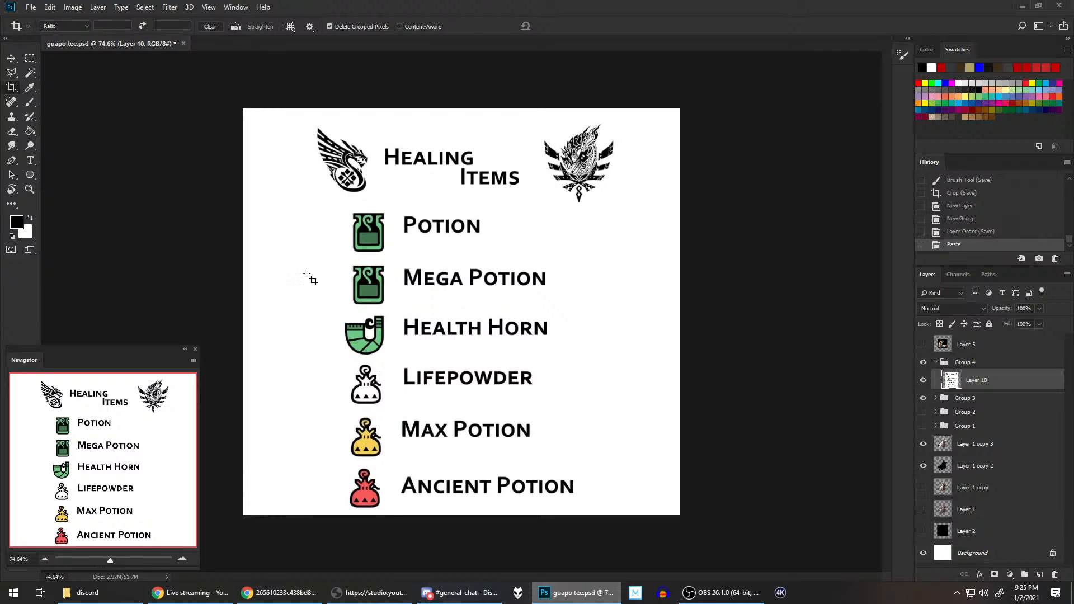
# Step: Copy a rectangular selection of the Health Horn icon onto its own layer and hide the full chart layer
pyautogui.click(30, 58)
pyautogui.moveTo(336, 305)
pyautogui.mouseDown()
pyautogui.moveTo(393, 313)
pyautogui.moveTo(393, 359)
pyautogui.mouseUp()
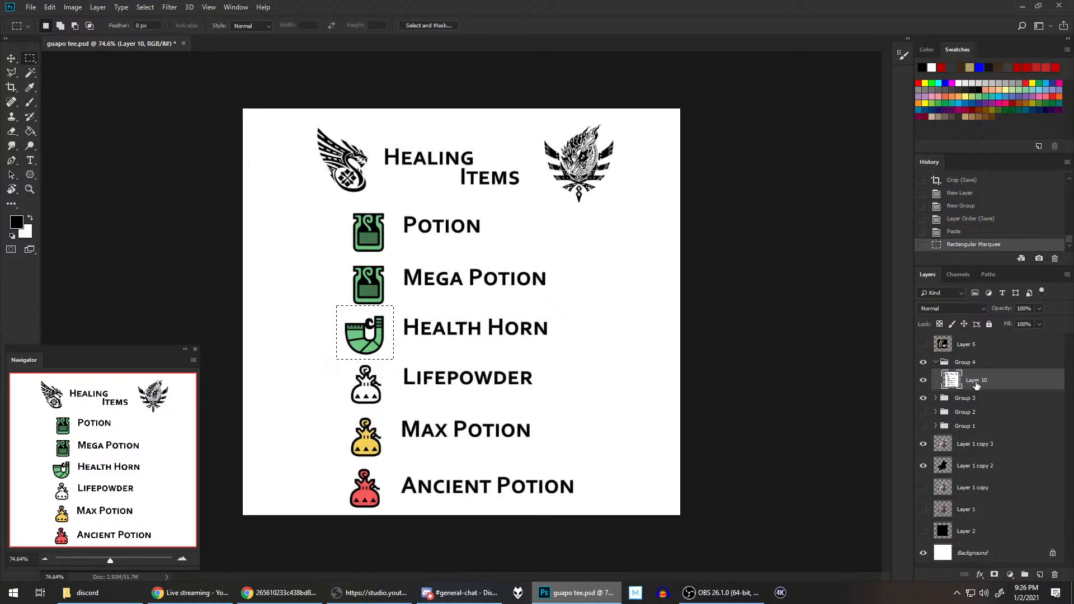
pyautogui.hotkey('ctrl', 'v')
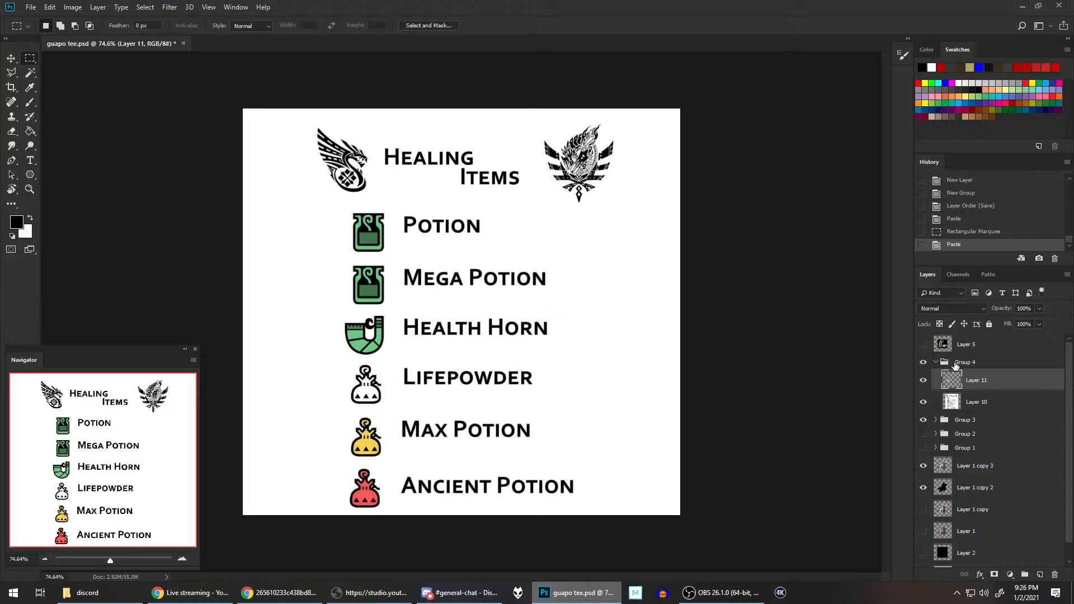
pyautogui.click(923, 401)
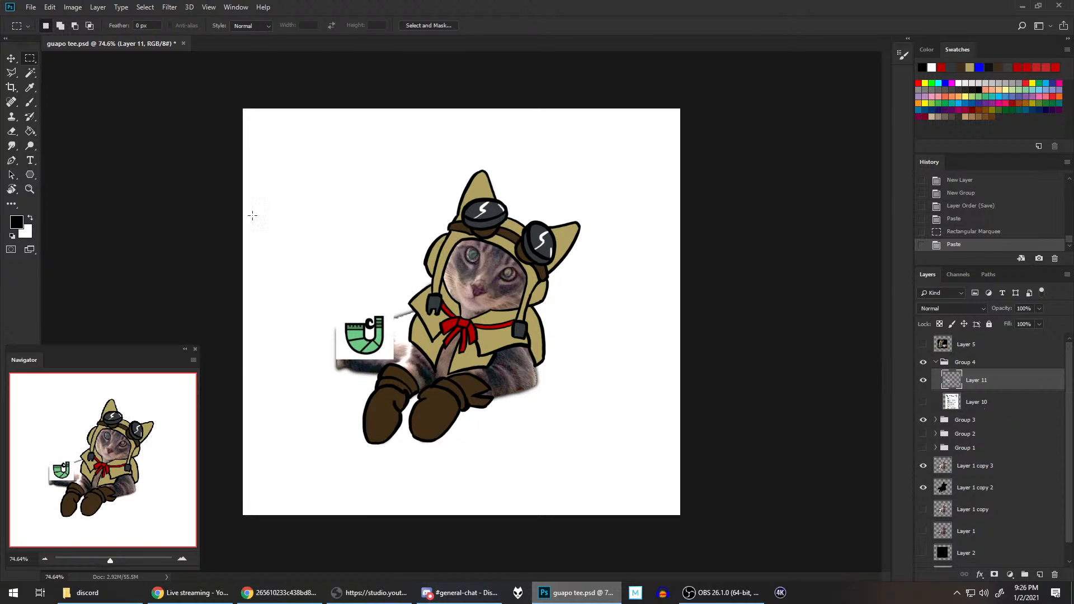
# Step: Enlarge the Health Horn icon with Free Transform and place it beside the right side of the cat's head
pyautogui.rightClick(31, 59)
pyautogui.rightClick(398, 307)
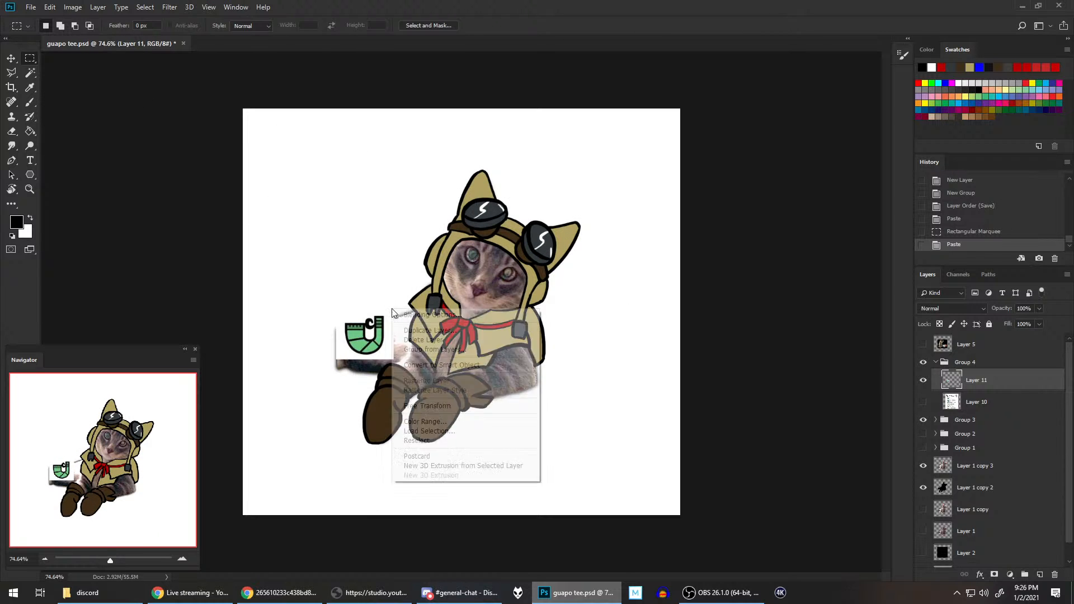
pyautogui.click(414, 403)
pyautogui.moveTo(393, 360); pyautogui.dragTo(471, 432)
pyautogui.moveTo(458, 394); pyautogui.dragTo(623, 275)
pyautogui.press('Return')
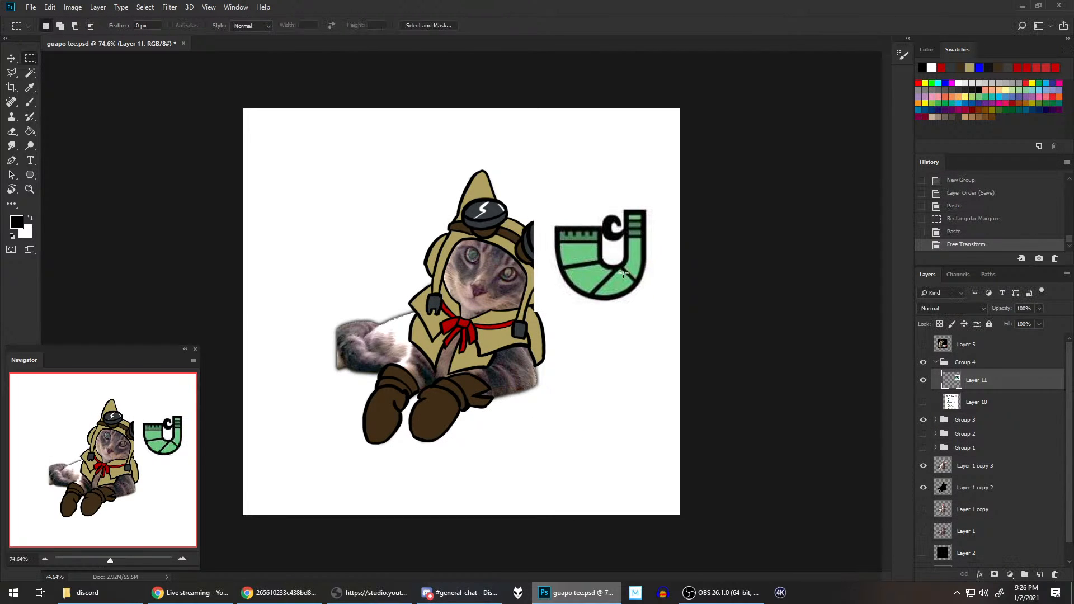
# Step: Delete the hidden Healing Items chart layer and save the document
pyautogui.rightClick(982, 401)
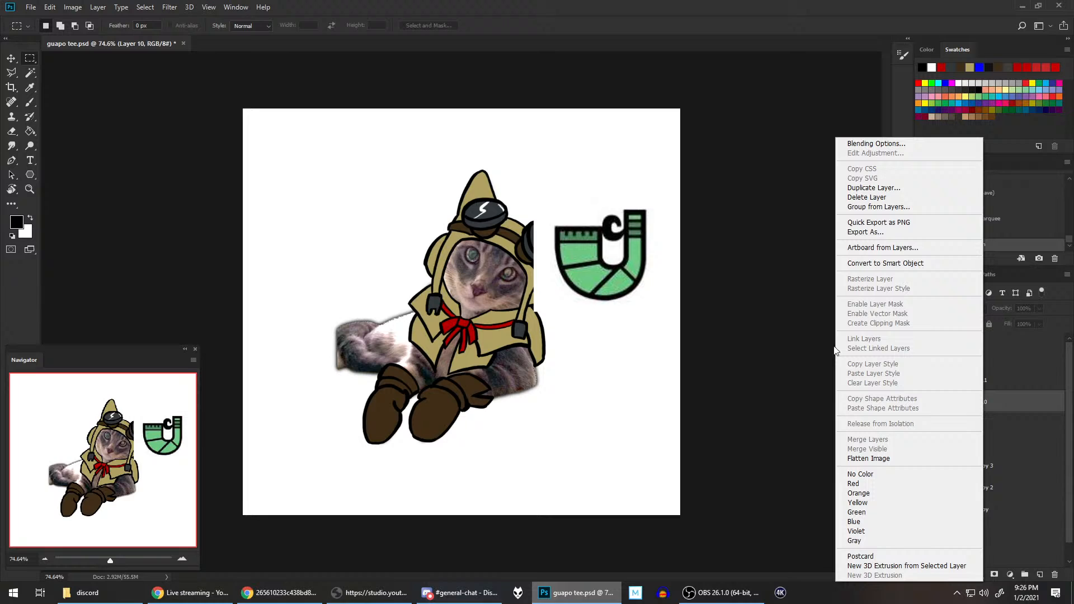
pyautogui.click(867, 196)
pyautogui.click(485, 221)
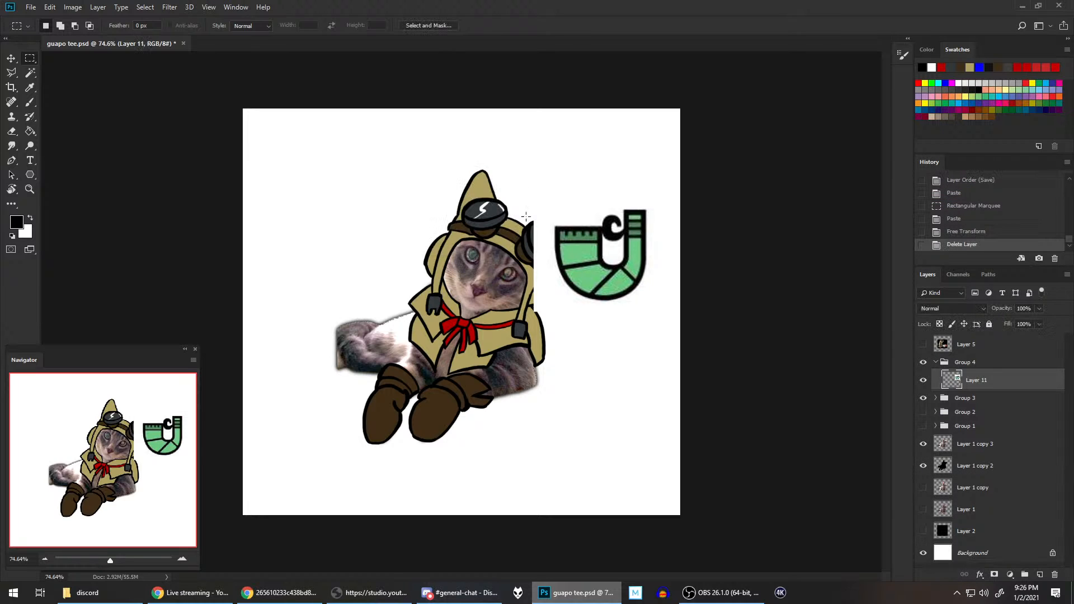
pyautogui.hotkey('ctrl', 's')
# Step: Switch to Chrome, check the open reference images and search images for "monster hunter yelling at cat"
pyautogui.click(280, 592)
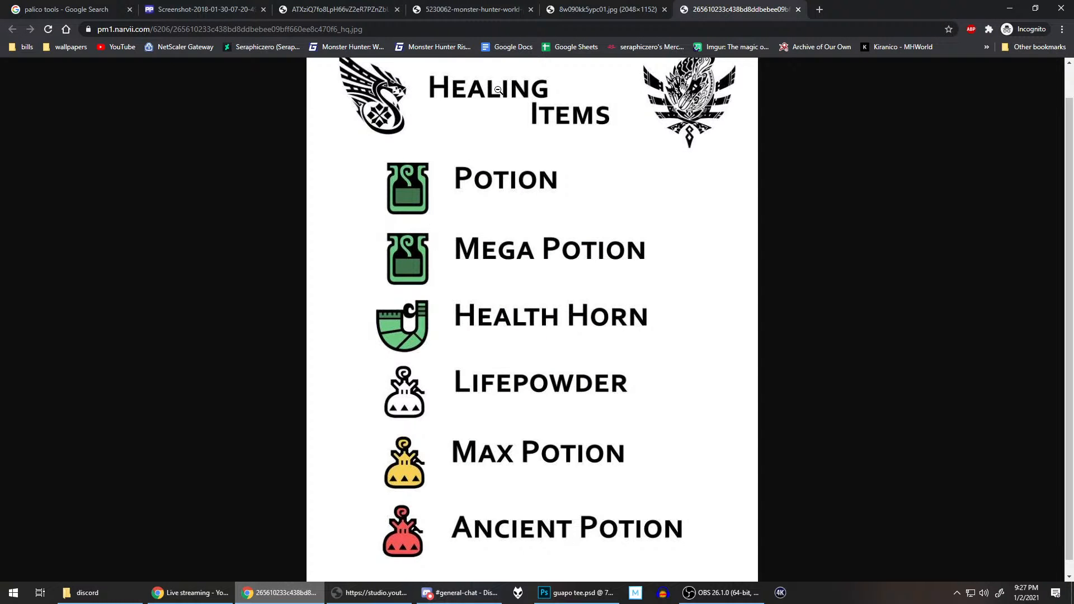
pyautogui.click(553, 6)
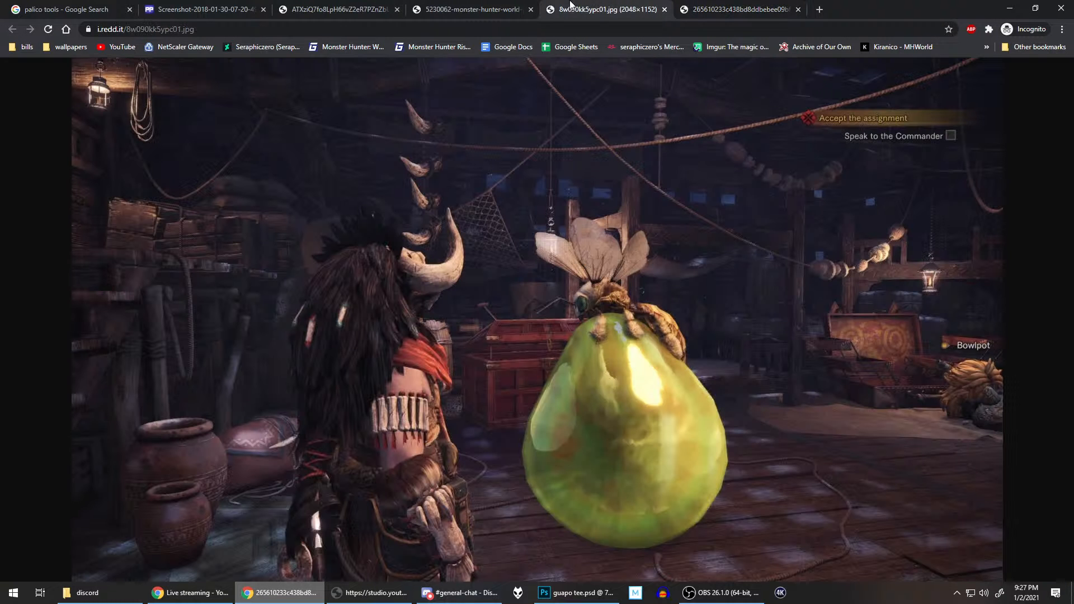
pyautogui.click(96, 6)
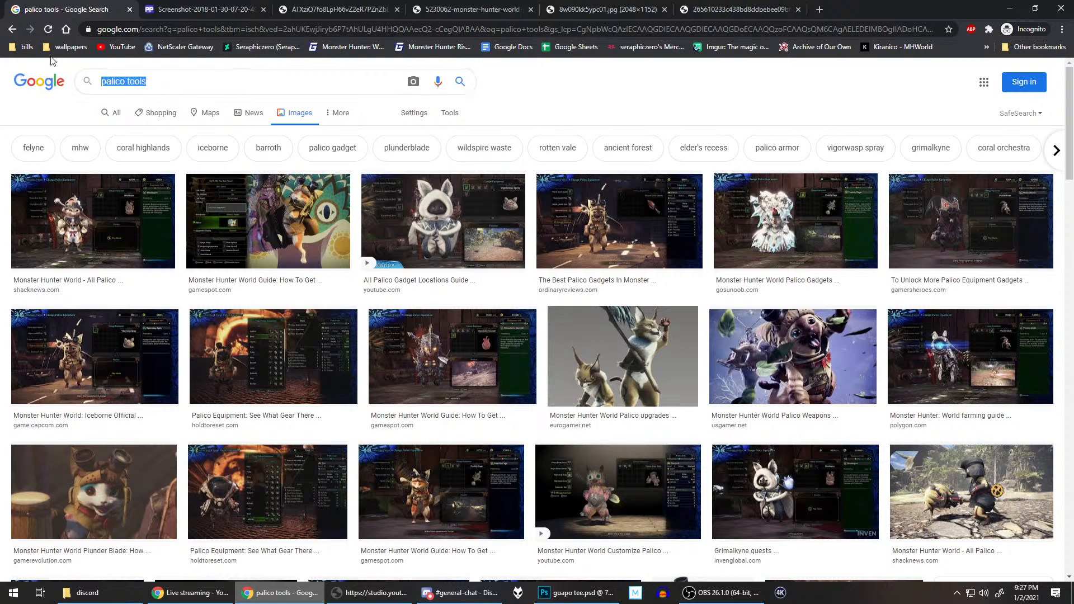
pyautogui.write('monster ')
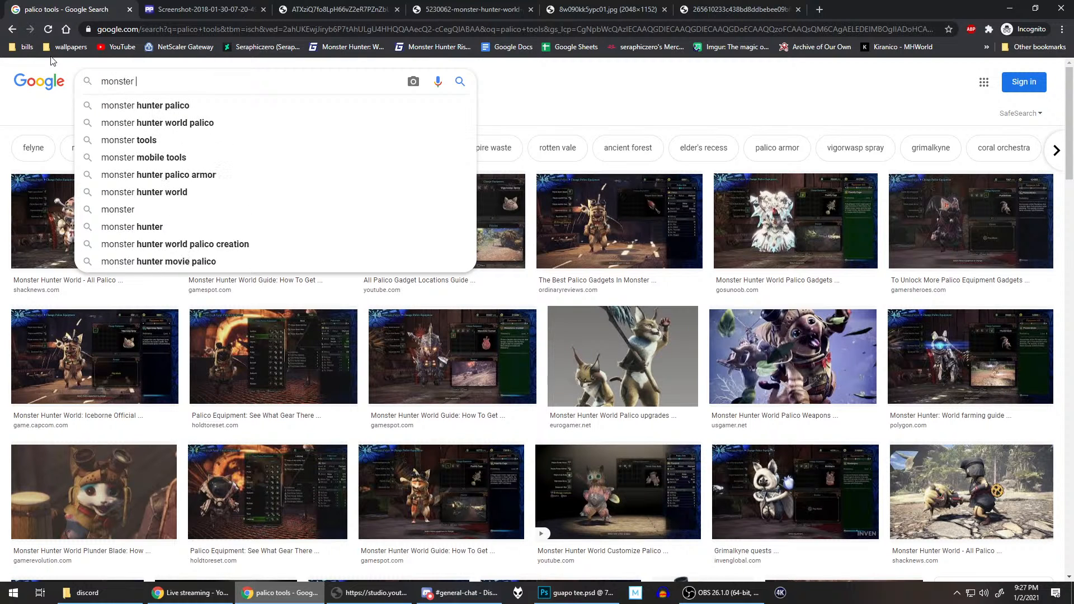
pyautogui.write('hunter yhe')
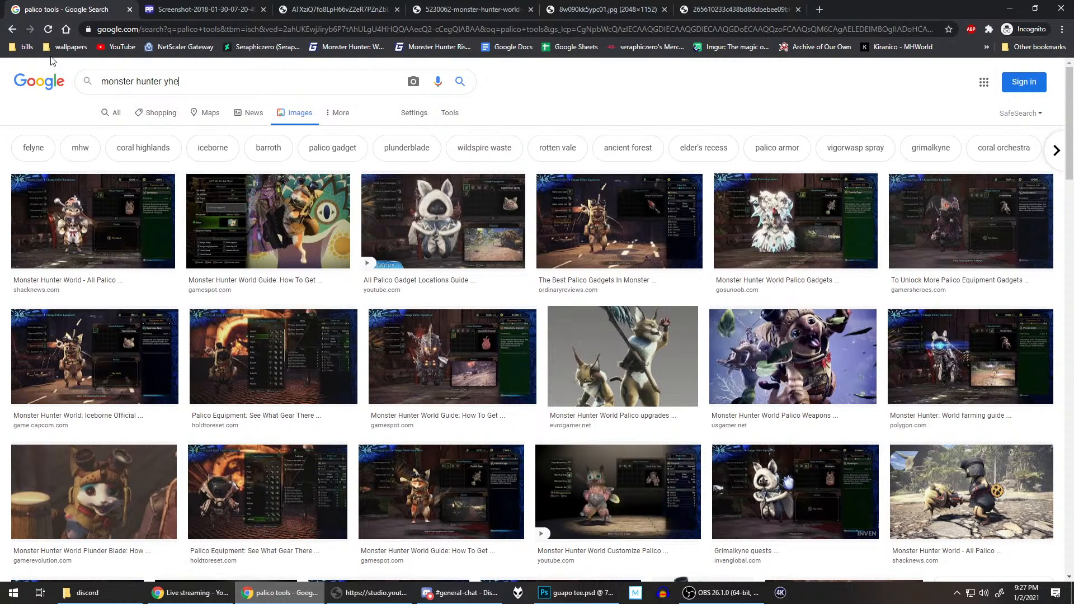
pyautogui.press('BackSpace')
pyautogui.press('BackSpace')
pyautogui.write('elling at cat')
pyautogui.press('Return')
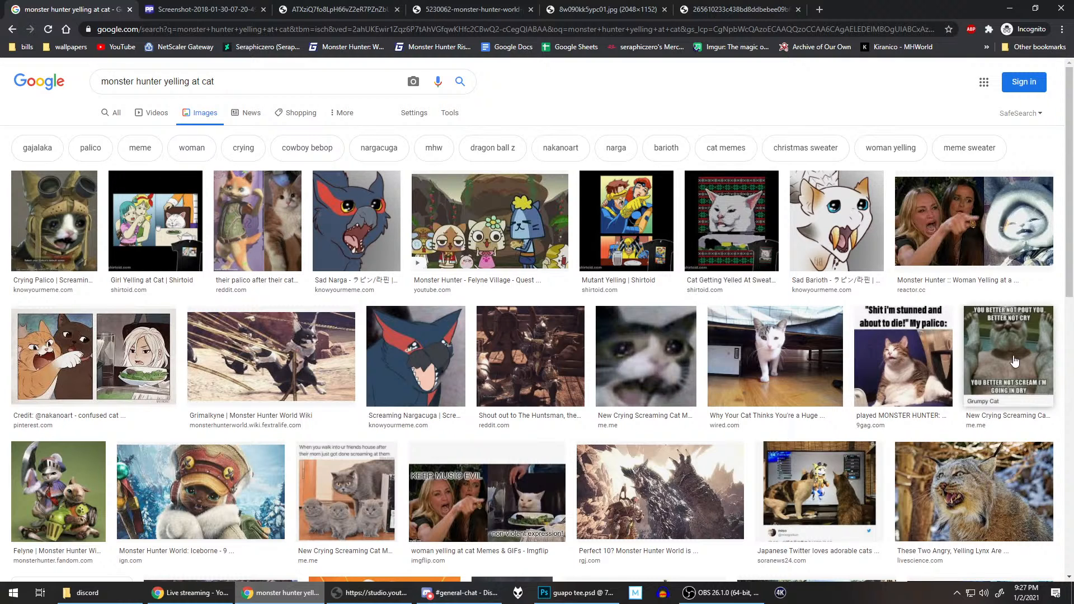
# Step: Look through the yelling-at-cat image results for Monster Hunter cat meme references
pyautogui.scroll(-3, 380, 274)
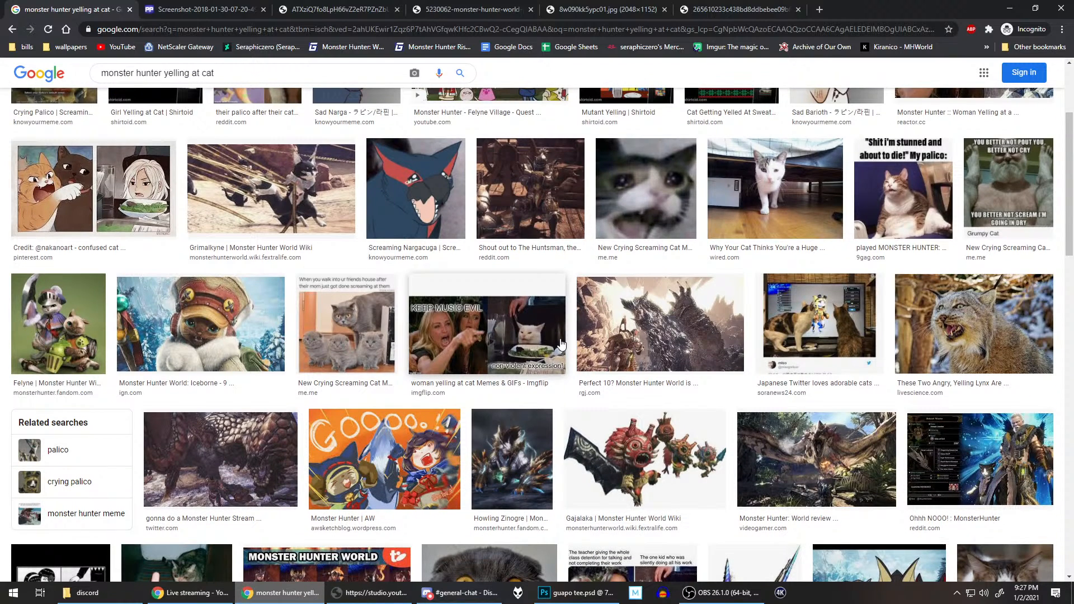
pyautogui.scroll(-4, 562, 343)
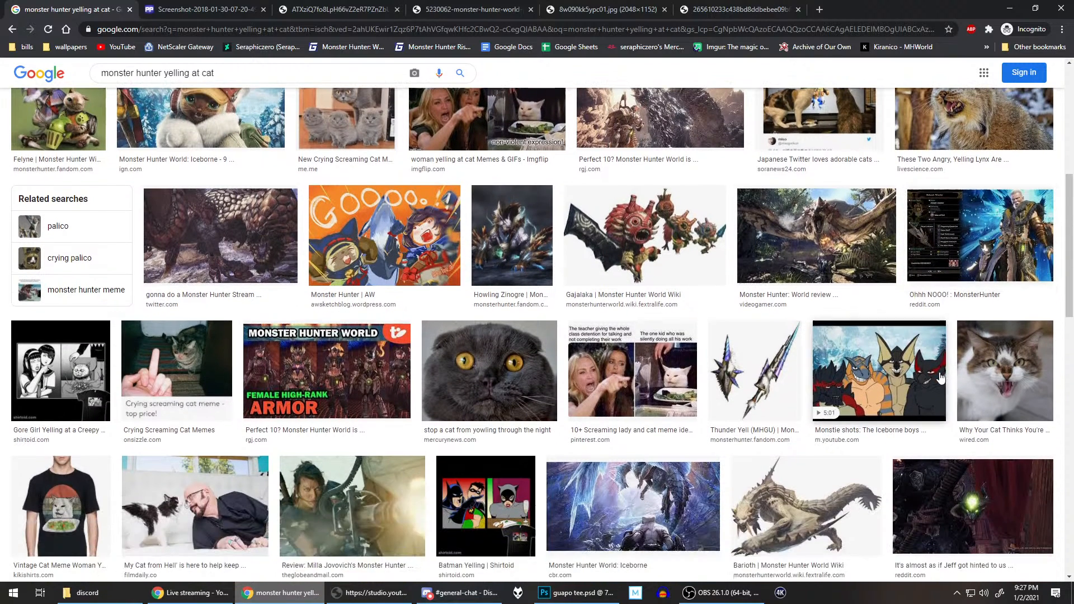
pyautogui.scroll(-3, 621, 379)
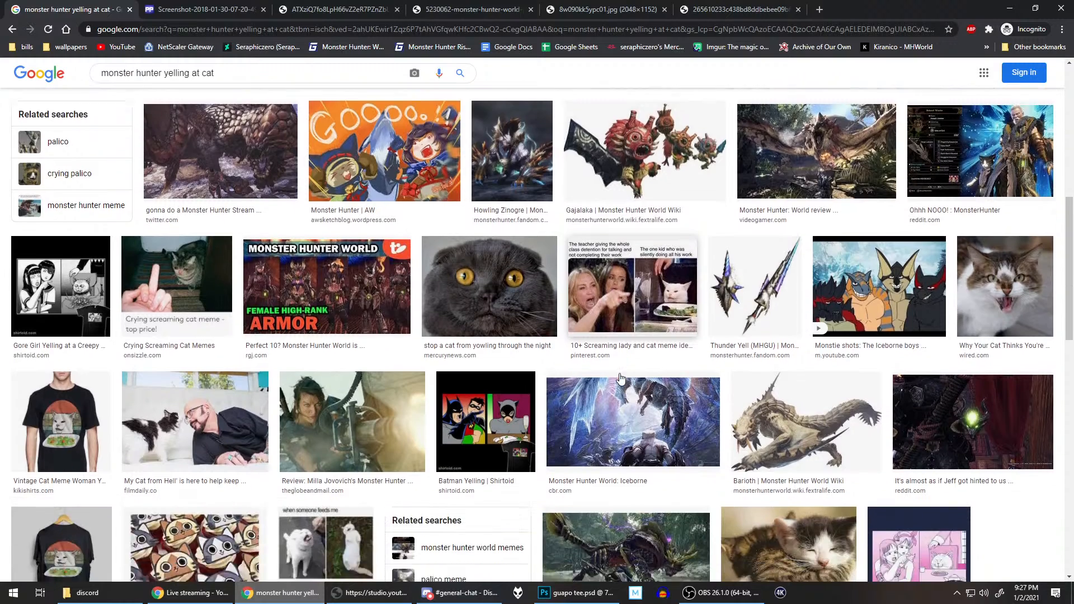
pyautogui.scroll(-6, 399, 336)
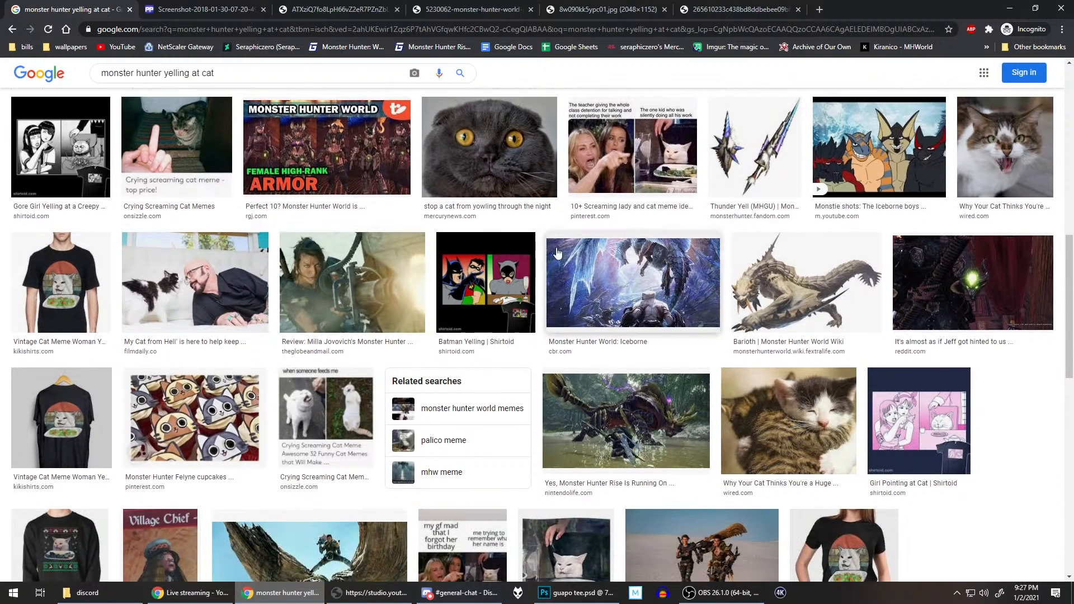
pyautogui.scroll(-4, 587, 256)
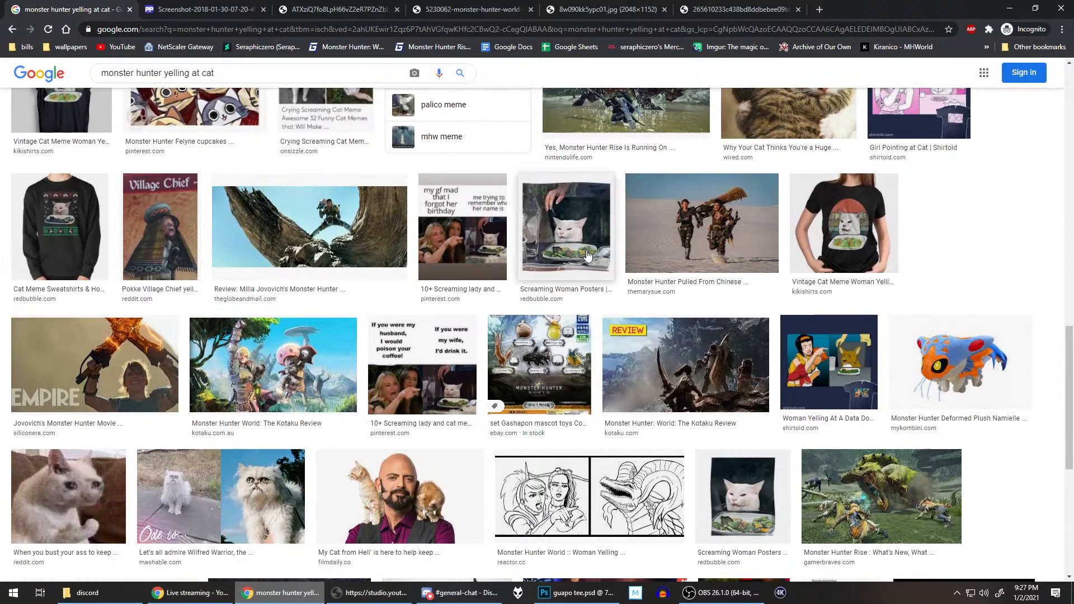
pyautogui.scroll(-4, 587, 256)
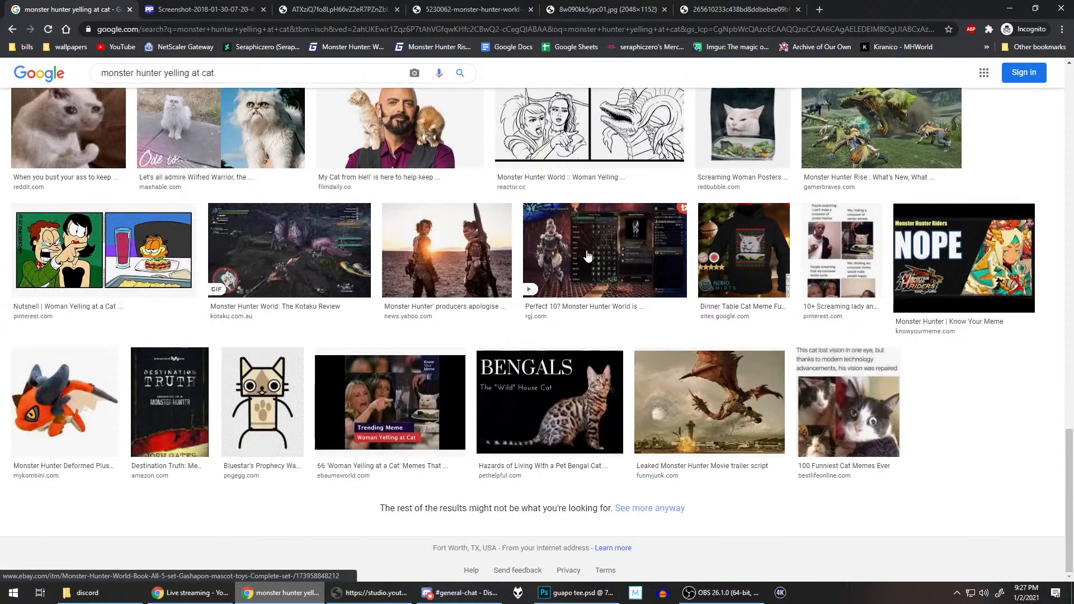
pyautogui.scroll(20, 586, 256)
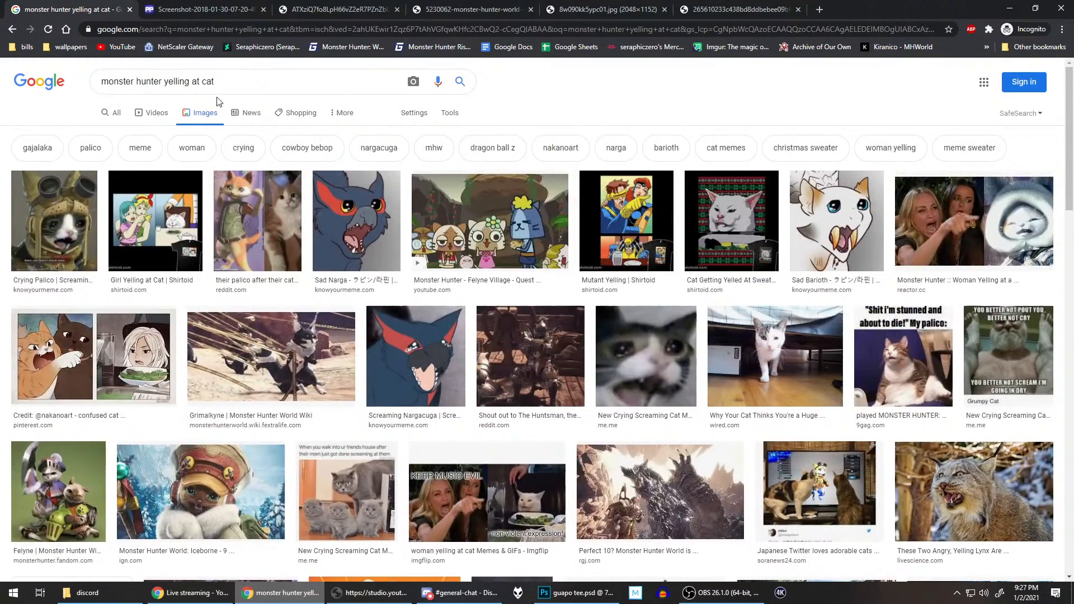
# Step: Replace "cat" with "palico" in the query and search images for "monster hunter yelling at palico"
pyautogui.click(242, 81)
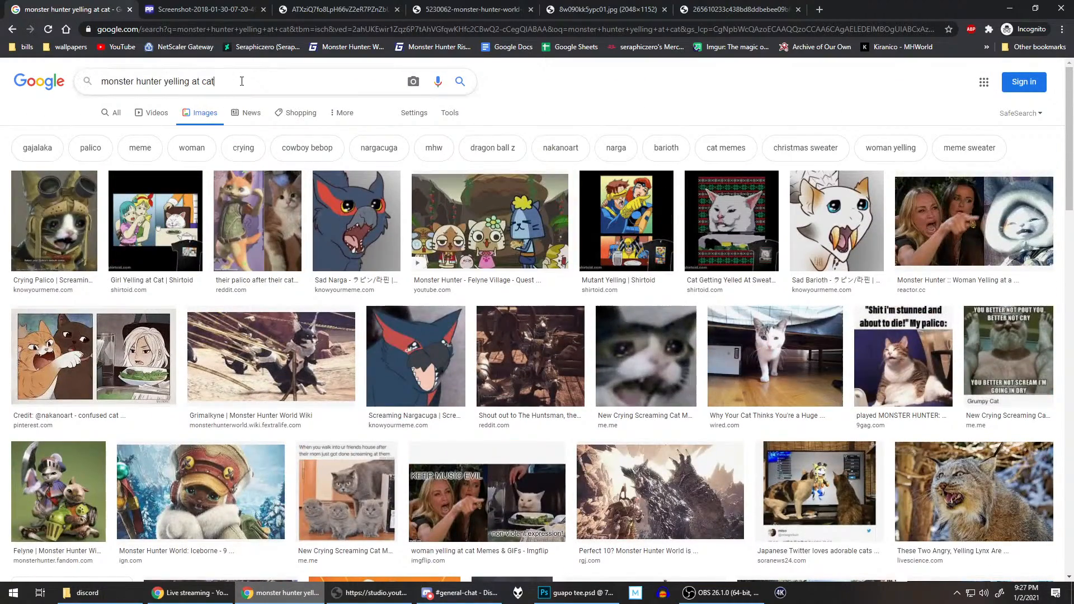
pyautogui.press('BackSpace')
pyautogui.press('BackSpace')
pyautogui.press('BackSpace')
pyautogui.press('Return')
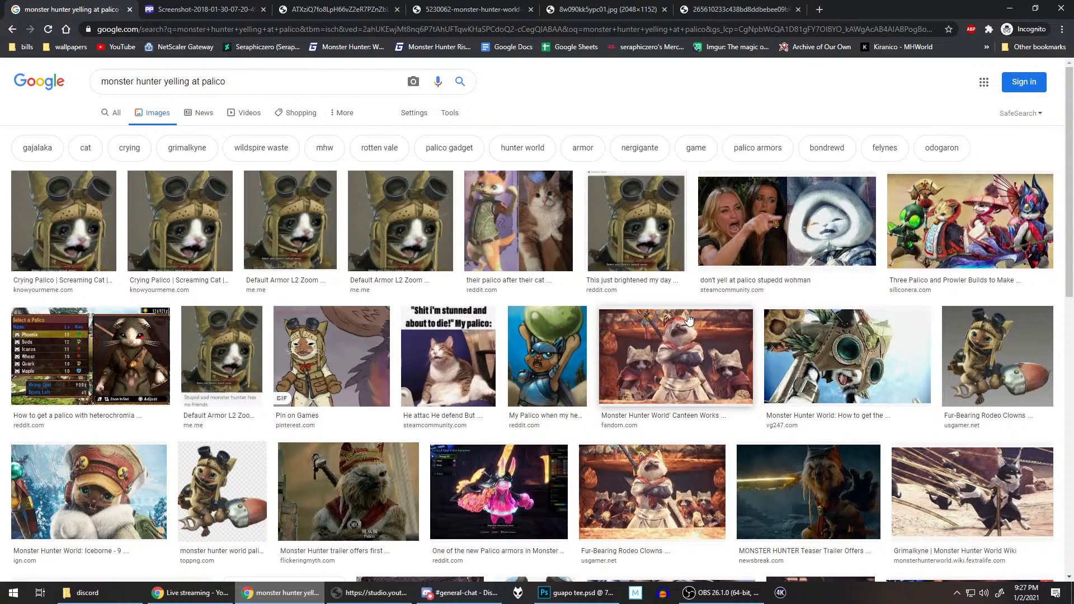
# Step: Preview the Pinterest "Pin on Games" Palico animation and look through the surrounding results
pyautogui.click(316, 347)
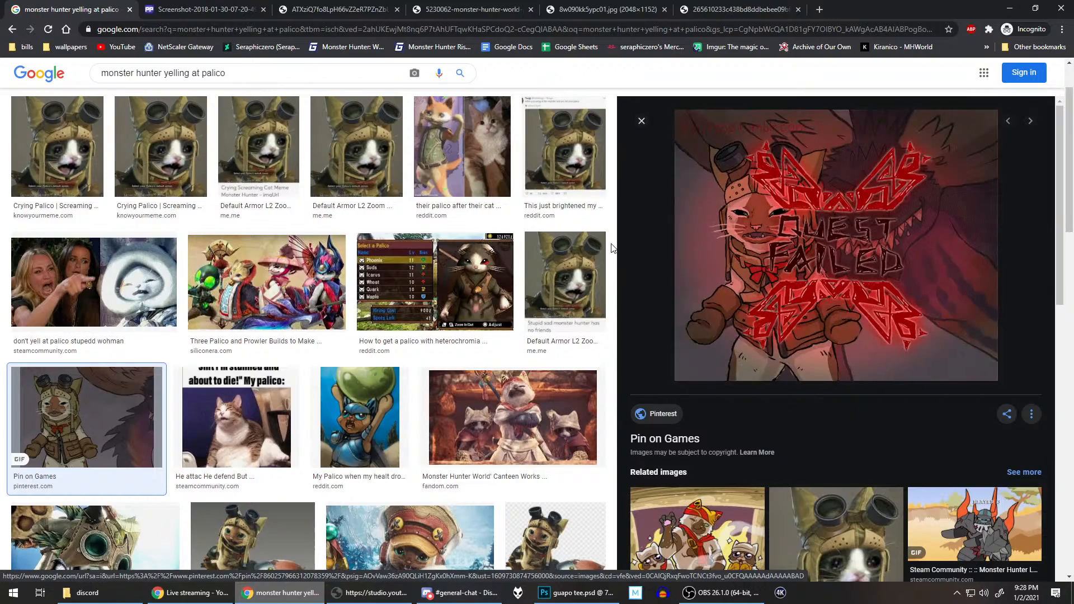
pyautogui.scroll(-1, 491, 213)
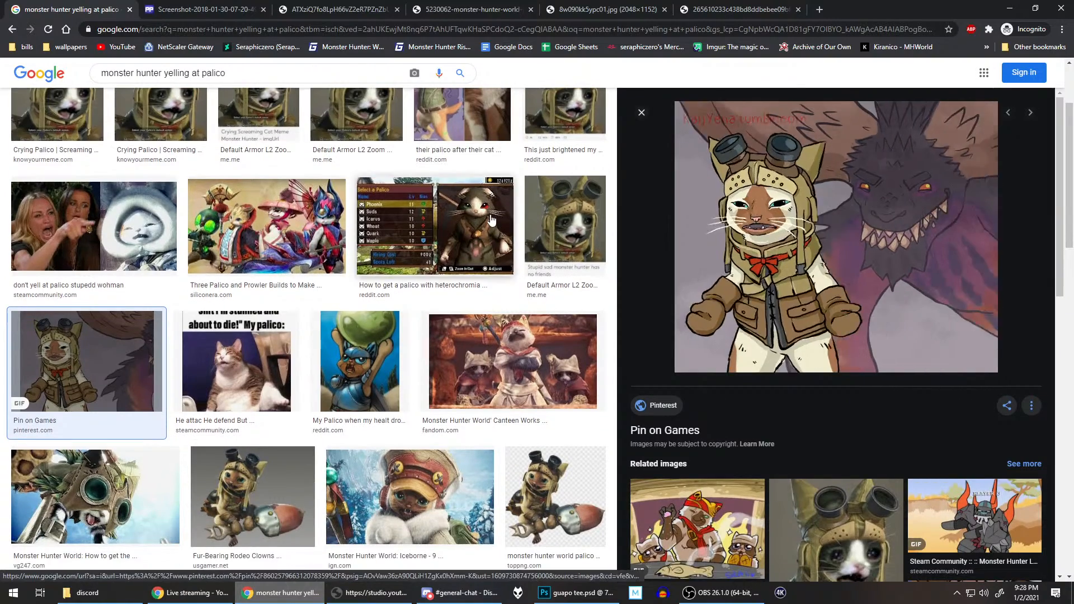
pyautogui.scroll(-3, 283, 305)
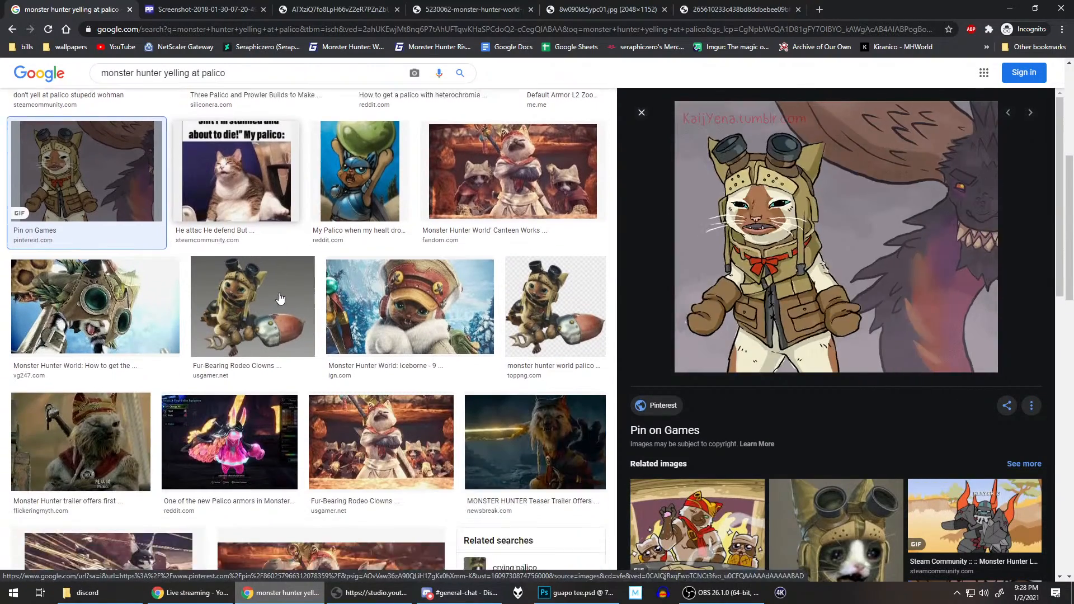
pyautogui.scroll(-2, 281, 298)
pyautogui.scroll(3, 280, 296)
# Step: Preview the Steam Community "He attac He defend" cat meme and open the related Reddit meme with the potion icon
pyautogui.click(237, 255)
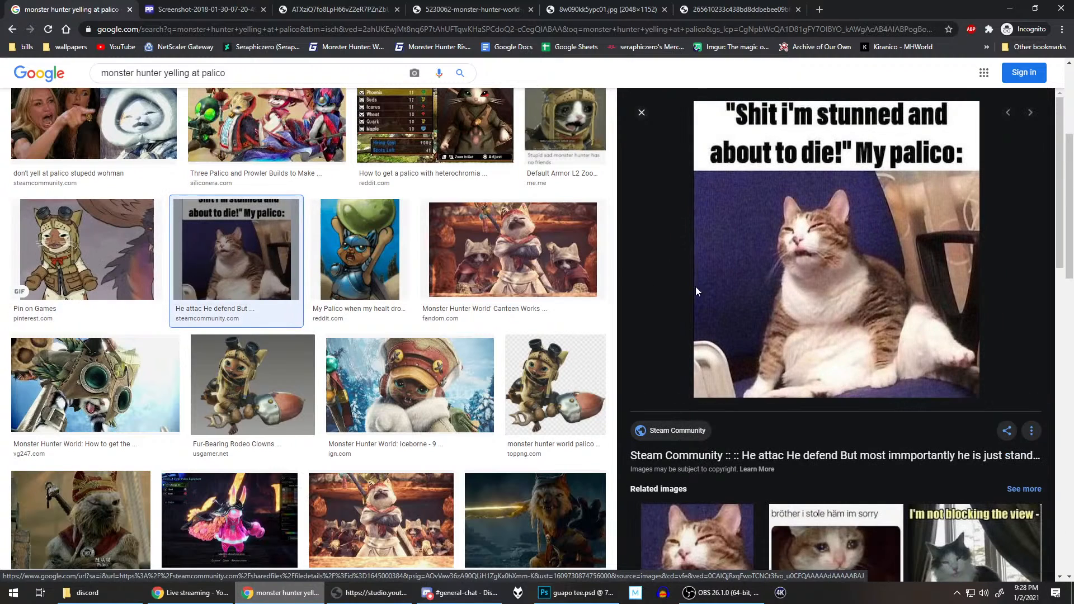
pyautogui.scroll(-5, 809, 278)
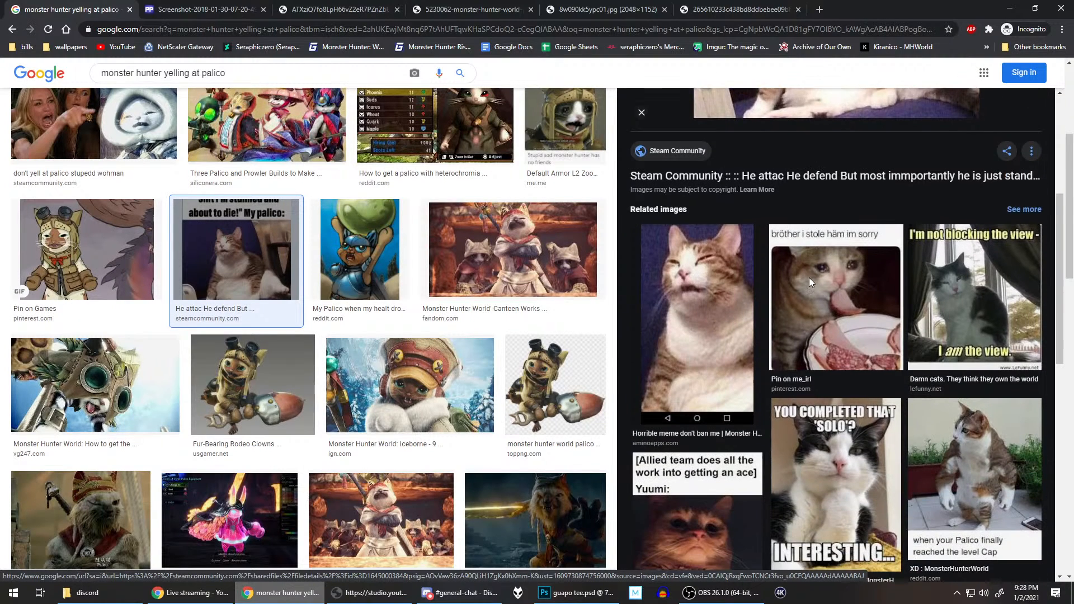
pyautogui.scroll(-10, 808, 277)
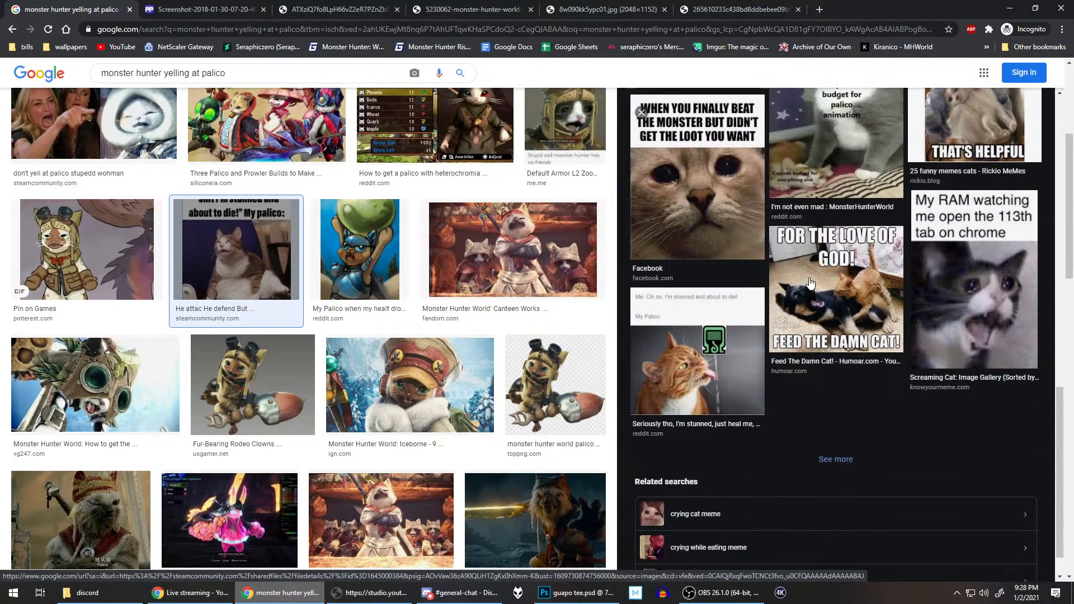
pyautogui.click(703, 325)
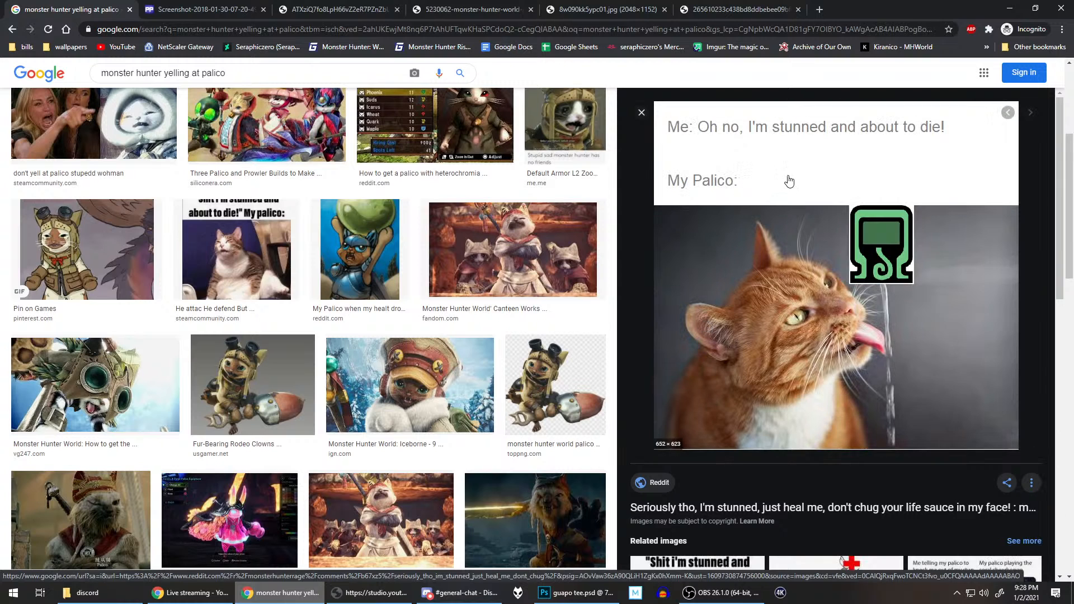
# Step: Look through the related images under the Reddit cat meme with the potion icon for more Palico references
pyautogui.scroll(-4, 766, 218)
pyautogui.scroll(4, 777, 215)
pyautogui.scroll(-4, 952, 179)
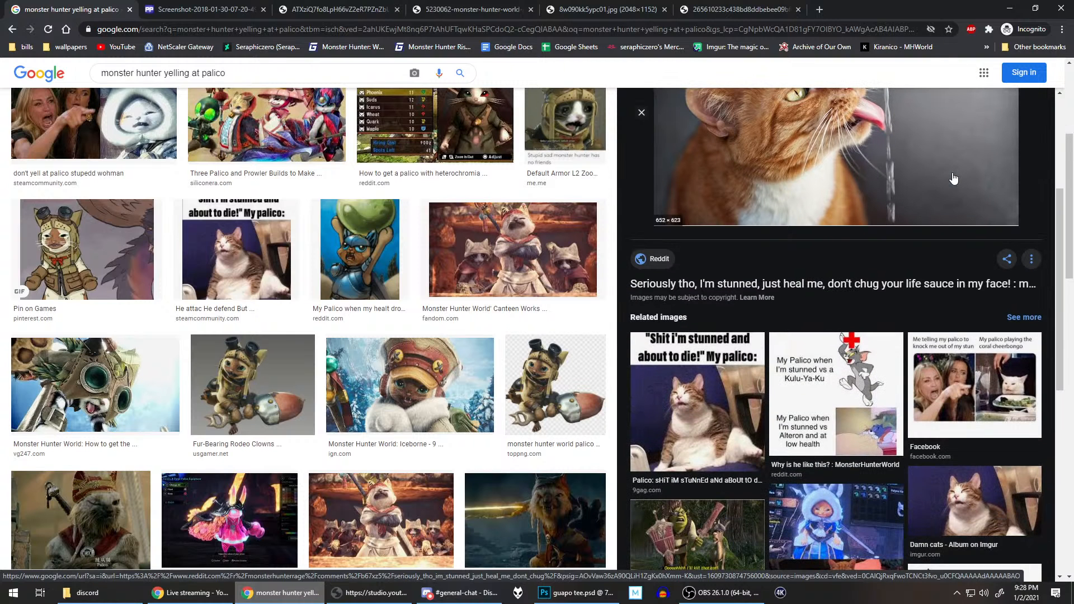
pyautogui.scroll(-3, 952, 177)
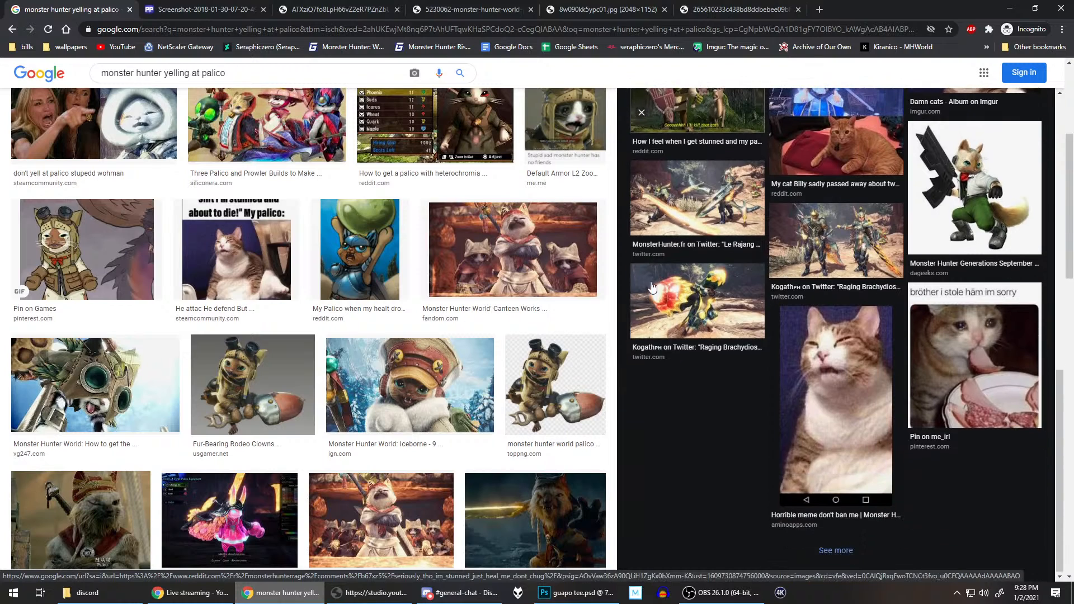
pyautogui.scroll(5, 486, 266)
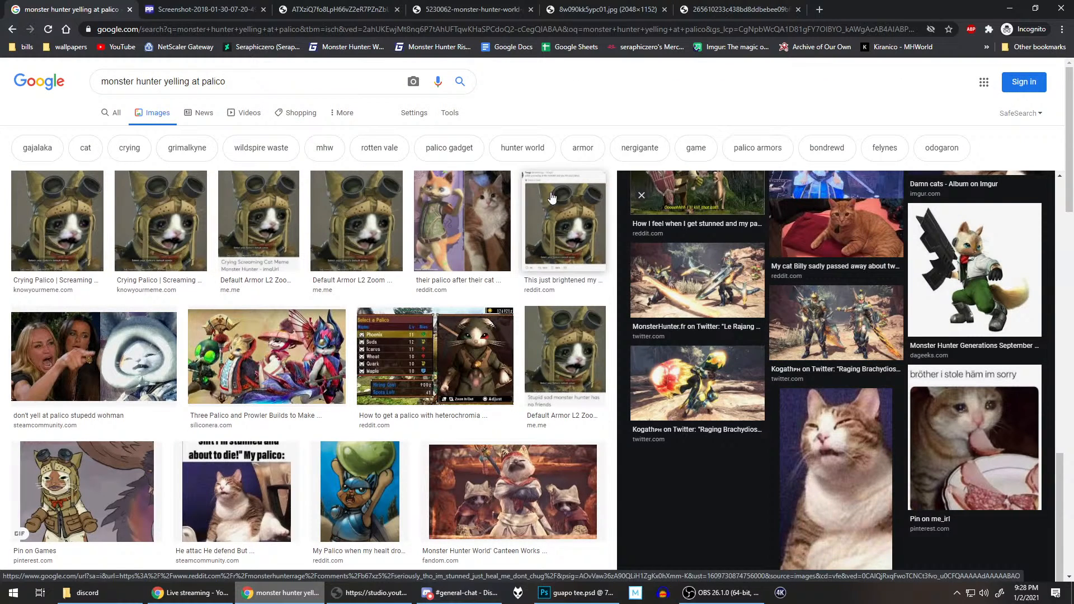
# Step: Preview the Steam Community "don't yell at palico stupedd wohman" meme and look through its related images
pyautogui.click(94, 358)
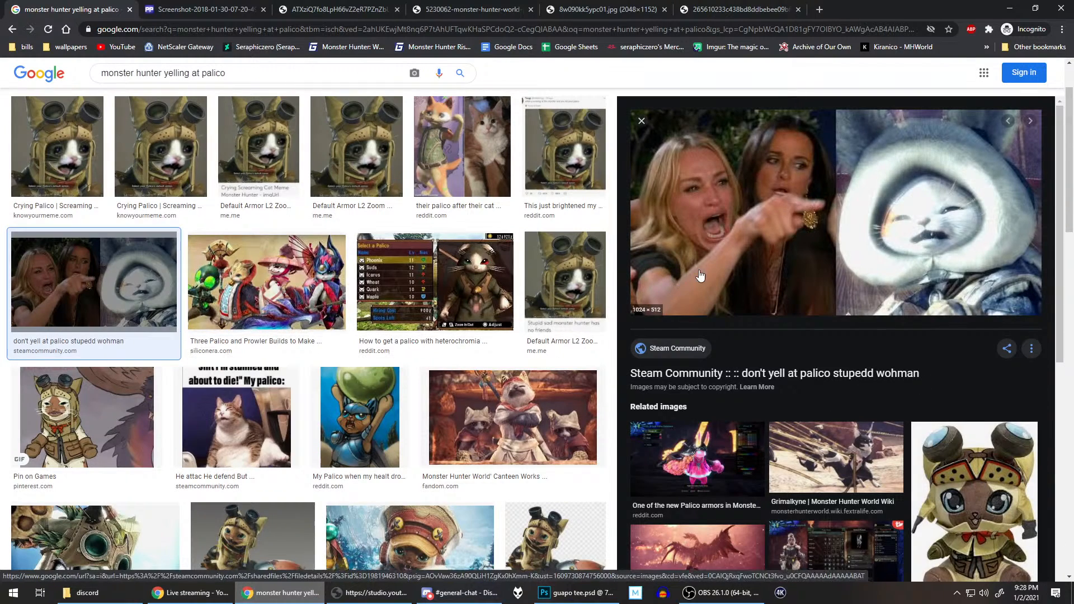
pyautogui.scroll(-4, 882, 392)
pyautogui.scroll(-3, 883, 391)
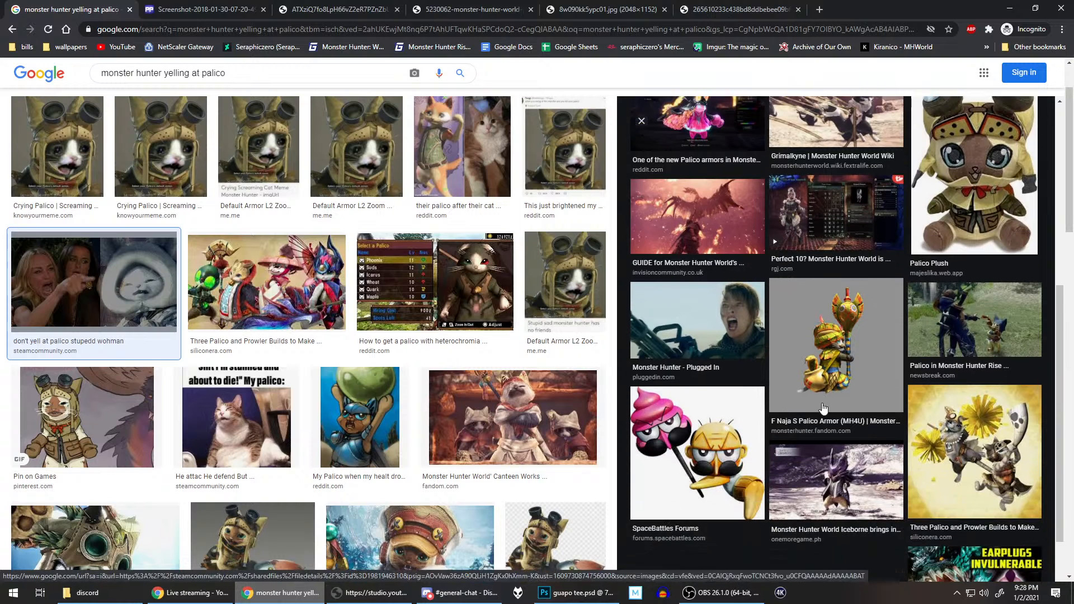
pyautogui.scroll(-1, 842, 426)
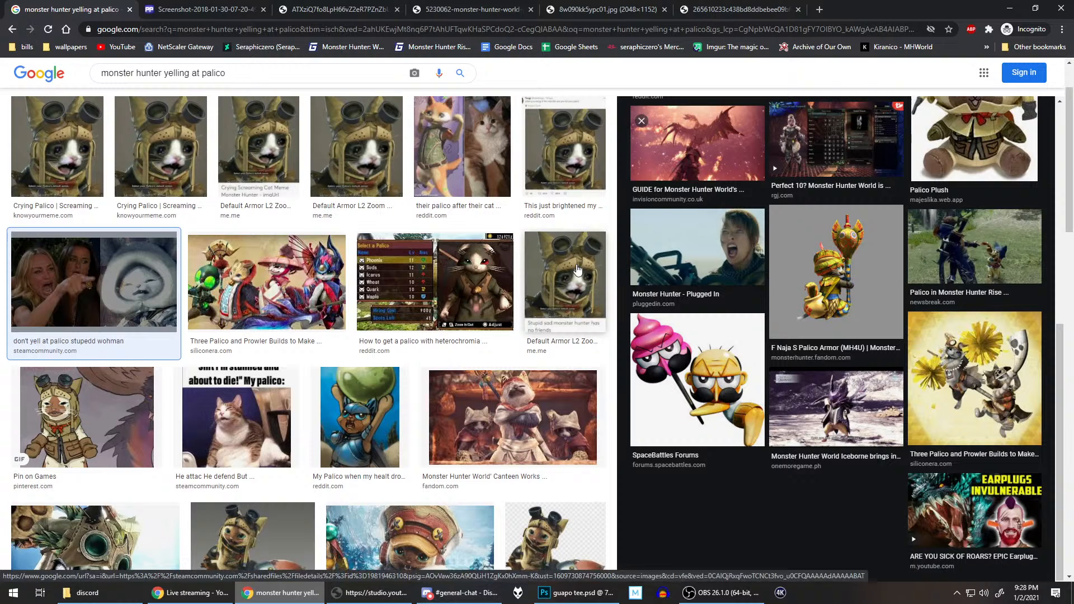
pyautogui.scroll(1, 576, 271)
pyautogui.scroll(1, 576, 272)
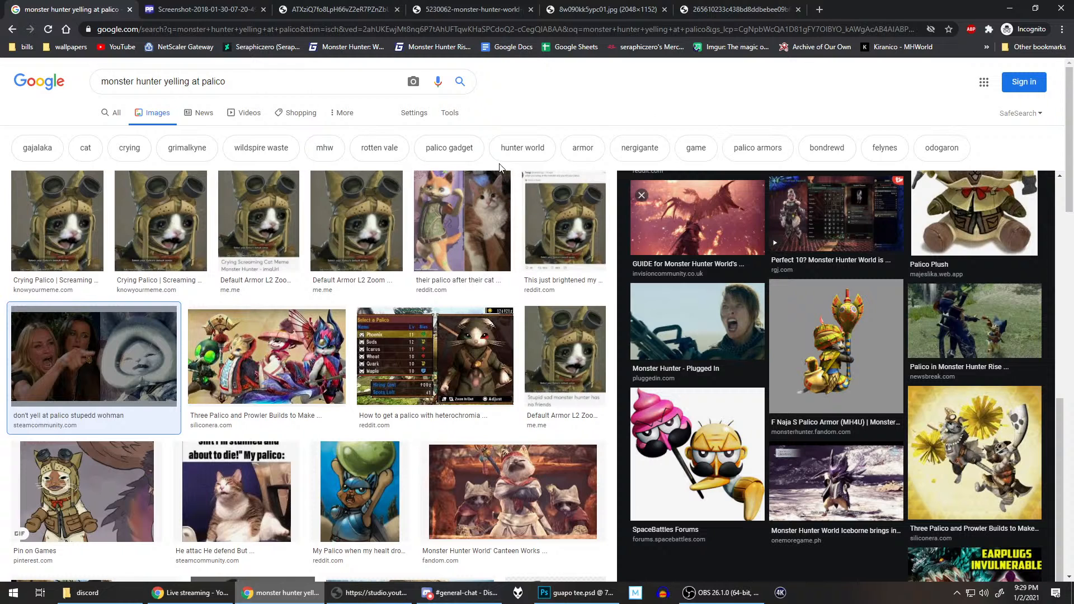
# Step: Copy the 8w090kk5ypc01.jpg screenshot from the browser, paste it into guapo tee.psd in Photoshop, and shift it until the whole green bug is on the canvas
pyautogui.click(443, 7)
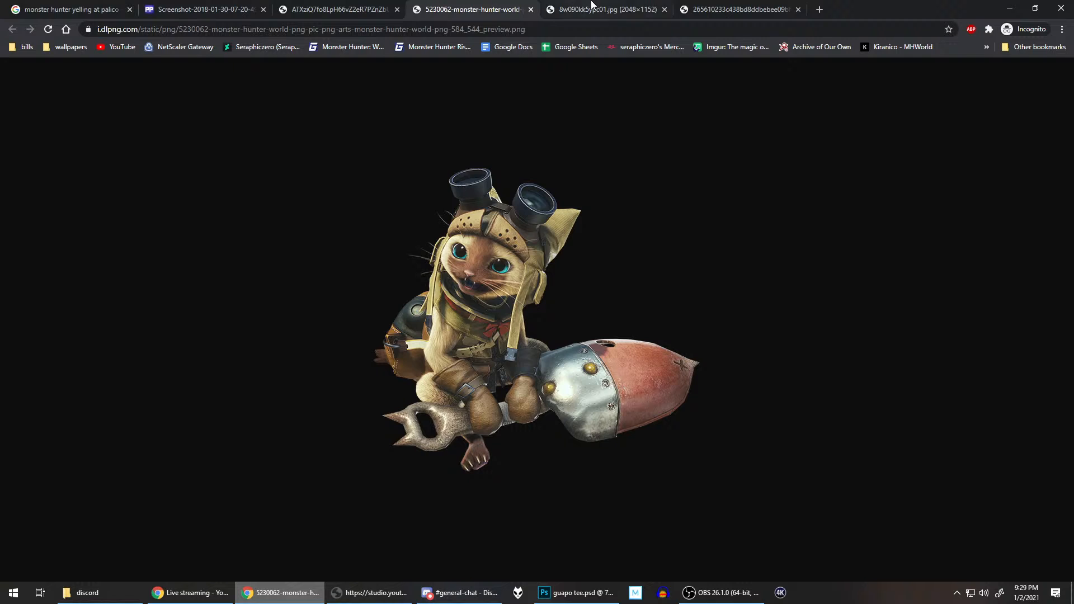
pyautogui.click(593, 7)
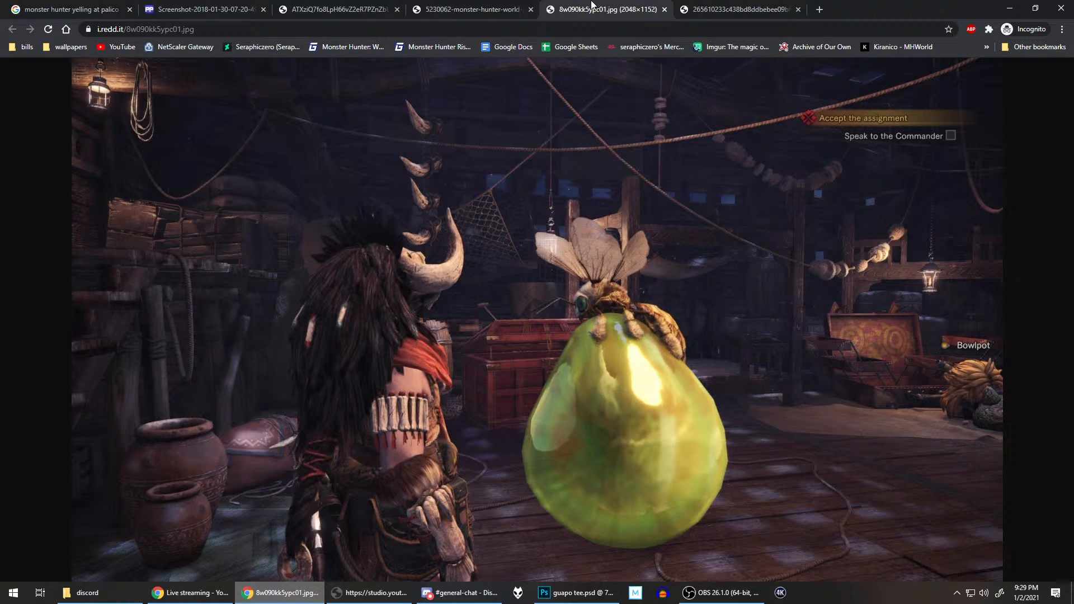
pyautogui.click(697, 7)
pyautogui.click(624, 6)
pyautogui.rightClick(557, 182)
pyautogui.click(593, 217)
pyautogui.click(576, 593)
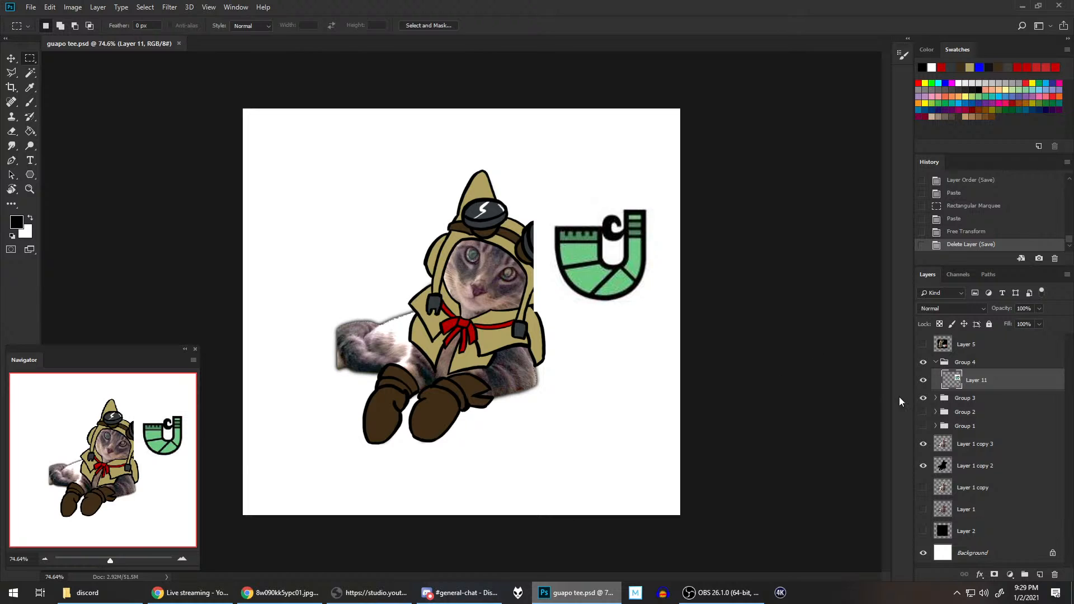
pyautogui.hotkey('ctrl', 'v')
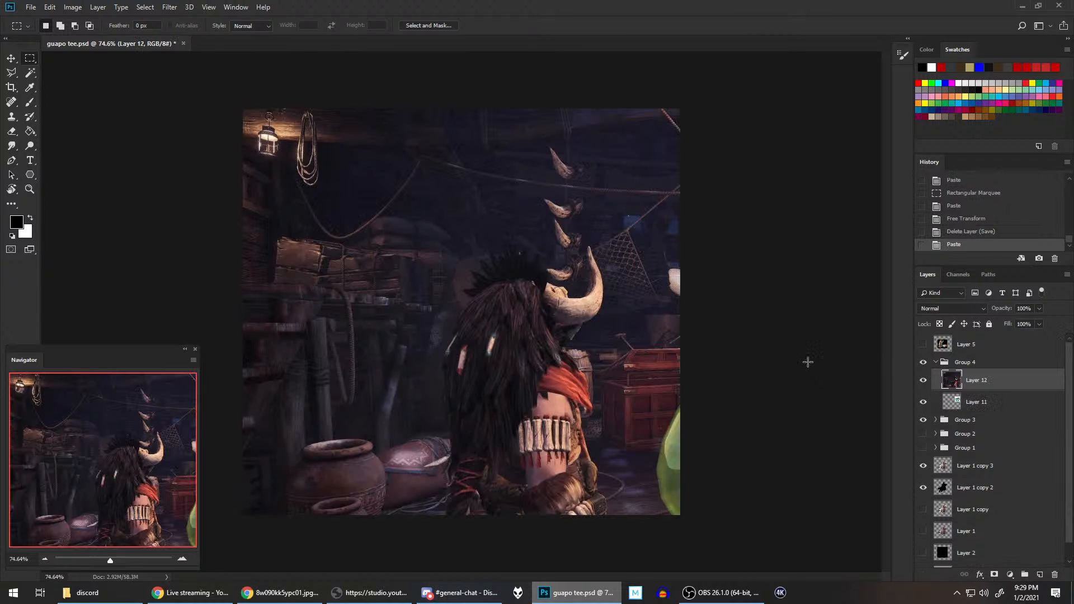
pyautogui.click(11, 58)
pyautogui.moveTo(536, 323); pyautogui.dragTo(302, 242)
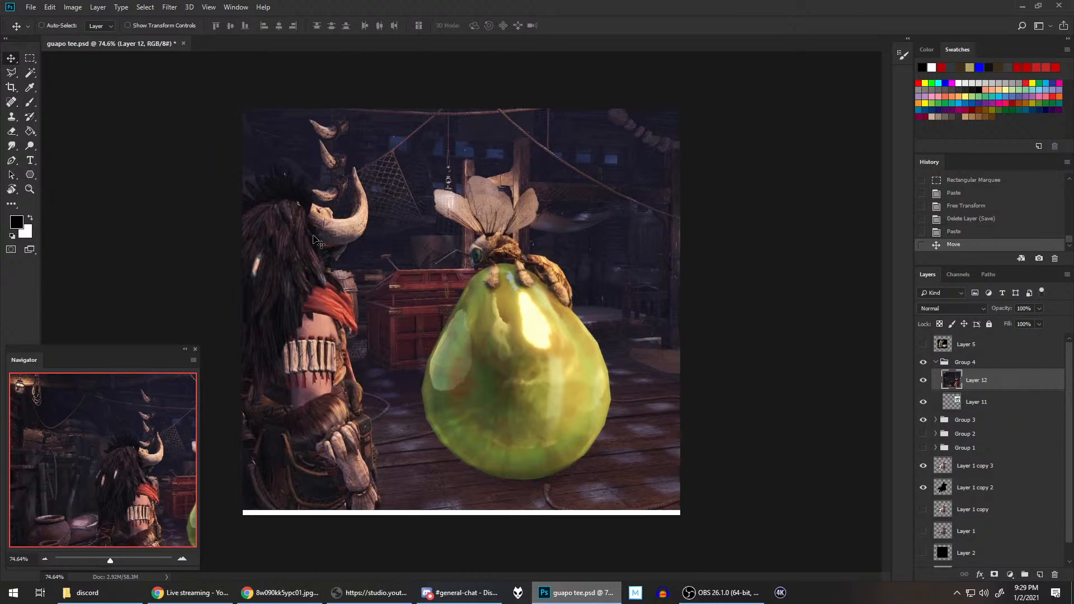
pyautogui.click(19, 62)
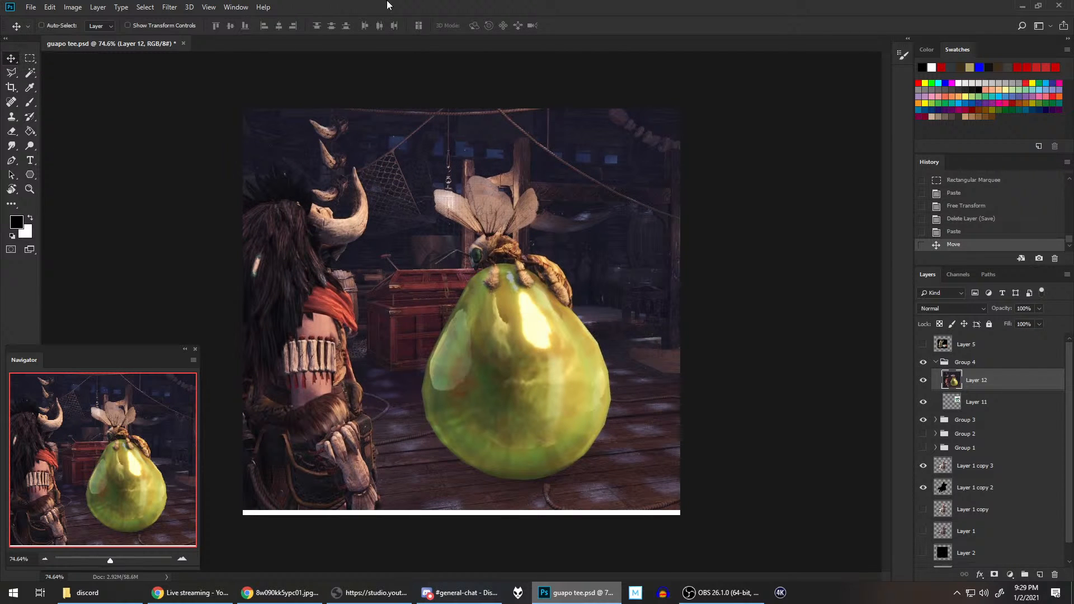
# Step: Copy a rectangular area around the green bug onto its own layer and delete the full screenshot layer, Layer 12
pyautogui.click(34, 65)
pyautogui.moveTo(389, 153); pyautogui.dragTo(630, 489)
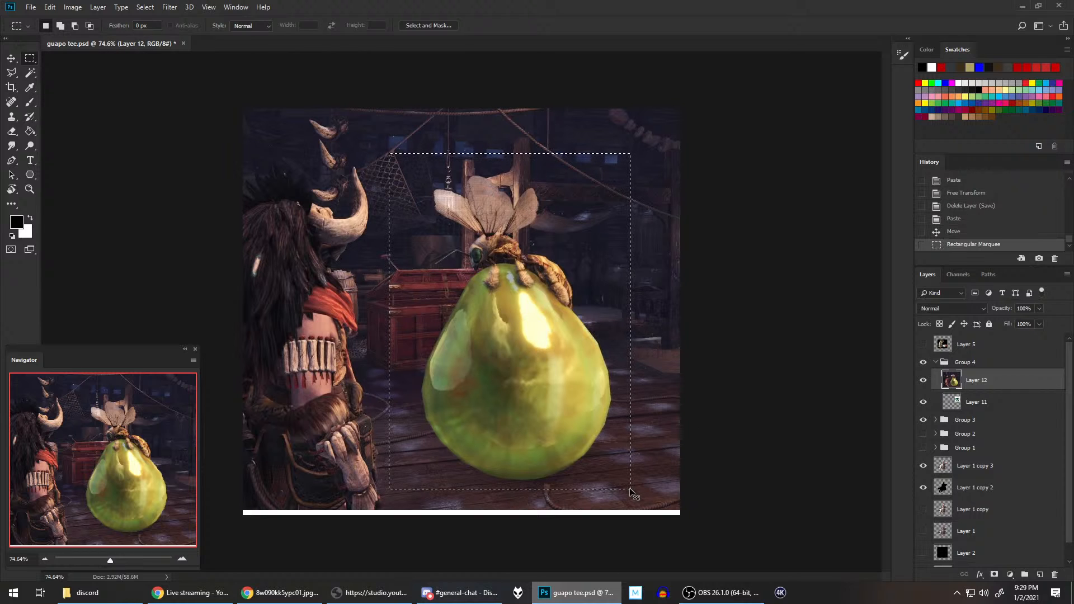
pyautogui.hotkey('ctrl', 'j')
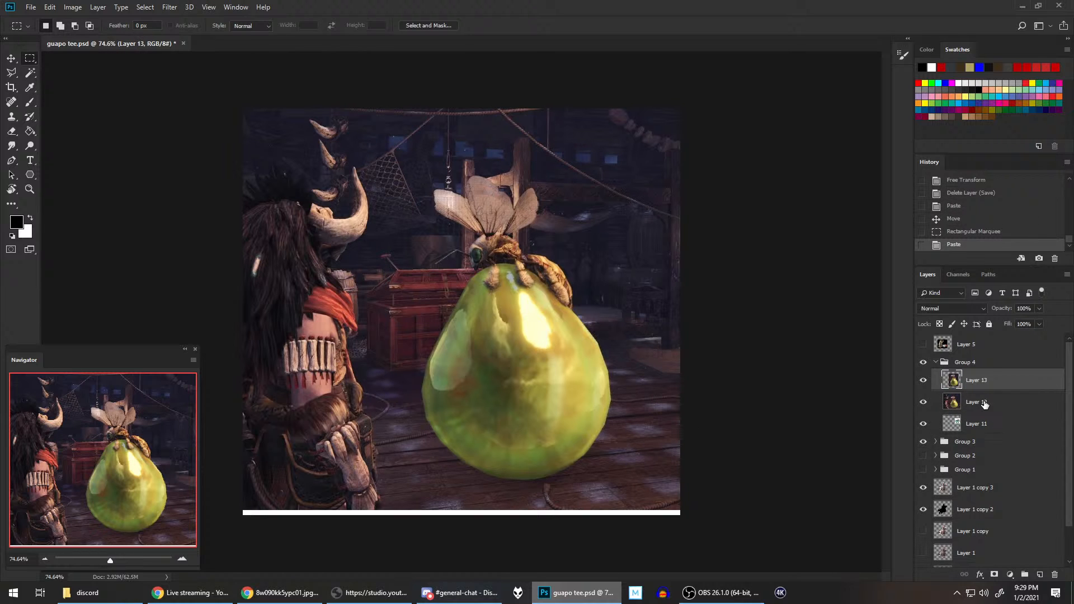
pyautogui.rightClick(981, 403)
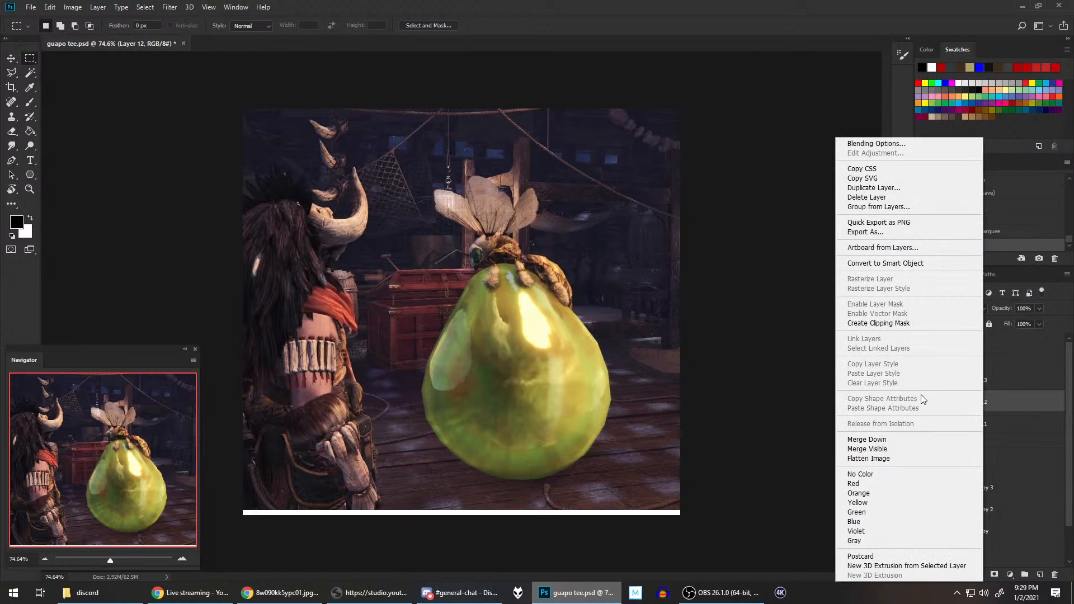
pyautogui.click(884, 197)
pyautogui.click(485, 221)
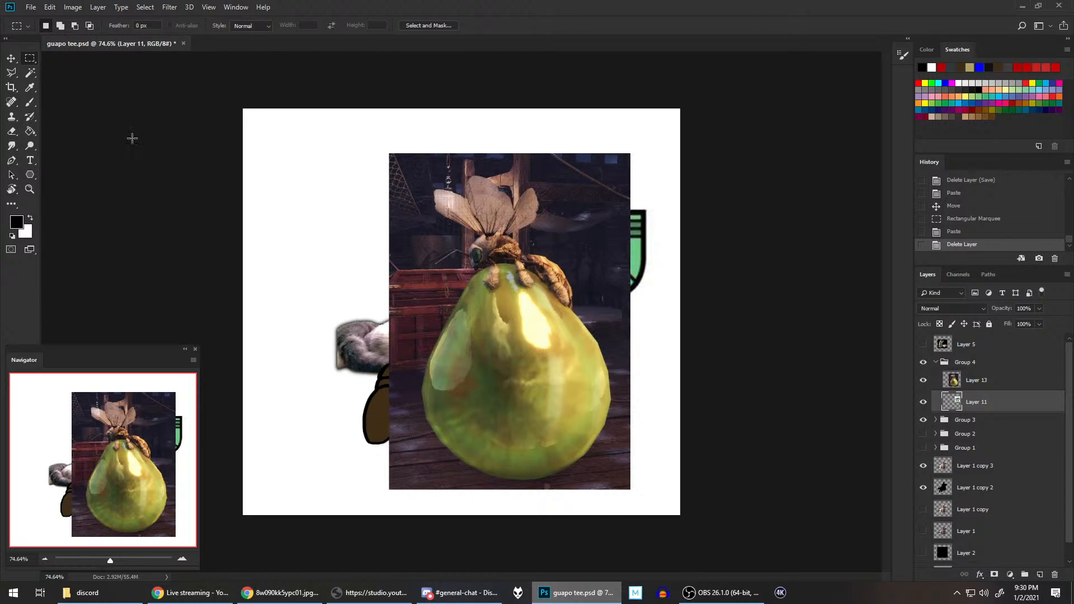
pyautogui.click(18, 61)
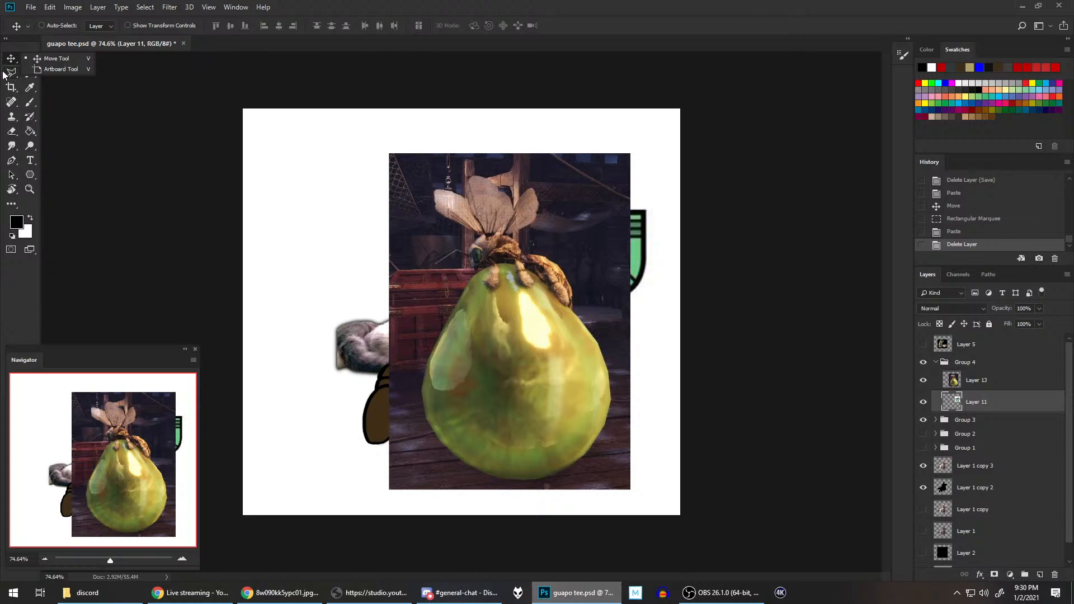
pyautogui.click(9, 73)
pyautogui.click(30, 59)
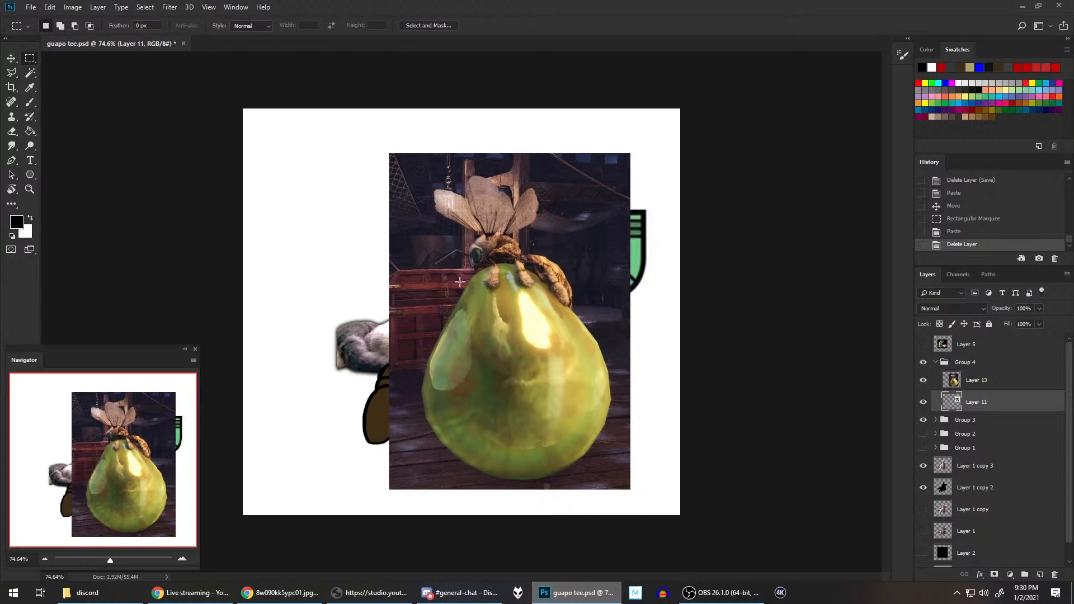
pyautogui.rightClick(478, 268)
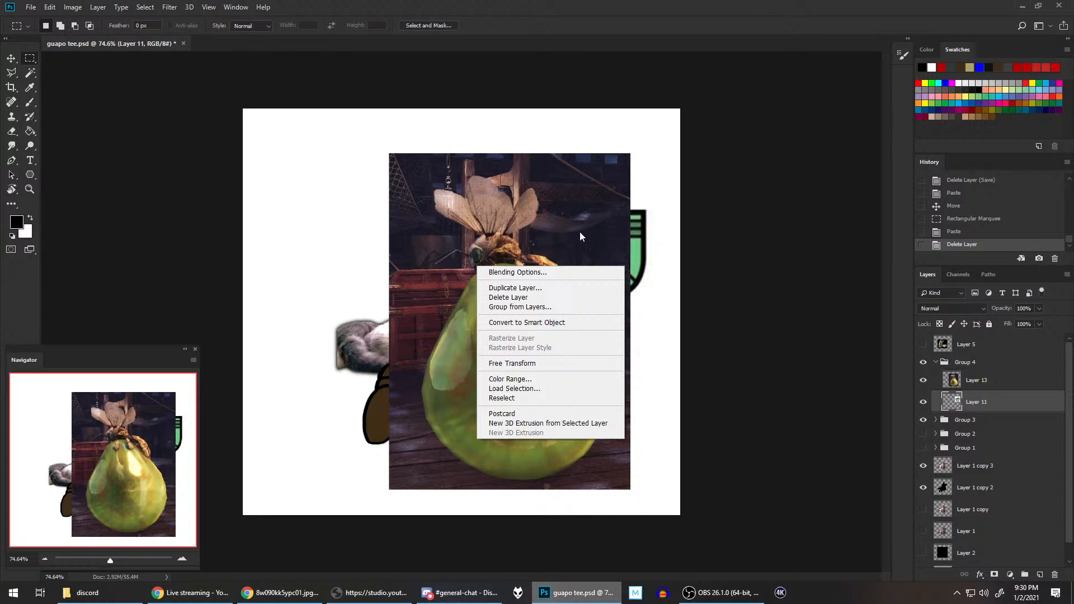
pyautogui.click(515, 365)
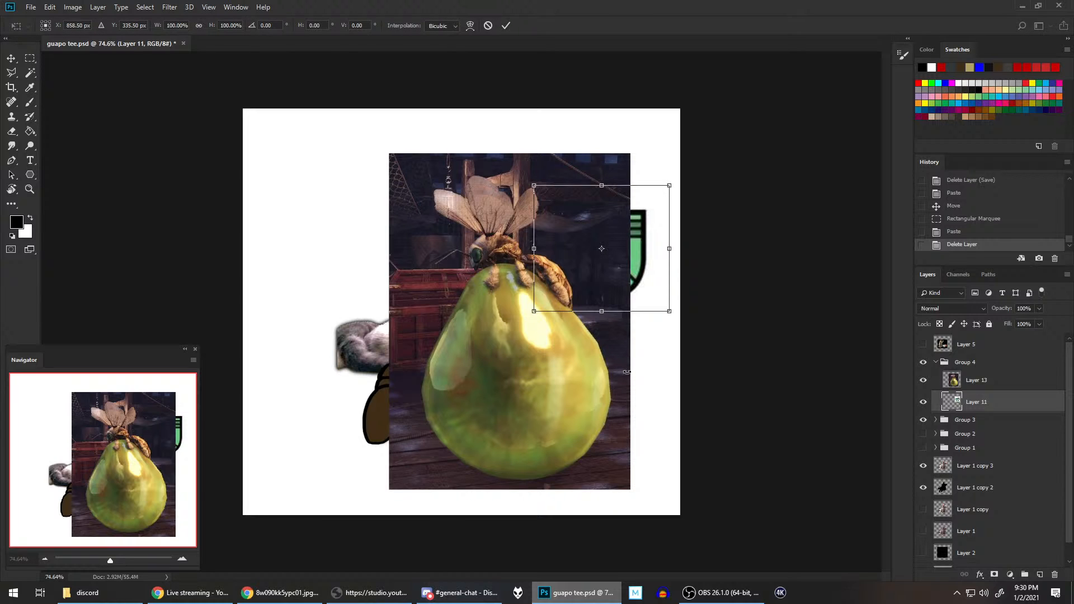
pyautogui.press('Return')
# Step: Free Transform the cropped green bug image on Layer 13 to about 66% and place it in the canvas's upper-left area
pyautogui.click(1011, 383)
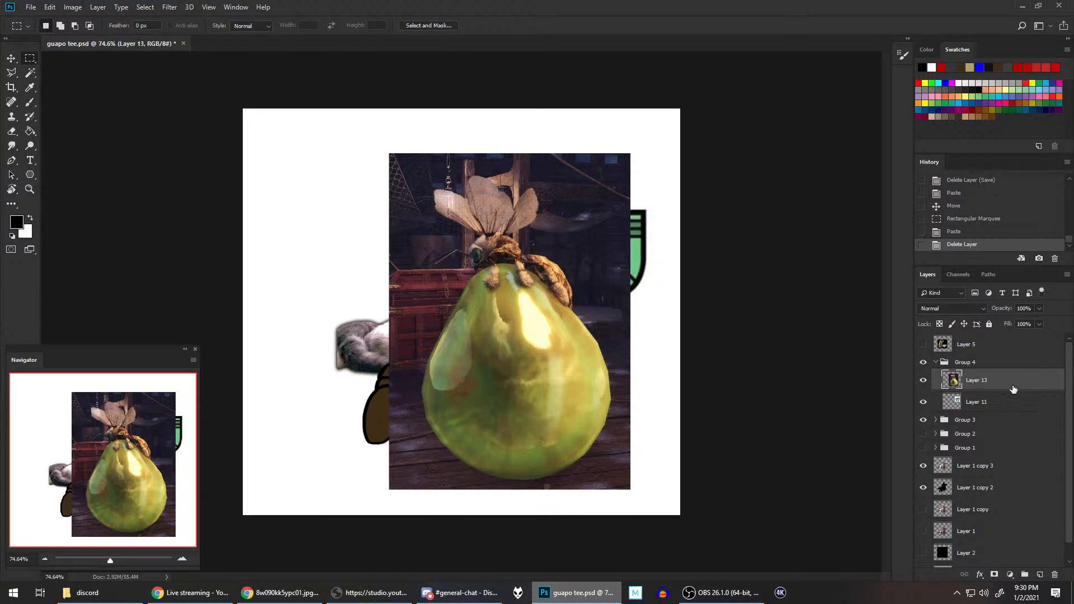
pyautogui.rightClick(621, 312)
pyautogui.click(671, 408)
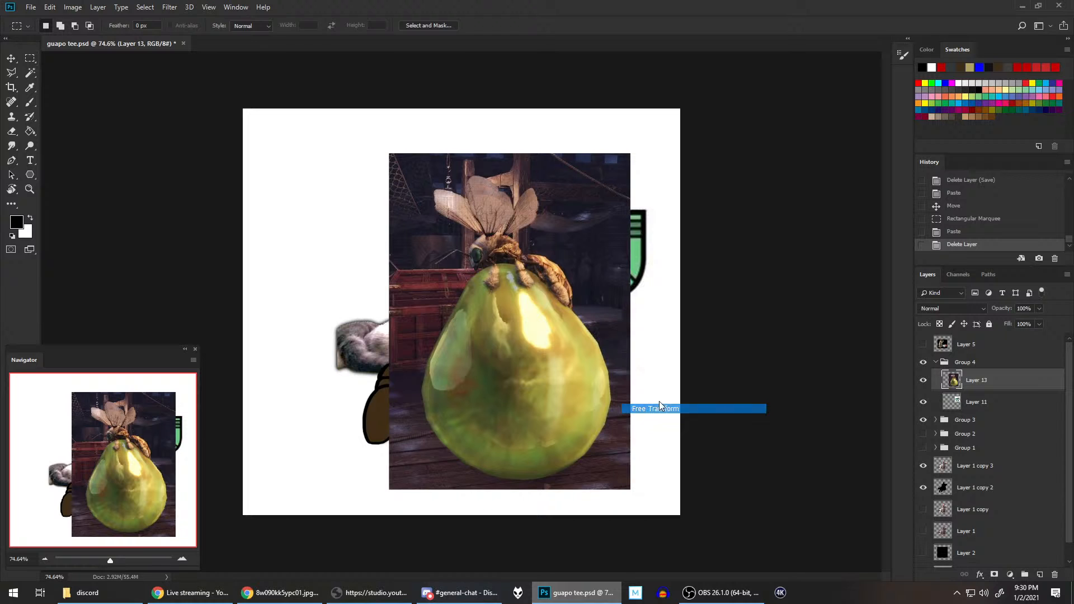
pyautogui.moveTo(630, 490); pyautogui.dragTo(546, 374)
pyautogui.moveTo(439, 273)
pyautogui.mouseDown()
pyautogui.moveTo(320, 235)
pyautogui.moveTo(335, 241)
pyautogui.mouseUp()
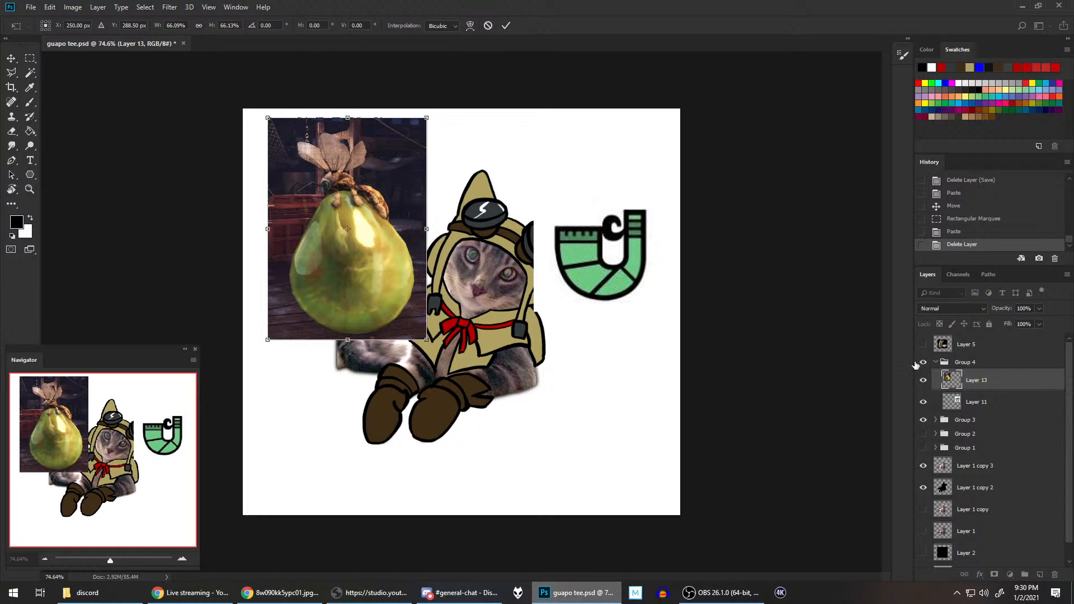
pyautogui.press('Return')
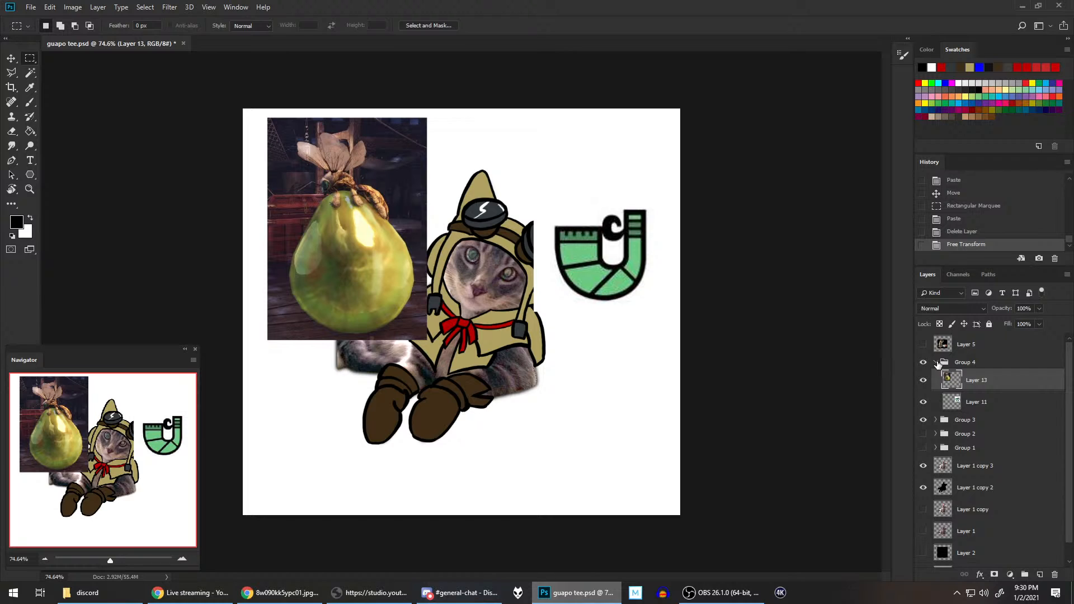
# Step: Collapse Group 4 and move it below Layer 1, directly above Layer 2, so the references sit behind the cat
pyautogui.click(936, 362)
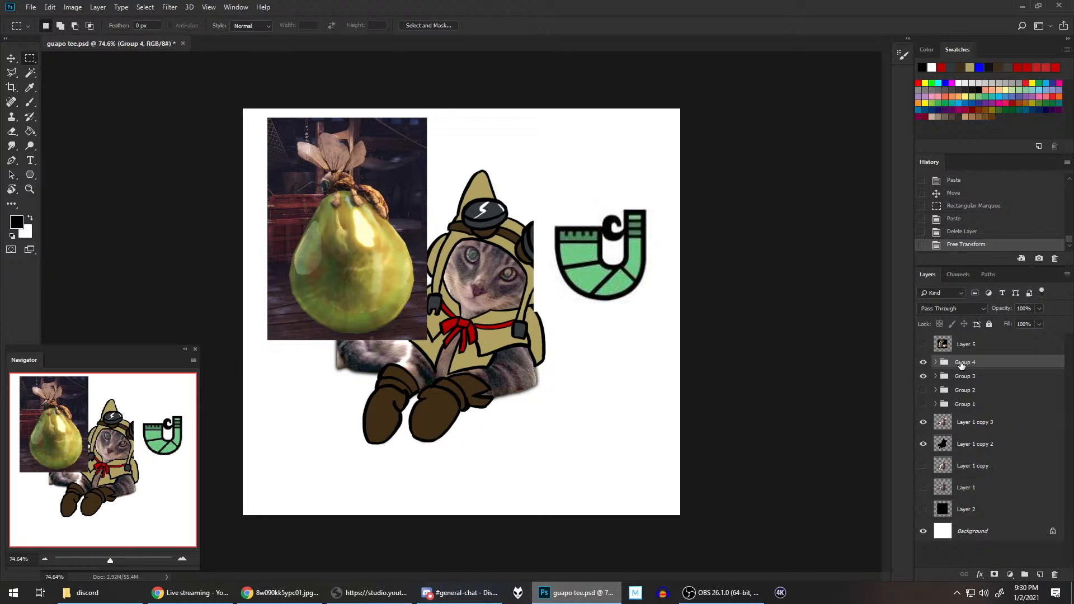
pyautogui.moveTo(960, 364); pyautogui.dragTo(948, 497)
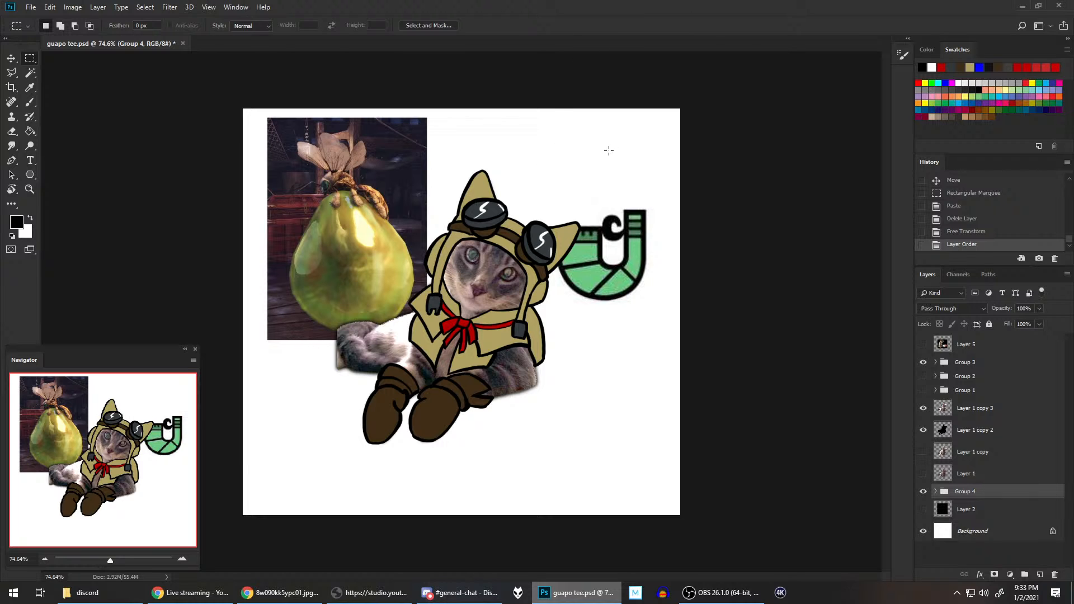
# Step: Expand Group 4 and add a new empty layer directly above Layer 13 inside it
pyautogui.scroll(3, 557, 203)
pyautogui.scroll(-1, 556, 203)
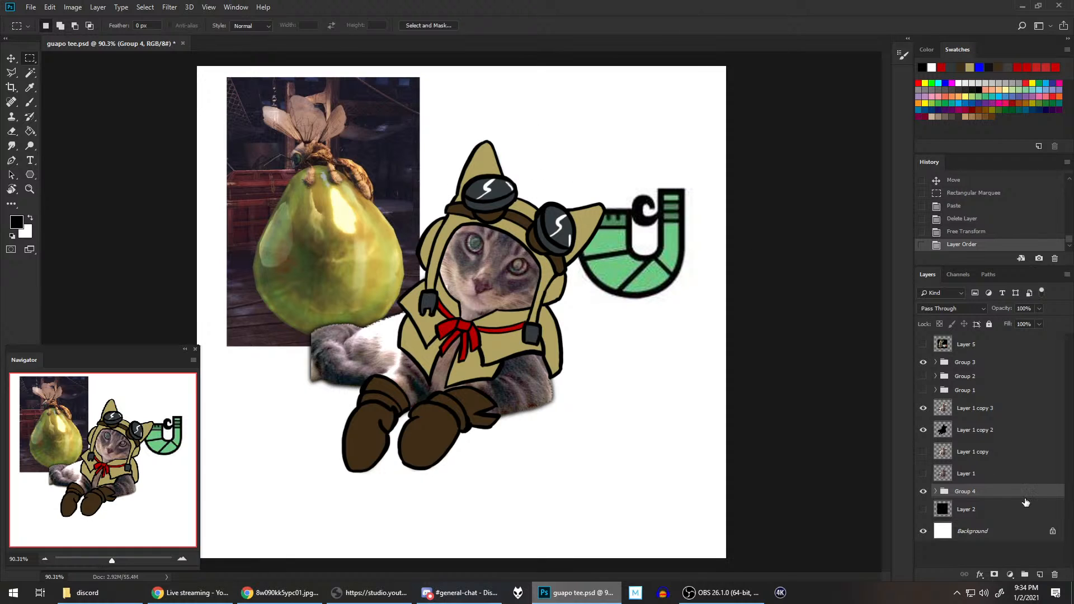
pyautogui.click(934, 492)
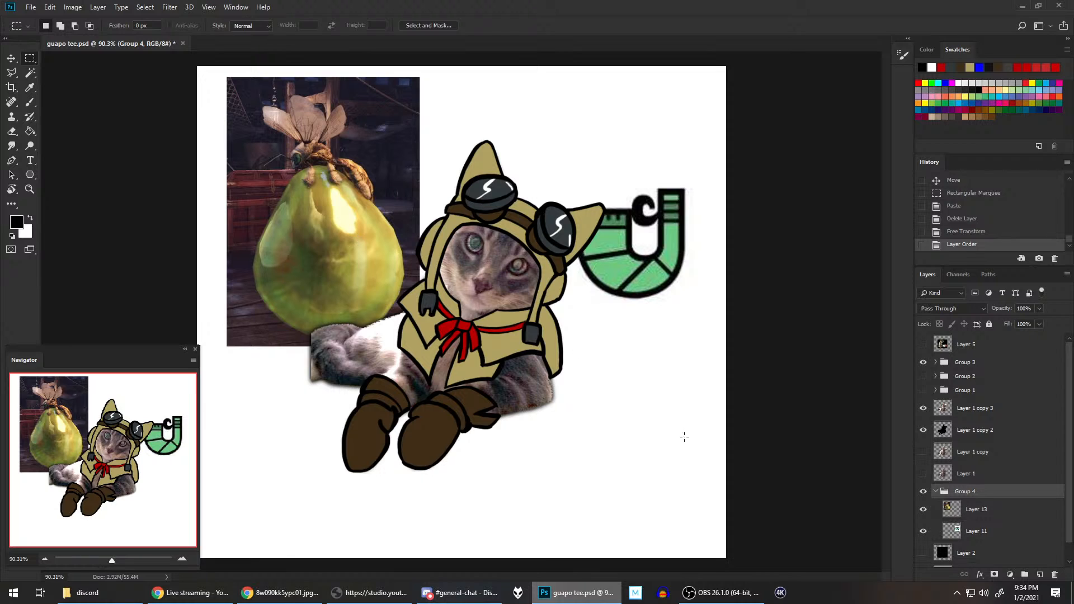
pyautogui.click(1011, 510)
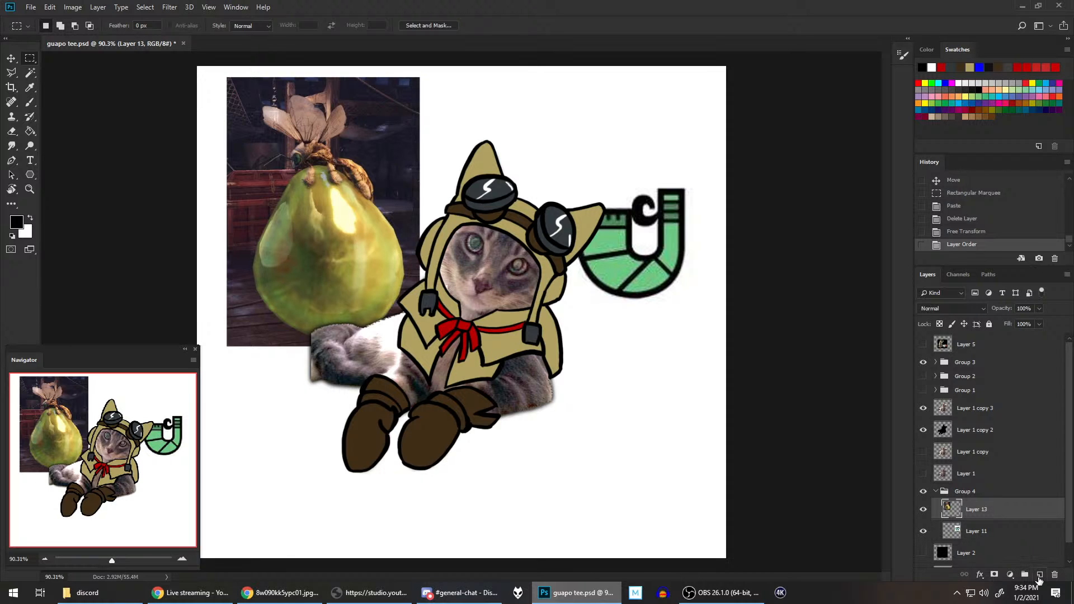
pyautogui.click(1039, 576)
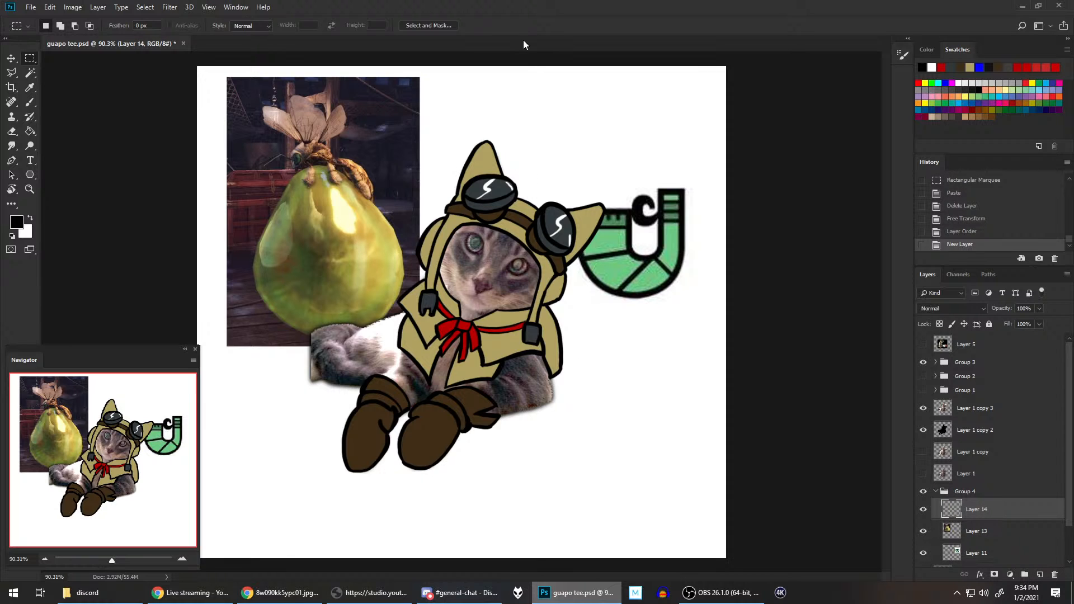
# Step: Set the Brush tool to blue and trace the vigorwasp's antennae and the outline of its eye over the reference photo
pyautogui.scroll(5, 368, 207)
pyautogui.moveTo(376, 152); pyautogui.dragTo(609, 246)
pyautogui.scroll(3, 601, 240)
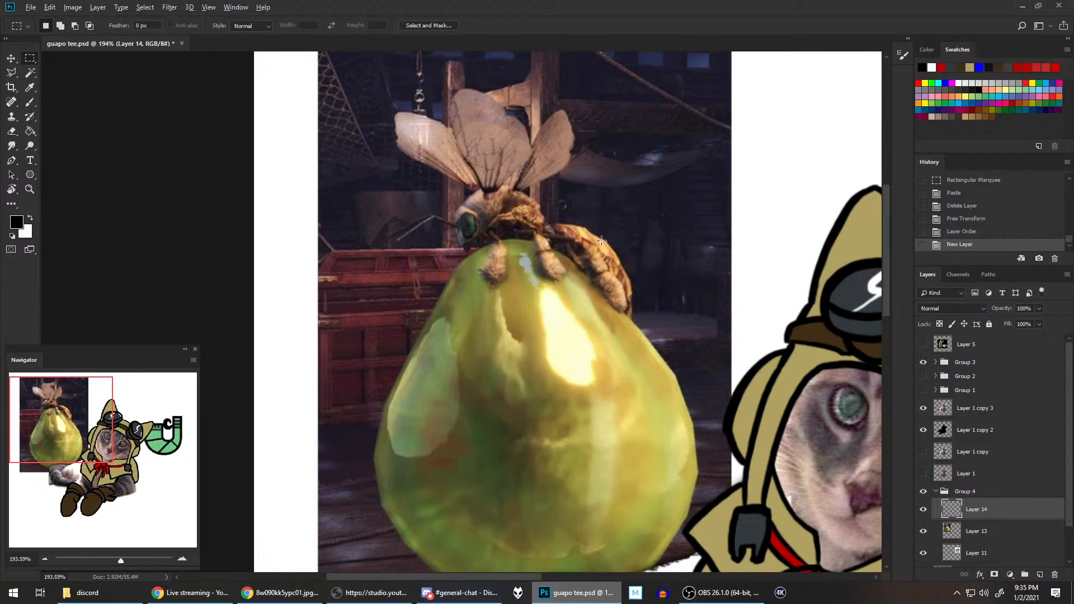
pyautogui.scroll(4, 601, 240)
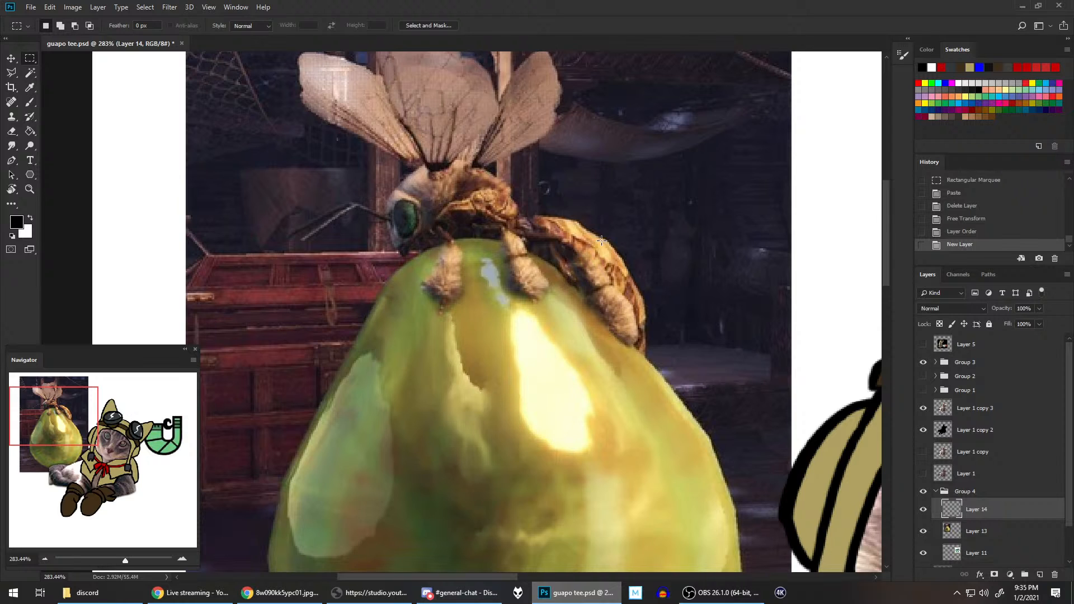
pyautogui.click(980, 67)
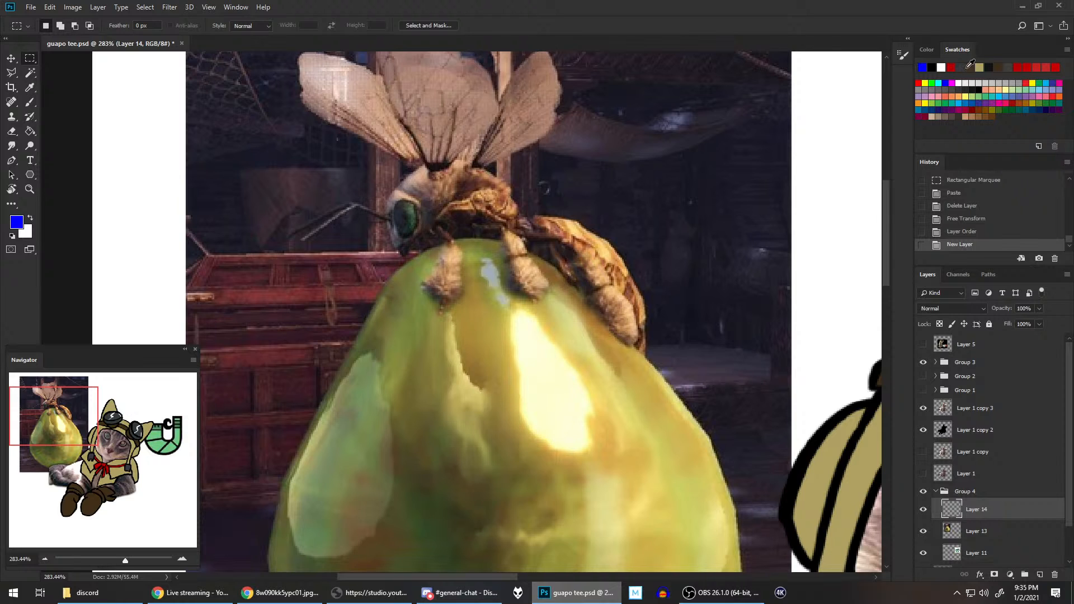
pyautogui.click(31, 106)
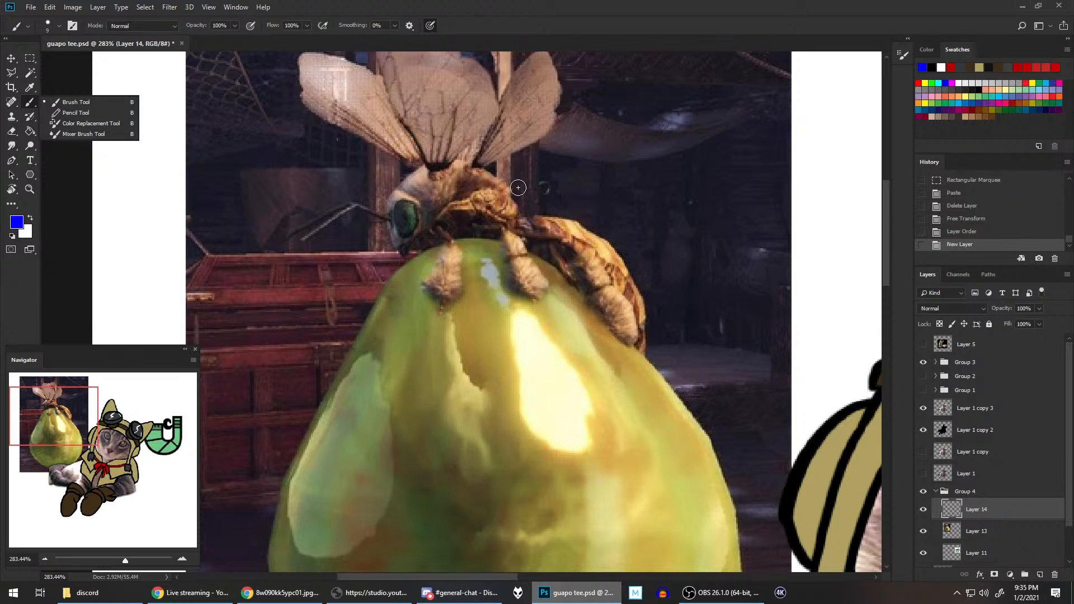
pyautogui.moveTo(304, 238); pyautogui.dragTo(360, 199)
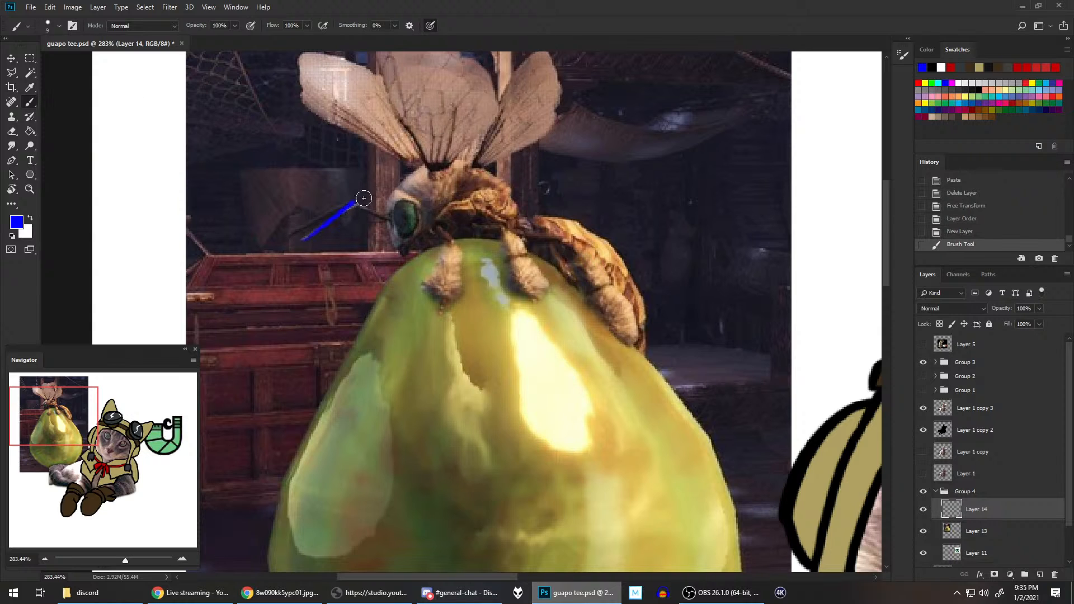
pyautogui.hotkey('ctrl', 'z')
pyautogui.moveTo(302, 242)
pyautogui.mouseDown()
pyautogui.moveTo(357, 201)
pyautogui.moveTo(392, 219)
pyautogui.mouseUp()
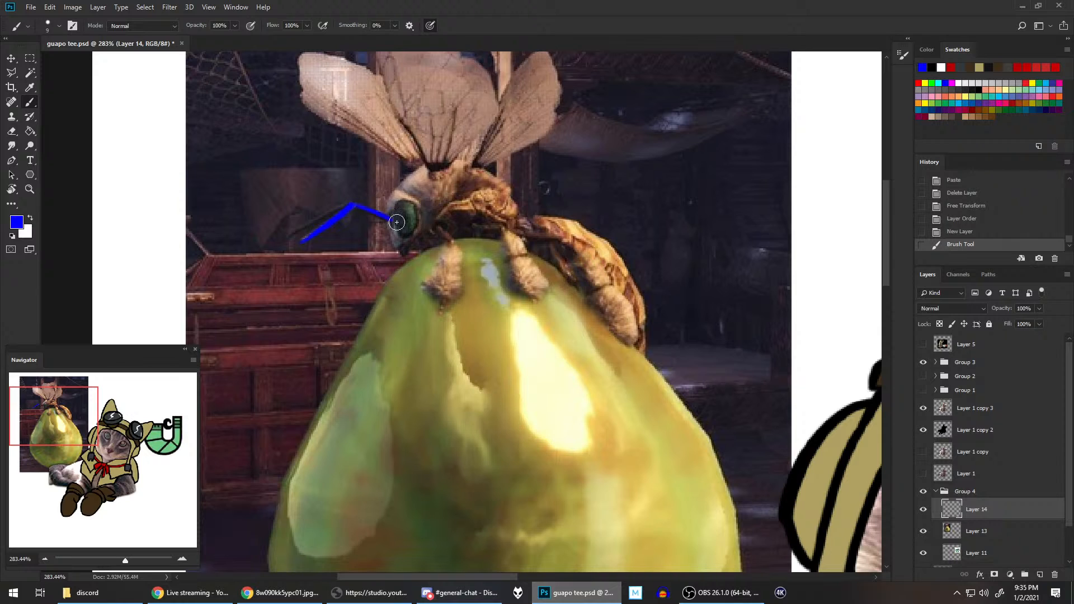
pyautogui.moveTo(308, 227)
pyautogui.mouseDown()
pyautogui.moveTo(351, 199)
pyautogui.moveTo(419, 209)
pyautogui.moveTo(415, 240)
pyautogui.moveTo(396, 224)
pyautogui.moveTo(397, 204)
pyautogui.moveTo(415, 216)
pyautogui.moveTo(412, 242)
pyautogui.moveTo(401, 200)
pyautogui.mouseUp()
pyautogui.hotkey('ctrl', 'z')
pyautogui.hotkey('ctrl', 'z')
pyautogui.hotkey('ctrl', 'z')
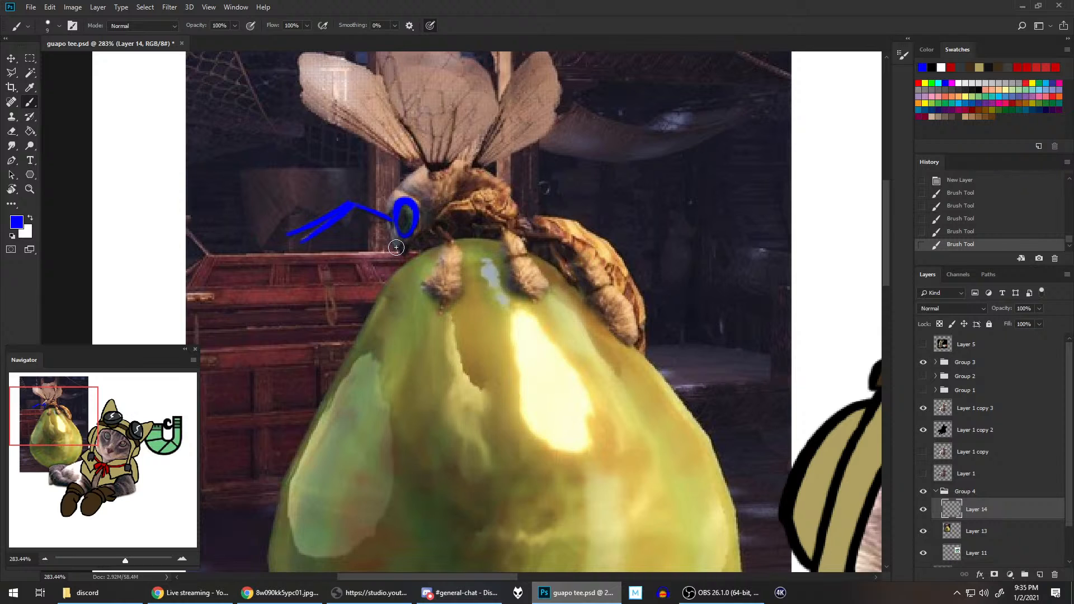
# Step: Trace the outline of the vigorwasp's head around the eye in blue, closing it at the pointed mouth
pyautogui.moveTo(394, 246); pyautogui.dragTo(391, 192)
pyautogui.hotkey('ctrl', 'z')
pyautogui.moveTo(394, 246); pyautogui.dragTo(396, 190)
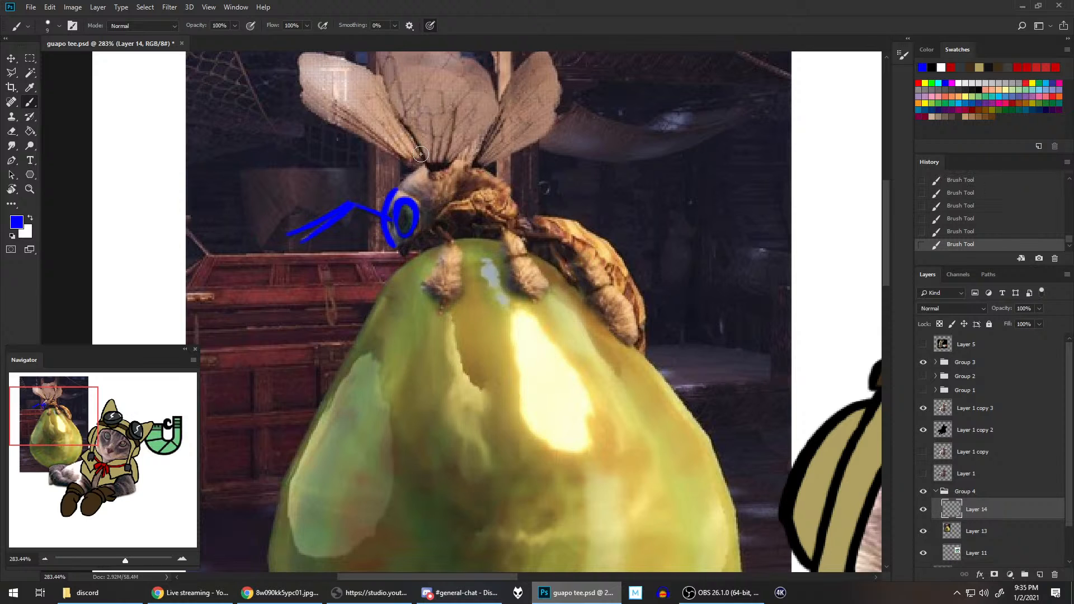
pyautogui.hotkey('ctrl', 'z')
pyautogui.moveTo(396, 244)
pyautogui.mouseDown()
pyautogui.moveTo(387, 224)
pyautogui.moveTo(411, 175)
pyautogui.moveTo(447, 144)
pyautogui.moveTo(417, 183)
pyautogui.moveTo(394, 189)
pyautogui.moveTo(425, 201)
pyautogui.moveTo(431, 171)
pyautogui.moveTo(393, 190)
pyautogui.moveTo(422, 211)
pyautogui.mouseUp()
pyautogui.hotkey('ctrl', 'z')
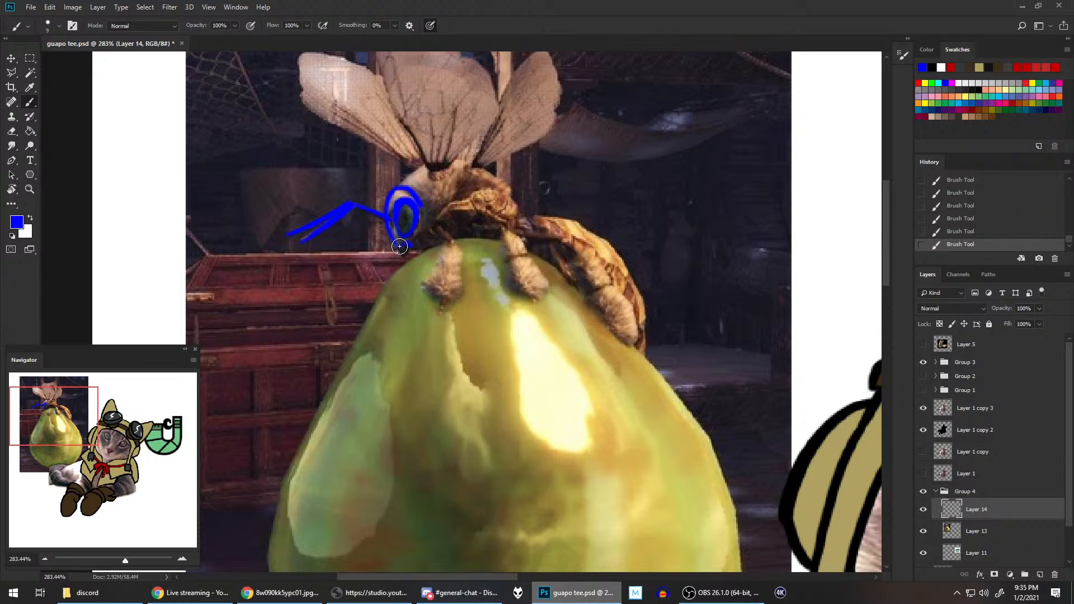
pyautogui.moveTo(410, 246); pyautogui.dragTo(426, 208)
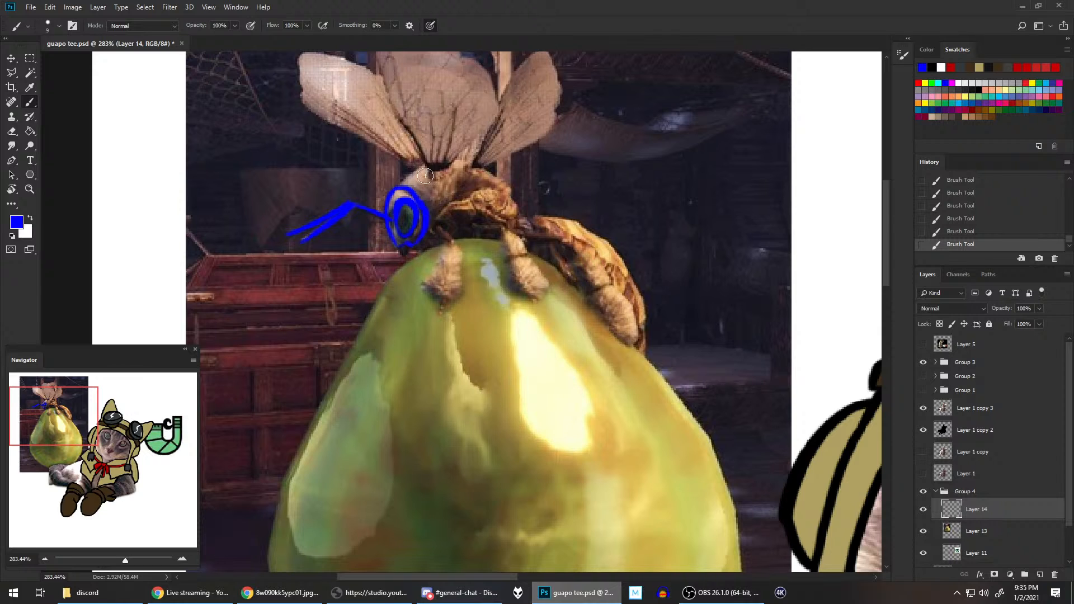
pyautogui.hotkey('ctrl', 'z')
pyautogui.moveTo(410, 244); pyautogui.dragTo(423, 205)
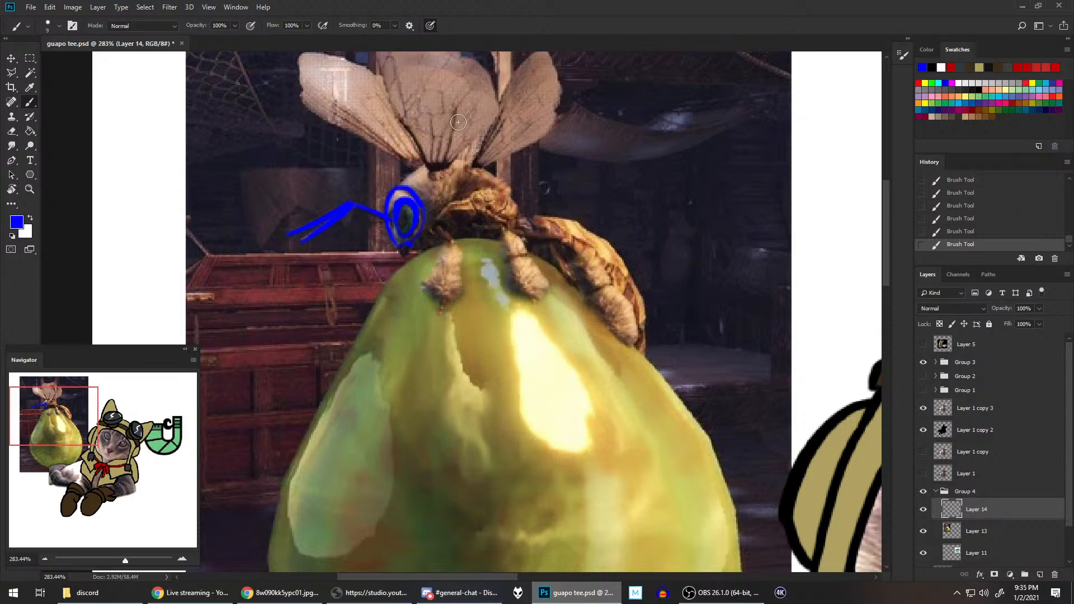
pyautogui.moveTo(413, 244); pyautogui.dragTo(423, 201)
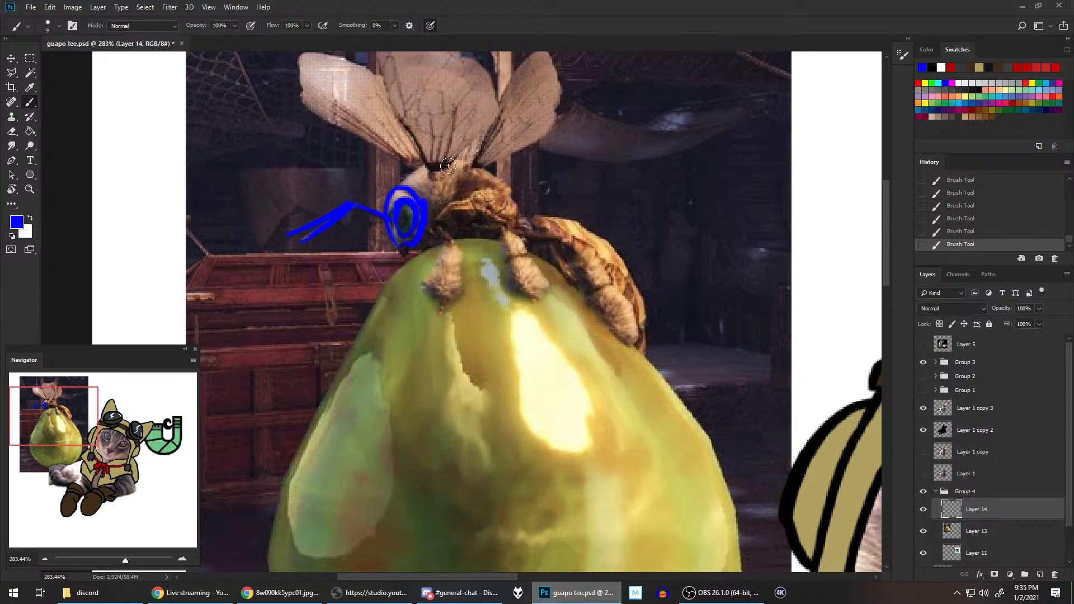
pyautogui.hotkey('ctrl', 'z')
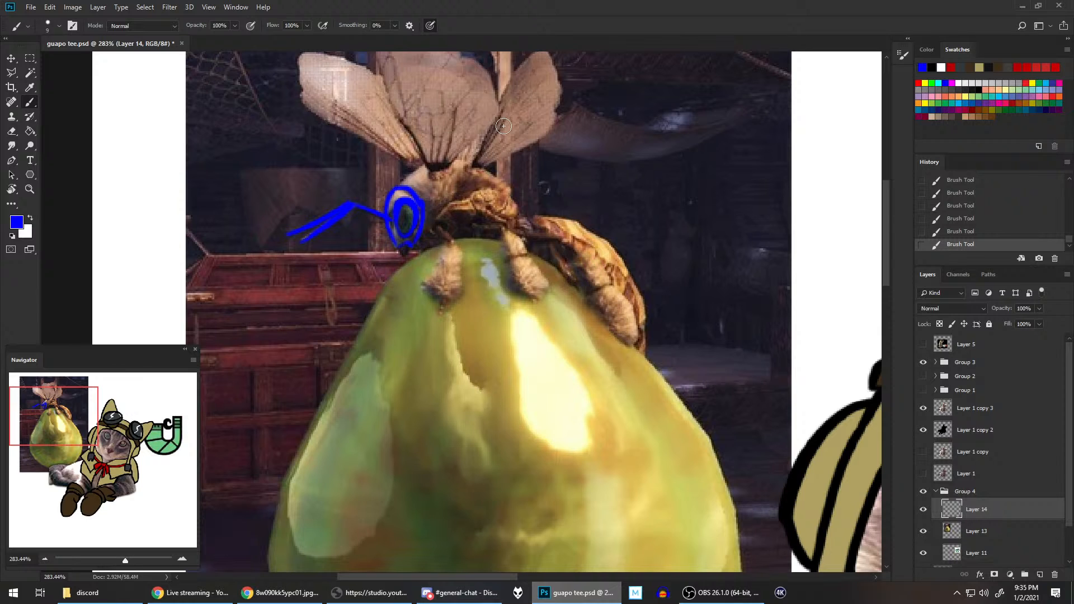
pyautogui.scroll(3, 550, 183)
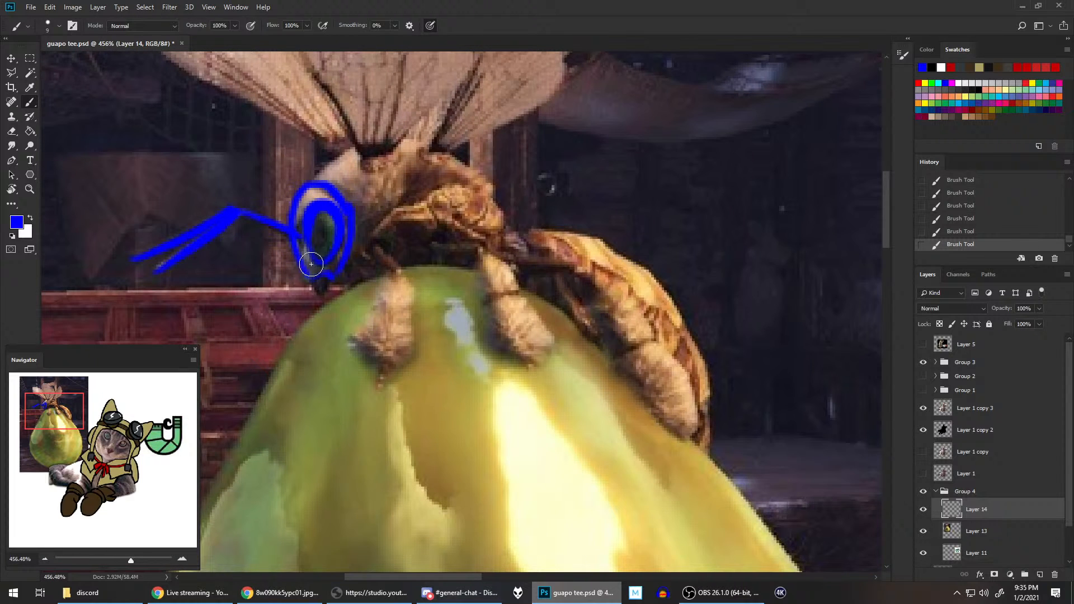
pyautogui.moveTo(311, 264)
pyautogui.mouseDown()
pyautogui.moveTo(319, 296)
pyautogui.moveTo(334, 276)
pyautogui.mouseUp()
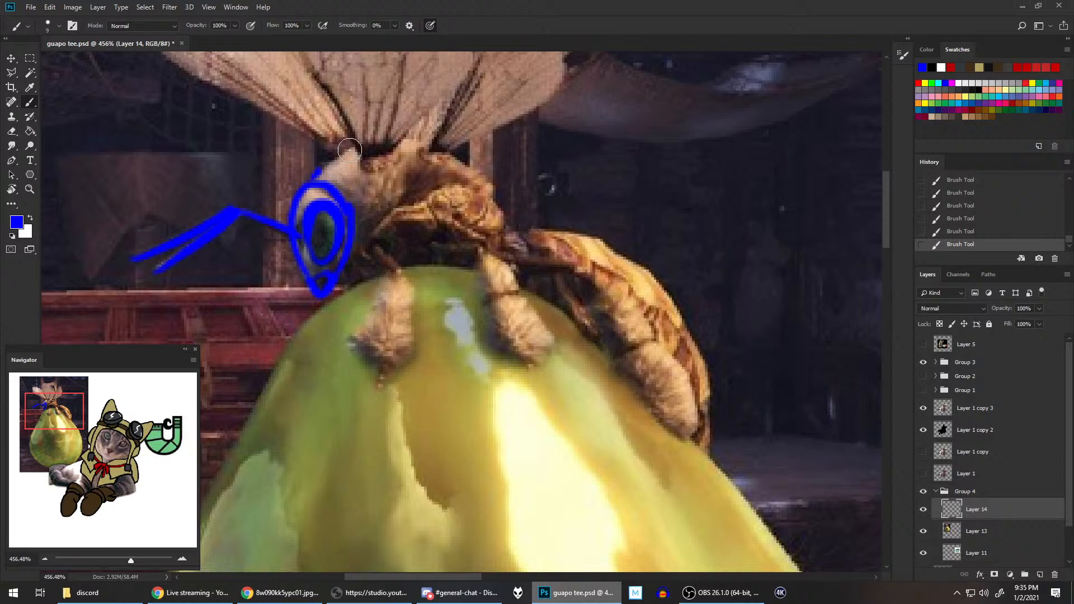
# Step: Trace the upper curve of the vigorwasp's thorax in blue, from the head to the waist, with the canvas view rotated
pyautogui.moveTo(350, 148); pyautogui.dragTo(486, 168)
pyautogui.hotkey('ctrl', 'z')
pyautogui.press('r')
pyautogui.moveTo(613, 239)
pyautogui.mouseDown()
pyautogui.moveTo(481, 101)
pyautogui.moveTo(463, 100)
pyautogui.mouseUp()
pyautogui.moveTo(279, 381)
pyautogui.mouseDown()
pyautogui.moveTo(321, 252)
pyautogui.moveTo(364, 227)
pyautogui.mouseUp()
pyautogui.hotkey('ctrl', 'z')
pyautogui.moveTo(278, 385)
pyautogui.mouseDown()
pyautogui.moveTo(275, 319)
pyautogui.moveTo(371, 233)
pyautogui.mouseUp()
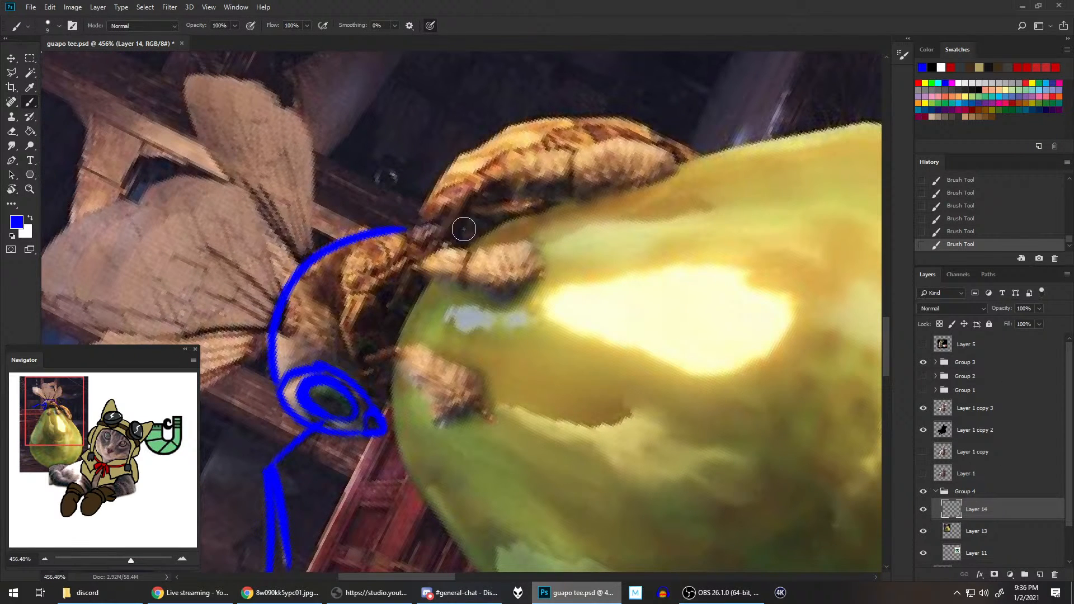
pyautogui.hotkey('ctrl', 'z')
pyautogui.moveTo(278, 383)
pyautogui.mouseDown()
pyautogui.moveTo(270, 361)
pyautogui.moveTo(338, 237)
pyautogui.moveTo(431, 232)
pyautogui.mouseUp()
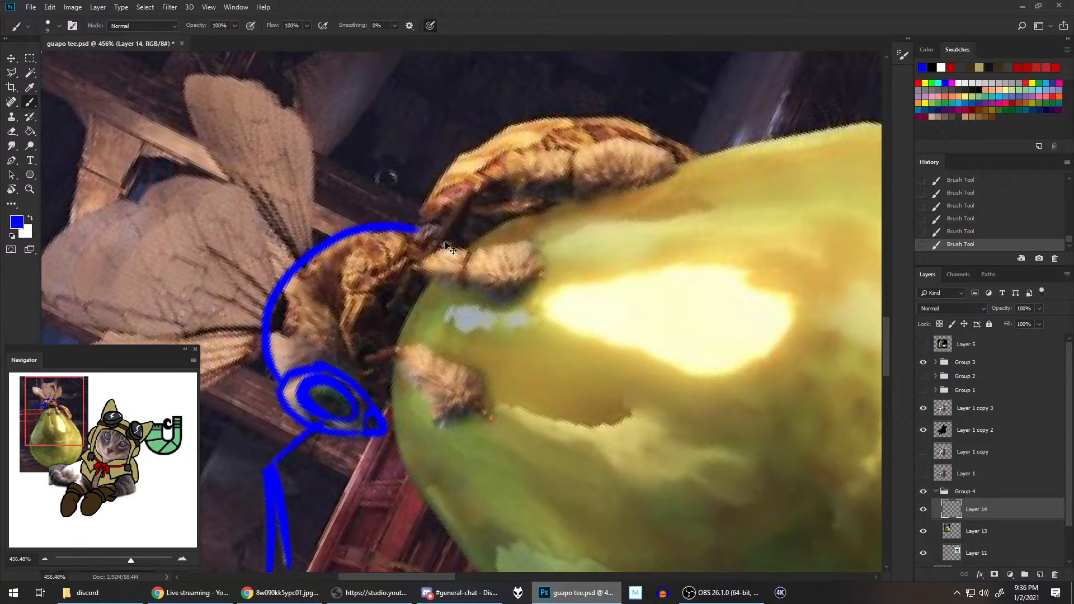
pyautogui.hotkey('ctrl', 'z')
pyautogui.moveTo(278, 383)
pyautogui.mouseDown()
pyautogui.moveTo(311, 261)
pyautogui.moveTo(407, 234)
pyautogui.mouseUp()
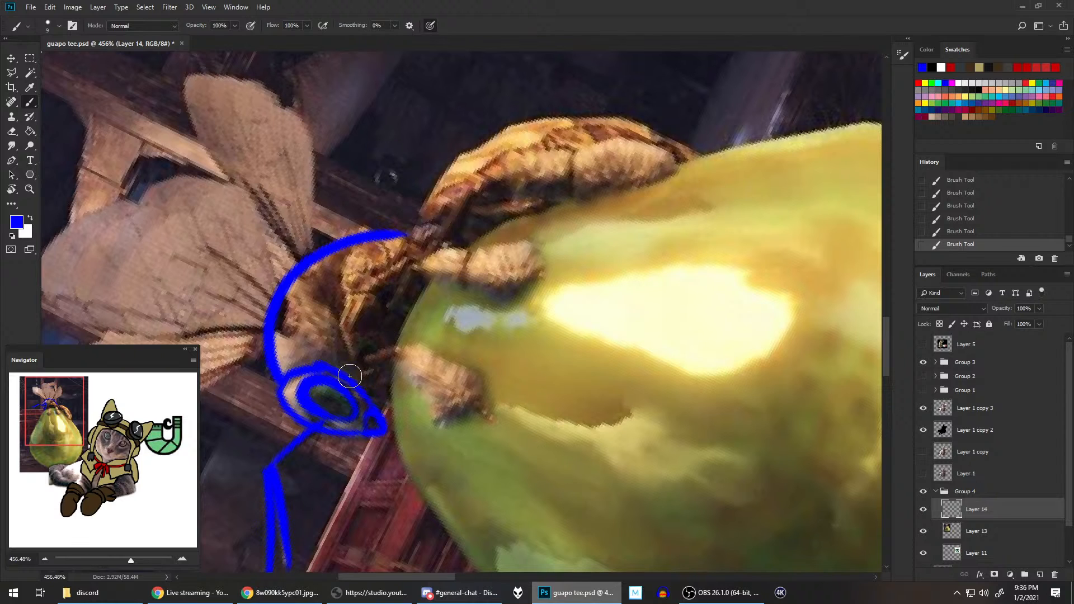
# Step: Close the thorax outline along its underside and trace the abdomen's upper edge from the waist to the tail tip
pyautogui.moveTo(350, 374)
pyautogui.mouseDown()
pyautogui.moveTo(401, 289)
pyautogui.moveTo(411, 239)
pyautogui.mouseUp()
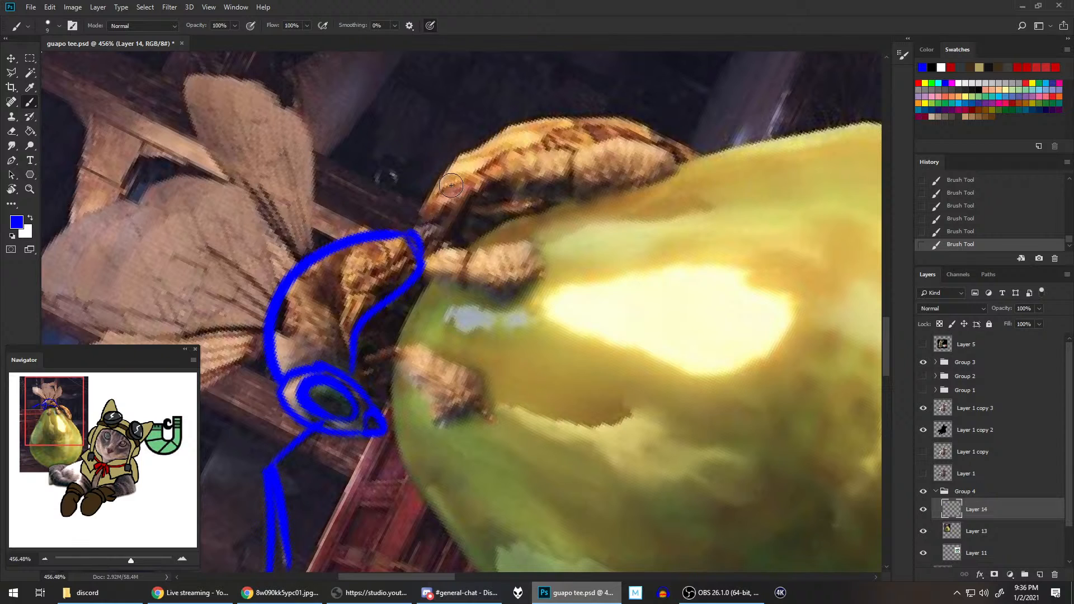
pyautogui.moveTo(419, 265); pyautogui.dragTo(413, 234)
pyautogui.moveTo(413, 235)
pyautogui.mouseDown()
pyautogui.moveTo(444, 174)
pyautogui.moveTo(534, 125)
pyautogui.moveTo(613, 120)
pyautogui.moveTo(698, 163)
pyautogui.mouseUp()
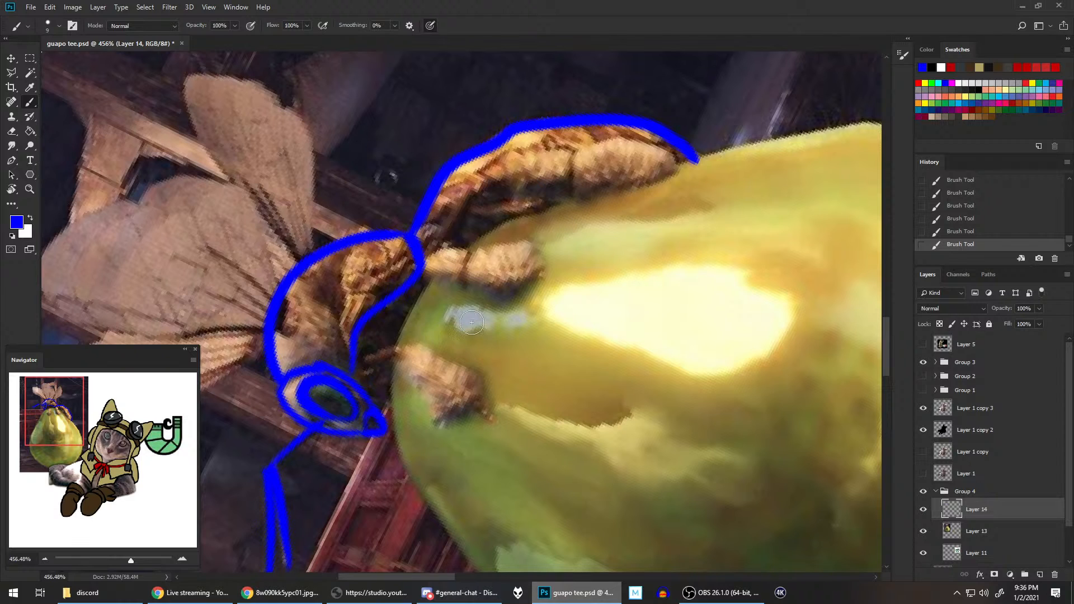
# Step: Outline the vigorwasp's front leg and middle leg in blue where they grip the green sac
pyautogui.moveTo(411, 347)
pyautogui.mouseDown()
pyautogui.moveTo(352, 360)
pyautogui.moveTo(366, 376)
pyautogui.moveTo(409, 347)
pyautogui.mouseUp()
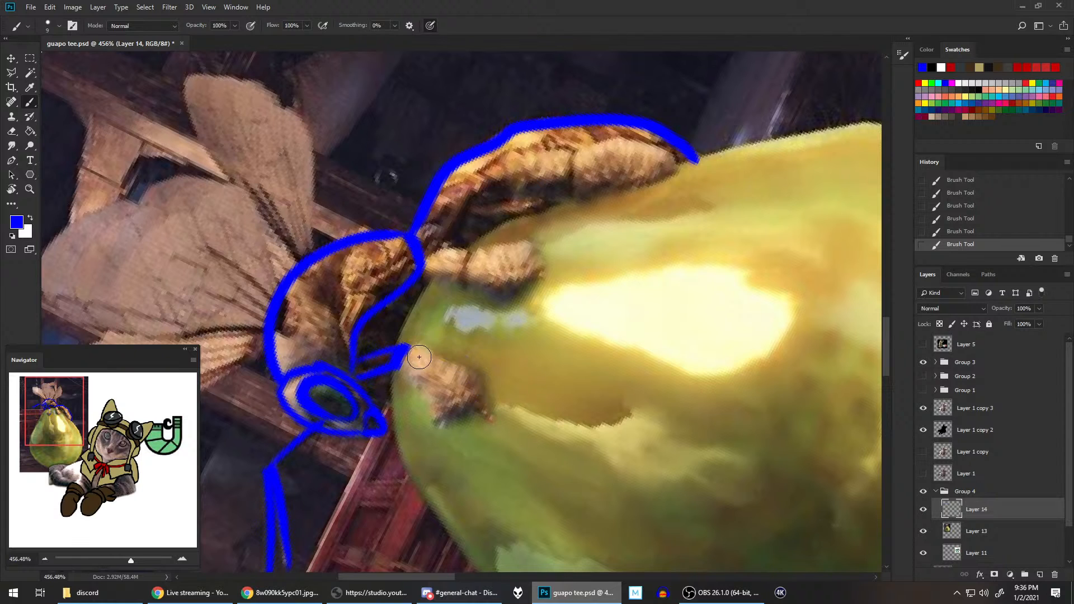
pyautogui.moveTo(402, 358)
pyautogui.mouseDown()
pyautogui.moveTo(444, 351)
pyautogui.moveTo(478, 391)
pyautogui.moveTo(411, 376)
pyautogui.moveTo(445, 431)
pyautogui.mouseUp()
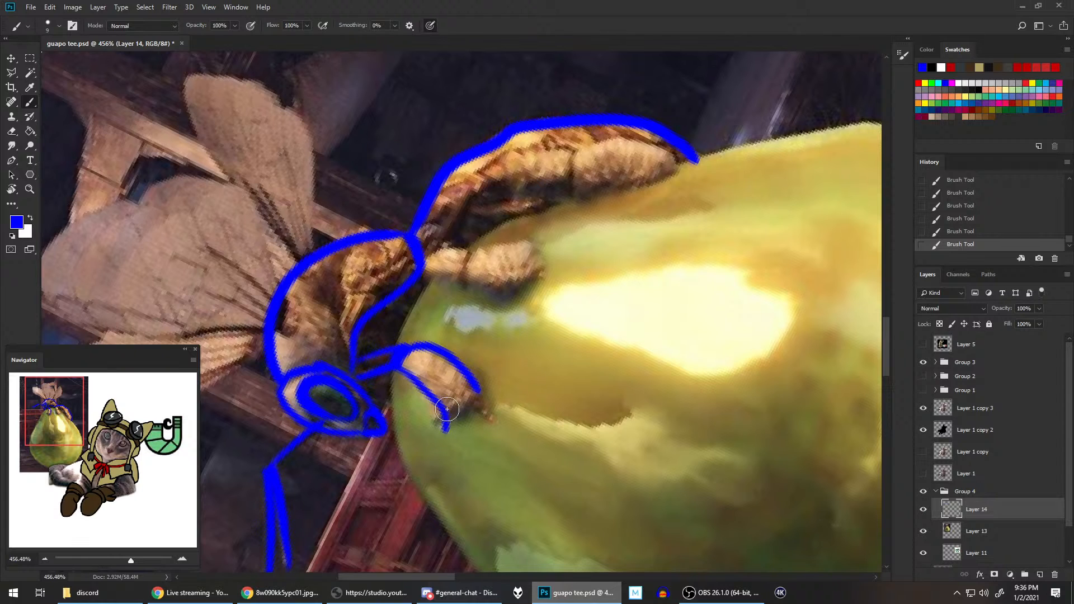
pyautogui.hotkey('ctrl', 'z')
pyautogui.moveTo(400, 363)
pyautogui.mouseDown()
pyautogui.moveTo(437, 426)
pyautogui.moveTo(492, 400)
pyautogui.moveTo(469, 416)
pyautogui.moveTo(489, 418)
pyautogui.moveTo(479, 392)
pyautogui.mouseUp()
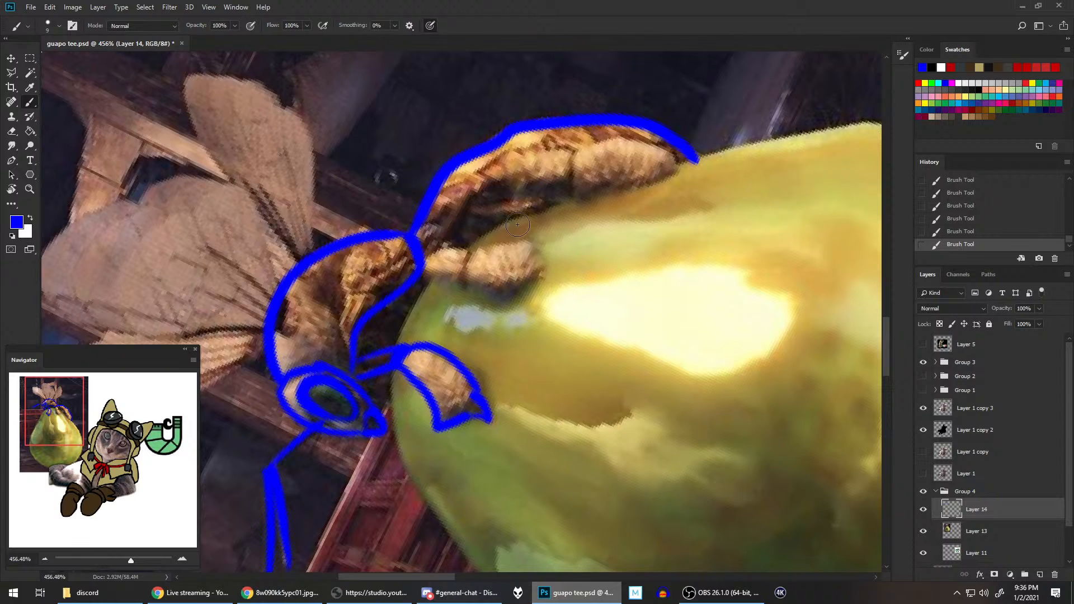
pyautogui.moveTo(422, 262)
pyautogui.mouseDown()
pyautogui.moveTo(465, 250)
pyautogui.moveTo(466, 263)
pyautogui.moveTo(421, 275)
pyautogui.moveTo(456, 279)
pyautogui.moveTo(471, 257)
pyautogui.moveTo(543, 251)
pyautogui.mouseUp()
pyautogui.moveTo(464, 282)
pyautogui.mouseDown()
pyautogui.moveTo(498, 290)
pyautogui.moveTo(547, 274)
pyautogui.moveTo(545, 246)
pyautogui.mouseUp()
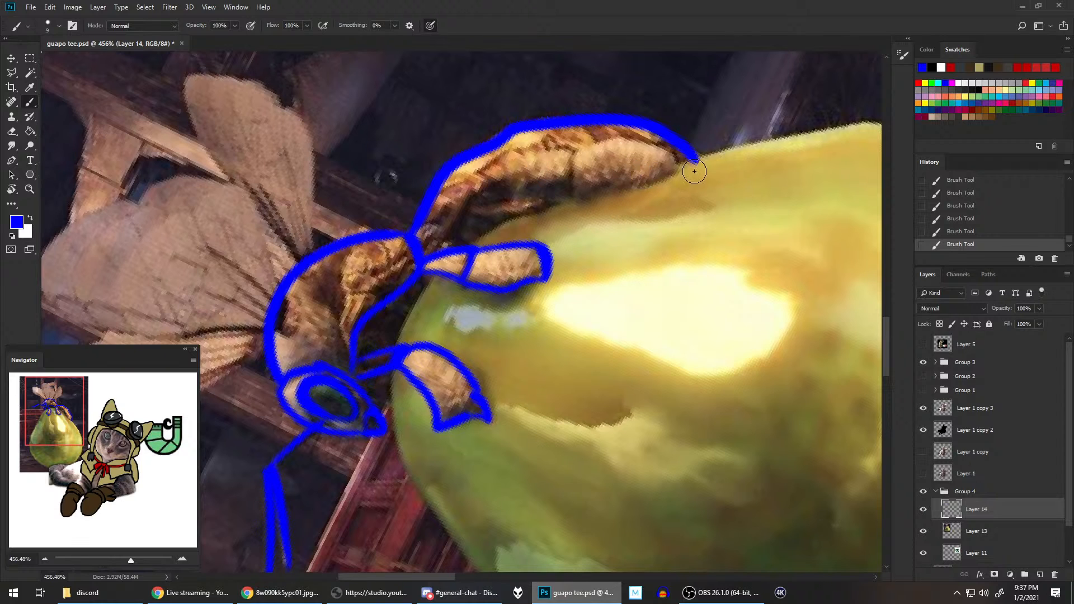
# Step: Reset the canvas rotation and brush a small curved leg-joint shape on the lower thorax just behind the head
pyautogui.press('r')
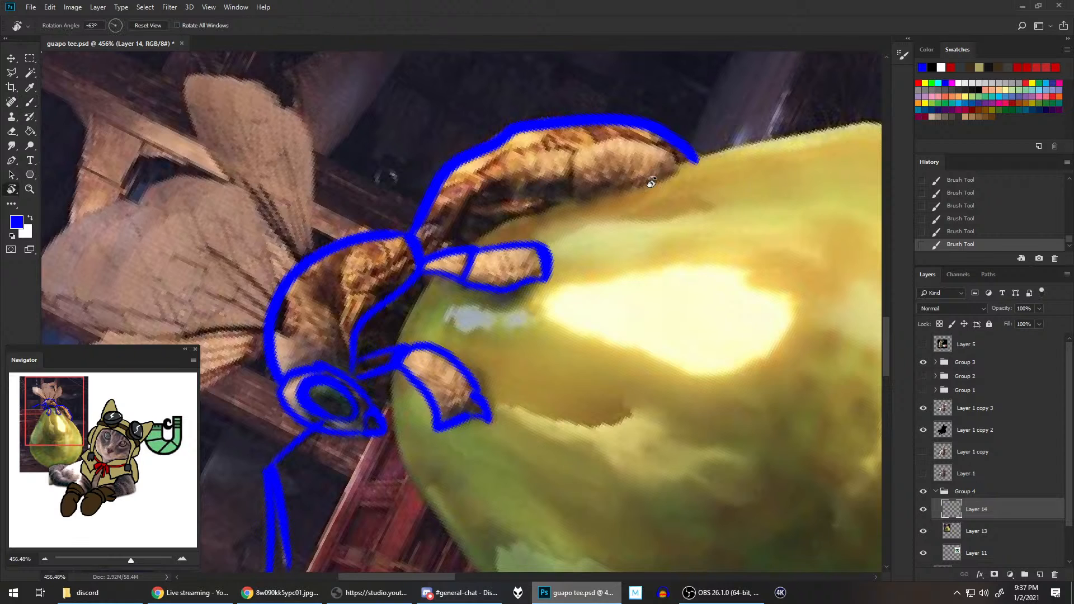
pyautogui.press('Escape')
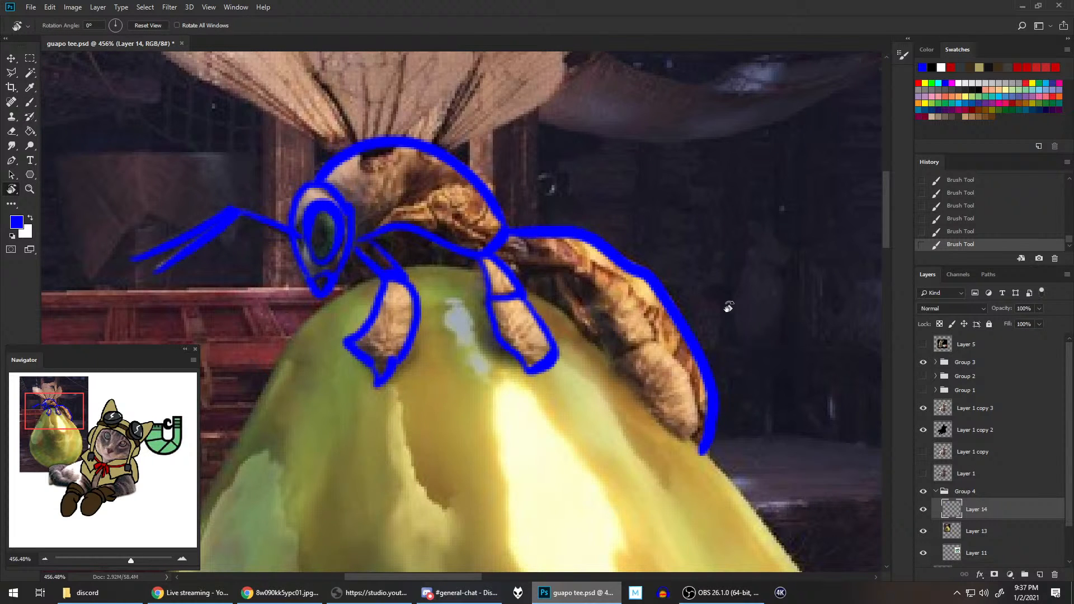
pyautogui.press('b')
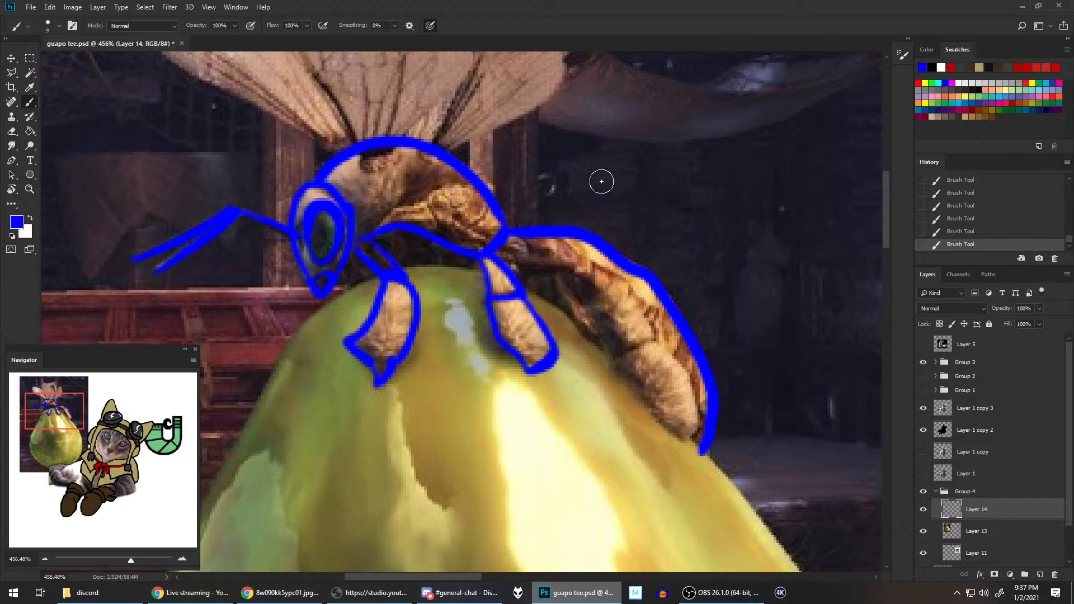
pyautogui.moveTo(364, 240)
pyautogui.mouseDown()
pyautogui.moveTo(419, 204)
pyautogui.moveTo(446, 204)
pyautogui.moveTo(444, 218)
pyautogui.moveTo(425, 203)
pyautogui.moveTo(439, 225)
pyautogui.mouseUp()
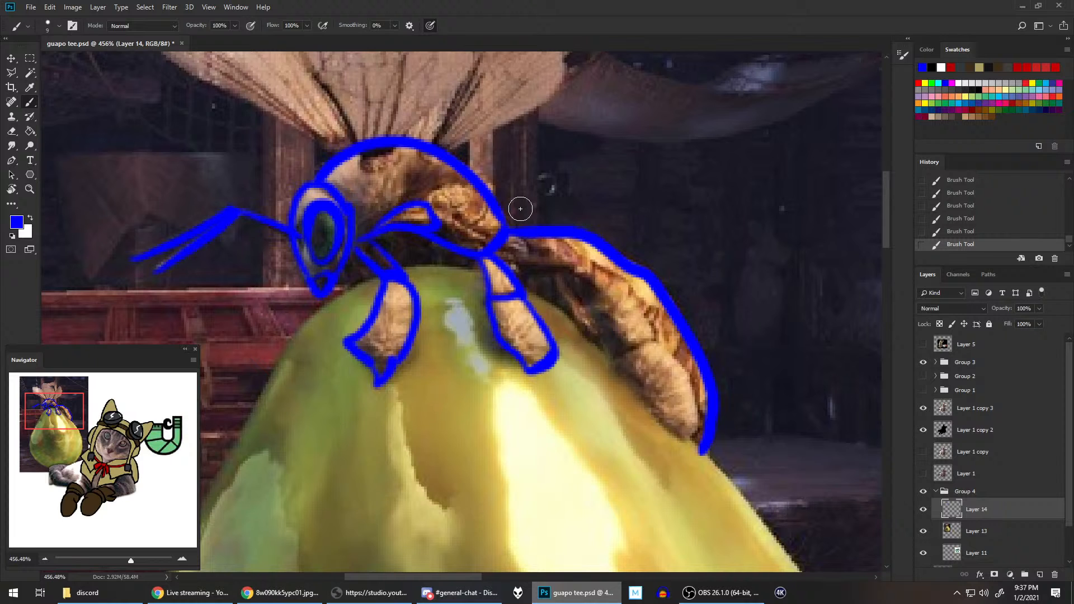
pyautogui.scroll(-5, 580, 223)
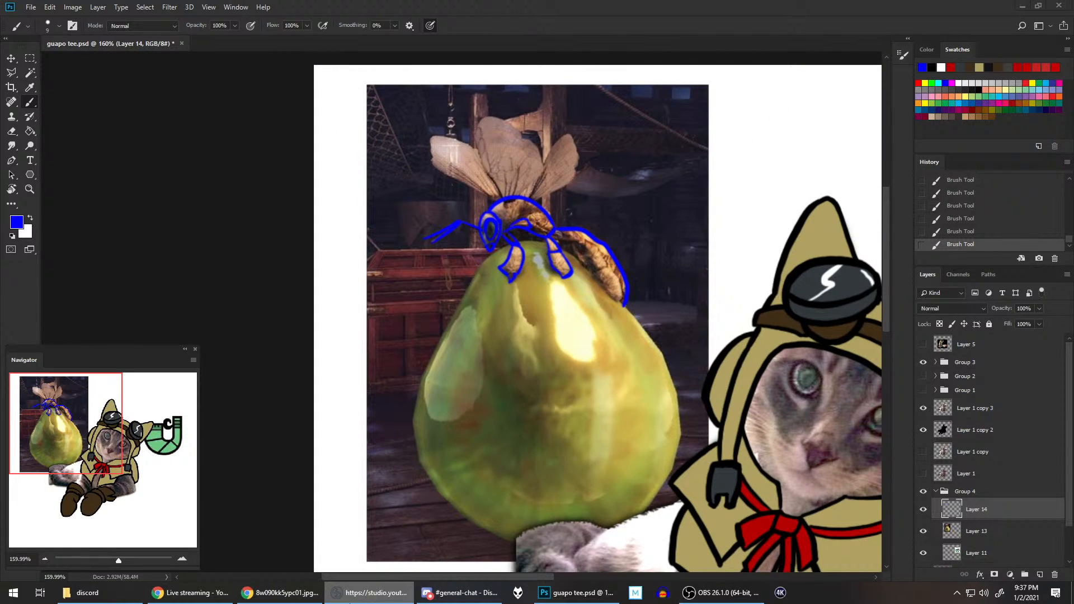
# Step: Switch to the Chrome browser and search Google Images for "monster hunter vigorwasp"
pyautogui.click(279, 593)
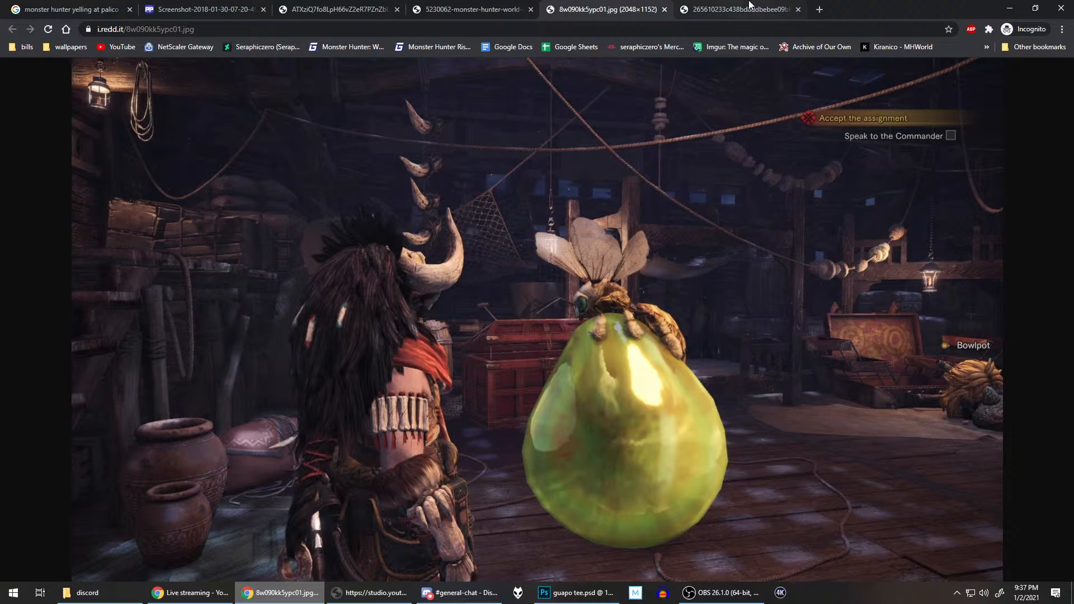
pyautogui.click(61, 6)
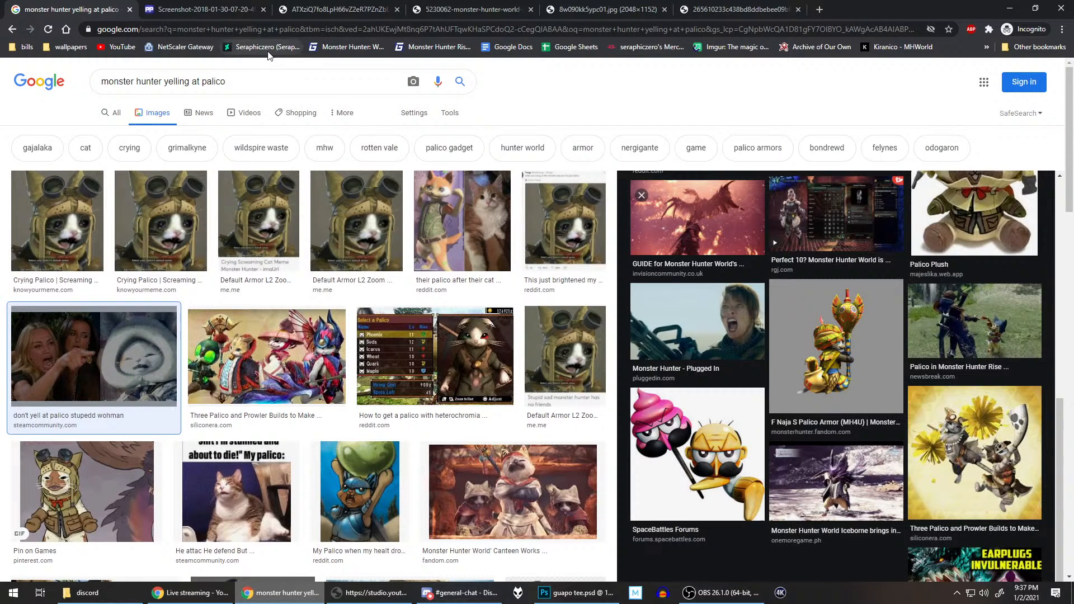
pyautogui.moveTo(226, 81); pyautogui.dragTo(165, 80)
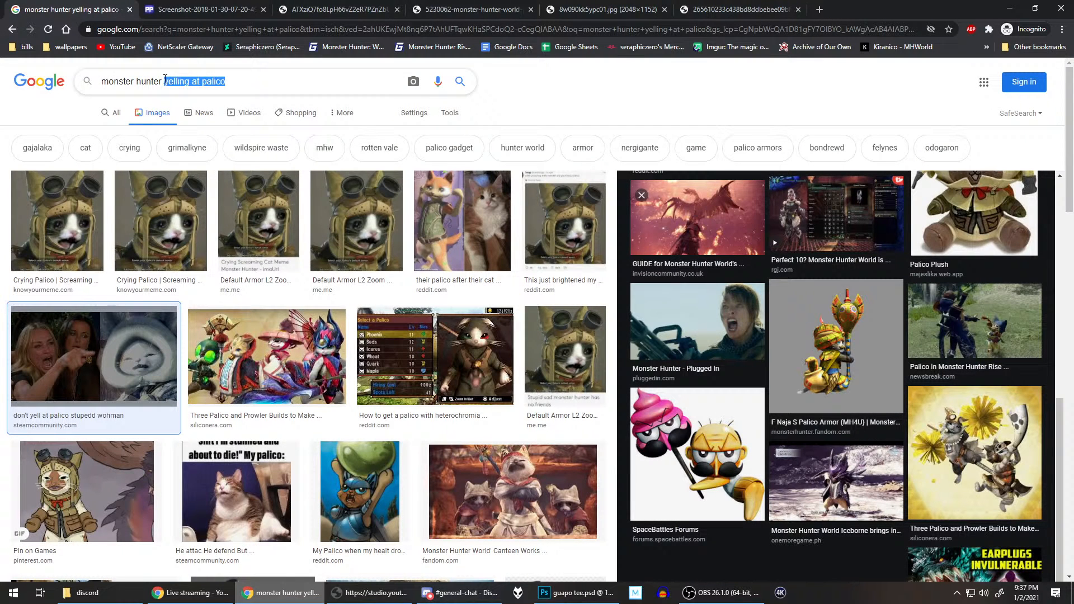
pyautogui.write('vi')
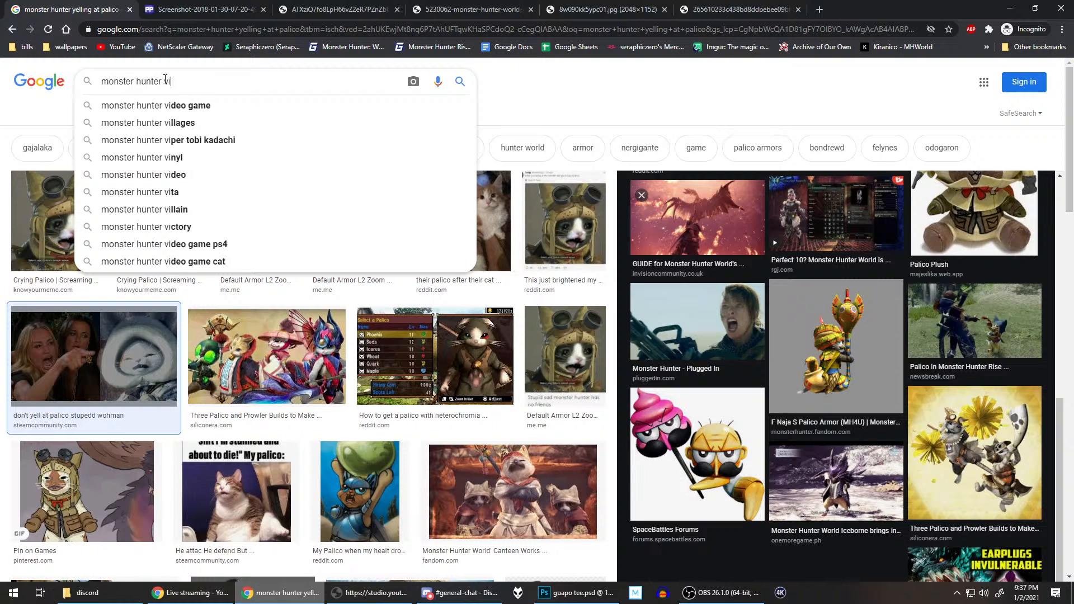
pyautogui.write('gorwasp')
pyautogui.press('Return')
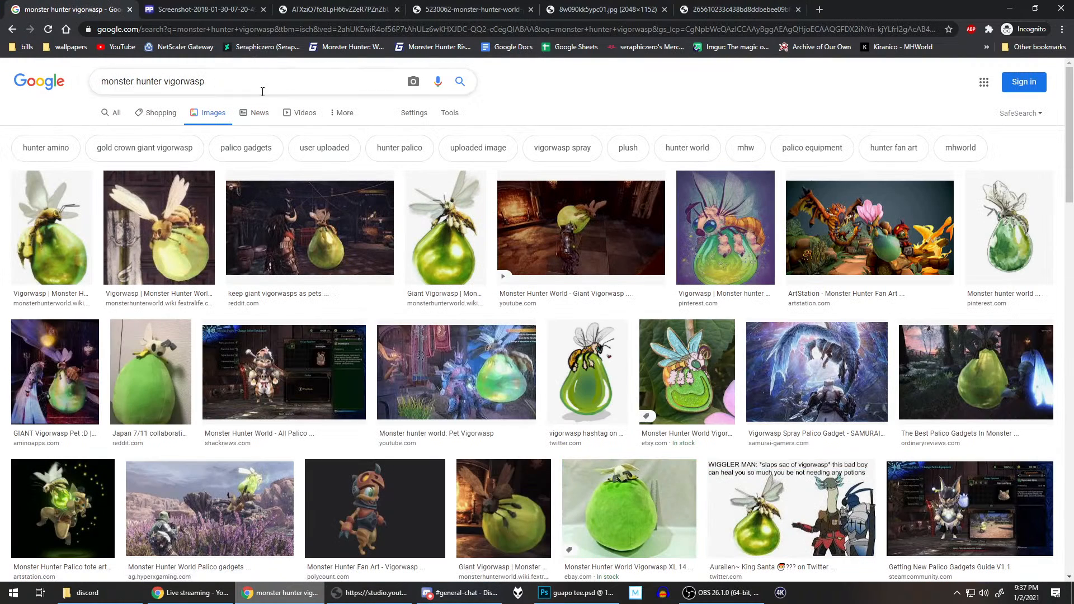
# Step: Preview the Giant Vigorwasp image and the Japan 7/11 collaboration plush among the image results as drawing references
pyautogui.click(446, 230)
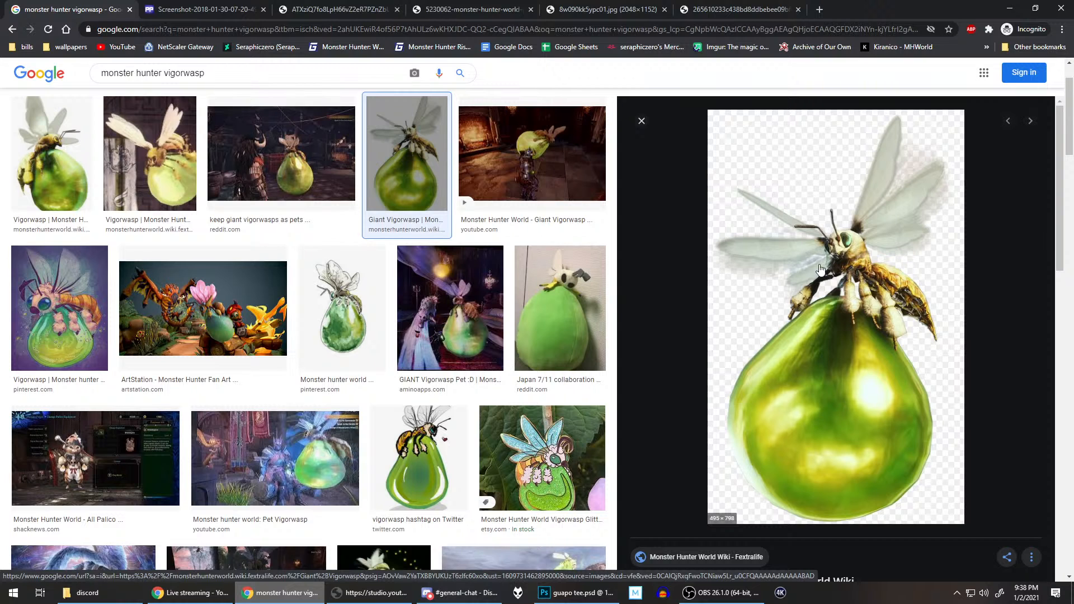
pyautogui.click(567, 300)
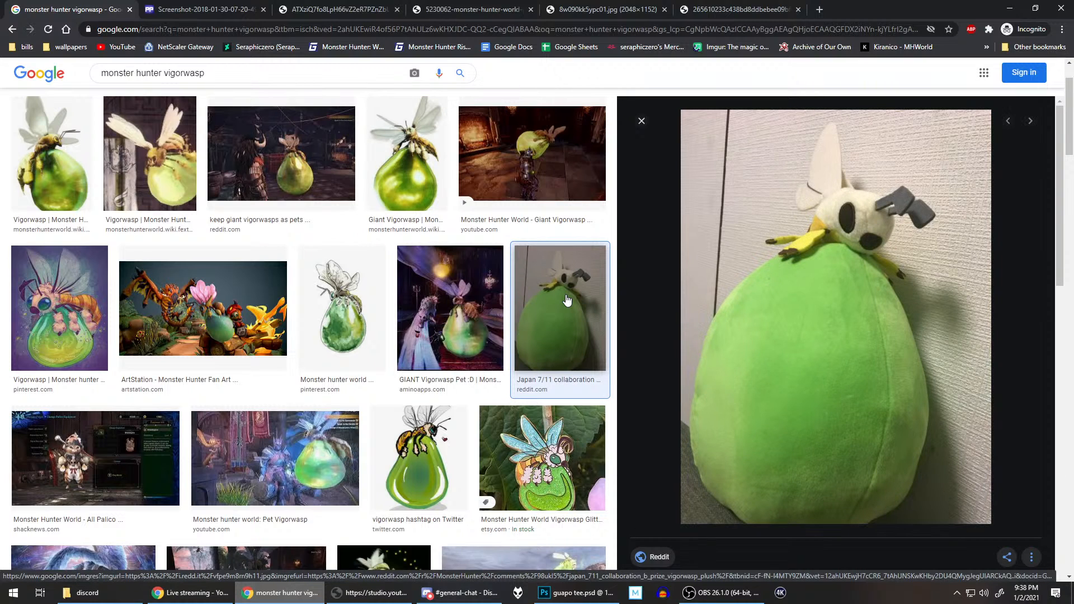
pyautogui.scroll(-2, 560, 262)
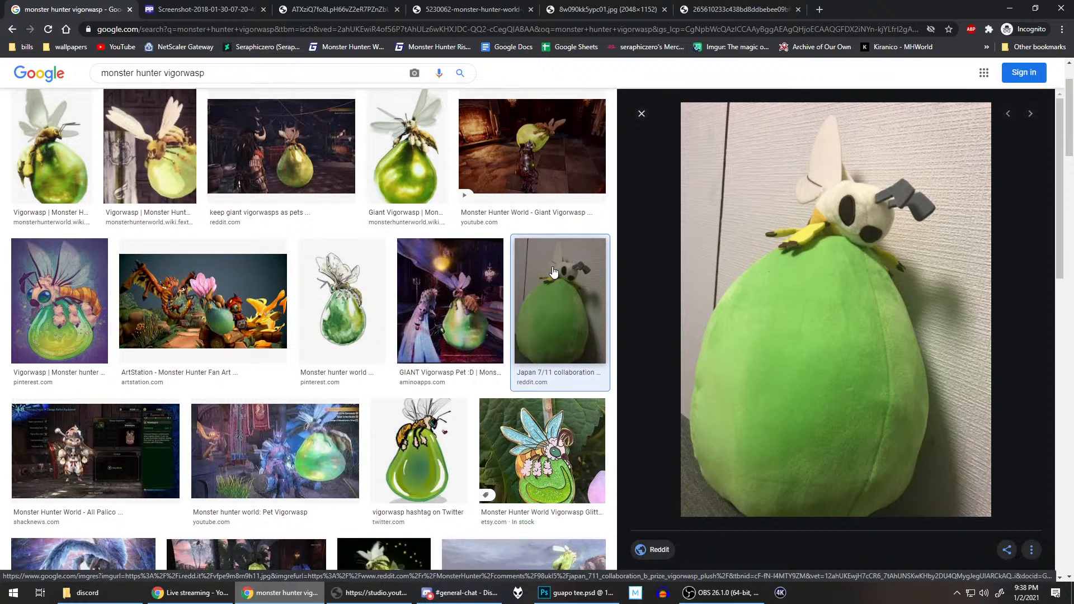
# Step: Compare the giant vigorwasp pet, 7/11 plush, watercolor and Giant Vigorwasp wiki images with the blue outline in Photoshop
pyautogui.click(472, 222)
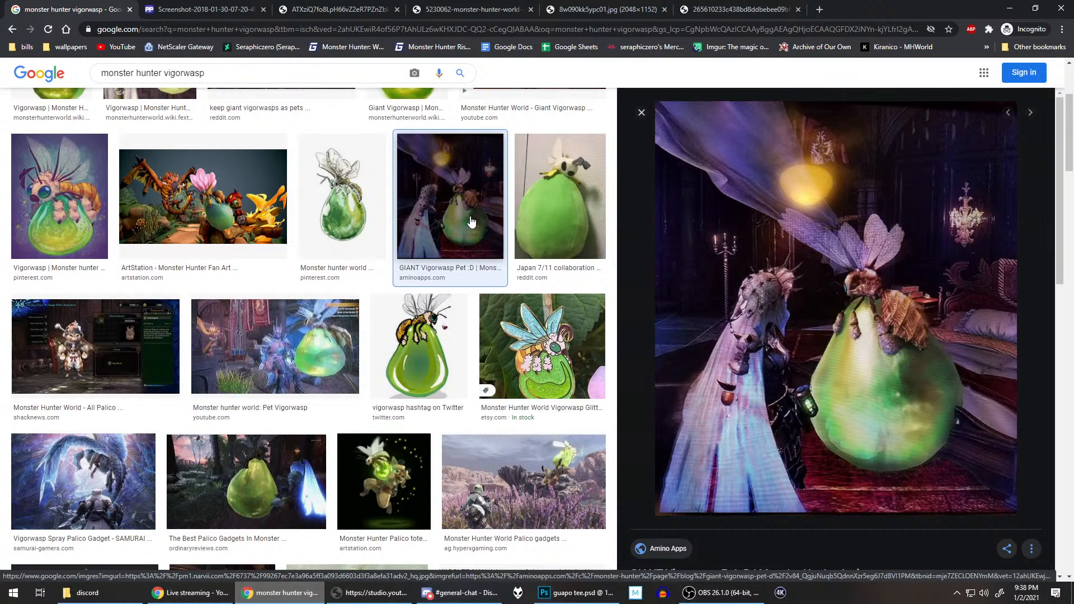
pyautogui.click(559, 224)
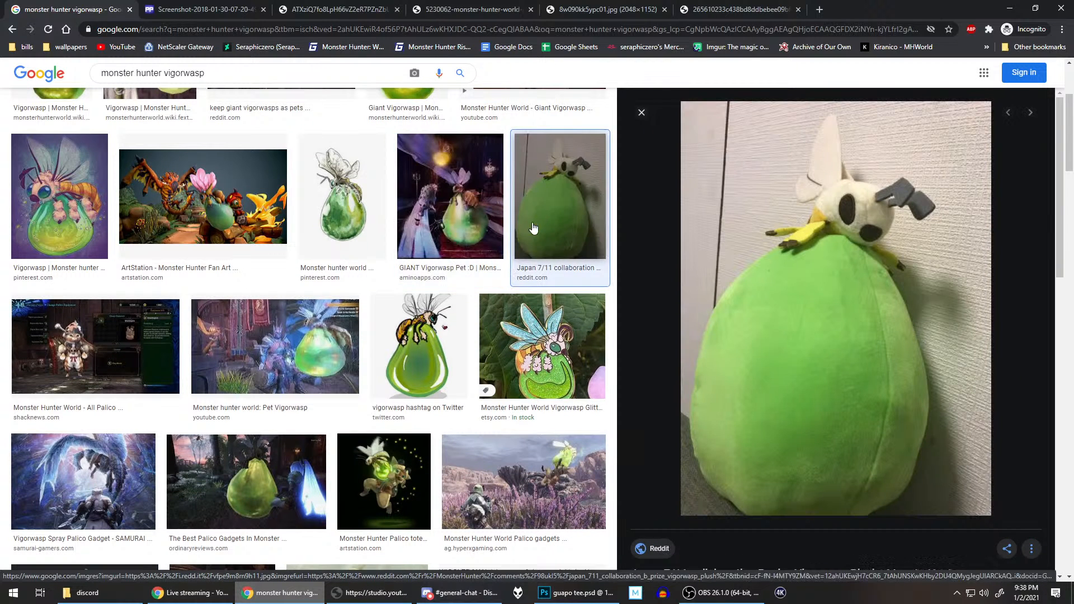
pyautogui.scroll(-4, 507, 261)
pyautogui.scroll(-2, 507, 261)
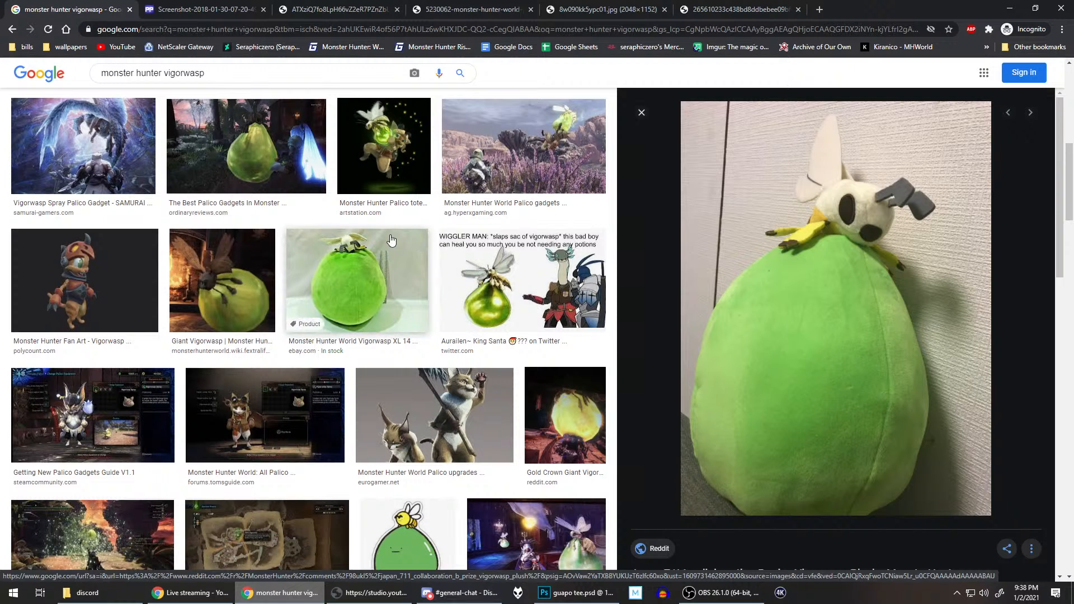
pyautogui.scroll(8, 391, 241)
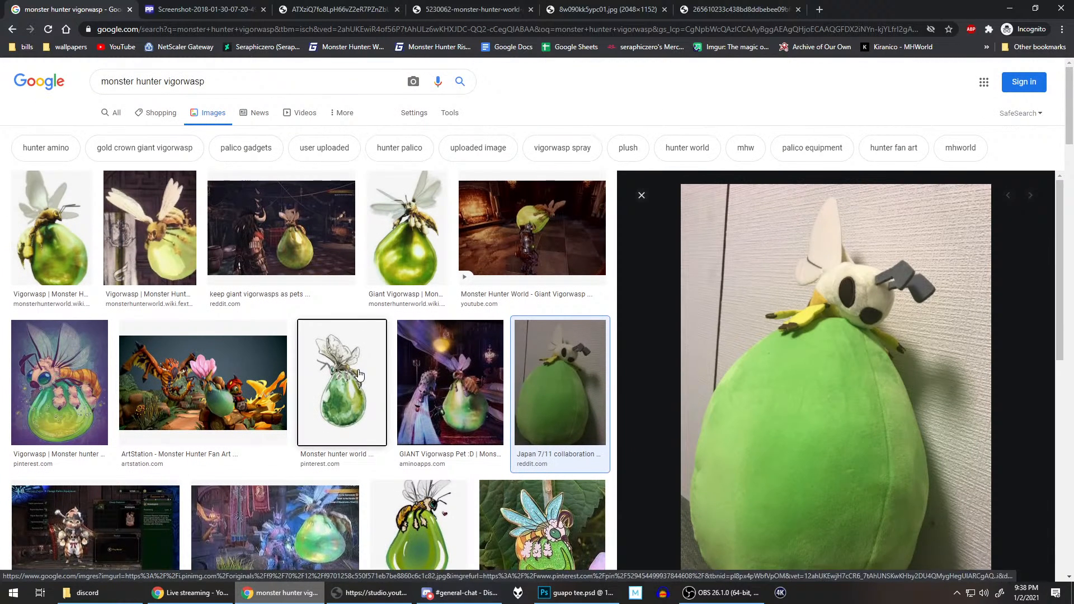
pyautogui.click(358, 374)
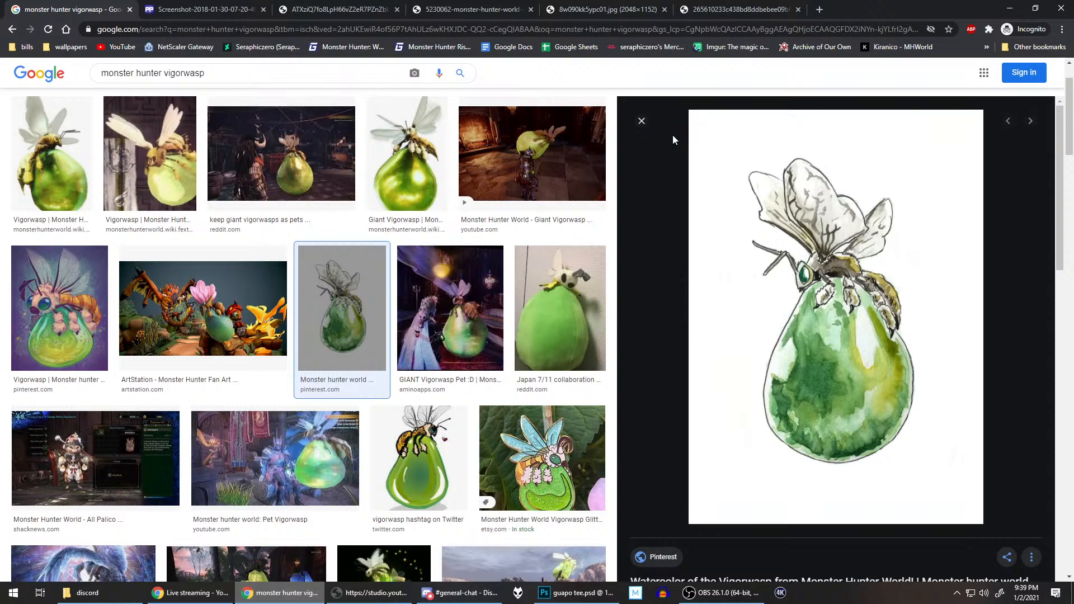
pyautogui.click(432, 159)
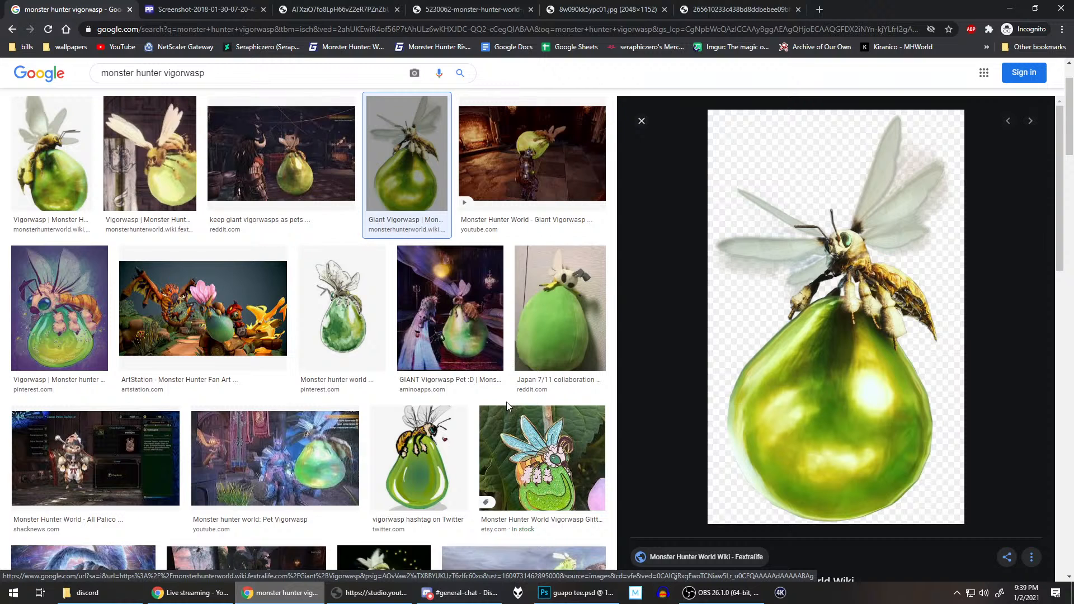
pyautogui.click(576, 592)
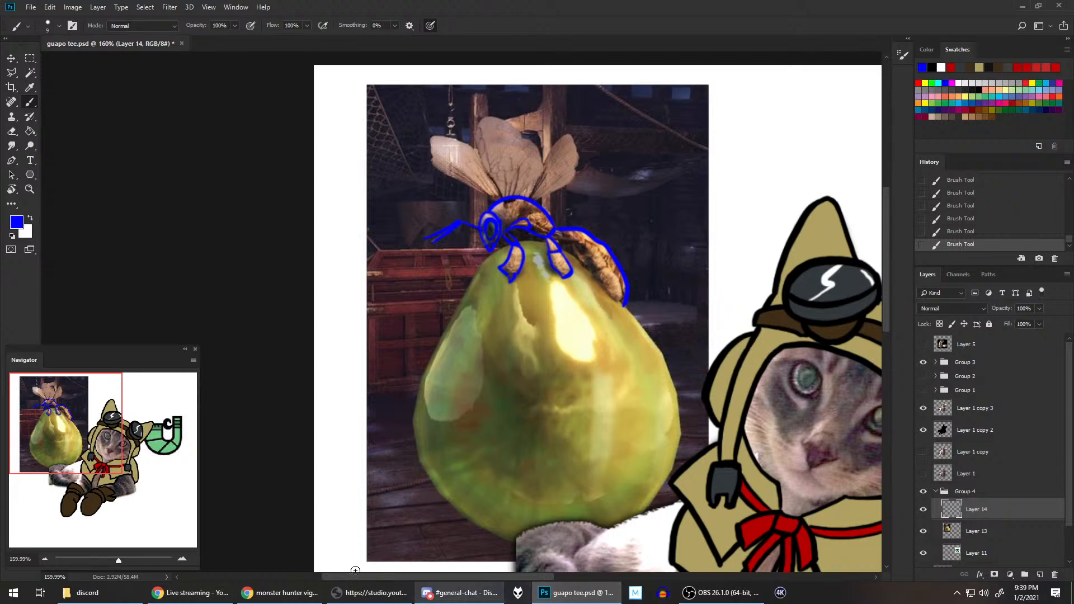
pyautogui.click(282, 593)
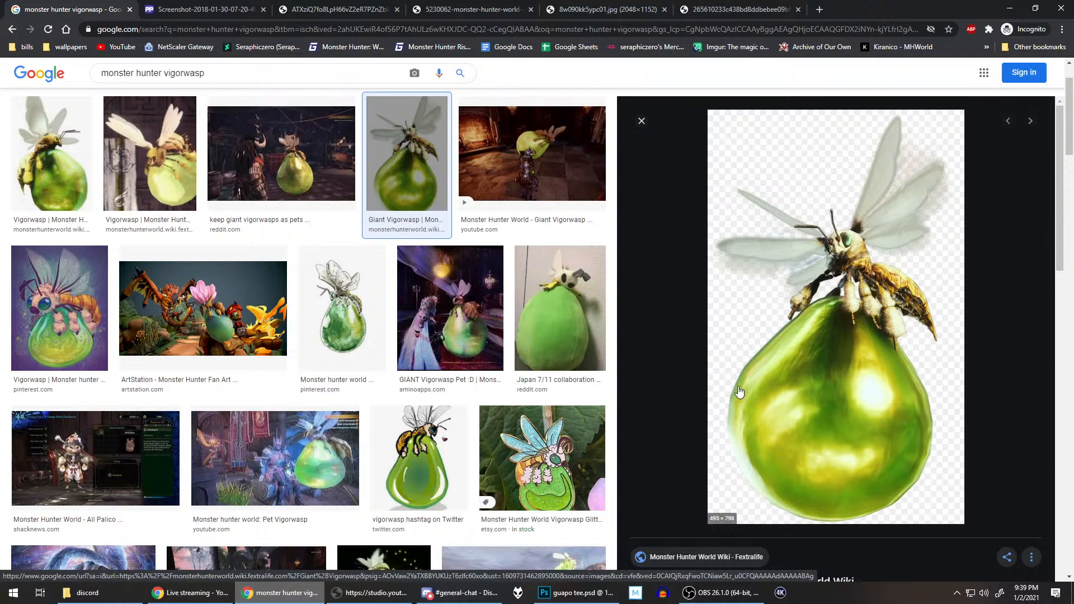
# Step: Switch back to Photoshop, erase the curved leg-joint shape on the lower thorax and redraw its underside line in blue
pyautogui.click(609, 592)
pyautogui.scroll(3, 539, 242)
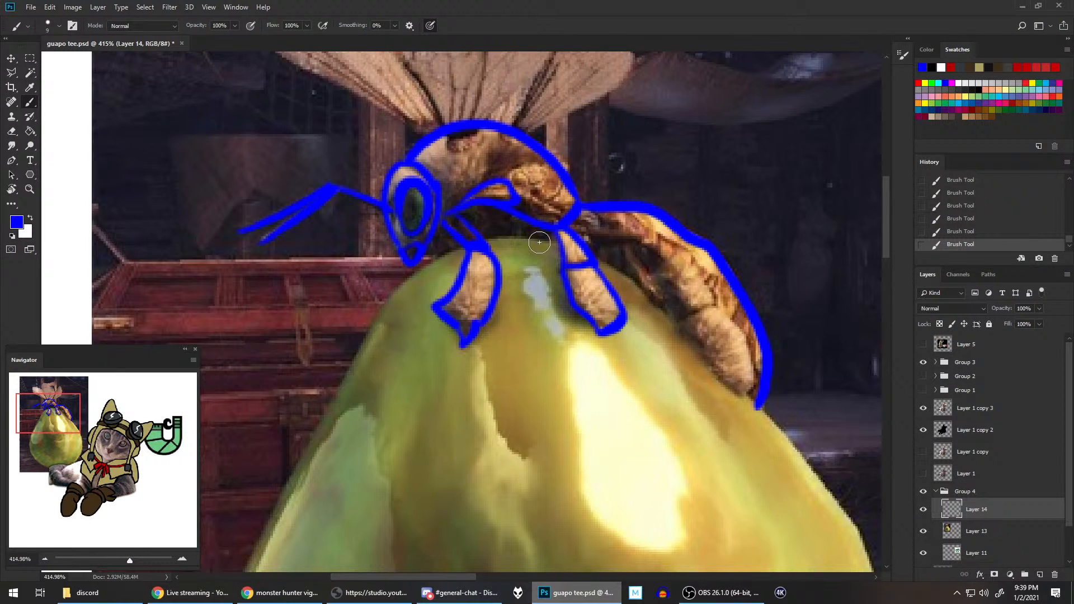
pyautogui.press('e')
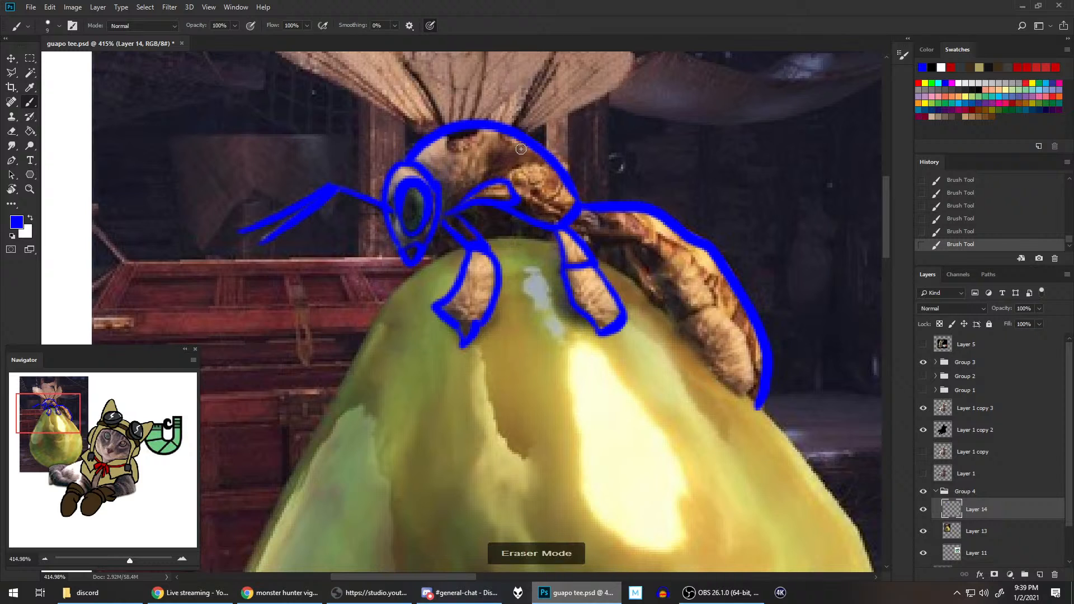
pyautogui.moveTo(512, 178)
pyautogui.mouseDown()
pyautogui.moveTo(495, 180)
pyautogui.moveTo(477, 187)
pyautogui.moveTo(538, 212)
pyautogui.moveTo(534, 201)
pyautogui.moveTo(496, 201)
pyautogui.moveTo(571, 234)
pyautogui.mouseUp()
pyautogui.press('b')
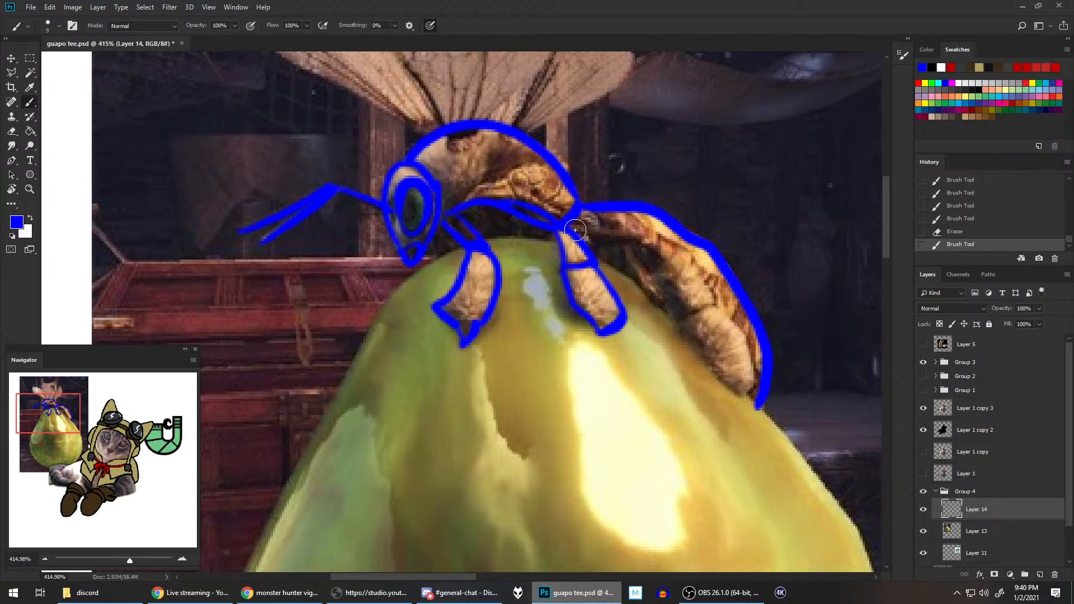
# Step: Brush the thin upper segment of the hind leg in blue from the thorax's rear end toward the abdomen
pyautogui.moveTo(575, 229); pyautogui.dragTo(651, 240)
pyautogui.hotkey('ctrl', 'z')
pyautogui.moveTo(576, 229); pyautogui.dragTo(646, 239)
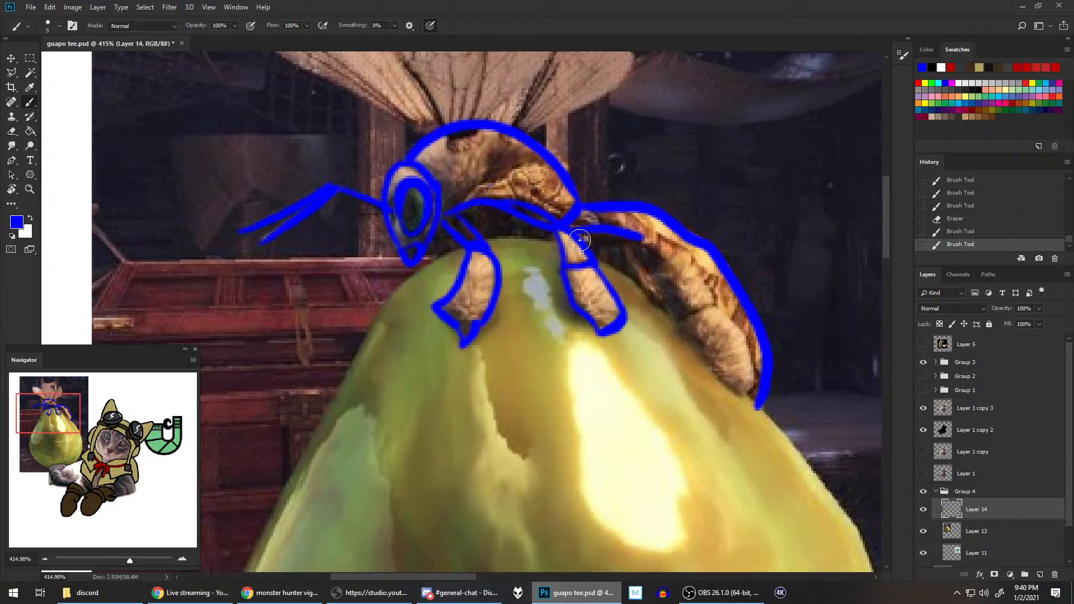
pyautogui.moveTo(579, 240); pyautogui.dragTo(643, 239)
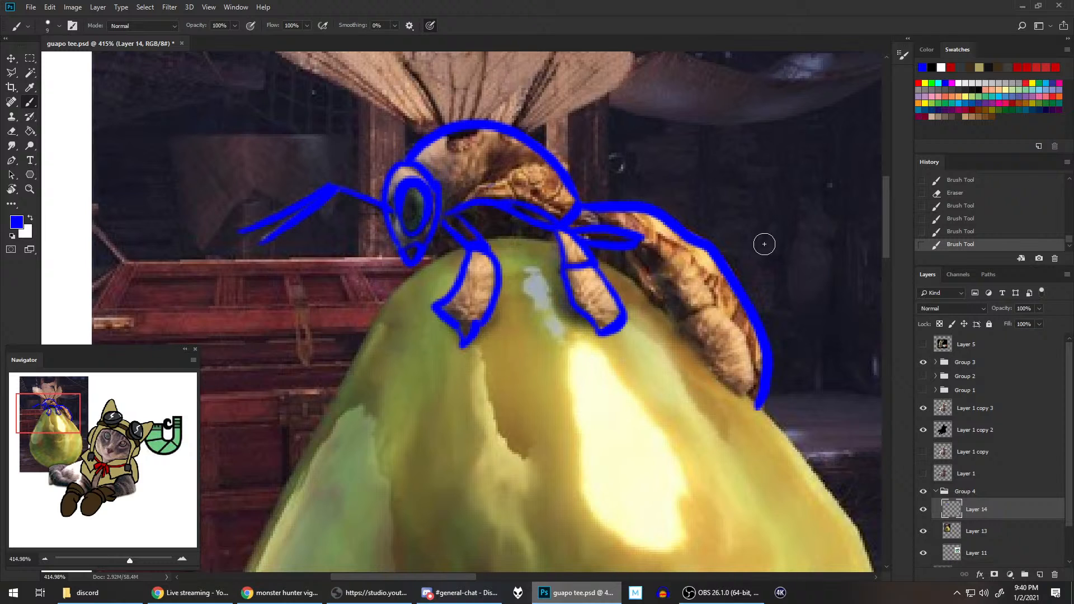
# Step: Outline the two thick hind-leg segments along the abdomen in blue and erase the stray bit beside their joint
pyautogui.moveTo(643, 240)
pyautogui.mouseDown()
pyautogui.moveTo(705, 280)
pyautogui.moveTo(744, 342)
pyautogui.moveTo(757, 388)
pyautogui.mouseUp()
pyautogui.hotkey('ctrl', 'z')
pyautogui.moveTo(646, 241)
pyautogui.mouseDown()
pyautogui.moveTo(694, 268)
pyautogui.moveTo(712, 307)
pyautogui.moveTo(692, 318)
pyautogui.moveTo(710, 303)
pyautogui.moveTo(661, 302)
pyautogui.moveTo(714, 320)
pyautogui.moveTo(680, 320)
pyautogui.moveTo(745, 395)
pyautogui.mouseUp()
pyautogui.moveTo(716, 308)
pyautogui.mouseDown()
pyautogui.moveTo(747, 365)
pyautogui.moveTo(746, 393)
pyautogui.mouseUp()
pyautogui.press('e')
pyautogui.moveTo(673, 322); pyautogui.dragTo(677, 326)
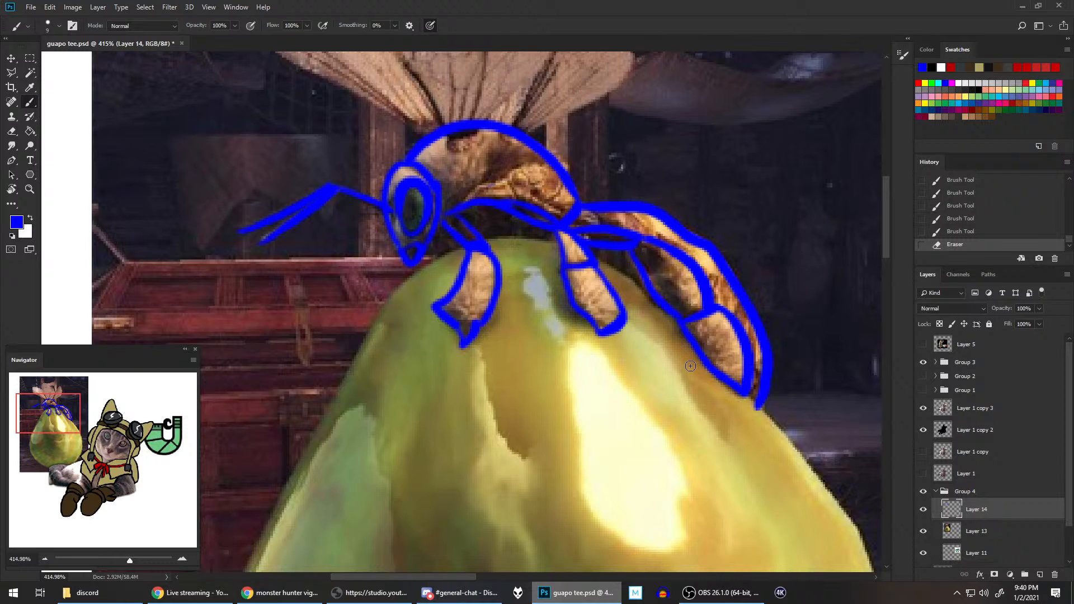
pyautogui.press(']')
pyautogui.press('[')
pyautogui.press(']')
pyautogui.press('[')
pyautogui.press(']')
pyautogui.press('[')
pyautogui.press('b')
pyautogui.scroll(-2, 716, 350)
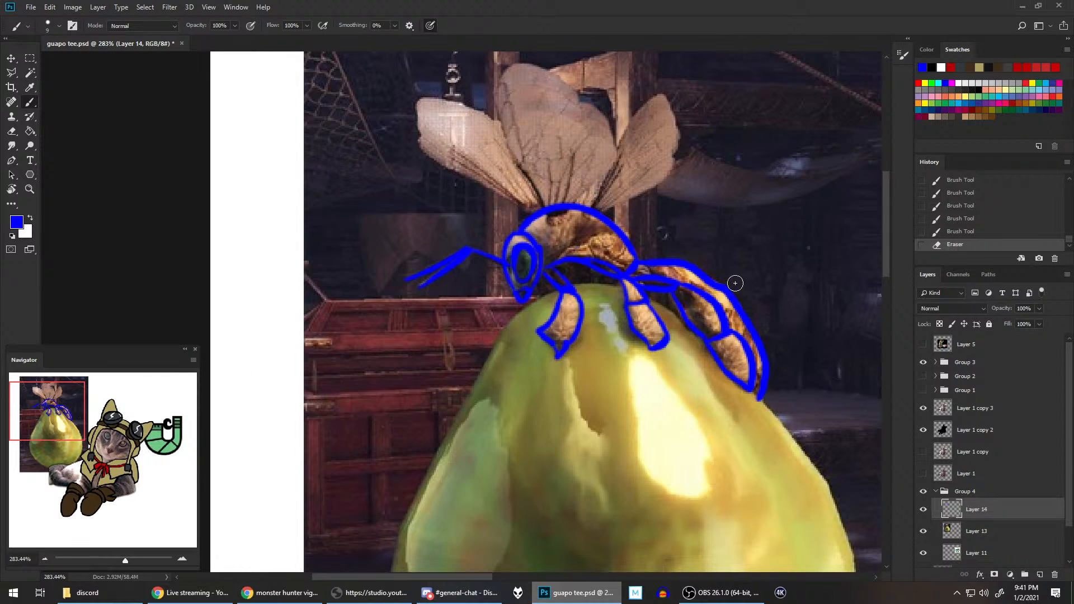
pyautogui.scroll(-1, 734, 283)
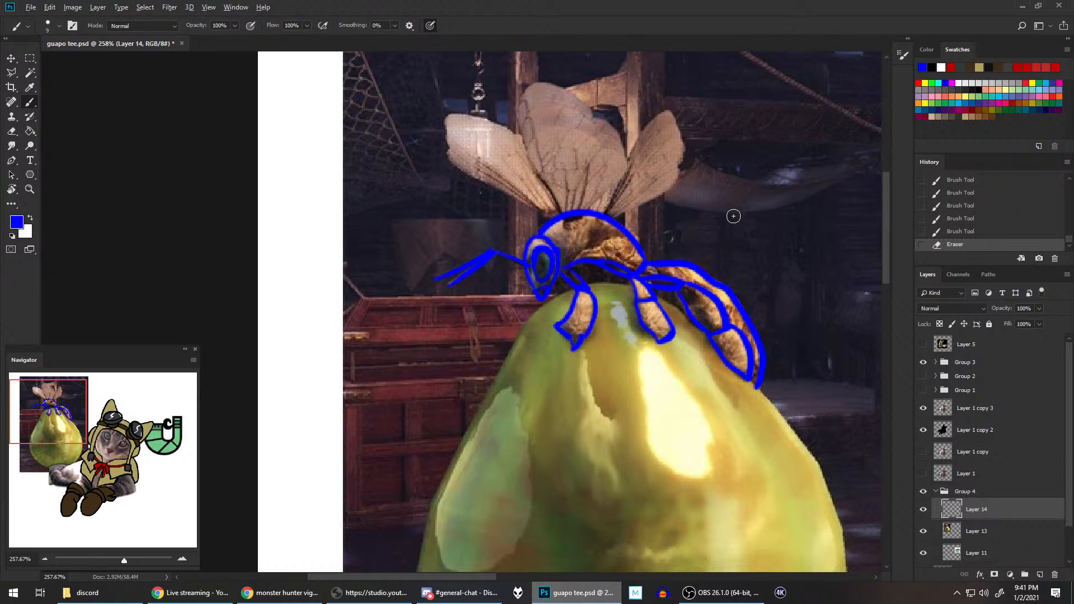
pyautogui.scroll(-1, 733, 216)
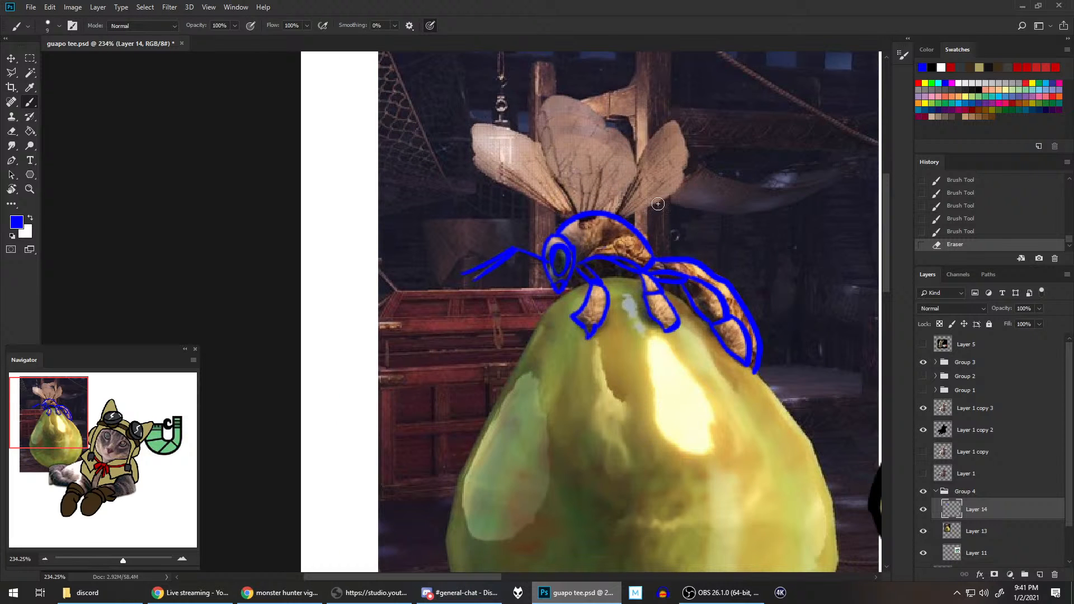
pyautogui.scroll(-3, 716, 195)
pyautogui.scroll(-4, 721, 197)
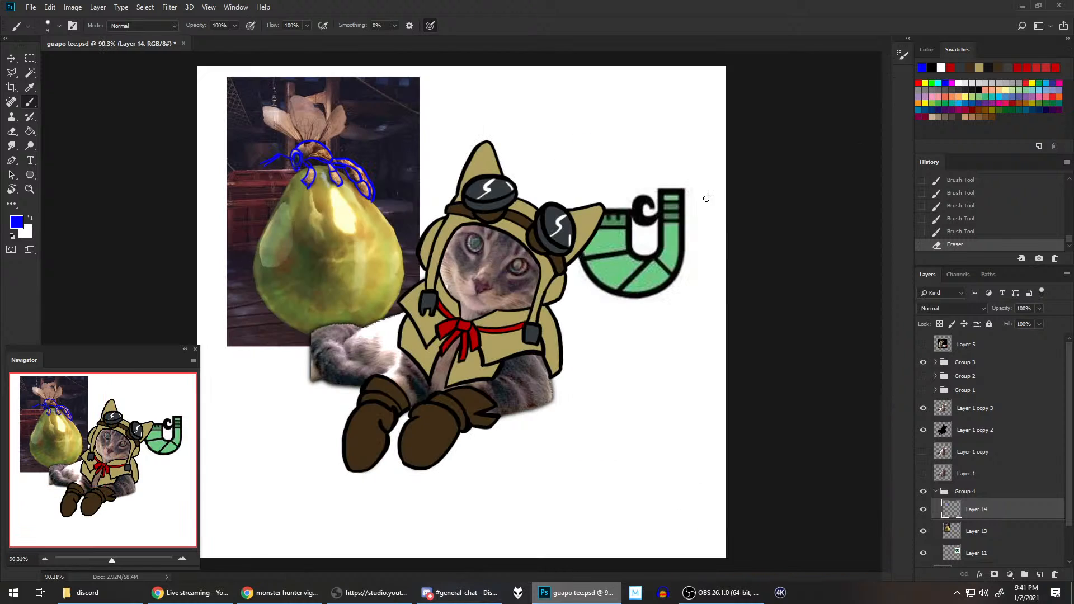
# Step: Rotate the canvas 90° and trace the outer edge of the front wing in blue from the thorax to its tip
pyautogui.scroll(6, 563, 188)
pyautogui.moveTo(330, 169); pyautogui.dragTo(638, 169)
pyautogui.scroll(5, 560, 174)
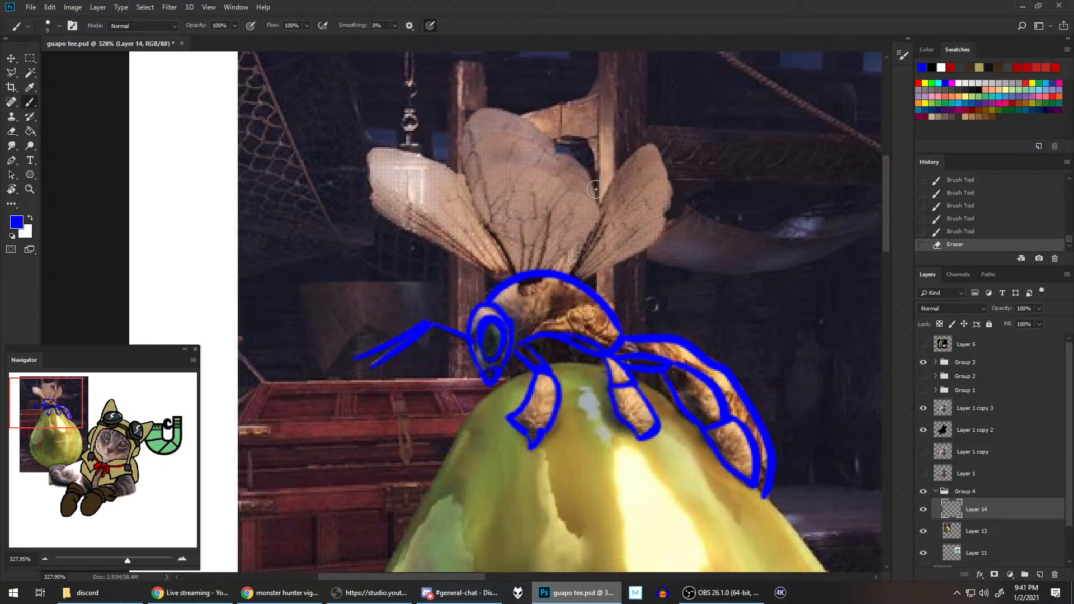
pyautogui.moveTo(596, 189); pyautogui.dragTo(592, 364)
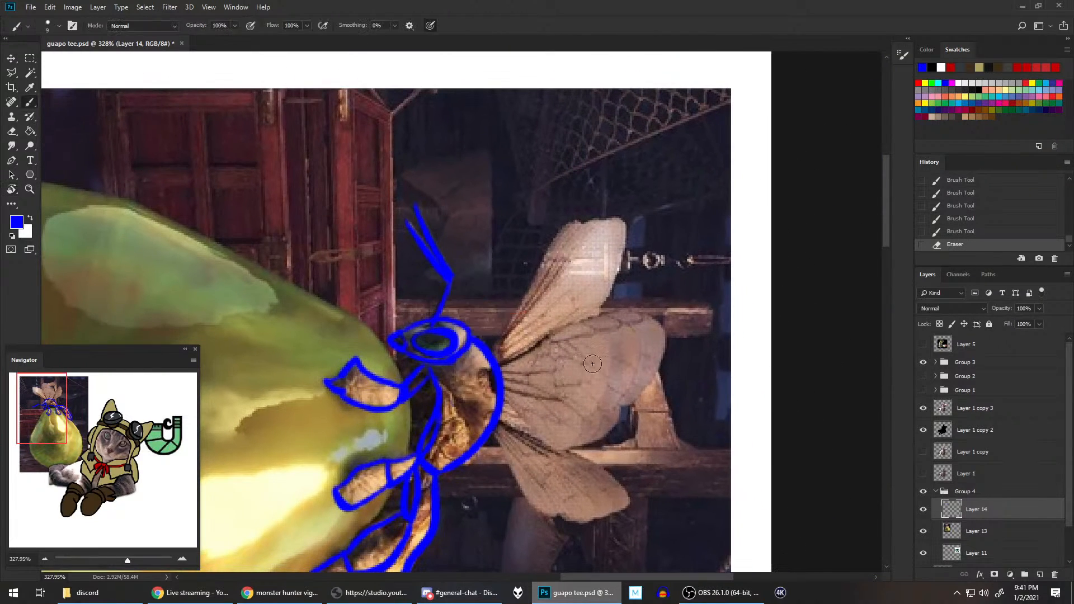
pyautogui.press('e')
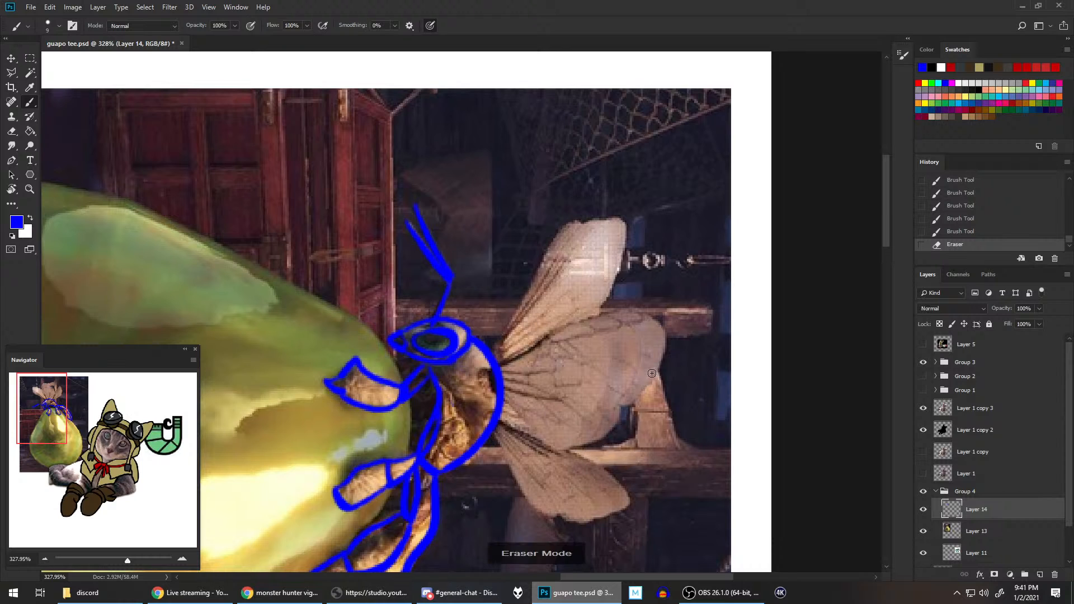
pyautogui.press('b')
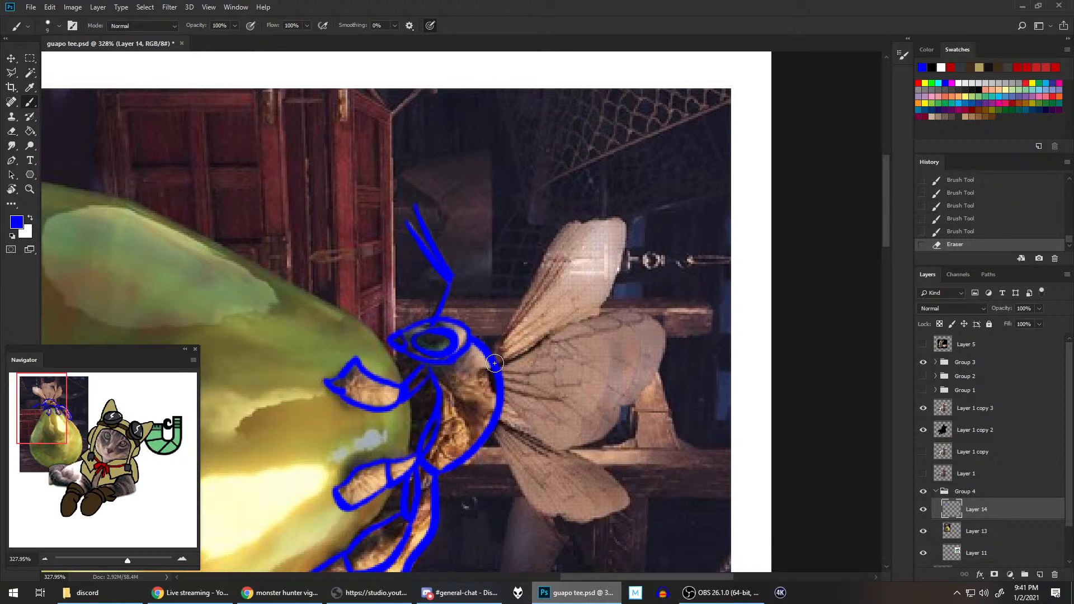
pyautogui.moveTo(497, 343)
pyautogui.mouseDown()
pyautogui.moveTo(595, 219)
pyautogui.moveTo(624, 222)
pyautogui.mouseUp()
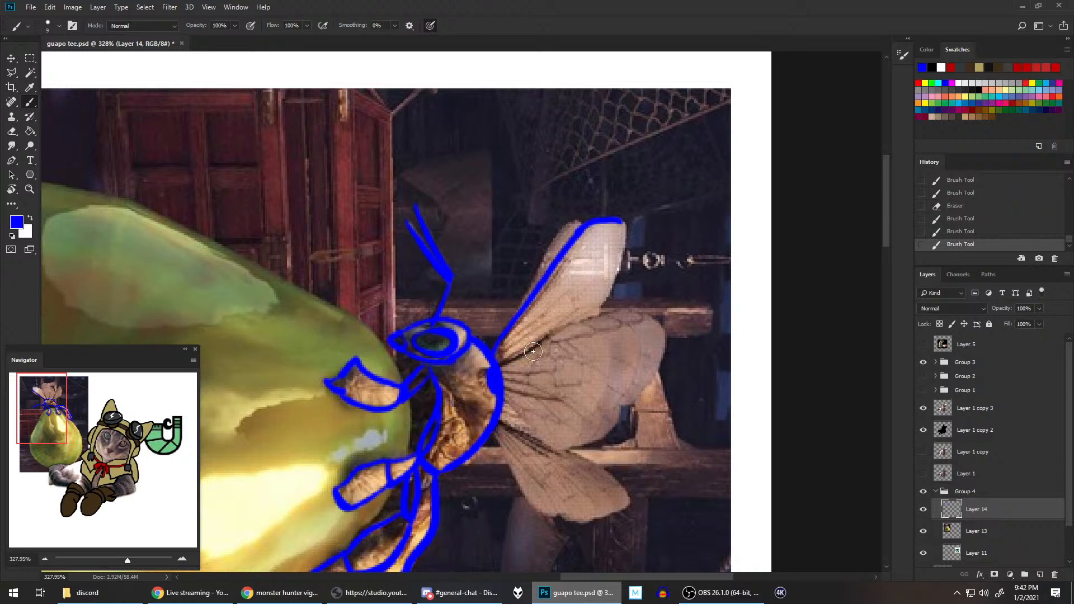
# Step: Outline the large middle wing in blue, with its rounded tip and the notch on the rear edge
pyautogui.moveTo(490, 366)
pyautogui.mouseDown()
pyautogui.moveTo(494, 383)
pyautogui.moveTo(610, 311)
pyautogui.moveTo(674, 333)
pyautogui.mouseUp()
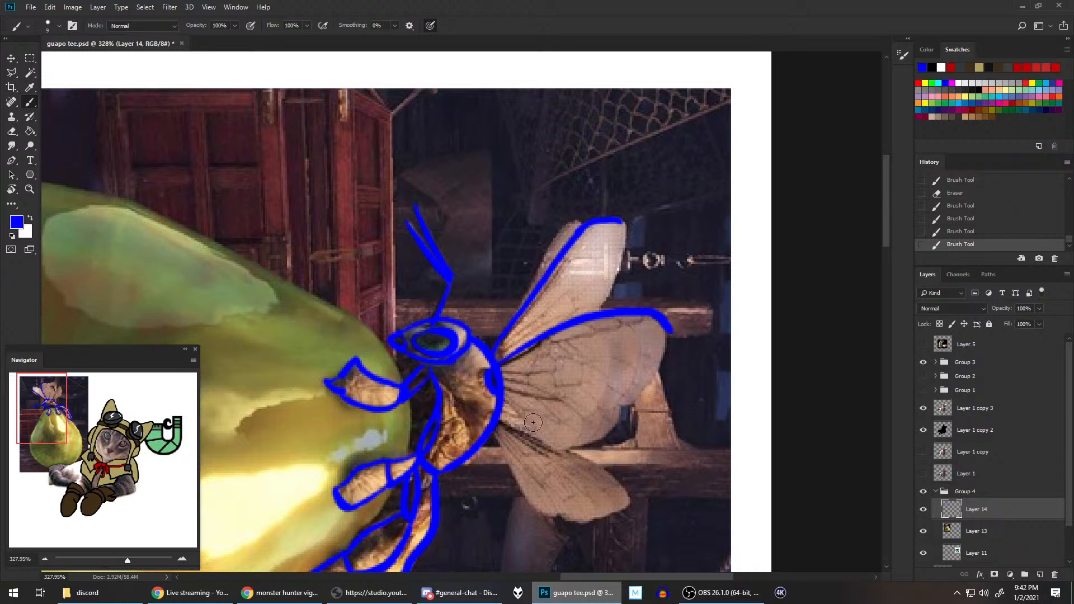
pyautogui.moveTo(511, 402)
pyautogui.mouseDown()
pyautogui.moveTo(573, 455)
pyautogui.moveTo(619, 407)
pyautogui.mouseUp()
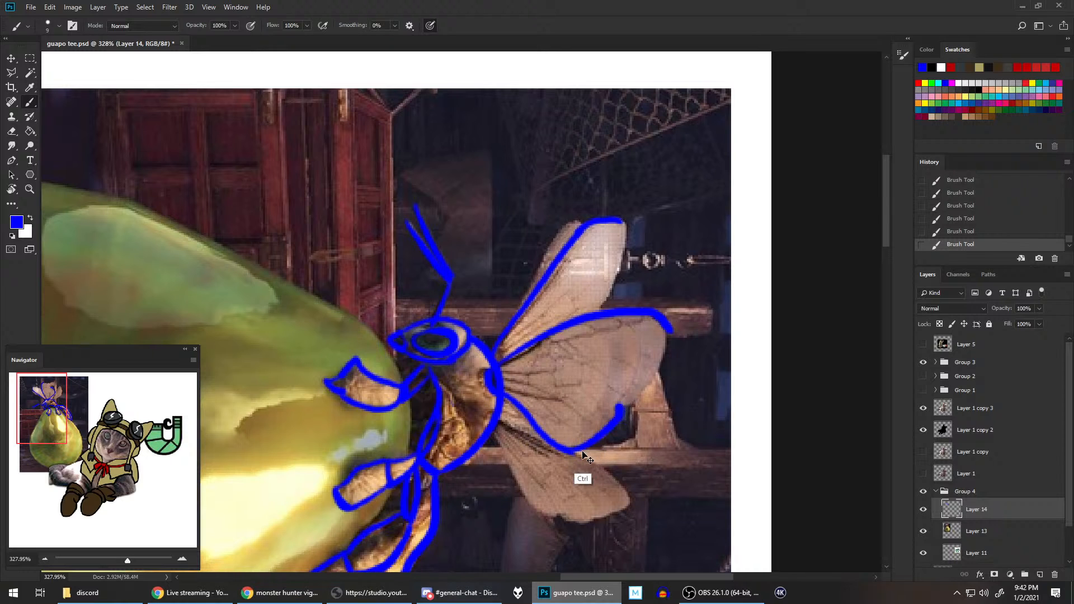
pyautogui.hotkey('ctrl', 'z')
pyautogui.moveTo(571, 452)
pyautogui.mouseDown()
pyautogui.moveTo(645, 391)
pyautogui.moveTo(664, 325)
pyautogui.moveTo(615, 403)
pyautogui.moveTo(647, 388)
pyautogui.moveTo(669, 327)
pyautogui.mouseUp()
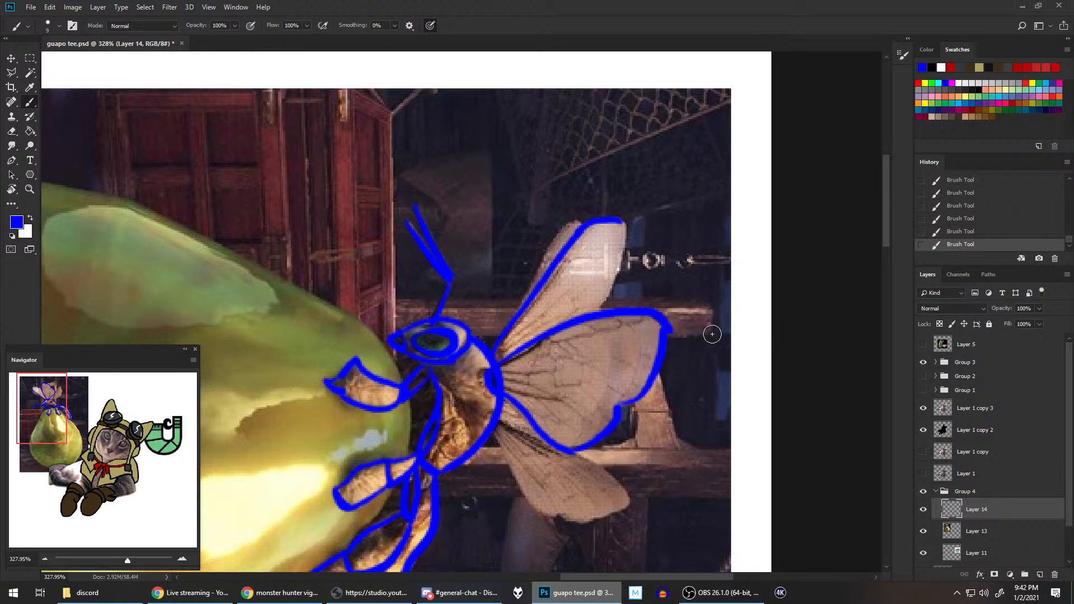
pyautogui.hotkey('ctrl', 'z')
pyautogui.moveTo(615, 407)
pyautogui.mouseDown()
pyautogui.moveTo(663, 353)
pyautogui.moveTo(669, 325)
pyautogui.mouseUp()
pyautogui.hotkey('ctrl', 'z')
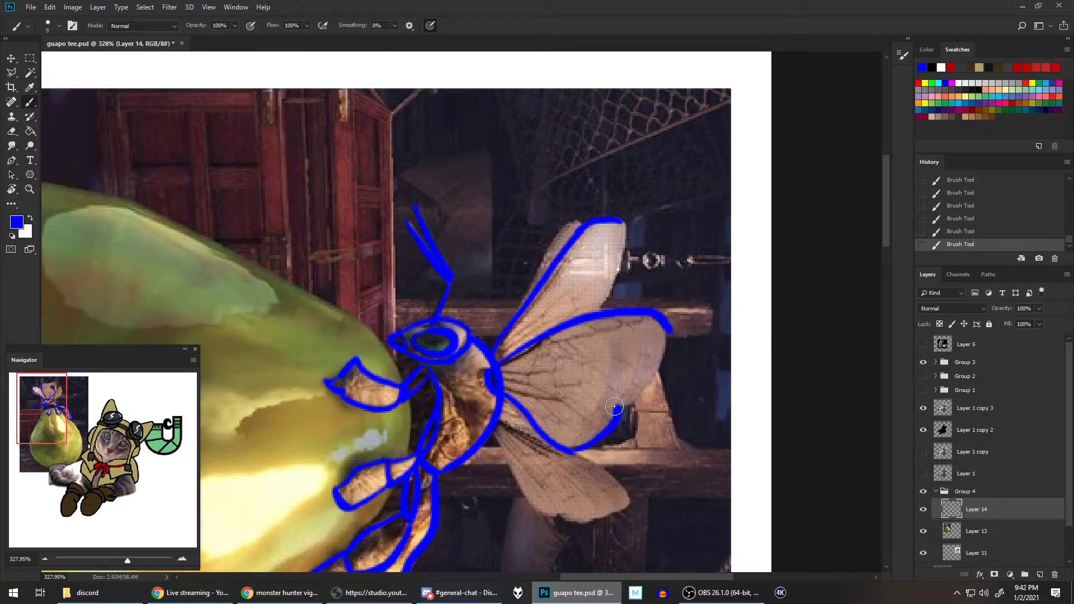
pyautogui.moveTo(617, 407)
pyautogui.mouseDown()
pyautogui.moveTo(646, 390)
pyautogui.moveTo(666, 325)
pyautogui.mouseUp()
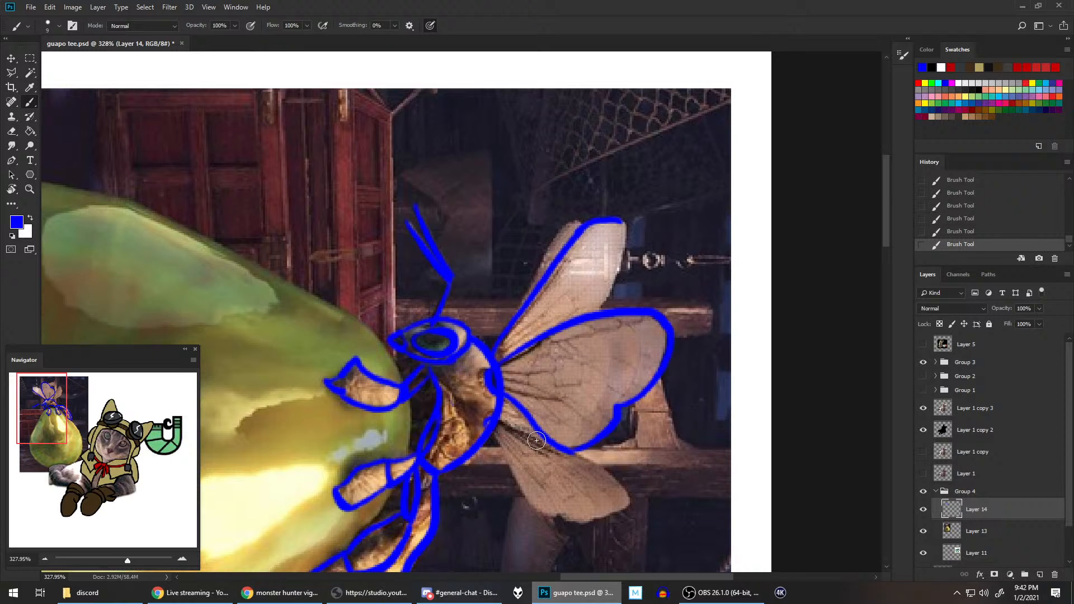
pyautogui.moveTo(496, 419)
pyautogui.mouseDown()
pyautogui.moveTo(578, 454)
pyautogui.moveTo(618, 492)
pyautogui.mouseUp()
pyautogui.hotkey('ctrl', 'z')
pyautogui.moveTo(496, 418)
pyautogui.mouseDown()
pyautogui.moveTo(545, 437)
pyautogui.moveTo(612, 483)
pyautogui.mouseUp()
pyautogui.hotkey('ctrl', 'z')
# Step: Rotate the canvas to a shallower tilt and outline the small rear wing in blue down to the thorax
pyautogui.moveTo(653, 369); pyautogui.dragTo(569, 218)
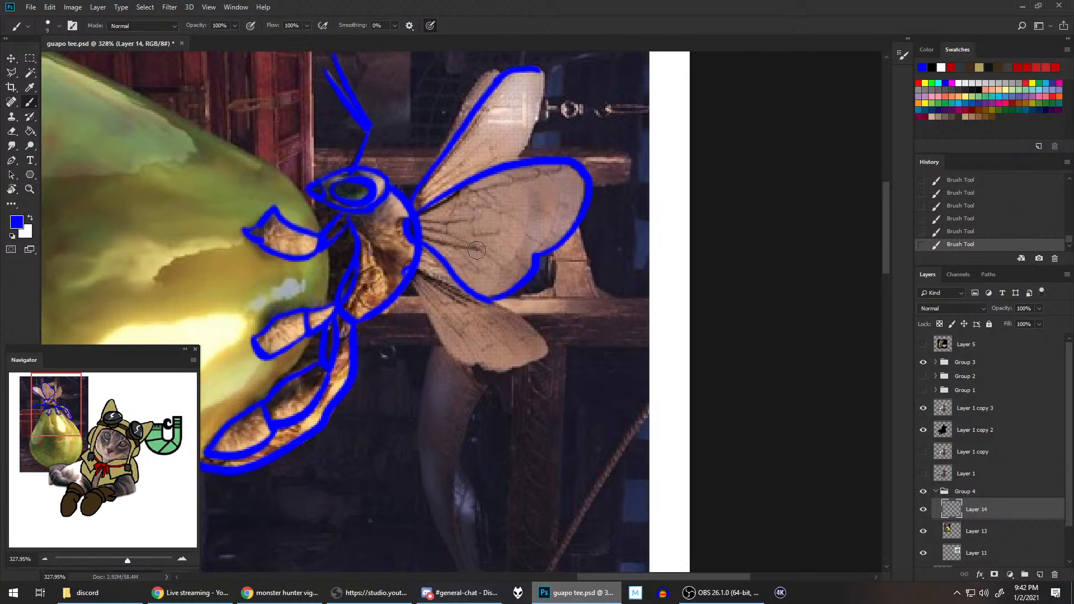
pyautogui.press('r')
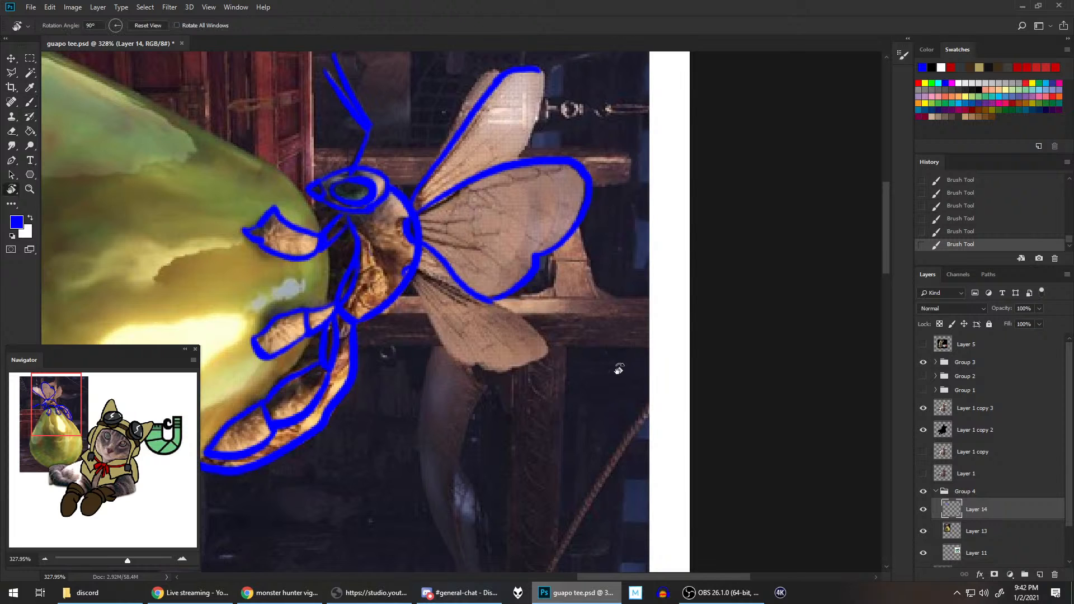
pyautogui.moveTo(618, 367)
pyautogui.mouseDown()
pyautogui.moveTo(597, 192)
pyautogui.moveTo(454, 303)
pyautogui.mouseUp()
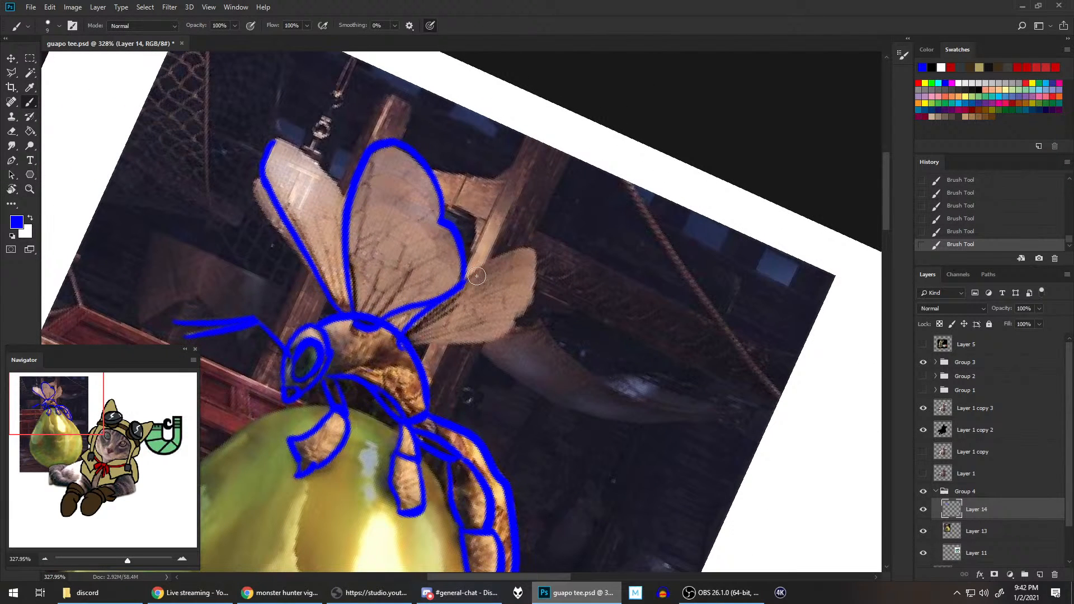
pyautogui.moveTo(402, 334)
pyautogui.mouseDown()
pyautogui.moveTo(526, 250)
pyautogui.moveTo(538, 253)
pyautogui.mouseUp()
pyautogui.moveTo(403, 348)
pyautogui.mouseDown()
pyautogui.moveTo(512, 336)
pyautogui.moveTo(535, 310)
pyautogui.moveTo(494, 344)
pyautogui.moveTo(531, 306)
pyautogui.moveTo(538, 259)
pyautogui.mouseUp()
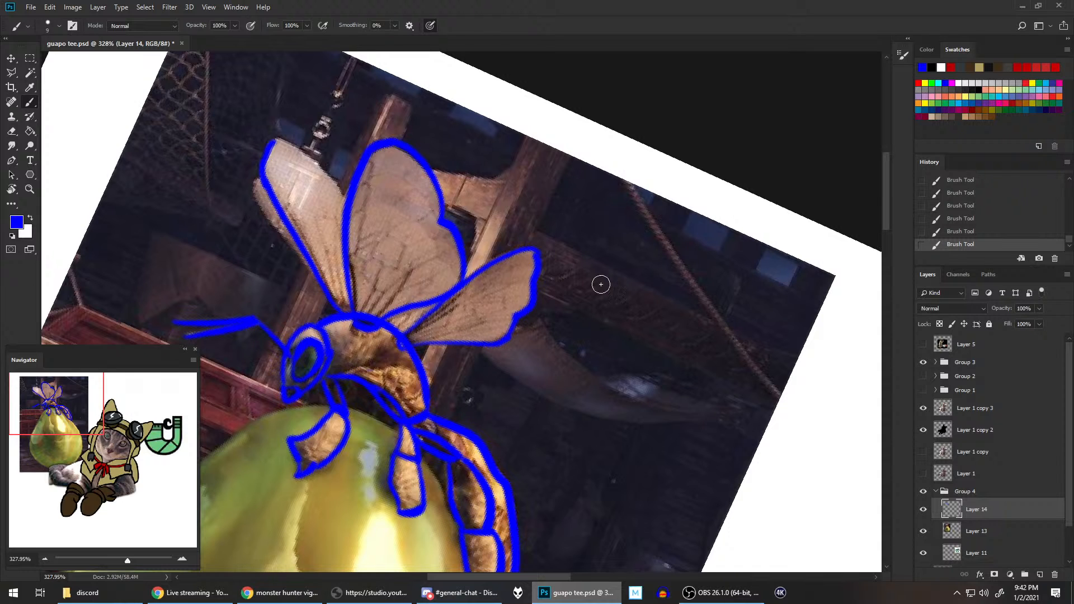
# Step: Rotate the canvas so the wings point sideways and close the front wing's tip up to the middle wing in blue
pyautogui.press('r')
pyautogui.moveTo(588, 235)
pyautogui.mouseDown()
pyautogui.moveTo(431, 120)
pyautogui.moveTo(396, 132)
pyautogui.mouseUp()
pyautogui.press('b')
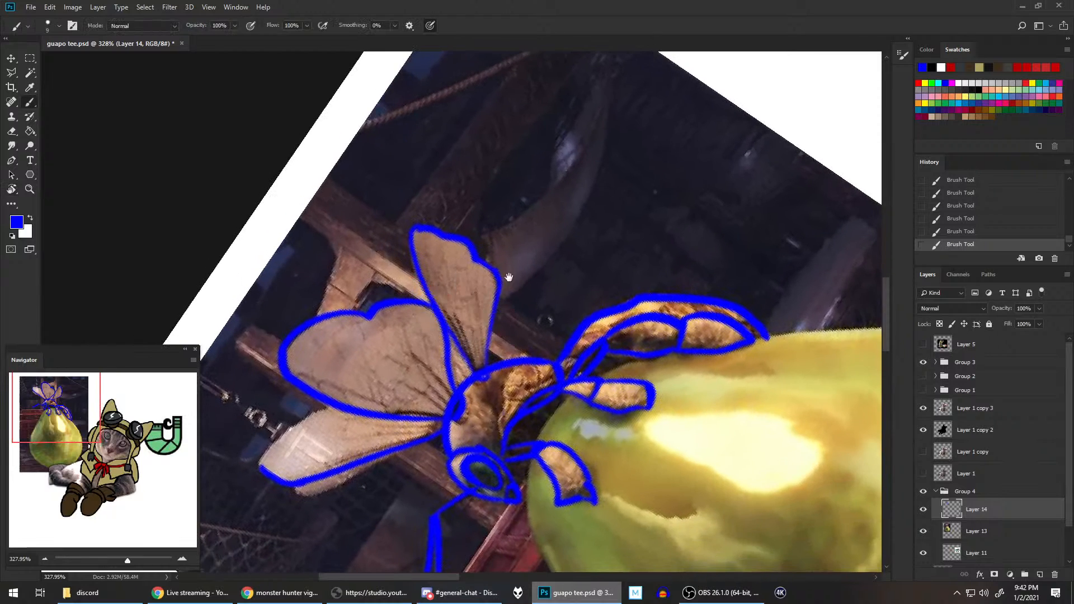
pyautogui.moveTo(543, 311); pyautogui.dragTo(642, 164)
pyautogui.moveTo(364, 304); pyautogui.dragTo(441, 236)
pyautogui.hotkey('ctrl', 'z')
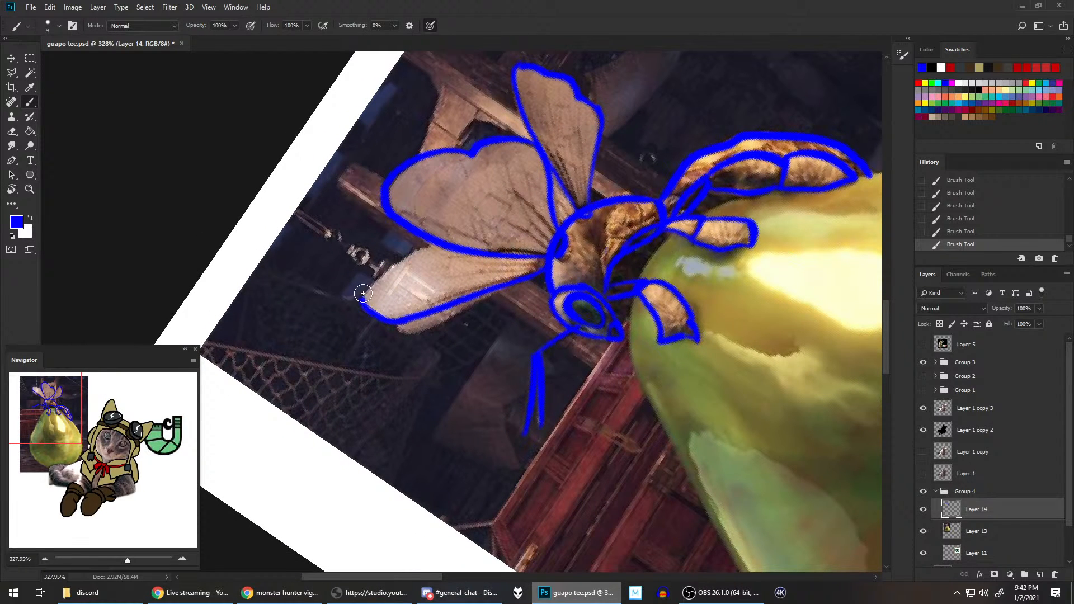
pyautogui.moveTo(363, 303); pyautogui.dragTo(437, 244)
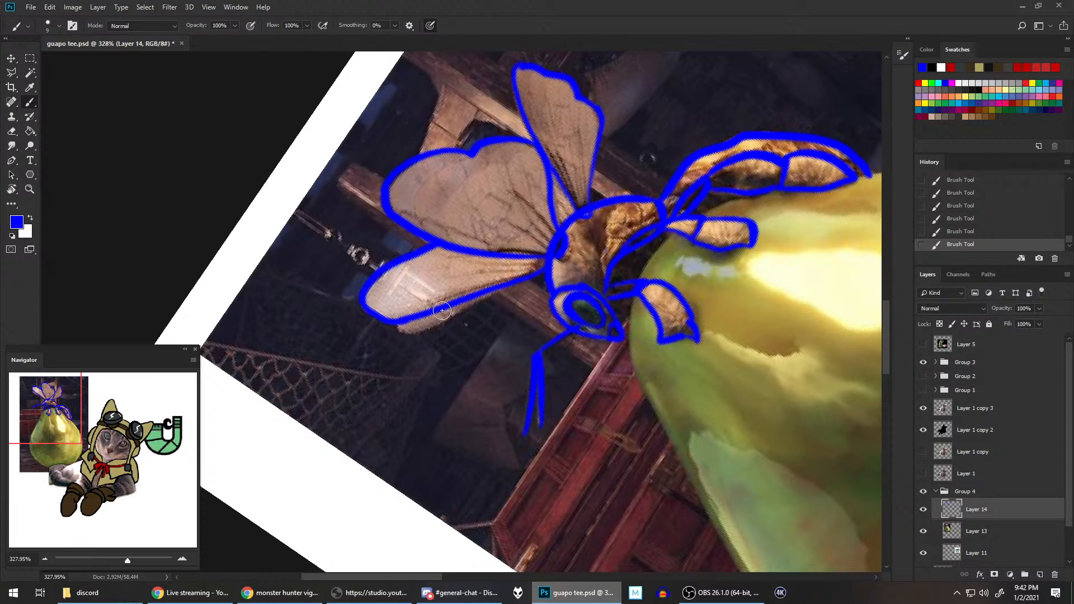
# Step: Brush a second blue edge along the outer side of the front wing to outline the wing behind it
pyautogui.moveTo(395, 328)
pyautogui.mouseDown()
pyautogui.moveTo(417, 331)
pyautogui.moveTo(504, 288)
pyautogui.mouseUp()
pyautogui.hotkey('ctrl', 'z')
pyautogui.moveTo(398, 327)
pyautogui.mouseDown()
pyautogui.moveTo(421, 327)
pyautogui.moveTo(512, 272)
pyautogui.moveTo(421, 329)
pyautogui.moveTo(489, 290)
pyautogui.mouseUp()
pyautogui.hotkey('ctrl', 'z')
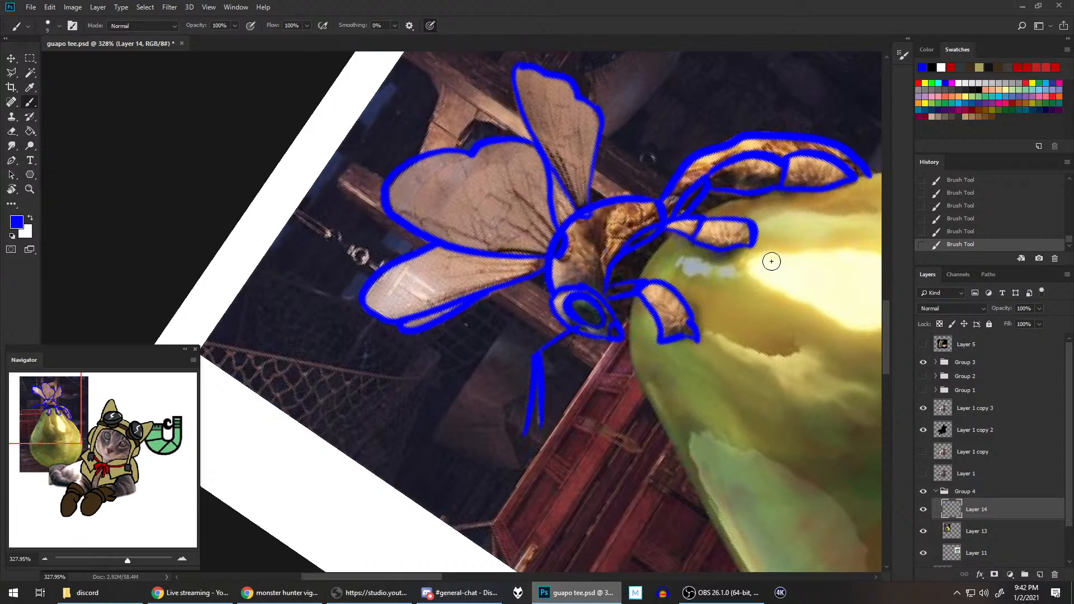
# Step: Brush small pointed blue claws onto the tips of the wasp's legs and reset the canvas rotation to upright
pyautogui.moveTo(680, 334); pyautogui.dragTo(690, 323)
pyautogui.moveTo(746, 247)
pyautogui.mouseDown()
pyautogui.moveTo(757, 251)
pyautogui.moveTo(756, 239)
pyautogui.moveTo(710, 317)
pyautogui.moveTo(679, 330)
pyautogui.mouseUp()
pyautogui.moveTo(746, 244)
pyautogui.mouseDown()
pyautogui.moveTo(738, 258)
pyautogui.moveTo(757, 238)
pyautogui.mouseUp()
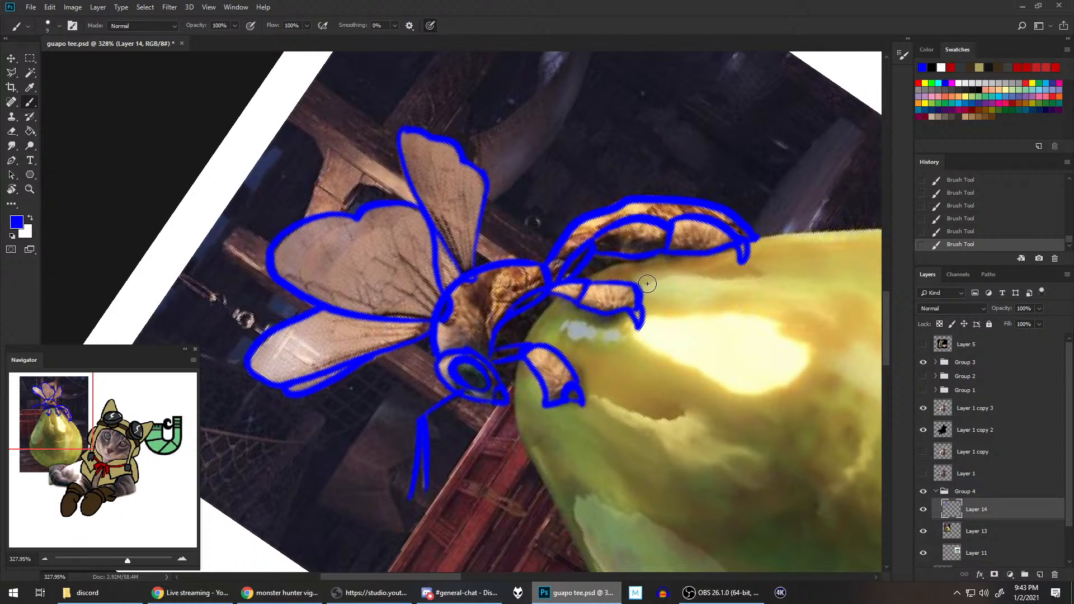
pyautogui.press('r')
pyautogui.press('Escape')
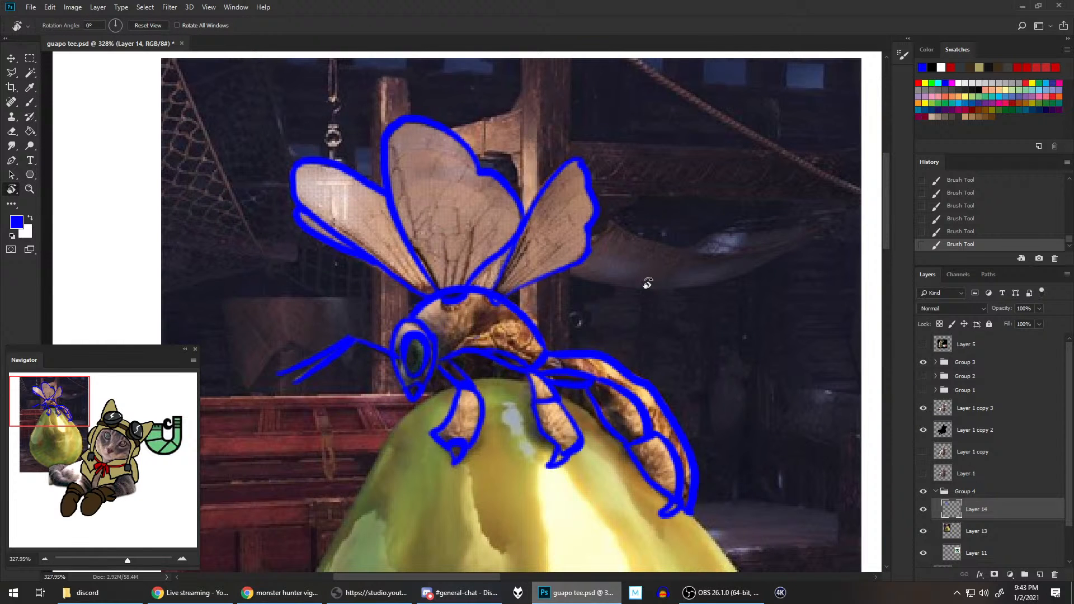
pyautogui.scroll(-3, 704, 223)
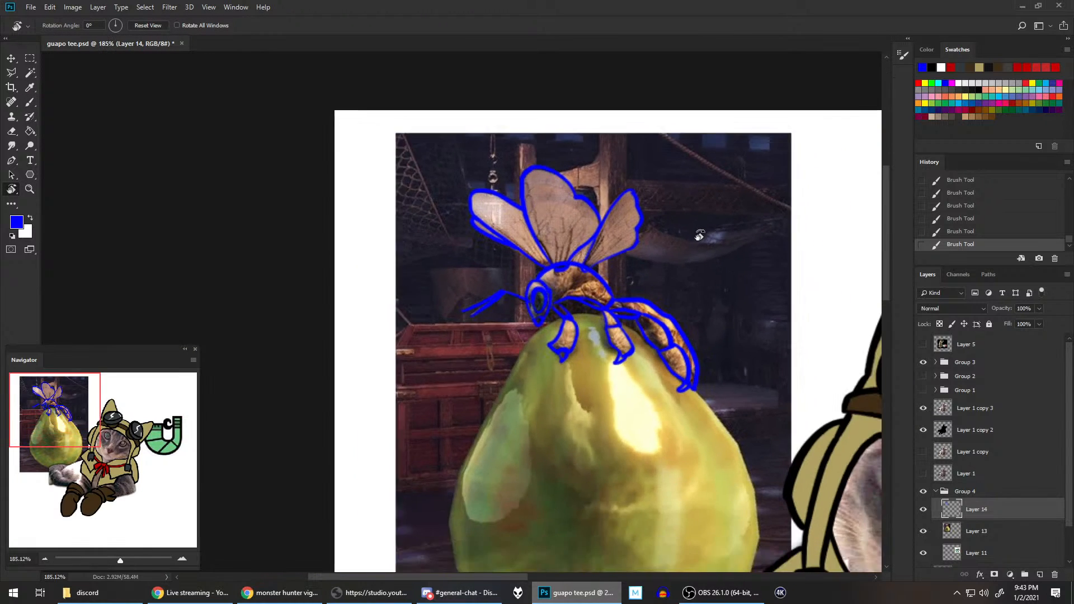
pyautogui.scroll(-2, 699, 235)
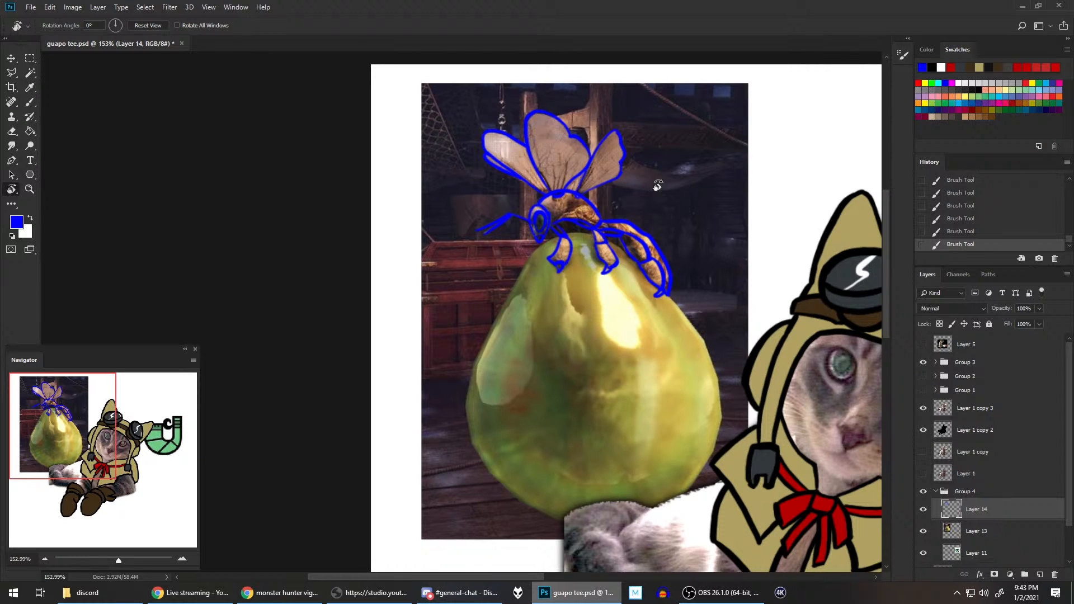
# Step: Add a new layer directly above the reference photo on Layer 13, with the Brush tool active, and save the document
pyautogui.click(30, 102)
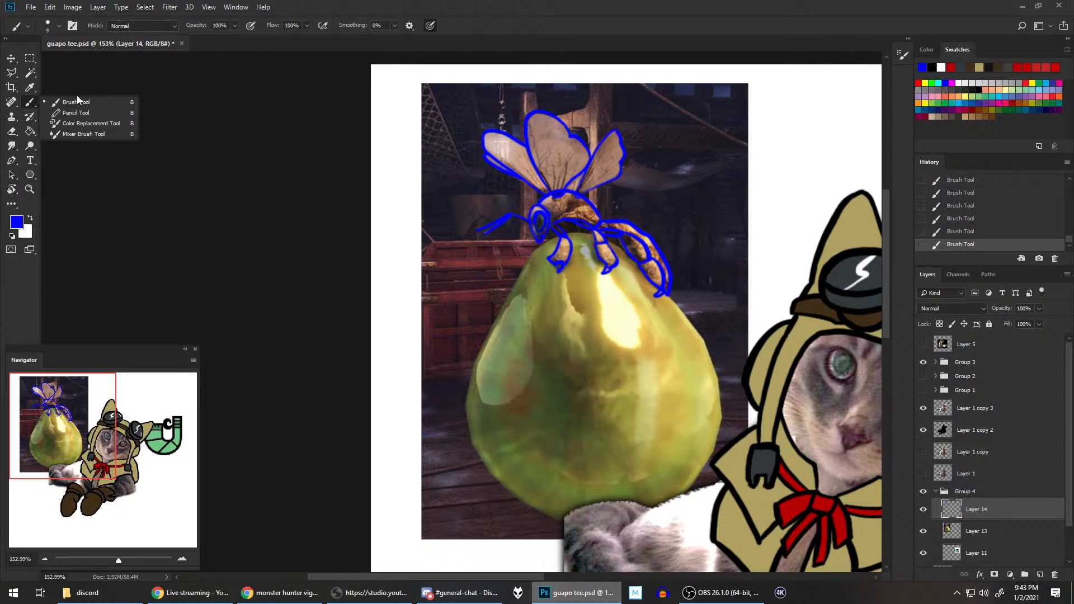
pyautogui.click(997, 532)
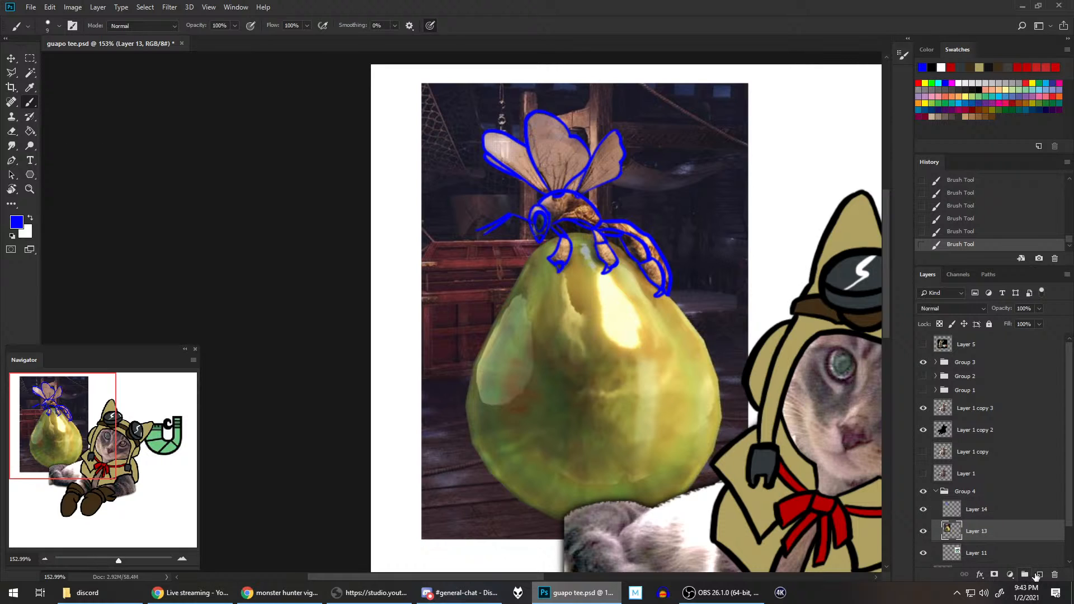
pyautogui.click(1041, 576)
pyautogui.hotkey('ctrl', 's')
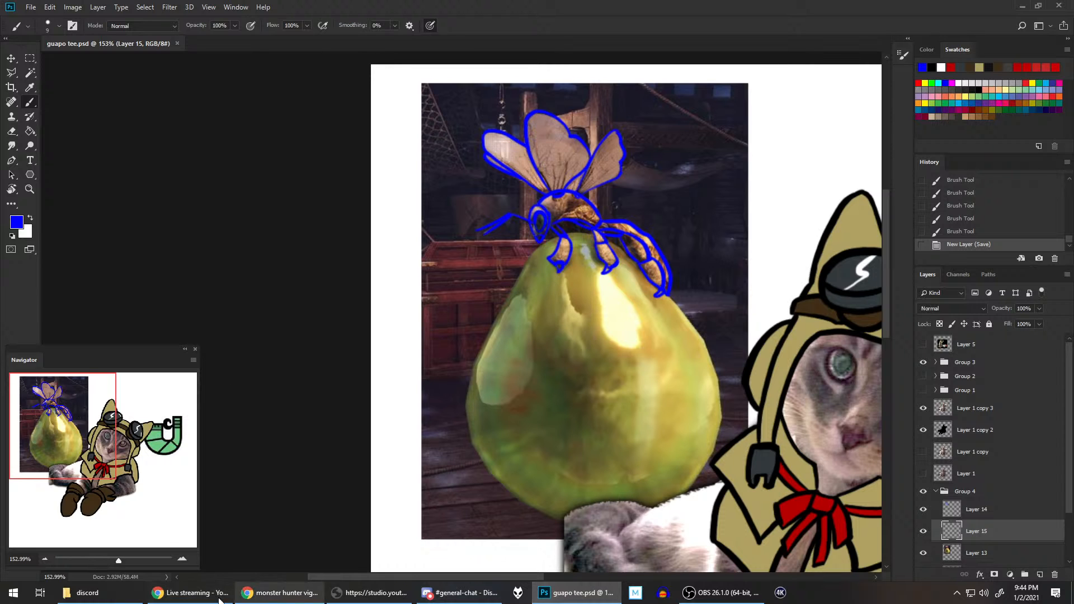
# Step: Switch to the browser, examine the first vigorwasp image result enlarged, and return to Photoshop
pyautogui.click(280, 593)
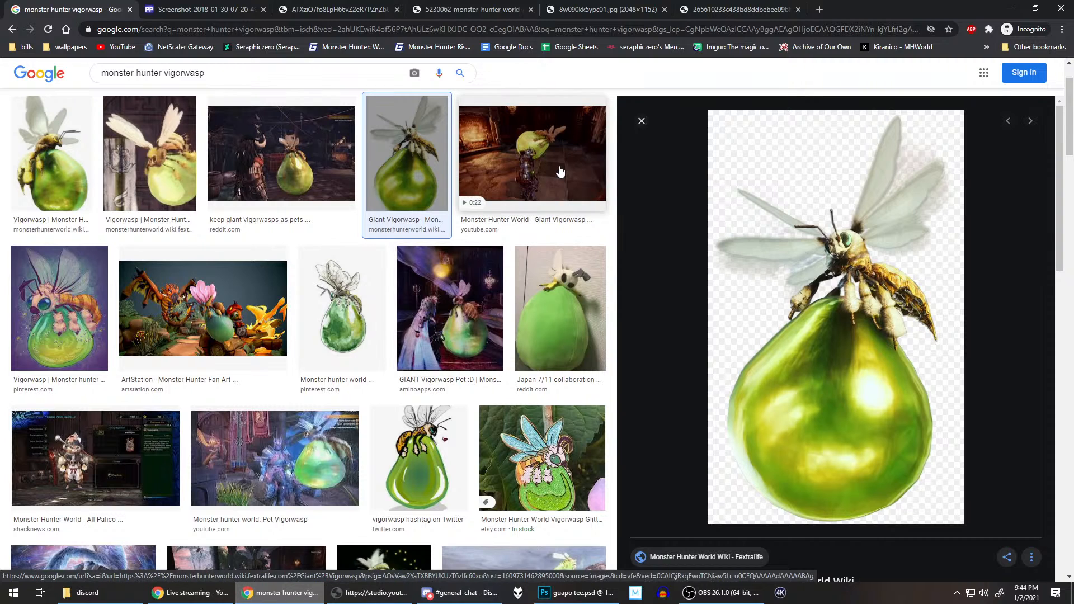
pyautogui.click(88, 160)
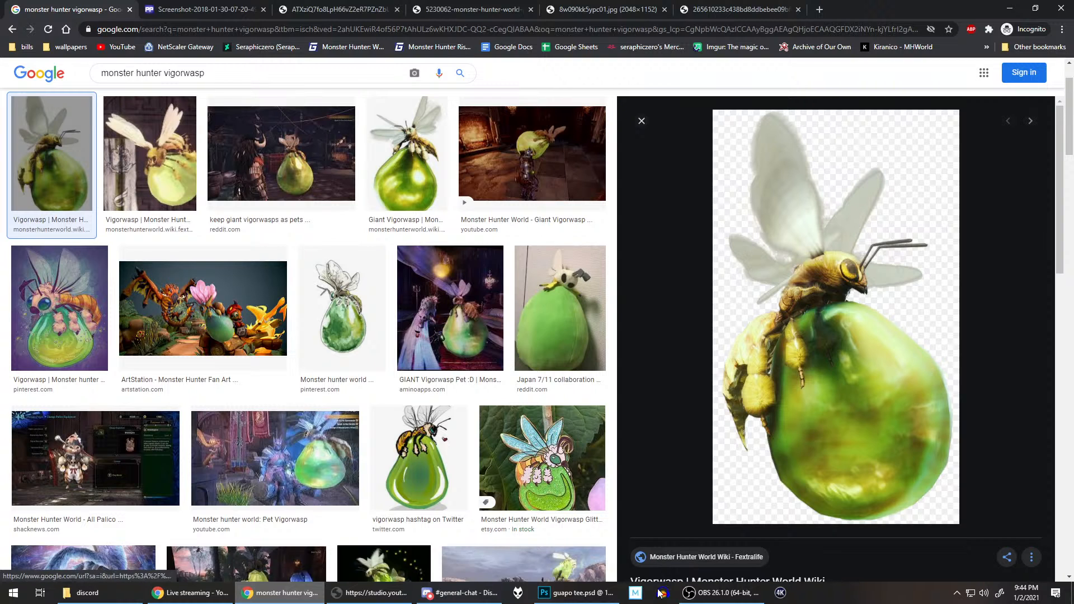
pyautogui.click(576, 592)
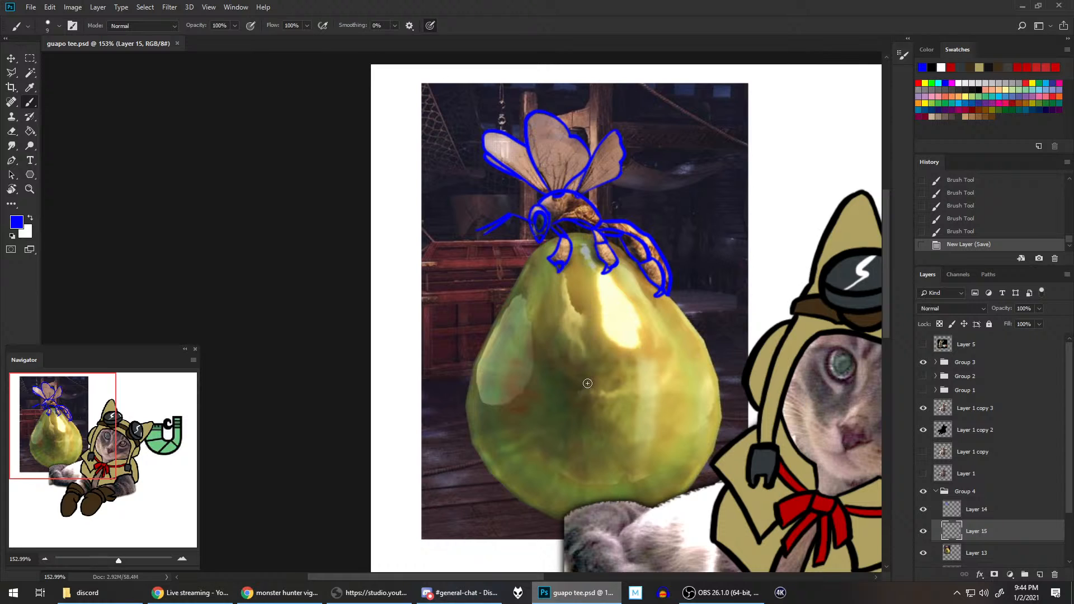
# Step: Brush the rounded blue outline of the sac beneath the wasp on Layer 15, smaller than the photographed one, undoing unsuitable strokes
pyautogui.moveTo(563, 235)
pyautogui.mouseDown()
pyautogui.moveTo(506, 353)
pyautogui.moveTo(655, 330)
pyautogui.moveTo(632, 246)
pyautogui.moveTo(537, 410)
pyautogui.moveTo(646, 263)
pyautogui.moveTo(571, 235)
pyautogui.moveTo(534, 252)
pyautogui.moveTo(529, 395)
pyautogui.moveTo(660, 330)
pyautogui.moveTo(576, 238)
pyautogui.moveTo(526, 260)
pyautogui.moveTo(562, 400)
pyautogui.moveTo(636, 269)
pyautogui.moveTo(587, 237)
pyautogui.mouseUp()
pyautogui.hotkey('ctrl', 'z')
pyautogui.hotkey('ctrl', 'z')
pyautogui.hotkey('ctrl', 'z')
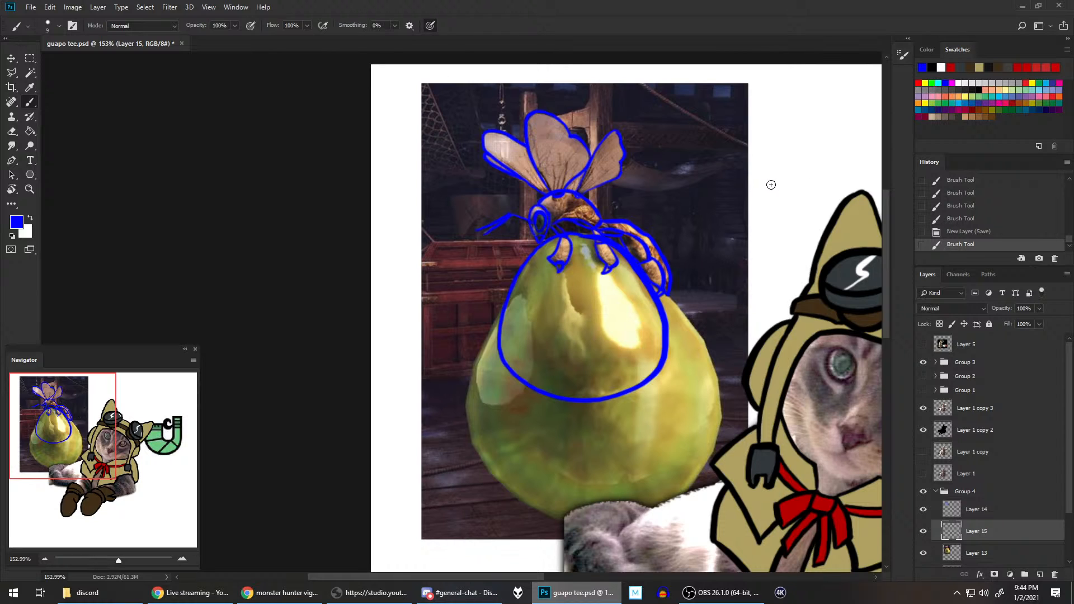
# Step: Recheck the vigorwasp image in the browser, and on Layer 14 in Photoshop brush a pointed blue stinger at the abdomen's tip
pyautogui.click(283, 590)
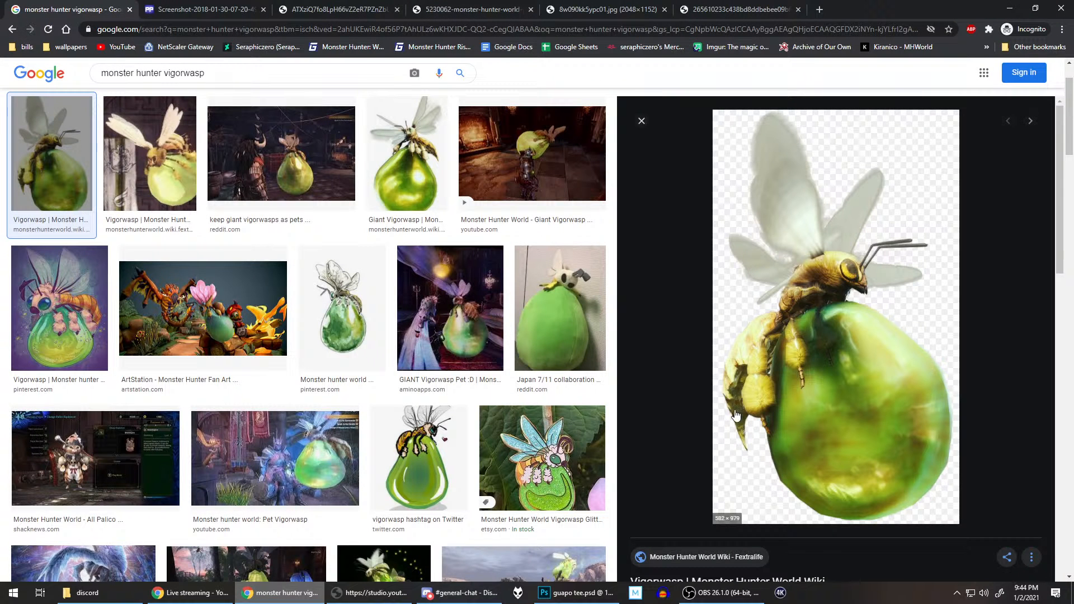
pyautogui.click(556, 596)
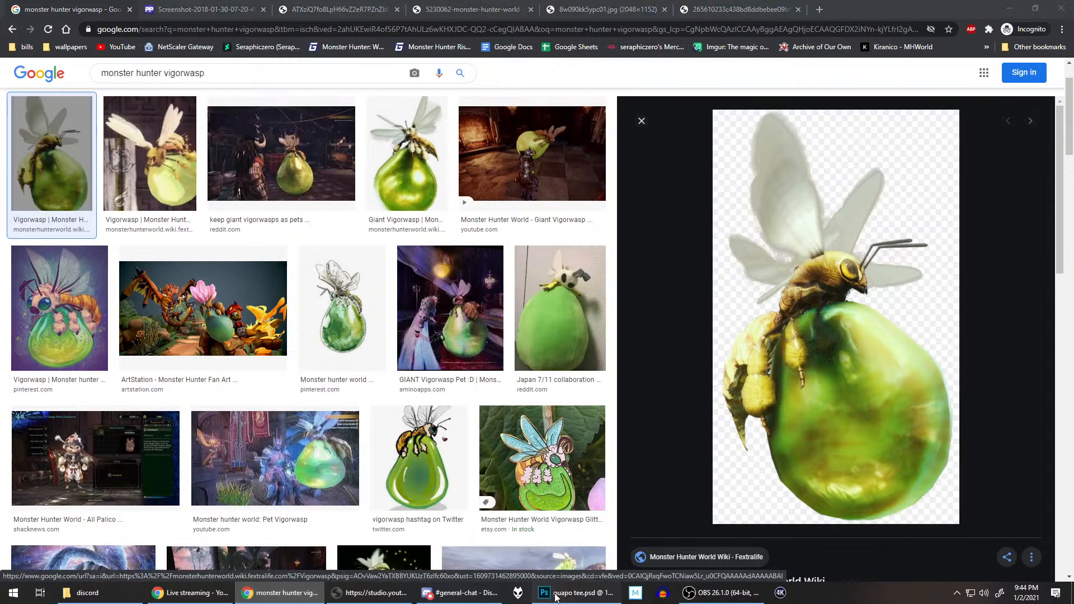
pyautogui.click(979, 510)
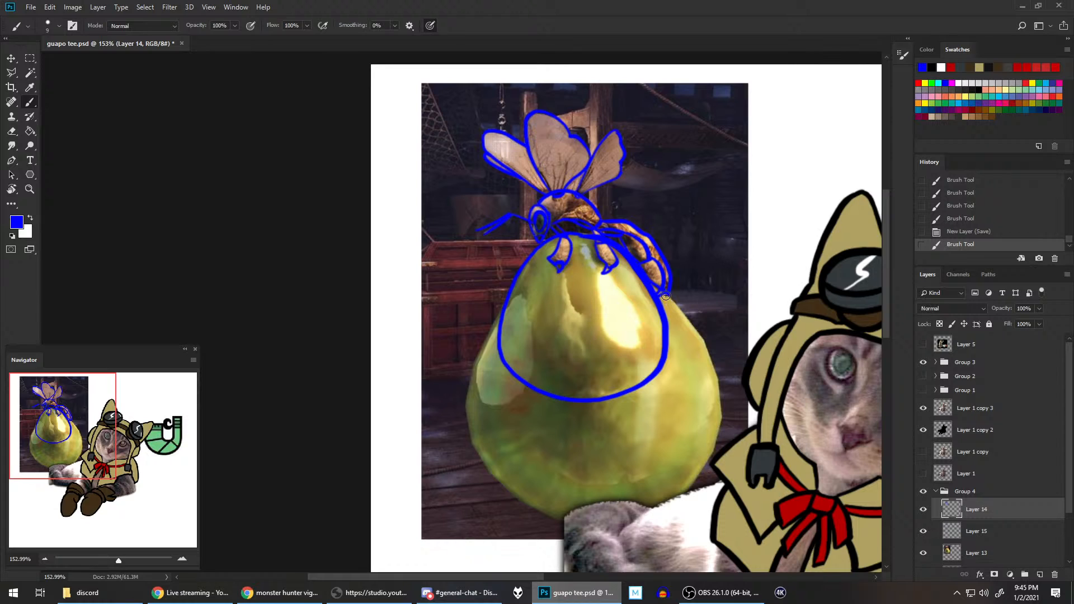
pyautogui.moveTo(665, 293); pyautogui.dragTo(670, 330)
pyautogui.moveTo(668, 293); pyautogui.dragTo(674, 314)
# Step: Hide the reference photo on Layer 13 and erase the stray blue mark inside the wasp's thorax
pyautogui.click(922, 553)
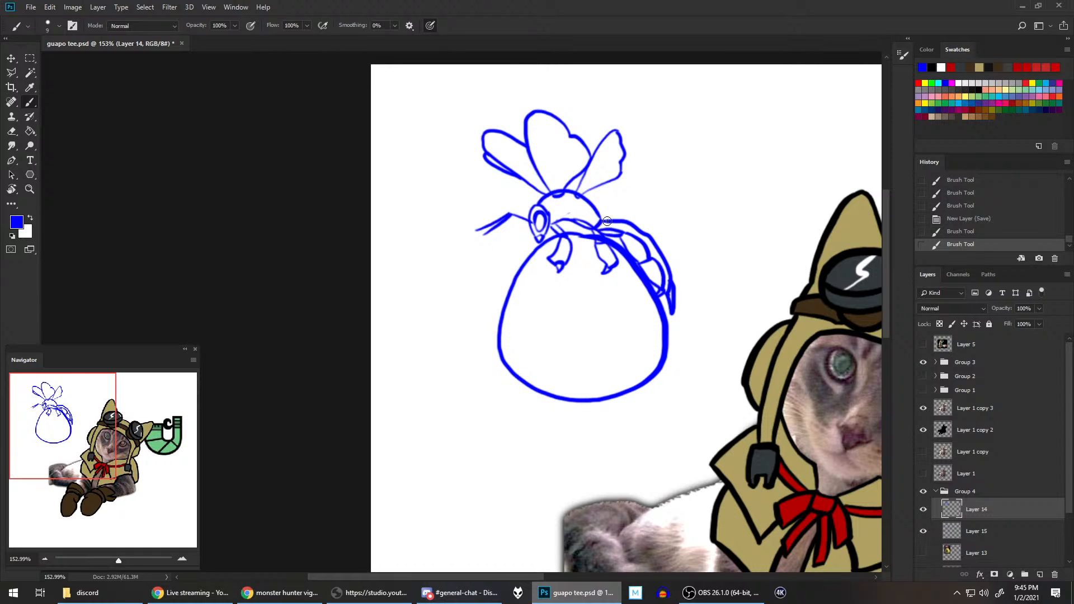
pyautogui.scroll(4, 587, 224)
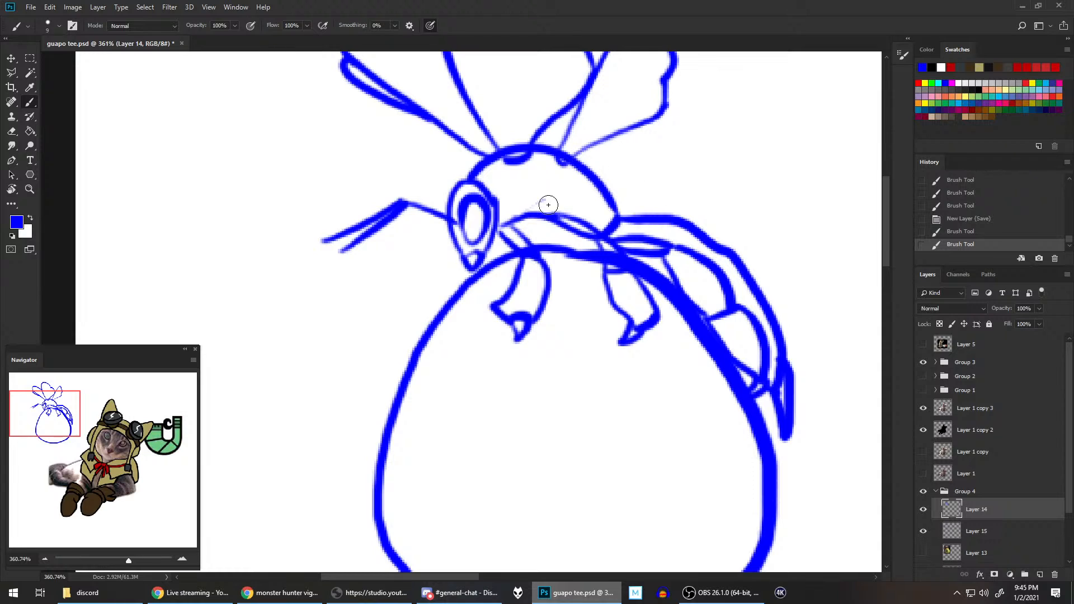
pyautogui.press('e')
pyautogui.moveTo(546, 201); pyautogui.dragTo(563, 199)
pyautogui.press('e')
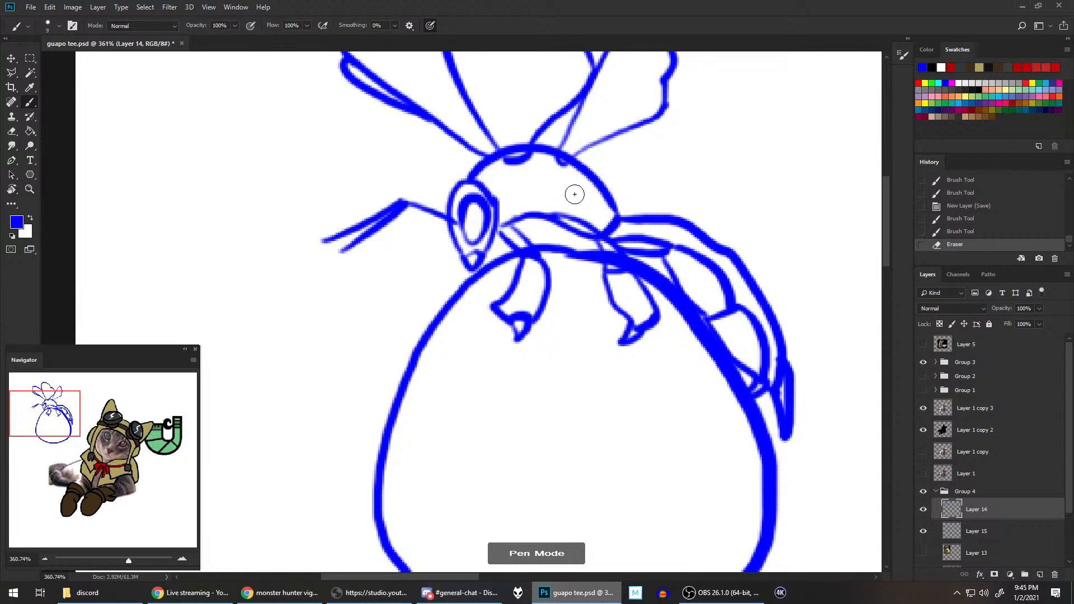
# Step: Examine the wasp sketch in the whole design, with the sac outline on Layer 15 hidden and shown again
pyautogui.scroll(-2, 574, 194)
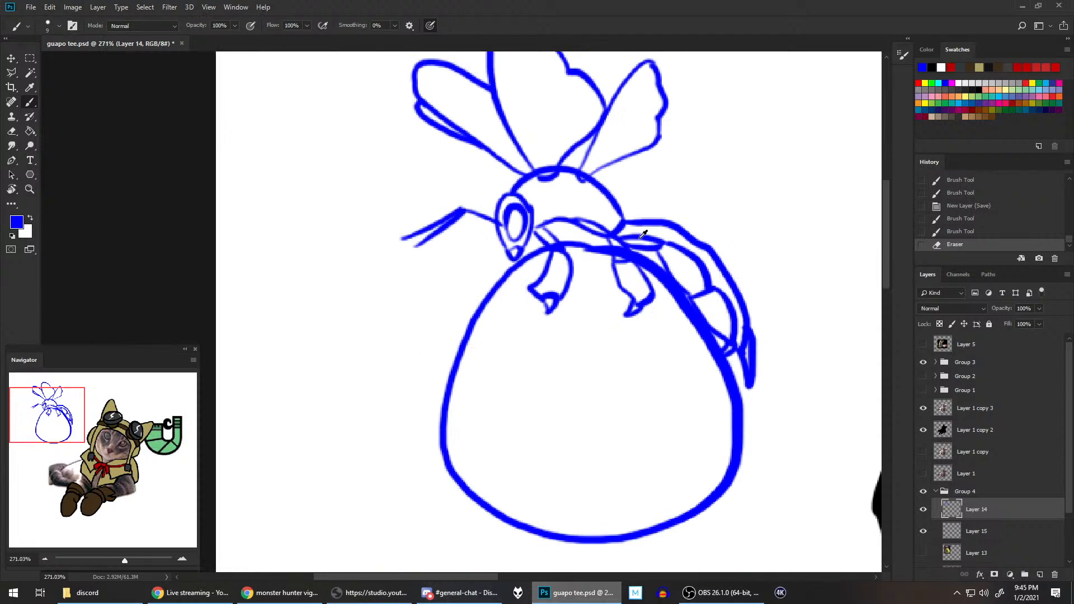
pyautogui.scroll(-1, 663, 191)
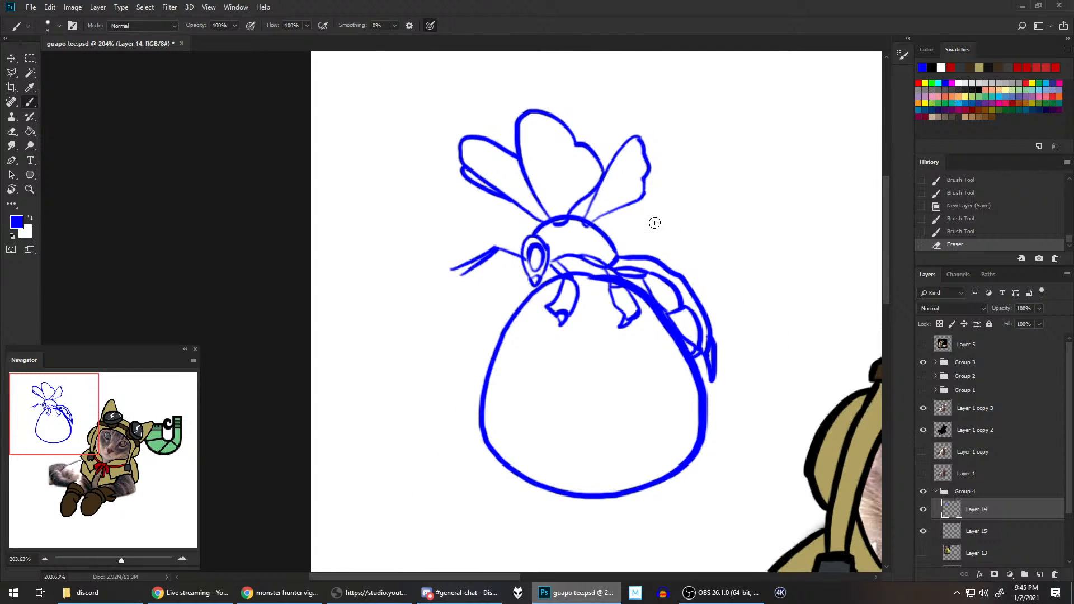
pyautogui.scroll(-1, 652, 221)
pyautogui.scroll(-1, 679, 241)
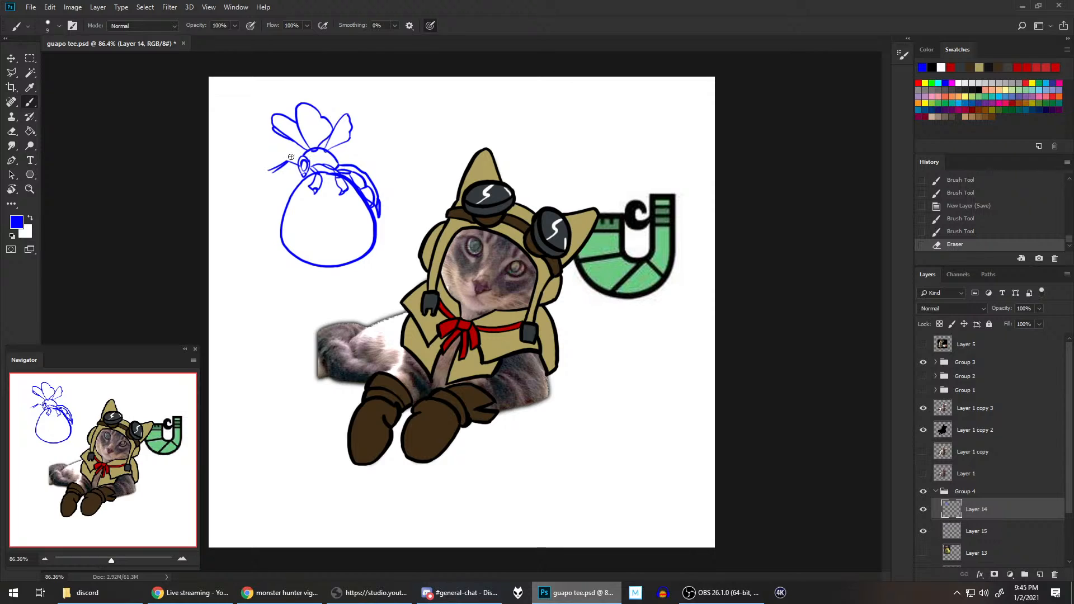
pyautogui.click(923, 531)
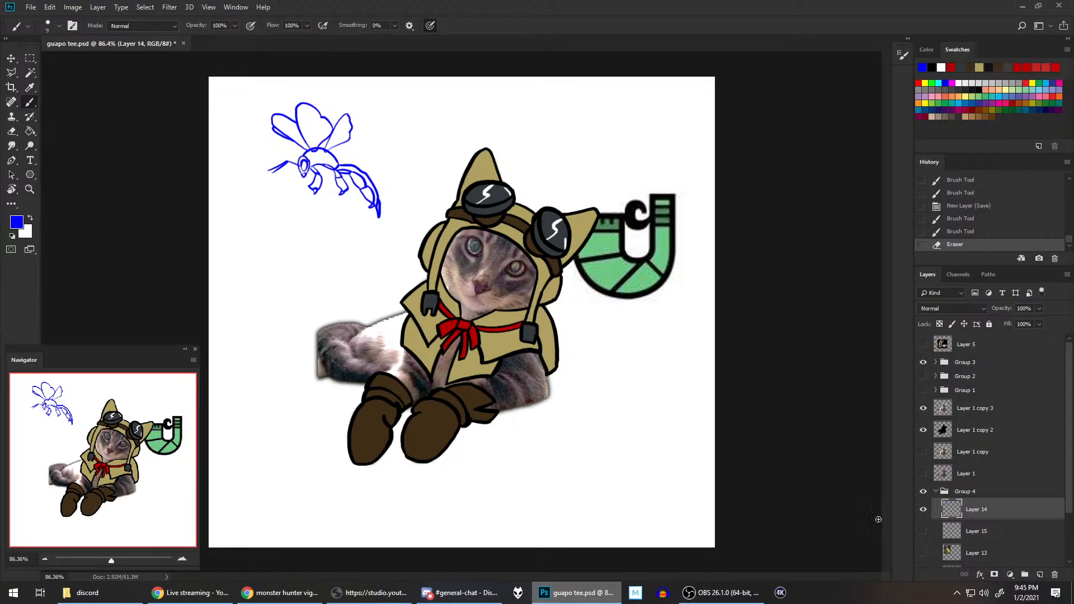
pyautogui.click(924, 532)
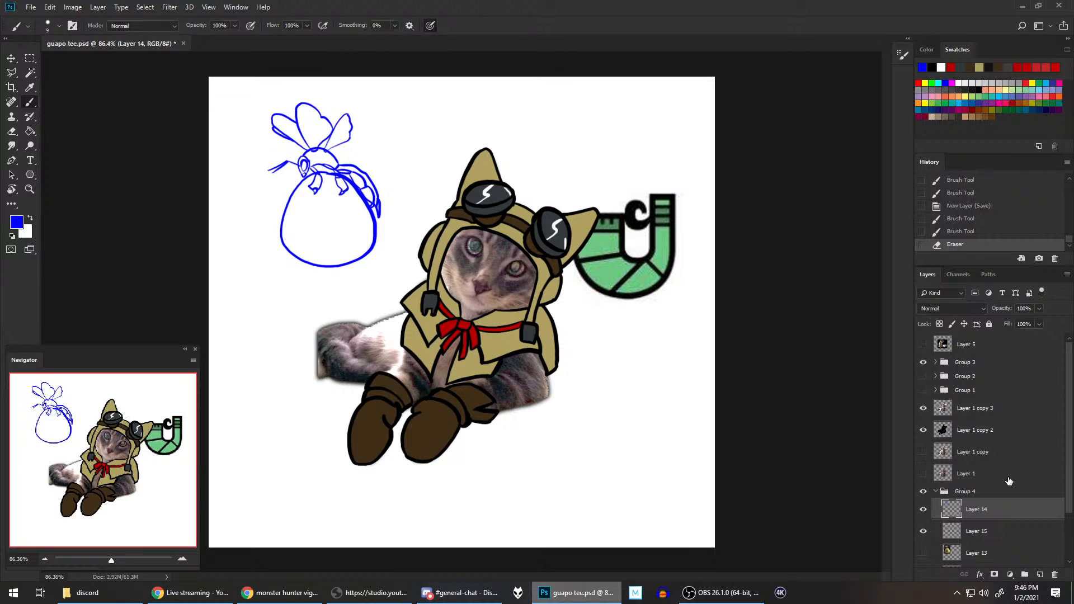
# Step: Free-transform the sac outline on Layer 15 to about 104% width and stretch it slightly taller downward, and save the document
pyautogui.click(979, 536)
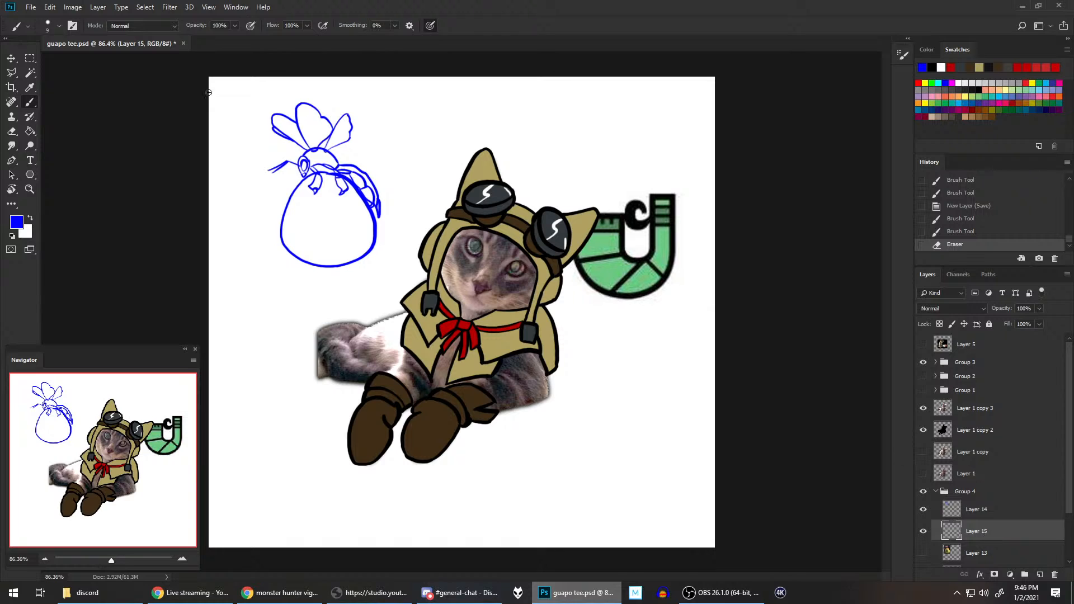
pyautogui.click(29, 58)
pyautogui.rightClick(311, 232)
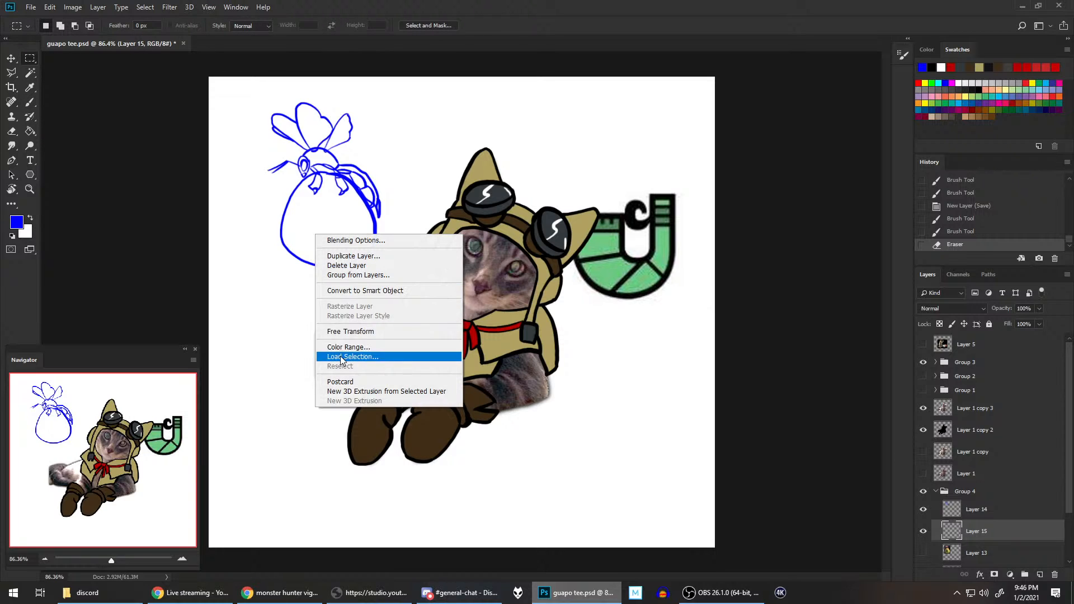
pyautogui.click(350, 331)
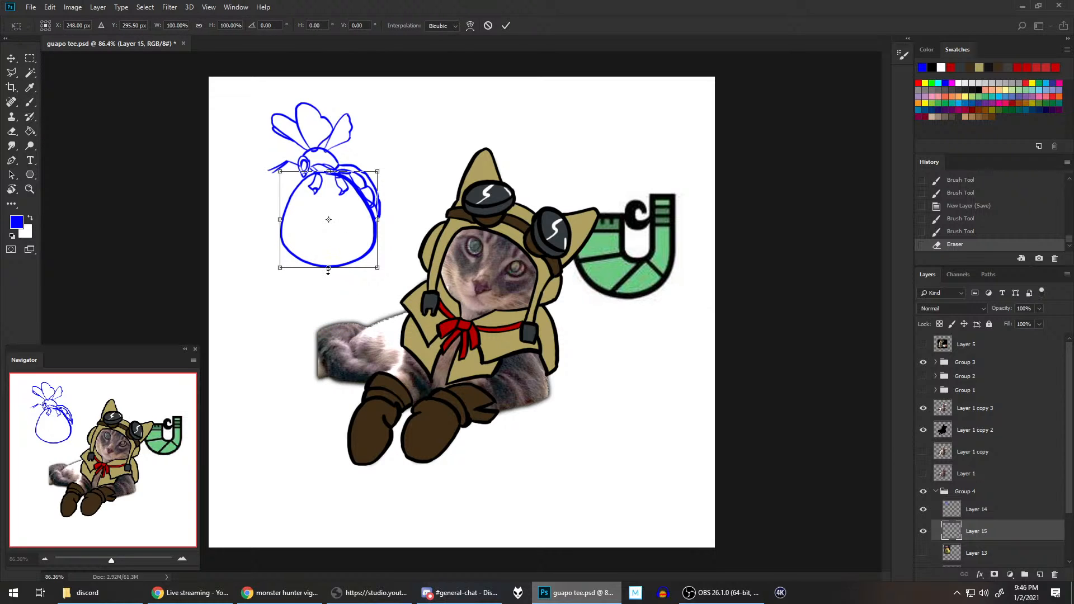
pyautogui.moveTo(328, 268); pyautogui.dragTo(329, 276)
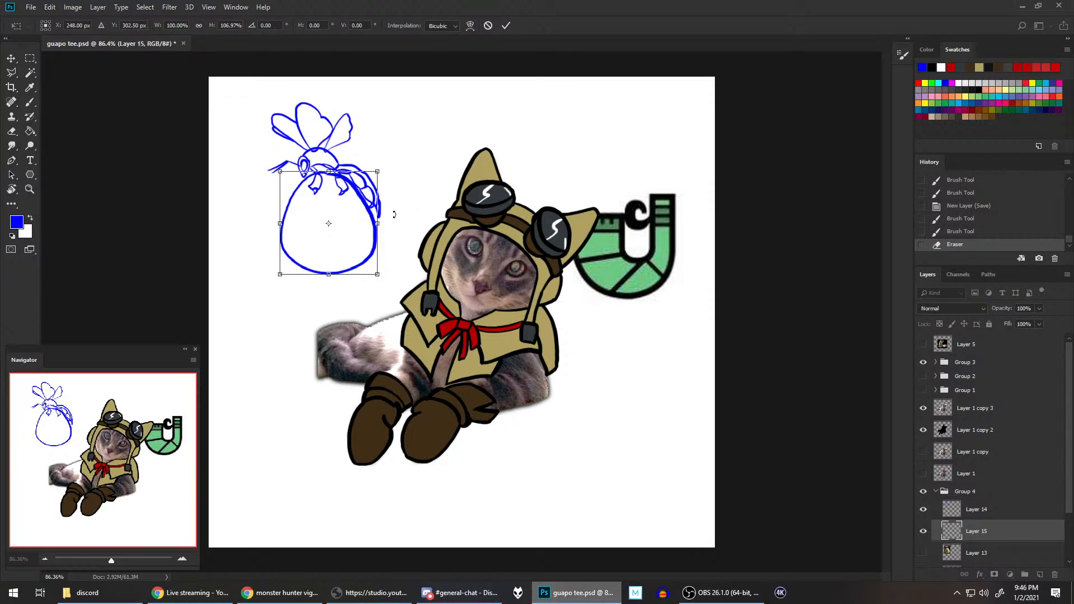
pyautogui.moveTo(378, 223); pyautogui.dragTo(379, 223)
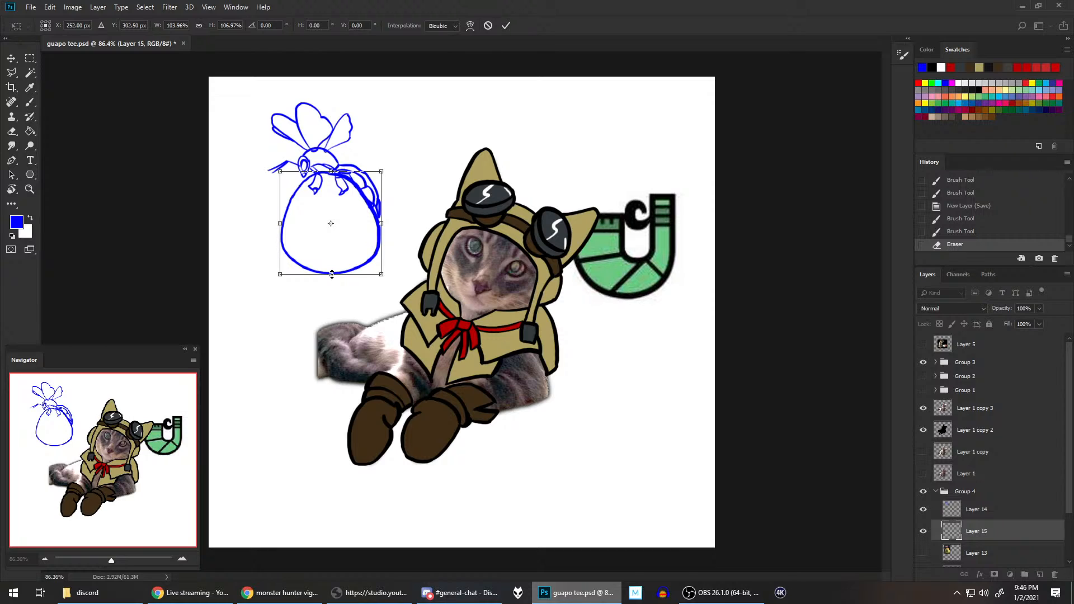
pyautogui.moveTo(331, 274); pyautogui.dragTo(331, 278)
pyautogui.press('Return')
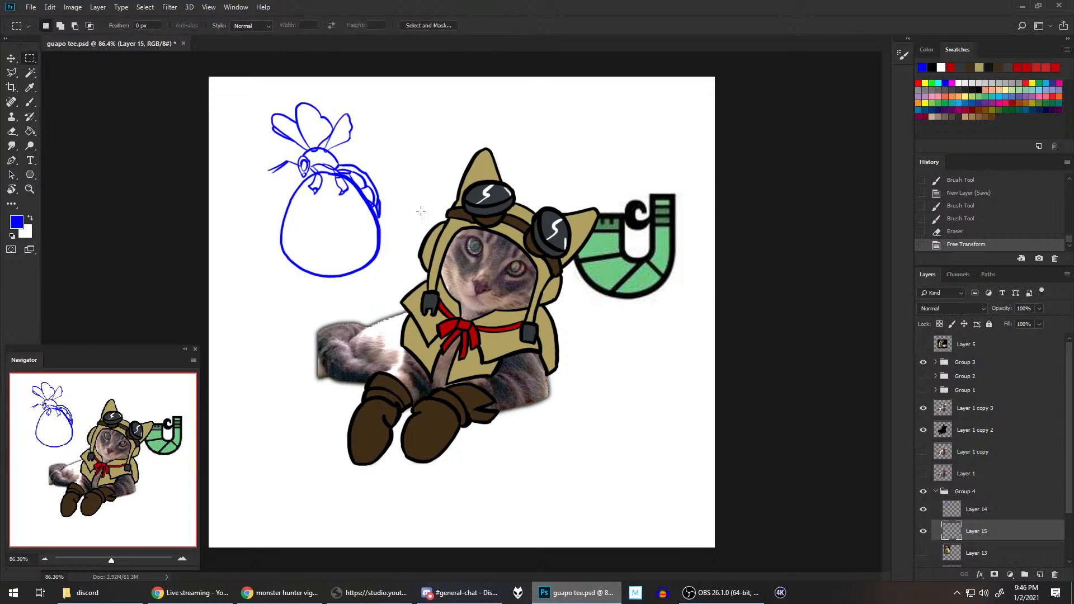
pyautogui.hotkey('ctrl', 's')
# Step: Lock the transparent pixels of the wasp line art on Layer 14 and activate the Brush with default colors
pyautogui.click(985, 502)
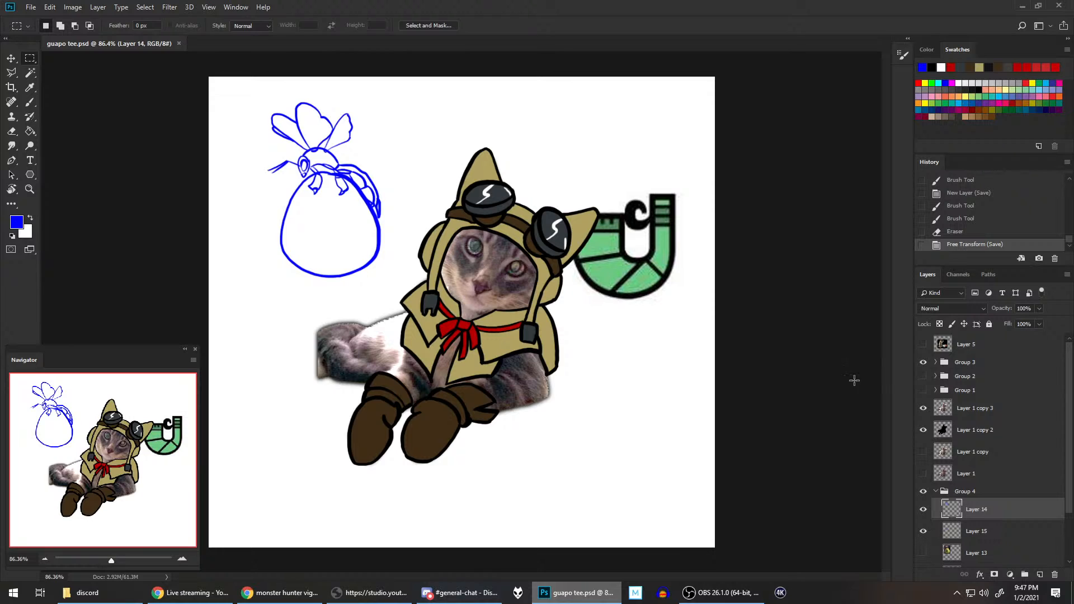
pyautogui.click(940, 324)
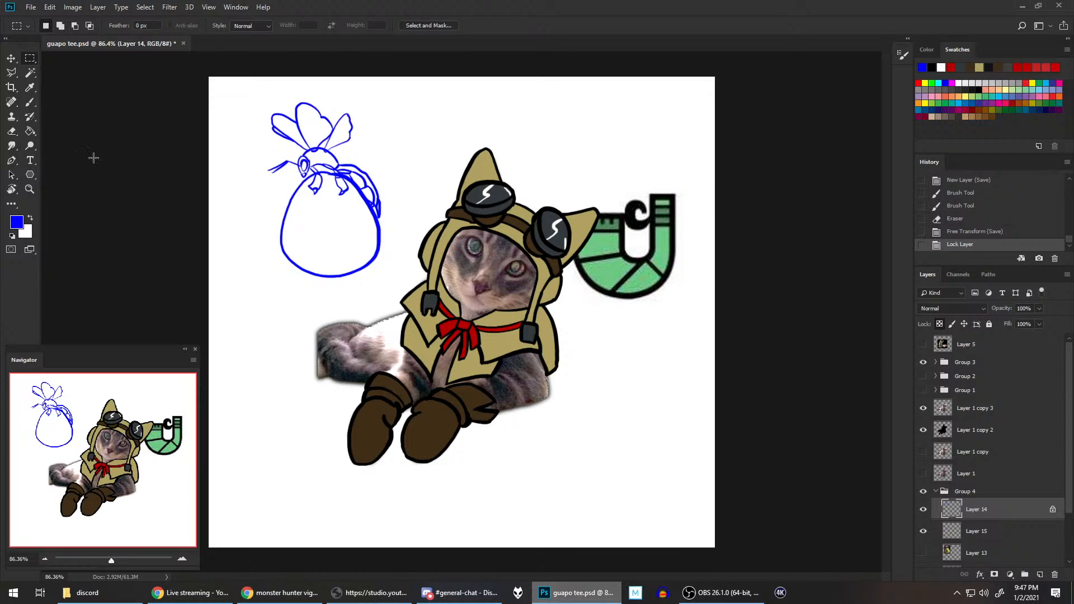
pyautogui.click(30, 104)
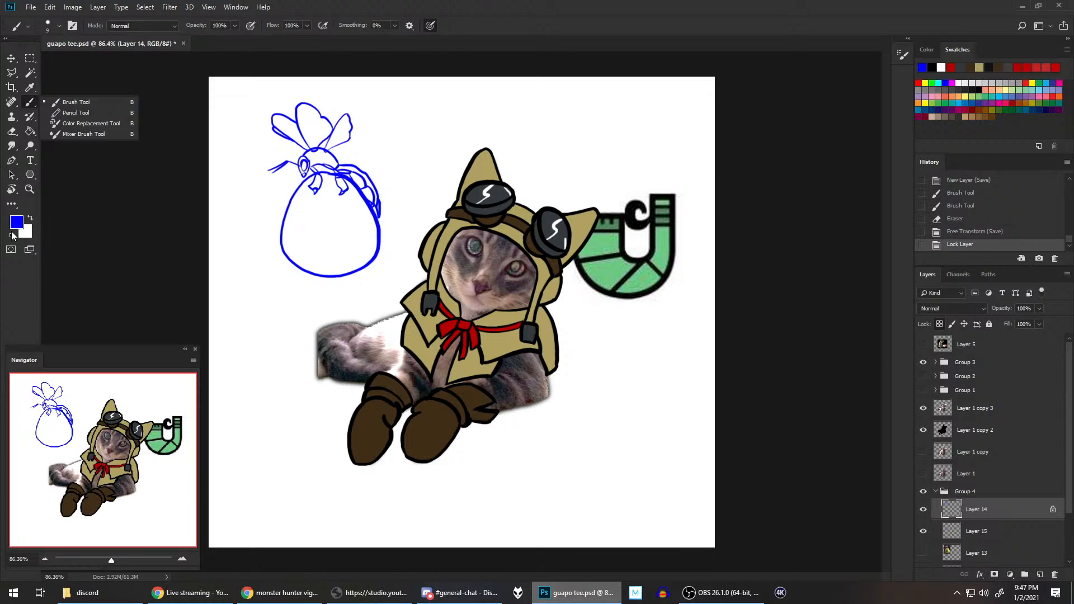
pyautogui.click(13, 236)
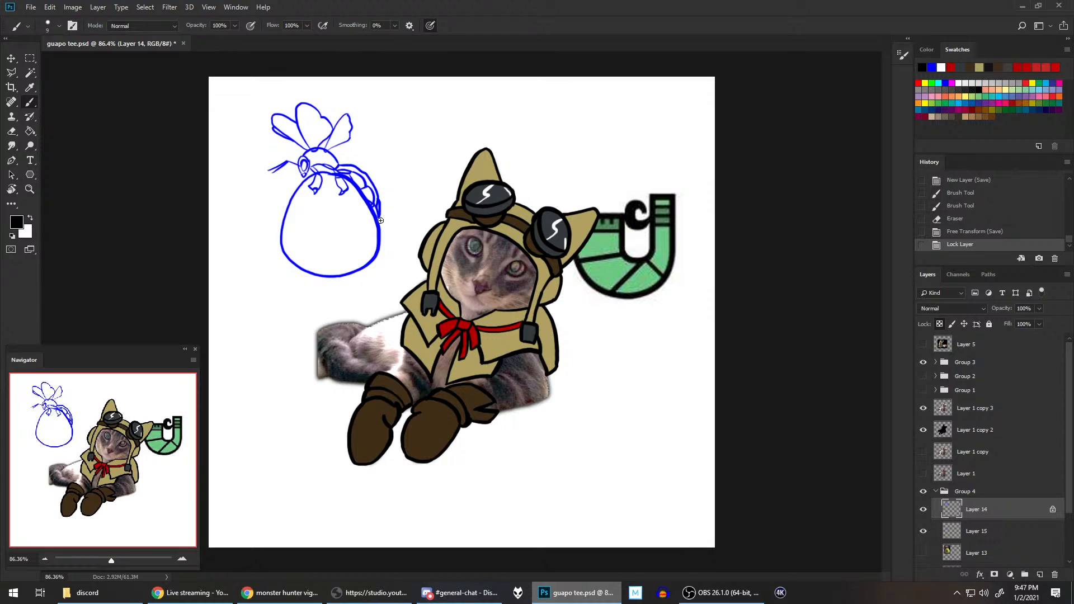
# Step: Enlarge the brush, set a brown of hue 20, saturation 100% and brightness 49%, and paint over the wasp's lines to recolor them
pyautogui.press(']')
pyautogui.press(']')
pyautogui.press(']')
pyautogui.press(']')
pyautogui.click(930, 49)
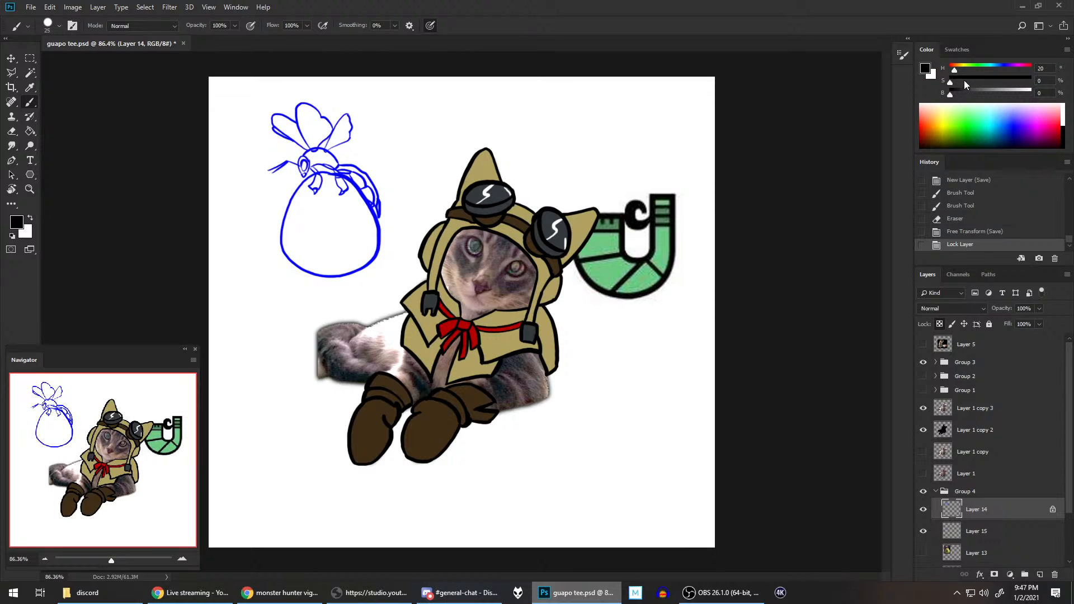
pyautogui.moveTo(961, 91); pyautogui.dragTo(1045, 82)
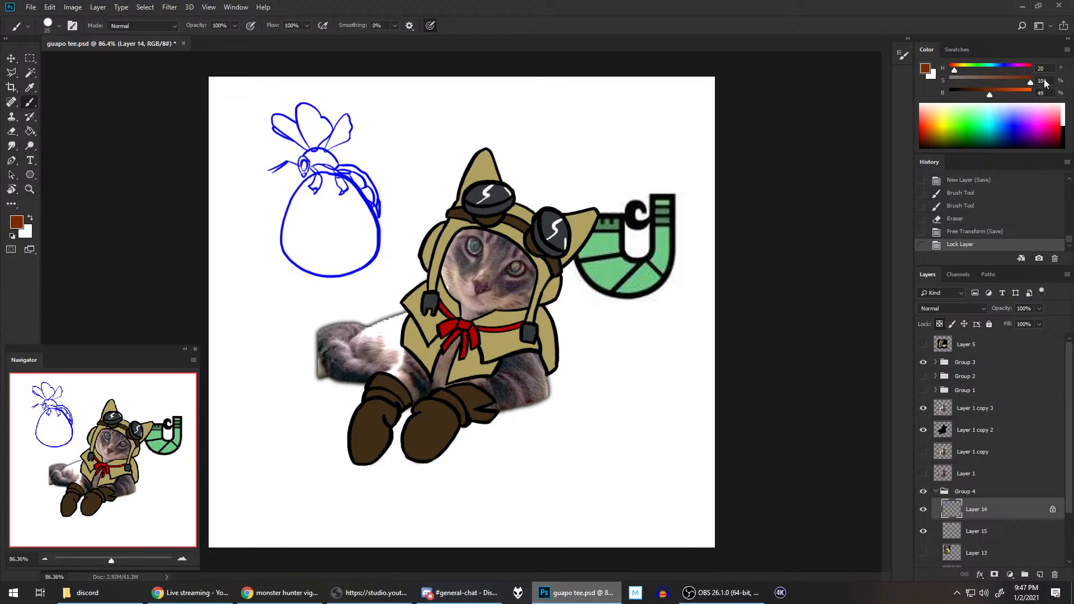
pyautogui.moveTo(284, 99)
pyautogui.mouseDown()
pyautogui.moveTo(243, 143)
pyautogui.moveTo(287, 127)
pyautogui.moveTo(238, 130)
pyautogui.moveTo(243, 109)
pyautogui.moveTo(356, 120)
pyautogui.moveTo(356, 143)
pyautogui.moveTo(340, 139)
pyautogui.moveTo(356, 120)
pyautogui.moveTo(348, 107)
pyautogui.moveTo(336, 148)
pyautogui.moveTo(277, 165)
pyautogui.moveTo(346, 191)
pyautogui.moveTo(323, 189)
pyautogui.moveTo(337, 164)
pyautogui.moveTo(341, 187)
pyautogui.moveTo(372, 185)
pyautogui.moveTo(374, 209)
pyautogui.moveTo(364, 143)
pyautogui.mouseUp()
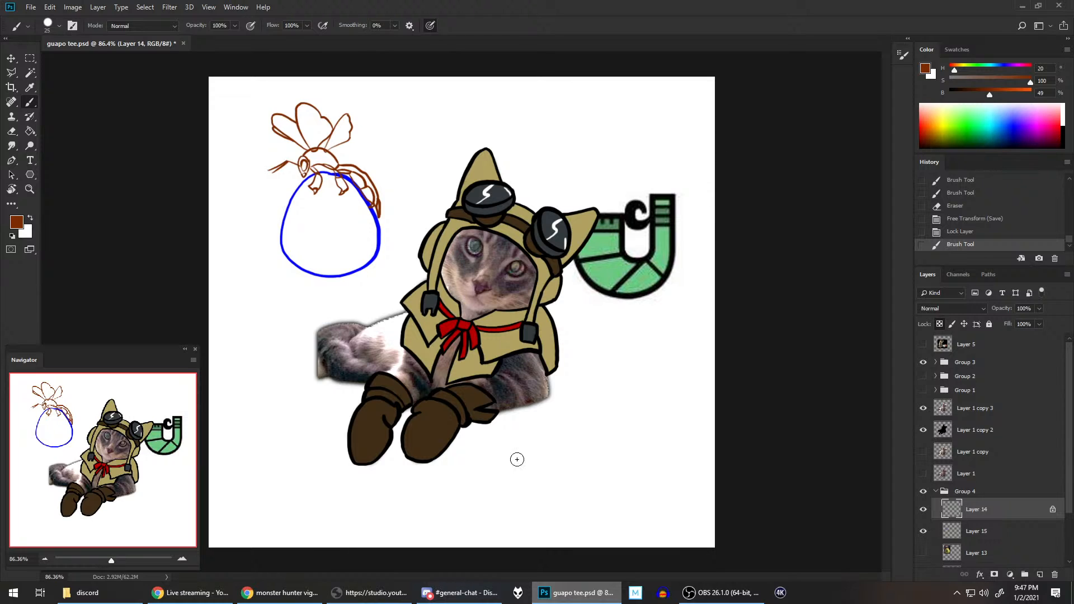
# Step: Show the vigorwasp reference photo on Layer 13 and move it to the canvas's upper-right corner, clear of the wasp sketch
pyautogui.scroll(-2, 925, 512)
pyautogui.click(923, 510)
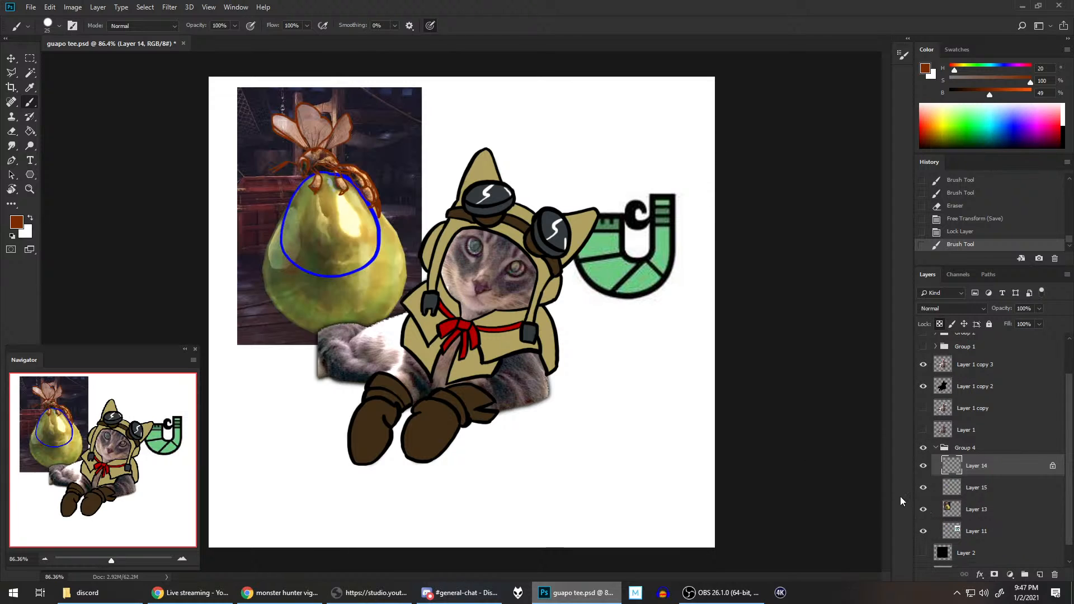
pyautogui.click(12, 59)
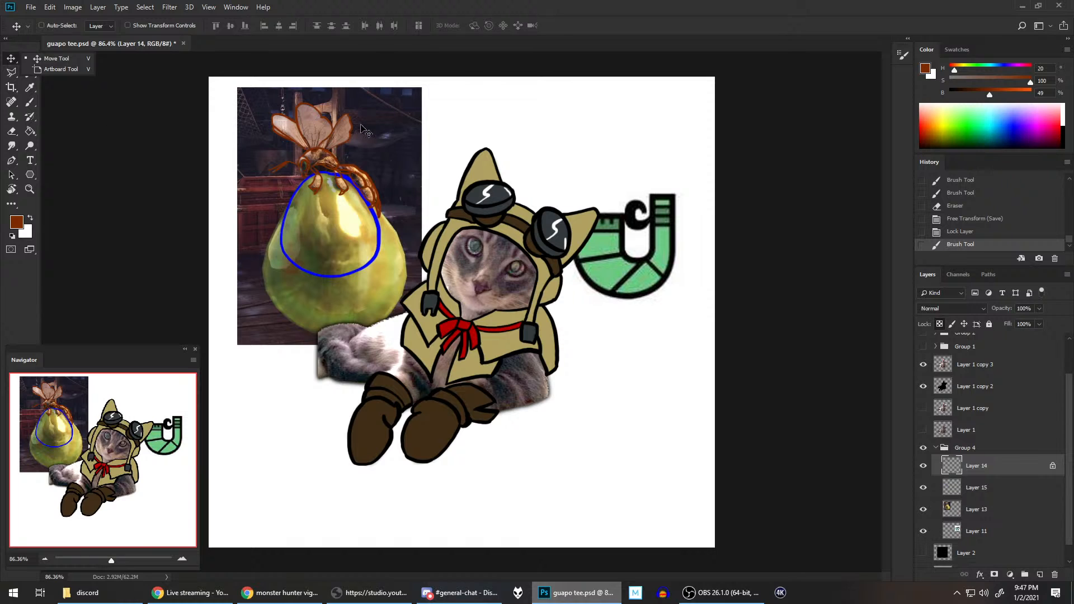
pyautogui.moveTo(367, 131); pyautogui.dragTo(486, 114)
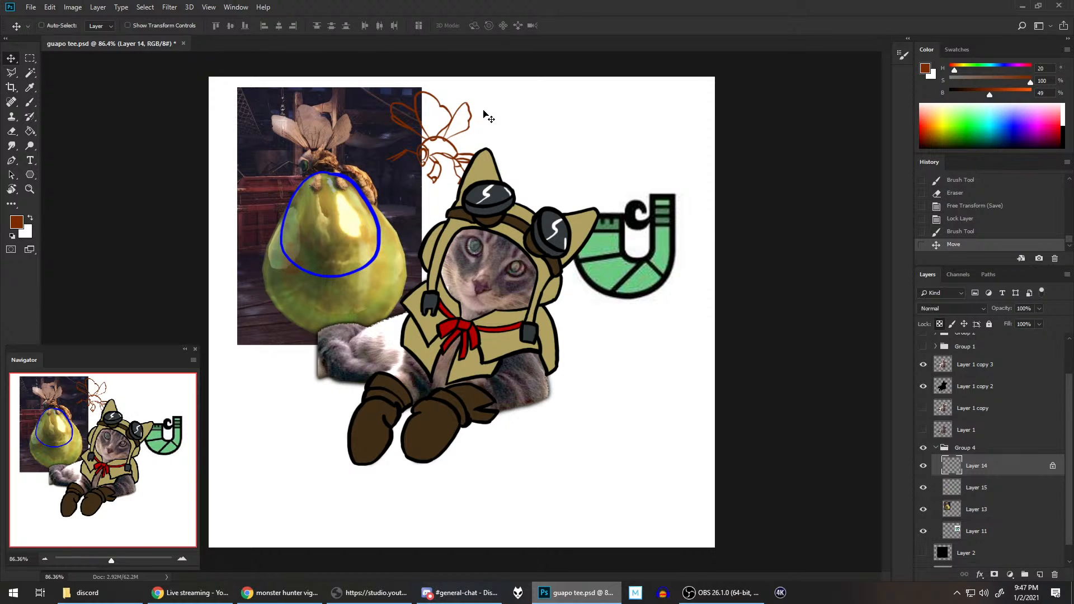
pyautogui.hotkey('ctrl', 'z')
pyautogui.click(976, 509)
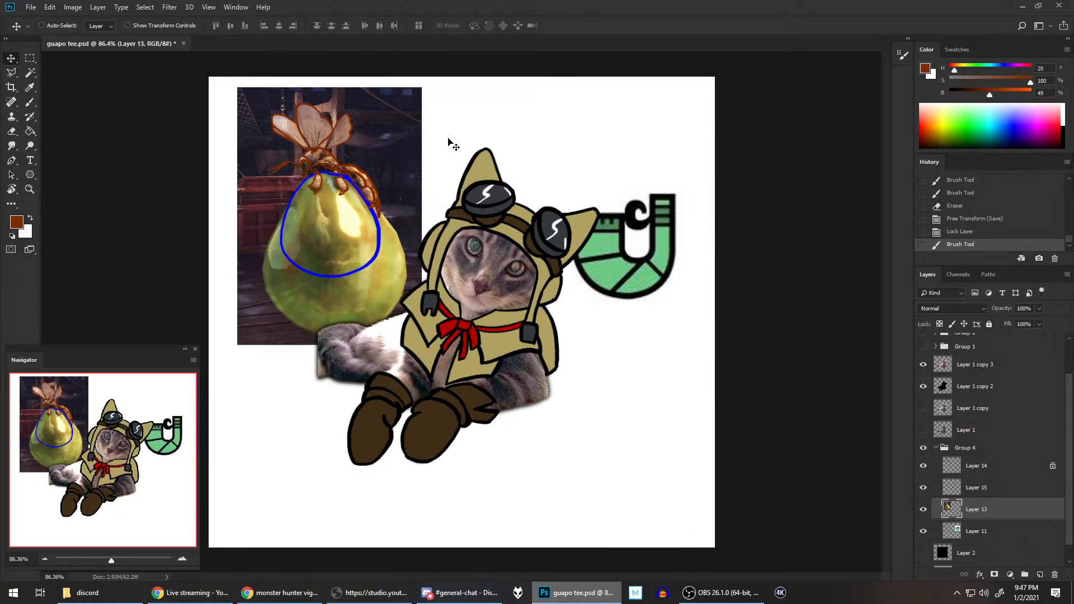
pyautogui.moveTo(448, 141); pyautogui.dragTo(532, 127)
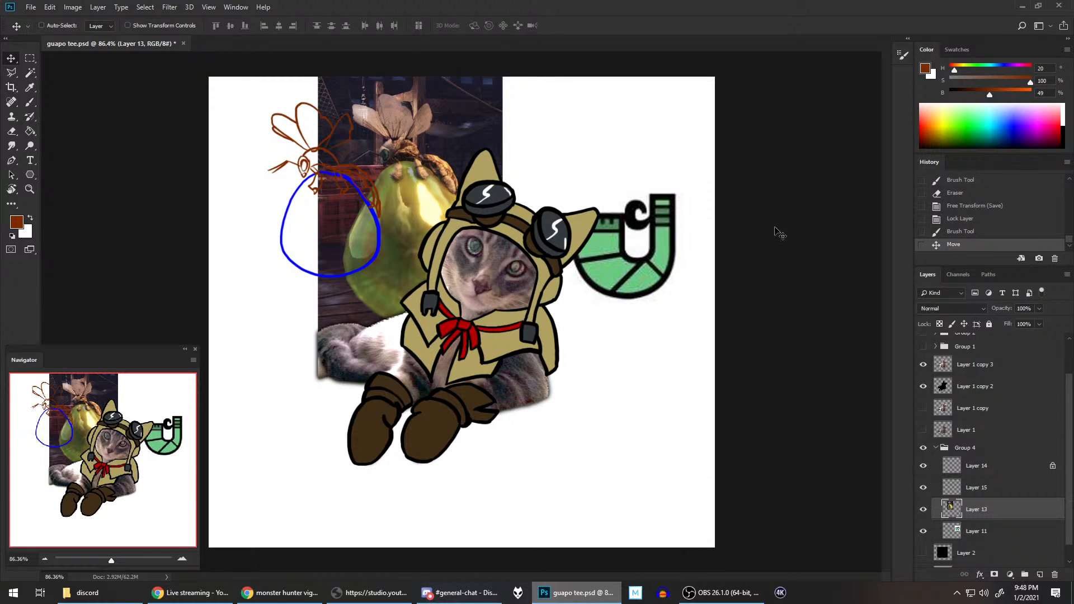
pyautogui.click(924, 509)
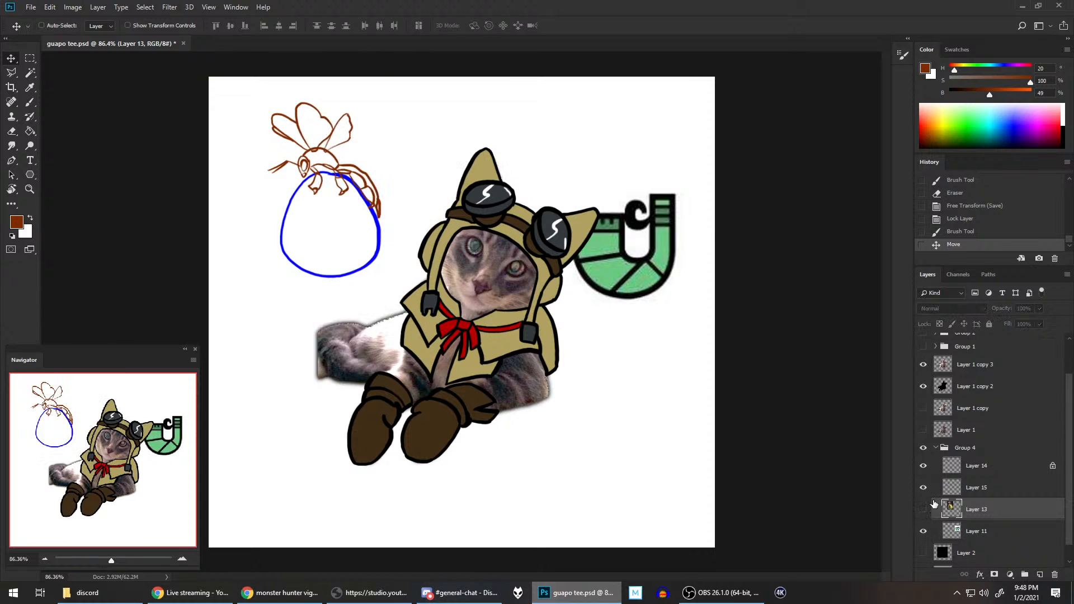
pyautogui.click(923, 509)
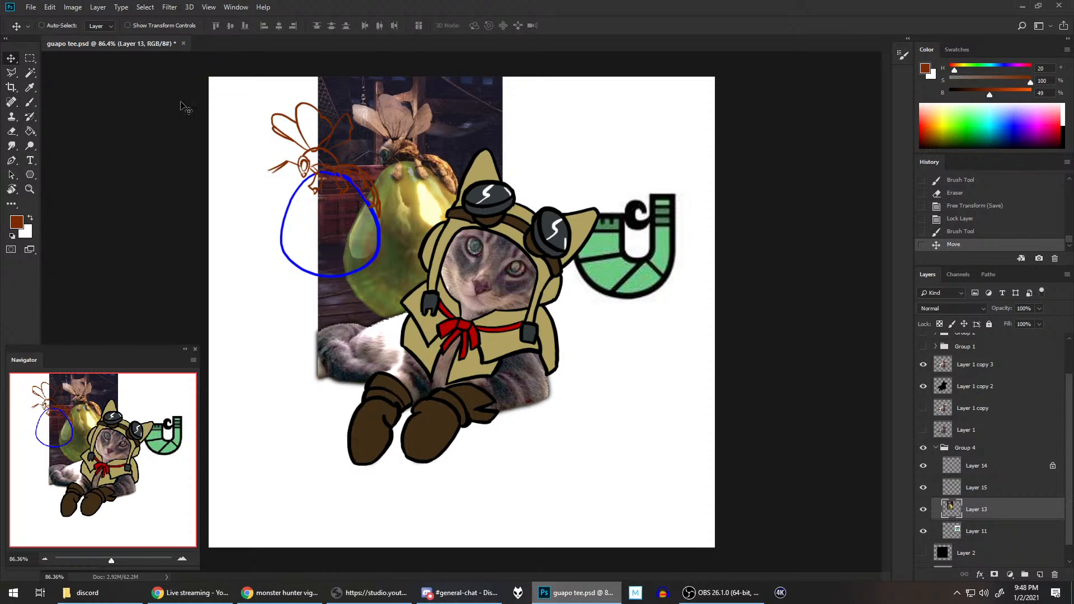
pyautogui.moveTo(374, 111); pyautogui.dragTo(588, 113)
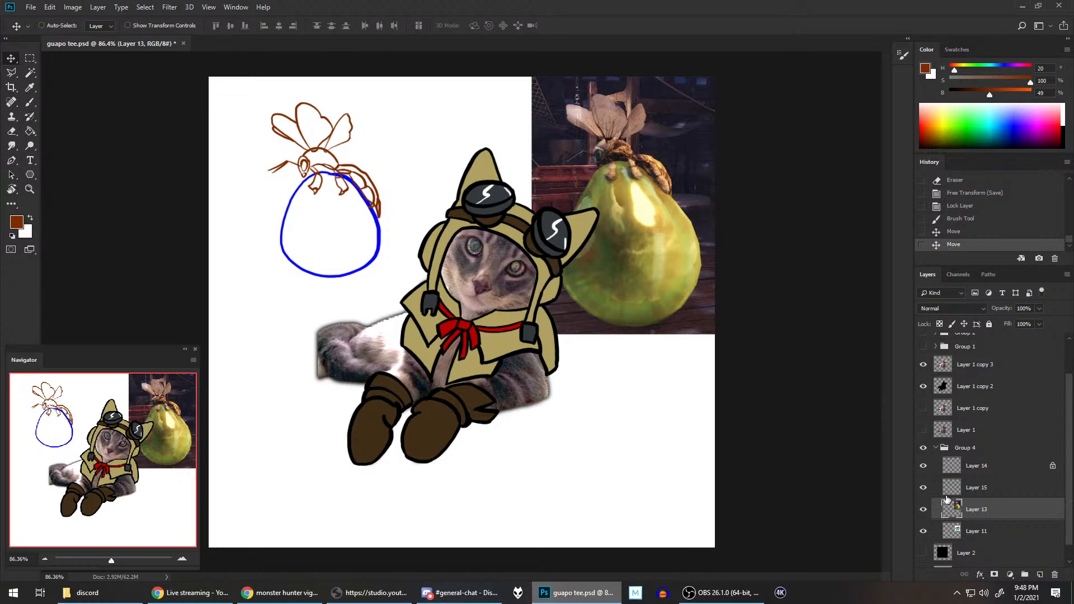
# Step: Add a new layer directly above the sac outline's Layer 15 and activate the Pen tool in Path mode
pyautogui.click(989, 486)
pyautogui.click(1038, 574)
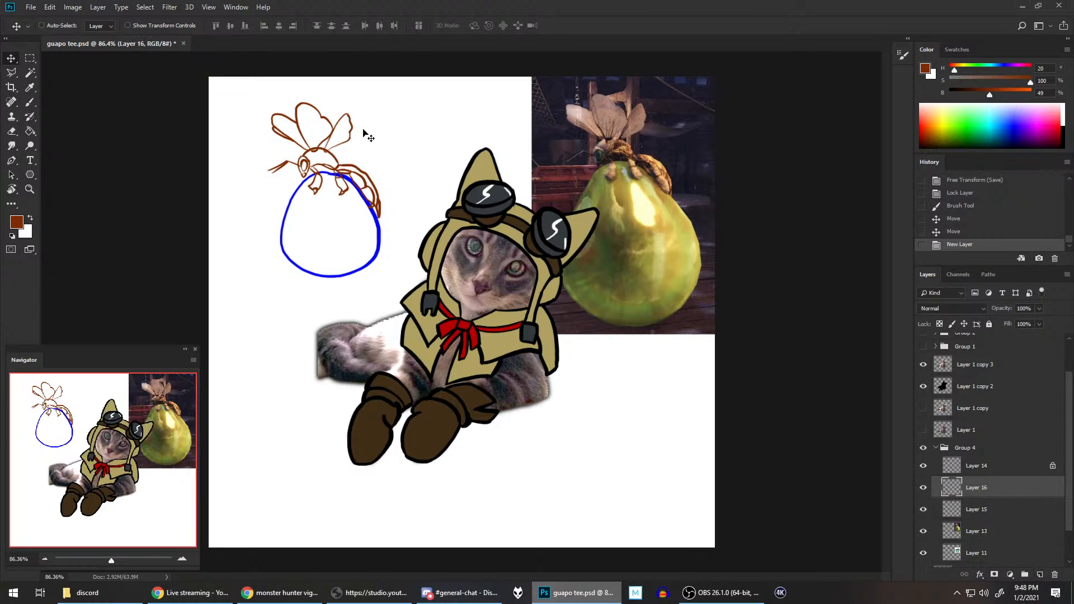
pyautogui.click(12, 162)
pyautogui.rightClick(13, 166)
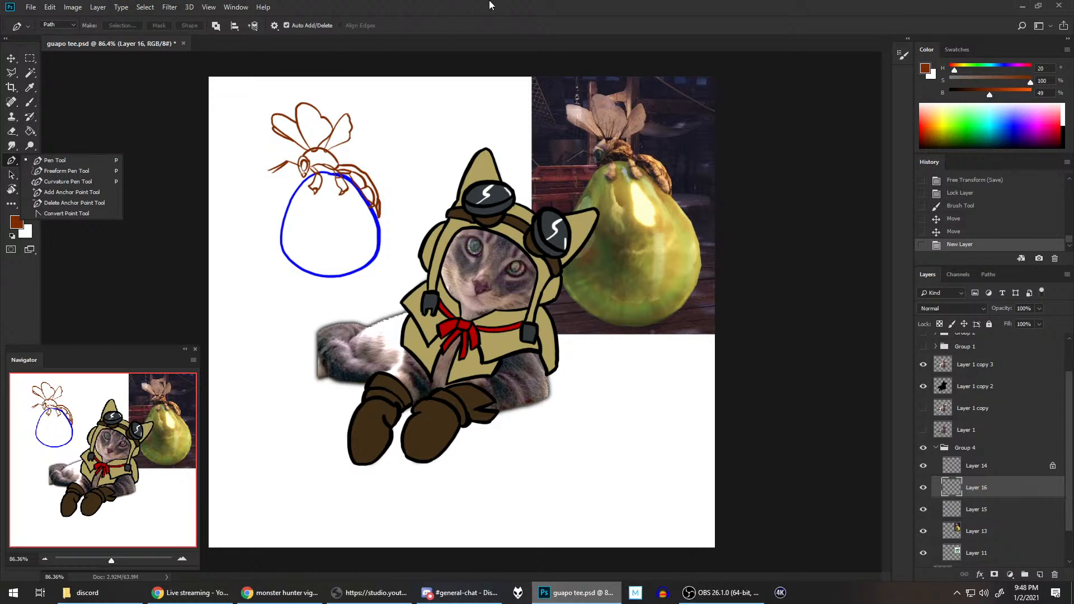
pyautogui.click(578, 3)
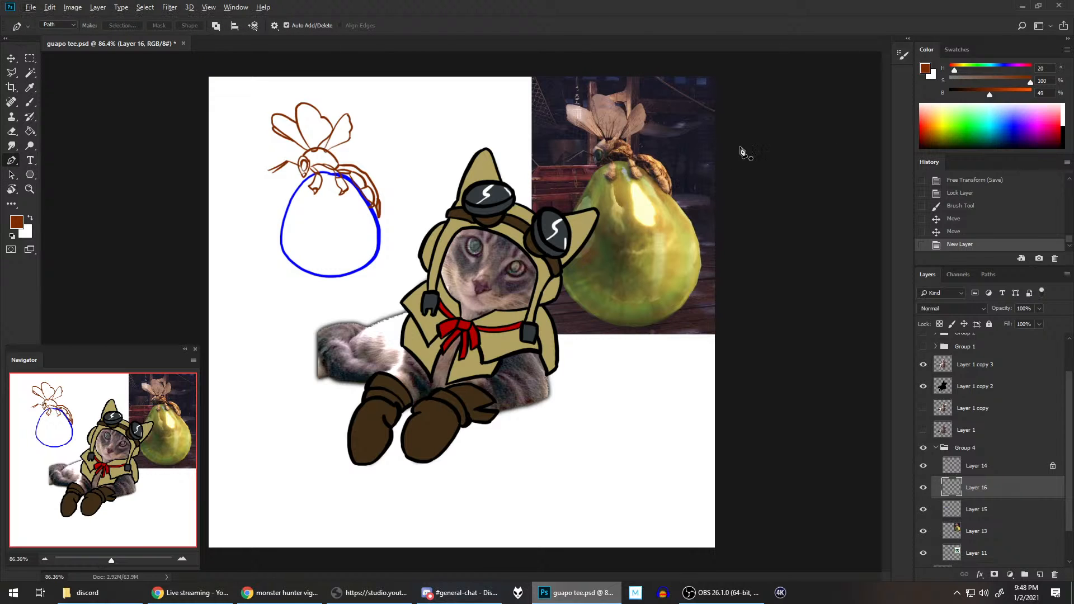
# Step: Set the foreground colour to the Pure Yellow Orange swatch with saturation lowered to 72%, and save the document
pyautogui.click(962, 49)
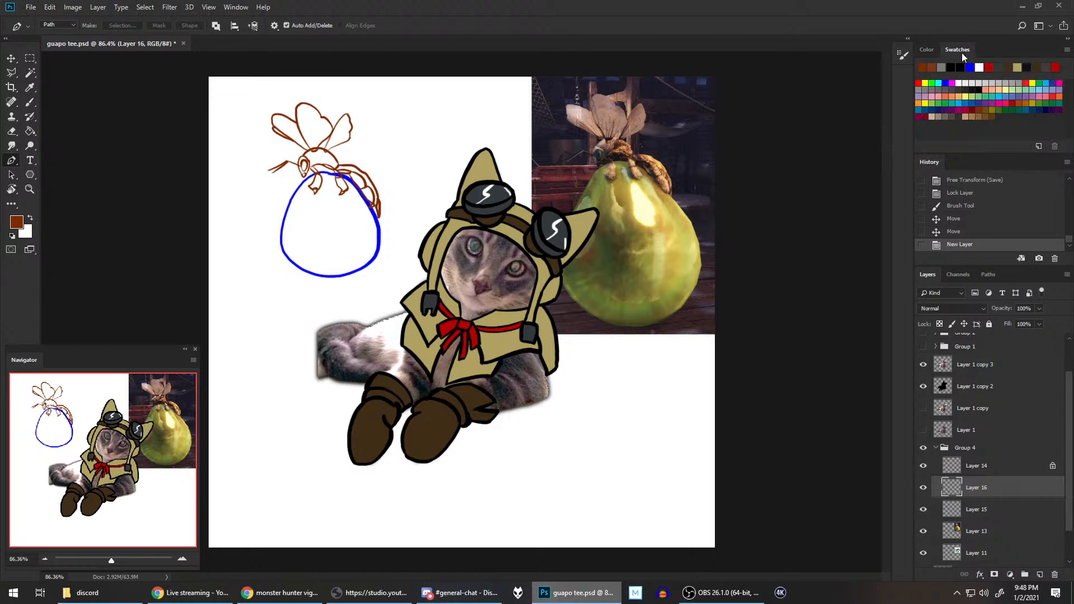
pyautogui.click(920, 102)
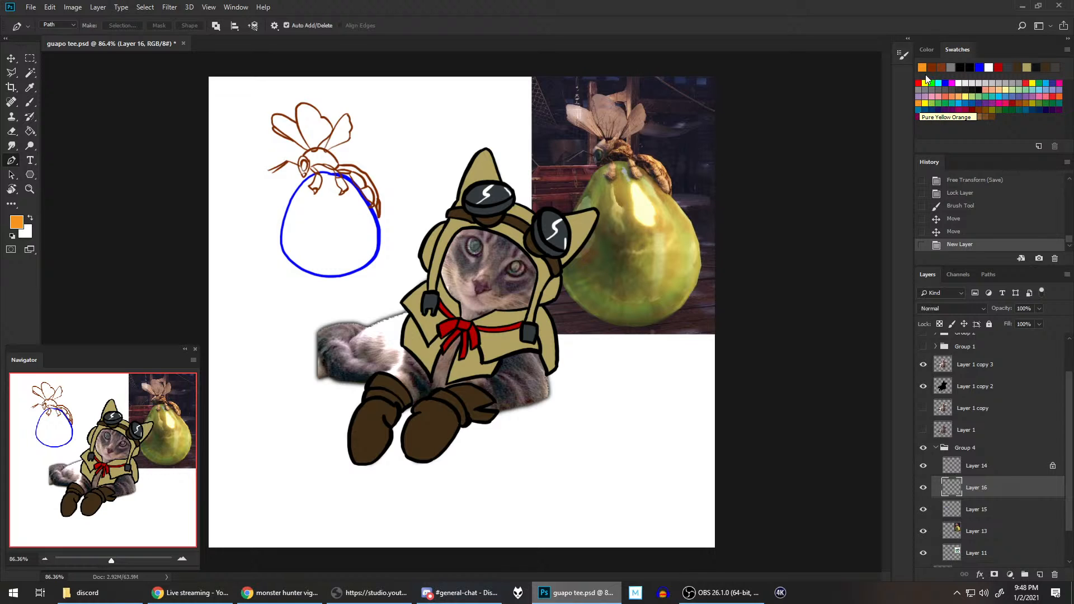
pyautogui.click(927, 51)
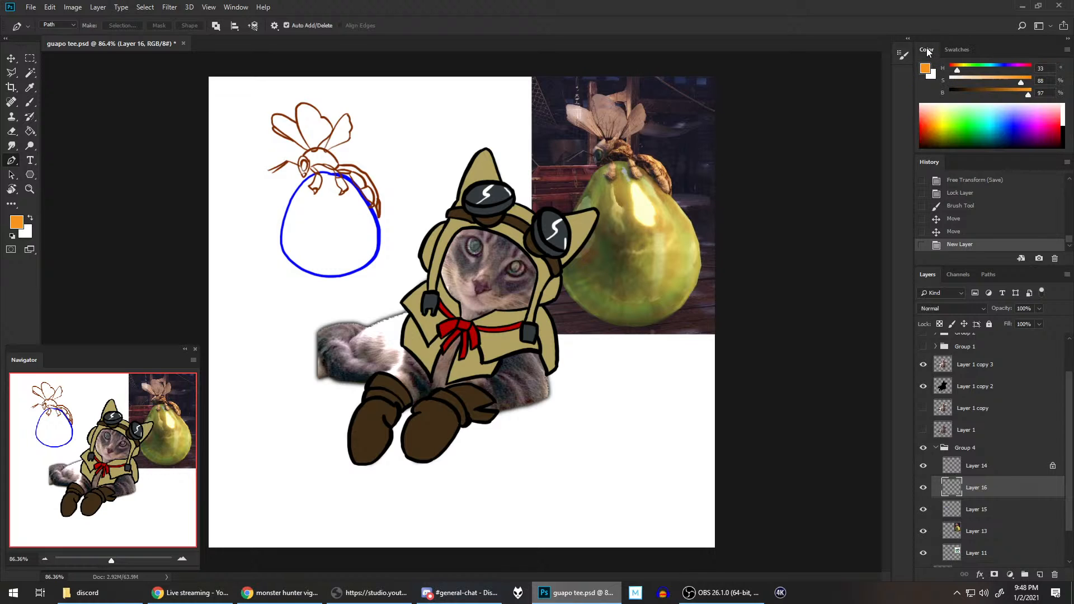
pyautogui.click(1009, 82)
pyautogui.scroll(-1, 352, 216)
pyautogui.scroll(10, 360, 190)
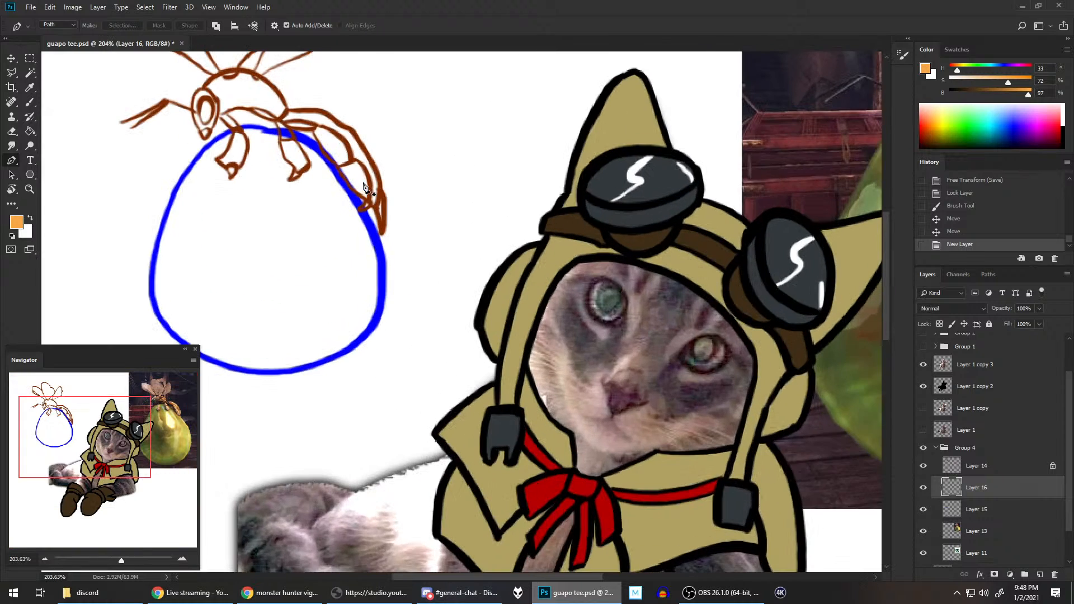
pyautogui.moveTo(375, 157); pyautogui.dragTo(638, 221)
pyautogui.scroll(8, 538, 282)
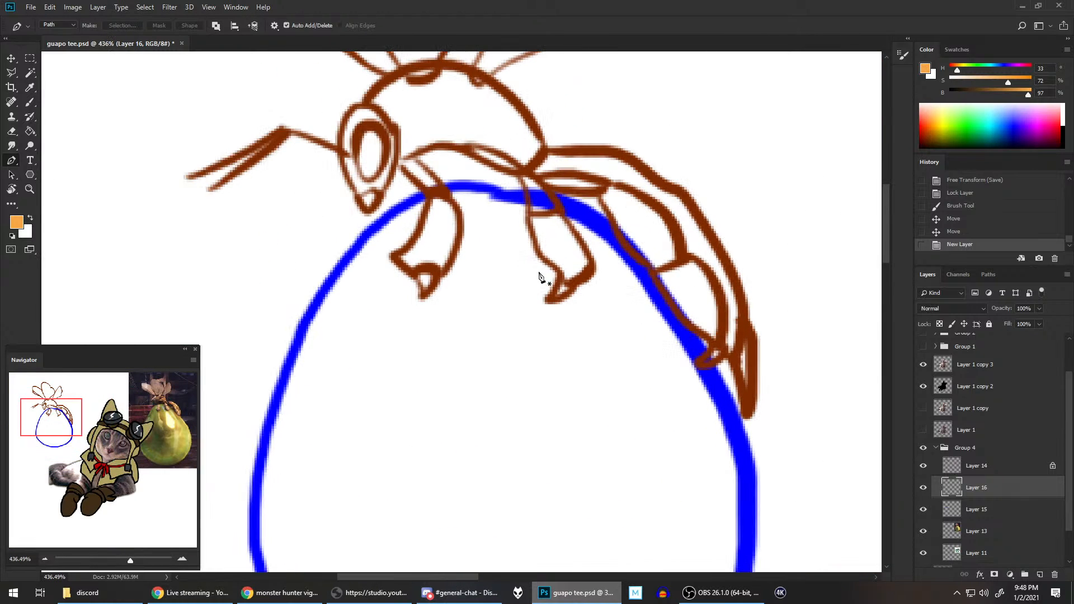
pyautogui.hotkey('ctrl', 's')
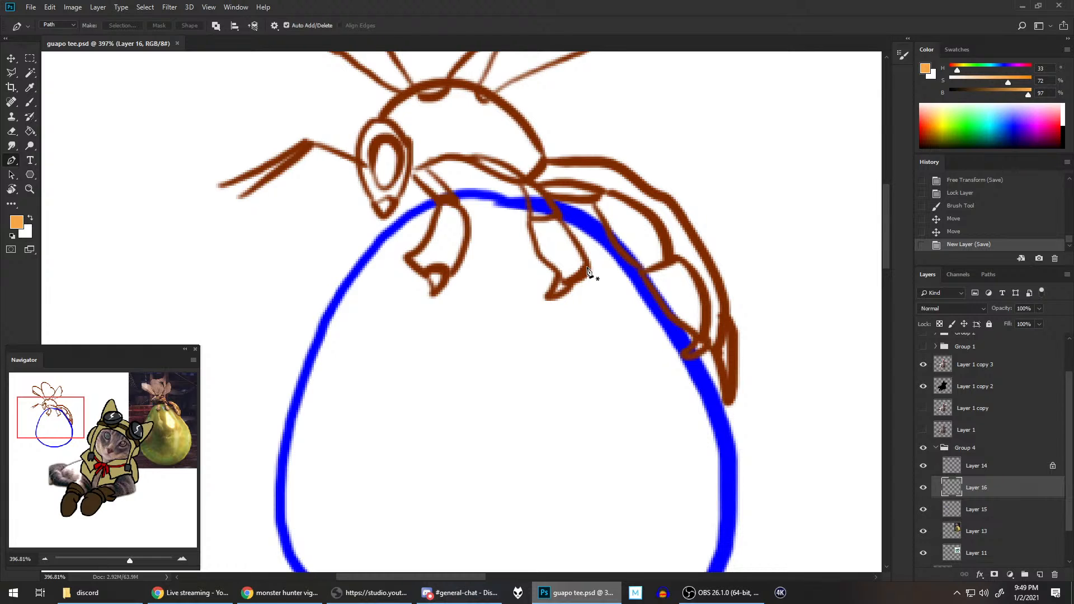
# Step: Start a pen path at the wasp's jaw on Layer 16, tracing around the front of the head and over the thorax to the waist
pyautogui.hscroll(-2, 587, 271)
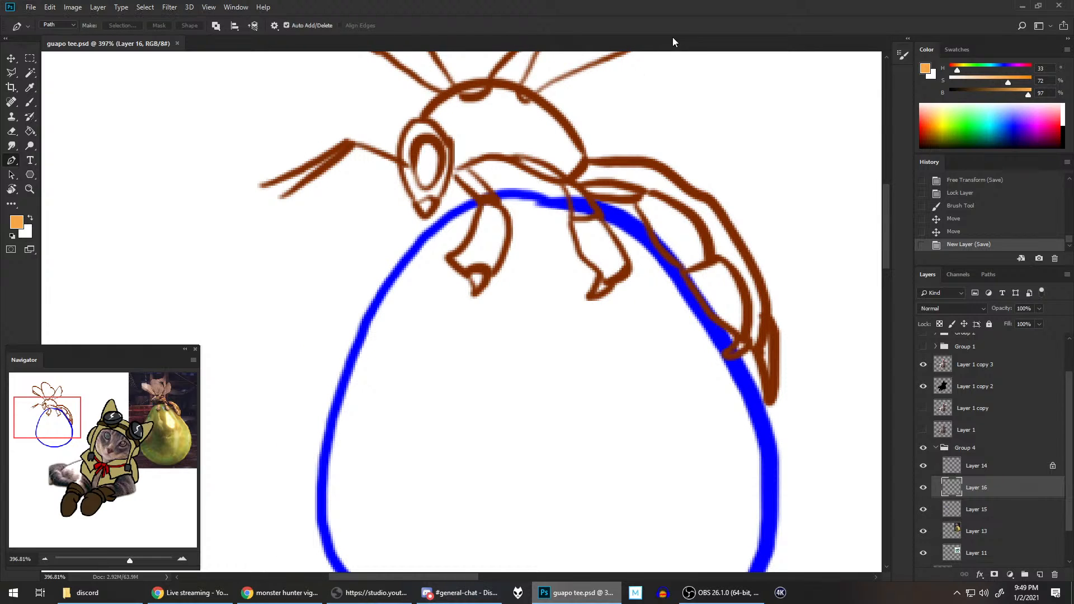
pyautogui.scroll(-1, 615, 180)
pyautogui.moveTo(610, 110); pyautogui.dragTo(604, 265)
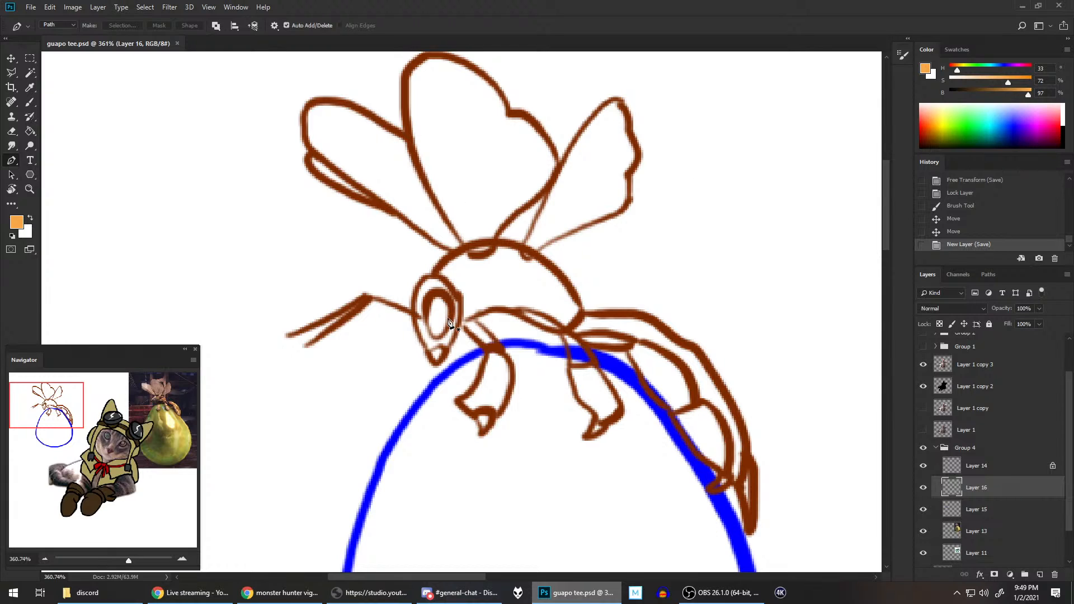
pyautogui.click(428, 356)
pyautogui.click(427, 353)
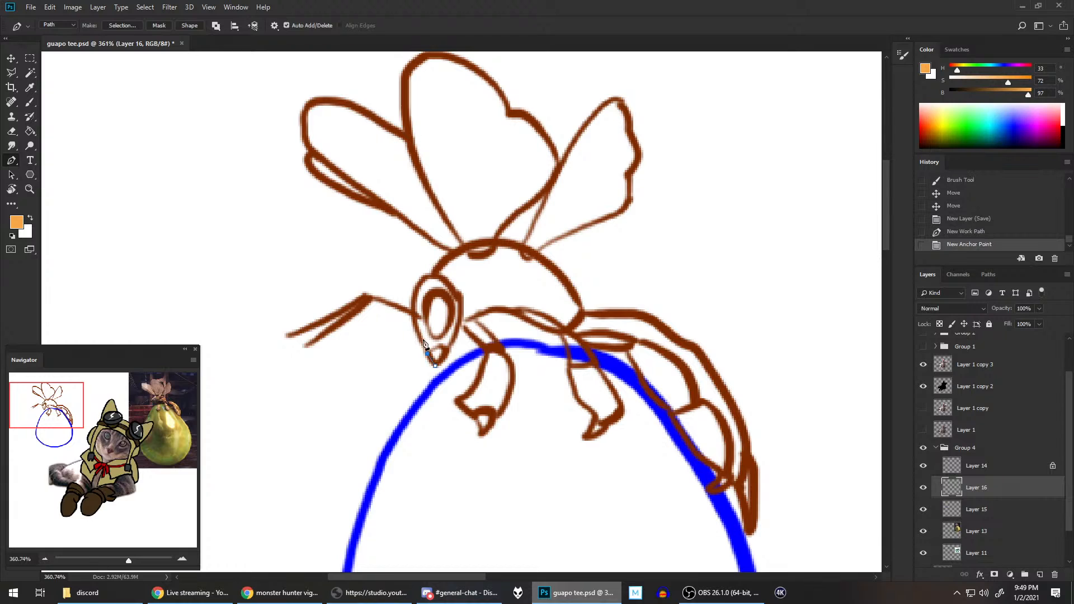
pyautogui.click(420, 341)
pyautogui.click(417, 327)
pyautogui.click(413, 314)
pyautogui.click(414, 295)
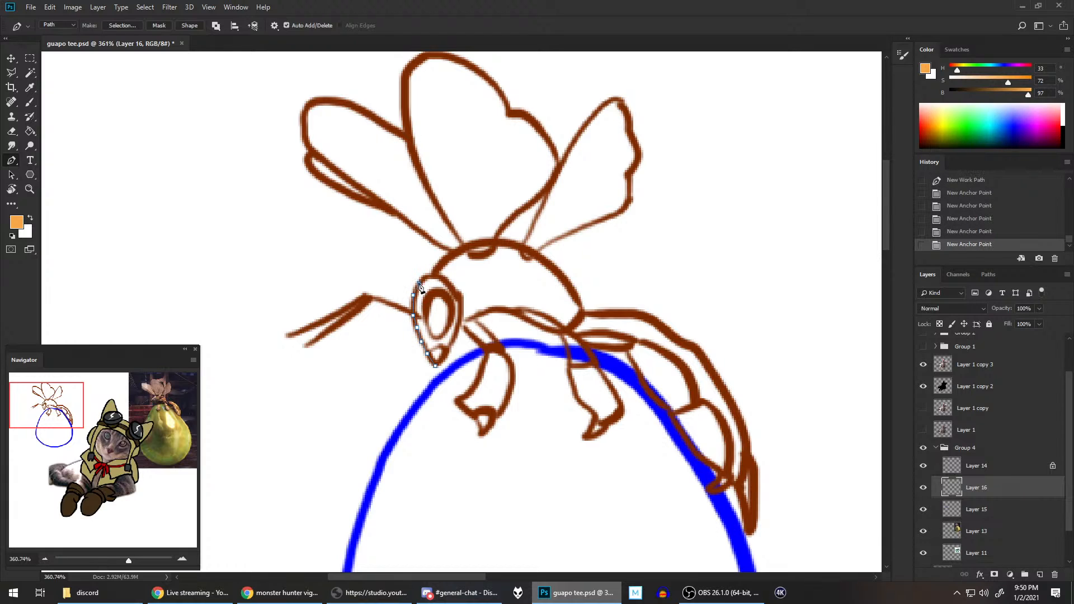
pyautogui.click(418, 282)
pyautogui.click(423, 275)
pyautogui.click(433, 274)
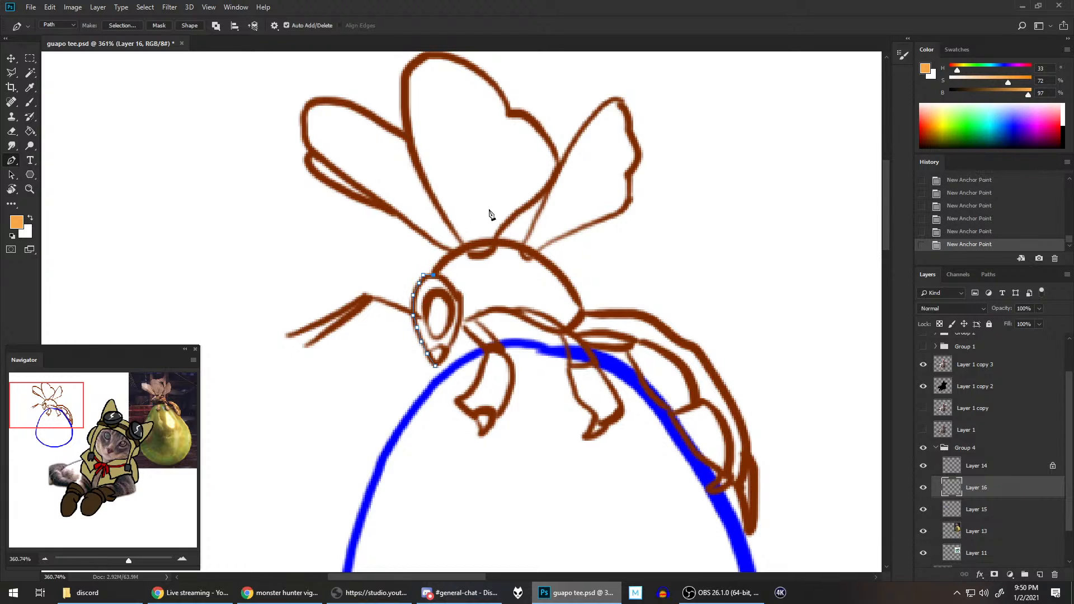
pyautogui.click(448, 257)
pyautogui.click(461, 247)
pyautogui.click(486, 241)
pyautogui.click(512, 244)
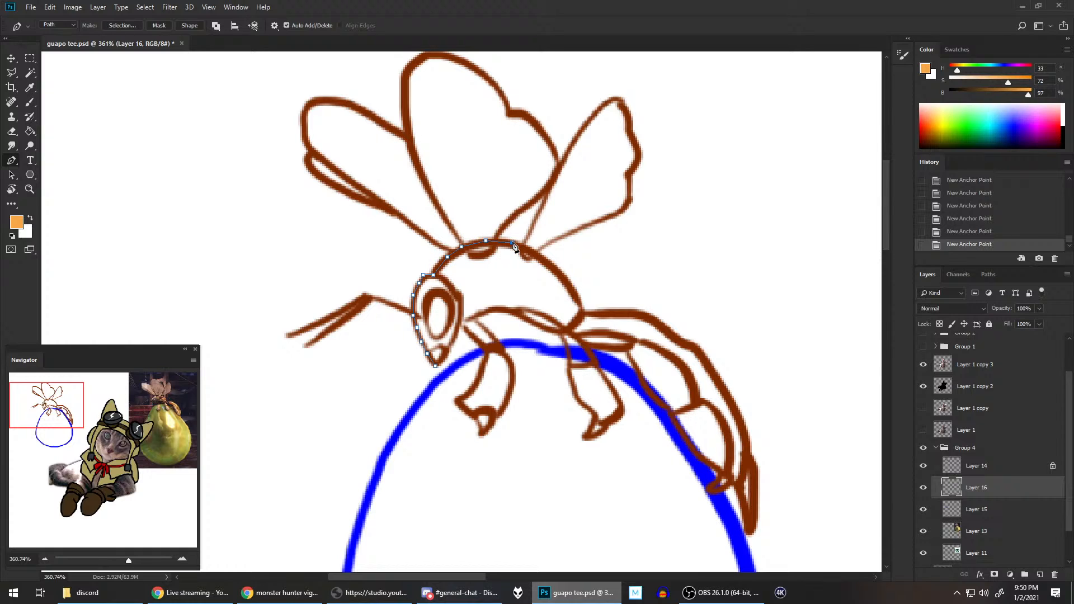
pyautogui.click(538, 255)
pyautogui.click(560, 278)
pyautogui.click(951, 232)
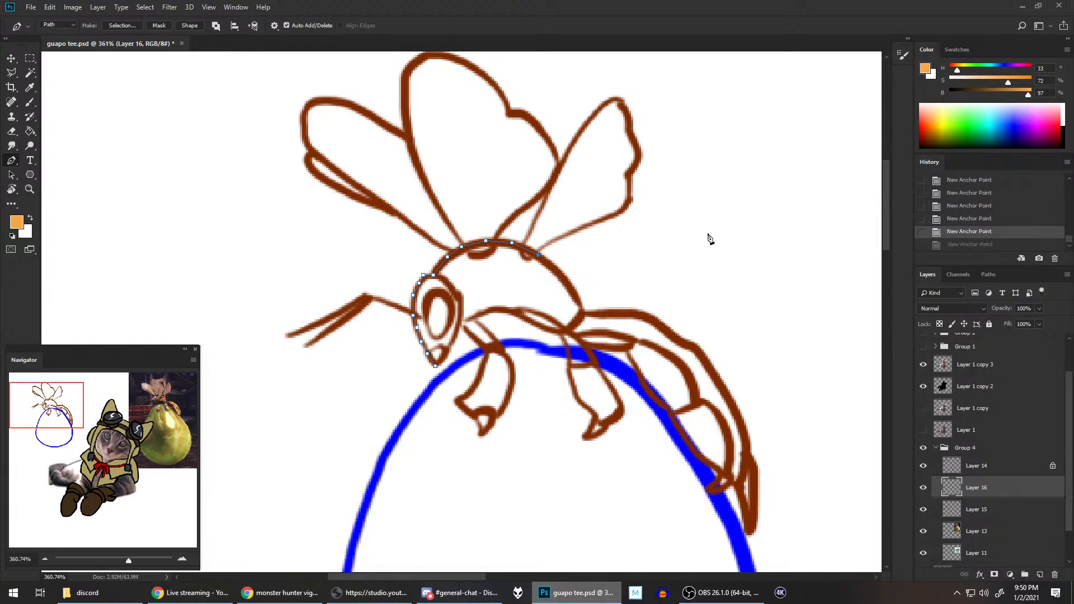
pyautogui.click(557, 273)
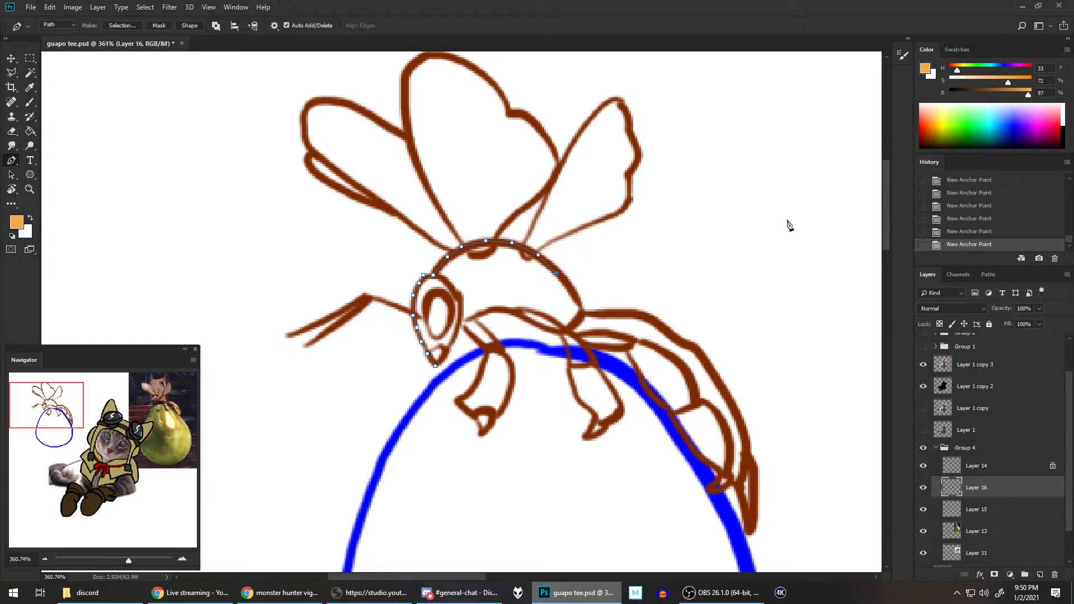
pyautogui.click(945, 232)
pyautogui.click(560, 273)
pyautogui.click(575, 289)
pyautogui.click(581, 310)
# Step: Continue the path from the waist along the upper edge of the abdomen down to the tip of the stinger
pyautogui.click(590, 316)
pyautogui.click(611, 315)
pyautogui.click(635, 316)
pyautogui.click(646, 315)
pyautogui.click(663, 327)
pyautogui.click(679, 342)
pyautogui.click(694, 346)
pyautogui.click(711, 368)
pyautogui.click(732, 402)
pyautogui.click(744, 434)
pyautogui.click(748, 458)
pyautogui.click(753, 464)
pyautogui.click(756, 495)
pyautogui.click(754, 517)
pyautogui.click(749, 536)
# Step: Continue the path from the stinger around the small claw and back up the abdomen's underside to the rear leg
pyautogui.click(744, 507)
pyautogui.click(740, 491)
pyautogui.click(733, 484)
pyautogui.click(719, 493)
pyautogui.click(707, 489)
pyautogui.click(714, 483)
pyautogui.click(722, 477)
pyautogui.click(715, 469)
pyautogui.click(695, 456)
pyautogui.click(679, 434)
pyautogui.click(669, 416)
pyautogui.click(668, 410)
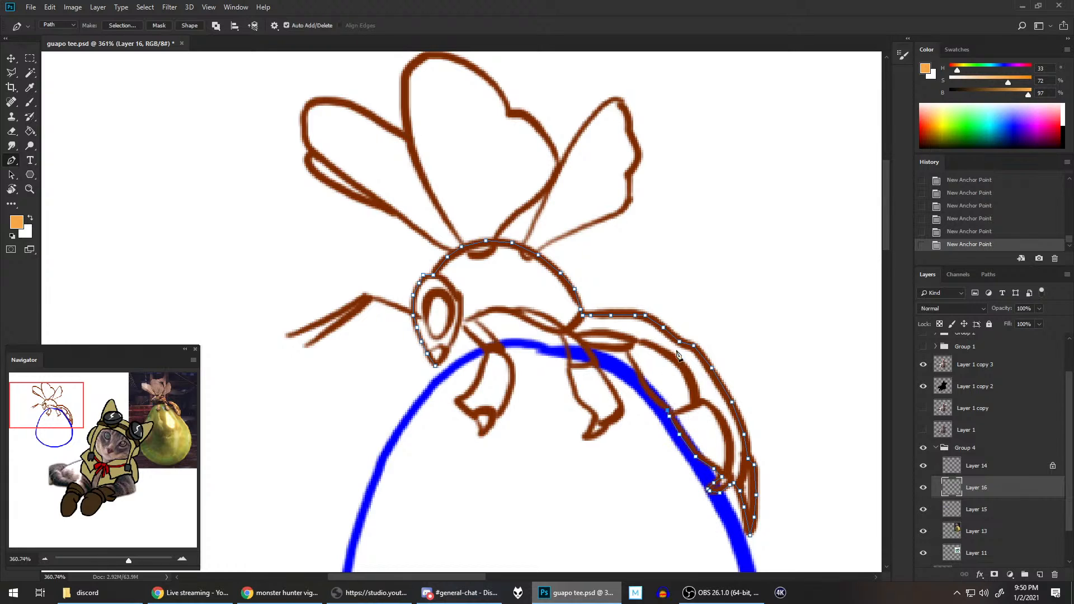
pyautogui.click(649, 394)
pyautogui.click(640, 373)
pyautogui.click(626, 351)
pyautogui.click(612, 350)
pyautogui.click(597, 347)
pyautogui.click(581, 344)
# Step: Continue the path around the rear leg and its claw, and along the underside of the thorax to the front leg
pyautogui.click(594, 360)
pyautogui.click(607, 379)
pyautogui.click(620, 401)
pyautogui.click(613, 422)
pyautogui.click(607, 422)
pyautogui.click(605, 428)
pyautogui.click(594, 434)
pyautogui.click(584, 438)
pyautogui.click(590, 426)
pyautogui.click(586, 411)
pyautogui.click(576, 398)
pyautogui.click(570, 378)
pyautogui.click(568, 362)
pyautogui.click(564, 339)
pyautogui.click(556, 332)
pyautogui.click(543, 327)
pyautogui.click(520, 317)
pyautogui.click(513, 313)
pyautogui.click(498, 310)
pyautogui.click(487, 312)
pyautogui.click(475, 316)
# Step: Trace the path around the front leg and up to the face, fill it with the orange foreground colour, and delete the path
pyautogui.click(486, 331)
pyautogui.click(500, 349)
pyautogui.click(511, 364)
pyautogui.click(512, 385)
pyautogui.click(506, 405)
pyautogui.click(499, 417)
pyautogui.click(491, 422)
pyautogui.click(480, 436)
pyautogui.click(473, 416)
pyautogui.click(457, 401)
pyautogui.click(468, 397)
pyautogui.click(484, 356)
pyautogui.click(484, 350)
pyautogui.click(470, 336)
pyautogui.click(460, 326)
pyautogui.click(455, 334)
pyautogui.click(448, 348)
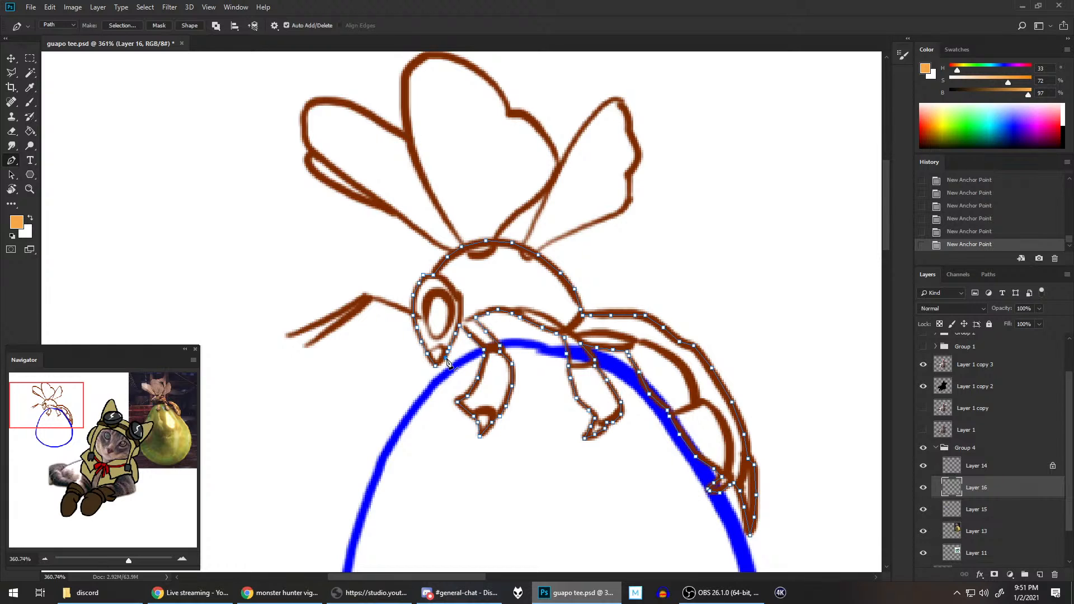
pyautogui.press('F2')
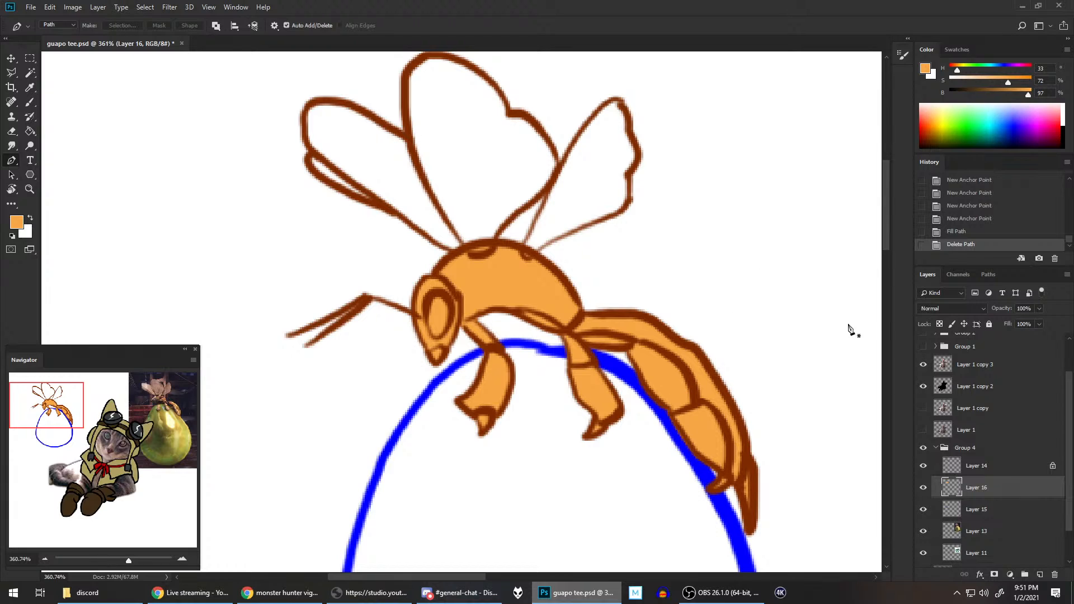
# Step: Unlock Layer 14's transparent pixels and erase the thorax lines that cross the bases of the right and middle wings
pyautogui.click(1000, 465)
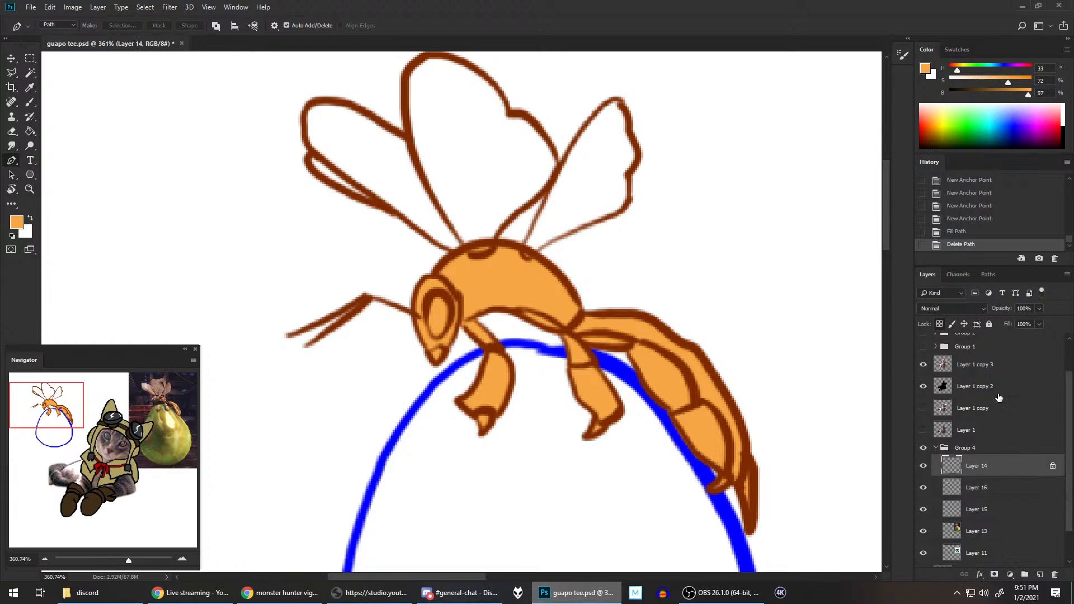
pyautogui.click(939, 324)
pyautogui.press('b')
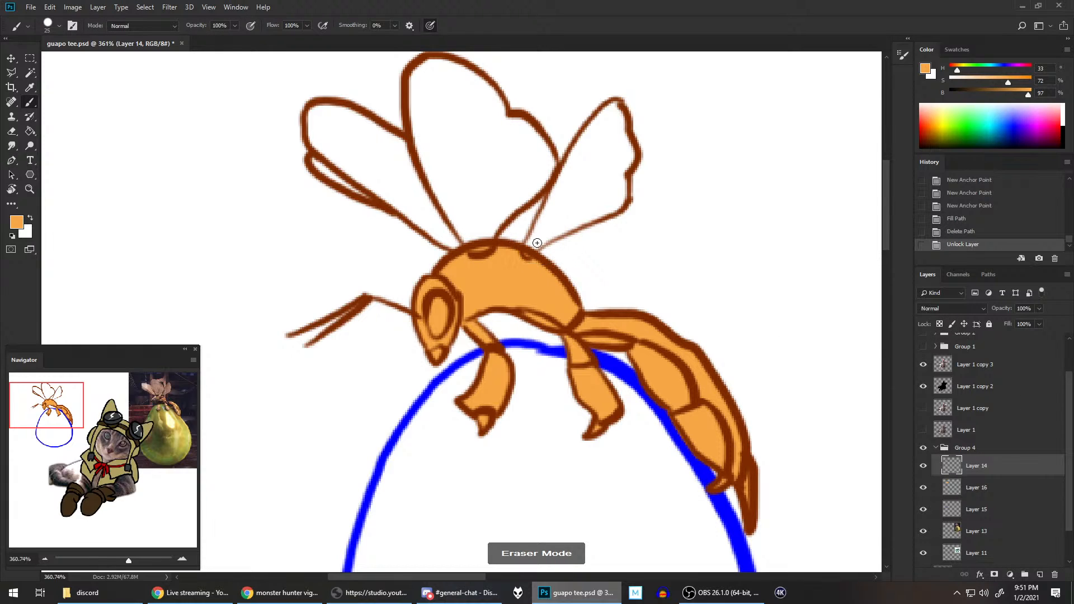
pyautogui.click(531, 246)
pyautogui.click(529, 249)
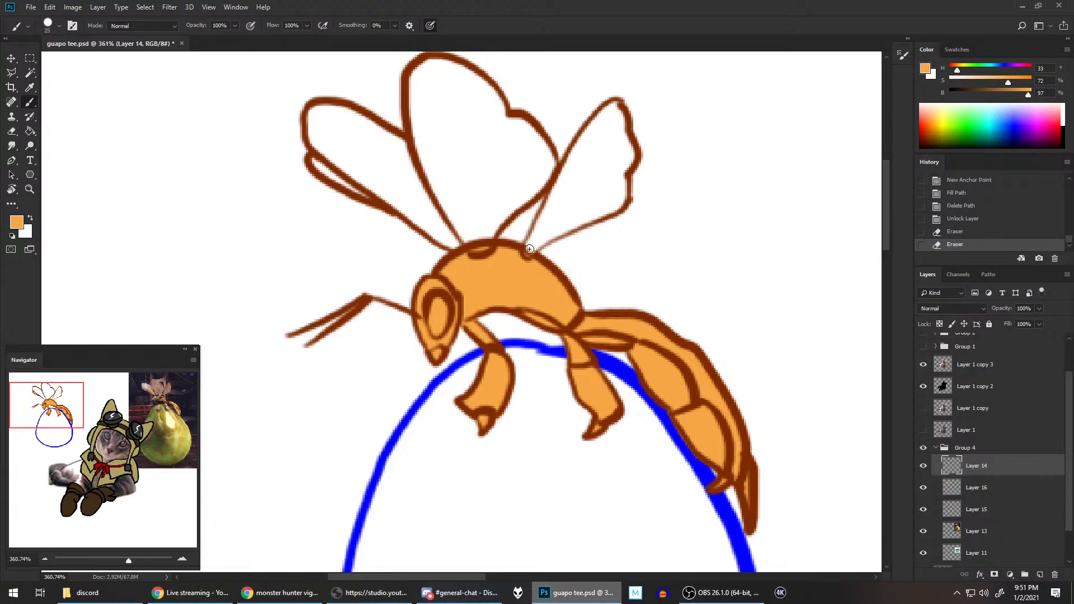
pyautogui.click(529, 249)
pyautogui.click(528, 250)
pyautogui.click(529, 249)
pyautogui.click(473, 243)
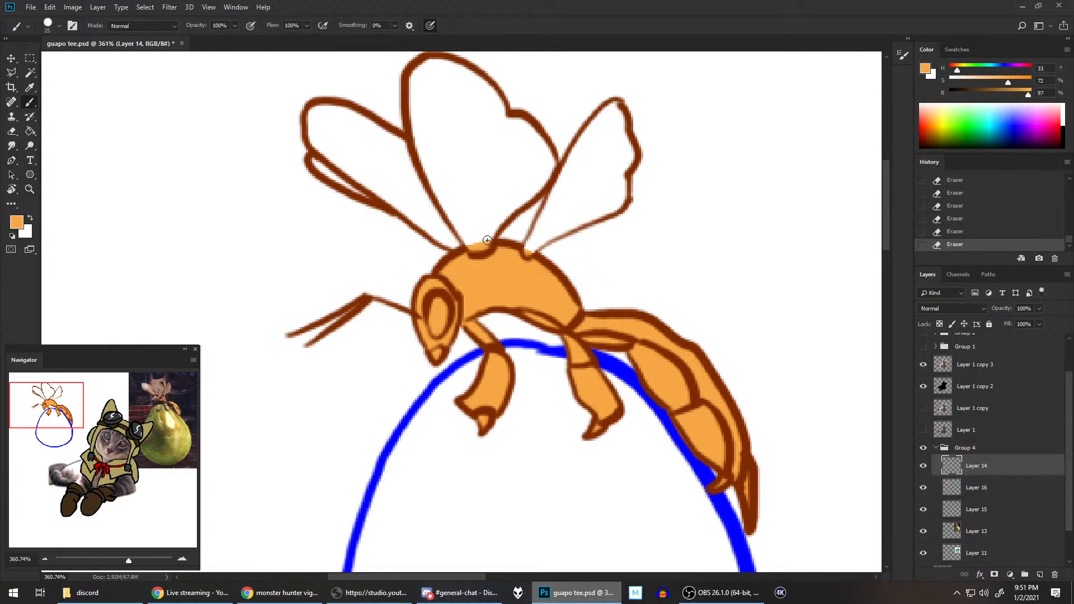
# Step: Return to Layer 16 with the Pen tool and a pale tan foreground of hue 33, saturation 33% and brightness 90%
pyautogui.click(996, 482)
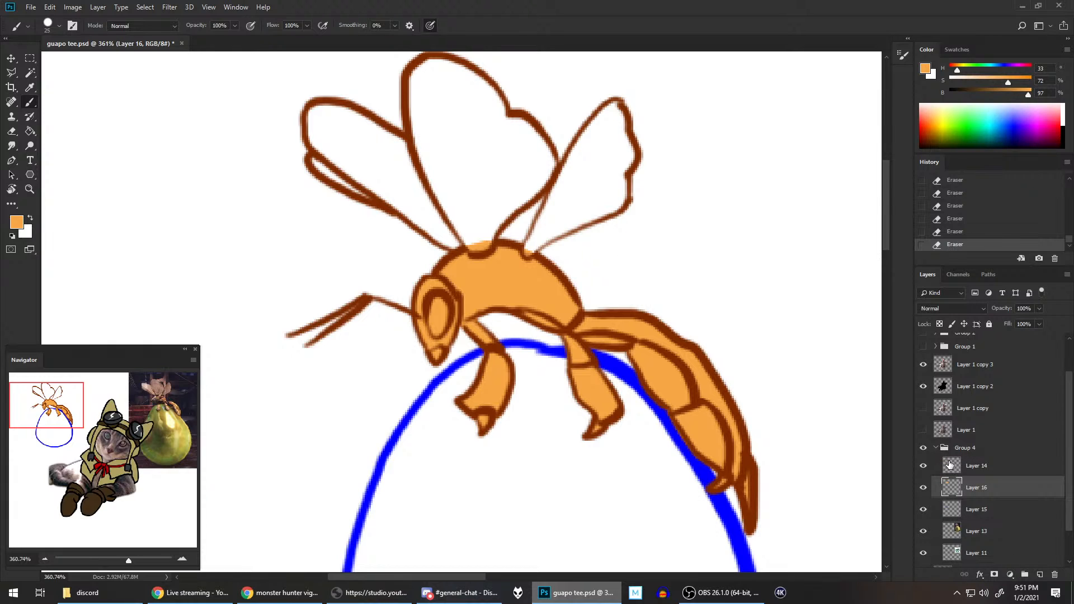
pyautogui.click(976, 78)
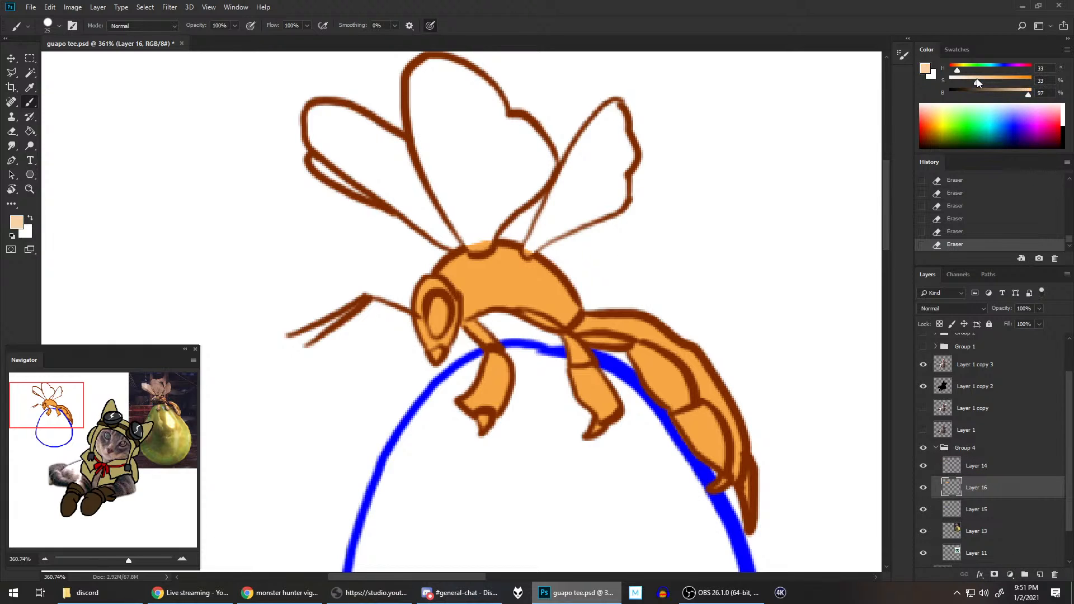
pyautogui.click(1022, 95)
pyautogui.press('p')
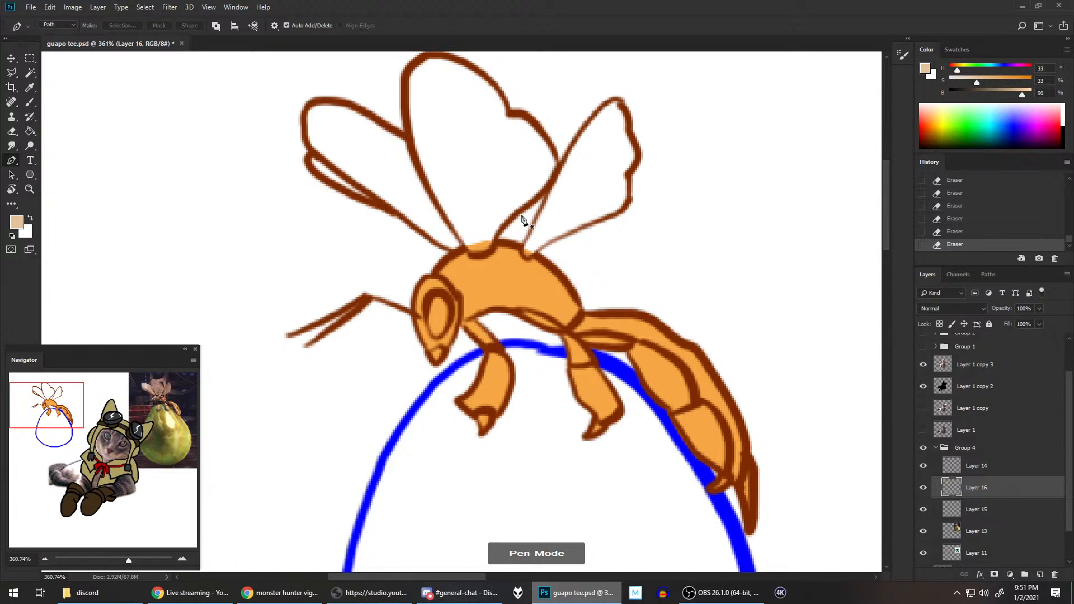
# Step: Trace a closed pen path around the wasp's right wing, fill it with the pale tan, and delete the path
pyautogui.click(522, 253)
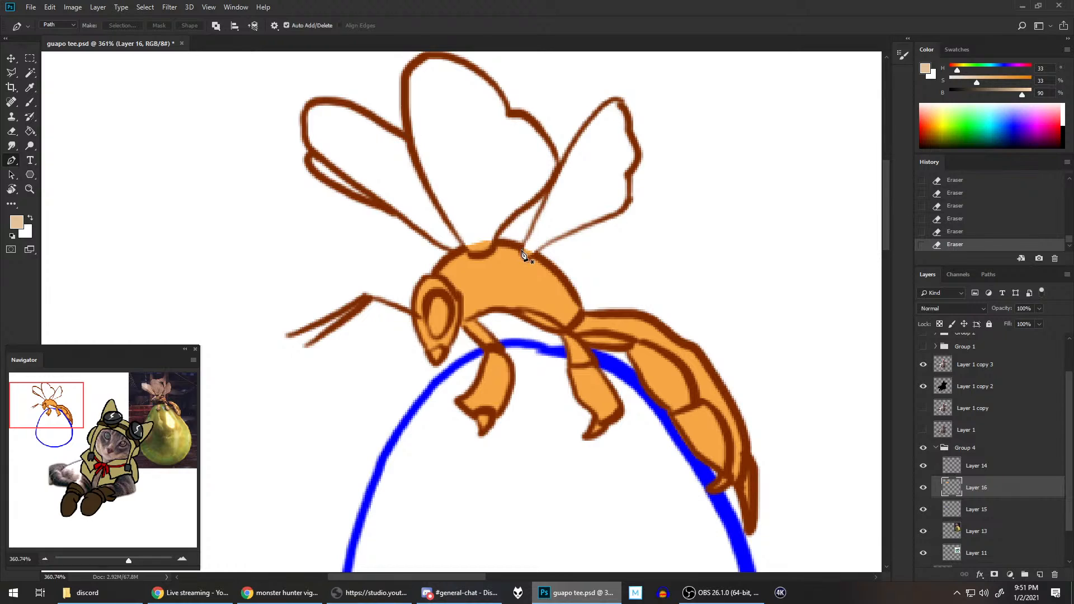
pyautogui.click(526, 237)
pyautogui.click(553, 184)
pyautogui.click(566, 154)
pyautogui.click(581, 132)
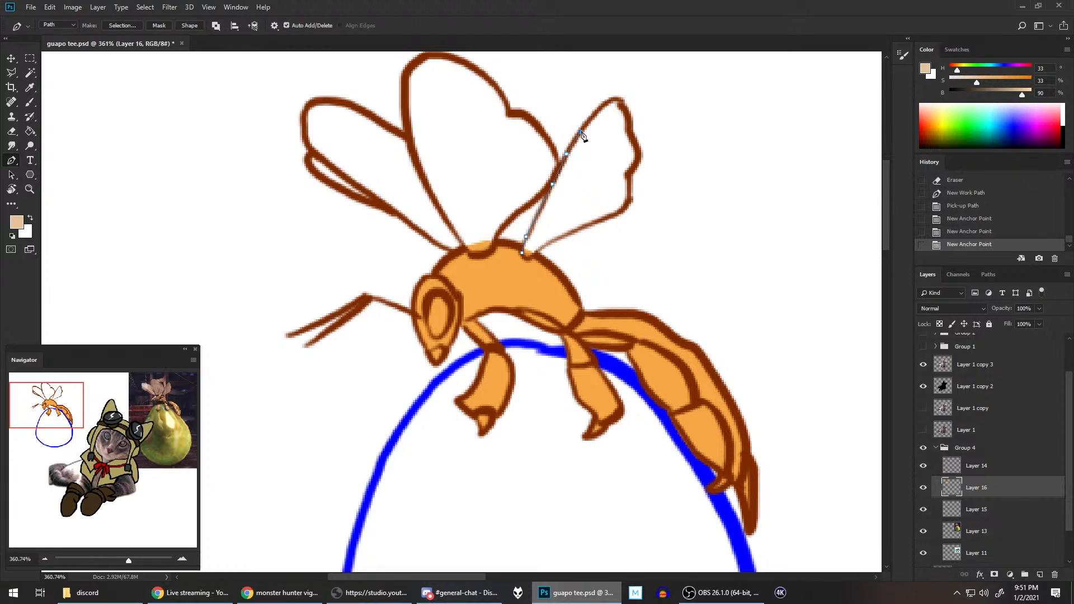
pyautogui.click(594, 112)
pyautogui.click(606, 102)
pyautogui.click(613, 100)
pyautogui.click(619, 99)
pyautogui.click(622, 109)
pyautogui.click(628, 116)
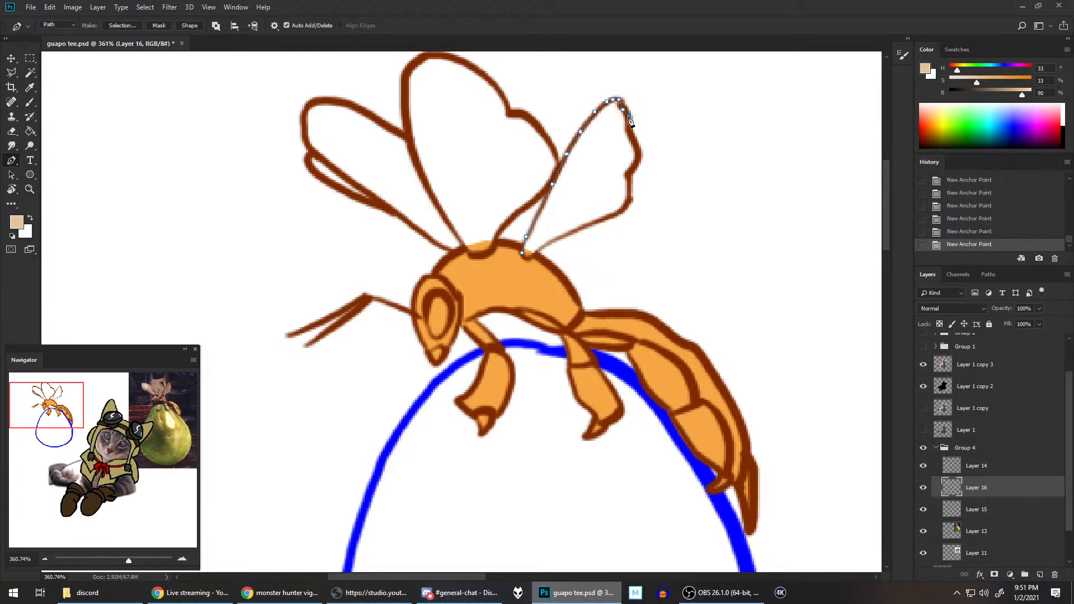
pyautogui.click(629, 126)
pyautogui.click(629, 131)
pyautogui.click(637, 146)
pyautogui.click(639, 155)
pyautogui.click(633, 166)
pyautogui.click(626, 176)
pyautogui.click(629, 196)
pyautogui.click(629, 206)
pyautogui.click(616, 216)
pyautogui.click(580, 228)
pyautogui.click(552, 242)
pyautogui.click(540, 249)
pyautogui.click(532, 257)
pyautogui.click(526, 258)
pyautogui.hotkey('alt', 'BackSpace')
pyautogui.press('BackSpace')
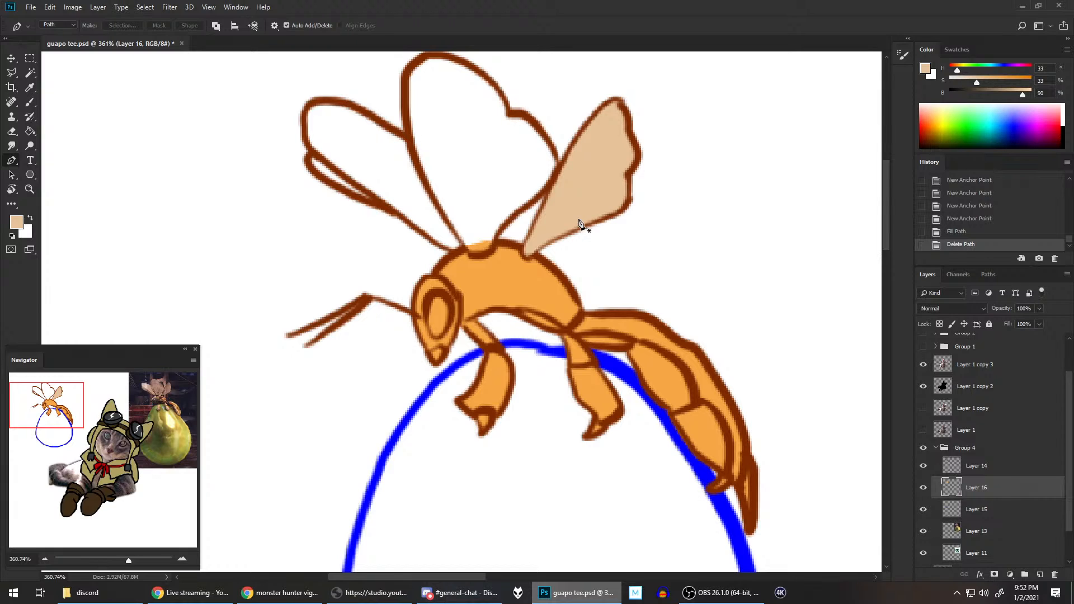
# Step: Trace a closed pen path around the wasp's middle wing, fill it with the pale tan, and delete the path
pyautogui.scroll(3, 559, 270)
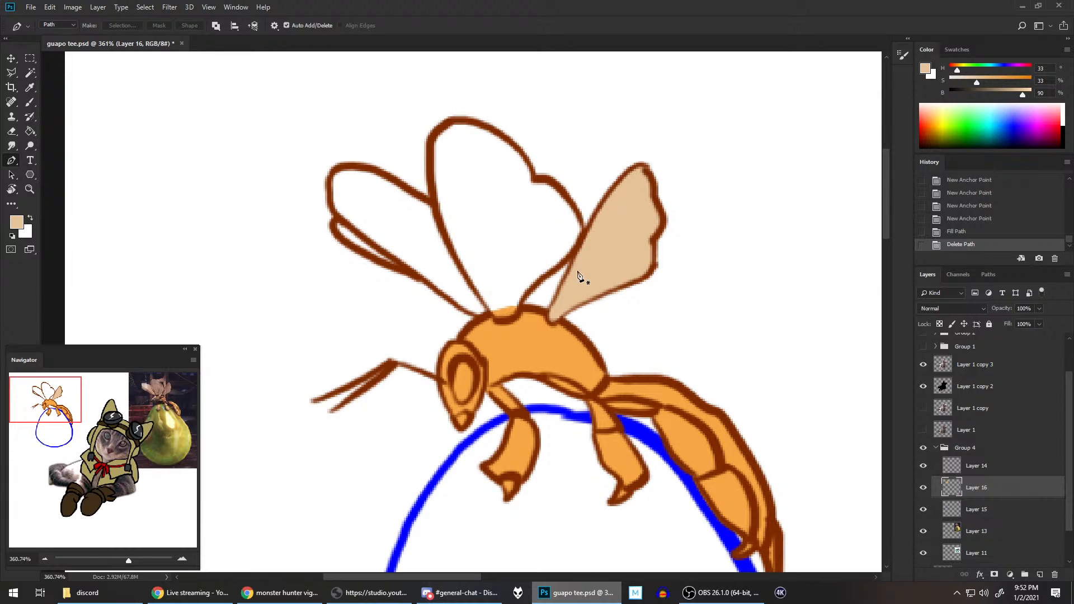
pyautogui.click(496, 322)
pyautogui.click(510, 322)
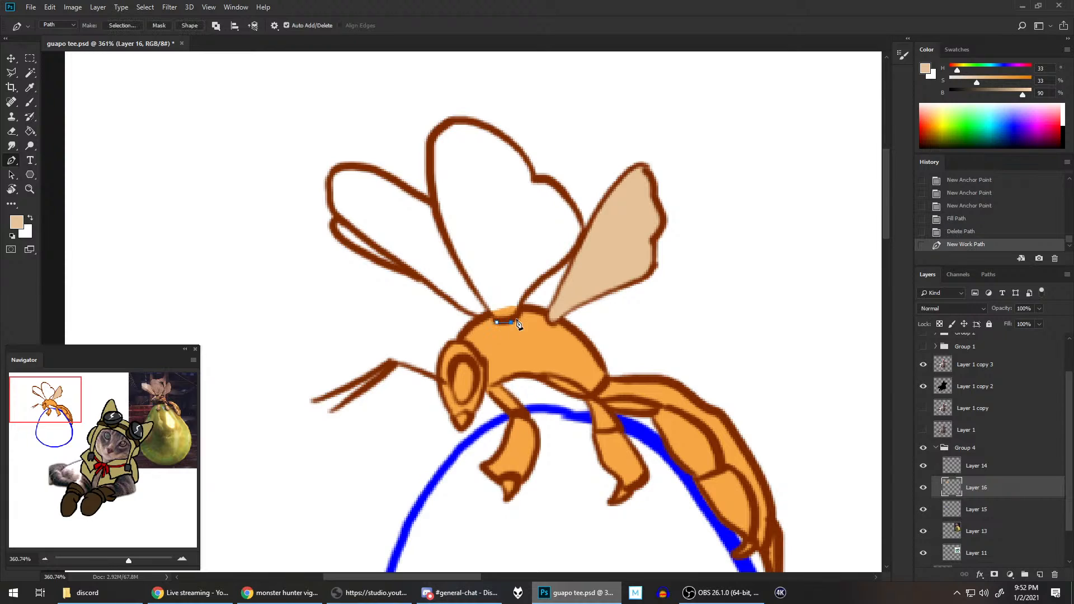
pyautogui.click(517, 318)
pyautogui.click(521, 306)
pyautogui.click(529, 292)
pyautogui.click(548, 278)
pyautogui.click(565, 262)
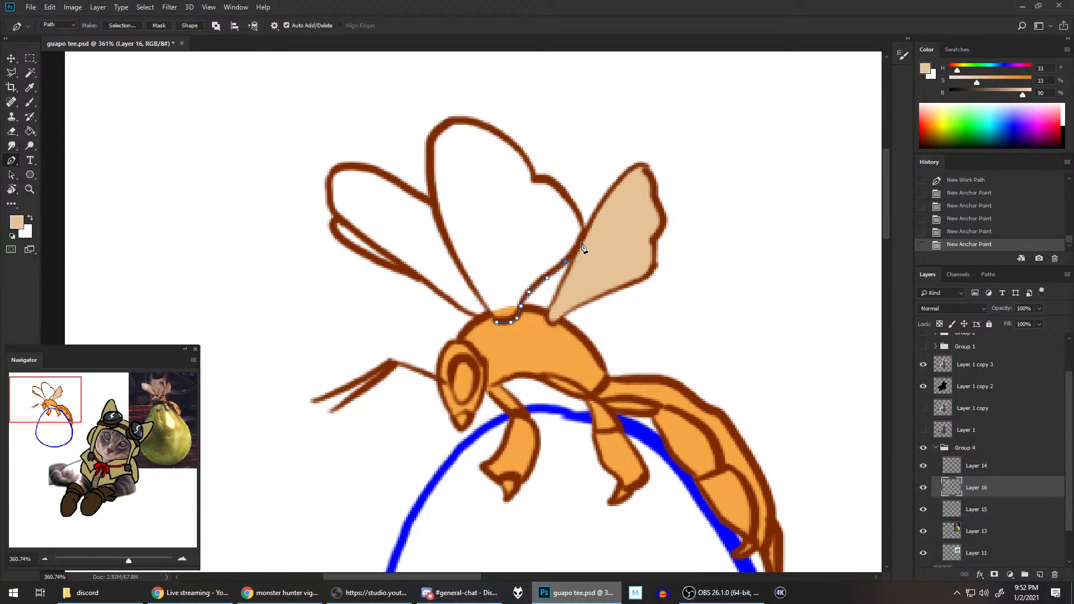
pyautogui.click(576, 247)
pyautogui.click(584, 229)
pyautogui.click(571, 205)
pyautogui.click(553, 181)
pyautogui.click(550, 177)
pyautogui.click(537, 178)
pyautogui.click(533, 179)
pyautogui.click(525, 161)
pyautogui.click(505, 141)
pyautogui.click(483, 125)
pyautogui.click(463, 122)
pyautogui.click(449, 120)
pyautogui.click(438, 131)
pyautogui.click(430, 149)
pyautogui.click(431, 184)
pyautogui.click(435, 218)
pyautogui.click(451, 249)
pyautogui.click(478, 295)
pyautogui.click(496, 322)
pyautogui.press('Return')
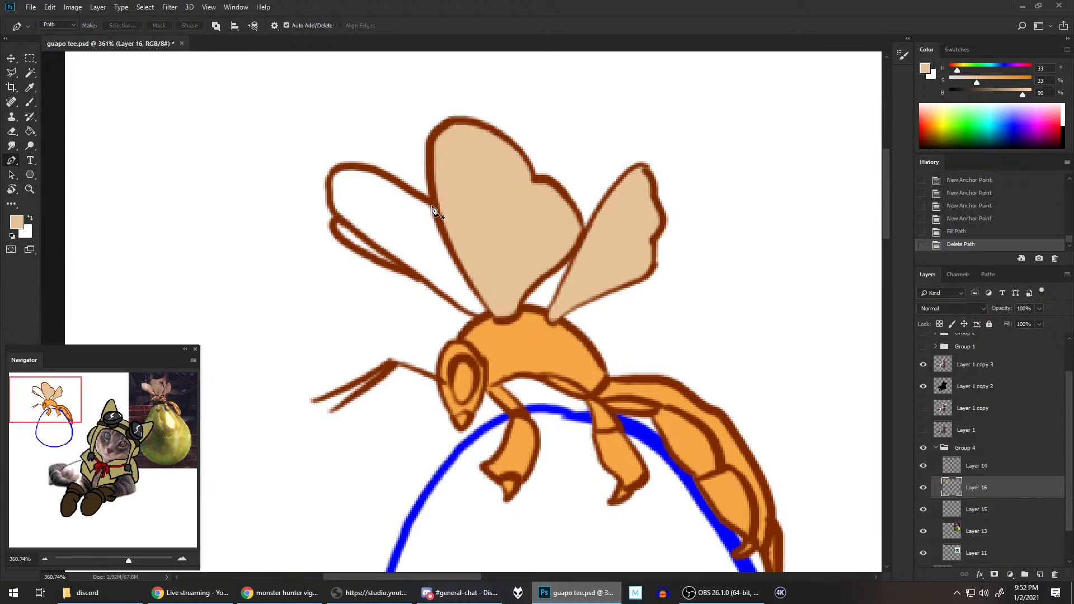
# Step: Start a pen path on the left wing where it meets the middle wing, following its upper edge to the rounded tip
pyautogui.click(432, 205)
pyautogui.click(392, 182)
pyautogui.click(365, 167)
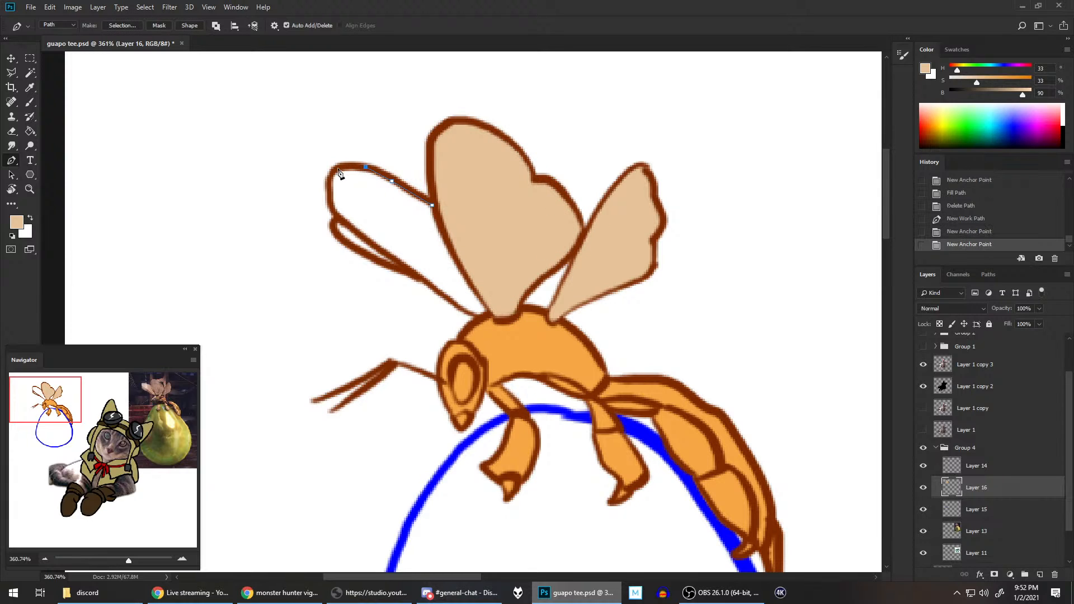
pyautogui.click(335, 170)
pyautogui.click(330, 181)
pyautogui.click(331, 203)
pyautogui.click(339, 219)
pyautogui.click(368, 242)
pyautogui.click(408, 267)
pyautogui.click(954, 193)
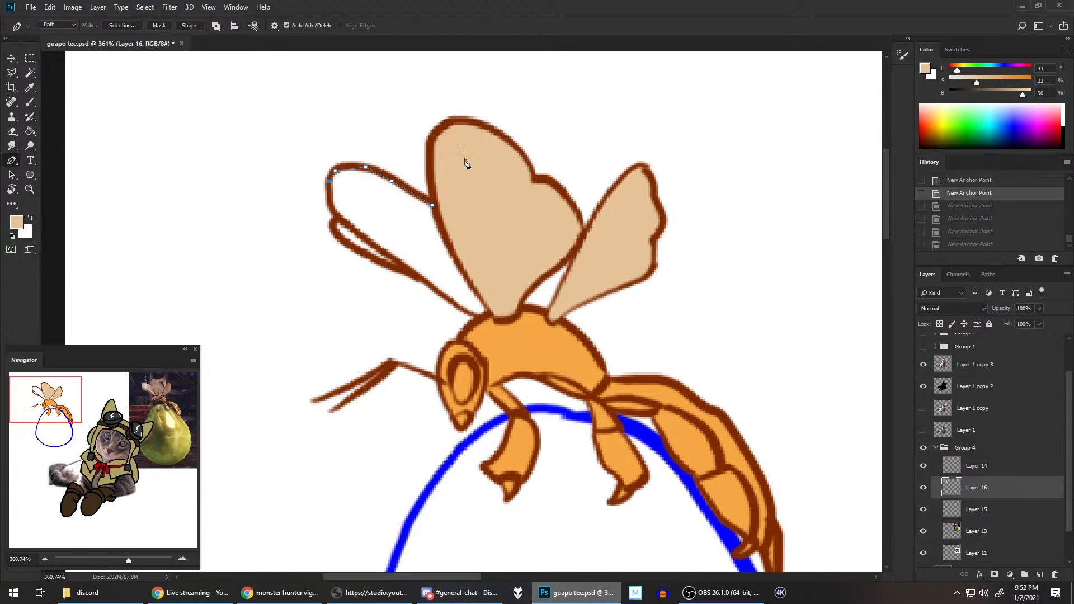
# Step: Continue the left wing path around the lower fold and back to its start, fill it with the pale tan, and delete the path
pyautogui.click(329, 192)
pyautogui.click(331, 206)
pyautogui.click(339, 219)
pyautogui.click(331, 222)
pyautogui.click(333, 232)
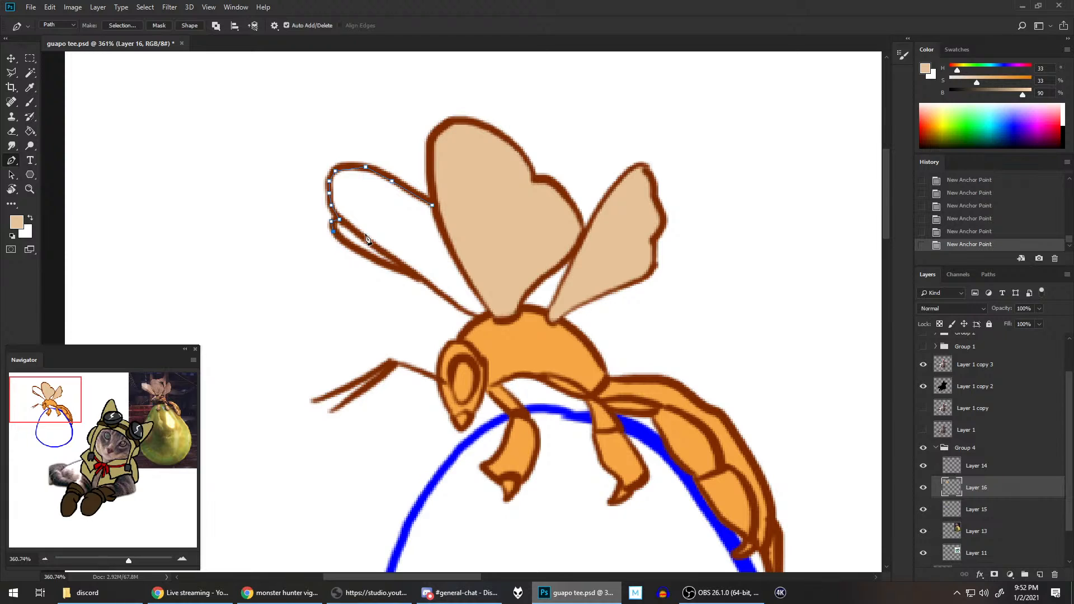
pyautogui.click(370, 258)
pyautogui.click(404, 270)
pyautogui.click(418, 280)
pyautogui.click(447, 299)
pyautogui.click(468, 315)
pyautogui.click(477, 318)
pyautogui.click(489, 316)
pyautogui.click(490, 309)
pyautogui.click(449, 224)
pyautogui.hotkey('alt', 'BackSpace')
pyautogui.press('BackSpace')
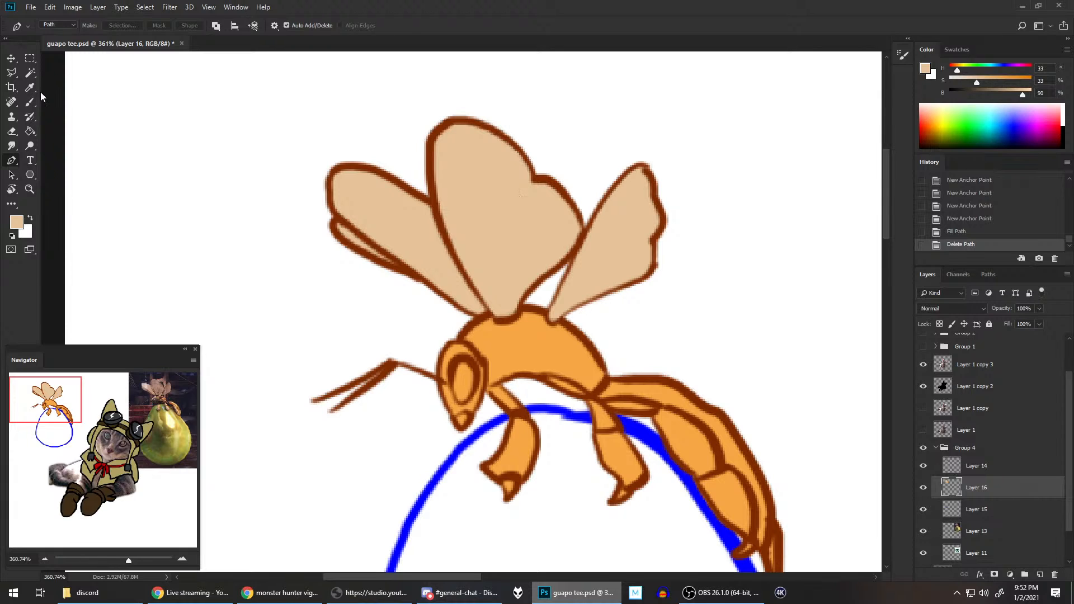
# Step: Sample the dark brown line colour for the Brush and add a new layer above Layer 14
pyautogui.click(31, 101)
pyautogui.keyDown('alt'); pyautogui.click(436, 190); pyautogui.keyUp('alt')
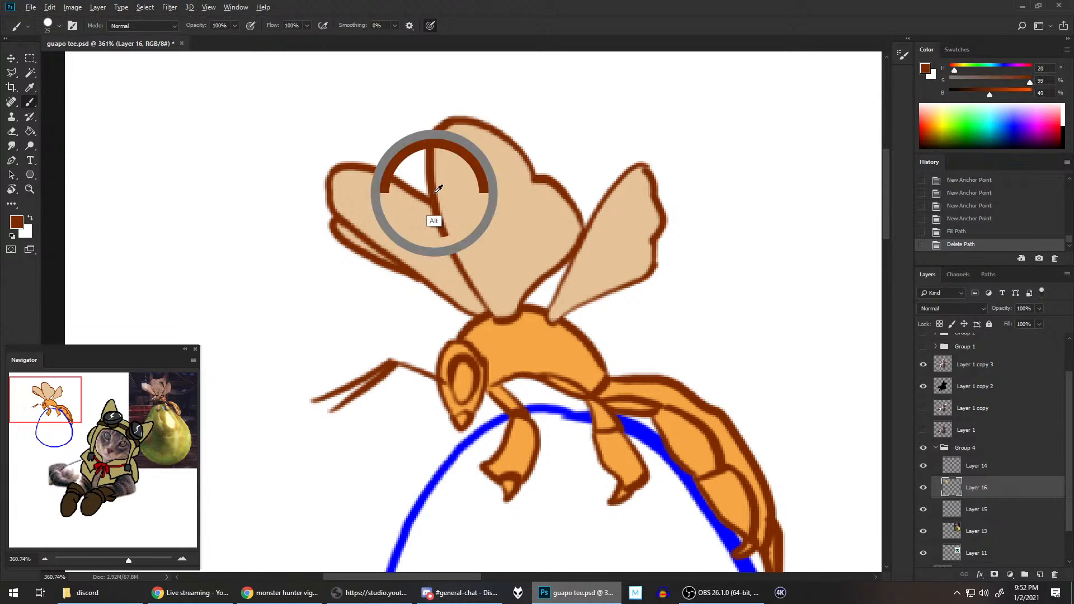
pyautogui.click(995, 465)
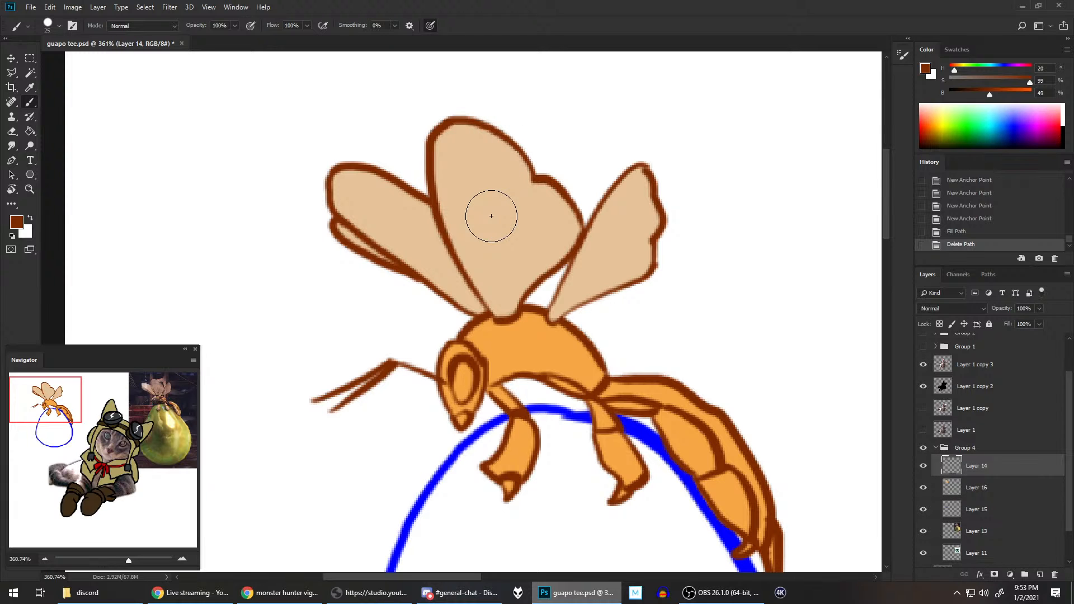
pyautogui.hotkey('ctrl', '0')
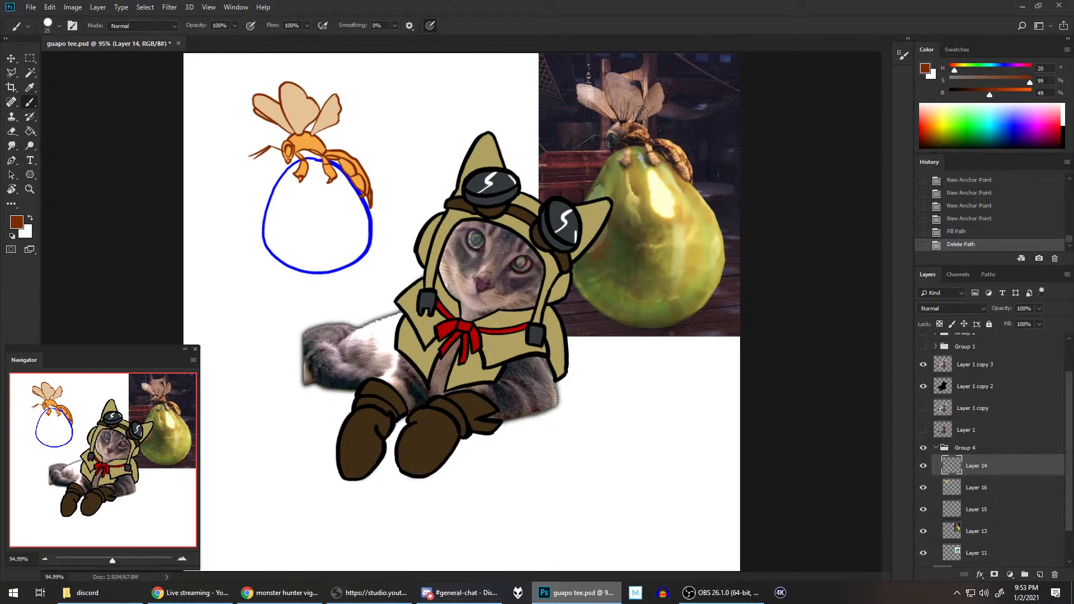
pyautogui.scroll(4, 629, 95)
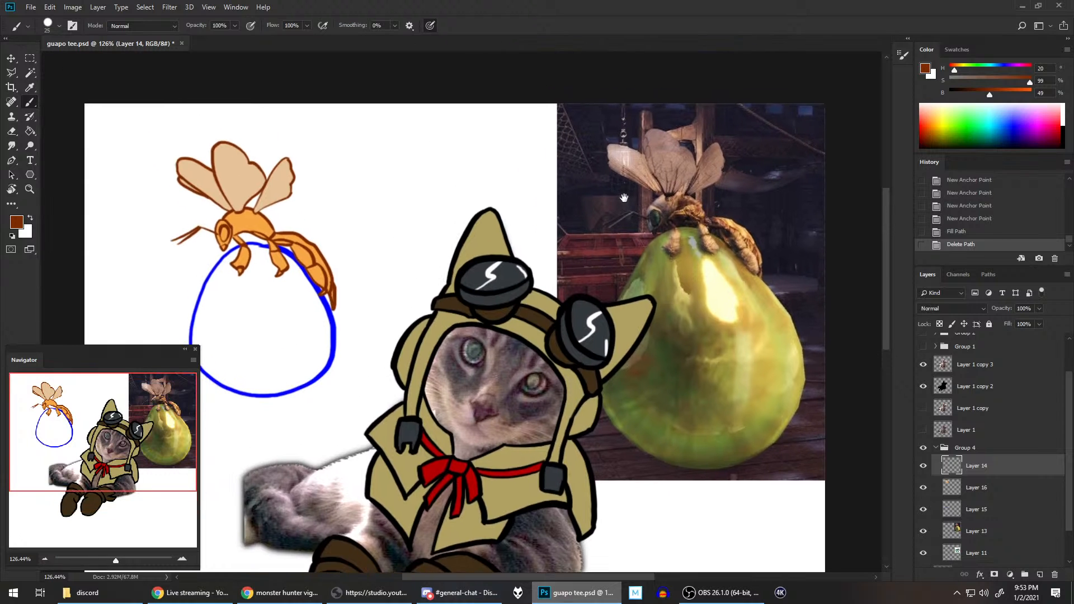
pyautogui.scroll(2, 638, 195)
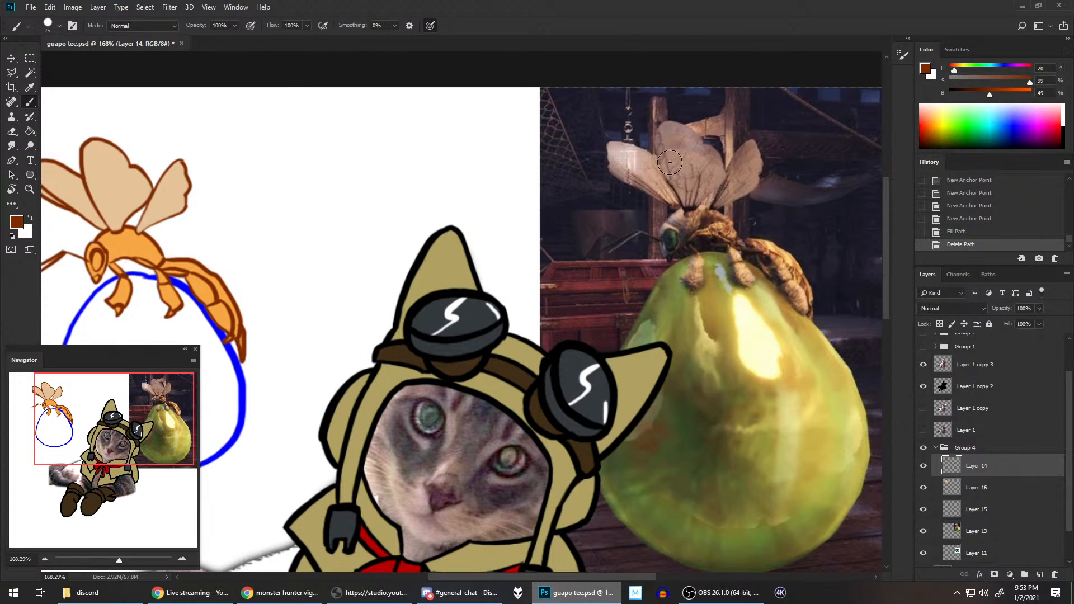
pyautogui.scroll(-1, 736, 224)
pyautogui.scroll(-1, 736, 223)
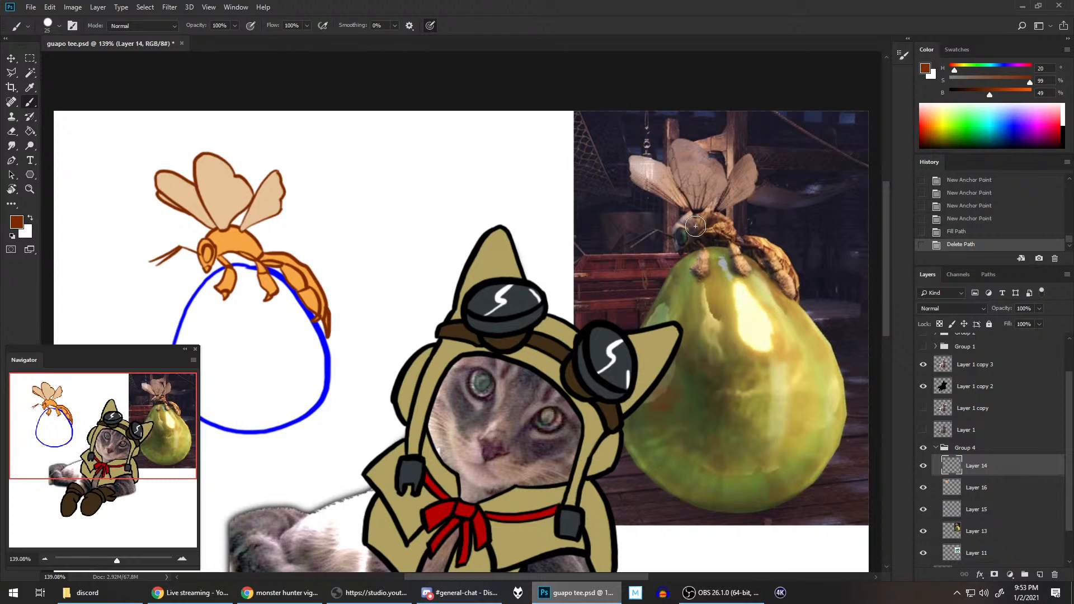
pyautogui.moveTo(350, 206); pyautogui.dragTo(396, 199)
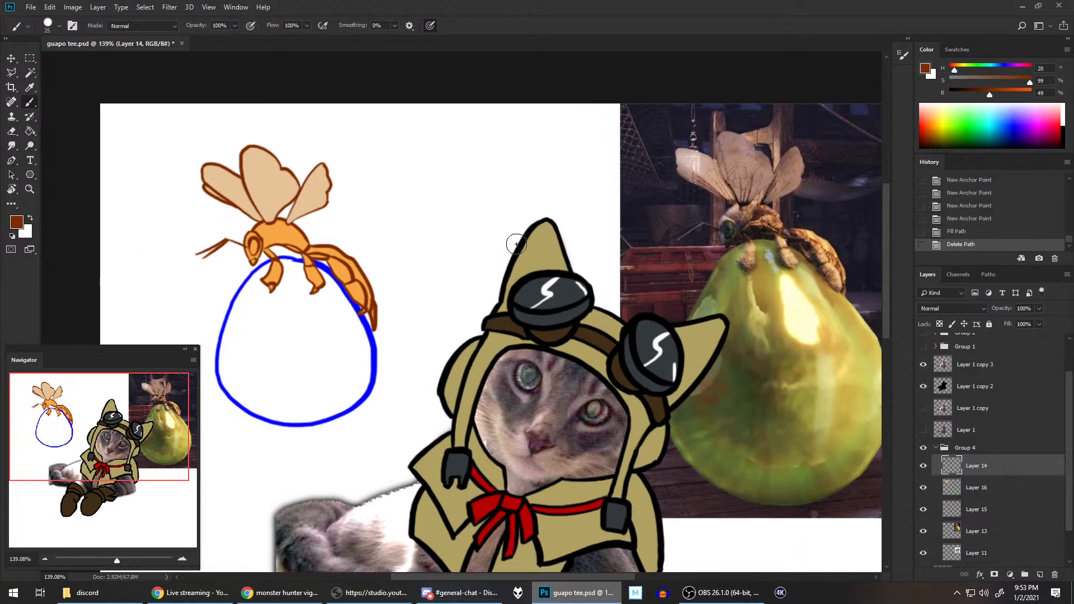
pyautogui.click(1036, 574)
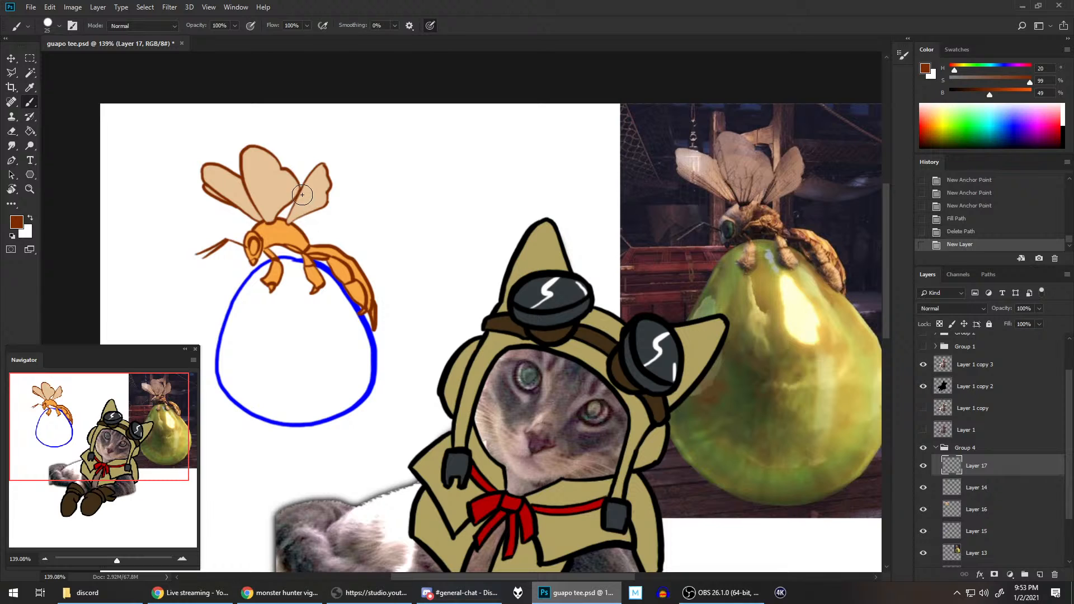
# Step: Paint thin brown veins across the wasp's wings on the new layer with a smaller brush, following the reference photo
pyautogui.press('[')
pyautogui.press('[')
pyautogui.press('[')
pyautogui.press('[')
pyautogui.press('[')
pyautogui.press('[')
pyautogui.moveTo(230, 192)
pyautogui.mouseDown()
pyautogui.moveTo(242, 185)
pyautogui.moveTo(229, 187)
pyautogui.mouseUp()
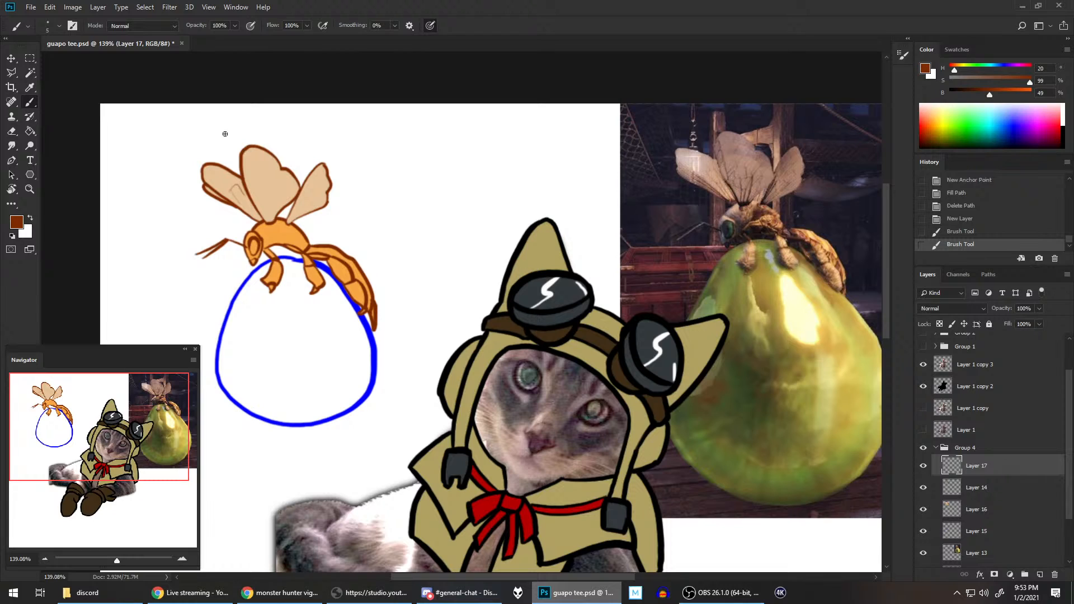
pyautogui.hotkey('ctrl', 'z')
pyautogui.moveTo(233, 193); pyautogui.dragTo(230, 188)
pyautogui.moveTo(231, 189); pyautogui.dragTo(225, 180)
pyautogui.moveTo(252, 199); pyautogui.dragTo(247, 207)
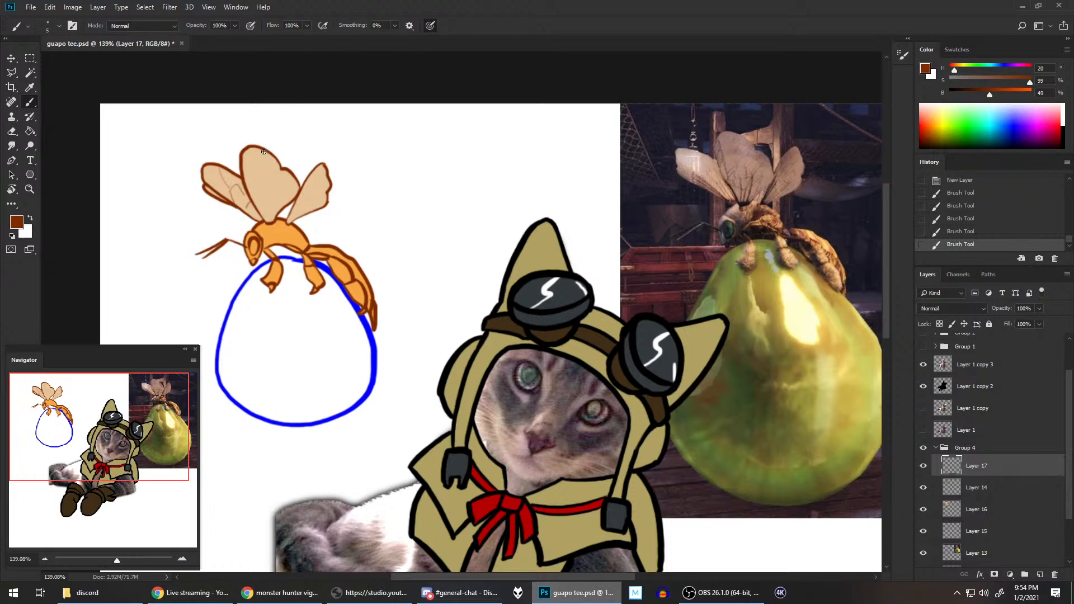
pyautogui.moveTo(283, 171)
pyautogui.mouseDown()
pyautogui.moveTo(282, 161)
pyautogui.moveTo(259, 187)
pyautogui.mouseUp()
# Step: On Layer 16, sample the green of the reference wasp's eye and set its saturation to 75% and brightness to 74%
pyautogui.click(994, 509)
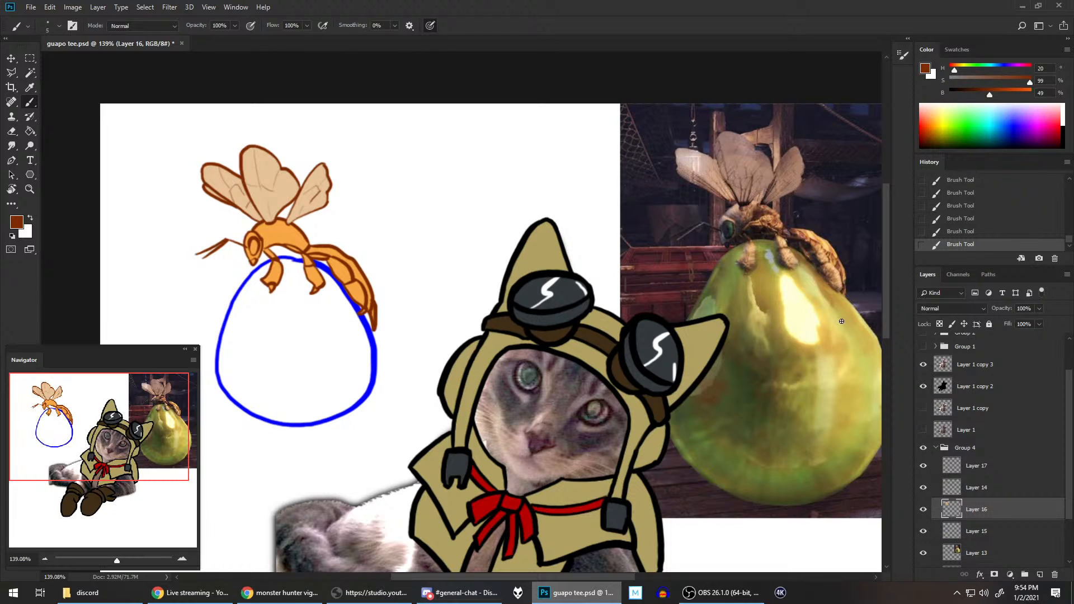
pyautogui.keyDown('alt'); pyautogui.click(730, 225); pyautogui.keyUp('alt')
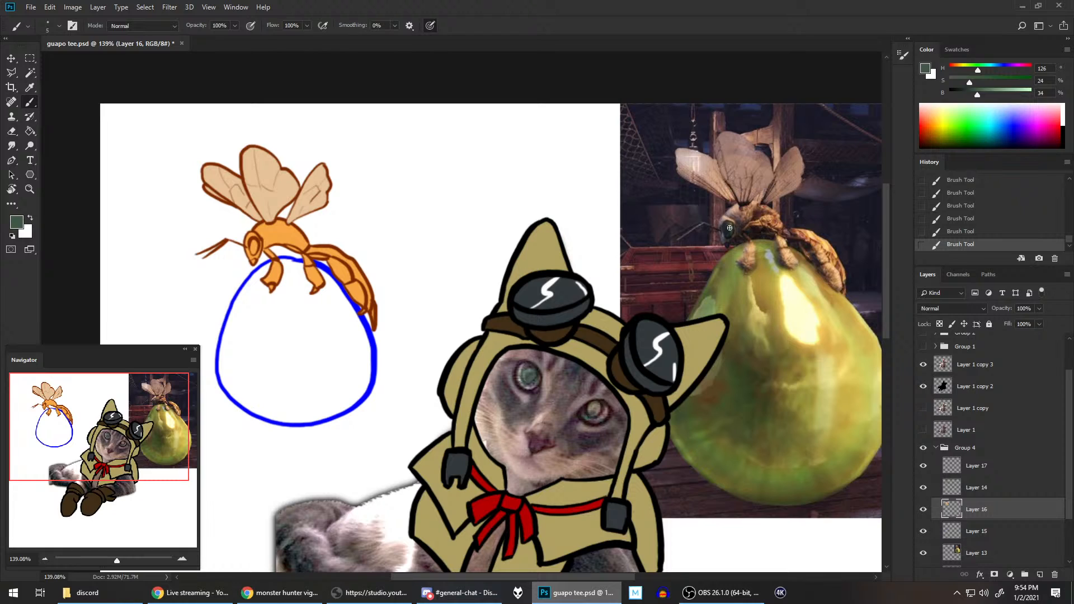
pyautogui.click(1012, 81)
pyautogui.moveTo(253, 244); pyautogui.dragTo(252, 250)
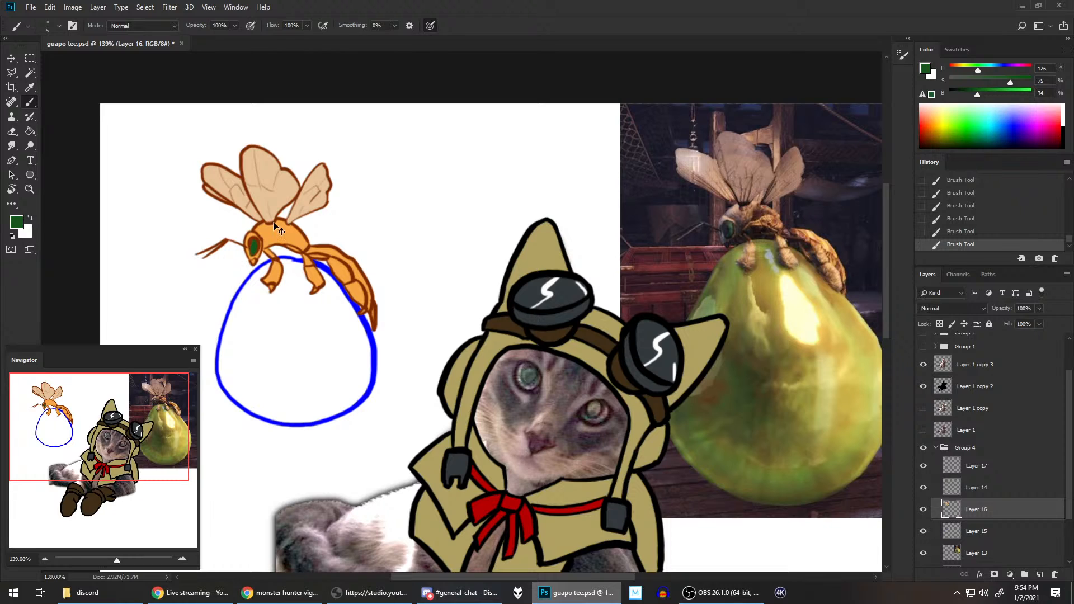
pyautogui.hotkey('ctrl', 'z')
pyautogui.click(1009, 94)
# Step: Paint the inside of the wasp's eye with the bright green and save the document
pyautogui.scroll(4, 264, 242)
pyautogui.moveTo(169, 242); pyautogui.dragTo(358, 249)
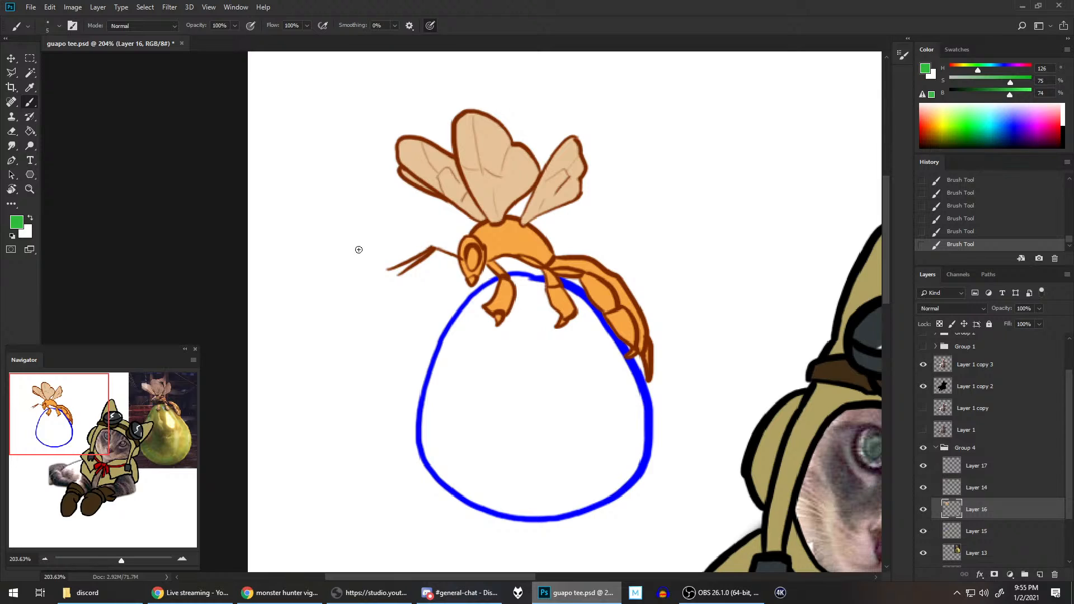
pyautogui.moveTo(473, 250)
pyautogui.mouseDown()
pyautogui.moveTo(474, 263)
pyautogui.moveTo(472, 252)
pyautogui.mouseUp()
pyautogui.scroll(-3, 678, 221)
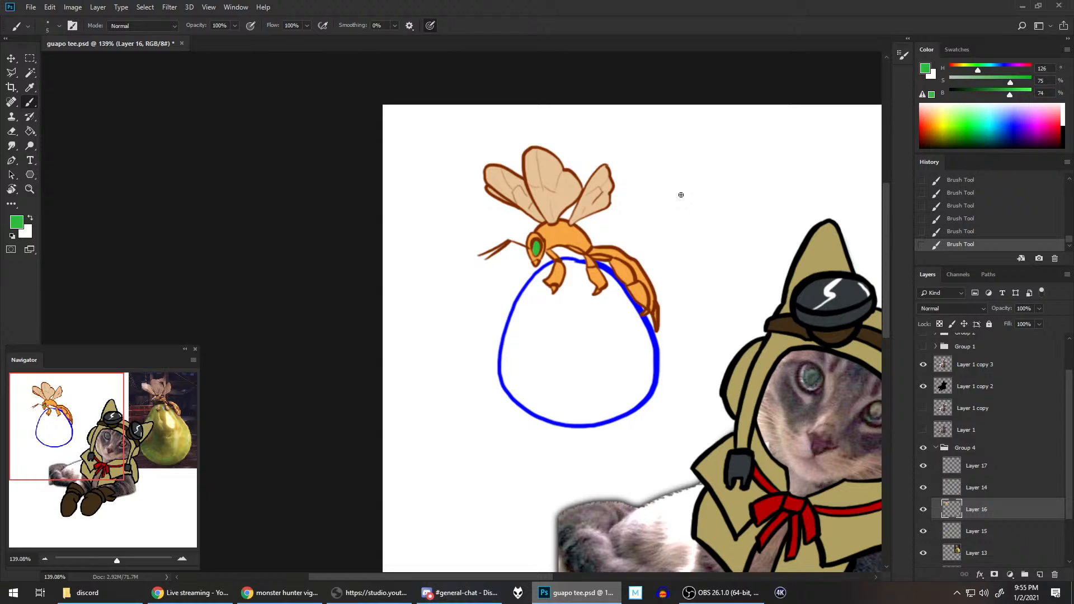
pyautogui.hotkey('ctrl', 's')
pyautogui.moveTo(706, 173); pyautogui.dragTo(569, 169)
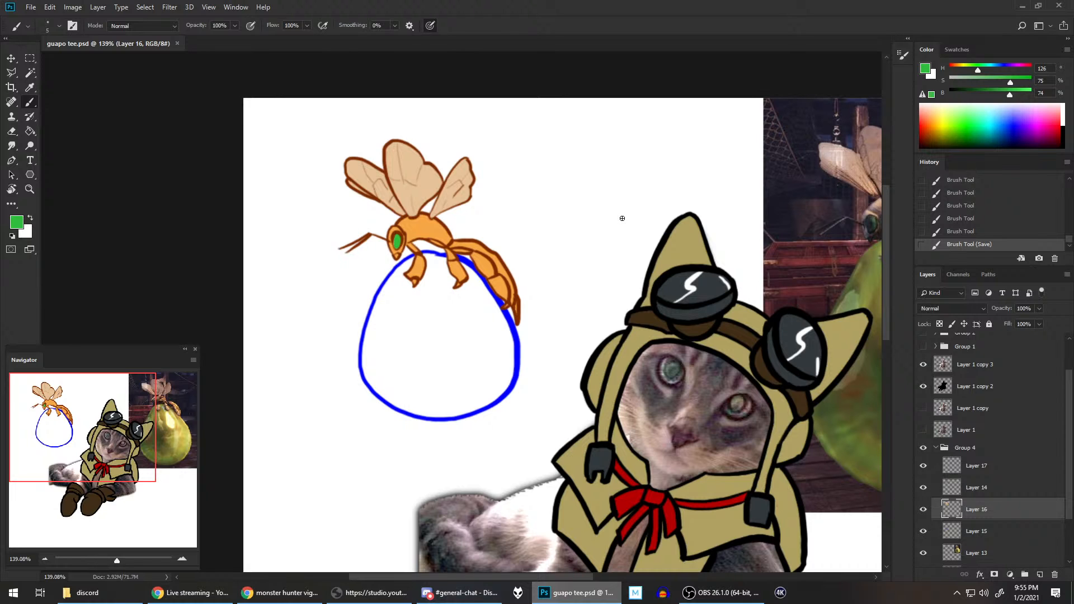
pyautogui.scroll(-3, 622, 218)
pyautogui.scroll(1, 622, 219)
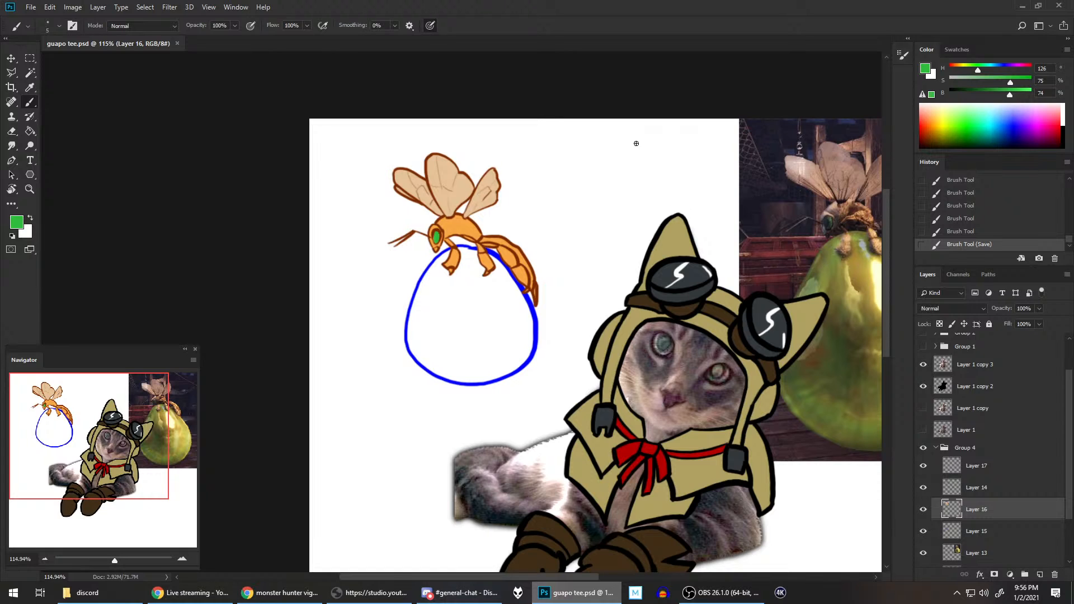
pyautogui.scroll(-2, 636, 144)
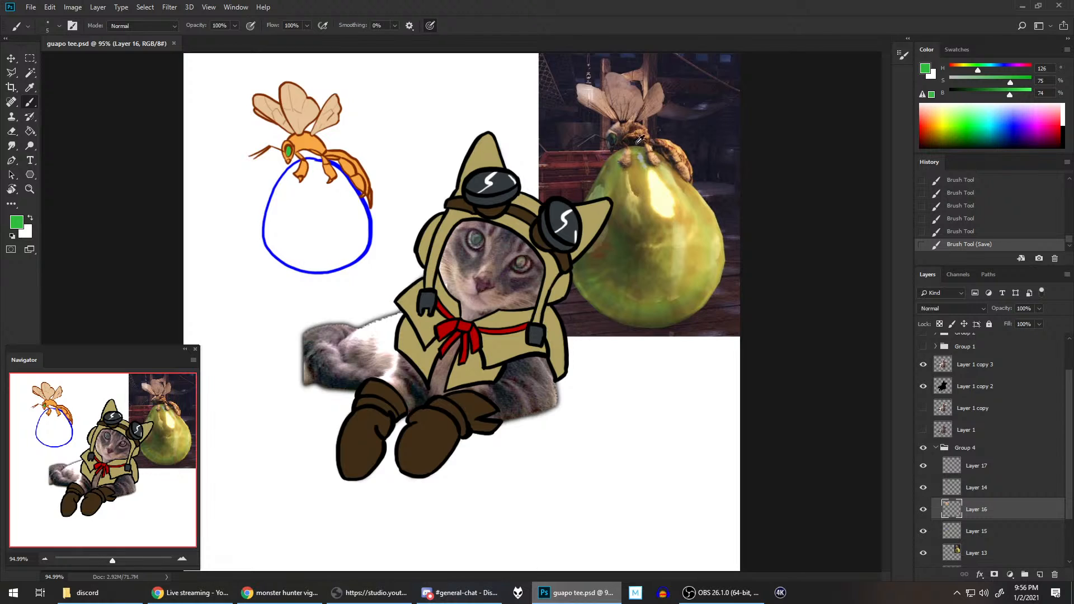
pyautogui.scroll(1, 636, 144)
pyautogui.moveTo(417, 96); pyautogui.dragTo(455, 122)
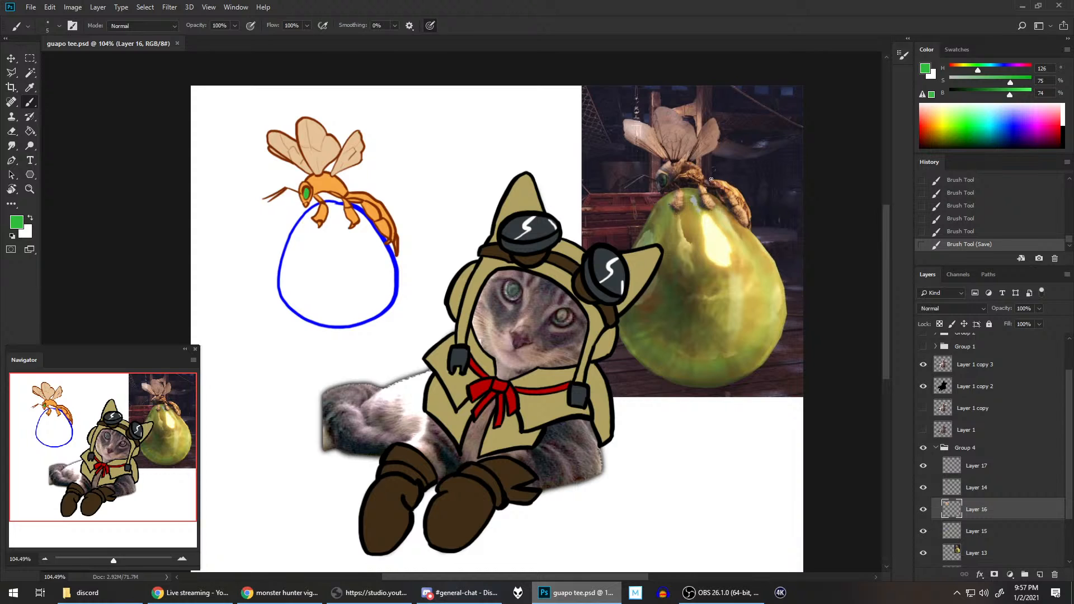
# Step: Add a new layer directly above Layer 13, beneath the sac's outline on Layer 15
pyautogui.scroll(-3, 1020, 479)
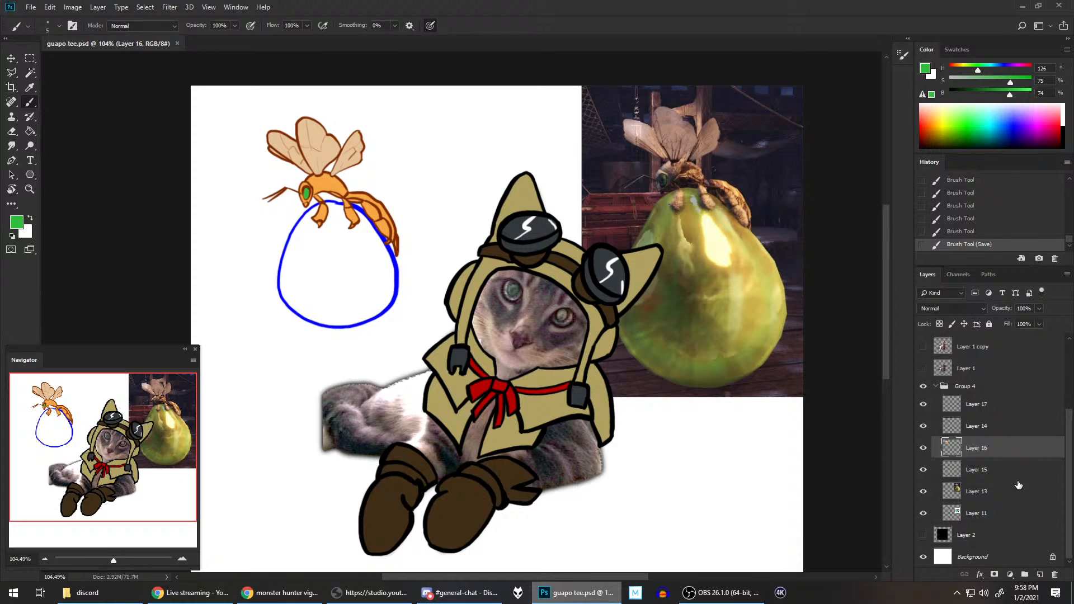
pyautogui.click(923, 469)
pyautogui.click(923, 469)
pyautogui.click(972, 470)
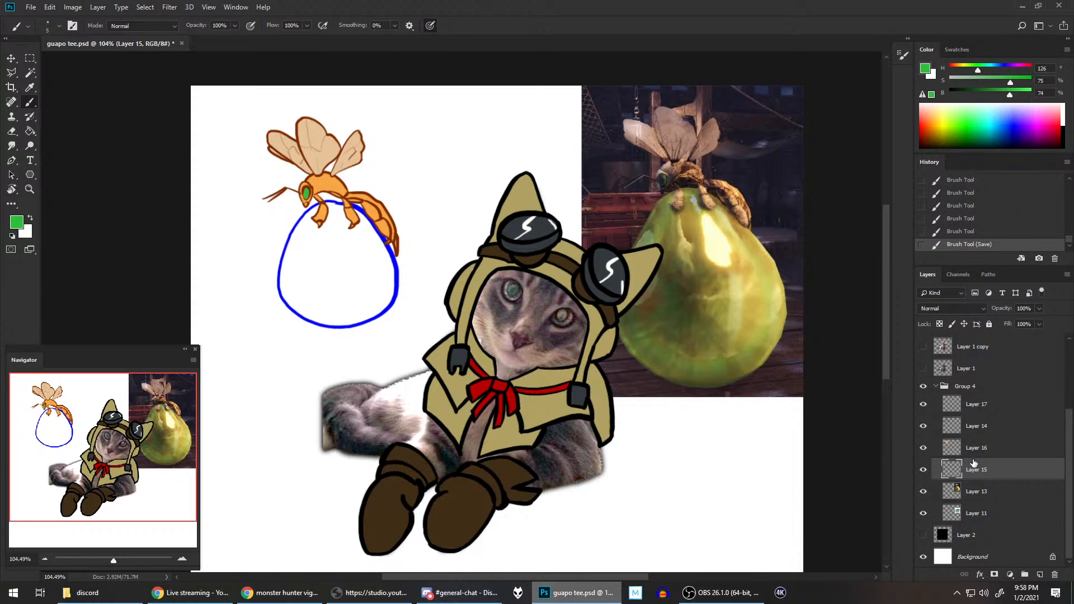
pyautogui.click(976, 491)
pyautogui.click(1040, 574)
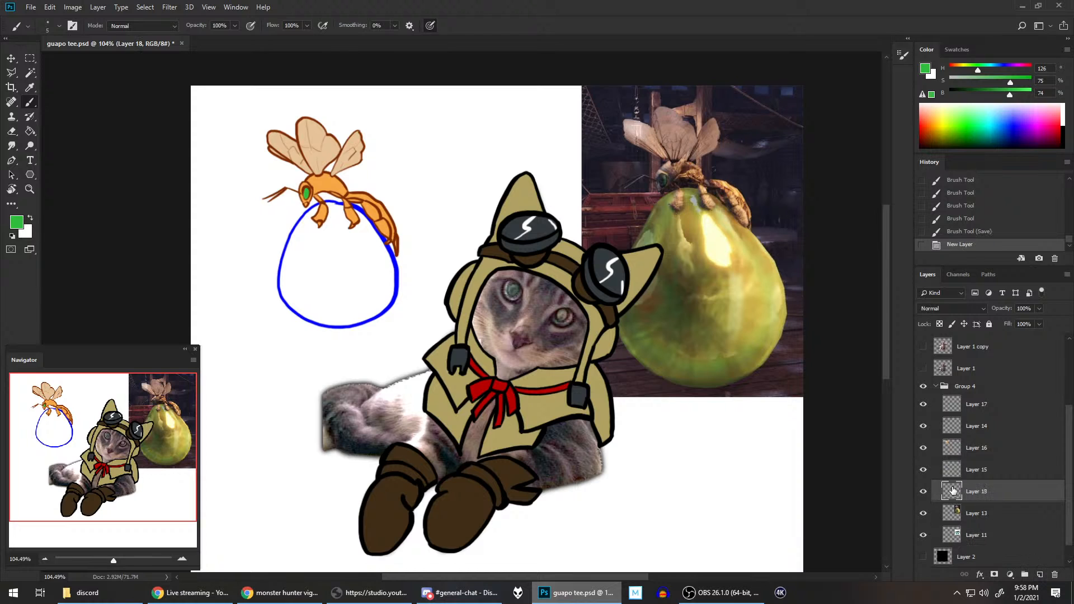
# Step: Magic Wand the inside of the sac's outline on Layer 15 and expand the selection by 4 pixels
pyautogui.click(998, 473)
pyautogui.click(31, 73)
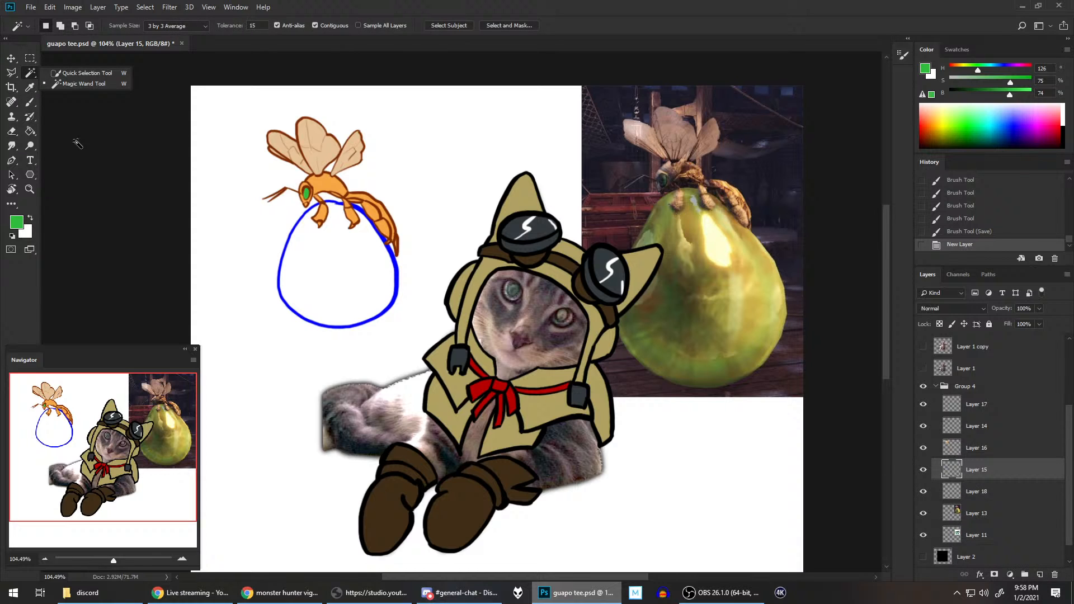
pyautogui.click(349, 250)
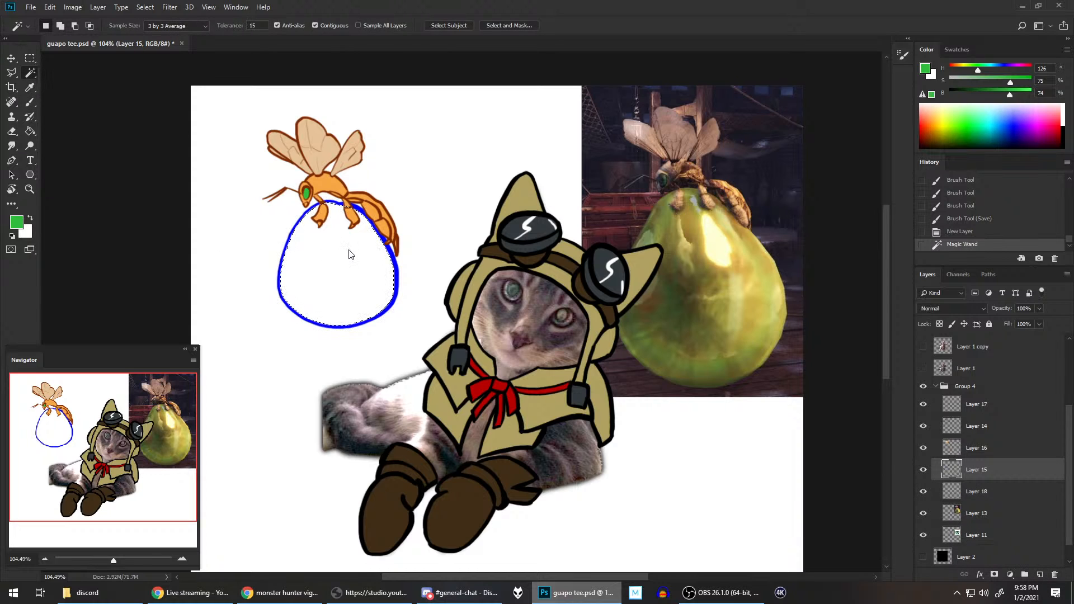
pyautogui.click(145, 7)
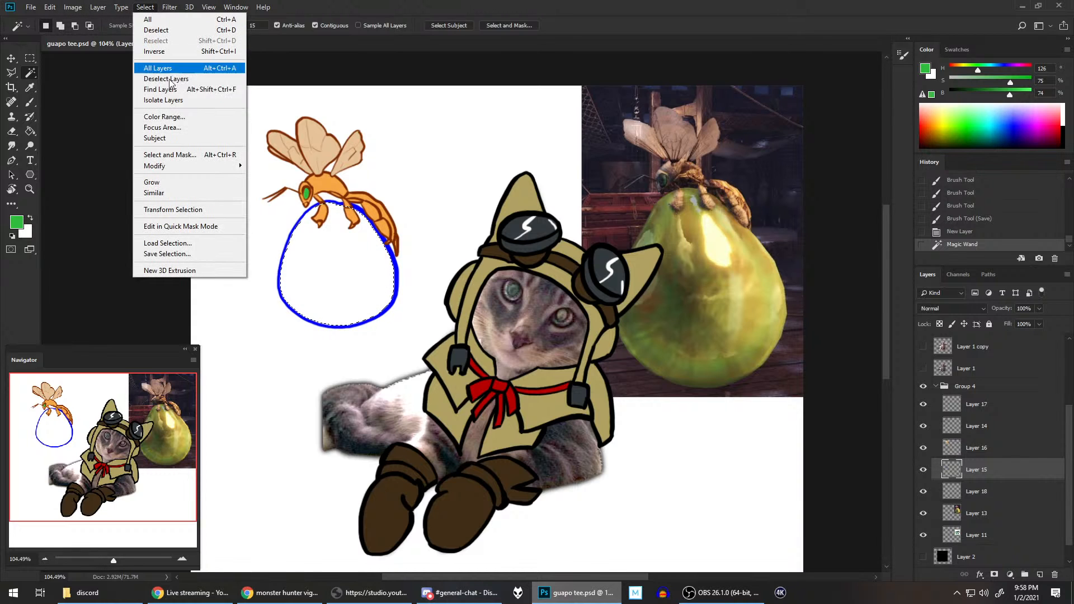
pyautogui.moveTo(224, 166)
pyautogui.click(274, 186)
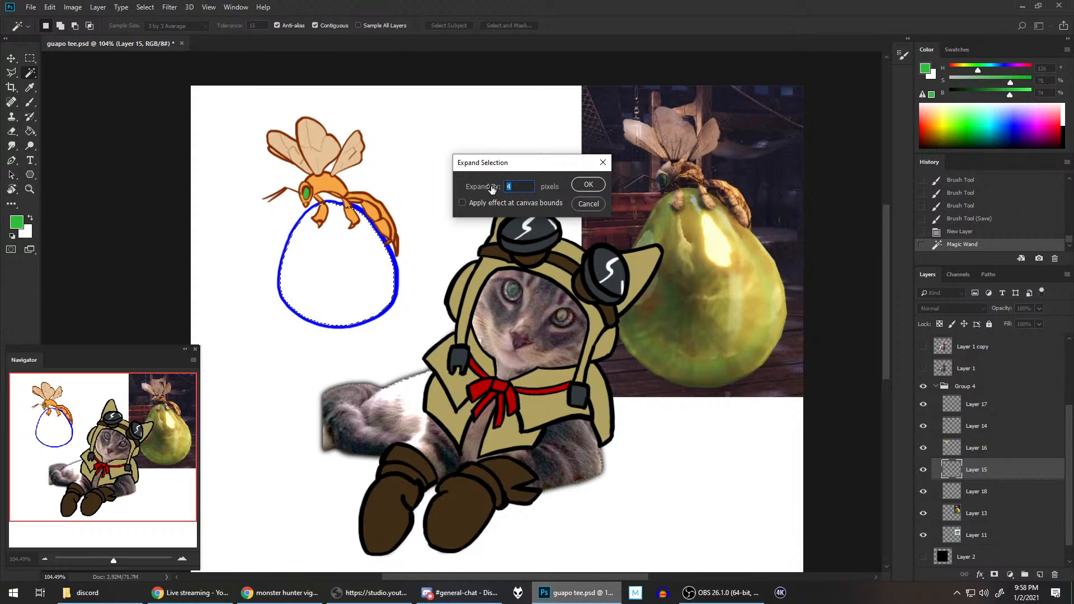
pyautogui.click(581, 186)
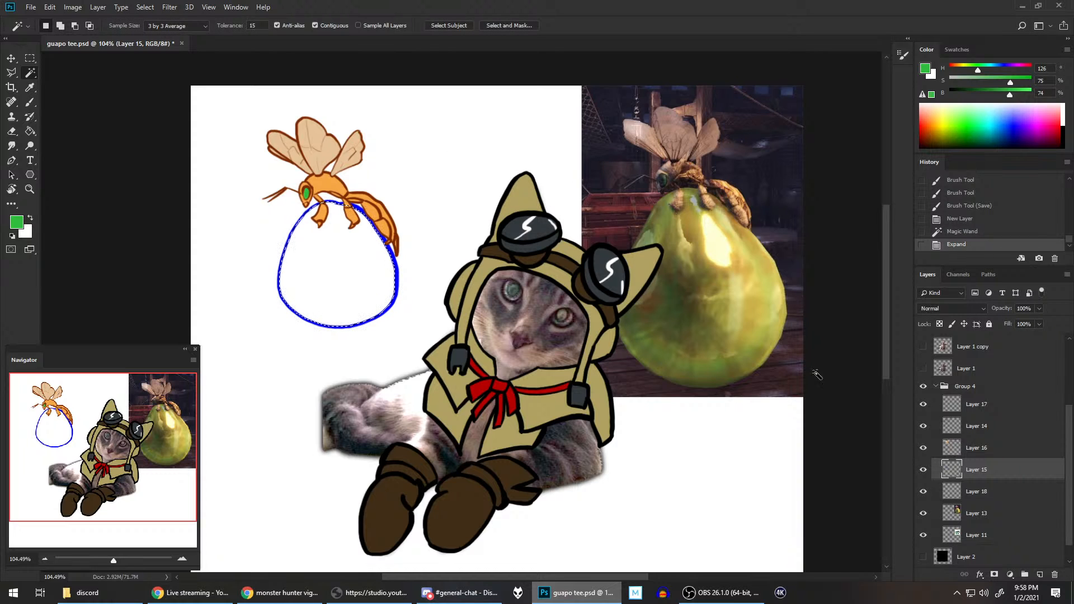
# Step: Fill the sac selection on Layer 18 with the bright green using the Paint Bucket, and deselect
pyautogui.click(991, 496)
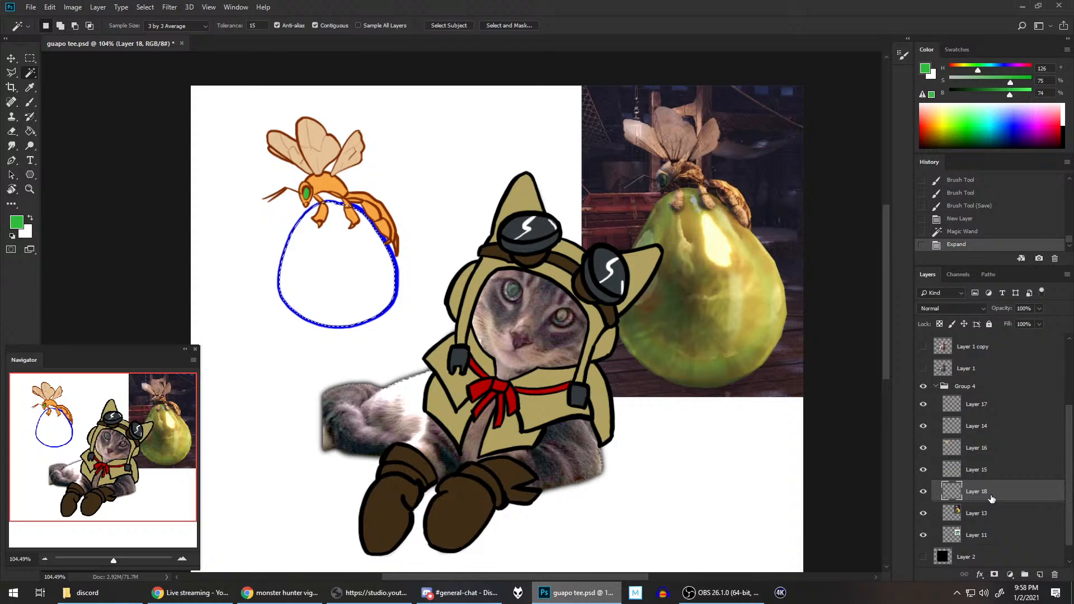
pyautogui.click(30, 132)
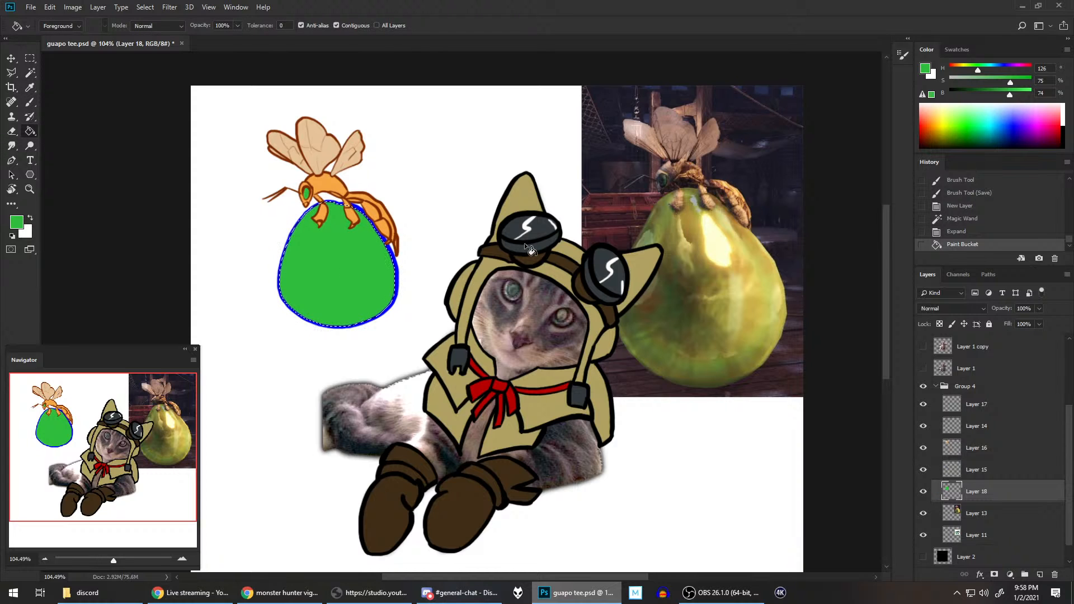
pyautogui.hotkey('ctrl', 'd')
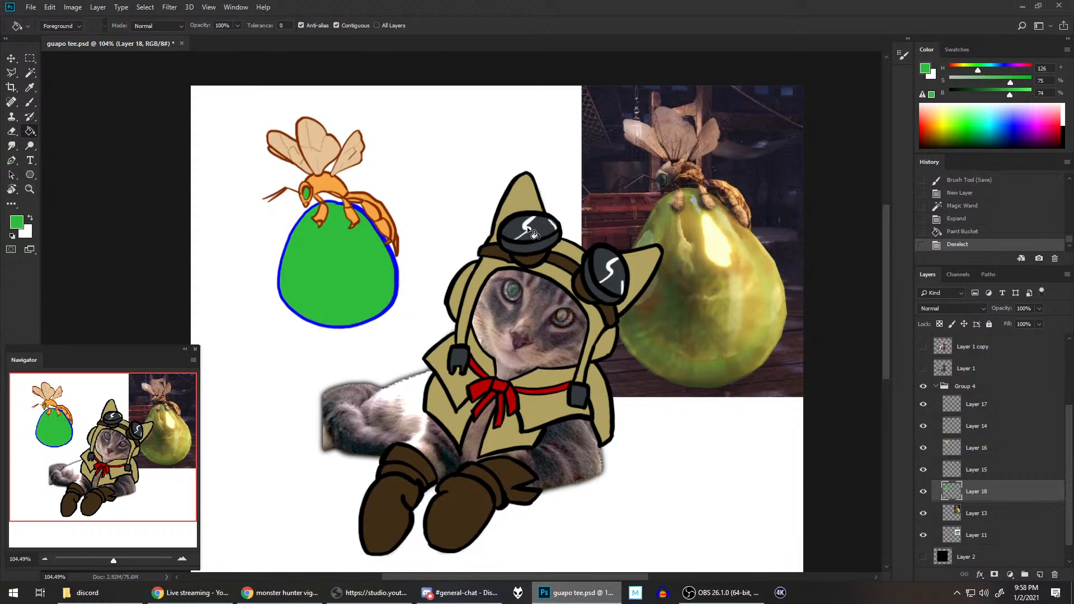
# Step: Lock Layer 15's transparent pixels and paint over the blue sac outline in dark green with hue 165 and brightness 43%
pyautogui.click(984, 473)
pyautogui.click(940, 324)
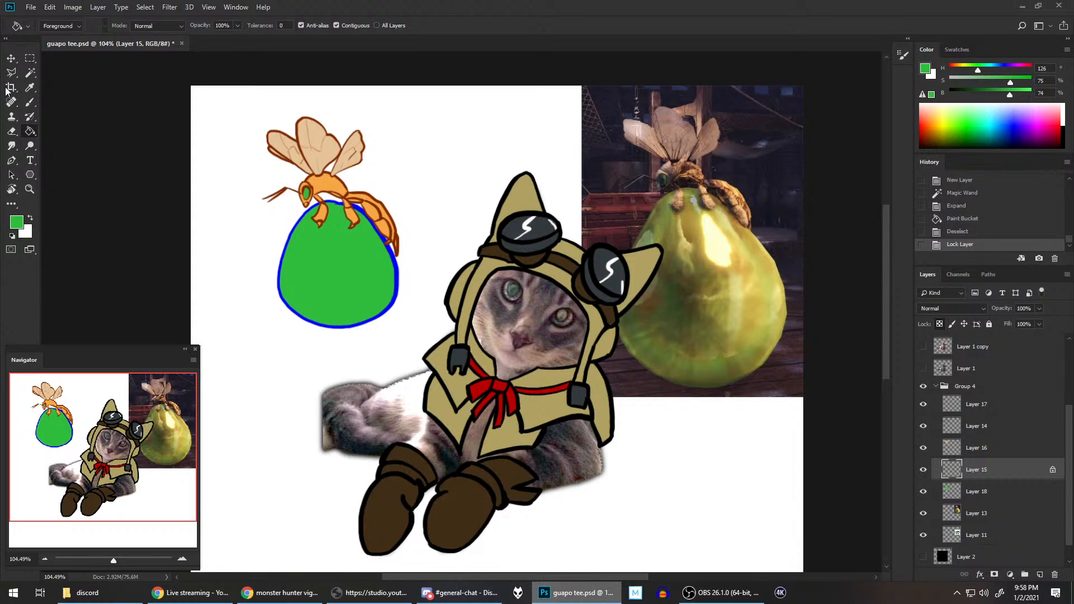
pyautogui.click(984, 93)
pyautogui.click(984, 67)
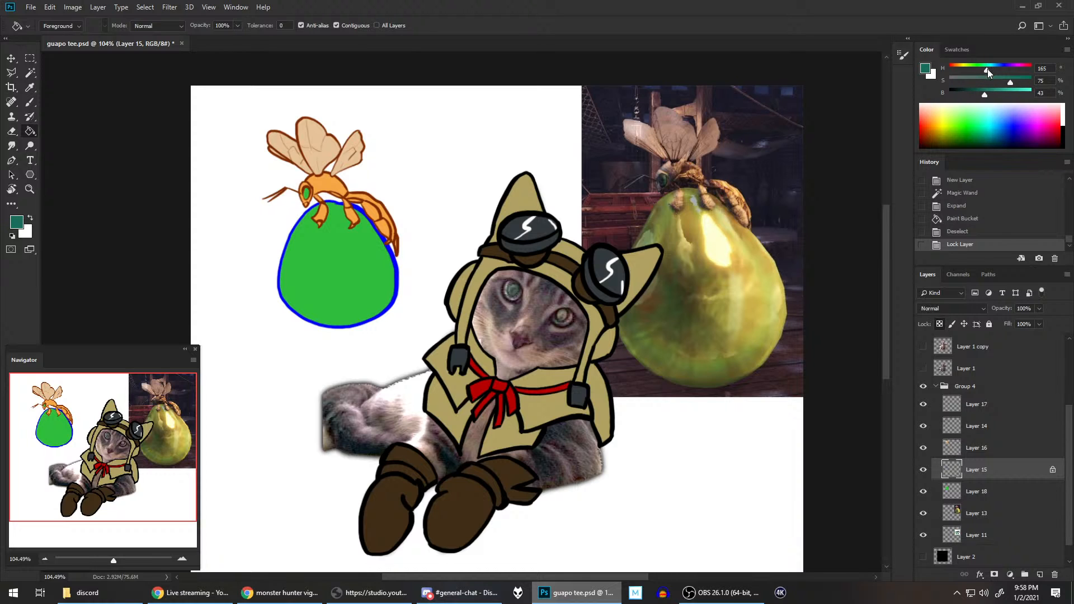
pyautogui.click(32, 101)
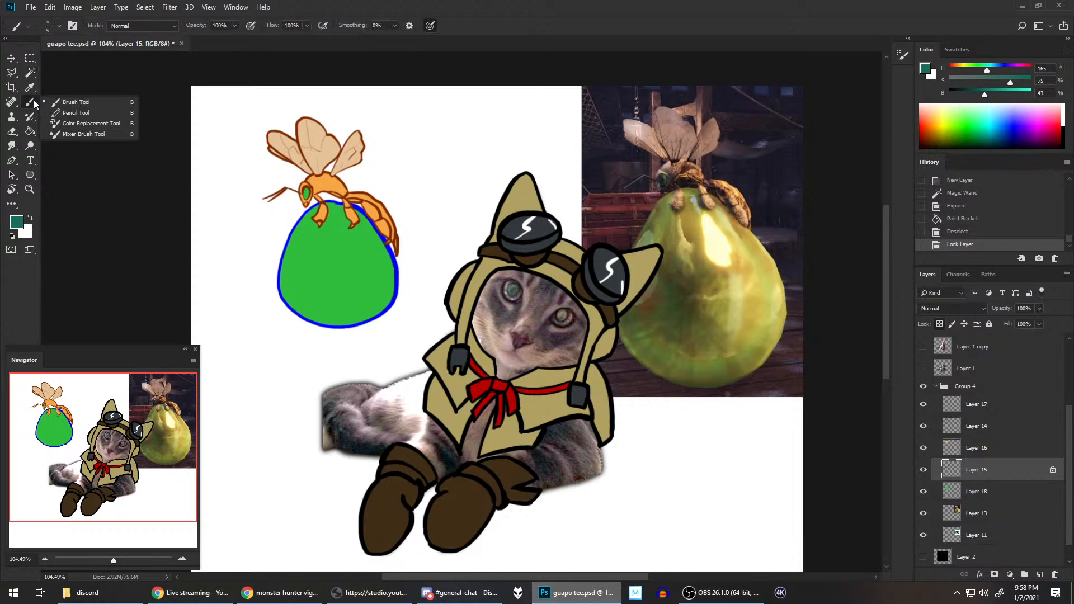
pyautogui.click(285, 162)
pyautogui.press(']')
pyautogui.press(']')
pyautogui.press(']')
pyautogui.press(']')
pyautogui.press(']')
pyautogui.press(']')
pyautogui.press(']')
pyautogui.press(']')
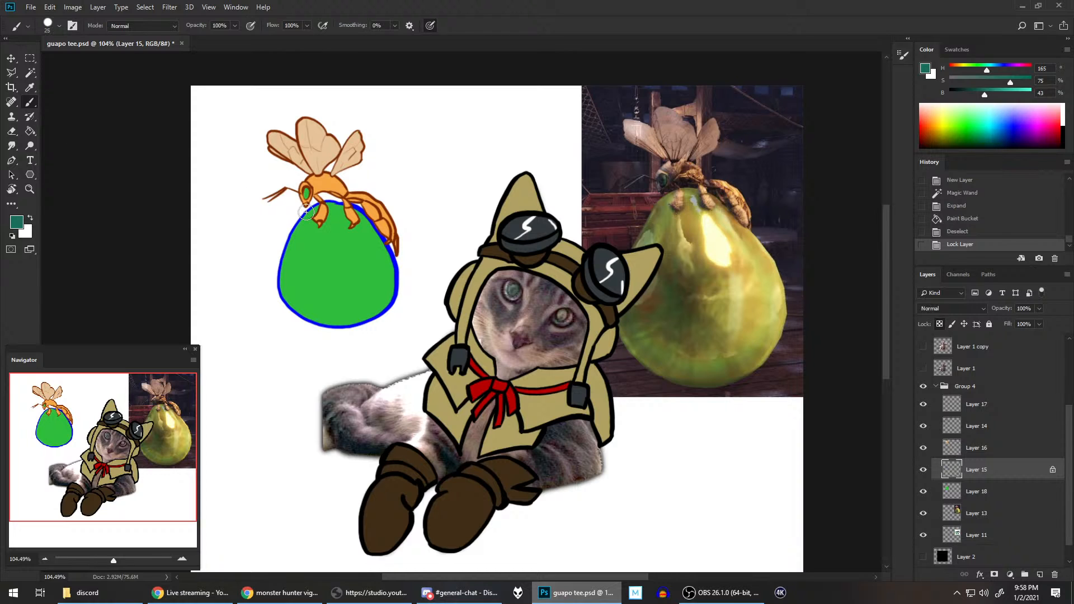
pyautogui.moveTo(306, 212)
pyautogui.mouseDown()
pyautogui.moveTo(284, 256)
pyautogui.moveTo(284, 293)
pyautogui.moveTo(273, 276)
pyautogui.moveTo(321, 328)
pyautogui.moveTo(362, 331)
pyautogui.moveTo(312, 317)
pyautogui.moveTo(368, 322)
pyautogui.moveTo(397, 283)
pyautogui.moveTo(391, 265)
pyautogui.moveTo(386, 313)
pyautogui.moveTo(374, 213)
pyautogui.moveTo(384, 258)
pyautogui.moveTo(339, 198)
pyautogui.moveTo(316, 194)
pyautogui.moveTo(300, 208)
pyautogui.moveTo(326, 204)
pyautogui.mouseUp()
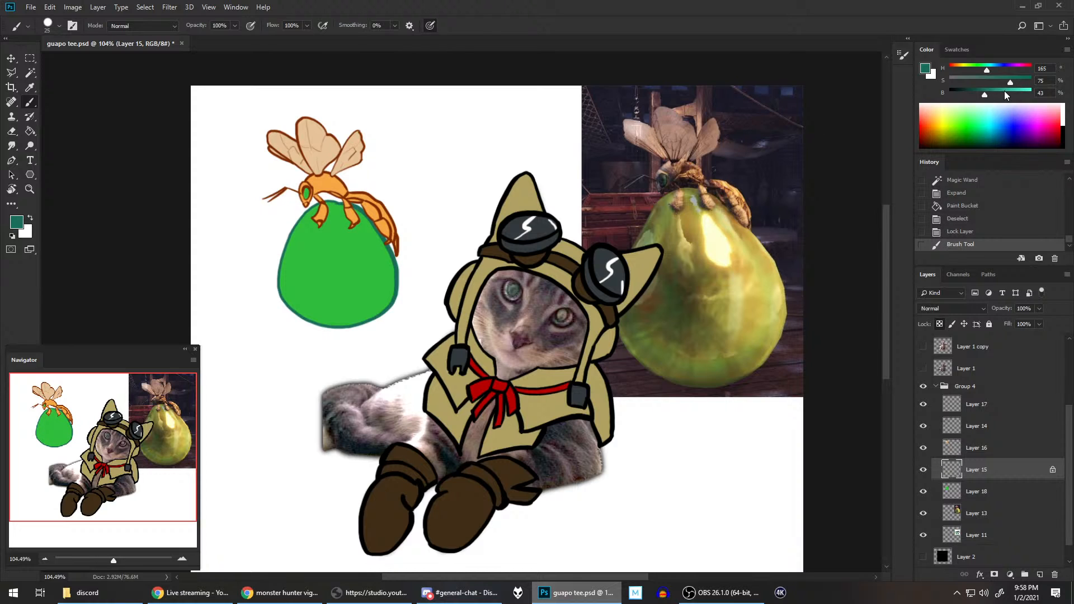
# Step: Repaint the sac's outline in a bluer teal with hue 190 and a larger brush, and save the document
pyautogui.hscroll(-1, 1000, 71)
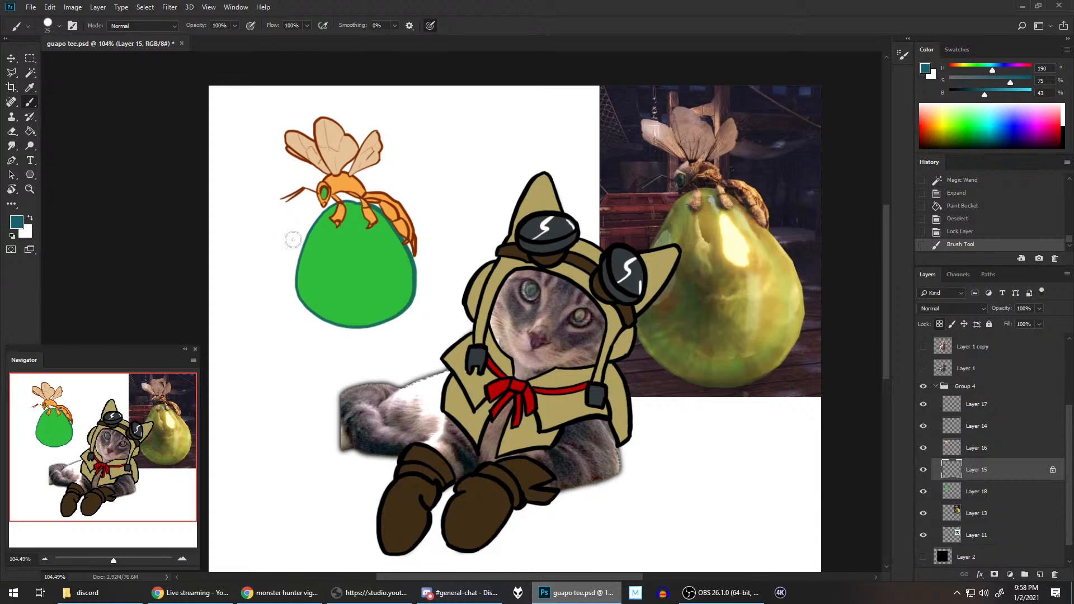
pyautogui.moveTo(287, 293); pyautogui.dragTo(308, 280)
pyautogui.press(']')
pyautogui.press(']')
pyautogui.press(']')
pyautogui.press(']')
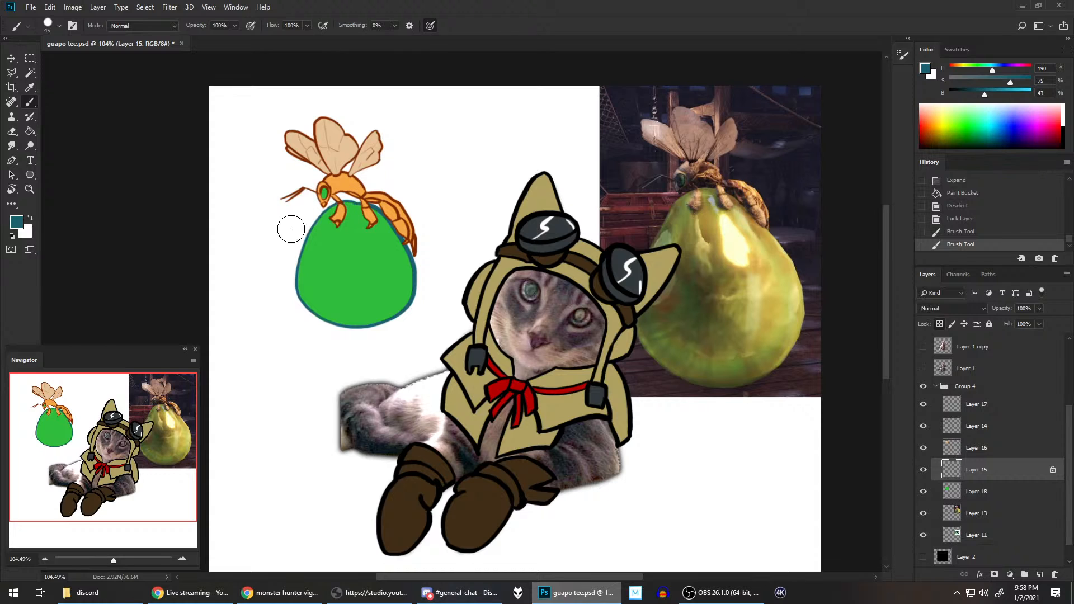
pyautogui.hotkey('ctrl', 's')
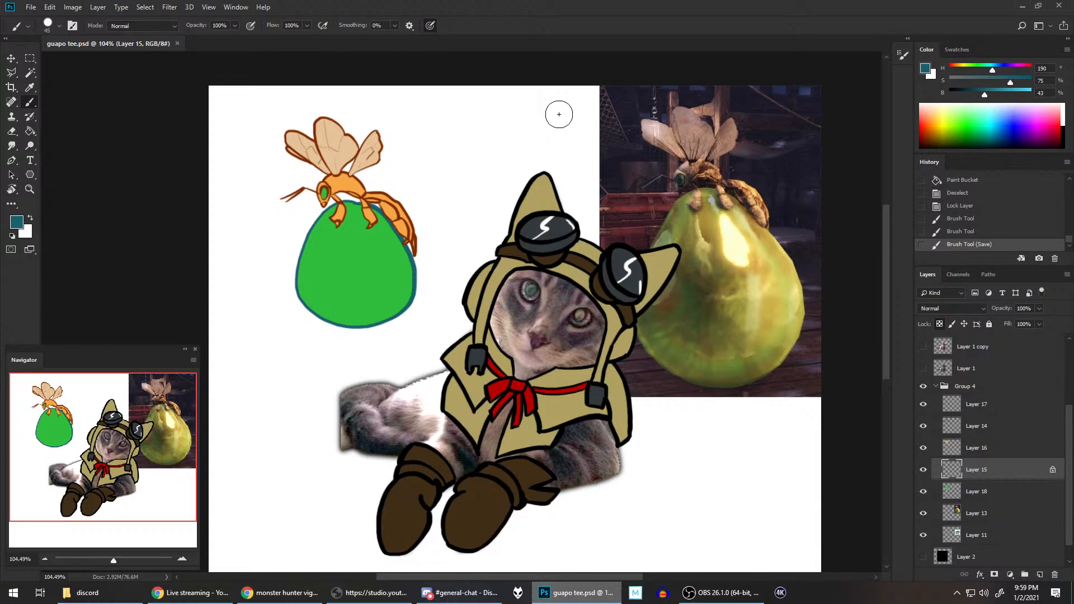
# Step: Hide the wasp reference photo on Layer 13
pyautogui.scroll(-2, 559, 157)
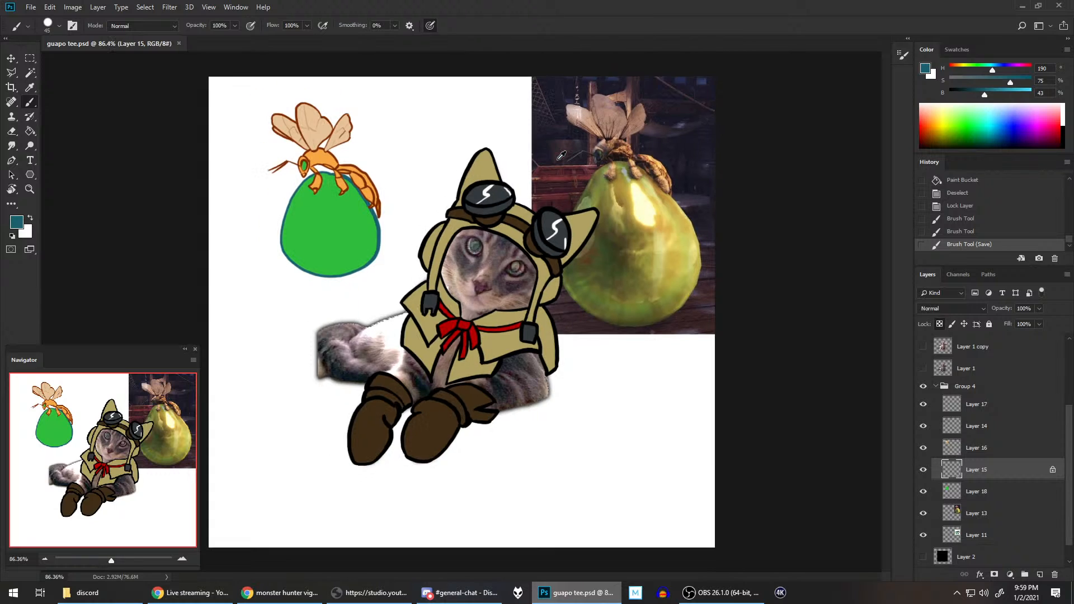
pyautogui.scroll(1, 559, 158)
pyautogui.scroll(-1, 560, 157)
pyautogui.click(922, 513)
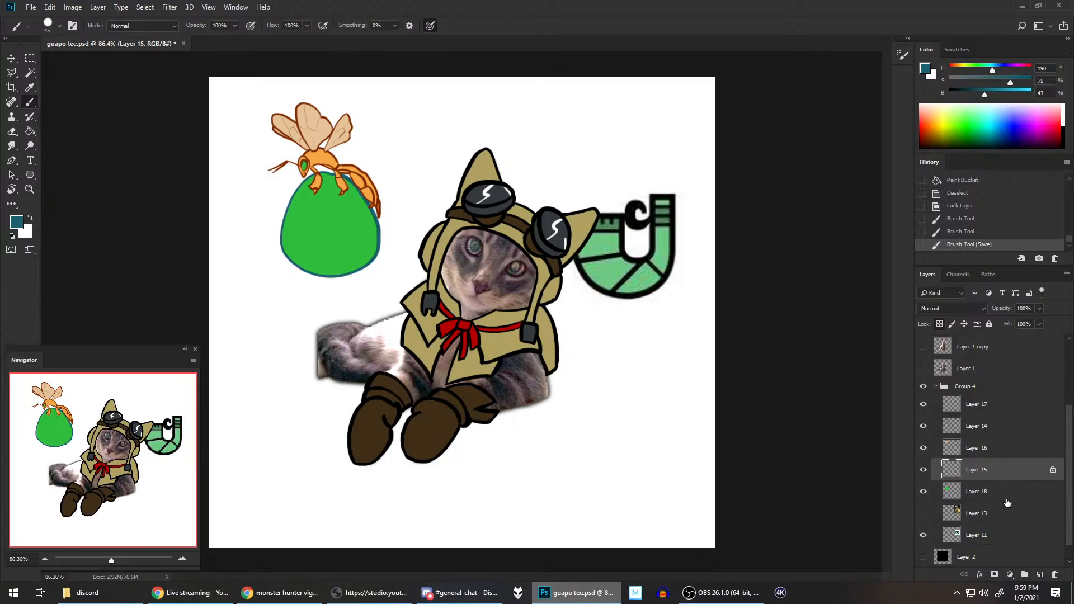
pyautogui.click(923, 535)
pyautogui.click(922, 536)
# Step: Hide the green reference emblem on Layer 11 and collapse Group 4
pyautogui.click(936, 387)
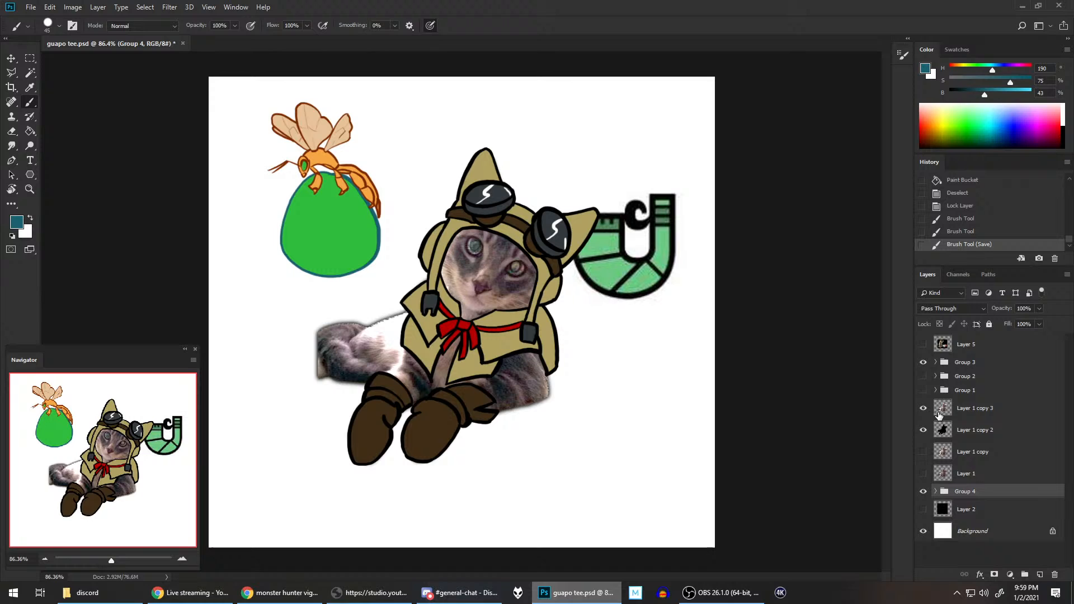
pyautogui.click(924, 491)
pyautogui.click(923, 491)
pyautogui.click(935, 491)
pyautogui.scroll(-3, 943, 484)
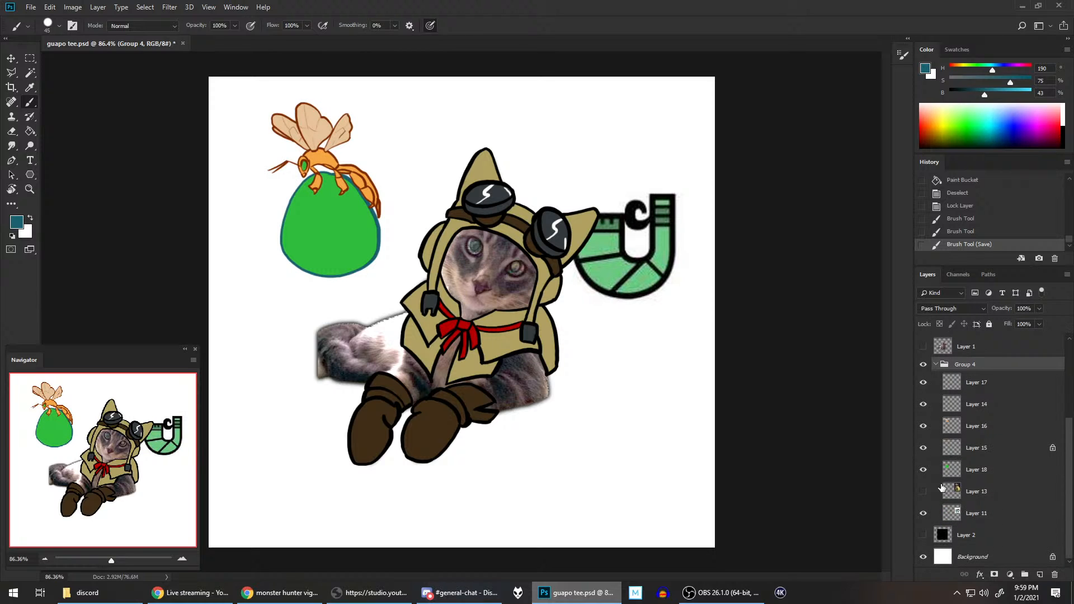
pyautogui.click(924, 513)
pyautogui.scroll(2, 940, 461)
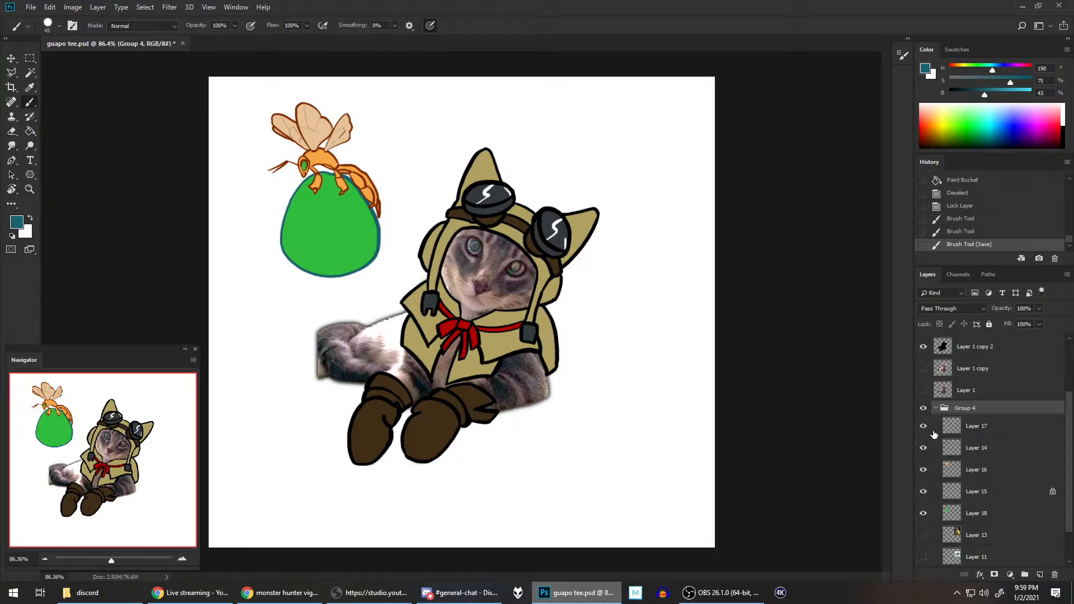
pyautogui.click(935, 408)
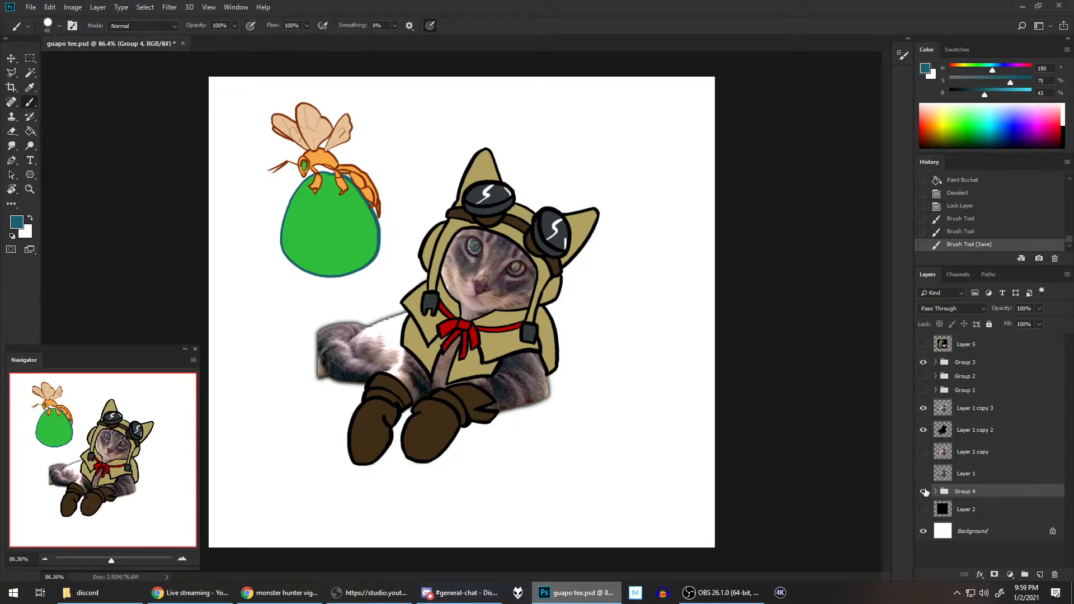
# Step: Move Group 4 with the wasp and sac closer to the cat, just above its tail
pyautogui.click(10, 61)
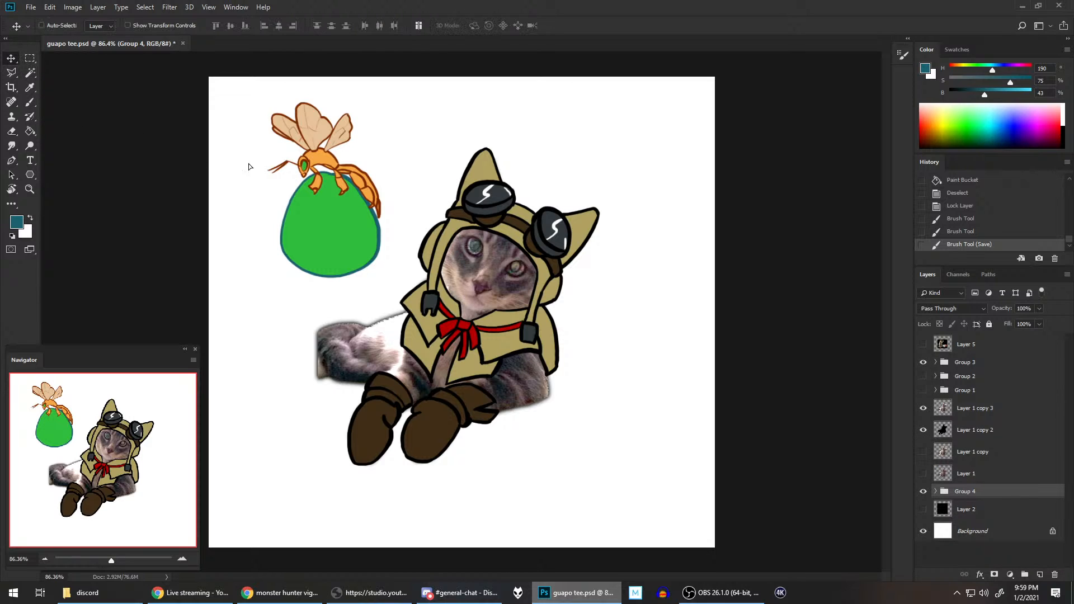
pyautogui.moveTo(246, 163); pyautogui.dragTo(275, 188)
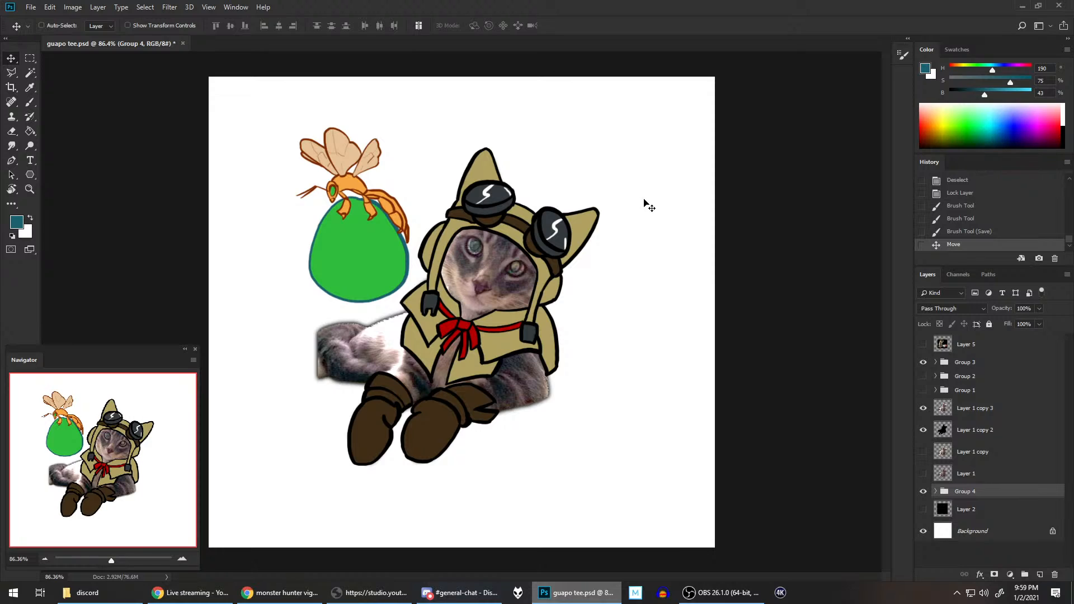
pyautogui.moveTo(383, 186); pyautogui.dragTo(382, 200)
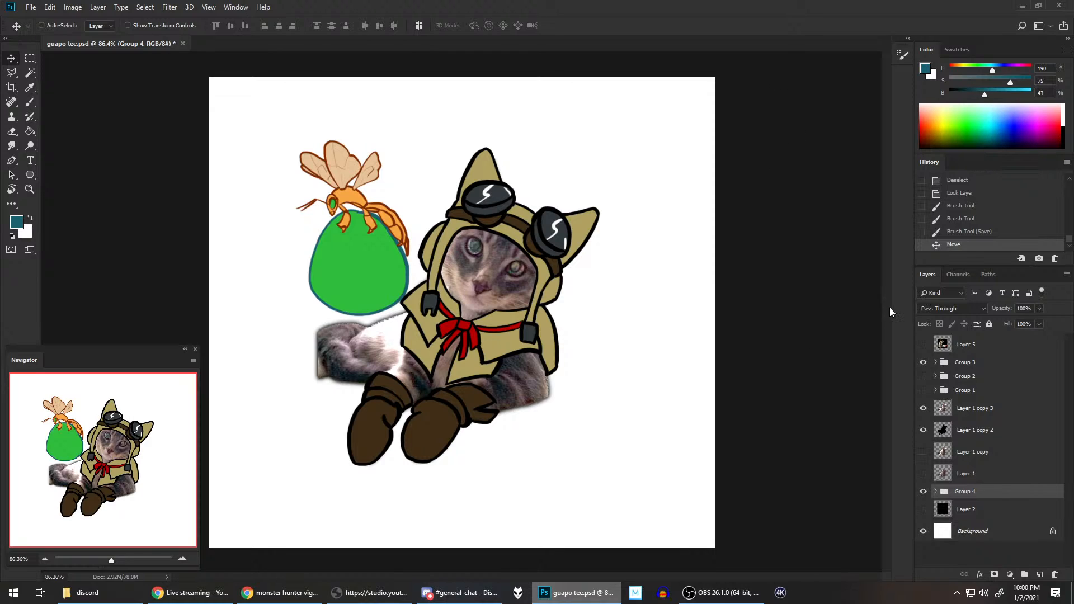
# Step: On Layer 18, sample the sac's green for the Brush and adjust it to hue 95, saturation 17% and brightness 94%
pyautogui.click(935, 491)
pyautogui.scroll(-3, 978, 403)
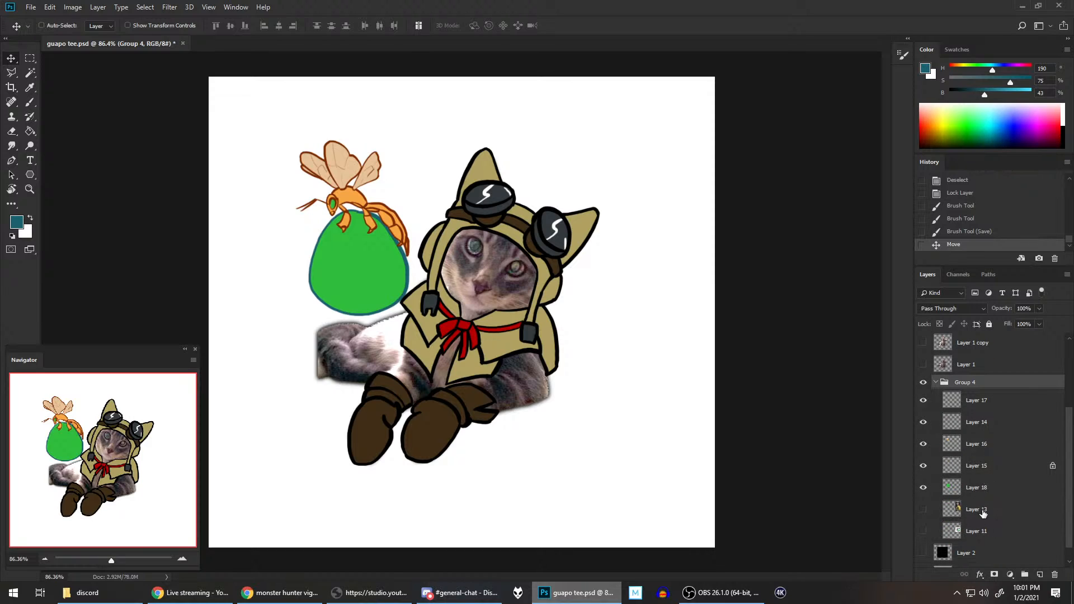
pyautogui.click(1007, 494)
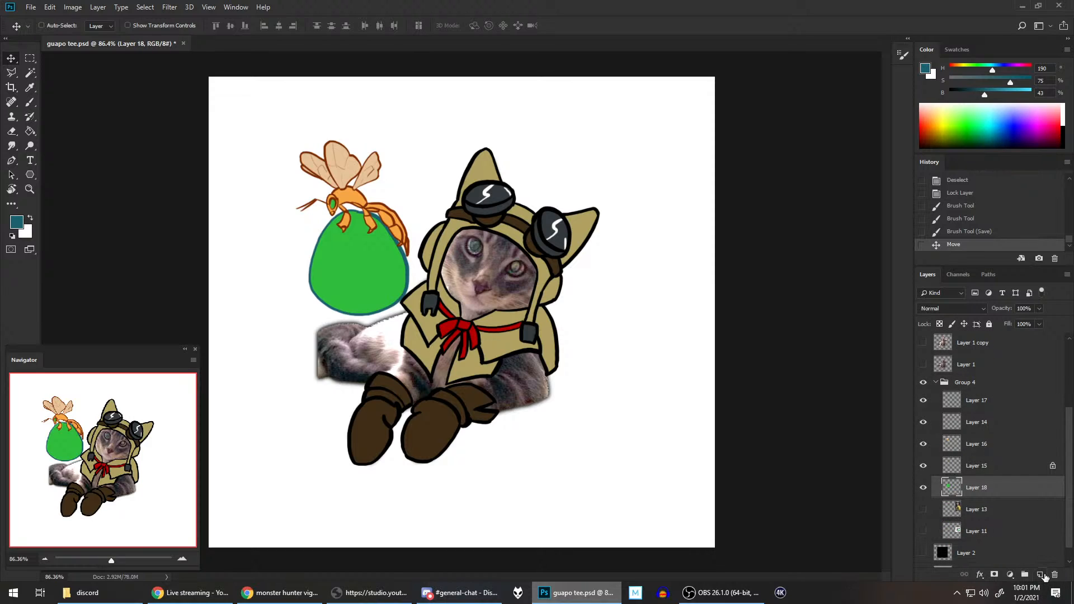
pyautogui.click(31, 105)
pyautogui.click(360, 274)
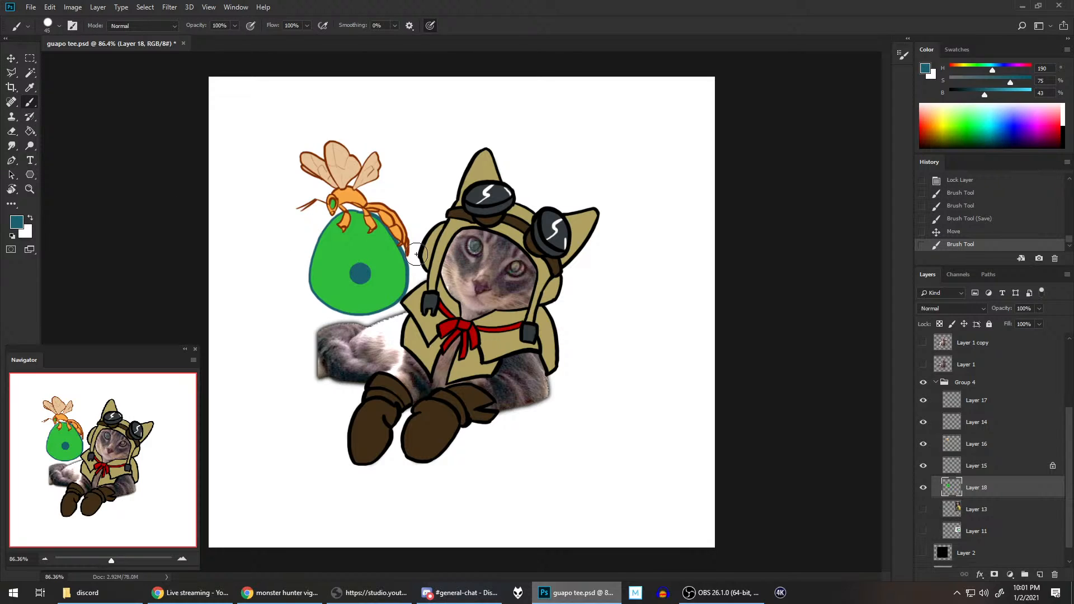
pyautogui.hotkey('ctrl', 'z')
pyautogui.keyDown('alt'); pyautogui.click(373, 258); pyautogui.keyUp('alt')
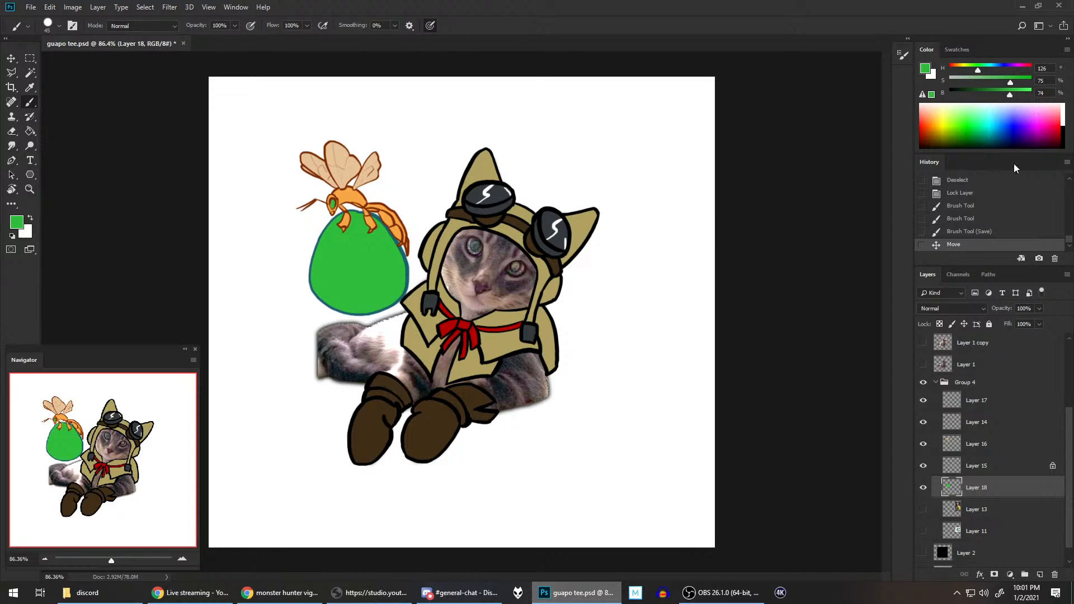
pyautogui.click(974, 80)
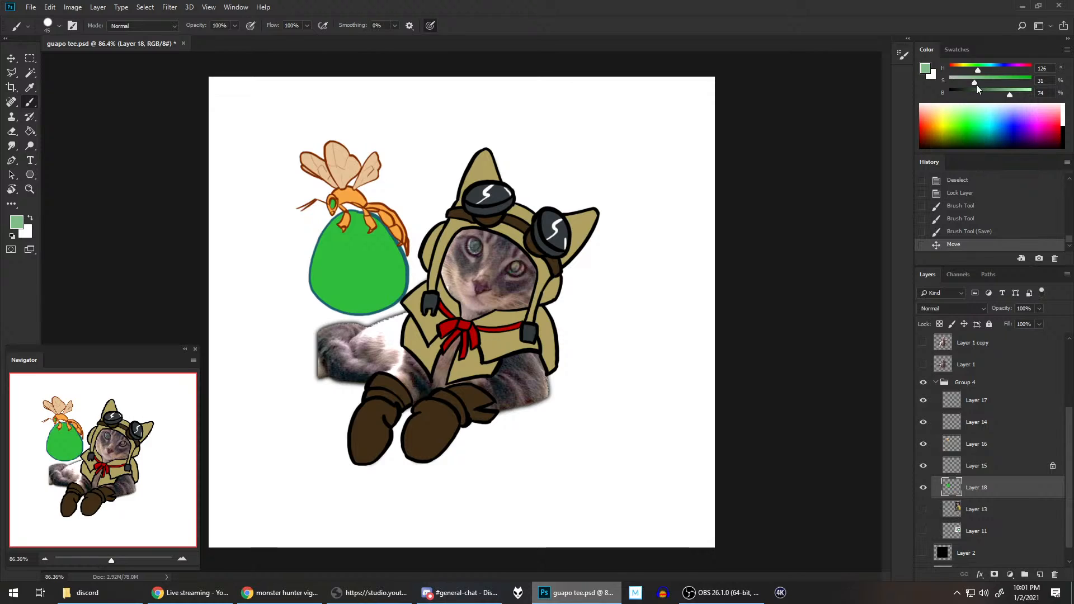
pyautogui.click(971, 68)
pyautogui.moveTo(1009, 91); pyautogui.dragTo(1026, 90)
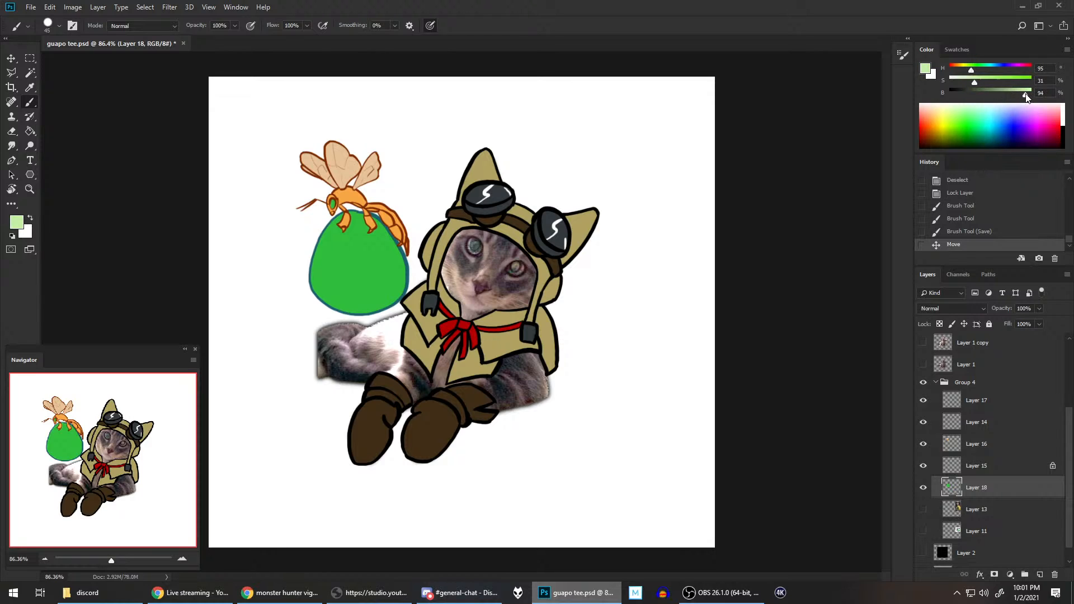
pyautogui.click(964, 81)
# Step: Paint a curved pale highlight along the sac's upper right side with a smaller brush
pyautogui.scroll(3, 425, 112)
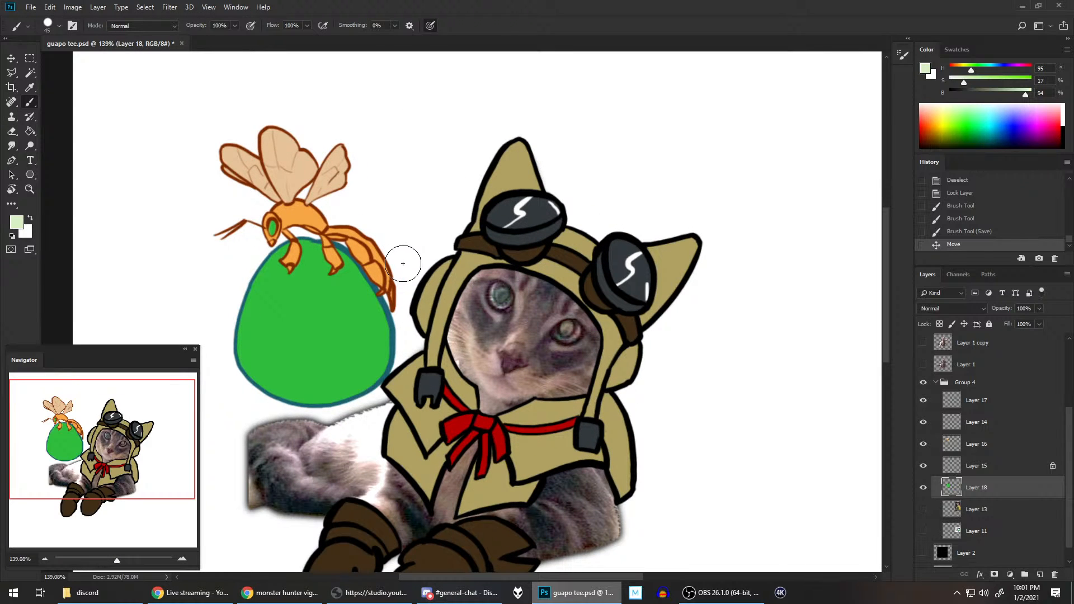
pyautogui.press('[')
pyautogui.press('[')
pyautogui.press('[')
pyautogui.press('[')
pyautogui.moveTo(344, 274); pyautogui.dragTo(363, 339)
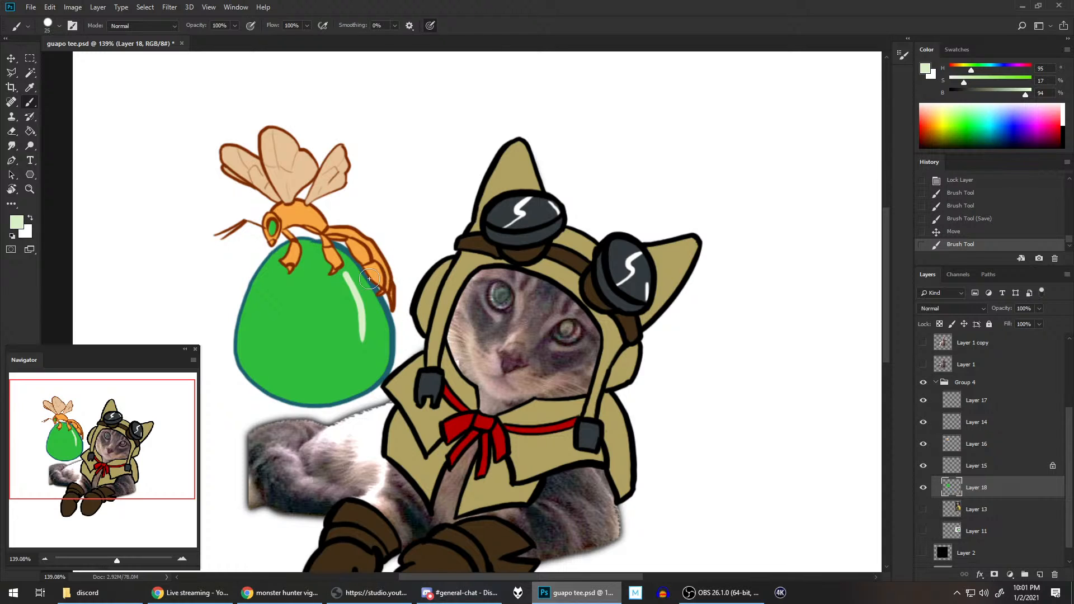
# Step: Replace the sac's pale highlight with a tapered curved stroke using a size 20 brush, and add a small dot below it
pyautogui.hotkey('ctrl', 'z')
pyautogui.press('[')
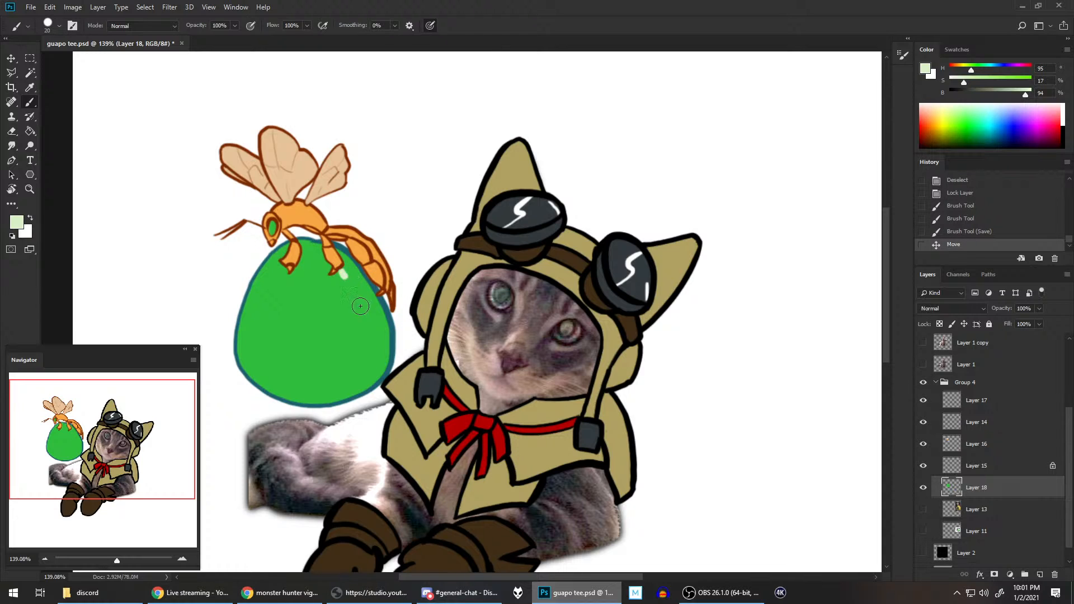
pyautogui.moveTo(345, 276); pyautogui.dragTo(364, 327)
pyautogui.hotkey('ctrl', 'z')
pyautogui.moveTo(344, 277); pyautogui.dragTo(365, 326)
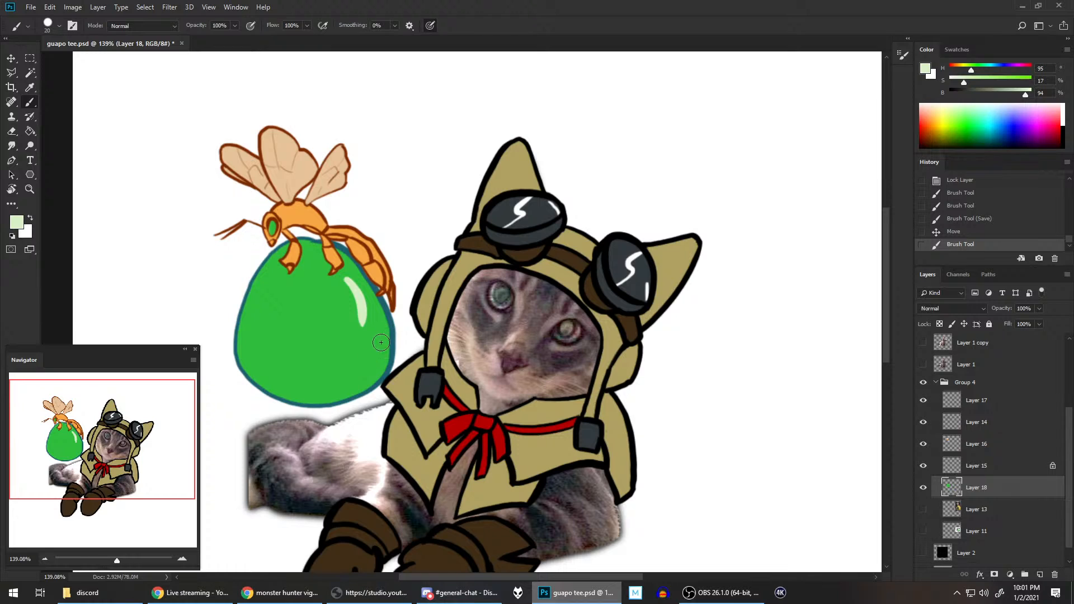
pyautogui.click(358, 357)
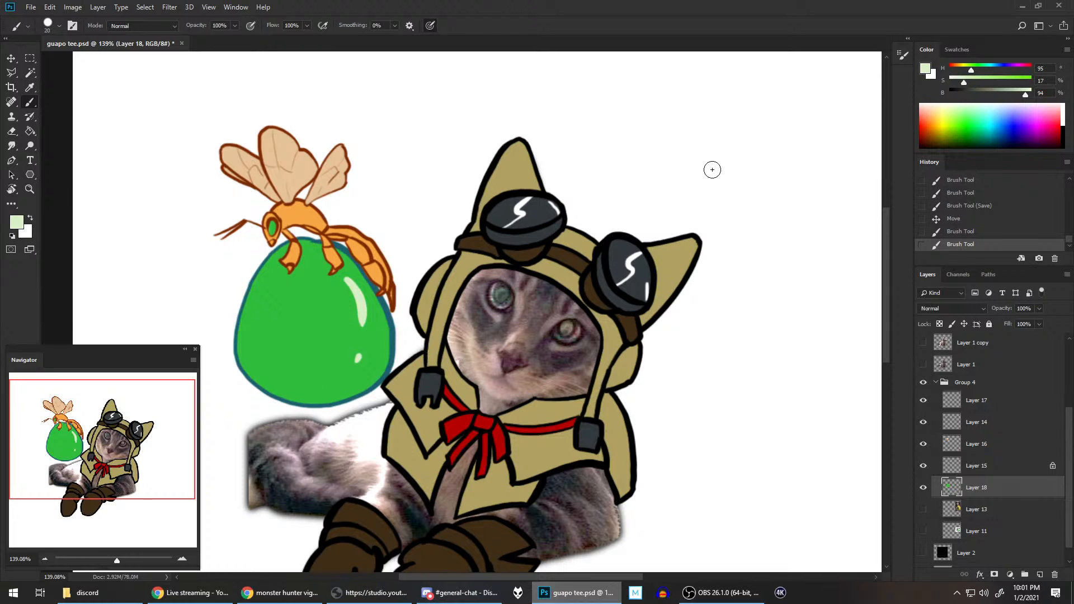
# Step: Set the brush colour to hue 158, saturation 83% and brightness 38%, and paint a short shadow stroke inside the sac's lower left edge with a size 40 brush
pyautogui.moveTo(1000, 83); pyautogui.dragTo(1016, 82)
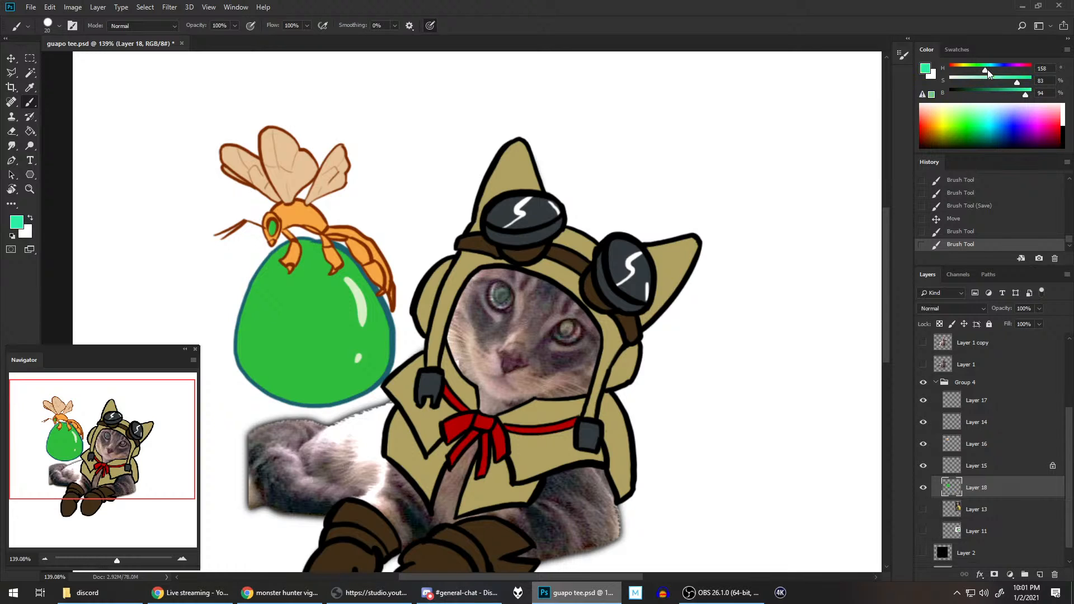
pyautogui.moveTo(1026, 93); pyautogui.dragTo(979, 95)
pyautogui.press(']')
pyautogui.press(']')
pyautogui.moveTo(264, 347); pyautogui.dragTo(298, 383)
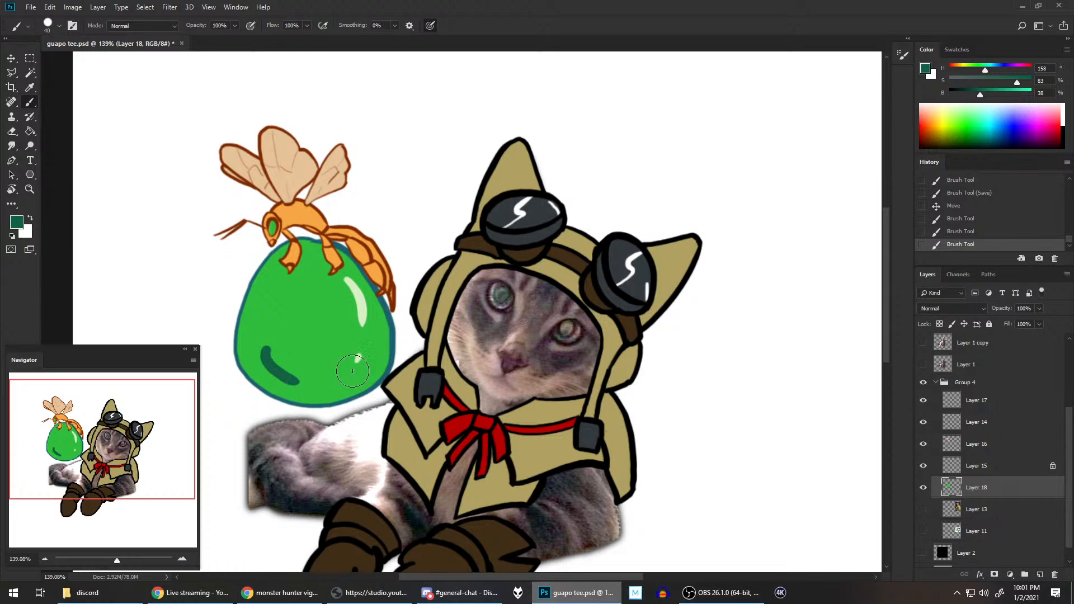
pyautogui.moveTo(255, 347); pyautogui.dragTo(270, 365)
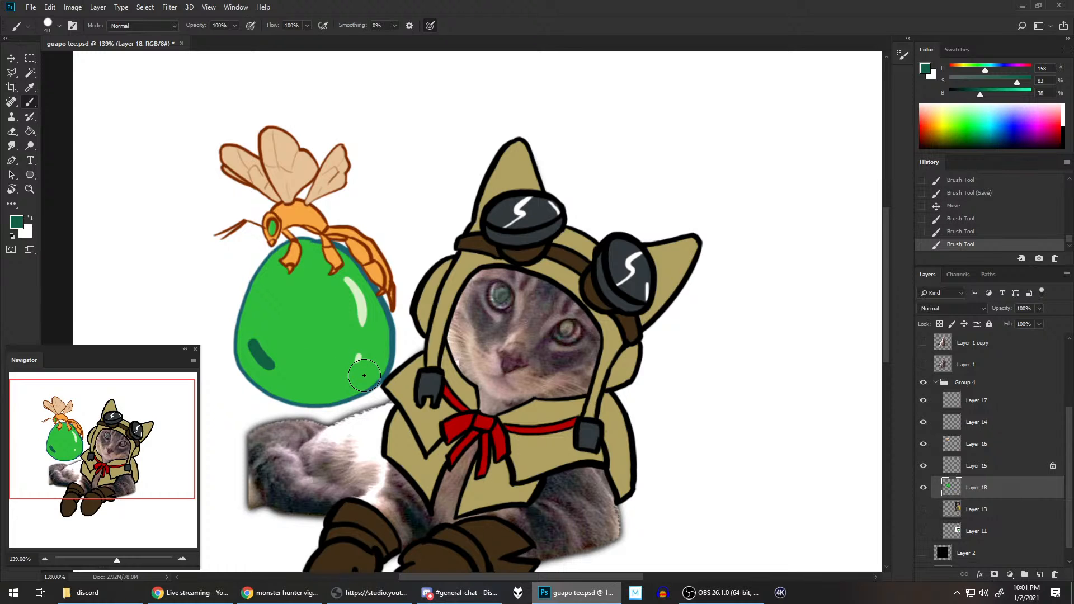
# Step: Crop the canvas closer to the artwork on both sides, keeping extra white space beneath the cat's boots, and save the file
pyautogui.scroll(-5, 439, 204)
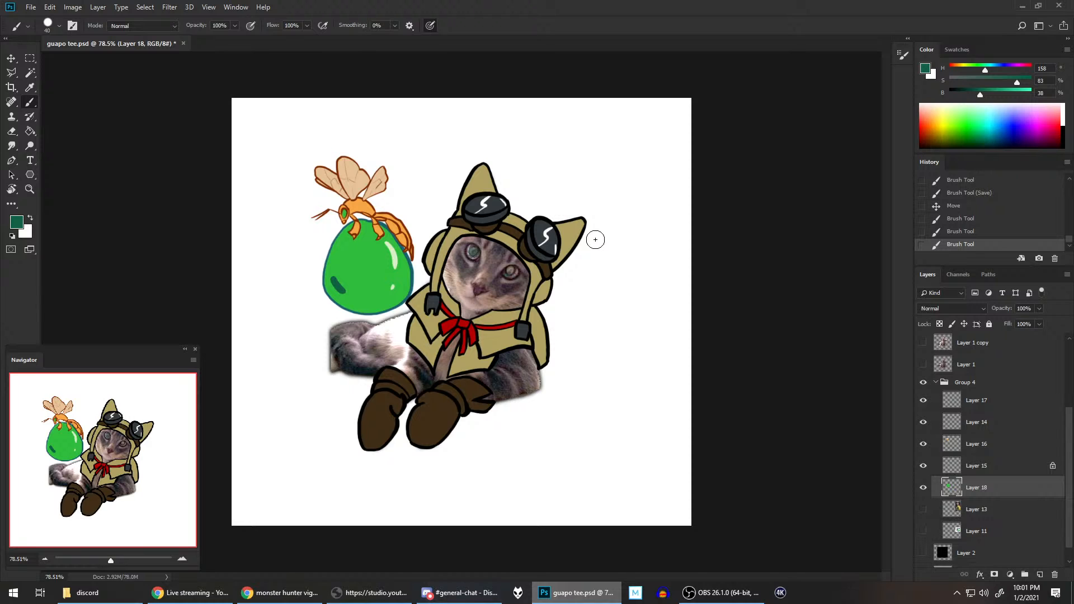
pyautogui.click(11, 87)
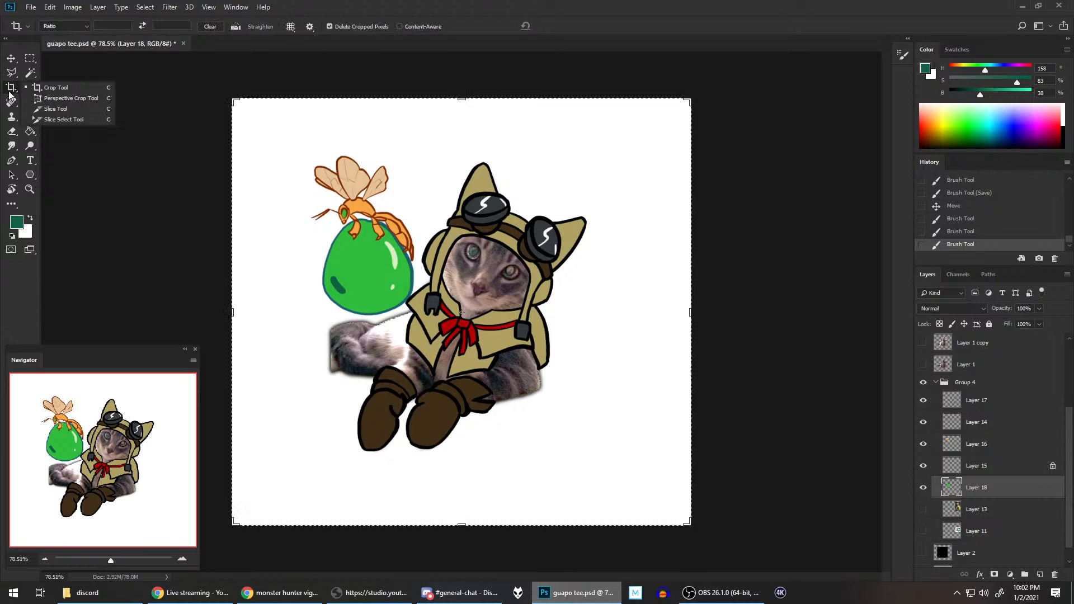
pyautogui.moveTo(690, 525); pyautogui.dragTo(671, 506)
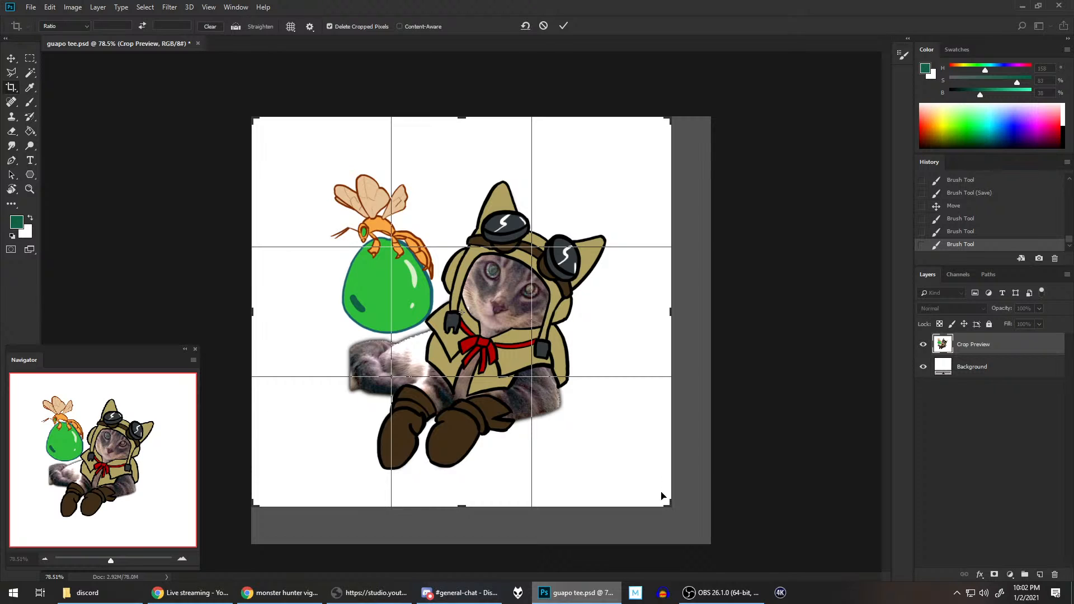
pyautogui.moveTo(462, 505); pyautogui.dragTo(465, 526)
pyautogui.press('Return')
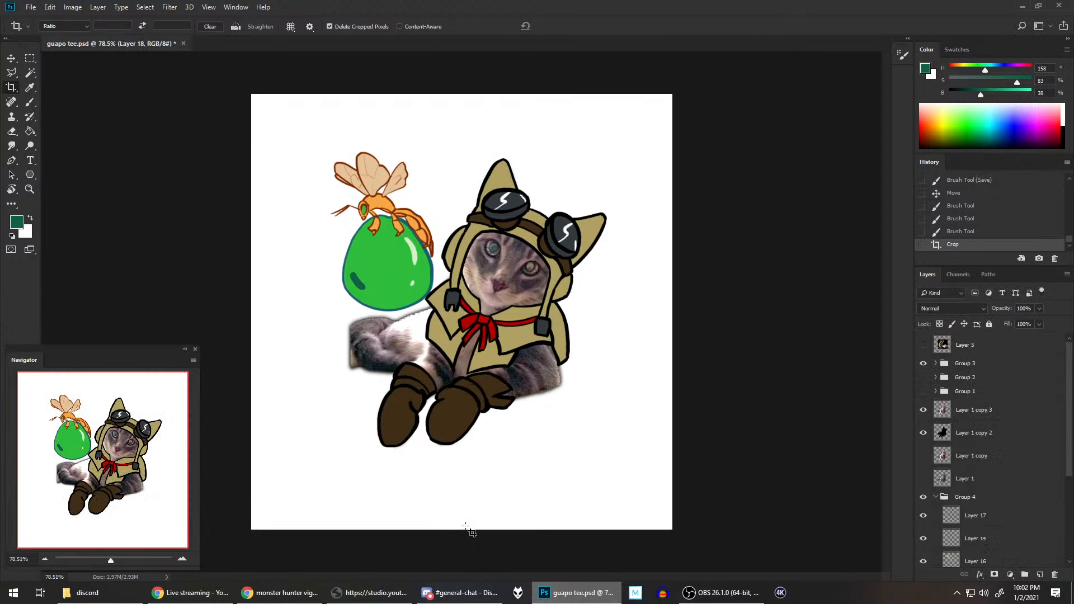
pyautogui.hotkey('ctrl', 's')
pyautogui.scroll(3, 514, 251)
pyautogui.scroll(1, 509, 246)
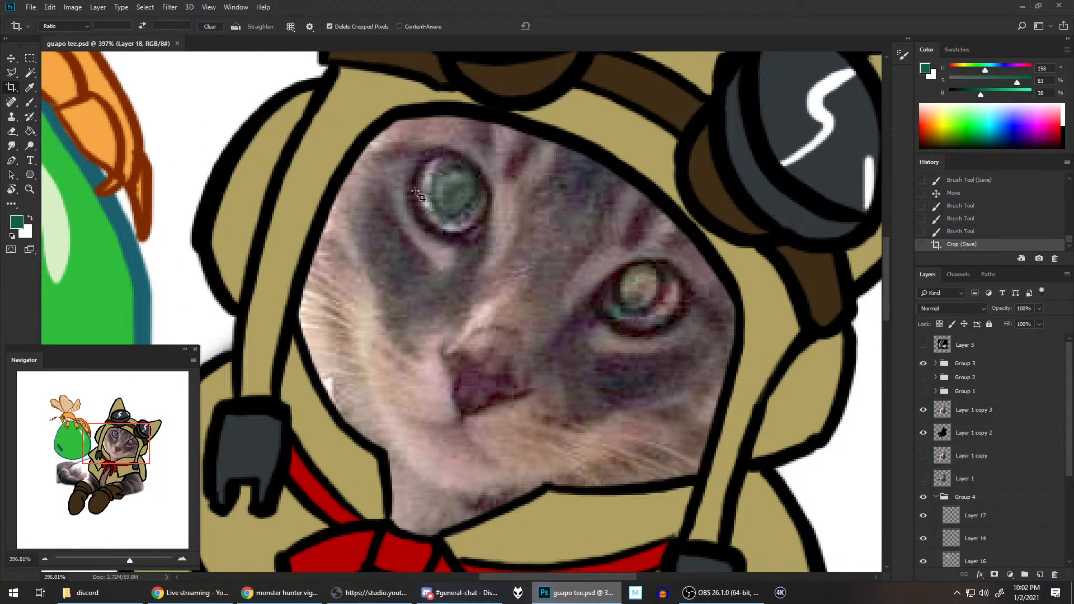
pyautogui.scroll(-1, 491, 229)
pyautogui.scroll(-3, 491, 229)
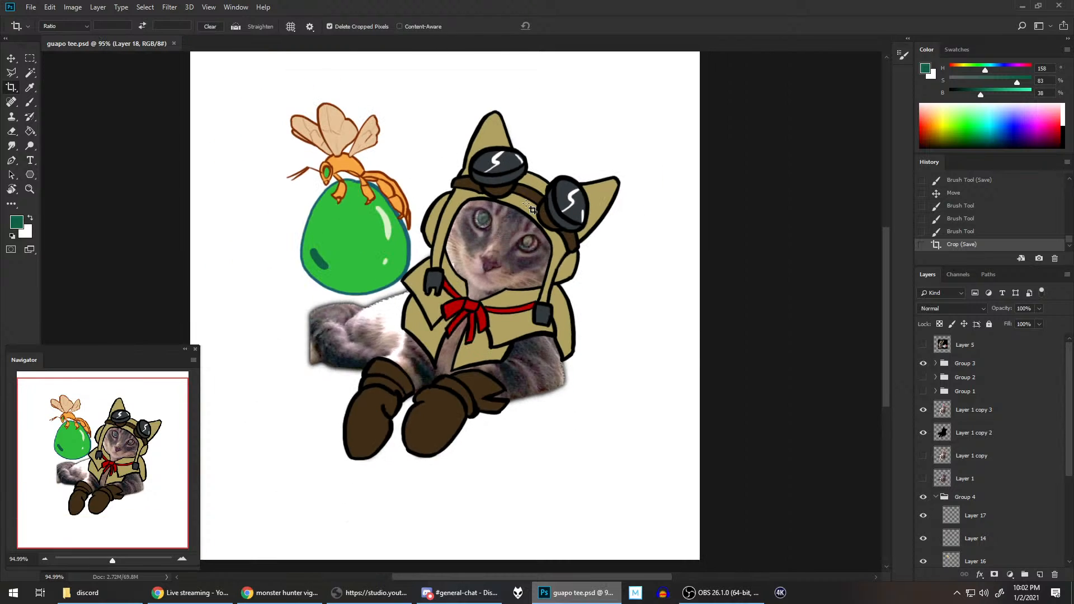
pyautogui.scroll(1, 559, 196)
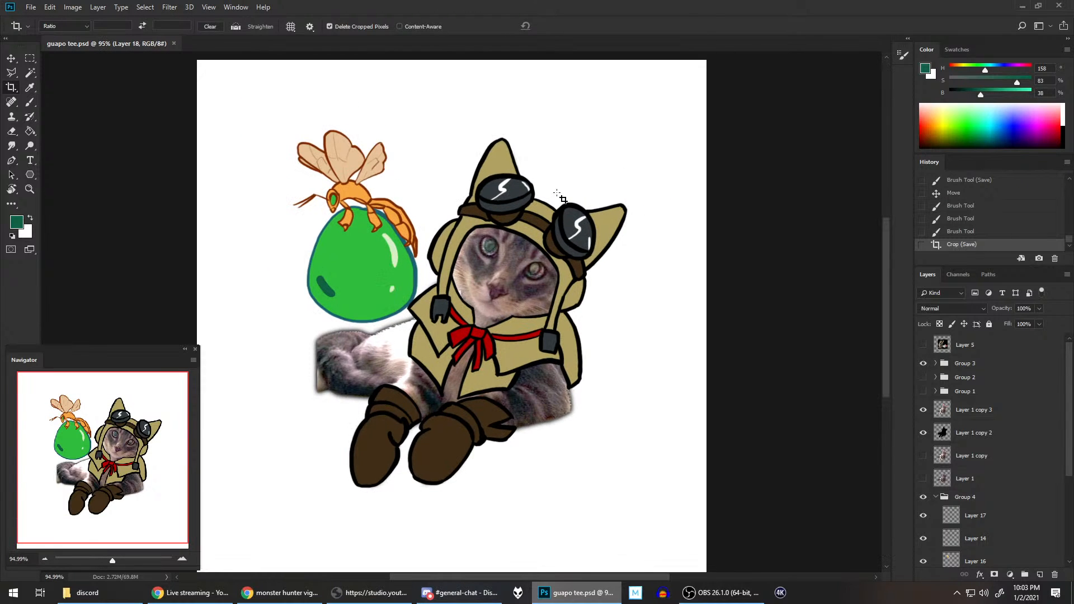
pyautogui.scroll(-1, 559, 195)
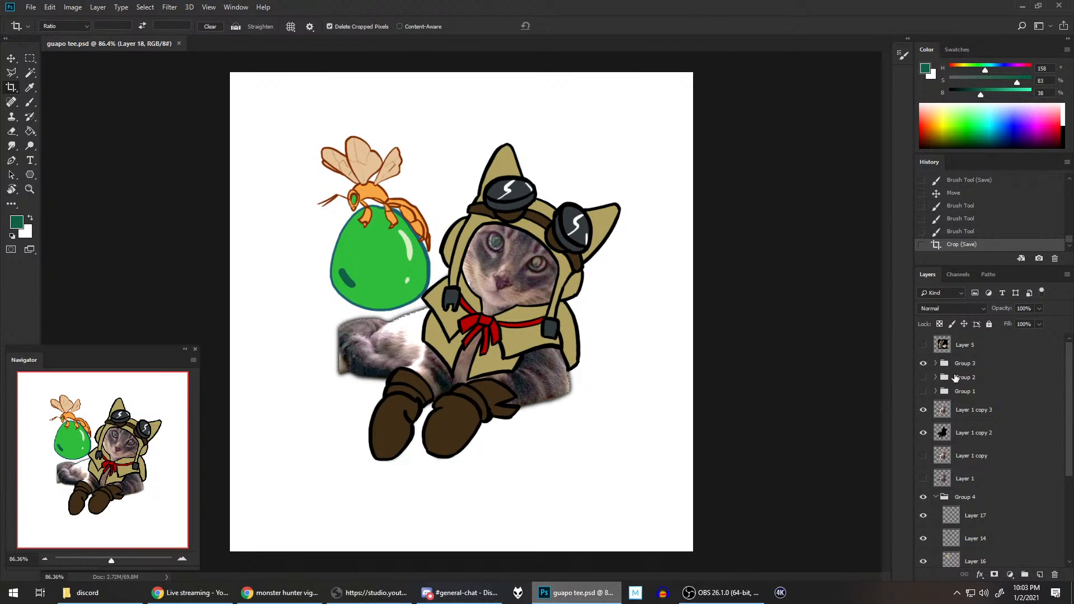
pyautogui.click(935, 377)
pyautogui.click(935, 377)
# Step: Add a new layer above Group 3, reset to the default black and white colours, and draw a horizontal text box spanning most of the canvas
pyautogui.click(975, 363)
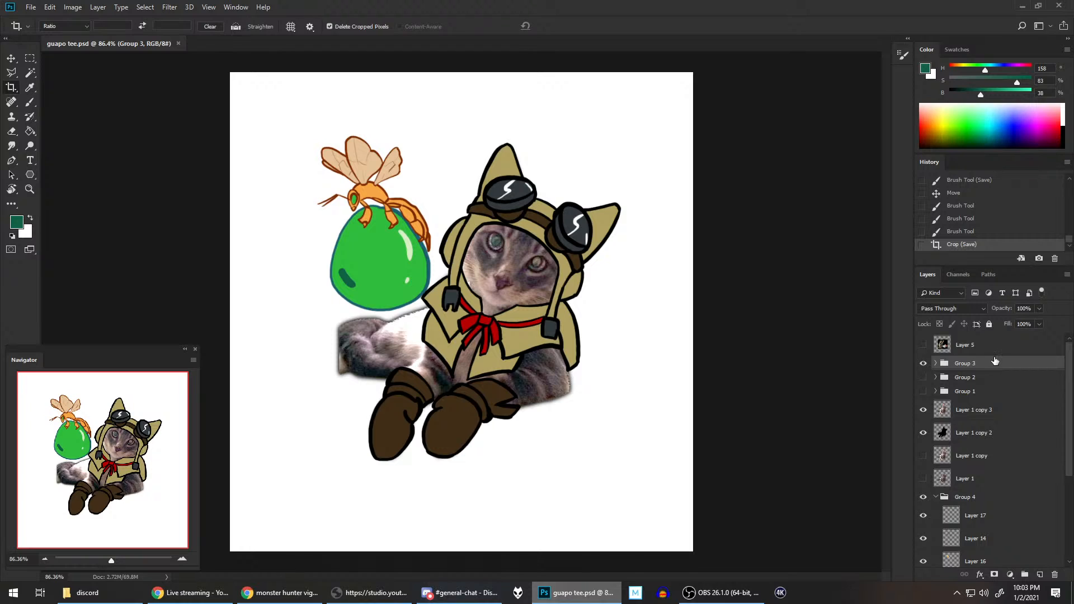
pyautogui.click(1040, 574)
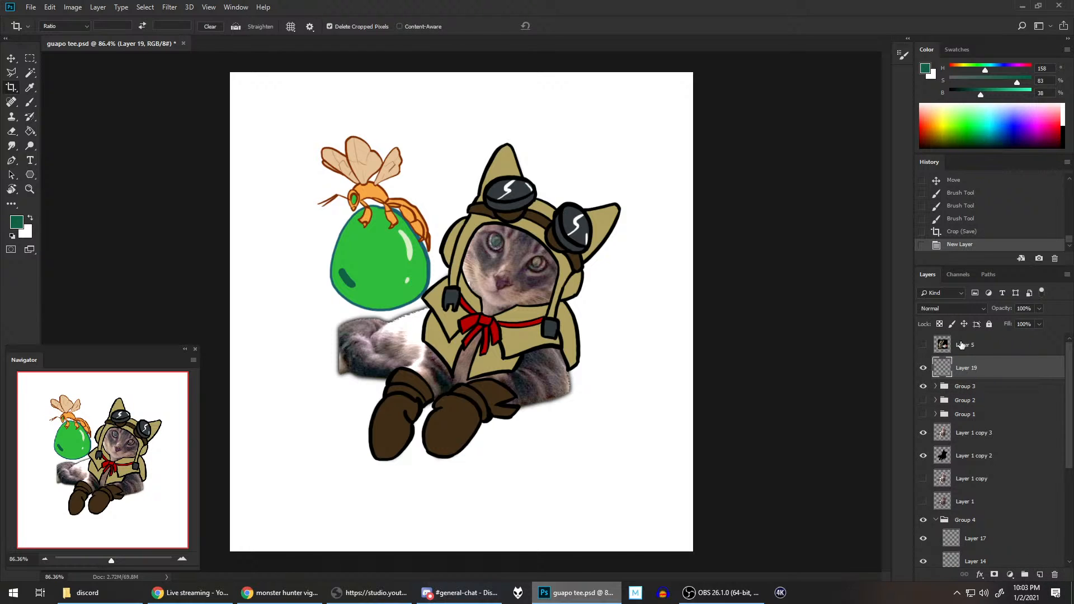
pyautogui.click(11, 236)
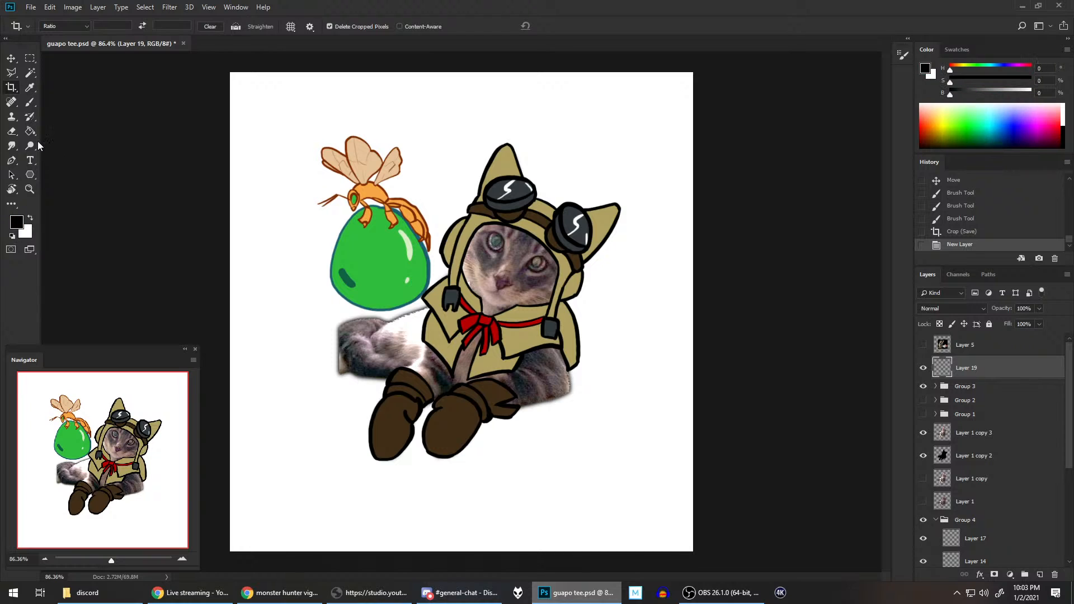
pyautogui.click(31, 160)
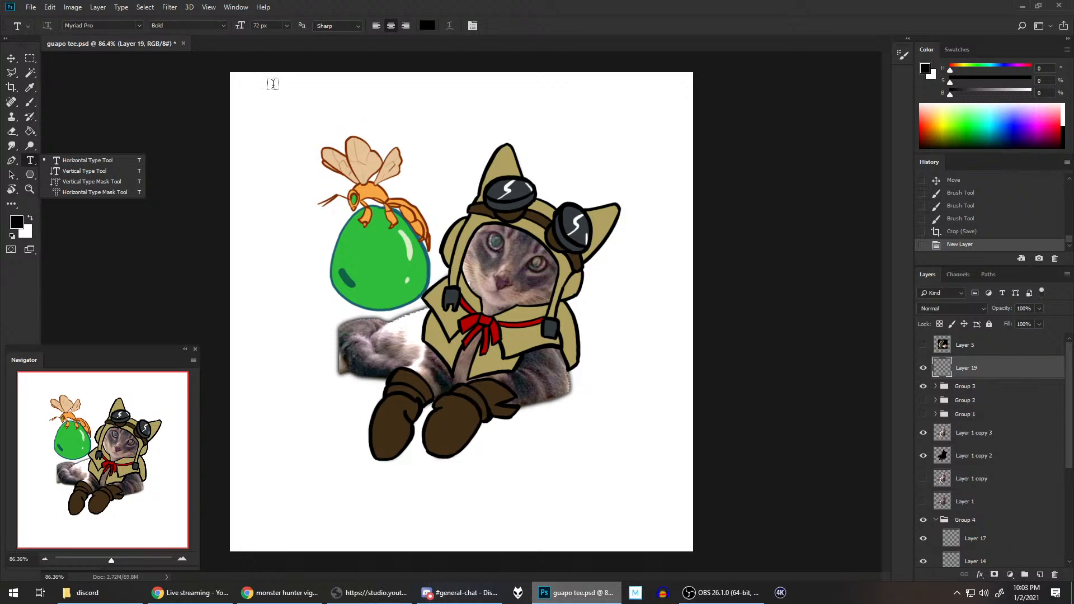
pyautogui.moveTo(273, 82); pyautogui.dragTo(643, 543)
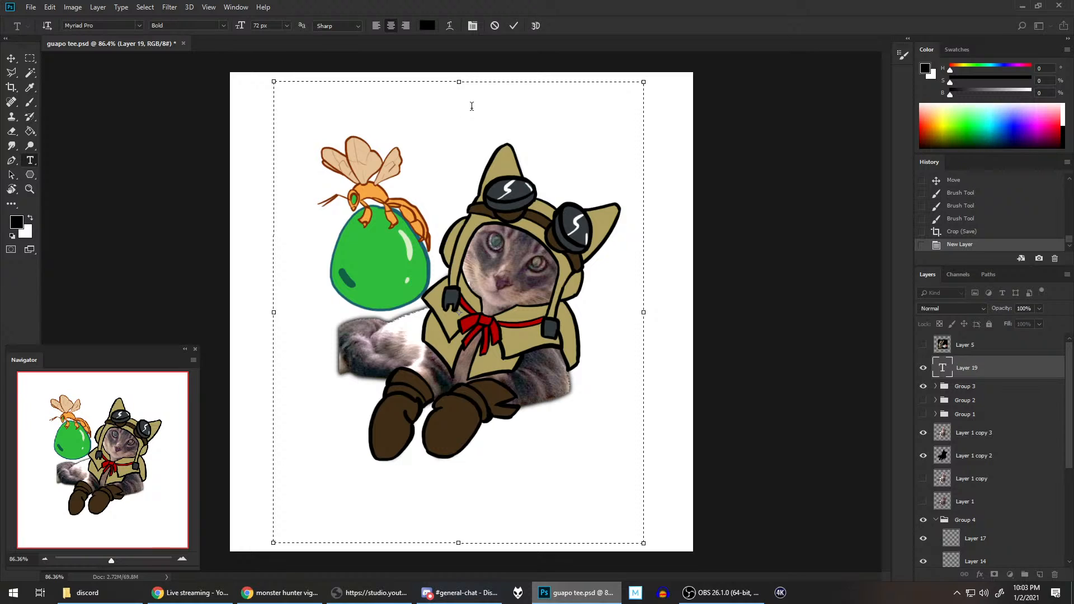
pyautogui.write('SO')
pyautogui.press('BackSpace')
pyautogui.press('BackSpace')
pyautogui.write('So')
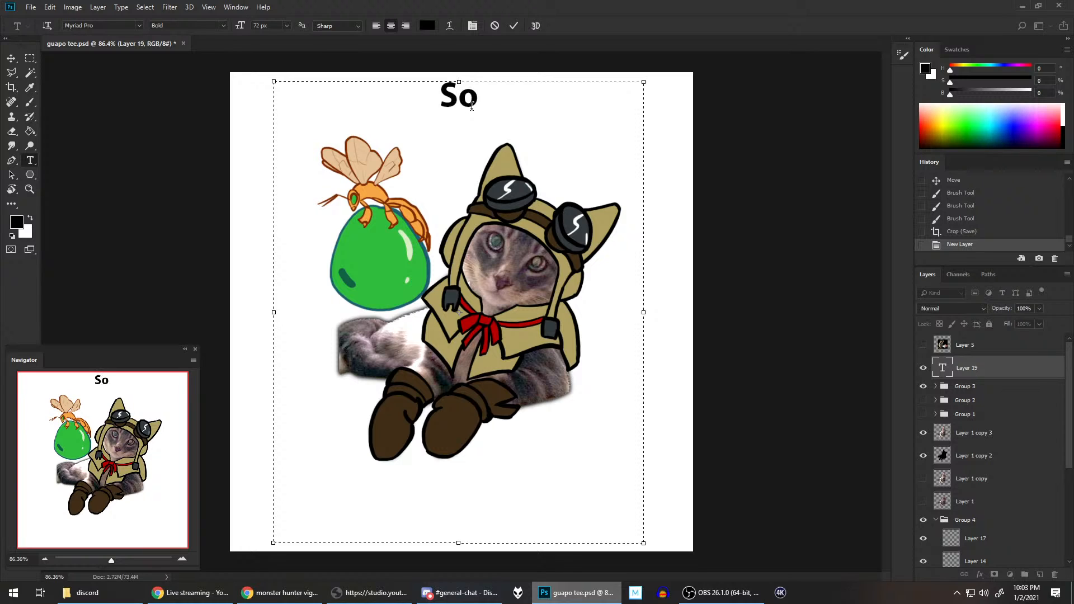
pyautogui.press('BackSpace')
pyautogui.press('BackSpace')
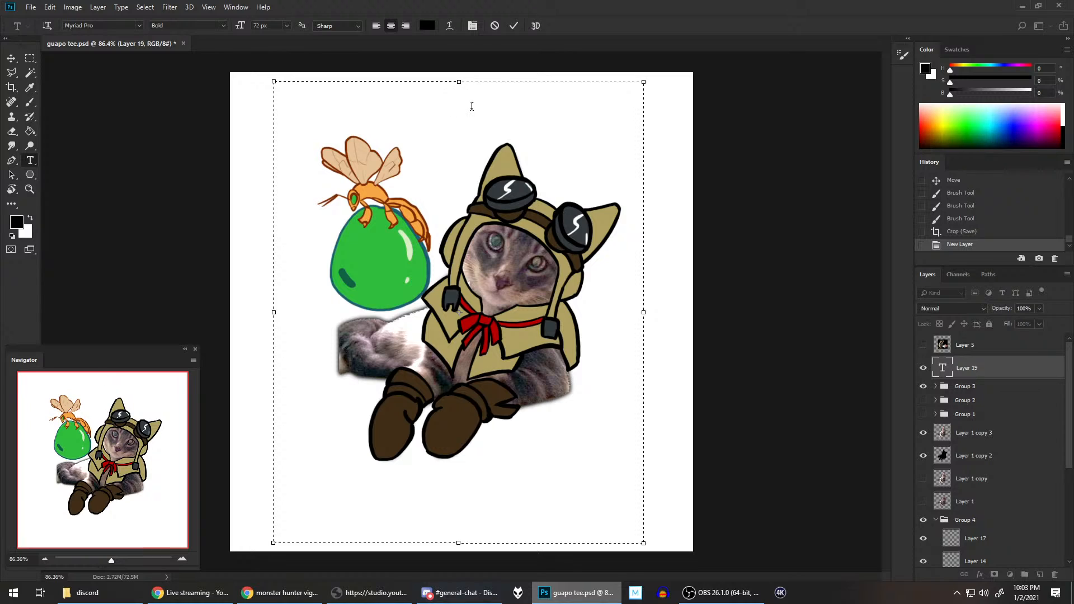
pyautogui.write('SO')
pyautogui.press('BackSpace')
pyautogui.press('BackSpace')
pyautogui.write('SO')
pyautogui.press('BackSpace')
pyautogui.press('BackSpace')
# Step: Enter the caption "SO I HEARD..." above the artwork and "YOU NEED HEALING" at the cat's boots, and select all the text
pyautogui.press('capslock')
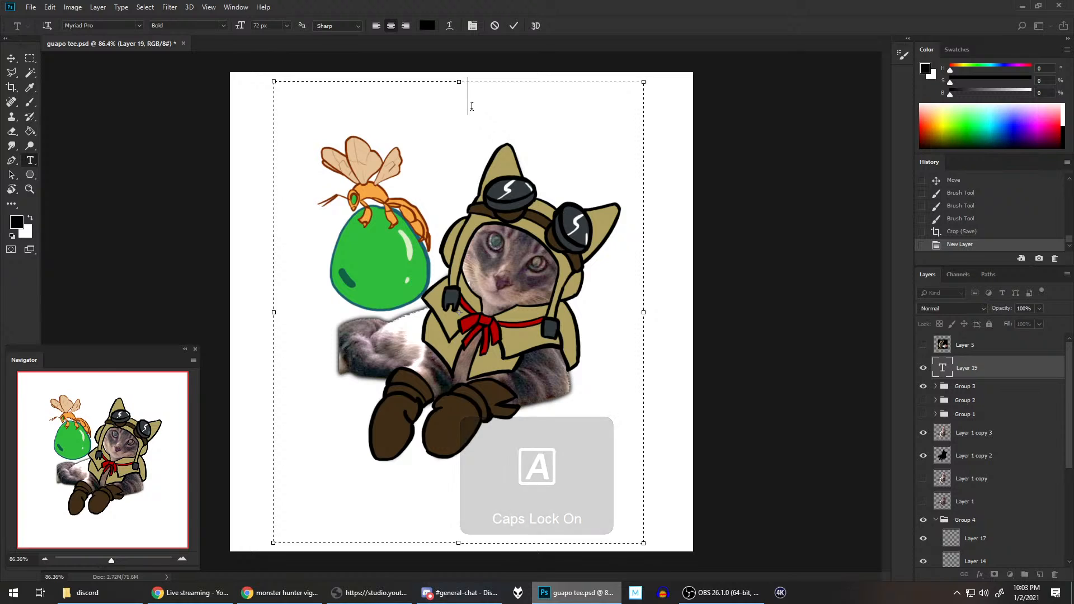
pyautogui.write('SO I HEARD....')
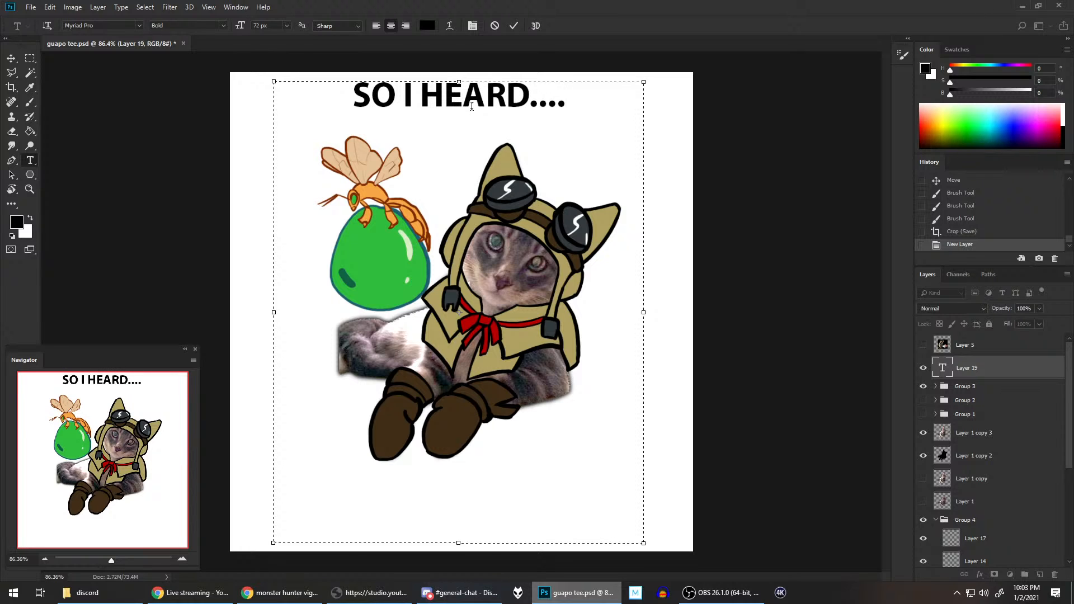
pyautogui.press('BackSpace')
pyautogui.press('Return')
pyautogui.press('Return')
pyautogui.press('Return')
pyautogui.press('Return')
pyautogui.press('Return')
pyautogui.press('Return')
pyautogui.press('Return')
pyautogui.press('Return')
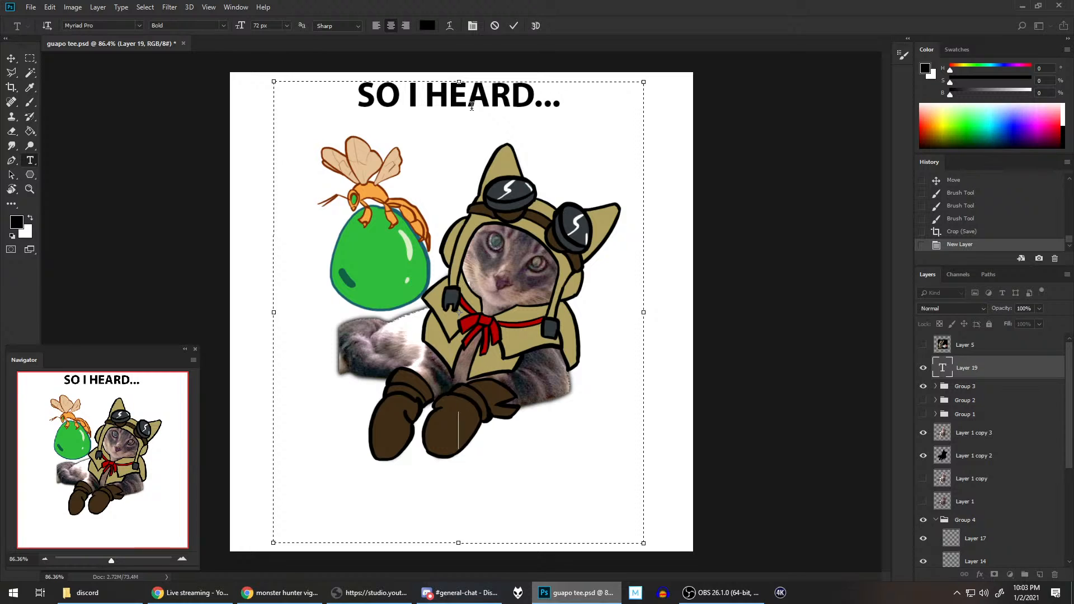
pyautogui.write('YOU NEED HEALING')
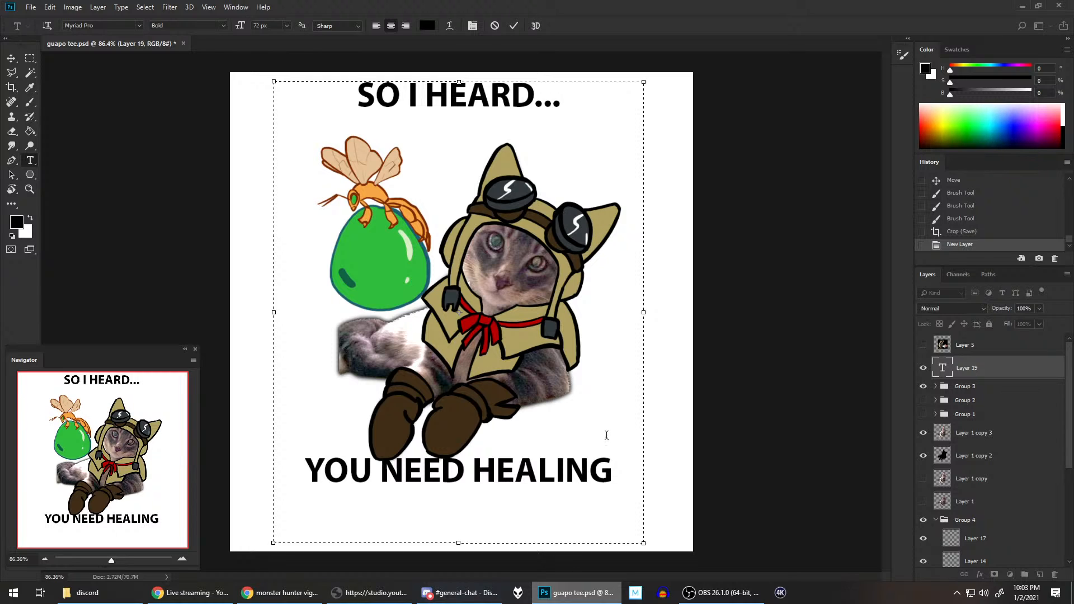
pyautogui.hotkey('ctrl', 'a')
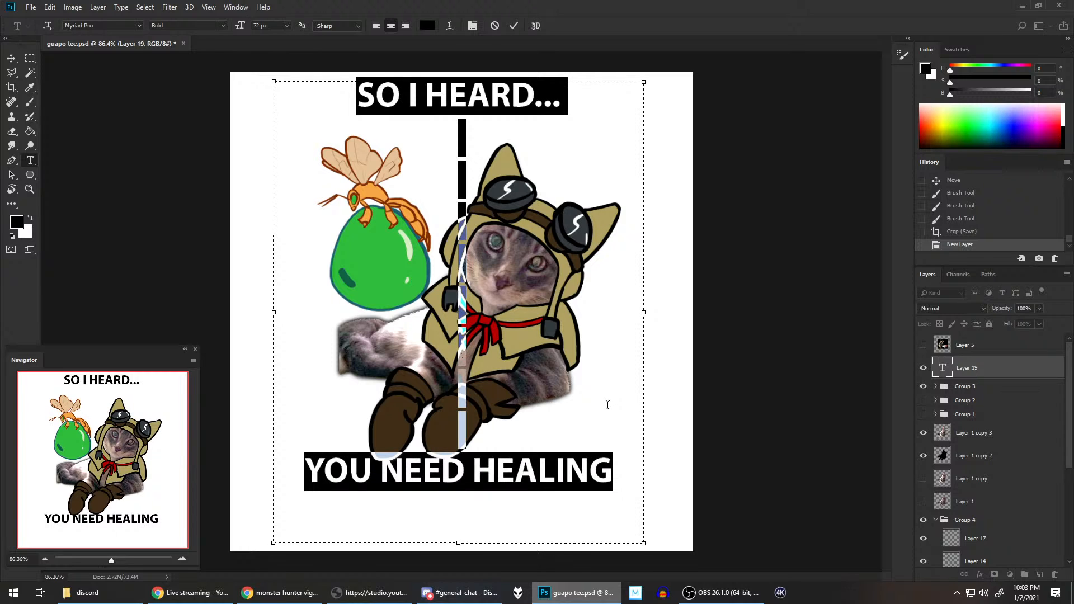
pyautogui.press('capslock')
# Step: Switch to the Chrome window with the vigorwasp images and search Google for "best font for tshirt"
pyautogui.click(242, 594)
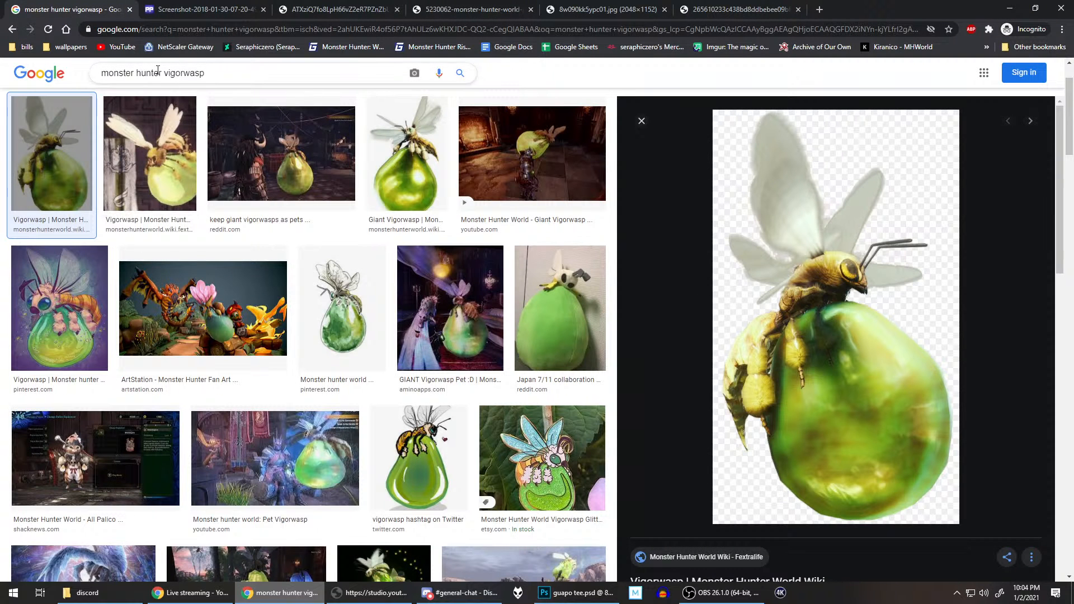
pyautogui.click(35, 82)
pyautogui.click(444, 242)
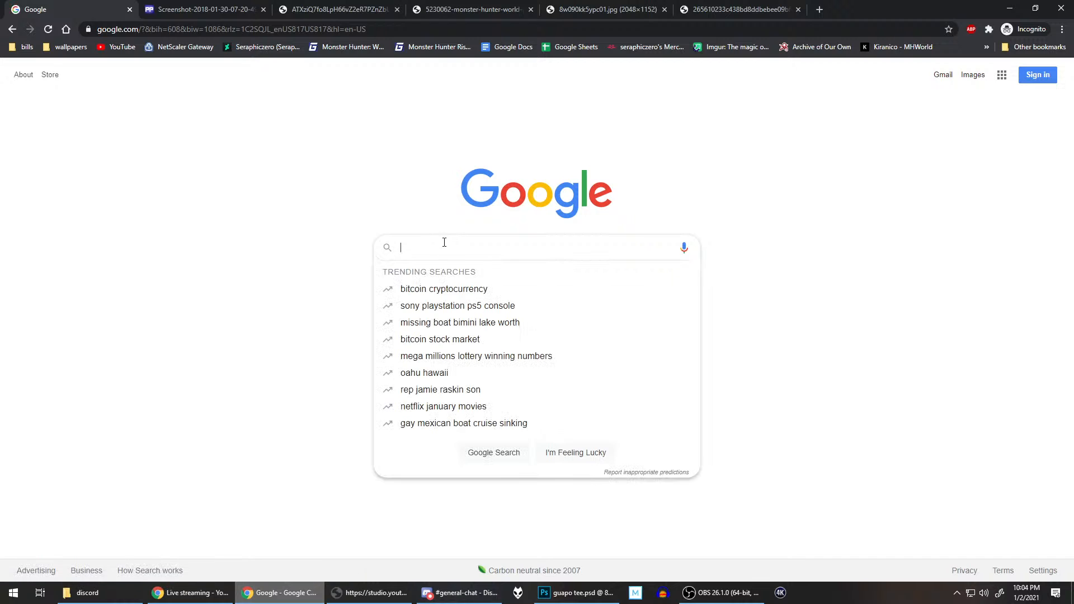
pyautogui.write('best ')
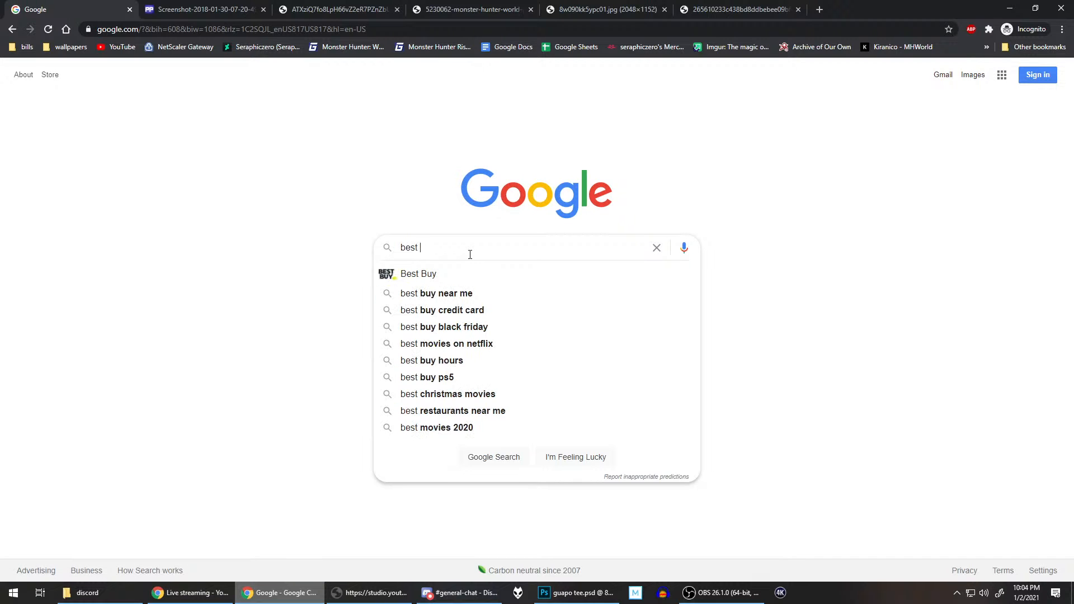
pyautogui.write('font for tshirt')
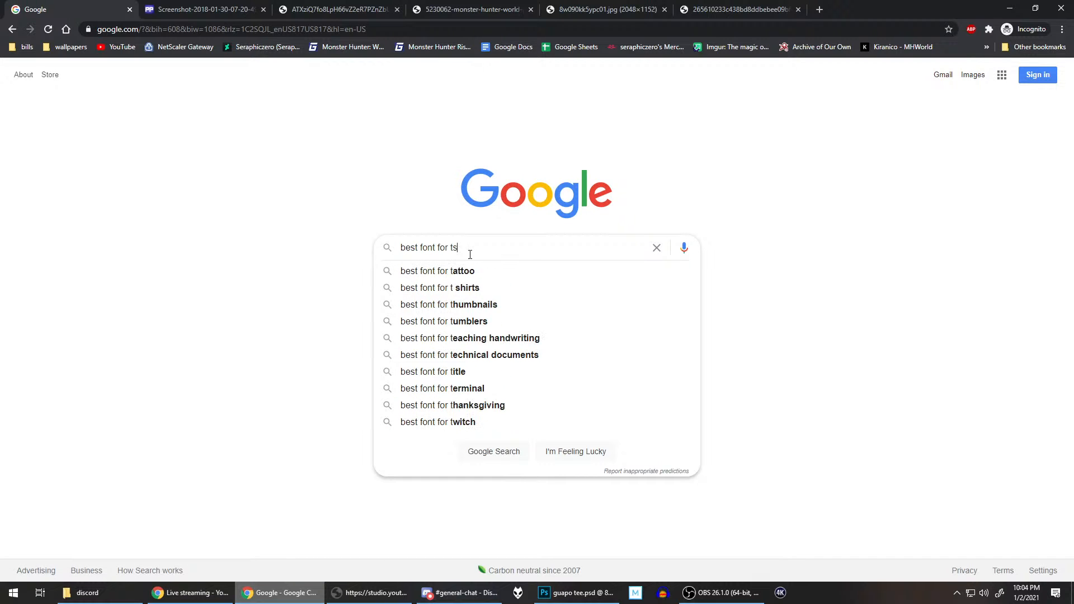
pyautogui.press('Return')
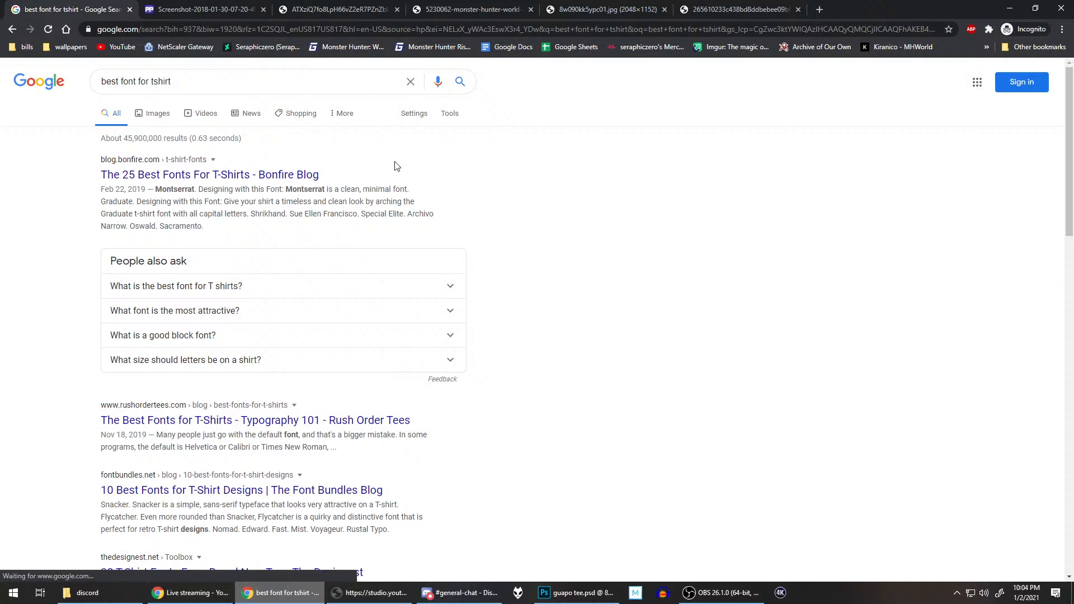
# Step: Open Bonfire's "The 25 Best Fonts For T-Shirts" article in a new tab and look through its first font suggestions
pyautogui.middleClick(243, 174)
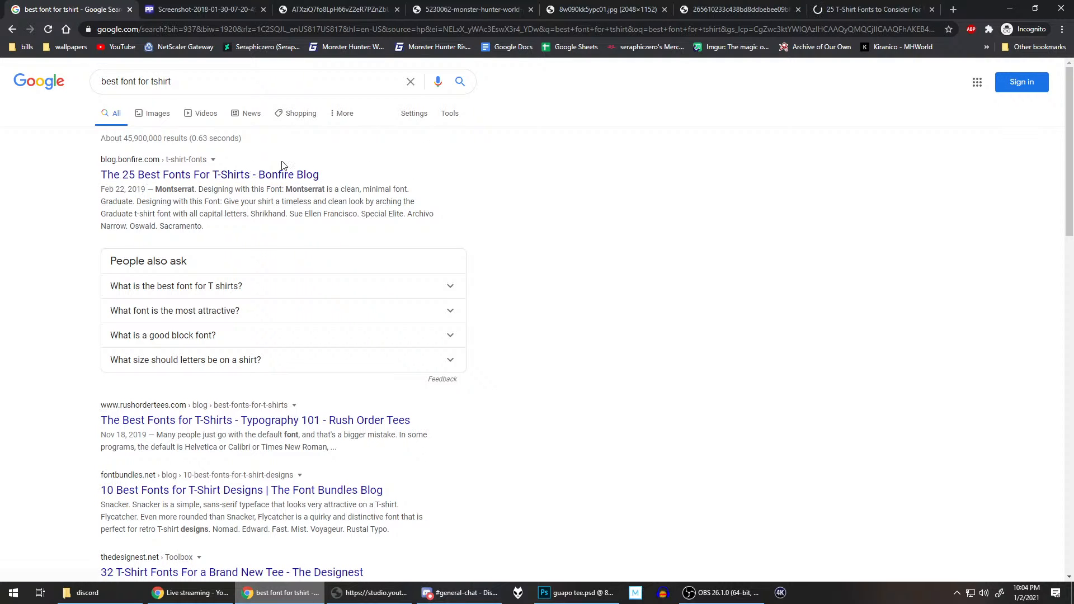
pyautogui.click(860, 10)
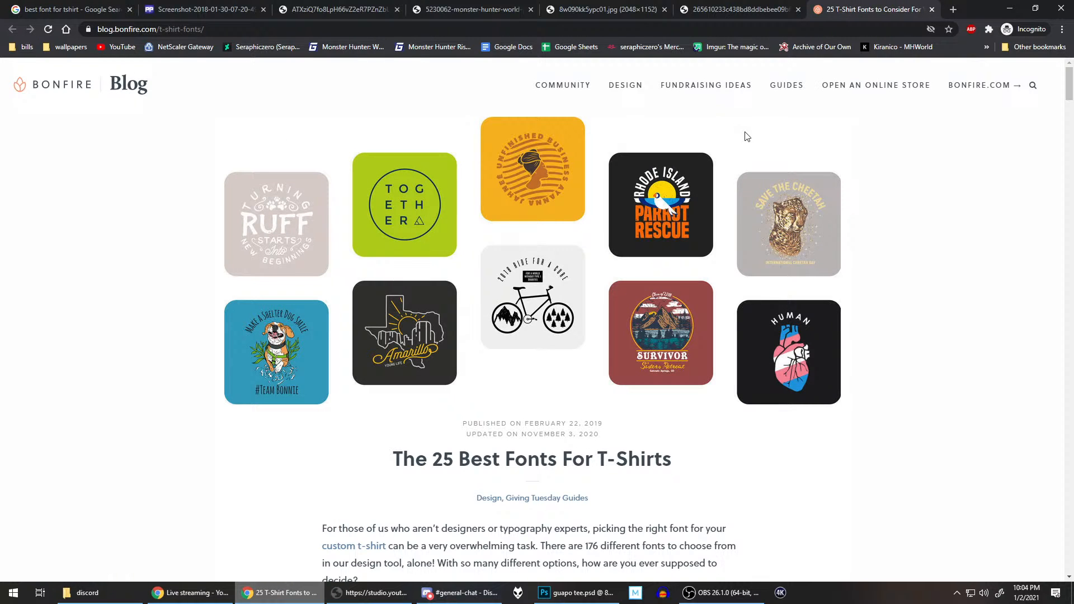
pyautogui.scroll(-1, 669, 261)
pyautogui.scroll(-10, 670, 261)
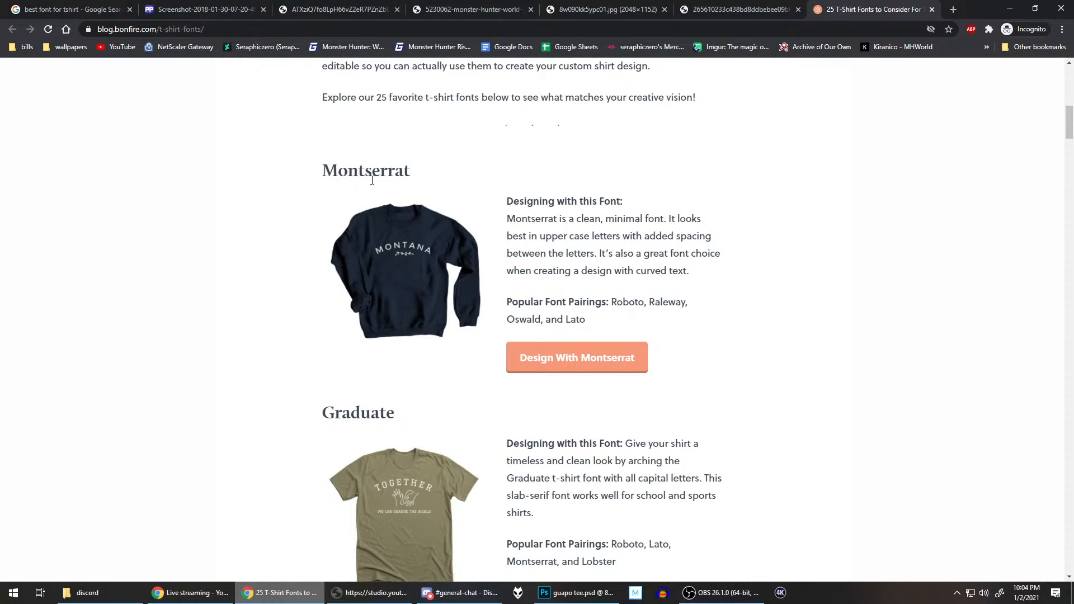
# Step: Look through the article's font suggestions from Montserrat to Amatic SC for a style that suits the caption
pyautogui.scroll(-4, 438, 235)
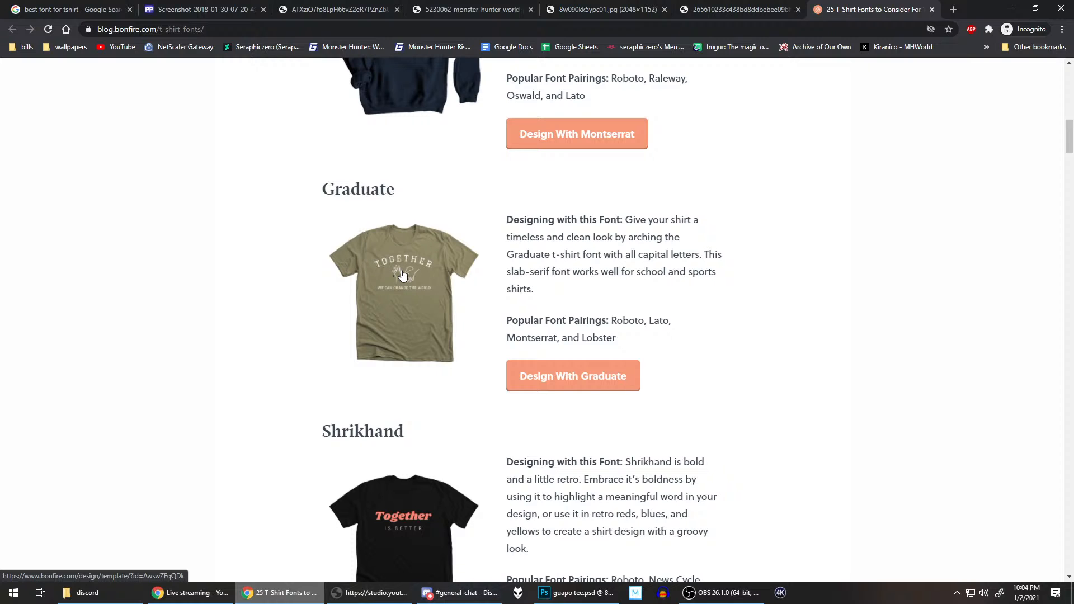
pyautogui.scroll(-4, 466, 269)
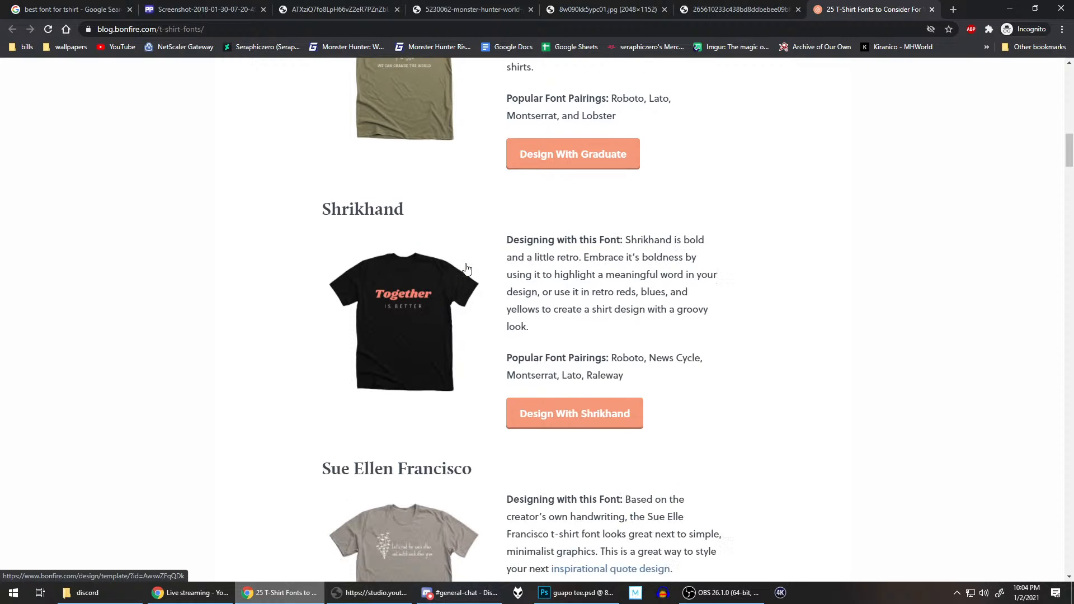
pyautogui.scroll(-7, 456, 244)
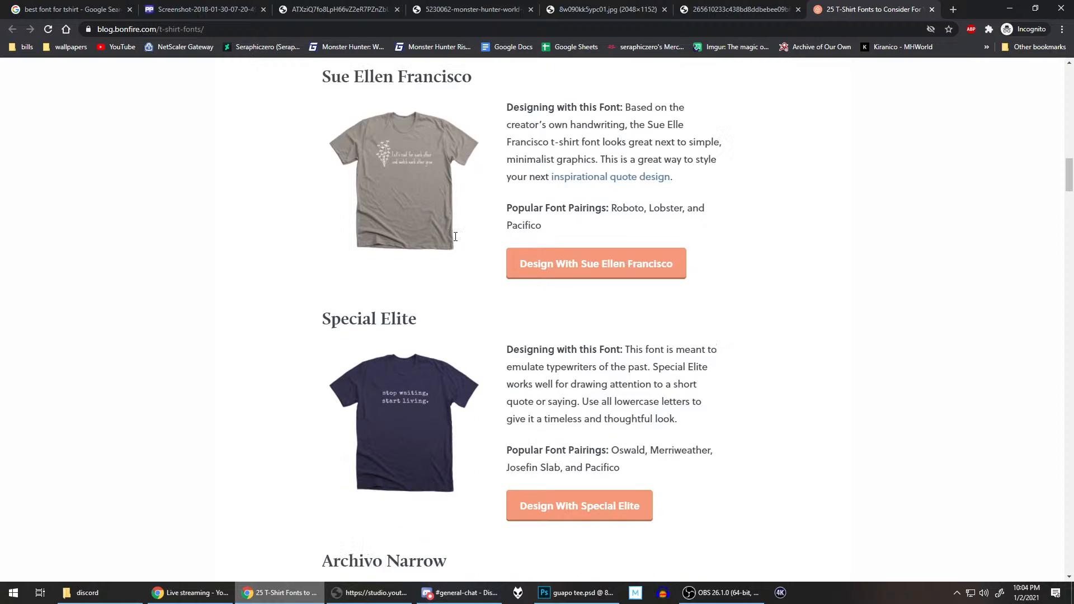
pyautogui.scroll(-2, 455, 237)
pyautogui.scroll(-4, 423, 311)
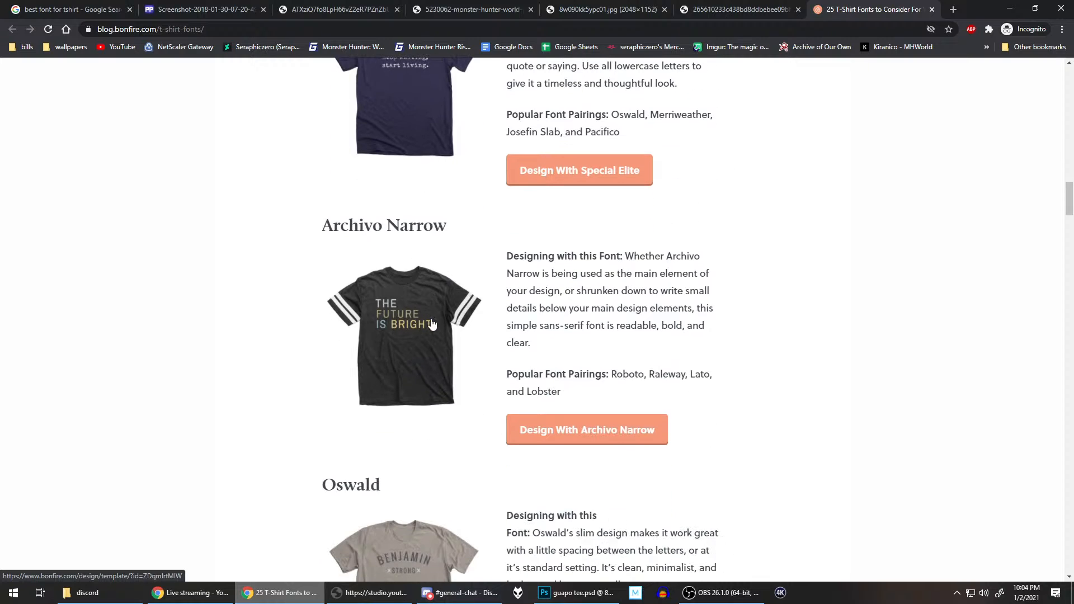
pyautogui.scroll(-4, 368, 269)
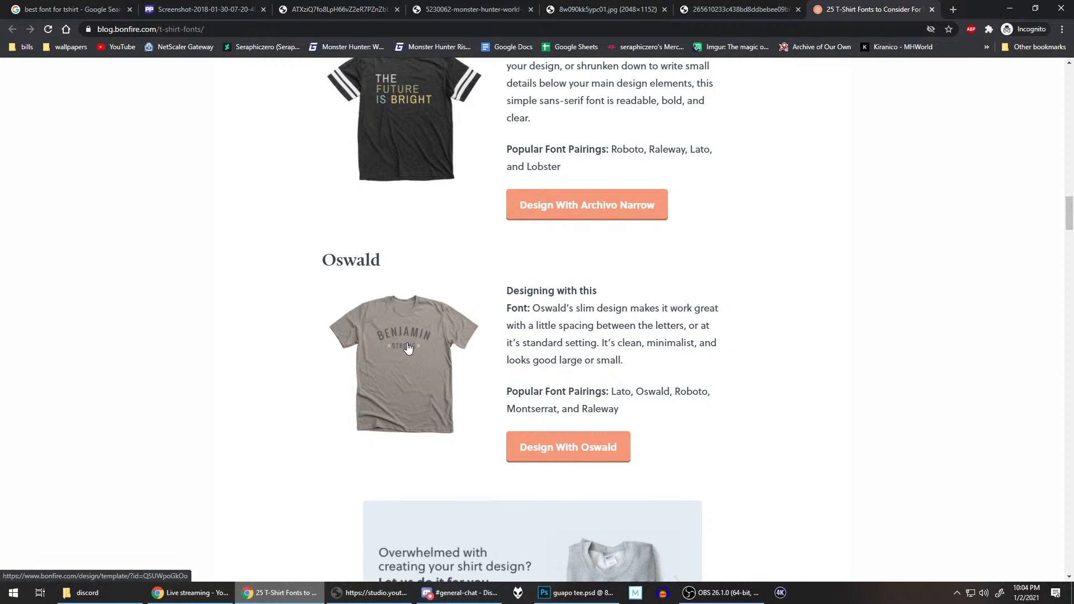
pyautogui.scroll(-9, 407, 348)
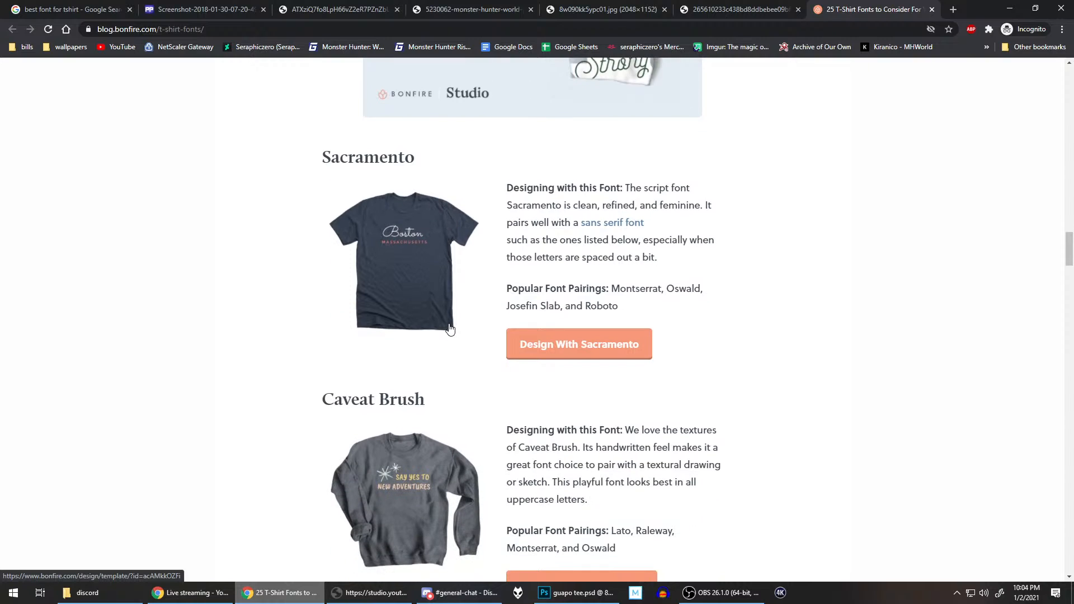
pyautogui.scroll(-3, 451, 329)
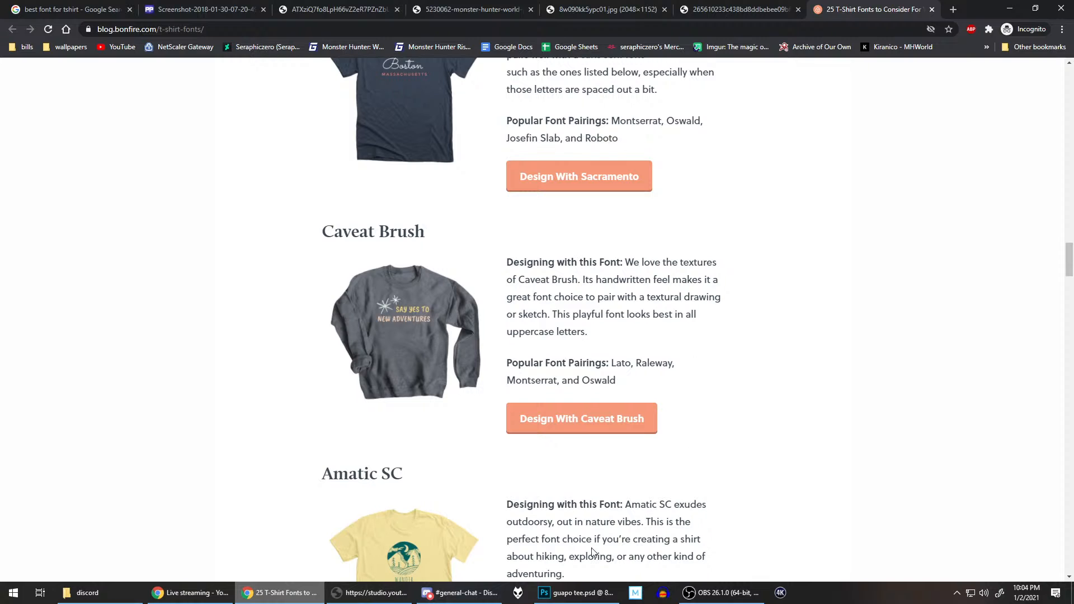
# Step: Switch back to Photoshop and set the whole caption's font to Cracked Johnnie
pyautogui.click(576, 593)
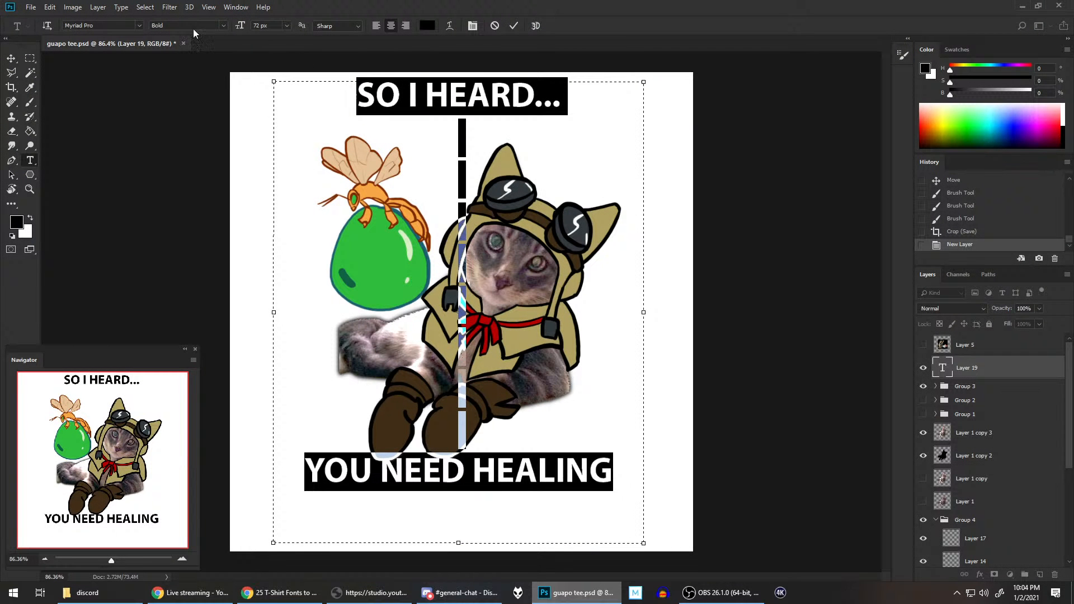
pyautogui.click(139, 25)
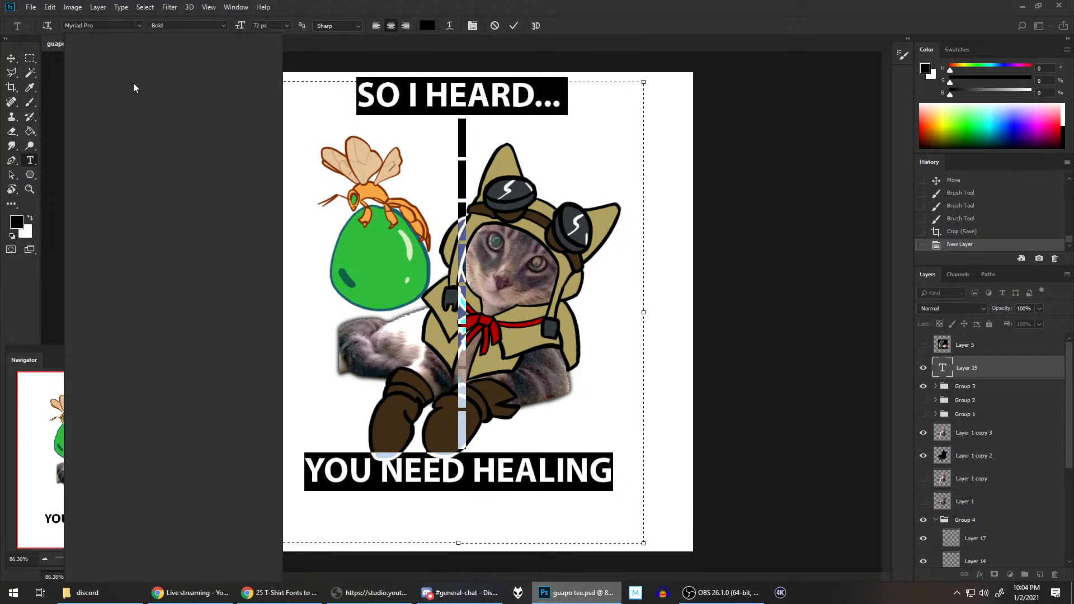
pyautogui.scroll(-3, 150, 229)
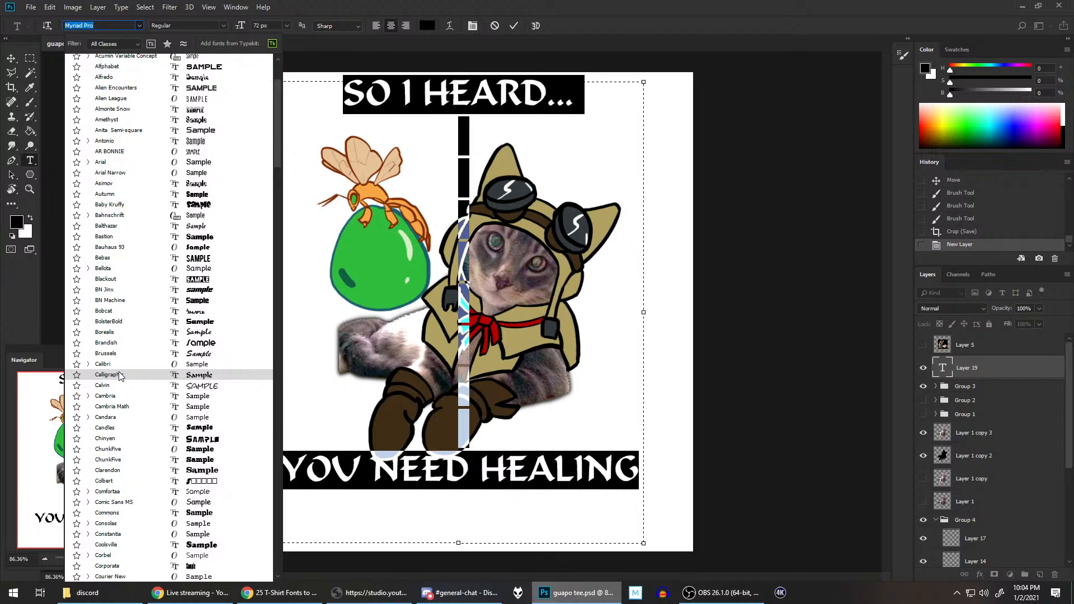
pyautogui.scroll(-1, 119, 376)
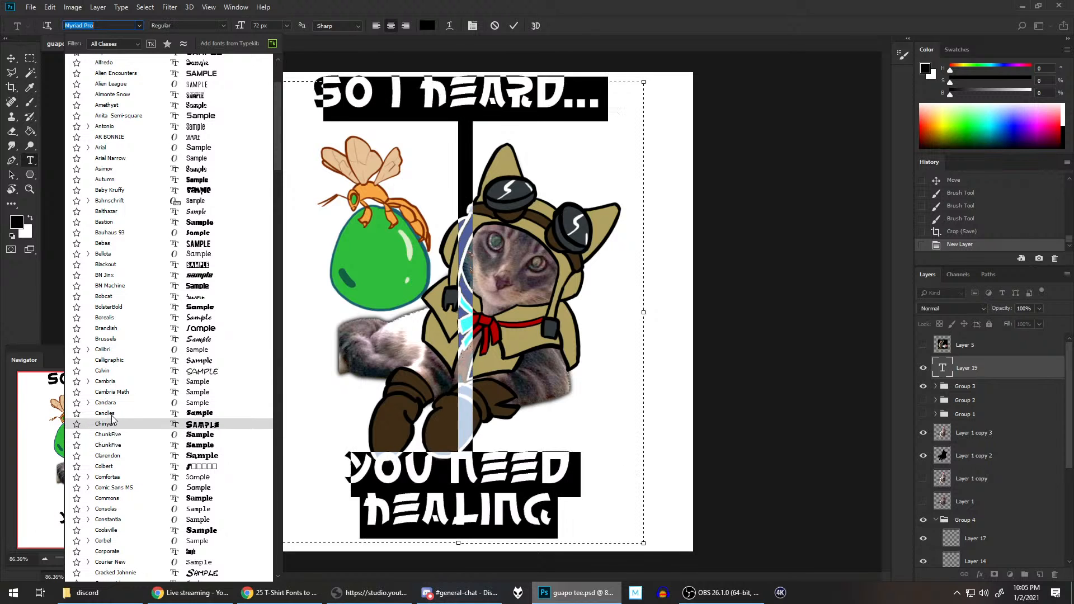
pyautogui.click(108, 574)
pyautogui.click(636, 216)
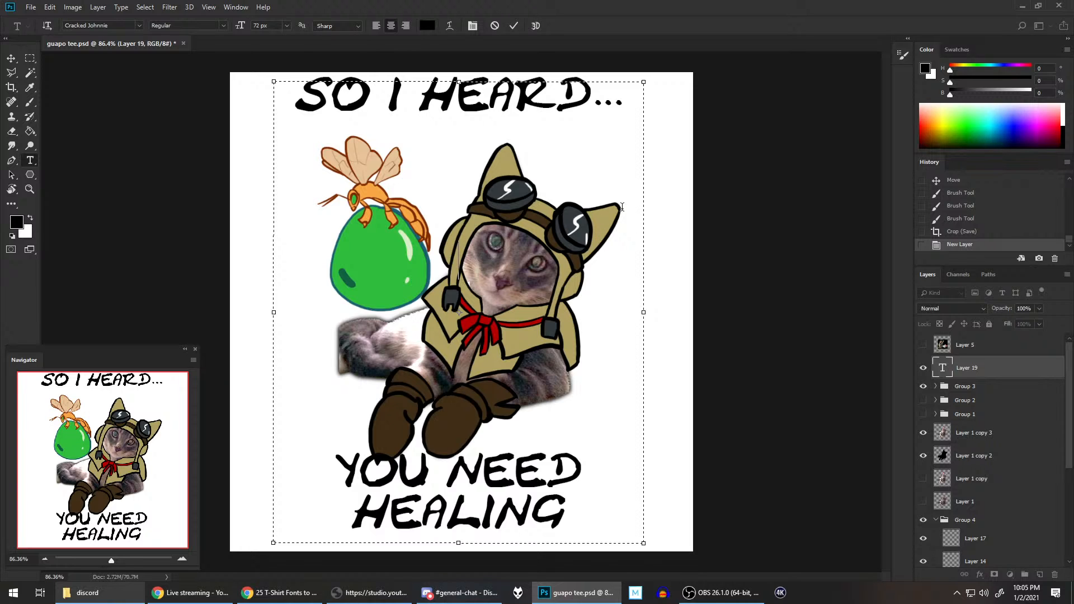
# Step: Move the caption slightly down and to the right so both lines sit clear of the canvas edge and the boots
pyautogui.click(11, 58)
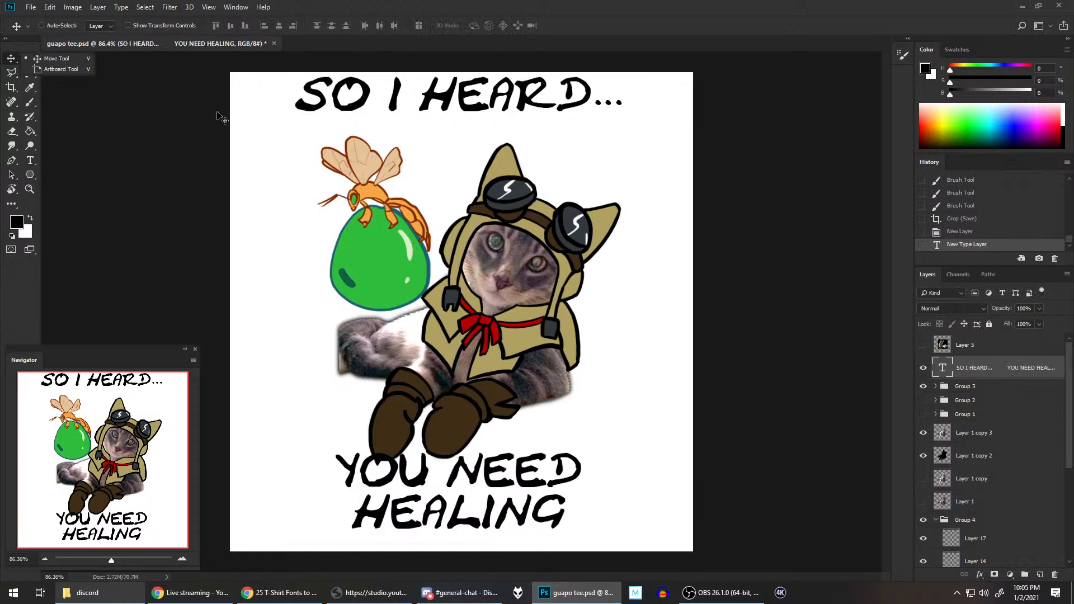
pyautogui.moveTo(444, 133); pyautogui.dragTo(456, 143)
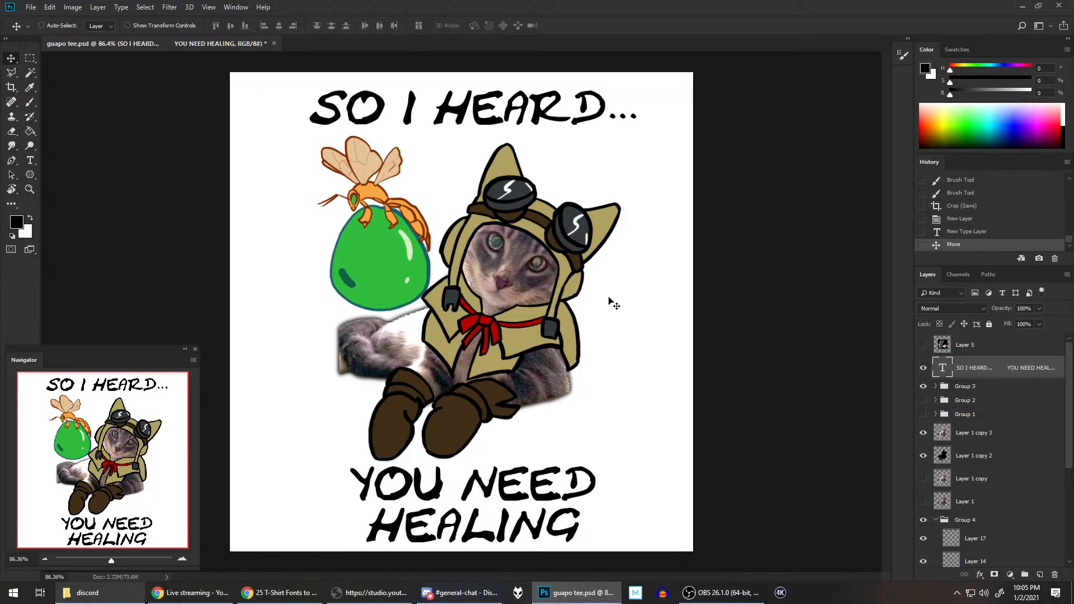
pyautogui.scroll(-2, 601, 316)
pyautogui.scroll(1, 601, 323)
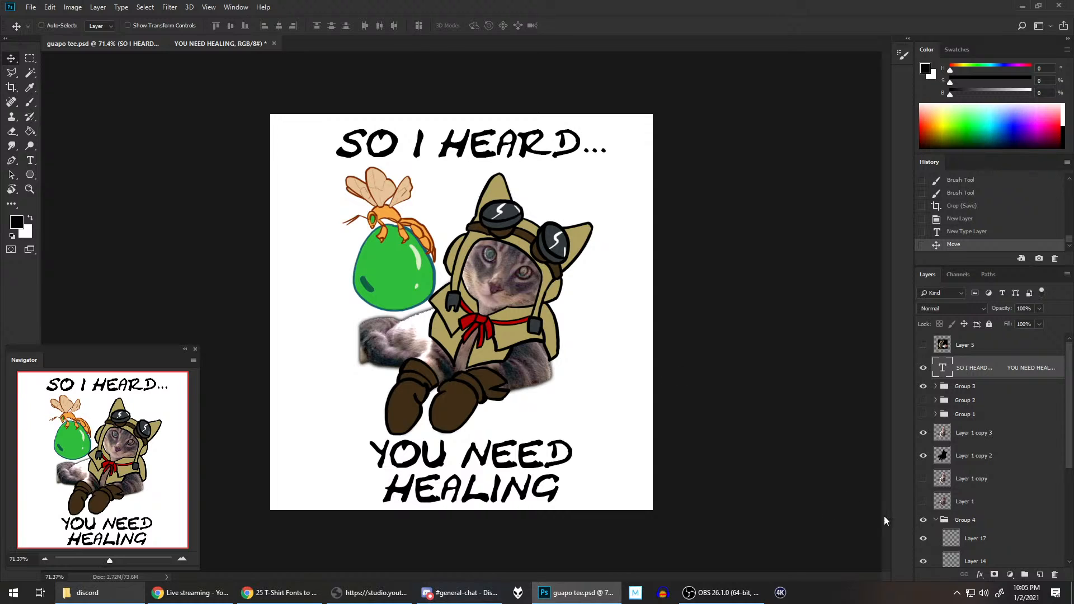
# Step: Hide the white Background layer so the design sits on transparency
pyautogui.scroll(-4, 937, 468)
pyautogui.click(922, 557)
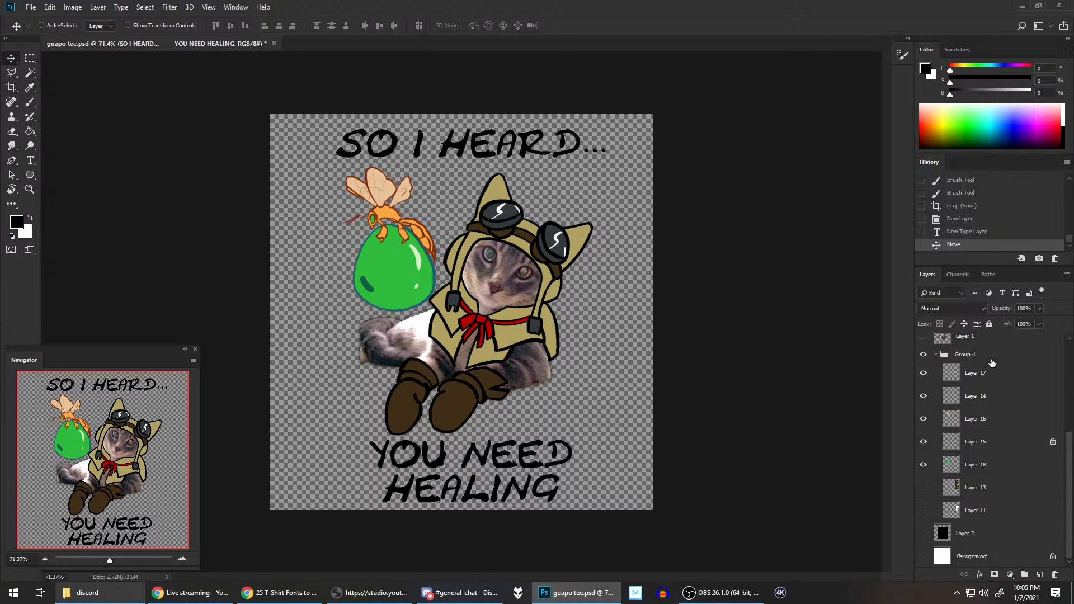
pyautogui.scroll(5, 990, 369)
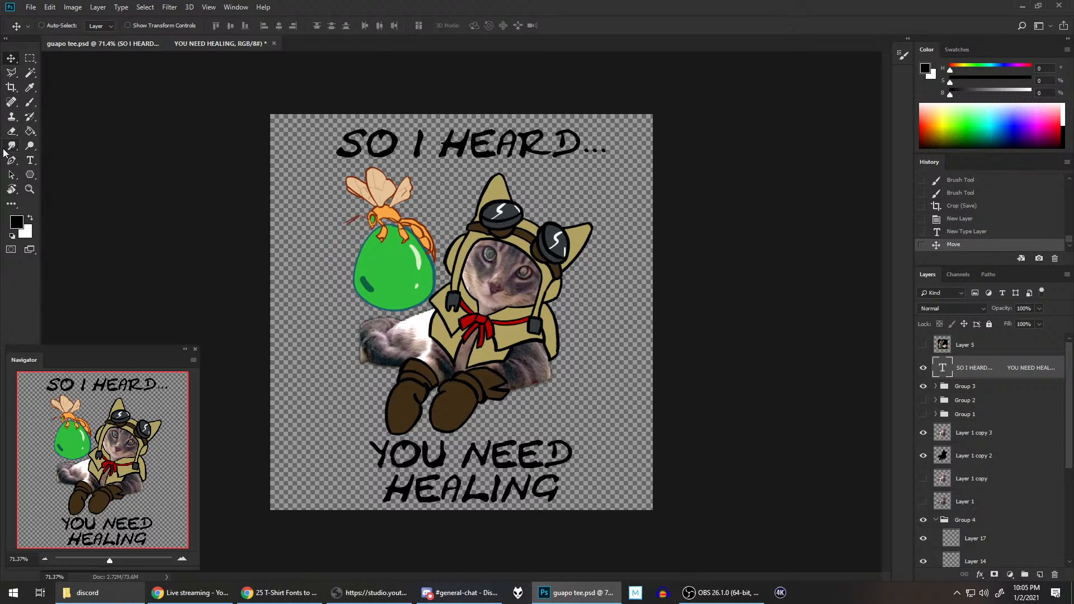
# Step: Select all of the caption text and change its font to Comic Sans MS
pyautogui.click(30, 160)
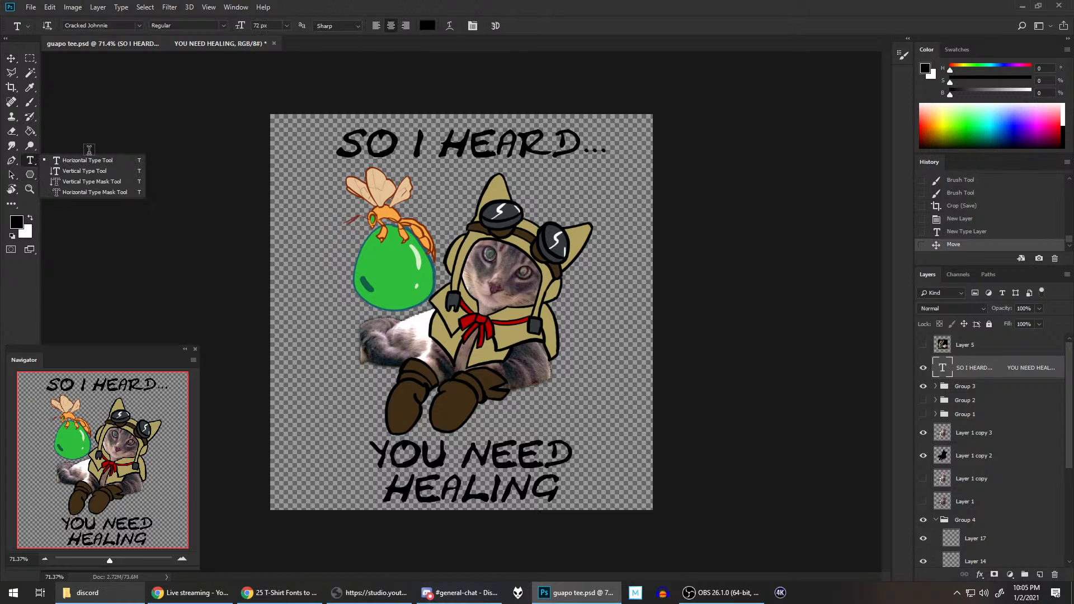
pyautogui.click(73, 153)
pyautogui.doubleClick(429, 149)
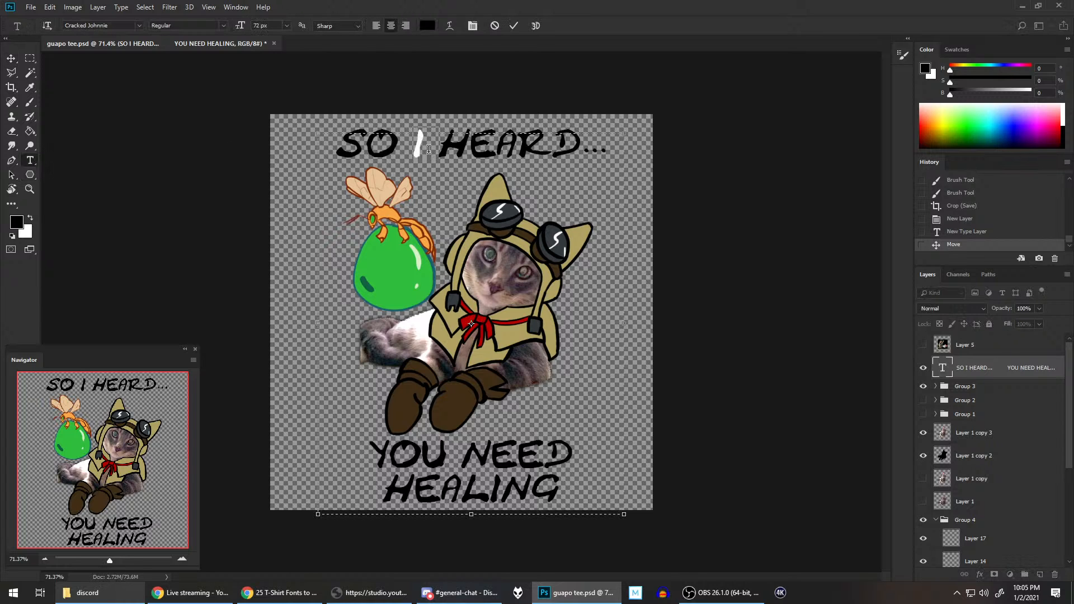
pyautogui.click(456, 157)
pyautogui.hotkey('ctrl', 'a')
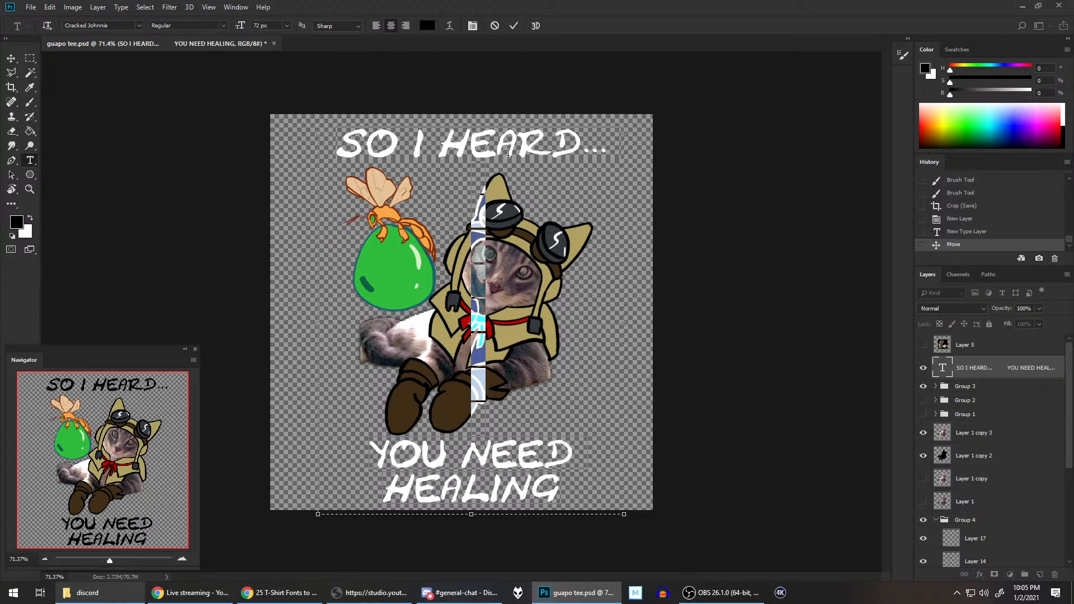
pyautogui.click(139, 24)
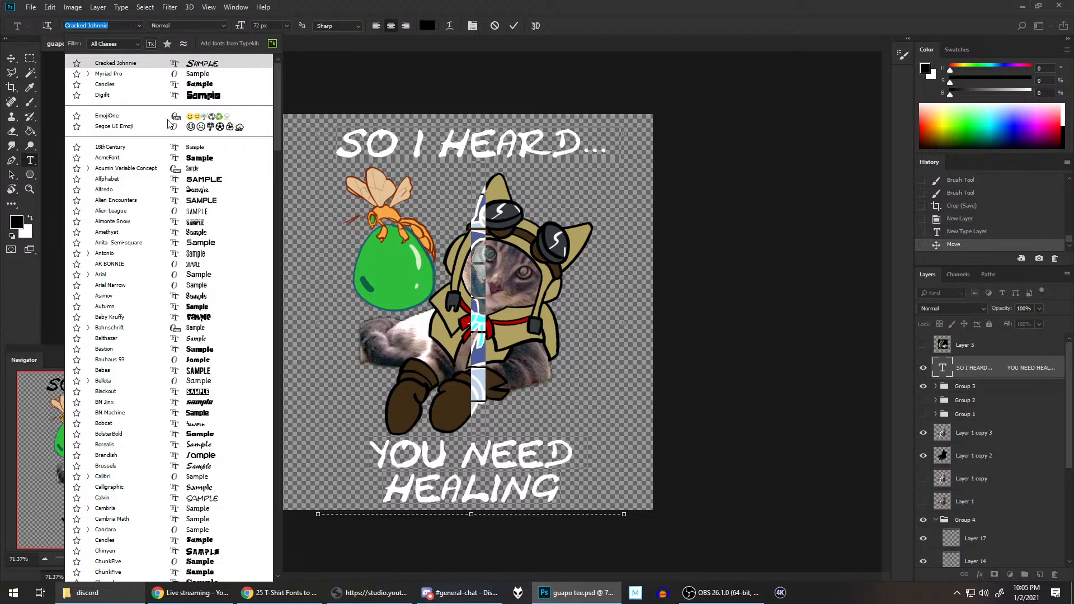
pyautogui.scroll(-5, 122, 331)
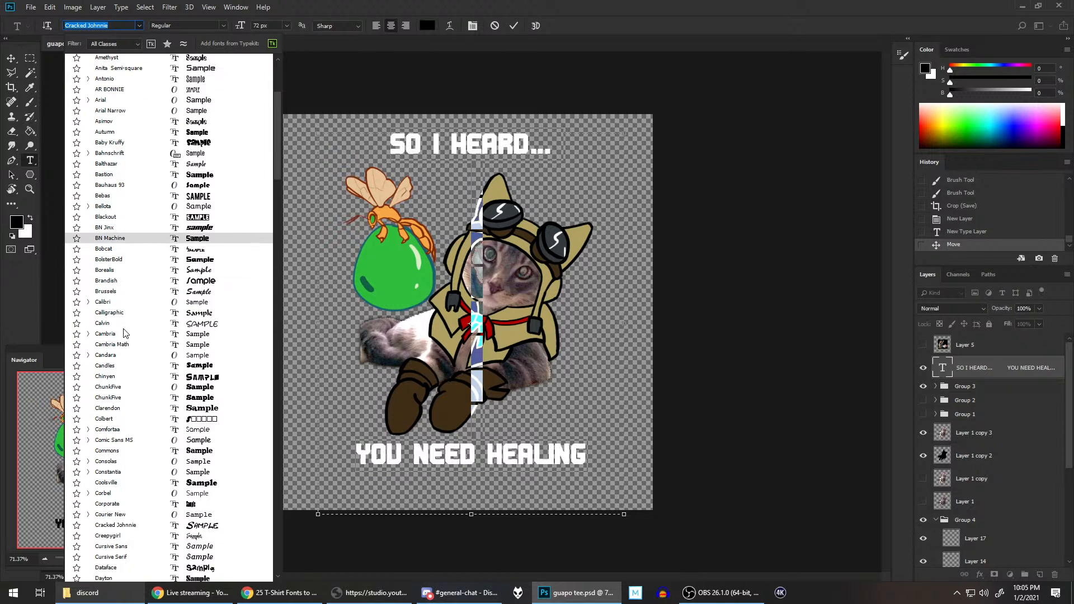
pyautogui.scroll(-2, 124, 327)
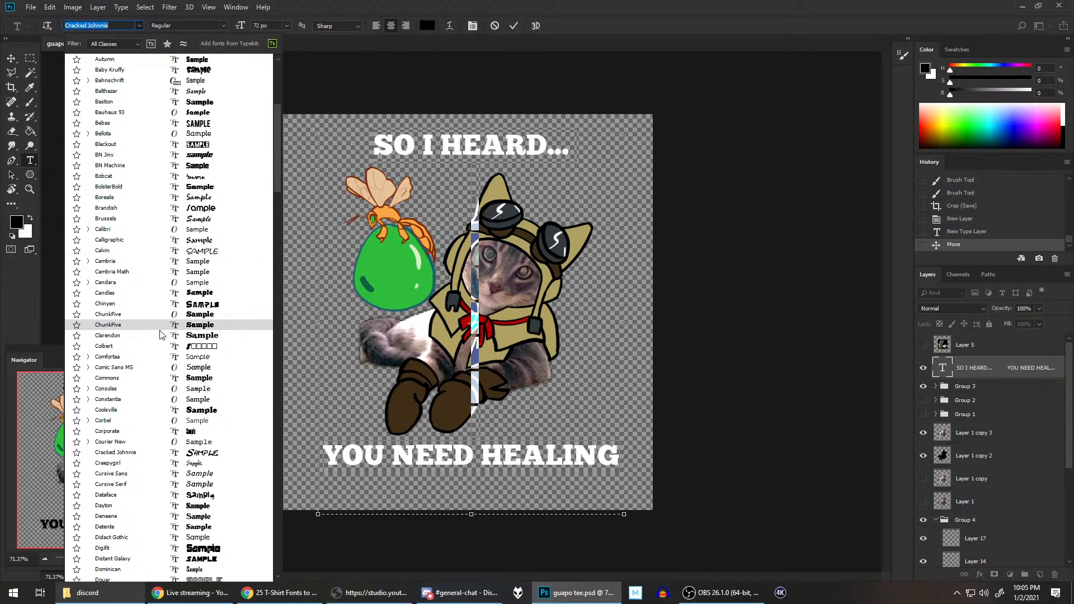
pyautogui.click(109, 368)
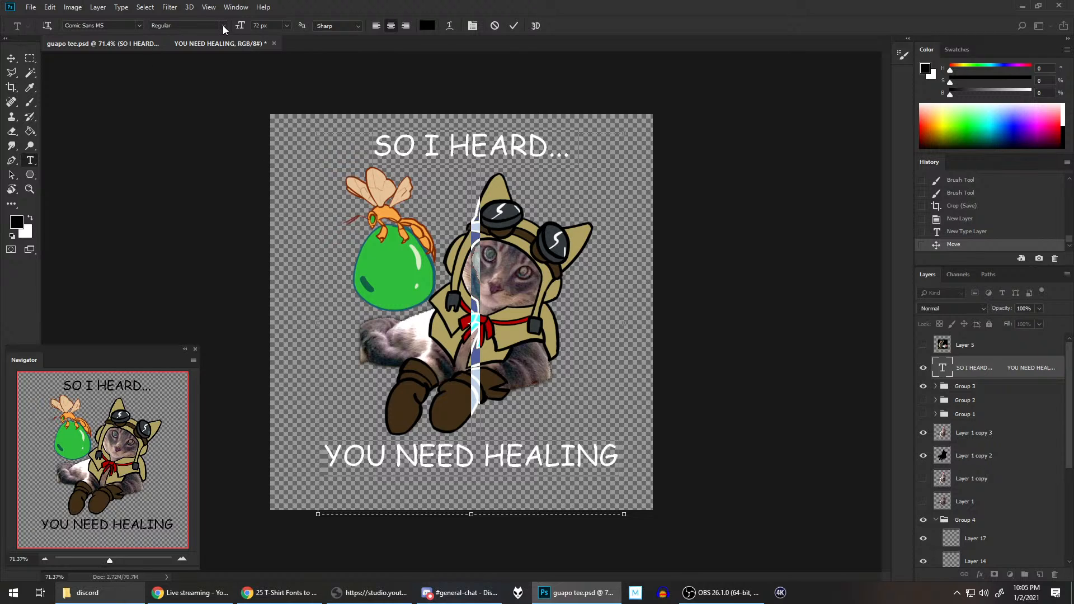
# Step: Set the caption's font style to Bold and commit the text edit, keeping the caption layer selected
pyautogui.click(223, 29)
pyautogui.click(185, 54)
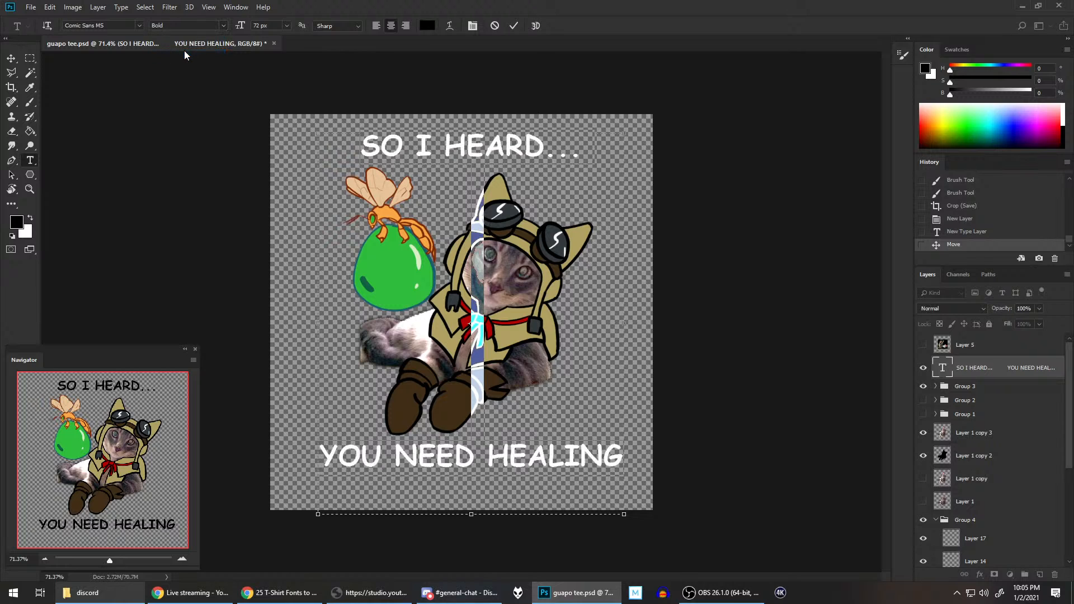
pyautogui.click(568, 301)
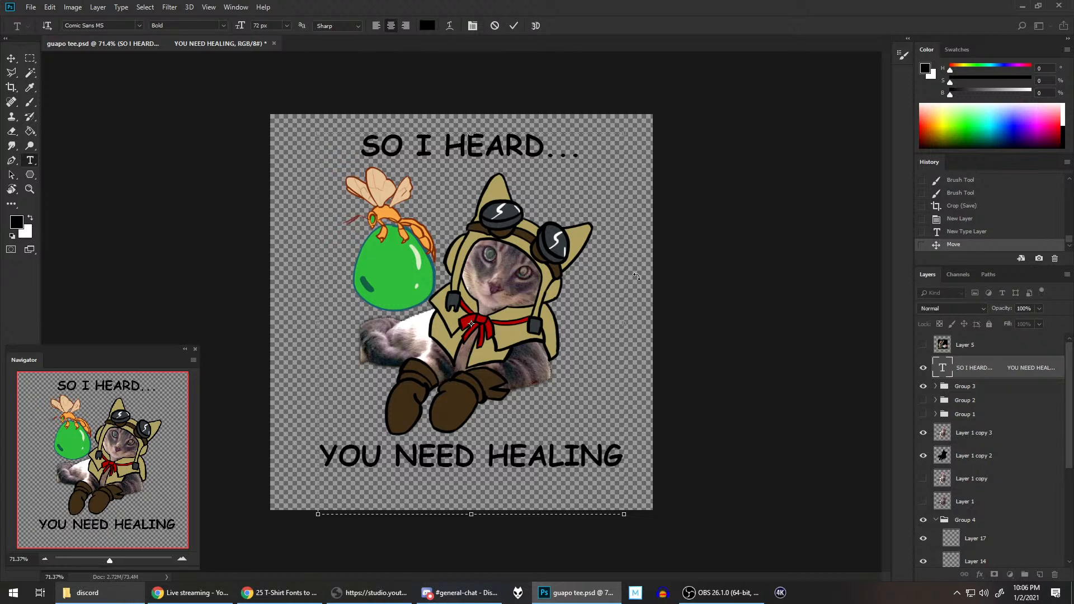
pyautogui.click(991, 387)
pyautogui.click(988, 371)
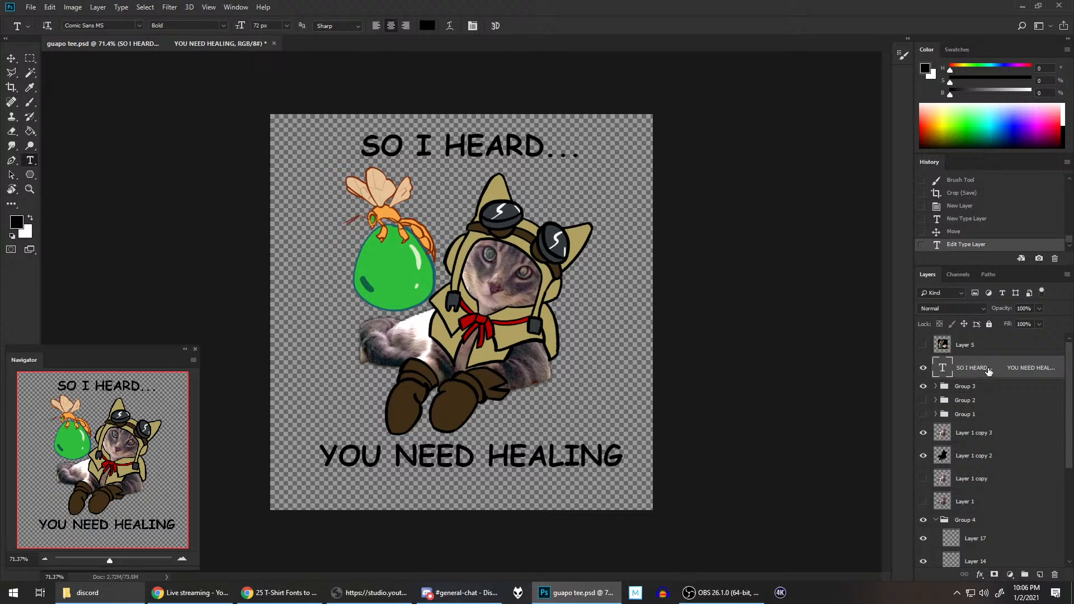
# Step: Add an outside Stroke layer style to the caption layer and set its colour to white (ffffff)
pyautogui.rightClick(973, 370)
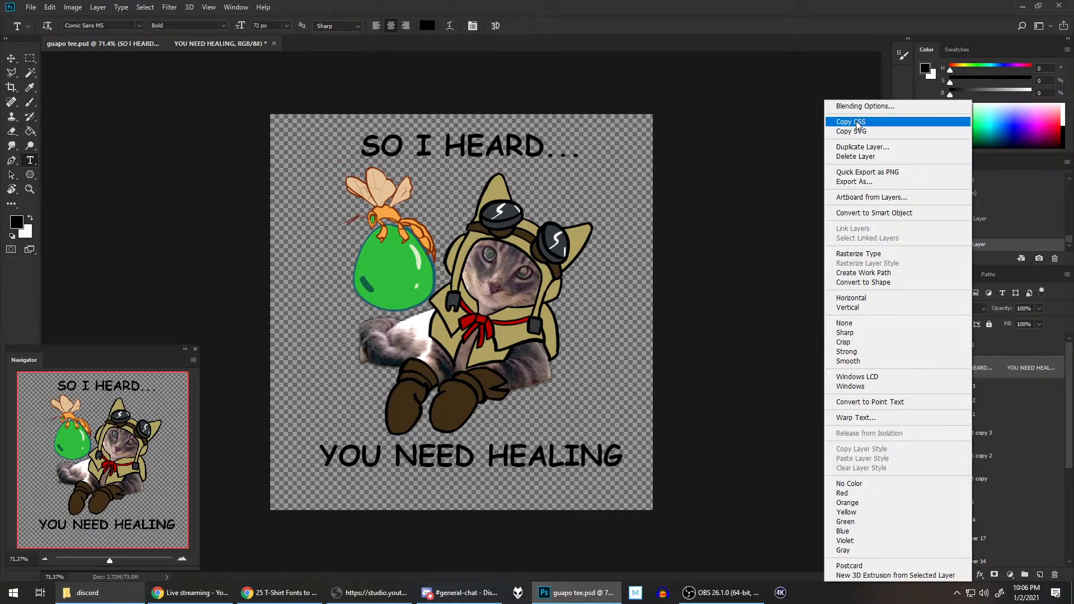
pyautogui.click(864, 106)
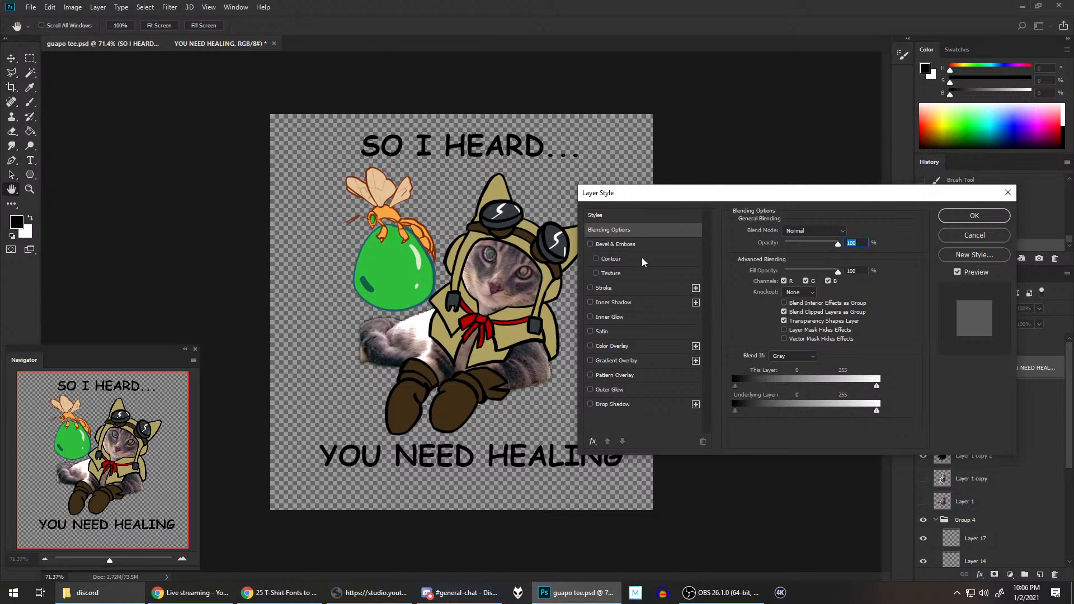
pyautogui.click(597, 288)
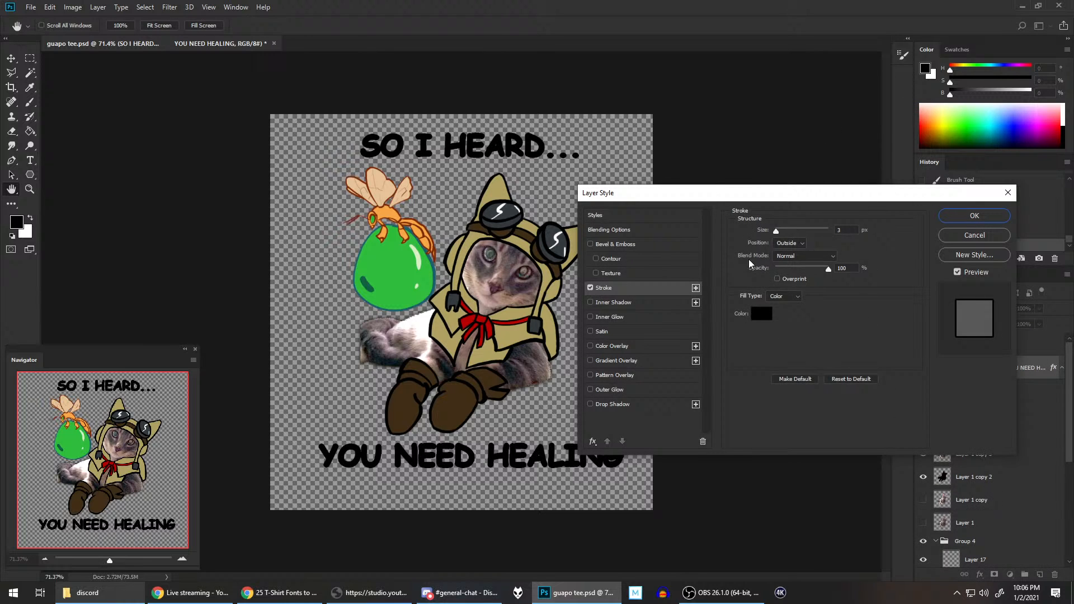
pyautogui.click(762, 313)
pyautogui.moveTo(95, 311); pyautogui.dragTo(34, 270)
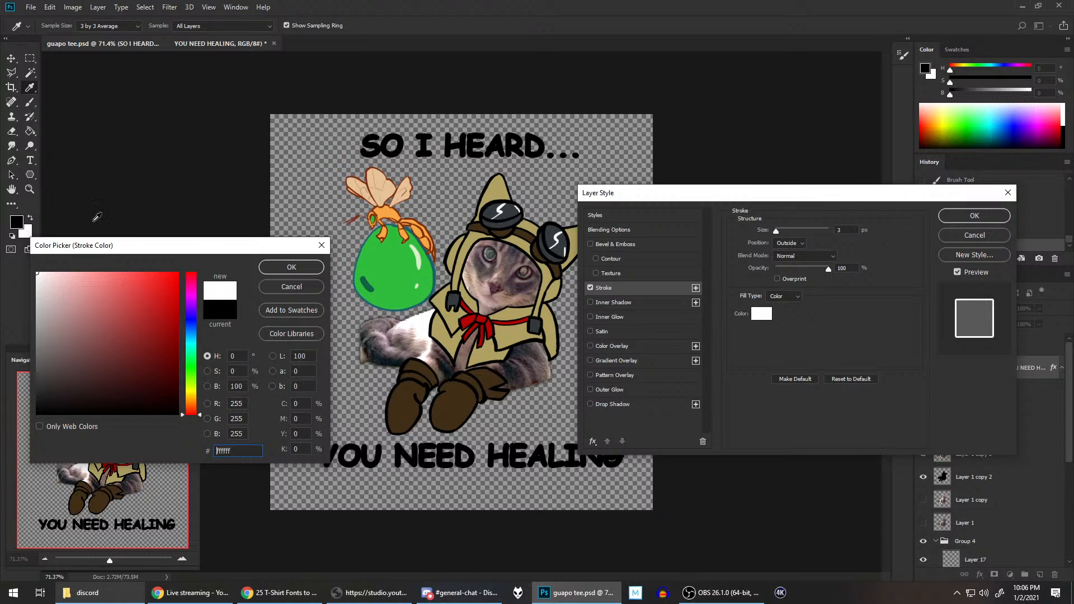
pyautogui.click(292, 269)
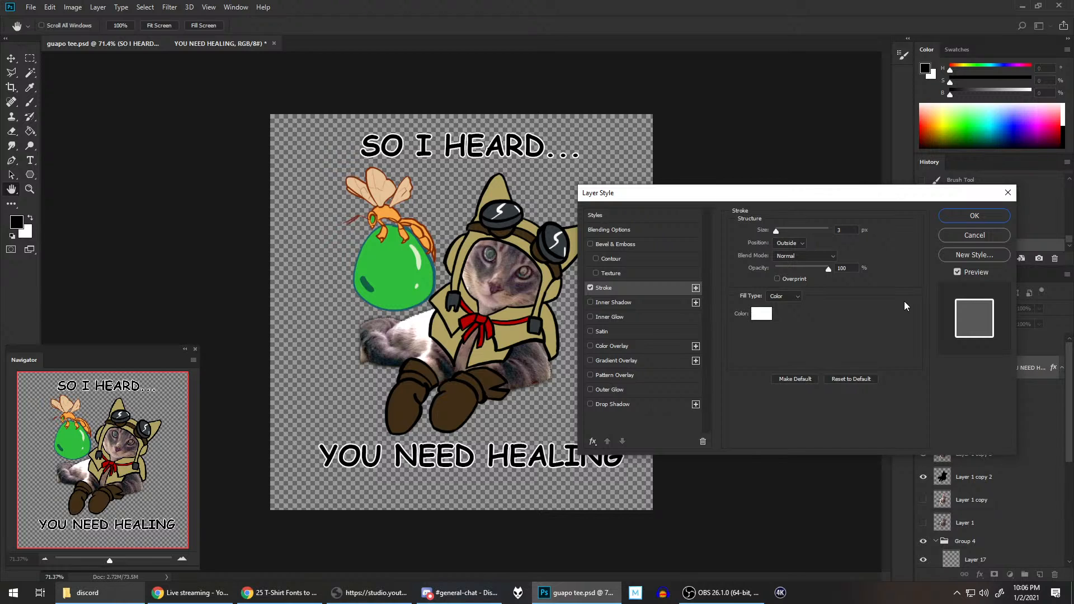
# Step: Set the caption's stroke size to 5 px, apply the layer style, and save the document
pyautogui.click(778, 229)
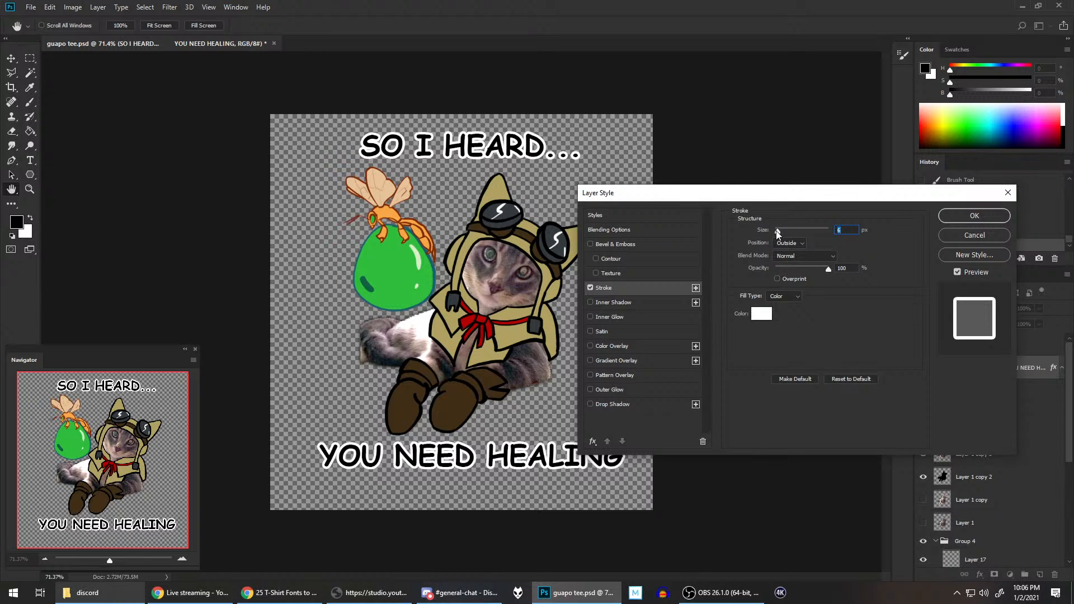
pyautogui.moveTo(777, 230); pyautogui.dragTo(776, 231)
pyautogui.write('5')
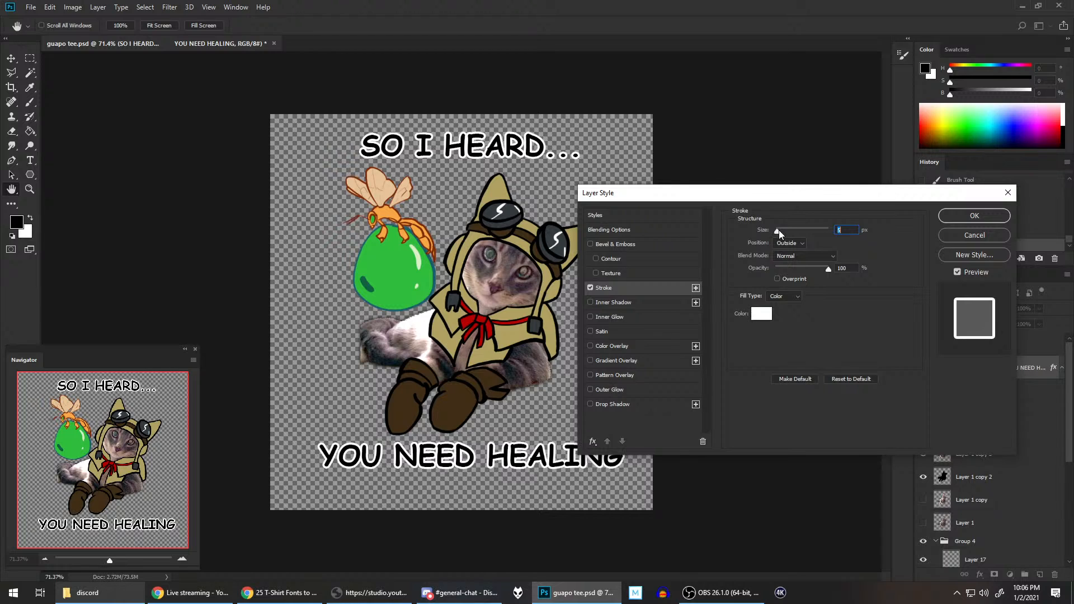
pyautogui.click(972, 215)
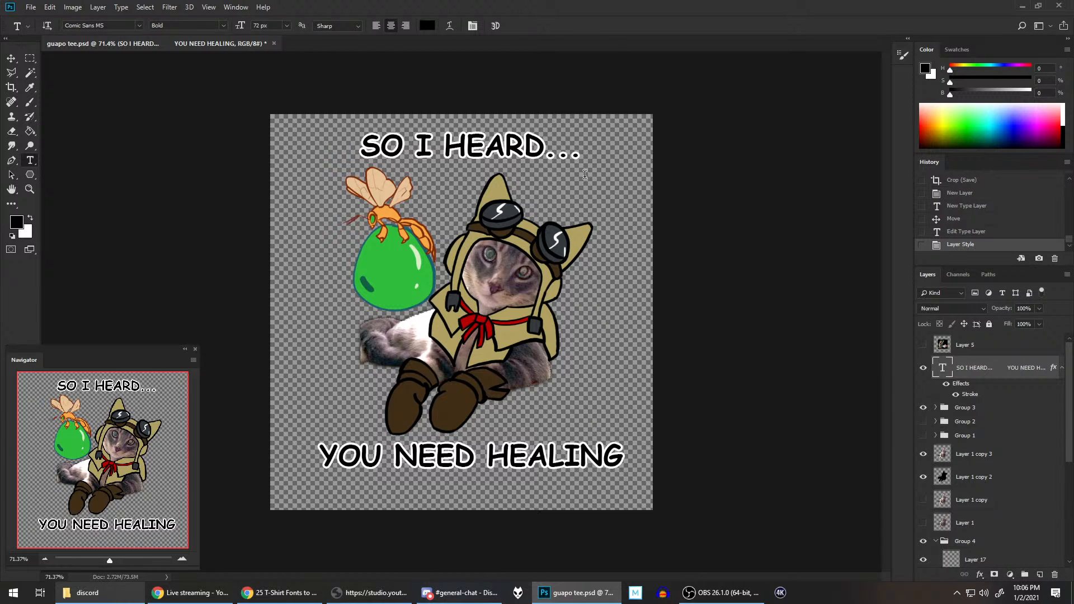
pyautogui.hotkey('ctrl', 's')
pyautogui.scroll(2, 586, 215)
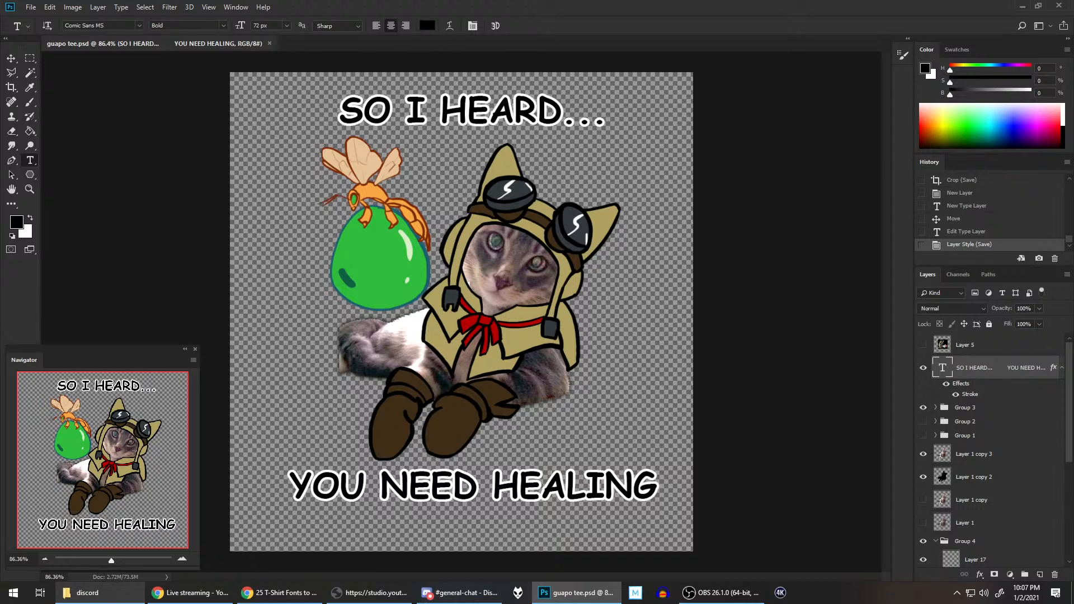
pyautogui.hotkey('ctrl', 't')
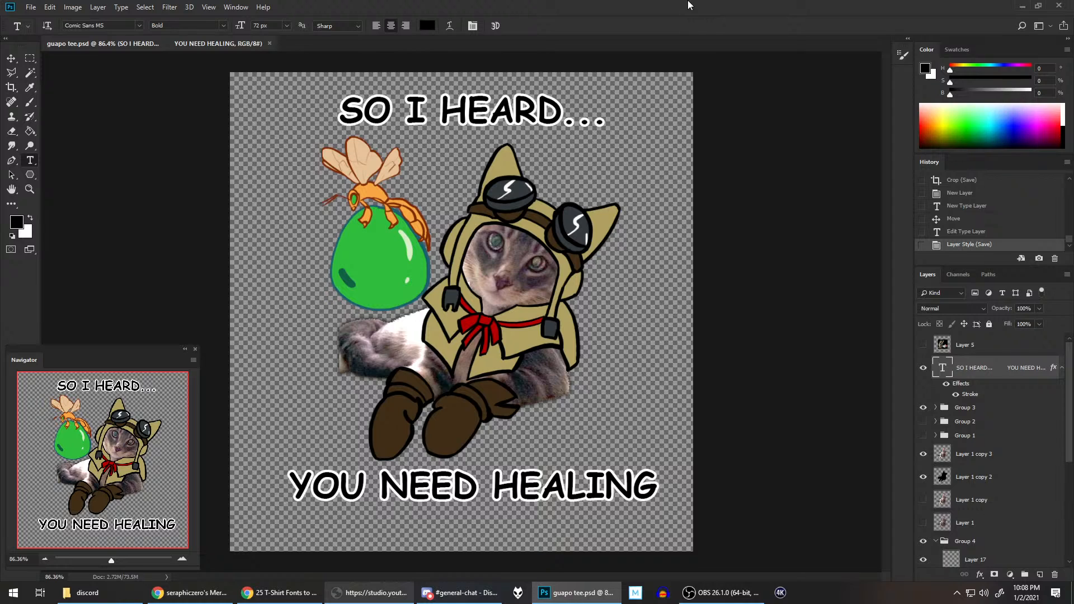
pyautogui.click(370, 594)
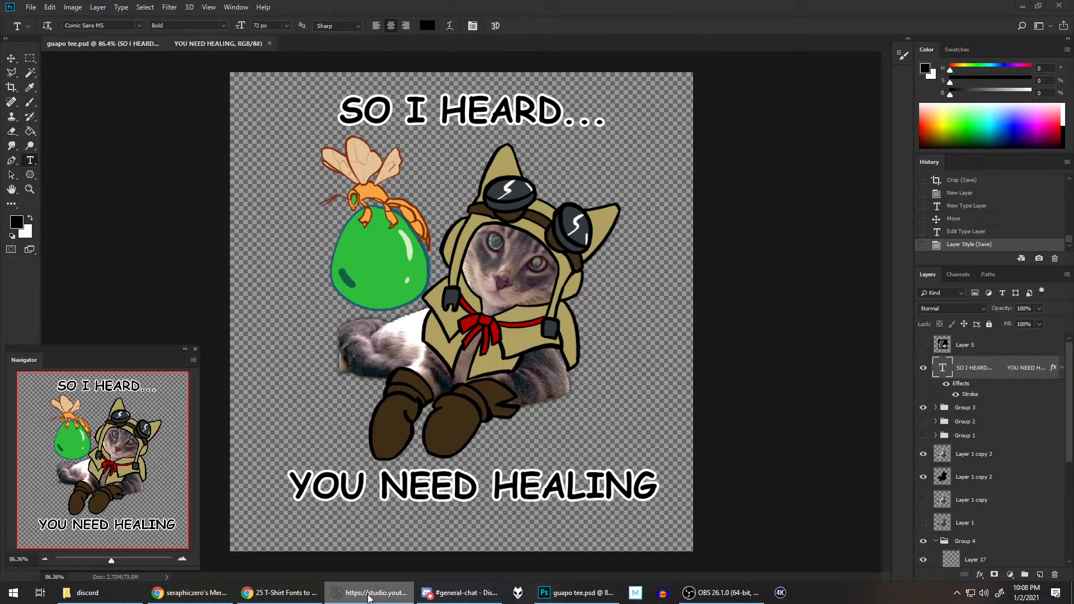
pyautogui.click(633, 4)
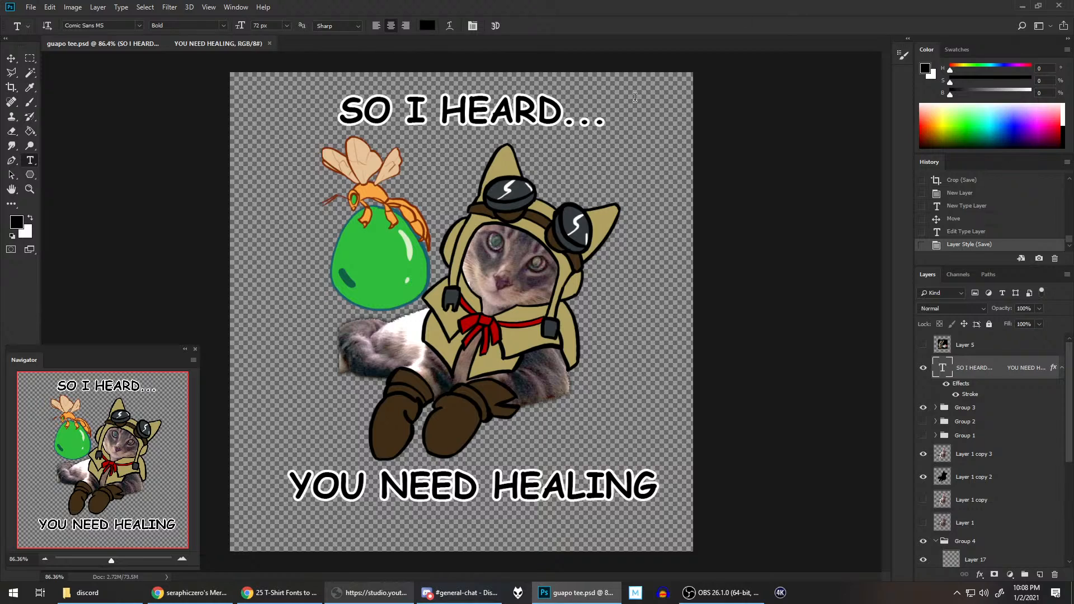
pyautogui.click(721, 592)
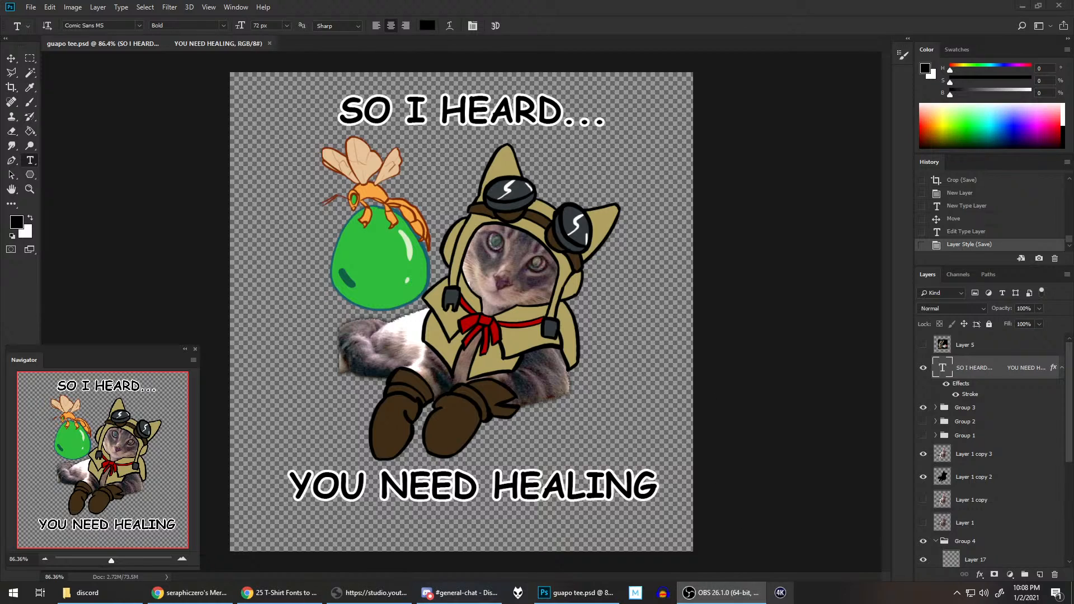